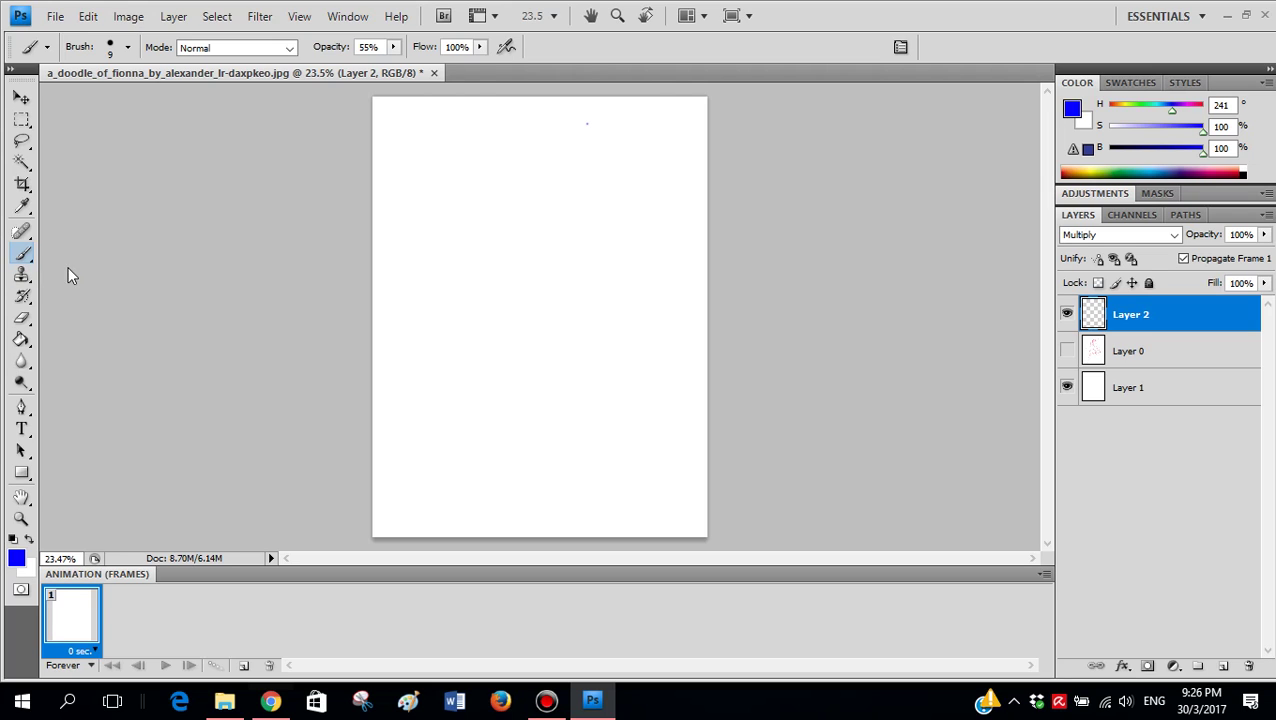
# - Try a loose freehand curve in blue on the blank Layer 2
pyautogui.moveTo(507, 214); pyautogui.dragTo(615, 283)
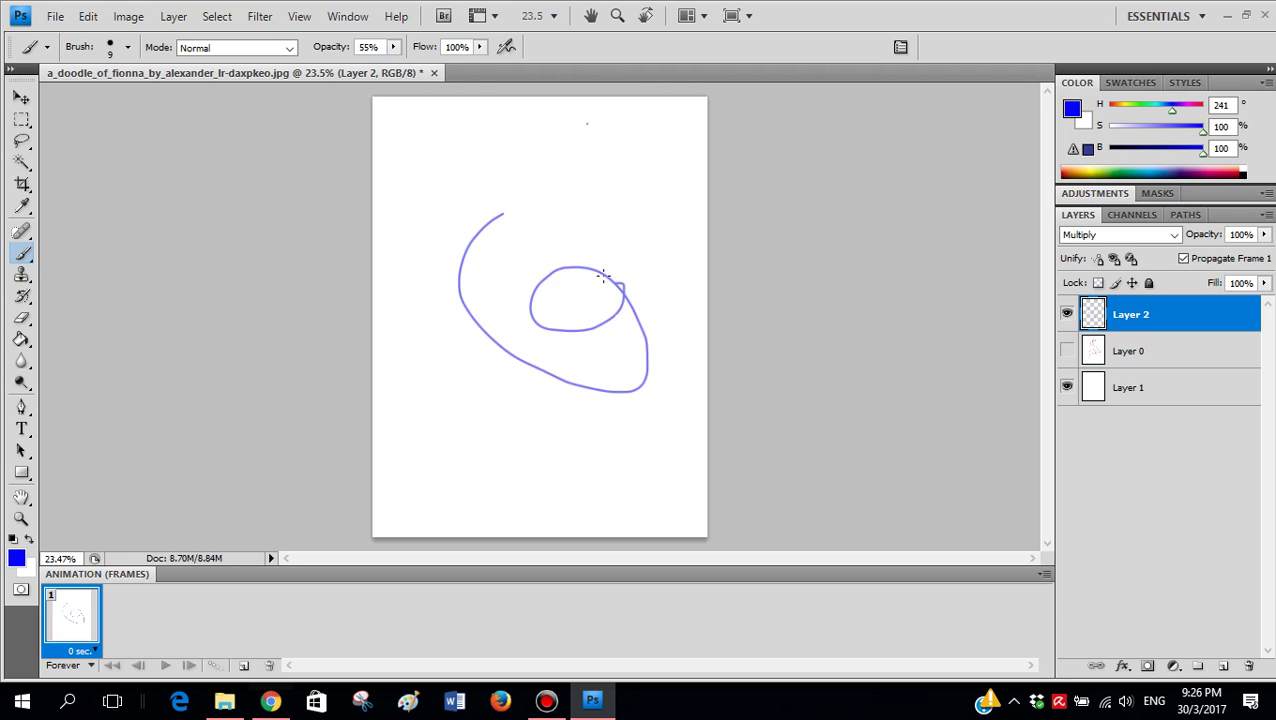
pyautogui.hotkey('ctrl', 'z')
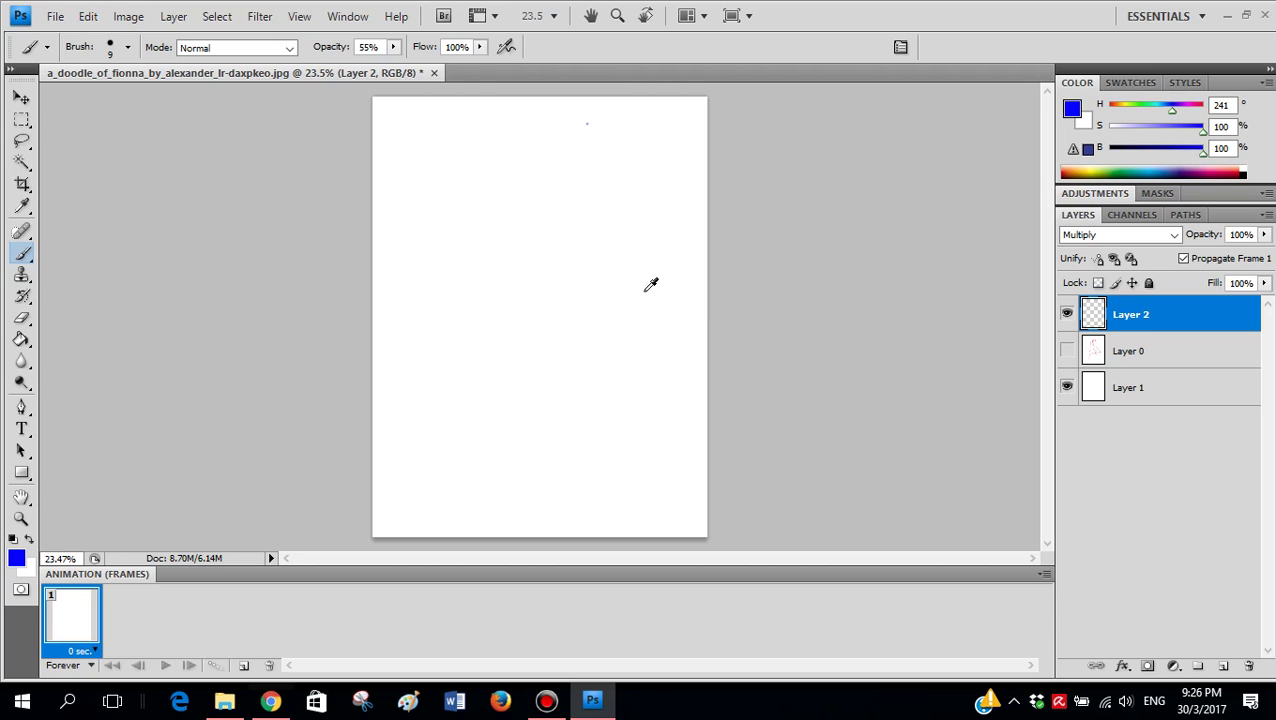
pyautogui.scroll(1, 640, 285)
pyautogui.scroll(-2, 642, 280)
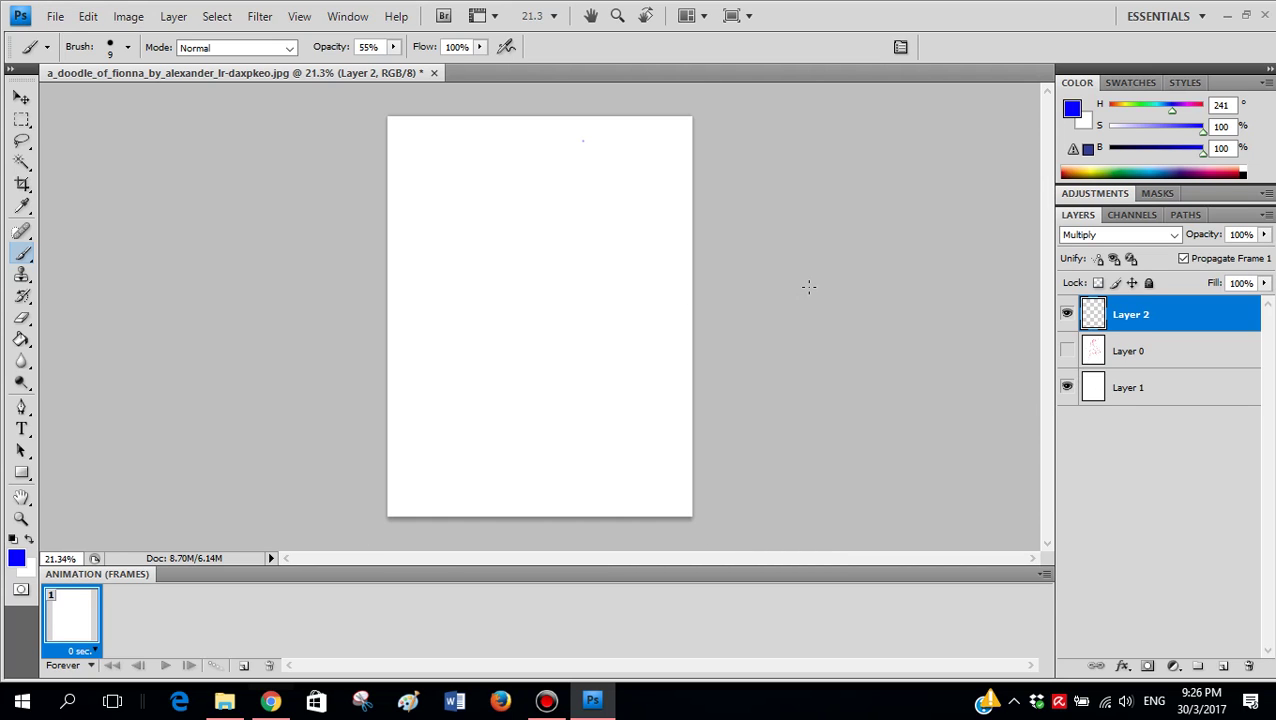
pyautogui.hotkey('ctrl', 'z')
# - Show the red figure sketch on Layer 0 and select that layer with the Move tool
pyautogui.click(1066, 350)
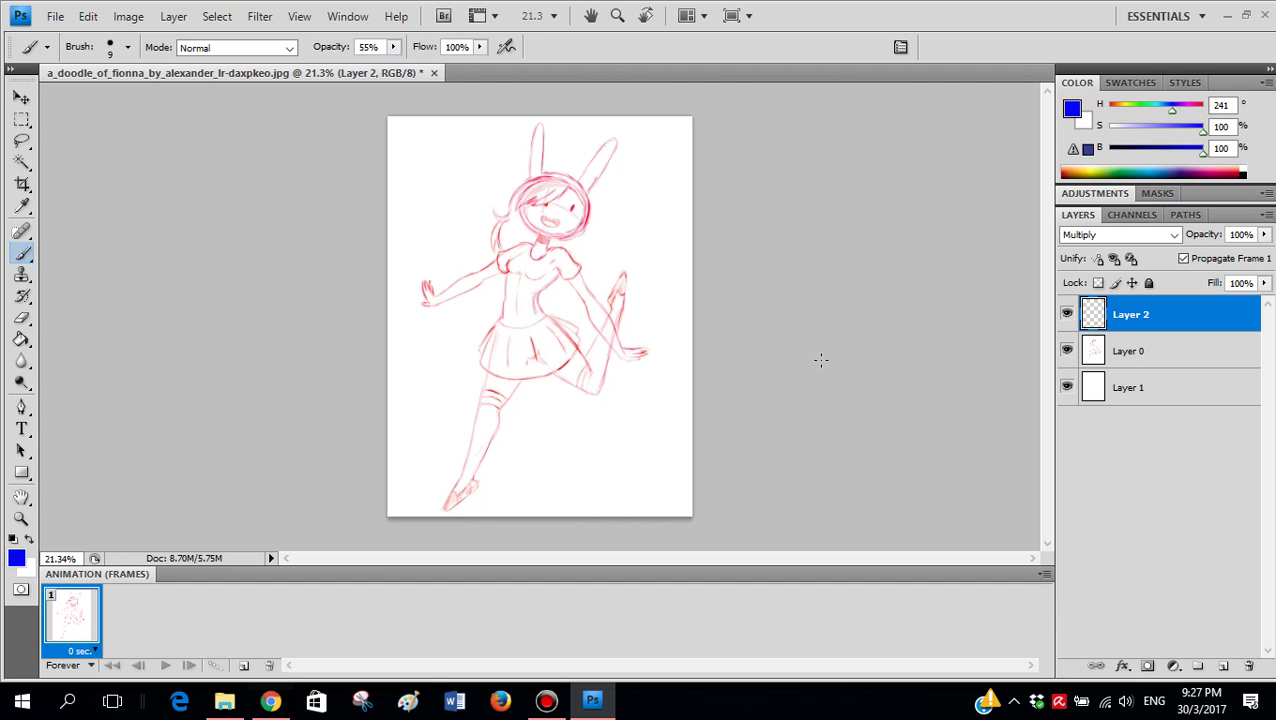
pyautogui.click(21, 99)
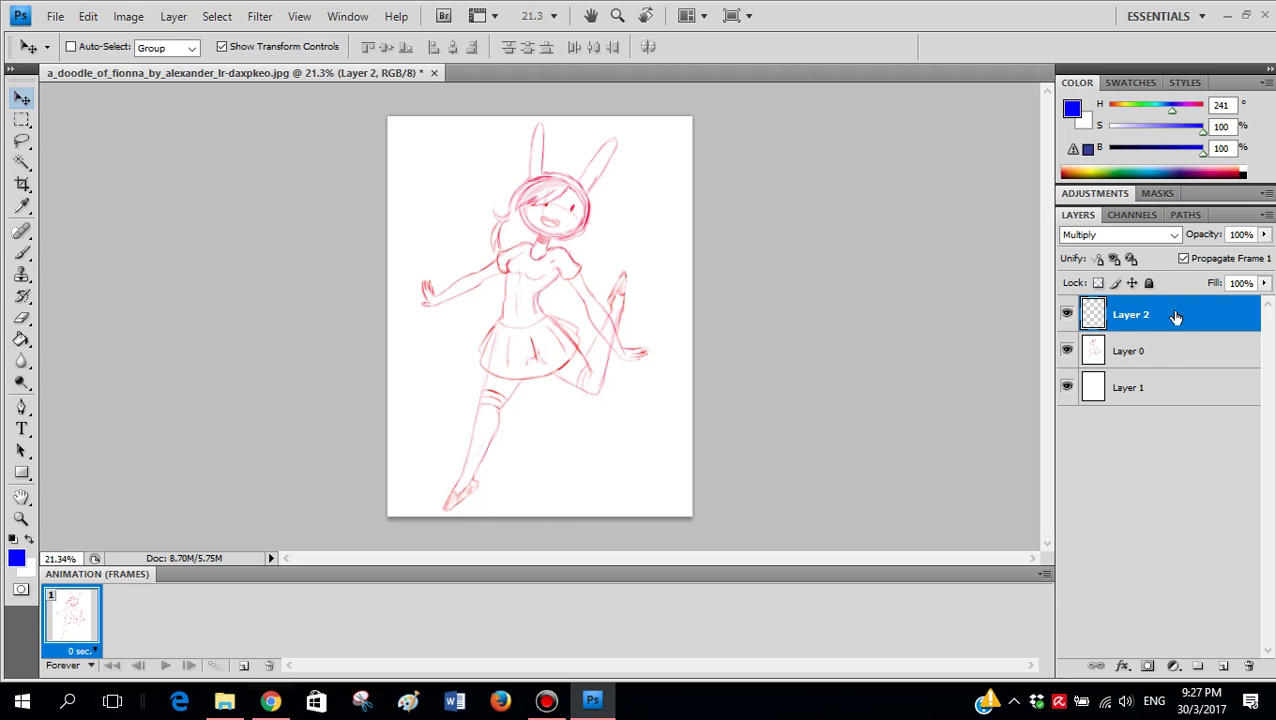
pyautogui.click(1140, 355)
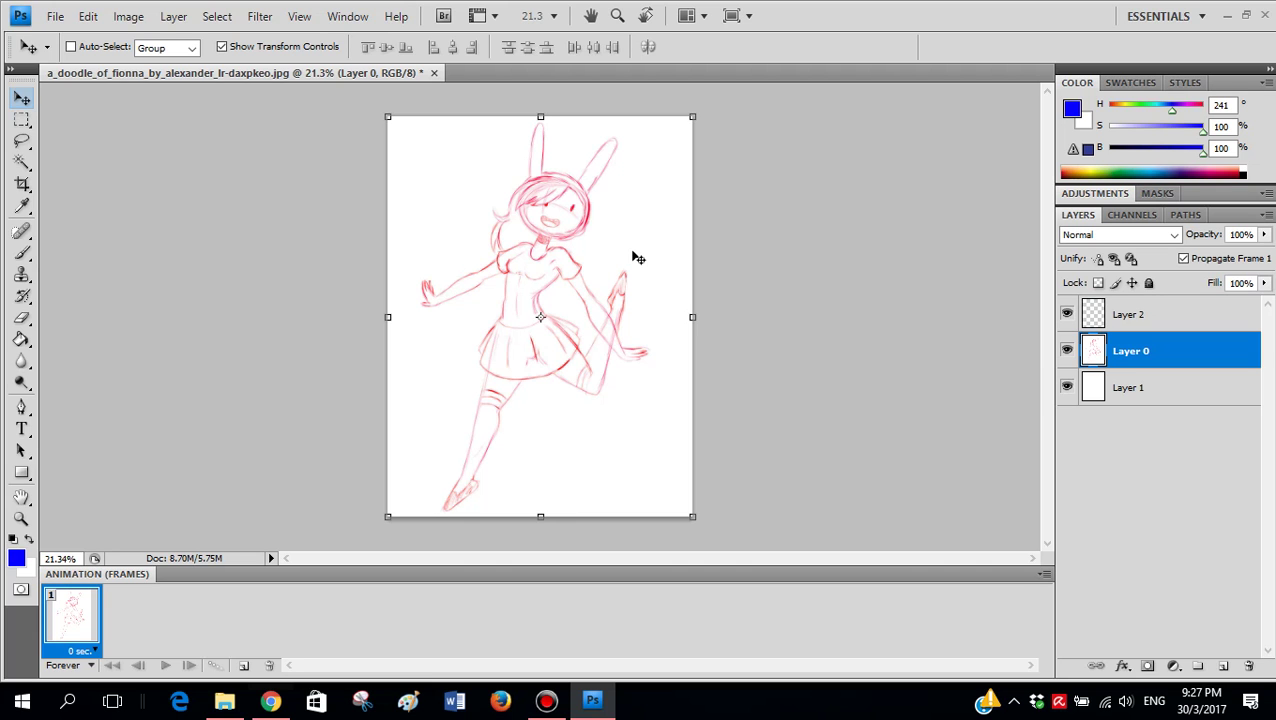
pyautogui.scroll(3, 570, 398)
pyautogui.scroll(-2, 570, 398)
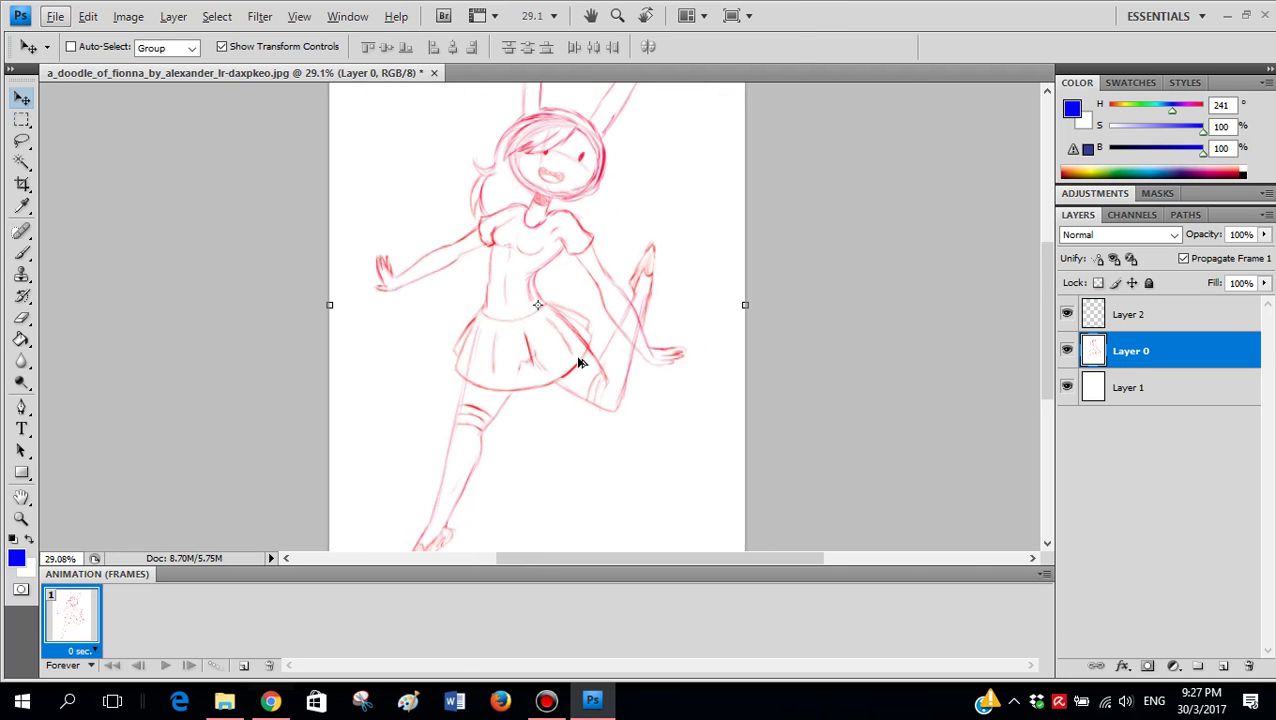
pyautogui.scroll(-2, 578, 362)
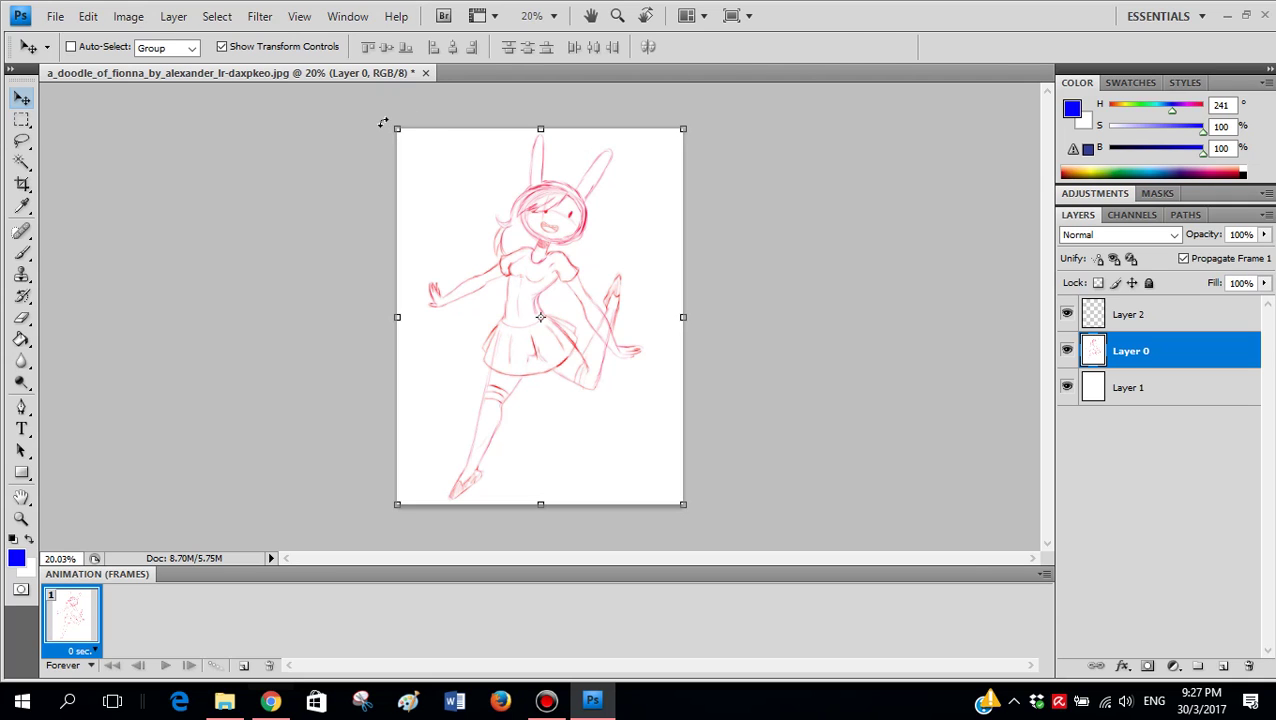
pyautogui.moveTo(383, 122)
pyautogui.mouseDown()
pyautogui.moveTo(373, 125)
pyautogui.moveTo(387, 119)
pyautogui.mouseUp()
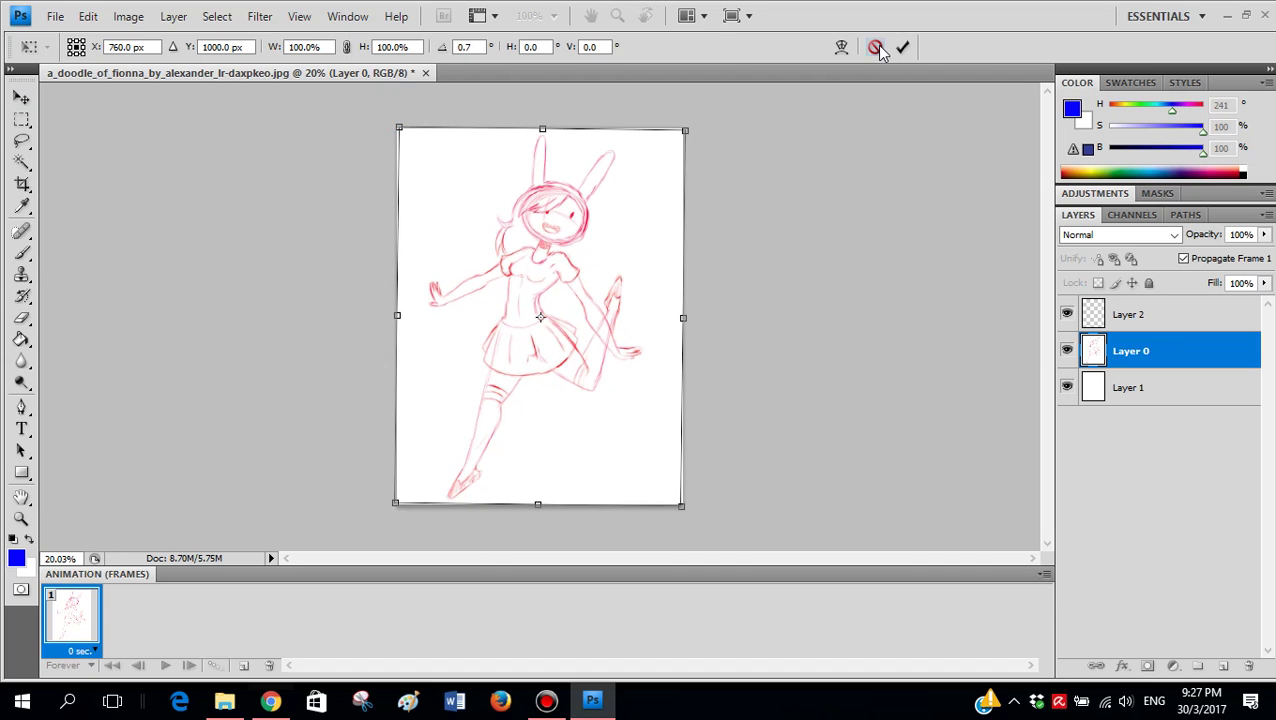
pyautogui.click(875, 47)
pyautogui.scroll(1, 832, 282)
pyautogui.scroll(-1, 700, 280)
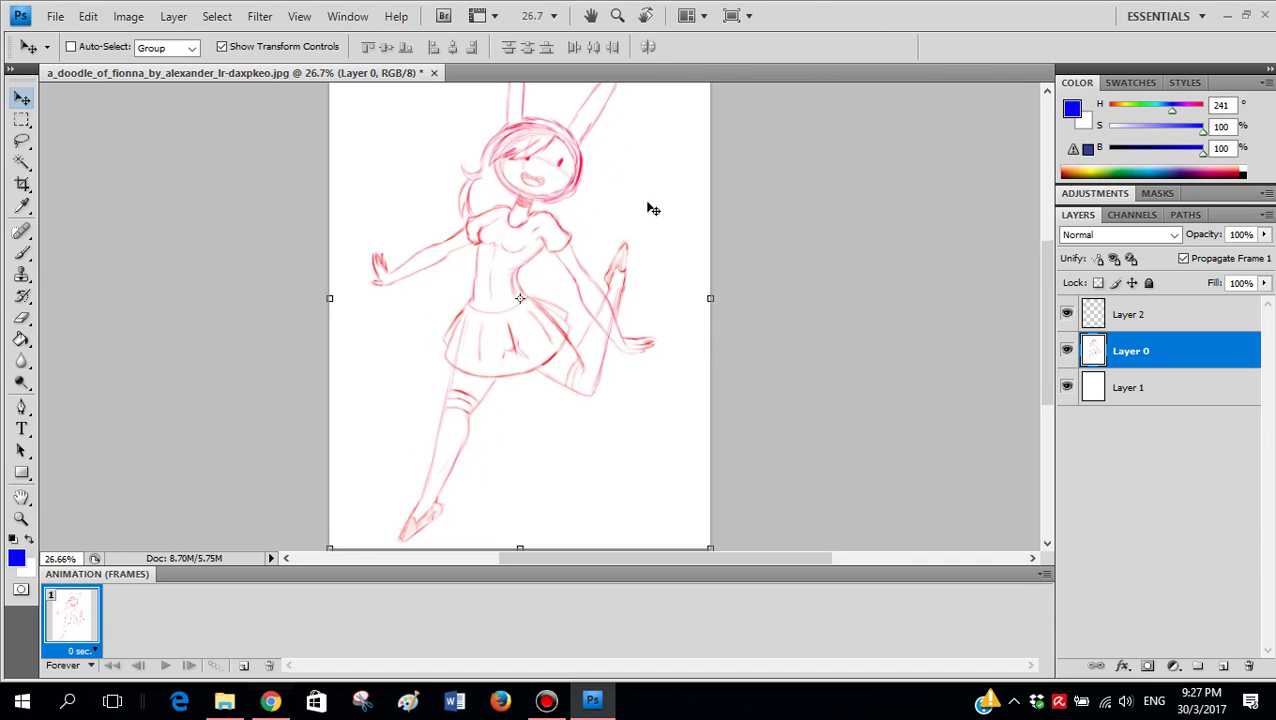
# - Try tracing the figure's raised leg with blue brush strokes directly on Layer 0
pyautogui.press('b')
pyautogui.scroll(-1, 630, 211)
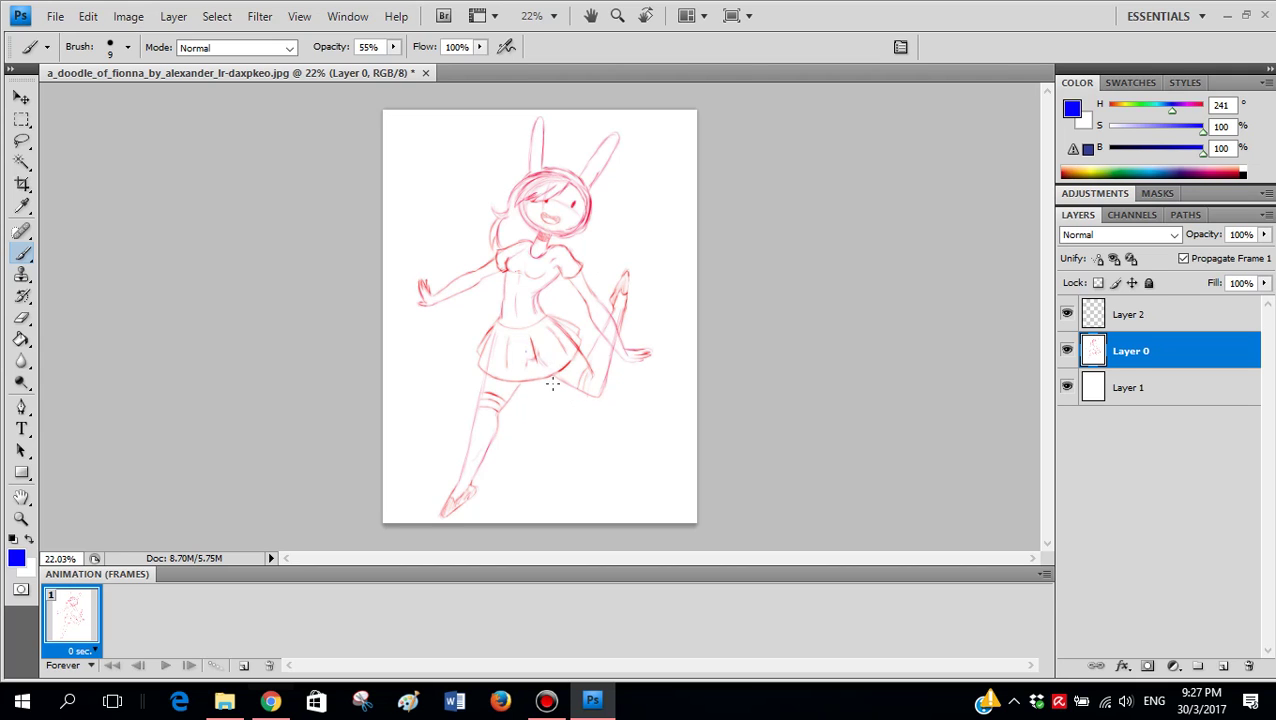
pyautogui.moveTo(552, 383)
pyautogui.mouseDown()
pyautogui.moveTo(603, 386)
pyautogui.moveTo(567, 330)
pyautogui.mouseUp()
pyautogui.moveTo(588, 372); pyautogui.dragTo(615, 398)
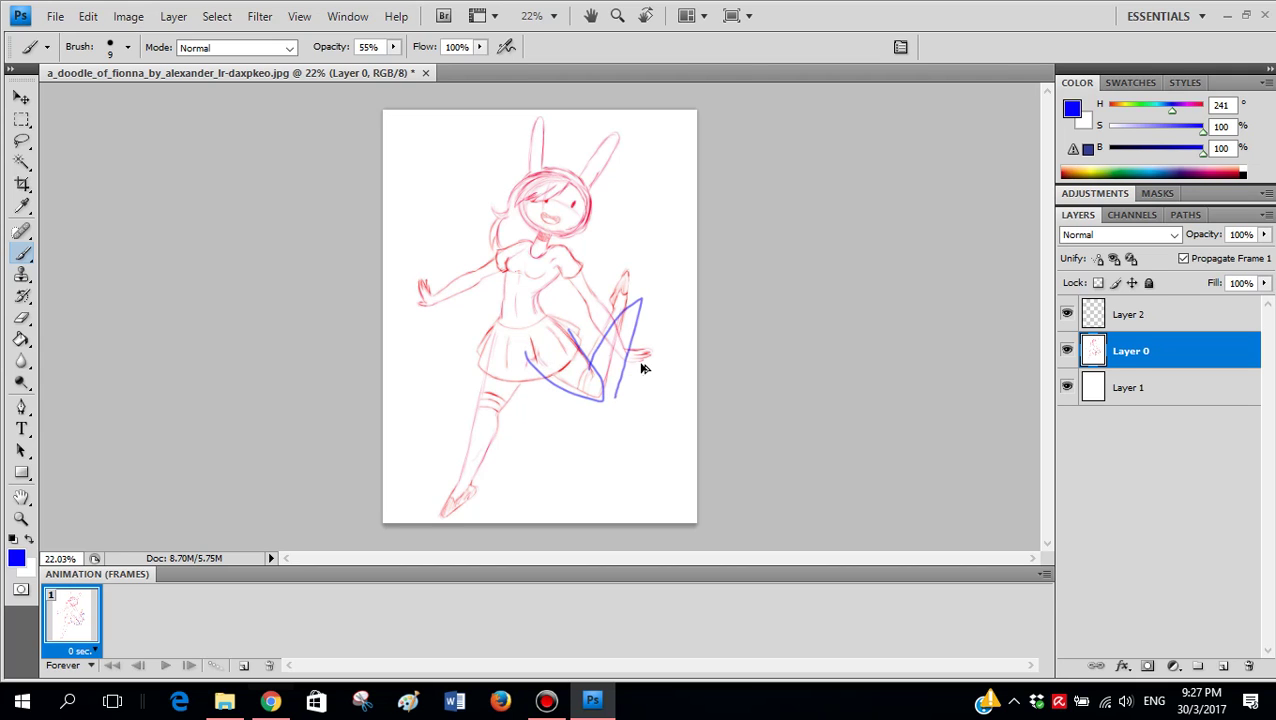
pyautogui.hotkey('ctrl', 'alt', 'z')
pyautogui.hotkey('ctrl', 'alt', 'z')
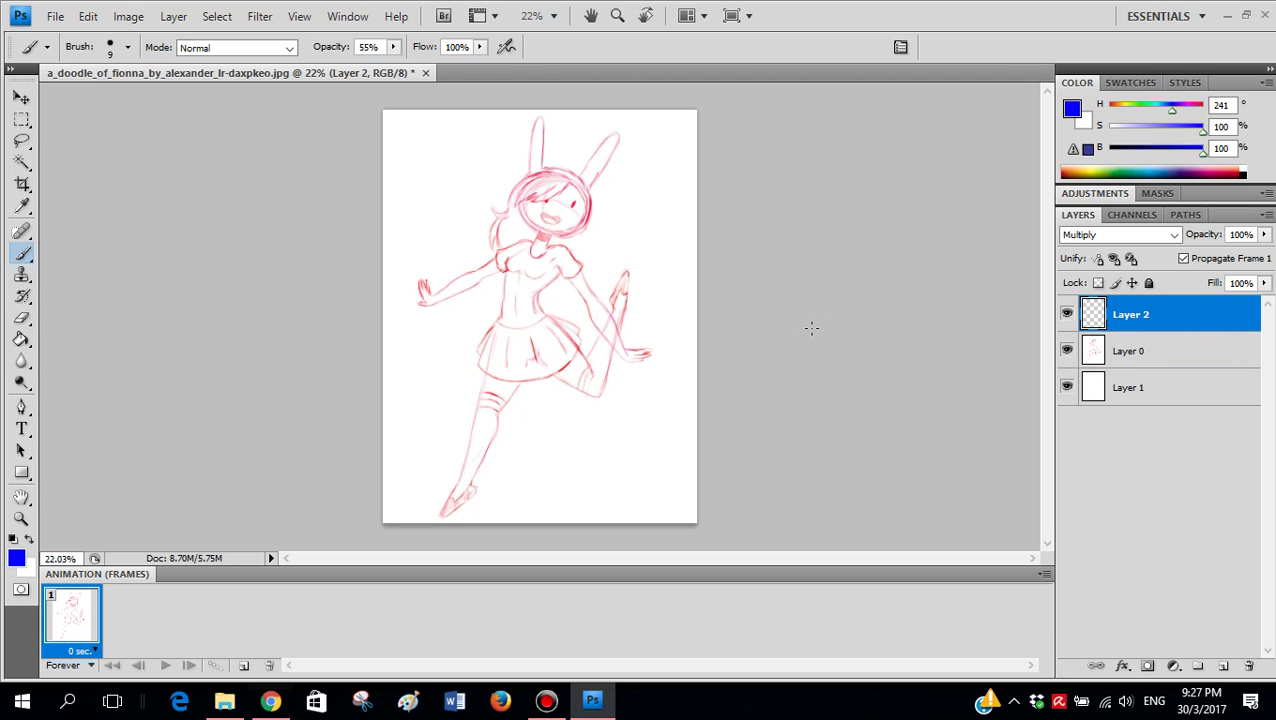
pyautogui.click(1264, 234)
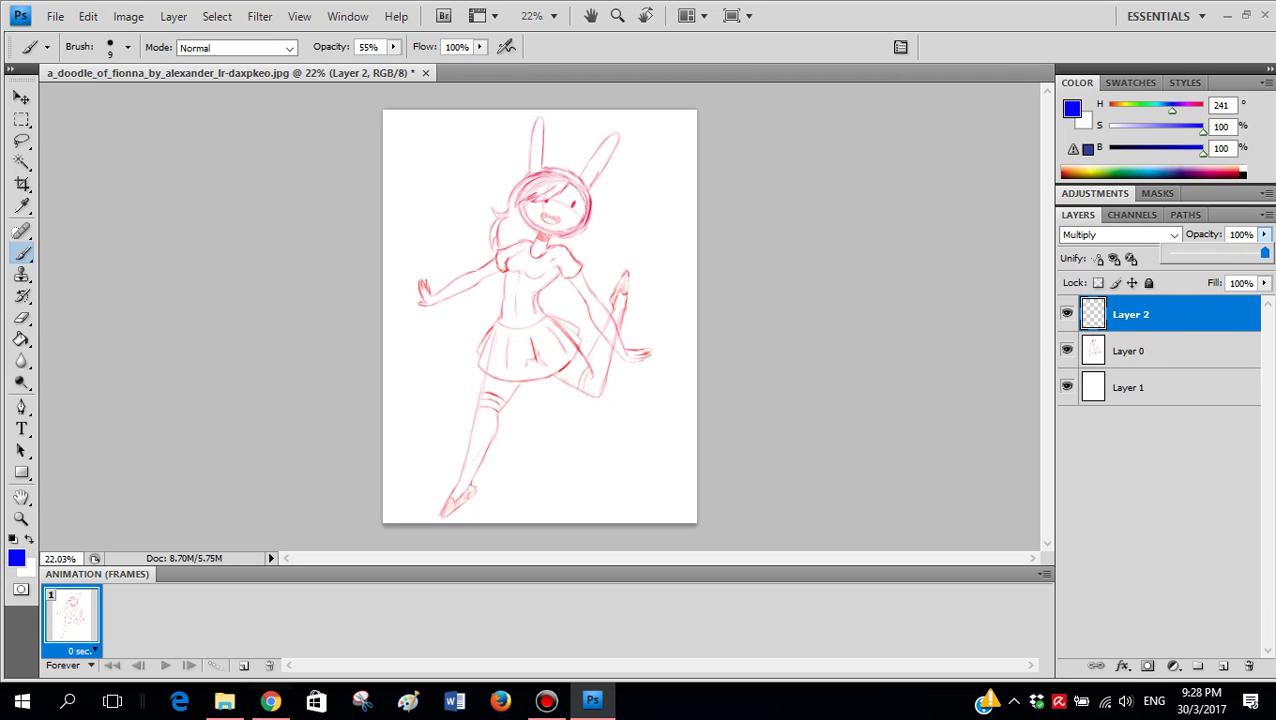
pyautogui.scroll(-1, 539, 316)
pyautogui.scroll(1, 540, 316)
# - Try long sweeping blue curves across the whole figure on Layer 2
pyautogui.moveTo(434, 164)
pyautogui.mouseDown()
pyautogui.moveTo(532, 232)
pyautogui.moveTo(610, 382)
pyautogui.mouseUp()
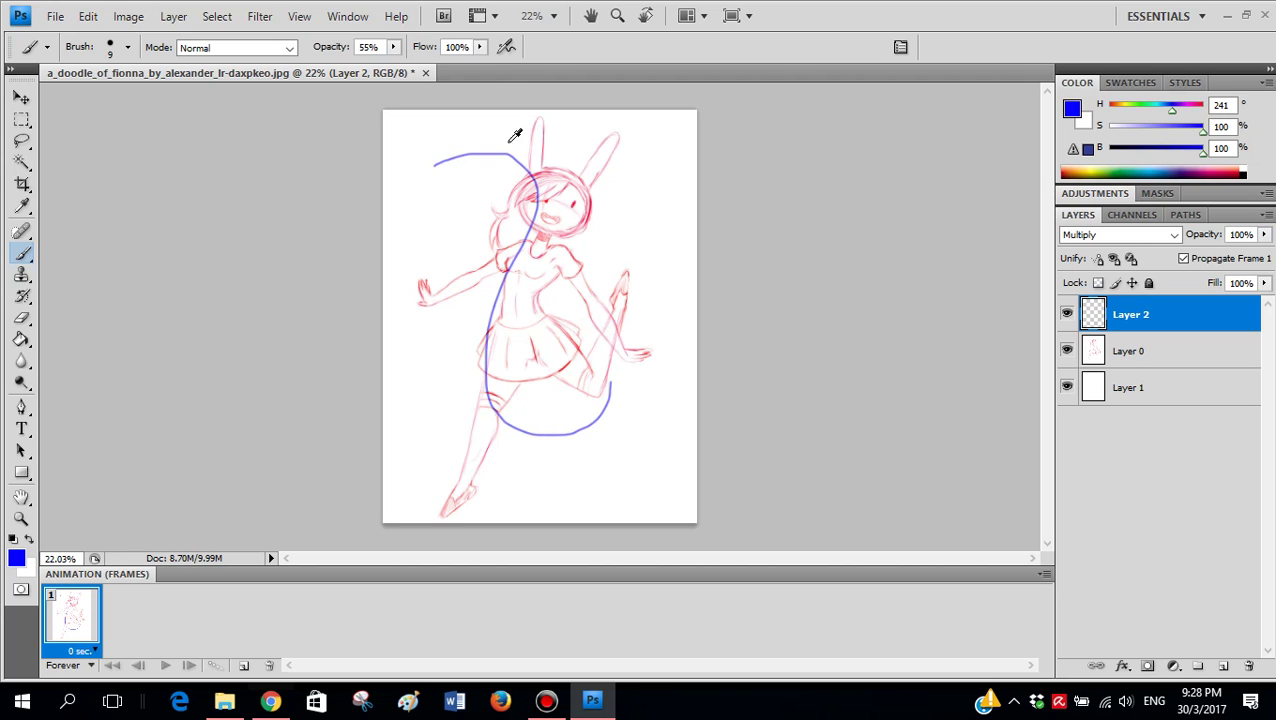
pyautogui.scroll(4, 515, 131)
pyautogui.moveTo(397, 185); pyautogui.dragTo(496, 188)
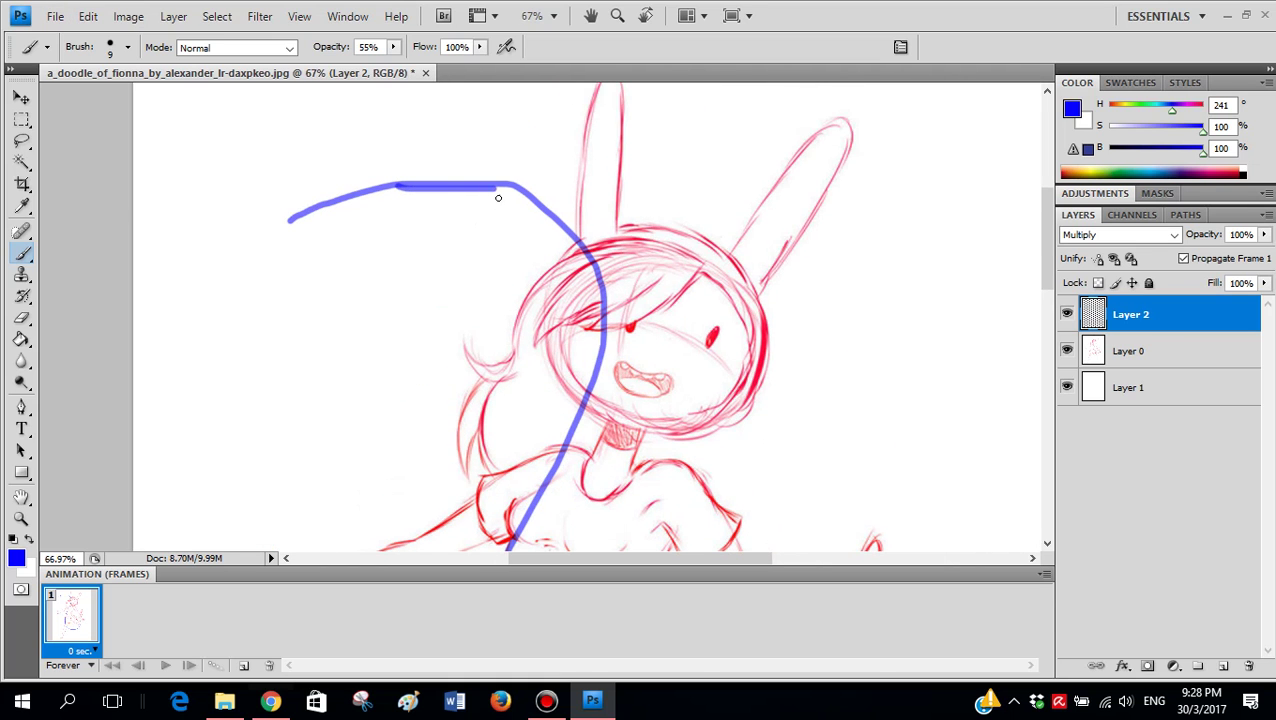
pyautogui.hotkey('ctrl', 'alt', 'z')
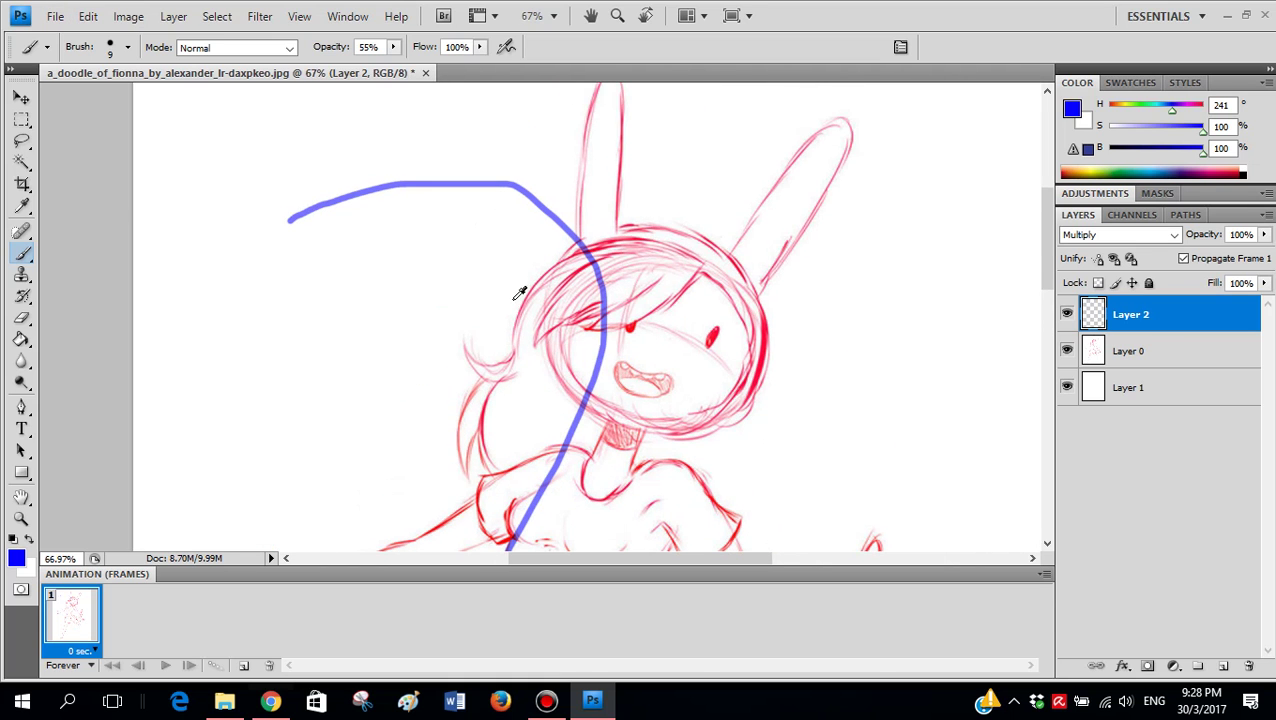
pyautogui.hotkey('ctrl', 'alt', 'z')
pyautogui.hotkey('ctrl', '0')
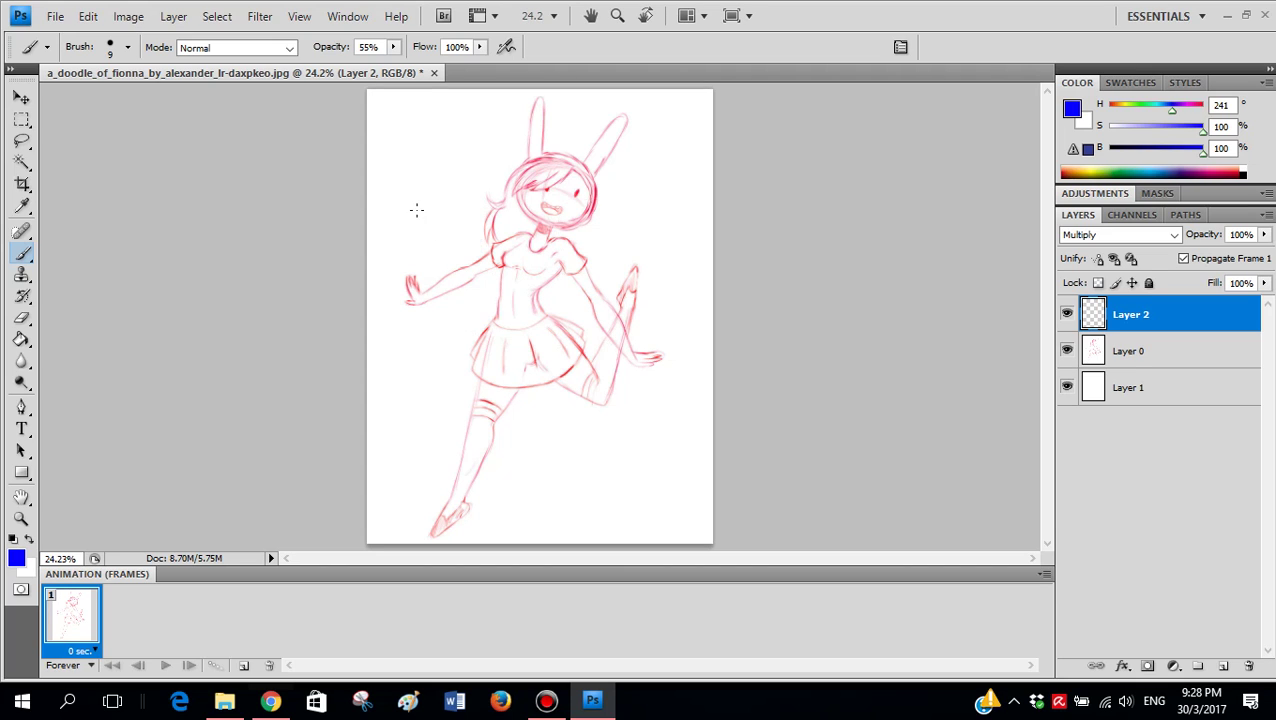
pyautogui.moveTo(410, 186)
pyautogui.mouseDown()
pyautogui.moveTo(608, 187)
pyautogui.moveTo(626, 472)
pyautogui.mouseUp()
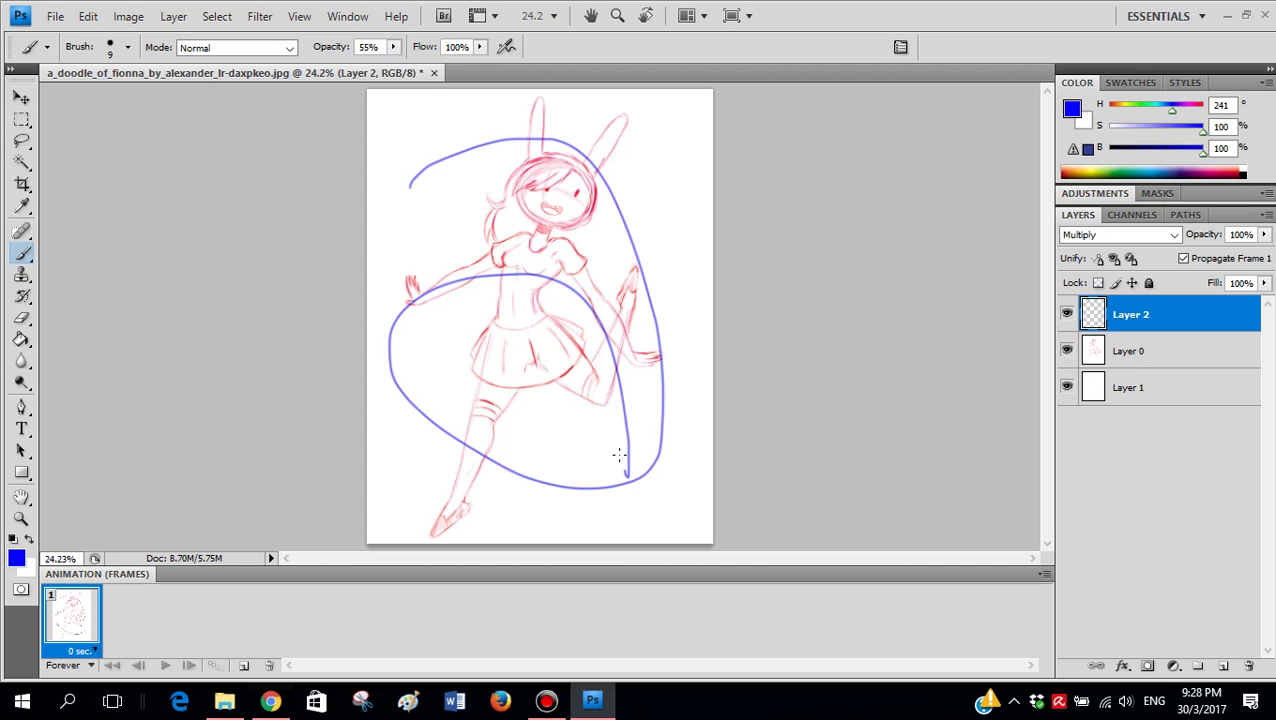
pyautogui.hotkey('ctrl', 'z')
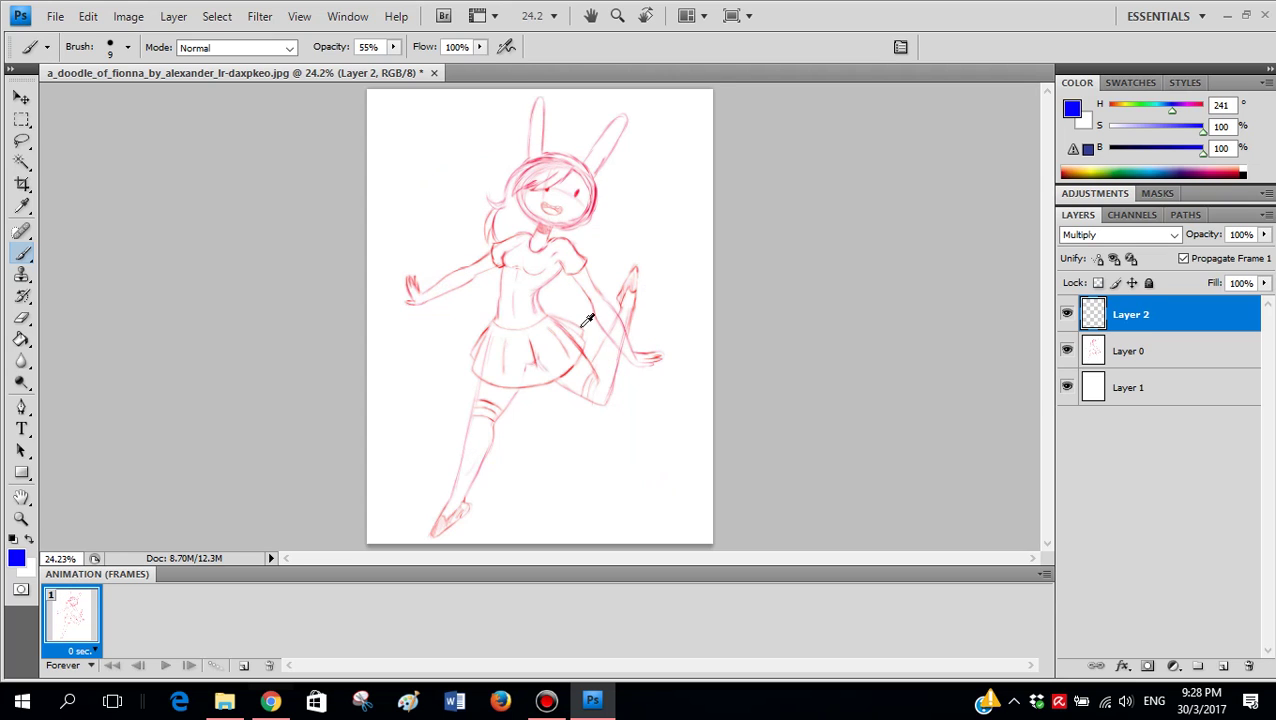
# - Trace the torso sides, the raised leg and the supporting leg with simple blue strokes on Layer 2
pyautogui.scroll(1, 582, 322)
pyautogui.scroll(-1, 579, 325)
pyautogui.moveTo(506, 245); pyautogui.dragTo(496, 330)
pyautogui.moveTo(547, 288)
pyautogui.mouseDown()
pyautogui.moveTo(532, 297)
pyautogui.moveTo(598, 383)
pyautogui.moveTo(532, 297)
pyautogui.moveTo(584, 354)
pyautogui.moveTo(600, 396)
pyautogui.moveTo(638, 282)
pyautogui.mouseUp()
pyautogui.hotkey('ctrl', 'z')
pyautogui.hotkey('ctrl', 'z')
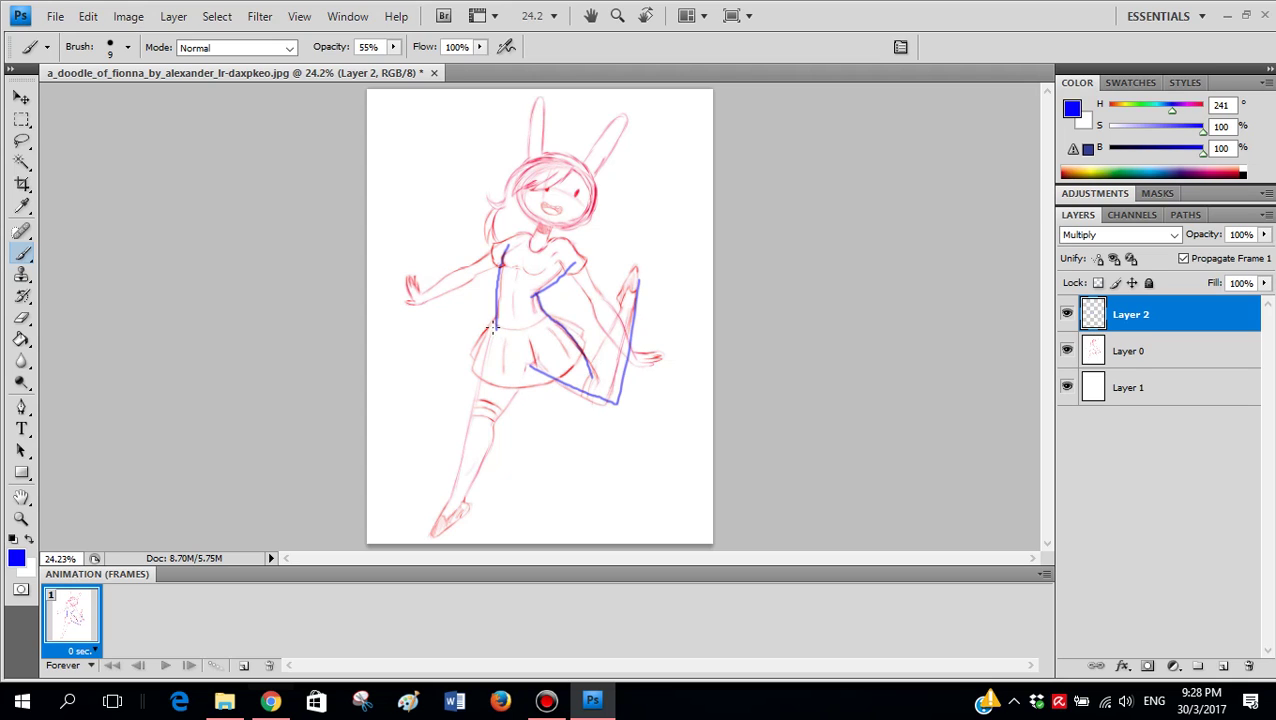
pyautogui.moveTo(494, 327); pyautogui.dragTo(438, 516)
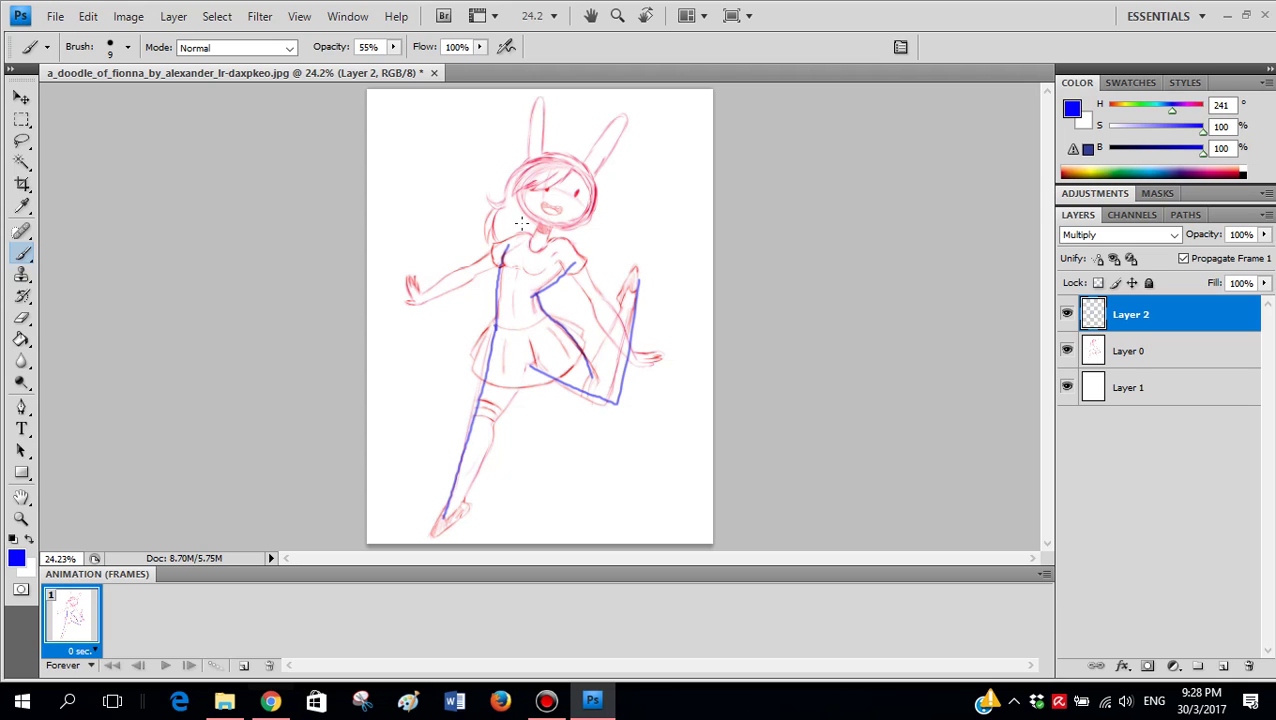
# - Draw blue lines along both arms and hands and a circle around the head
pyautogui.moveTo(535, 228); pyautogui.dragTo(404, 304)
pyautogui.moveTo(574, 242); pyautogui.dragTo(650, 368)
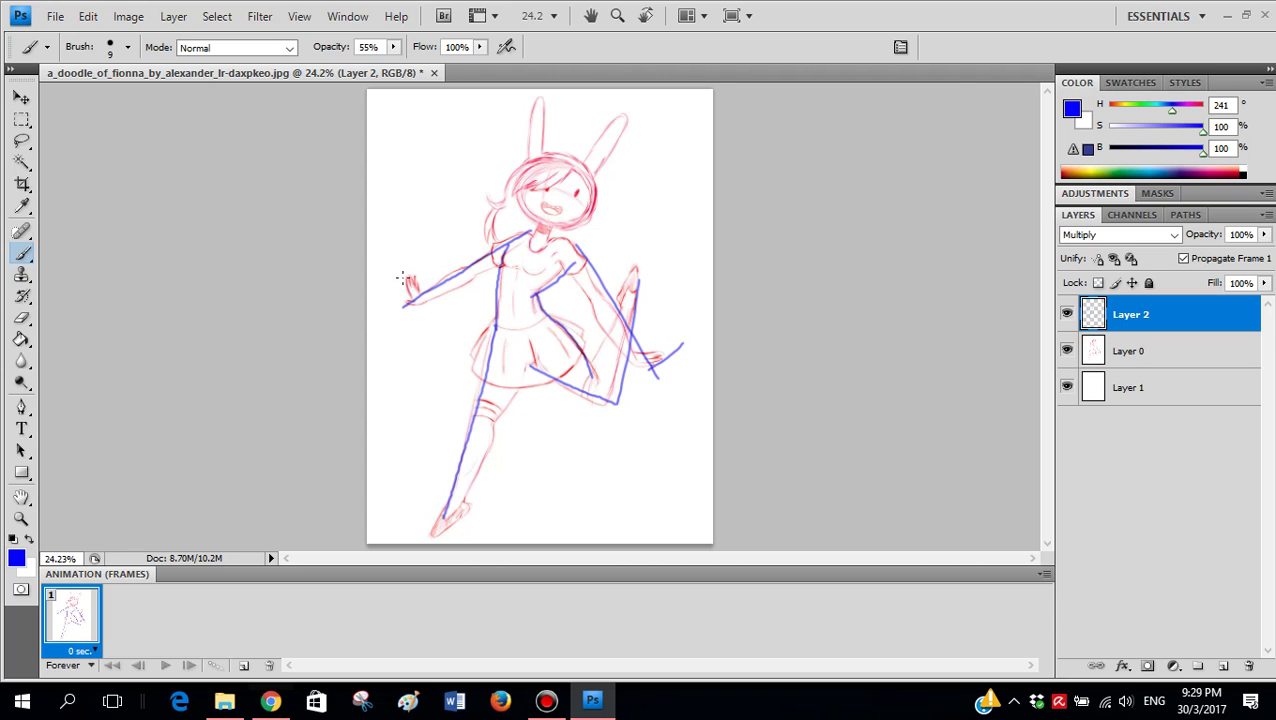
pyautogui.moveTo(402, 278); pyautogui.dragTo(427, 297)
pyautogui.moveTo(590, 164)
pyautogui.mouseDown()
pyautogui.moveTo(506, 208)
pyautogui.moveTo(589, 174)
pyautogui.moveTo(543, 146)
pyautogui.moveTo(588, 194)
pyautogui.moveTo(527, 160)
pyautogui.moveTo(550, 223)
pyautogui.moveTo(596, 168)
pyautogui.mouseUp()
pyautogui.hotkey('ctrl', 'z')
pyautogui.hotkey('ctrl', 'z')
# - Hide and redisplay the Layer 0 sketch to examine the blue stick figure on its own
pyautogui.click(1067, 352)
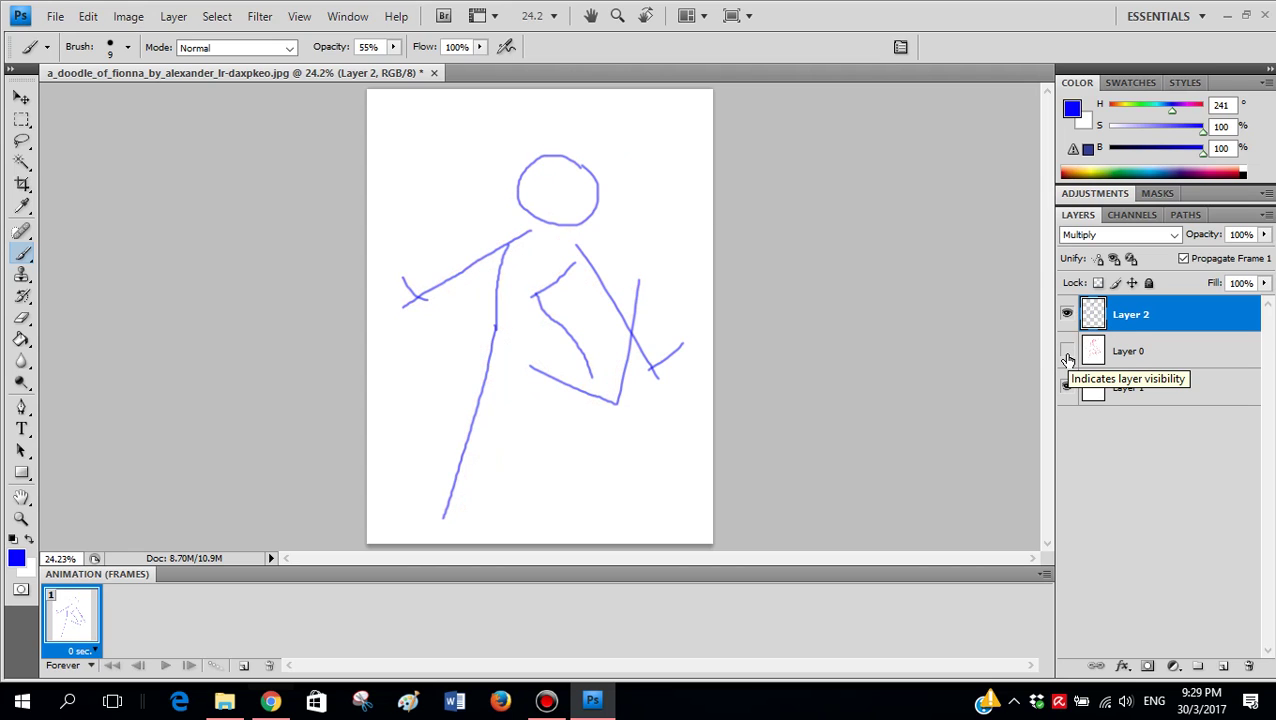
pyautogui.click(1067, 352)
pyautogui.scroll(1, 612, 314)
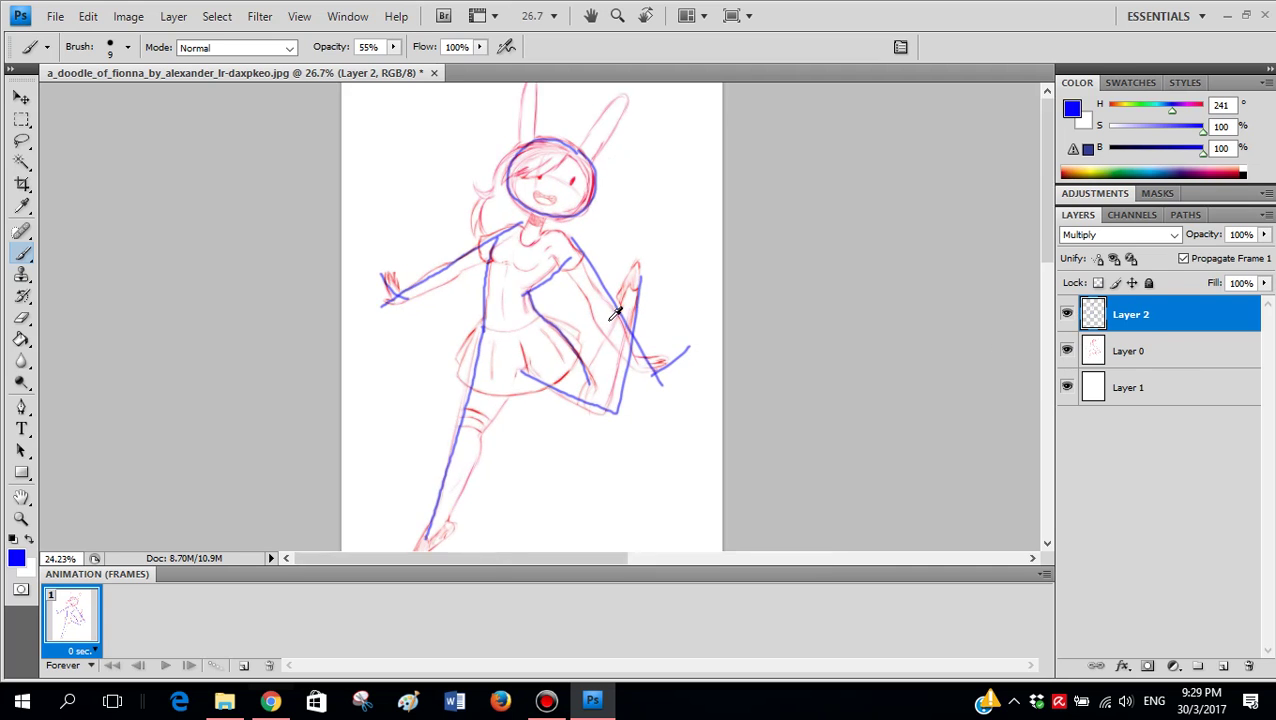
pyautogui.scroll(-2, 605, 322)
# - Undo the blue strokes on the head, hands and arms
pyautogui.hotkey('ctrl', 'alt', 'z')
pyautogui.hotkey('ctrl', 'alt', 'z')
pyautogui.hotkey('ctrl', 'alt', 'z')
pyautogui.hotkey('ctrl', 'alt', 'z')
pyautogui.hotkey('ctrl', 'alt', 'z')
pyautogui.hotkey('ctrl', 'alt', 'z')
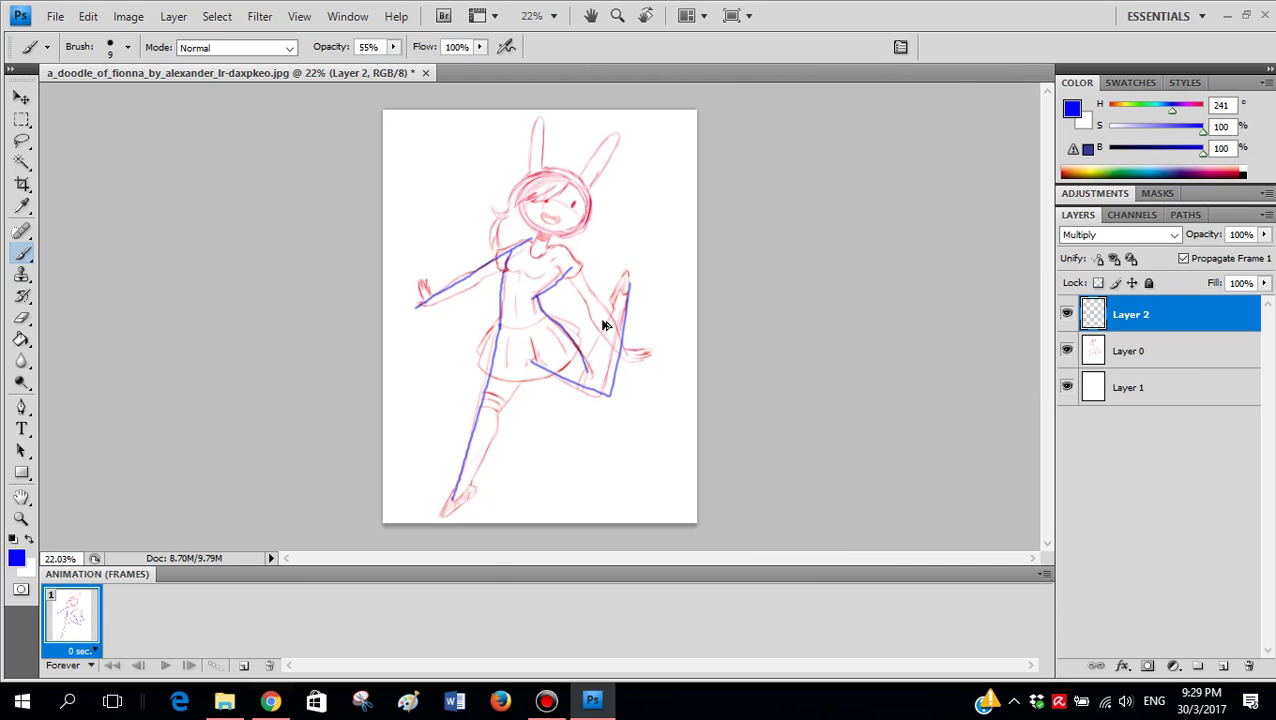
pyautogui.hotkey('ctrl', 'shift', 'z')
# - Enlarge the eraser to 97 px and erase the blue lines of the raised leg and adjoining torso side
pyautogui.scroll(1, 652, 300)
pyautogui.press('e')
pyautogui.rightClick(613, 347)
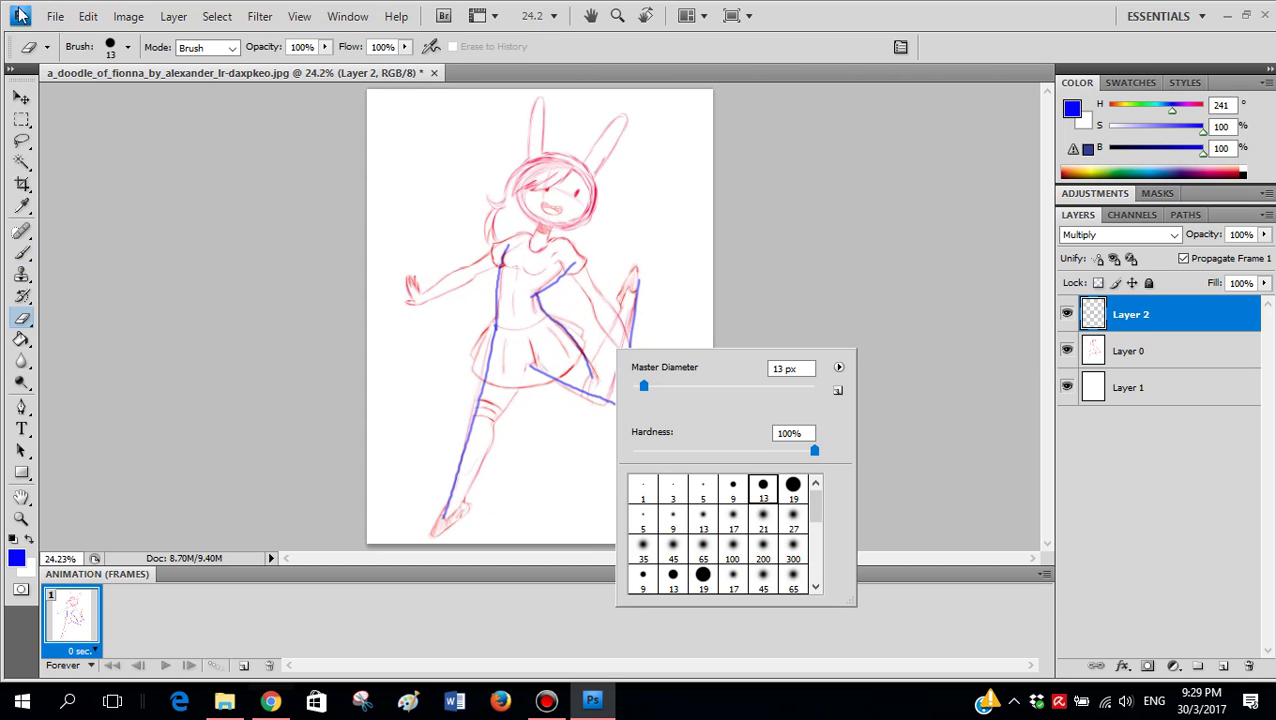
pyautogui.click(720, 384)
pyautogui.click(617, 195)
pyautogui.moveTo(652, 272)
pyautogui.mouseDown()
pyautogui.moveTo(603, 445)
pyautogui.moveTo(573, 465)
pyautogui.moveTo(533, 296)
pyautogui.mouseUp()
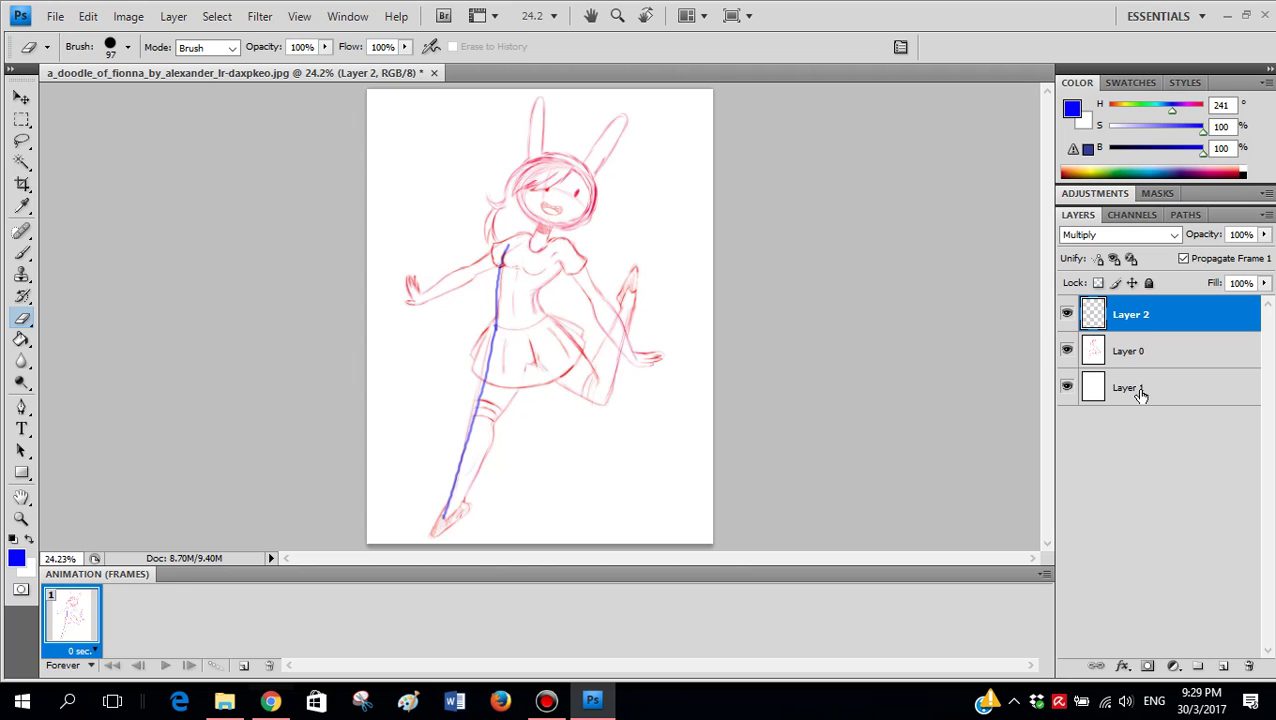
# - Toggle the Layer 0 sketch off and on to examine the single torso-to-foot line
pyautogui.click(1067, 351)
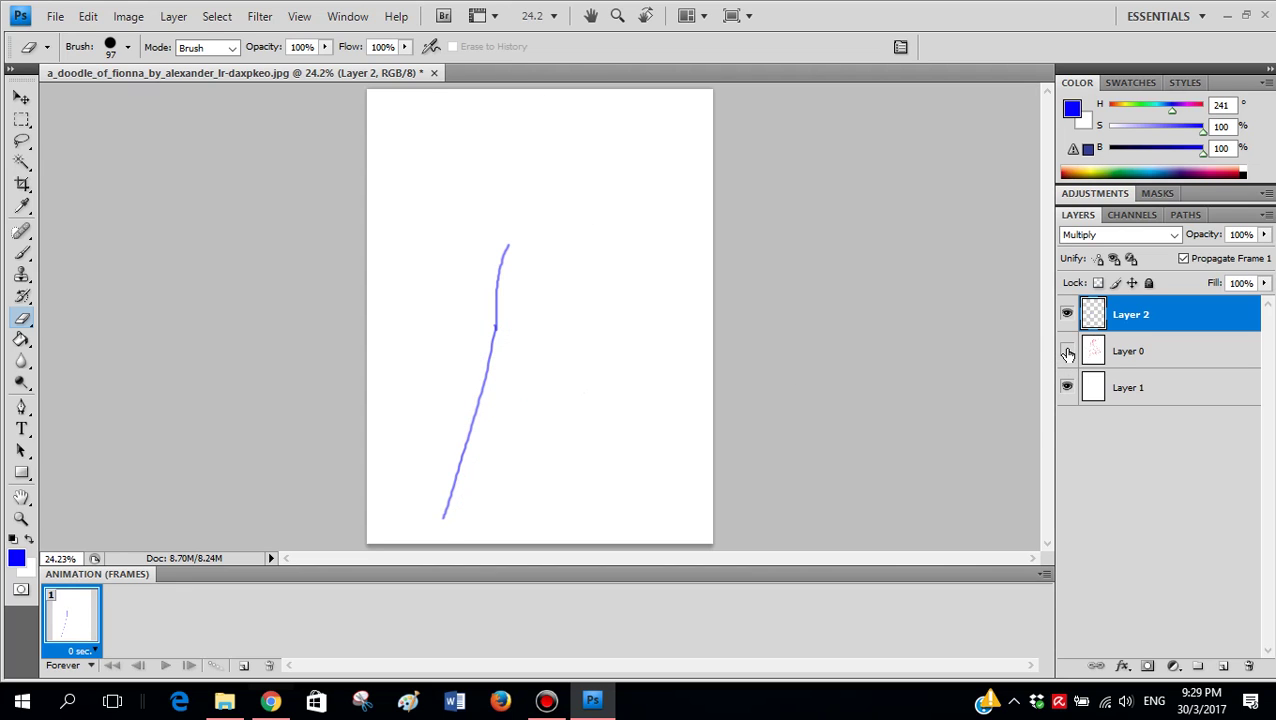
pyautogui.click(1067, 351)
pyautogui.press('b')
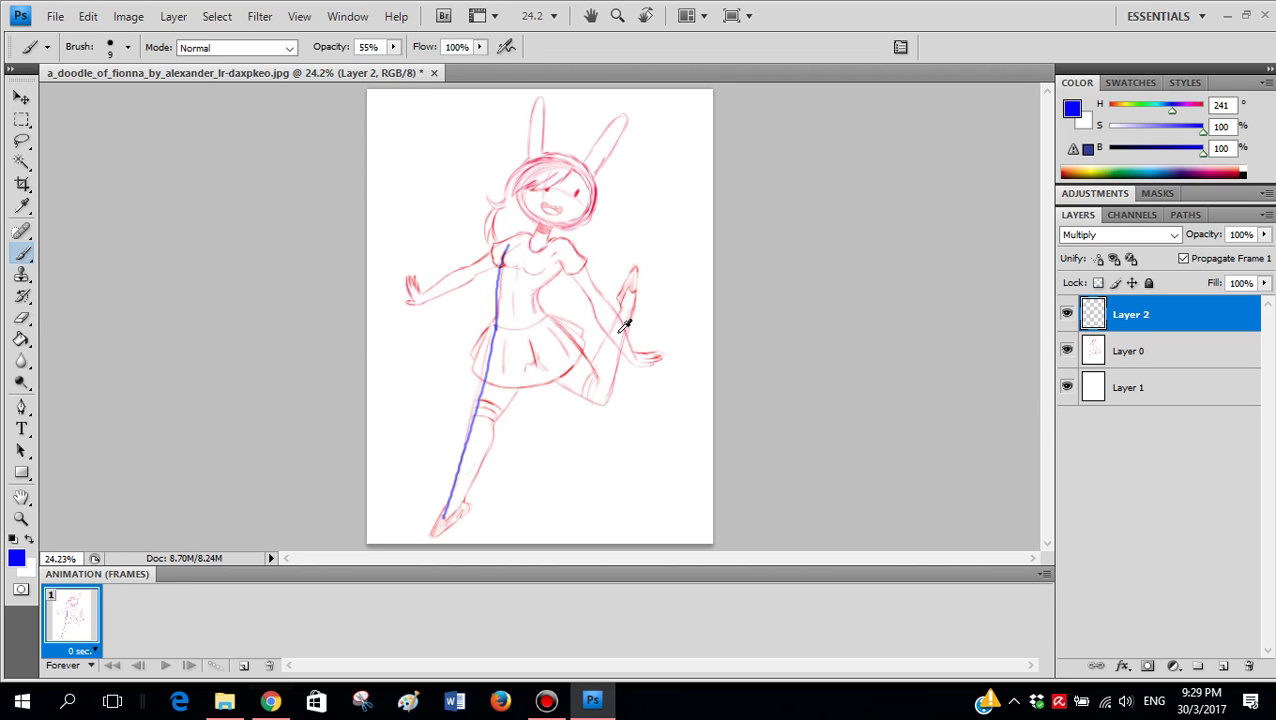
# - Undo the last stroke changes and erase all remaining blue lines from Layer 2 with the Eraser
pyautogui.scroll(1, 625, 326)
pyautogui.scroll(-2, 540, 316)
pyautogui.hotkey('ctrl', 'alt', 'z')
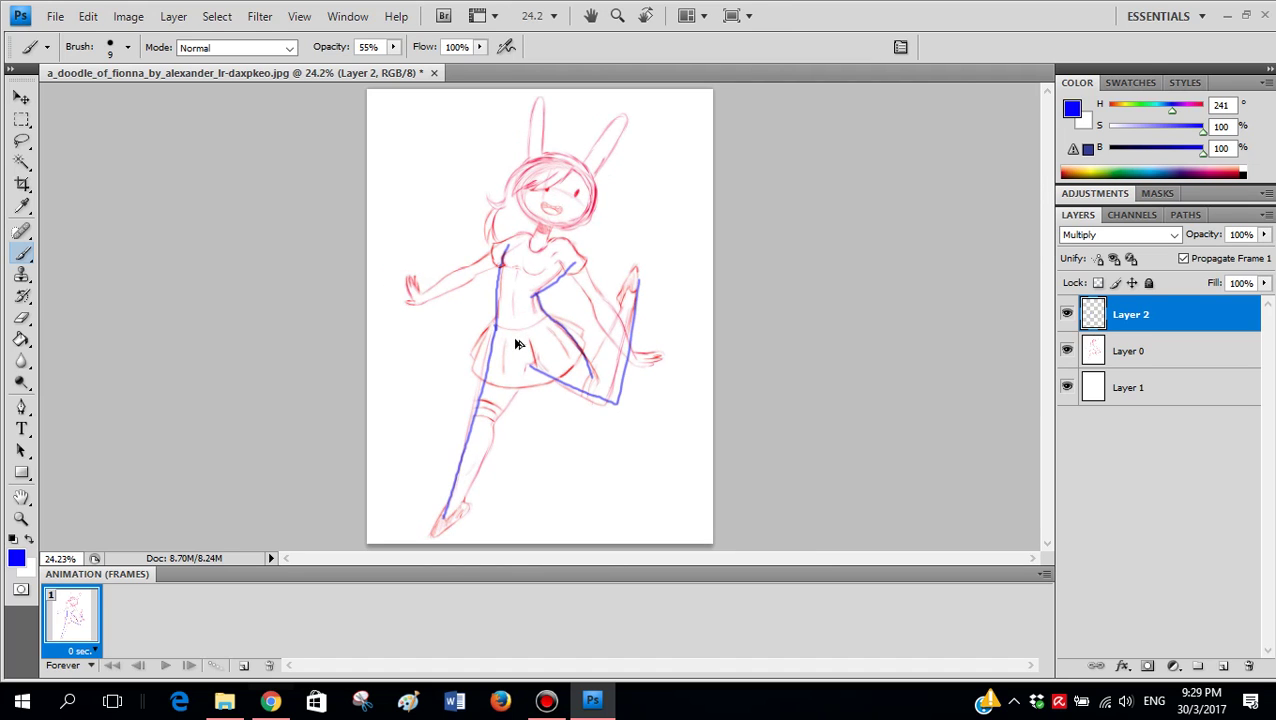
pyautogui.hotkey('ctrl', 'alt', 'z')
pyautogui.press('e')
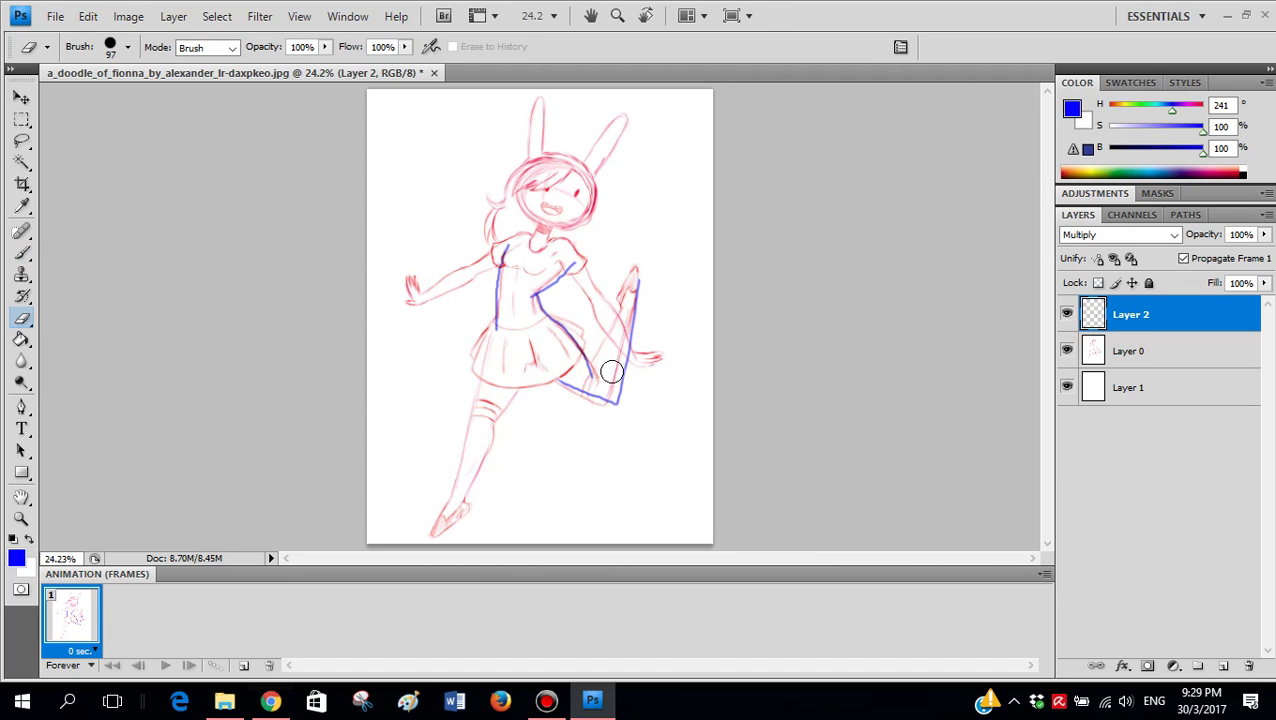
pyautogui.rightClick(583, 362)
pyautogui.press('Return')
pyautogui.moveTo(500, 265)
pyautogui.mouseDown()
pyautogui.moveTo(621, 370)
pyautogui.moveTo(575, 368)
pyautogui.mouseUp()
pyautogui.press('b')
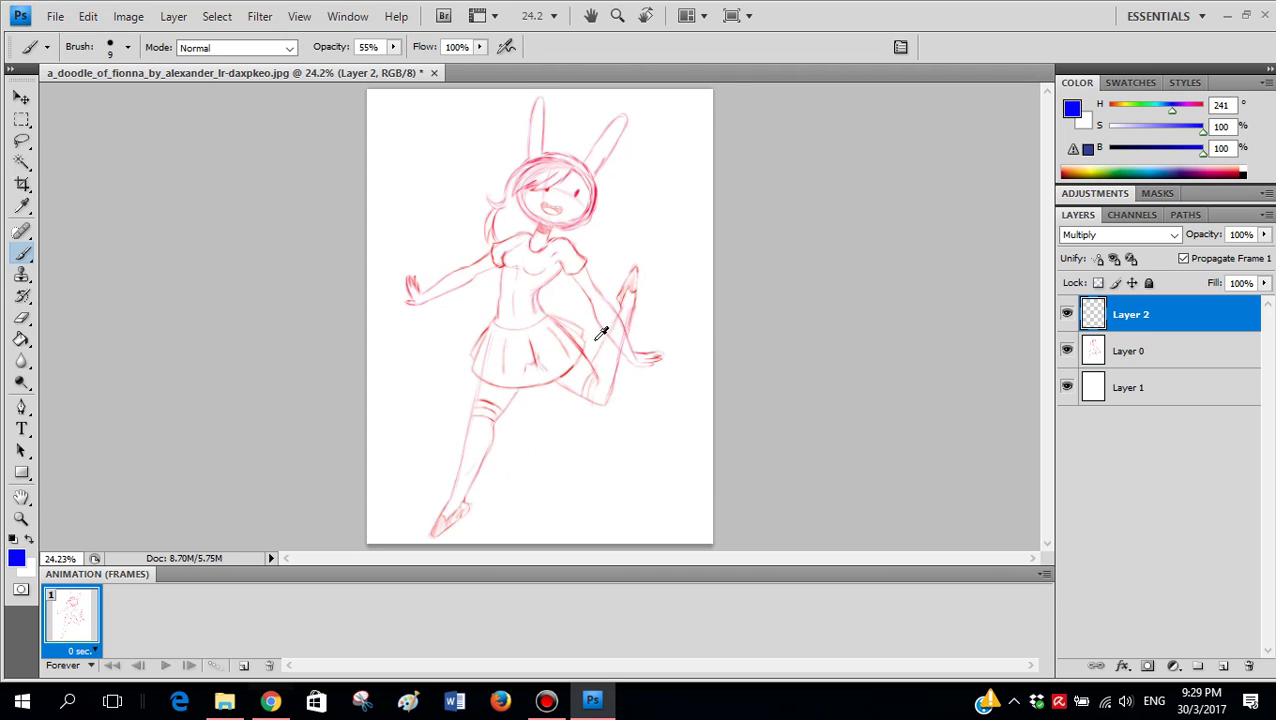
# - Draw a straight blue line of action from the supporting foot's toe through the torso and head to between the ears
pyautogui.scroll(-1, 598, 336)
pyautogui.scroll(1, 510, 352)
pyautogui.keyDown('shift'); pyautogui.click(590, 107); pyautogui.keyUp('shift')
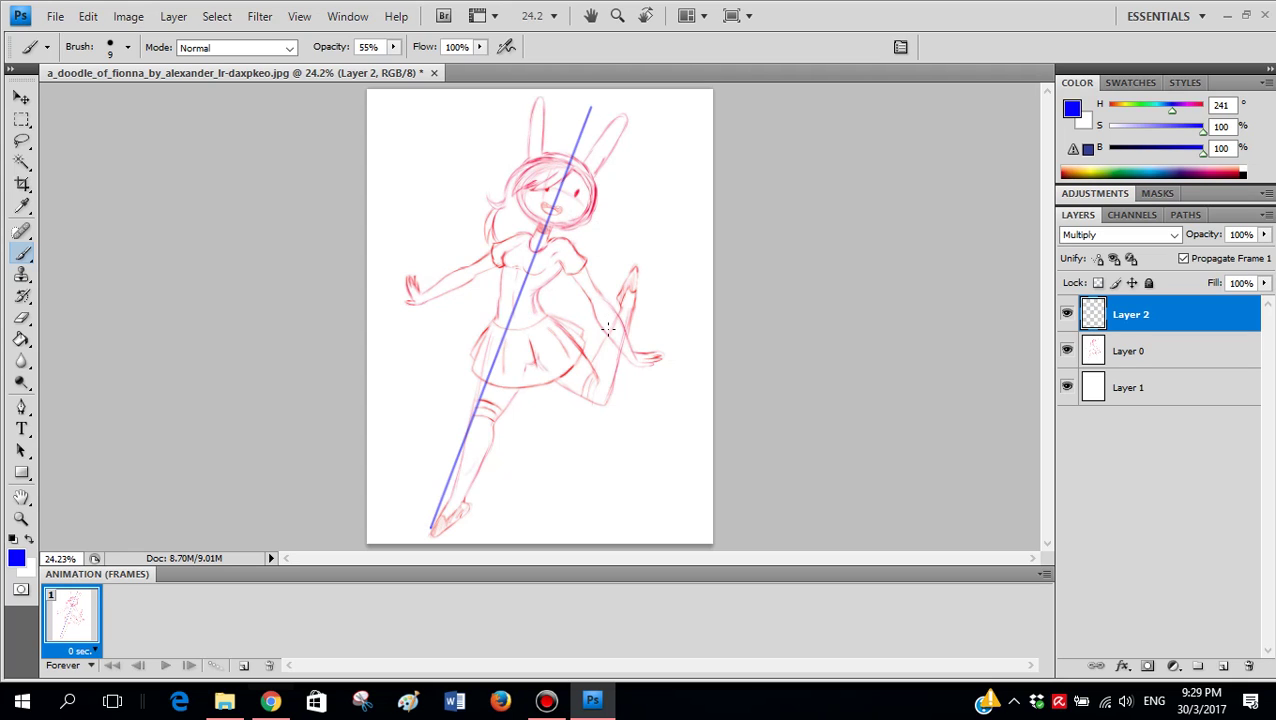
pyautogui.scroll(-1, 638, 325)
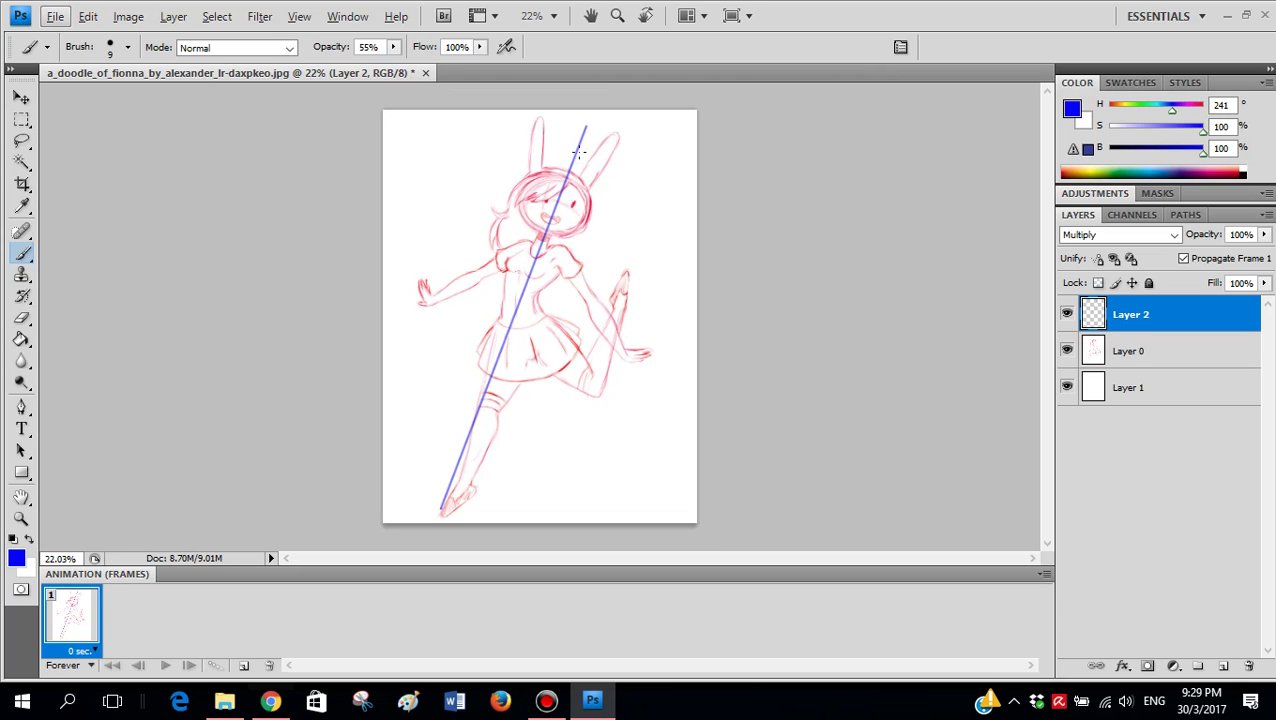
# - Try a vertical blue line beside the figure and a diagonal one across the raised leg, and undo both strokes
pyautogui.moveTo(451, 131); pyautogui.dragTo(460, 476)
pyautogui.moveTo(669, 262); pyautogui.dragTo(495, 485)
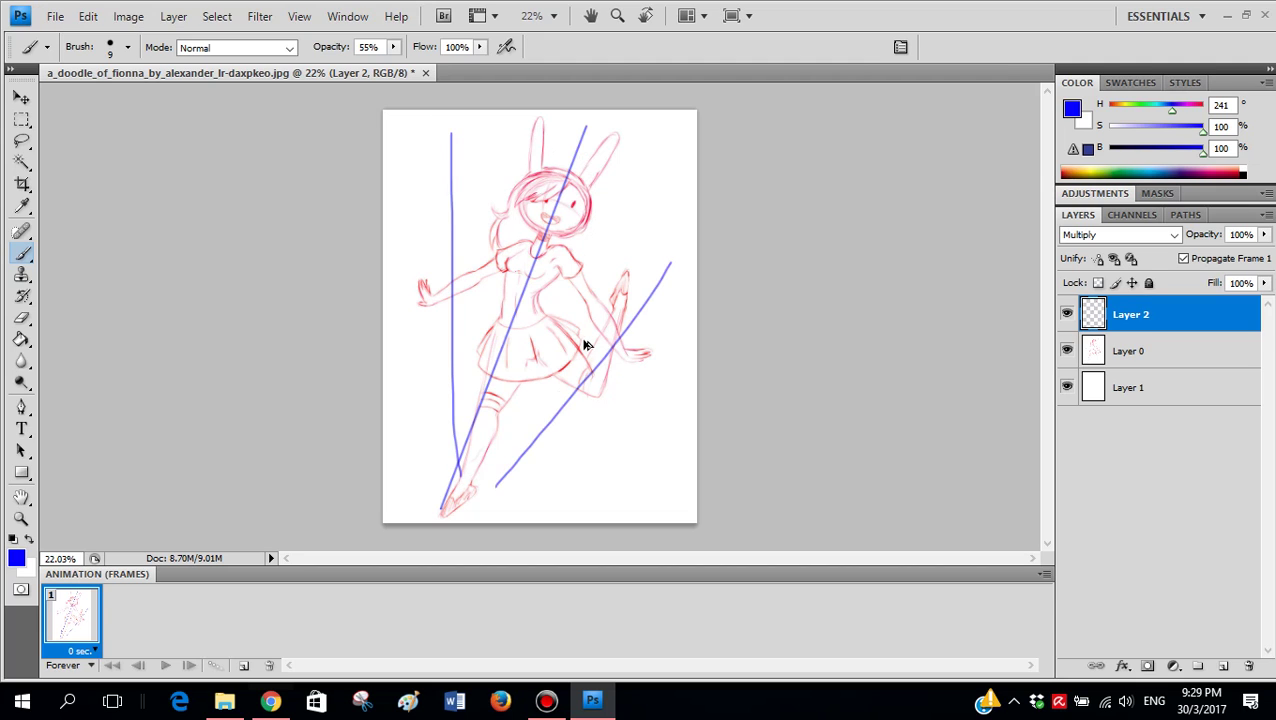
pyautogui.hotkey('ctrl', 'alt', 'z')
pyautogui.hotkey('ctrl', 'alt', 'z')
pyautogui.scroll(1, 583, 340)
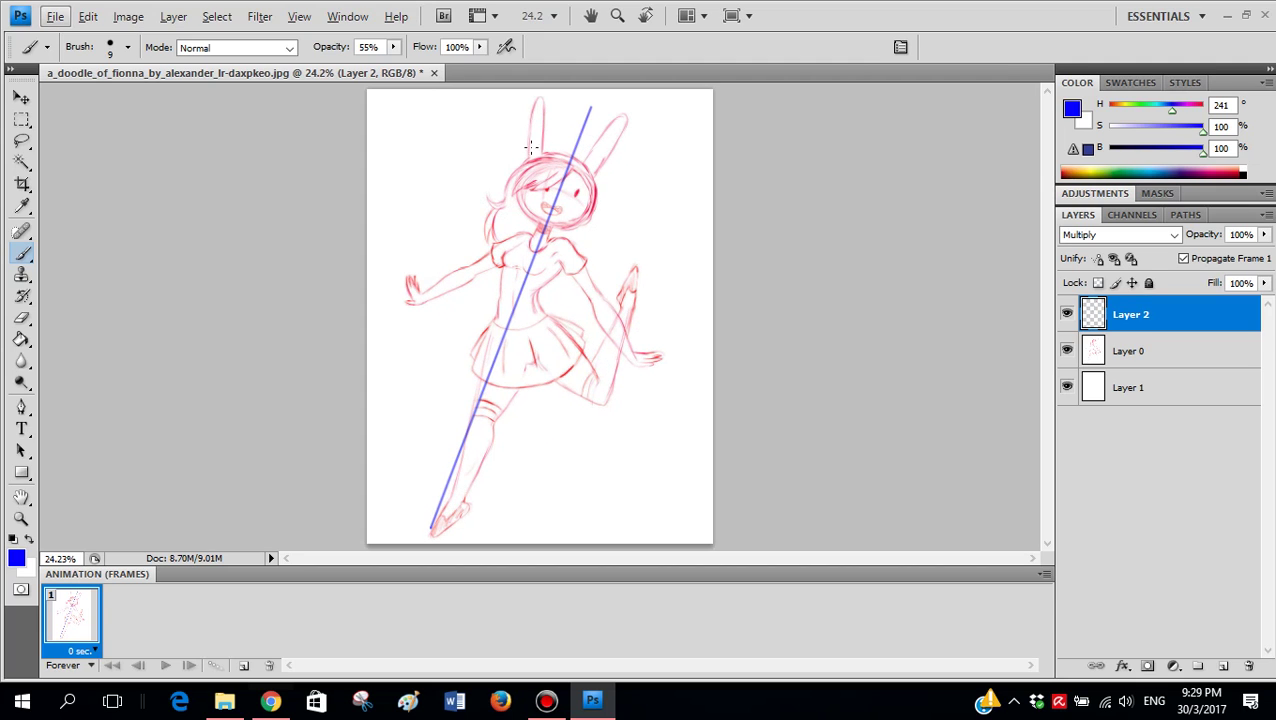
# - Try a straight vertical blue line from the upright ear's tip down the page, and undo it together with the line of action
pyautogui.moveTo(540, 95)
pyautogui.mouseDown()
pyautogui.moveTo(564, 527)
pyautogui.moveTo(575, 464)
pyautogui.mouseUp()
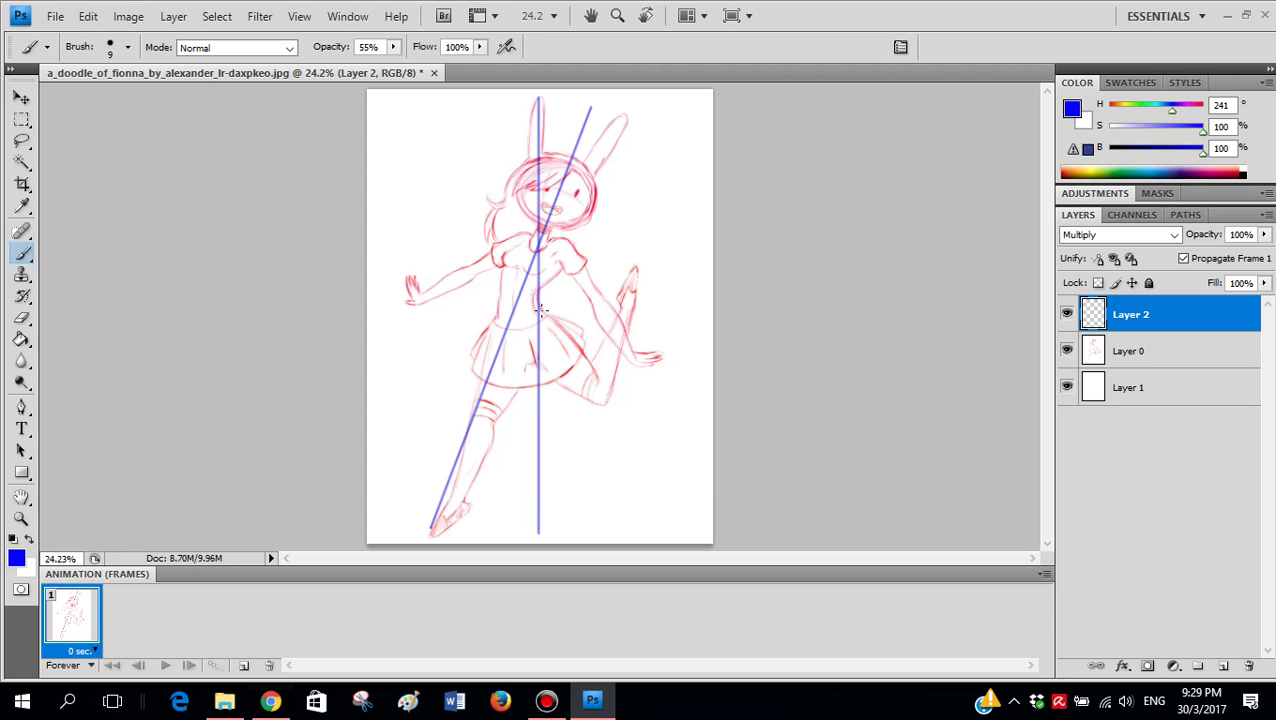
pyautogui.hotkey('ctrl', 'alt', 'z')
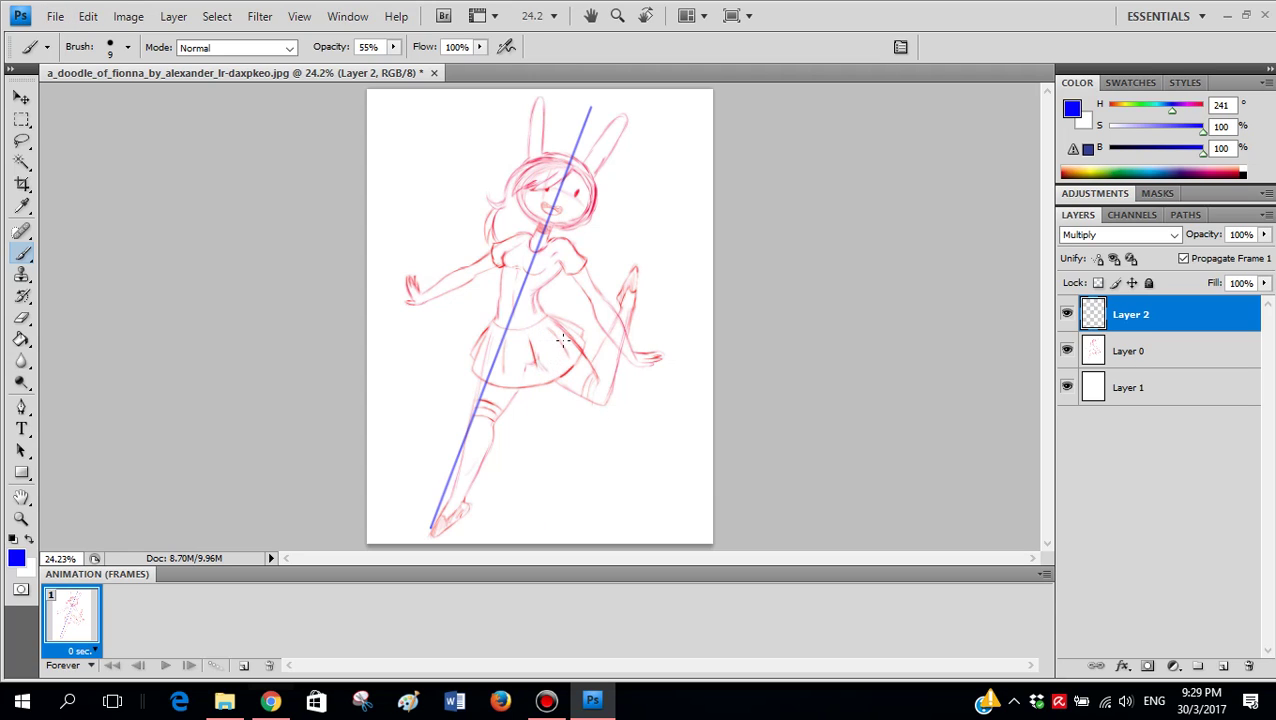
pyautogui.hotkey('ctrl', 'alt', 'z')
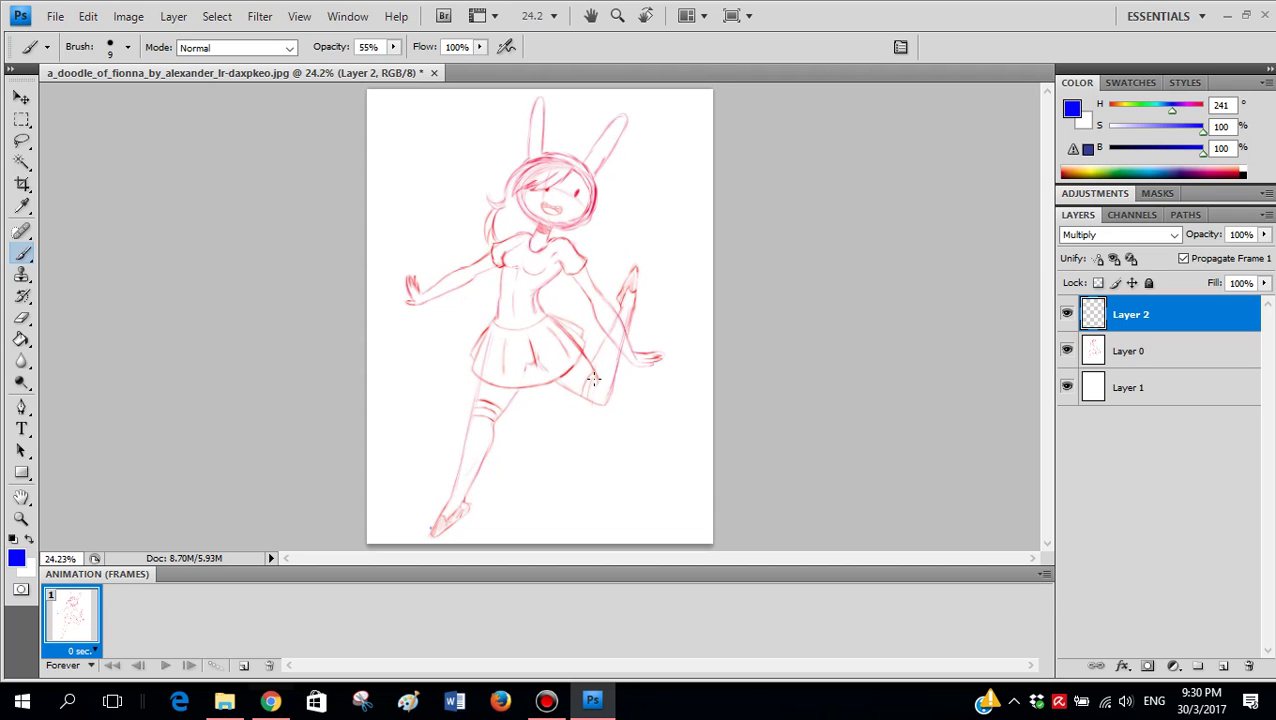
# - Draw a straight blue line from the supporting foot's toe to a point between the ears
pyautogui.scroll(-2, 594, 379)
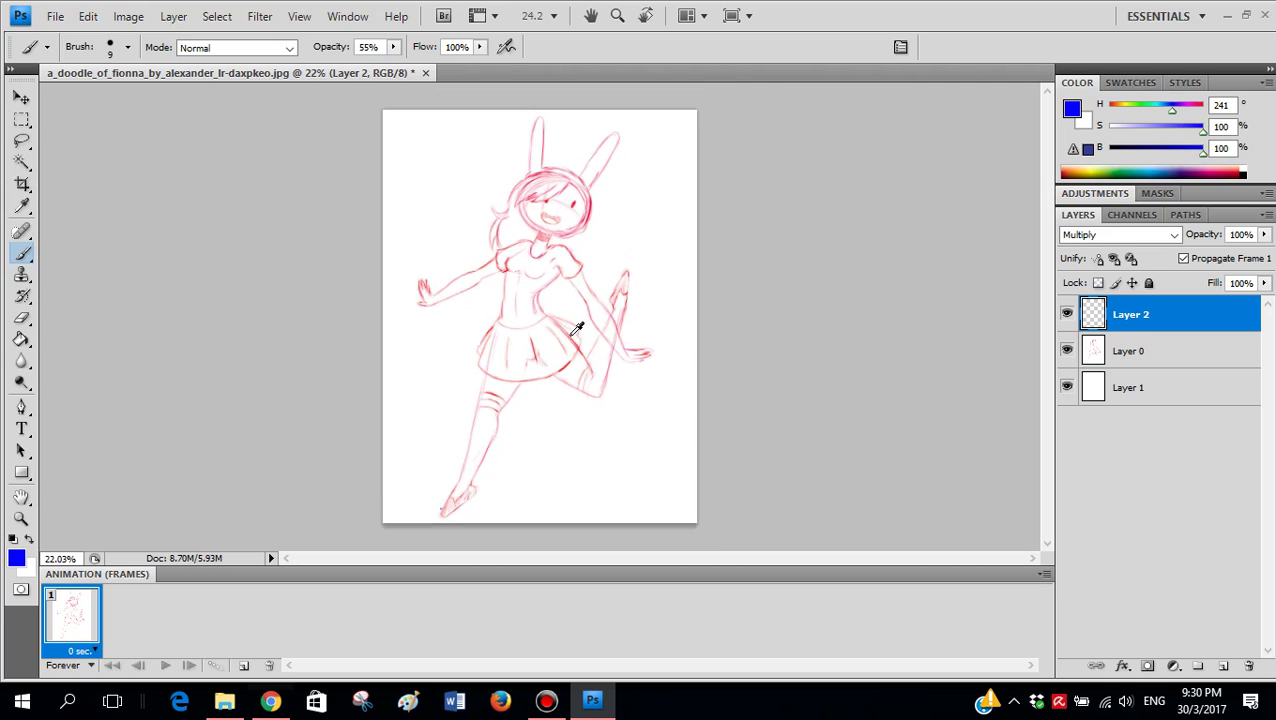
pyautogui.press('alt')
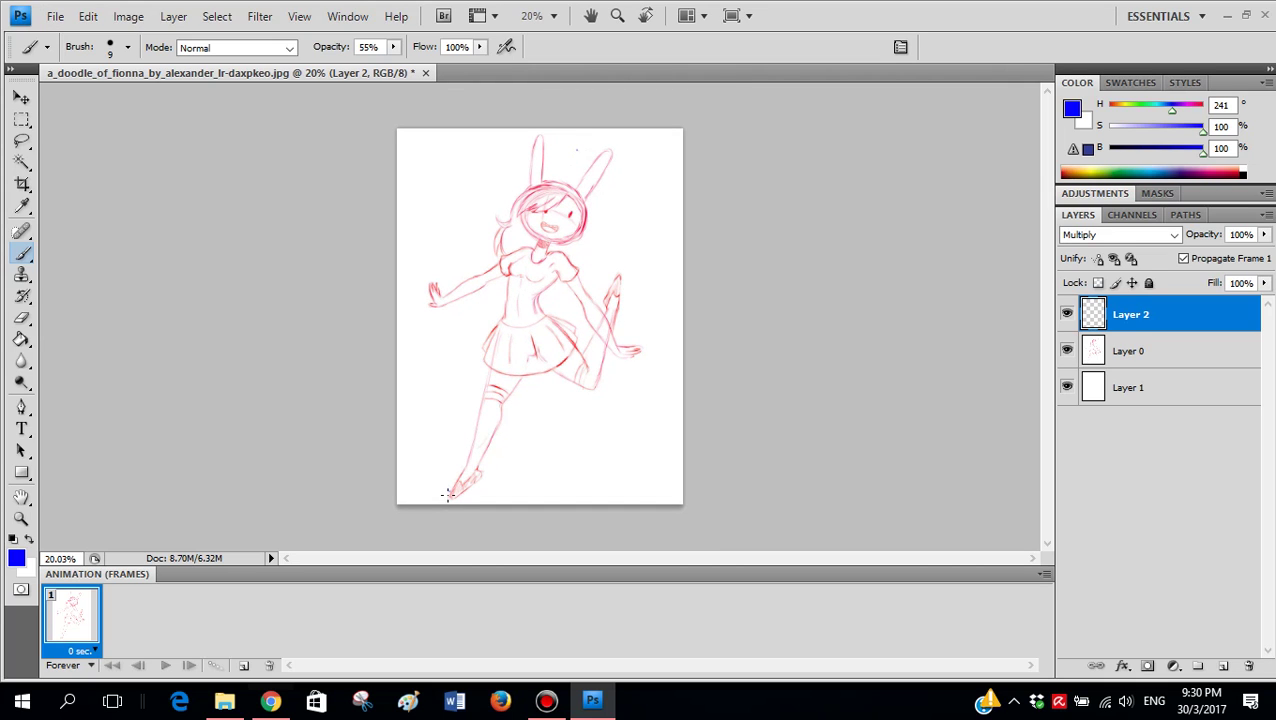
pyautogui.click(447, 494)
pyautogui.keyDown('shift'); pyautogui.click(576, 150); pyautogui.keyUp('shift')
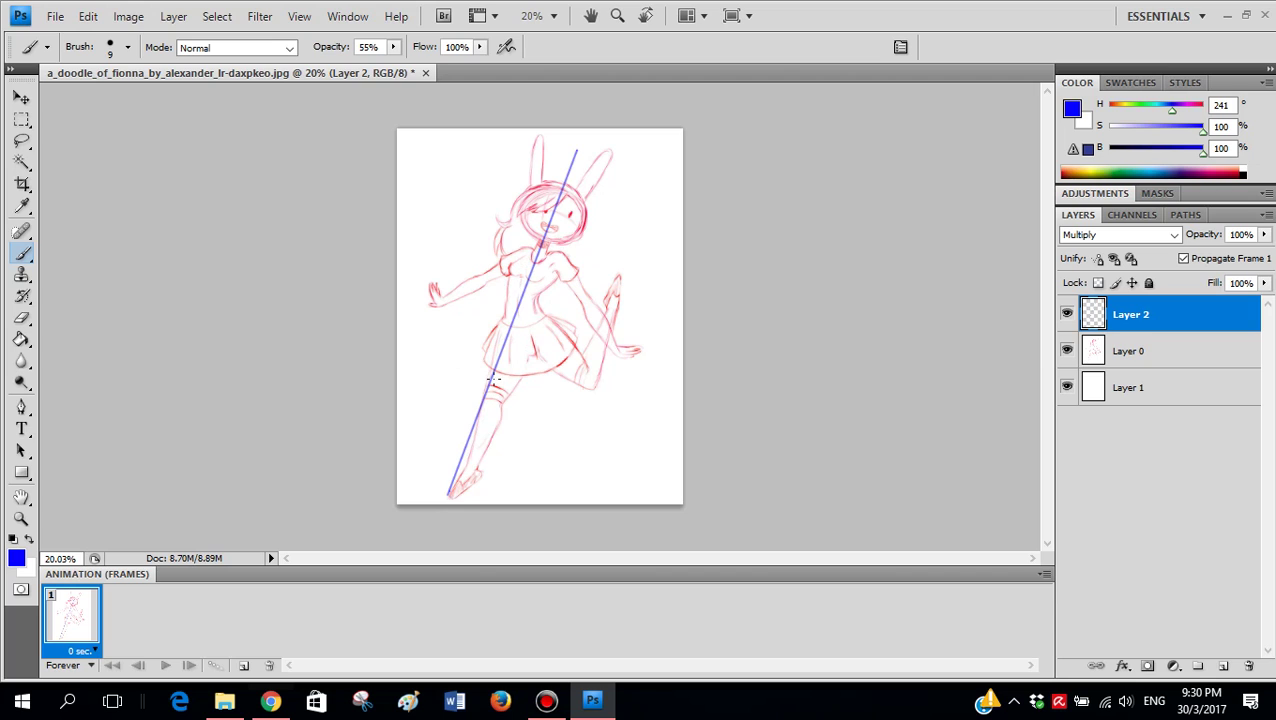
# - Try a short downward arrow over the figure's outstretched arm, and undo it together with the toe-to-ears line
pyautogui.scroll(1, 492, 380)
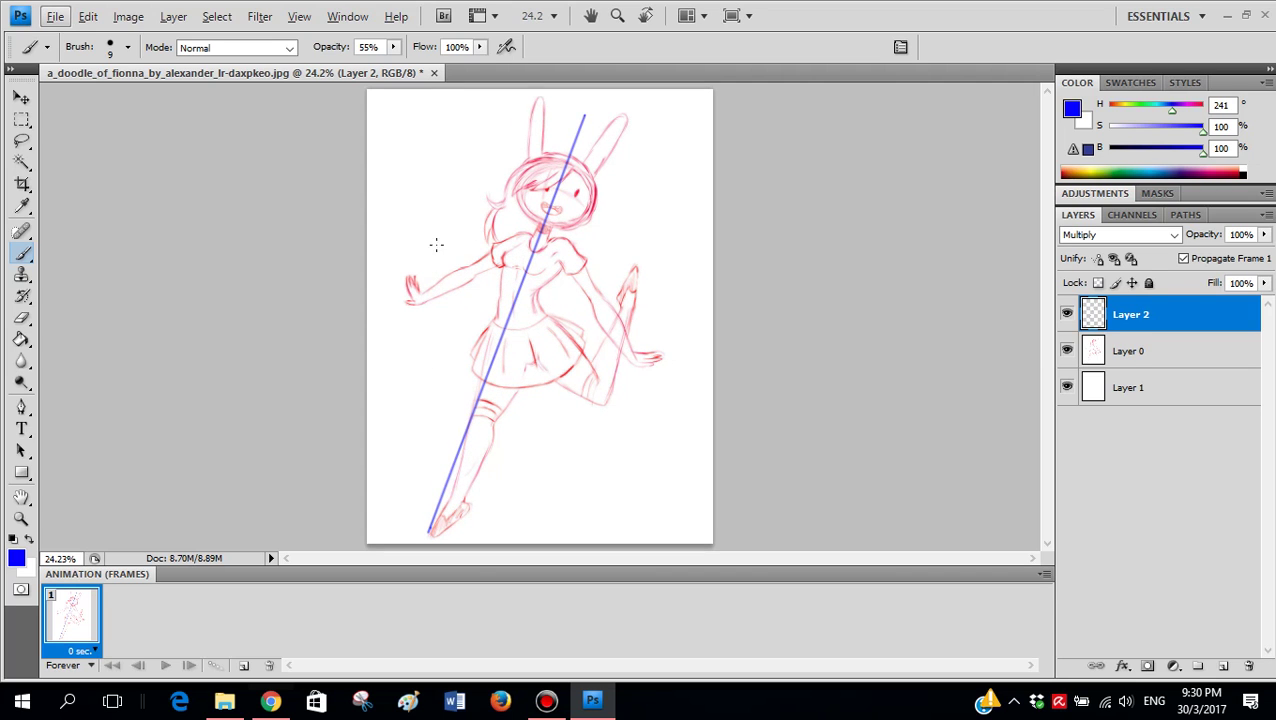
pyautogui.moveTo(451, 170); pyautogui.dragTo(447, 296)
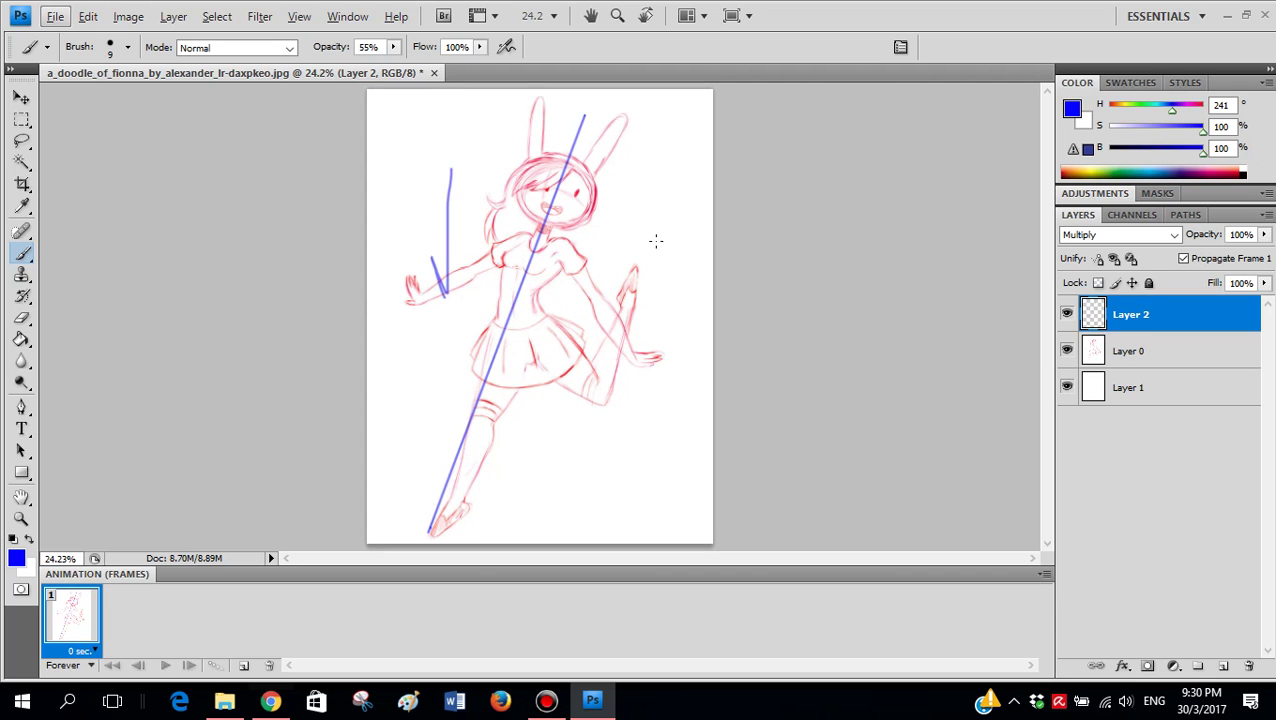
pyautogui.hotkey('ctrl', 'alt', 'z')
pyautogui.hotkey('ctrl', 'alt', 'z')
pyautogui.hotkey('ctrl', 'alt', 'z')
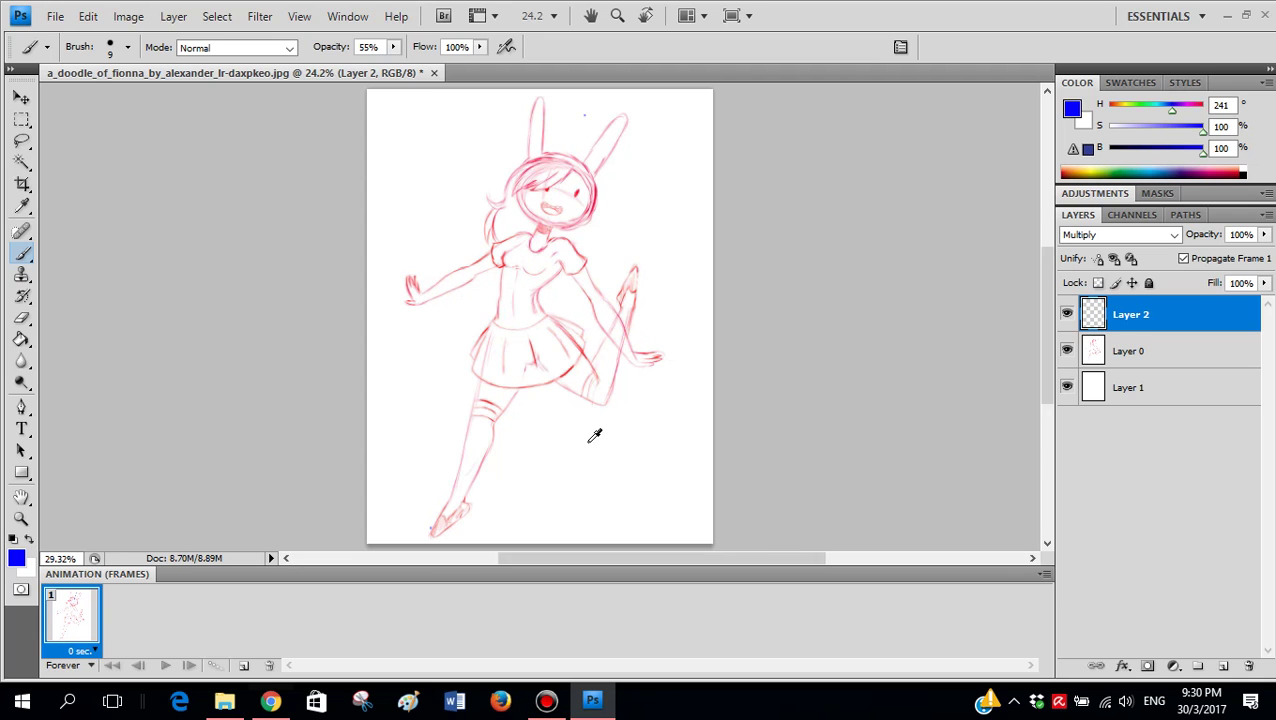
# - Sketch a small blue stick figure in a dynamic pose on the blank area beside the supporting leg, undoing the last stray stroke
pyautogui.scroll(4, 595, 436)
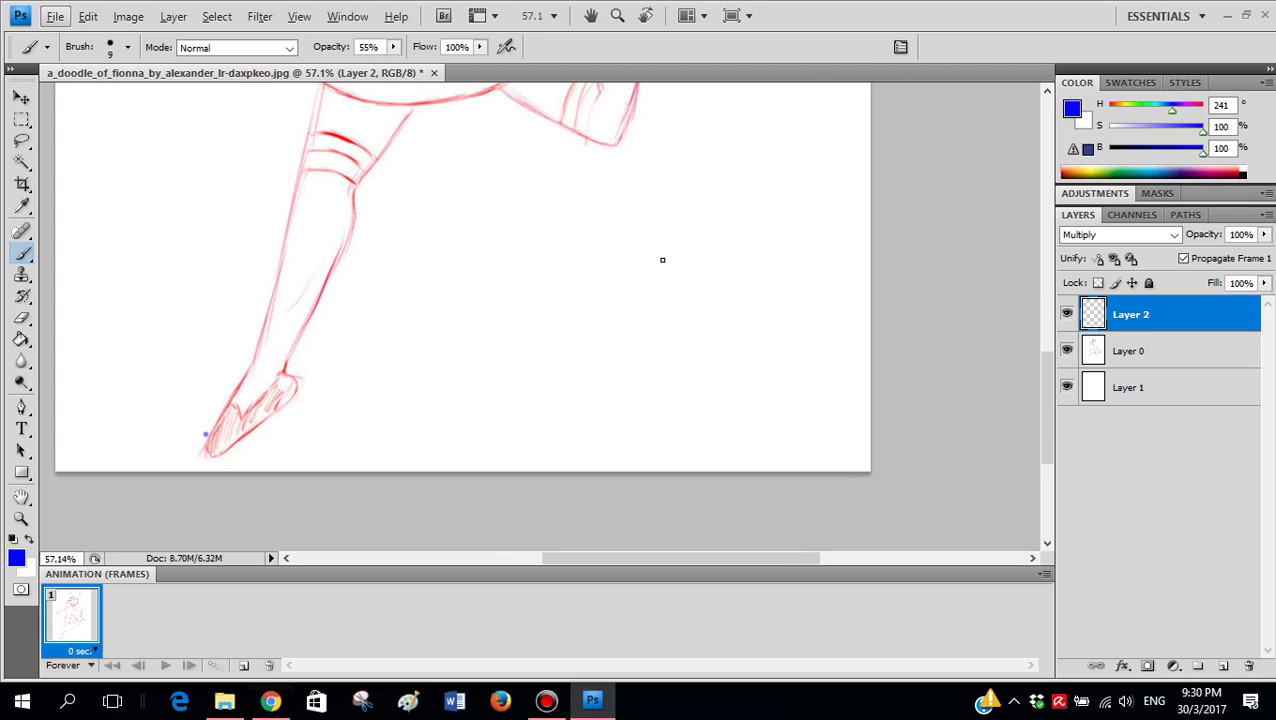
pyautogui.moveTo(598, 382)
pyautogui.mouseDown()
pyautogui.moveTo(663, 261)
pyautogui.moveTo(735, 272)
pyautogui.mouseUp()
pyautogui.moveTo(646, 234)
pyautogui.mouseDown()
pyautogui.moveTo(570, 210)
pyautogui.moveTo(618, 182)
pyautogui.mouseUp()
pyautogui.moveTo(692, 205); pyautogui.dragTo(786, 208)
pyautogui.moveTo(688, 206)
pyautogui.mouseDown()
pyautogui.moveTo(672, 193)
pyautogui.moveTo(697, 205)
pyautogui.moveTo(655, 268)
pyautogui.mouseUp()
pyautogui.moveTo(680, 223); pyautogui.dragTo(521, 328)
pyautogui.hotkey('ctrl', 'alt', 'z')
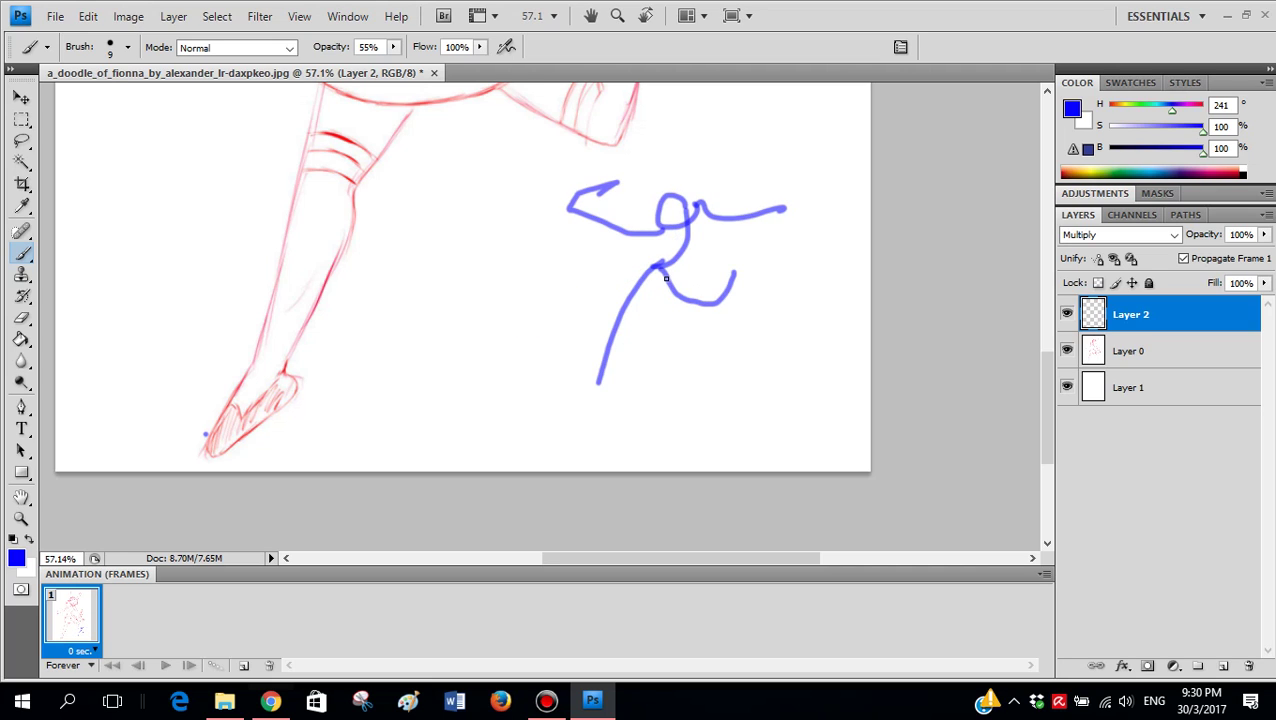
# - Erase the small blue stick figure from Layer 2 and return to the Brush
pyautogui.keyDown('alt'); pyautogui.scroll(-3, 690, 275); pyautogui.keyUp('alt')
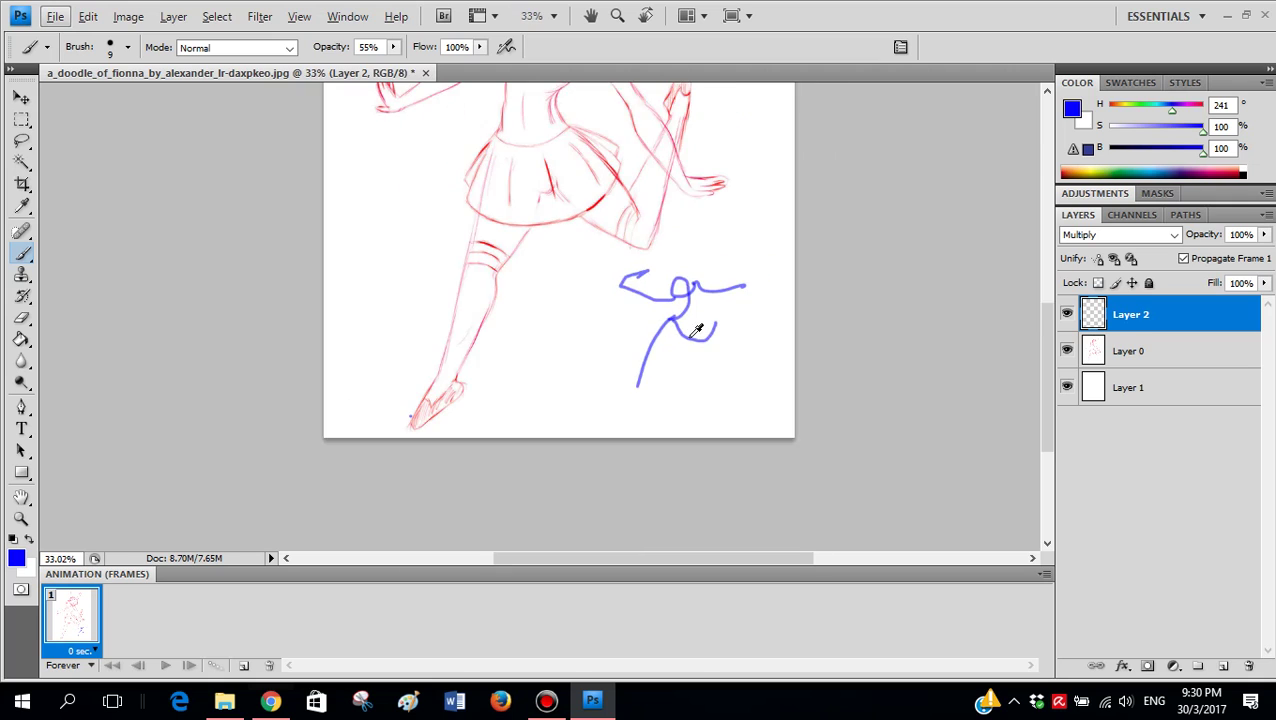
pyautogui.keyDown('alt'); pyautogui.scroll(-2, 697, 330); pyautogui.keyUp('alt')
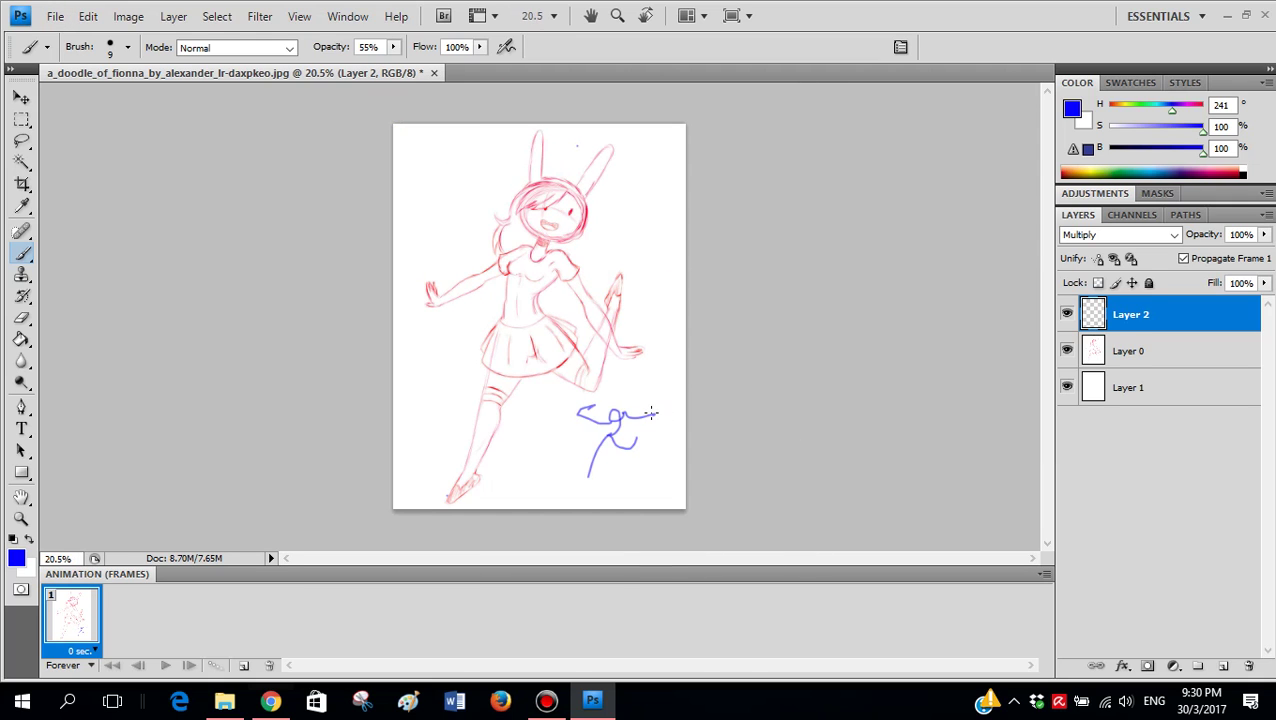
pyautogui.press('e')
pyautogui.moveTo(638, 433)
pyautogui.mouseDown()
pyautogui.moveTo(656, 474)
pyautogui.moveTo(684, 442)
pyautogui.mouseUp()
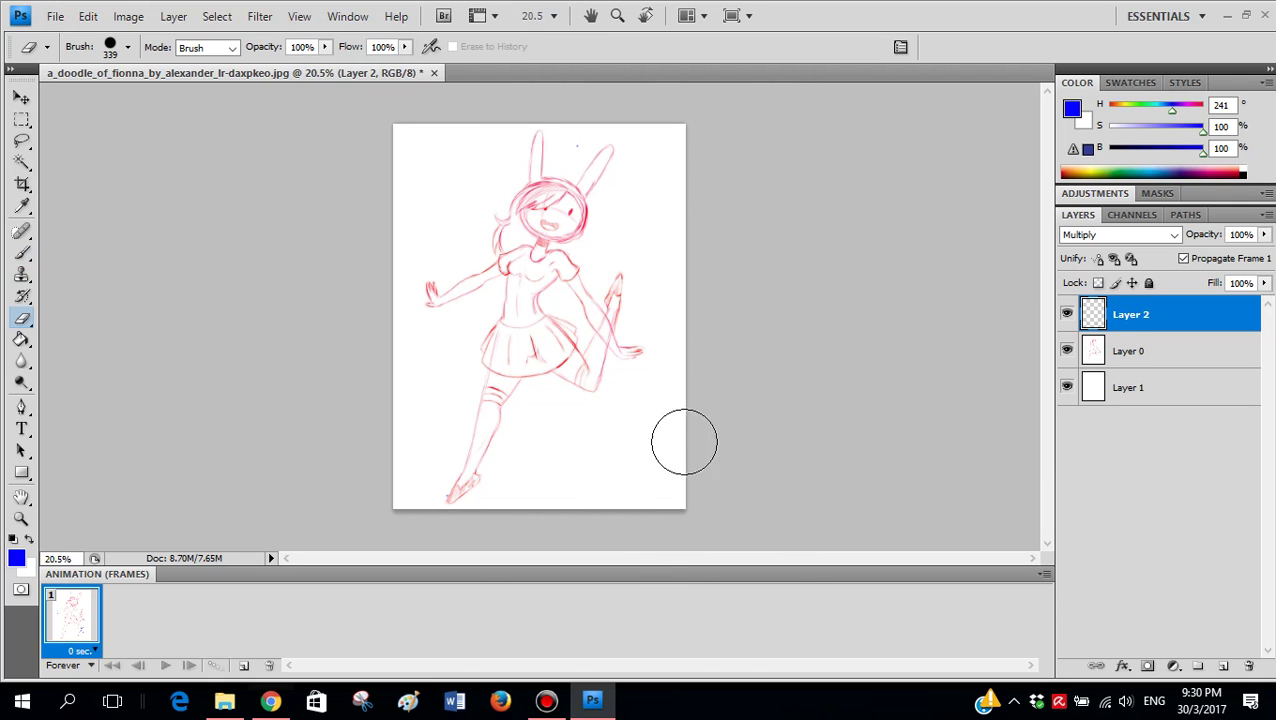
pyautogui.press('b')
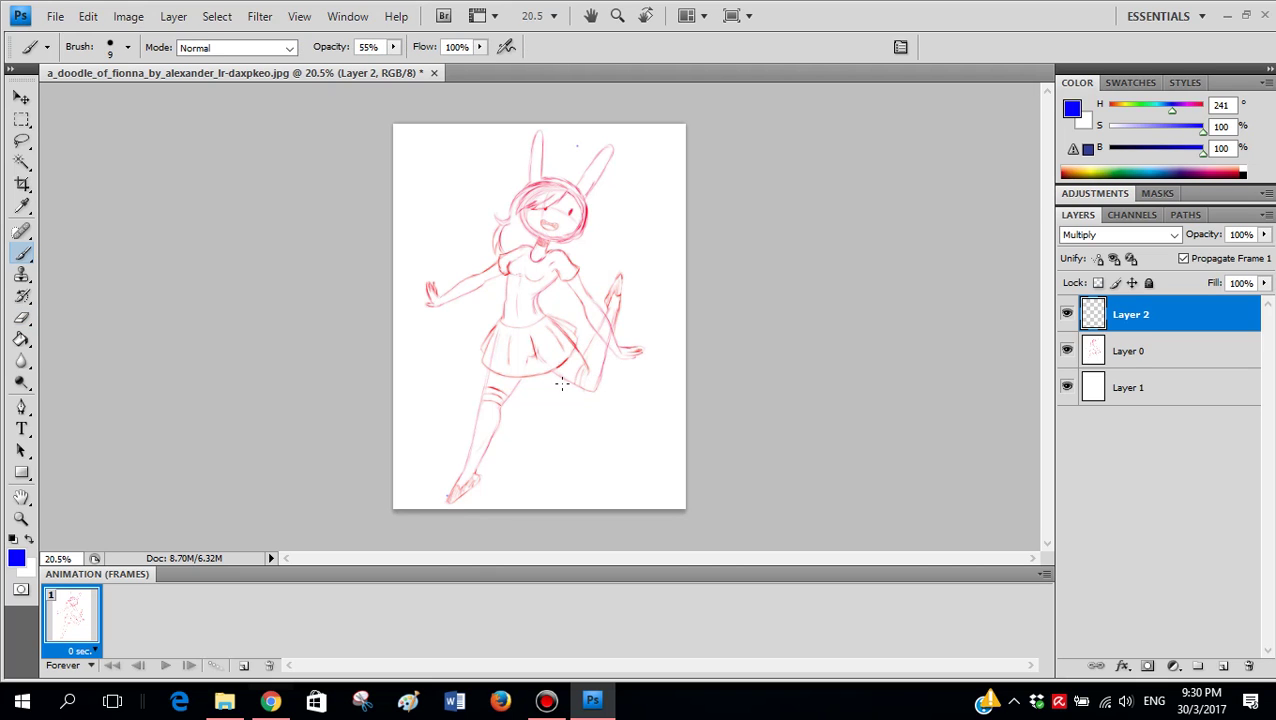
# - Try a straight blue line from between the ears to the toe, and undo it along with the stick figure's erasure
pyautogui.keyDown('alt'); pyautogui.scroll(1, 528, 388); pyautogui.keyUp('alt')
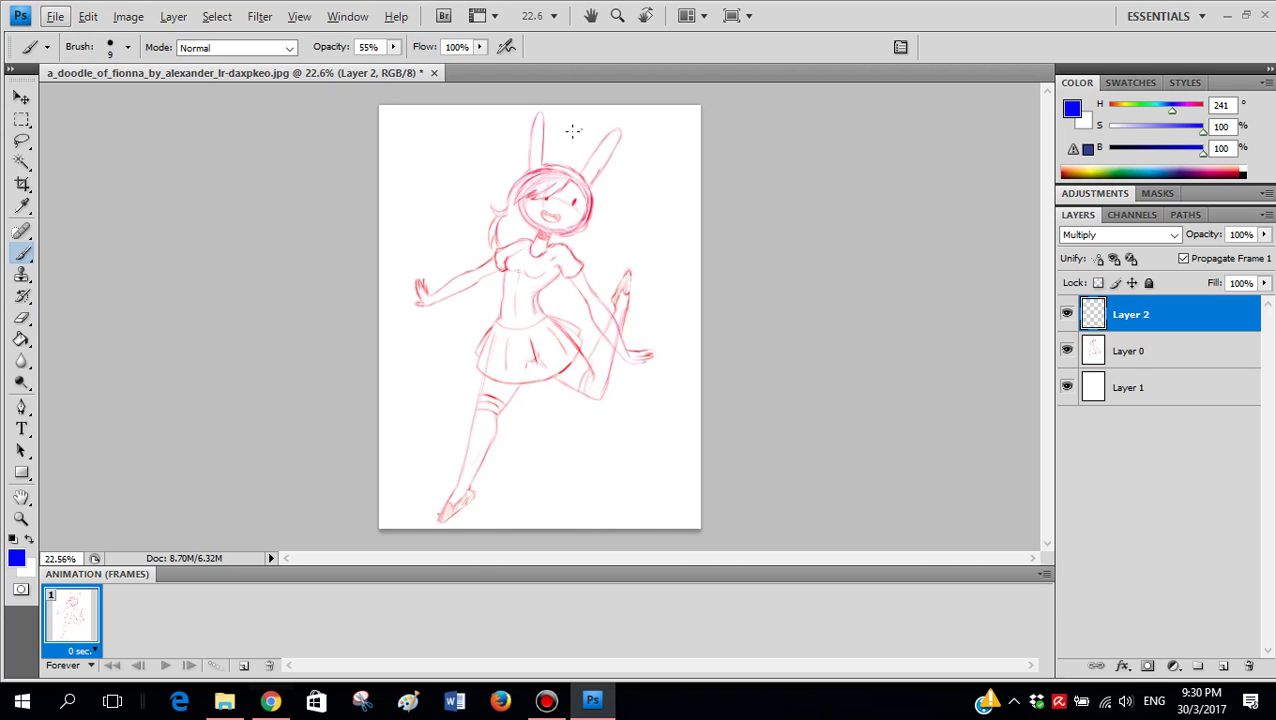
pyautogui.keyDown('shift'); pyautogui.click(441, 517); pyautogui.keyUp('shift')
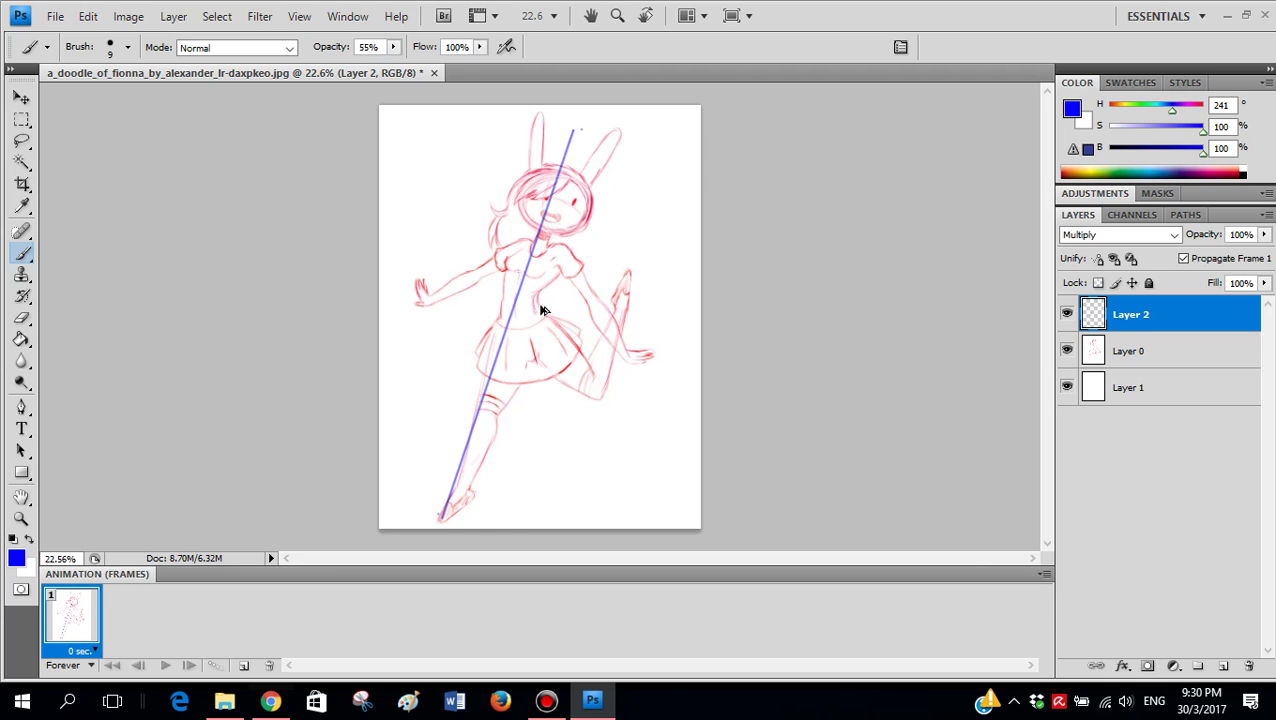
pyautogui.hotkey('ctrl', 'z')
pyautogui.hotkey('ctrl', 'alt', 'z')
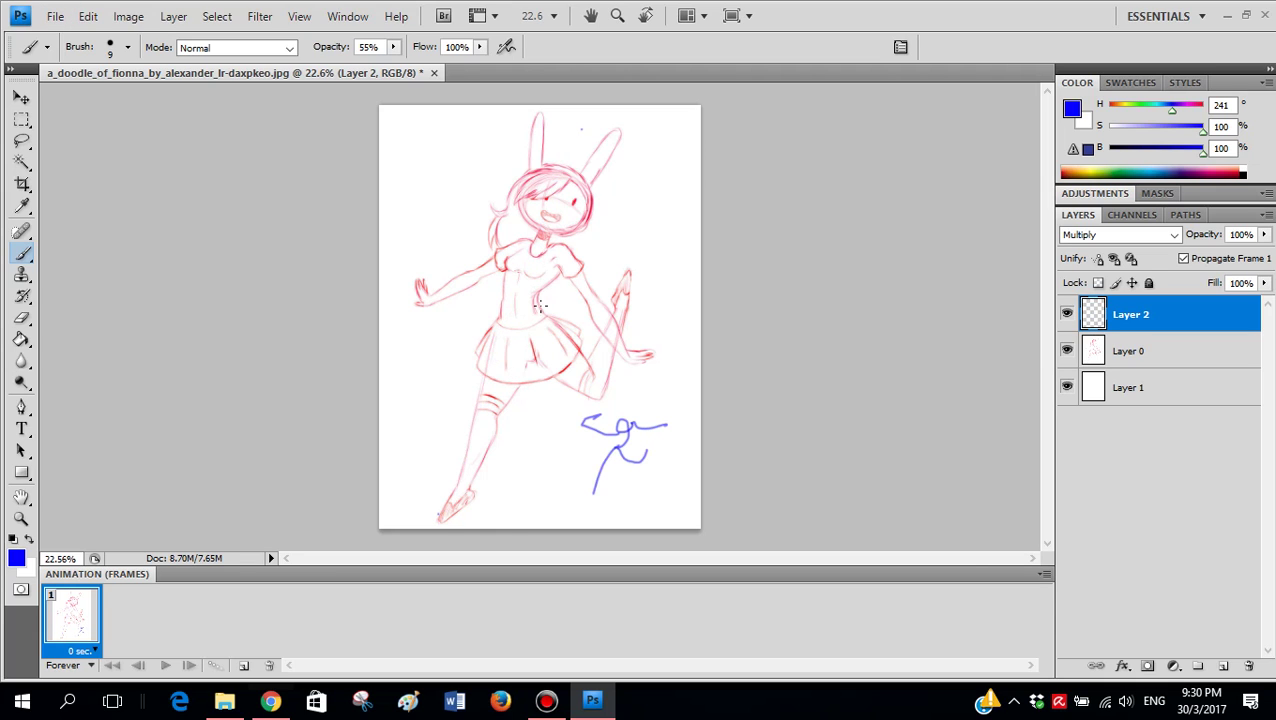
# - Erase the restored blue stick figure with the Eraser and switch back to the Brush
pyautogui.press('e')
pyautogui.moveTo(640, 465)
pyautogui.mouseDown()
pyautogui.moveTo(620, 530)
pyautogui.moveTo(618, 447)
pyautogui.mouseUp()
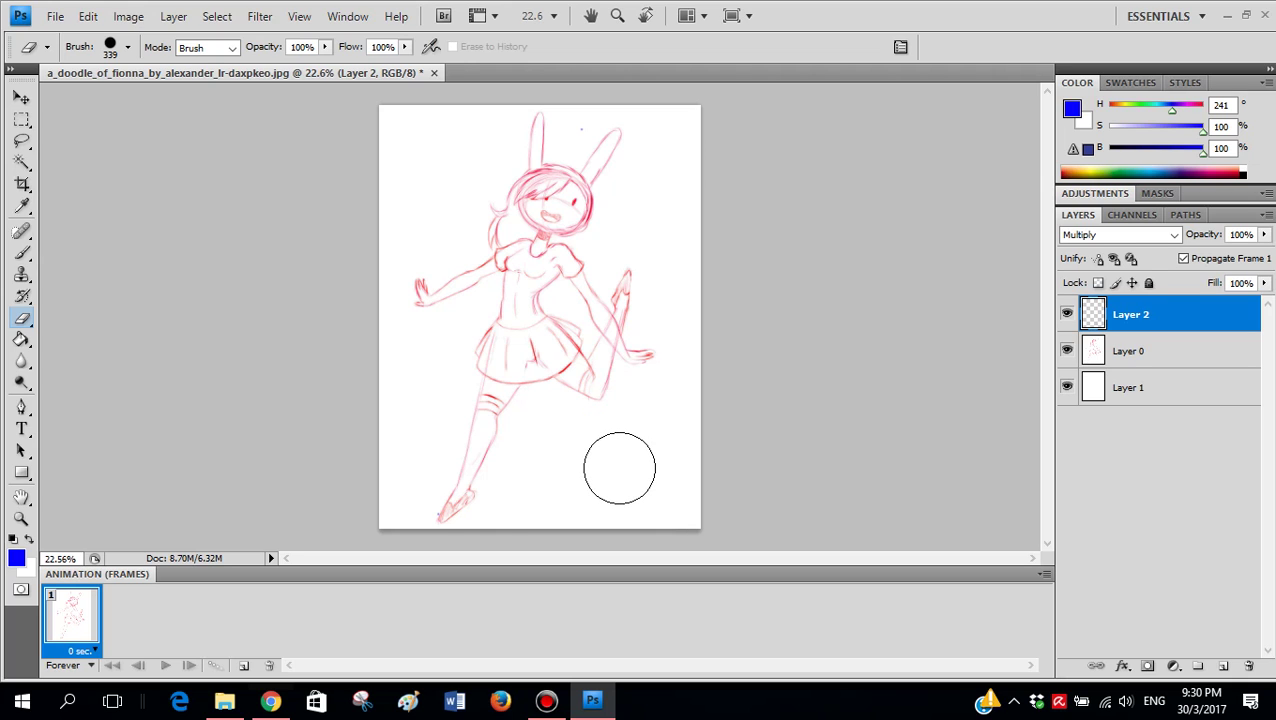
pyautogui.press('b')
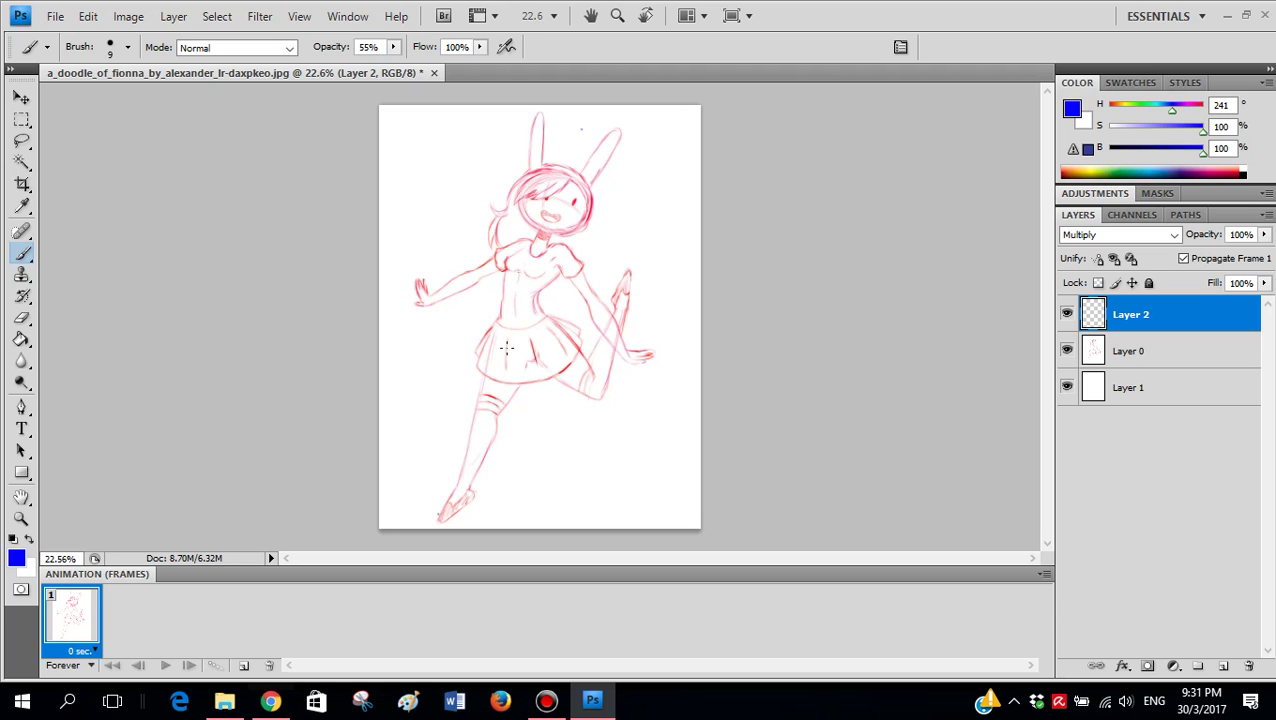
# - Draw the straight toe-to-ears line of action and sketch an alternative bent leg in blue, raised high behind the figure
pyautogui.keyDown('shift'); pyautogui.click(580, 121); pyautogui.keyUp('shift')
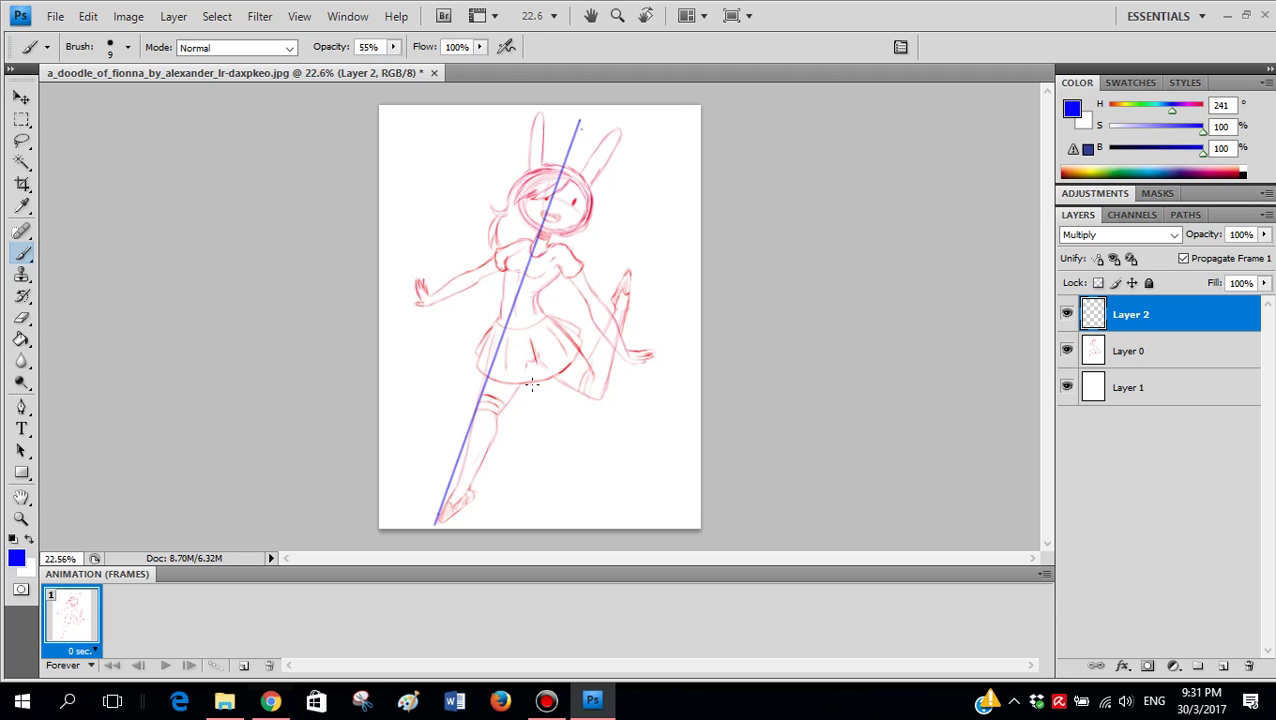
pyautogui.moveTo(535, 353)
pyautogui.mouseDown()
pyautogui.moveTo(601, 397)
pyautogui.moveTo(635, 288)
pyautogui.moveTo(515, 365)
pyautogui.moveTo(656, 300)
pyautogui.moveTo(624, 170)
pyautogui.moveTo(648, 289)
pyautogui.moveTo(528, 366)
pyautogui.mouseUp()
pyautogui.hotkey('ctrl', 'z')
pyautogui.keyDown('shift'); pyautogui.click(655, 299); pyautogui.keyUp('shift')
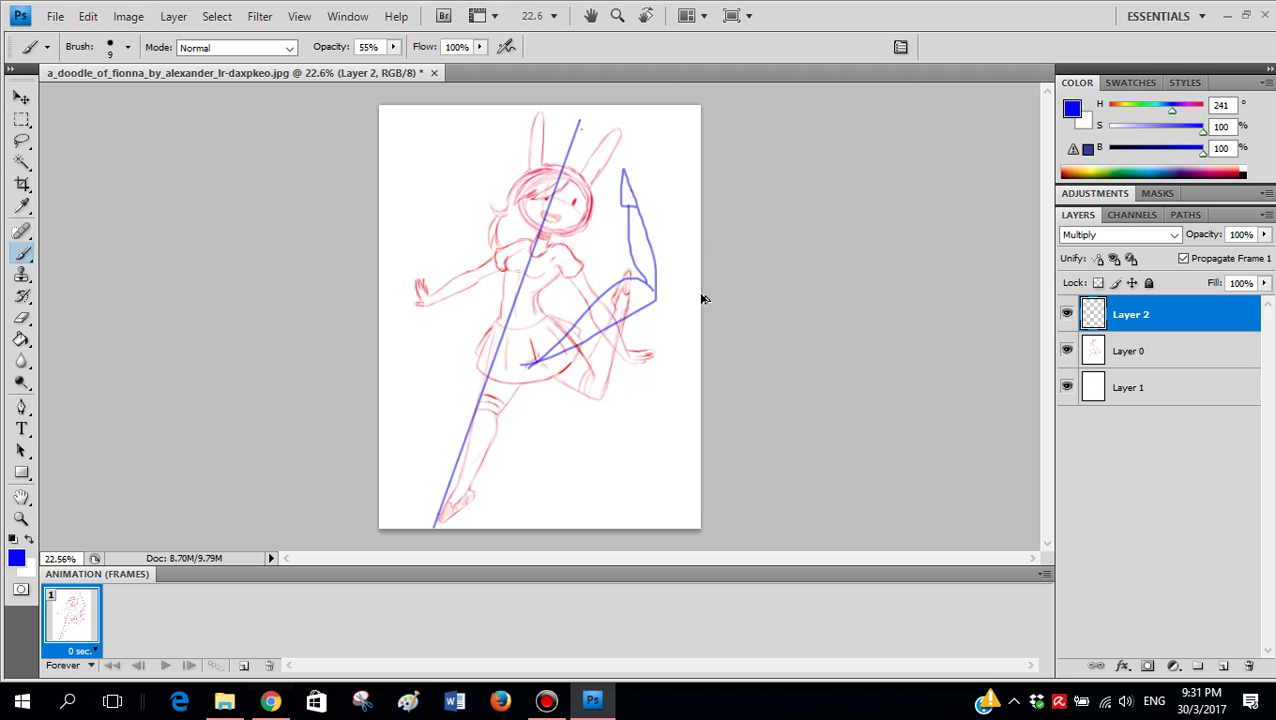
pyautogui.hotkey('ctrl', 'z')
pyautogui.moveTo(655, 298); pyautogui.dragTo(526, 320)
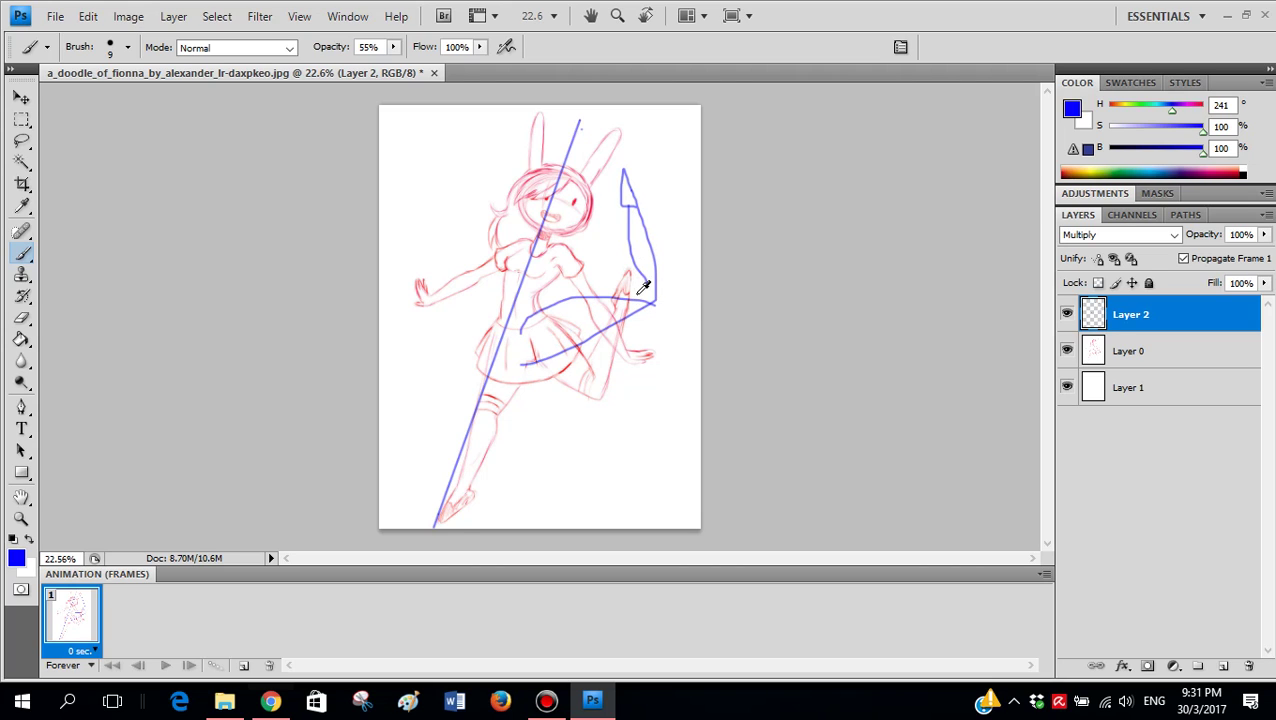
# - Undo the blue raised-leg strokes and the line of action
pyautogui.hotkey('ctrl', 'alt', 'z')
pyautogui.hotkey('ctrl', 'alt', 'z')
pyautogui.hotkey('ctrl', 'alt', 'z')
pyautogui.hotkey('ctrl', 'alt', 'z')
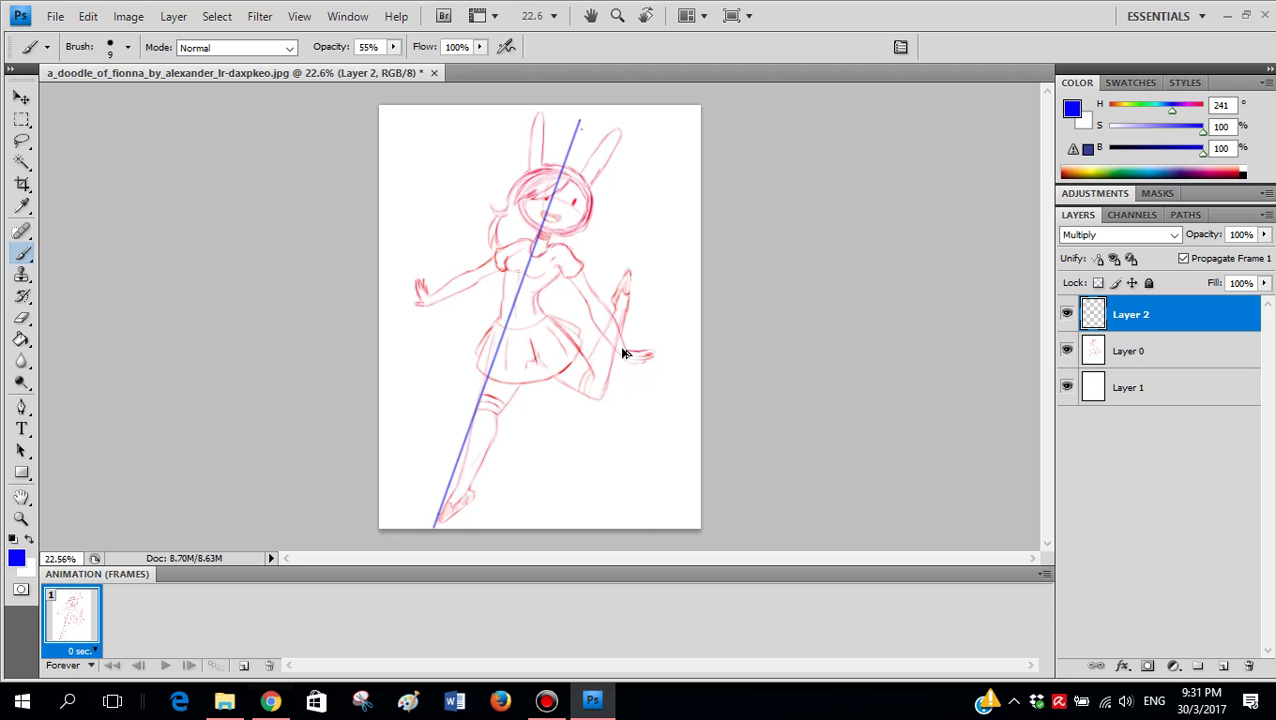
pyautogui.hotkey('ctrl', 'alt', 'z')
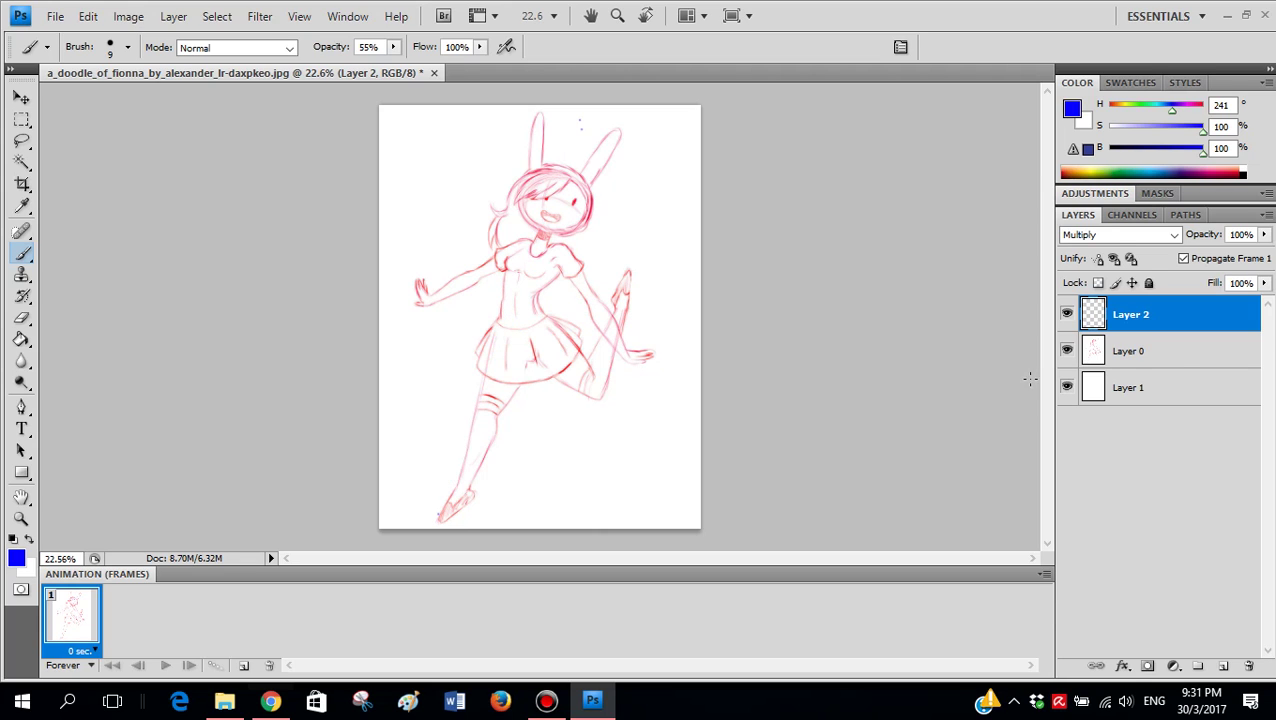
# - Try rotating the Layer 0 sketch by -16.5° and shifting it, and cancel the transform
pyautogui.click(1172, 351)
pyautogui.click(1263, 234)
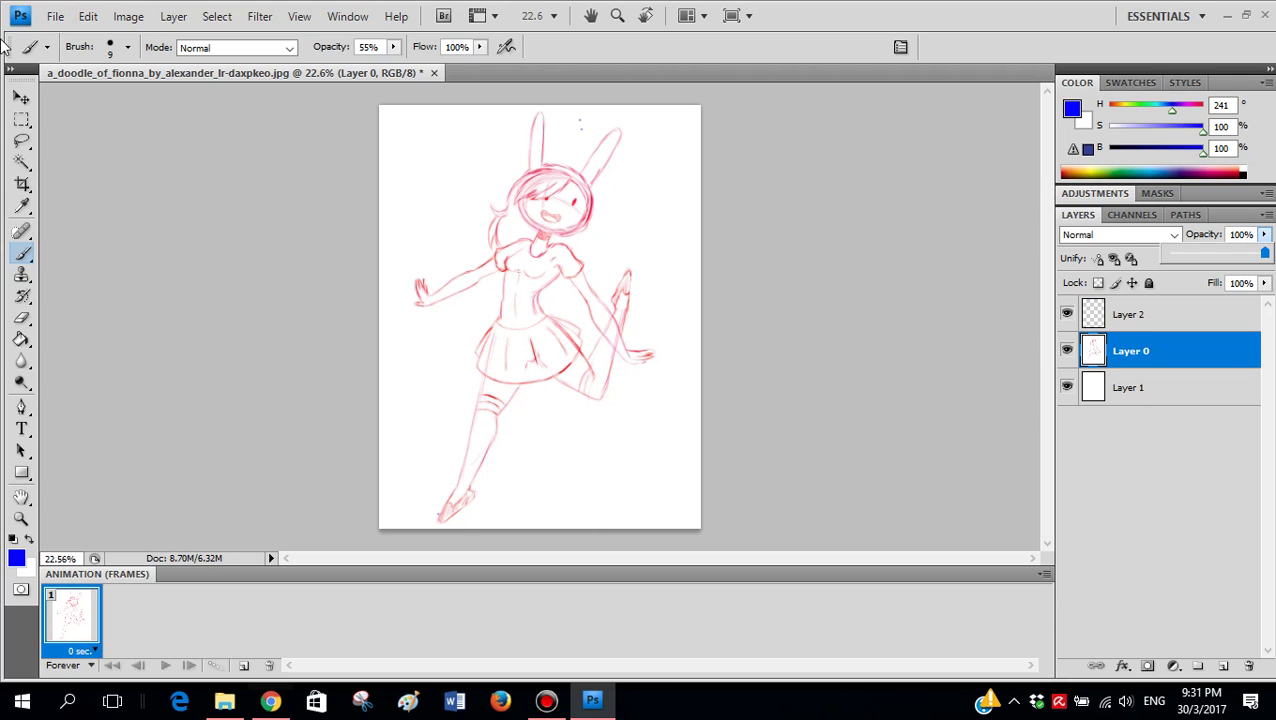
pyautogui.click(22, 99)
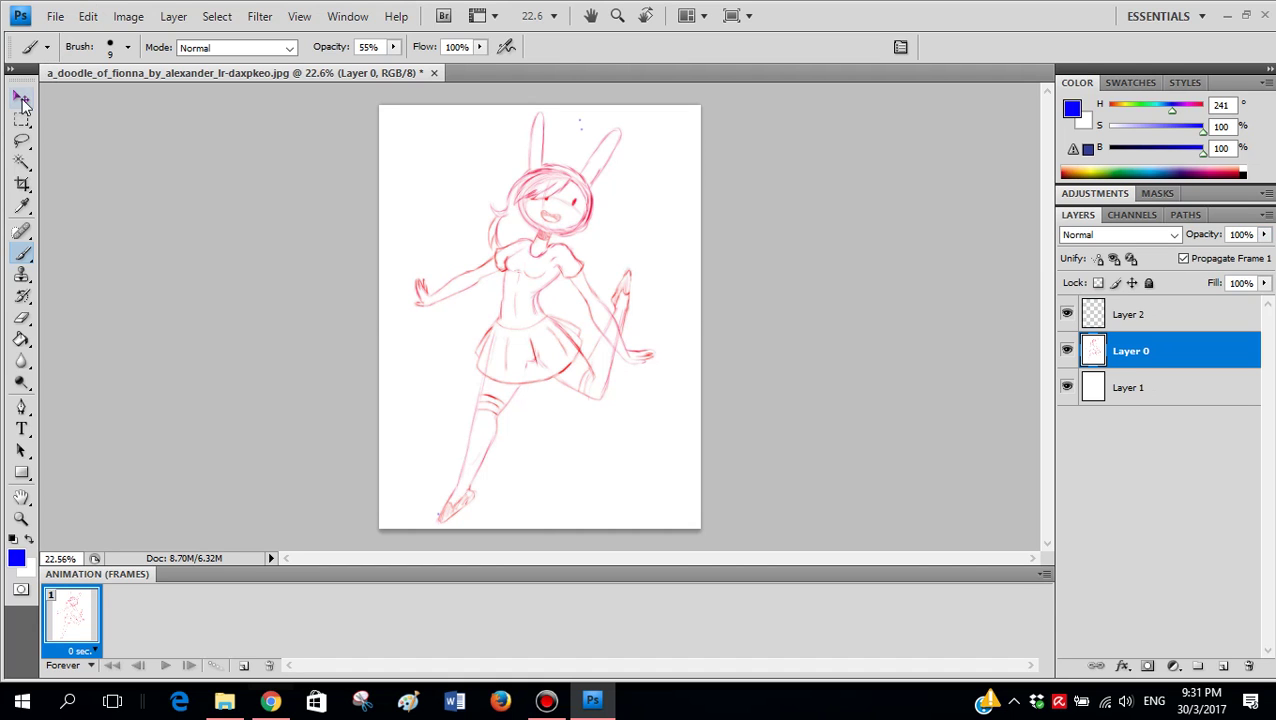
pyautogui.moveTo(708, 104); pyautogui.dragTo(611, 58)
pyautogui.moveTo(507, 316); pyautogui.dragTo(555, 251)
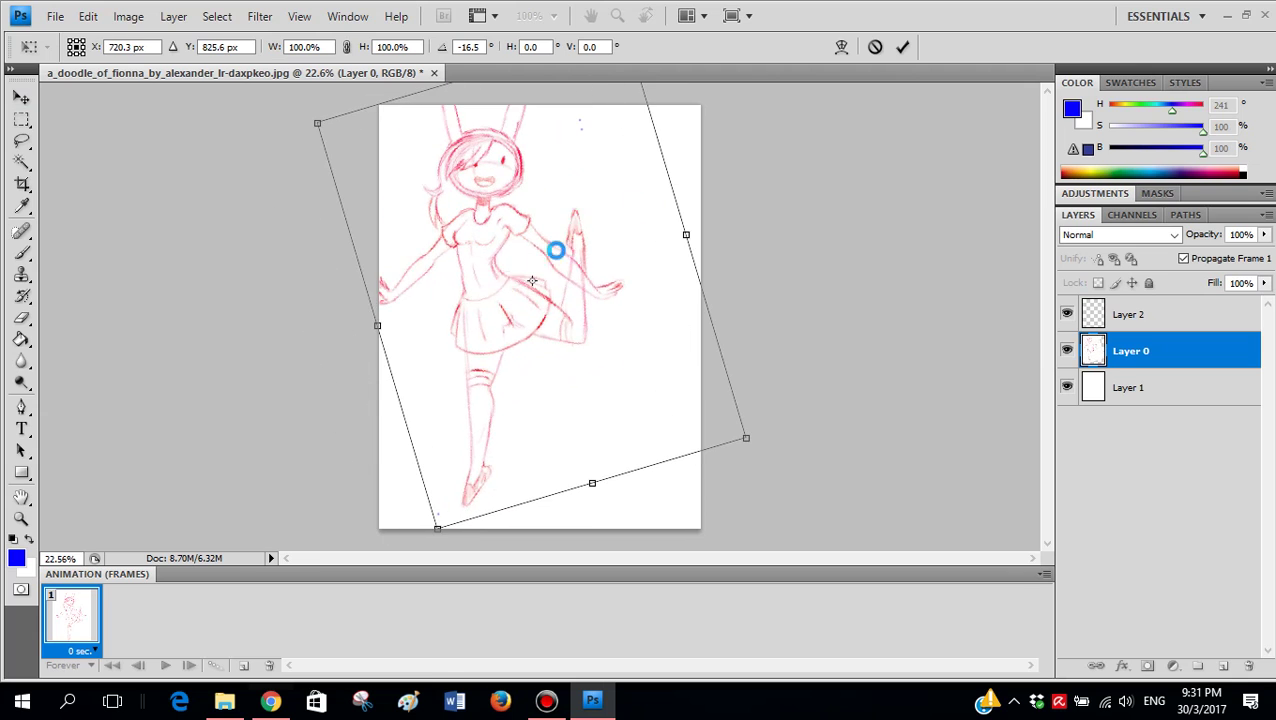
pyautogui.click(875, 48)
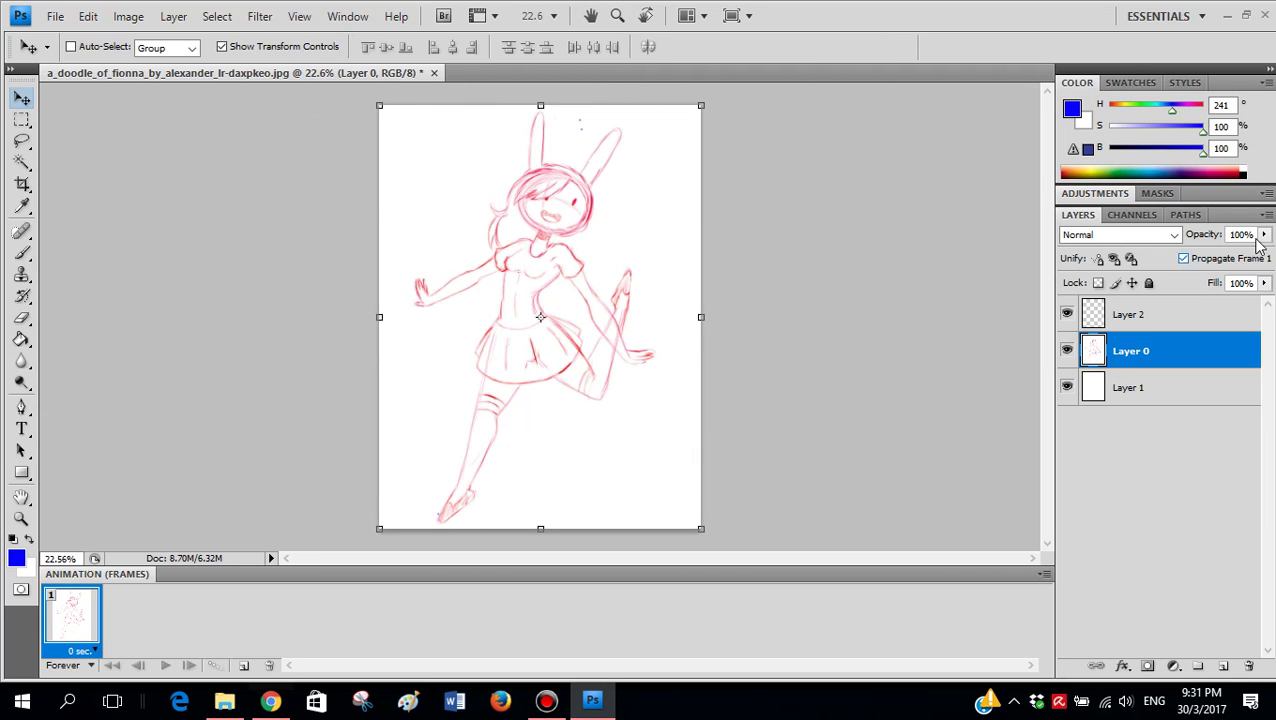
# - Try Layer 0 at 28% opacity with the Brush ready on Layer 2, and undo the opacity change
pyautogui.click(1263, 234)
pyautogui.moveTo(1264, 252); pyautogui.dragTo(1196, 252)
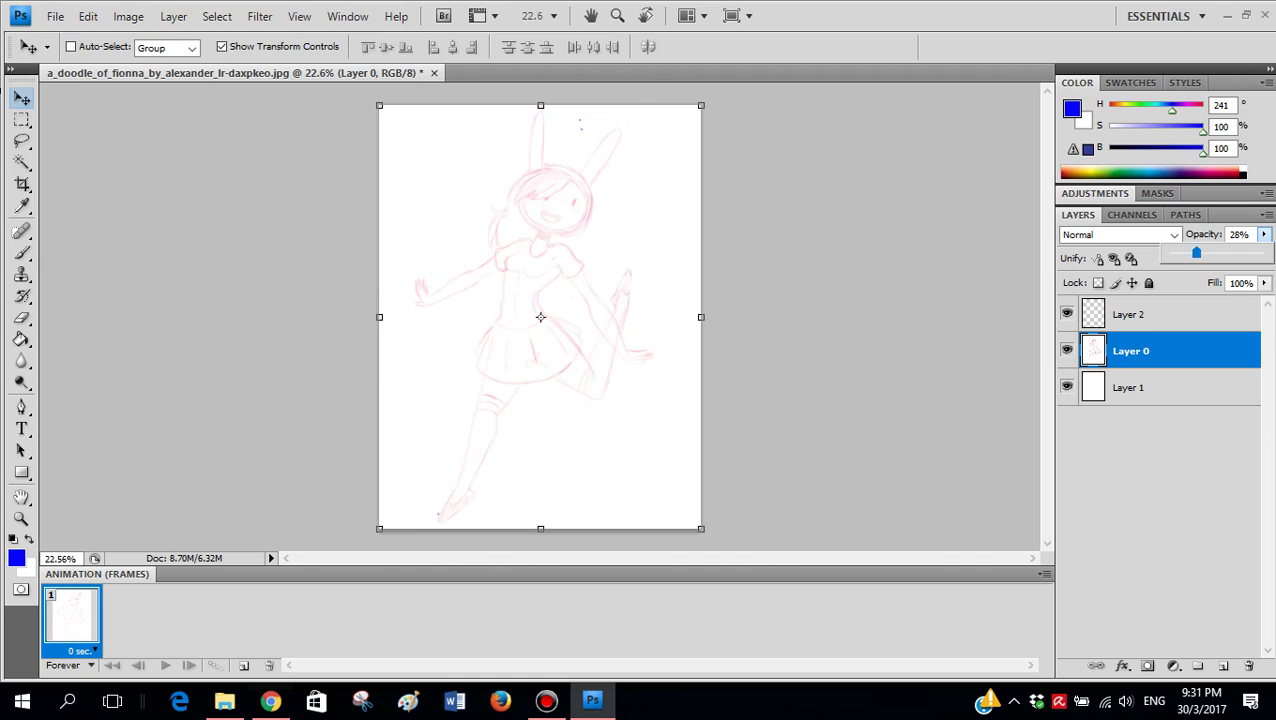
pyautogui.click(1140, 316)
pyautogui.press('b')
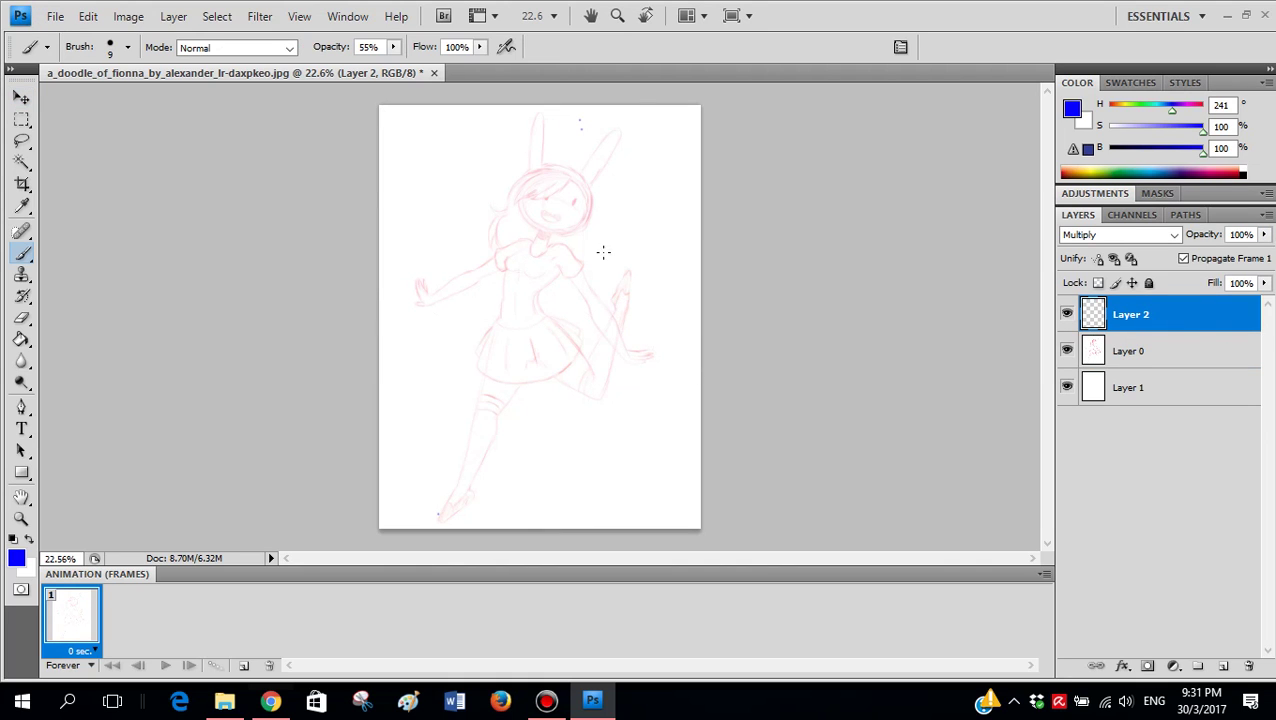
pyautogui.hotkey('ctrl', 'z')
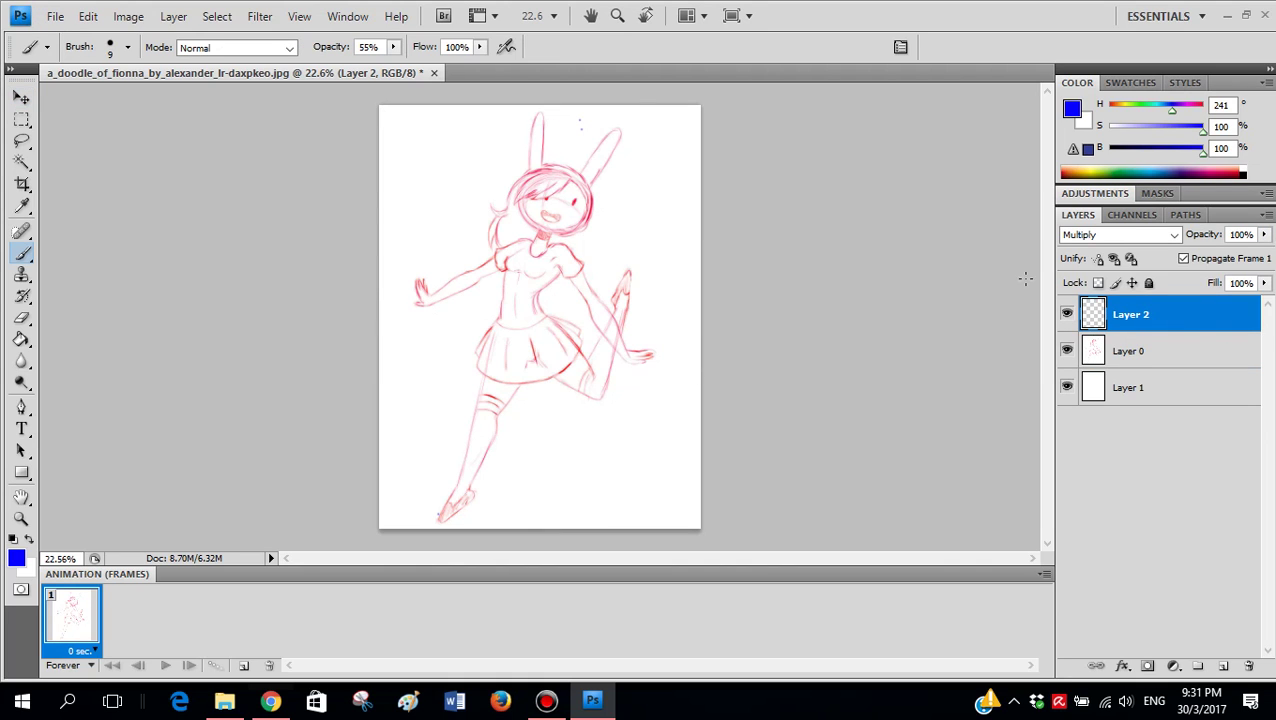
# - Lower Layer 0's opacity to 58% and make Layer 2 ready for drawing with a 15 px brush
pyautogui.click(1194, 358)
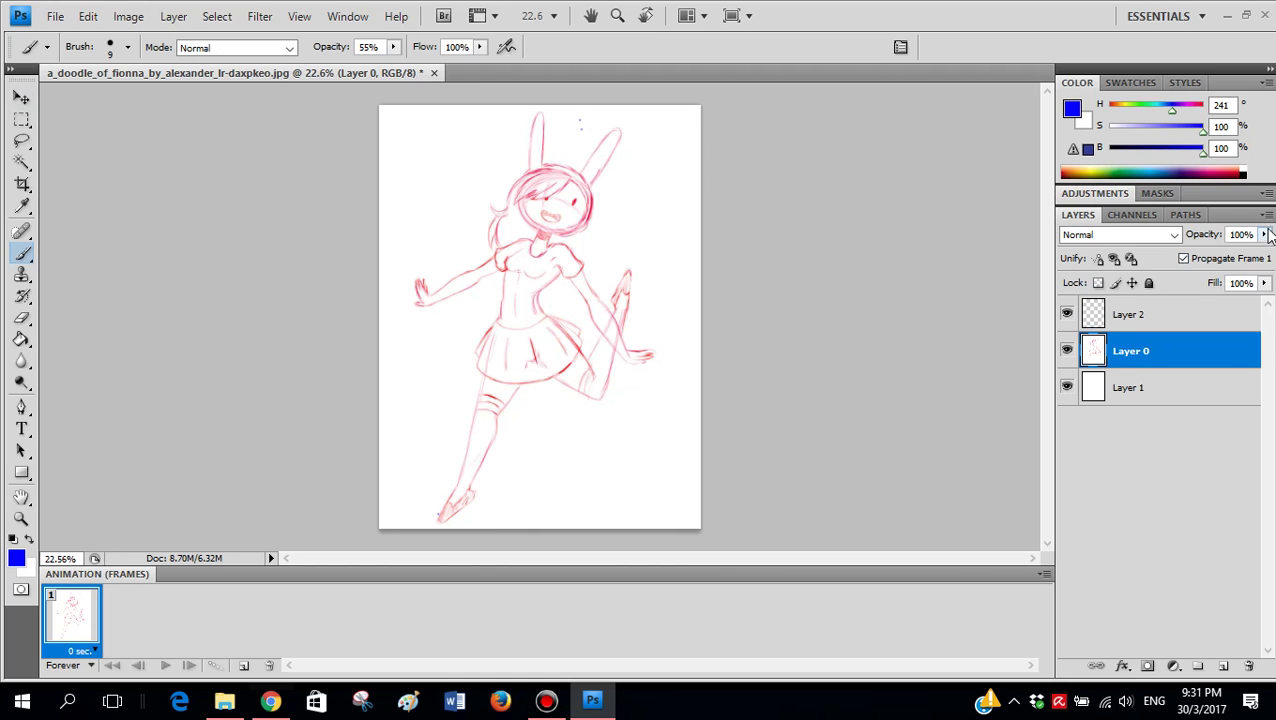
pyautogui.moveTo(1265, 235); pyautogui.dragTo(1219, 268)
pyautogui.click(1197, 322)
pyautogui.click(607, 339)
pyautogui.hotkey('ctrl', 'z')
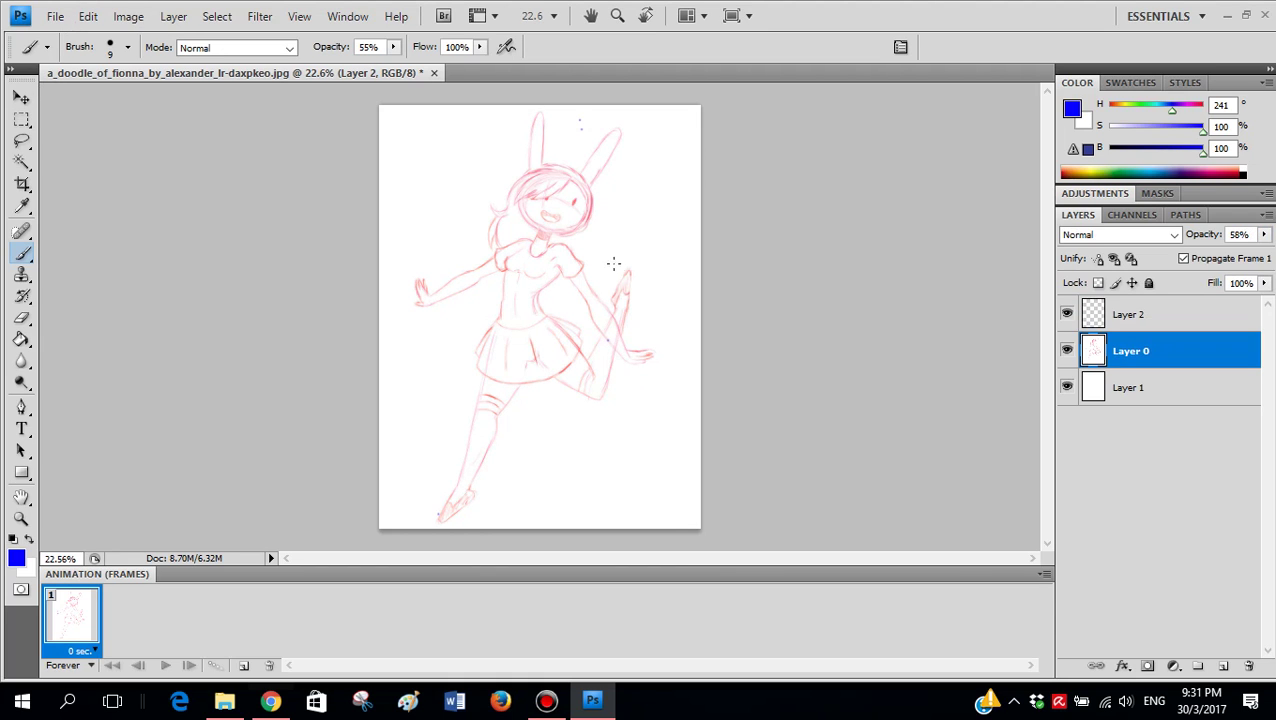
pyautogui.click(1122, 320)
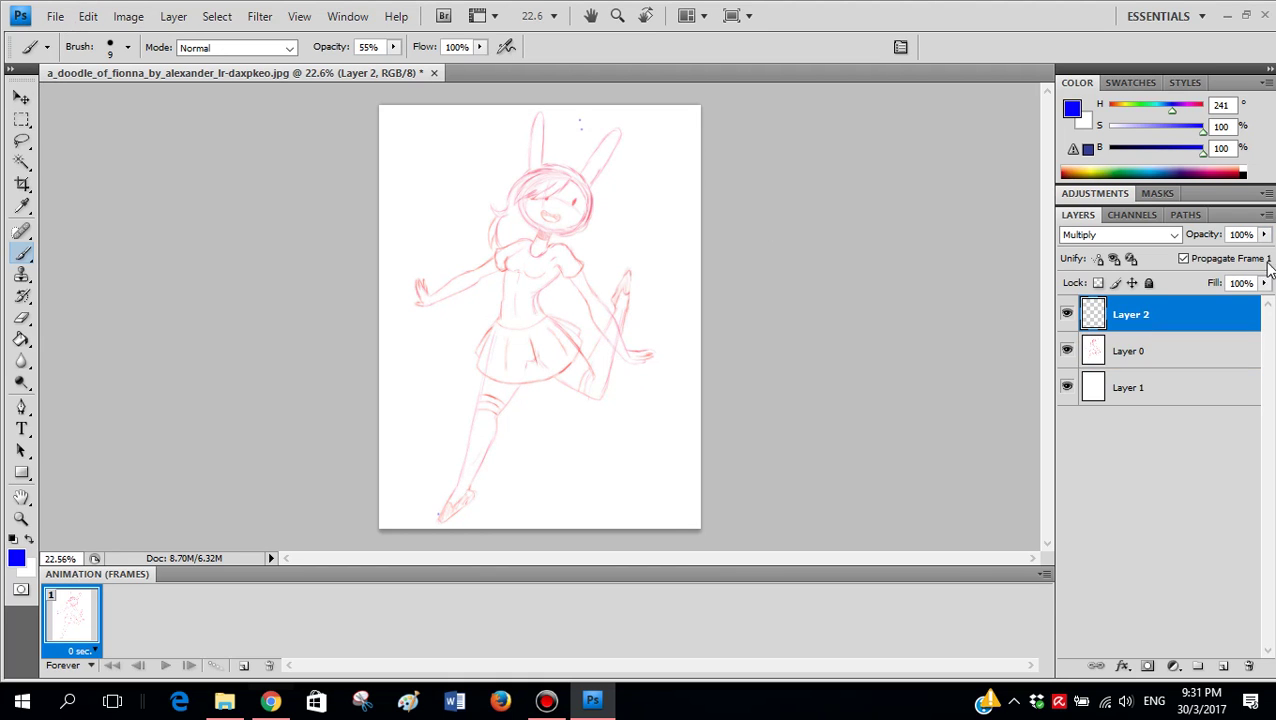
pyautogui.click(1264, 234)
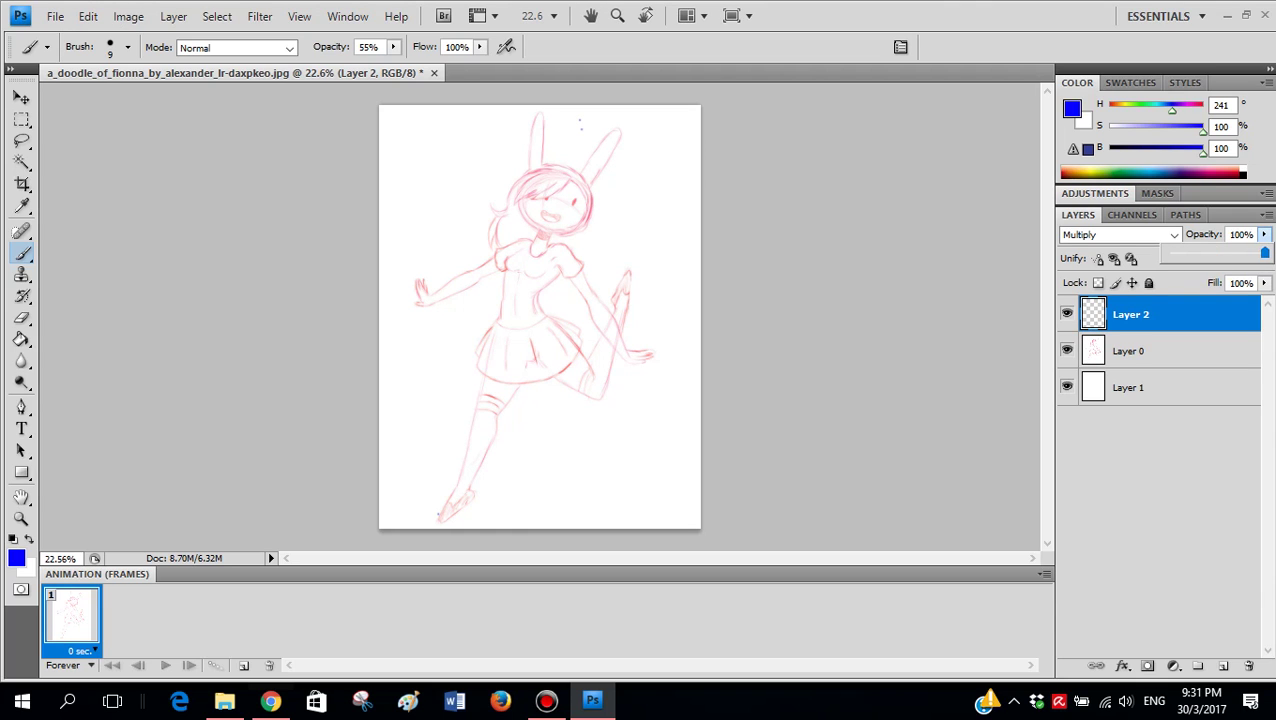
pyautogui.rightClick(612, 183)
pyautogui.moveTo(636, 220); pyautogui.dragTo(642, 220)
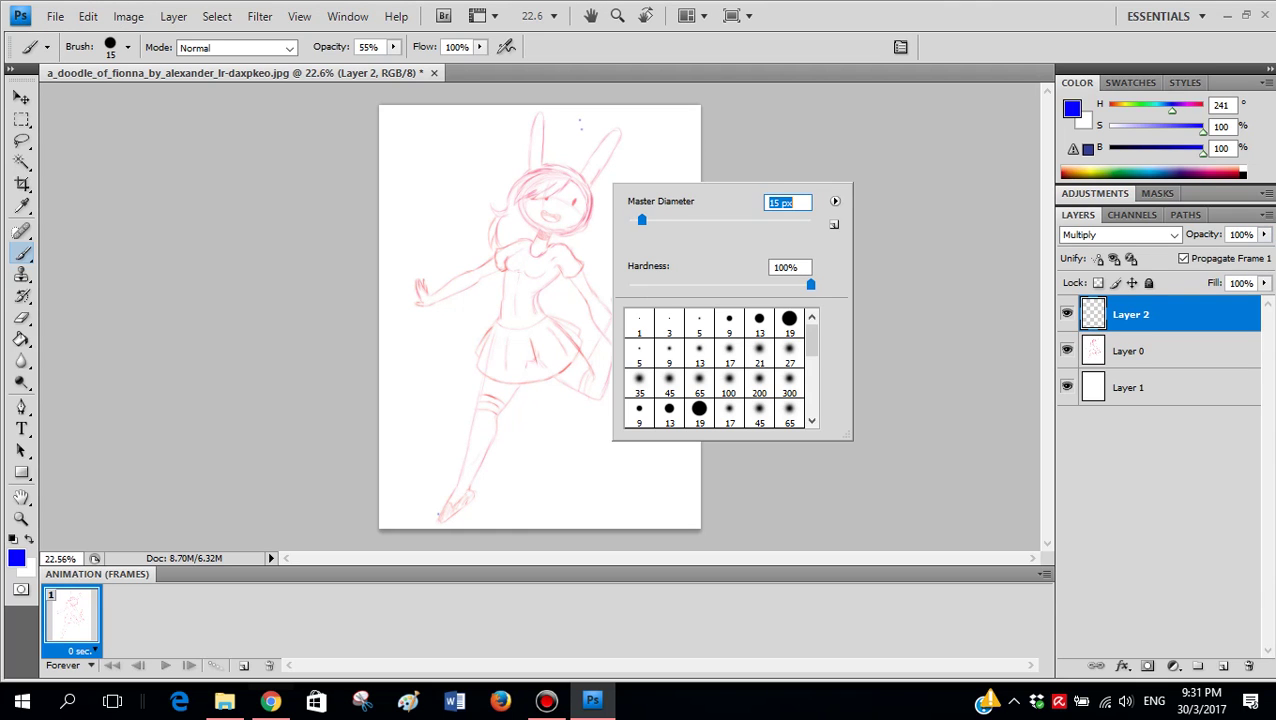
# - Try a winding S-shaped line of action from the ears across the torso and skirt, and undo it
pyautogui.moveTo(599, 124)
pyautogui.mouseDown()
pyautogui.moveTo(493, 370)
pyautogui.moveTo(654, 302)
pyautogui.moveTo(649, 384)
pyautogui.moveTo(643, 350)
pyautogui.mouseUp()
pyautogui.hotkey('ctrl', 'z')
pyautogui.moveTo(572, 139)
pyautogui.mouseDown()
pyautogui.moveTo(496, 192)
pyautogui.moveTo(524, 254)
pyautogui.moveTo(570, 300)
pyautogui.moveTo(522, 339)
pyautogui.moveTo(517, 461)
pyautogui.moveTo(606, 350)
pyautogui.mouseUp()
pyautogui.keyDown('alt'); pyautogui.scroll(5, 541, 379); pyautogui.keyUp('alt')
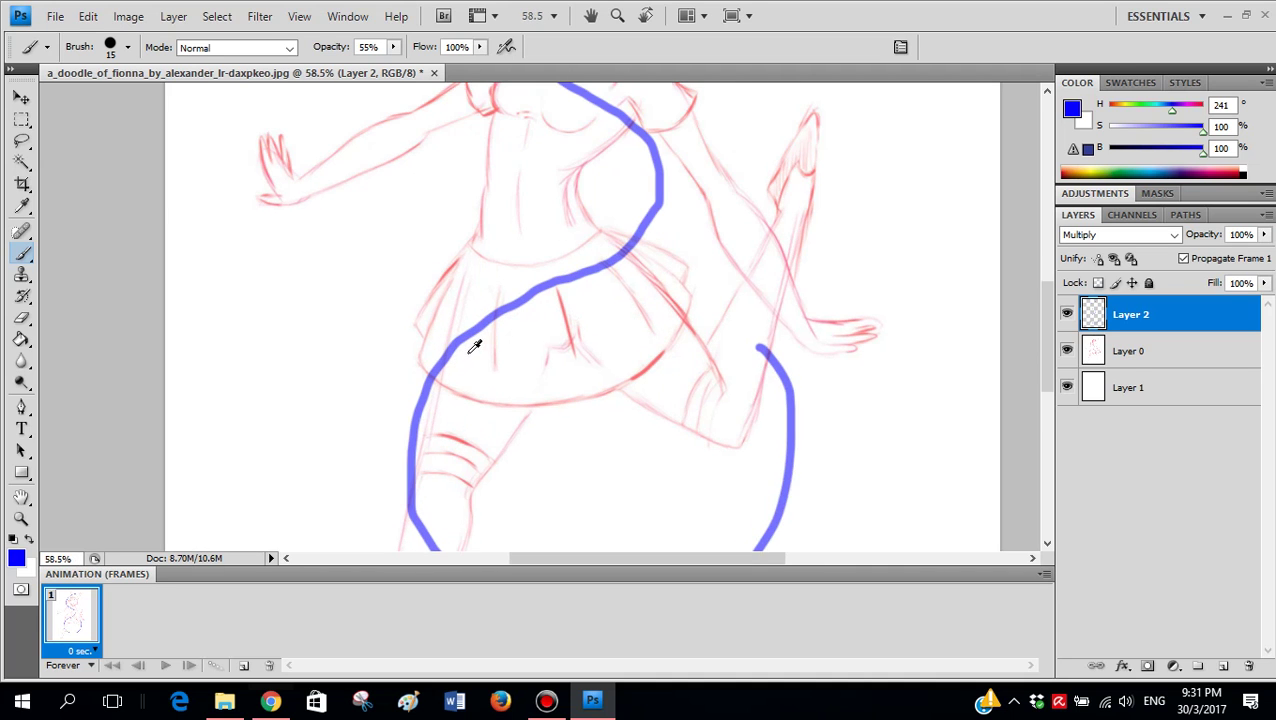
pyautogui.keyDown('alt'); pyautogui.scroll(4, 506, 320); pyautogui.keyUp('alt')
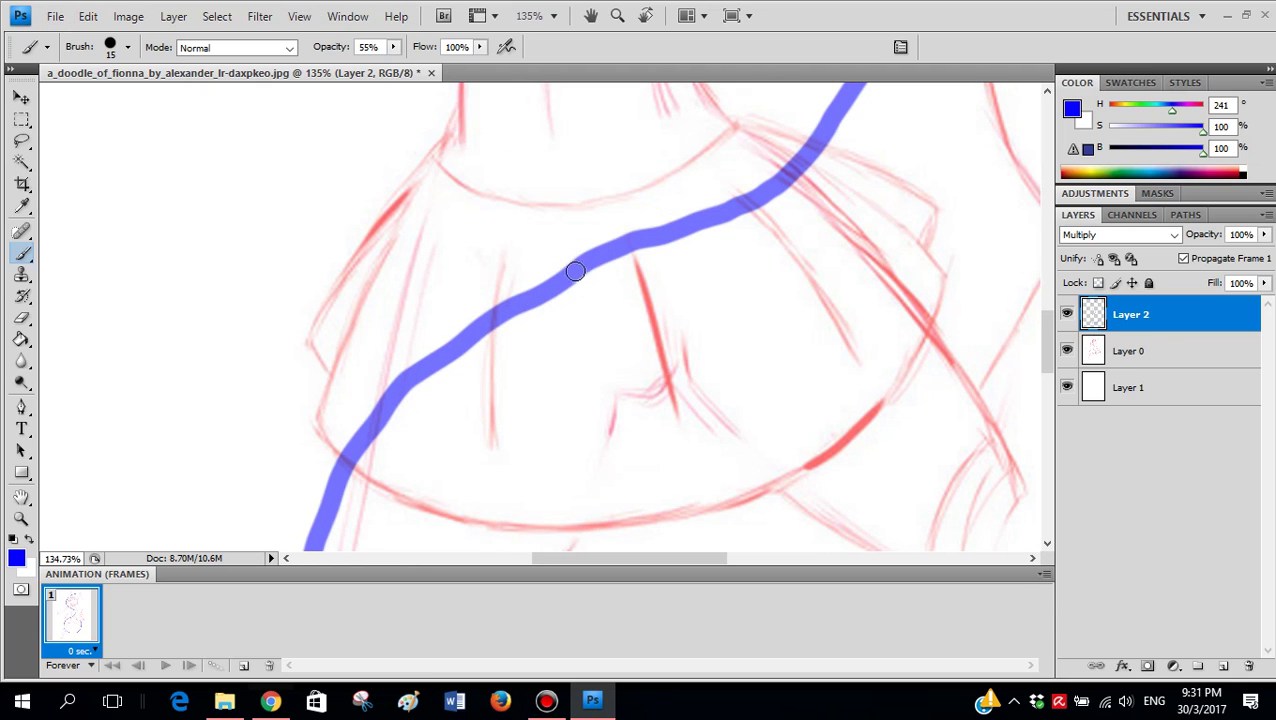
pyautogui.moveTo(577, 263)
pyautogui.mouseDown()
pyautogui.moveTo(479, 331)
pyautogui.moveTo(561, 438)
pyautogui.moveTo(566, 479)
pyautogui.moveTo(722, 352)
pyautogui.mouseUp()
pyautogui.hotkey('ctrl', 'z')
pyautogui.keyDown('alt'); pyautogui.scroll(-3, 710, 335); pyautogui.keyUp('alt')
pyautogui.keyDown('alt'); pyautogui.scroll(-4, 710, 335); pyautogui.keyUp('alt')
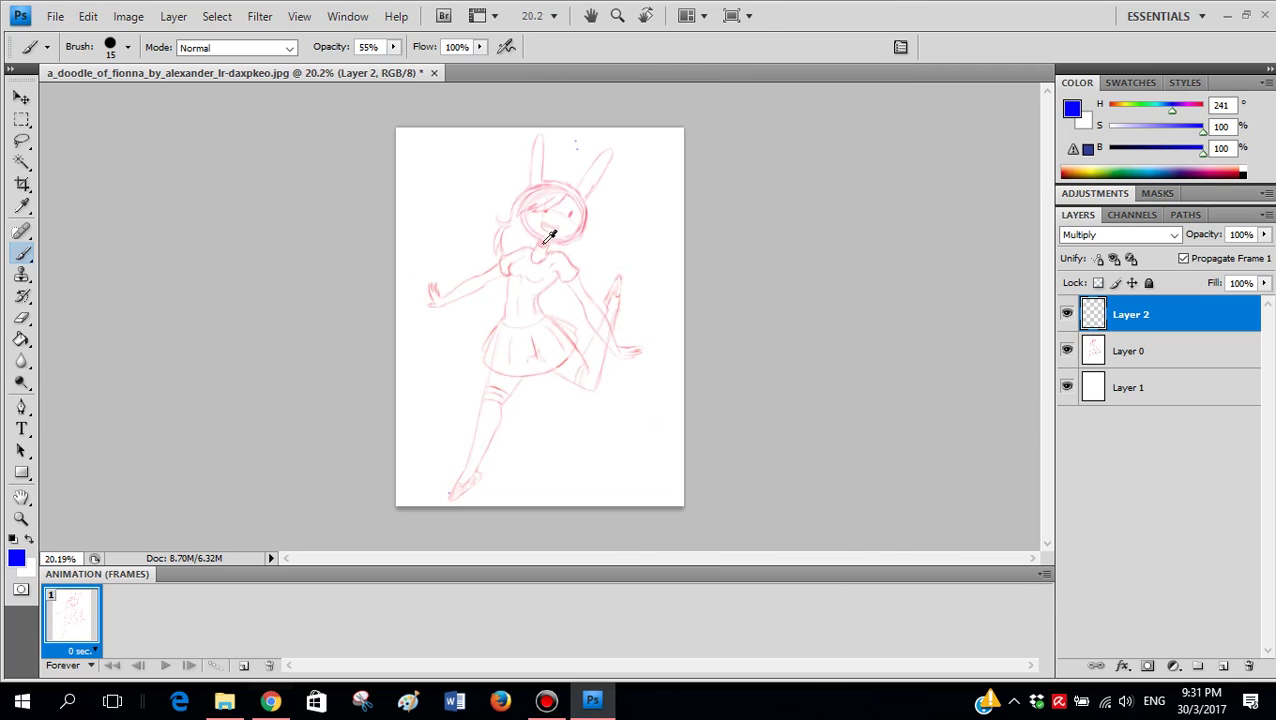
pyautogui.keyDown('alt'); pyautogui.scroll(-1, 576, 142); pyautogui.keyUp('alt')
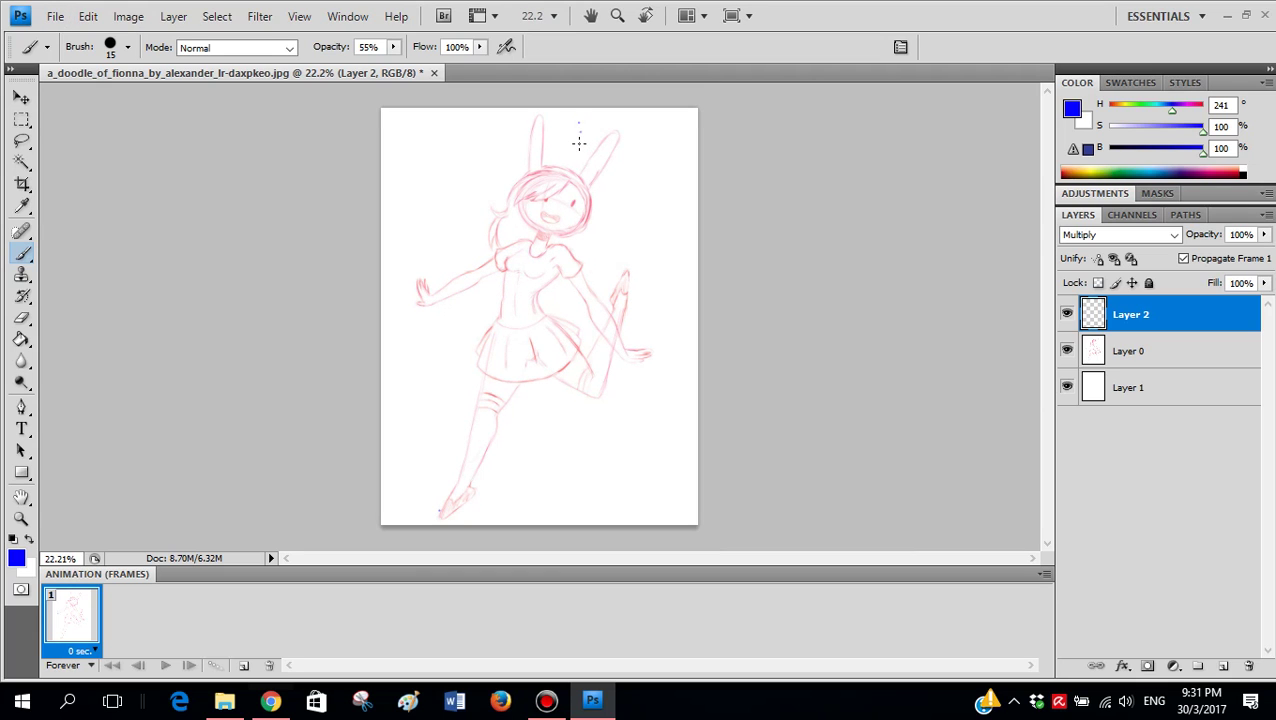
# - Draw a curved blue line of action from between the ears down to the toe of the standing leg
pyautogui.moveTo(578, 143)
pyautogui.mouseDown()
pyautogui.moveTo(511, 342)
pyautogui.moveTo(494, 453)
pyautogui.moveTo(453, 513)
pyautogui.moveTo(441, 478)
pyautogui.moveTo(452, 421)
pyautogui.moveTo(560, 214)
pyautogui.mouseUp()
pyautogui.hotkey('ctrl', 'z')
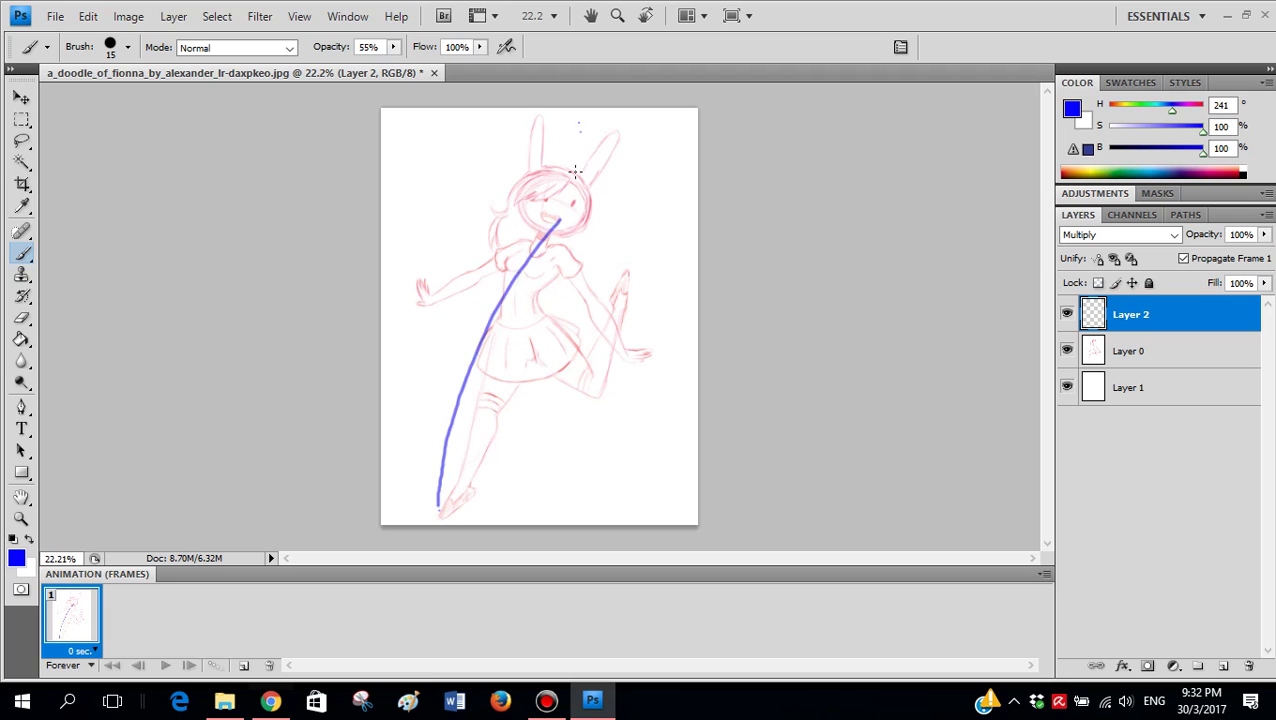
pyautogui.hotkey('ctrl', 'z')
pyautogui.moveTo(578, 152)
pyautogui.mouseDown()
pyautogui.moveTo(530, 205)
pyautogui.moveTo(478, 320)
pyautogui.moveTo(442, 512)
pyautogui.mouseUp()
# - Try several blue head arcs around the upper end of the line of action, and undo them
pyautogui.scroll(3, 507, 345)
pyautogui.scroll(1, 530, 270)
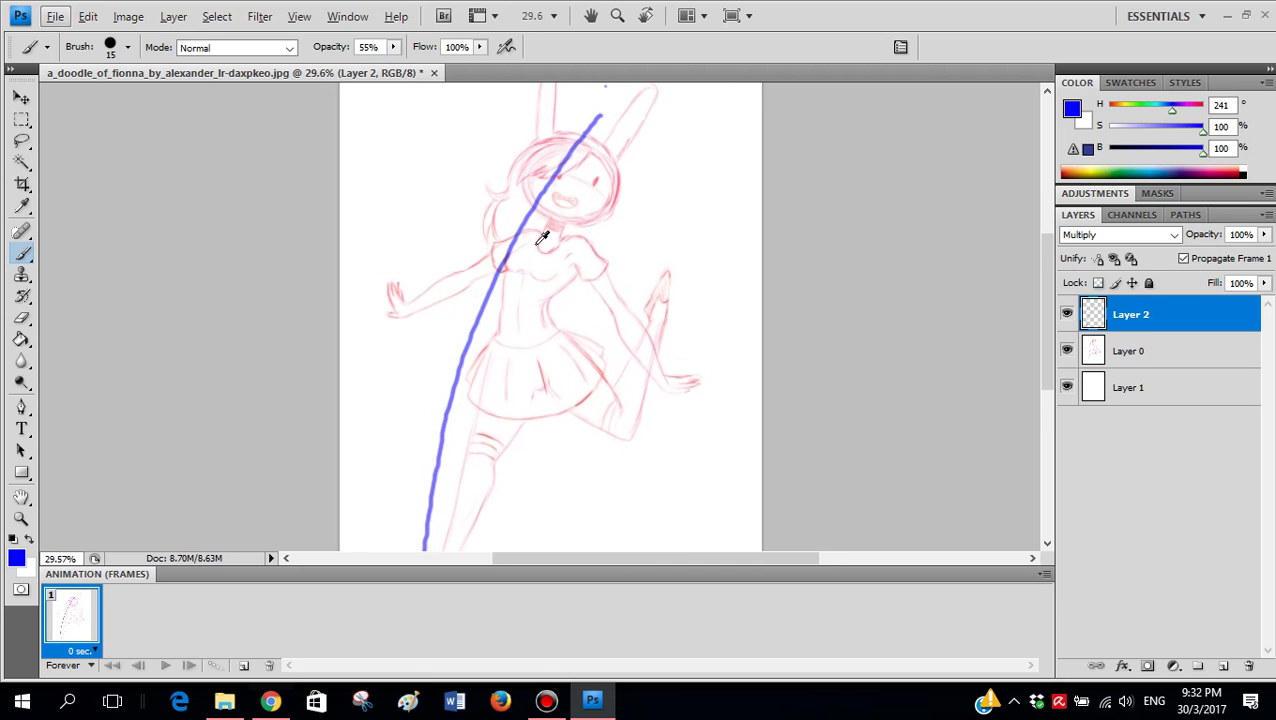
pyautogui.scroll(3, 530, 246)
pyautogui.scroll(2, 578, 165)
pyautogui.scroll(1, 544, 172)
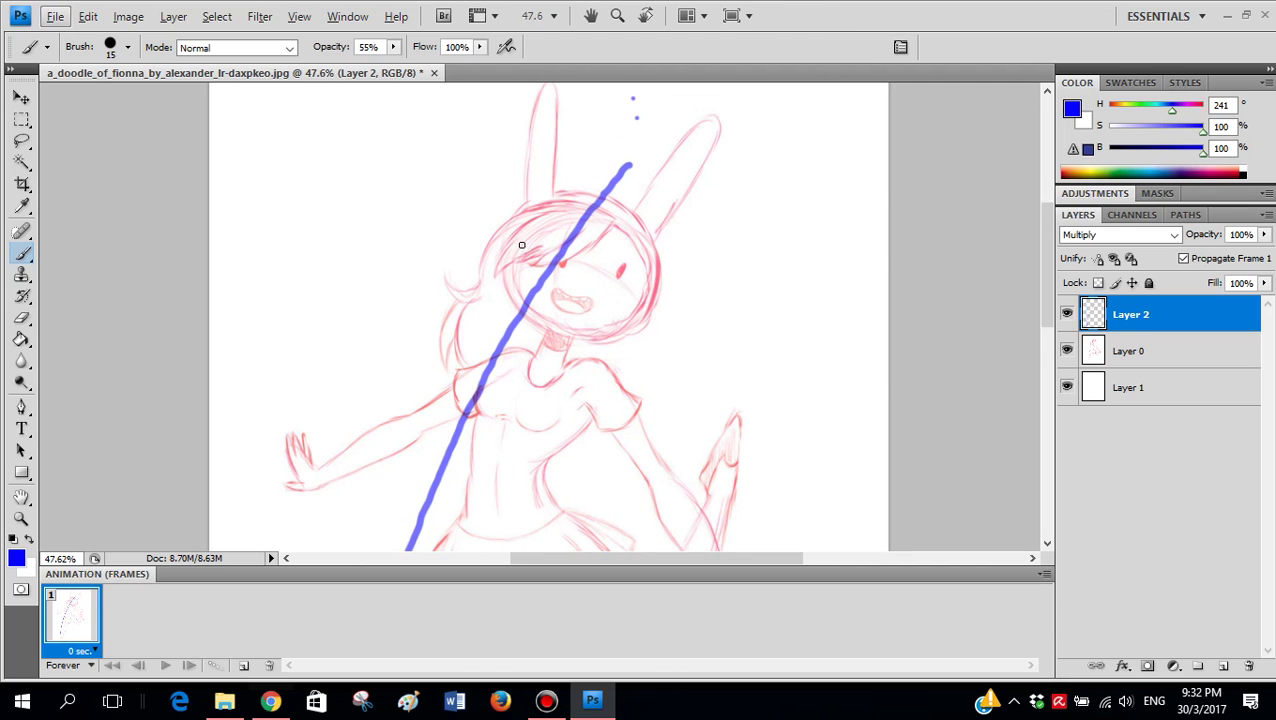
pyautogui.moveTo(642, 170); pyautogui.dragTo(627, 163)
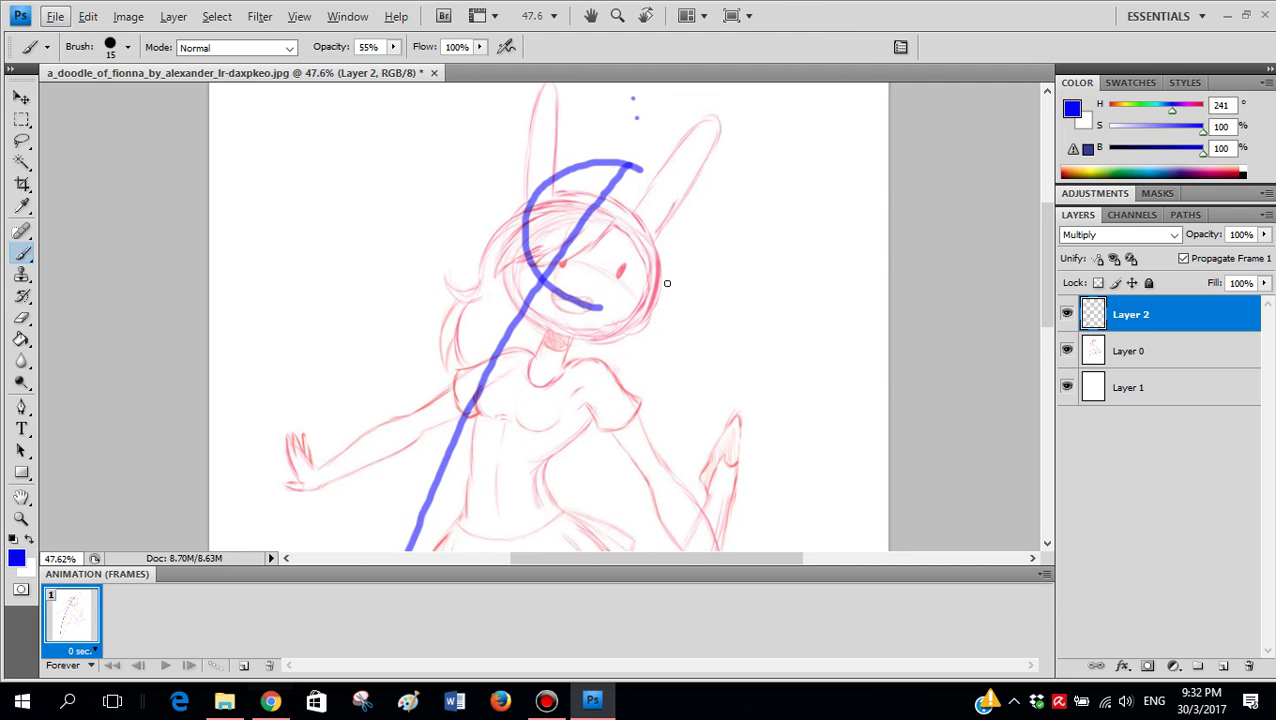
pyautogui.hotkey('ctrl', 'alt', 'z')
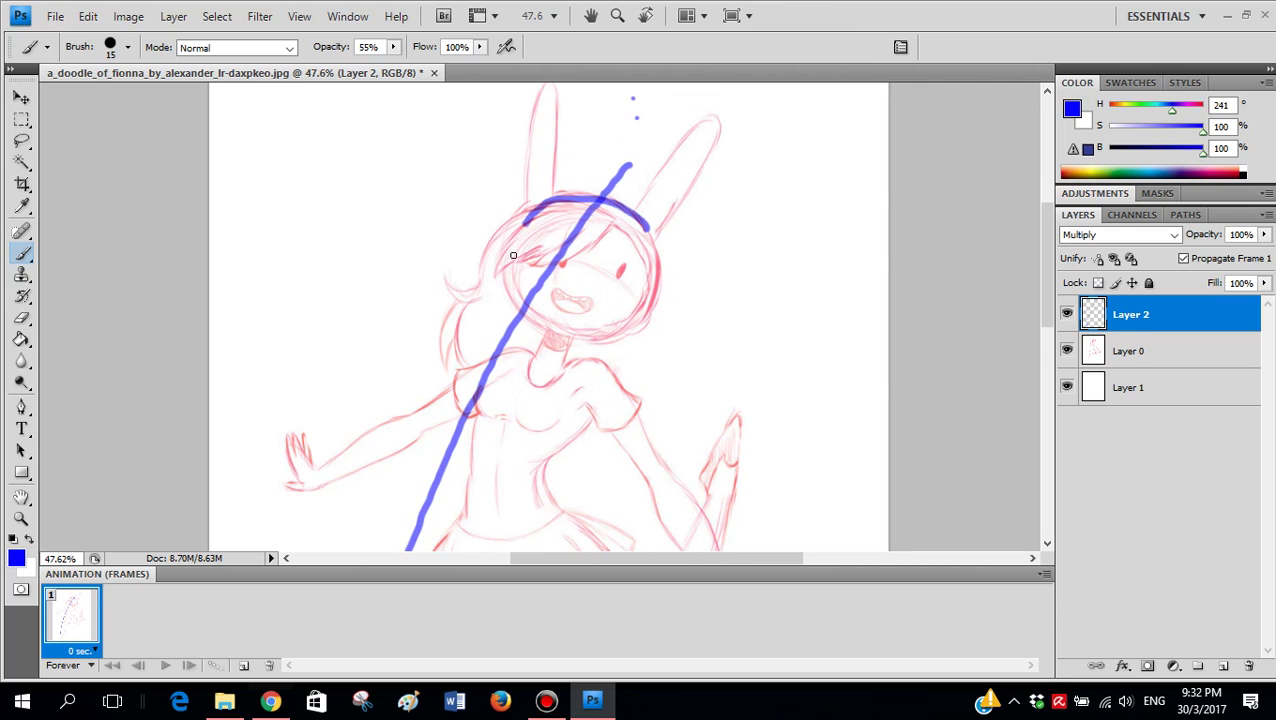
pyautogui.moveTo(513, 255)
pyautogui.mouseDown()
pyautogui.moveTo(629, 337)
pyautogui.moveTo(679, 256)
pyautogui.mouseUp()
pyautogui.hotkey('ctrl', 'alt', 'z')
pyautogui.moveTo(640, 216)
pyautogui.mouseDown()
pyautogui.moveTo(602, 196)
pyautogui.moveTo(531, 318)
pyautogui.mouseUp()
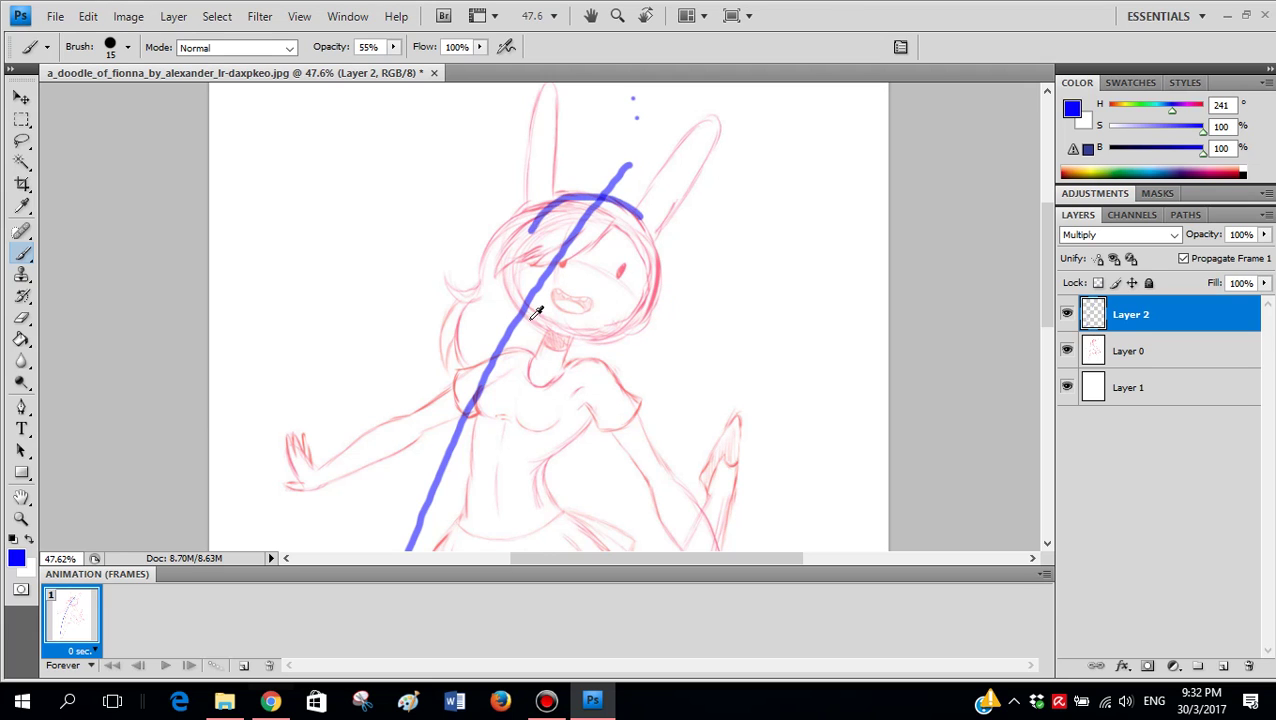
pyautogui.hotkey('ctrl', 'alt', 'z')
pyautogui.scroll(-2, 530, 330)
pyautogui.scroll(2, 573, 285)
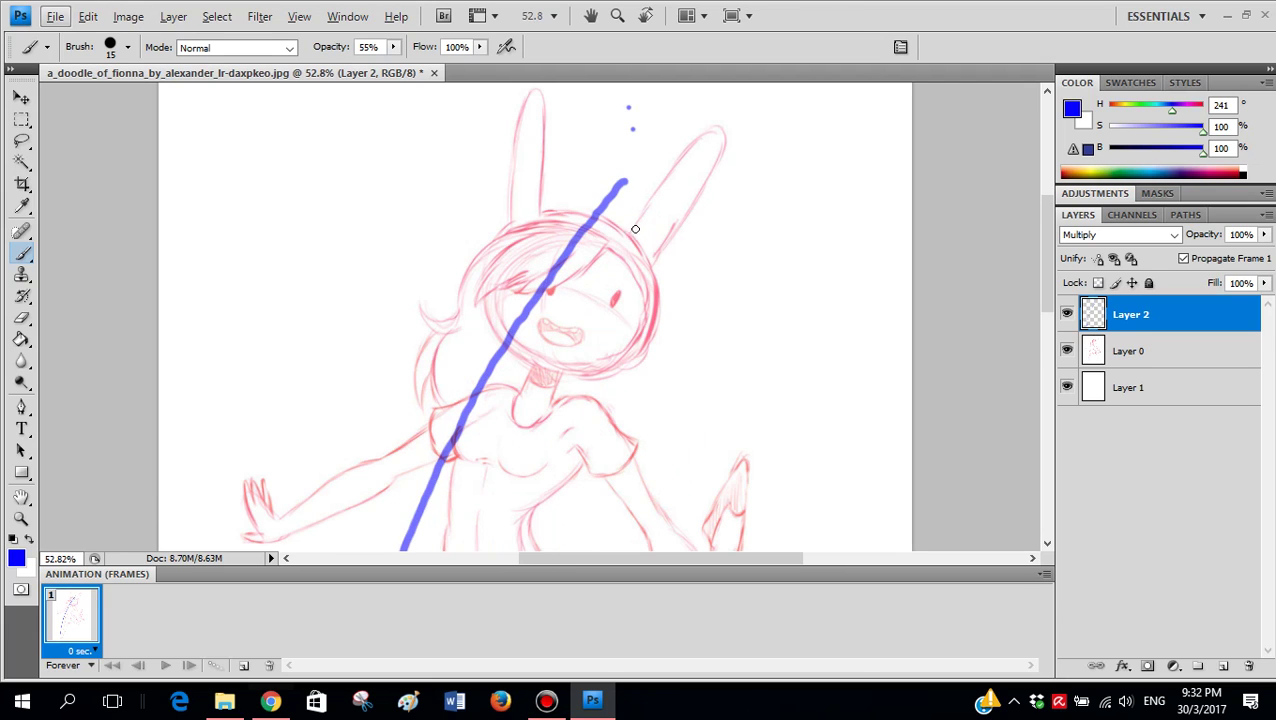
# - Draw a blue head circle over the face on Layer 2 with curved vertical and horizontal facial guidelines
pyautogui.click(1107, 358)
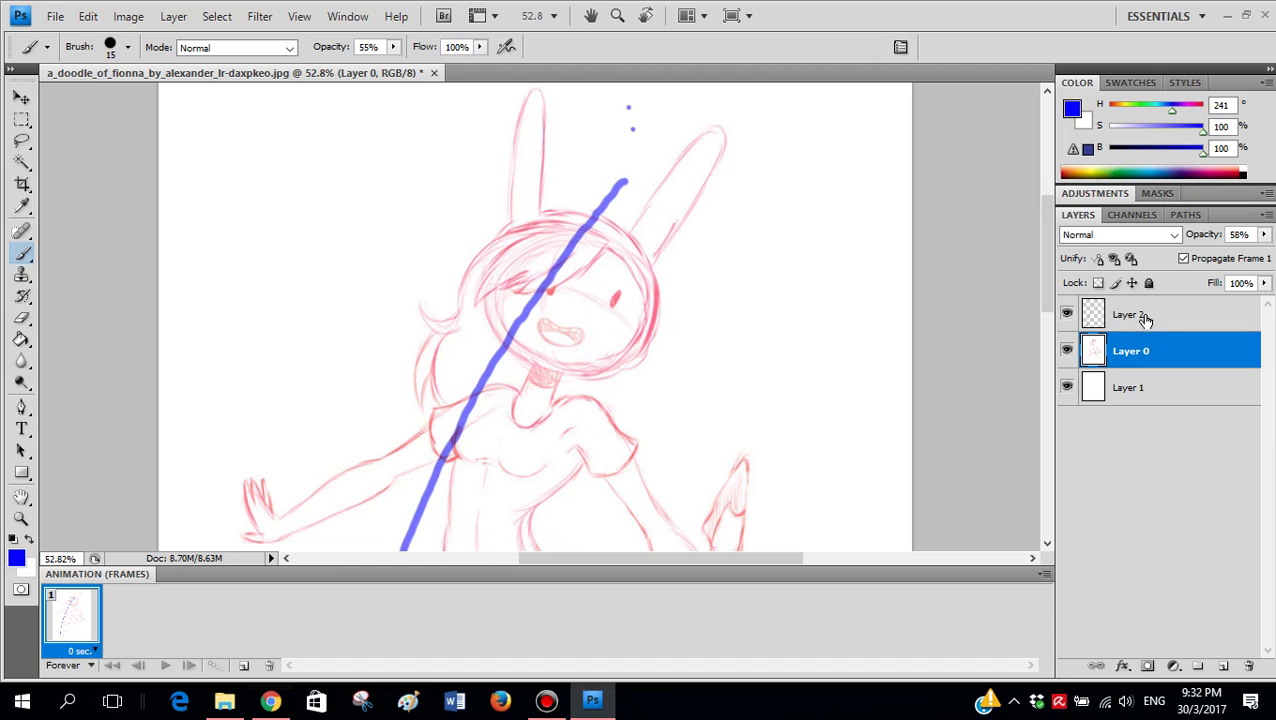
pyautogui.click(1085, 314)
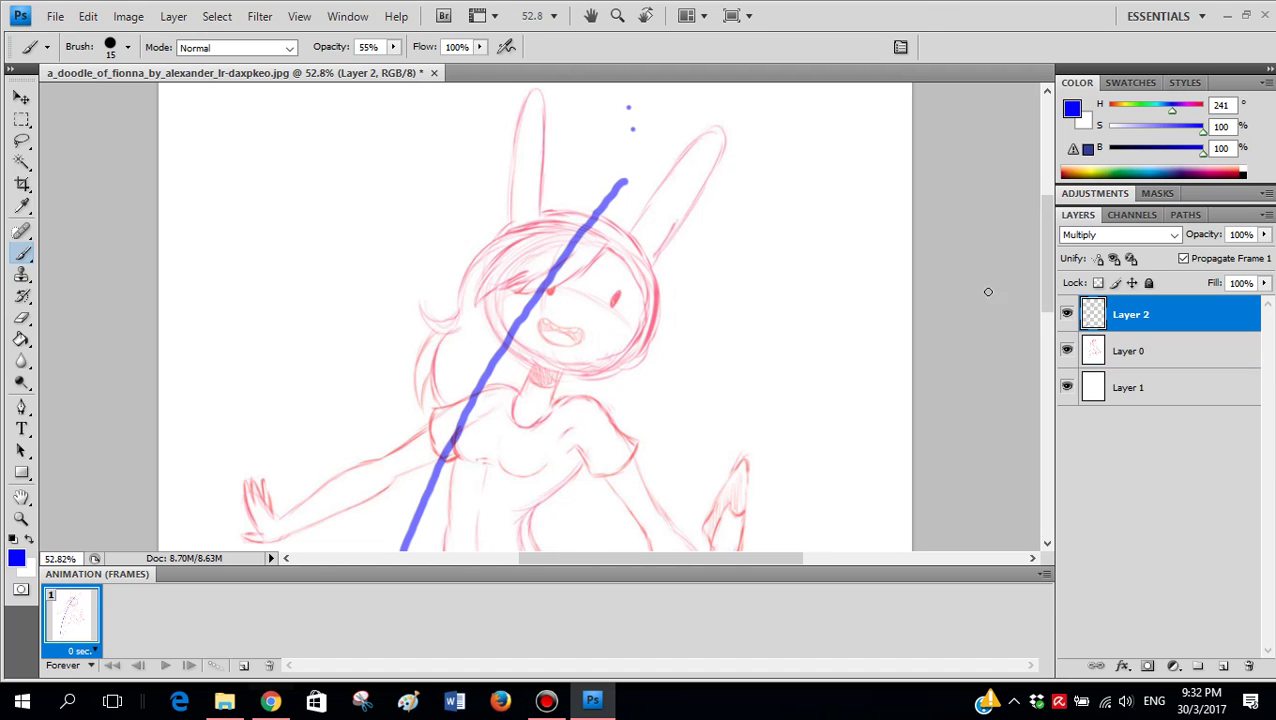
pyautogui.scroll(-1, 506, 228)
pyautogui.scroll(2, 549, 271)
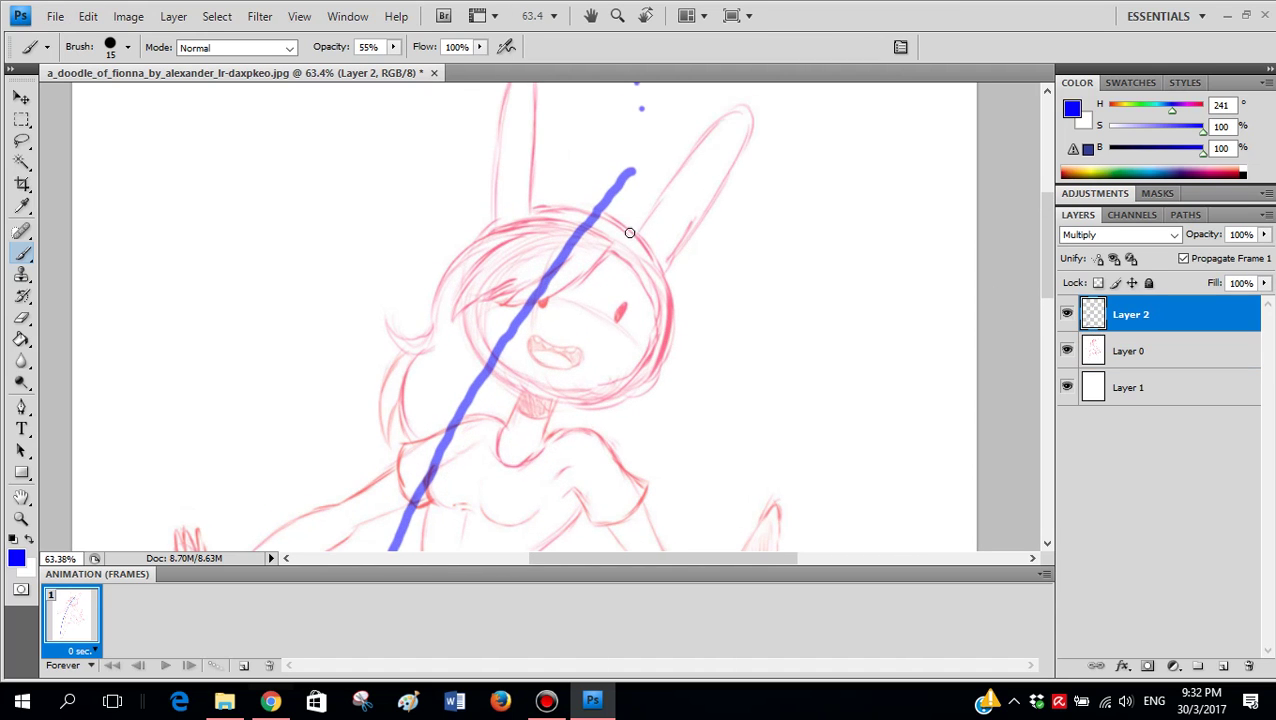
pyautogui.moveTo(630, 233)
pyautogui.mouseDown()
pyautogui.moveTo(539, 213)
pyautogui.moveTo(484, 252)
pyautogui.mouseUp()
pyautogui.moveTo(465, 304); pyautogui.dragTo(487, 355)
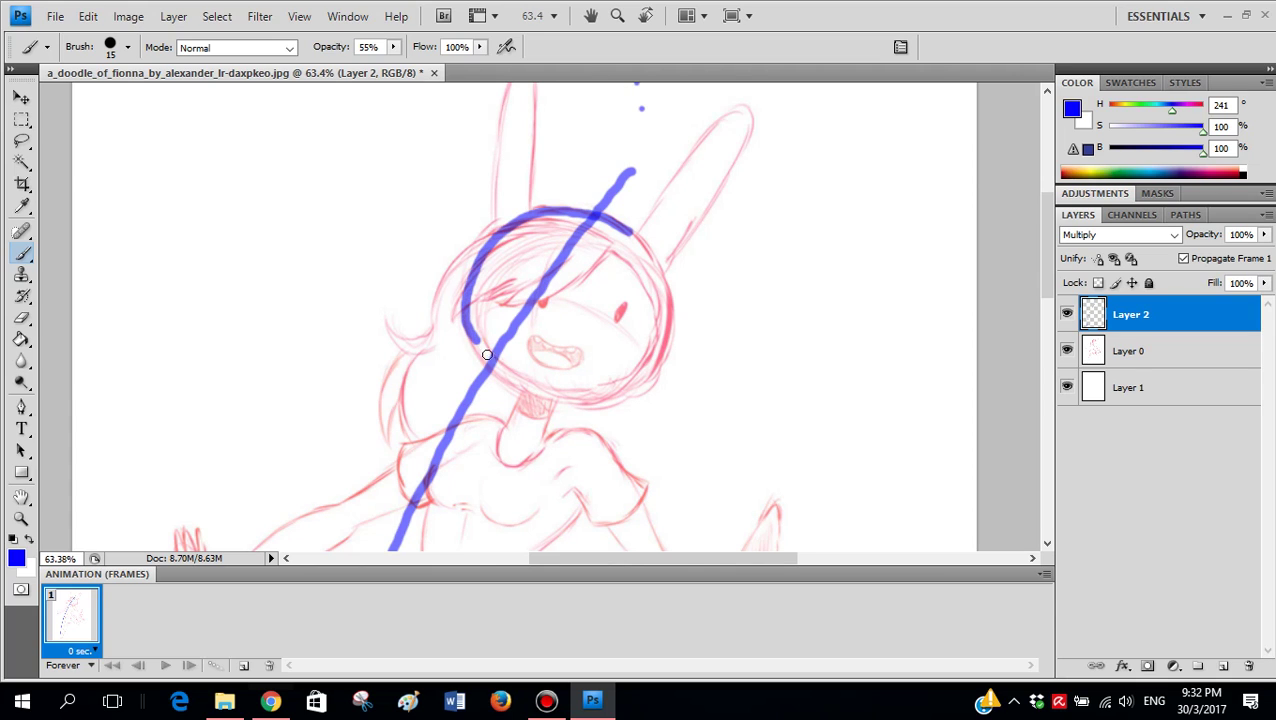
pyautogui.moveTo(554, 396)
pyautogui.mouseDown()
pyautogui.moveTo(606, 395)
pyautogui.moveTo(648, 368)
pyautogui.moveTo(660, 329)
pyautogui.moveTo(652, 265)
pyautogui.moveTo(621, 226)
pyautogui.moveTo(591, 222)
pyautogui.moveTo(592, 207)
pyautogui.moveTo(572, 351)
pyautogui.moveTo(555, 382)
pyautogui.mouseUp()
pyautogui.moveTo(481, 267)
pyautogui.mouseDown()
pyautogui.moveTo(639, 368)
pyautogui.moveTo(572, 302)
pyautogui.moveTo(482, 265)
pyautogui.moveTo(604, 300)
pyautogui.moveTo(649, 350)
pyautogui.moveTo(539, 283)
pyautogui.moveTo(464, 268)
pyautogui.mouseUp()
pyautogui.hotkey('ctrl', 'z')
pyautogui.hotkey('ctrl', 'z')
pyautogui.hotkey('ctrl', 'z')
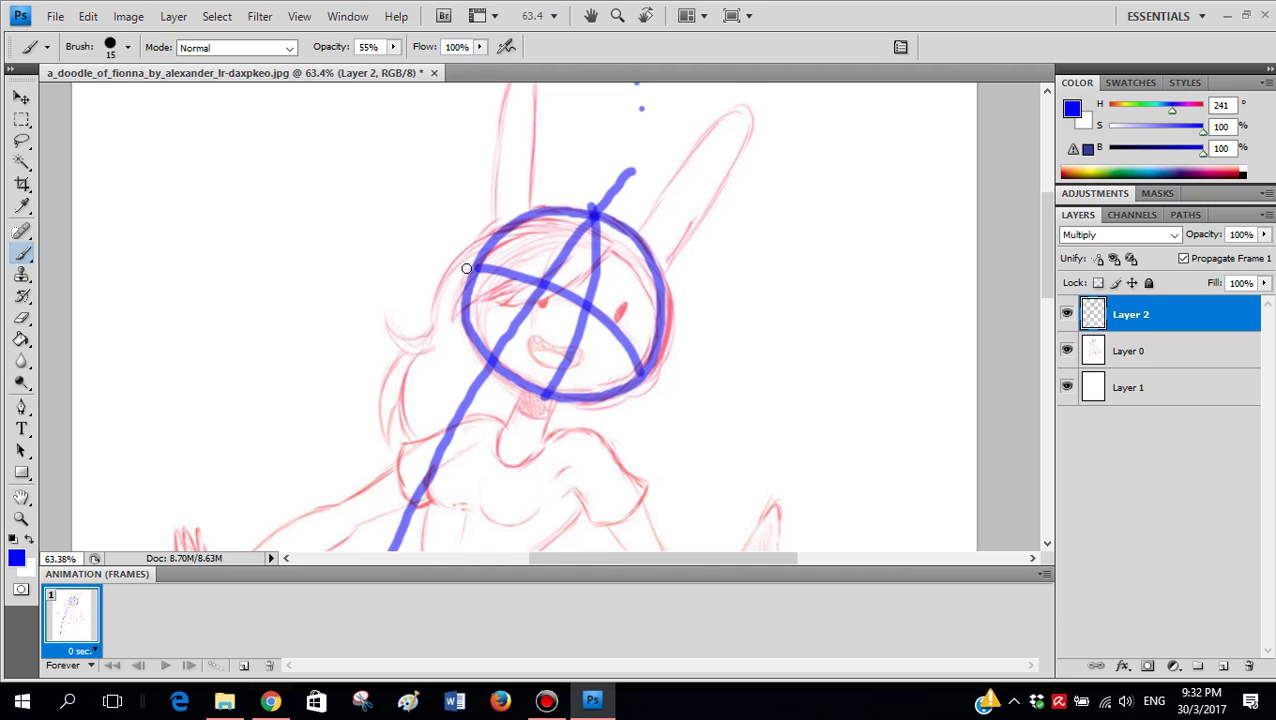
# - Undo the blue head circle and its facial guidelines, keeping the line of action
pyautogui.keyDown('alt'); pyautogui.scroll(-2, 540, 295); pyautogui.keyUp('alt')
pyautogui.scroll(-1, 576, 267)
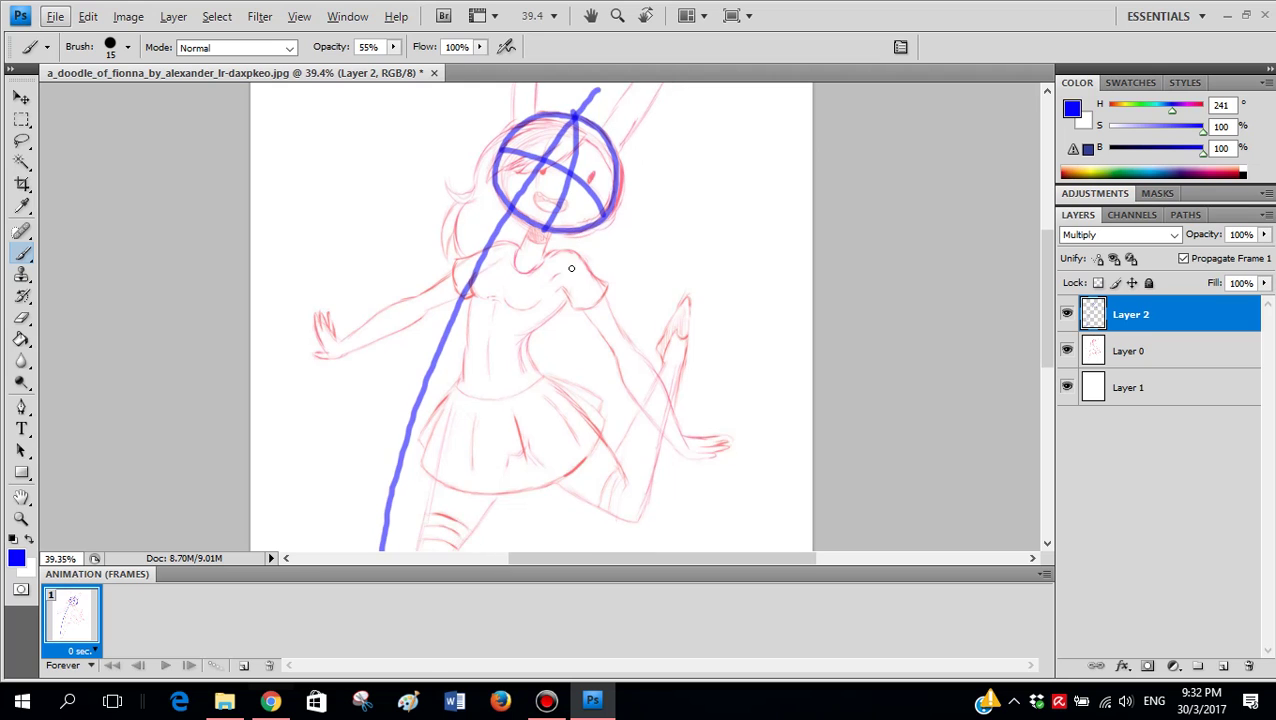
pyautogui.keyDown('alt'); pyautogui.scroll(1, 507, 252); pyautogui.keyUp('alt')
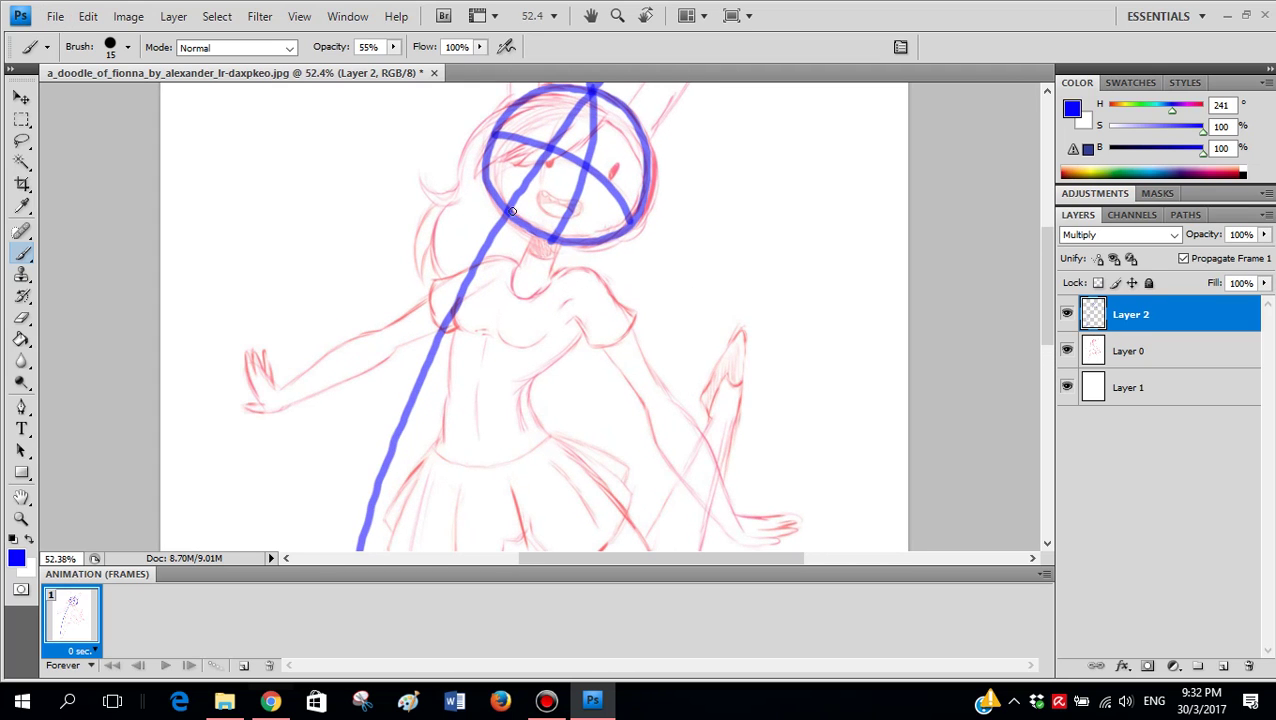
pyautogui.moveTo(463, 271); pyautogui.dragTo(495, 203)
pyautogui.keyDown('alt'); pyautogui.scroll(-1, 536, 312); pyautogui.keyUp('alt')
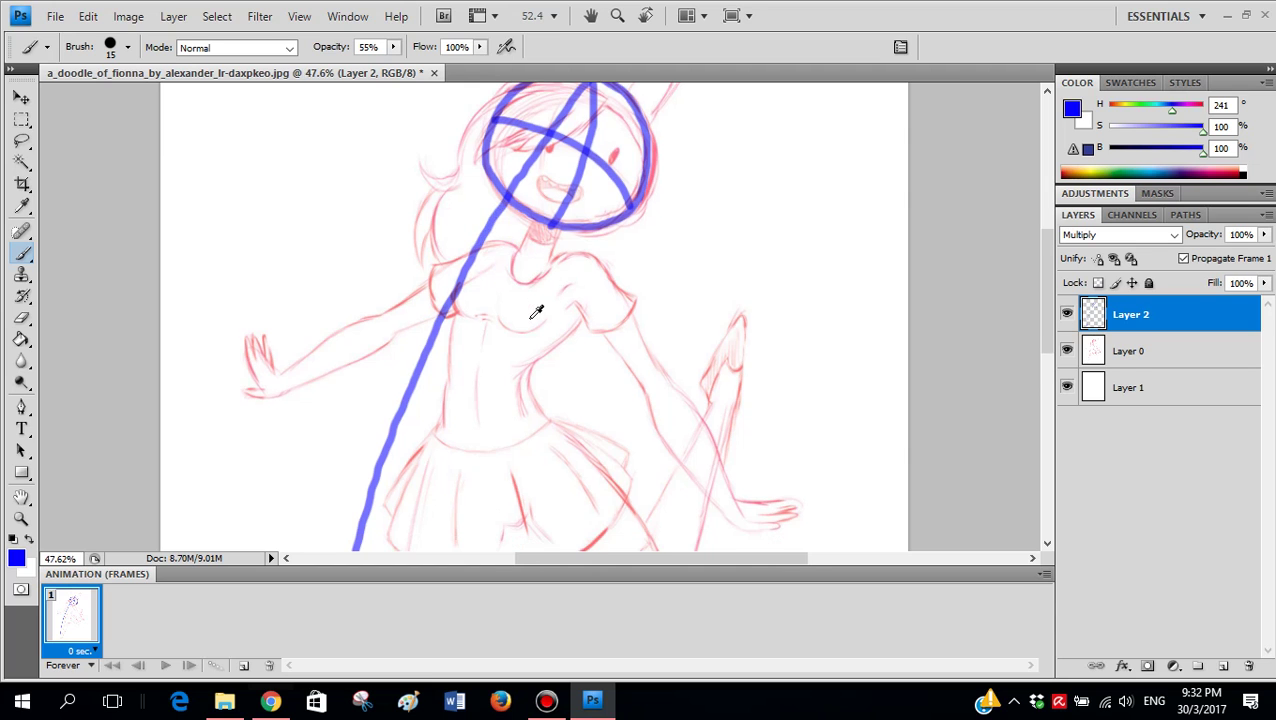
pyautogui.keyDown('alt'); pyautogui.scroll(-3, 536, 312); pyautogui.keyUp('alt')
pyautogui.keyDown('alt'); pyautogui.scroll(2, 524, 236); pyautogui.keyUp('alt')
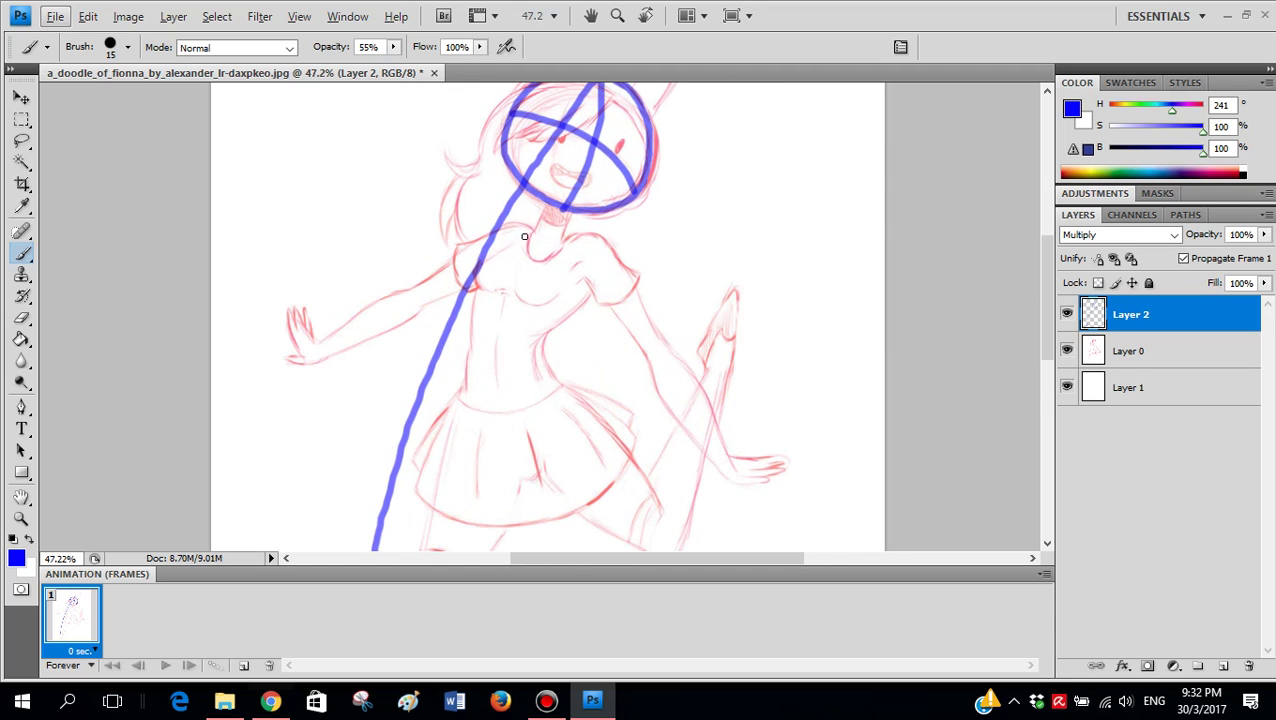
pyautogui.hotkey('ctrl', 'alt', 'z')
pyautogui.hotkey('ctrl', 'alt', 'z')
pyautogui.hotkey('ctrl', 'alt', 'z')
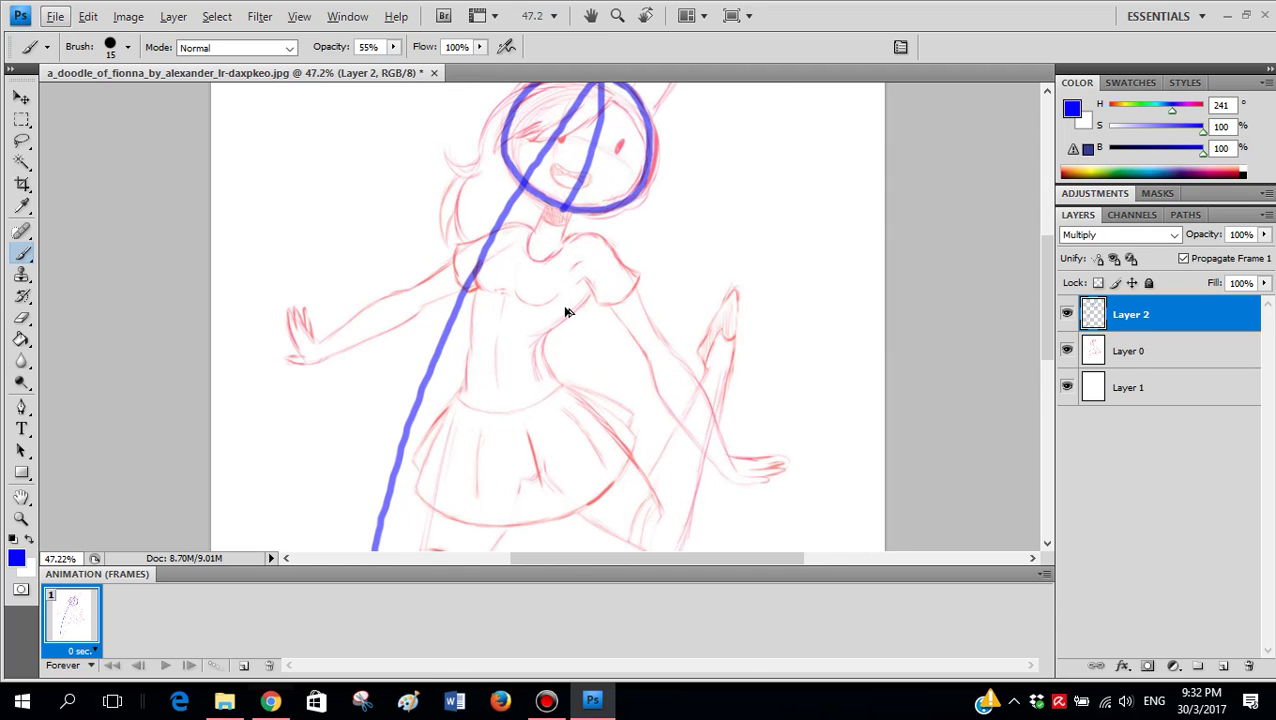
pyautogui.keyDown('alt'); pyautogui.scroll(-2, 571, 305); pyautogui.keyUp('alt')
pyautogui.keyDown('alt'); pyautogui.scroll(-3, 569, 258); pyautogui.keyUp('alt')
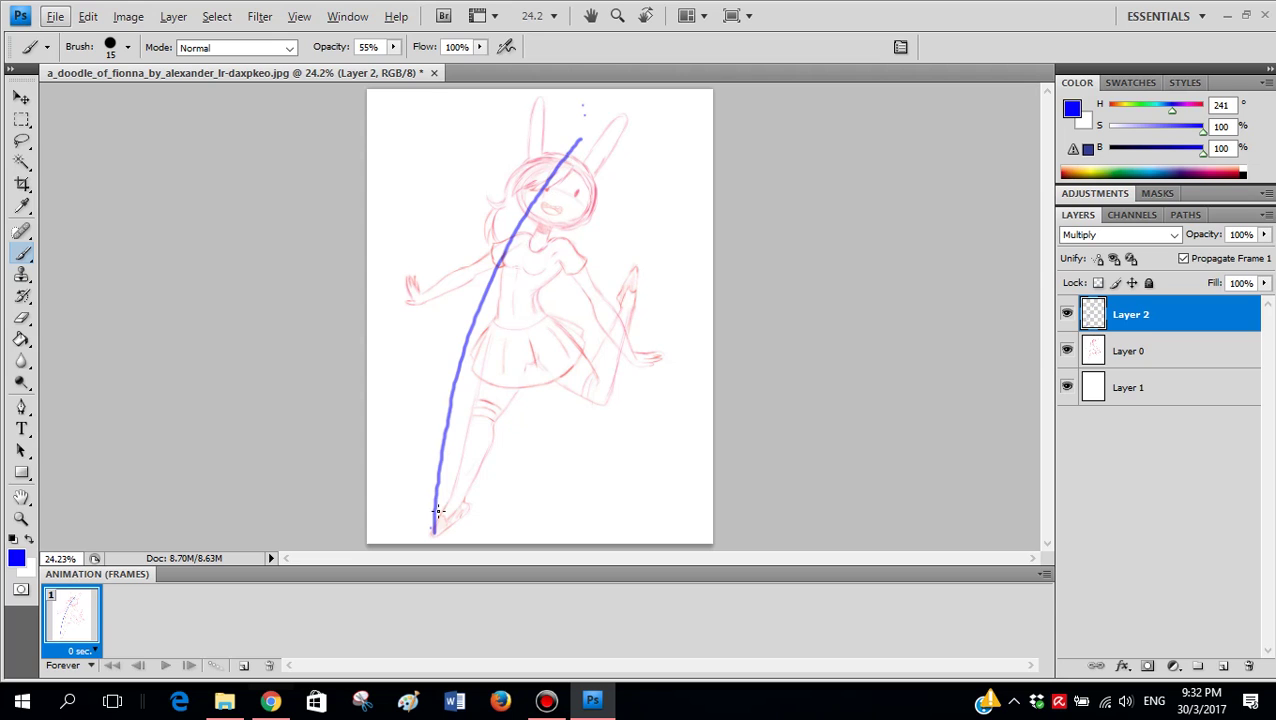
# - Fade the blue line of action by painting over its full length with a 226 px white brush
pyautogui.press('x')
pyautogui.rightClick(590, 304)
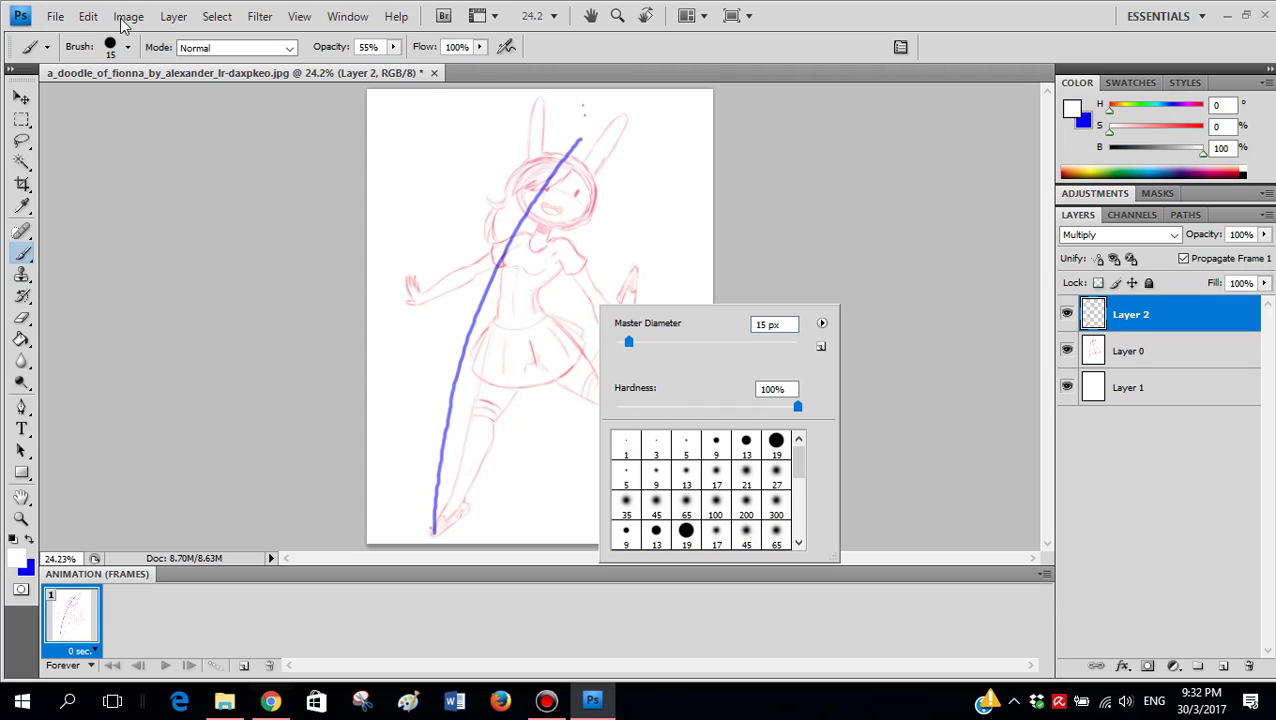
pyautogui.moveTo(629, 342); pyautogui.dragTo(749, 342)
pyautogui.click(525, 212)
pyautogui.moveTo(570, 150); pyautogui.dragTo(430, 569)
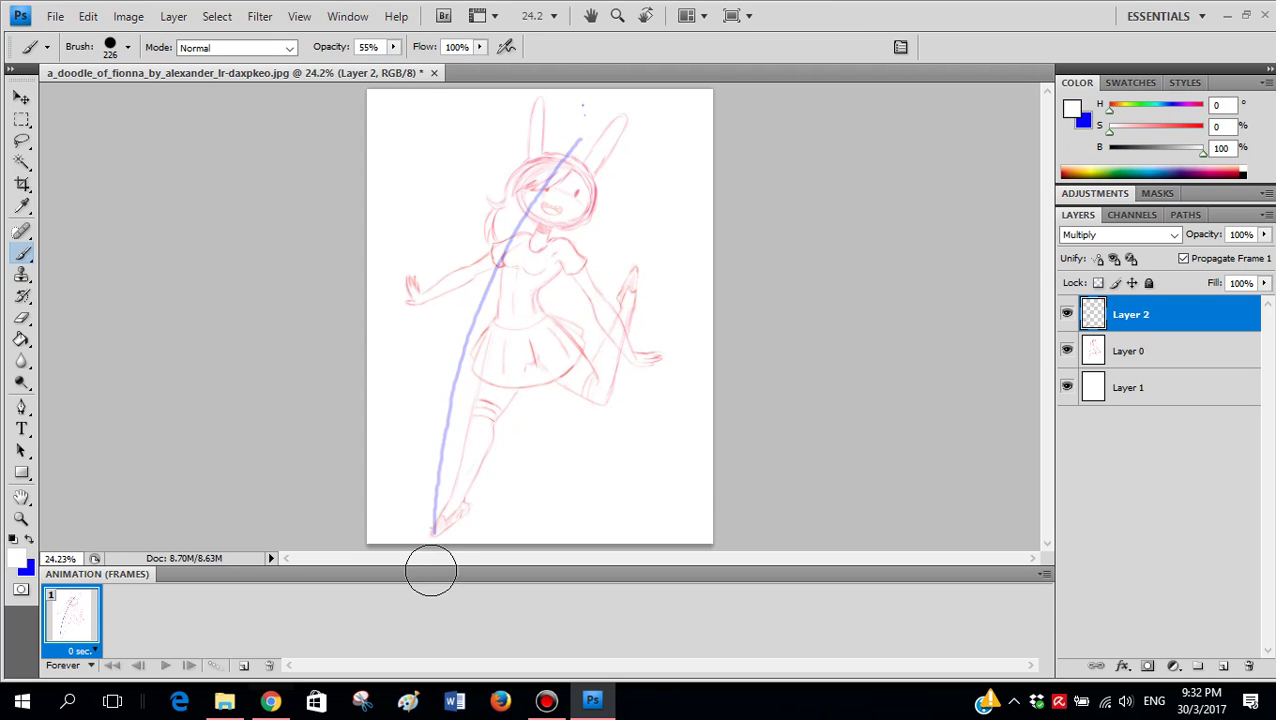
# - Switch the brush colour back to blue and set its diameter to 24 px
pyautogui.press('x')
pyautogui.rightClick(564, 263)
pyautogui.click(601, 300)
pyautogui.press('Return')
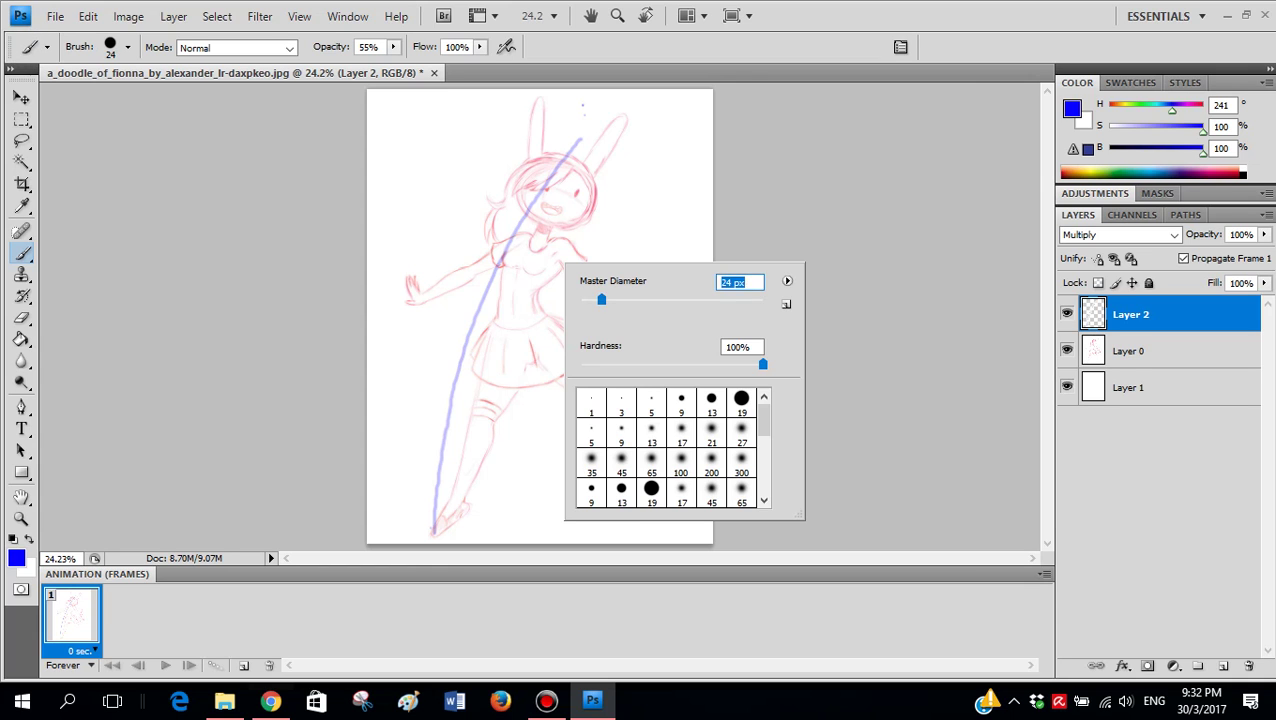
# - Draw a thick blue curve from the chest through the waist and along the bent rear leg, redoing unsatisfactory attempts
pyautogui.moveTo(521, 237); pyautogui.dragTo(650, 260)
pyautogui.hotkey('ctrl', 'z')
pyautogui.scroll(8, 546, 246)
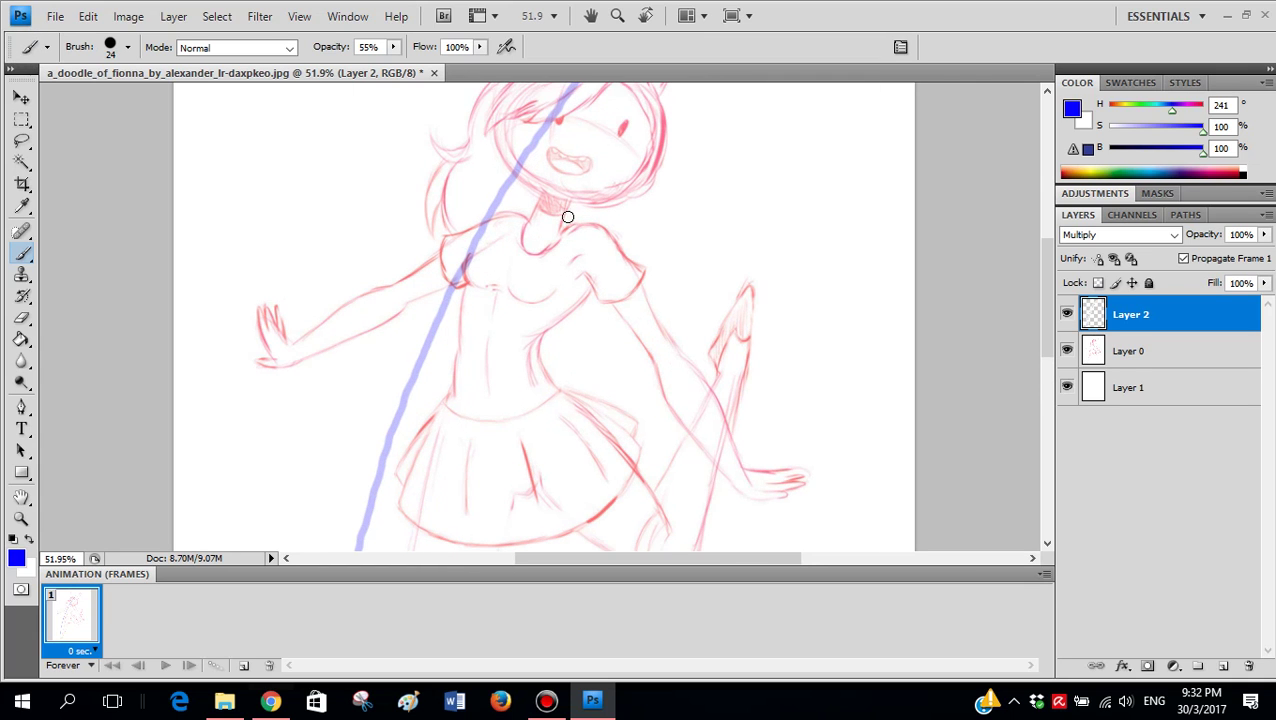
pyautogui.scroll(-3, 577, 209)
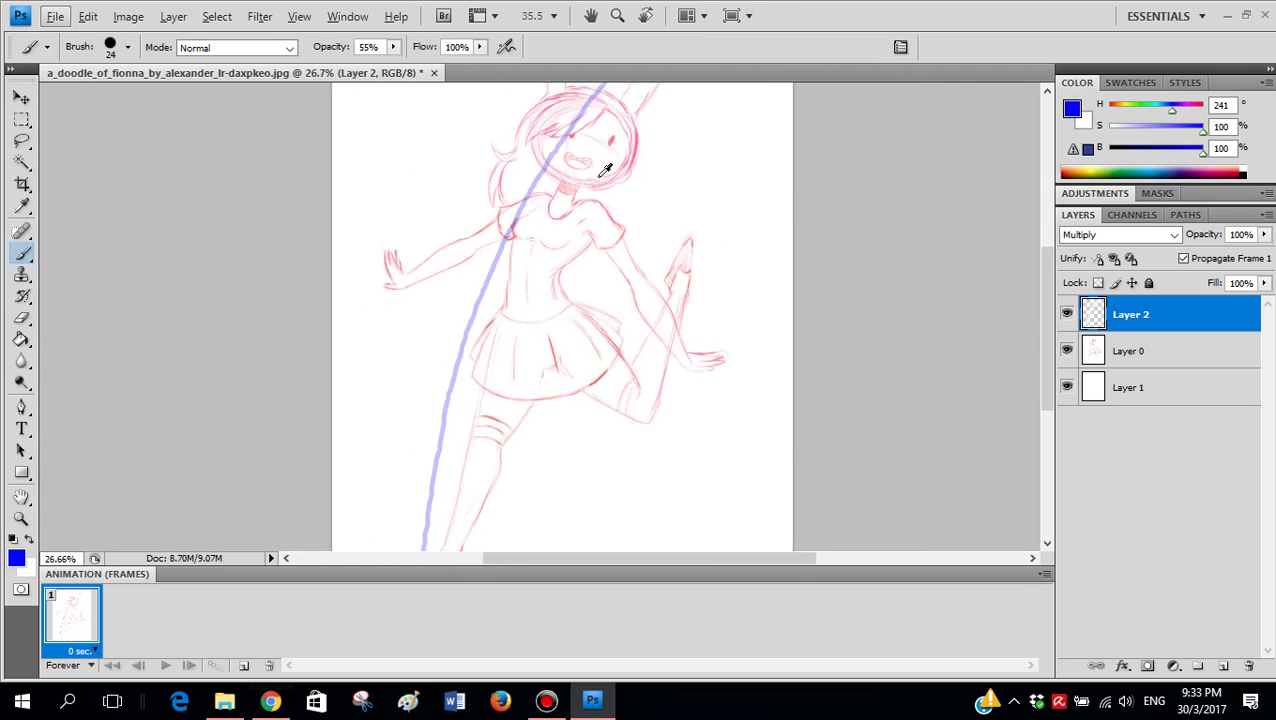
pyautogui.scroll(1, 590, 175)
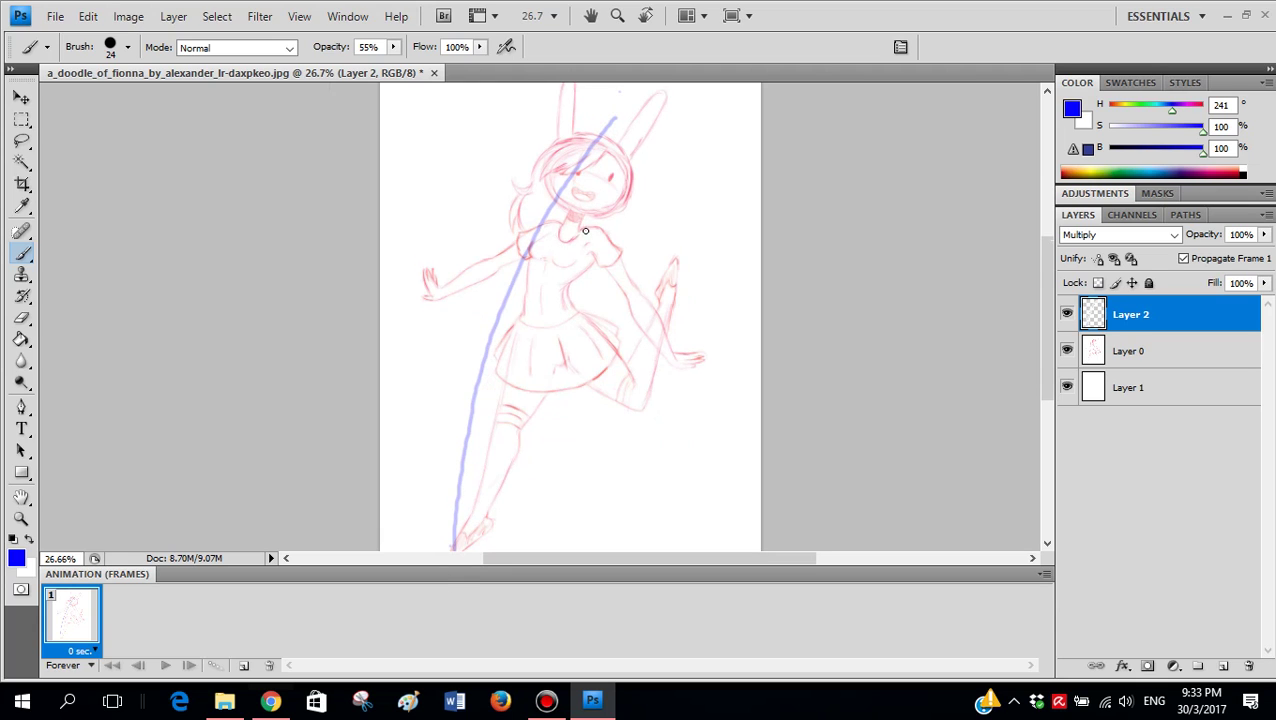
pyautogui.moveTo(586, 231)
pyautogui.mouseDown()
pyautogui.moveTo(584, 352)
pyautogui.moveTo(632, 372)
pyautogui.moveTo(655, 236)
pyautogui.mouseUp()
pyautogui.hotkey('ctrl', 'z')
pyautogui.moveTo(565, 294); pyautogui.dragTo(658, 310)
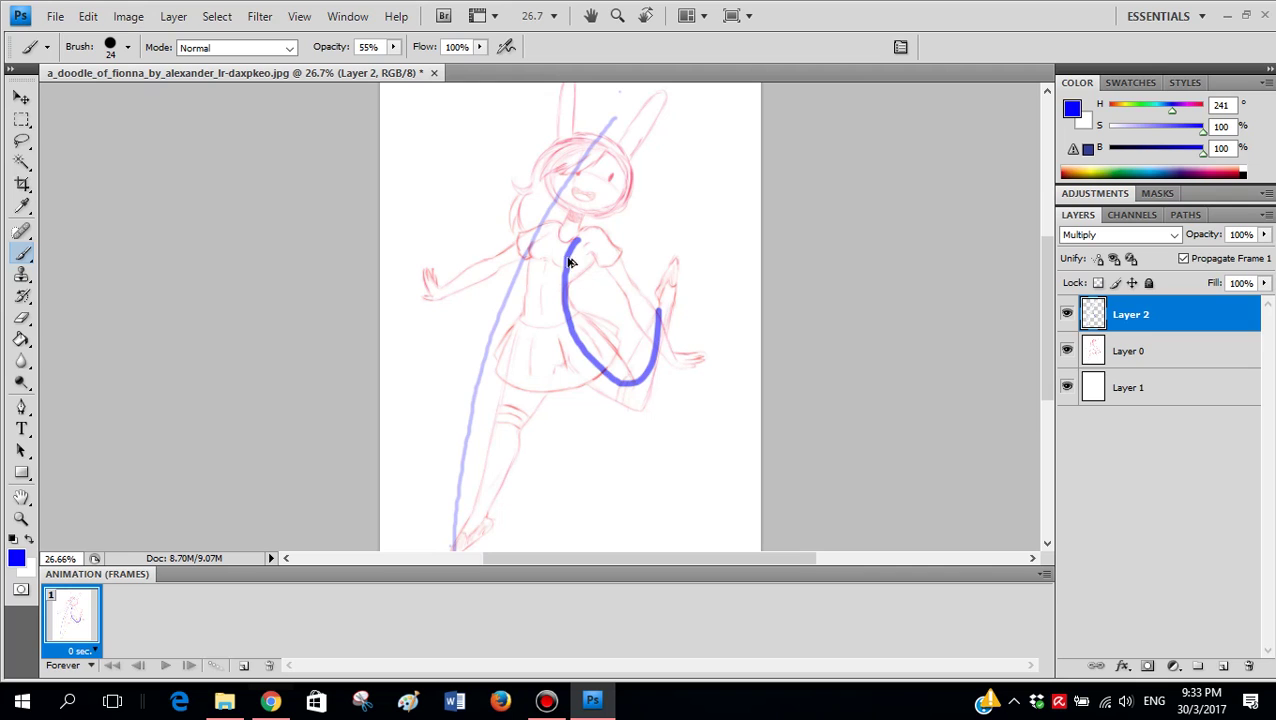
pyautogui.hotkey('ctrl', 'z')
pyautogui.moveTo(565, 304)
pyautogui.mouseDown()
pyautogui.moveTo(570, 342)
pyautogui.moveTo(601, 389)
pyautogui.moveTo(641, 395)
pyautogui.moveTo(688, 305)
pyautogui.mouseUp()
pyautogui.hotkey('ctrl', 'z')
pyautogui.moveTo(591, 240)
pyautogui.mouseDown()
pyautogui.moveTo(576, 344)
pyautogui.moveTo(678, 376)
pyautogui.mouseUp()
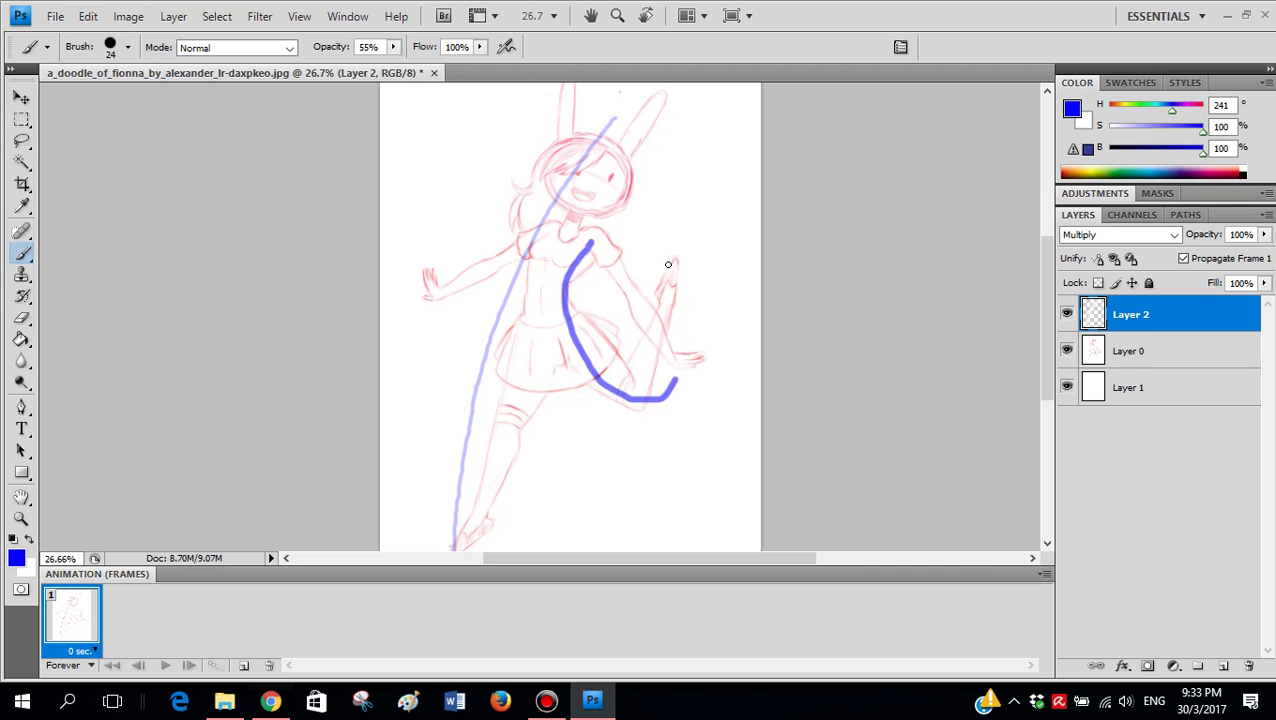
# - Redraw the thick blue curve from the chest to the rear knee and add a straight stroke up the lower leg to the foot
pyautogui.hotkey('ctrl', 'z')
pyautogui.moveTo(582, 339)
pyautogui.mouseDown()
pyautogui.moveTo(634, 393)
pyautogui.moveTo(682, 245)
pyautogui.mouseUp()
pyautogui.hotkey('ctrl', 'z')
pyautogui.moveTo(640, 398)
pyautogui.mouseDown()
pyautogui.moveTo(680, 279)
pyautogui.moveTo(637, 401)
pyautogui.mouseUp()
pyautogui.hotkey('ctrl', 'z')
pyautogui.scroll(3, 560, 292)
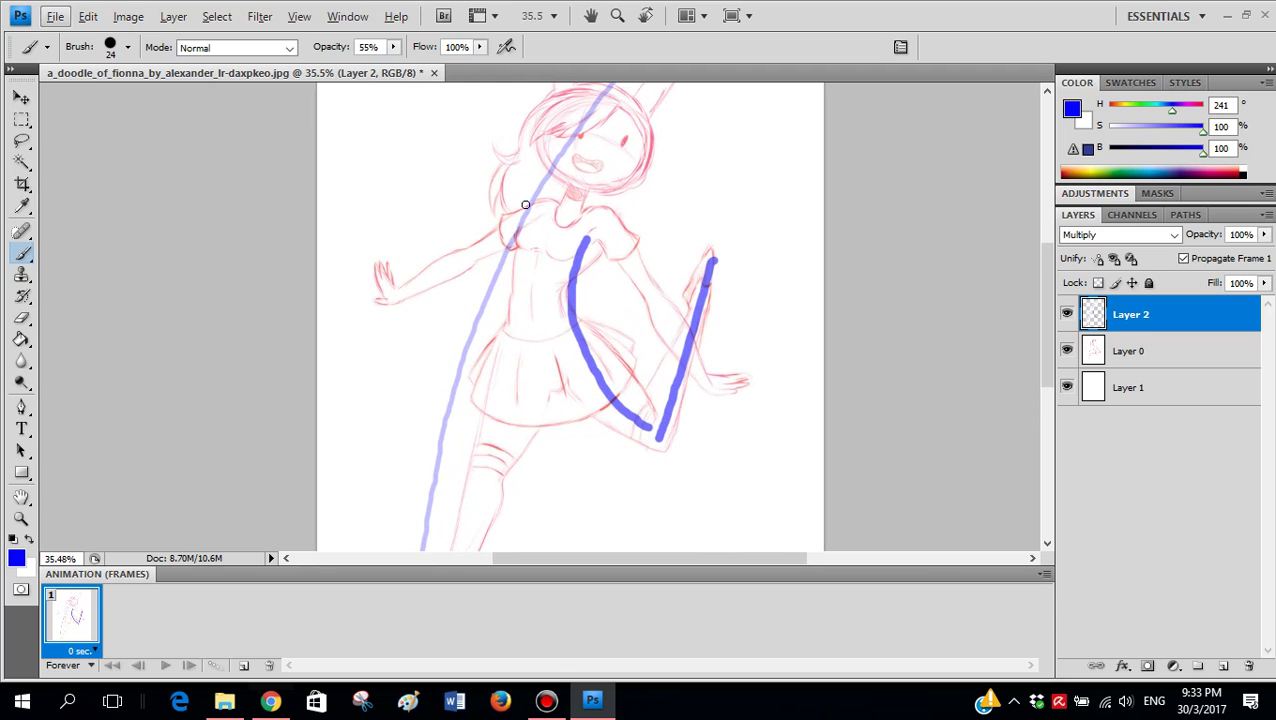
# - Draw a straight blue line beside each arm from shoulder to wrist, ending each with a short upward stroke for the hand
pyautogui.moveTo(538, 206); pyautogui.dragTo(370, 252)
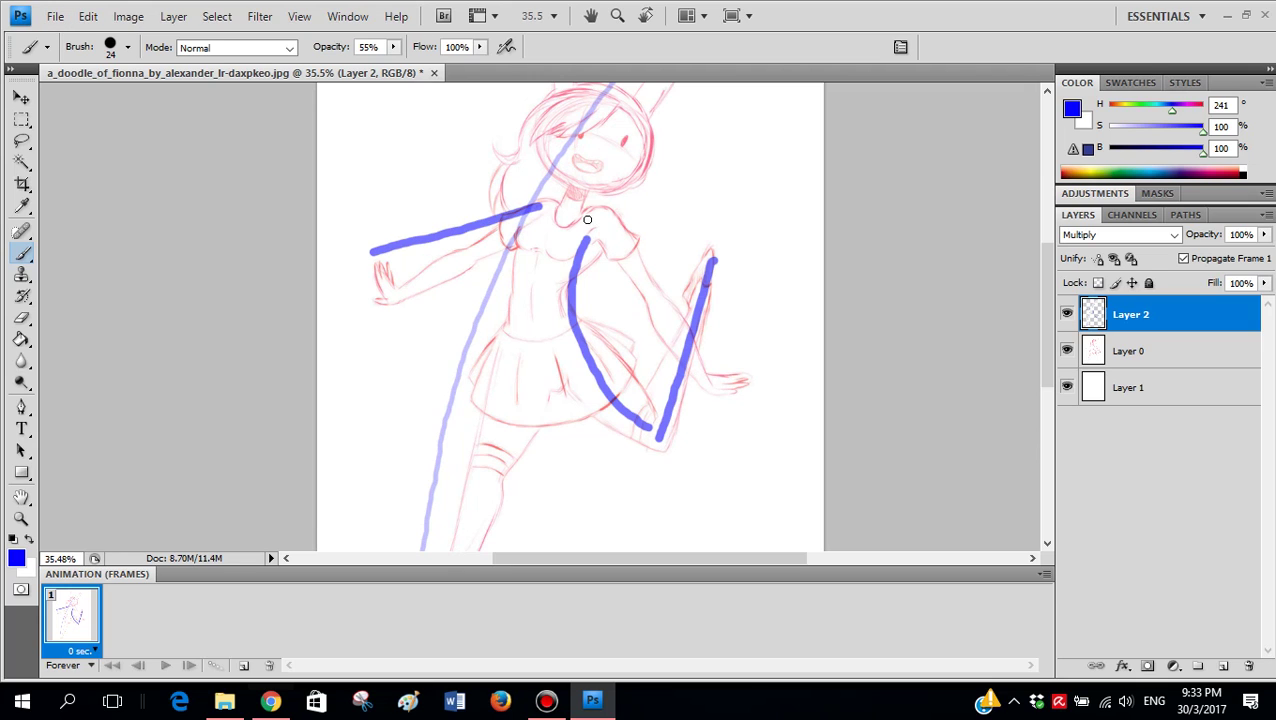
pyautogui.moveTo(586, 218); pyautogui.dragTo(735, 322)
pyautogui.hotkey('ctrl', 'z')
pyautogui.keyDown('shift'); pyautogui.click(740, 210); pyautogui.keyUp('shift')
pyautogui.hotkey('ctrl', 'z')
pyautogui.keyDown('shift'); pyautogui.click(737, 367); pyautogui.keyUp('shift')
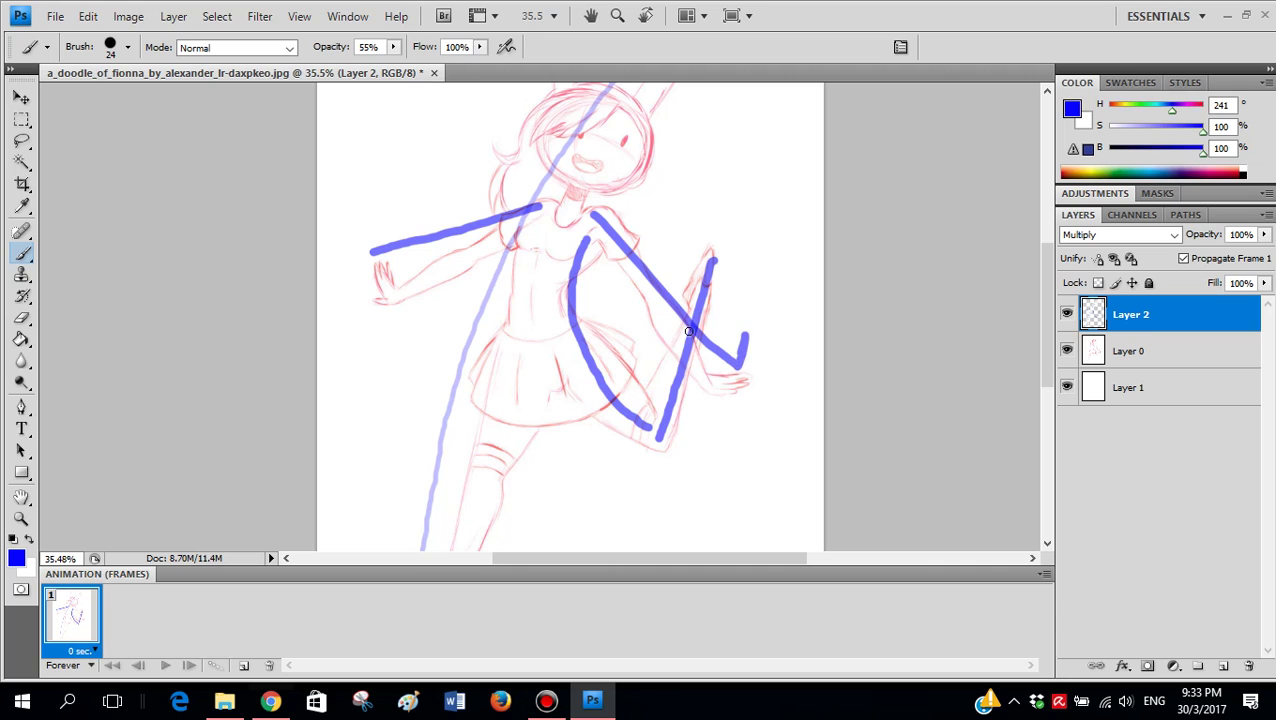
pyautogui.scroll(-2, 604, 313)
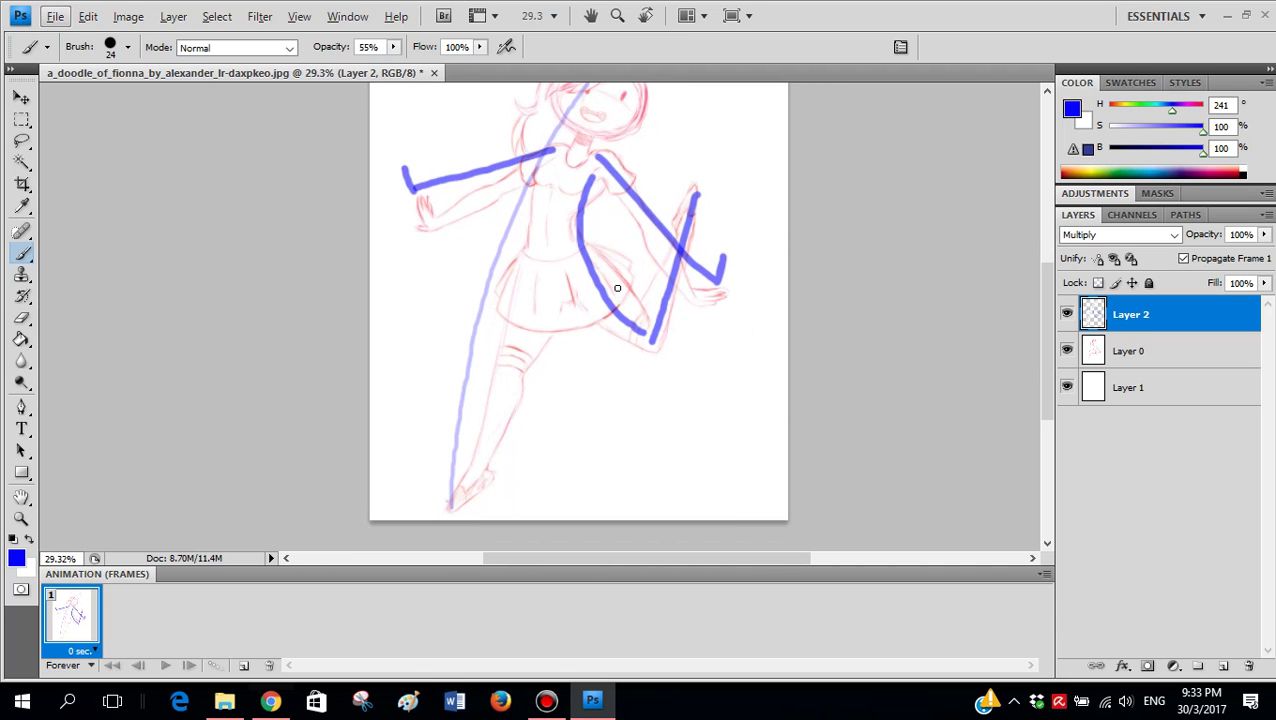
pyautogui.scroll(2, 700, 280)
pyautogui.moveTo(674, 185); pyautogui.dragTo(637, 323)
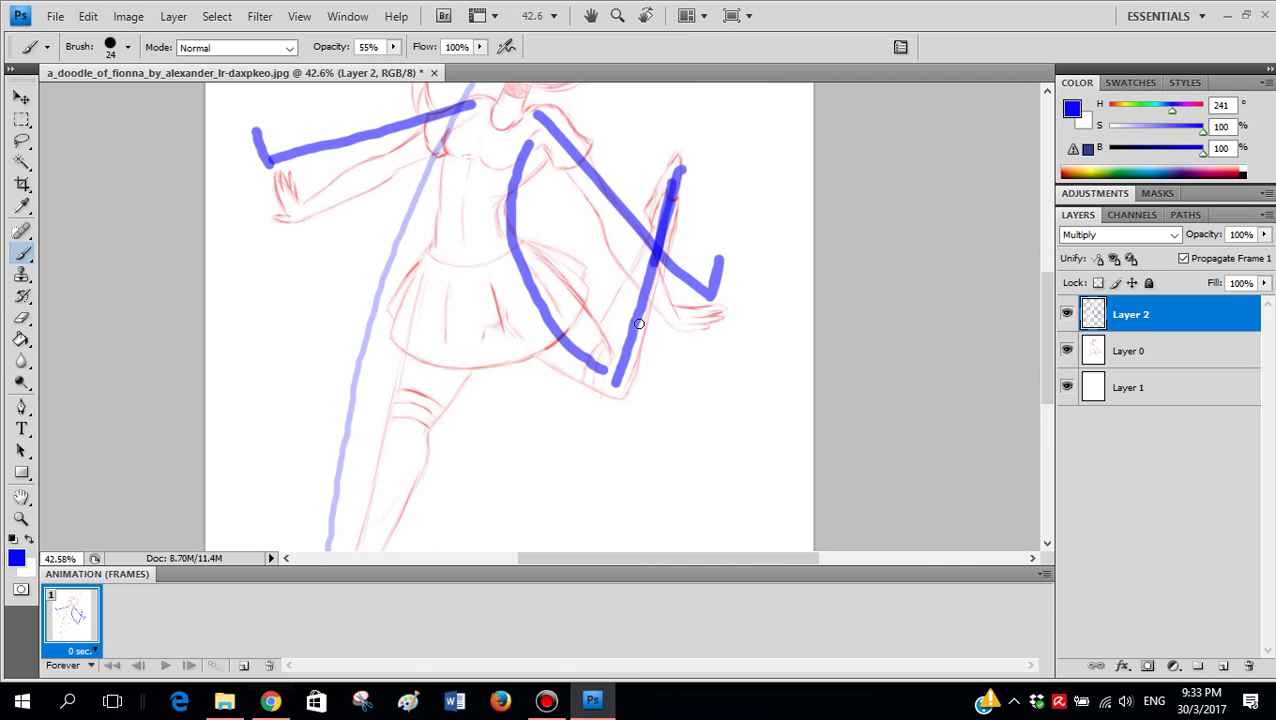
pyautogui.hotkey('ctrl', 'z')
pyautogui.scroll(1, 664, 208)
pyautogui.press('x')
pyautogui.moveTo(686, 157); pyautogui.dragTo(672, 204)
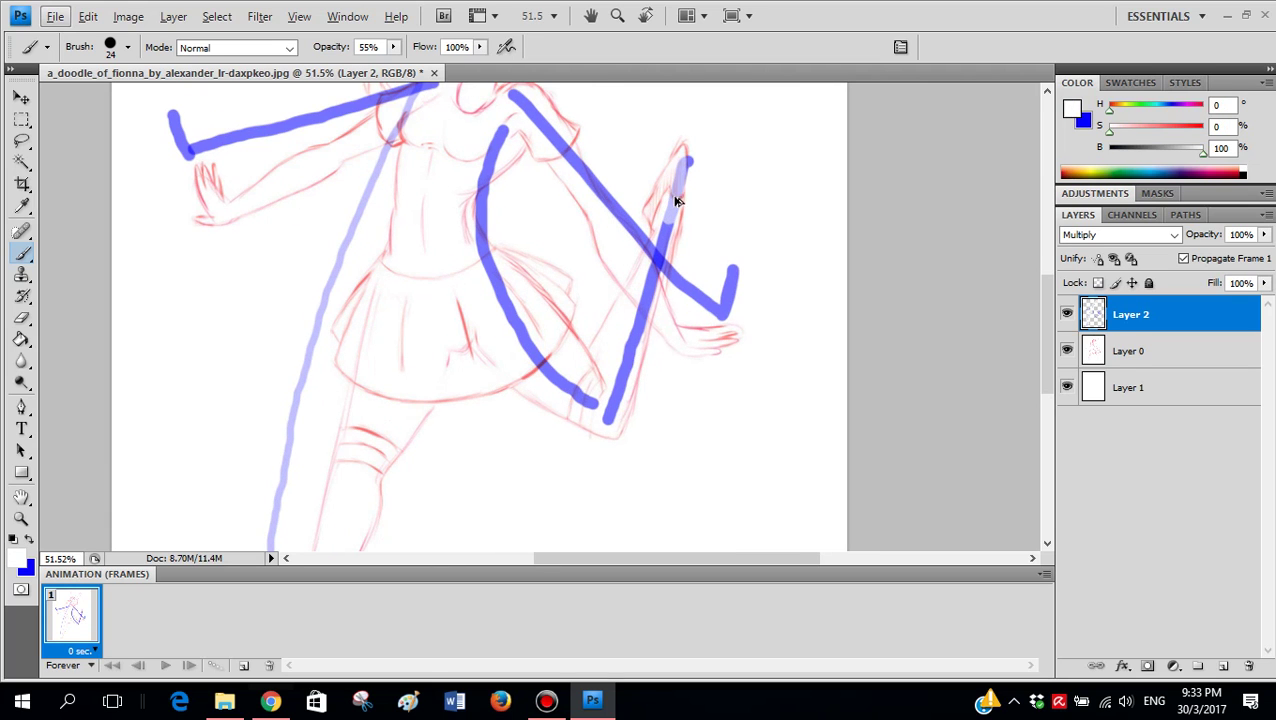
pyautogui.hotkey('ctrl', 'z')
# - Erase the blue line along the rear lower leg and the curve's tip at the knee with a 49 px eraser
pyautogui.press('e')
pyautogui.rightClick(750, 165)
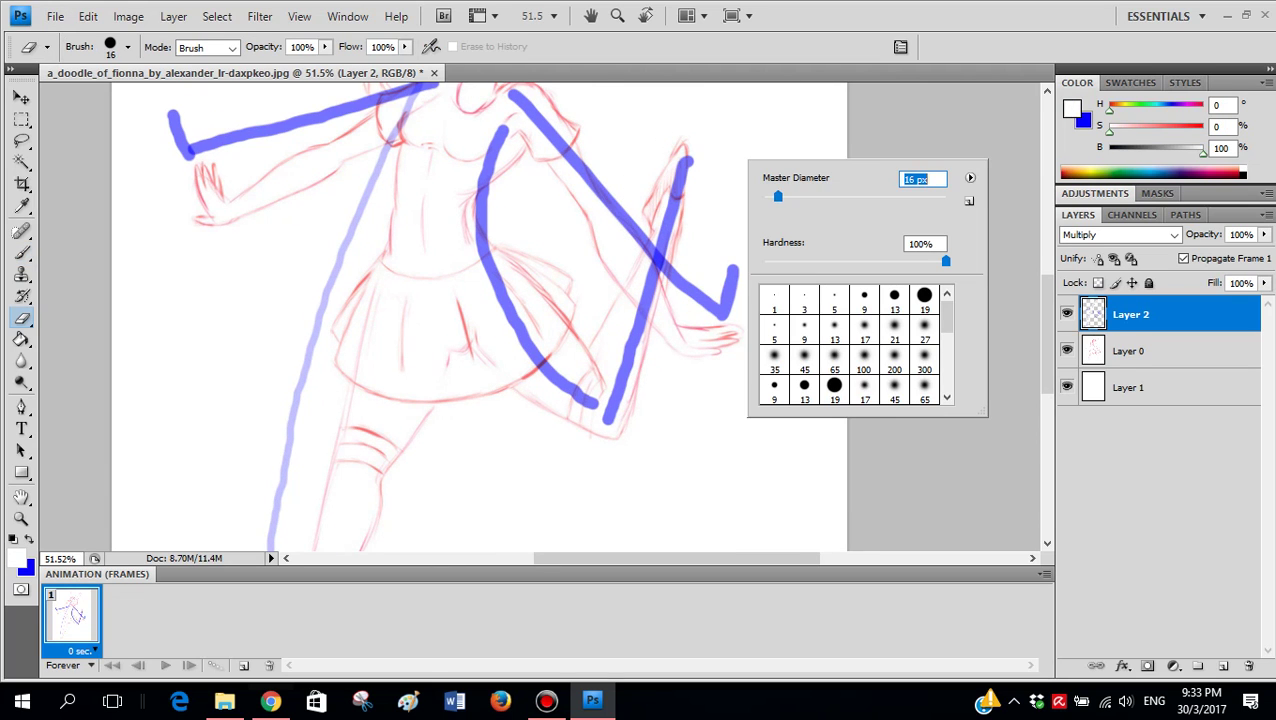
pyautogui.write('49')
pyautogui.press('Return')
pyautogui.moveTo(683, 157)
pyautogui.mouseDown()
pyautogui.moveTo(668, 204)
pyautogui.moveTo(670, 242)
pyautogui.mouseUp()
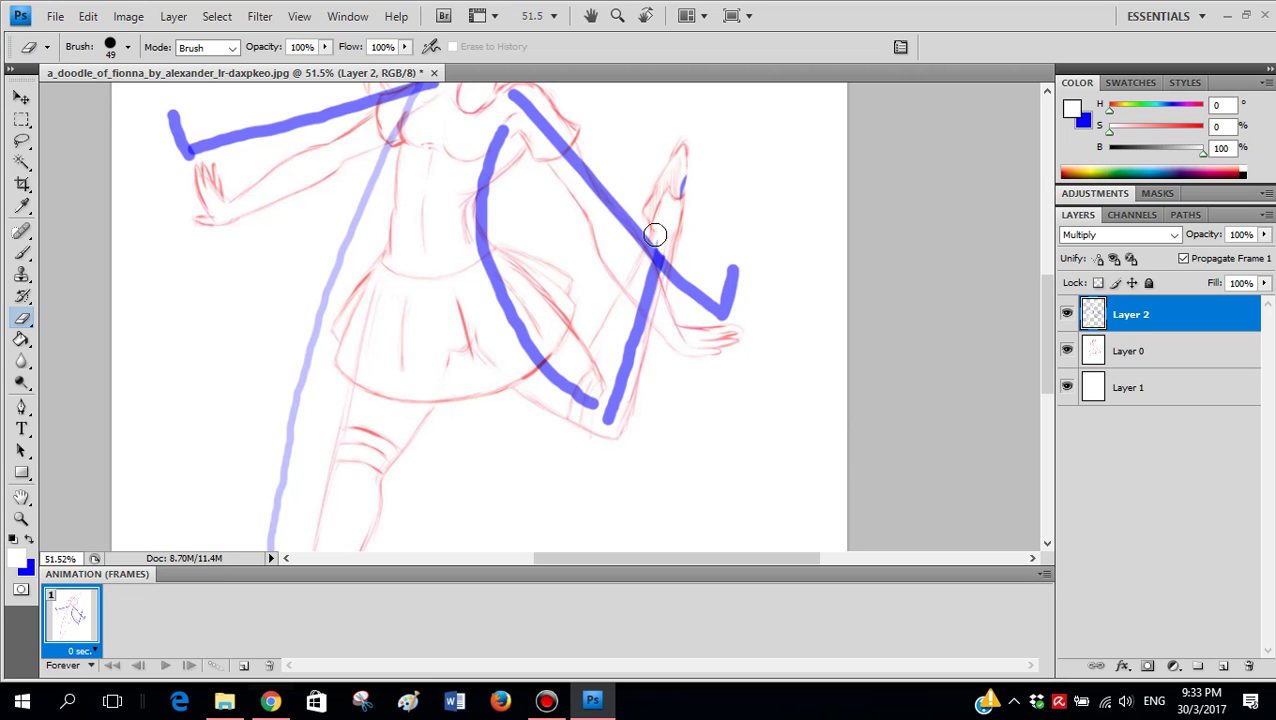
pyautogui.hotkey('ctrl', 'z')
pyautogui.scroll(1, 676, 245)
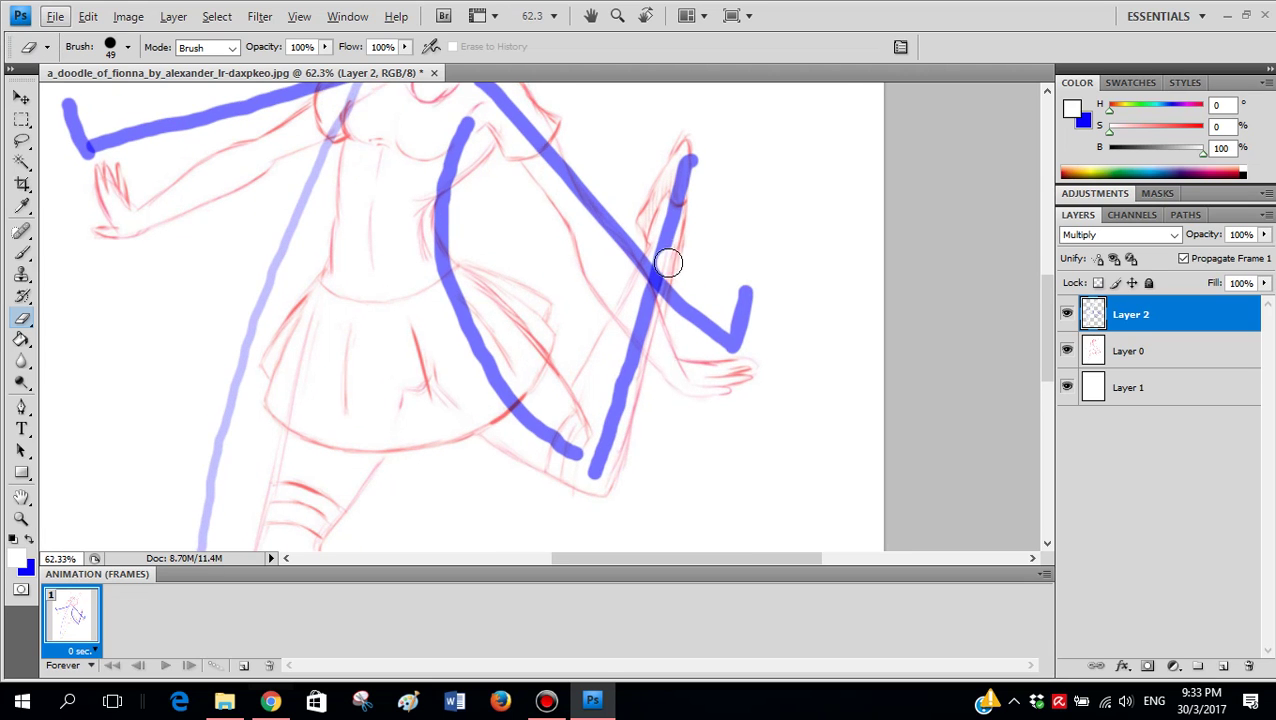
pyautogui.moveTo(666, 162)
pyautogui.mouseDown()
pyautogui.moveTo(667, 245)
pyautogui.moveTo(586, 320)
pyautogui.moveTo(622, 283)
pyautogui.moveTo(664, 323)
pyautogui.moveTo(630, 285)
pyautogui.moveTo(638, 357)
pyautogui.moveTo(617, 327)
pyautogui.moveTo(603, 476)
pyautogui.moveTo(556, 430)
pyautogui.mouseUp()
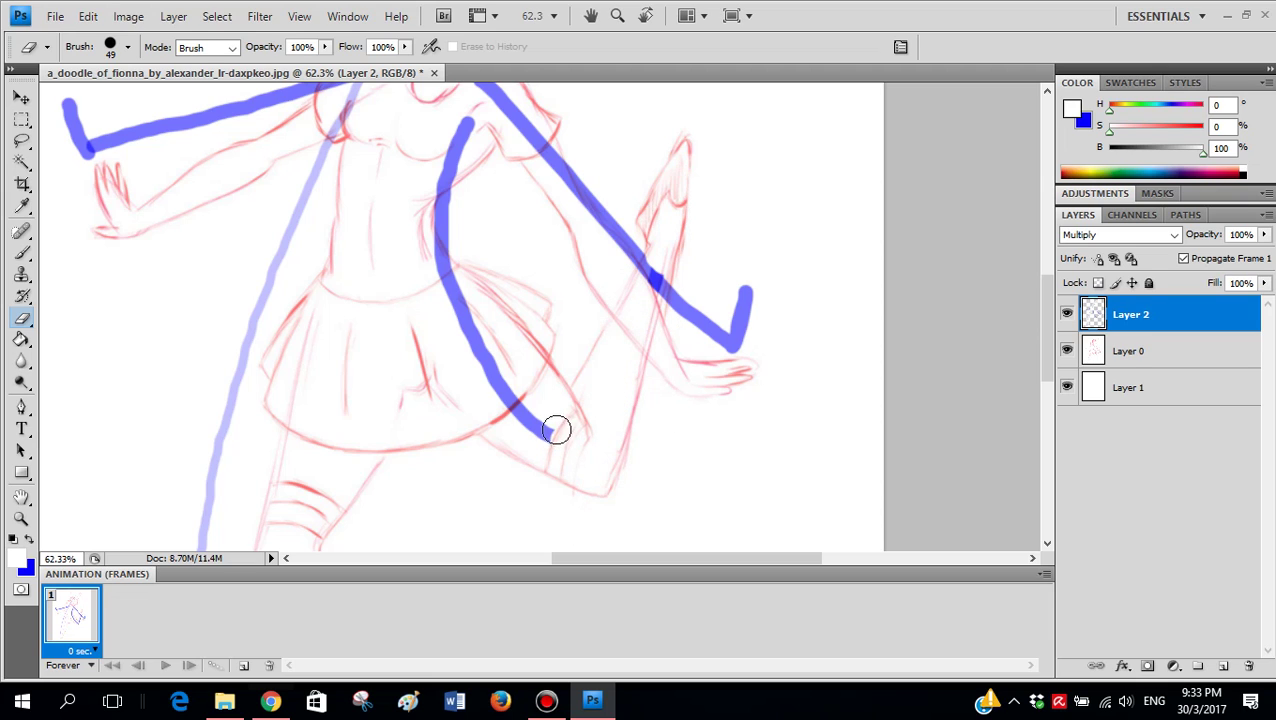
# - Return to the blue 24 px brush and draw a nearly vertical line beside the torso down to the rear knee
pyautogui.press('b')
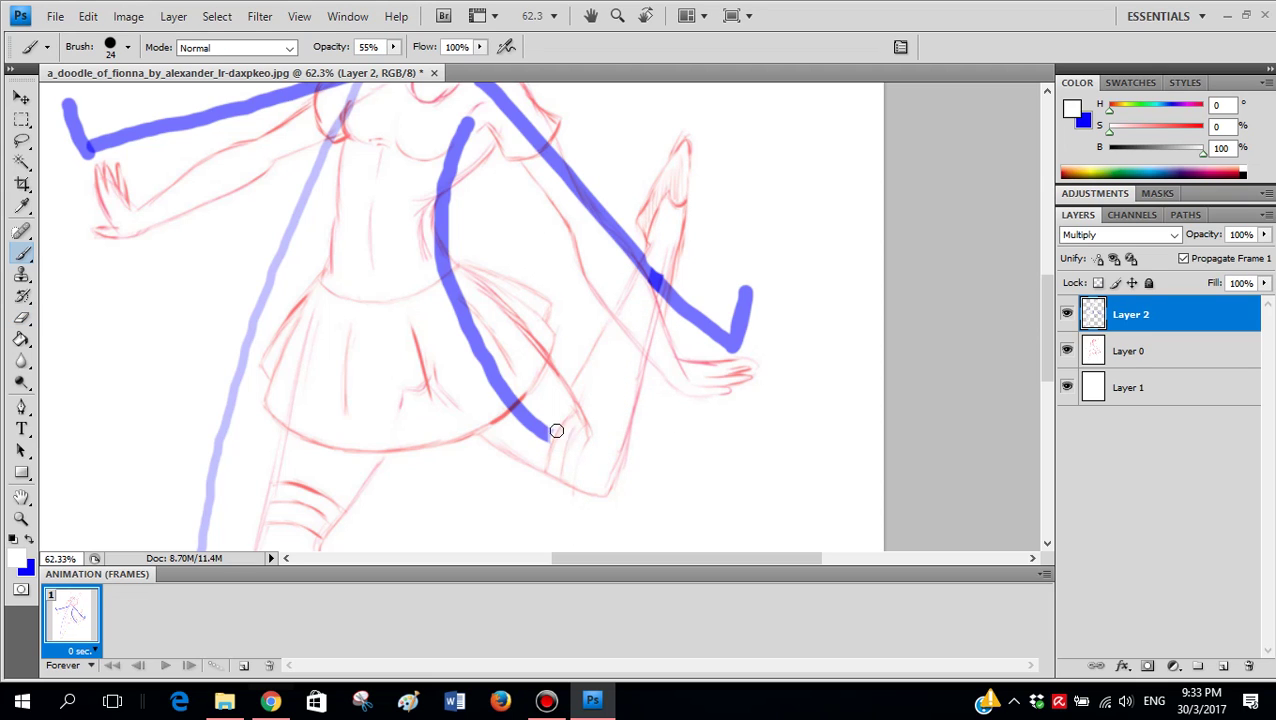
pyautogui.press('x')
pyautogui.moveTo(527, 178)
pyautogui.mouseDown()
pyautogui.moveTo(576, 492)
pyautogui.moveTo(457, 348)
pyautogui.mouseUp()
pyautogui.scroll(-4, 470, 290)
pyautogui.scroll(2, 550, 365)
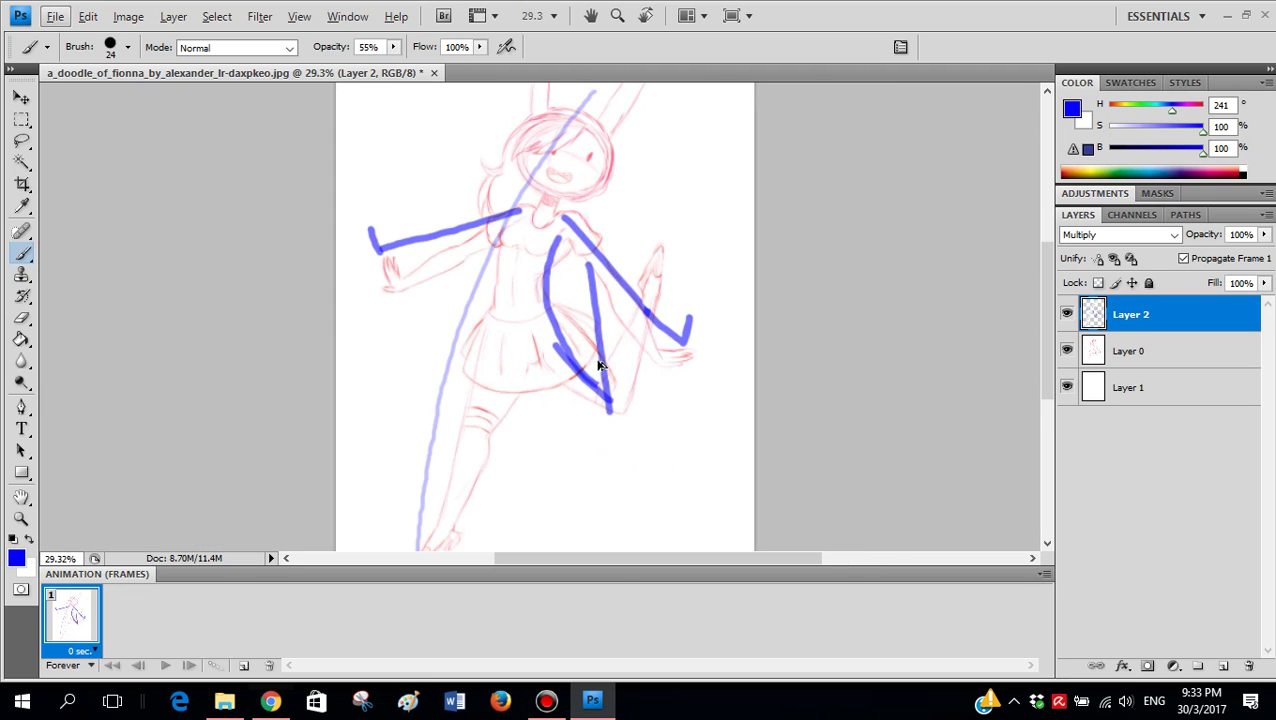
pyautogui.scroll(1, 580, 360)
pyautogui.scroll(1, 486, 207)
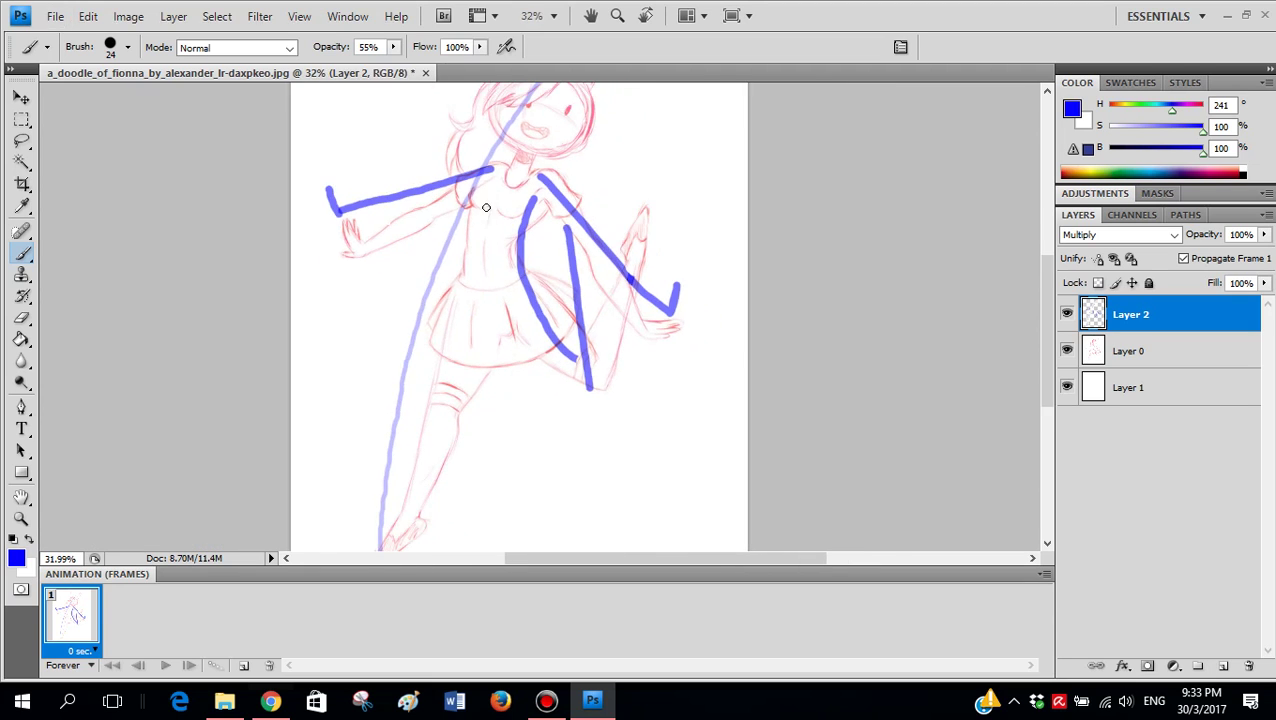
# - Draw one blue arrow across the chest and another across the hips towards the line of action, undoing the hip arrow
pyautogui.moveTo(485, 205); pyautogui.dragTo(410, 207)
pyautogui.moveTo(410, 207); pyautogui.dragTo(430, 215)
pyautogui.moveTo(482, 303); pyautogui.dragTo(409, 328)
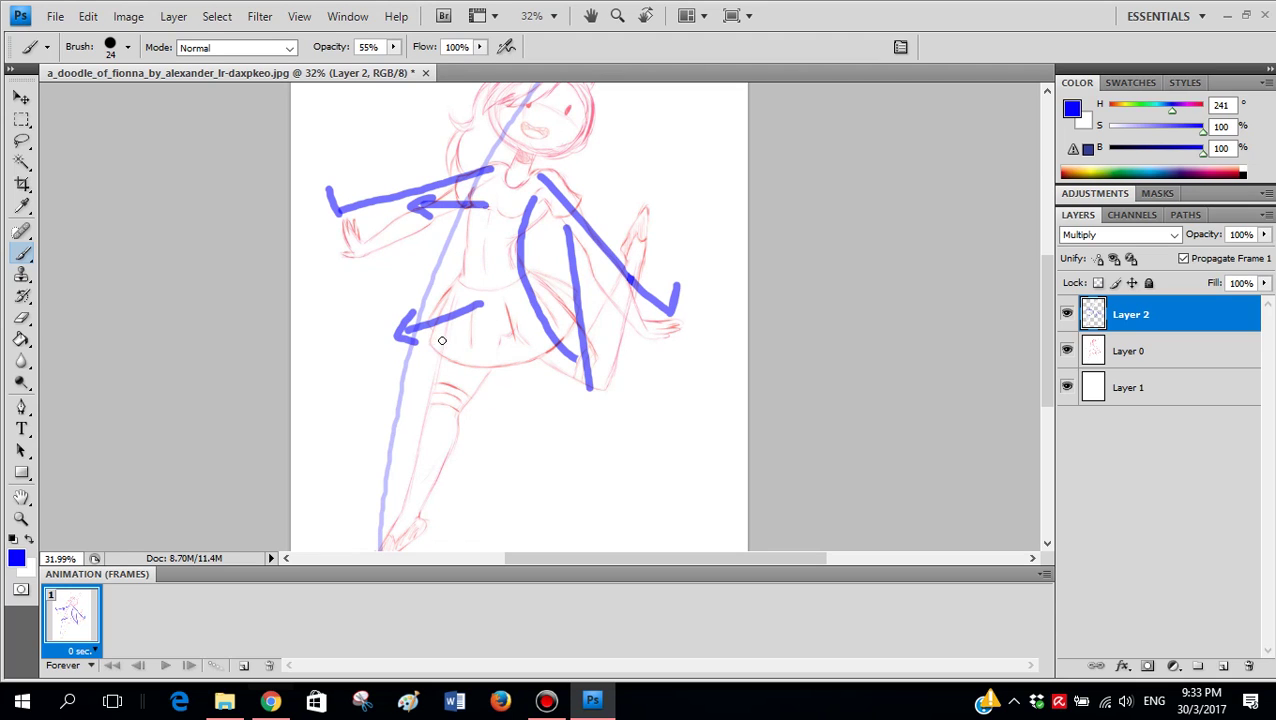
pyautogui.hotkey('ctrl', 'alt', 'z')
pyautogui.hotkey('ctrl', 'alt', 'z')
# - Try to sketch a V-shaped pelvis with direction marks over the skirt, undoing each attempt
pyautogui.moveTo(452, 288)
pyautogui.mouseDown()
pyautogui.moveTo(477, 322)
pyautogui.moveTo(508, 327)
pyautogui.moveTo(515, 290)
pyautogui.mouseUp()
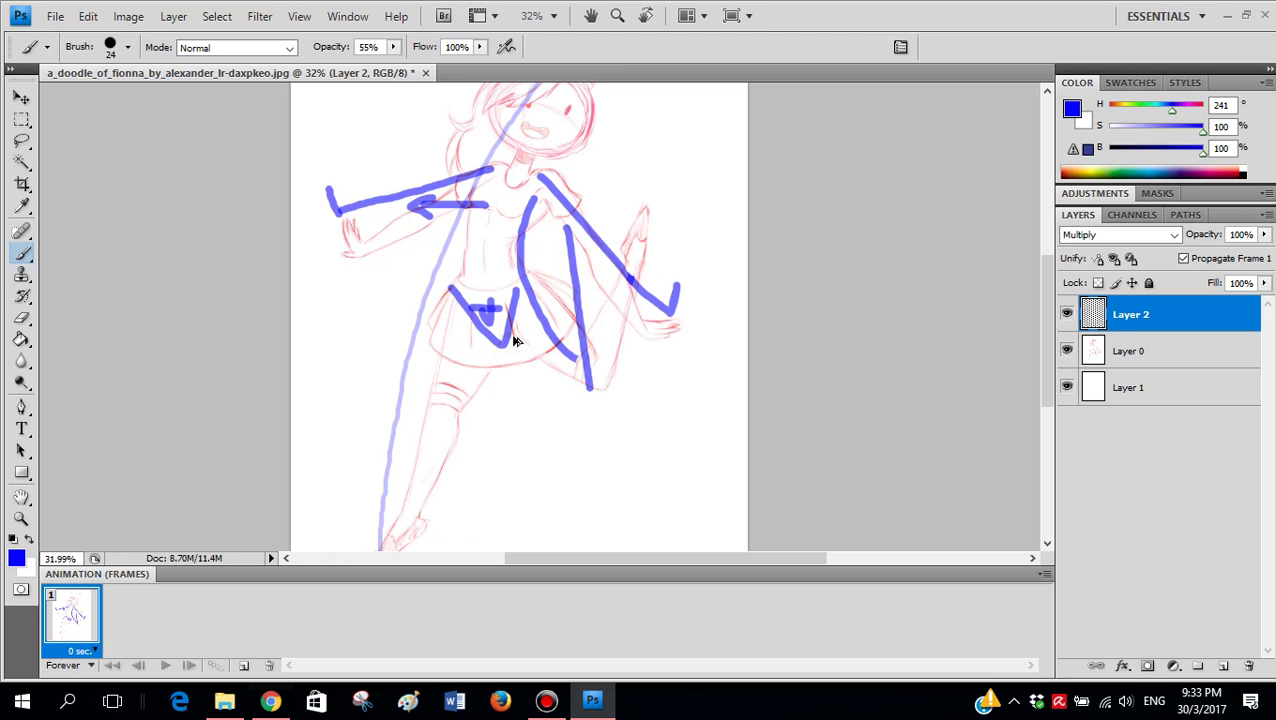
pyautogui.hotkey('ctrl', 'alt', 'z')
pyautogui.hotkey('ctrl', 'alt', 'z')
pyautogui.moveTo(498, 366); pyautogui.dragTo(514, 436)
pyautogui.hotkey('ctrl', 'alt', 'z')
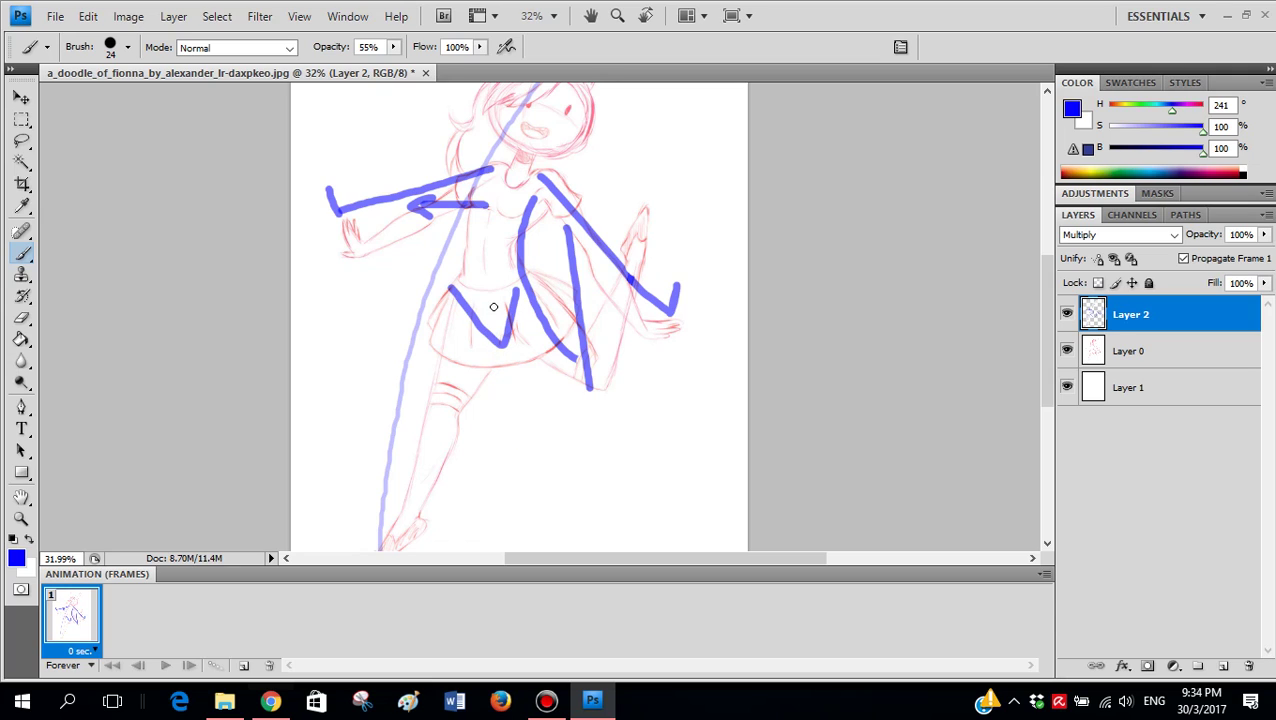
pyautogui.moveTo(493, 301)
pyautogui.mouseDown()
pyautogui.moveTo(475, 399)
pyautogui.moveTo(450, 376)
pyautogui.moveTo(501, 459)
pyautogui.moveTo(541, 414)
pyautogui.moveTo(521, 401)
pyautogui.moveTo(519, 325)
pyautogui.mouseUp()
pyautogui.hotkey('ctrl', 'alt', 'z')
pyautogui.hotkey('ctrl', 'alt', 'z')
# - Try to draw a large blue arrow from the hips down along the front leg, and undo it
pyautogui.scroll(-1, 519, 324)
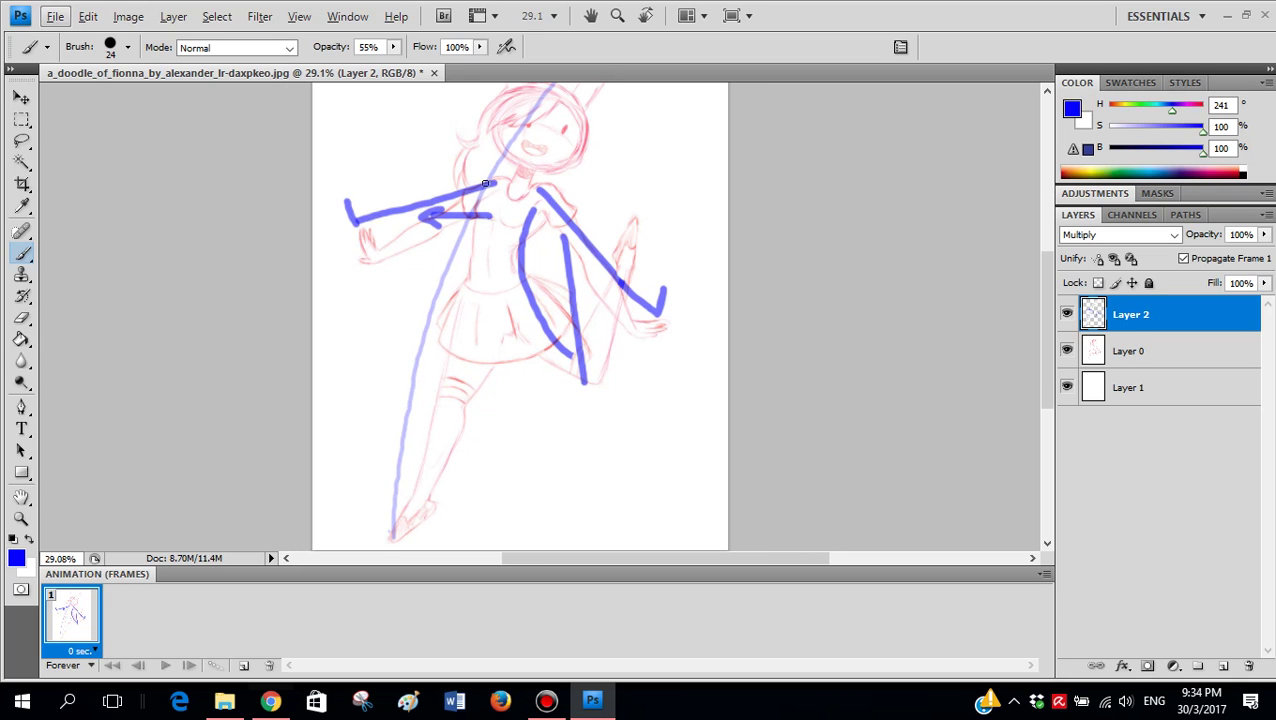
pyautogui.scroll(2, 496, 245)
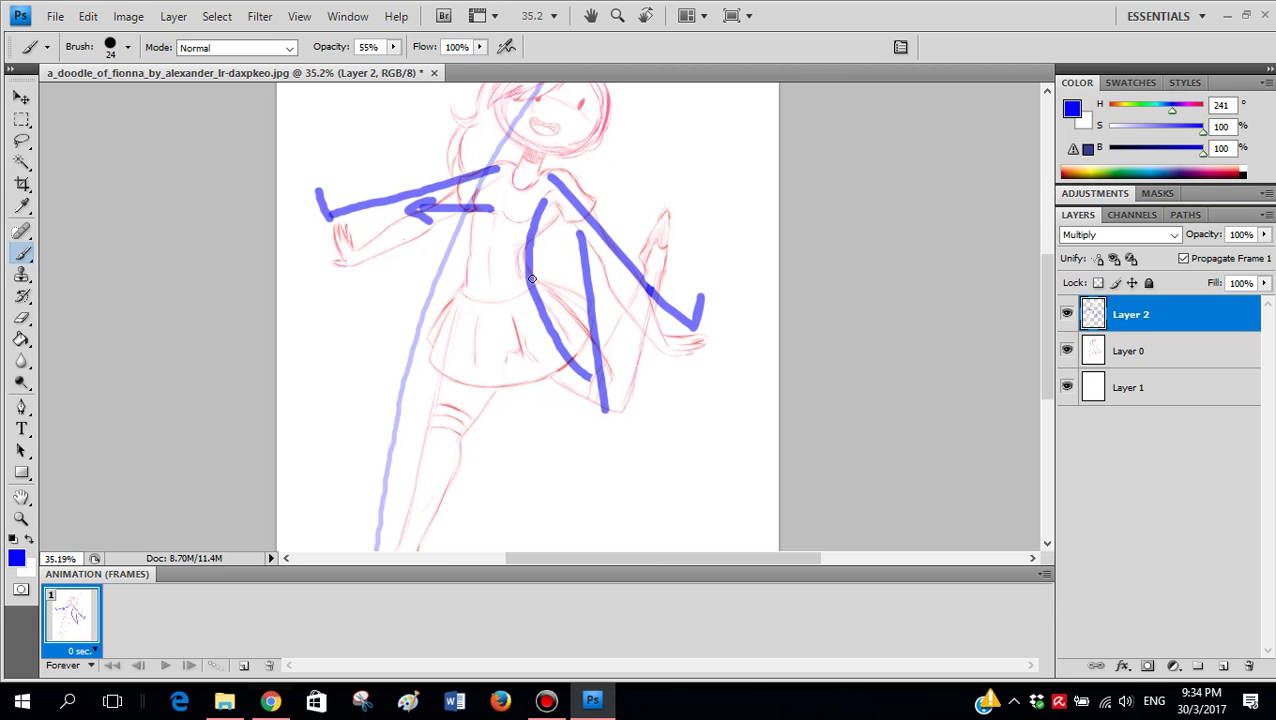
pyautogui.scroll(2, 568, 291)
pyautogui.scroll(-3, 522, 295)
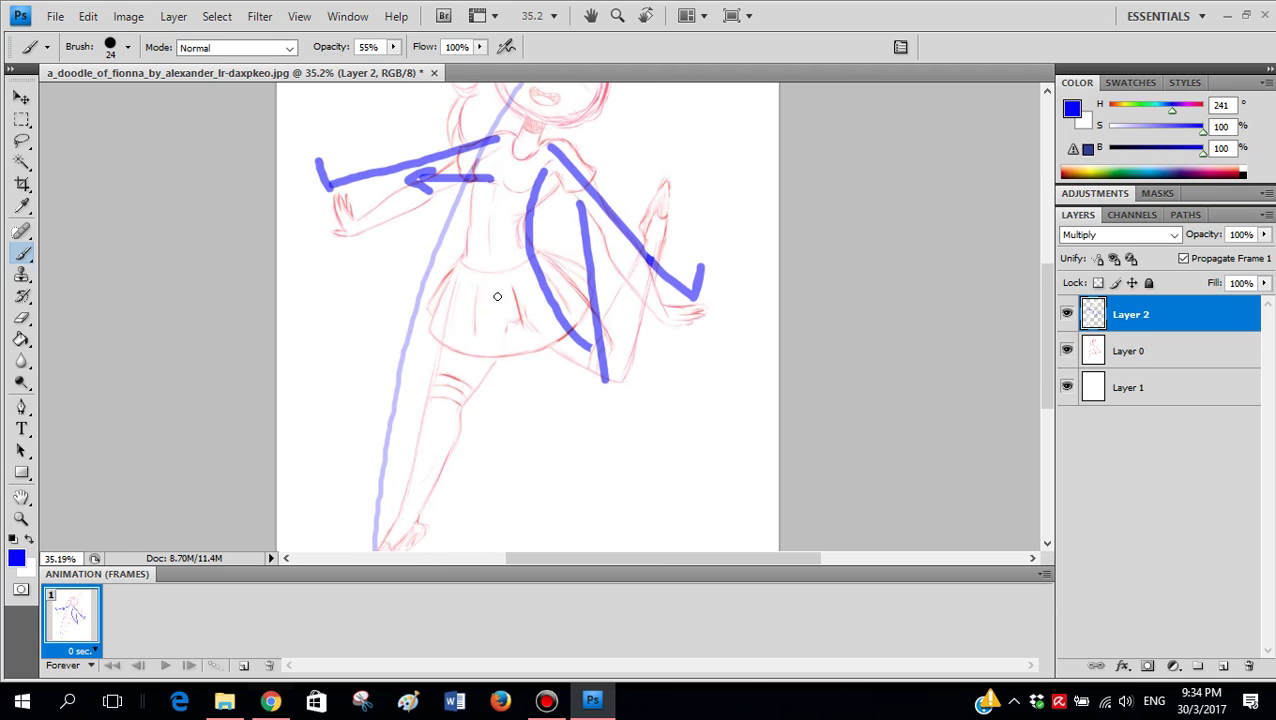
pyautogui.moveTo(499, 293)
pyautogui.mouseDown()
pyautogui.moveTo(479, 396)
pyautogui.moveTo(441, 403)
pyautogui.moveTo(534, 438)
pyautogui.moveTo(523, 289)
pyautogui.moveTo(490, 290)
pyautogui.moveTo(507, 299)
pyautogui.moveTo(421, 393)
pyautogui.mouseUp()
pyautogui.hotkey('ctrl', 'z')
pyautogui.moveTo(427, 445); pyautogui.dragTo(440, 401)
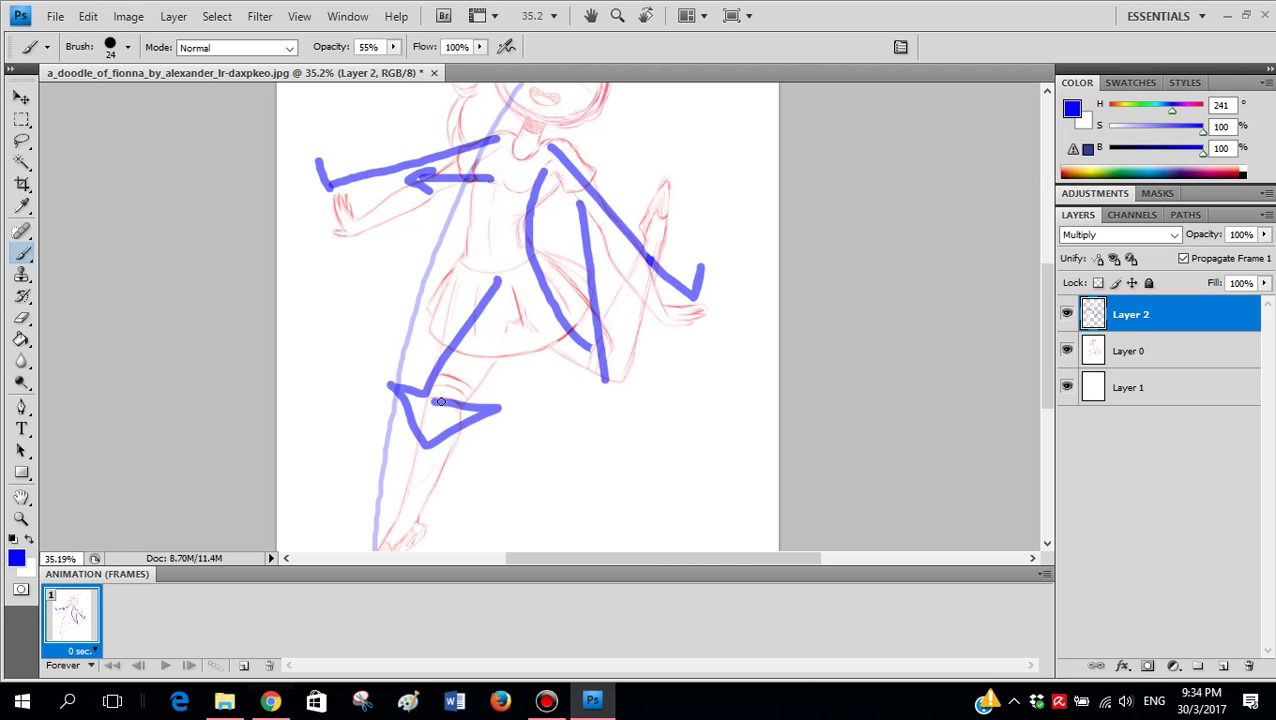
pyautogui.scroll(3, 520, 305)
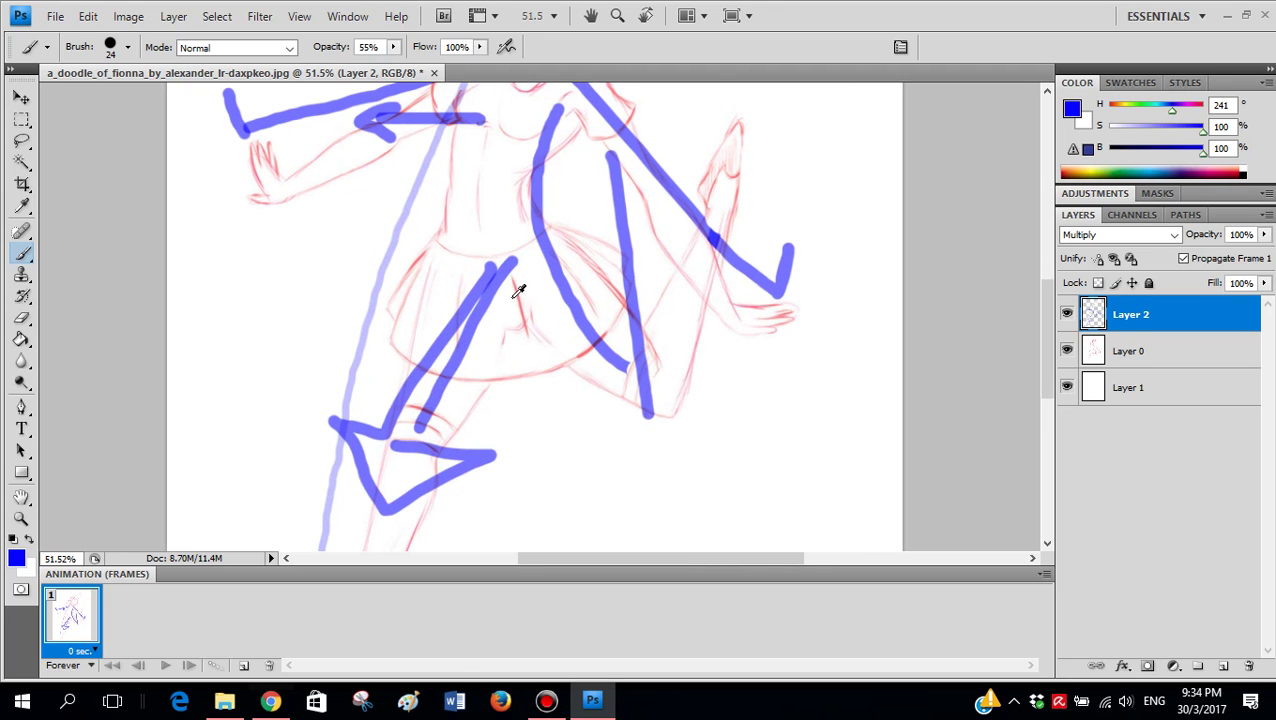
pyautogui.hotkey('ctrl', 'alt', 'z')
pyautogui.hotkey('ctrl', 'alt', 'z')
# - Try diagonal blue strokes from the hips towards the front leg, then undo them together with the chest arrow
pyautogui.moveTo(382, 387); pyautogui.dragTo(365, 412)
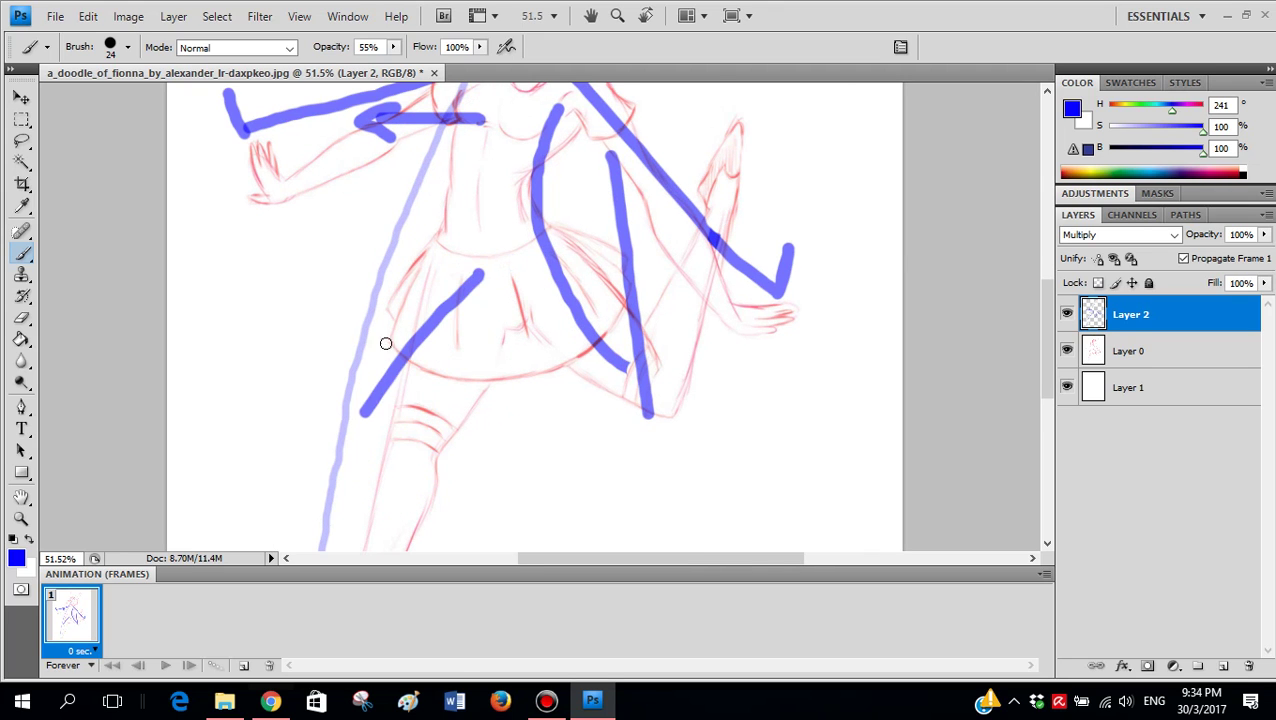
pyautogui.moveTo(385, 343); pyautogui.dragTo(401, 415)
pyautogui.scroll(-5, 498, 283)
pyautogui.hotkey('ctrl', 'alt', 'z')
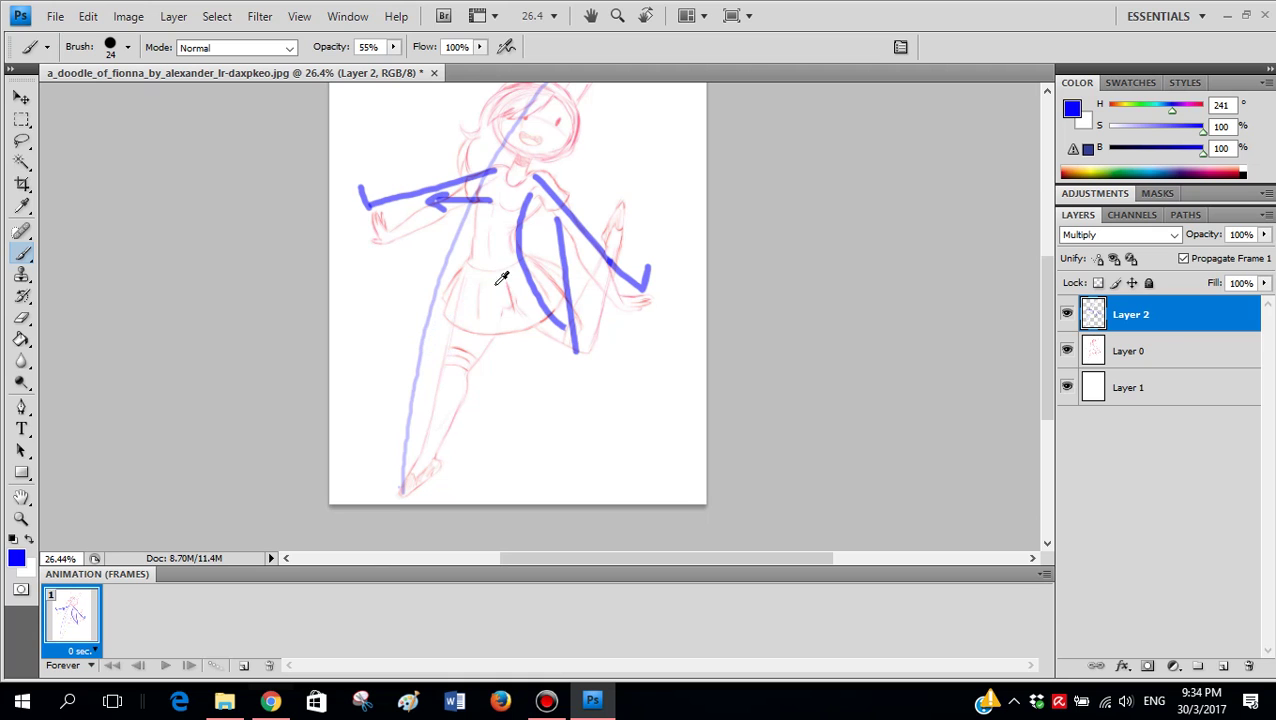
pyautogui.hotkey('ctrl', 'alt', 'z')
# - Draw a thick blue spine curve from the mouth through the neck and torso to the hips, undoing stray attempts
pyautogui.scroll(3, 518, 320)
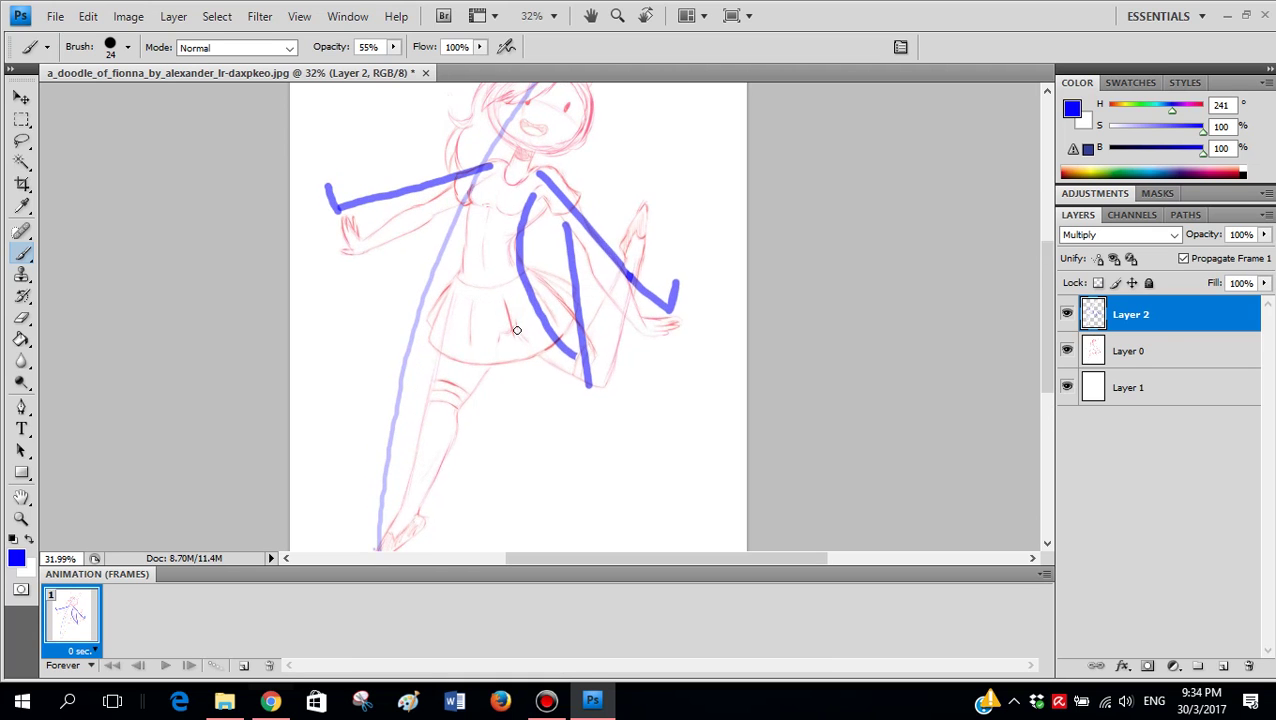
pyautogui.scroll(3, 480, 262)
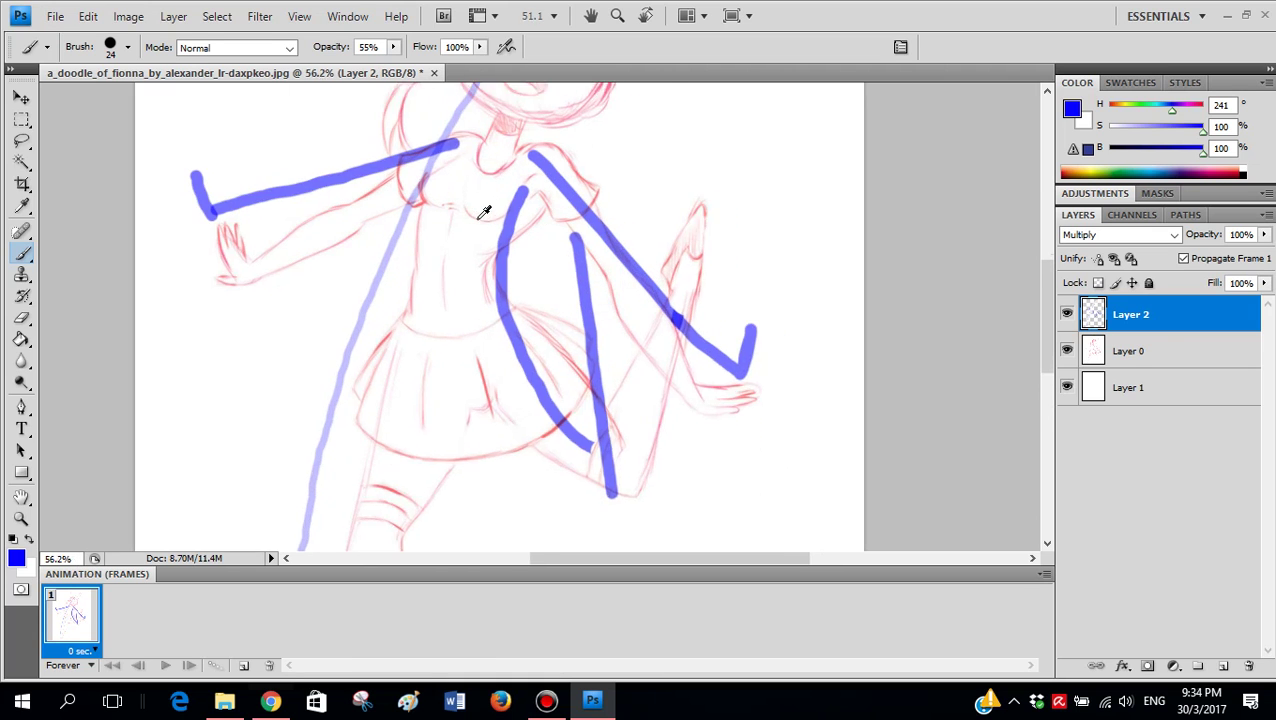
pyautogui.scroll(1, 546, 220)
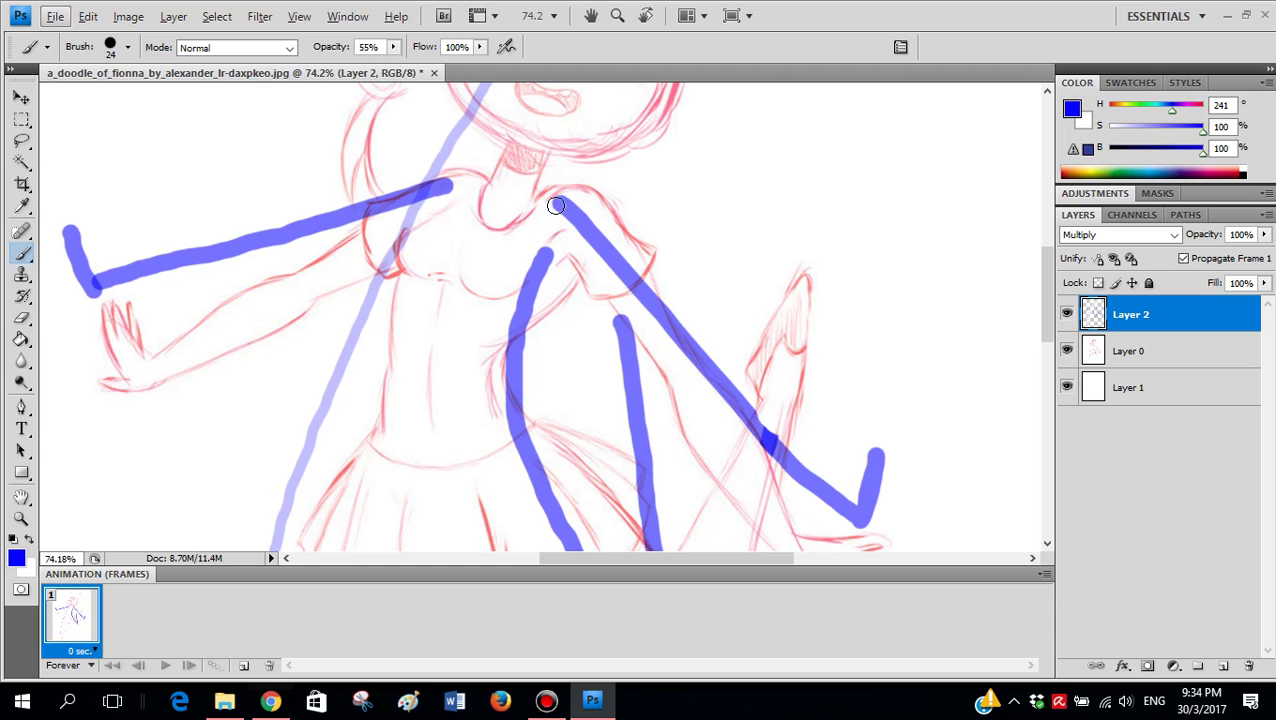
pyautogui.moveTo(556, 206)
pyautogui.mouseDown()
pyautogui.moveTo(427, 199)
pyautogui.moveTo(450, 388)
pyautogui.mouseUp()
pyautogui.hotkey('ctrl', 'alt', 'z')
pyautogui.scroll(-3, 535, 185)
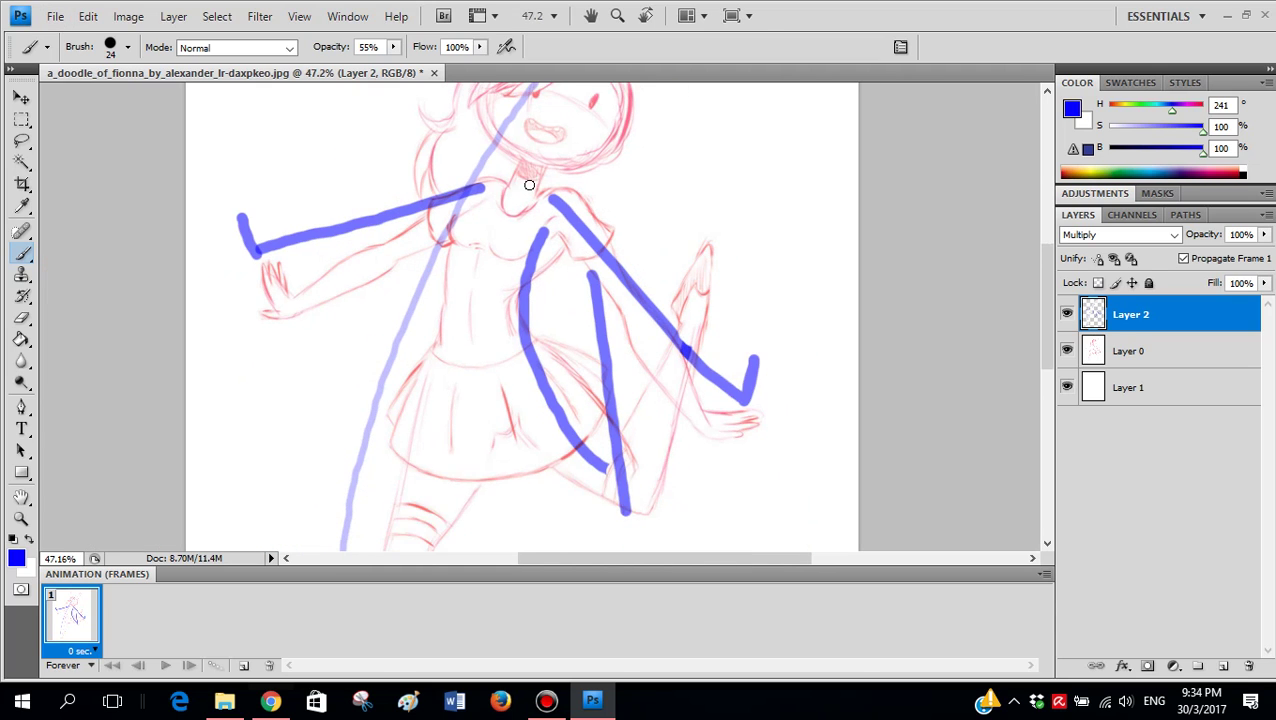
pyautogui.scroll(2, 531, 185)
pyautogui.moveTo(533, 186)
pyautogui.mouseDown()
pyautogui.moveTo(481, 396)
pyautogui.moveTo(493, 446)
pyautogui.mouseUp()
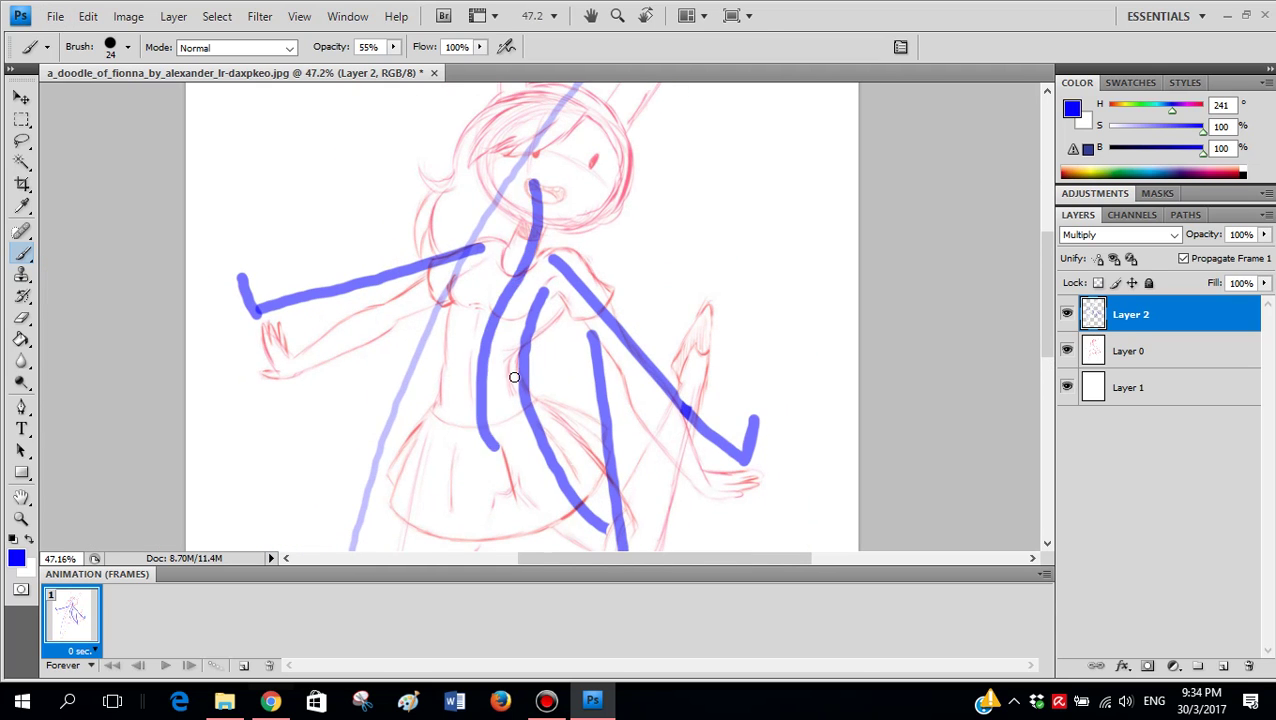
pyautogui.scroll(2, 524, 293)
pyautogui.moveTo(584, 236)
pyautogui.mouseDown()
pyautogui.moveTo(533, 208)
pyautogui.moveTo(419, 265)
pyautogui.moveTo(450, 408)
pyautogui.moveTo(560, 355)
pyautogui.mouseUp()
pyautogui.hotkey('ctrl', 'z')
pyautogui.scroll(-3, 755, 205)
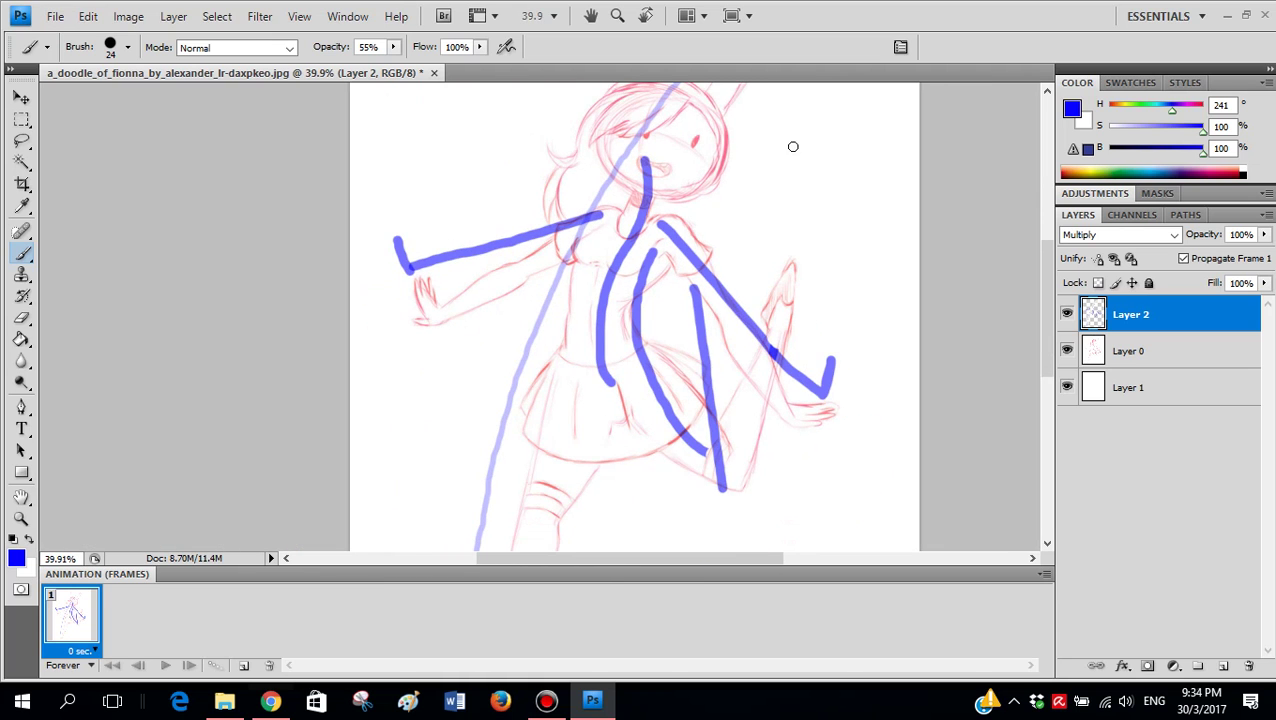
# - Draw a blue ribcage circle between the shoulders with a small arc inside its lower edge, redoing the first outline
pyautogui.scroll(1, 543, 262)
pyautogui.scroll(3, 543, 262)
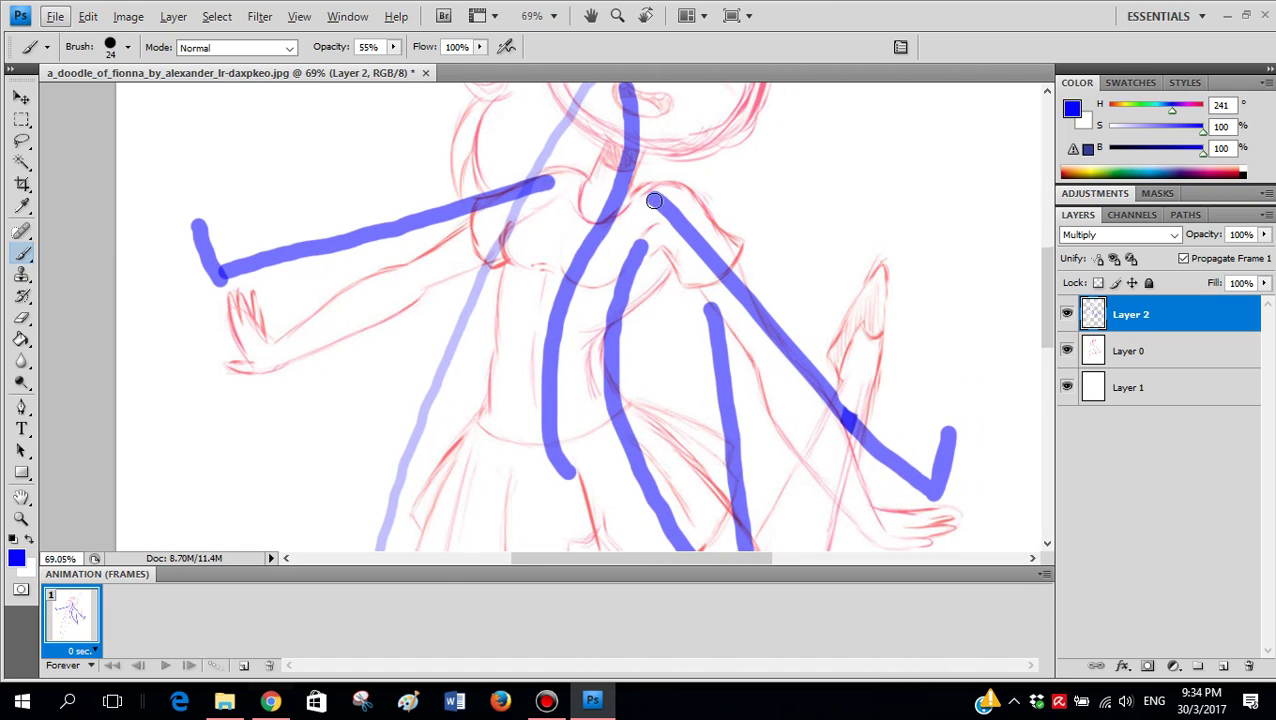
pyautogui.moveTo(654, 201)
pyautogui.mouseDown()
pyautogui.moveTo(566, 183)
pyautogui.moveTo(529, 210)
pyautogui.moveTo(501, 303)
pyautogui.moveTo(529, 342)
pyautogui.moveTo(589, 347)
pyautogui.mouseUp()
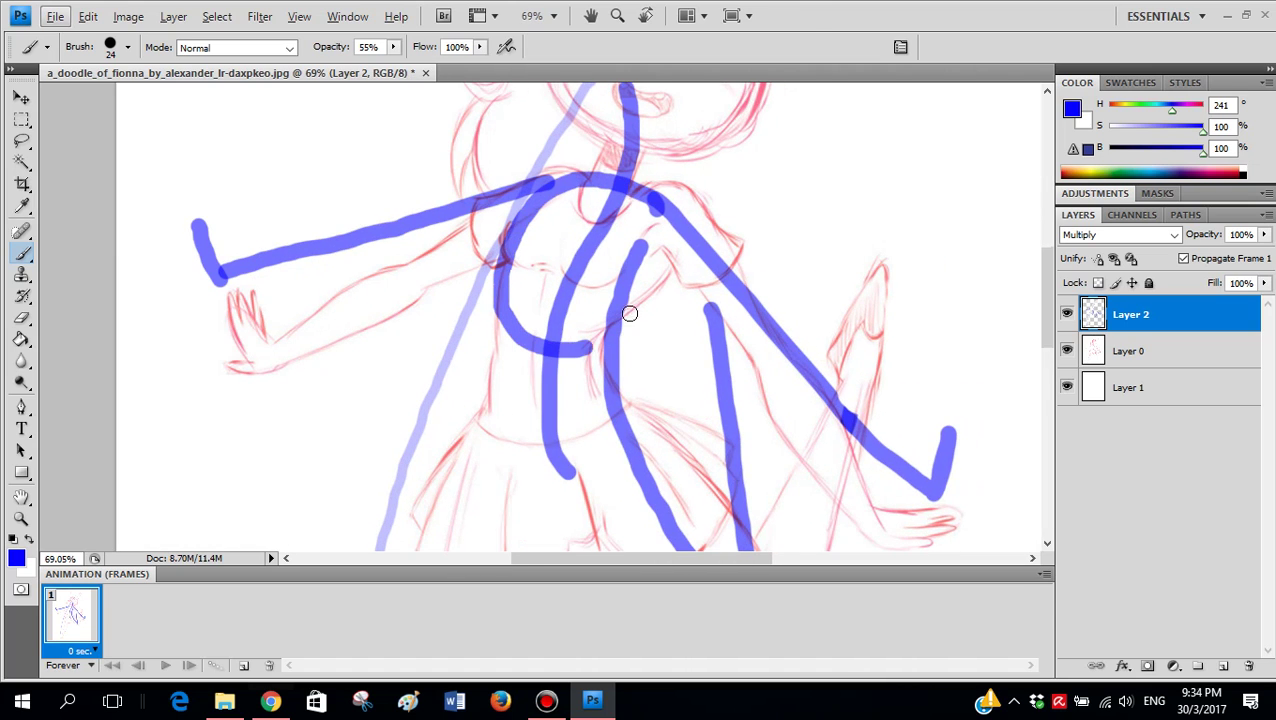
pyautogui.hotkey('ctrl', 'z')
pyautogui.moveTo(653, 201)
pyautogui.mouseDown()
pyautogui.moveTo(600, 176)
pyautogui.moveTo(563, 180)
pyautogui.moveTo(530, 205)
pyautogui.moveTo(507, 255)
pyautogui.moveTo(509, 302)
pyautogui.moveTo(552, 347)
pyautogui.moveTo(597, 344)
pyautogui.moveTo(648, 293)
pyautogui.moveTo(658, 227)
pyautogui.moveTo(637, 190)
pyautogui.mouseUp()
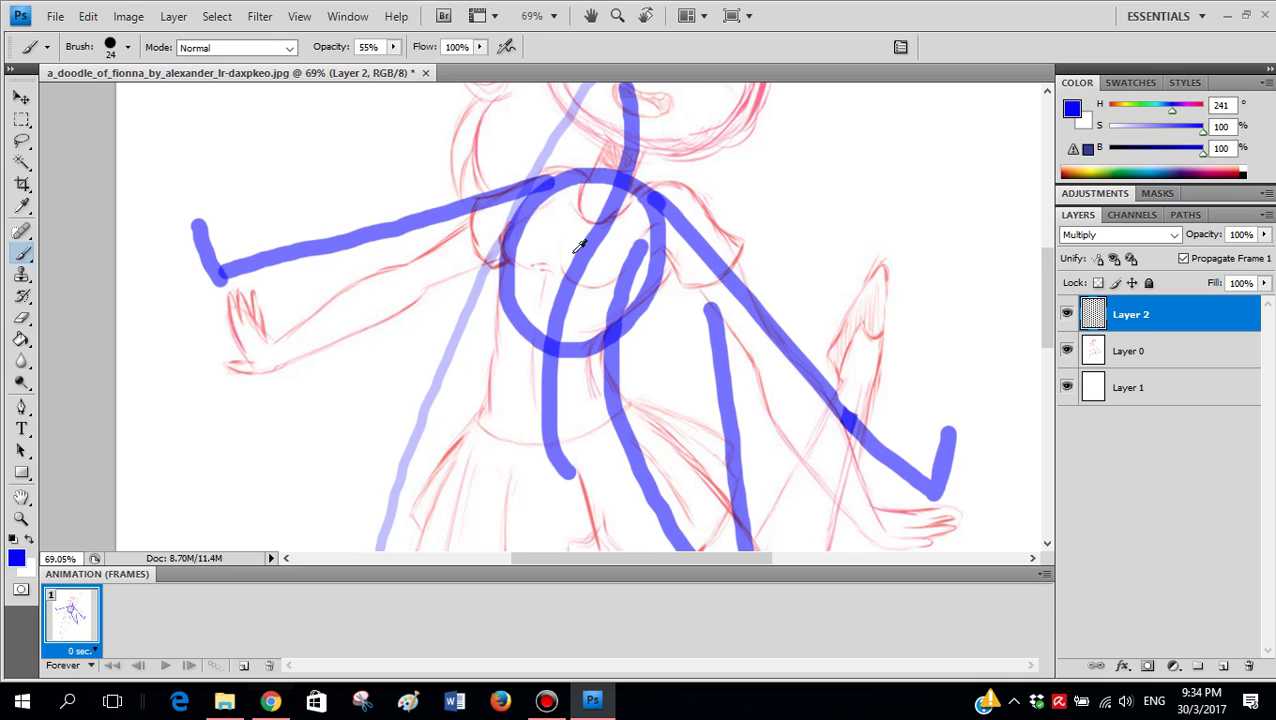
pyautogui.scroll(1, 578, 246)
pyautogui.moveTo(485, 312)
pyautogui.mouseDown()
pyautogui.moveTo(513, 291)
pyautogui.moveTo(573, 313)
pyautogui.moveTo(594, 342)
pyautogui.mouseUp()
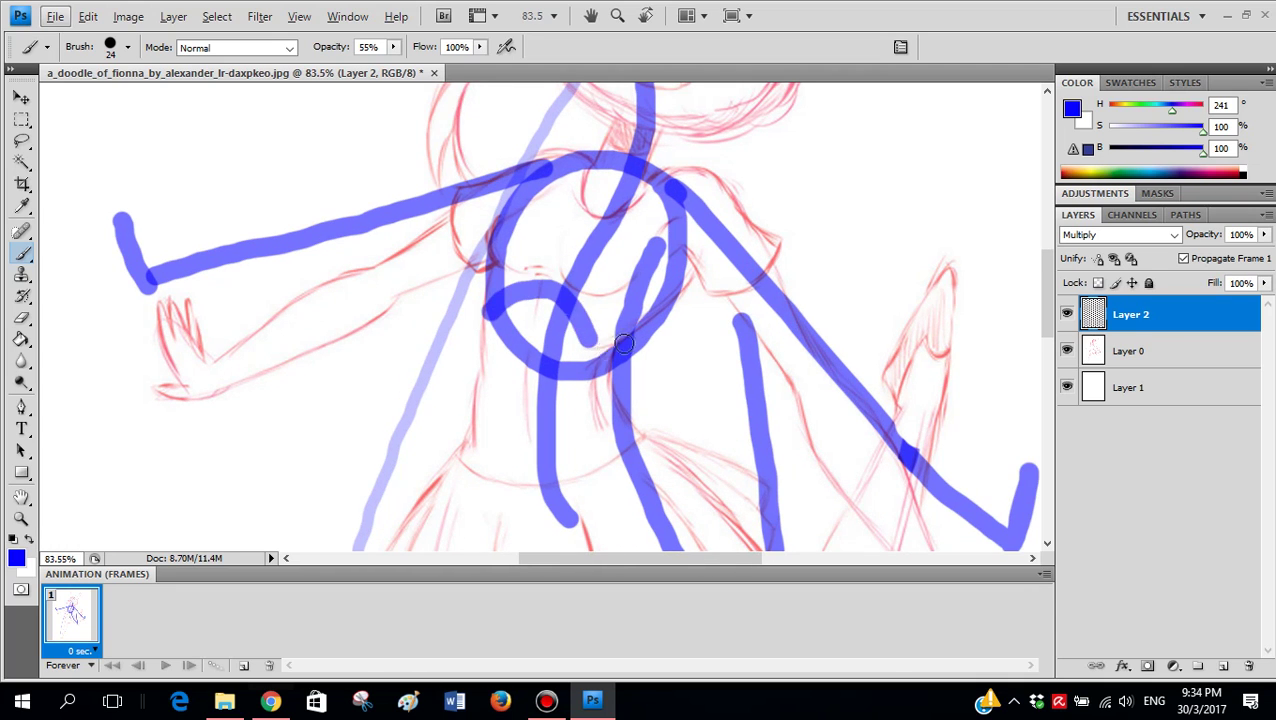
# - Undo the ribcage circle, its inner arc and the spine curve, keeping the arm and leg lines
pyautogui.scroll(-4, 595, 289)
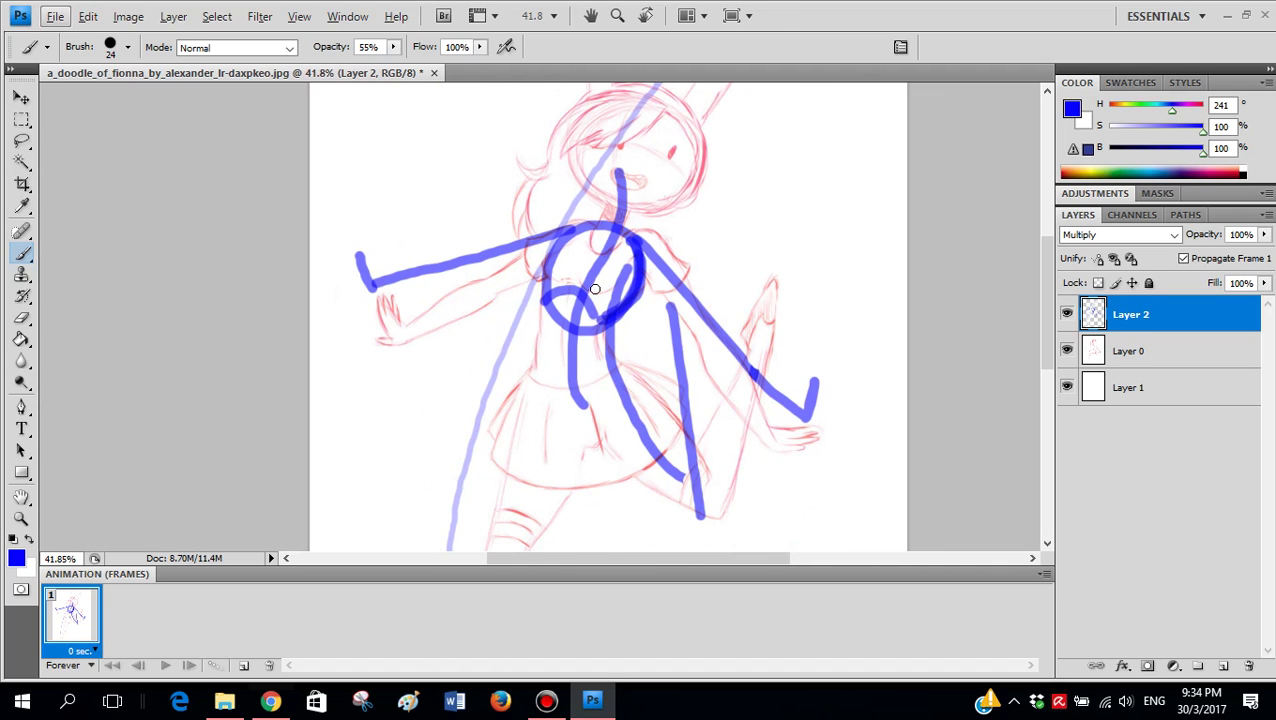
pyautogui.hotkey('ctrl', 'alt', 'z')
pyautogui.hotkey('ctrl', 'alt', 'z')
pyautogui.hotkey('ctrl', 'alt', 'z')
pyautogui.hotkey('ctrl', 'alt', 'z')
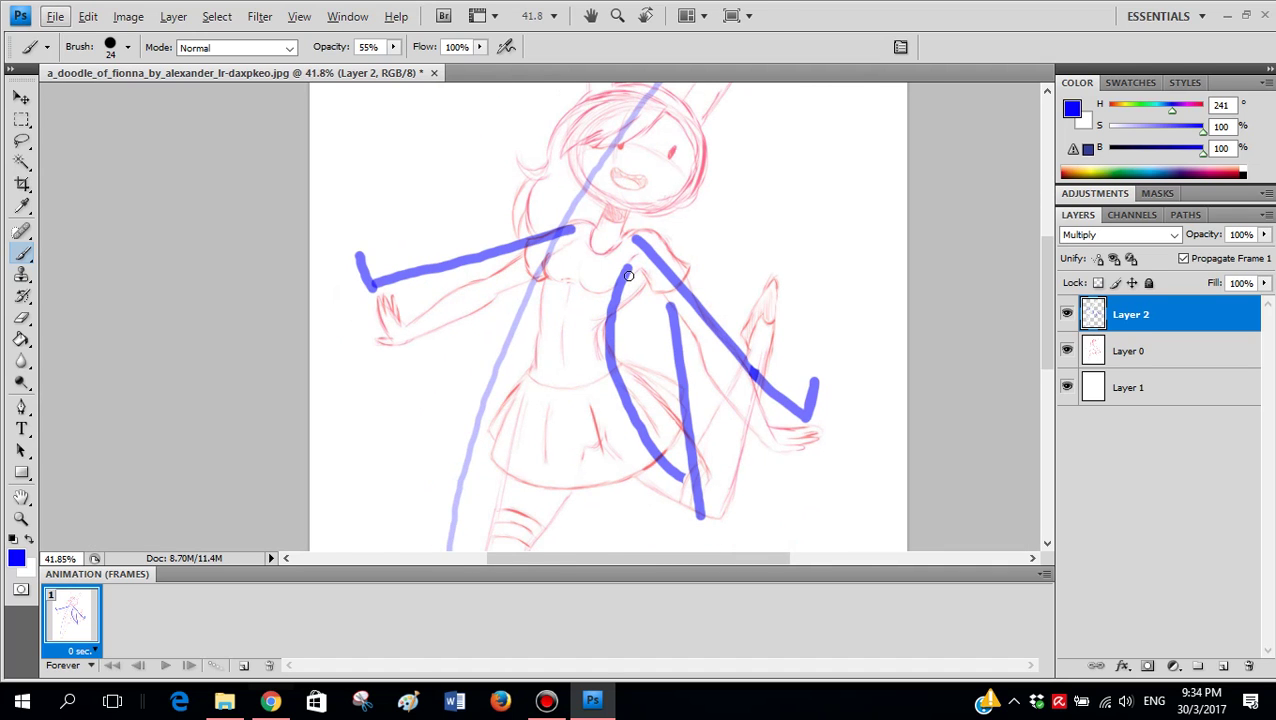
# - Try blue strokes down the torso side from the shoulder into a V across the hips, then undo them
pyautogui.scroll(-1, 622, 266)
pyautogui.scroll(2, 560, 240)
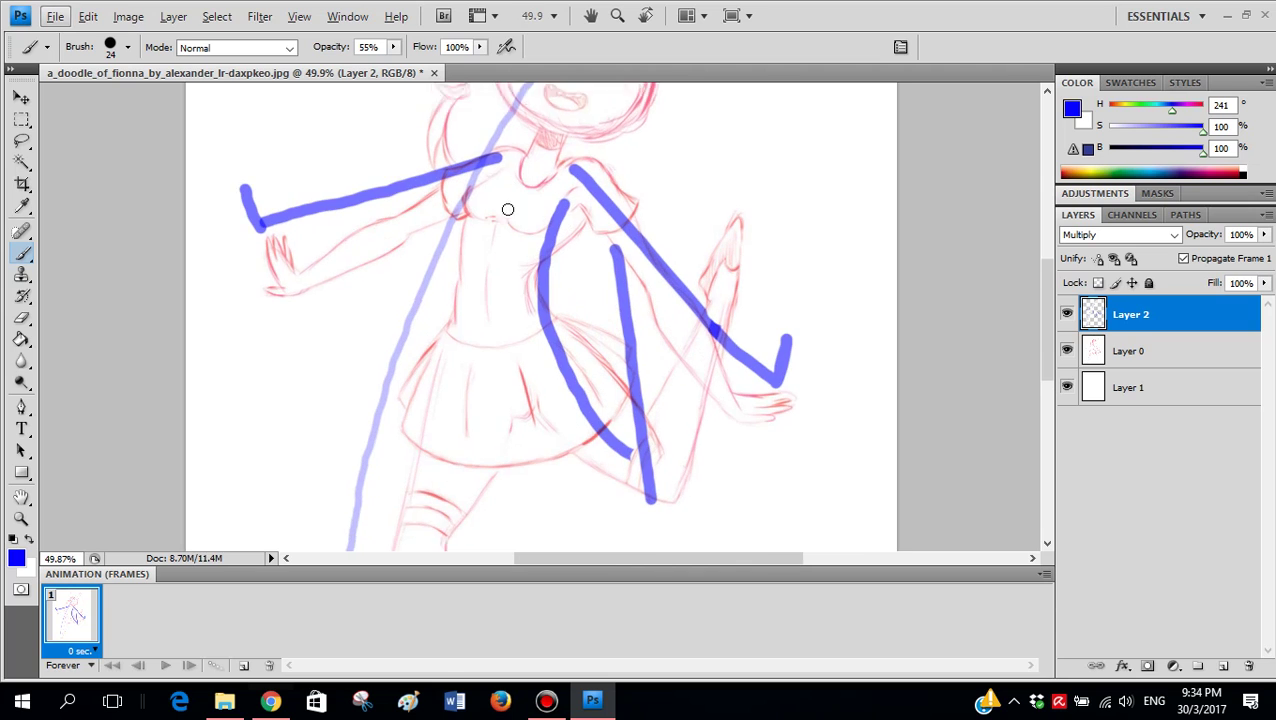
pyautogui.scroll(-2, 507, 209)
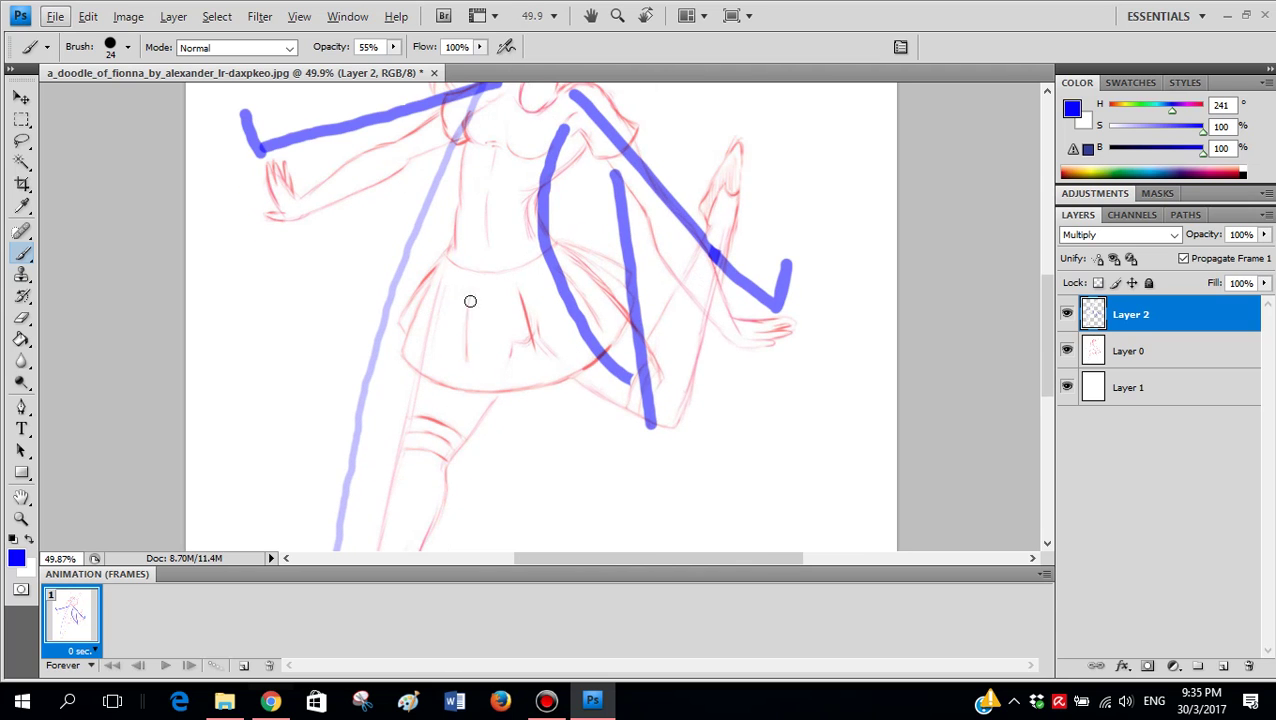
pyautogui.scroll(3, 547, 242)
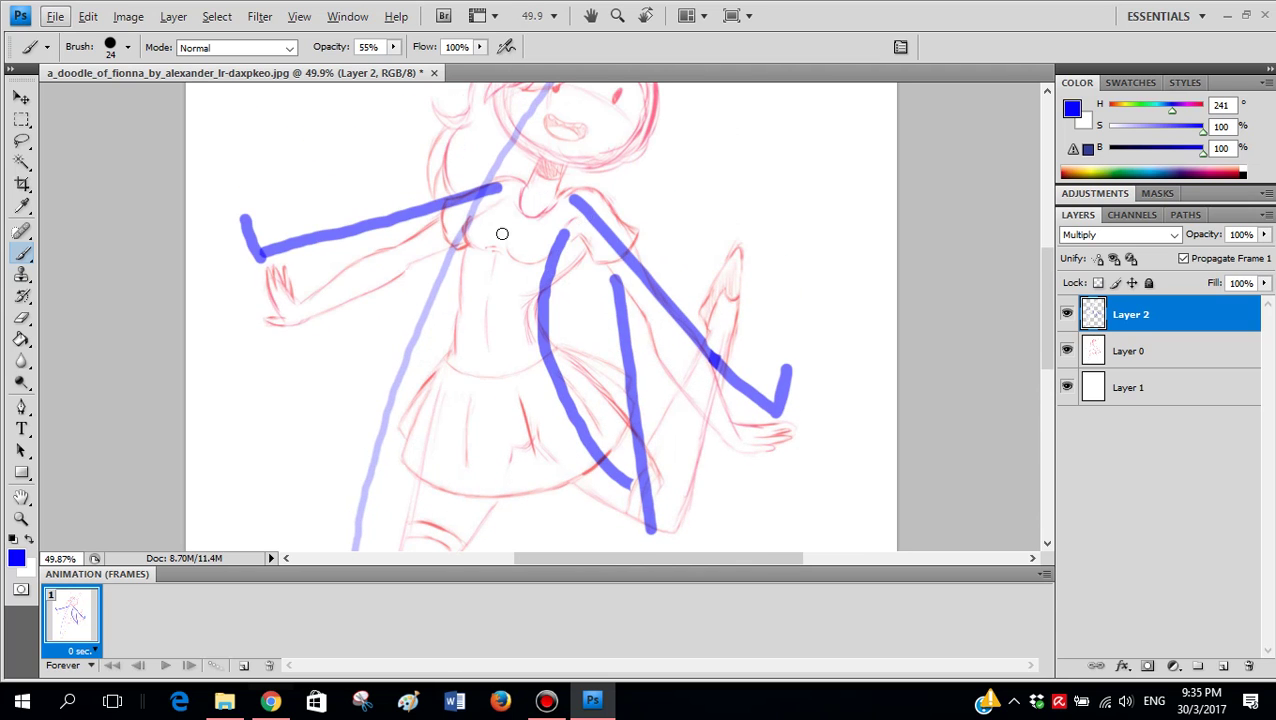
pyautogui.scroll(-1, 483, 200)
pyautogui.moveTo(488, 193)
pyautogui.mouseDown()
pyautogui.moveTo(431, 345)
pyautogui.moveTo(468, 389)
pyautogui.moveTo(551, 333)
pyautogui.moveTo(492, 357)
pyautogui.moveTo(468, 336)
pyautogui.moveTo(519, 400)
pyautogui.moveTo(622, 441)
pyautogui.mouseUp()
pyautogui.scroll(-2, 510, 350)
pyautogui.hotkey('ctrl', 'z')
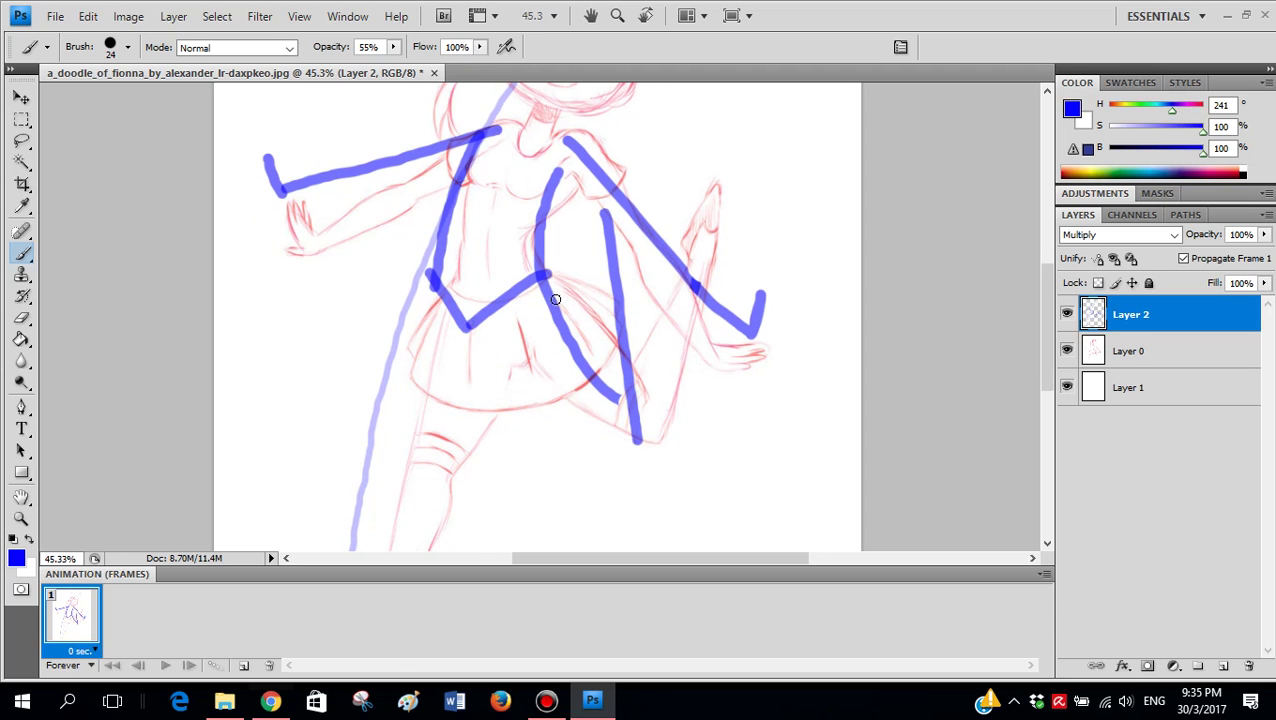
pyautogui.moveTo(549, 284); pyautogui.dragTo(505, 290)
pyautogui.hotkey('ctrl', 'alt', 'z')
pyautogui.hotkey('ctrl', 'alt', 'z')
pyautogui.hotkey('ctrl', 'alt', 'z')
pyautogui.hotkey('ctrl', 'alt', 'z')
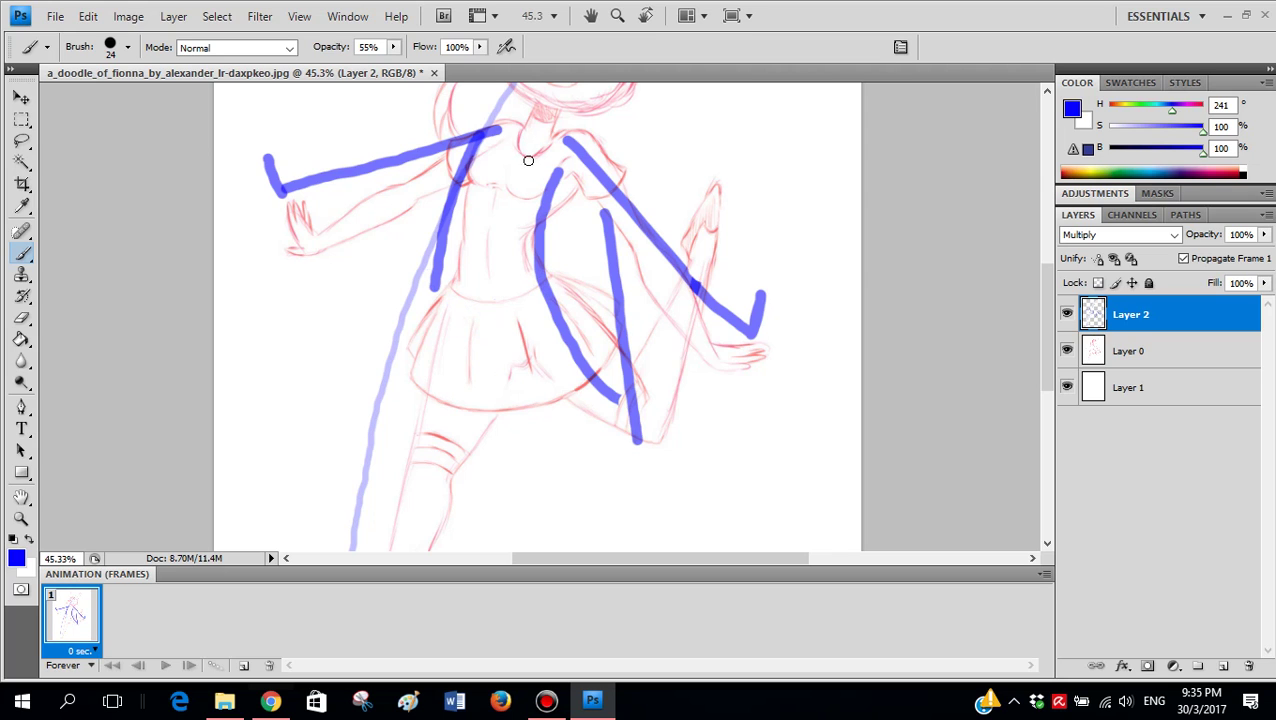
# - Draw a blue ribcage circle between the shoulders with a curved stroke inside it running down from the neck
pyautogui.scroll(2, 538, 200)
pyautogui.scroll(2, 540, 206)
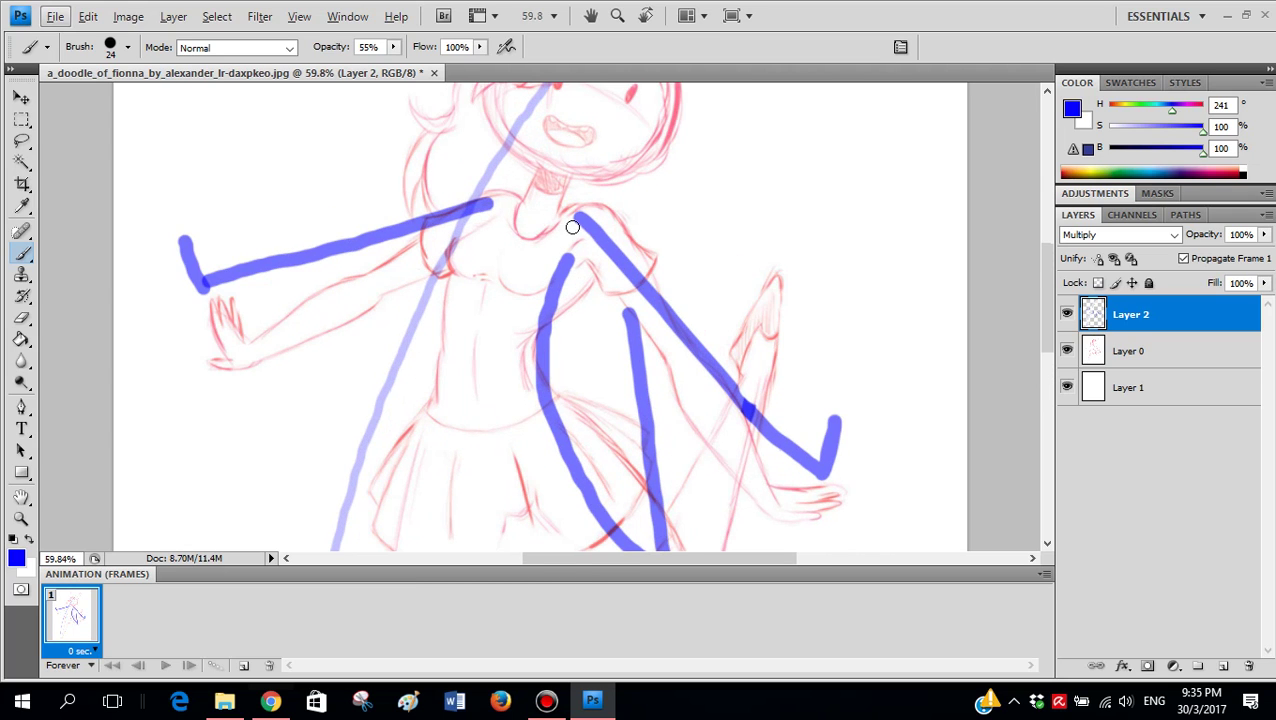
pyautogui.scroll(-4, 564, 251)
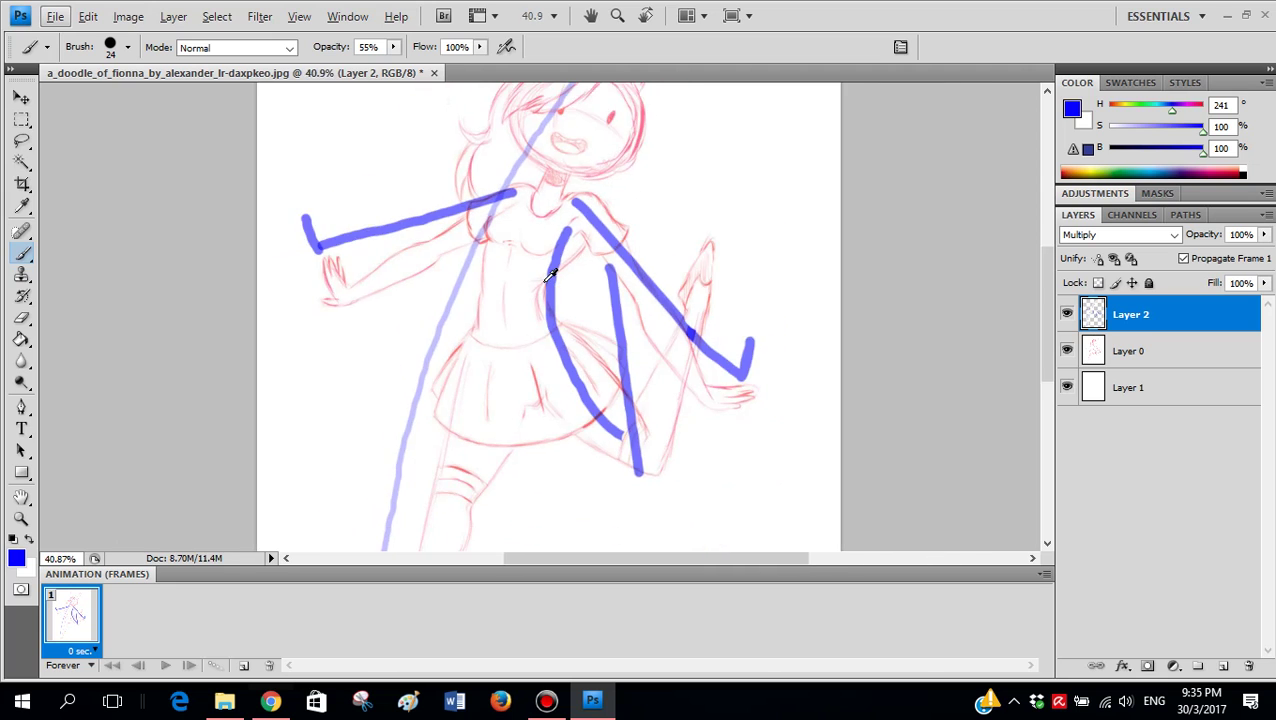
pyautogui.scroll(2, 575, 292)
pyautogui.scroll(5, 575, 292)
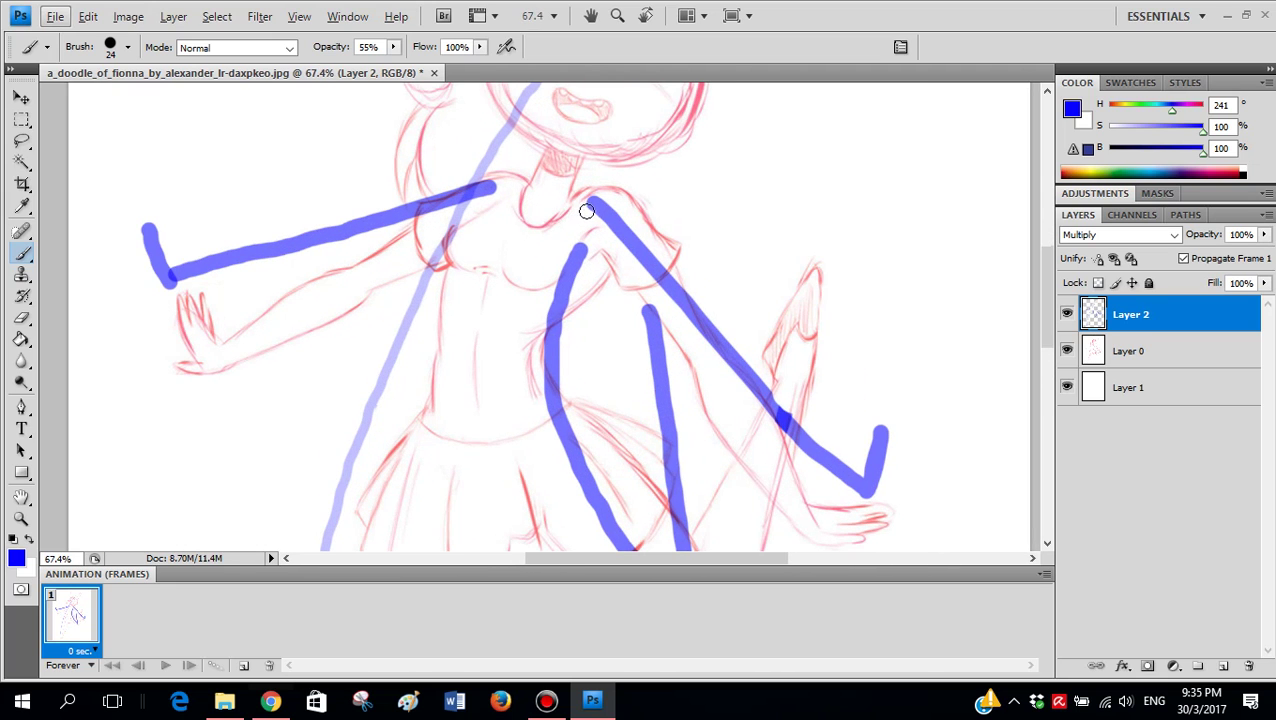
pyautogui.moveTo(586, 211)
pyautogui.mouseDown()
pyautogui.moveTo(545, 180)
pyautogui.moveTo(455, 204)
pyautogui.moveTo(422, 248)
pyautogui.moveTo(418, 319)
pyautogui.moveTo(459, 365)
pyautogui.moveTo(525, 361)
pyautogui.moveTo(587, 253)
pyautogui.moveTo(553, 179)
pyautogui.moveTo(515, 183)
pyautogui.moveTo(462, 276)
pyautogui.moveTo(447, 347)
pyautogui.mouseUp()
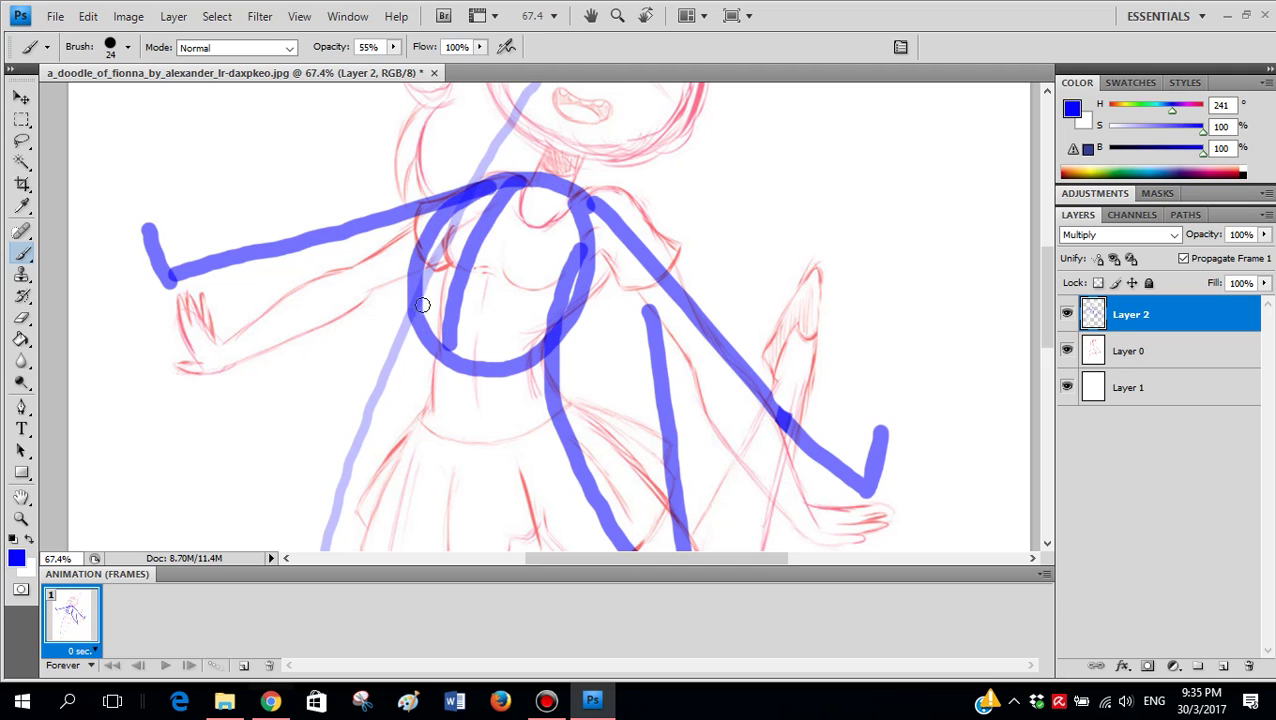
# - Try an arc inside the lower ribcage and a tube-shaped waist reaching the skirt, then undo these strokes
pyautogui.moveTo(422, 305)
pyautogui.mouseDown()
pyautogui.moveTo(463, 289)
pyautogui.moveTo(537, 359)
pyautogui.moveTo(481, 284)
pyautogui.moveTo(429, 294)
pyautogui.mouseUp()
pyautogui.hotkey('ctrl', 'z')
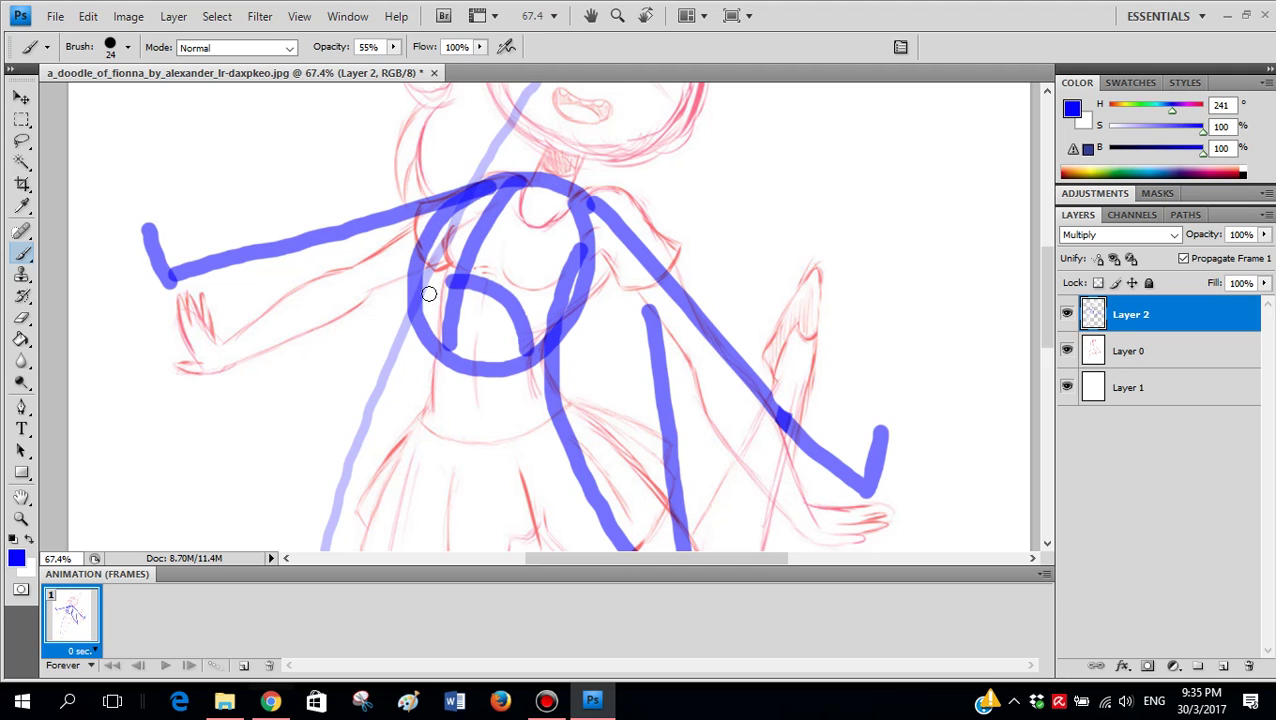
pyautogui.scroll(-3, 428, 293)
pyautogui.scroll(-2, 401, 216)
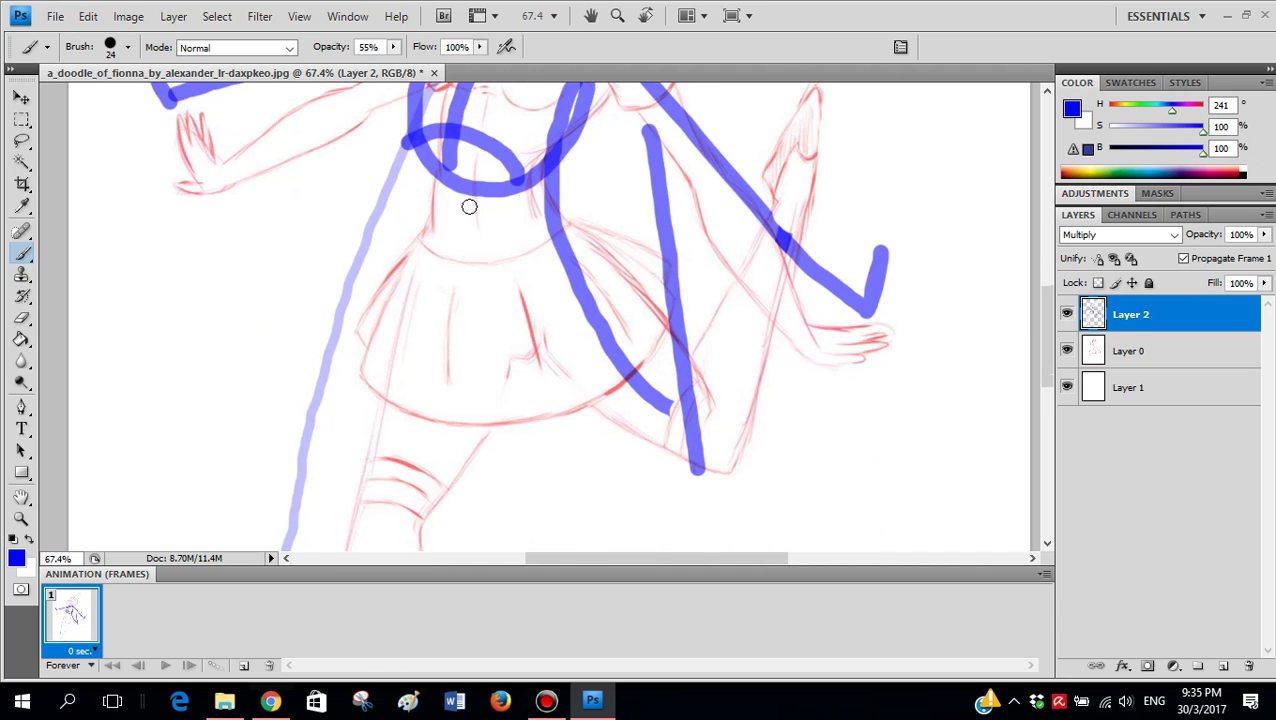
pyautogui.scroll(2, 469, 207)
pyautogui.hotkey('ctrl', 'z')
pyautogui.moveTo(509, 272)
pyautogui.mouseDown()
pyautogui.moveTo(475, 216)
pyautogui.moveTo(440, 219)
pyautogui.moveTo(414, 364)
pyautogui.mouseUp()
pyautogui.moveTo(506, 250); pyautogui.dragTo(498, 345)
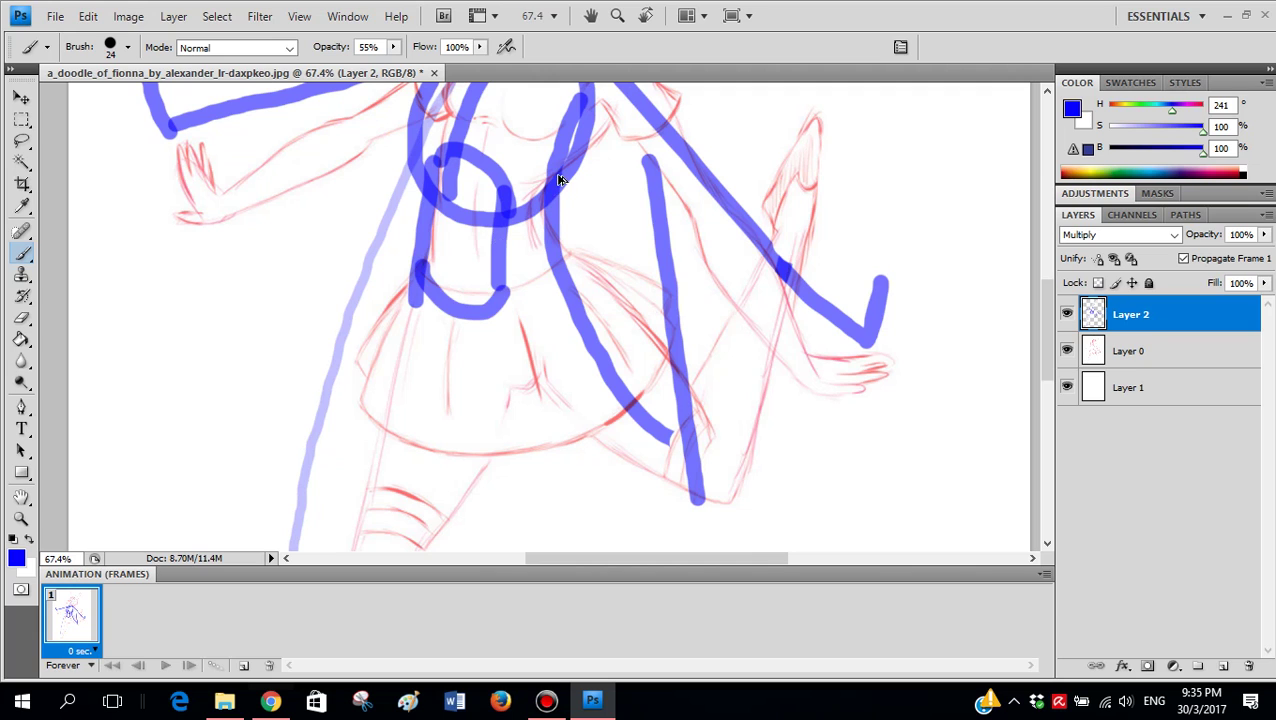
pyautogui.hotkey('ctrl', 'alt', 'z')
pyautogui.hotkey('ctrl', 'alt', 'z')
pyautogui.hotkey('ctrl', 'alt', 'z')
pyautogui.hotkey('ctrl', 'alt', 'z')
pyautogui.scroll(-1, 536, 198)
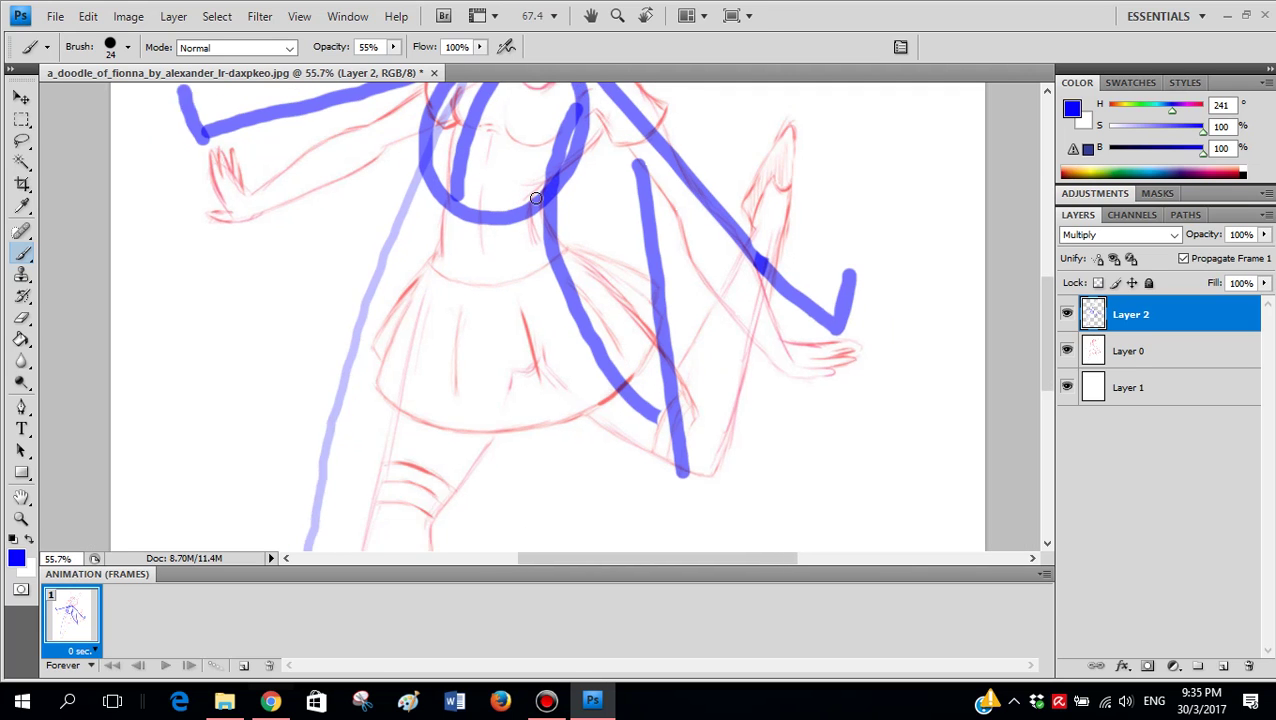
# - Draw blue side curves from both edges of the ribcage circle, converging into a V in the middle of the skirt
pyautogui.moveTo(582, 135)
pyautogui.mouseDown()
pyautogui.moveTo(567, 206)
pyautogui.moveTo(507, 276)
pyautogui.moveTo(463, 410)
pyautogui.mouseUp()
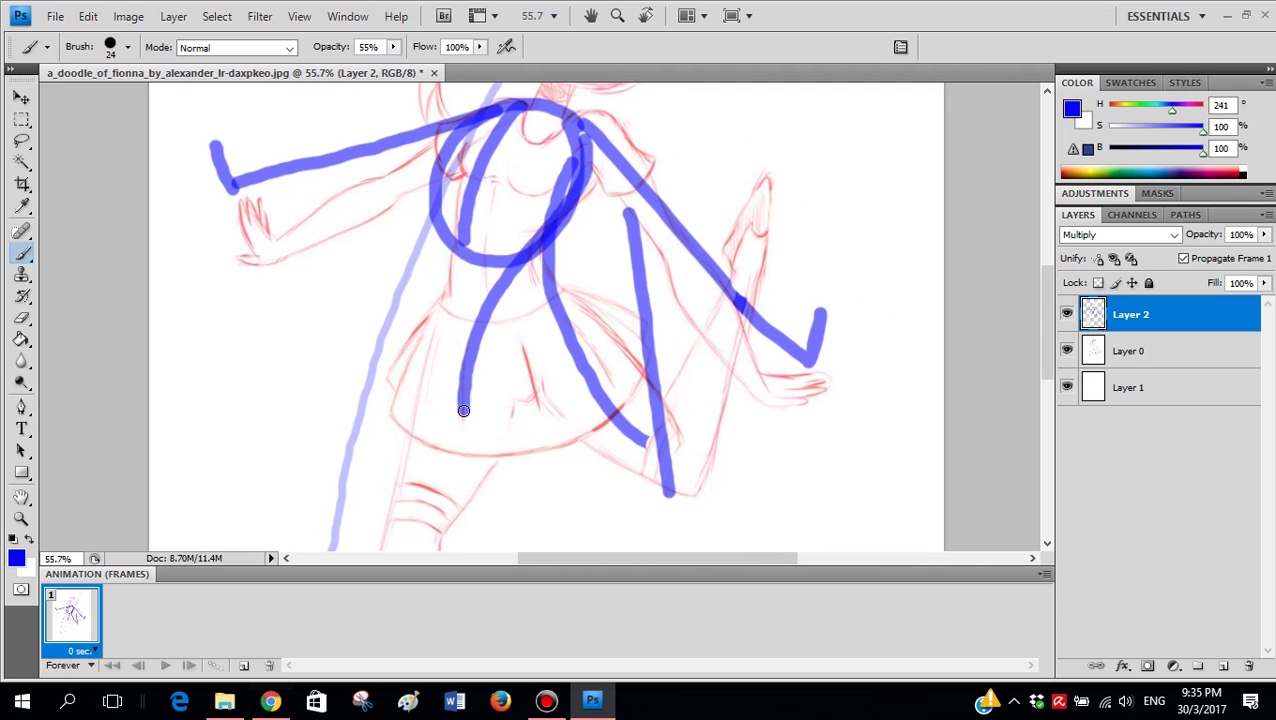
pyautogui.moveTo(434, 356)
pyautogui.mouseDown()
pyautogui.moveTo(444, 173)
pyautogui.moveTo(424, 253)
pyautogui.moveTo(468, 400)
pyautogui.mouseUp()
pyautogui.hotkey('ctrl', 'alt', 'z')
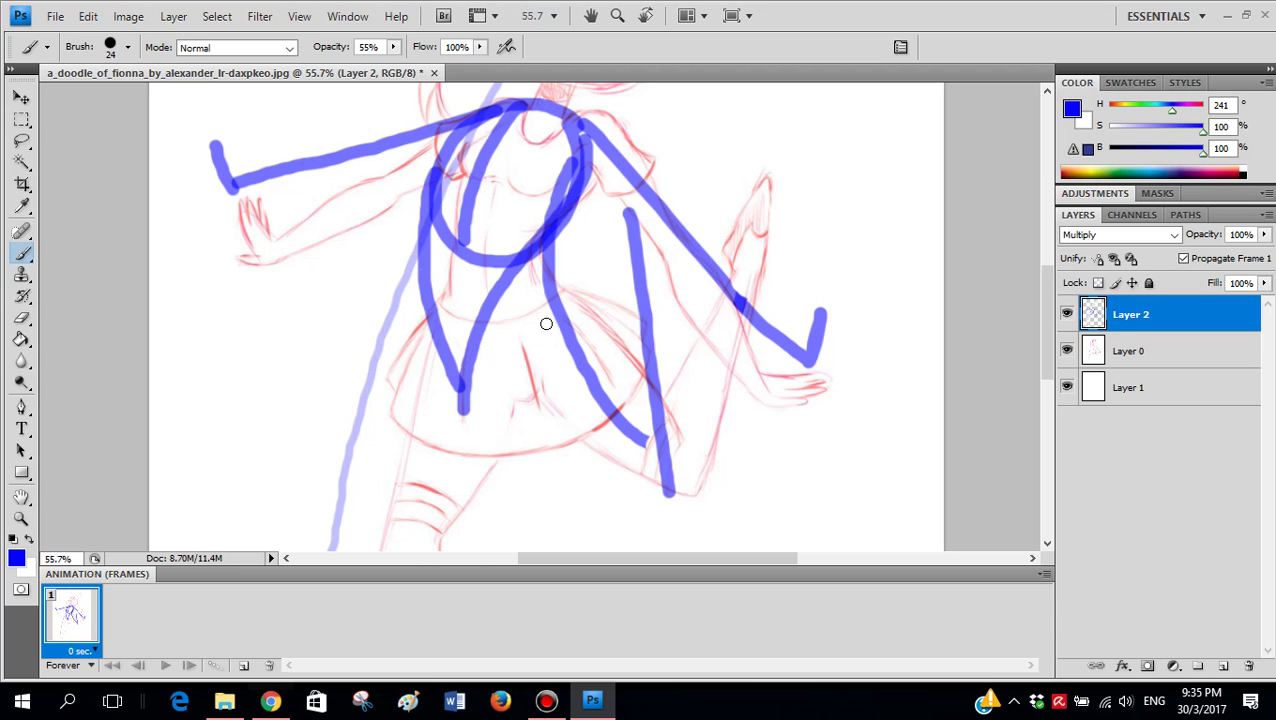
pyautogui.moveTo(510, 298)
pyautogui.mouseDown()
pyautogui.moveTo(393, 323)
pyautogui.moveTo(408, 421)
pyautogui.moveTo(571, 382)
pyautogui.moveTo(470, 313)
pyautogui.mouseUp()
pyautogui.hotkey('ctrl', 'z')
pyautogui.moveTo(460, 368); pyautogui.dragTo(477, 445)
pyautogui.hotkey('ctrl', 'z')
pyautogui.moveTo(447, 368); pyautogui.dragTo(467, 432)
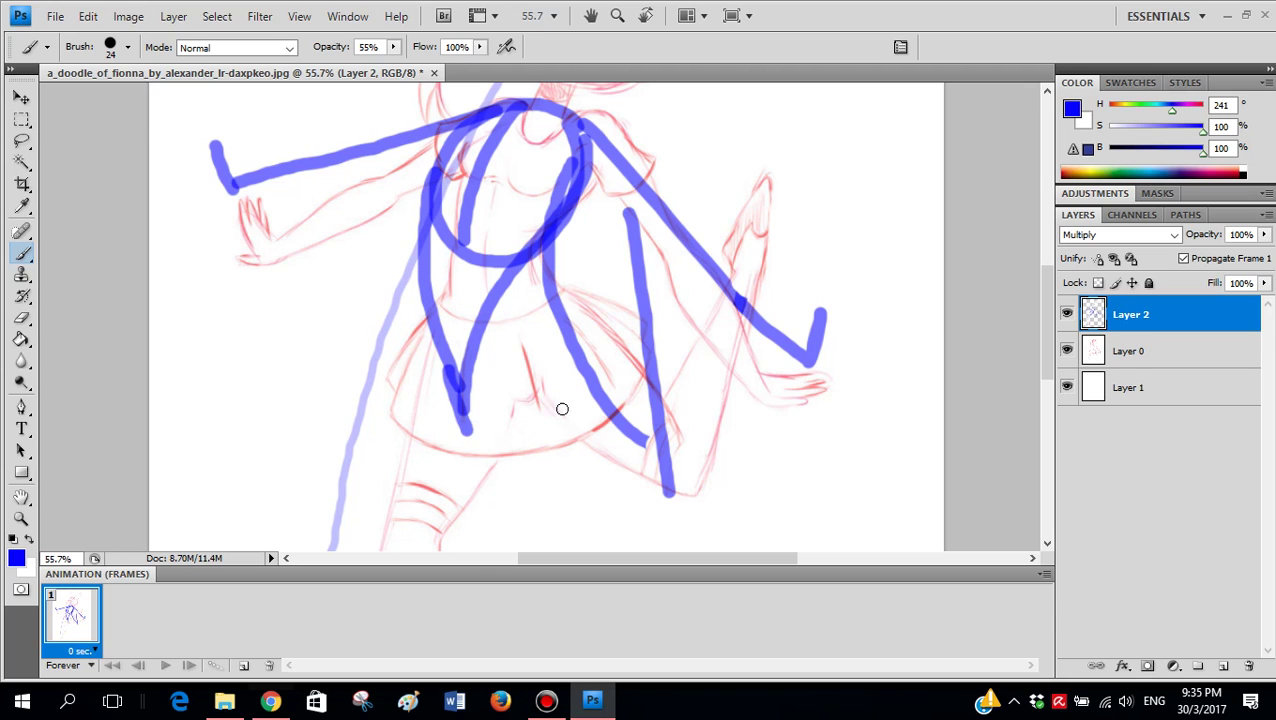
# - Draw a large blue hip circle over the skirt and a stroke along its outer edge towards the bent leg
pyautogui.moveTo(562, 409)
pyautogui.mouseDown()
pyautogui.moveTo(402, 373)
pyautogui.moveTo(570, 299)
pyautogui.moveTo(573, 333)
pyautogui.moveTo(483, 275)
pyautogui.moveTo(384, 367)
pyautogui.moveTo(453, 439)
pyautogui.moveTo(567, 407)
pyautogui.moveTo(549, 294)
pyautogui.moveTo(597, 395)
pyautogui.mouseUp()
pyautogui.hotkey('ctrl', 'z')
pyautogui.moveTo(372, 428); pyautogui.dragTo(371, 440)
pyautogui.hotkey('ctrl', 'z')
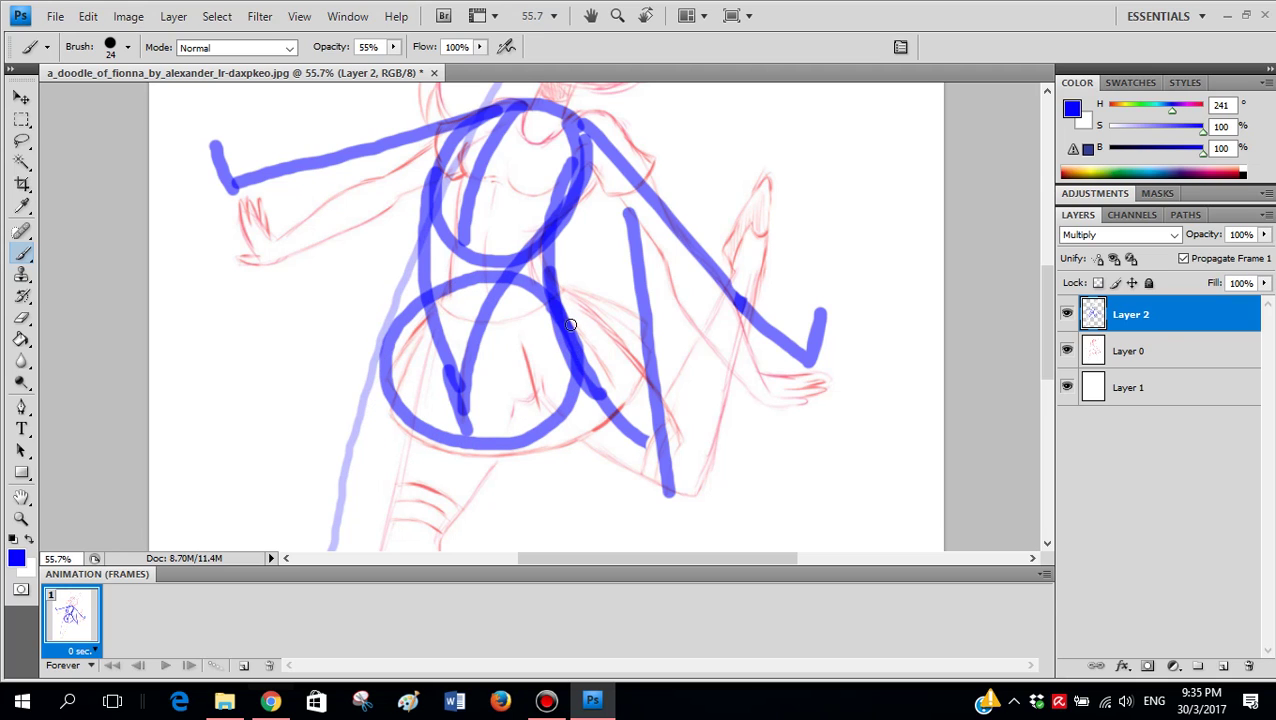
# - Draw two long curves from the base of the neck through the ribcage to opposite sides of the hip circle
pyautogui.moveTo(524, 104); pyautogui.dragTo(538, 230)
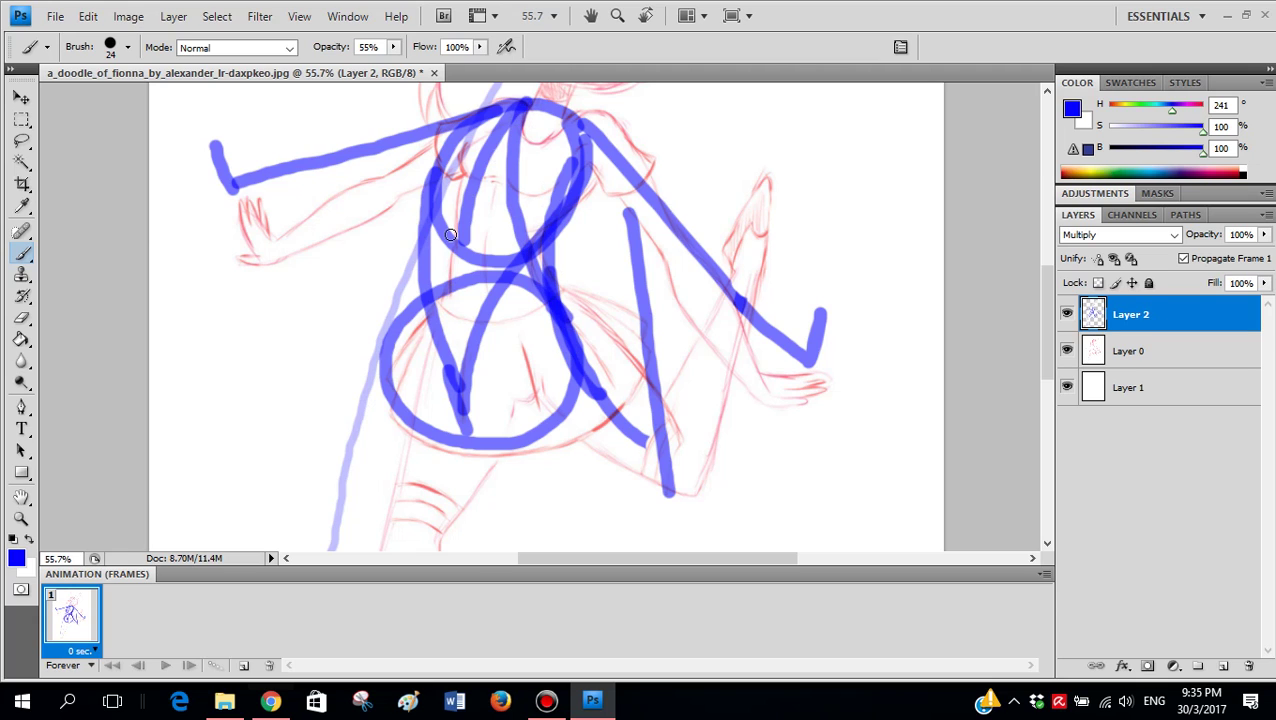
pyautogui.moveTo(506, 118); pyautogui.dragTo(401, 333)
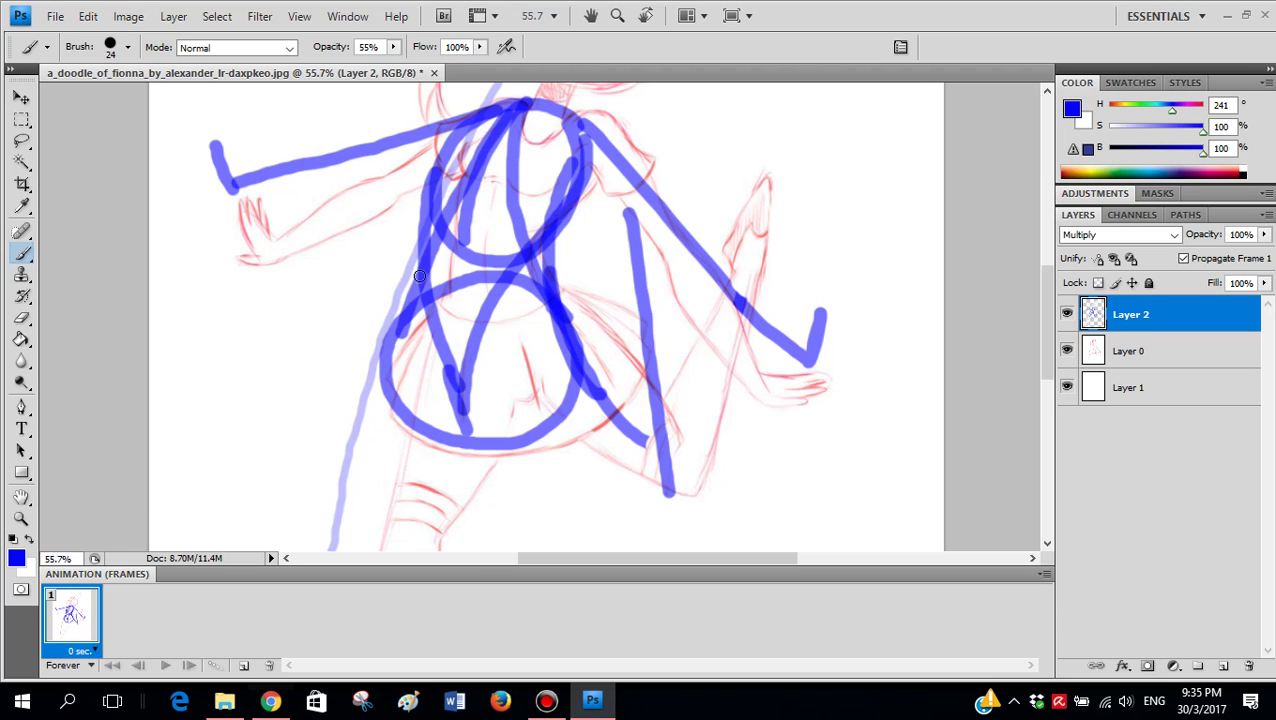
pyautogui.hotkey('ctrl', 'z')
pyautogui.moveTo(420, 268)
pyautogui.mouseDown()
pyautogui.moveTo(380, 355)
pyautogui.moveTo(422, 272)
pyautogui.moveTo(396, 379)
pyautogui.moveTo(498, 436)
pyautogui.mouseUp()
pyautogui.hotkey('ctrl', 'z')
# - Fade all the blue construction lines by painting over them with a white 370 px brush at 55% opacity
pyautogui.scroll(1, 570, 268)
pyautogui.scroll(1, 572, 268)
pyautogui.scroll(-10, 572, 266)
pyautogui.press('x')
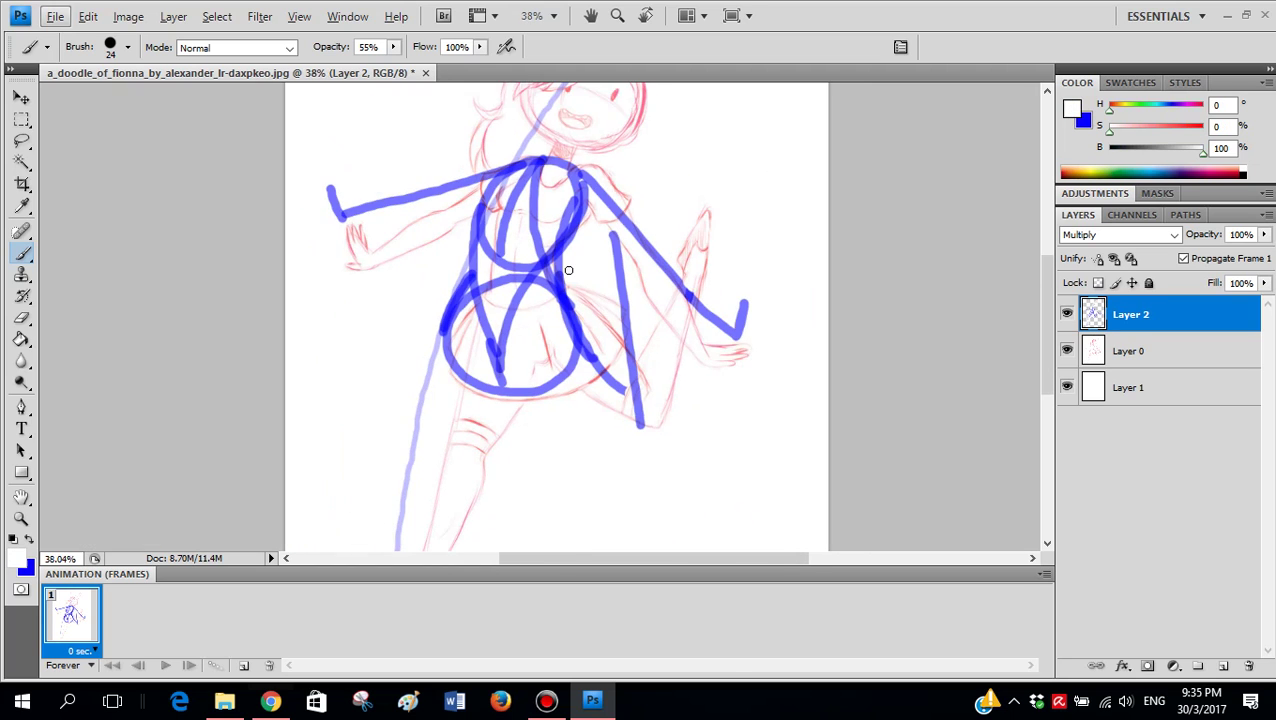
pyautogui.rightClick(598, 257)
pyautogui.click(766, 293)
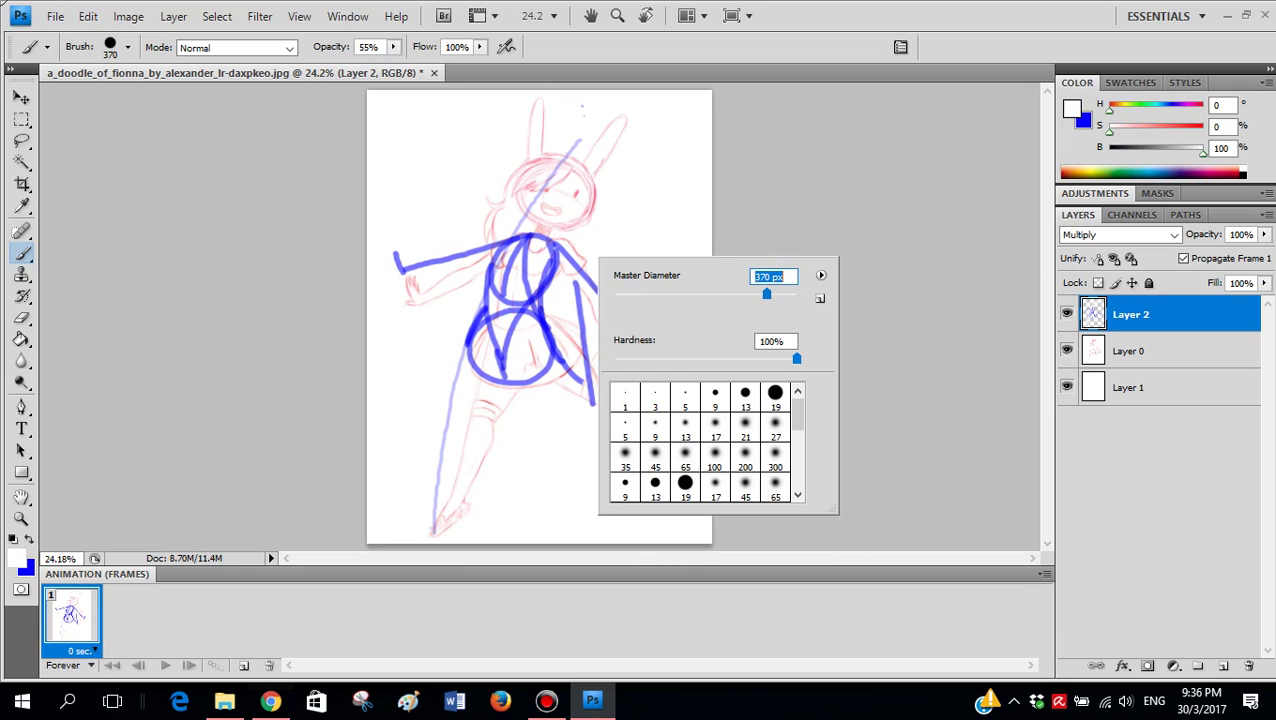
pyautogui.moveTo(529, 195)
pyautogui.mouseDown()
pyautogui.moveTo(532, 330)
pyautogui.moveTo(614, 487)
pyautogui.moveTo(438, 354)
pyautogui.moveTo(473, 323)
pyautogui.mouseUp()
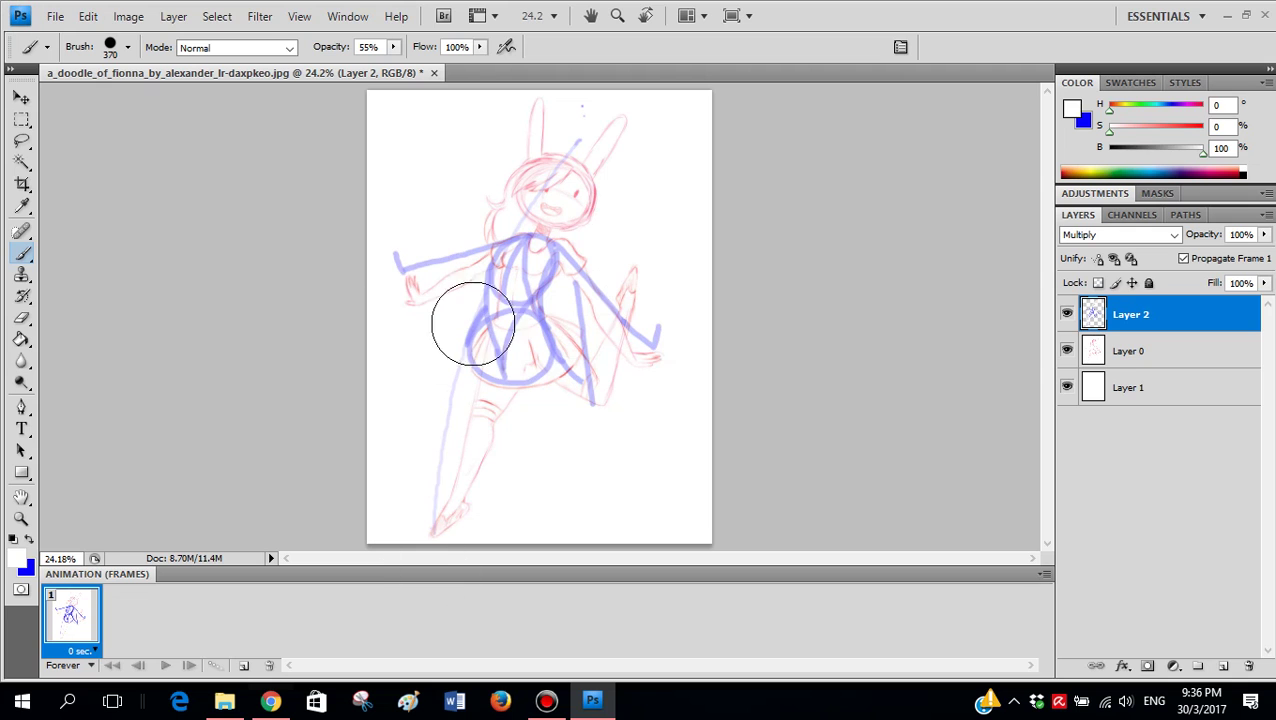
# - Switch back to blue with a 13 px brush and test thin strokes along the chest and hip, undoing them
pyautogui.press('x')
pyautogui.keyDown('alt'); pyautogui.scroll(4, 598, 256); pyautogui.keyUp('alt')
pyautogui.rightClick(661, 251)
pyautogui.write('7')
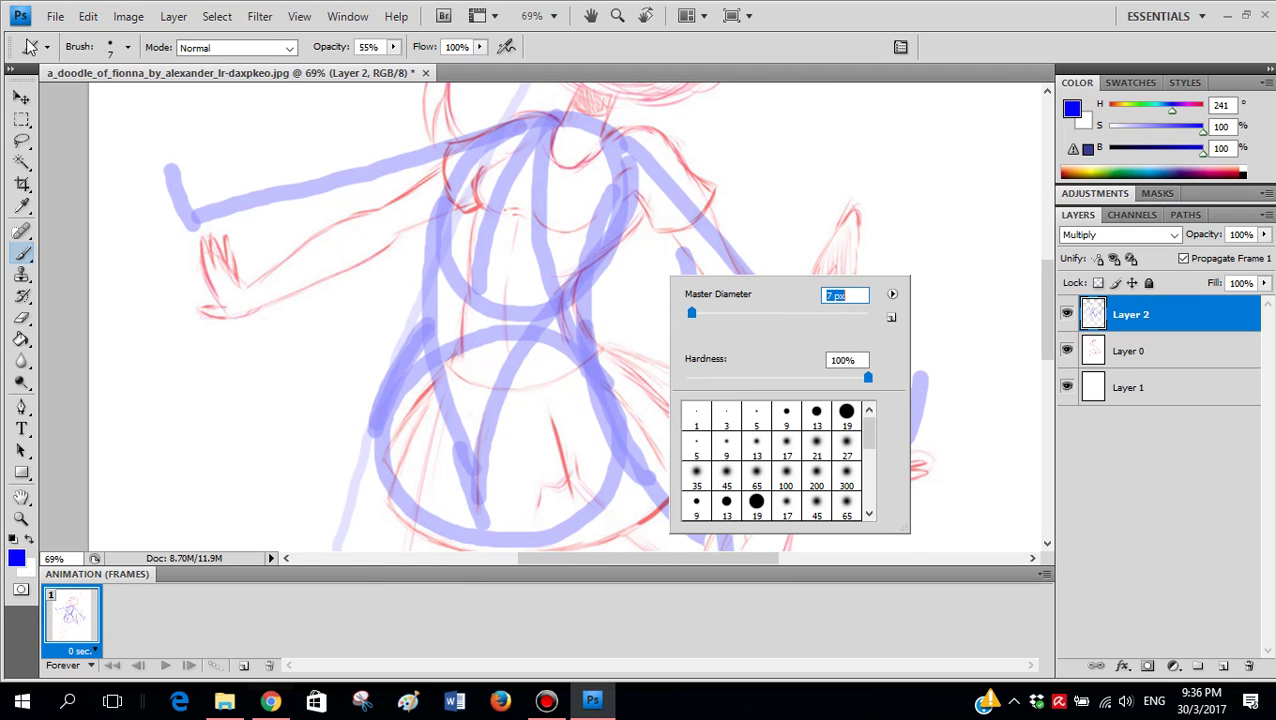
pyautogui.moveTo(522, 262)
pyautogui.mouseDown()
pyautogui.moveTo(507, 307)
pyautogui.moveTo(453, 271)
pyautogui.mouseUp()
pyautogui.hotkey('ctrl', 'z')
pyautogui.moveTo(535, 146); pyautogui.dragTo(494, 435)
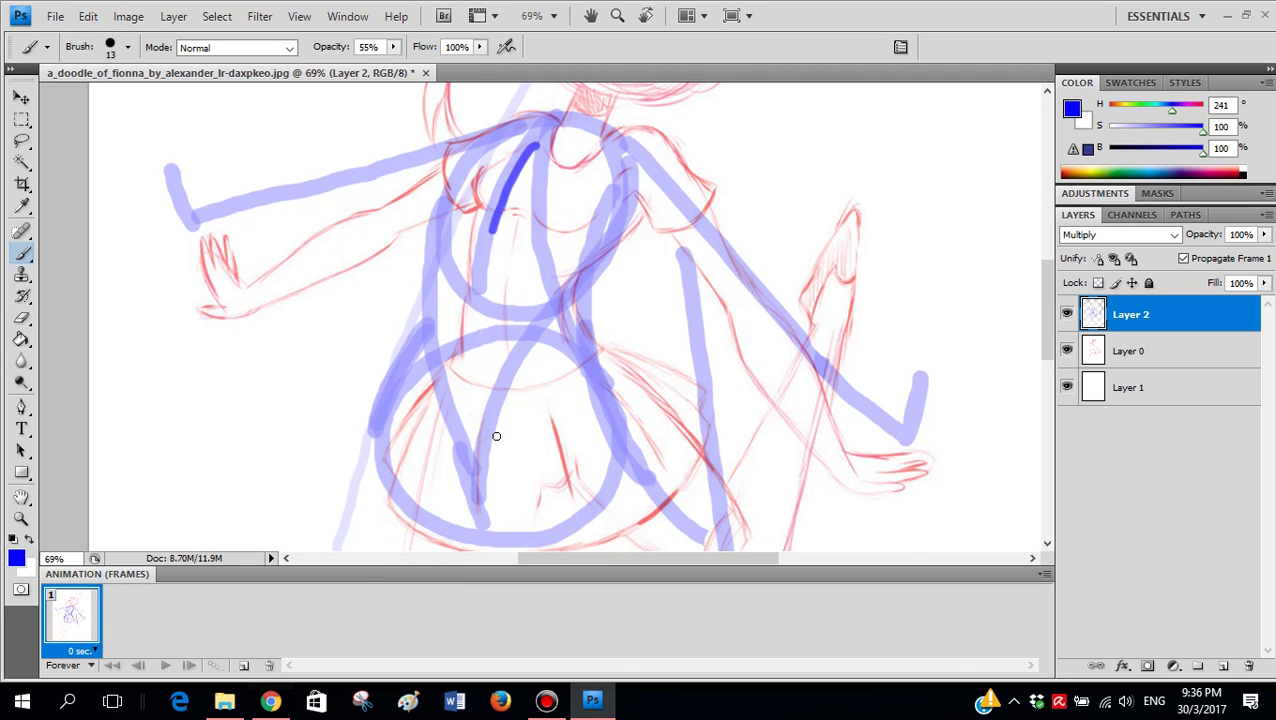
pyautogui.hotkey('ctrl', 'z')
pyautogui.moveTo(573, 267); pyautogui.dragTo(630, 412)
pyautogui.hotkey('ctrl', 'z')
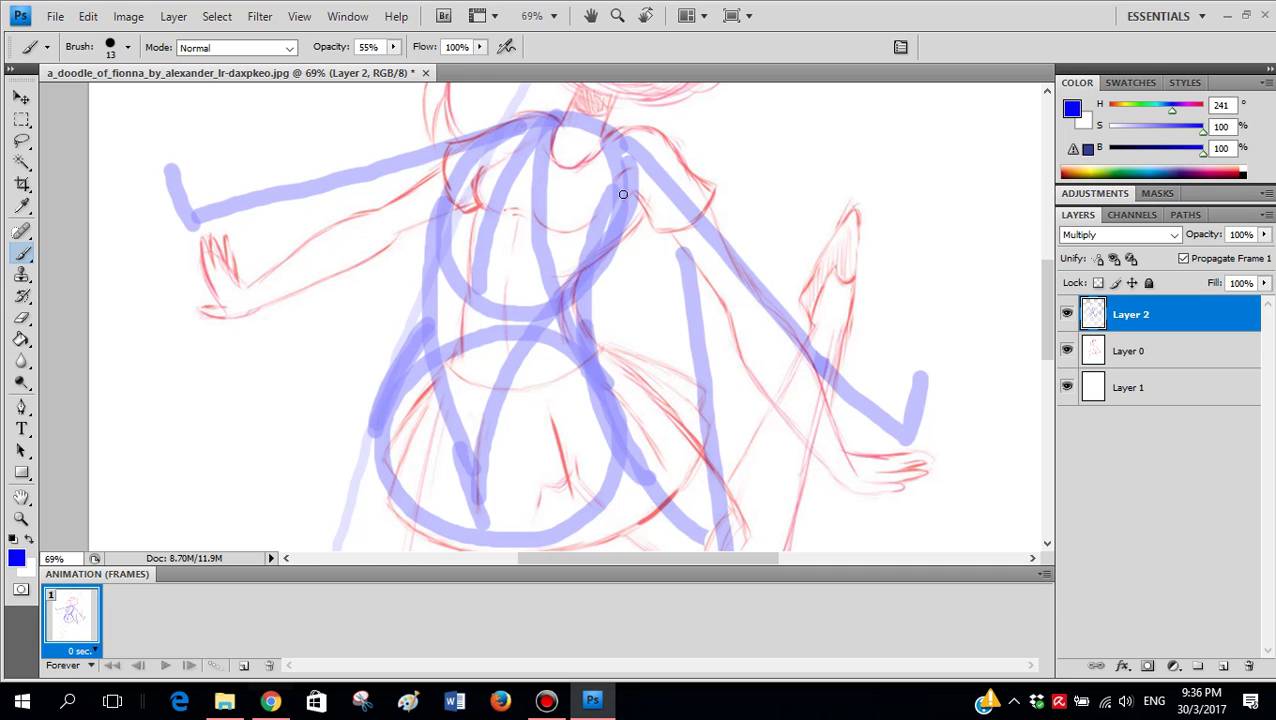
# - Trace thin dark blue contours along both sides of the ribcage and hips, plus a chest curve with a small arc below
pyautogui.moveTo(607, 256); pyautogui.dragTo(535, 348)
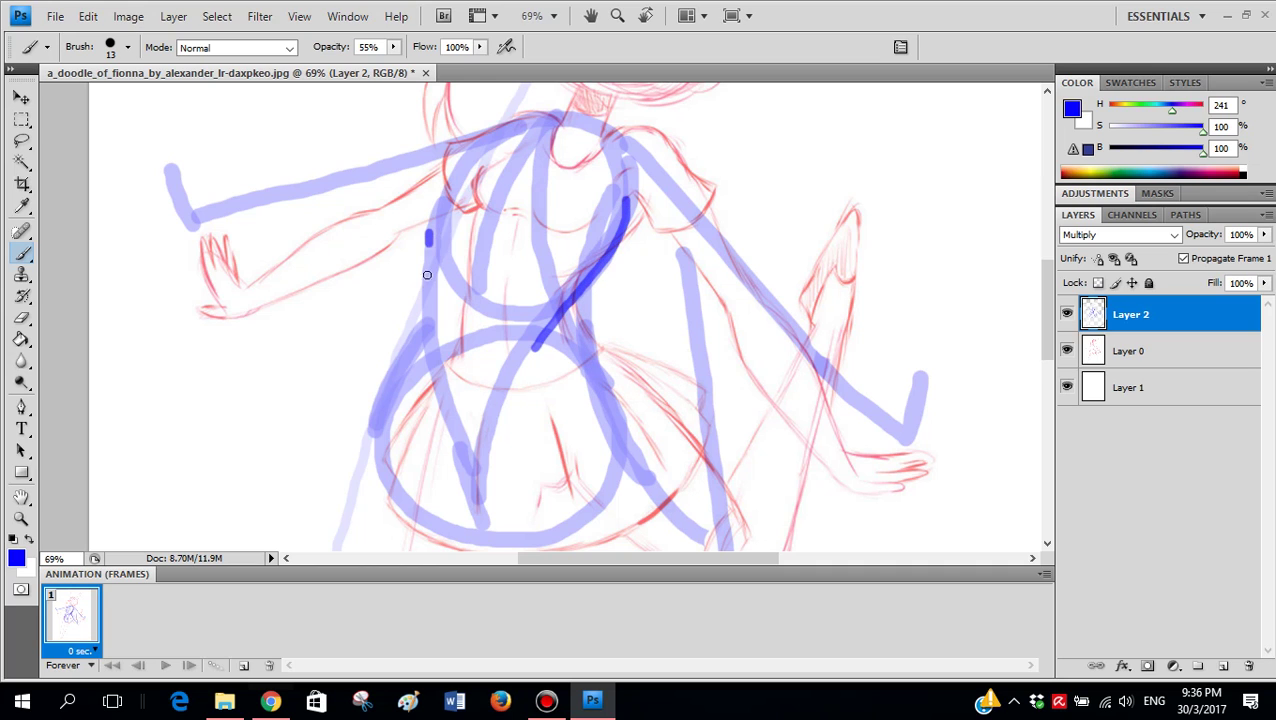
pyautogui.moveTo(427, 274); pyautogui.dragTo(427, 344)
pyautogui.scroll(-2, 581, 237)
pyautogui.moveTo(581, 282); pyautogui.dragTo(615, 368)
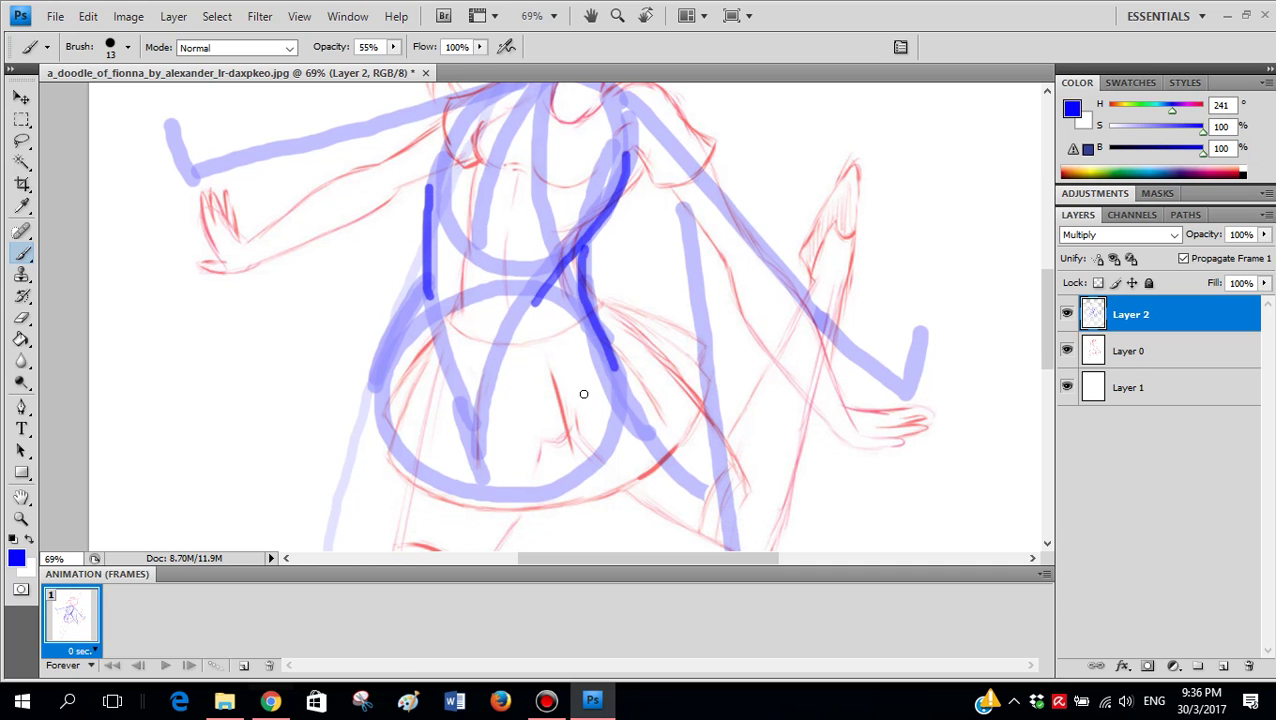
pyautogui.moveTo(427, 275)
pyautogui.mouseDown()
pyautogui.moveTo(377, 388)
pyautogui.moveTo(490, 353)
pyautogui.moveTo(542, 380)
pyautogui.mouseUp()
pyautogui.scroll(6, 510, 290)
pyautogui.scroll(4, 529, 330)
pyautogui.moveTo(553, 180); pyautogui.dragTo(476, 305)
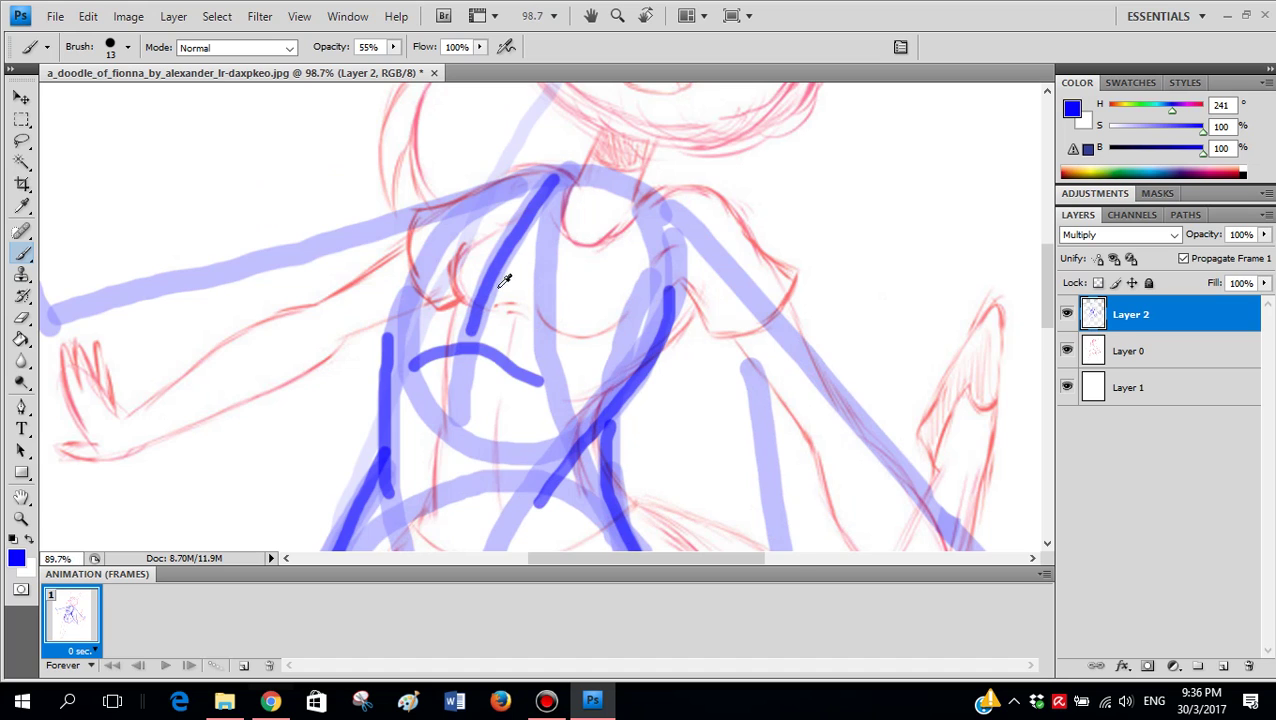
# - Try several thin blue thigh outlines from the hip towards the bent knee, undoing each attempt
pyautogui.scroll(-3, 507, 276)
pyautogui.scroll(3, 530, 276)
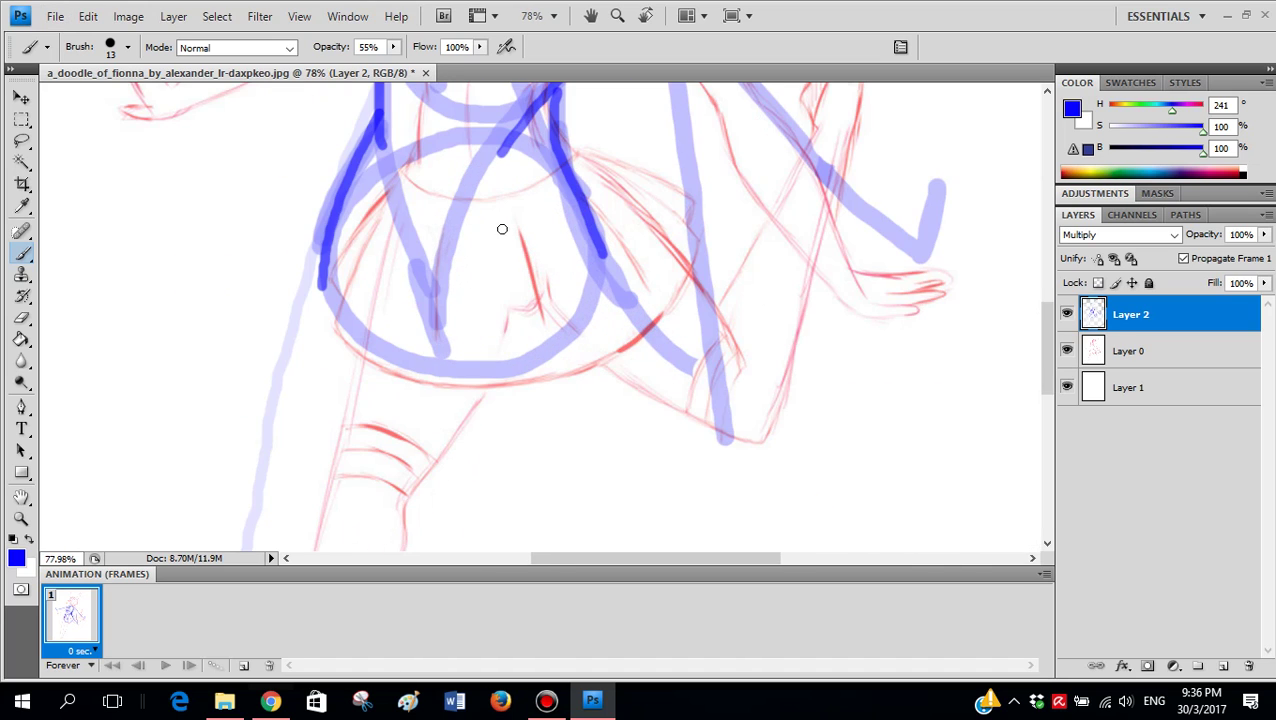
pyautogui.scroll(1, 574, 228)
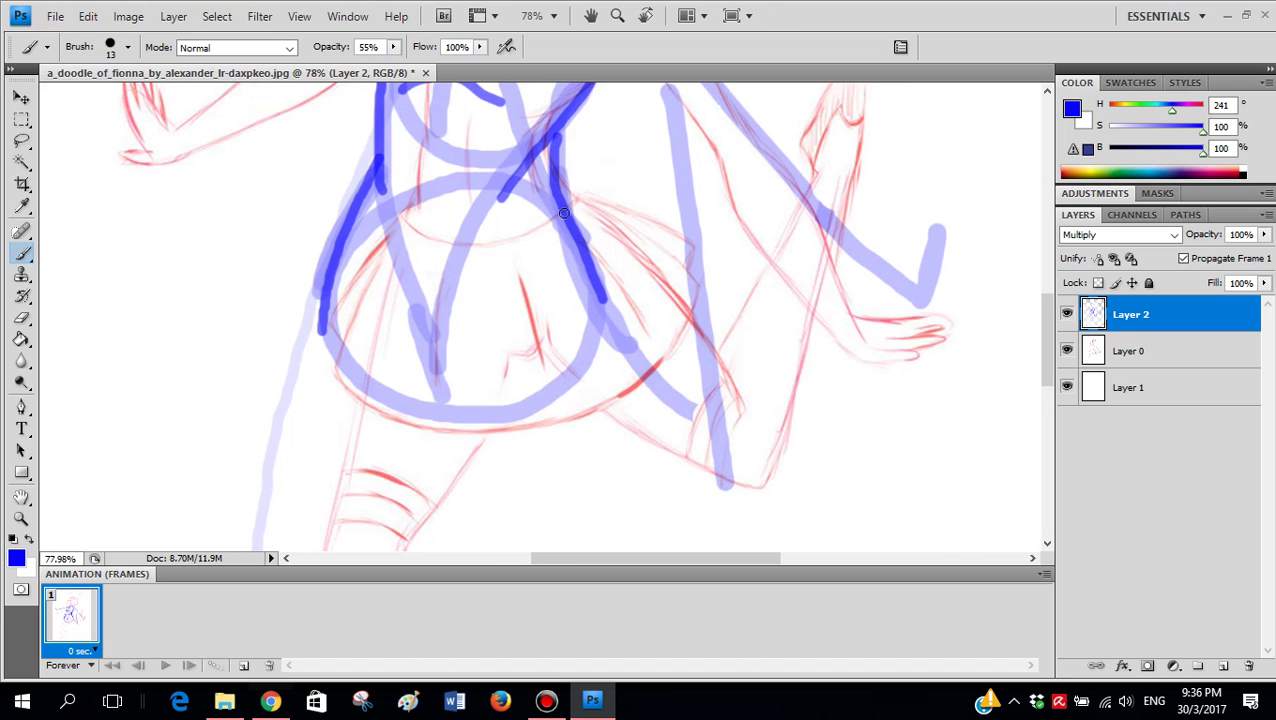
pyautogui.moveTo(558, 211)
pyautogui.mouseDown()
pyautogui.moveTo(473, 244)
pyautogui.moveTo(450, 297)
pyautogui.moveTo(448, 381)
pyautogui.moveTo(482, 423)
pyautogui.moveTo(623, 486)
pyautogui.moveTo(701, 493)
pyautogui.mouseUp()
pyautogui.hotkey('ctrl', 'z')
pyautogui.scroll(-4, 640, 340)
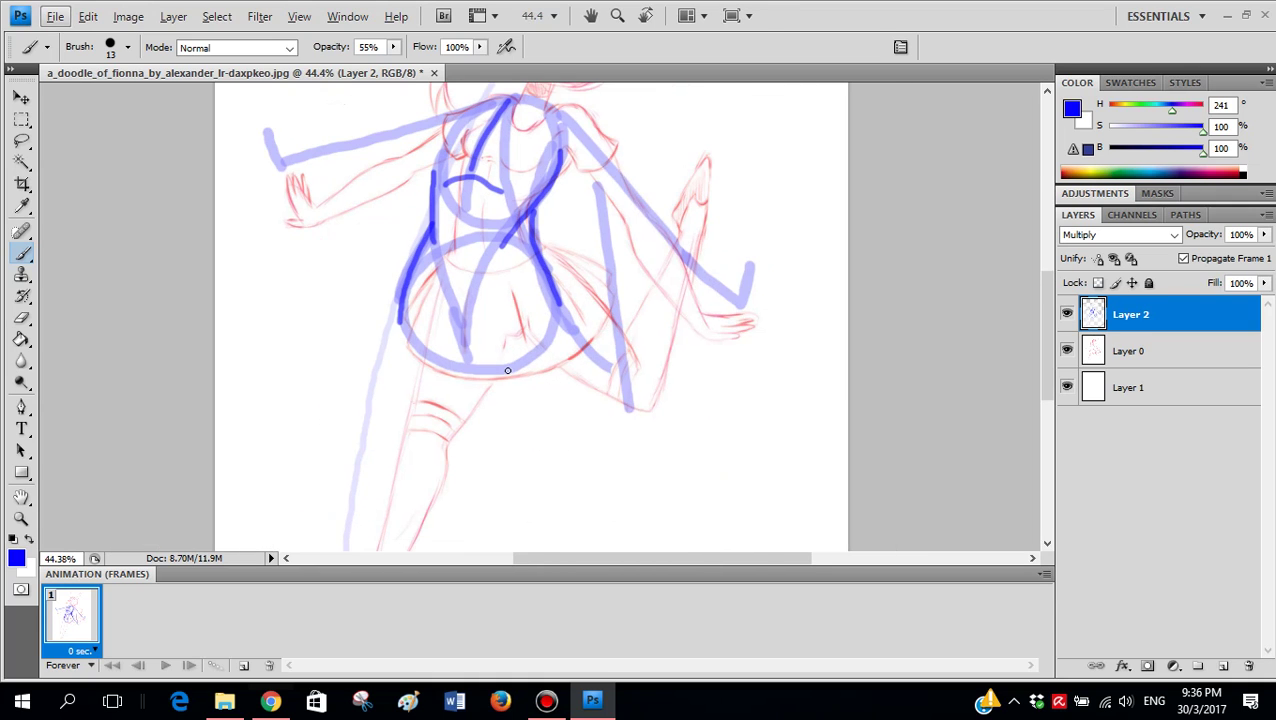
pyautogui.scroll(1, 563, 325)
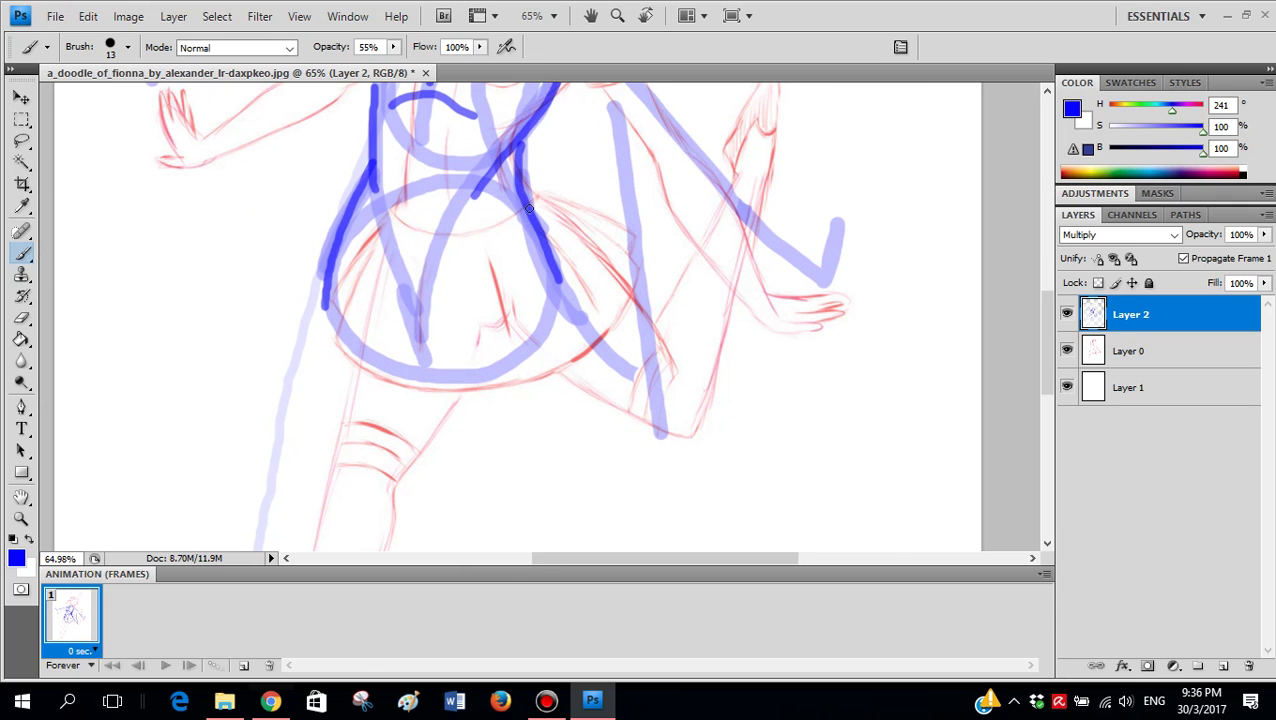
pyautogui.moveTo(529, 208); pyautogui.dragTo(650, 398)
pyautogui.hotkey('ctrl', 'z')
pyautogui.moveTo(472, 237)
pyautogui.mouseDown()
pyautogui.moveTo(441, 267)
pyautogui.moveTo(427, 338)
pyautogui.moveTo(510, 431)
pyautogui.moveTo(596, 464)
pyautogui.moveTo(682, 462)
pyautogui.mouseUp()
pyautogui.hotkey('ctrl', 'z')
pyautogui.moveTo(497, 217)
pyautogui.mouseDown()
pyautogui.moveTo(452, 249)
pyautogui.moveTo(429, 310)
pyautogui.moveTo(434, 374)
pyautogui.mouseUp()
pyautogui.hotkey('ctrl', 'z')
pyautogui.moveTo(510, 230)
pyautogui.mouseDown()
pyautogui.moveTo(470, 261)
pyautogui.moveTo(433, 330)
pyautogui.mouseUp()
pyautogui.hotkey('ctrl', 'z')
# - Draw the bent leg's thigh as a closed blue shape, with a rounded hip, a curved underside and a straight upper edge to the knee
pyautogui.moveTo(528, 213)
pyautogui.mouseDown()
pyautogui.moveTo(487, 216)
pyautogui.moveTo(450, 262)
pyautogui.mouseUp()
pyautogui.moveTo(440, 305)
pyautogui.mouseDown()
pyautogui.moveTo(437, 366)
pyautogui.moveTo(435, 291)
pyautogui.moveTo(521, 202)
pyautogui.moveTo(532, 206)
pyautogui.moveTo(455, 247)
pyautogui.moveTo(433, 329)
pyautogui.moveTo(439, 365)
pyautogui.moveTo(501, 416)
pyautogui.moveTo(590, 436)
pyautogui.moveTo(658, 428)
pyautogui.mouseUp()
pyautogui.hotkey('ctrl', 'z')
pyautogui.hotkey('ctrl', 'z')
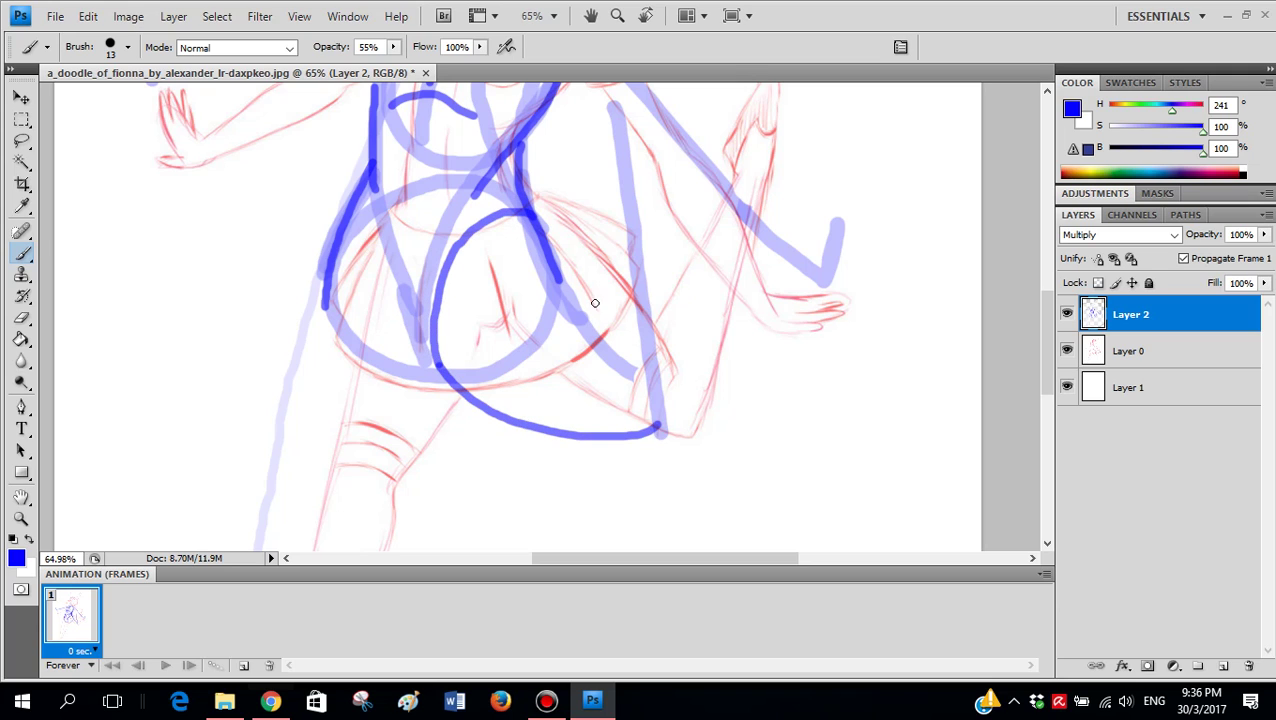
pyautogui.moveTo(531, 214)
pyautogui.mouseDown()
pyautogui.moveTo(665, 425)
pyautogui.moveTo(526, 240)
pyautogui.moveTo(528, 225)
pyautogui.moveTo(657, 423)
pyautogui.mouseUp()
pyautogui.hotkey('ctrl', 'z')
pyautogui.hotkey('ctrl', 'z')
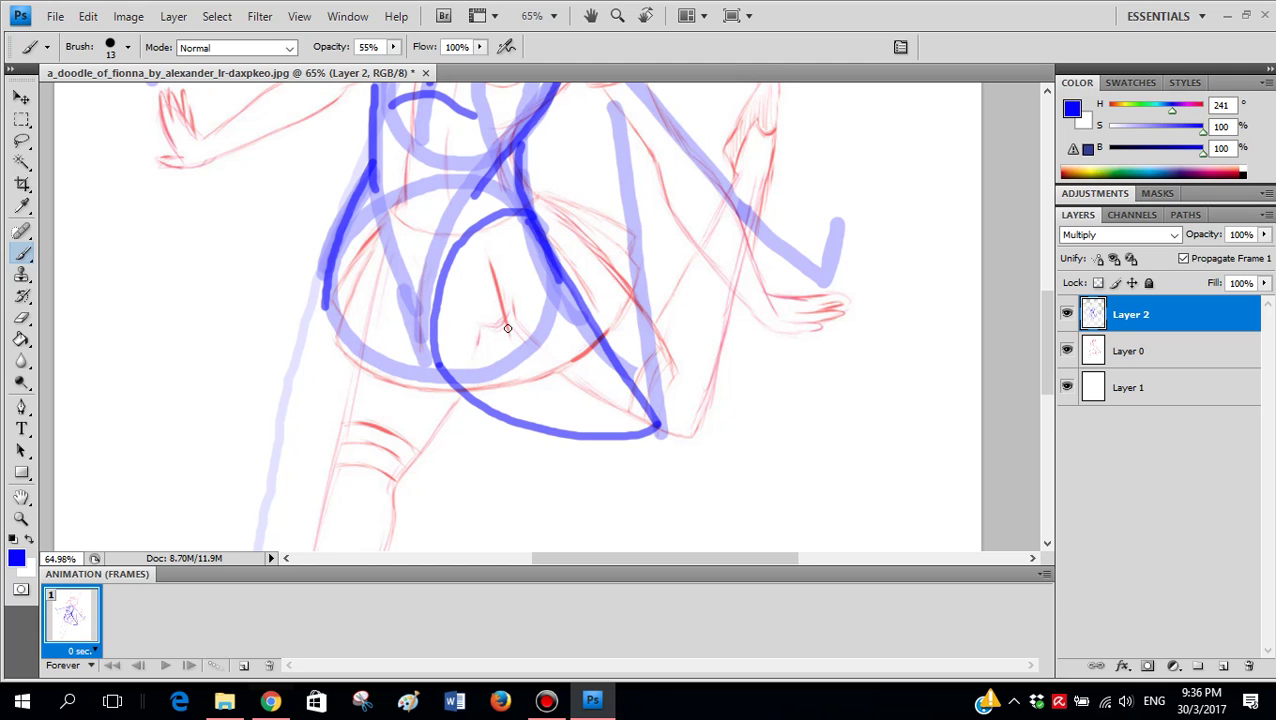
# - Sketch a straight vertical blue stroke crossed by an S-curve in the blank area beside the legs
pyautogui.scroll(-5, 820, 367)
pyautogui.moveTo(797, 139); pyautogui.dragTo(801, 182)
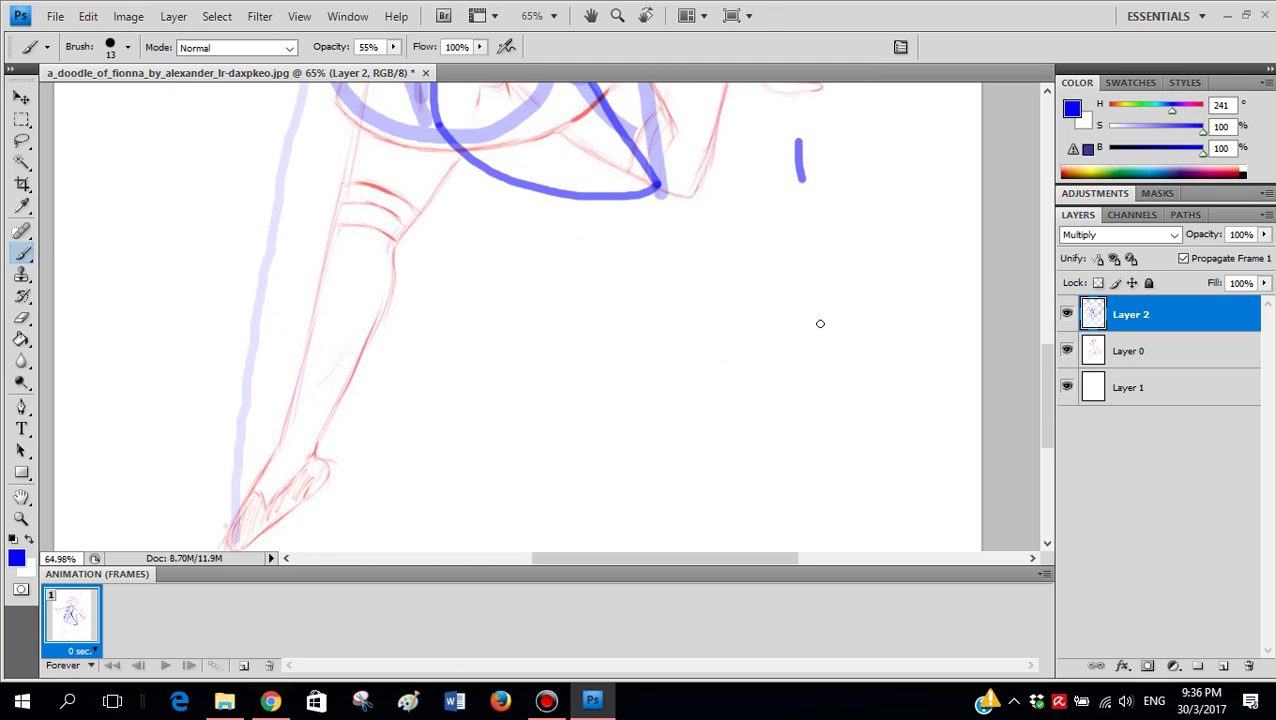
pyautogui.moveTo(820, 323); pyautogui.dragTo(826, 395)
pyautogui.hotkey('ctrl', 'z')
pyautogui.moveTo(806, 130); pyautogui.dragTo(817, 490)
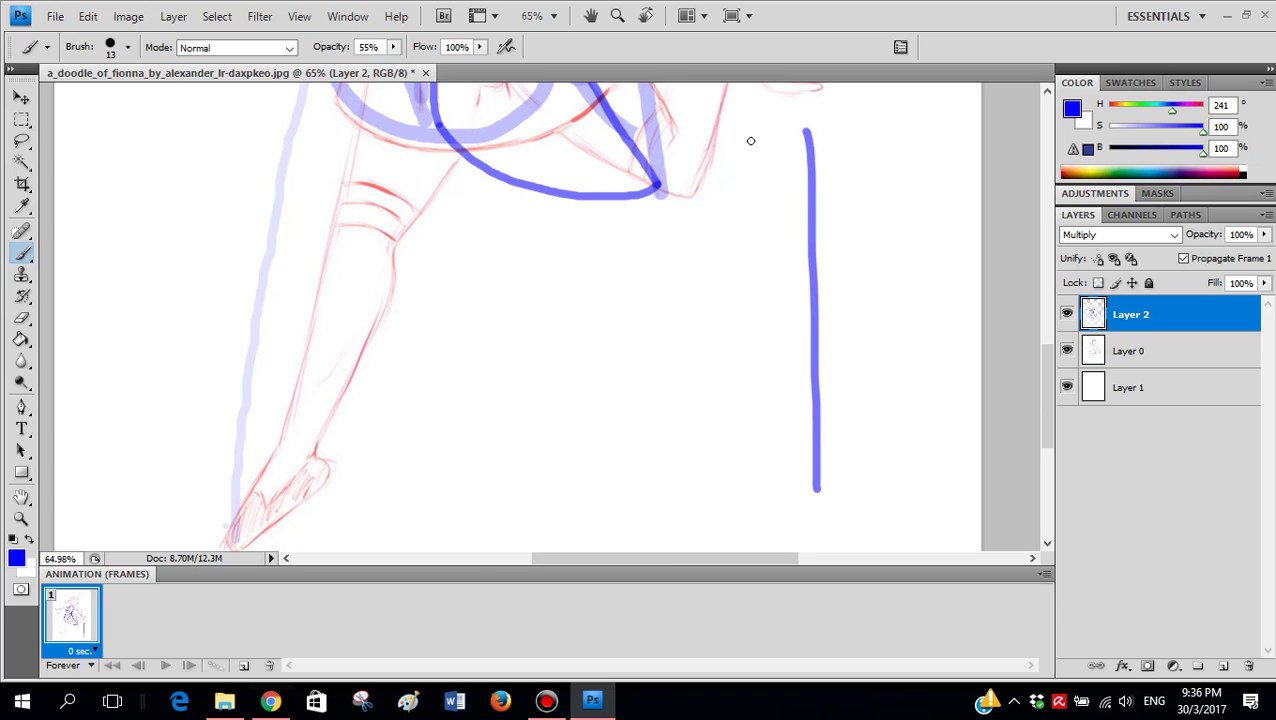
pyautogui.moveTo(750, 141)
pyautogui.mouseDown()
pyautogui.moveTo(749, 183)
pyautogui.moveTo(853, 455)
pyautogui.mouseUp()
pyautogui.hotkey('ctrl', 'z')
pyautogui.moveTo(748, 146)
pyautogui.mouseDown()
pyautogui.moveTo(752, 248)
pyautogui.moveTo(871, 359)
pyautogui.moveTo(895, 409)
pyautogui.mouseUp()
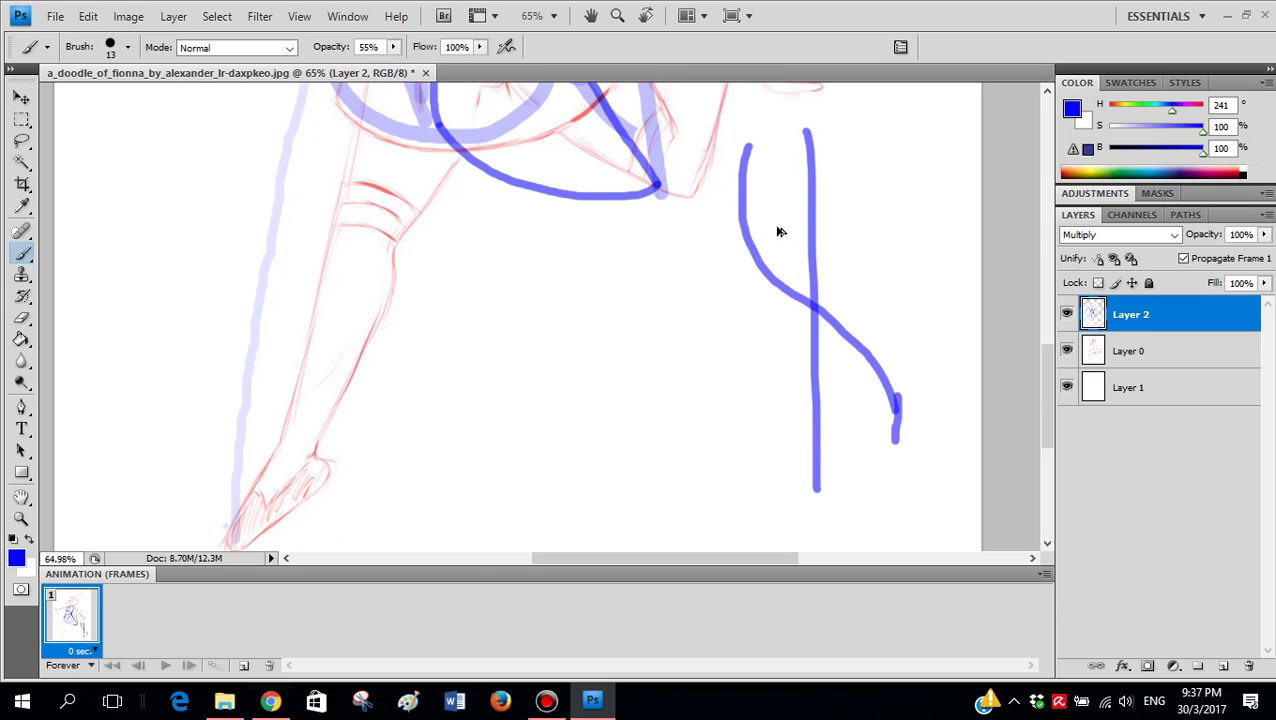
# - Add short strokes over the straight line and S-curve, and undo the whole side demonstration
pyautogui.hotkey('ctrl', 'z')
pyautogui.moveTo(741, 129)
pyautogui.mouseDown()
pyautogui.moveTo(745, 196)
pyautogui.moveTo(769, 229)
pyautogui.mouseUp()
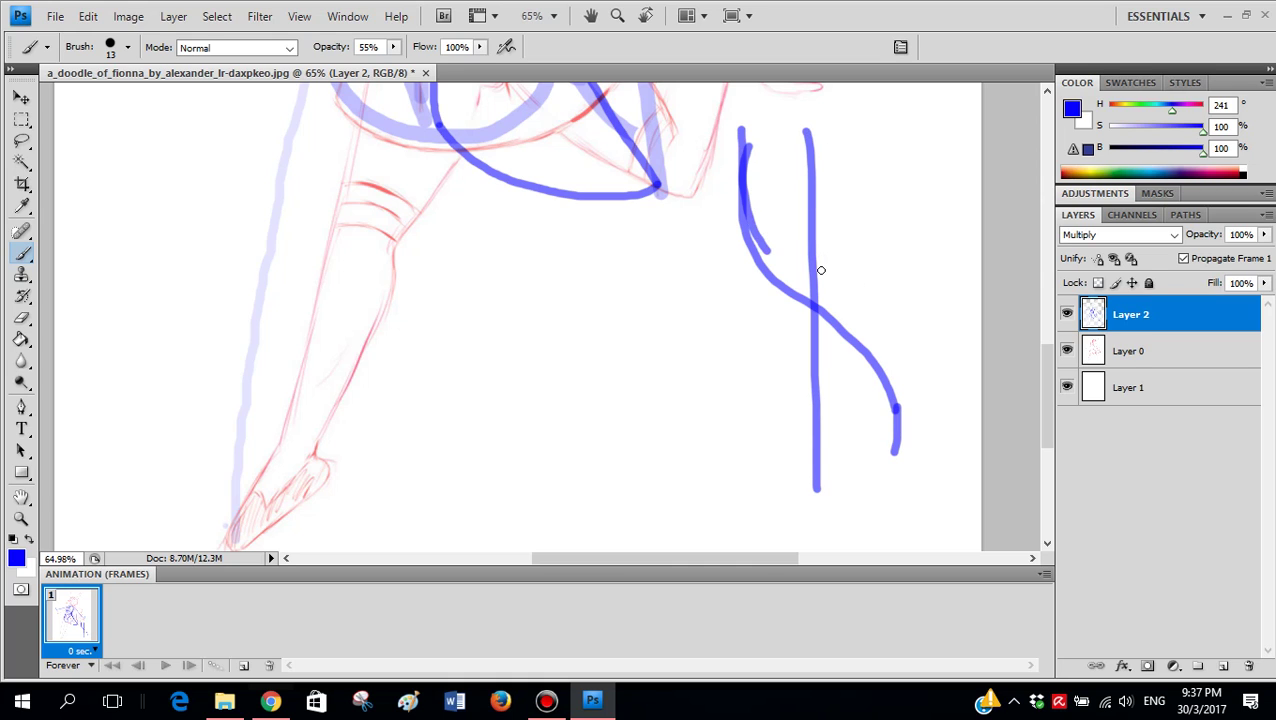
pyautogui.moveTo(820, 129); pyautogui.dragTo(820, 270)
pyautogui.moveTo(818, 356); pyautogui.dragTo(814, 475)
pyautogui.scroll(-3, 860, 312)
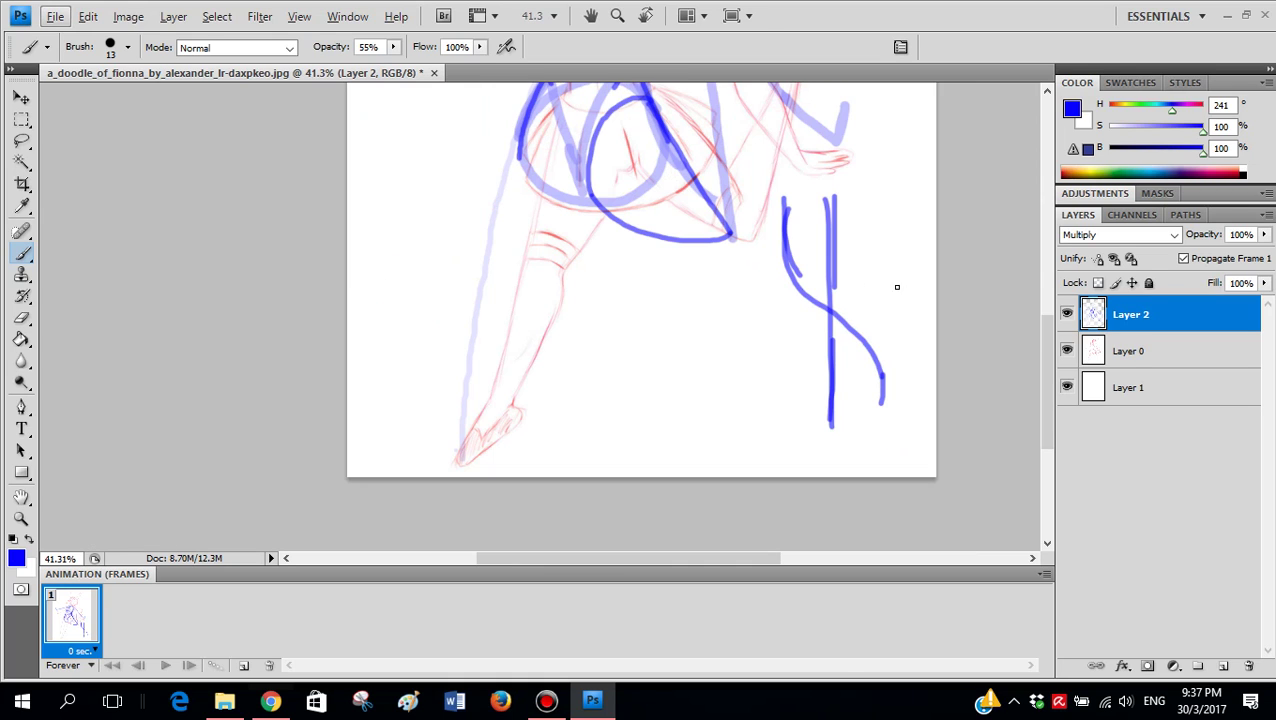
pyautogui.hotkey('ctrl', 'alt', 'z')
pyautogui.hotkey('ctrl', 'alt', 'z')
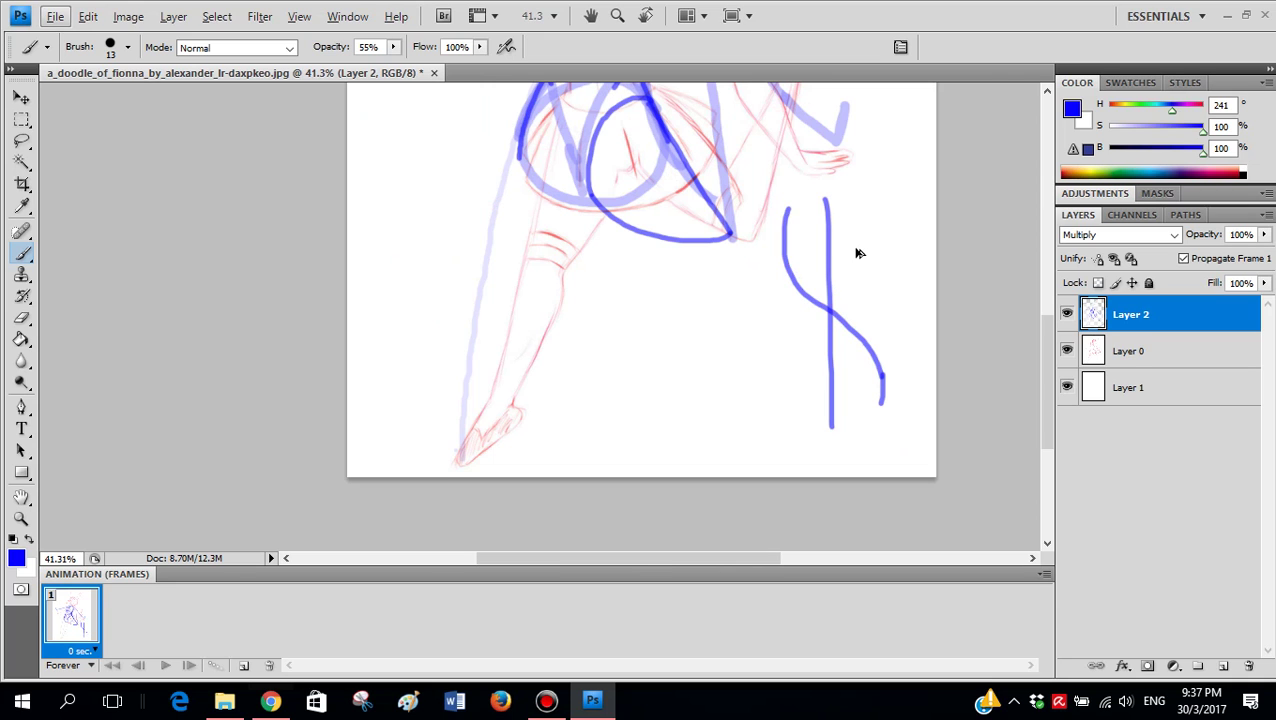
pyautogui.hotkey('ctrl', 'alt', 'z')
pyautogui.hotkey('ctrl', 'alt', 'z')
# - Try outlining the raised lower leg with a straight edge up from the knee and a calf curve stepping inwards
pyautogui.keyDown('alt'); pyautogui.scroll(3, 780, 285); pyautogui.keyUp('alt')
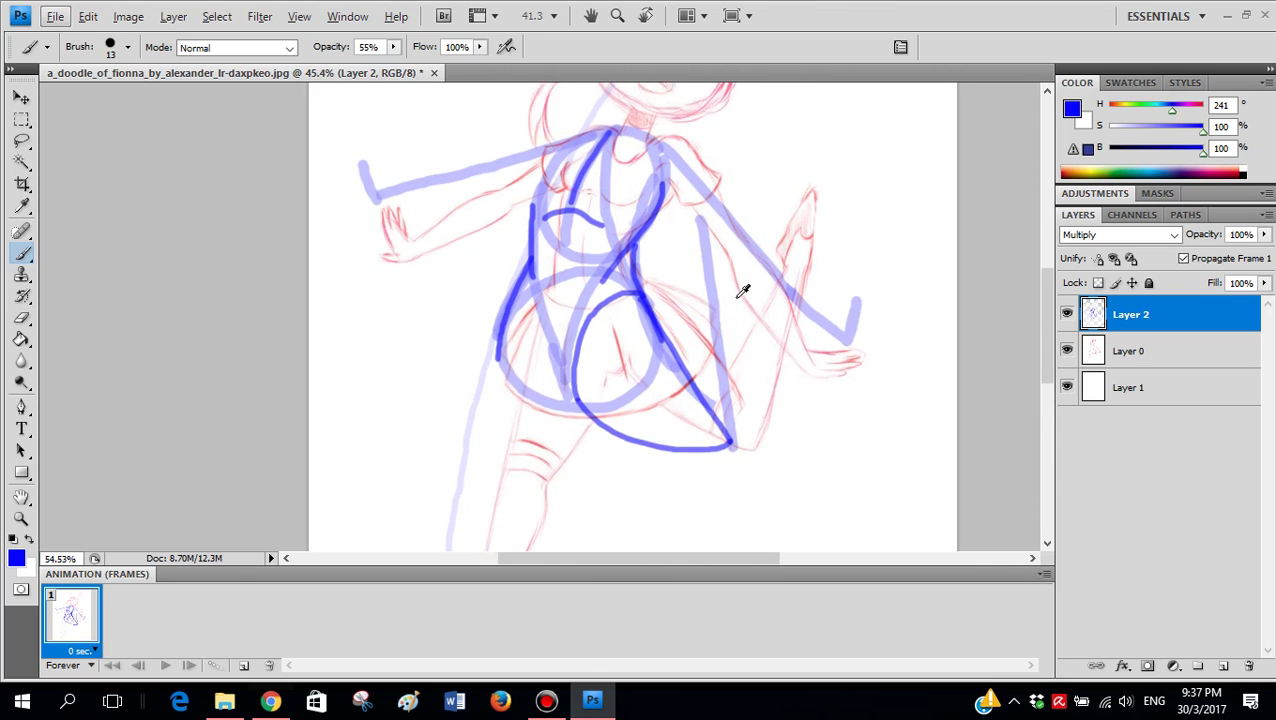
pyautogui.moveTo(694, 119); pyautogui.dragTo(733, 422)
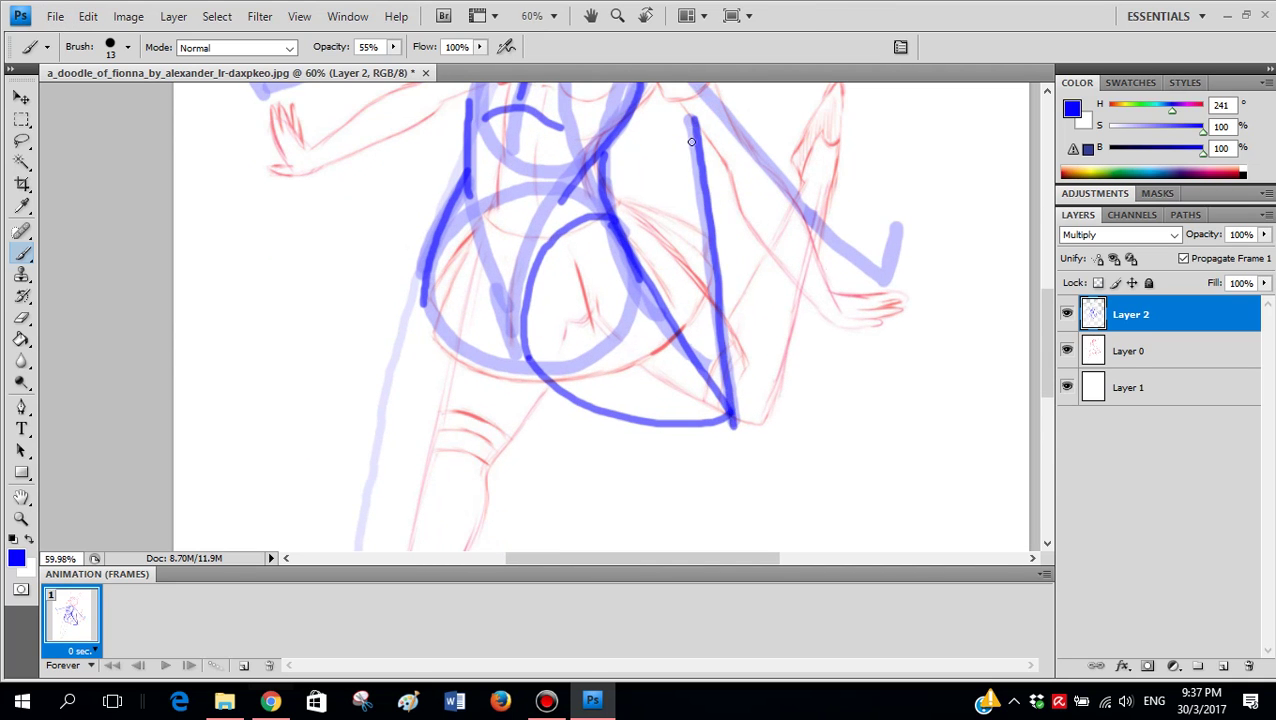
pyautogui.scroll(2, 684, 107)
pyautogui.scroll(2, 690, 150)
pyautogui.moveTo(692, 152)
pyautogui.mouseDown()
pyautogui.moveTo(646, 284)
pyautogui.moveTo(680, 296)
pyautogui.mouseUp()
pyautogui.scroll(-2, 686, 222)
pyautogui.moveTo(664, 205)
pyautogui.mouseDown()
pyautogui.moveTo(649, 341)
pyautogui.moveTo(651, 277)
pyautogui.moveTo(634, 322)
pyautogui.mouseUp()
pyautogui.hotkey('ctrl', 'alt', 'z')
pyautogui.scroll(-1, 681, 323)
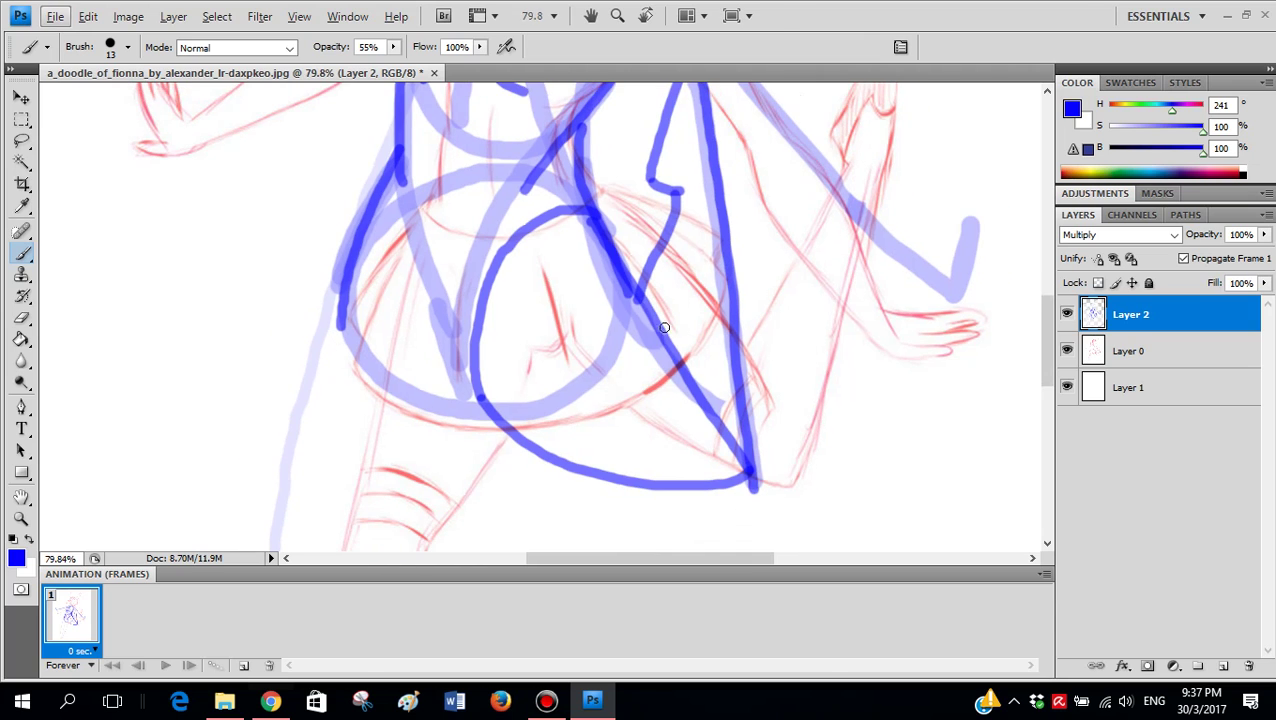
# - Try short blue strokes across the bent thigh below the calf curve, undoing each one
pyautogui.hotkey('ctrl', 'alt', 'z')
pyautogui.moveTo(677, 276)
pyautogui.mouseDown()
pyautogui.moveTo(665, 360)
pyautogui.moveTo(676, 439)
pyautogui.mouseUp()
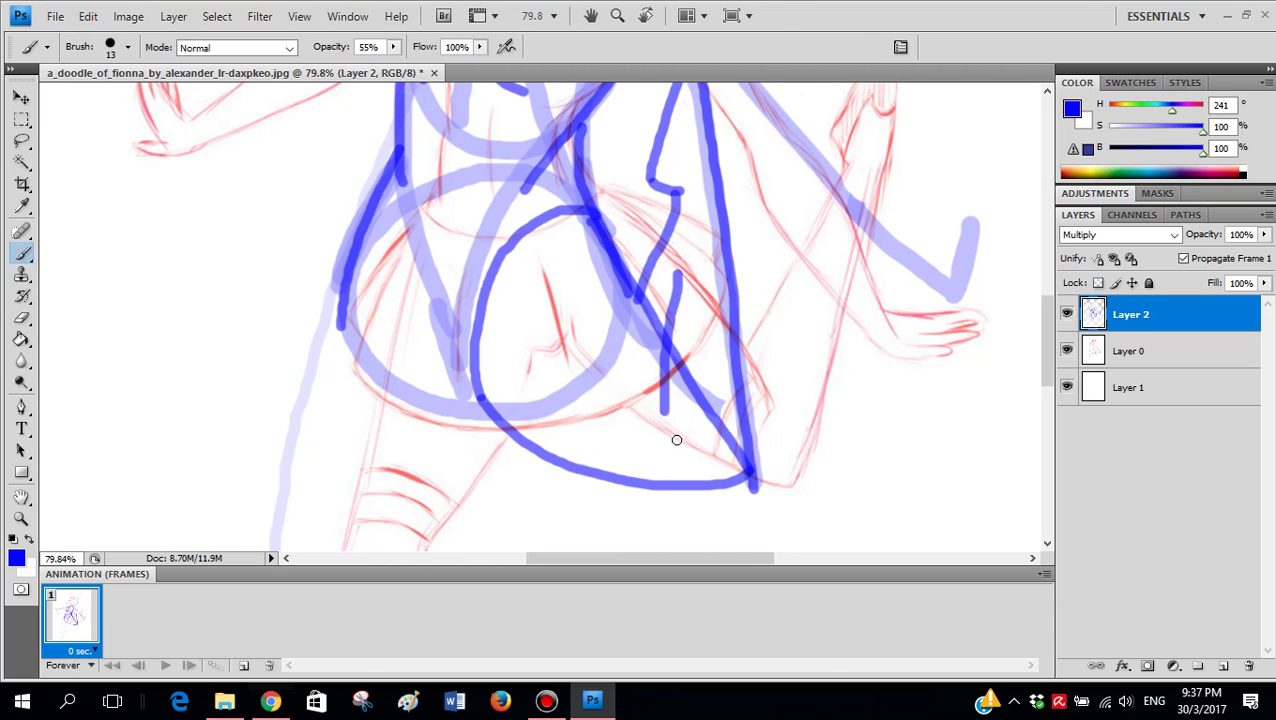
pyautogui.hotkey('ctrl', 'alt', 'z')
pyautogui.moveTo(669, 334); pyautogui.dragTo(677, 456)
pyautogui.hotkey('ctrl', 'alt', 'z')
pyautogui.scroll(-6, 718, 396)
pyautogui.scroll(-2, 710, 370)
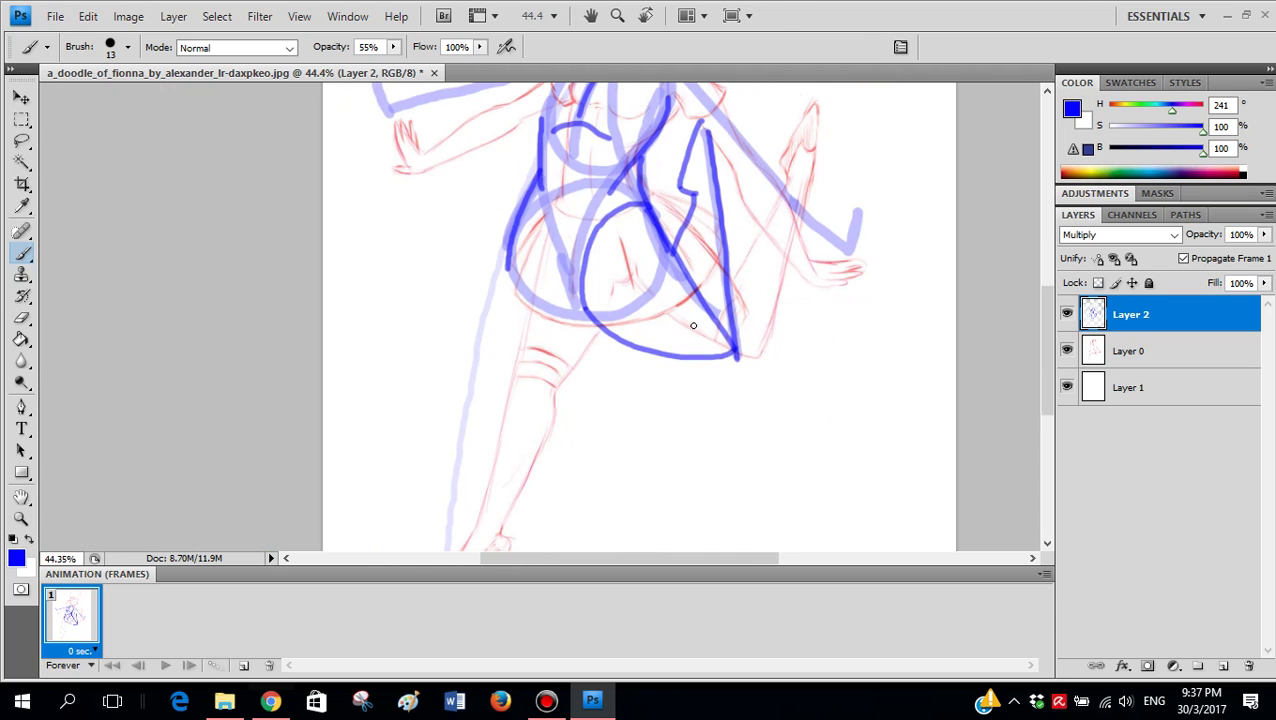
# - Try a stroke from the hip down past the thigh, and undo back to only the rounded hip curve
pyautogui.scroll(4, 693, 325)
pyautogui.moveTo(638, 158); pyautogui.dragTo(703, 460)
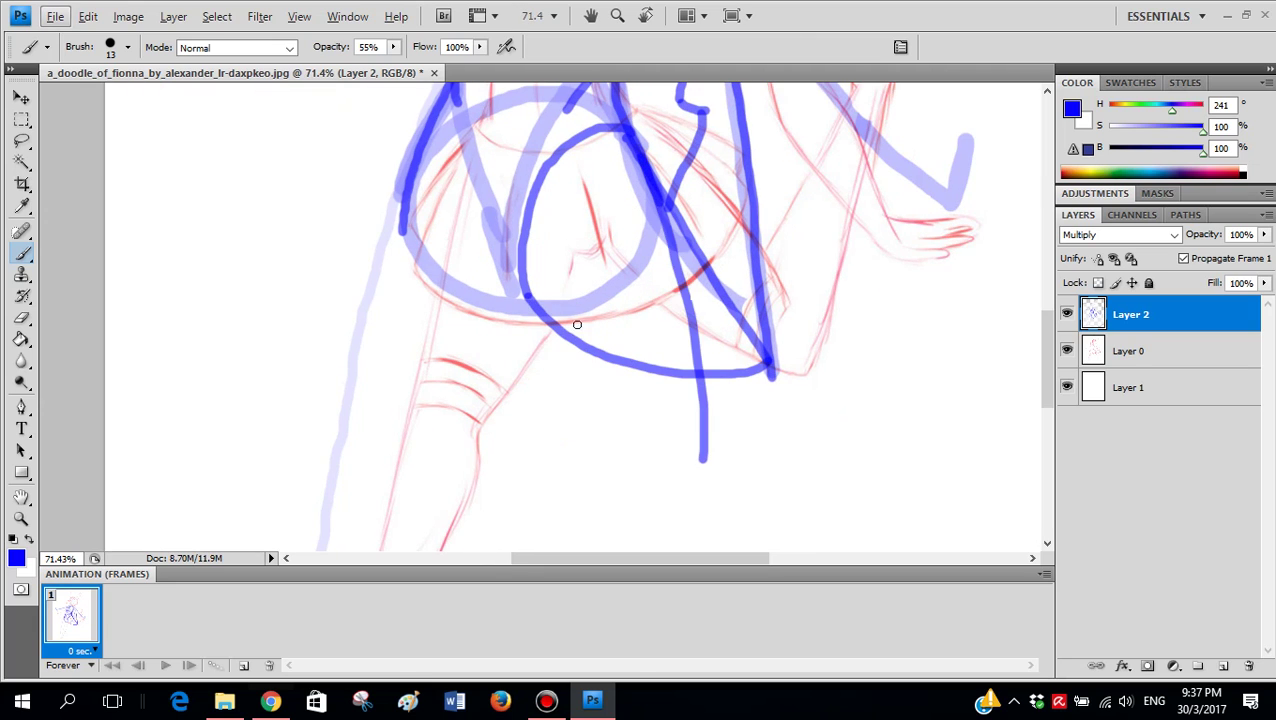
pyautogui.hotkey('ctrl', 'alt', 'z')
pyautogui.hotkey('ctrl', 'alt', 'z')
pyautogui.hotkey('ctrl', 'alt', 'z')
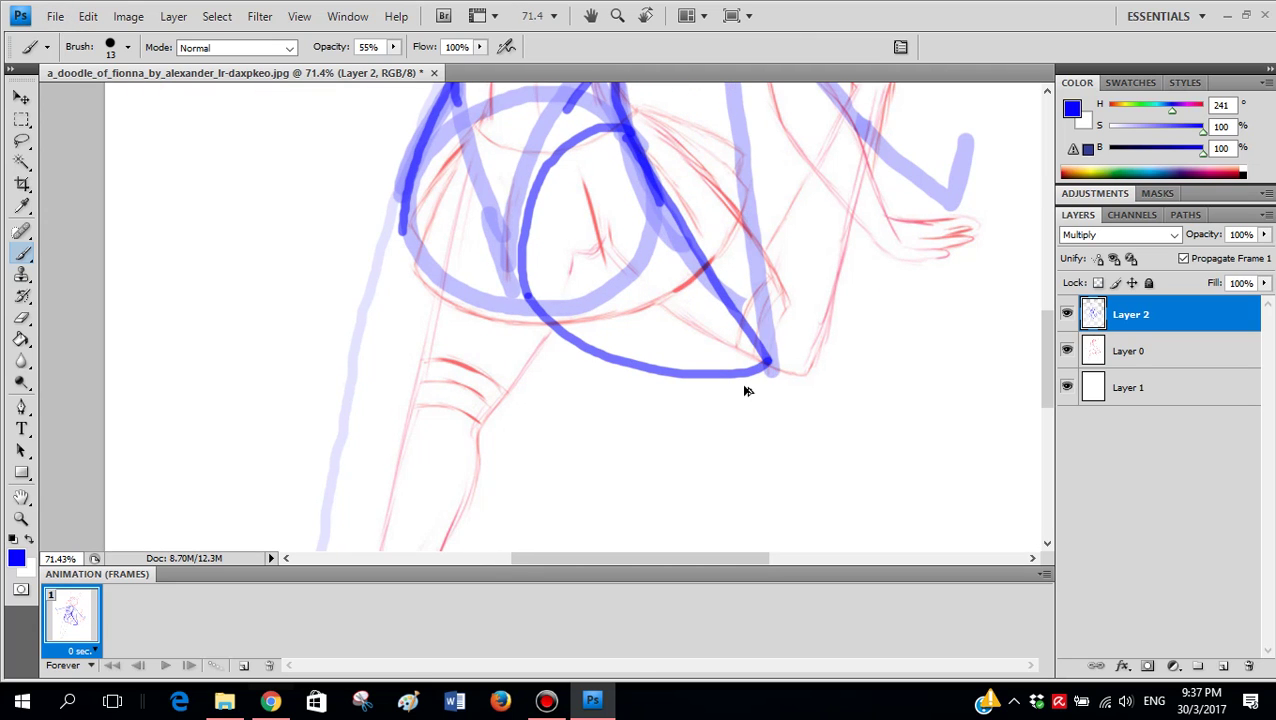
pyautogui.hotkey('ctrl', 'alt', 'z')
pyautogui.hotkey('ctrl', 'alt', 'z')
# - Redraw the bent leg's thigh pointing further down, with a long underside curve and a bowed upper edge meeting at the knee
pyautogui.scroll(-1, 537, 294)
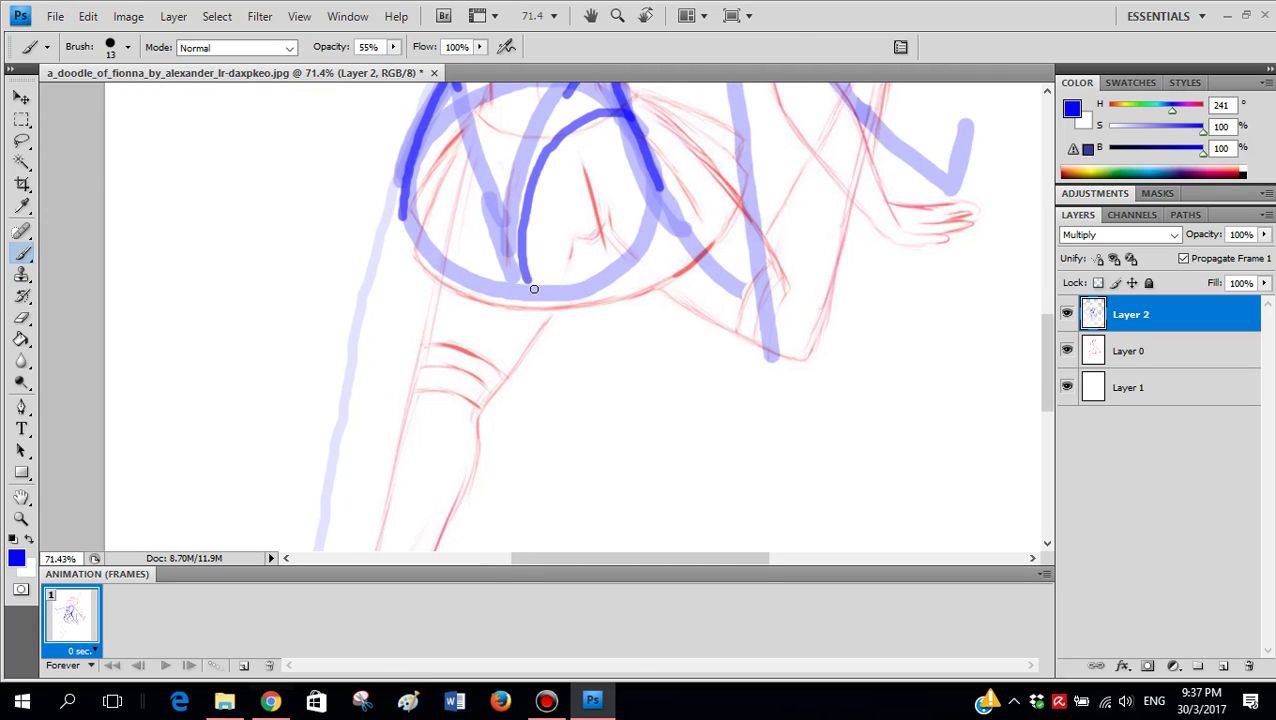
pyautogui.moveTo(525, 282)
pyautogui.mouseDown()
pyautogui.moveTo(661, 441)
pyautogui.moveTo(716, 454)
pyautogui.moveTo(715, 293)
pyautogui.moveTo(640, 144)
pyautogui.moveTo(718, 383)
pyautogui.moveTo(656, 426)
pyautogui.moveTo(516, 270)
pyautogui.moveTo(597, 372)
pyautogui.moveTo(752, 413)
pyautogui.mouseUp()
pyautogui.hotkey('ctrl', 'alt', 'z')
pyautogui.hotkey('ctrl', 'alt', 'z')
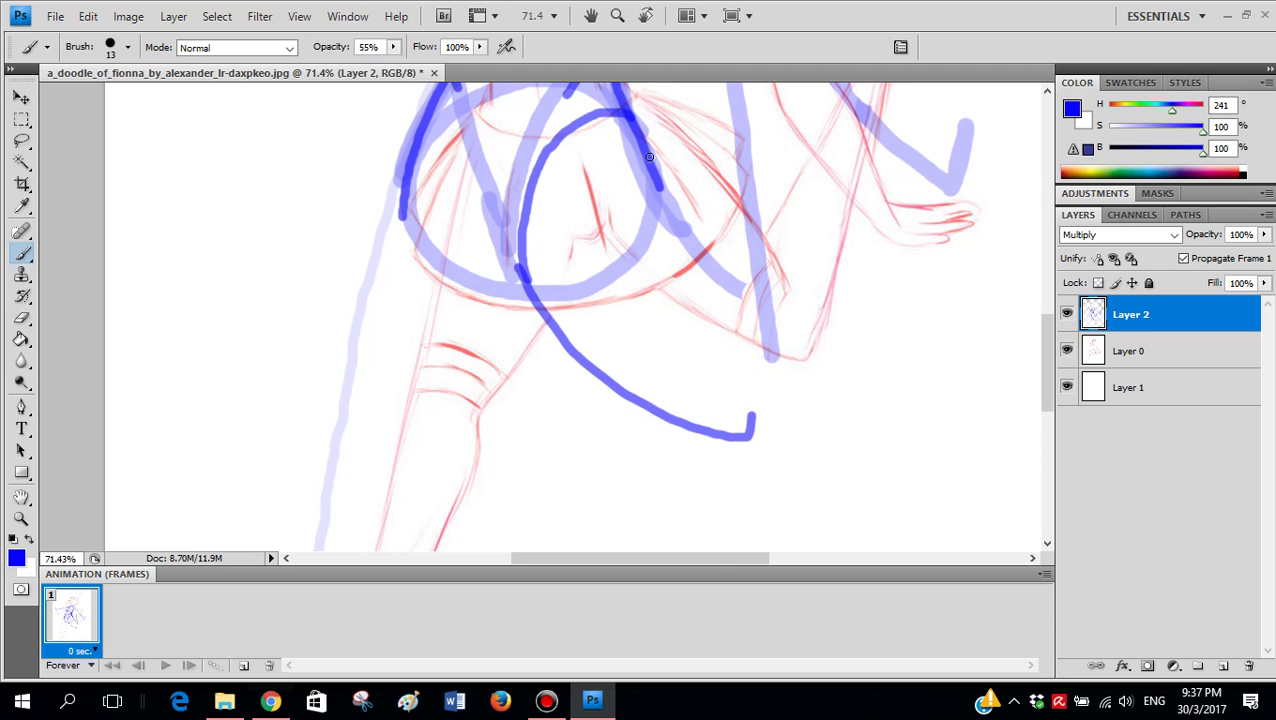
pyautogui.moveTo(645, 155)
pyautogui.mouseDown()
pyautogui.moveTo(725, 360)
pyautogui.moveTo(717, 407)
pyautogui.moveTo(670, 425)
pyautogui.mouseUp()
pyautogui.scroll(5, 690, 300)
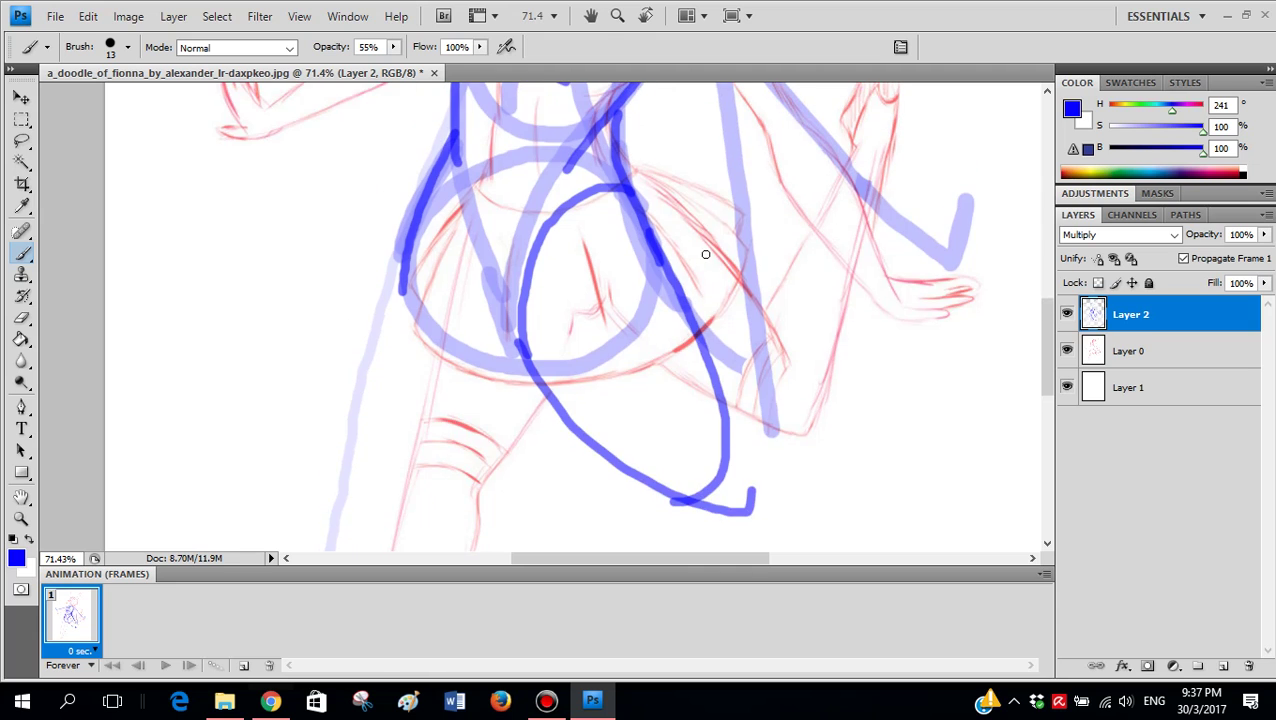
# - Draw the raised lower leg as a straight vertical line up from the knee, closed by a stepped calf curve behind it
pyautogui.scroll(-2, 737, 148)
pyautogui.moveTo(736, 236)
pyautogui.mouseDown()
pyautogui.moveTo(736, 426)
pyautogui.moveTo(736, 136)
pyautogui.moveTo(704, 167)
pyautogui.moveTo(734, 134)
pyautogui.moveTo(704, 182)
pyautogui.mouseUp()
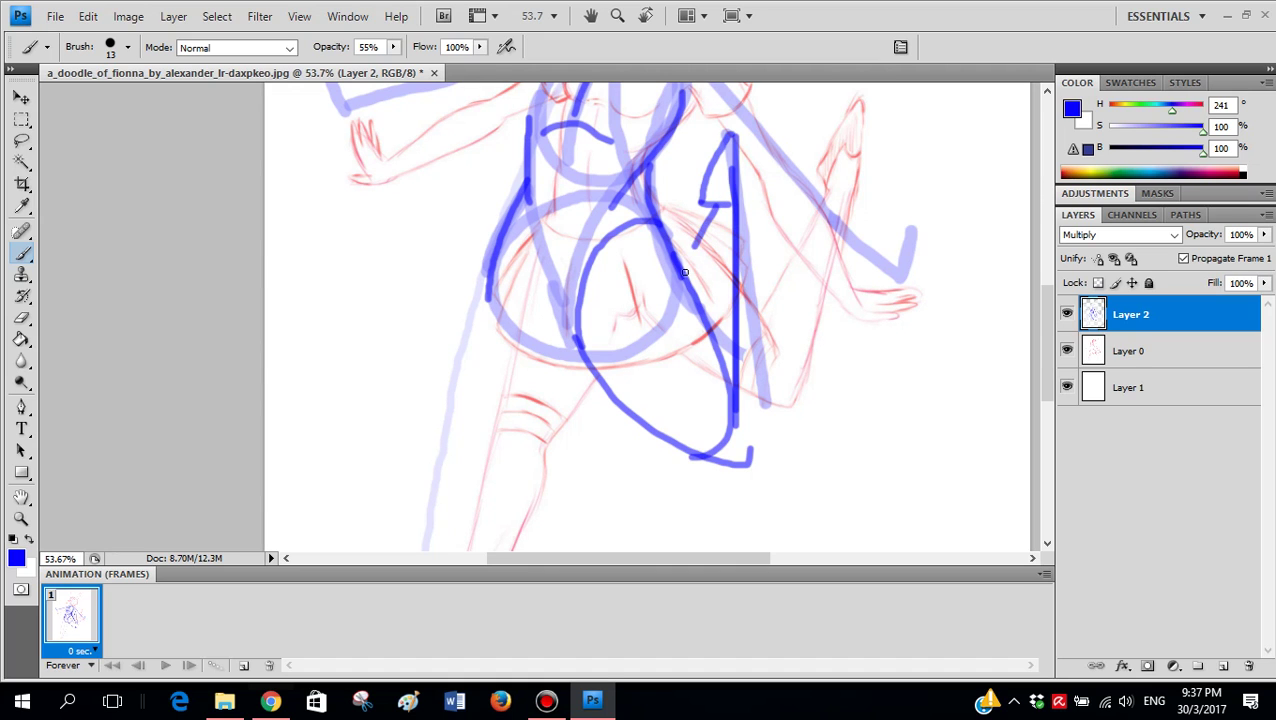
pyautogui.scroll(-2, 740, 360)
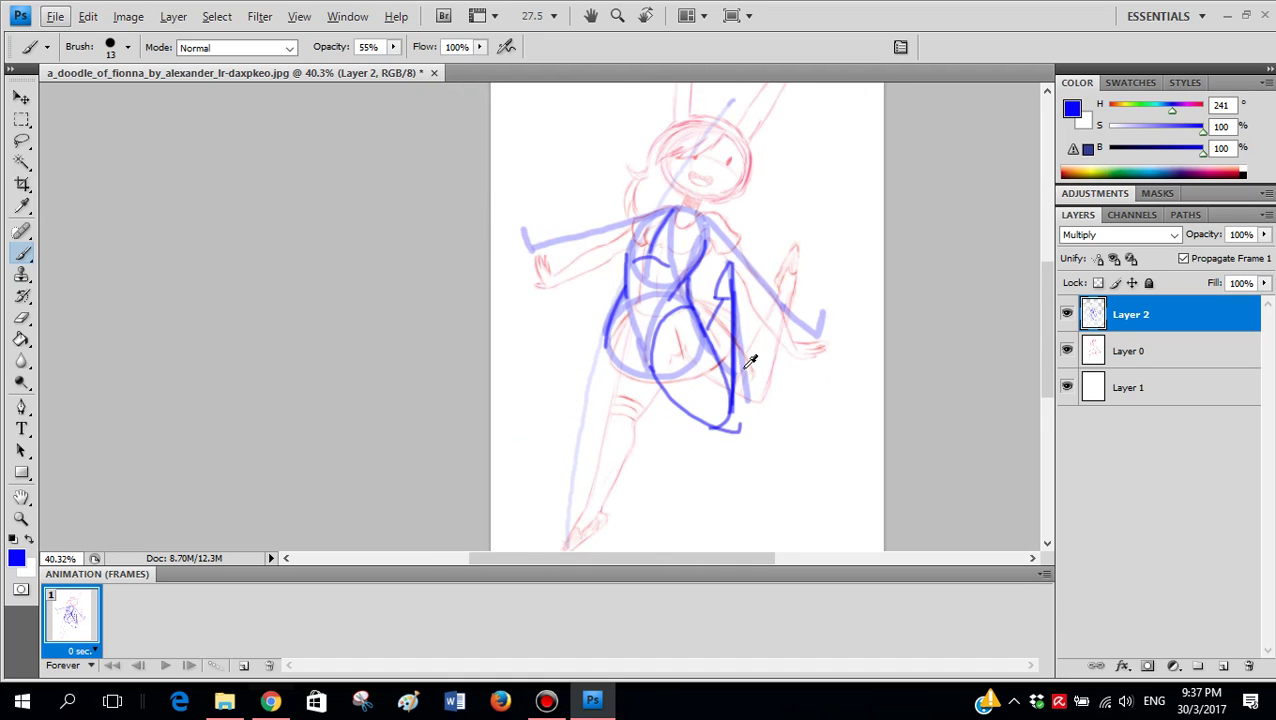
pyautogui.scroll(3, 741, 365)
pyautogui.scroll(-1, 716, 412)
pyautogui.scroll(6, 705, 295)
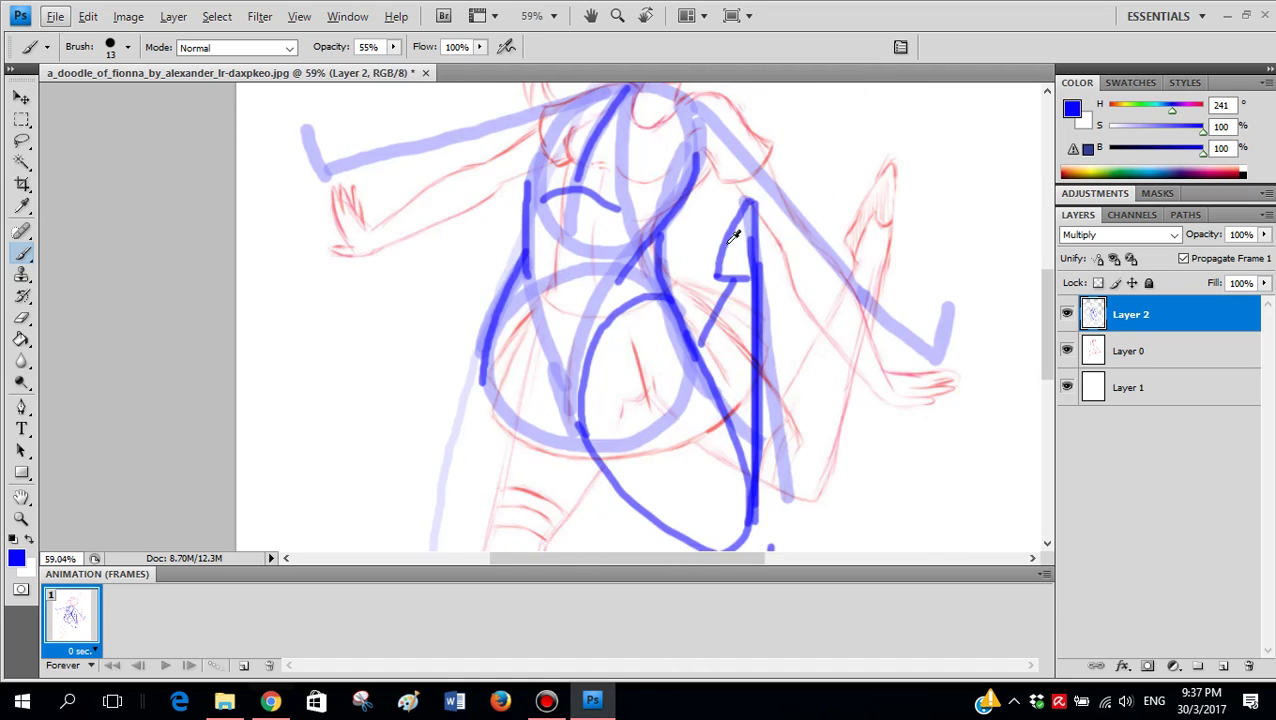
pyautogui.scroll(-5, 715, 300)
pyautogui.scroll(2, 654, 347)
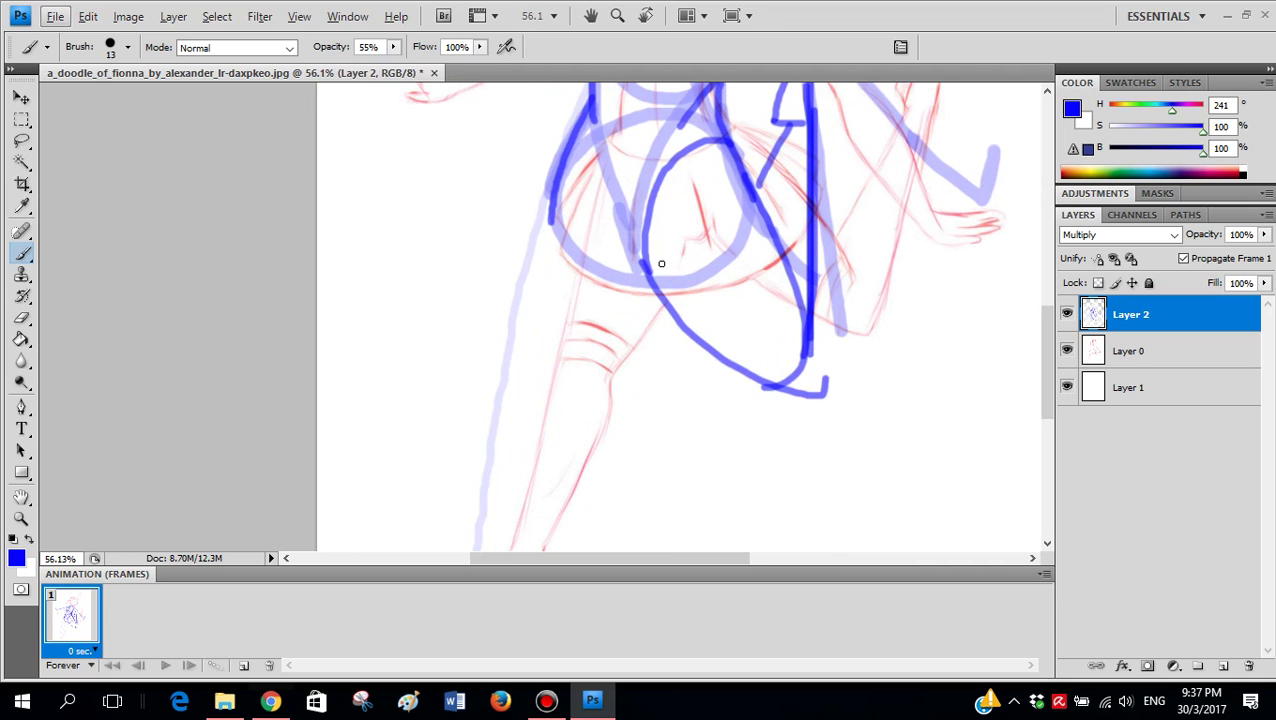
# - Try inner thigh curves and short strokes for the standing leg below the hip circle, undoing them all
pyautogui.moveTo(682, 237)
pyautogui.mouseDown()
pyautogui.moveTo(604, 359)
pyautogui.moveTo(530, 397)
pyautogui.mouseUp()
pyautogui.hotkey('ctrl', 'z')
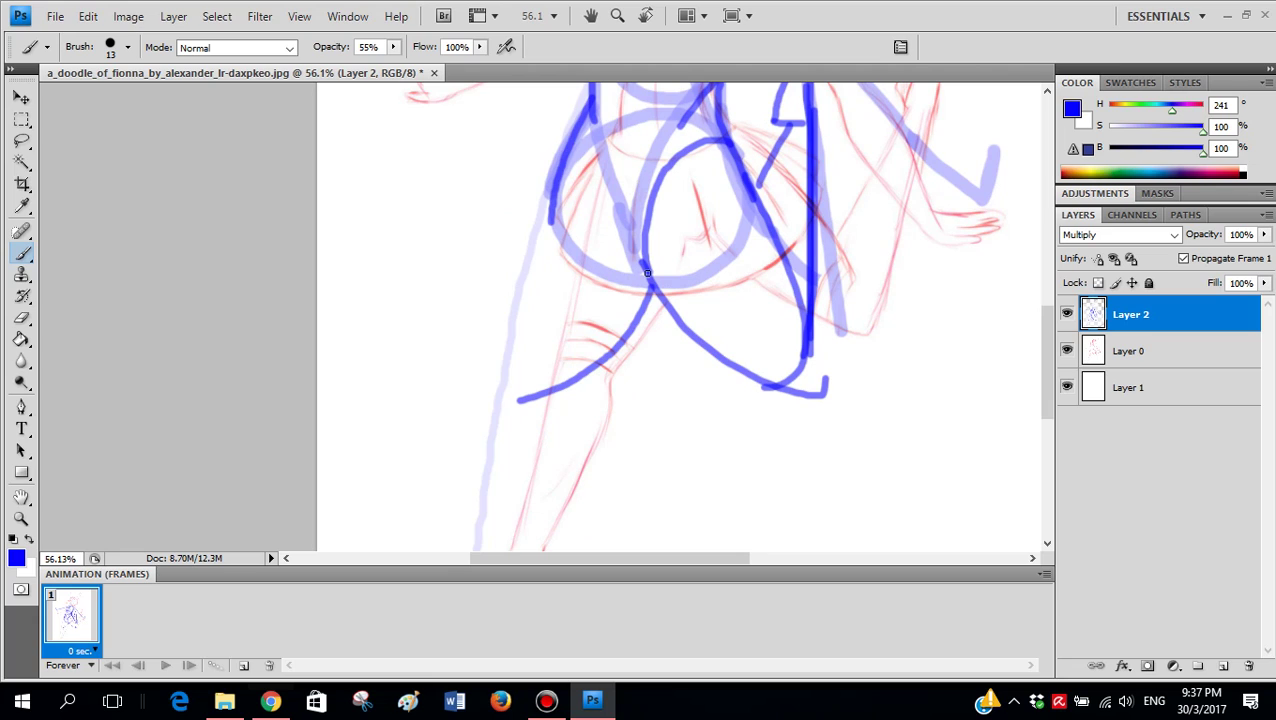
pyautogui.moveTo(589, 239)
pyautogui.mouseDown()
pyautogui.moveTo(642, 272)
pyautogui.moveTo(534, 373)
pyautogui.mouseUp()
pyautogui.hotkey('ctrl', 'z')
pyautogui.hotkey('ctrl', 'z')
pyautogui.moveTo(656, 214); pyautogui.dragTo(656, 256)
pyautogui.hotkey('ctrl', 'alt', 'z')
pyautogui.hotkey('ctrl', 'alt', 'z')
pyautogui.hotkey('ctrl', 'alt', 'z')
pyautogui.moveTo(609, 212); pyautogui.dragTo(615, 277)
pyautogui.hotkey('ctrl', 'z')
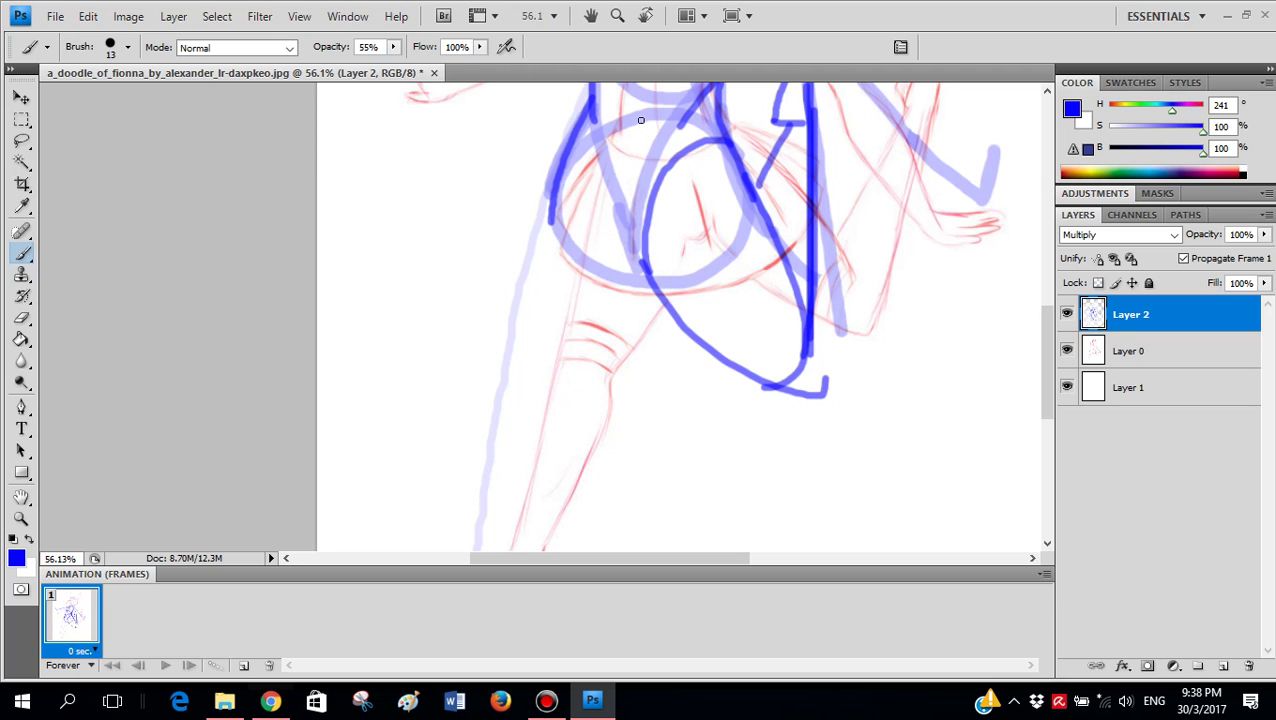
# - Try an oval inside the hip circle and outline the standing thigh with an inner curve and outer edge
pyautogui.moveTo(604, 180)
pyautogui.mouseDown()
pyautogui.moveTo(603, 240)
pyautogui.moveTo(660, 284)
pyautogui.moveTo(664, 122)
pyautogui.mouseUp()
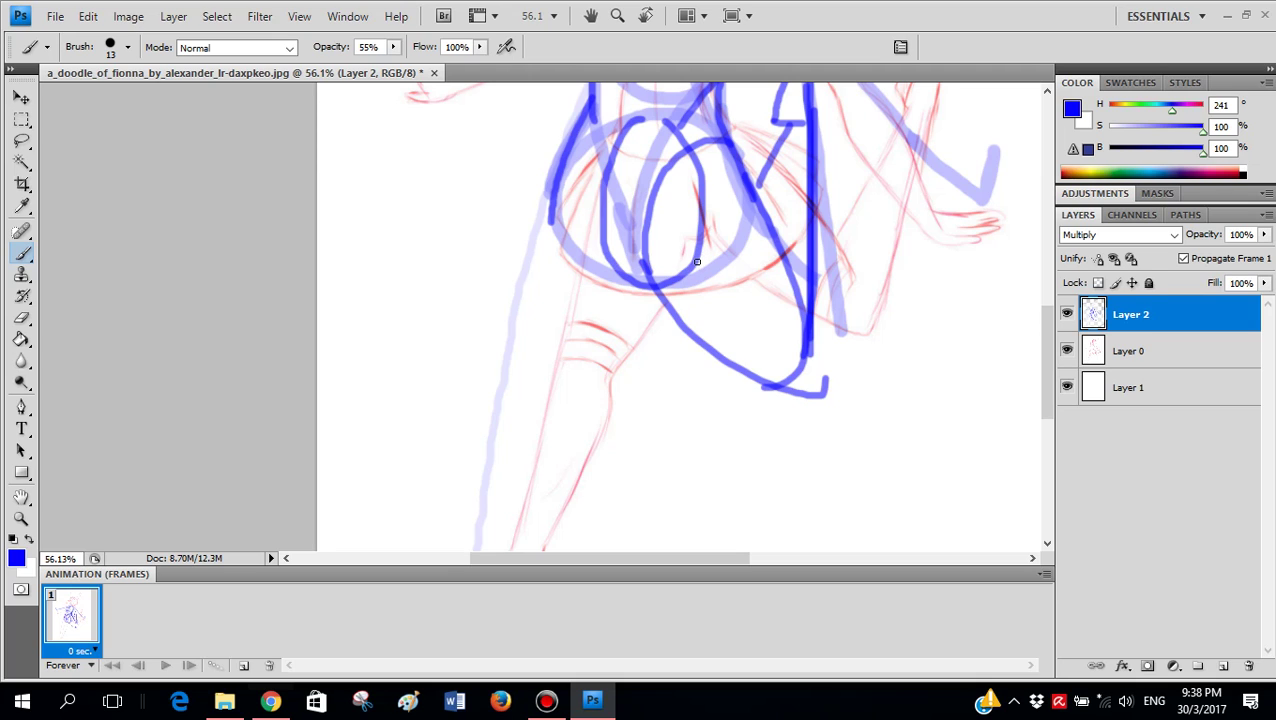
pyautogui.moveTo(697, 261); pyautogui.dragTo(566, 410)
pyautogui.hotkey('ctrl', 'z')
pyautogui.moveTo(668, 300)
pyautogui.mouseDown()
pyautogui.moveTo(612, 376)
pyautogui.moveTo(533, 405)
pyautogui.mouseUp()
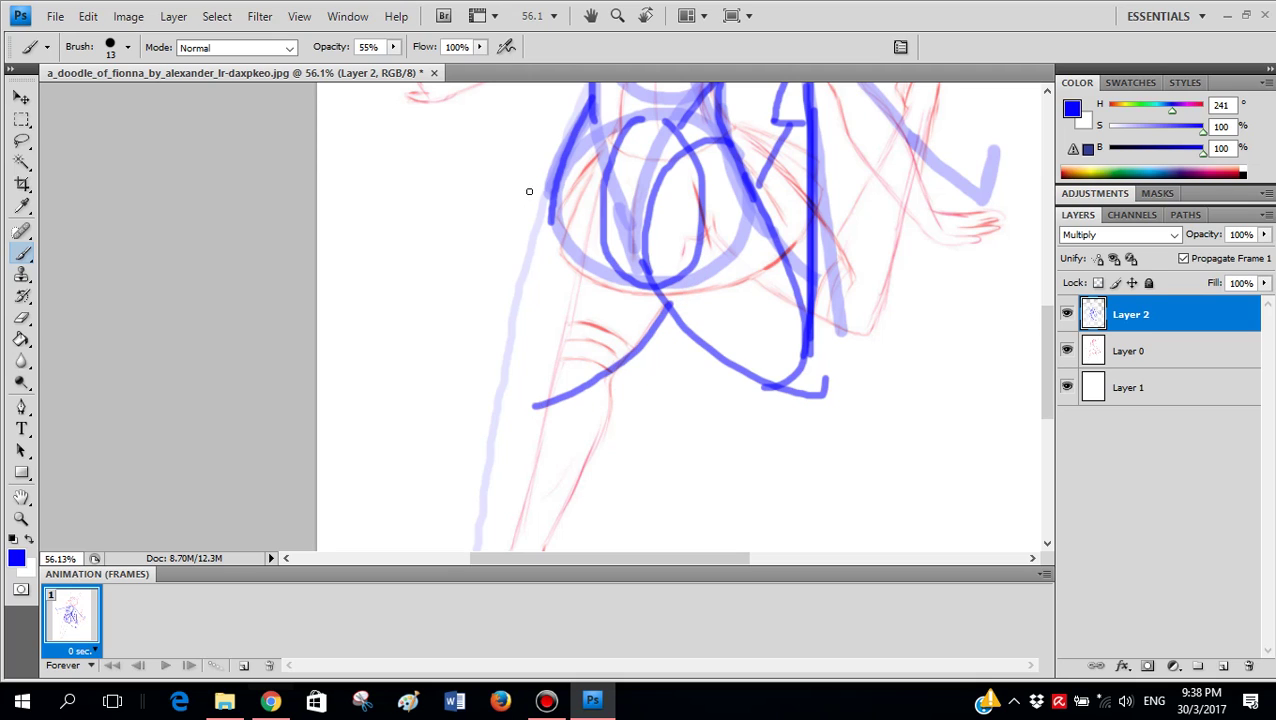
pyautogui.moveTo(554, 181); pyautogui.dragTo(532, 394)
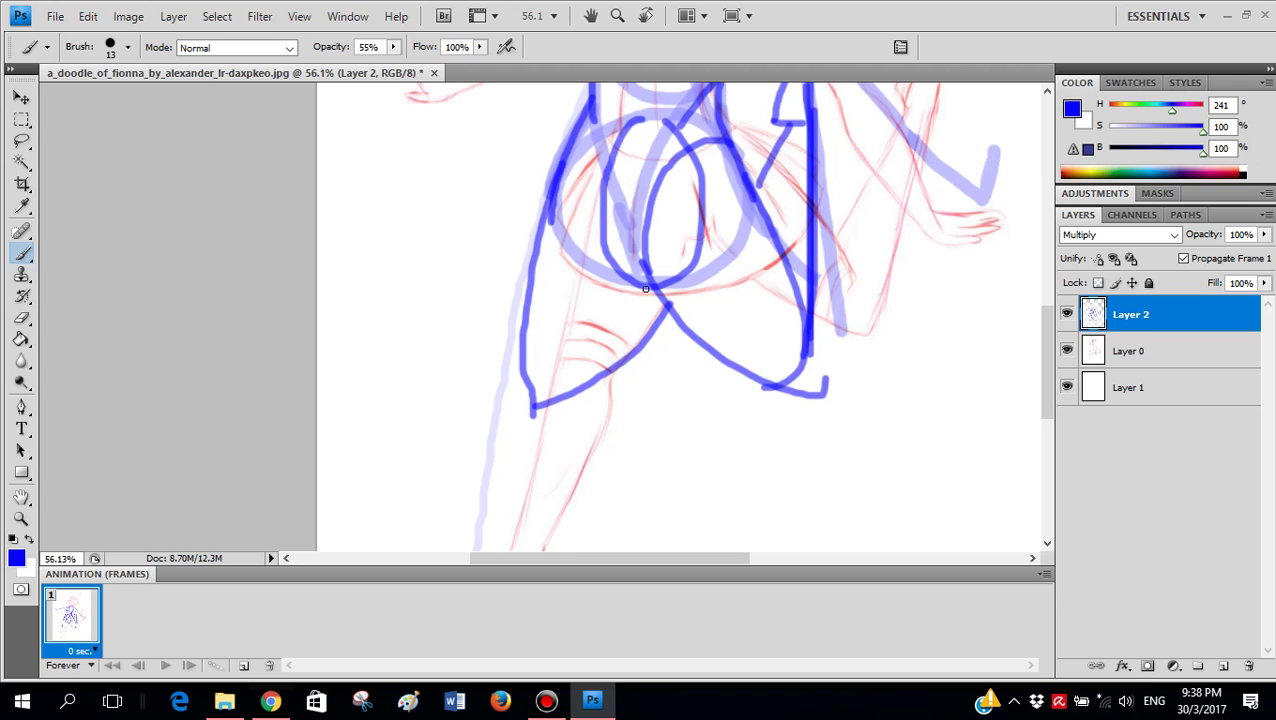
# - Try redrawing the standing leg's inner thigh curve from the base of the hip circle, undoing the outer edge as well
pyautogui.moveTo(645, 288); pyautogui.dragTo(533, 419)
pyautogui.hotkey('ctrl', 'z')
pyautogui.moveTo(642, 287); pyautogui.dragTo(519, 408)
pyautogui.hotkey('ctrl', 'z')
pyautogui.hotkey('ctrl', 'alt', 'z')
pyautogui.hotkey('ctrl', 'alt', 'z')
pyautogui.moveTo(648, 287); pyautogui.dragTo(530, 408)
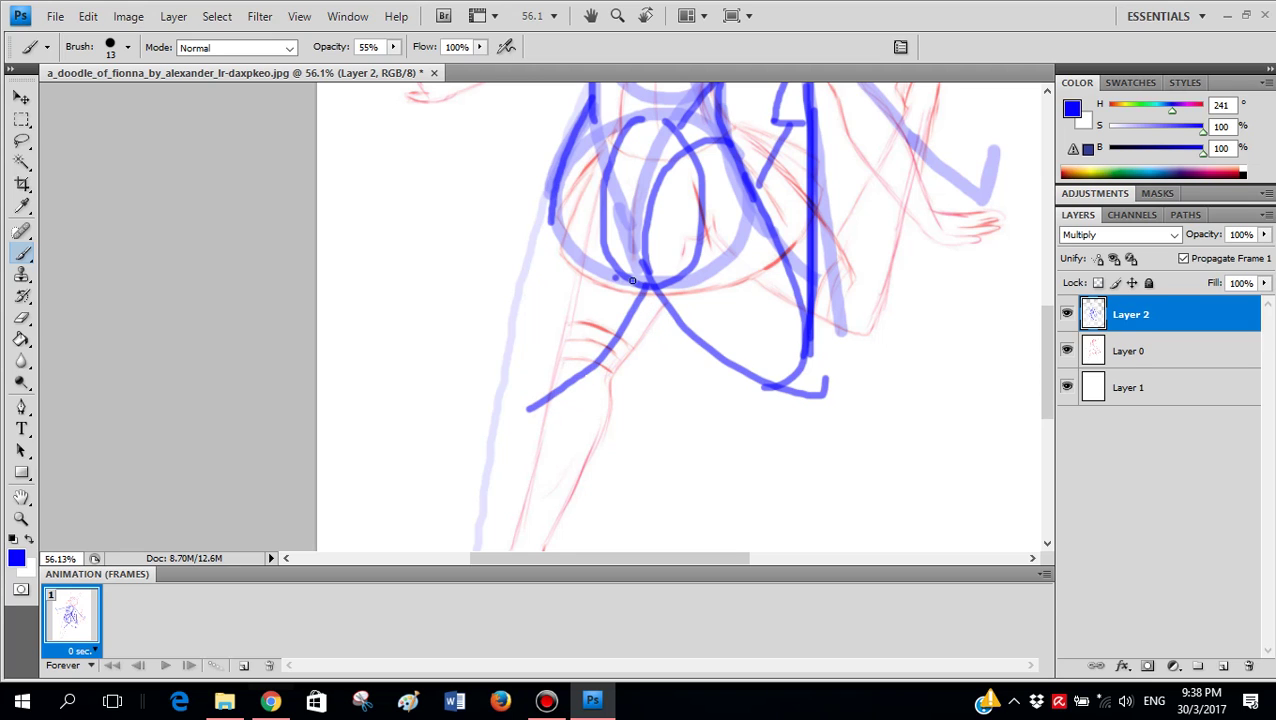
# - Undo the standing leg's inner thigh curve and the oval inside the hip circle
pyautogui.scroll(-2, 668, 267)
pyautogui.scroll(4, 662, 272)
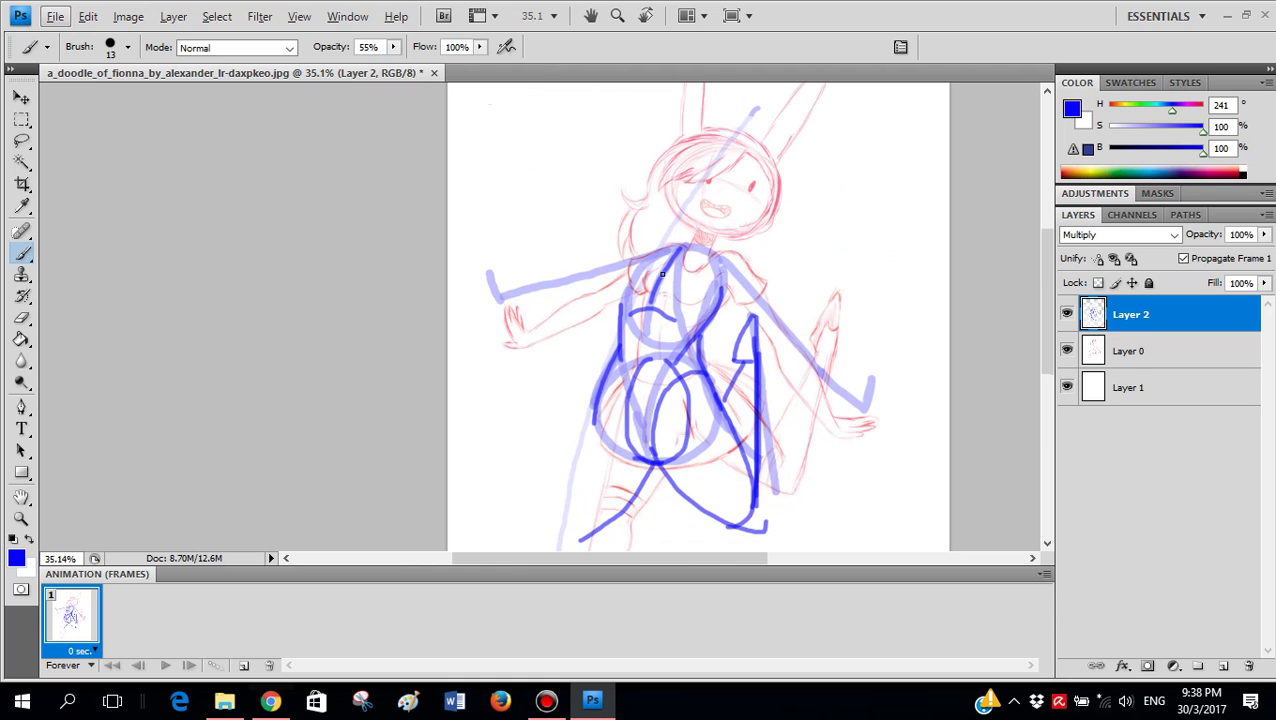
pyautogui.scroll(-3, 662, 273)
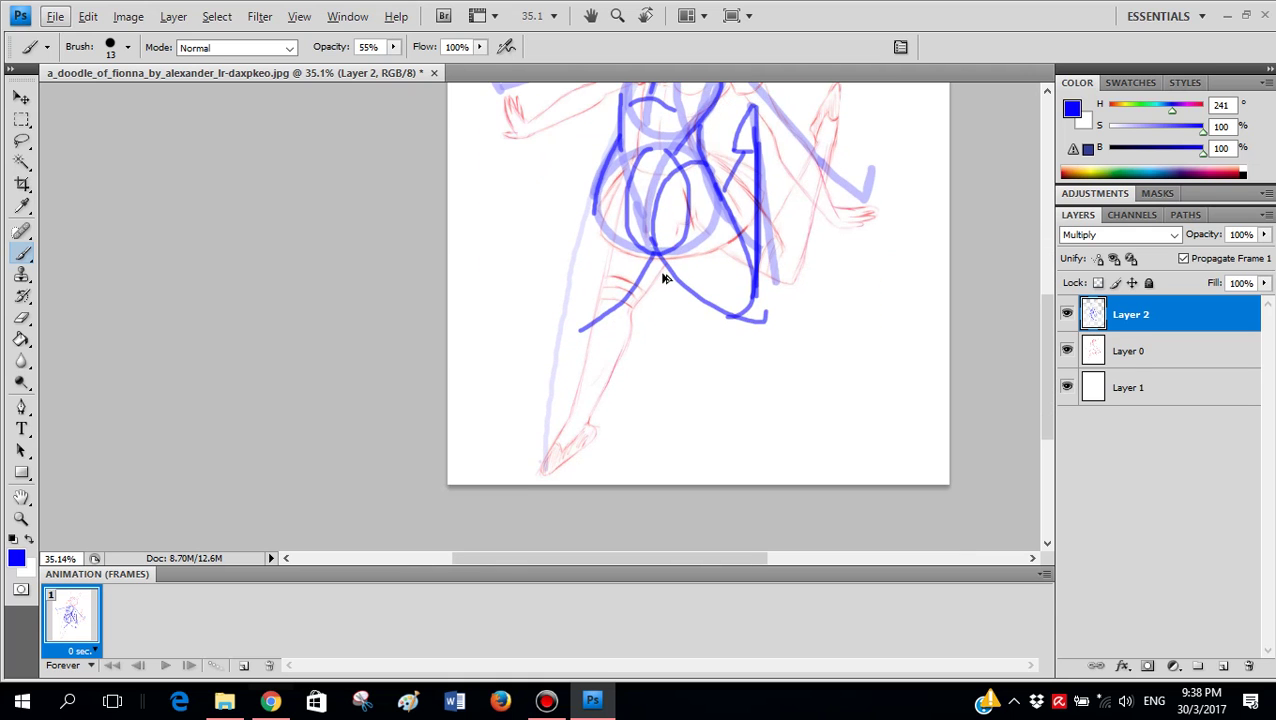
pyautogui.scroll(4, 664, 272)
pyautogui.scroll(-1, 624, 320)
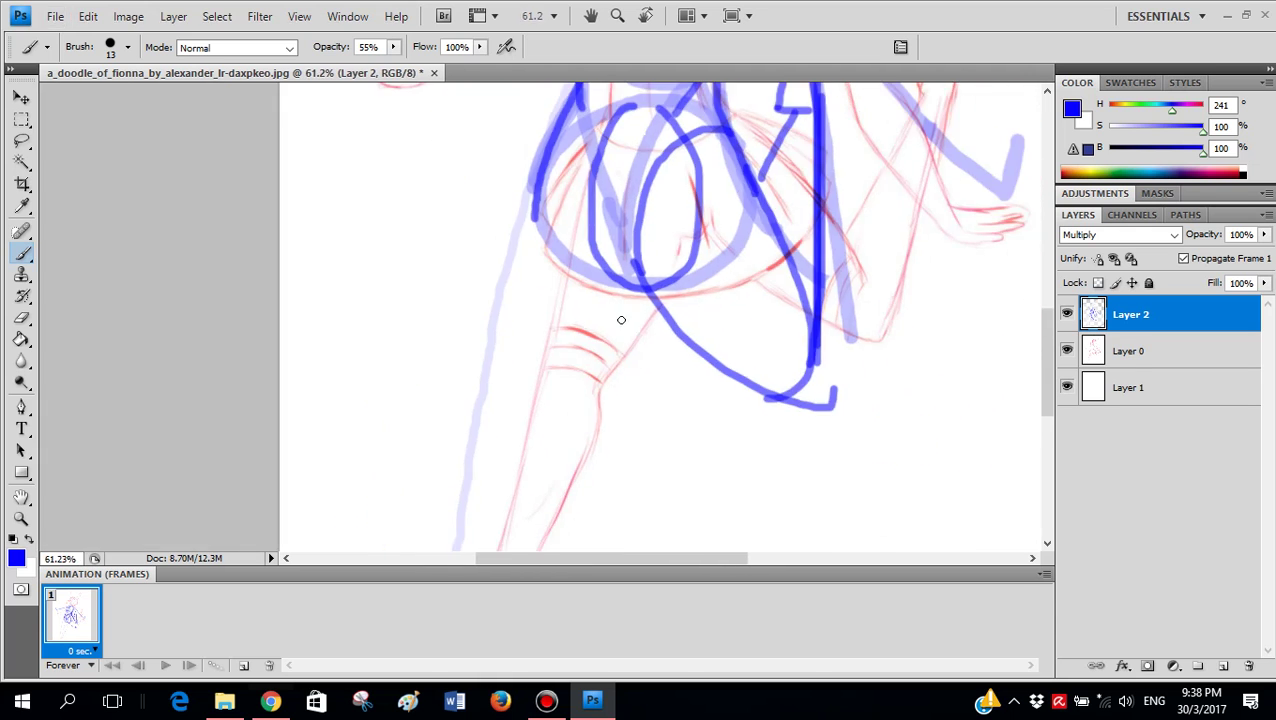
pyautogui.scroll(2, 621, 320)
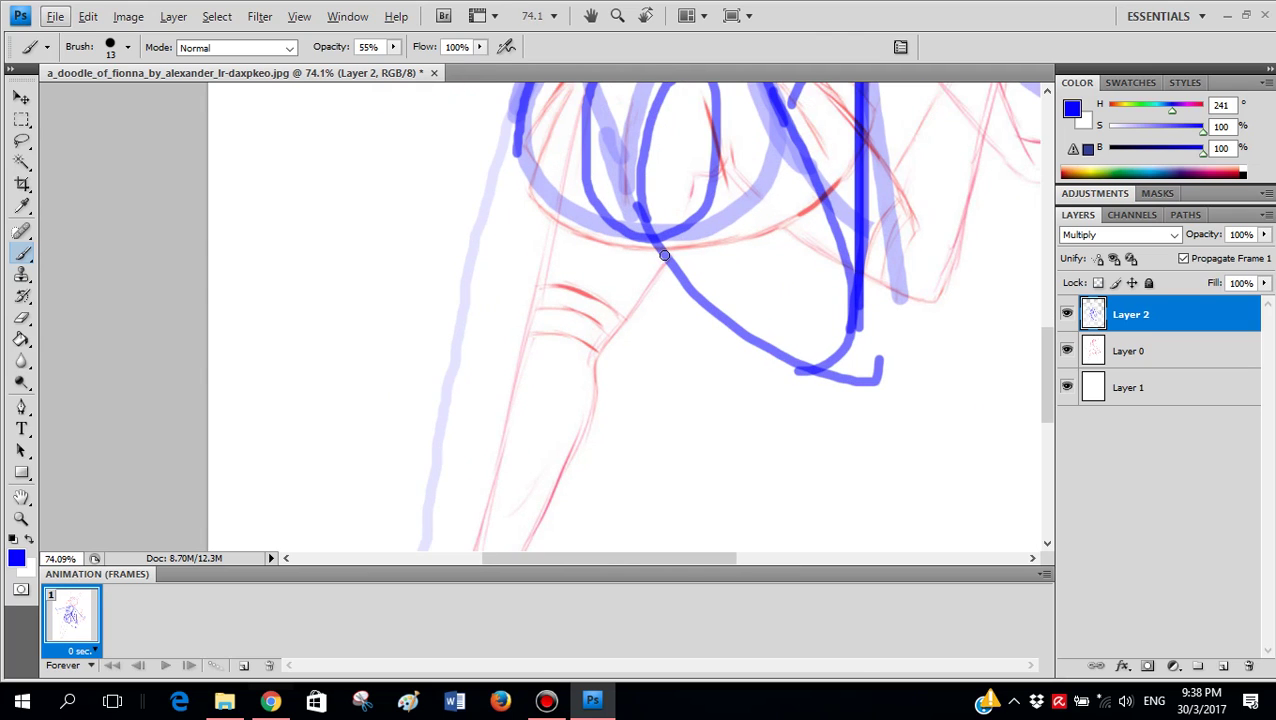
pyautogui.hotkey('ctrl', 'alt', 'z')
# - Draw the standing leg's thigh with a curved inner edge from the crotch and a long outer edge meeting at the knee
pyautogui.moveTo(665, 262)
pyautogui.mouseDown()
pyautogui.moveTo(573, 338)
pyautogui.moveTo(472, 388)
pyautogui.mouseUp()
pyautogui.scroll(3, 487, 305)
pyautogui.moveTo(540, 125)
pyautogui.mouseDown()
pyautogui.moveTo(495, 228)
pyautogui.moveTo(470, 462)
pyautogui.mouseUp()
# - Trace the front of the standing leg as a nearly straight line from the outer thigh to the toes
pyautogui.scroll(-3, 510, 365)
pyautogui.moveTo(483, 287); pyautogui.dragTo(459, 486)
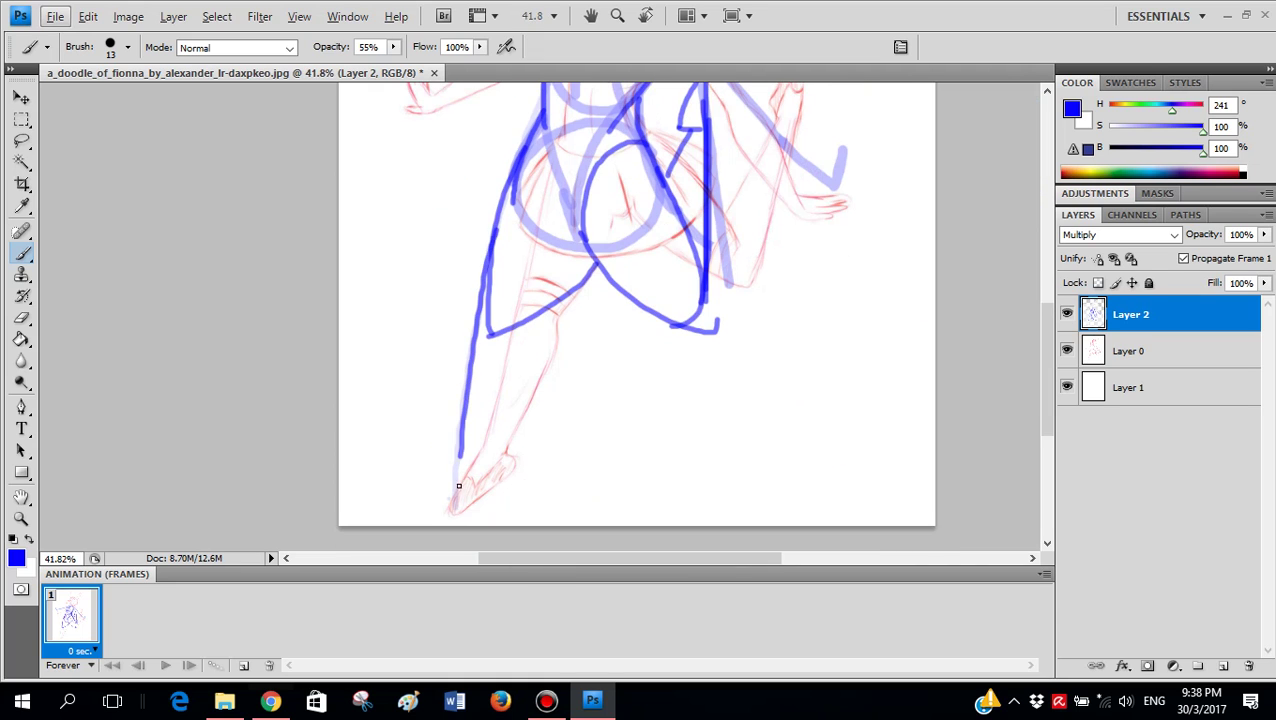
pyautogui.scroll(2, 535, 345)
pyautogui.scroll(-1, 557, 247)
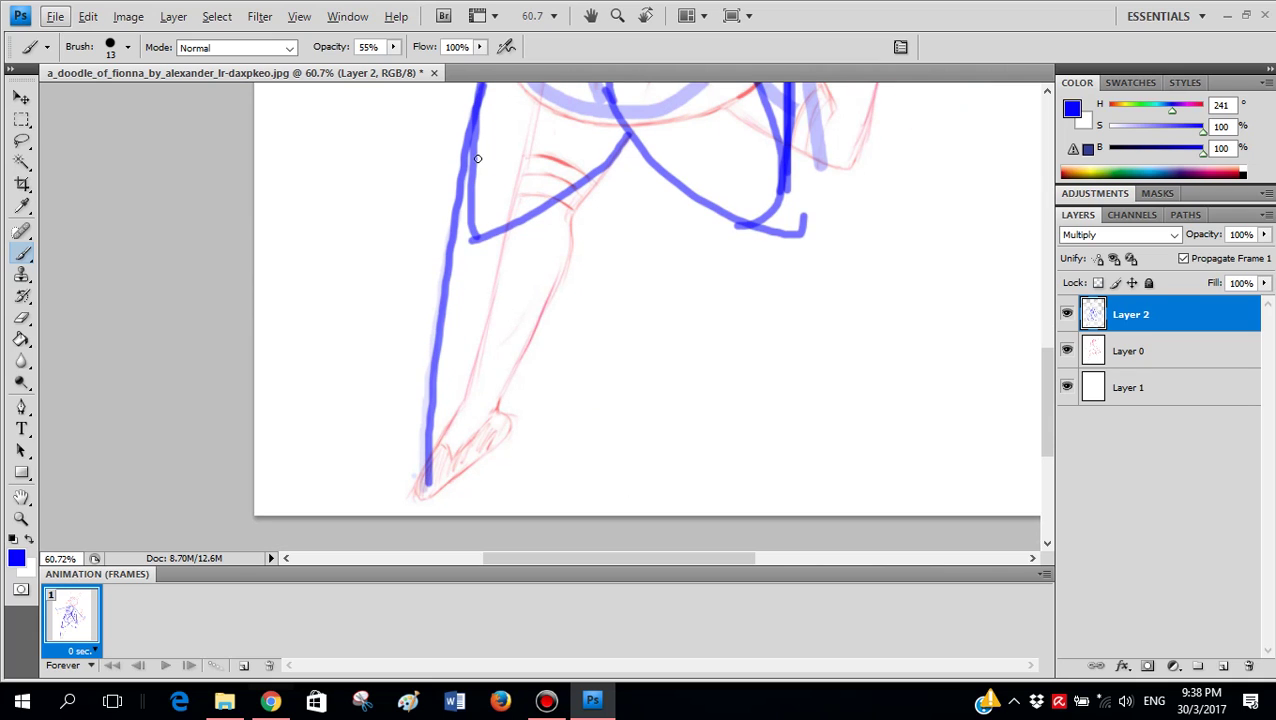
pyautogui.moveTo(451, 205)
pyautogui.mouseDown()
pyautogui.moveTo(527, 165)
pyautogui.moveTo(540, 267)
pyautogui.moveTo(430, 458)
pyautogui.mouseUp()
pyautogui.hotkey('ctrl', 'z')
# - Try calf curves for the standing leg starting just under the knee, undoing each attempt
pyautogui.moveTo(492, 232); pyautogui.dragTo(466, 405)
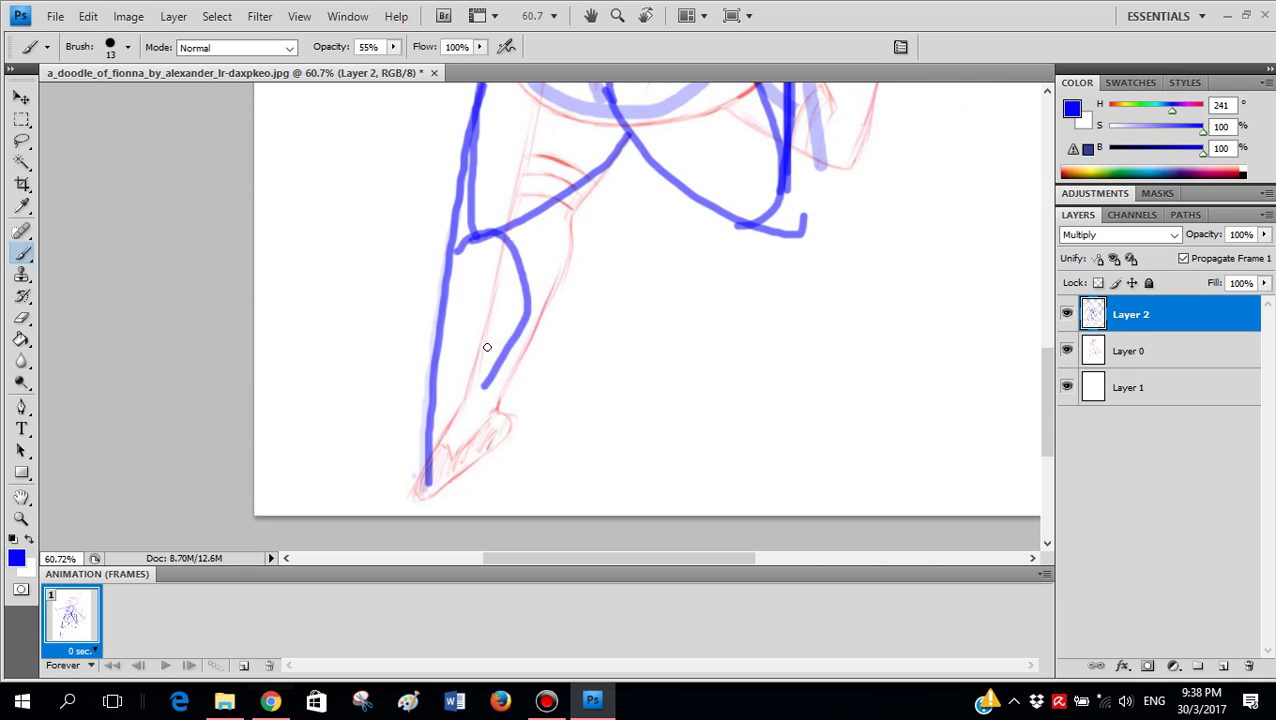
pyautogui.hotkey('ctrl', 'z')
pyautogui.moveTo(516, 219); pyautogui.dragTo(451, 429)
pyautogui.hotkey('ctrl', 'z')
# - Draw the standing leg's calf as a curve arching over the knee, bulging outwards and tapering down to the foot
pyautogui.moveTo(464, 206)
pyautogui.mouseDown()
pyautogui.moveTo(547, 229)
pyautogui.moveTo(509, 343)
pyautogui.moveTo(440, 432)
pyautogui.mouseUp()
pyautogui.scroll(-1, 476, 343)
pyautogui.scroll(2, 490, 325)
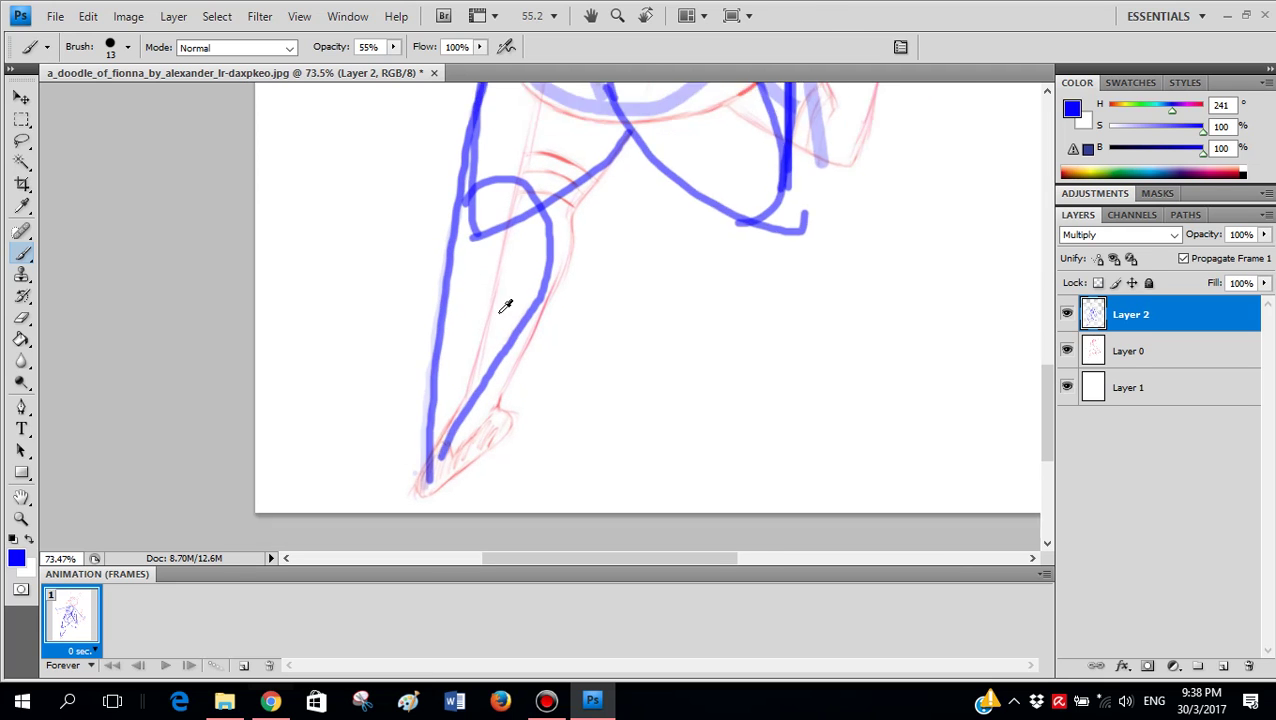
pyautogui.scroll(1, 502, 305)
pyautogui.scroll(-3, 507, 263)
pyautogui.scroll(2, 556, 210)
pyautogui.scroll(-5, 601, 370)
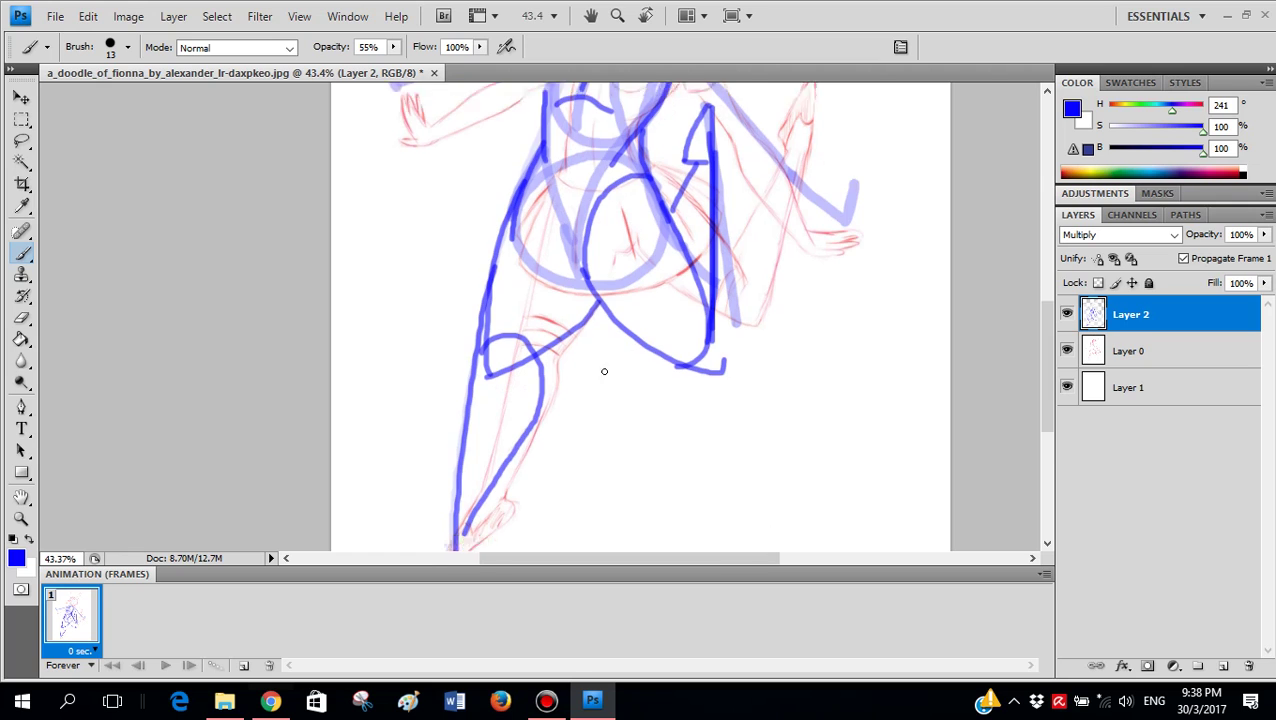
# - Draw the standing leg's foot as an angular wedge from the ankle to the toes, redoing the first heel stroke
pyautogui.scroll(3, 507, 356)
pyautogui.moveTo(510, 282); pyautogui.dragTo(413, 413)
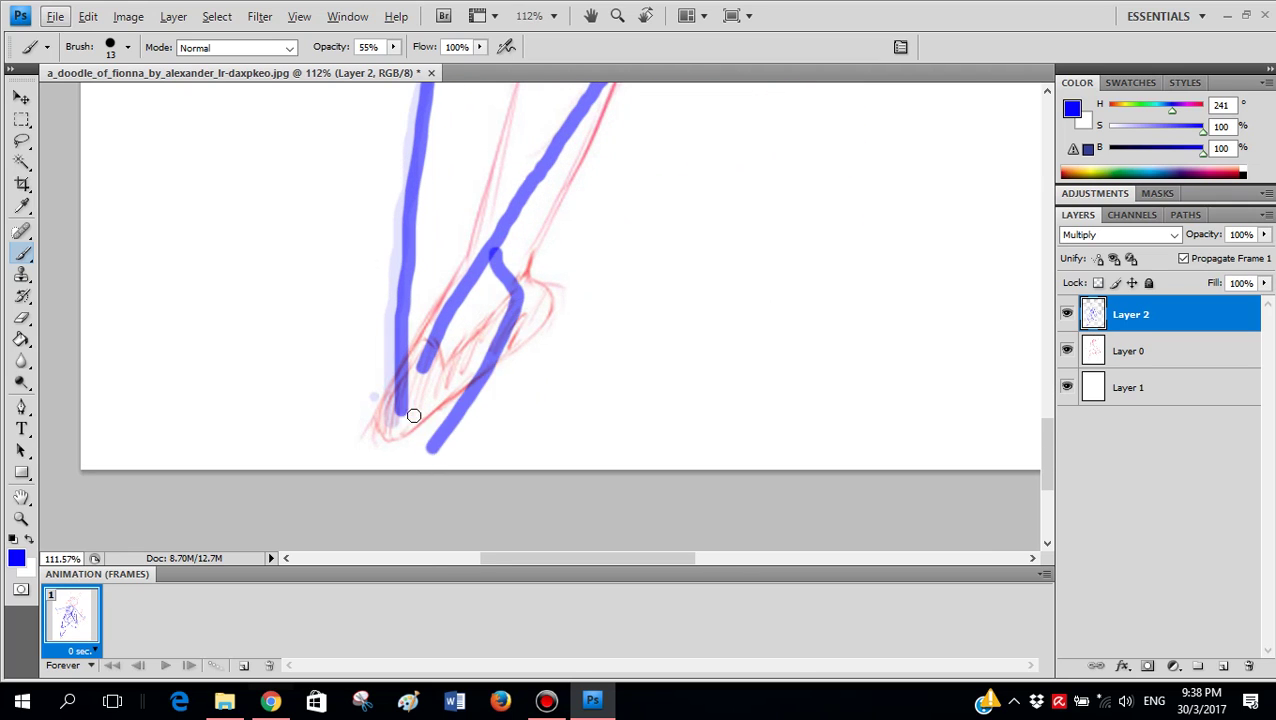
pyautogui.hotkey('ctrl', 'z')
pyautogui.moveTo(490, 245); pyautogui.dragTo(382, 419)
pyautogui.moveTo(398, 302); pyautogui.dragTo(334, 412)
pyautogui.moveTo(334, 412); pyautogui.dragTo(432, 424)
pyautogui.moveTo(434, 426); pyautogui.dragTo(540, 267)
pyautogui.moveTo(518, 294)
pyautogui.mouseDown()
pyautogui.moveTo(432, 426)
pyautogui.moveTo(333, 419)
pyautogui.moveTo(412, 428)
pyautogui.mouseUp()
pyautogui.scroll(-3, 614, 372)
pyautogui.scroll(10, 646, 349)
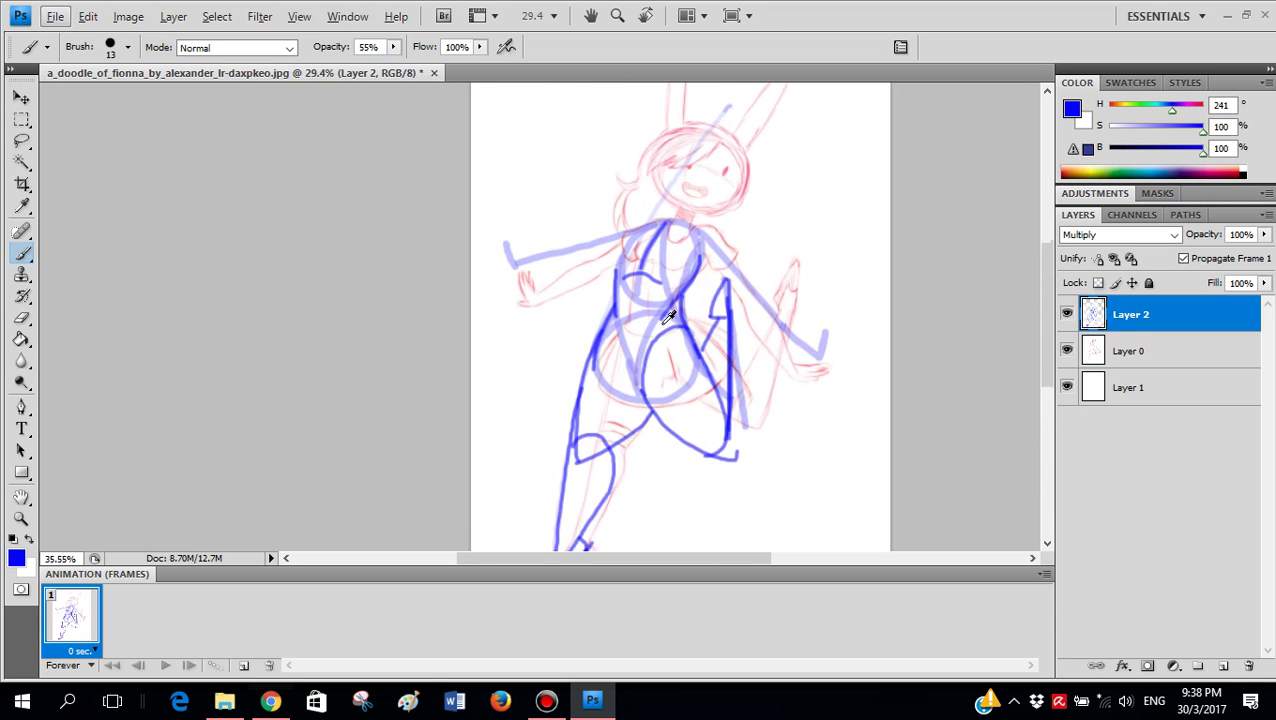
# - Sketch a demonstration ribcage beside the head as an oval with a curved centre line and a lower rib arch
pyautogui.moveTo(711, 199)
pyautogui.mouseDown()
pyautogui.moveTo(632, 189)
pyautogui.moveTo(775, 236)
pyautogui.moveTo(750, 288)
pyautogui.moveTo(735, 280)
pyautogui.mouseUp()
pyautogui.hotkey('ctrl', 'z')
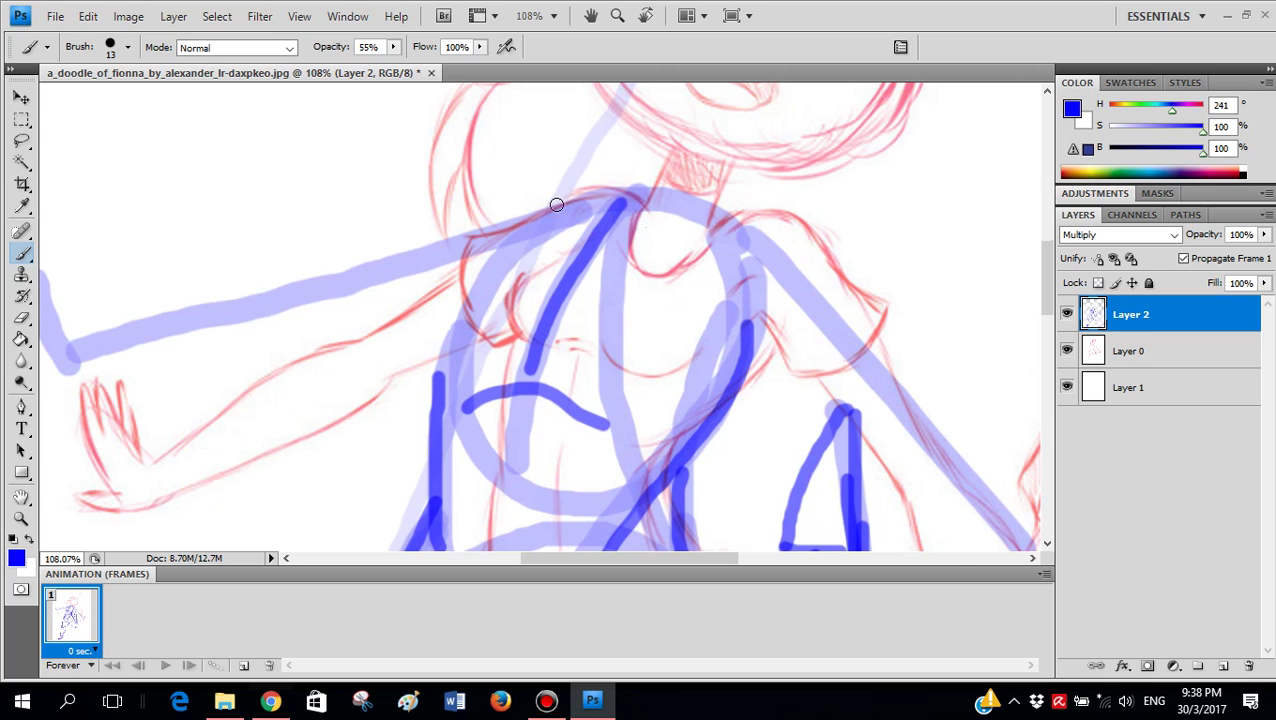
pyautogui.scroll(4, 336, 160)
pyautogui.moveTo(315, 120)
pyautogui.mouseDown()
pyautogui.moveTo(196, 168)
pyautogui.moveTo(272, 342)
pyautogui.mouseUp()
pyautogui.moveTo(396, 224)
pyautogui.mouseDown()
pyautogui.moveTo(295, 132)
pyautogui.moveTo(228, 208)
pyautogui.moveTo(339, 356)
pyautogui.moveTo(430, 165)
pyautogui.moveTo(331, 110)
pyautogui.moveTo(368, 120)
pyautogui.mouseUp()
pyautogui.hotkey('ctrl', 'z')
pyautogui.moveTo(305, 100)
pyautogui.mouseDown()
pyautogui.moveTo(356, 245)
pyautogui.moveTo(360, 328)
pyautogui.mouseUp()
pyautogui.moveTo(285, 350)
pyautogui.mouseDown()
pyautogui.moveTo(295, 316)
pyautogui.moveTo(399, 263)
pyautogui.moveTo(432, 290)
pyautogui.mouseUp()
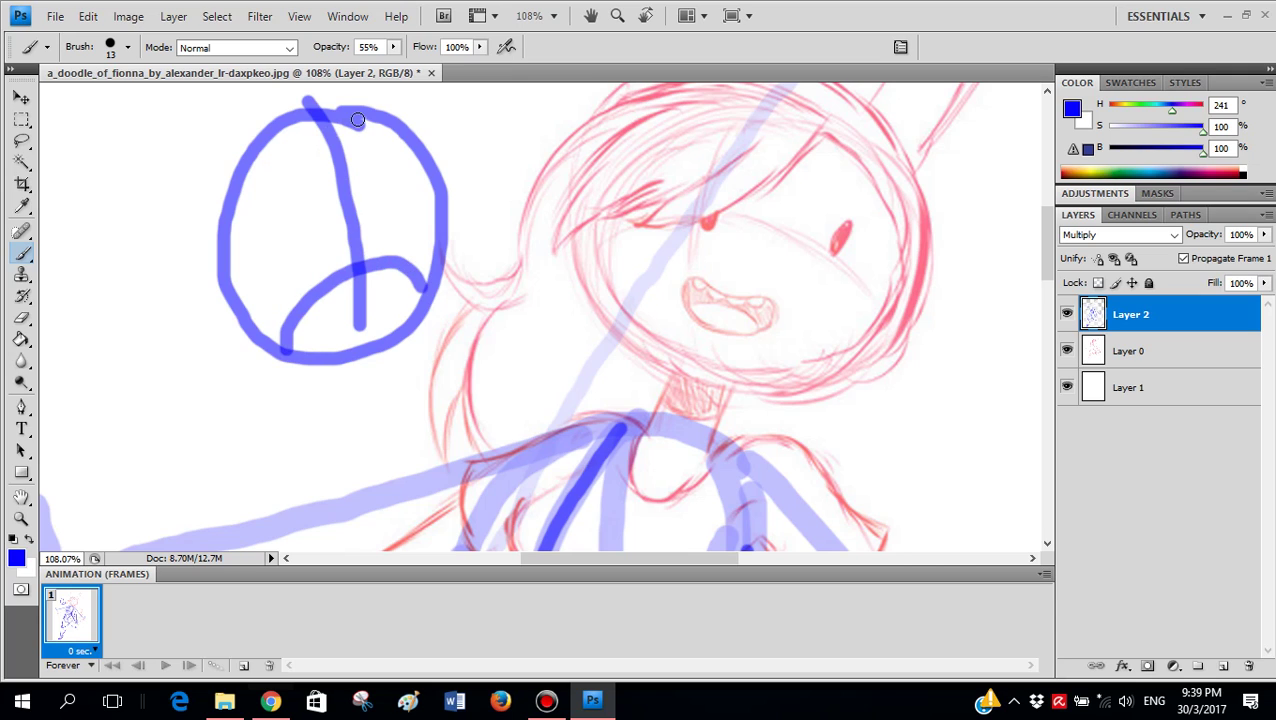
# - Add a collar curve to the demonstration ribcage and try angular shoulder strokes beside it, undoing the shoulder strokes
pyautogui.moveTo(339, 132)
pyautogui.mouseDown()
pyautogui.moveTo(282, 135)
pyautogui.moveTo(290, 144)
pyautogui.mouseUp()
pyautogui.hotkey('ctrl', 'z')
pyautogui.moveTo(212, 157)
pyautogui.mouseDown()
pyautogui.moveTo(210, 193)
pyautogui.moveTo(178, 182)
pyautogui.moveTo(285, 260)
pyautogui.moveTo(274, 153)
pyautogui.mouseUp()
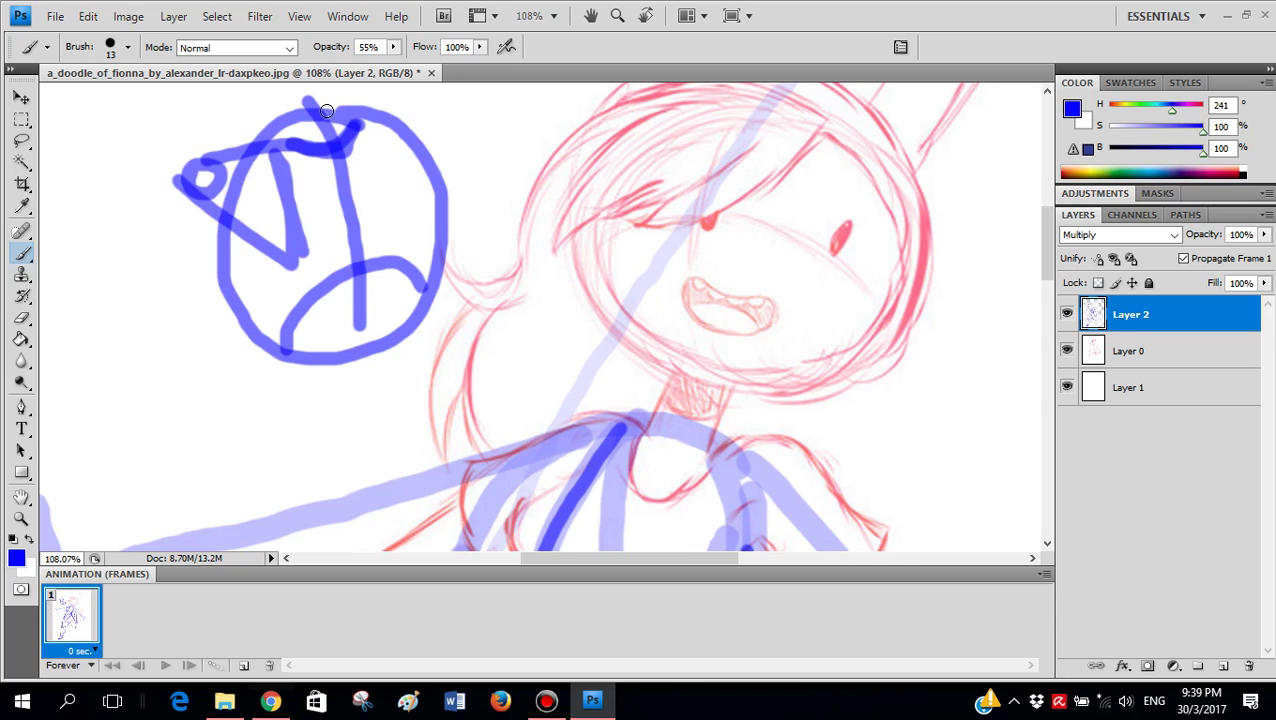
pyautogui.hotkey('ctrl', 'alt', 'z')
pyautogui.hotkey('ctrl', 'alt', 'z')
pyautogui.hotkey('ctrl', 'alt', 'z')
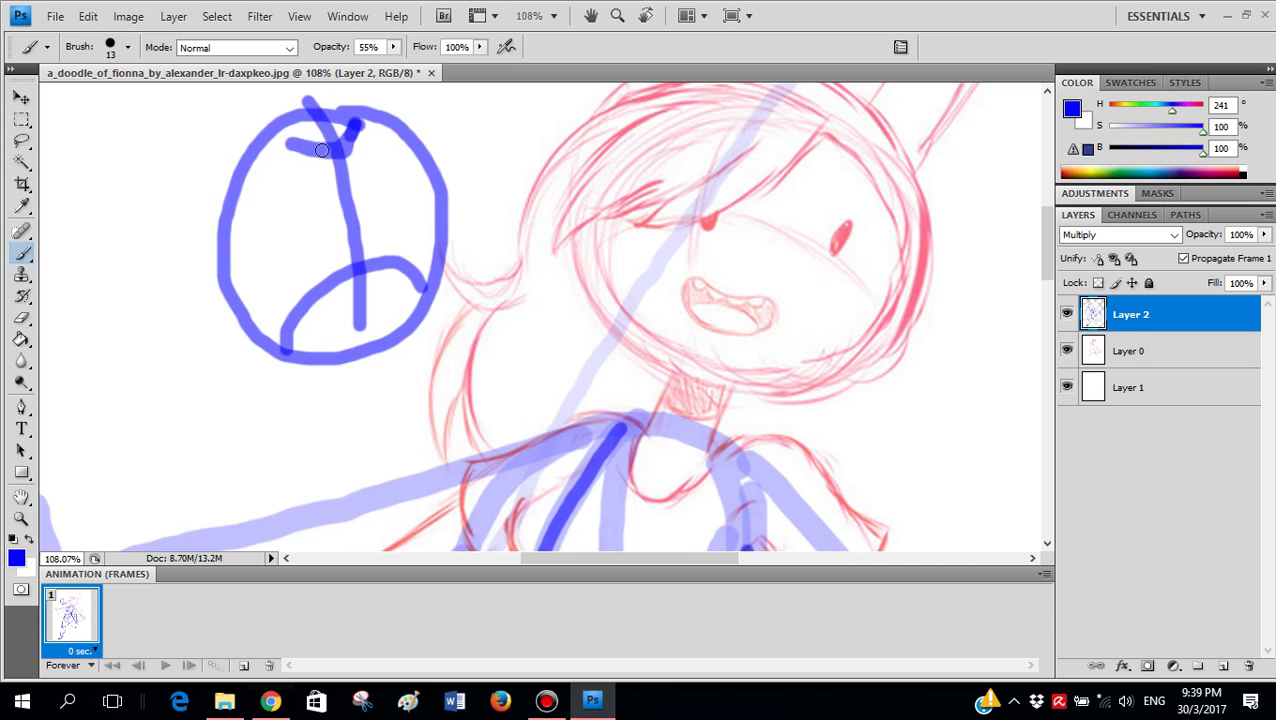
# - Add a rounded shoulder loop to each side of the demonstration ribcage's top
pyautogui.moveTo(322, 149)
pyautogui.mouseDown()
pyautogui.moveTo(214, 147)
pyautogui.moveTo(184, 168)
pyautogui.moveTo(186, 195)
pyautogui.moveTo(239, 200)
pyautogui.moveTo(245, 128)
pyautogui.mouseUp()
pyautogui.scroll(2, 356, 184)
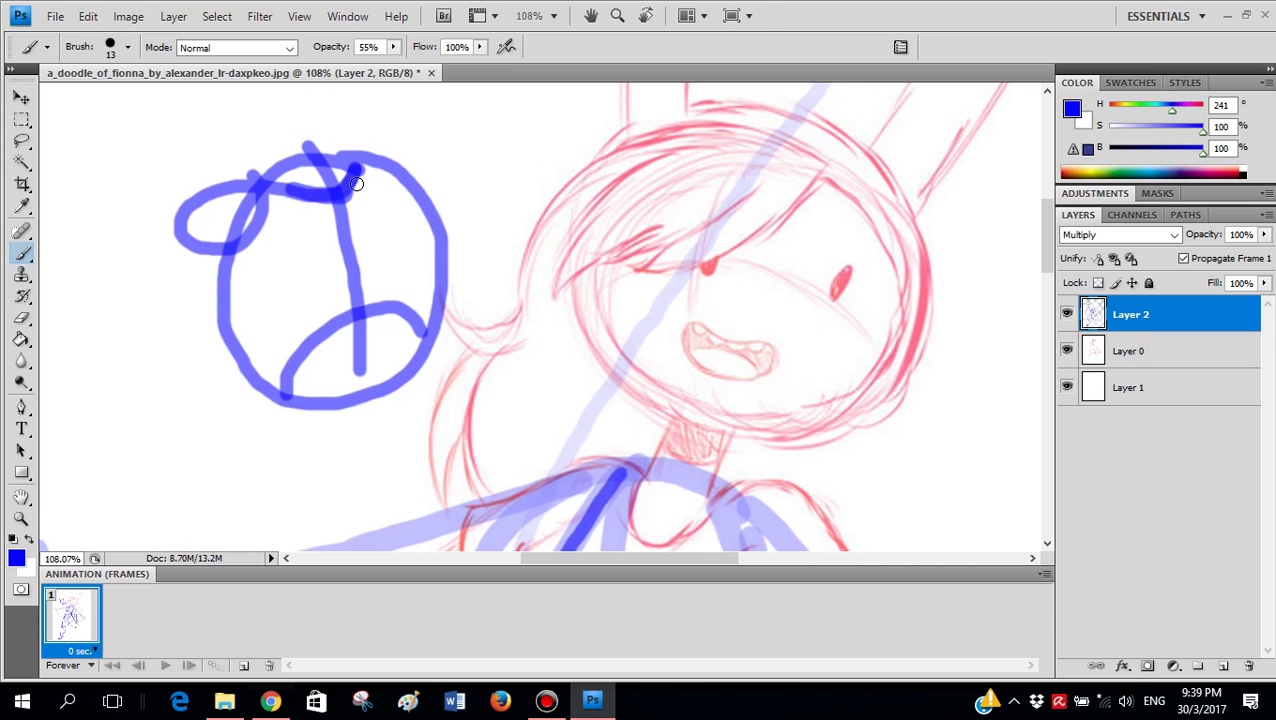
pyautogui.moveTo(359, 166)
pyautogui.mouseDown()
pyautogui.moveTo(389, 136)
pyautogui.moveTo(441, 157)
pyautogui.mouseUp()
pyautogui.scroll(-3, 441, 235)
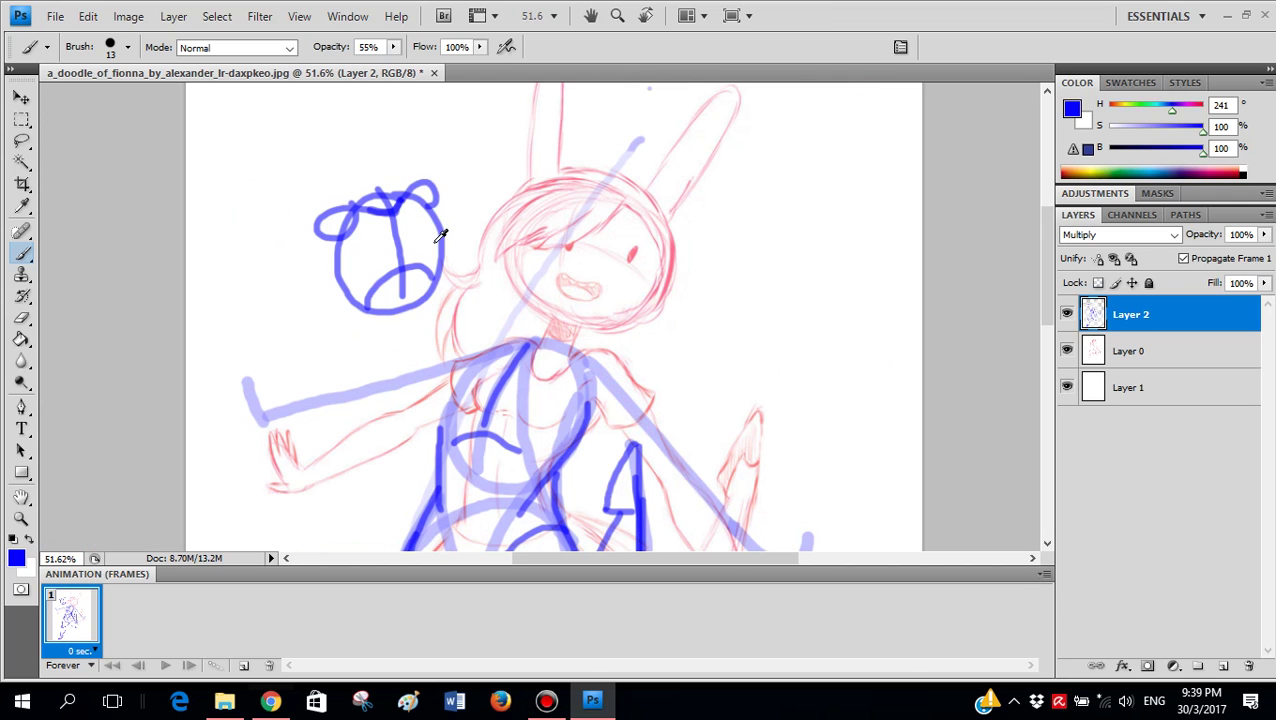
# - Undo all strokes of the demonstration ribcage beside the head
pyautogui.hotkey('ctrl', 'alt', 'z')
pyautogui.hotkey('ctrl', 'alt', 'z')
pyautogui.hotkey('ctrl', 'alt', 'z')
pyautogui.hotkey('ctrl', 'alt', 'z')
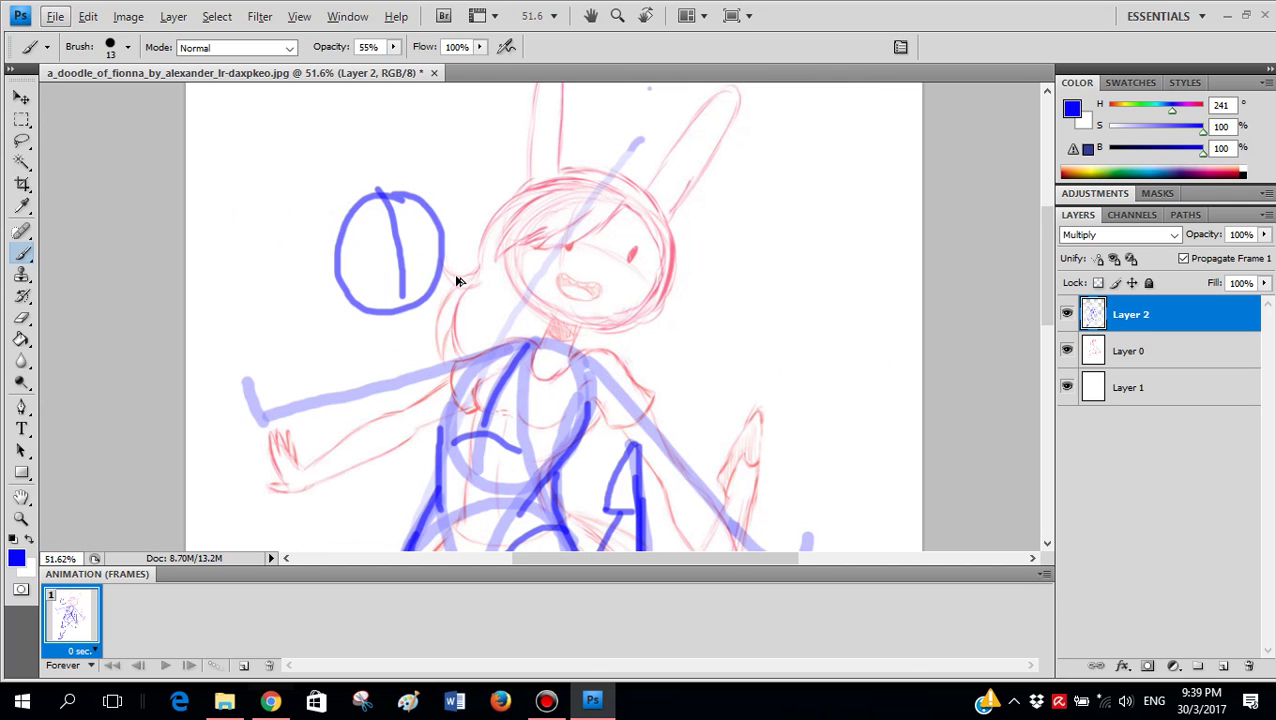
pyautogui.hotkey('ctrl', 'alt', 'z')
pyautogui.hotkey('ctrl', 'alt', 'z')
pyautogui.scroll(3, 535, 370)
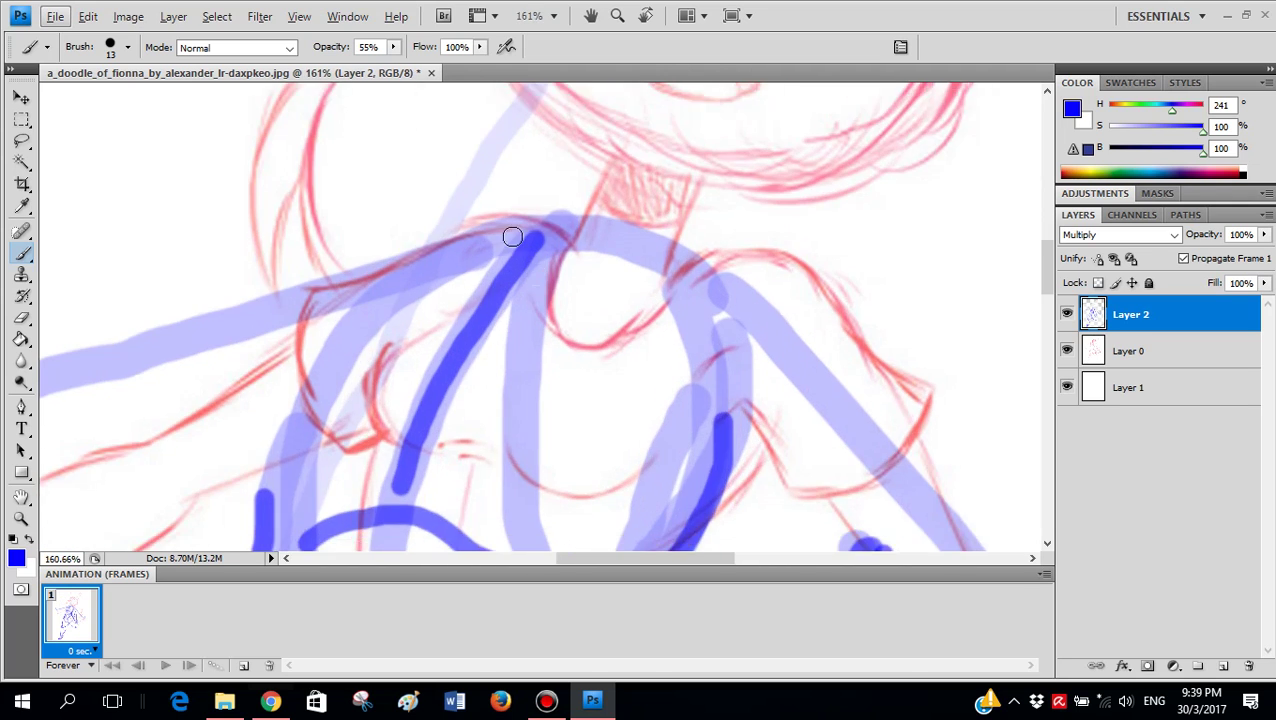
# - Try a collarbone line across the neck base that curves around the shoulder nearer the raised leg
pyautogui.scroll(-1, 513, 236)
pyautogui.moveTo(519, 208); pyautogui.dragTo(624, 198)
pyautogui.hotkey('ctrl', 'alt', 'z')
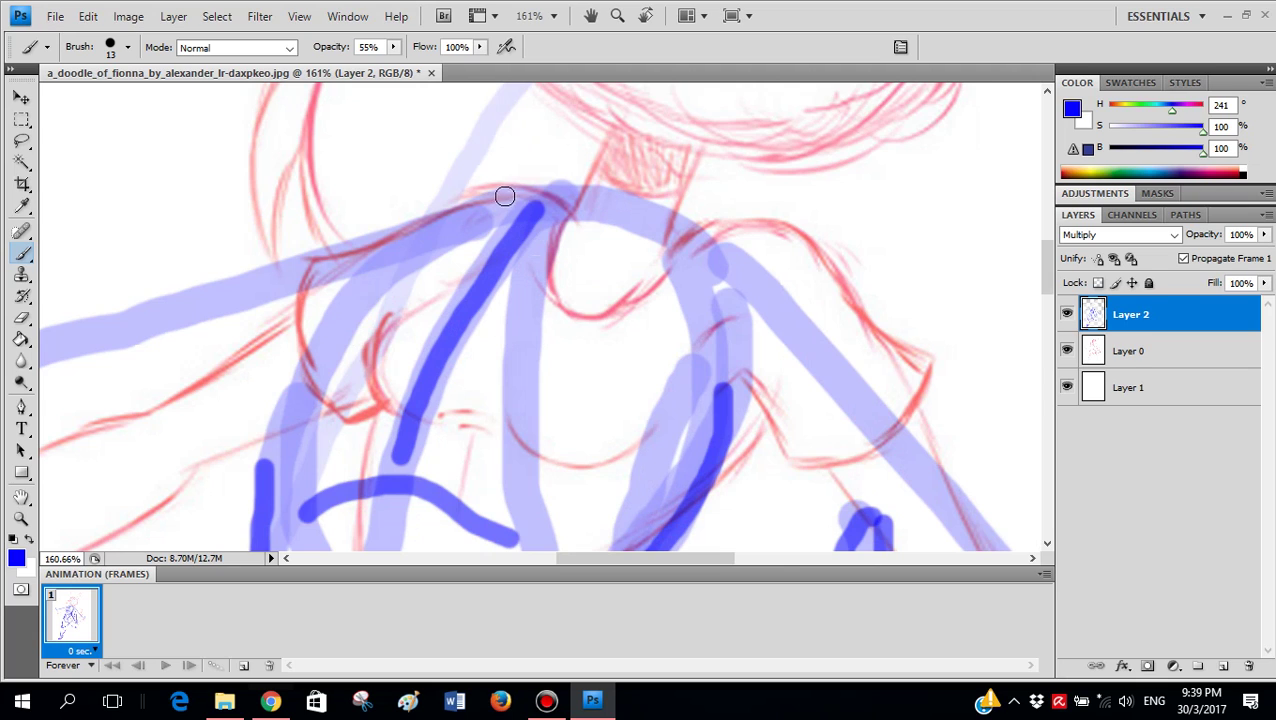
pyautogui.moveTo(518, 195)
pyautogui.mouseDown()
pyautogui.moveTo(548, 211)
pyautogui.moveTo(710, 222)
pyautogui.moveTo(783, 280)
pyautogui.moveTo(772, 341)
pyautogui.moveTo(653, 235)
pyautogui.mouseUp()
pyautogui.hotkey('ctrl', 'alt', 'z')
pyautogui.moveTo(525, 195)
pyautogui.mouseDown()
pyautogui.moveTo(581, 196)
pyautogui.moveTo(785, 280)
pyautogui.moveTo(601, 239)
pyautogui.moveTo(525, 200)
pyautogui.moveTo(646, 214)
pyautogui.moveTo(782, 308)
pyautogui.mouseUp()
pyautogui.hotkey('ctrl', 'alt', 'z')
pyautogui.moveTo(685, 315); pyautogui.dragTo(686, 322)
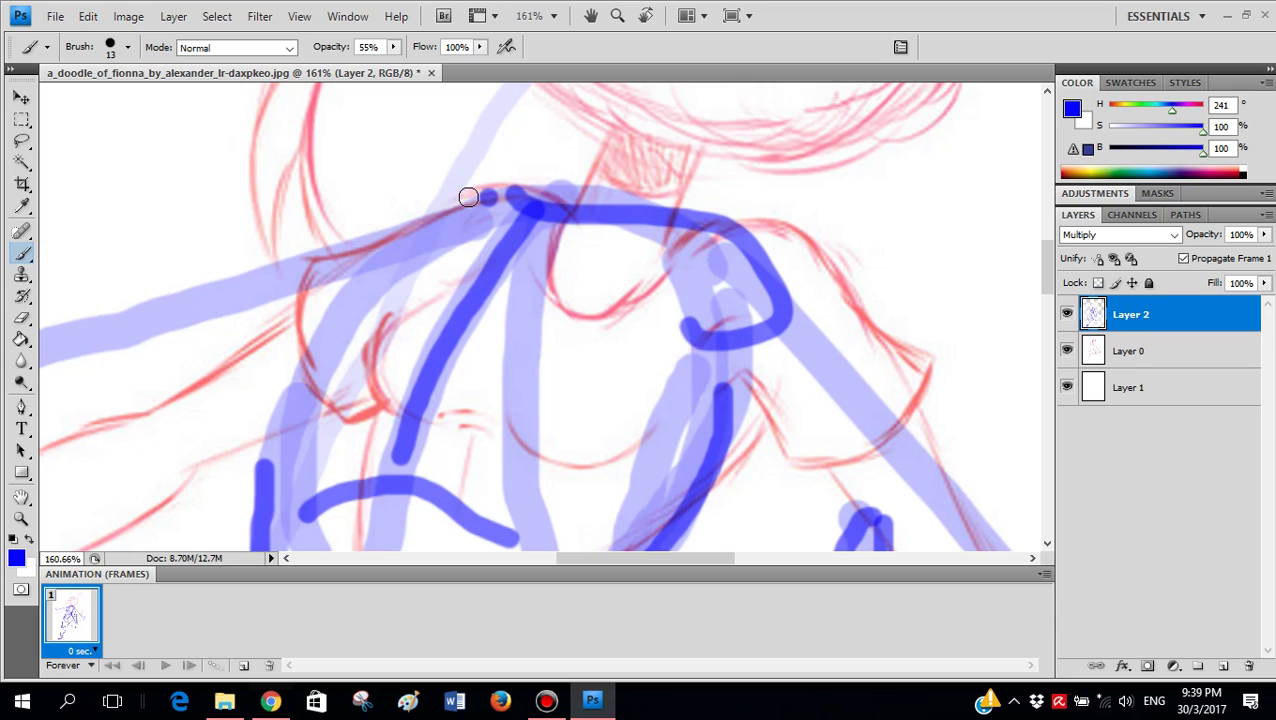
# - Try shoulder loops at the opposite end of the collarbone line, undoing the attempts
pyautogui.moveTo(468, 197); pyautogui.dragTo(384, 241)
pyautogui.hotkey('ctrl', 'alt', 'z')
pyautogui.moveTo(515, 197)
pyautogui.mouseDown()
pyautogui.moveTo(532, 256)
pyautogui.moveTo(443, 293)
pyautogui.mouseUp()
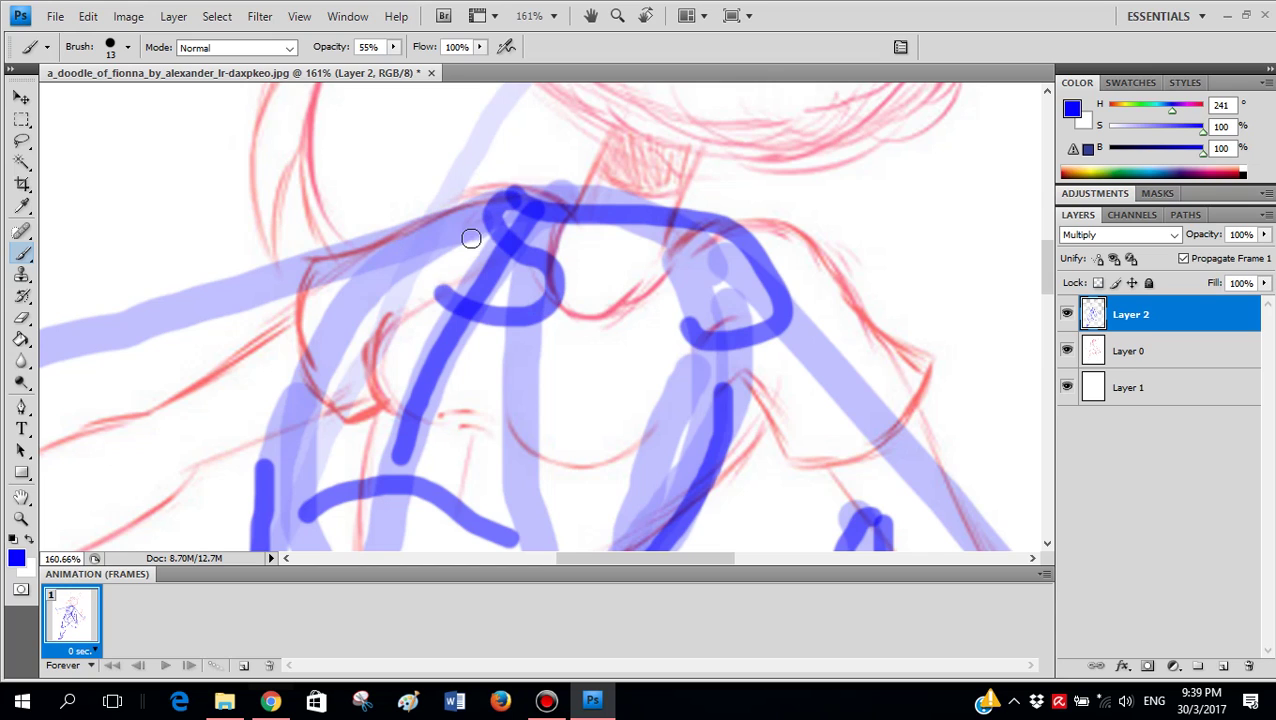
pyautogui.hotkey('ctrl', 'alt', 'z')
pyautogui.moveTo(495, 222)
pyautogui.mouseDown()
pyautogui.moveTo(492, 200)
pyautogui.moveTo(521, 276)
pyautogui.moveTo(470, 265)
pyautogui.moveTo(518, 350)
pyautogui.moveTo(581, 413)
pyautogui.moveTo(627, 384)
pyautogui.moveTo(680, 410)
pyautogui.mouseUp()
pyautogui.hotkey('ctrl', 'alt', 'z')
pyautogui.moveTo(737, 369)
pyautogui.mouseDown()
pyautogui.moveTo(923, 410)
pyautogui.moveTo(868, 340)
pyautogui.mouseUp()
pyautogui.hotkey('ctrl', 'alt', 'z')
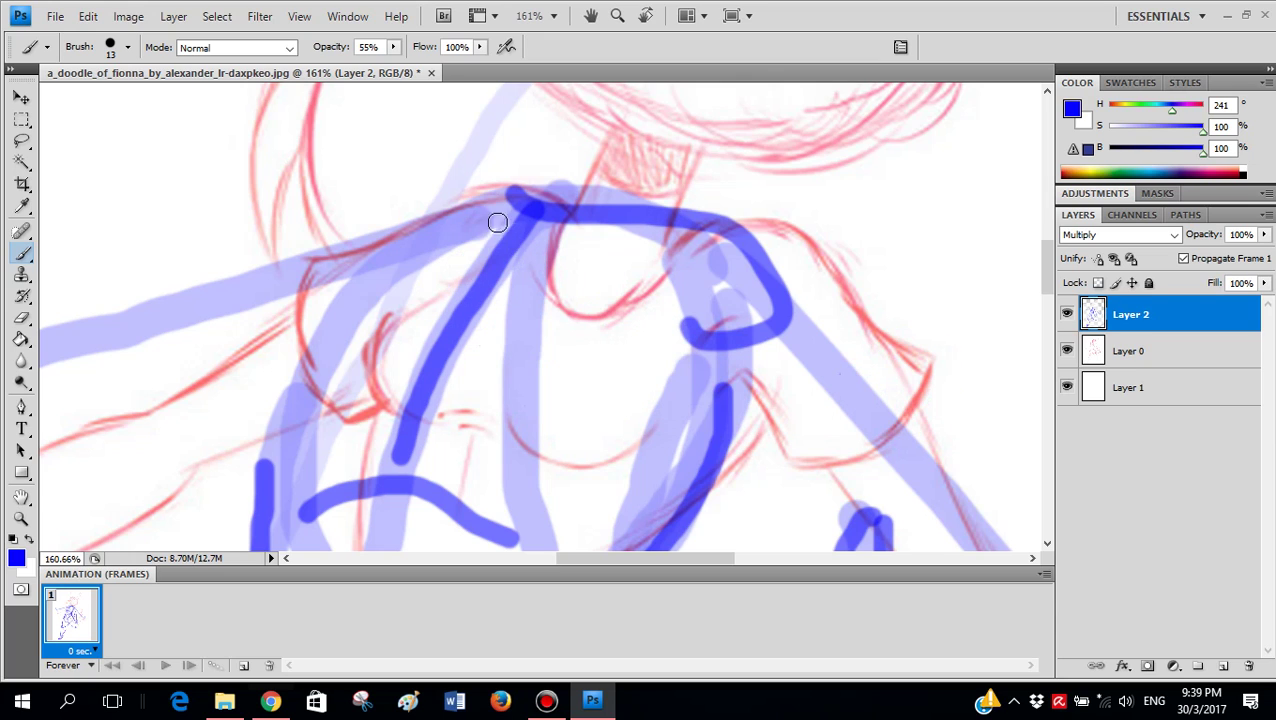
pyautogui.moveTo(510, 212)
pyautogui.mouseDown()
pyautogui.moveTo(487, 319)
pyautogui.moveTo(497, 230)
pyautogui.moveTo(514, 255)
pyautogui.moveTo(481, 240)
pyautogui.mouseUp()
pyautogui.hotkey('ctrl', 'alt', 'z')
pyautogui.hotkey('ctrl', 'alt', 'z')
pyautogui.moveTo(548, 182); pyautogui.dragTo(434, 216)
pyautogui.hotkey('ctrl', 'alt', 'z')
pyautogui.moveTo(491, 247)
pyautogui.mouseDown()
pyautogui.moveTo(458, 238)
pyautogui.moveTo(484, 346)
pyautogui.moveTo(490, 243)
pyautogui.mouseUp()
pyautogui.scroll(-3, 632, 249)
pyautogui.scroll(-1, 632, 249)
pyautogui.hotkey('ctrl', 'alt', 'z')
pyautogui.moveTo(697, 277); pyautogui.dragTo(689, 244)
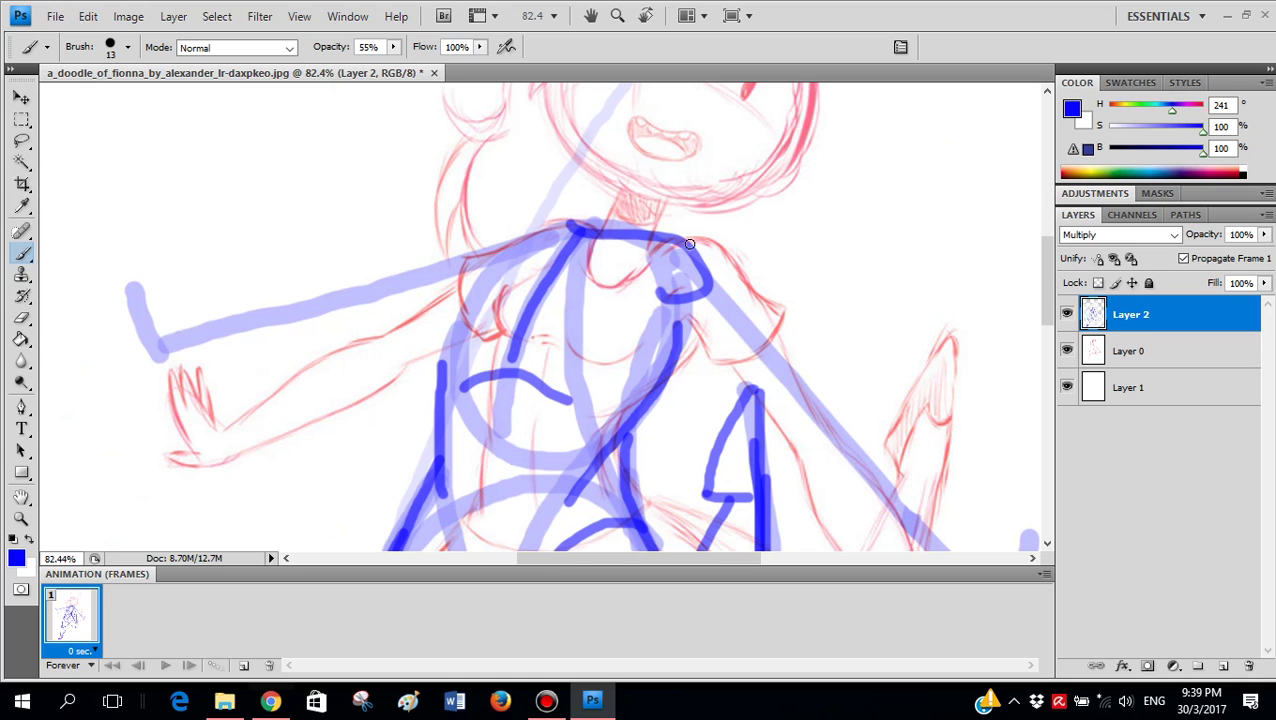
# - Try a white brush enlarged to 76 px around the shoulder, and undo the collarbone stroke
pyautogui.scroll(1, 708, 308)
pyautogui.press('x')
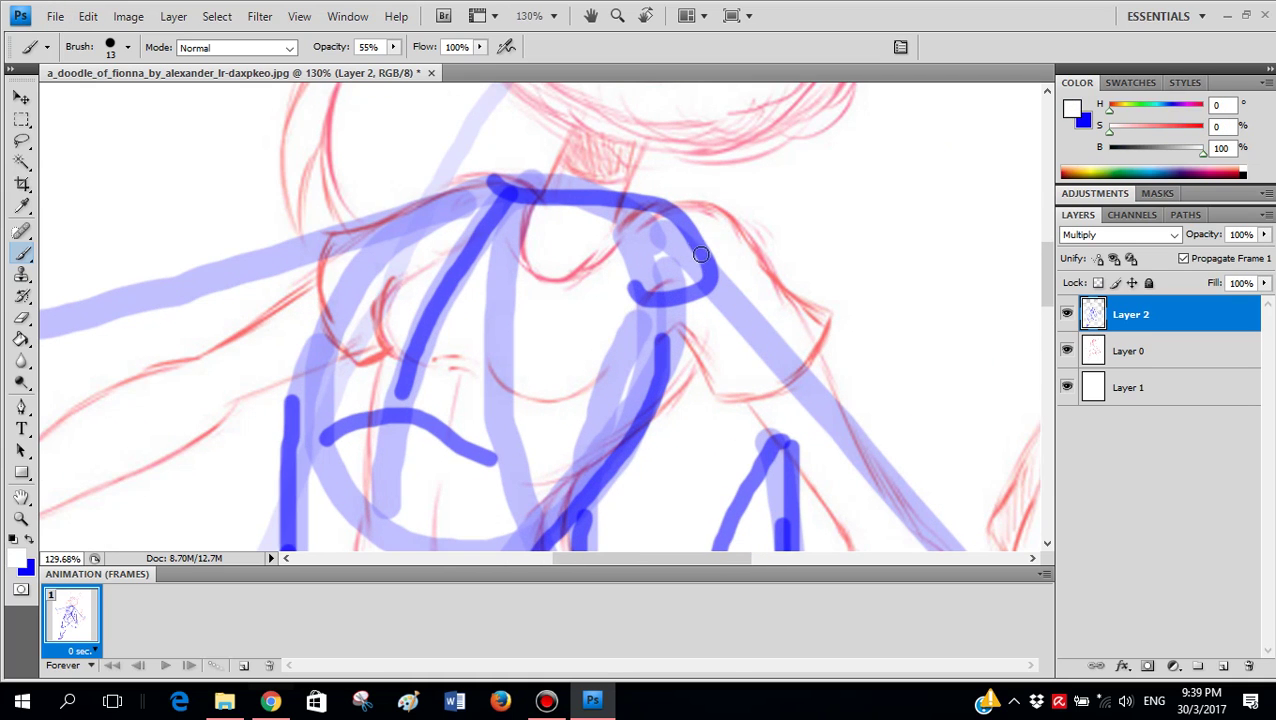
pyautogui.moveTo(637, 312)
pyautogui.mouseDown()
pyautogui.moveTo(689, 281)
pyautogui.moveTo(703, 239)
pyautogui.moveTo(612, 287)
pyautogui.mouseUp()
pyautogui.hotkey('ctrl', 'z')
pyautogui.rightClick(711, 238)
pyautogui.click(797, 274)
pyautogui.hotkey('ctrl', 'alt', 'z')
pyautogui.hotkey('ctrl', 'alt', 'z')
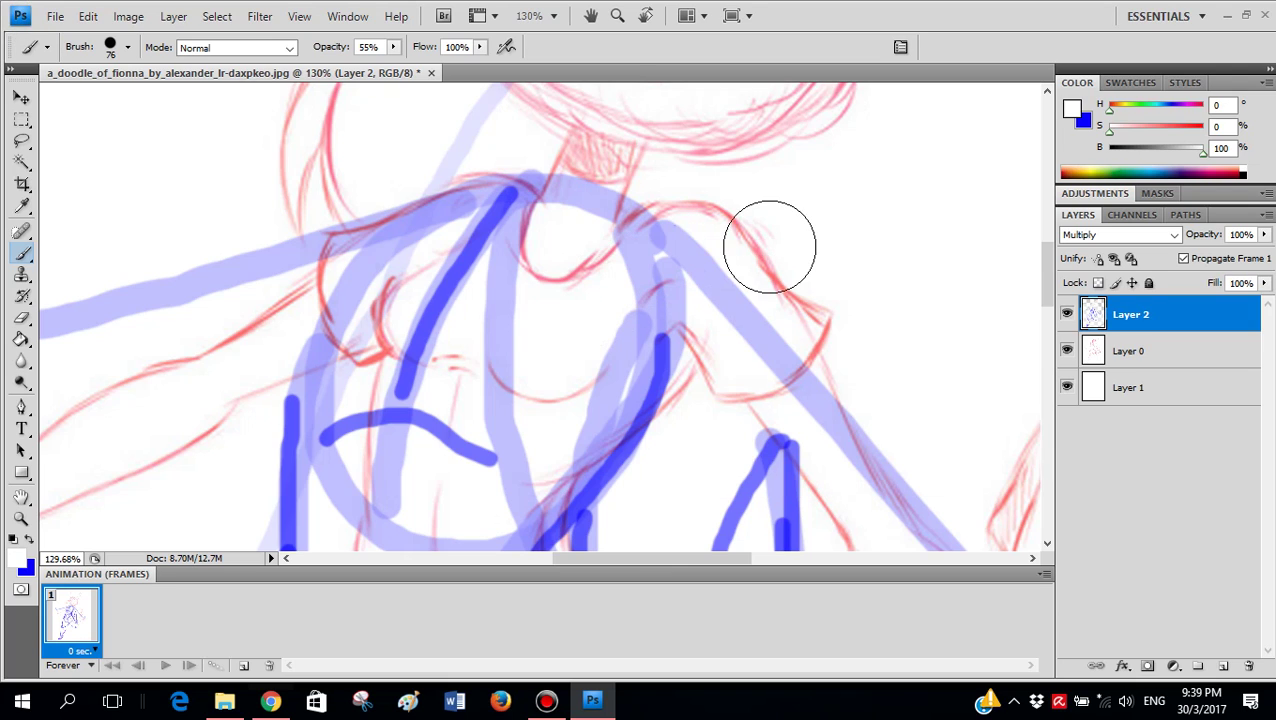
# - Switch the brush colour back to blue and set the brush diameter to 19 px
pyautogui.press('x')
pyautogui.rightClick(769, 247)
pyautogui.click(823, 283)
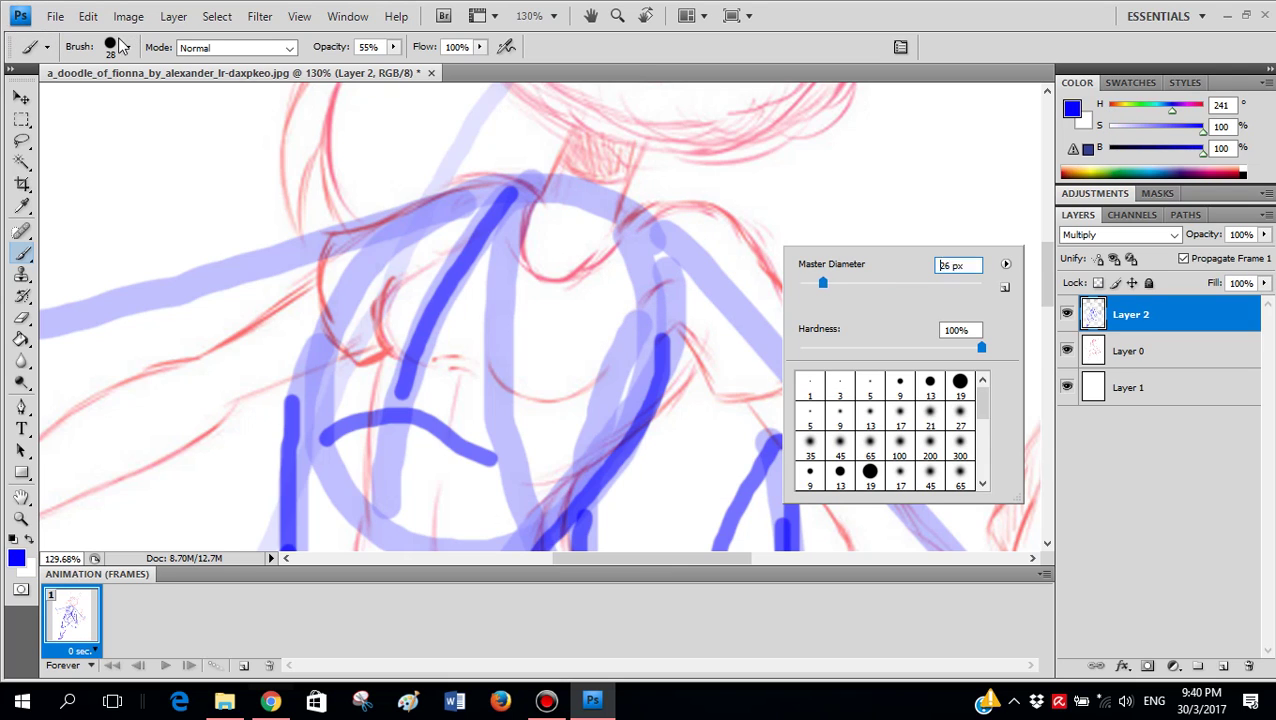
pyautogui.press('[')
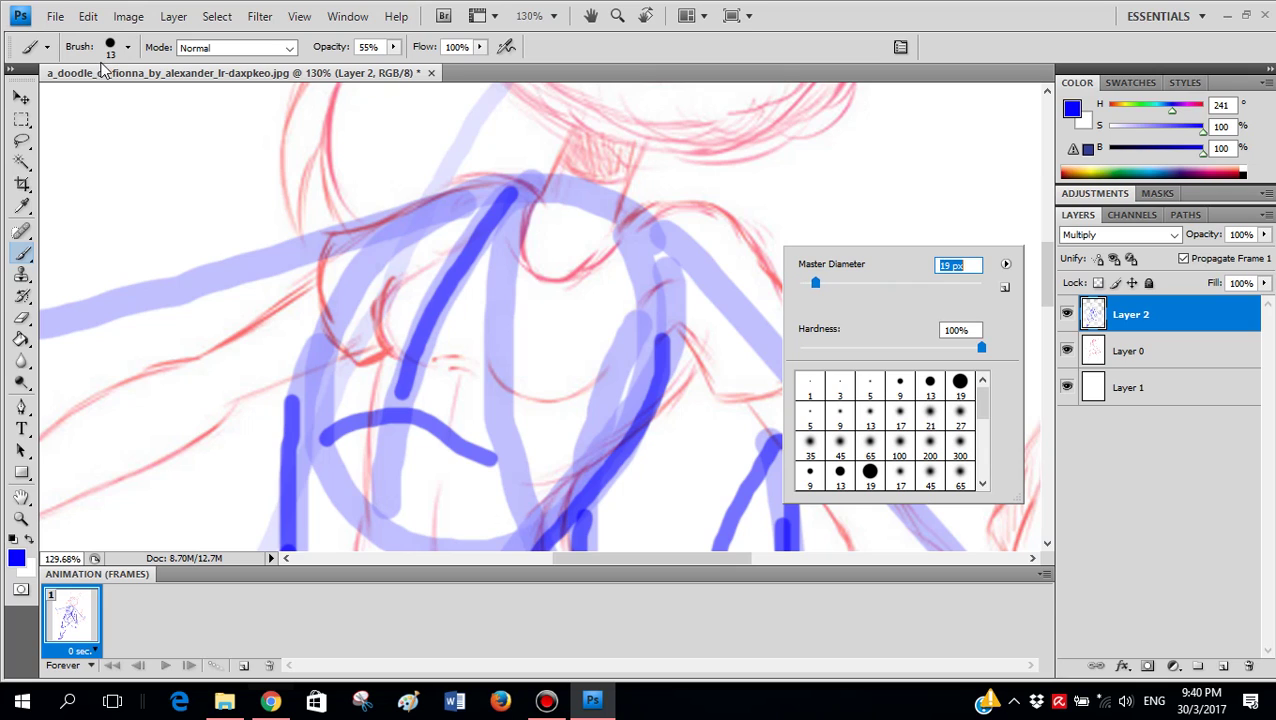
pyautogui.press('Return')
# - Draw a short collarbone line across the neck base and a circle at each shoulder joint
pyautogui.moveTo(474, 186); pyautogui.dragTo(620, 198)
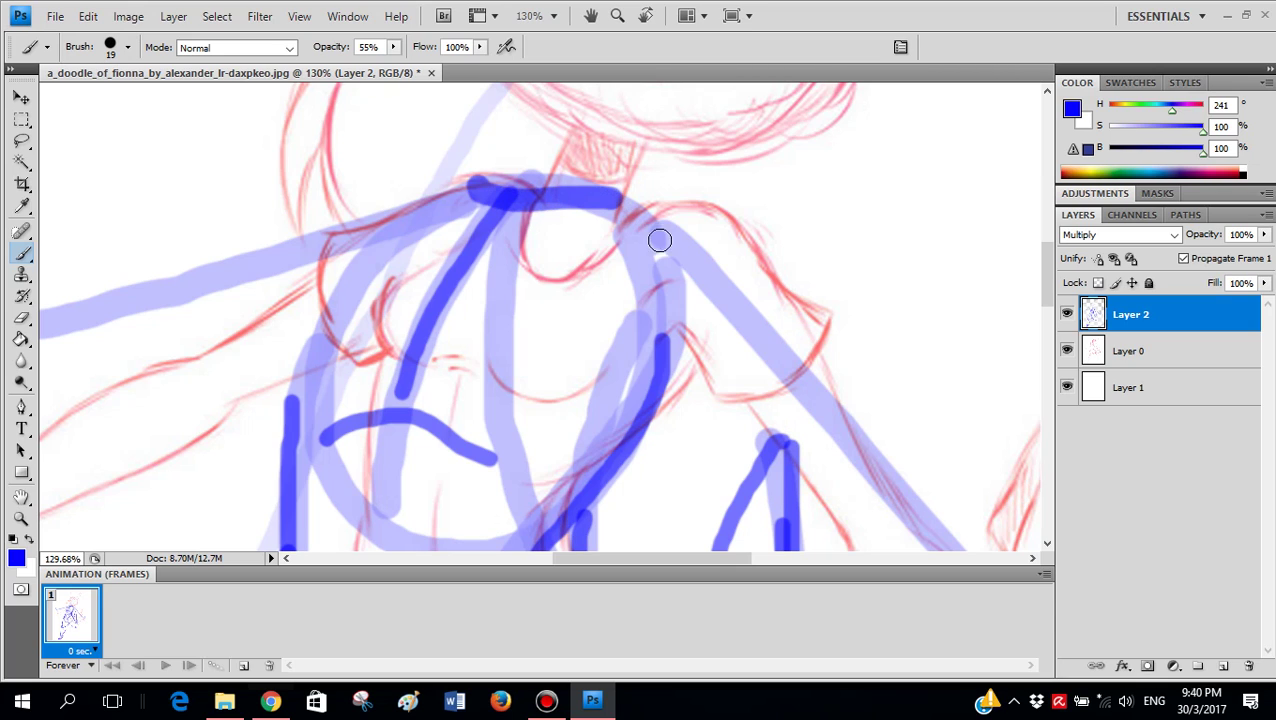
pyautogui.moveTo(708, 249)
pyautogui.mouseDown()
pyautogui.moveTo(681, 216)
pyautogui.moveTo(609, 271)
pyautogui.moveTo(695, 312)
pyautogui.moveTo(718, 238)
pyautogui.mouseUp()
pyautogui.moveTo(474, 220)
pyautogui.mouseDown()
pyautogui.moveTo(417, 216)
pyautogui.moveTo(400, 263)
pyautogui.moveTo(454, 290)
pyautogui.moveTo(500, 240)
pyautogui.moveTo(482, 200)
pyautogui.mouseUp()
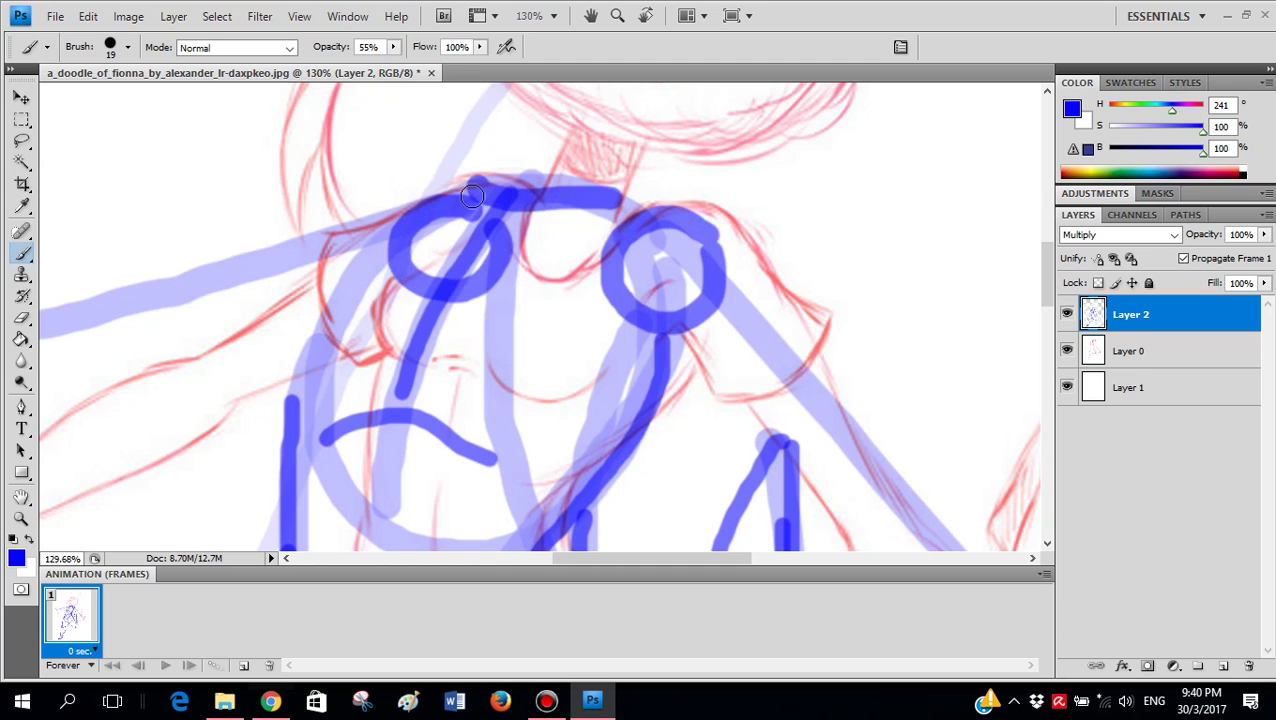
pyautogui.scroll(-3, 606, 297)
pyautogui.scroll(-2, 606, 297)
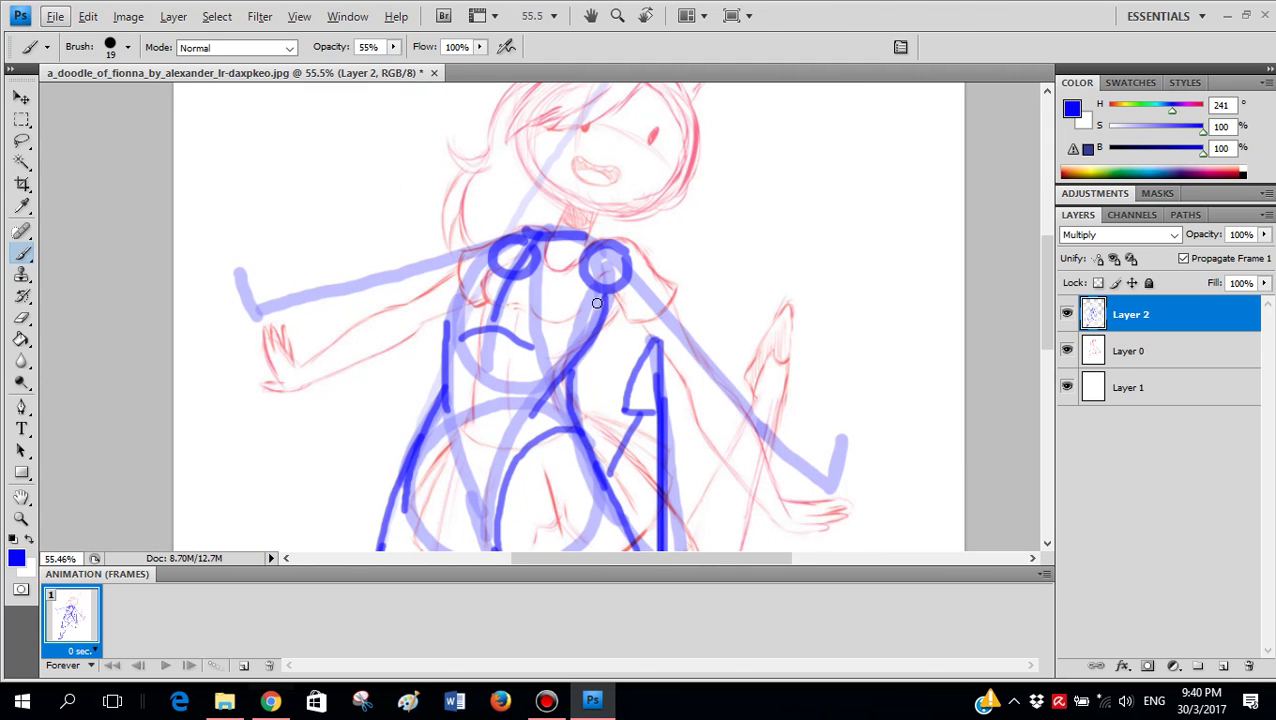
# - Draw the two sides of the neck as short slanted lines from the jaw down to the collarbone
pyautogui.scroll(5, 597, 303)
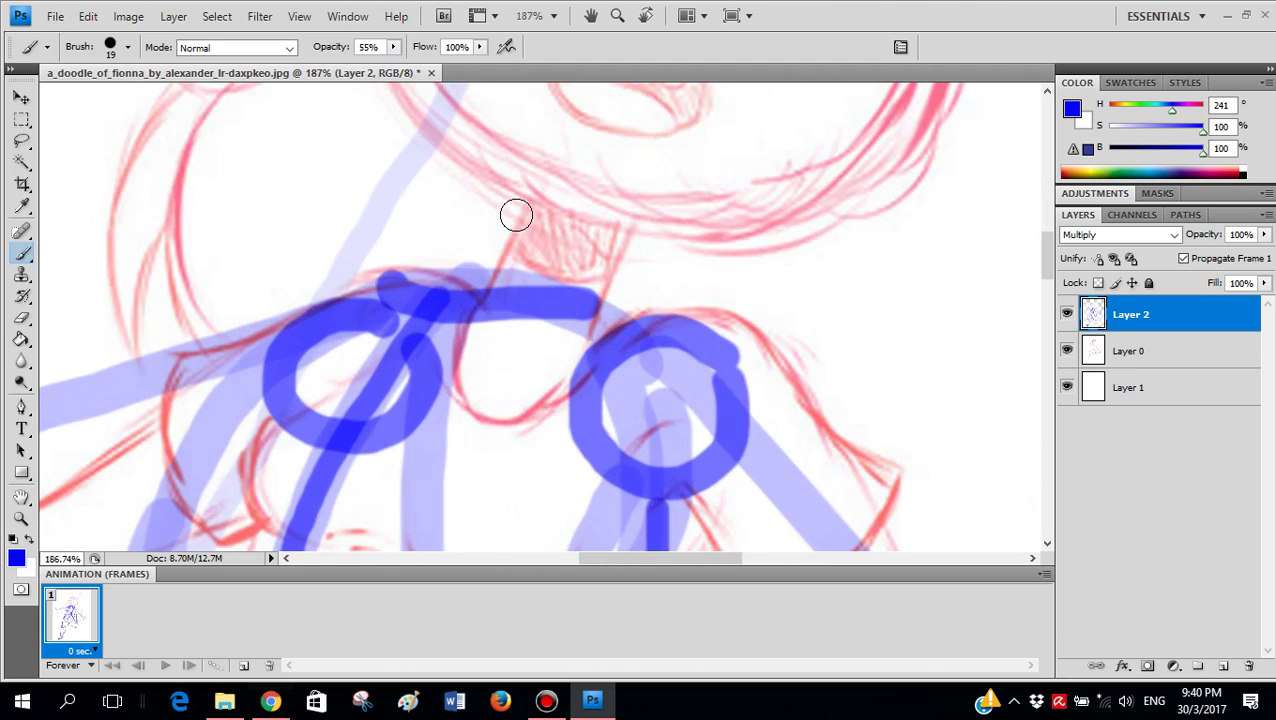
pyautogui.moveTo(508, 195); pyautogui.dragTo(445, 322)
pyautogui.moveTo(609, 216); pyautogui.dragTo(552, 320)
pyautogui.scroll(-2, 633, 249)
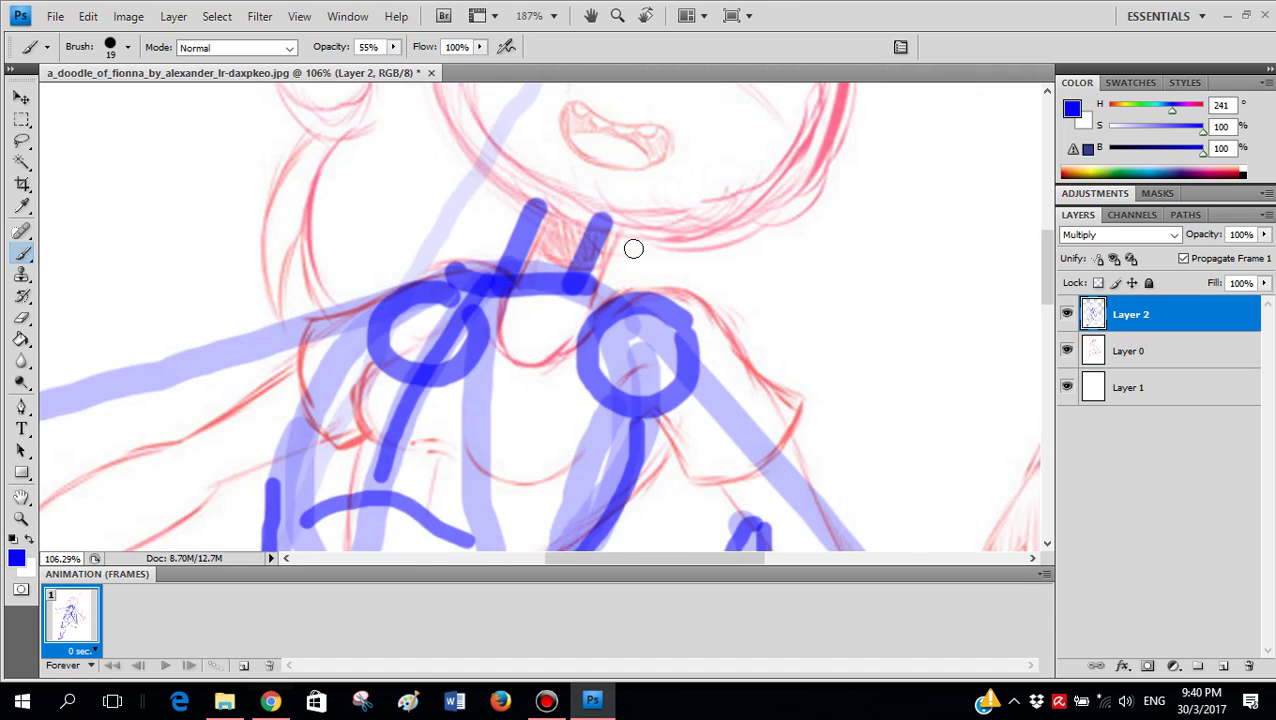
# - Draw the head as a large oval over the face with a curved vertical centre line ending at the neck
pyautogui.scroll(3, 633, 249)
pyautogui.moveTo(783, 205)
pyautogui.mouseDown()
pyautogui.moveTo(673, 133)
pyautogui.moveTo(611, 131)
pyautogui.moveTo(526, 157)
pyautogui.moveTo(480, 191)
pyautogui.moveTo(459, 253)
pyautogui.moveTo(457, 298)
pyautogui.moveTo(495, 364)
pyautogui.moveTo(553, 403)
pyautogui.moveTo(672, 416)
pyautogui.moveTo(775, 291)
pyautogui.moveTo(769, 199)
pyautogui.moveTo(790, 208)
pyautogui.moveTo(736, 136)
pyautogui.moveTo(655, 109)
pyautogui.moveTo(549, 129)
pyautogui.moveTo(499, 175)
pyautogui.moveTo(472, 254)
pyautogui.moveTo(487, 323)
pyautogui.moveTo(549, 378)
pyautogui.moveTo(769, 330)
pyautogui.mouseUp()
pyautogui.hotkey('ctrl', 'alt', 'z')
pyautogui.hotkey('ctrl', 'alt', 'z')
pyautogui.hotkey('ctrl', 'alt', 'z')
pyautogui.moveTo(783, 216)
pyautogui.mouseDown()
pyautogui.moveTo(678, 126)
pyautogui.moveTo(600, 121)
pyautogui.moveTo(523, 142)
pyautogui.moveTo(486, 179)
pyautogui.moveTo(461, 270)
pyautogui.moveTo(476, 328)
pyautogui.moveTo(518, 375)
pyautogui.moveTo(635, 415)
pyautogui.moveTo(692, 410)
pyautogui.moveTo(746, 381)
pyautogui.moveTo(775, 338)
pyautogui.moveTo(786, 268)
pyautogui.moveTo(771, 208)
pyautogui.moveTo(686, 268)
pyautogui.moveTo(590, 415)
pyautogui.mouseUp()
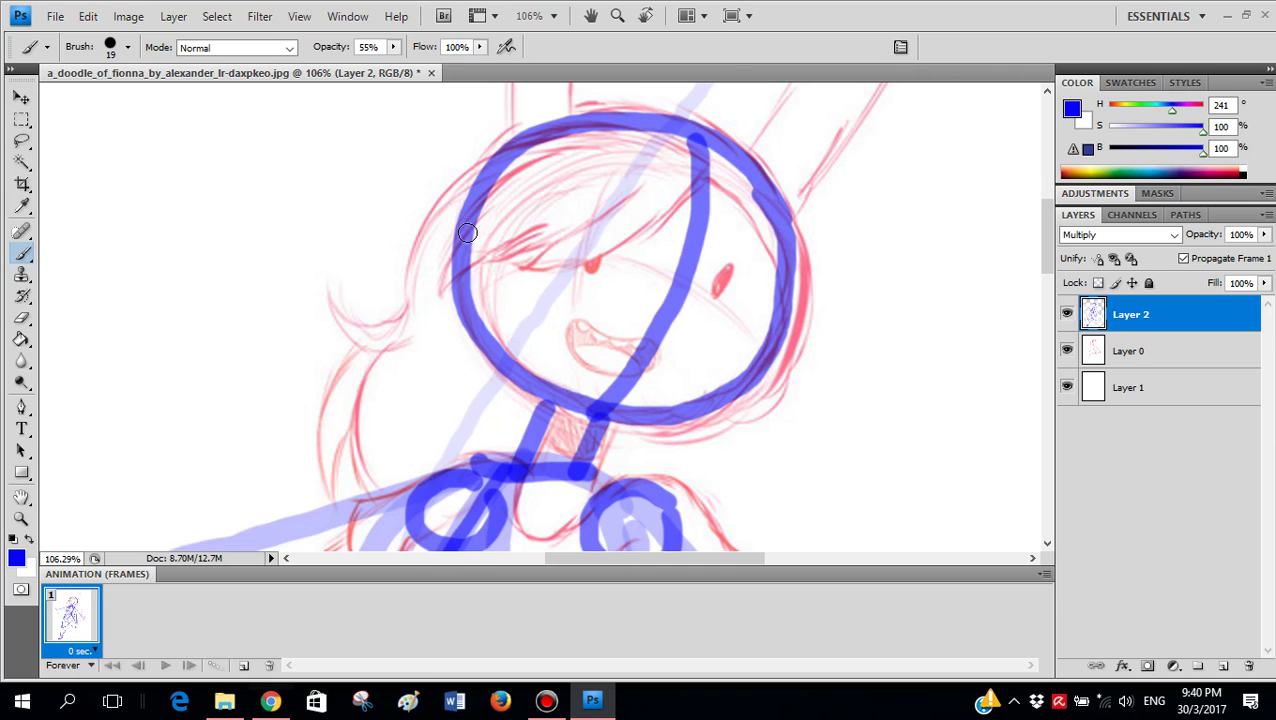
# - Replace the flat guideline across the face with an arched curve spanning the head oval
pyautogui.moveTo(490, 258)
pyautogui.mouseDown()
pyautogui.moveTo(735, 308)
pyautogui.moveTo(763, 336)
pyautogui.moveTo(458, 262)
pyautogui.mouseUp()
pyautogui.hotkey('ctrl', 'z')
pyautogui.scroll(-4, 643, 163)
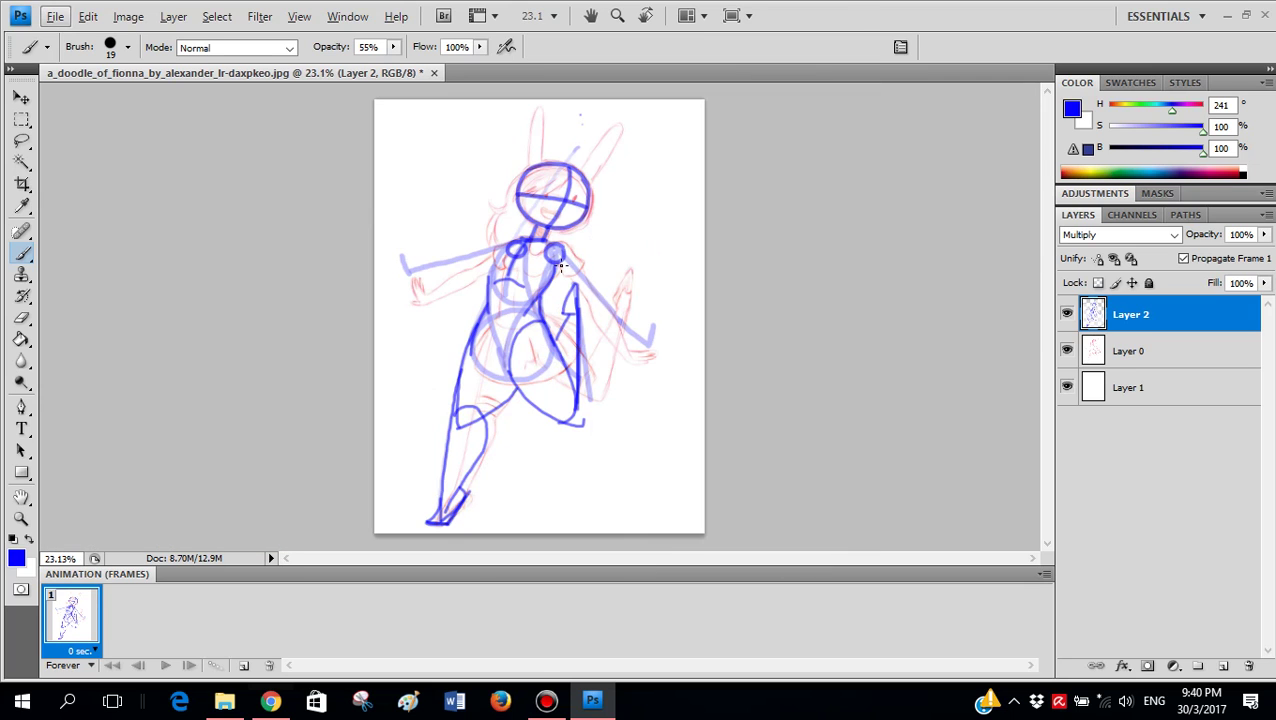
pyautogui.scroll(6, 637, 170)
pyautogui.hotkey('ctrl', 'z')
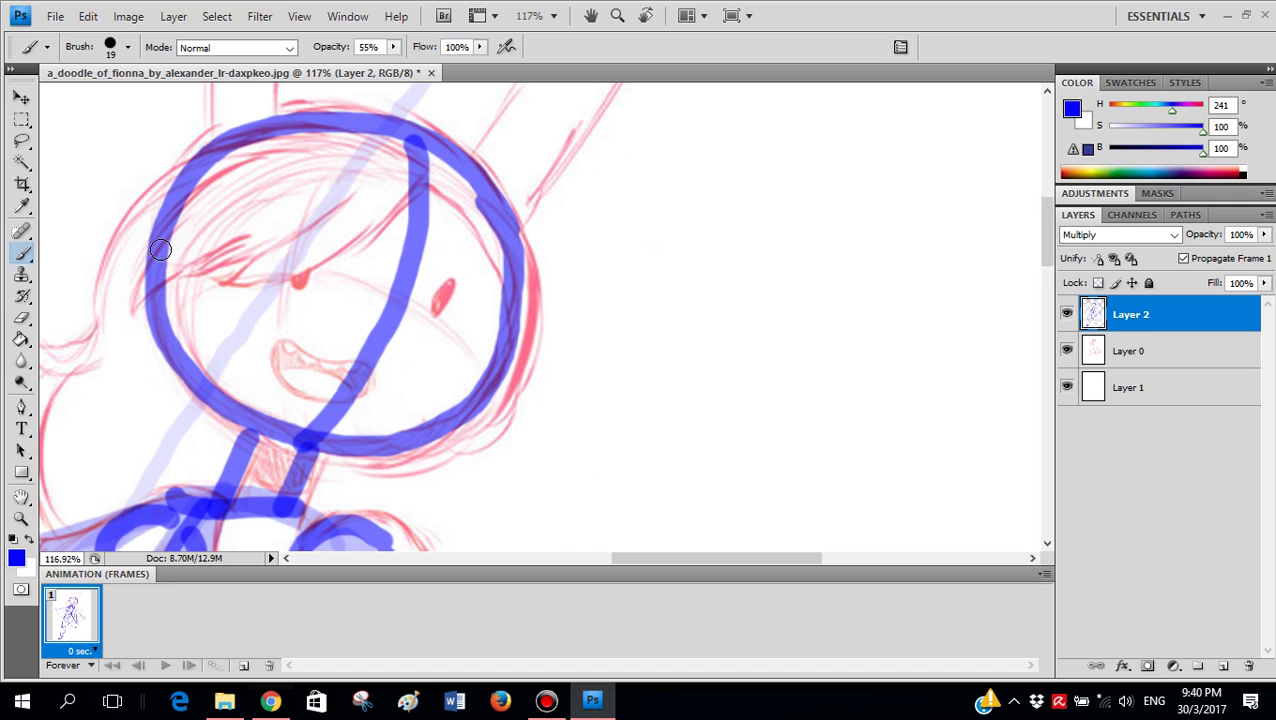
pyautogui.moveTo(160, 246)
pyautogui.mouseDown()
pyautogui.moveTo(292, 246)
pyautogui.moveTo(383, 282)
pyautogui.moveTo(475, 383)
pyautogui.mouseUp()
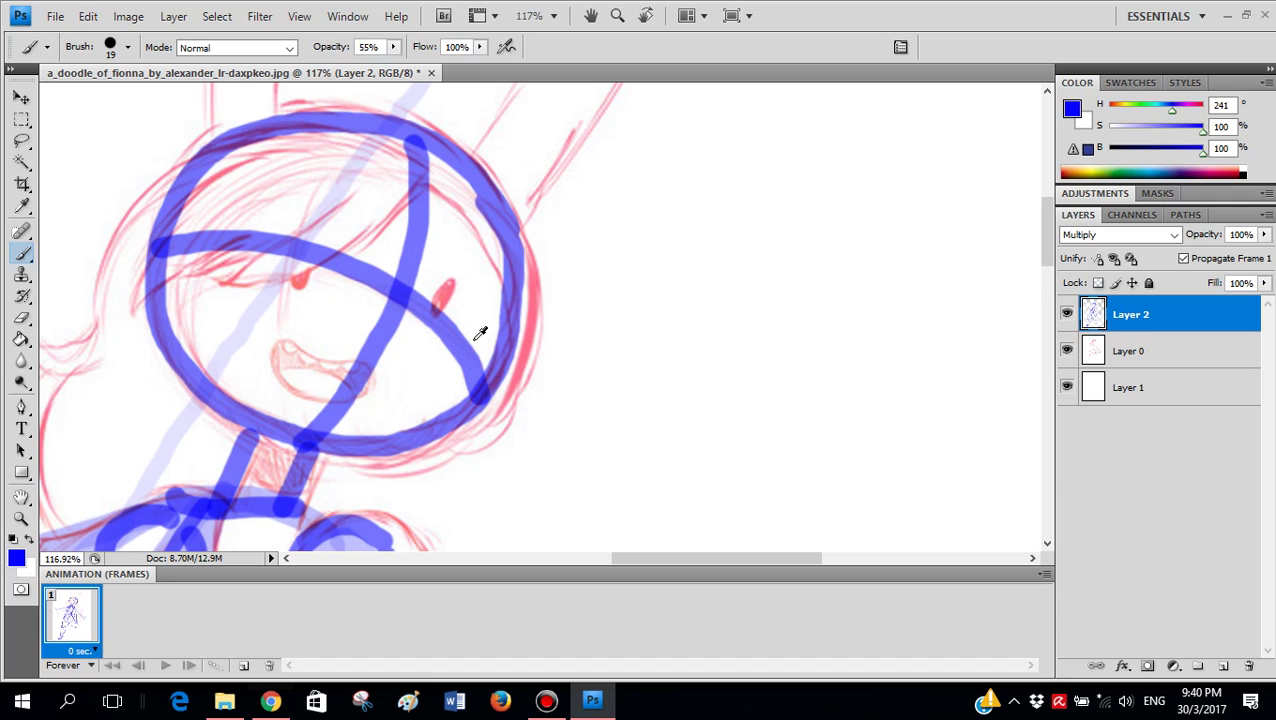
# - Try a second, lower arched guideline passing through the eyes, and undo it
pyautogui.scroll(-2, 480, 333)
pyautogui.scroll(3, 262, 319)
pyautogui.moveTo(210, 300); pyautogui.dragTo(483, 290)
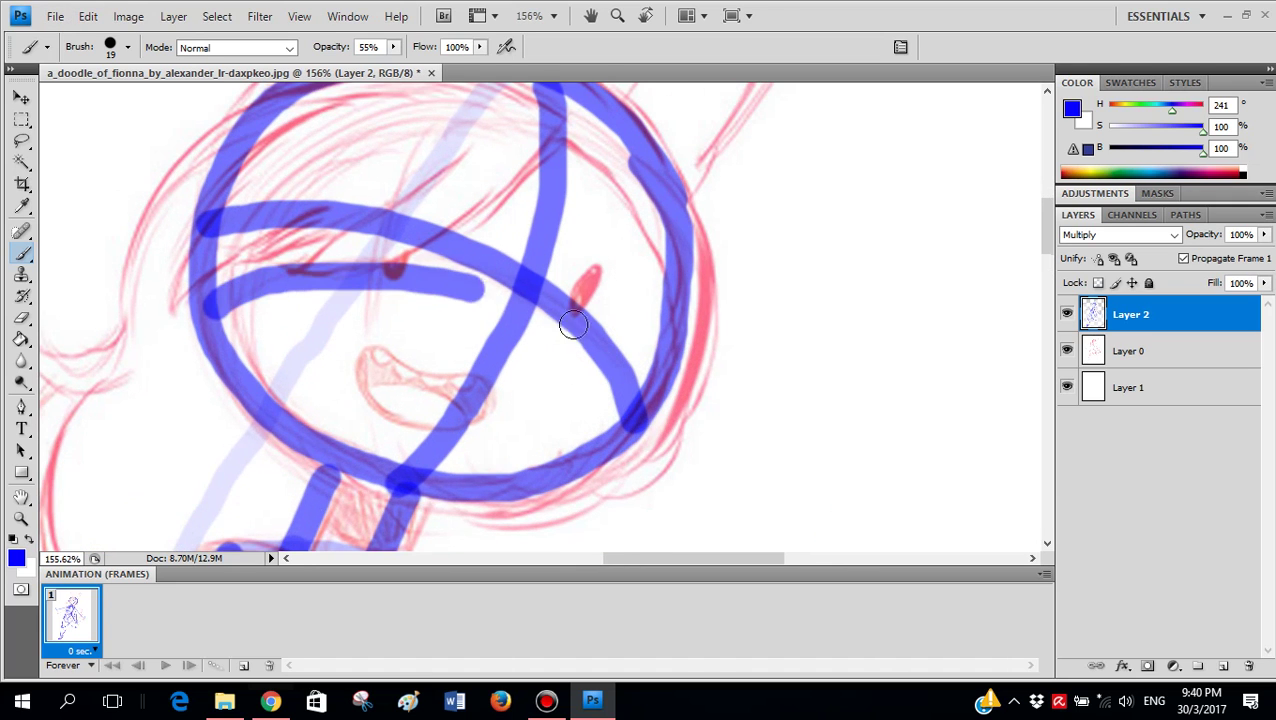
pyautogui.moveTo(573, 324)
pyautogui.mouseDown()
pyautogui.moveTo(663, 374)
pyautogui.moveTo(258, 297)
pyautogui.moveTo(214, 316)
pyautogui.mouseUp()
pyautogui.hotkey('ctrl', 'z')
pyautogui.scroll(-6, 349, 354)
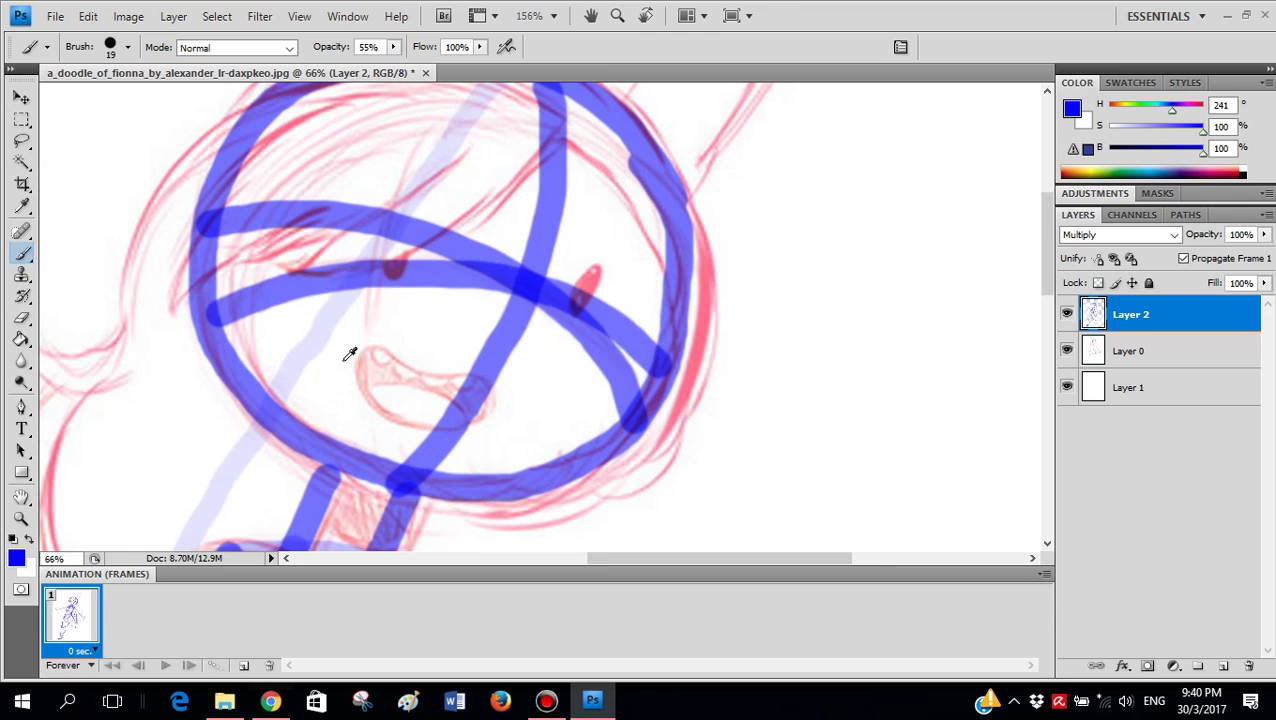
pyautogui.keyDown('alt'); pyautogui.scroll(-2, 349, 355); pyautogui.keyUp('alt')
pyautogui.keyDown('alt'); pyautogui.scroll(3, 363, 207); pyautogui.keyUp('alt')
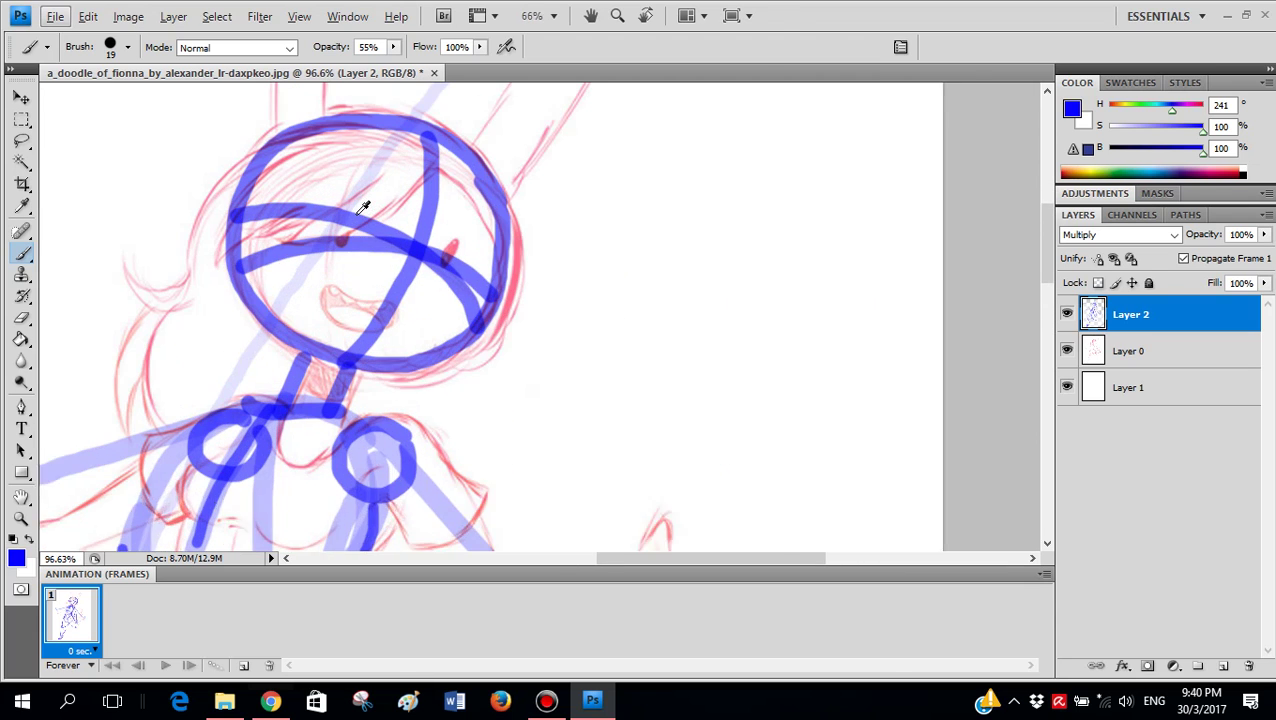
pyautogui.hotkey('ctrl', 'z')
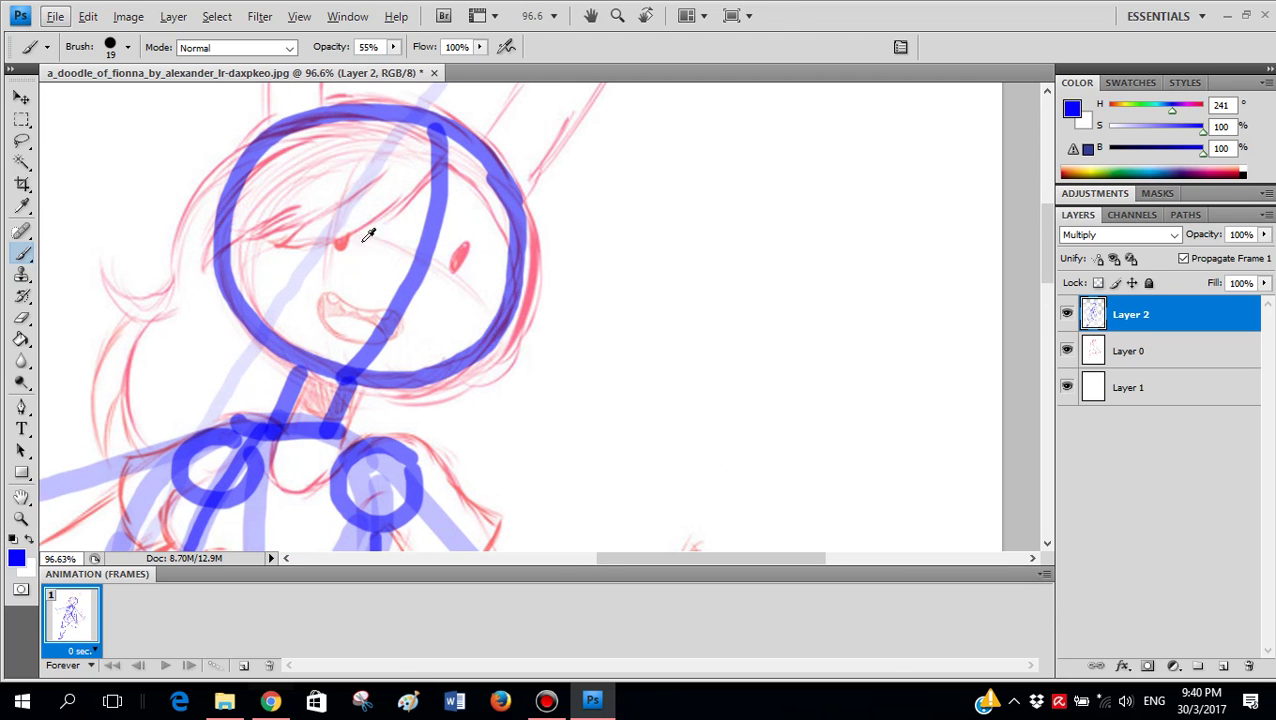
pyautogui.keyDown('alt'); pyautogui.scroll(-4, 342, 252); pyautogui.keyUp('alt')
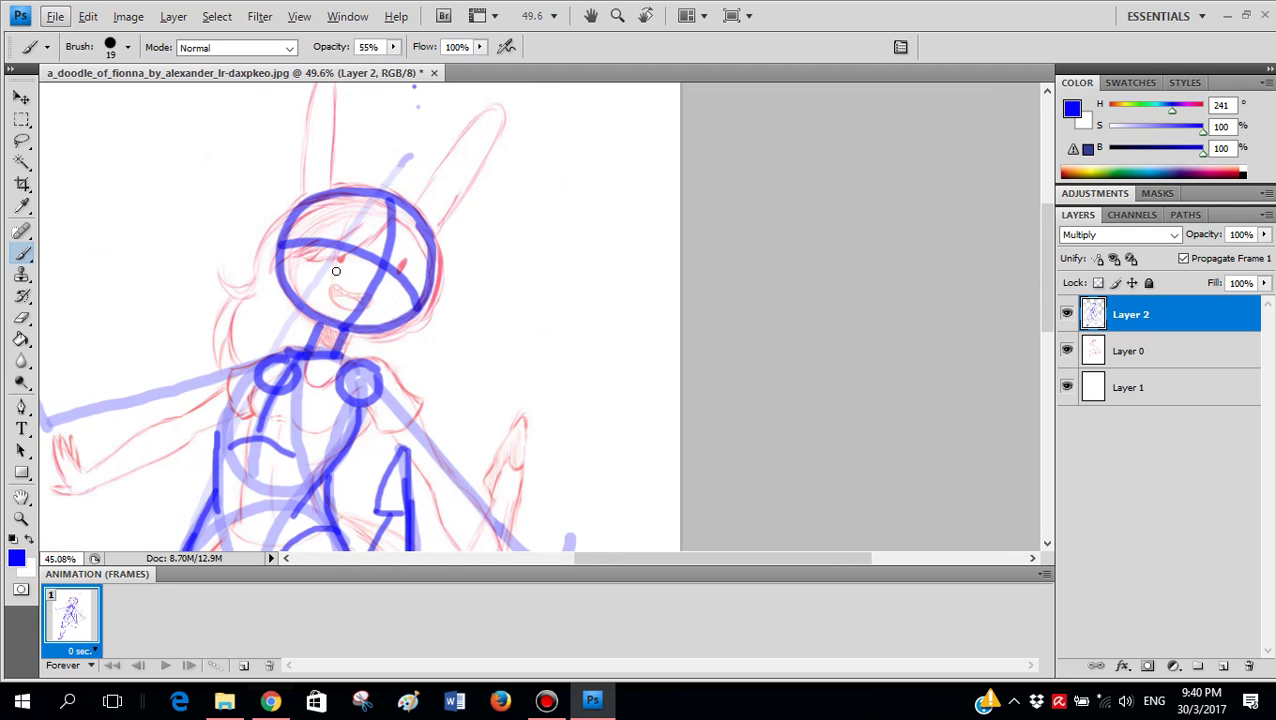
# - Draw the upper arm on the raised-leg side as a tapered shape running from the shoulder circle to the elbow
pyautogui.keyDown('alt'); pyautogui.scroll(5, 560, 360); pyautogui.keyUp('alt')
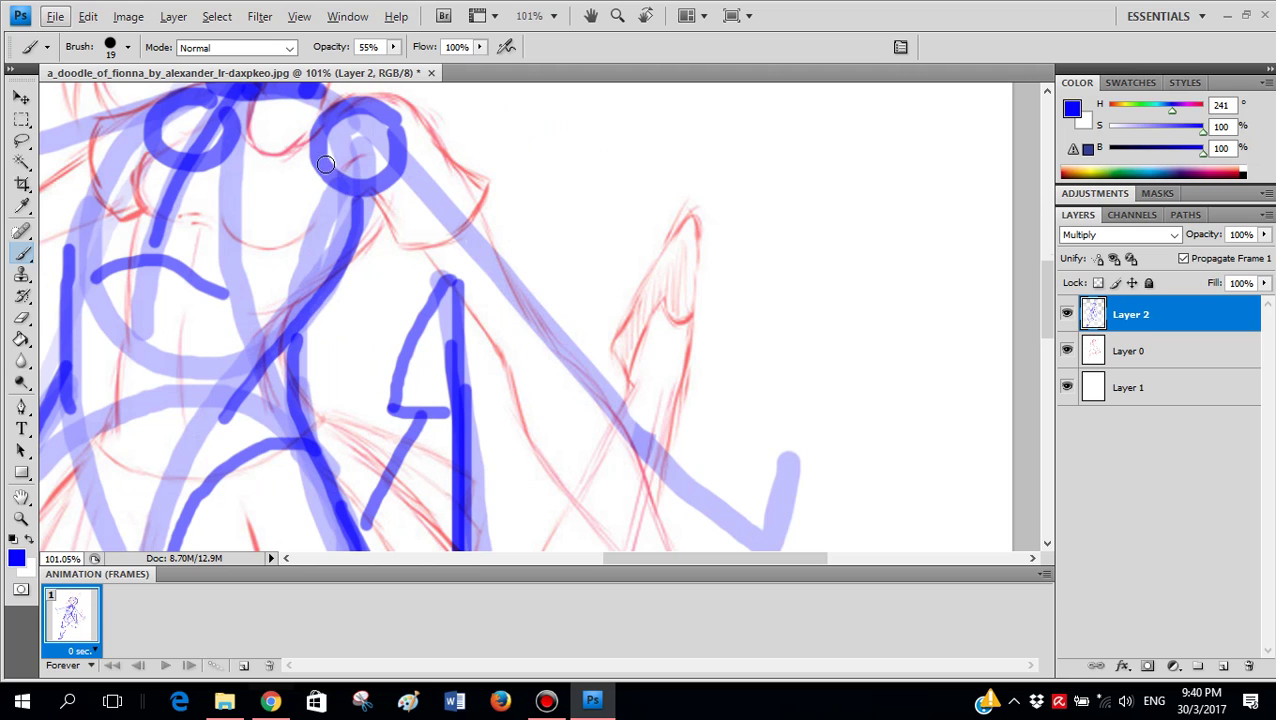
pyautogui.moveTo(325, 164)
pyautogui.mouseDown()
pyautogui.moveTo(461, 311)
pyautogui.moveTo(581, 378)
pyautogui.mouseUp()
pyautogui.hotkey('ctrl', 'z')
pyautogui.click(394, 117)
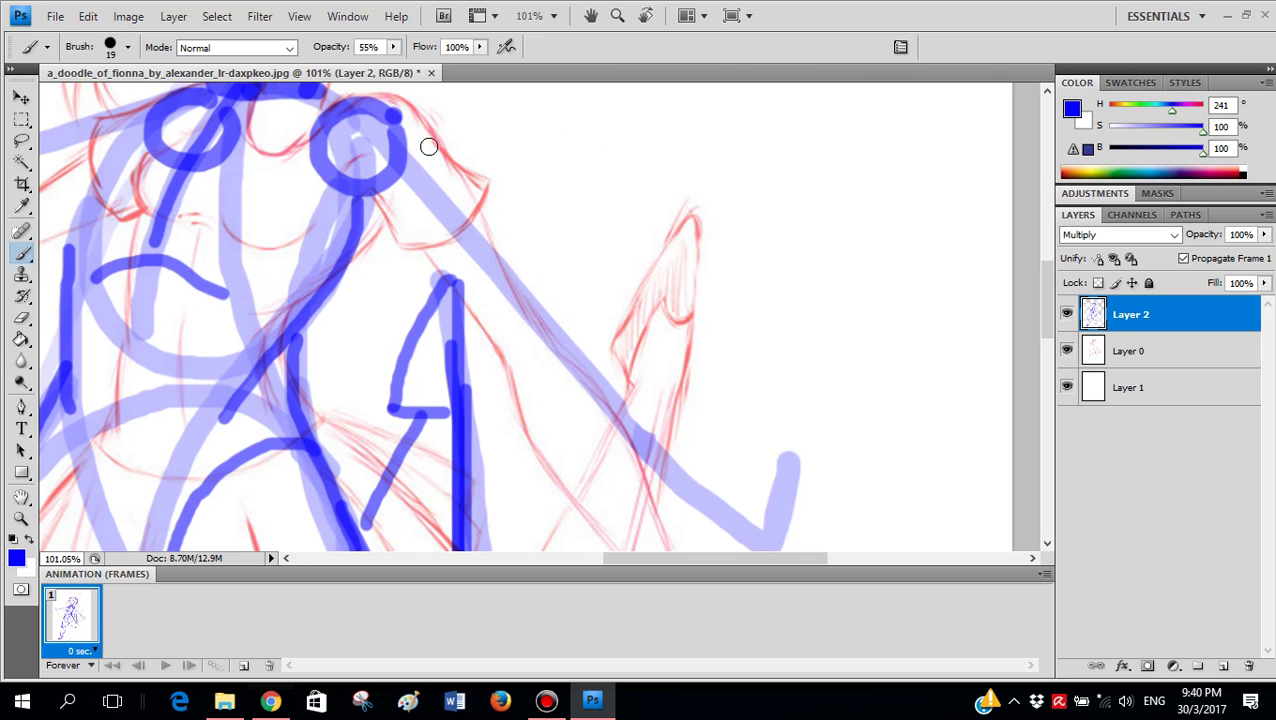
pyautogui.moveTo(400, 125)
pyautogui.mouseDown()
pyautogui.moveTo(550, 296)
pyautogui.moveTo(558, 367)
pyautogui.moveTo(342, 145)
pyautogui.mouseUp()
pyautogui.scroll(-3, 530, 268)
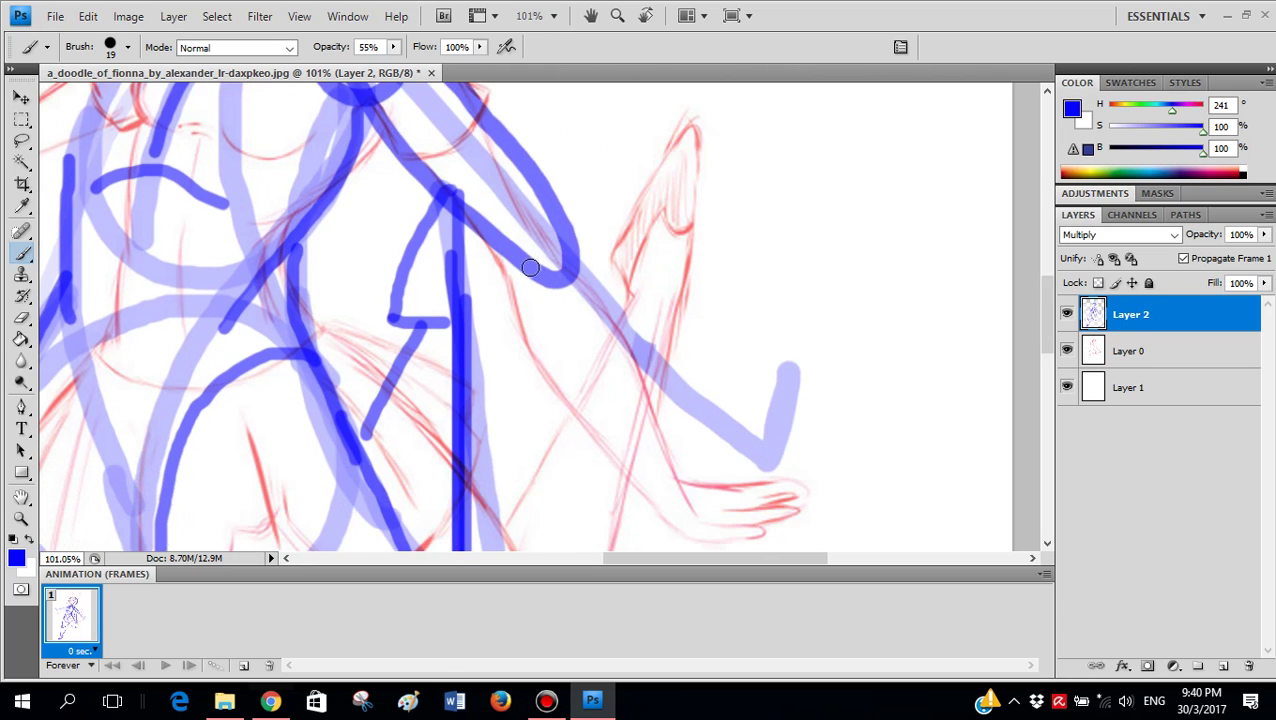
# - Draw the forearm on the raised-leg side with curved sides from elbow to wrist, ending in a small block for the hand
pyautogui.scroll(-3, 530, 268)
pyautogui.moveTo(497, 178)
pyautogui.mouseDown()
pyautogui.moveTo(524, 257)
pyautogui.moveTo(755, 376)
pyautogui.moveTo(790, 378)
pyautogui.mouseUp()
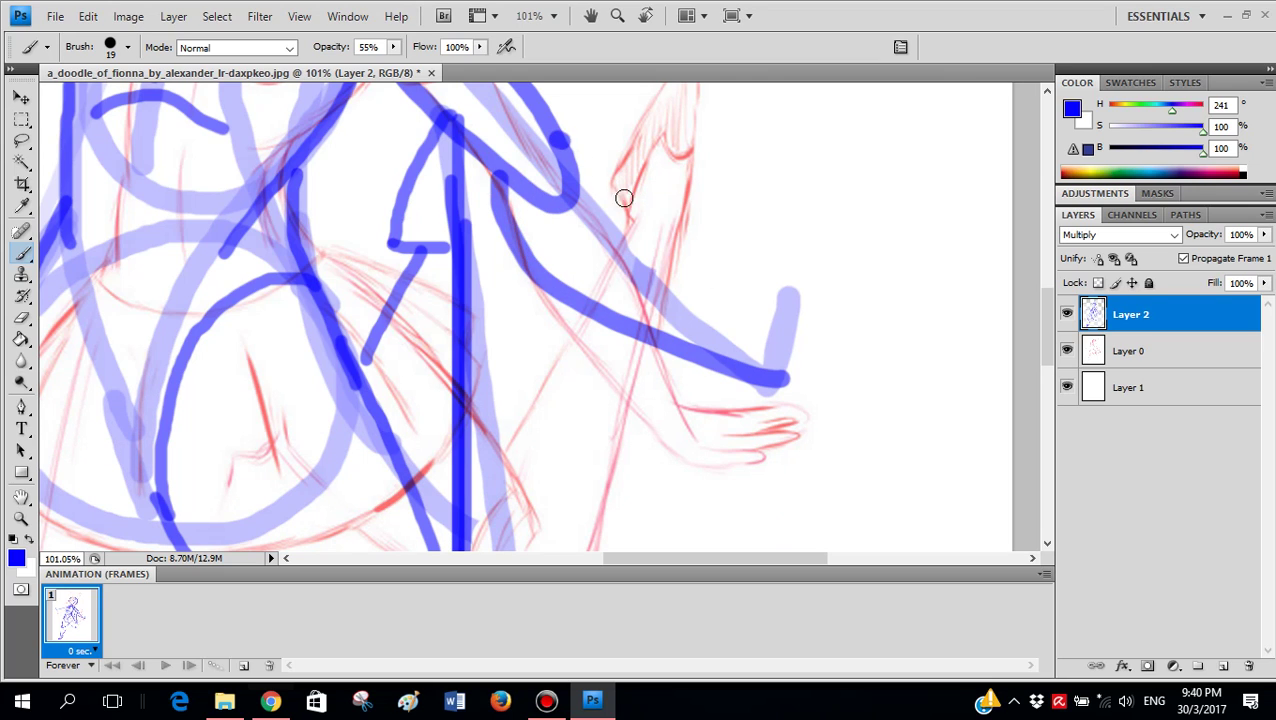
pyautogui.moveTo(624, 198)
pyautogui.mouseDown()
pyautogui.moveTo(732, 334)
pyautogui.moveTo(781, 359)
pyautogui.moveTo(767, 398)
pyautogui.moveTo(791, 262)
pyautogui.moveTo(830, 262)
pyautogui.moveTo(830, 368)
pyautogui.moveTo(765, 387)
pyautogui.moveTo(719, 372)
pyautogui.moveTo(768, 381)
pyautogui.moveTo(792, 256)
pyautogui.mouseUp()
pyautogui.scroll(-3, 718, 322)
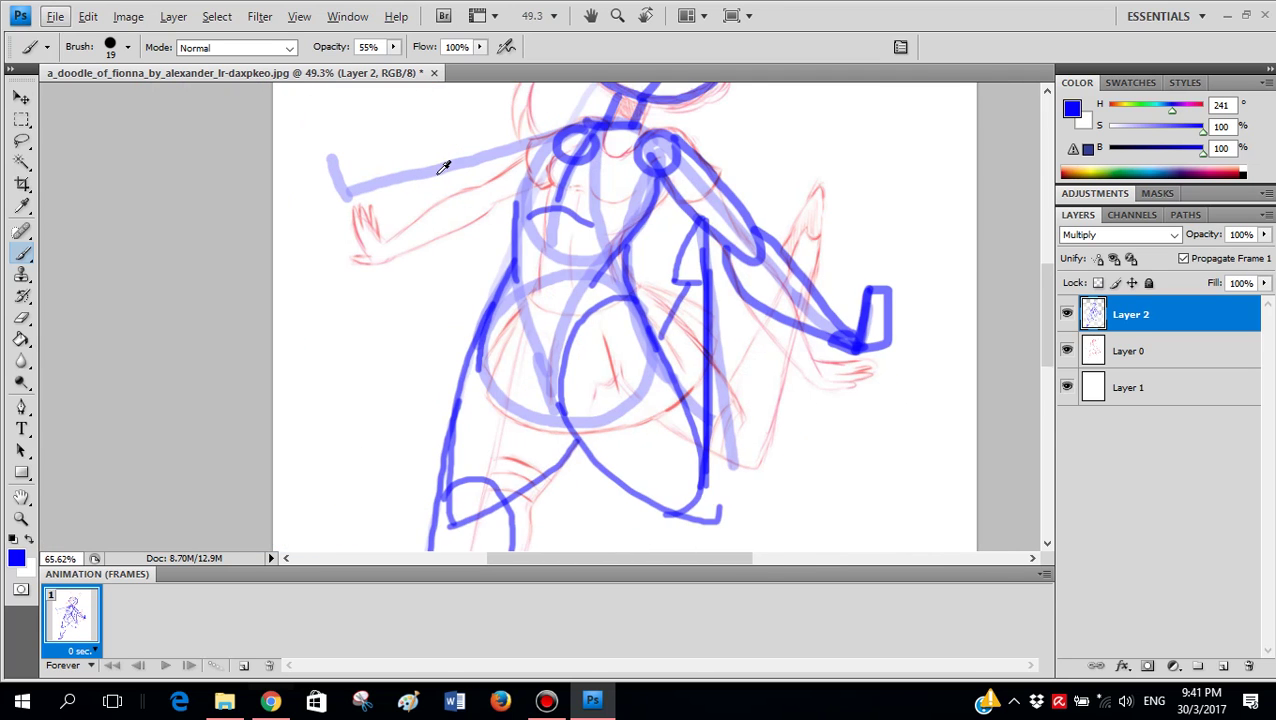
# - Draw the opposite upper arm as a tapered shape from its shoulder circle, and join the armpit to the torso's side with a curve
pyautogui.scroll(3, 444, 167)
pyautogui.scroll(-4, 660, 162)
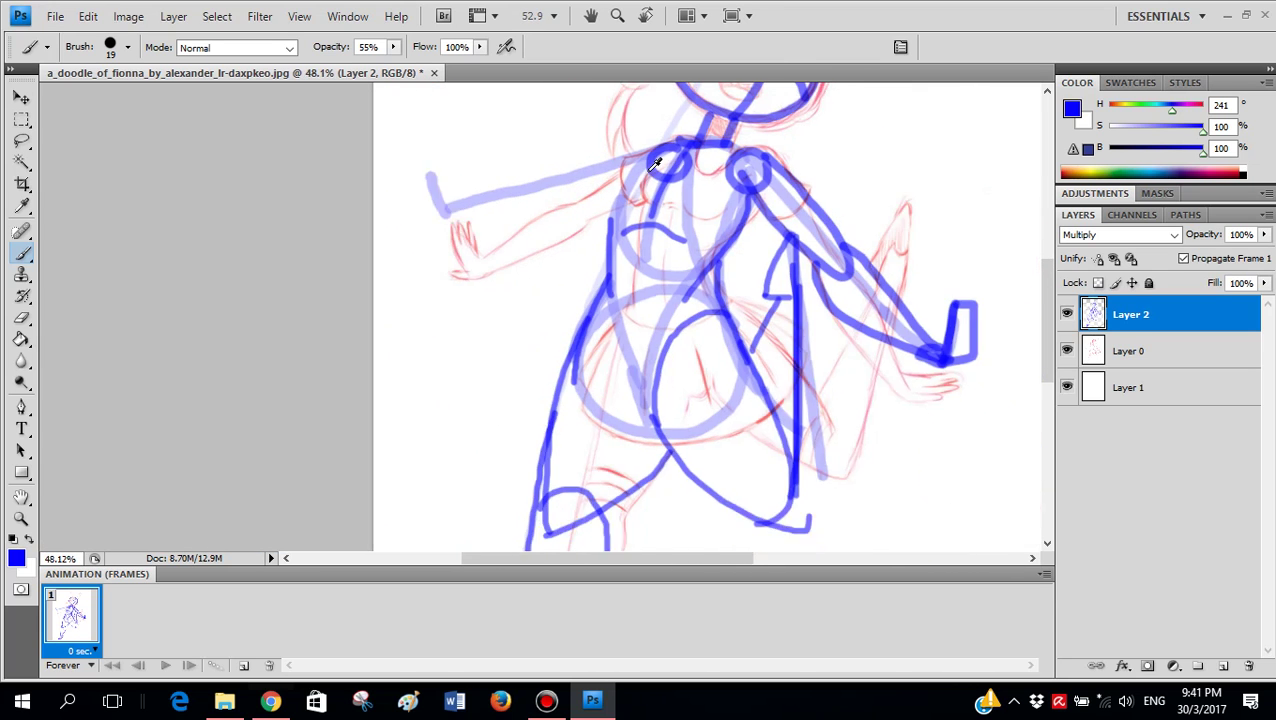
pyautogui.scroll(3, 662, 161)
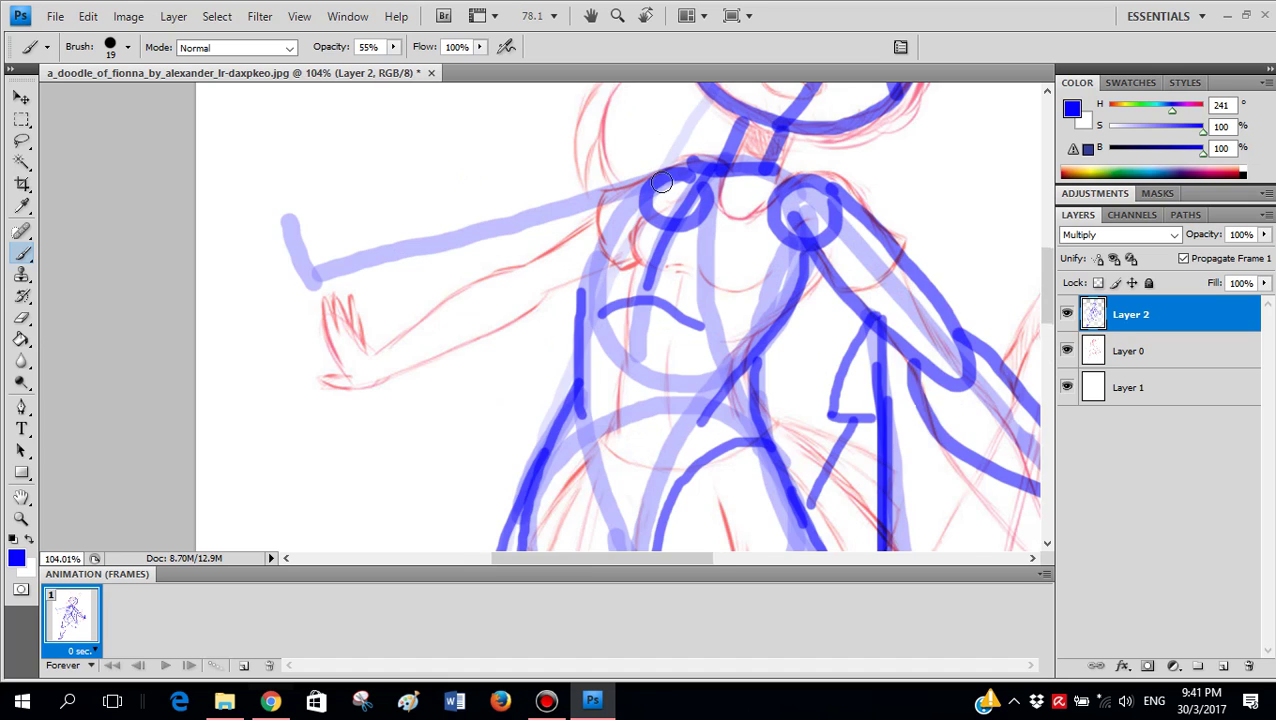
pyautogui.scroll(2, 662, 161)
pyautogui.moveTo(690, 170)
pyautogui.mouseDown()
pyautogui.moveTo(482, 233)
pyautogui.moveTo(453, 259)
pyautogui.moveTo(528, 276)
pyautogui.moveTo(586, 264)
pyautogui.mouseUp()
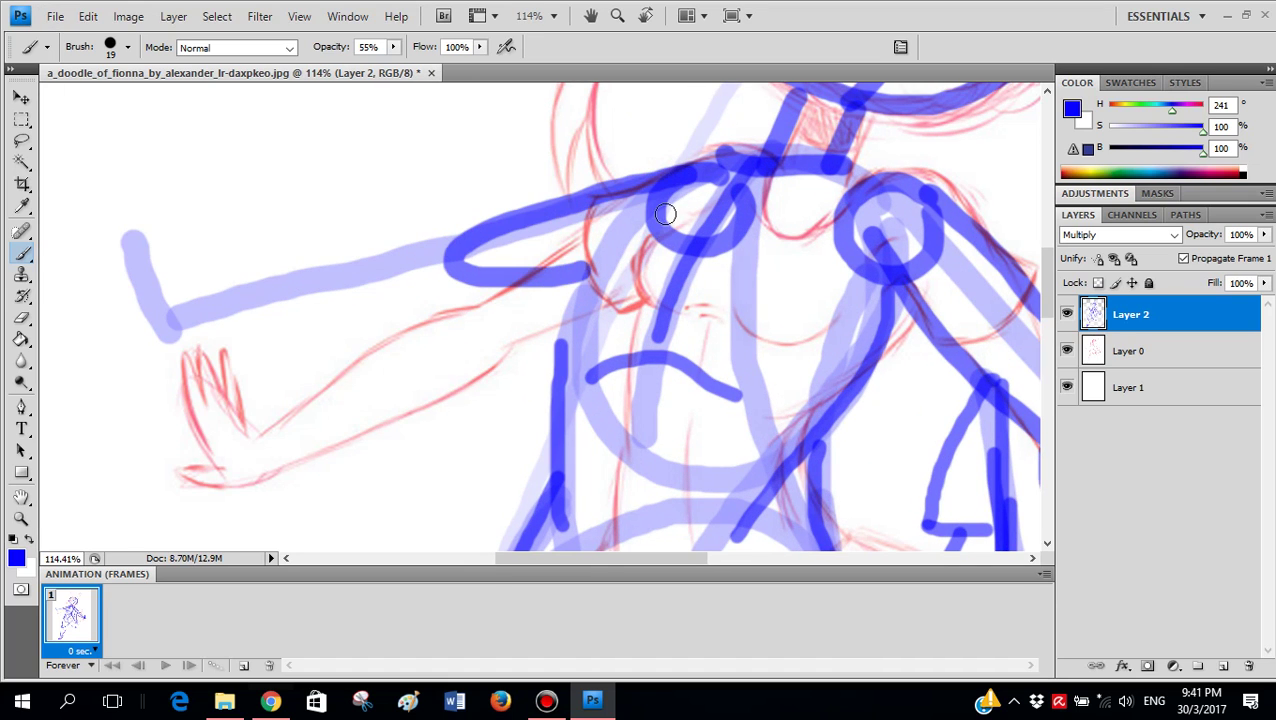
pyautogui.moveTo(652, 190)
pyautogui.mouseDown()
pyautogui.moveTo(584, 274)
pyautogui.moveTo(563, 345)
pyautogui.mouseUp()
# - Draw the opposite forearm as a curved shape tapering from elbow to wrist, and add a small block for its hand
pyautogui.hscroll(-2, 459, 279)
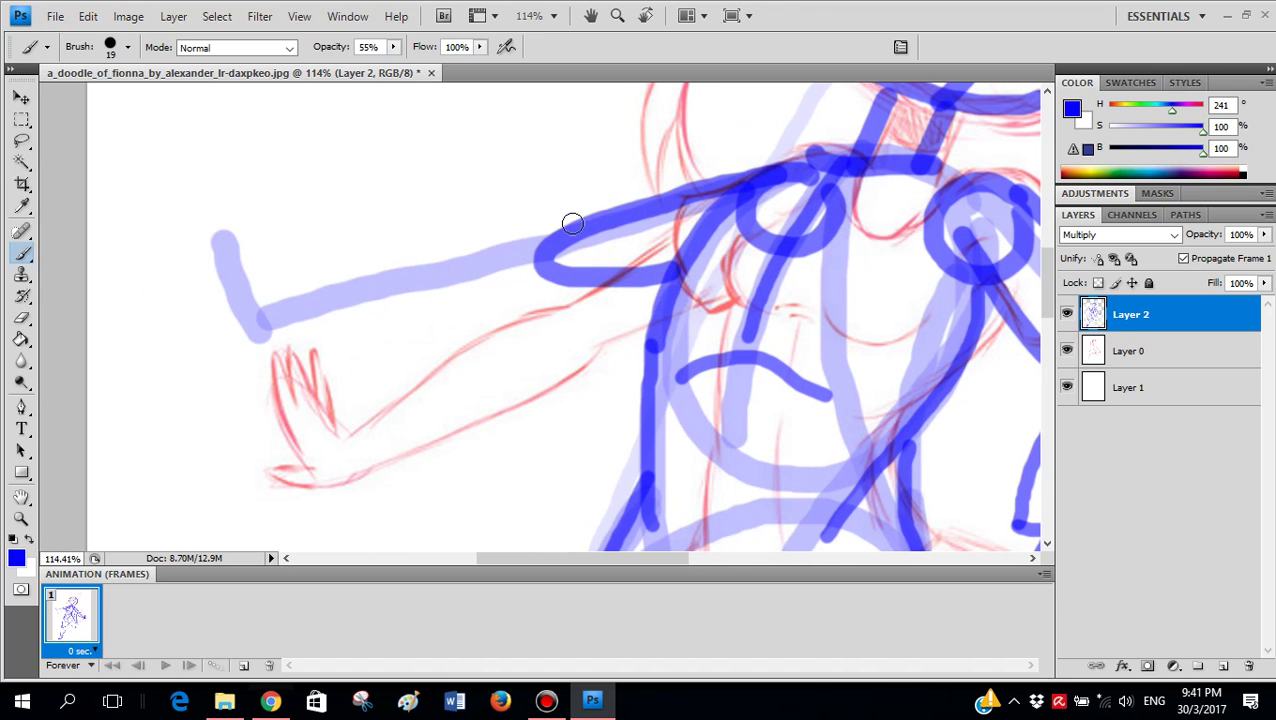
pyautogui.click(573, 222)
pyautogui.moveTo(507, 213)
pyautogui.mouseDown()
pyautogui.moveTo(283, 322)
pyautogui.moveTo(419, 323)
pyautogui.moveTo(566, 276)
pyautogui.mouseUp()
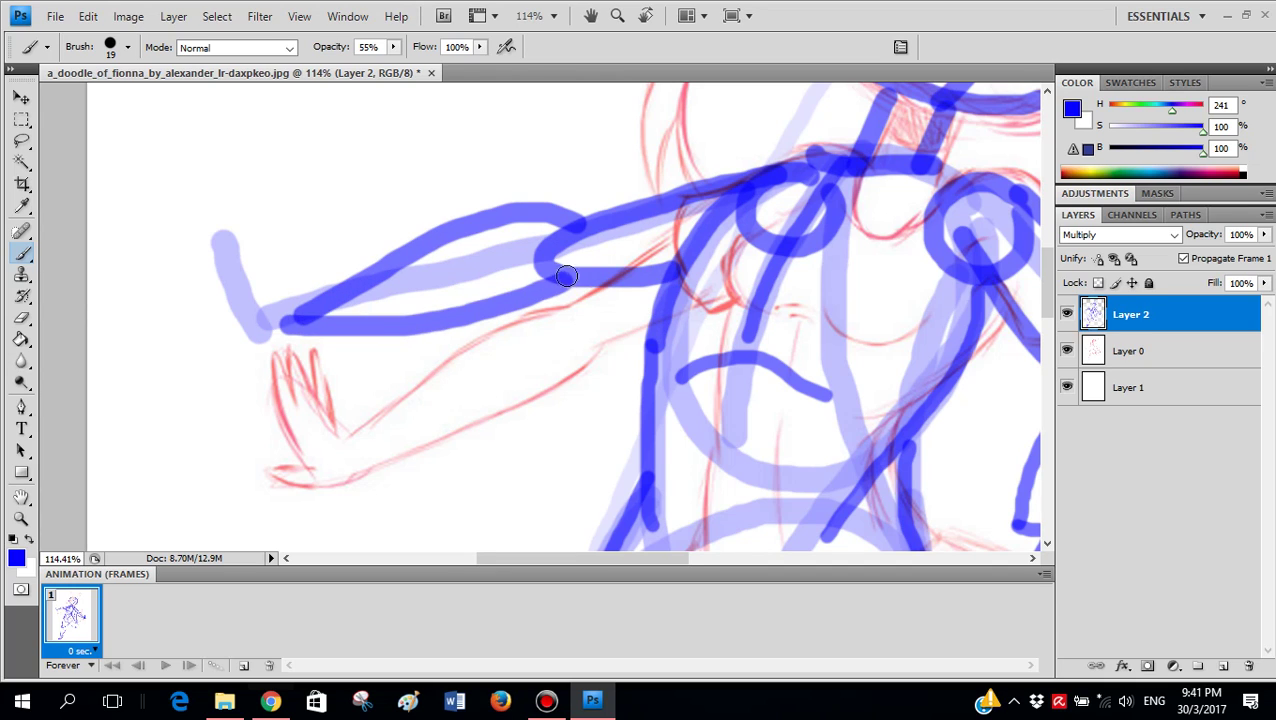
pyautogui.hotkey('ctrl', 'z')
pyautogui.moveTo(684, 264)
pyautogui.mouseDown()
pyautogui.moveTo(299, 321)
pyautogui.moveTo(335, 260)
pyautogui.moveTo(338, 197)
pyautogui.moveTo(286, 188)
pyautogui.moveTo(290, 310)
pyautogui.mouseUp()
pyautogui.moveTo(236, 276)
pyautogui.mouseDown()
pyautogui.moveTo(278, 315)
pyautogui.moveTo(345, 316)
pyautogui.mouseUp()
pyautogui.scroll(-6, 709, 231)
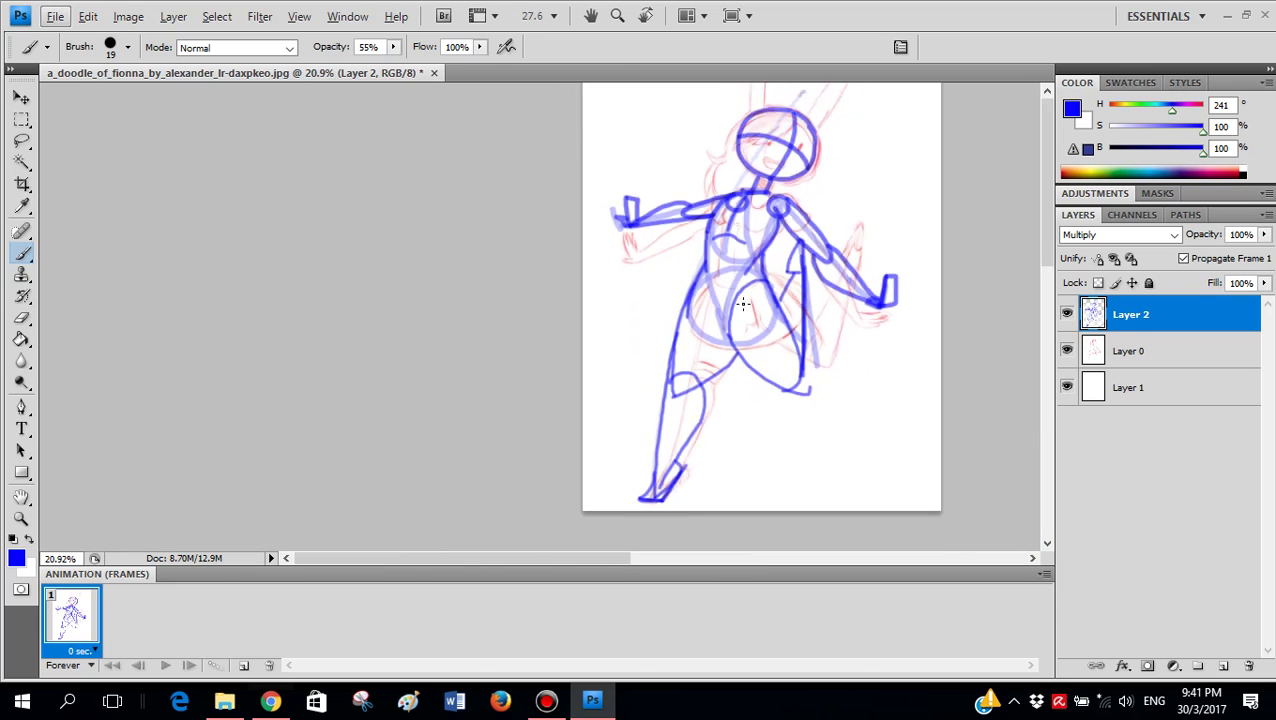
# - Hide Layer 0 so that only the blue construction figure is shown
pyautogui.click(1066, 350)
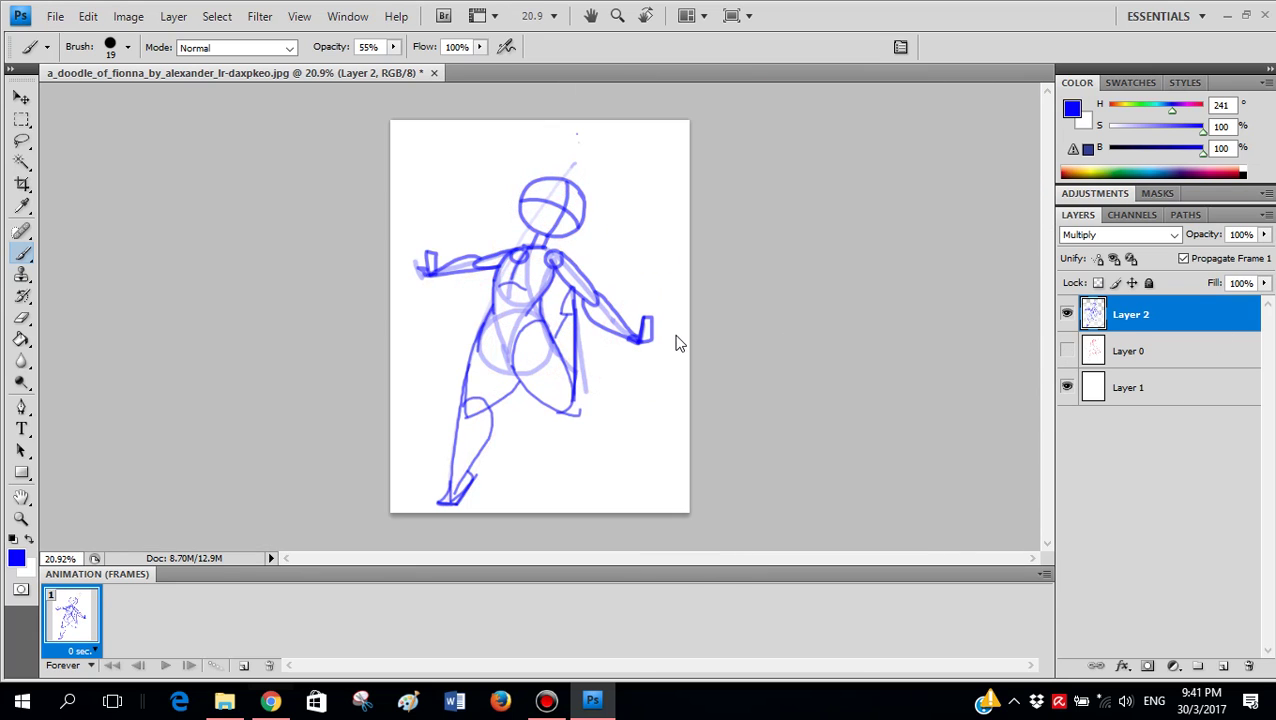
pyautogui.scroll(2, 664, 268)
pyautogui.scroll(-1, 660, 270)
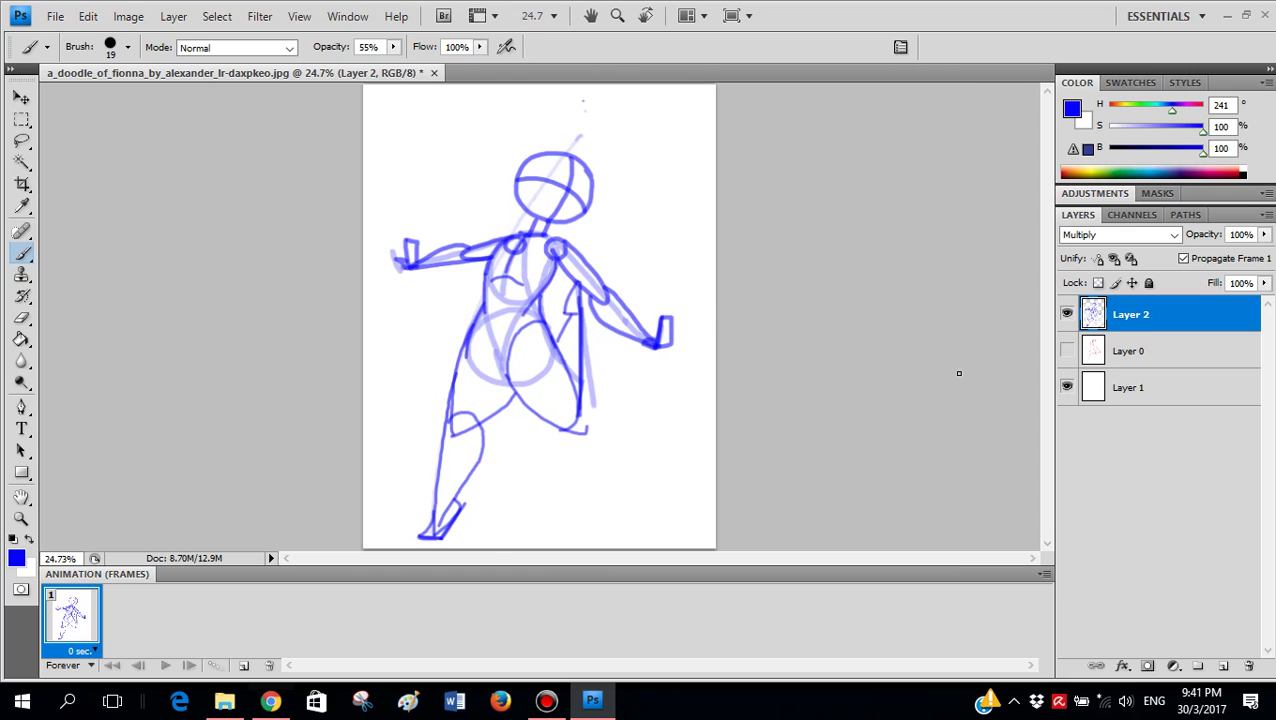
# - Compare the red sketch on Layer 0 with the blue figure on Layer 2 by alternating the visibility of both layers
pyautogui.click(1066, 314)
pyautogui.click(1066, 350)
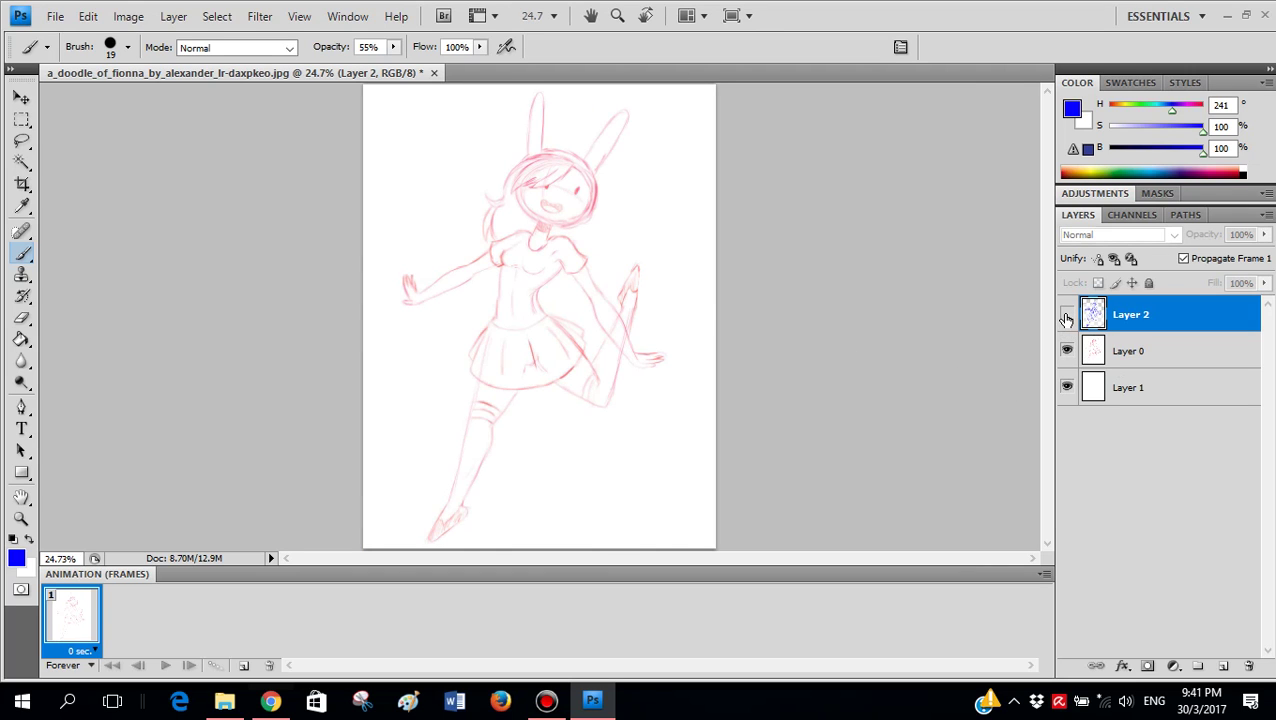
pyautogui.click(1066, 316)
pyautogui.click(1066, 351)
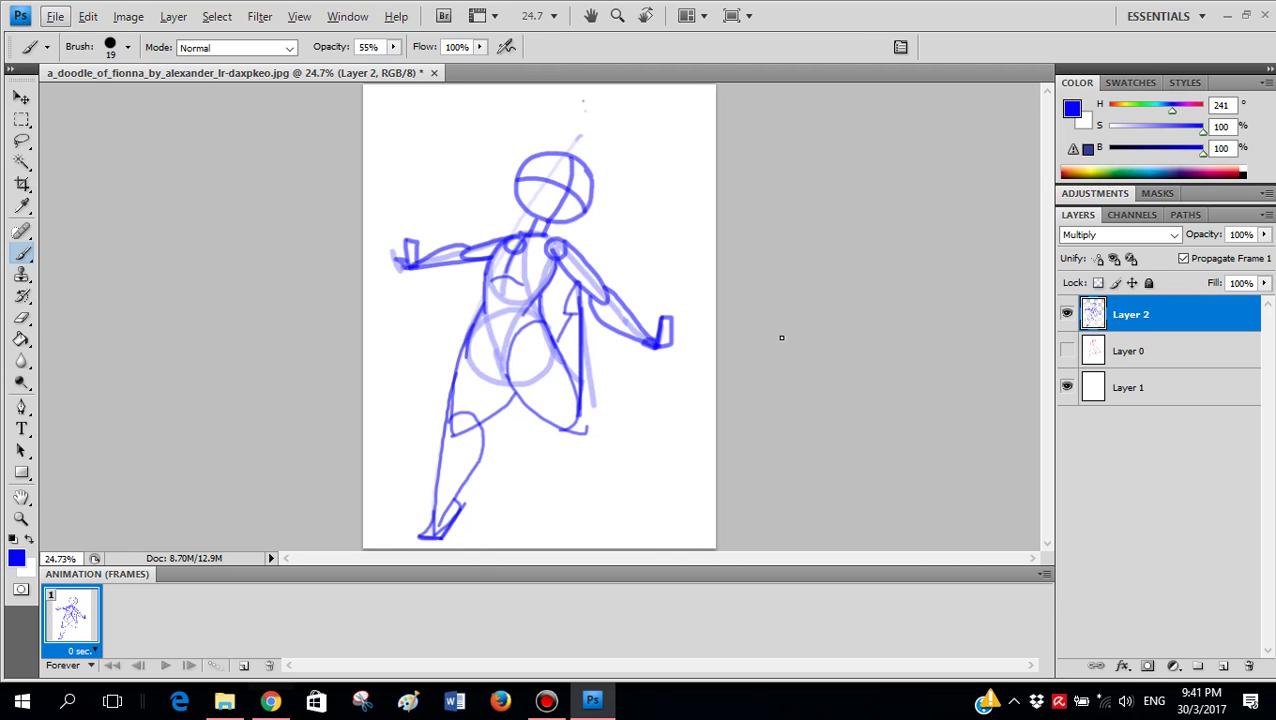
pyautogui.click(1067, 351)
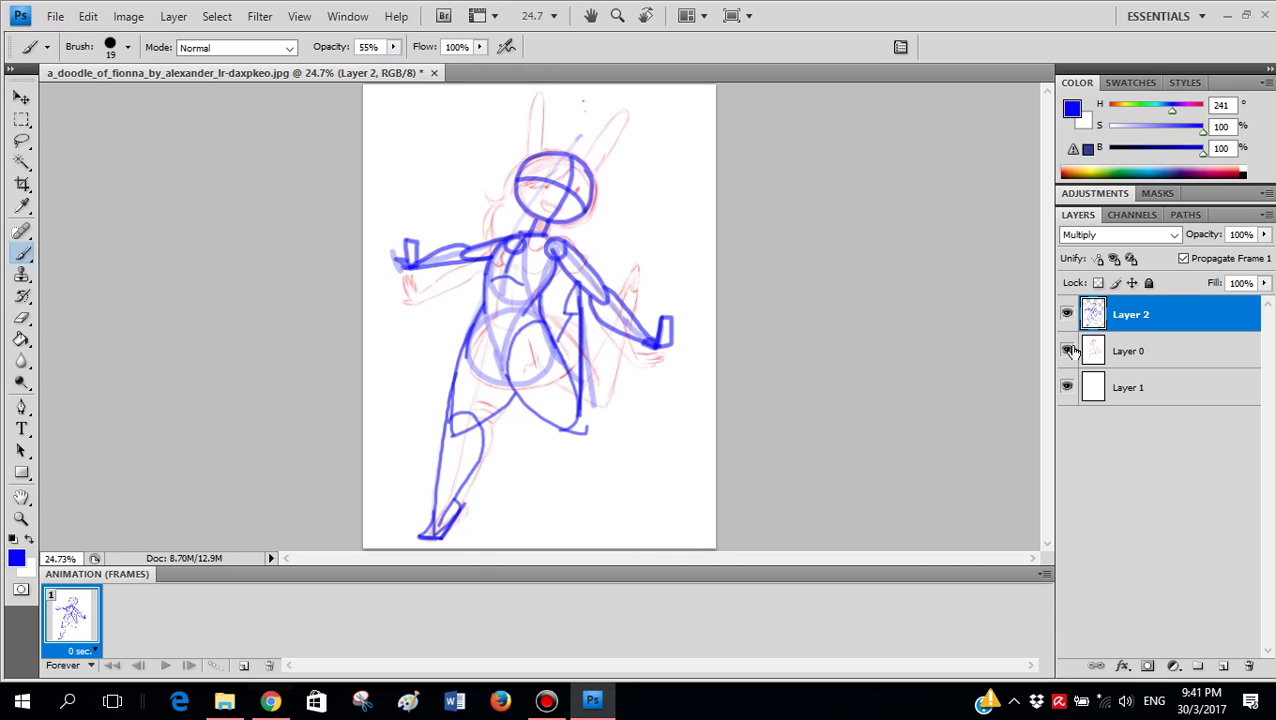
pyautogui.click(1067, 315)
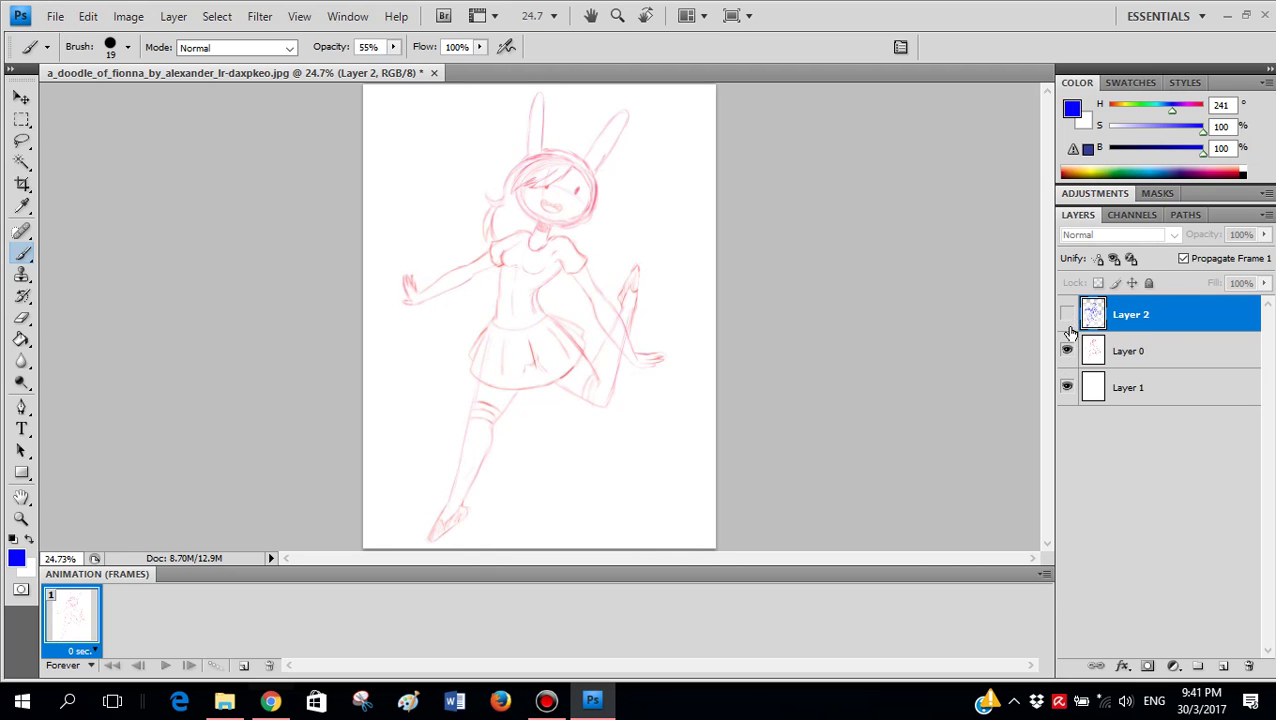
pyautogui.click(1067, 315)
pyautogui.click(1067, 351)
pyautogui.scroll(-2, 758, 347)
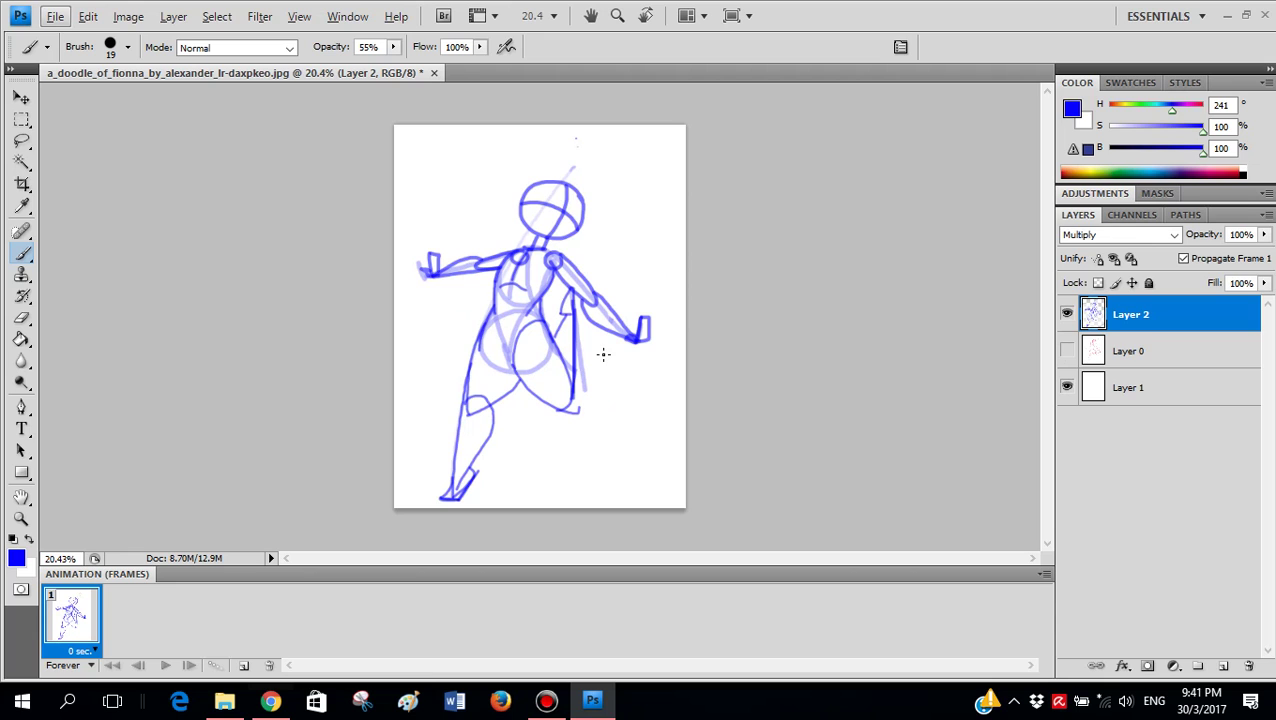
# - Fade the whole blue figure on Layer 2 by painting over it in white with a 391 px brush at 55% opacity
pyautogui.scroll(3, 614, 346)
pyautogui.scroll(-2, 614, 346)
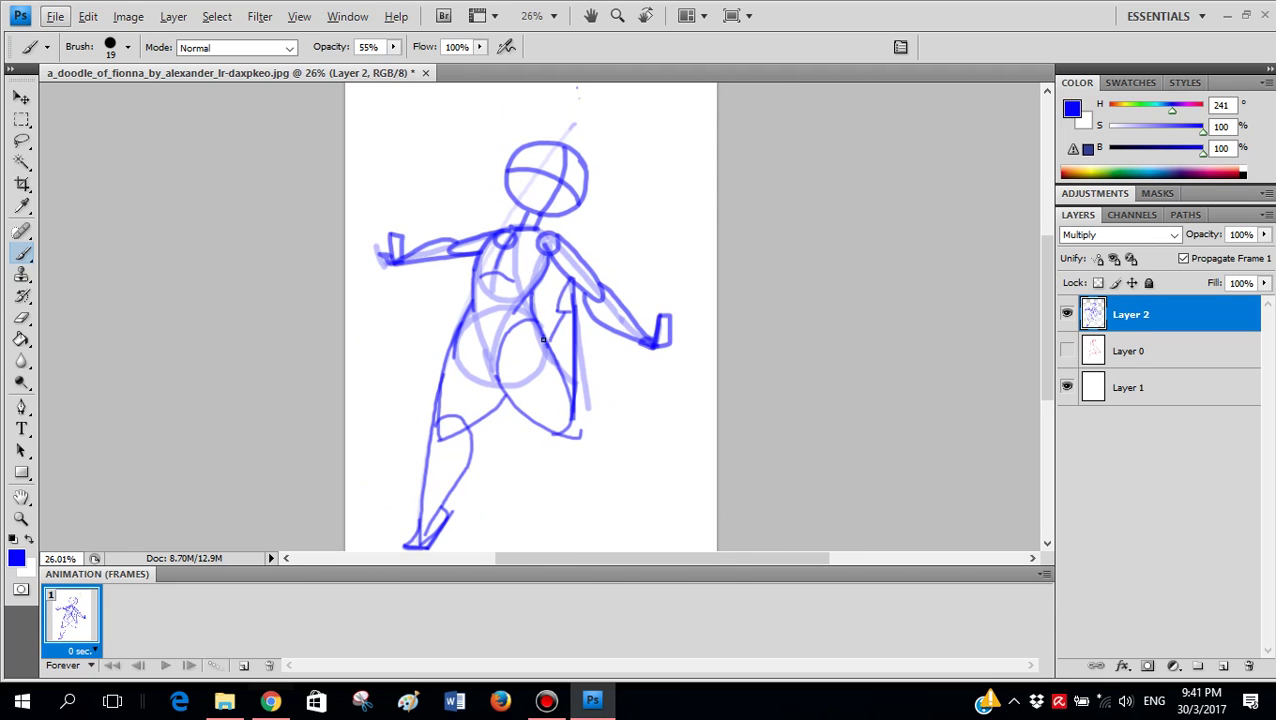
pyautogui.press('x')
pyautogui.rightClick(566, 245)
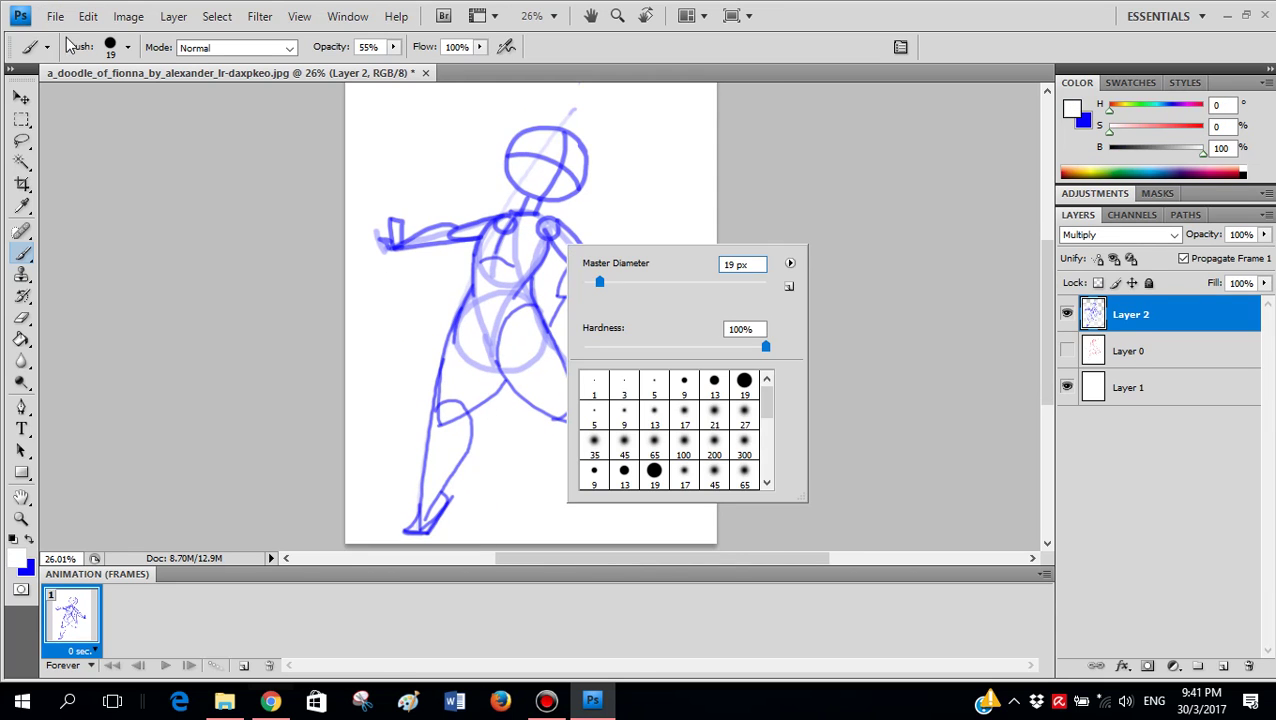
pyautogui.write('391')
pyautogui.press('Return')
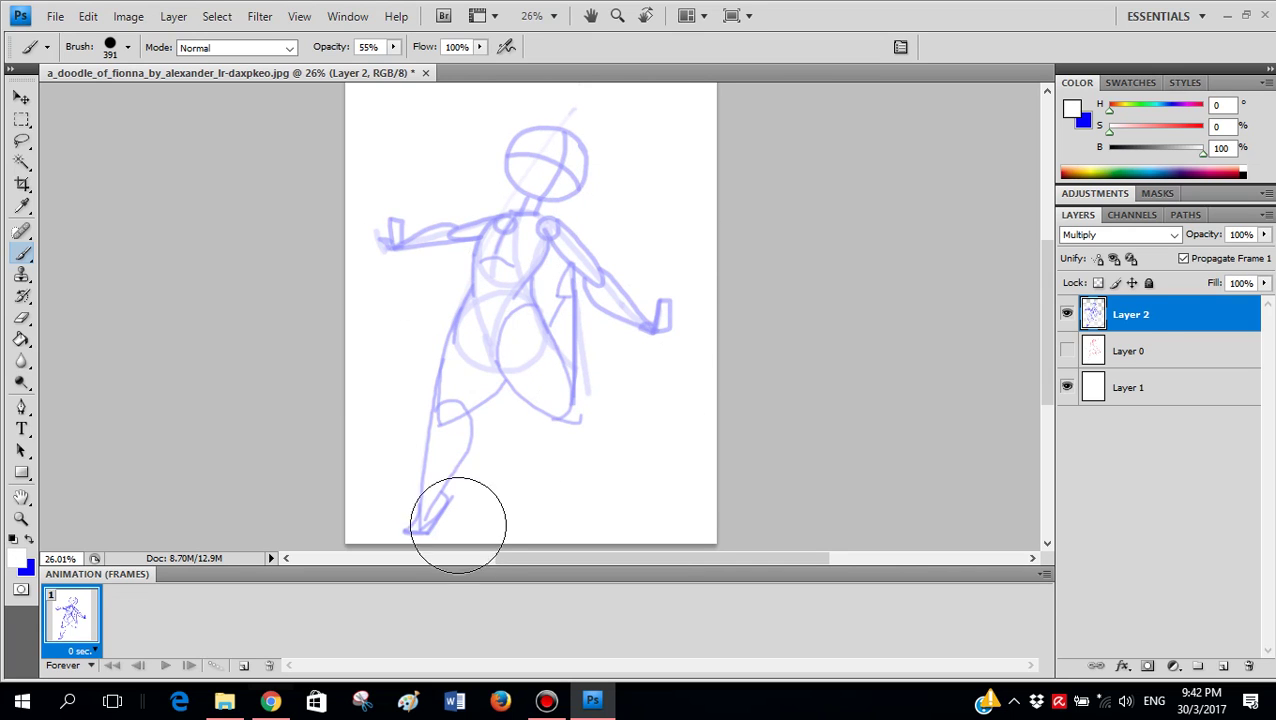
pyautogui.click(439, 247)
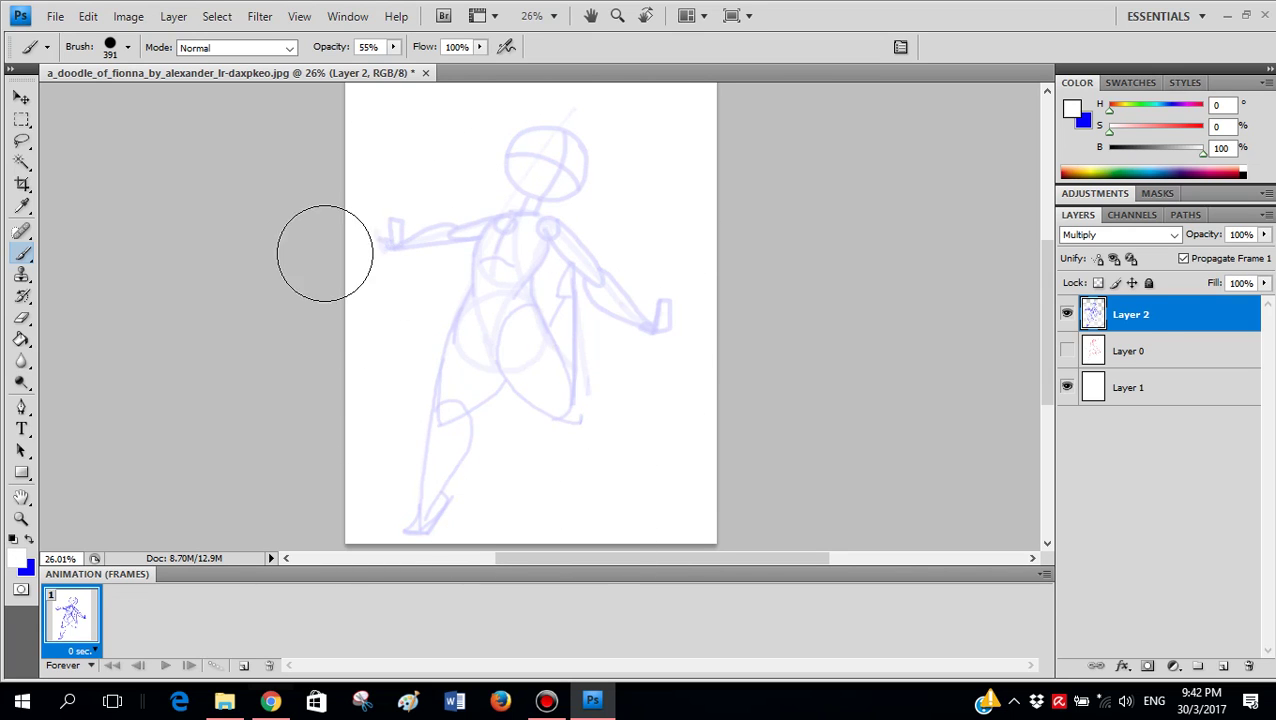
# - Show the red sketch on Layer 0 alone for reference, and return to the faded blue figure with Layer 0 hidden
pyautogui.click(1067, 310)
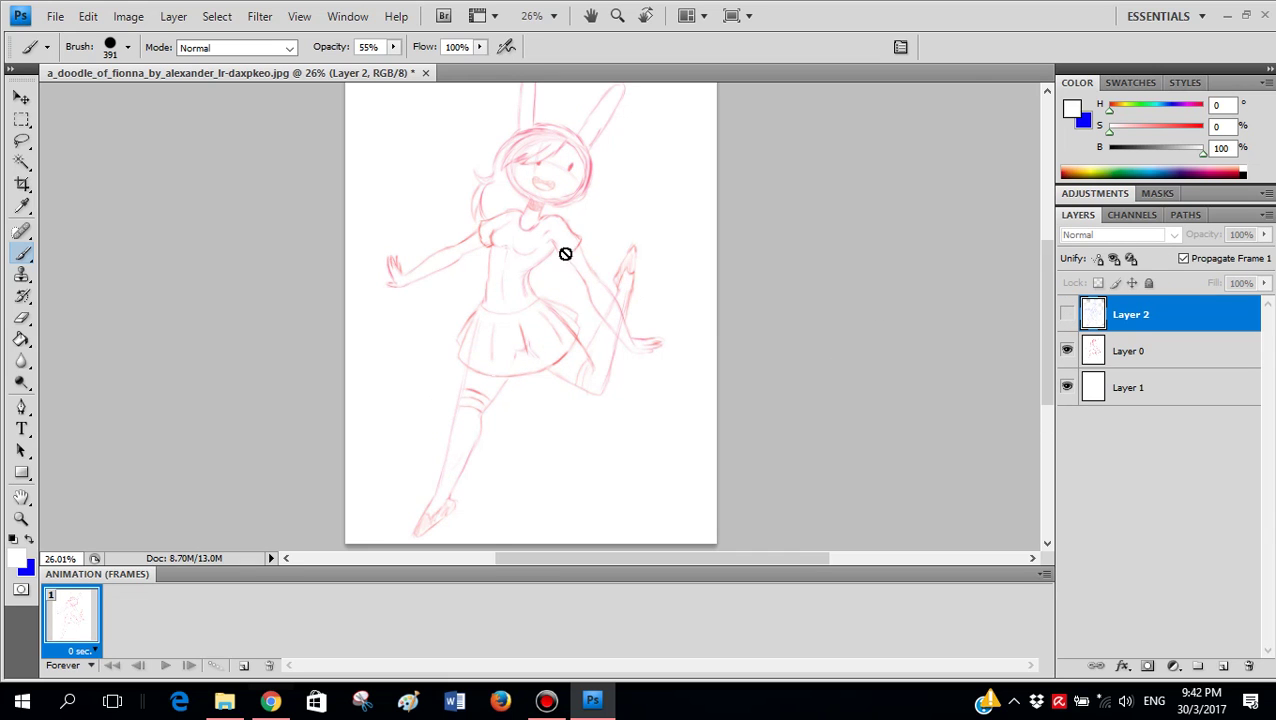
pyautogui.click(1068, 316)
pyautogui.click(1067, 350)
# - Switch the brush back to blue at 11 px, and undo a looping test stroke made over the torso
pyautogui.press('x')
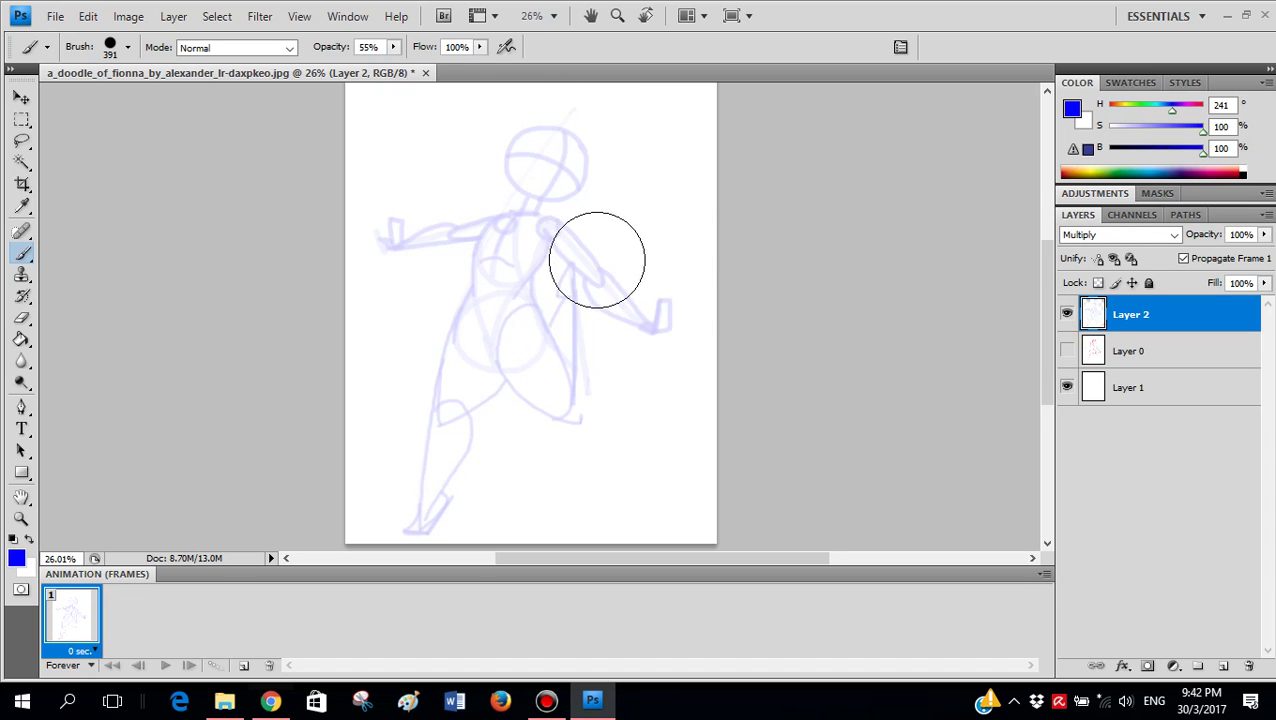
pyautogui.scroll(4, 597, 260)
pyautogui.rightClick(621, 239)
pyautogui.click(644, 276)
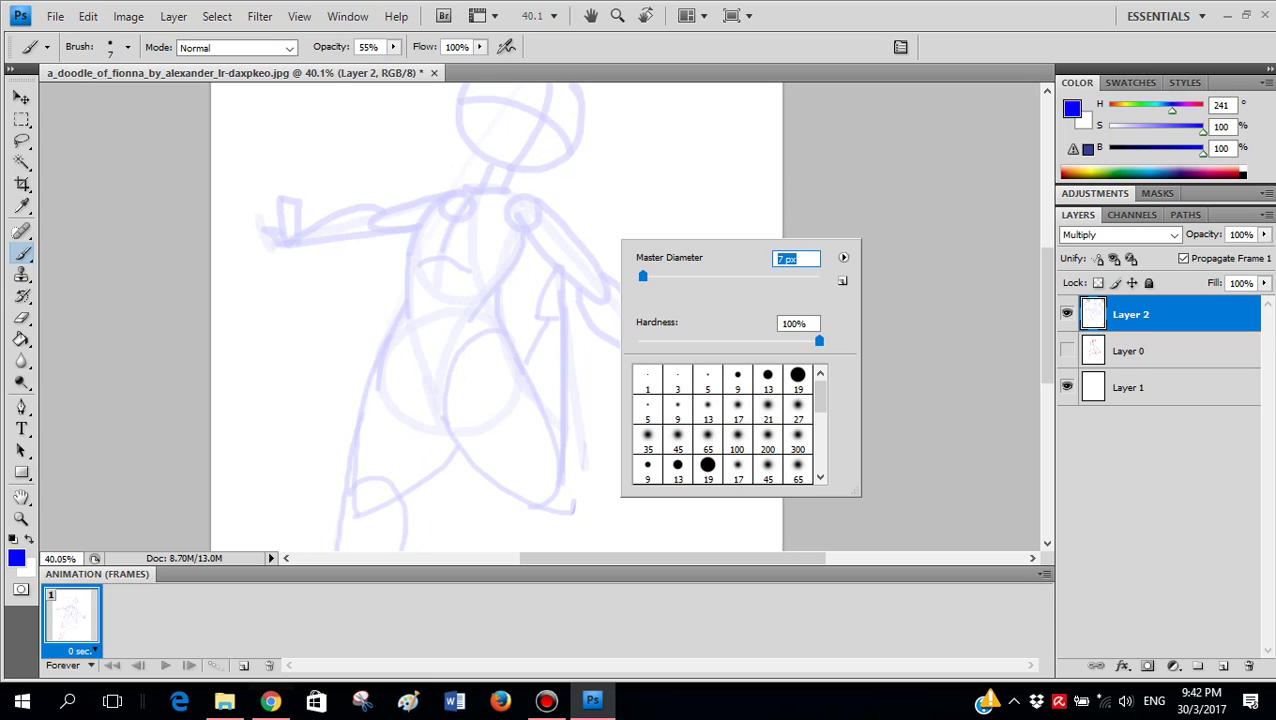
pyautogui.moveTo(504, 212)
pyautogui.mouseDown()
pyautogui.moveTo(589, 387)
pyautogui.moveTo(466, 343)
pyautogui.mouseUp()
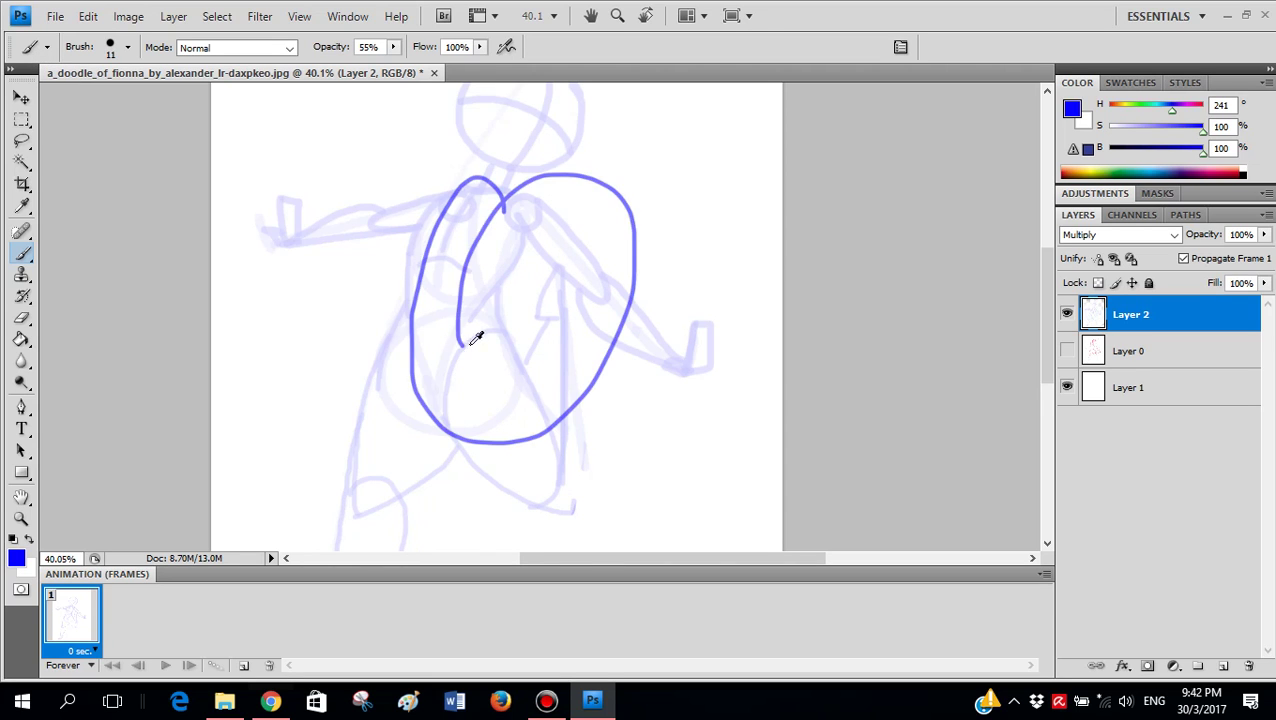
pyautogui.hotkey('ctrl', 'alt', 'z')
# - Draw a small slanted oval eye near the head's outer edge and an open mouth below the horizontal face guideline
pyautogui.scroll(-1, 535, 258)
pyautogui.scroll(3, 535, 257)
pyautogui.scroll(7, 534, 253)
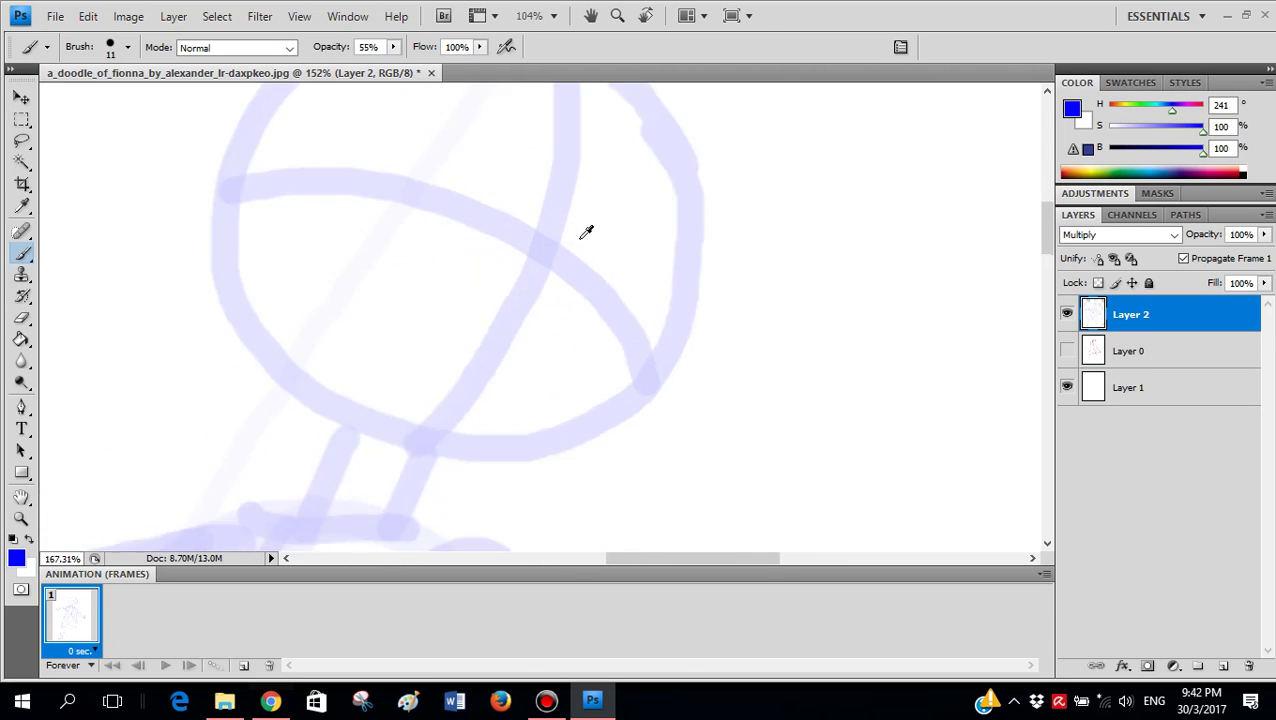
pyautogui.moveTo(636, 228)
pyautogui.mouseDown()
pyautogui.moveTo(604, 271)
pyautogui.moveTo(621, 290)
pyautogui.moveTo(630, 224)
pyautogui.moveTo(648, 236)
pyautogui.mouseUp()
pyautogui.moveTo(566, 340); pyautogui.dragTo(403, 263)
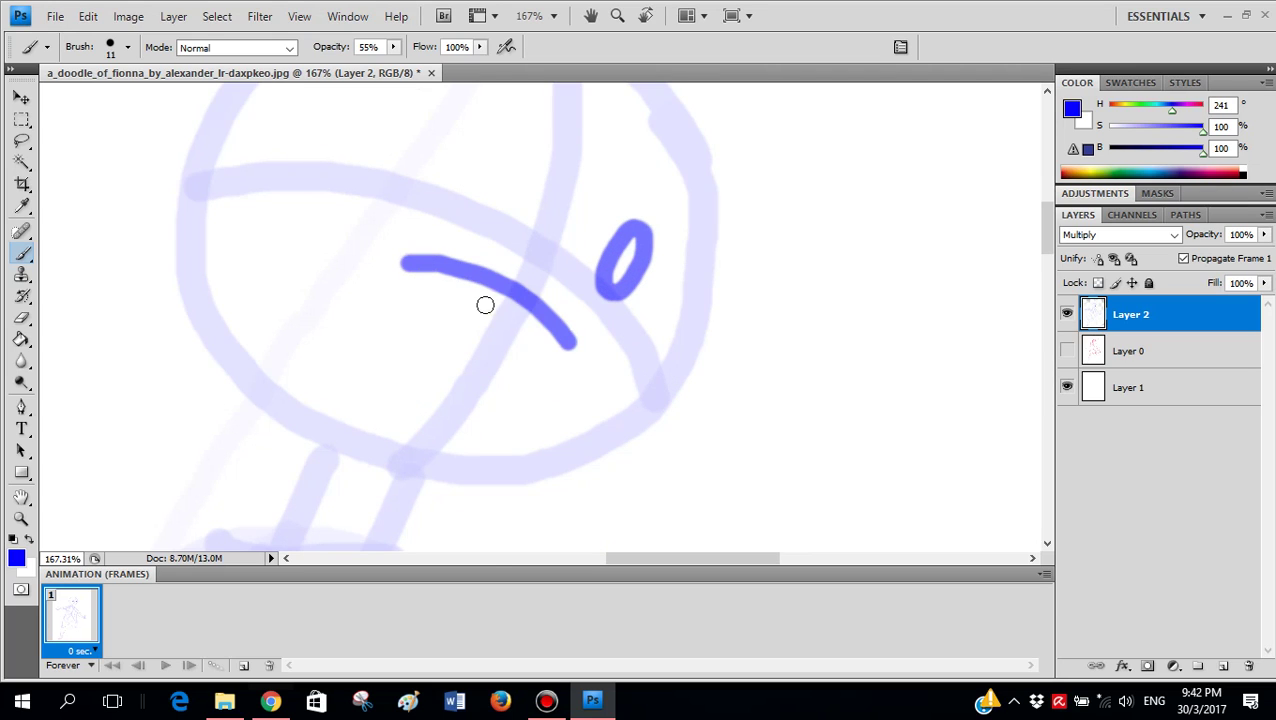
pyautogui.moveTo(524, 336)
pyautogui.mouseDown()
pyautogui.moveTo(456, 326)
pyautogui.moveTo(402, 267)
pyautogui.moveTo(388, 316)
pyautogui.moveTo(445, 379)
pyautogui.moveTo(518, 391)
pyautogui.moveTo(577, 356)
pyautogui.moveTo(583, 335)
pyautogui.moveTo(546, 385)
pyautogui.moveTo(484, 395)
pyautogui.moveTo(417, 370)
pyautogui.moveTo(381, 302)
pyautogui.moveTo(395, 266)
pyautogui.moveTo(509, 346)
pyautogui.mouseUp()
pyautogui.hotkey('ctrl', 'z')
# - Try a hair fringe as a notched curve sweeping across the forehead from the head's edge
pyautogui.scroll(-6, 562, 283)
pyautogui.scroll(5, 500, 332)
pyautogui.scroll(3, 665, 239)
pyautogui.scroll(3, 665, 239)
pyautogui.moveTo(694, 242)
pyautogui.mouseDown()
pyautogui.moveTo(630, 310)
pyautogui.moveTo(489, 338)
pyautogui.mouseUp()
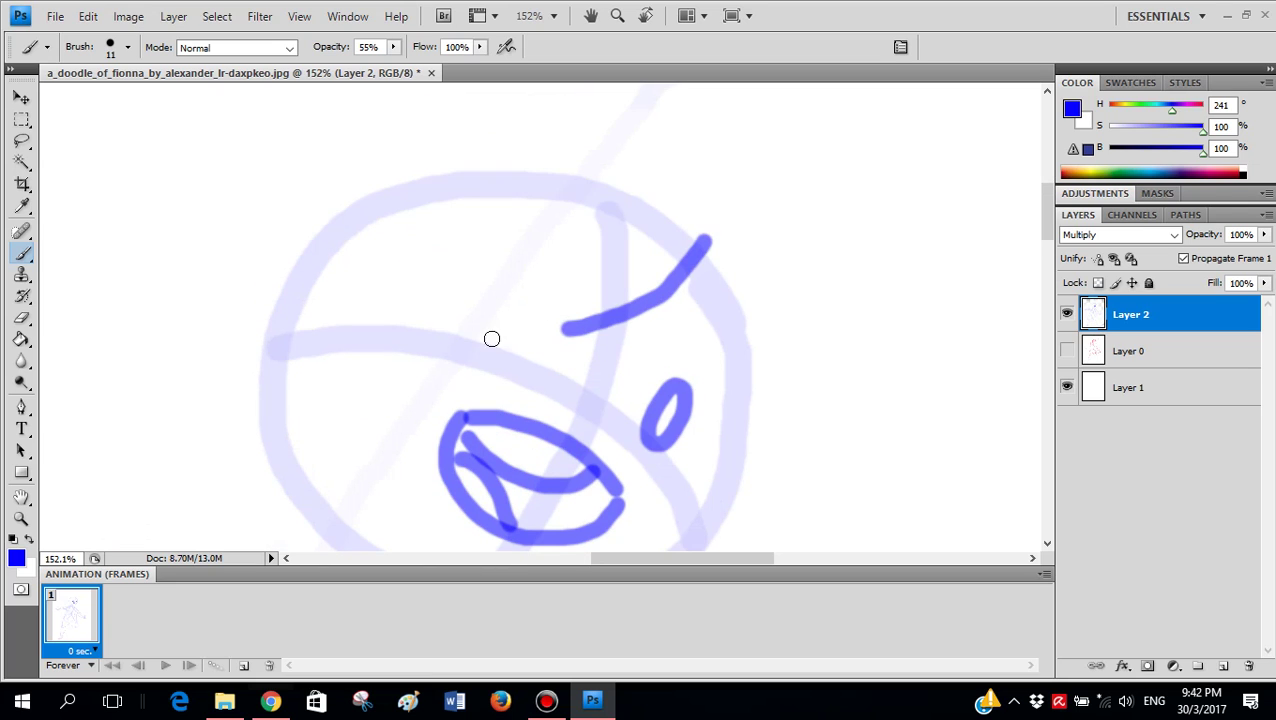
pyautogui.hotkey('ctrl', 'z')
pyautogui.moveTo(686, 268)
pyautogui.mouseDown()
pyautogui.moveTo(543, 360)
pyautogui.moveTo(562, 334)
pyautogui.moveTo(491, 356)
pyautogui.moveTo(345, 360)
pyautogui.mouseUp()
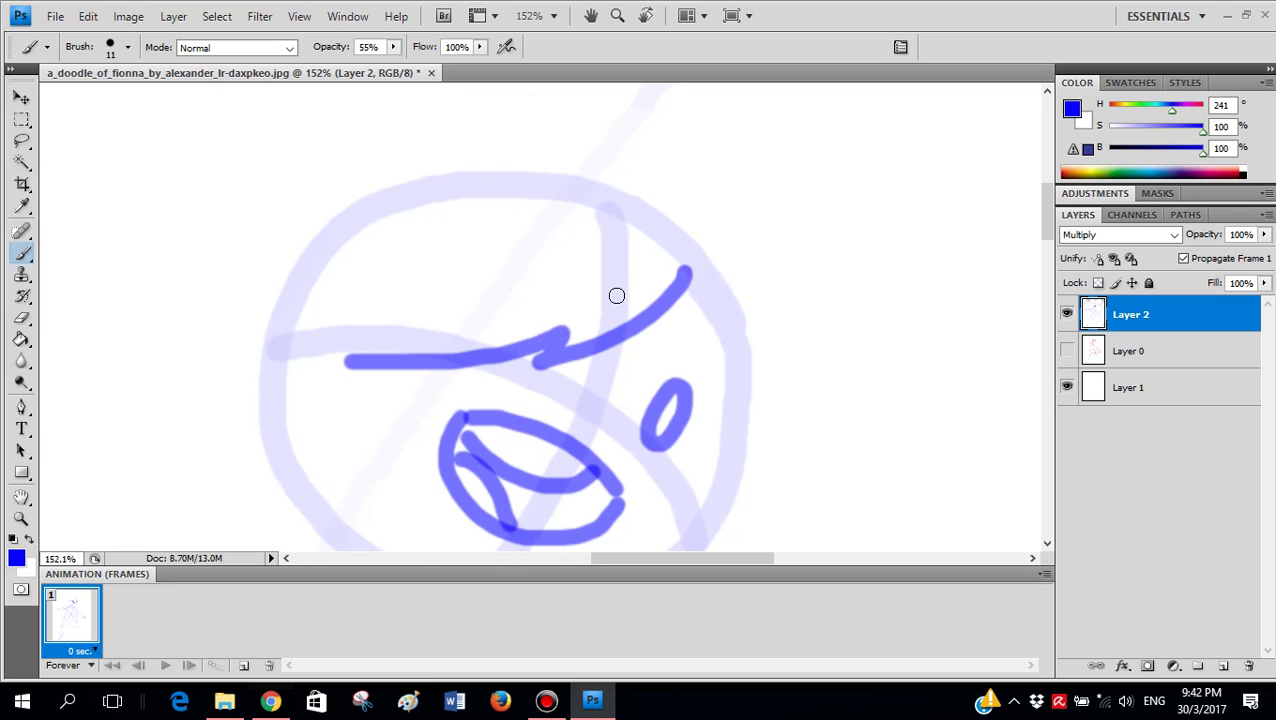
pyautogui.scroll(-2, 725, 325)
# - Compare the face with the red sketch on Layer 0, undo the fringe stroke and hide Layer 0 again
pyautogui.click(1067, 350)
pyautogui.click(1067, 314)
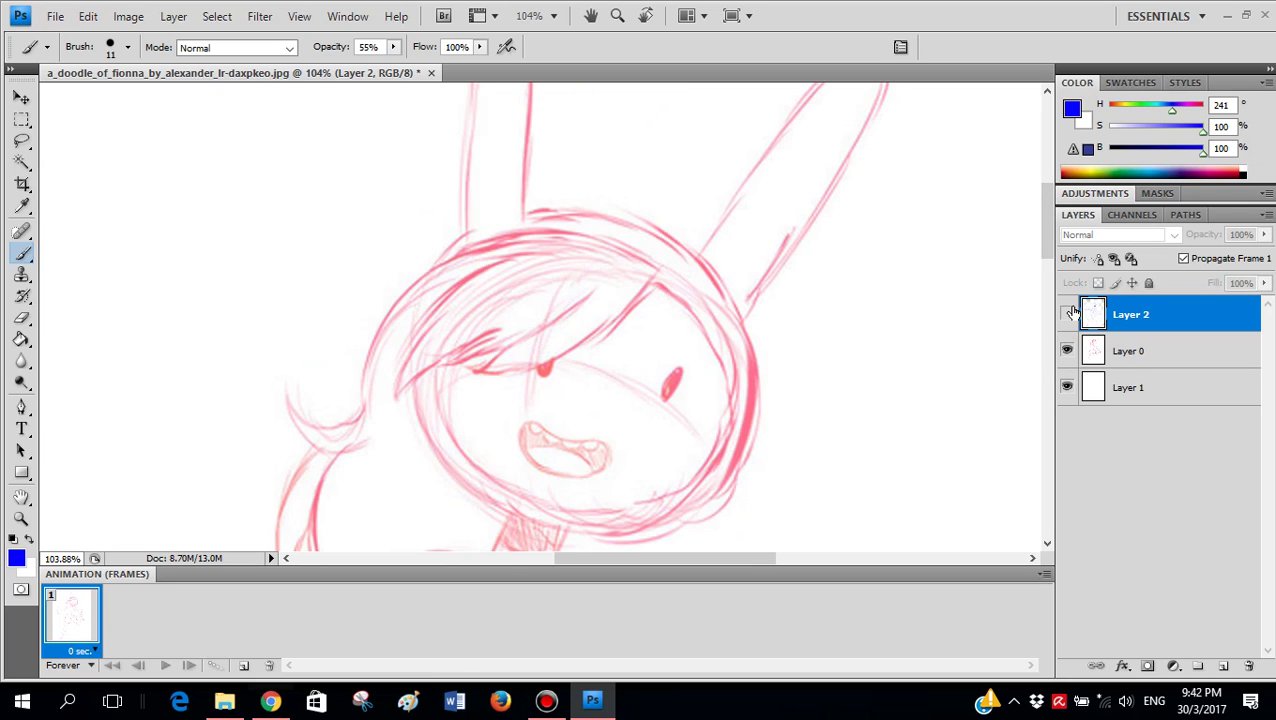
pyautogui.click(1067, 314)
pyautogui.scroll(2, 745, 325)
pyautogui.hotkey('ctrl', 'z')
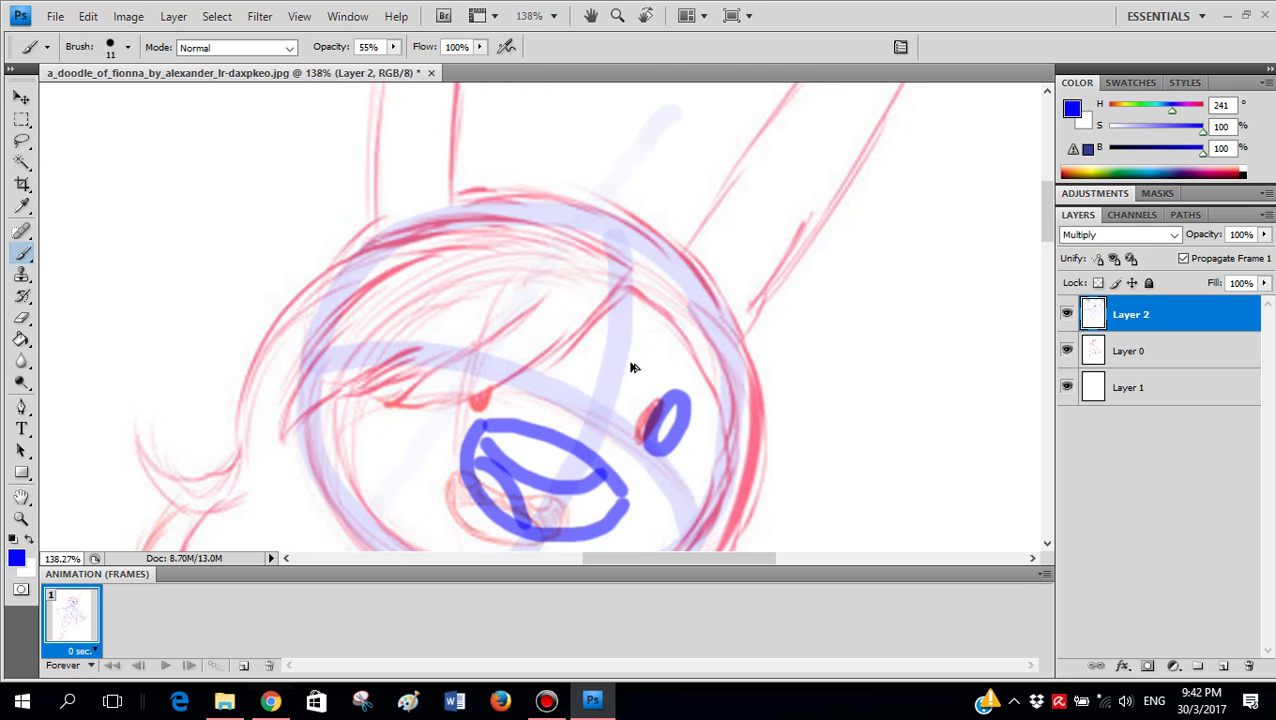
pyautogui.click(1067, 350)
# - Draw the second eye as a small slanted oval on the horizontal face guideline above the mouth, replacing the first attempts
pyautogui.scroll(2, 561, 313)
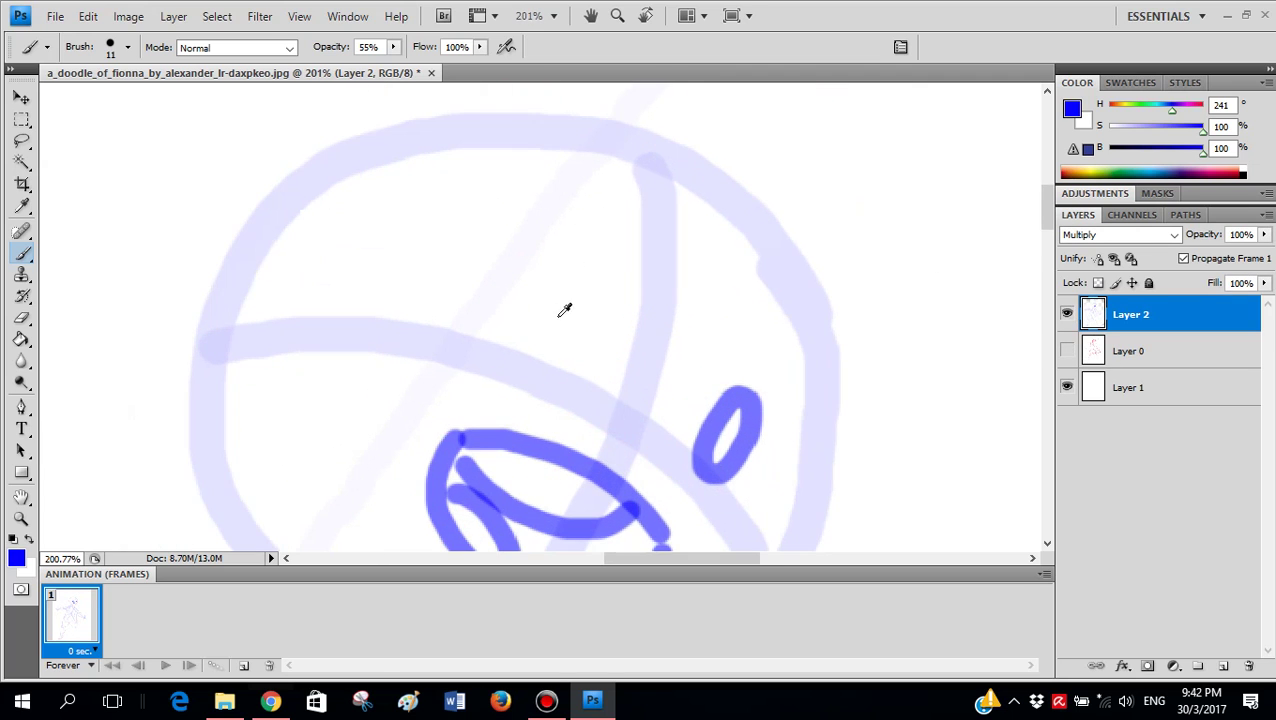
pyautogui.click(556, 315)
pyautogui.moveTo(536, 335)
pyautogui.mouseDown()
pyautogui.moveTo(523, 365)
pyautogui.moveTo(536, 372)
pyautogui.moveTo(555, 319)
pyautogui.moveTo(522, 328)
pyautogui.moveTo(516, 353)
pyautogui.moveTo(527, 360)
pyautogui.moveTo(546, 330)
pyautogui.moveTo(542, 296)
pyautogui.moveTo(524, 362)
pyautogui.mouseUp()
pyautogui.hotkey('ctrl', 'z')
pyautogui.hotkey('ctrl', 'z')
pyautogui.moveTo(555, 293)
pyautogui.mouseDown()
pyautogui.moveTo(541, 288)
pyautogui.moveTo(501, 364)
pyautogui.moveTo(570, 285)
pyautogui.moveTo(535, 325)
pyautogui.mouseUp()
# - Try two fringe lines sweeping across the forehead just above the eye, and undo each of them
pyautogui.moveTo(738, 238)
pyautogui.mouseDown()
pyautogui.moveTo(619, 274)
pyautogui.moveTo(400, 298)
pyautogui.mouseUp()
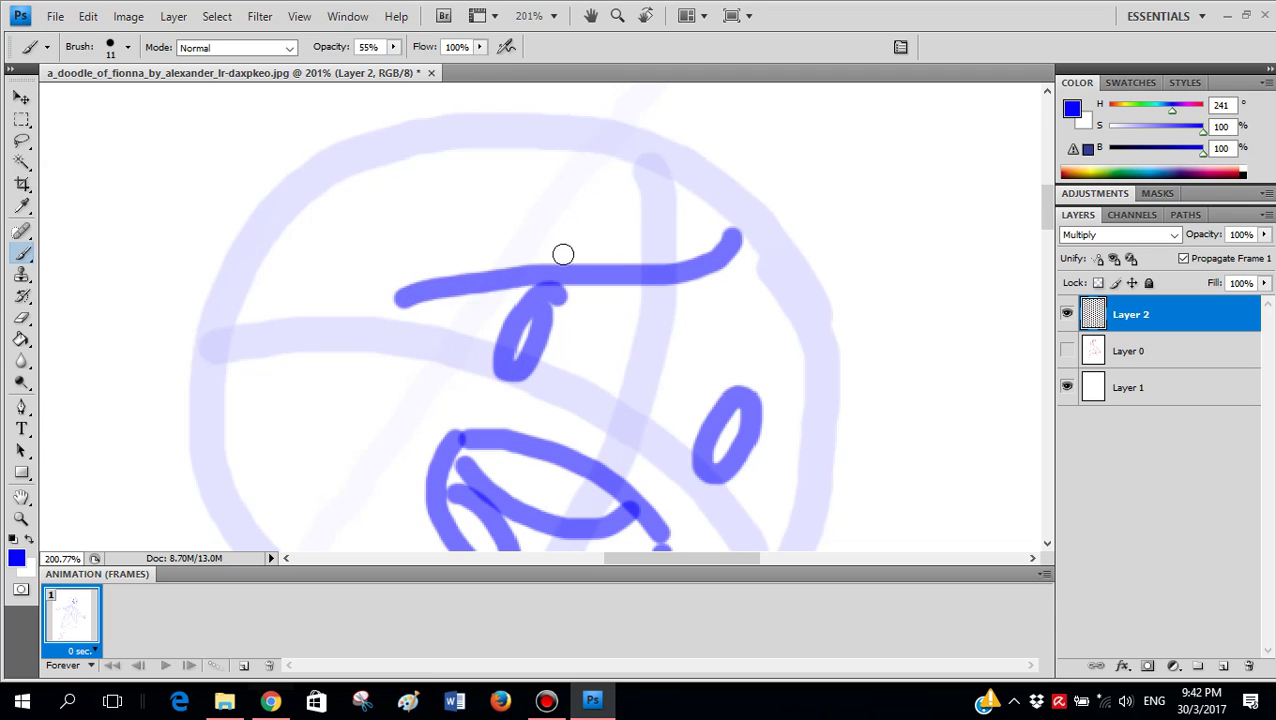
pyautogui.hotkey('ctrl', 'z')
pyautogui.moveTo(740, 232); pyautogui.dragTo(305, 330)
pyautogui.hotkey('ctrl', 'z')
# - Redraw the fringe with a hooked curve starting at the head's upper edge and bending back across the forehead
pyautogui.moveTo(700, 198); pyautogui.dragTo(448, 306)
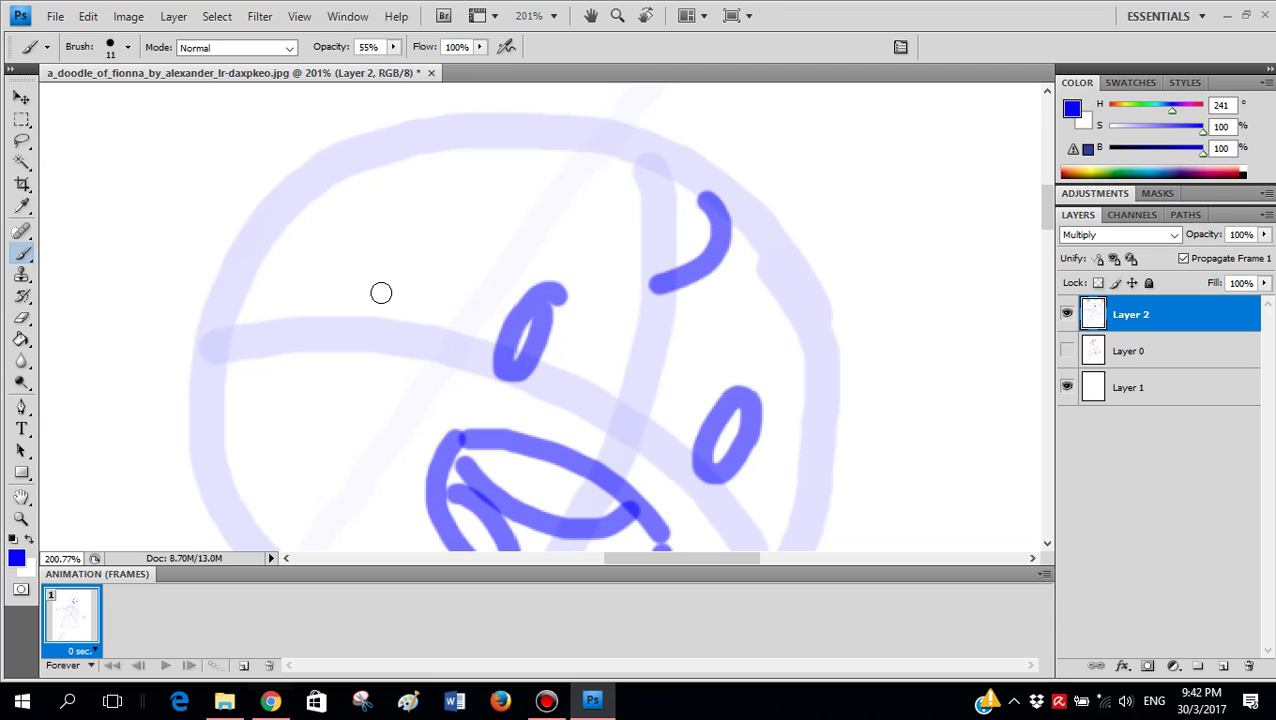
pyautogui.scroll(-3, 738, 222)
pyautogui.scroll(-5, 618, 265)
pyautogui.scroll(-2, 433, 313)
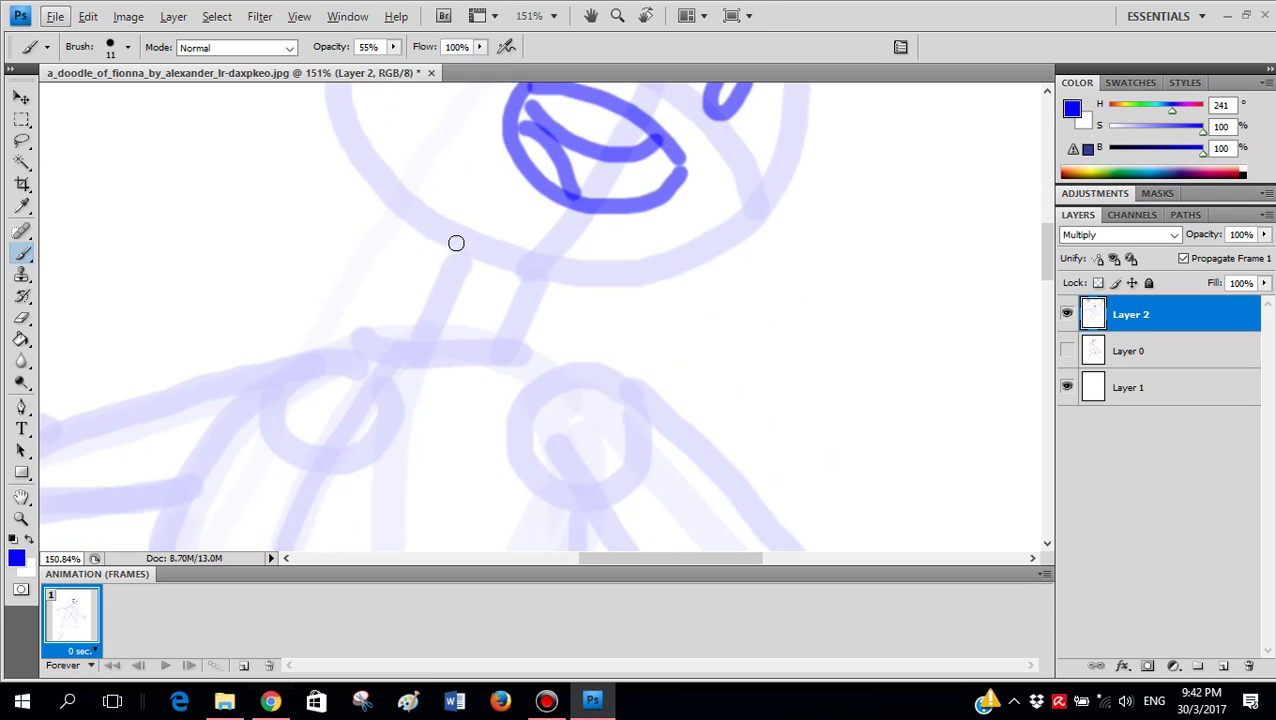
pyautogui.moveTo(456, 242); pyautogui.dragTo(413, 348)
pyautogui.hotkey('ctrl', 'z')
pyautogui.scroll(5, 723, 253)
pyautogui.keyDown('alt'); pyautogui.scroll(-1, 790, 208); pyautogui.keyUp('alt')
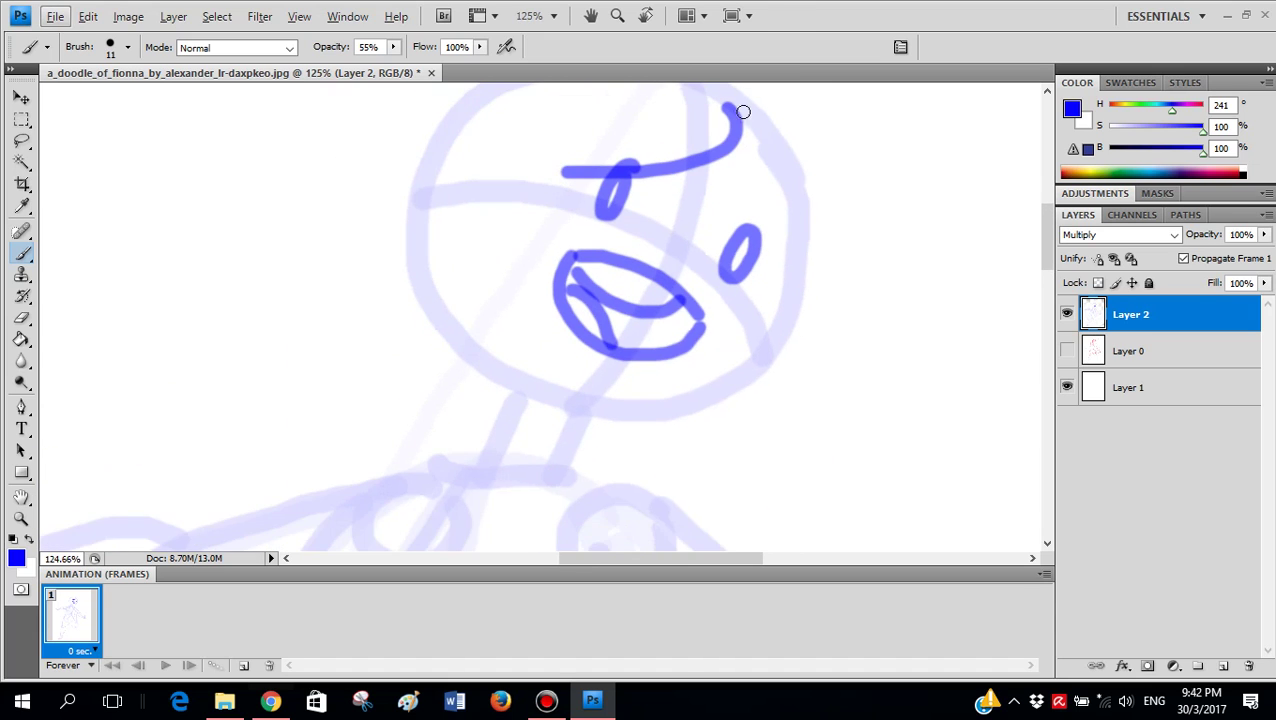
pyautogui.scroll(1, 740, 125)
pyautogui.moveTo(794, 210); pyautogui.dragTo(805, 277)
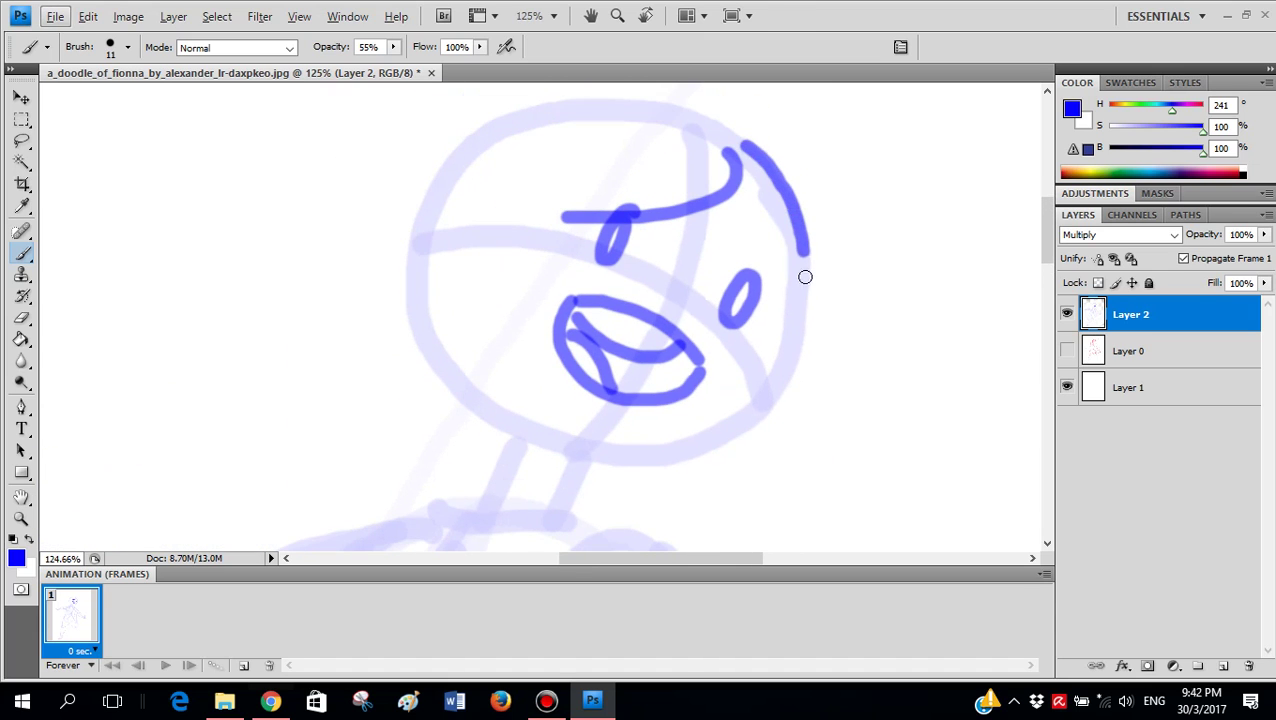
pyautogui.moveTo(750, 410)
pyautogui.mouseDown()
pyautogui.moveTo(678, 449)
pyautogui.moveTo(584, 459)
pyautogui.moveTo(542, 442)
pyautogui.moveTo(447, 370)
pyautogui.mouseUp()
pyautogui.hotkey('ctrl', 'z')
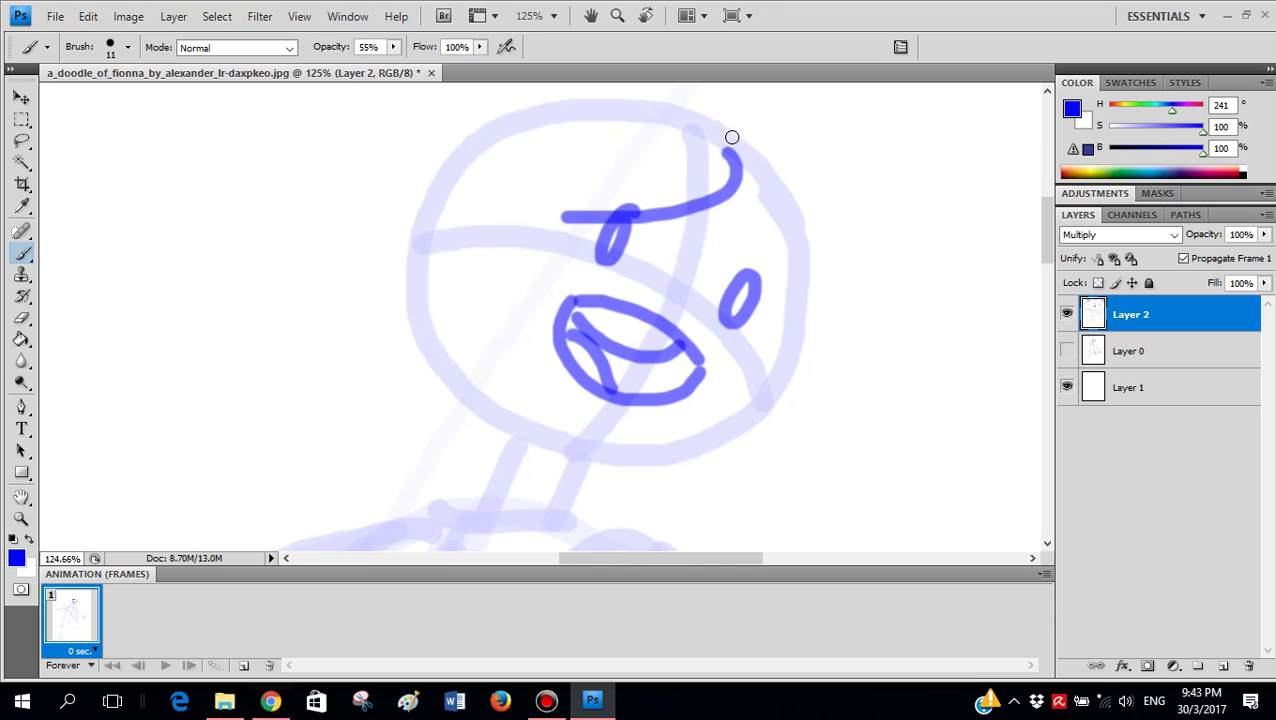
pyautogui.moveTo(732, 140)
pyautogui.mouseDown()
pyautogui.moveTo(629, 106)
pyautogui.moveTo(555, 105)
pyautogui.mouseUp()
pyautogui.hotkey('ctrl', 'z')
# - Draw the full round head outline in blue over the faint construction circle and reinforce its lower-right curve
pyautogui.moveTo(714, 124)
pyautogui.mouseDown()
pyautogui.moveTo(636, 101)
pyautogui.moveTo(550, 102)
pyautogui.moveTo(483, 131)
pyautogui.moveTo(436, 183)
pyautogui.mouseUp()
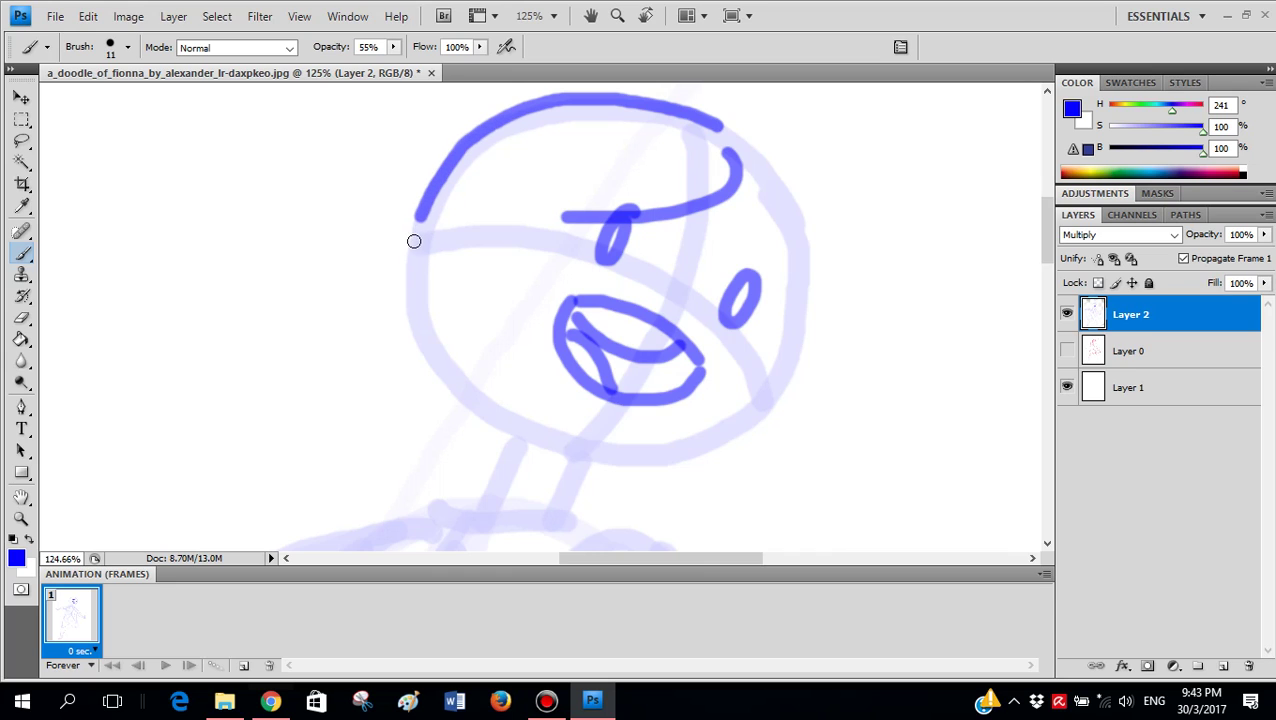
pyautogui.moveTo(414, 241); pyautogui.dragTo(415, 299)
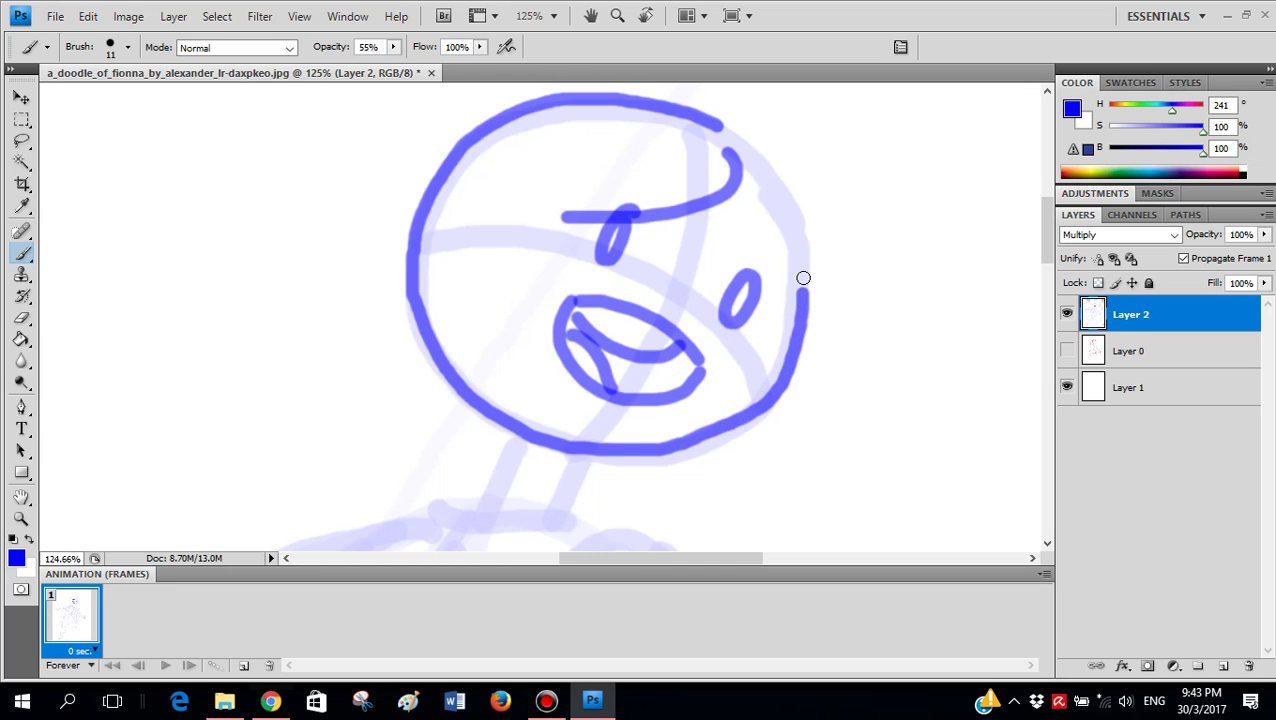
pyautogui.moveTo(769, 164); pyautogui.dragTo(723, 125)
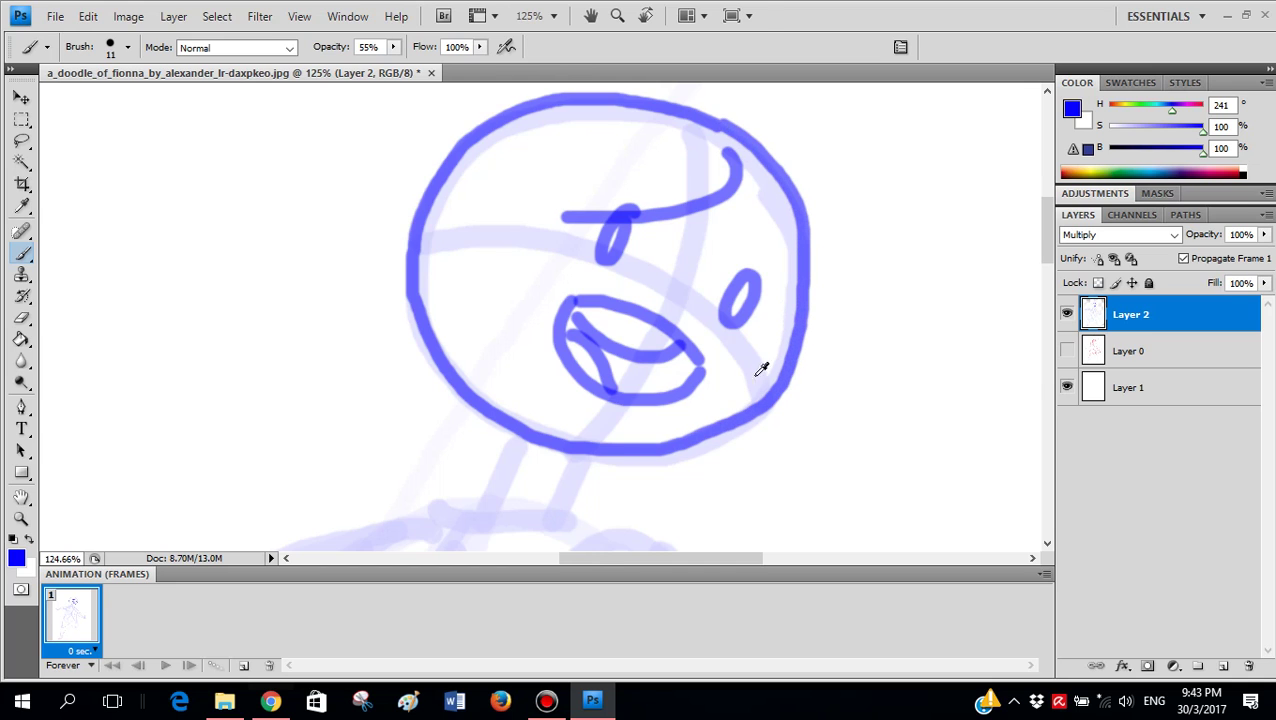
pyautogui.press('x')
pyautogui.scroll(2, 761, 369)
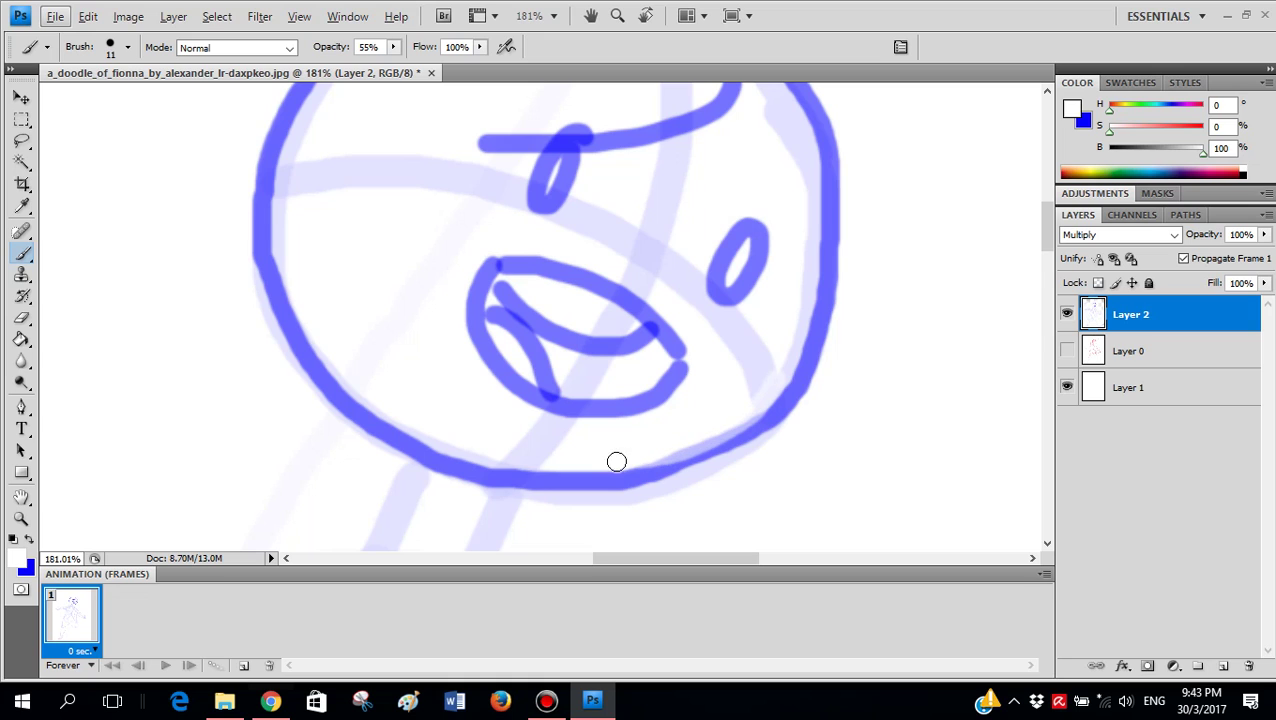
pyautogui.press('x')
pyautogui.moveTo(780, 412)
pyautogui.mouseDown()
pyautogui.moveTo(672, 473)
pyautogui.moveTo(568, 484)
pyautogui.mouseUp()
# - Compare the blue head with the red reference sketch and leave Layer 0 visible
pyautogui.scroll(-3, 940, 360)
pyautogui.scroll(-1, 982, 348)
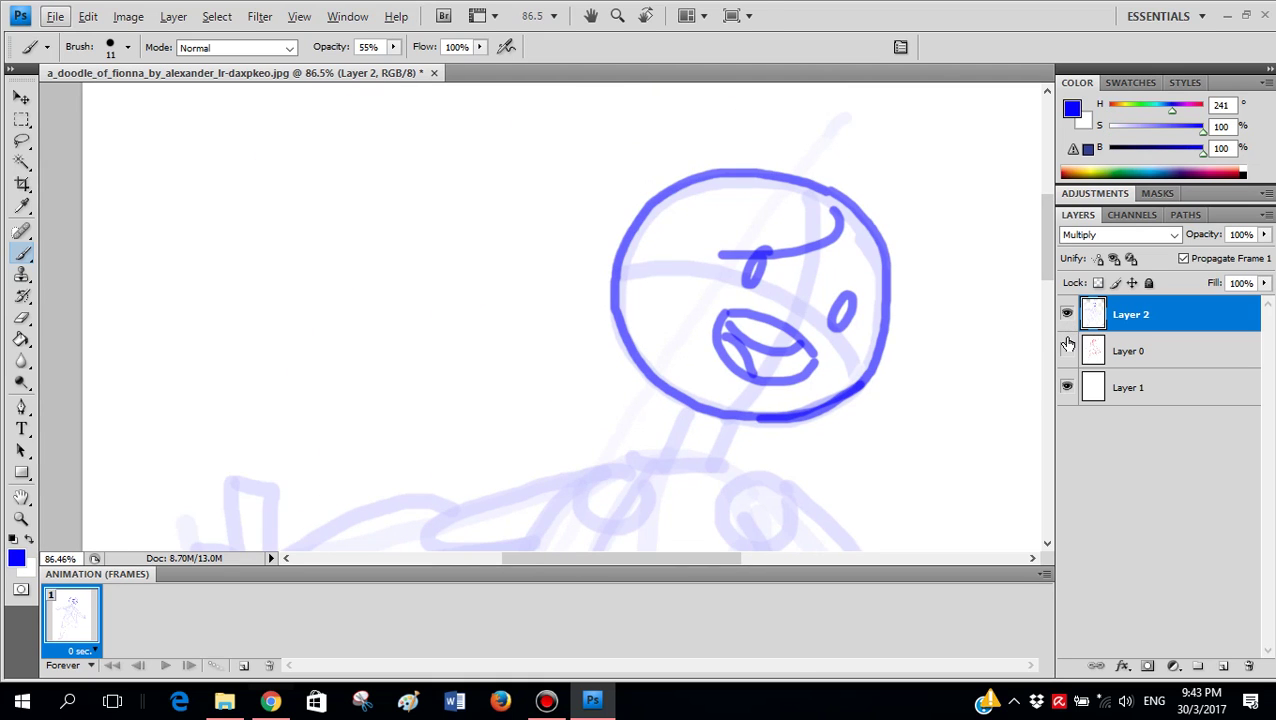
pyautogui.click(1067, 350)
pyautogui.scroll(-3, 722, 337)
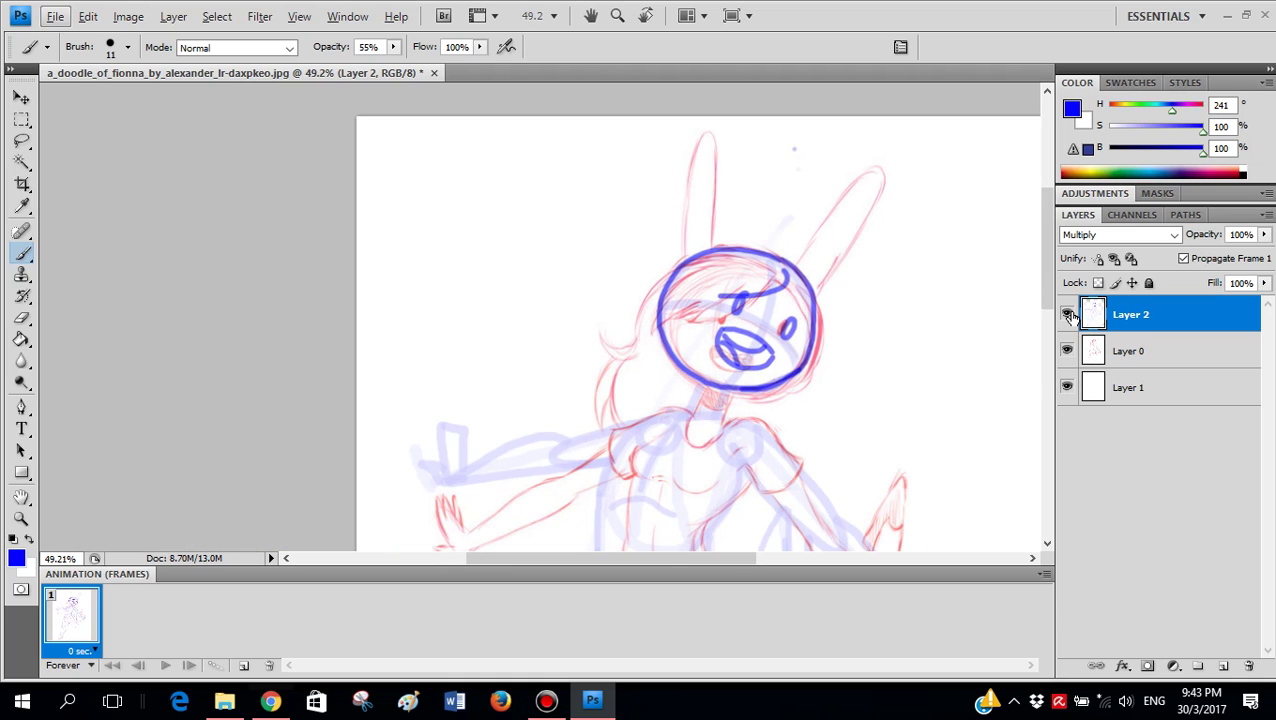
pyautogui.click(1066, 350)
pyautogui.scroll(4, 673, 267)
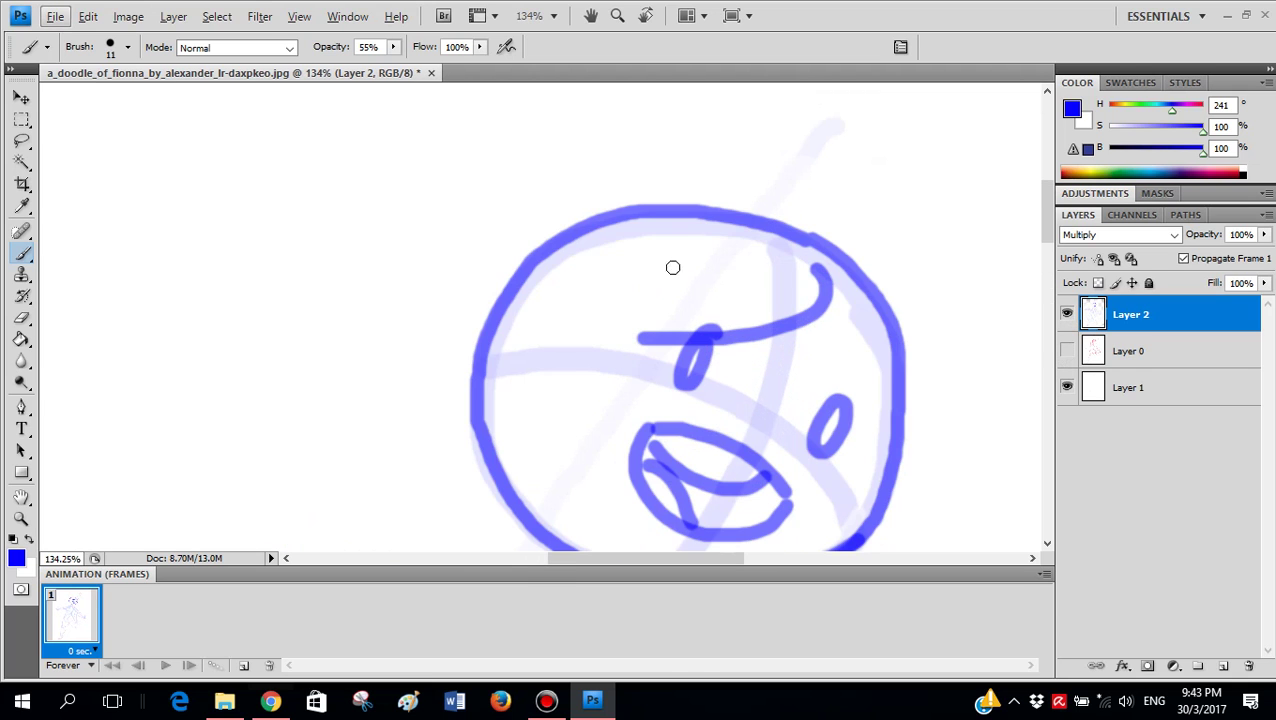
pyautogui.click(1066, 350)
pyautogui.scroll(-3, 661, 335)
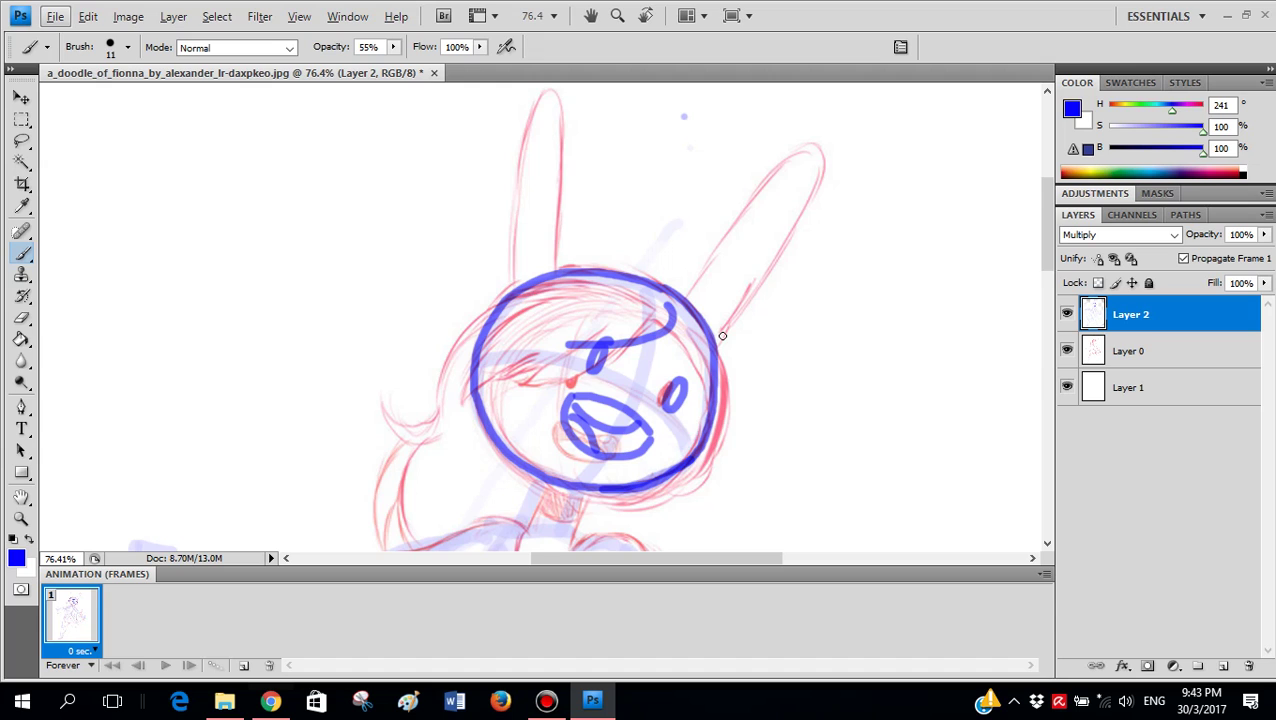
pyautogui.scroll(3, 490, 350)
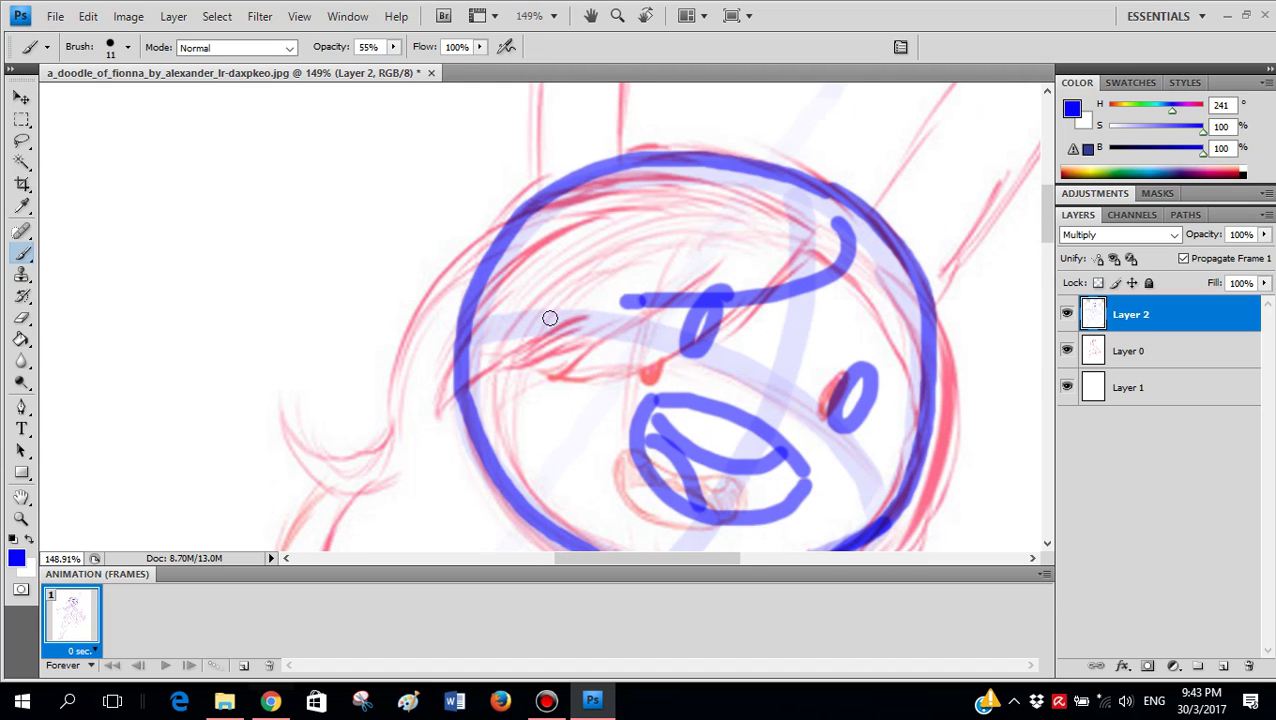
# - Close the hair fringe with a curved stroke along the forehead's left side and join its right end to the head
pyautogui.moveTo(549, 318)
pyautogui.mouseDown()
pyautogui.moveTo(509, 334)
pyautogui.moveTo(737, 155)
pyautogui.mouseUp()
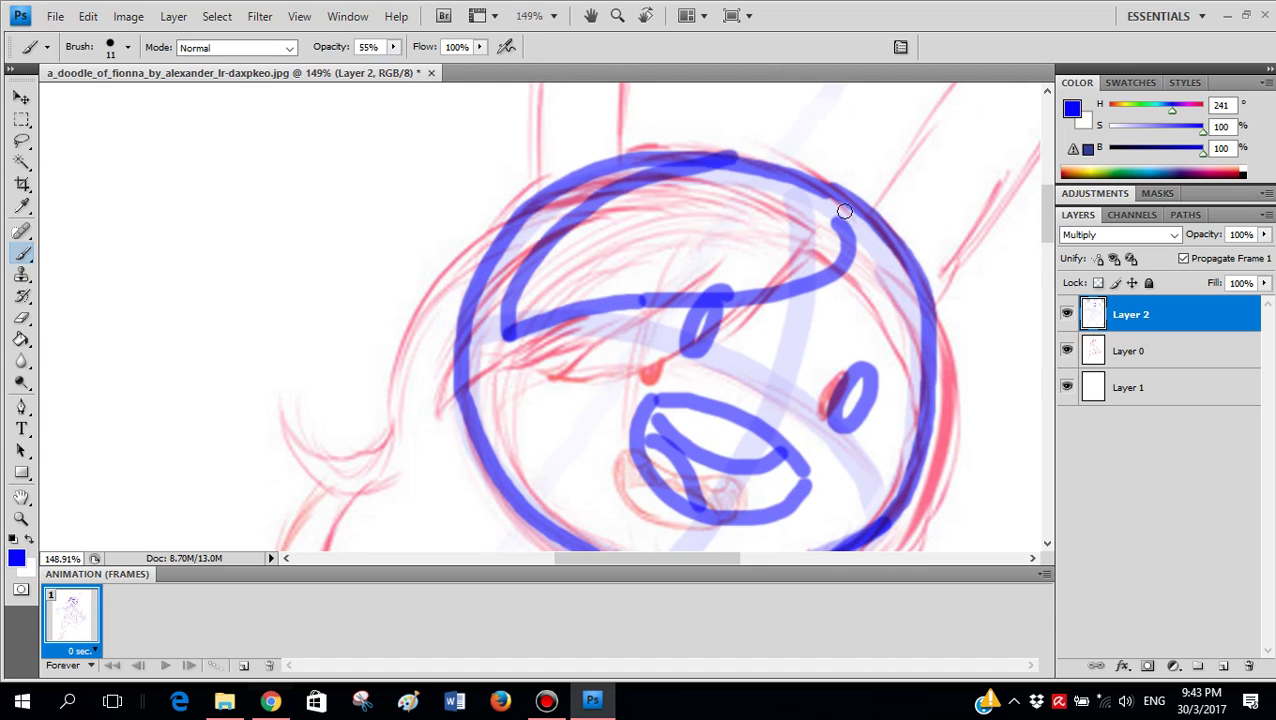
pyautogui.hotkey('ctrl', 'z')
pyautogui.moveTo(832, 212)
pyautogui.mouseDown()
pyautogui.moveTo(773, 155)
pyautogui.moveTo(646, 155)
pyautogui.moveTo(562, 208)
pyautogui.moveTo(522, 282)
pyautogui.moveTo(510, 328)
pyautogui.mouseUp()
pyautogui.hotkey('ctrl', 'z')
pyautogui.click(835, 242)
# - Draw the inner face outline just inside the head circle, down the cheeks and around the chin
pyautogui.moveTo(850, 230)
pyautogui.mouseDown()
pyautogui.moveTo(907, 299)
pyautogui.moveTo(924, 353)
pyautogui.moveTo(927, 411)
pyautogui.moveTo(902, 477)
pyautogui.mouseUp()
pyautogui.scroll(-5, 570, 288)
pyautogui.moveTo(520, 230)
pyautogui.mouseDown()
pyautogui.moveTo(525, 288)
pyautogui.moveTo(584, 381)
pyautogui.moveTo(667, 430)
pyautogui.moveTo(706, 440)
pyautogui.mouseUp()
pyautogui.hotkey('ctrl', 'z')
pyautogui.moveTo(507, 172)
pyautogui.mouseDown()
pyautogui.moveTo(495, 288)
pyautogui.moveTo(531, 342)
pyautogui.moveTo(601, 399)
pyautogui.moveTo(710, 433)
pyautogui.moveTo(785, 434)
pyautogui.moveTo(896, 387)
pyautogui.moveTo(909, 361)
pyautogui.moveTo(698, 442)
pyautogui.moveTo(608, 412)
pyautogui.moveTo(542, 368)
pyautogui.moveTo(499, 278)
pyautogui.moveTo(518, 148)
pyautogui.moveTo(499, 176)
pyautogui.moveTo(497, 260)
pyautogui.mouseUp()
pyautogui.hotkey('ctrl', 'z')
pyautogui.scroll(-2, 590, 364)
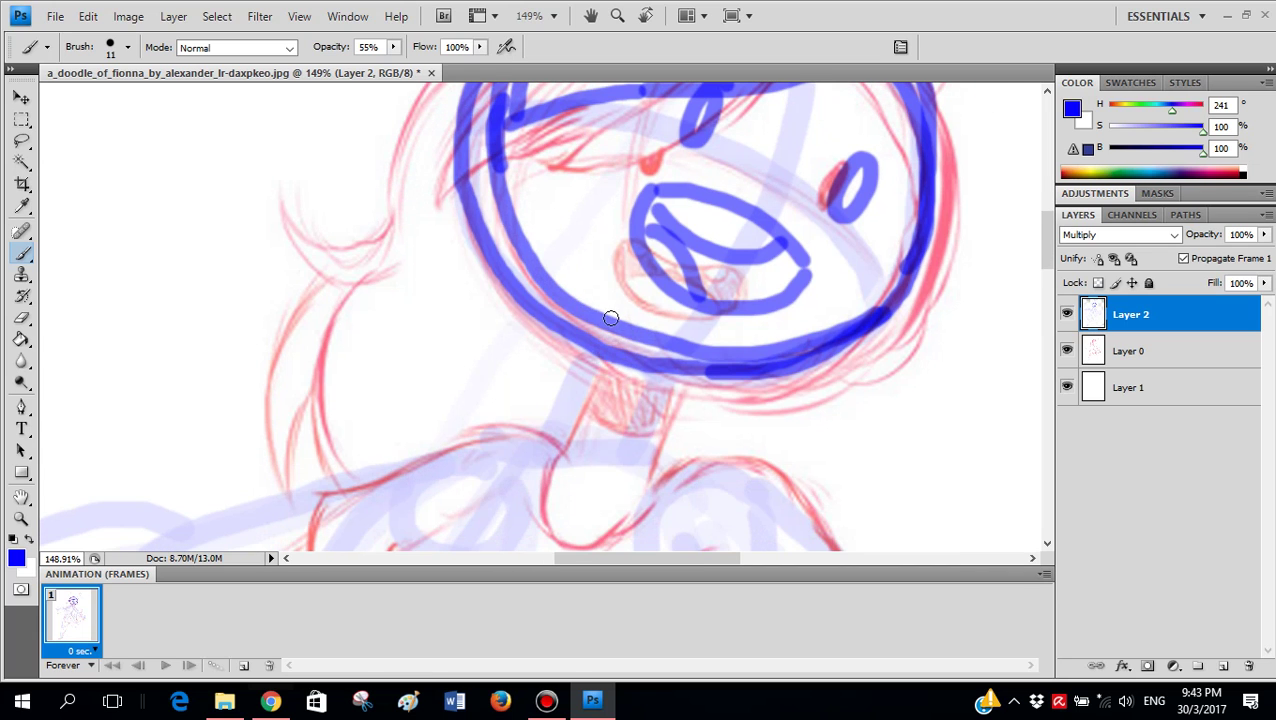
pyautogui.scroll(1, 611, 318)
pyautogui.scroll(-1, 612, 305)
pyautogui.scroll(-2, 561, 191)
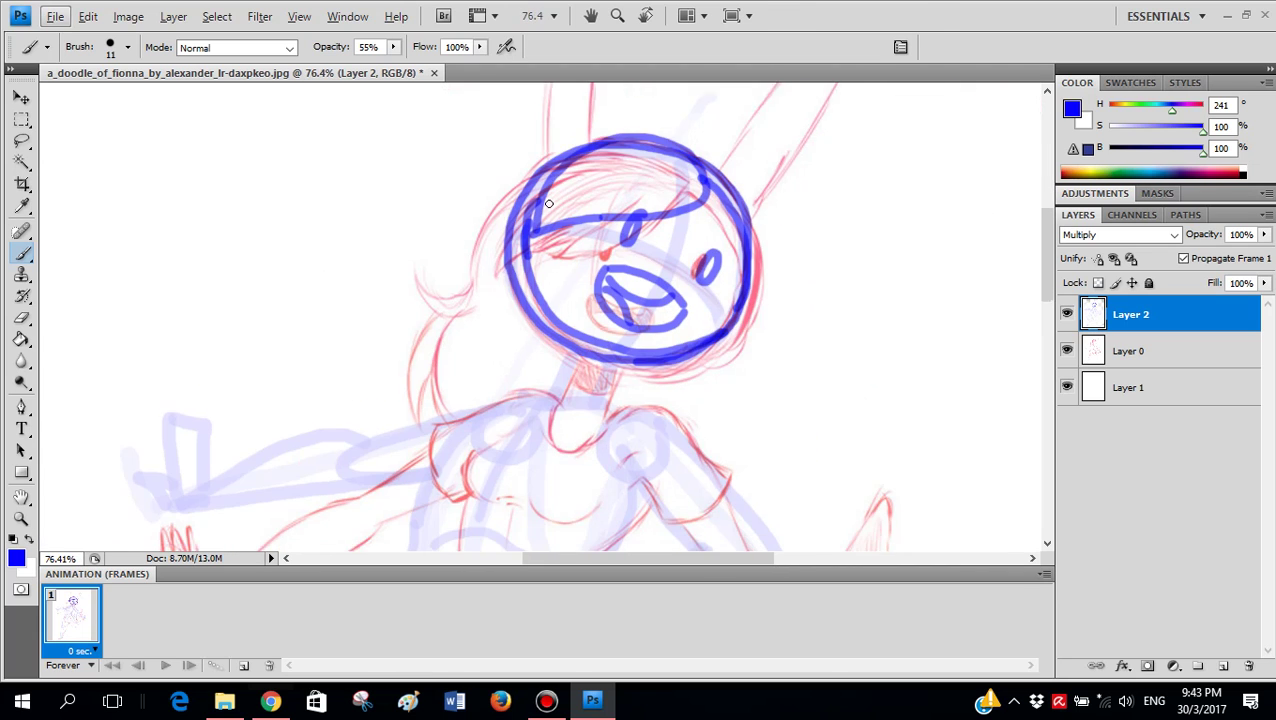
pyautogui.scroll(-3, 549, 203)
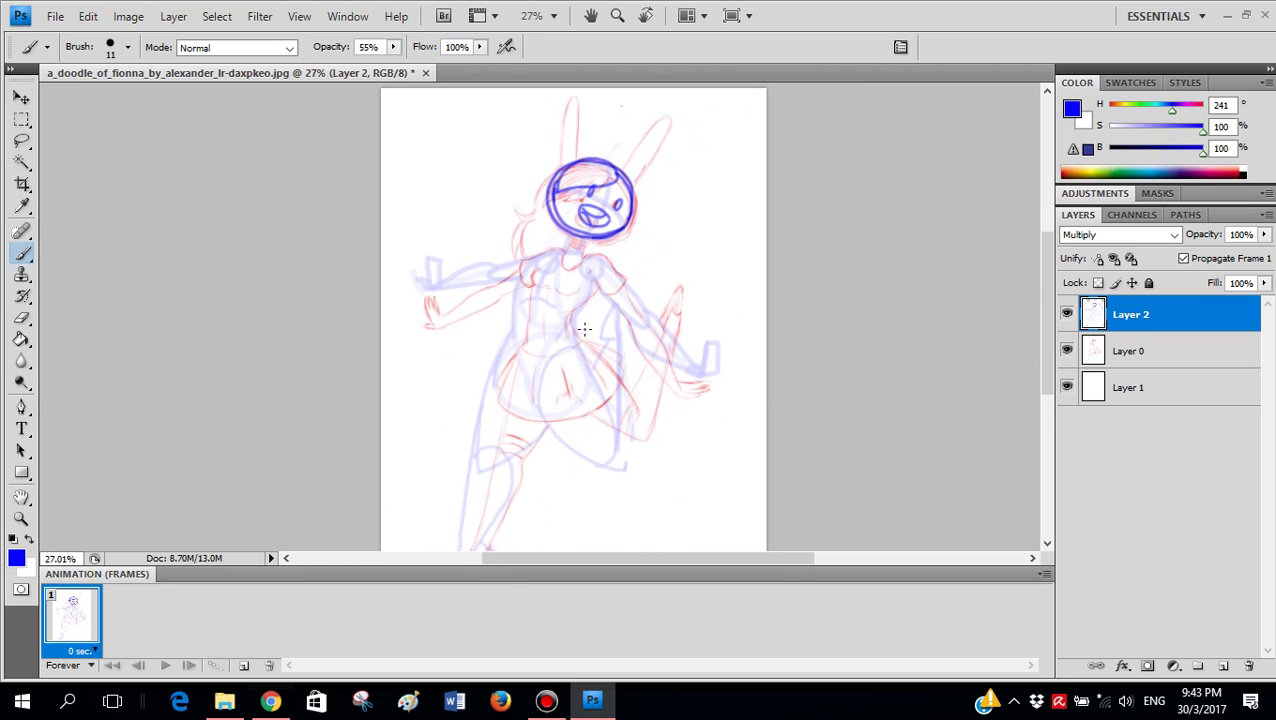
pyautogui.scroll(4, 584, 328)
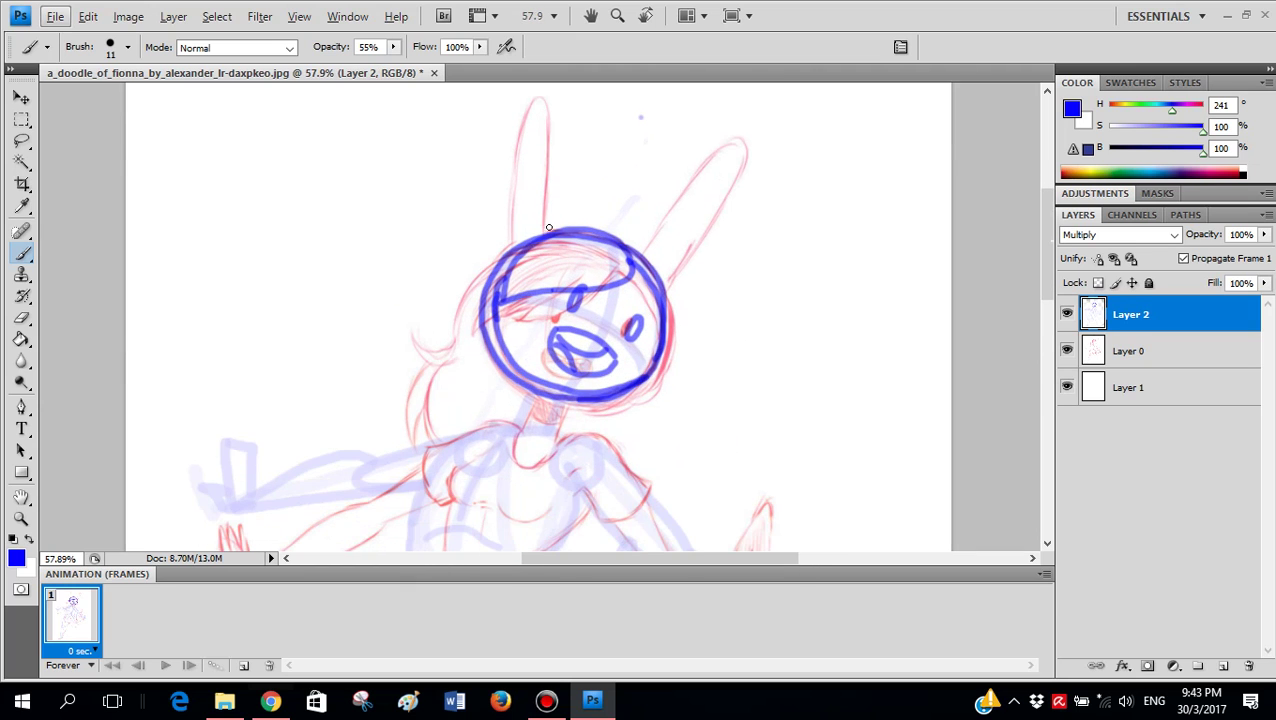
pyautogui.moveTo(668, 211); pyautogui.dragTo(385, 358)
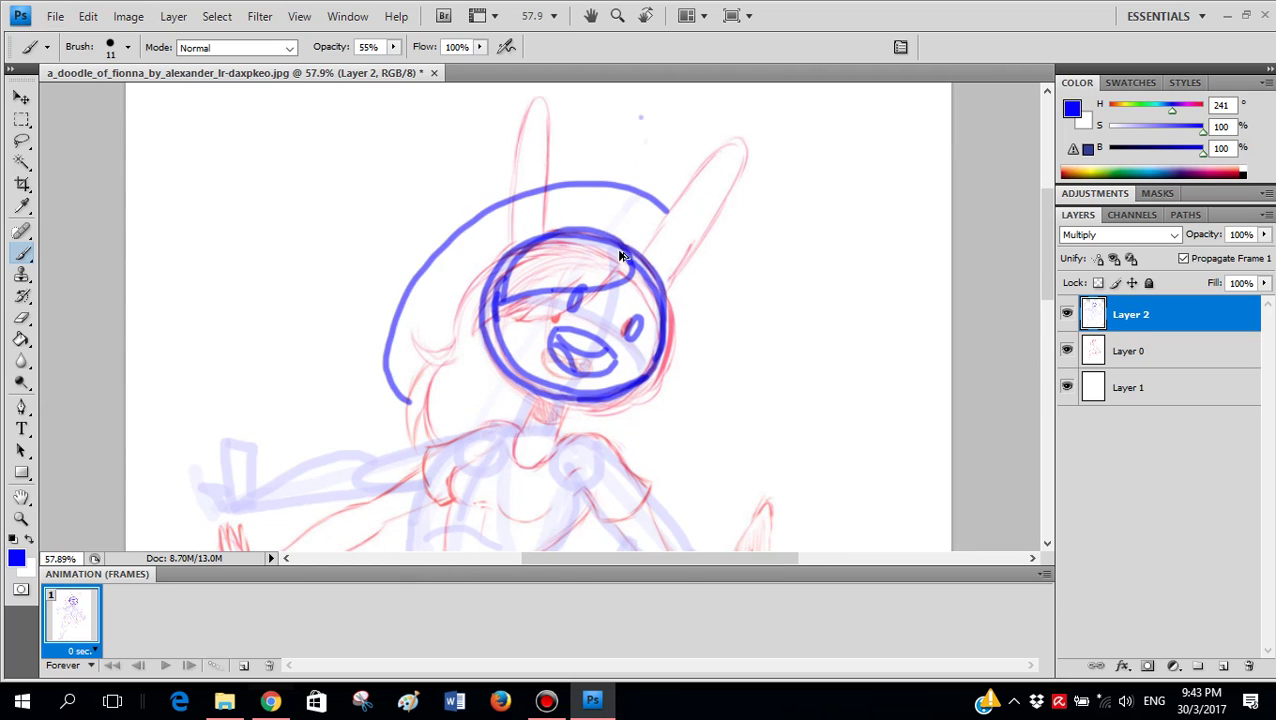
pyautogui.hotkey('ctrl', 'z')
pyautogui.moveTo(456, 322); pyautogui.dragTo(590, 287)
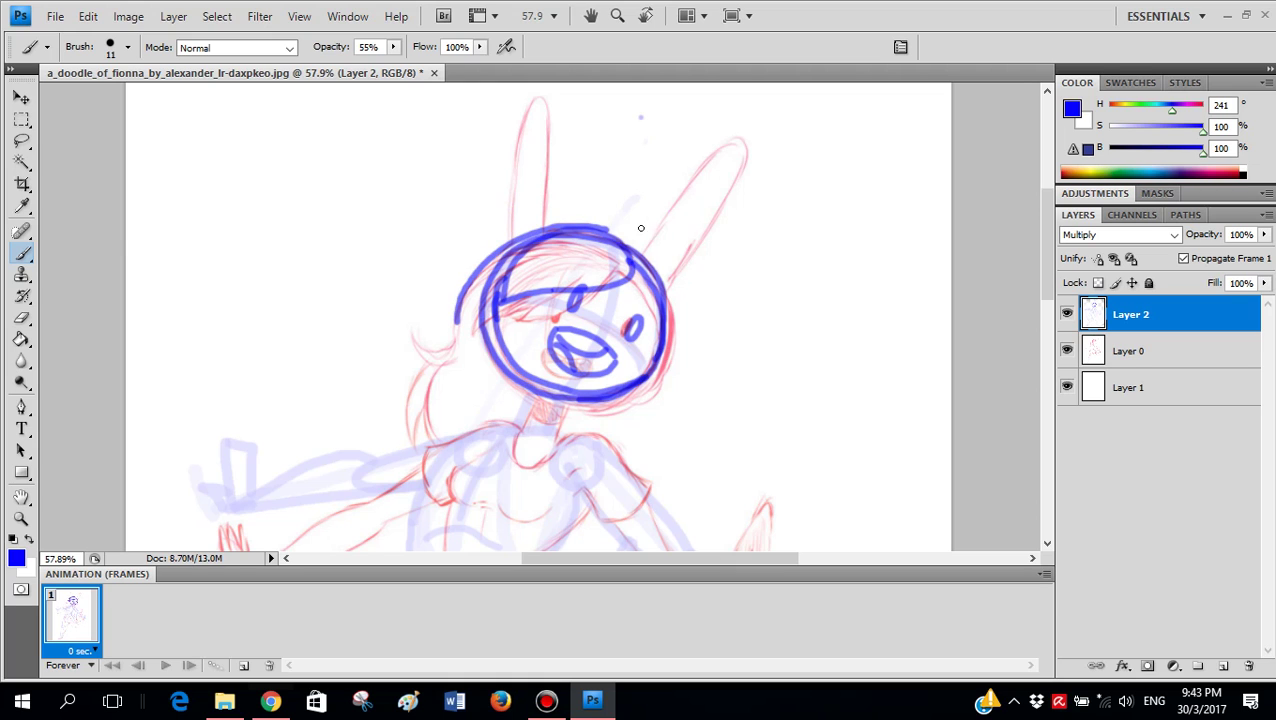
pyautogui.moveTo(605, 228)
pyautogui.mouseDown()
pyautogui.moveTo(732, 306)
pyautogui.moveTo(740, 377)
pyautogui.moveTo(710, 480)
pyautogui.mouseUp()
pyautogui.hotkey('ctrl', 'alt', 'z')
pyautogui.hotkey('ctrl', 'alt', 'z')
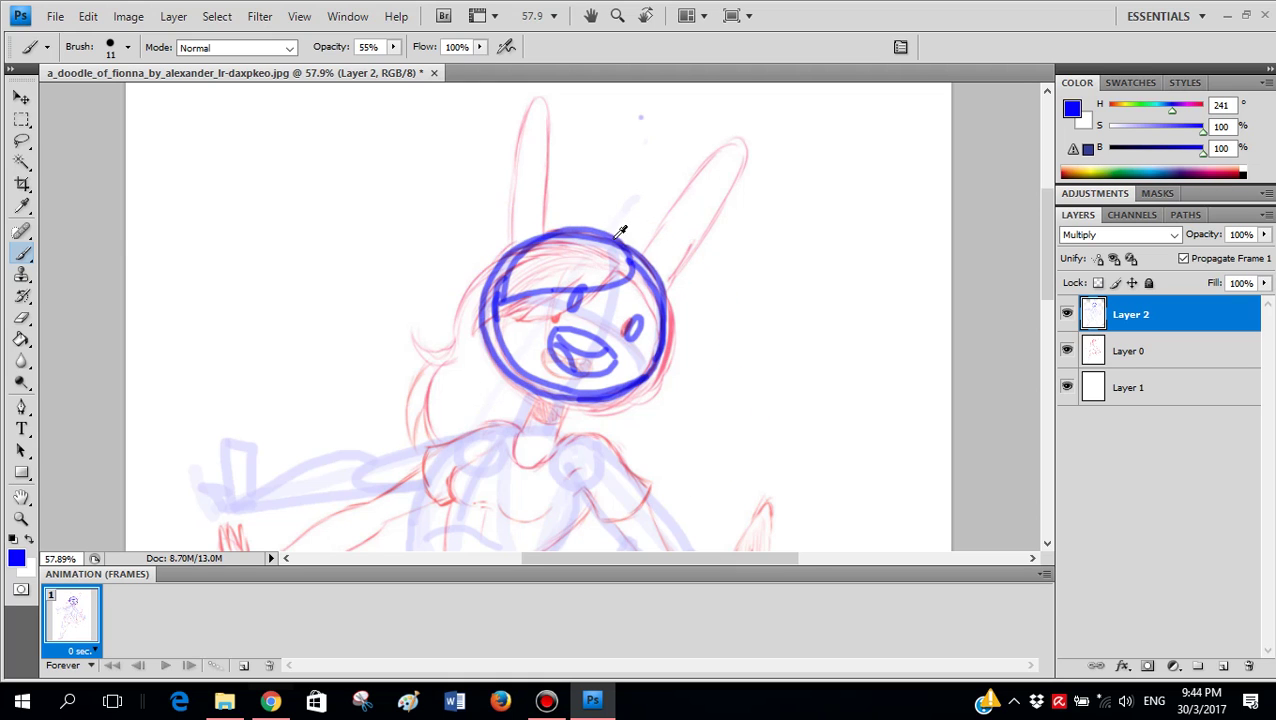
pyautogui.scroll(-3, 609, 244)
pyautogui.scroll(-1, 603, 314)
pyautogui.scroll(-3, 604, 313)
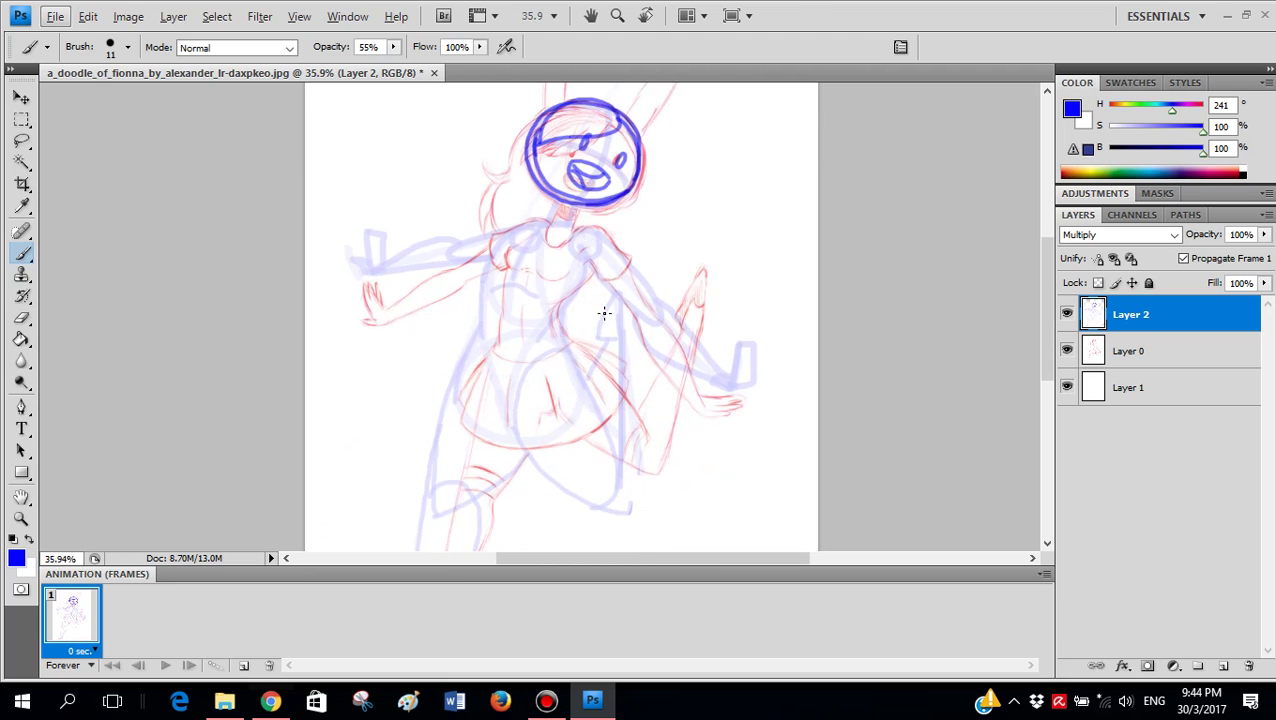
pyautogui.scroll(4, 685, 182)
pyautogui.moveTo(552, 300); pyautogui.dragTo(734, 182)
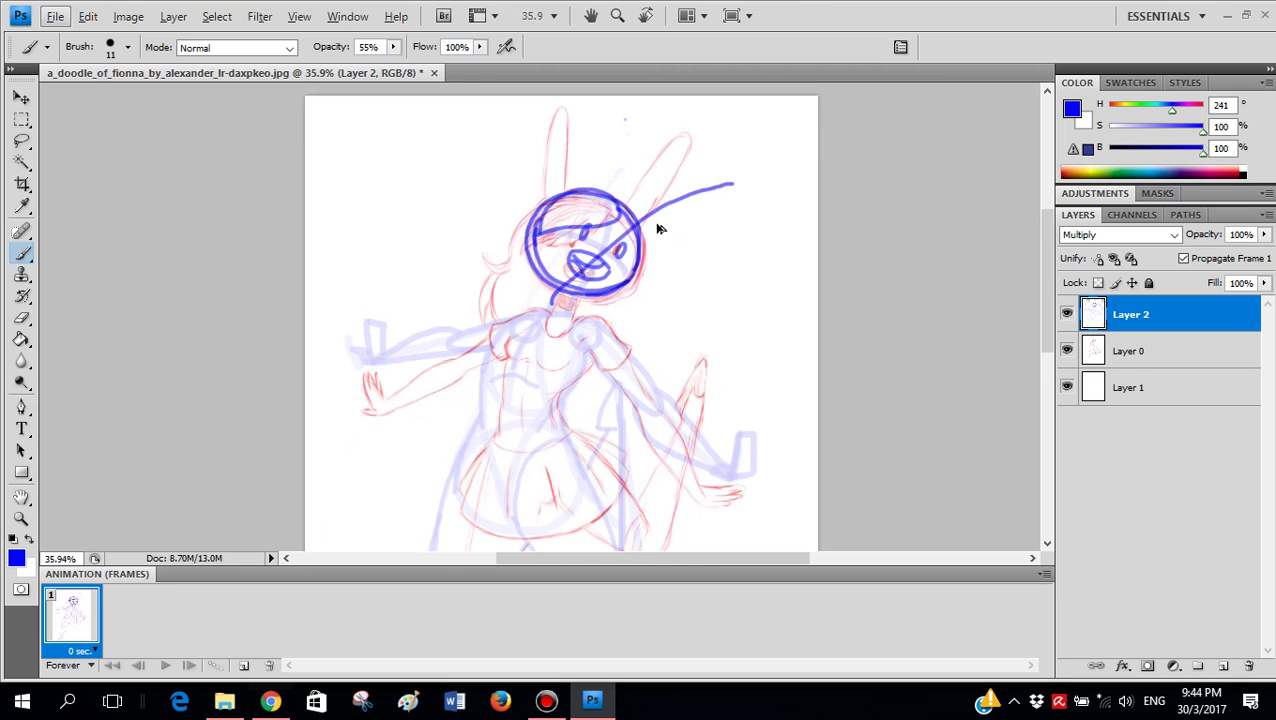
pyautogui.hotkey('ctrl', 'alt', 'z')
pyautogui.moveTo(530, 327); pyautogui.dragTo(680, 161)
pyautogui.hotkey('ctrl', 'alt', 'z')
pyautogui.scroll(3, 683, 165)
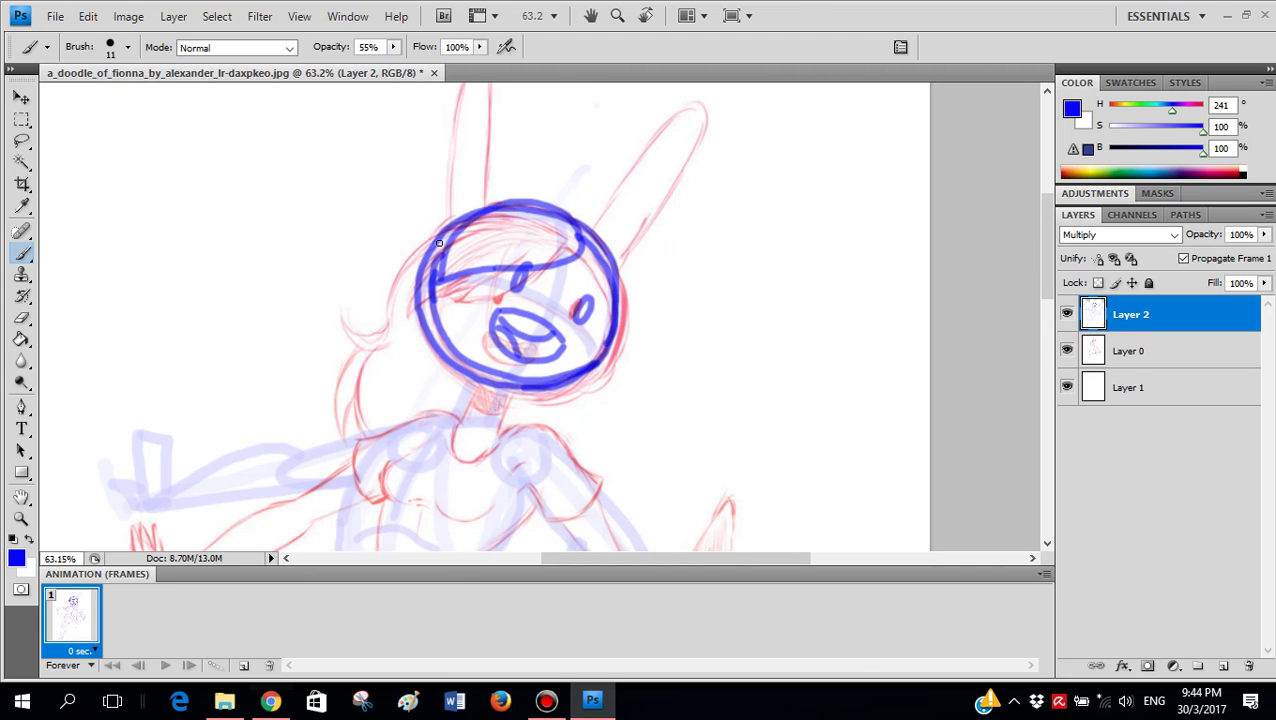
pyautogui.moveTo(505, 146)
pyautogui.mouseDown()
pyautogui.moveTo(627, 105)
pyautogui.moveTo(590, 135)
pyautogui.moveTo(682, 116)
pyautogui.moveTo(764, 146)
pyautogui.mouseUp()
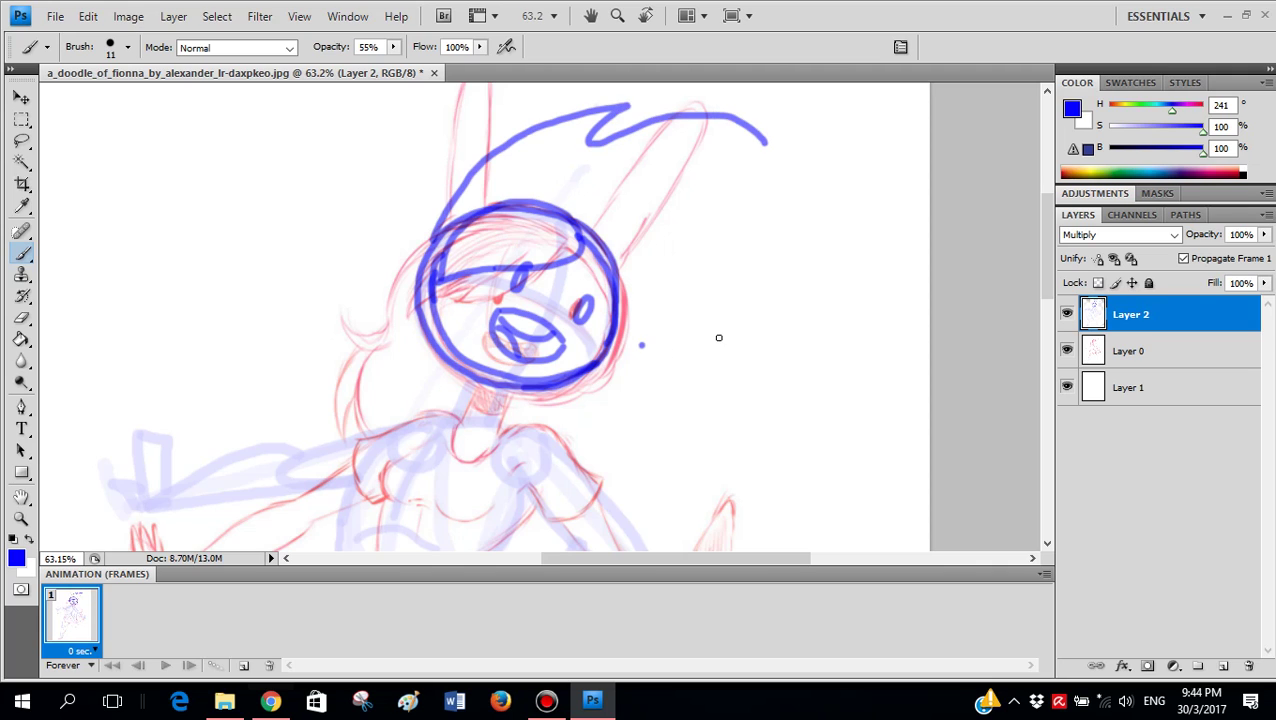
pyautogui.moveTo(640, 350); pyautogui.dragTo(826, 212)
pyautogui.moveTo(768, 243); pyautogui.dragTo(845, 149)
pyautogui.hotkey('ctrl', 'alt', 'z')
pyautogui.hotkey('ctrl', 'alt', 'z')
pyautogui.hotkey('ctrl', 'alt', 'z')
pyautogui.moveTo(532, 201)
pyautogui.mouseDown()
pyautogui.moveTo(597, 196)
pyautogui.moveTo(678, 239)
pyautogui.mouseUp()
pyautogui.hotkey('ctrl', 'alt', 'z')
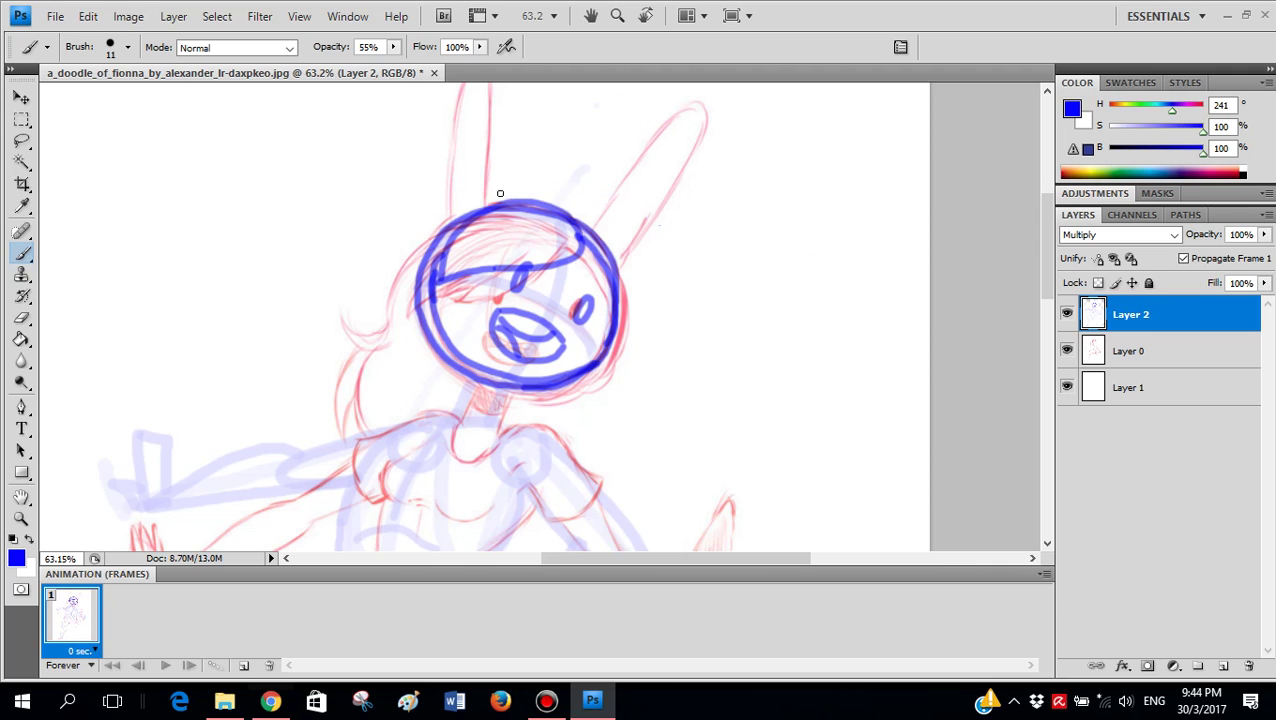
# - Sketch large hair blowing to the right of the head, with upper and lower curves and jagged ends
pyautogui.moveTo(498, 193)
pyautogui.mouseDown()
pyautogui.moveTo(657, 155)
pyautogui.moveTo(774, 181)
pyautogui.mouseUp()
pyautogui.moveTo(466, 415); pyautogui.dragTo(775, 343)
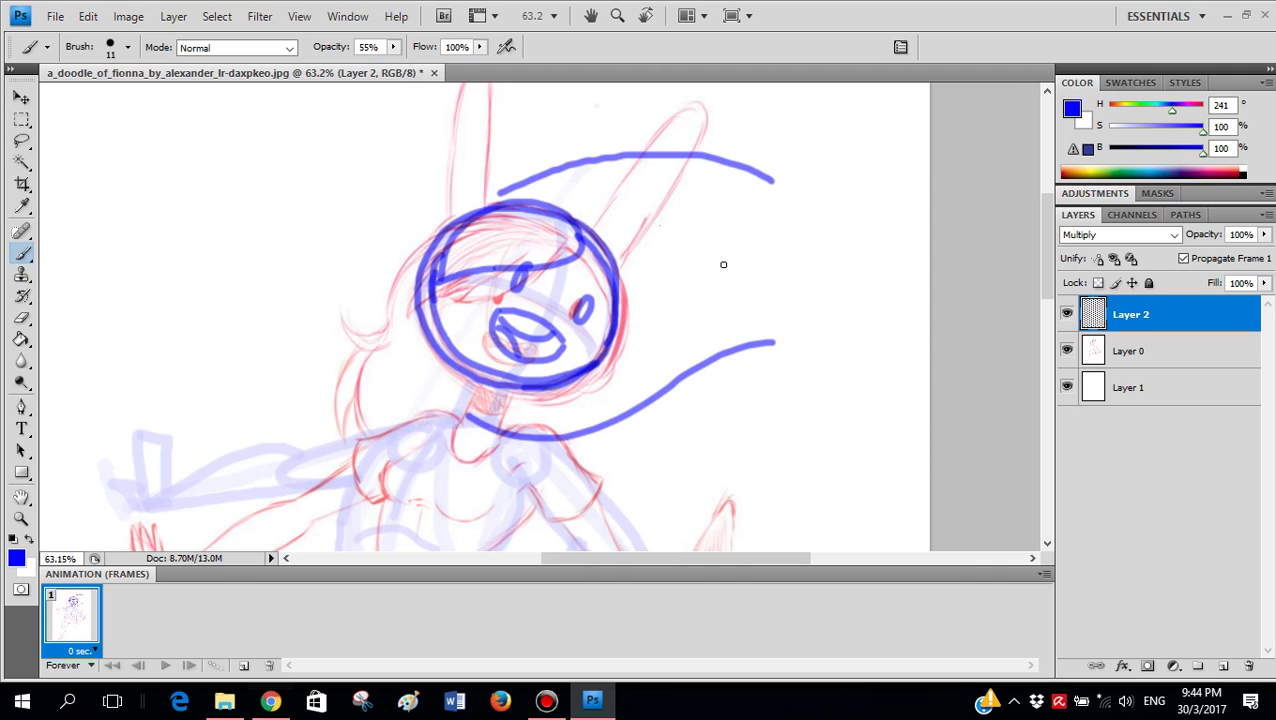
pyautogui.moveTo(725, 198)
pyautogui.mouseDown()
pyautogui.moveTo(825, 265)
pyautogui.moveTo(772, 277)
pyautogui.moveTo(801, 391)
pyautogui.mouseUp()
pyautogui.moveTo(692, 356); pyautogui.dragTo(813, 389)
pyautogui.scroll(1, 493, 264)
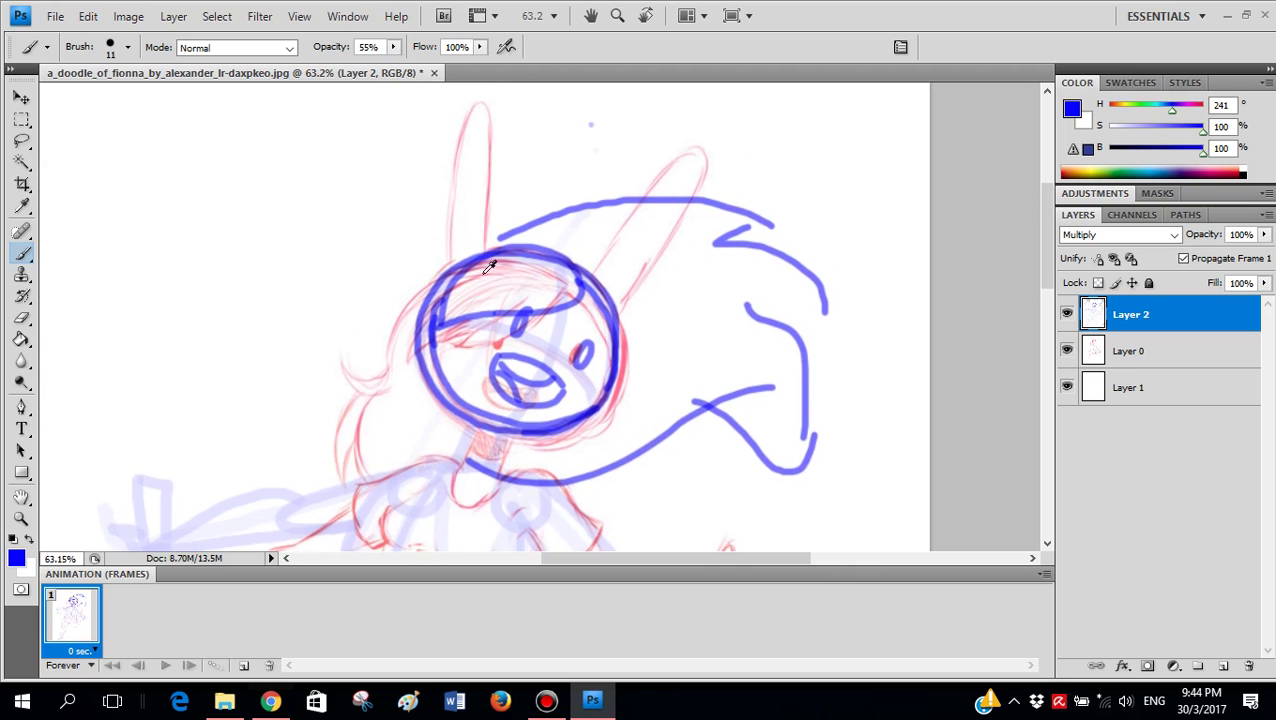
# - Join the upper hair curve to the head and add a second lower hair strand from the left jaw to the right
pyautogui.scroll(3, 484, 254)
pyautogui.moveTo(508, 232); pyautogui.dragTo(483, 258)
pyautogui.scroll(-1, 428, 393)
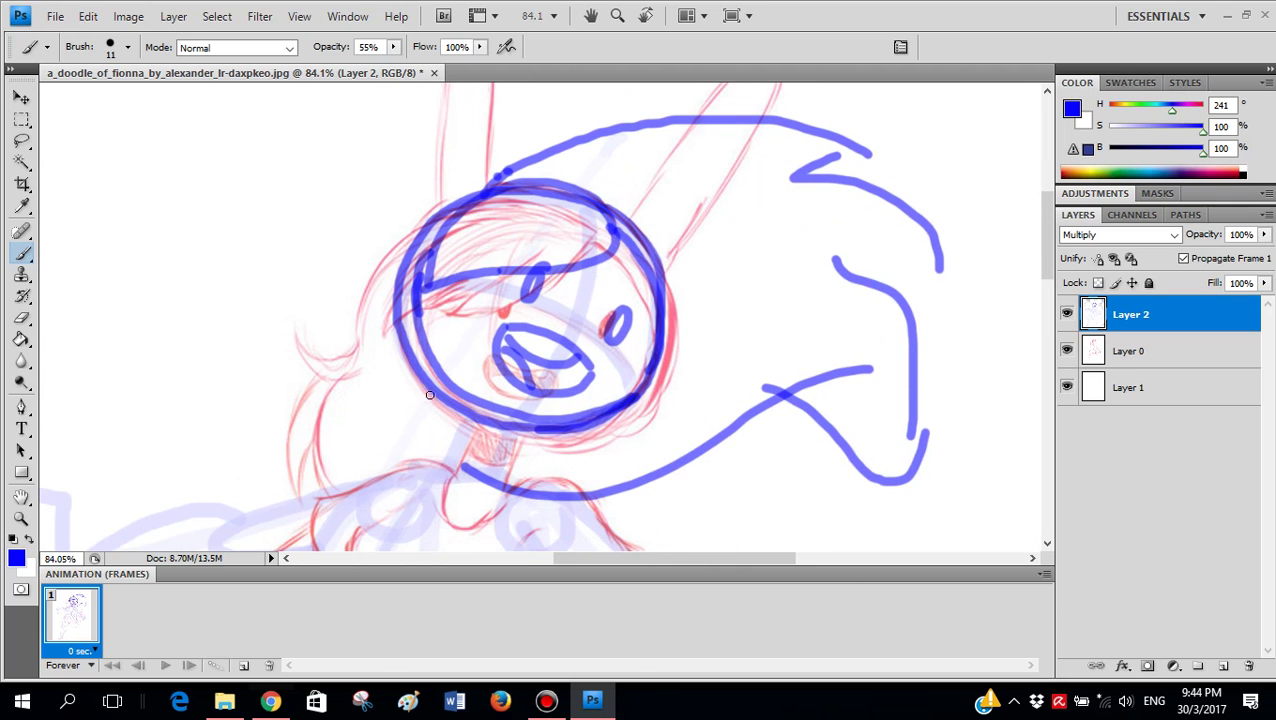
pyautogui.moveTo(431, 396)
pyautogui.mouseDown()
pyautogui.moveTo(512, 468)
pyautogui.moveTo(810, 414)
pyautogui.moveTo(881, 448)
pyautogui.mouseUp()
pyautogui.scroll(2, 629, 464)
pyautogui.scroll(-1, 678, 456)
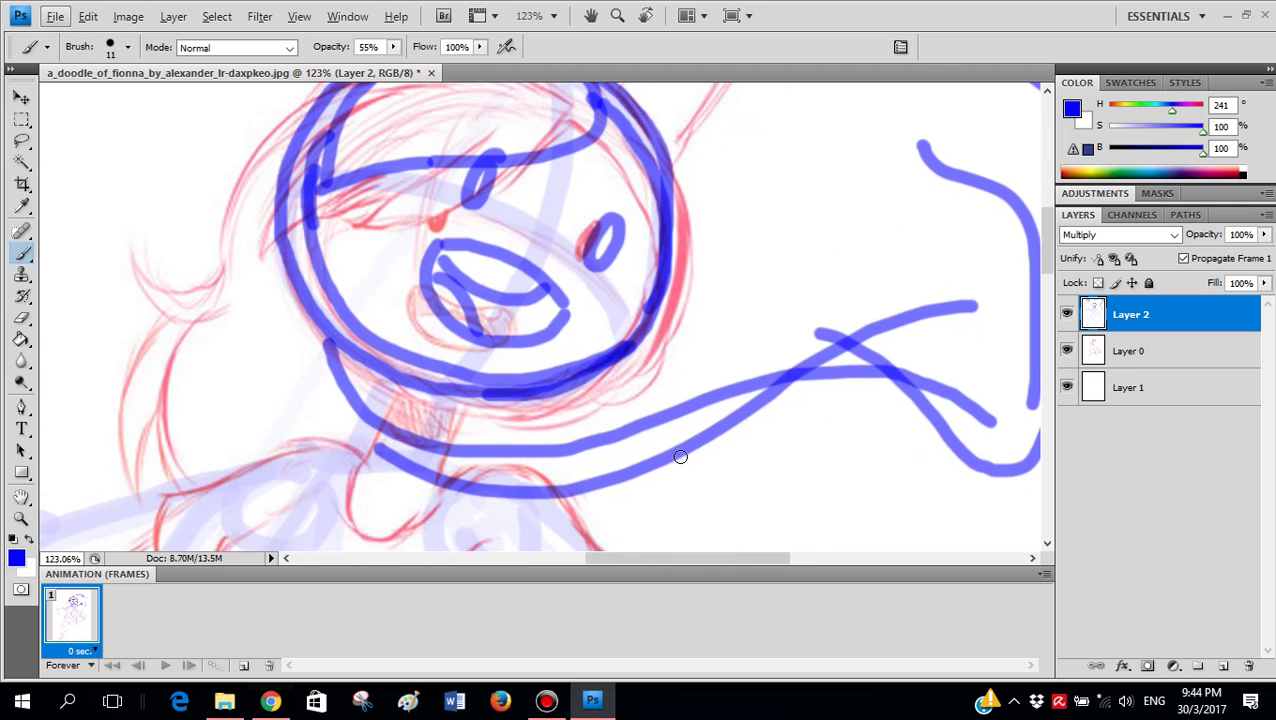
pyautogui.scroll(-3, 698, 328)
pyautogui.scroll(4, 658, 240)
pyautogui.scroll(2, 696, 329)
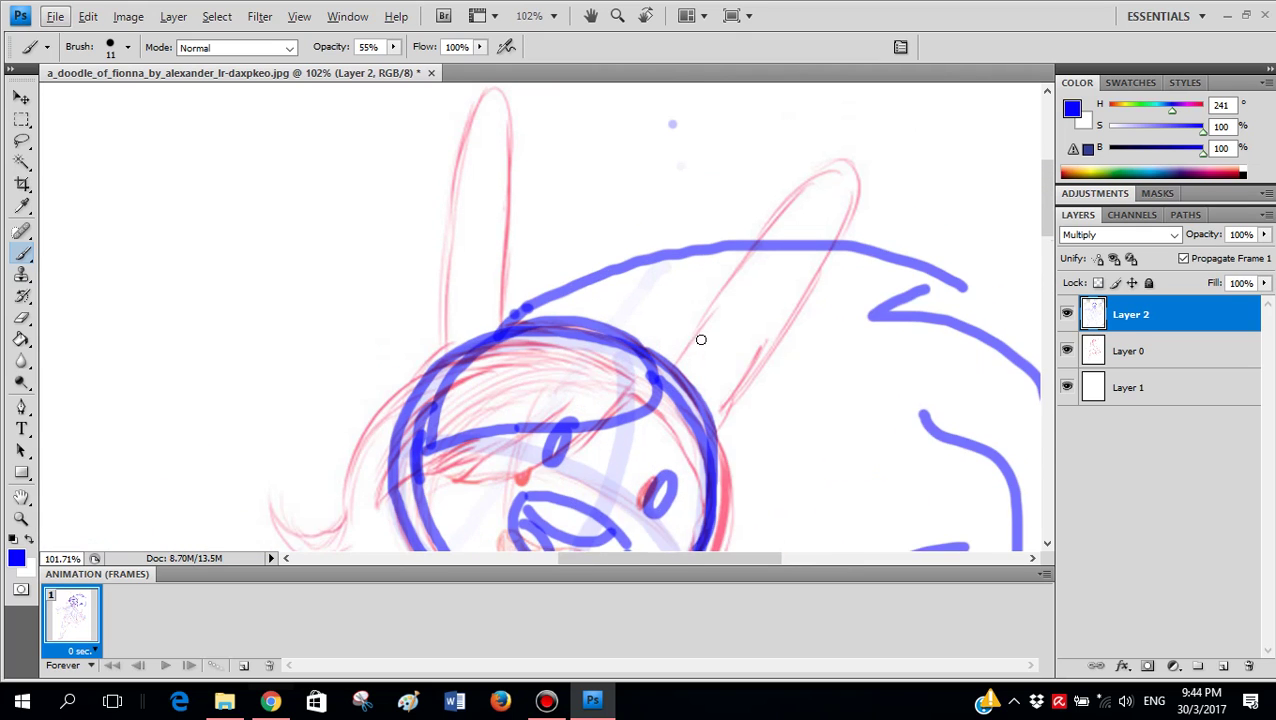
# - Trace the right bunny ear in blue over the red sketch, closing both sides down to the head
pyautogui.moveTo(679, 392)
pyautogui.mouseDown()
pyautogui.moveTo(858, 227)
pyautogui.moveTo(911, 275)
pyautogui.moveTo(912, 312)
pyautogui.moveTo(887, 285)
pyautogui.moveTo(798, 368)
pyautogui.mouseUp()
pyautogui.hotkey('ctrl', 'alt', 'z')
pyautogui.hotkey('ctrl', 'alt', 'z')
pyautogui.moveTo(687, 403)
pyautogui.mouseDown()
pyautogui.moveTo(708, 338)
pyautogui.moveTo(849, 214)
pyautogui.mouseUp()
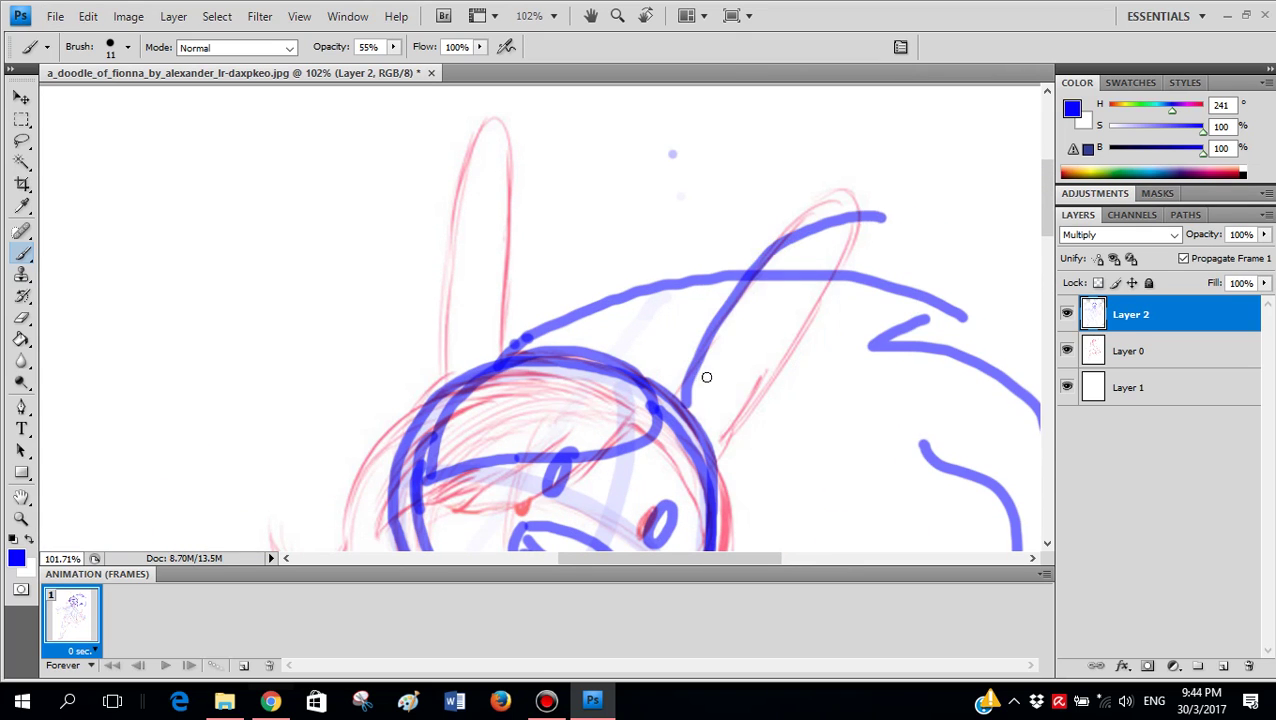
pyautogui.hotkey('ctrl', 'z')
pyautogui.moveTo(676, 402); pyautogui.dragTo(846, 206)
pyautogui.moveTo(839, 272); pyautogui.dragTo(720, 435)
# - Draw the left bunny ear in blue as one upright loop rising from the top of the head
pyautogui.moveTo(477, 360); pyautogui.dragTo(530, 142)
pyautogui.hotkey('ctrl', 'z')
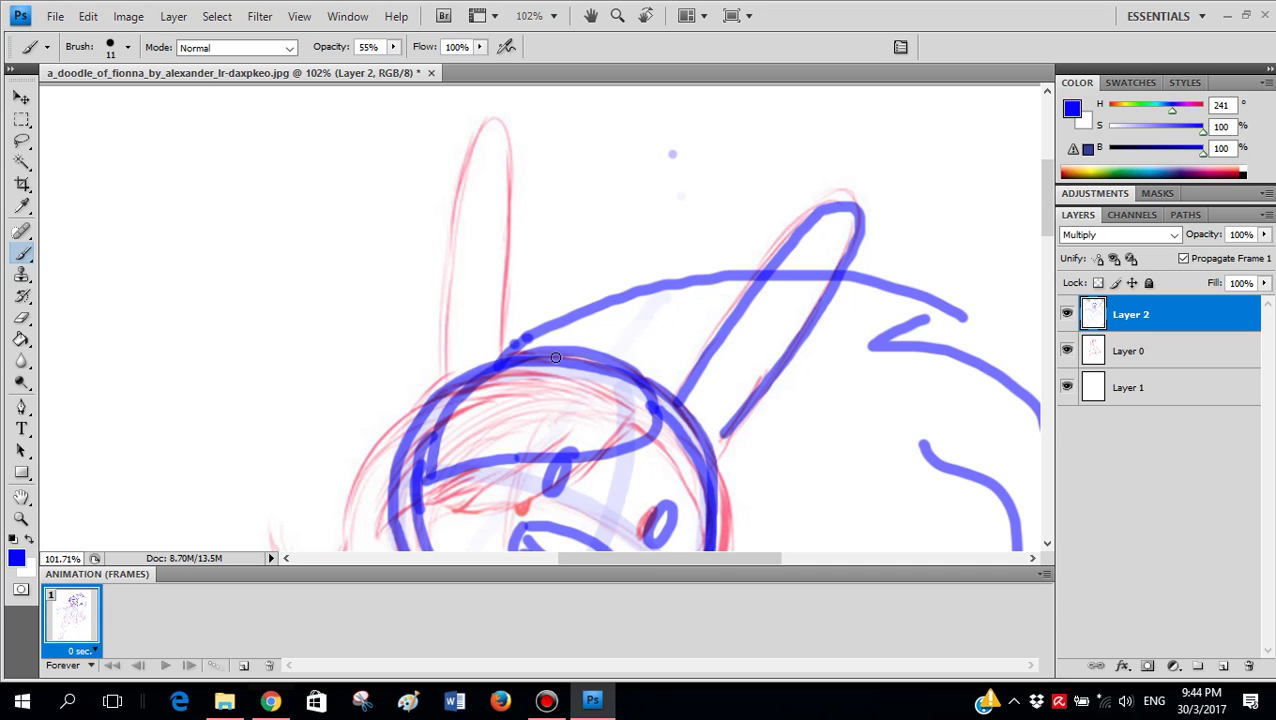
pyautogui.moveTo(556, 356)
pyautogui.mouseDown()
pyautogui.moveTo(533, 188)
pyautogui.moveTo(498, 128)
pyautogui.mouseUp()
pyautogui.hotkey('ctrl', 'z')
pyautogui.moveTo(545, 355)
pyautogui.mouseDown()
pyautogui.moveTo(544, 204)
pyautogui.moveTo(508, 135)
pyautogui.mouseUp()
pyautogui.hotkey('ctrl', 'z')
pyautogui.moveTo(537, 345)
pyautogui.mouseDown()
pyautogui.moveTo(512, 126)
pyautogui.moveTo(464, 222)
pyautogui.moveTo(486, 366)
pyautogui.mouseUp()
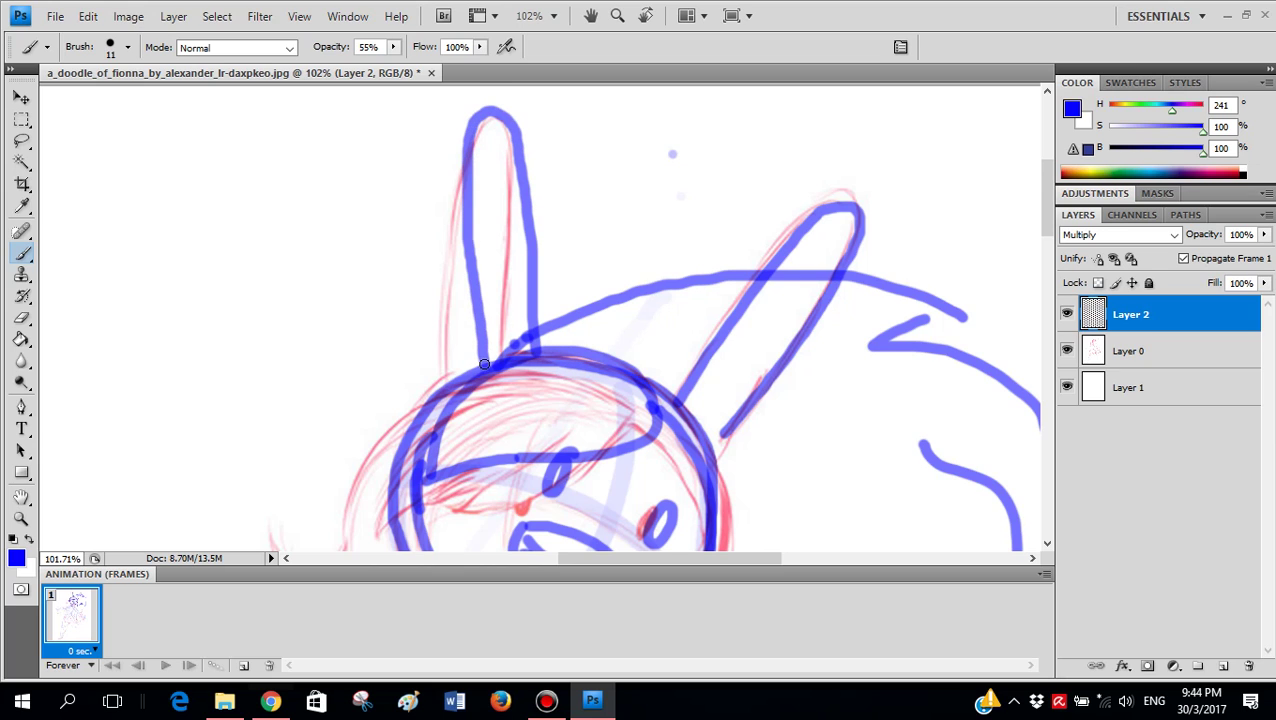
# - Sketch the sides of the neck in blue below the chin, over the red reference sketch
pyautogui.scroll(-2, 542, 367)
pyautogui.scroll(-2, 542, 367)
pyautogui.scroll(-5, 542, 367)
pyautogui.scroll(5, 550, 299)
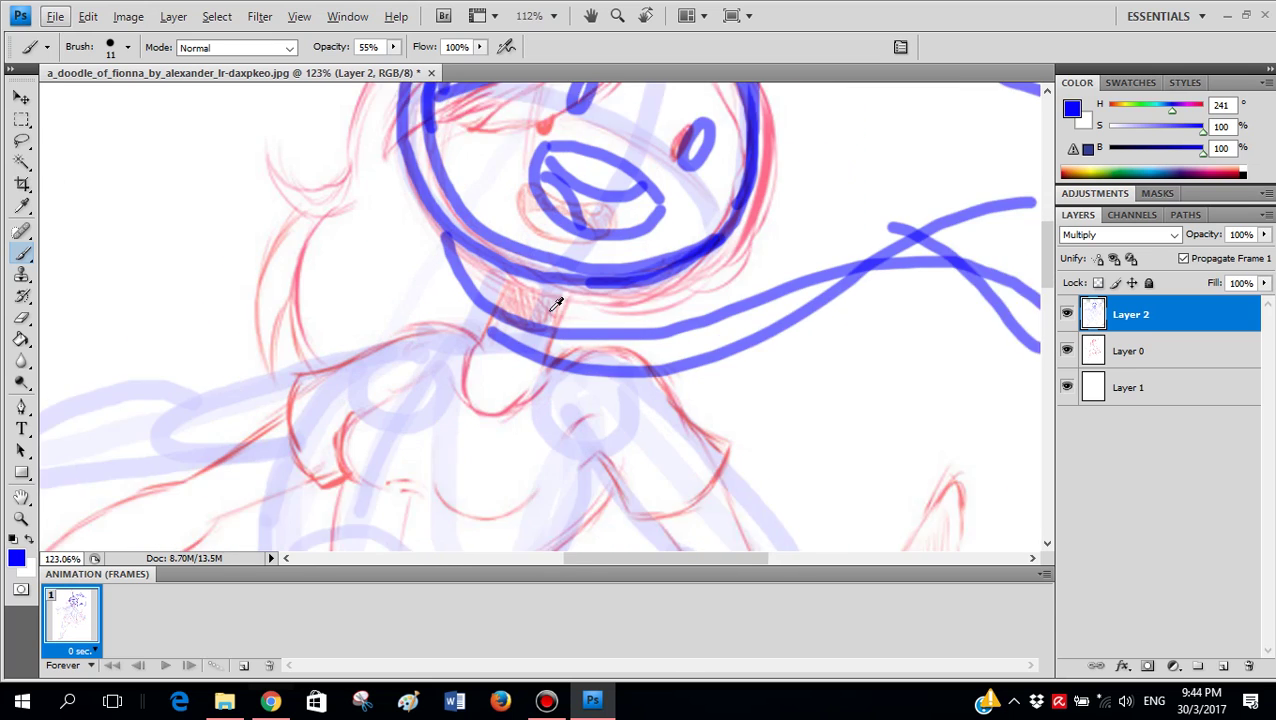
pyautogui.moveTo(497, 260); pyautogui.dragTo(456, 358)
pyautogui.hotkey('ctrl', 'z')
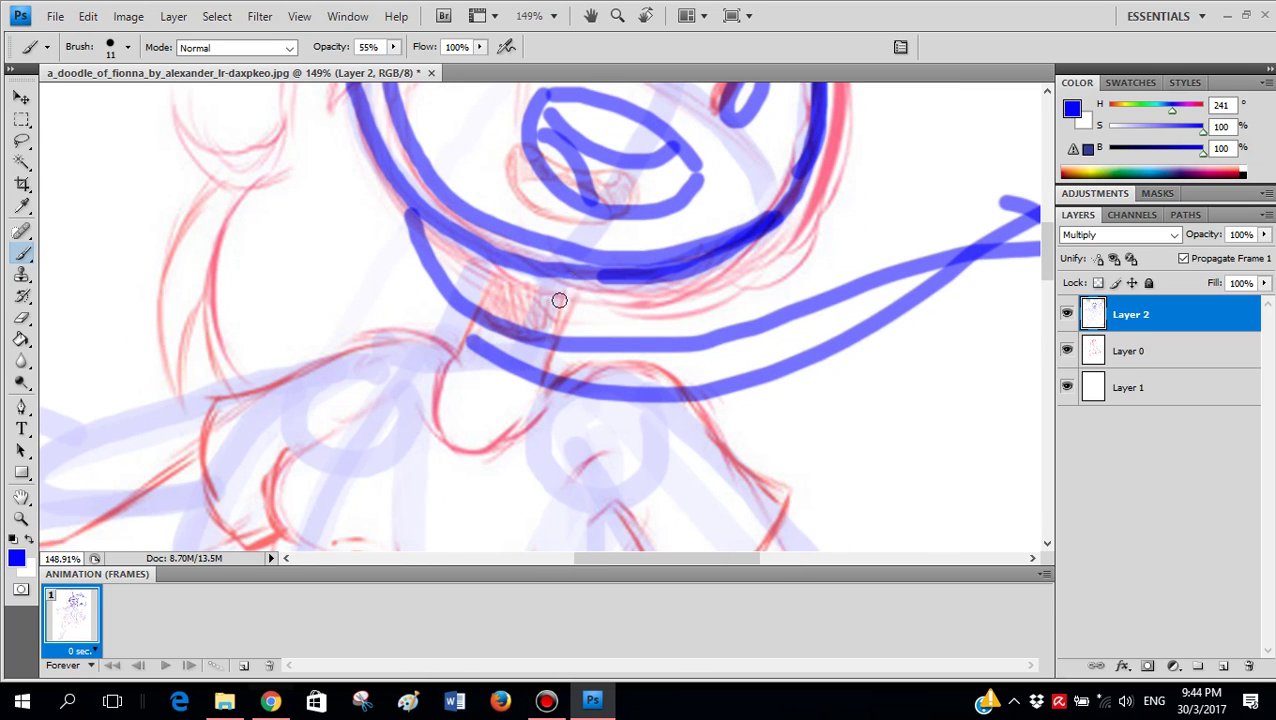
pyautogui.moveTo(567, 274); pyautogui.dragTo(542, 358)
pyautogui.scroll(-5, 330, 399)
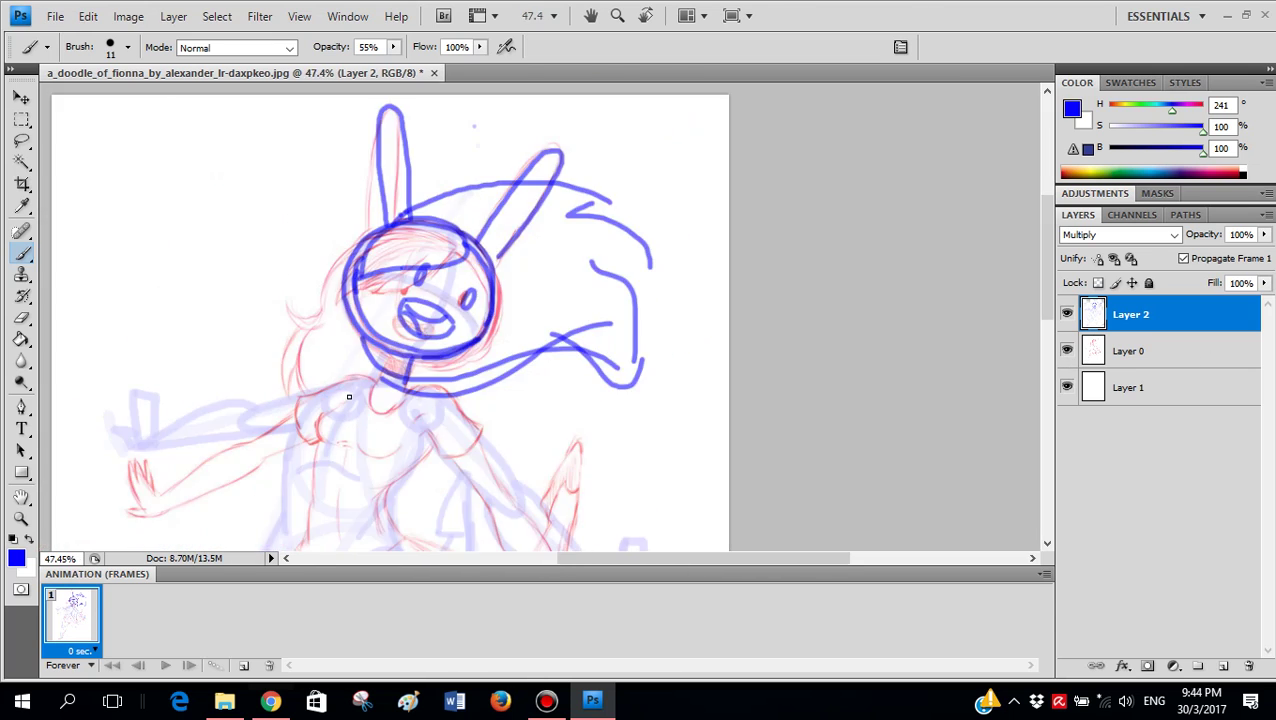
# - Hide the red reference sketch on Layer 0
pyautogui.scroll(-5, 355, 400)
pyautogui.scroll(-2, 353, 404)
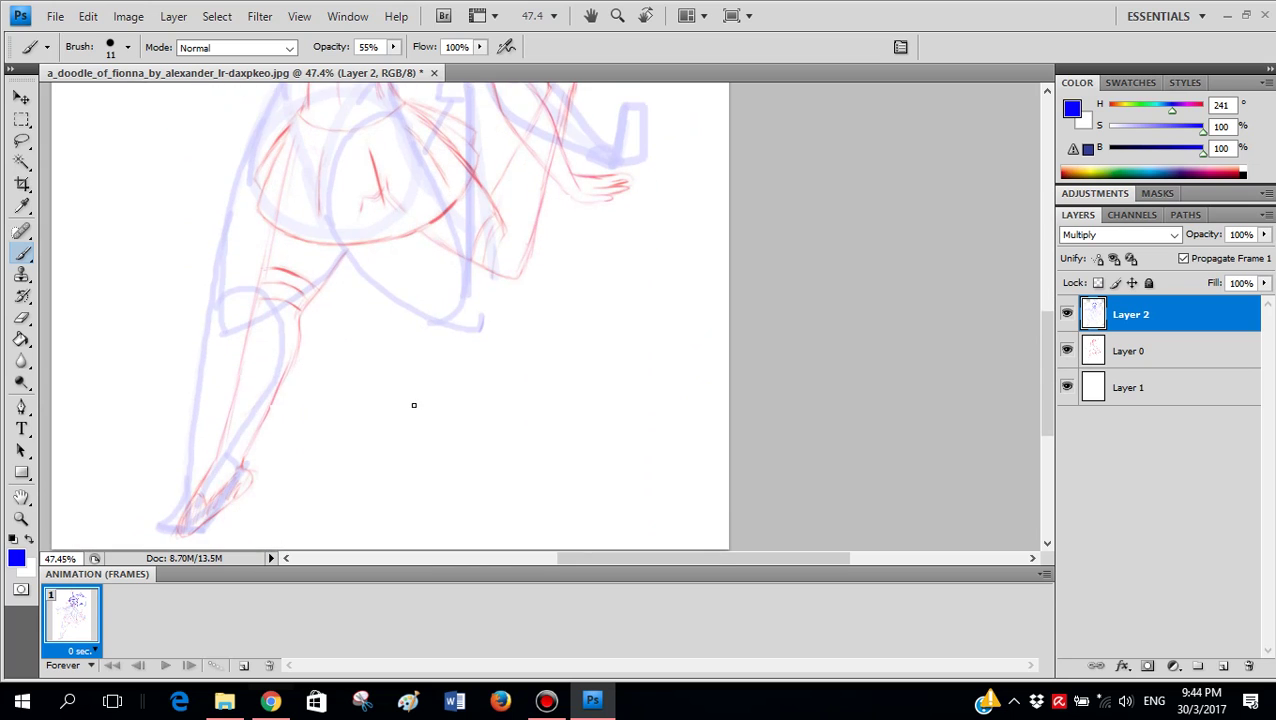
pyautogui.scroll(4, 413, 405)
pyautogui.click(1067, 350)
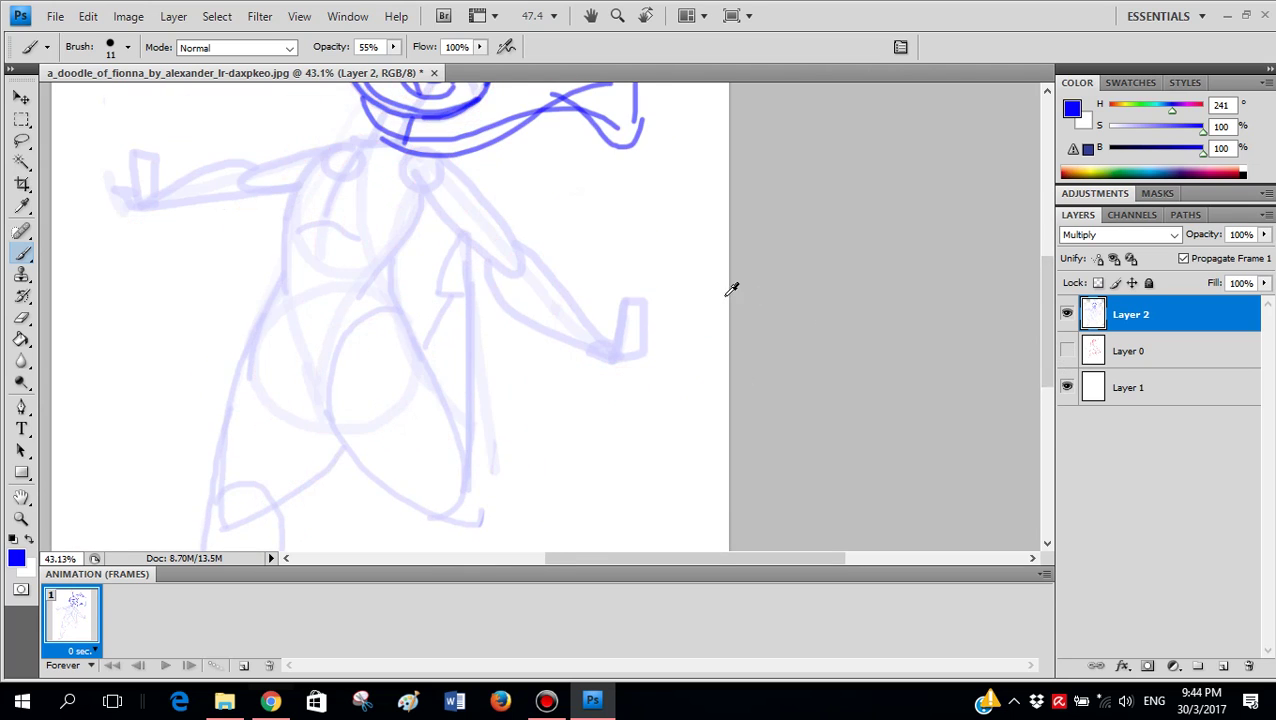
# - Try to draw a collar wrapping around the neck under the chin, with a flap on its left side
pyautogui.scroll(-1, 731, 289)
pyautogui.scroll(4, 726, 293)
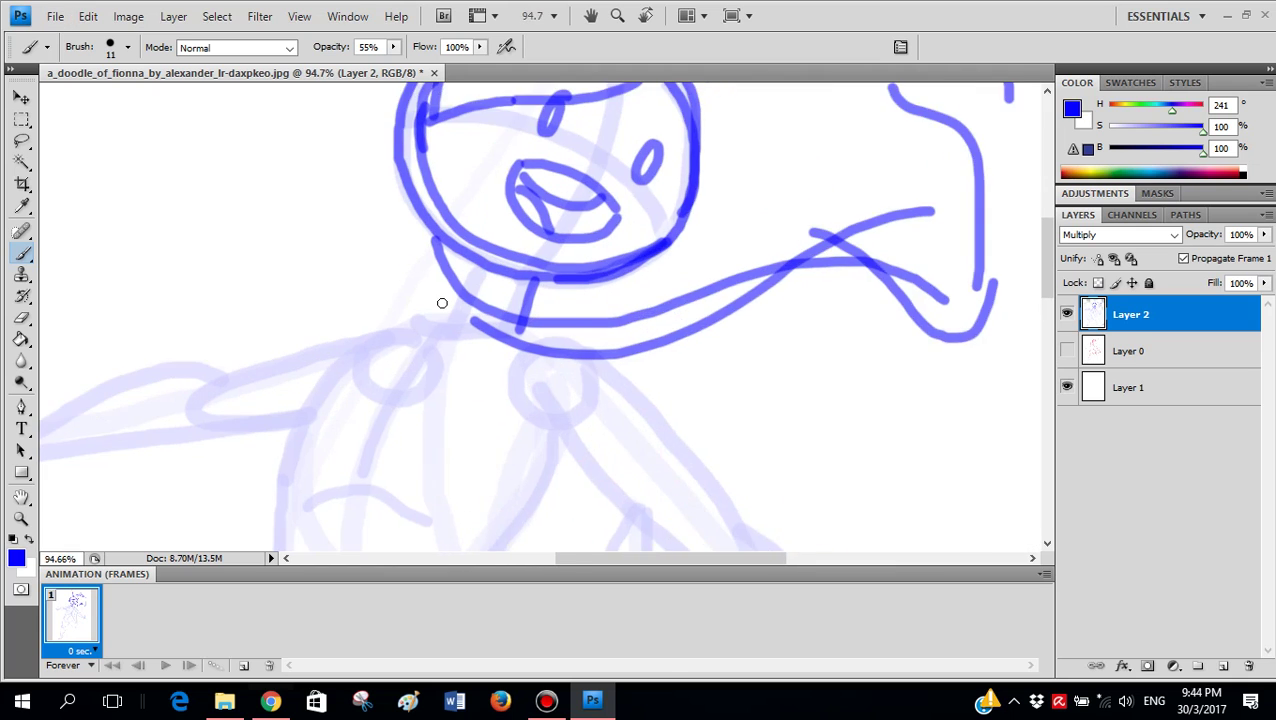
pyautogui.scroll(1, 436, 241)
pyautogui.moveTo(421, 253)
pyautogui.mouseDown()
pyautogui.moveTo(490, 328)
pyautogui.moveTo(604, 326)
pyautogui.mouseUp()
pyautogui.hotkey('ctrl', 'z')
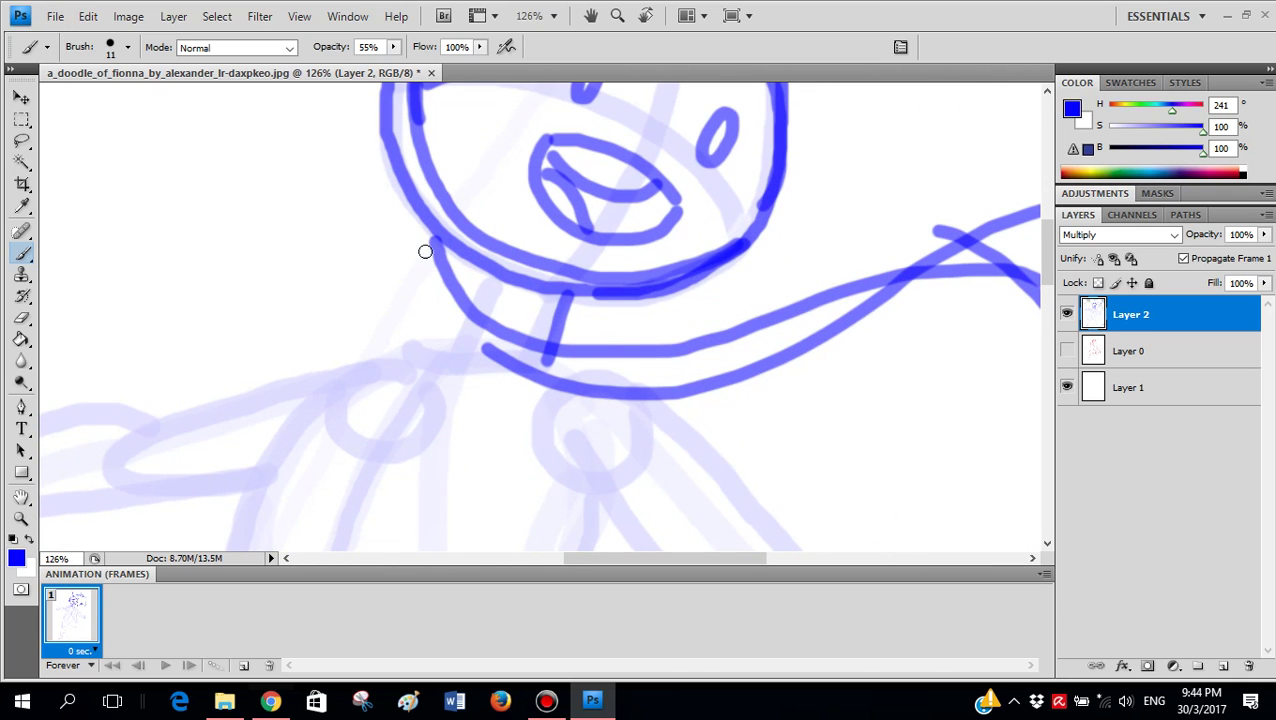
pyautogui.moveTo(425, 251); pyautogui.dragTo(740, 336)
pyautogui.scroll(-3, 742, 330)
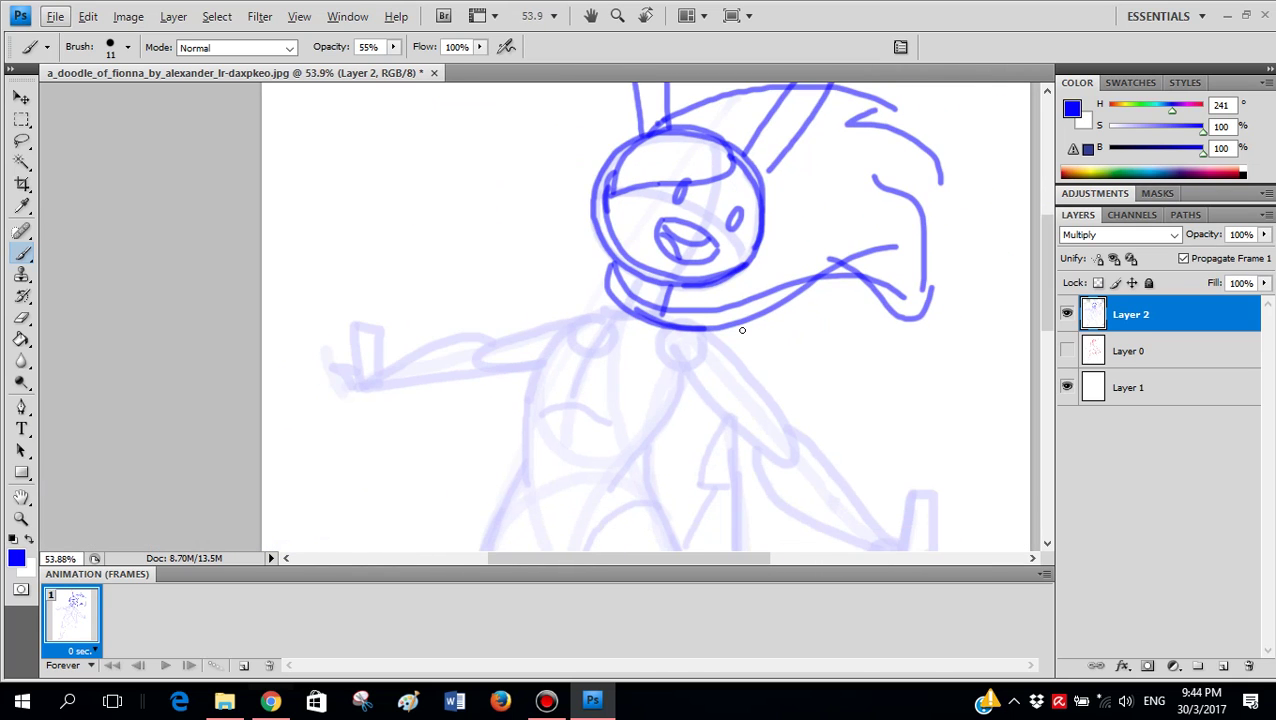
pyautogui.scroll(3, 742, 330)
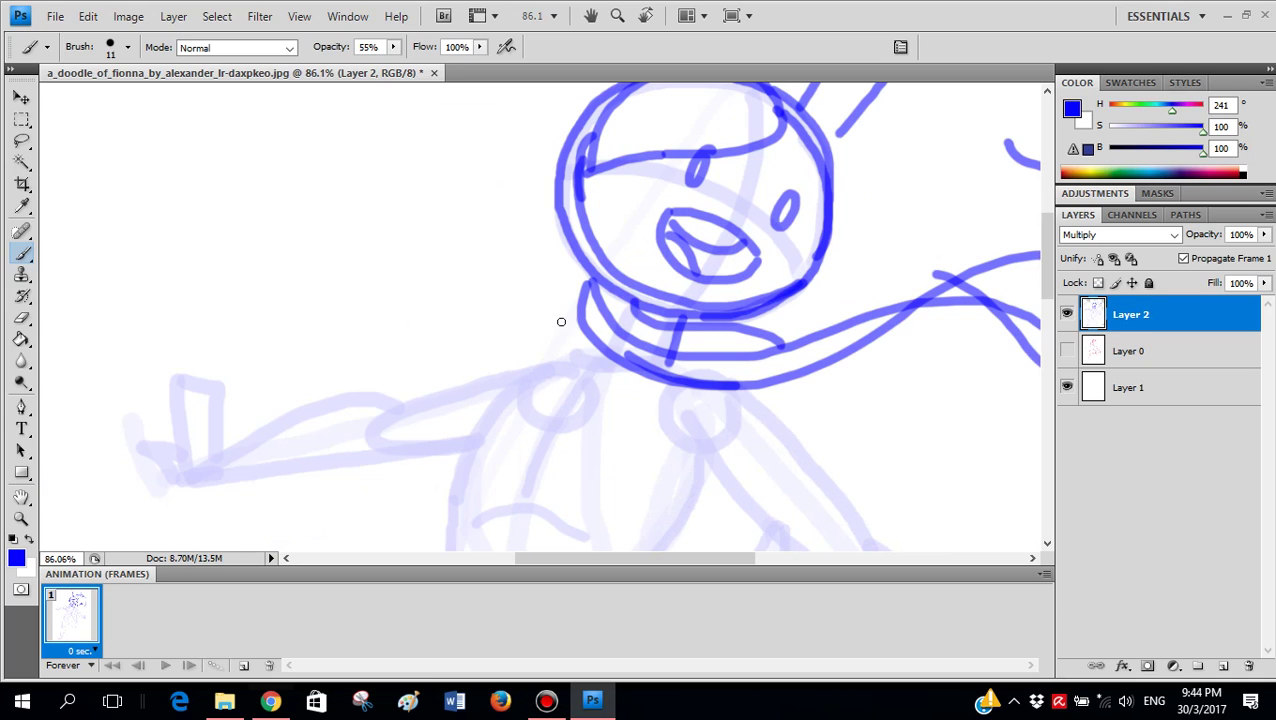
pyautogui.moveTo(561, 321)
pyautogui.mouseDown()
pyautogui.moveTo(530, 365)
pyautogui.moveTo(757, 356)
pyautogui.mouseUp()
pyautogui.scroll(-3, 765, 357)
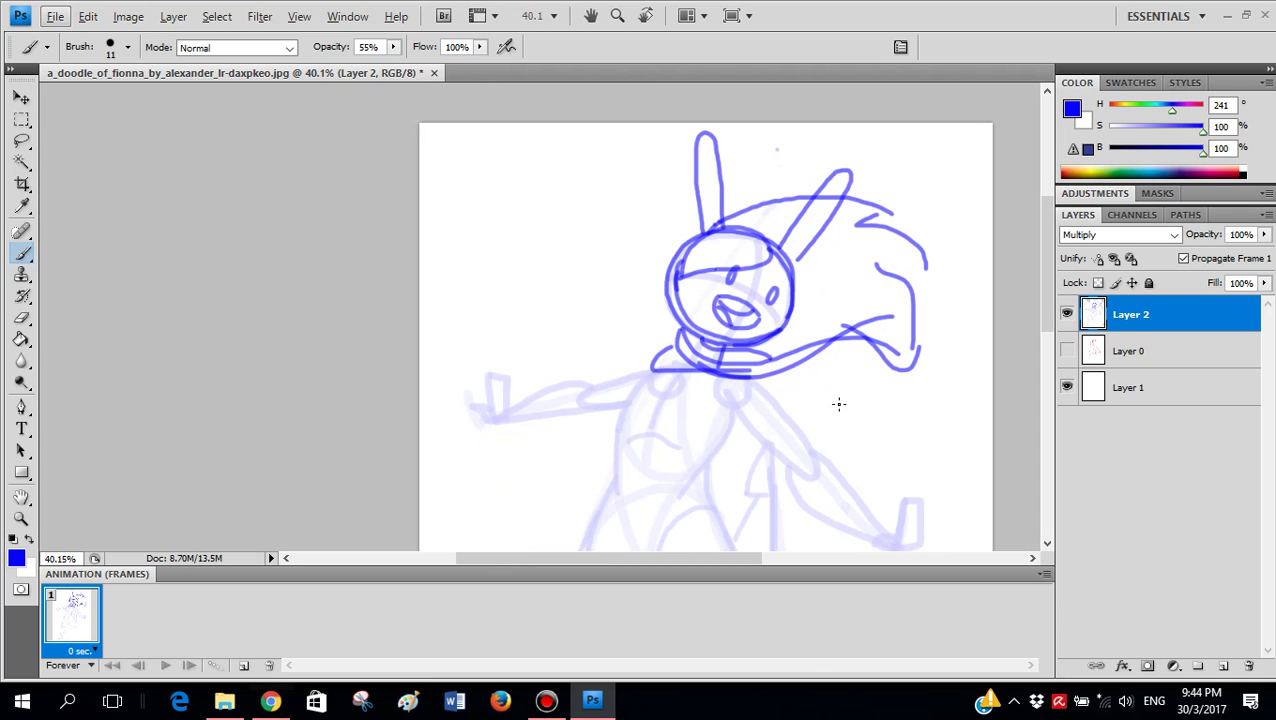
pyautogui.hotkey('ctrl', 'z')
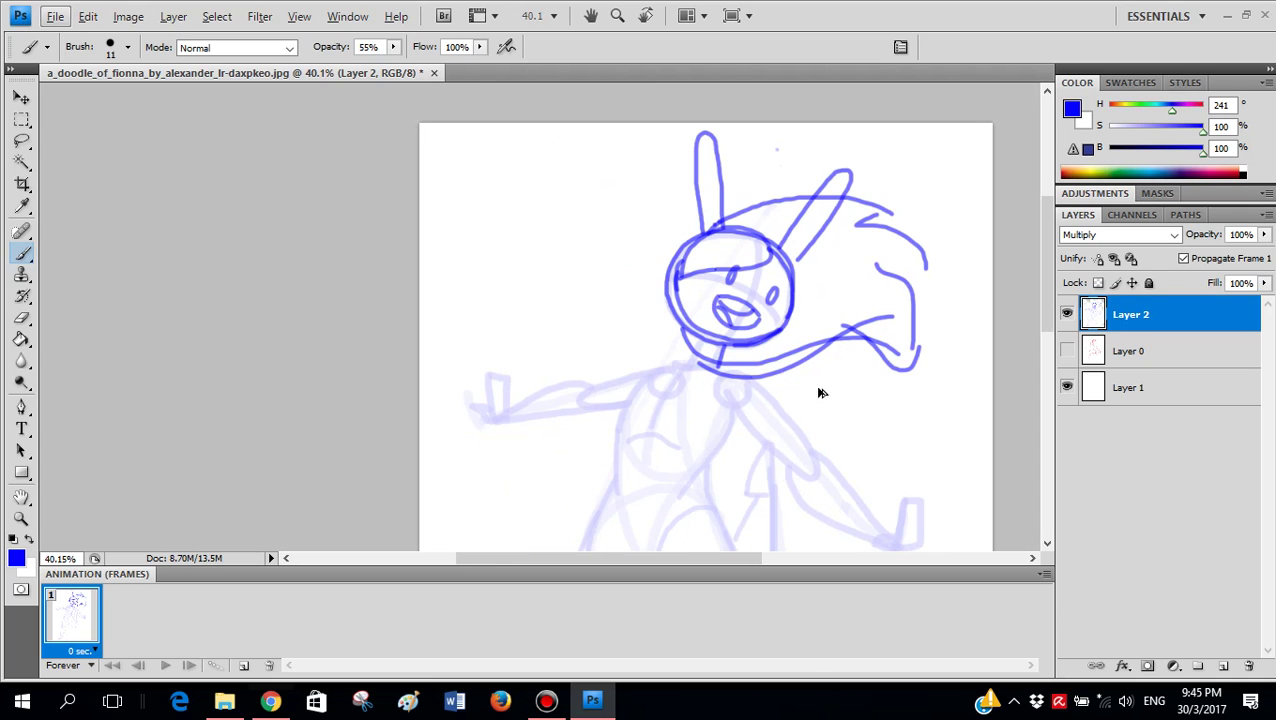
# - Erase the lower hair strands between the neck and the jagged hair ends, using an eraser enlarged to 33 px
pyautogui.scroll(3, 818, 393)
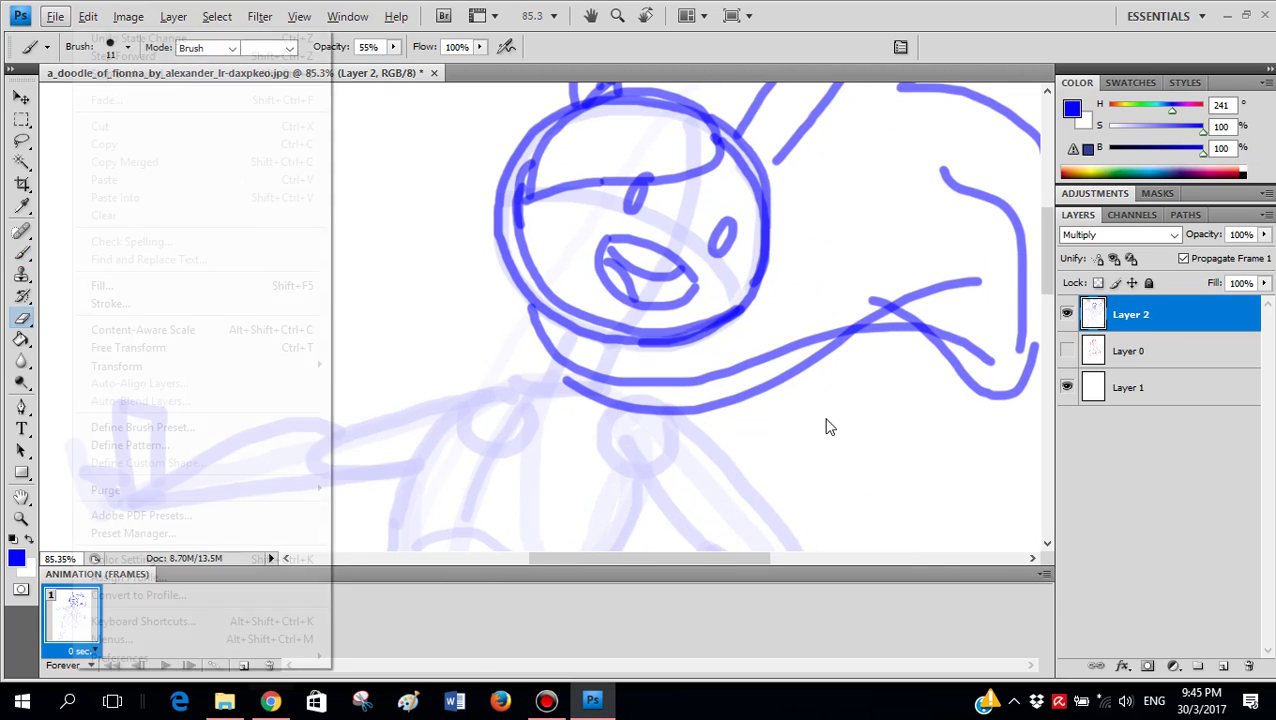
pyautogui.rightClick(828, 422)
pyautogui.press('e')
pyautogui.moveTo(619, 380); pyautogui.dragTo(715, 376)
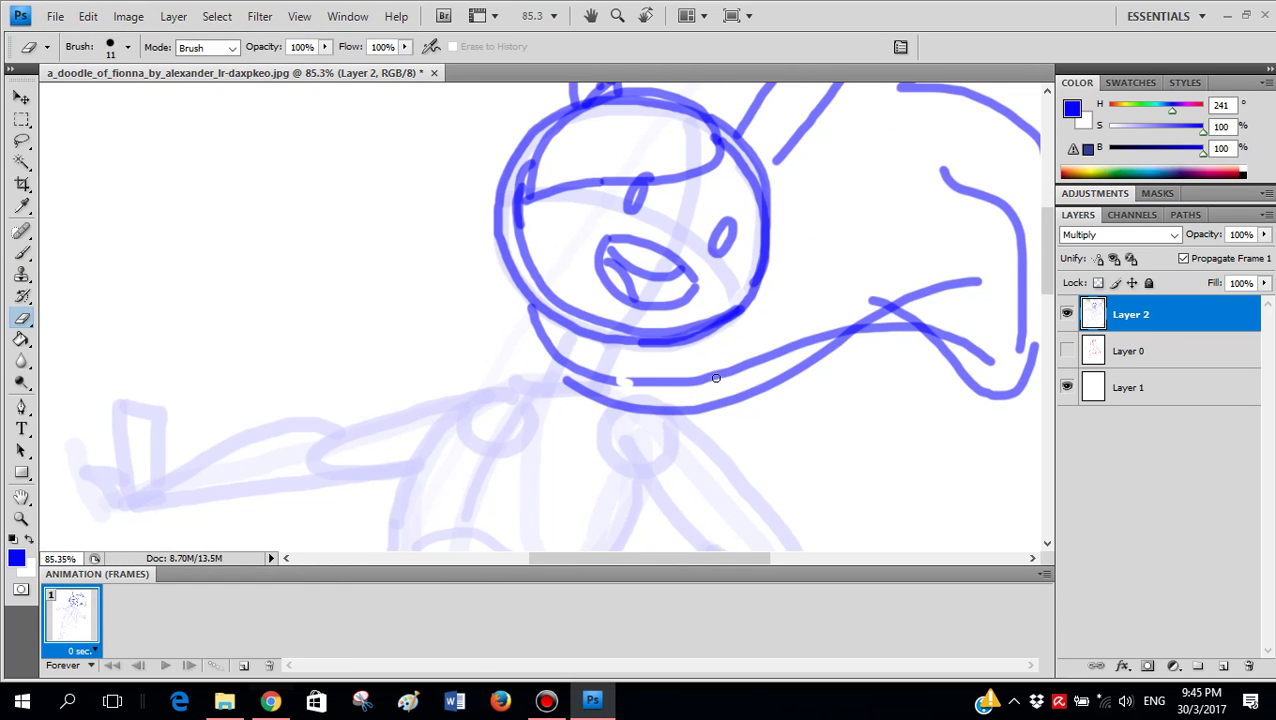
pyautogui.rightClick(718, 377)
pyautogui.click(789, 413)
pyautogui.moveTo(835, 336)
pyautogui.mouseDown()
pyautogui.moveTo(672, 373)
pyautogui.moveTo(780, 373)
pyautogui.mouseUp()
pyautogui.rightClick(714, 386)
pyautogui.press('Return')
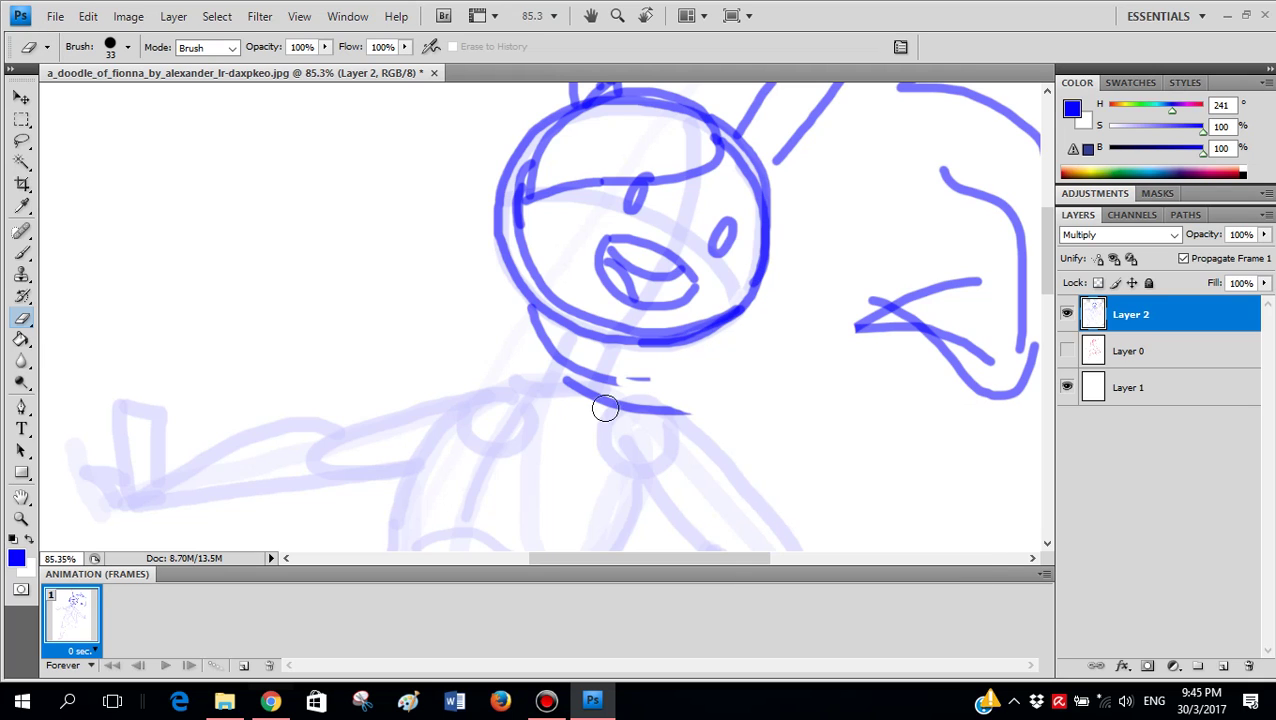
# - Redraw the lower hair strand in blue from the neck to the far right and extend the hair's outer edge upward
pyautogui.press('b')
pyautogui.rightClick(734, 368)
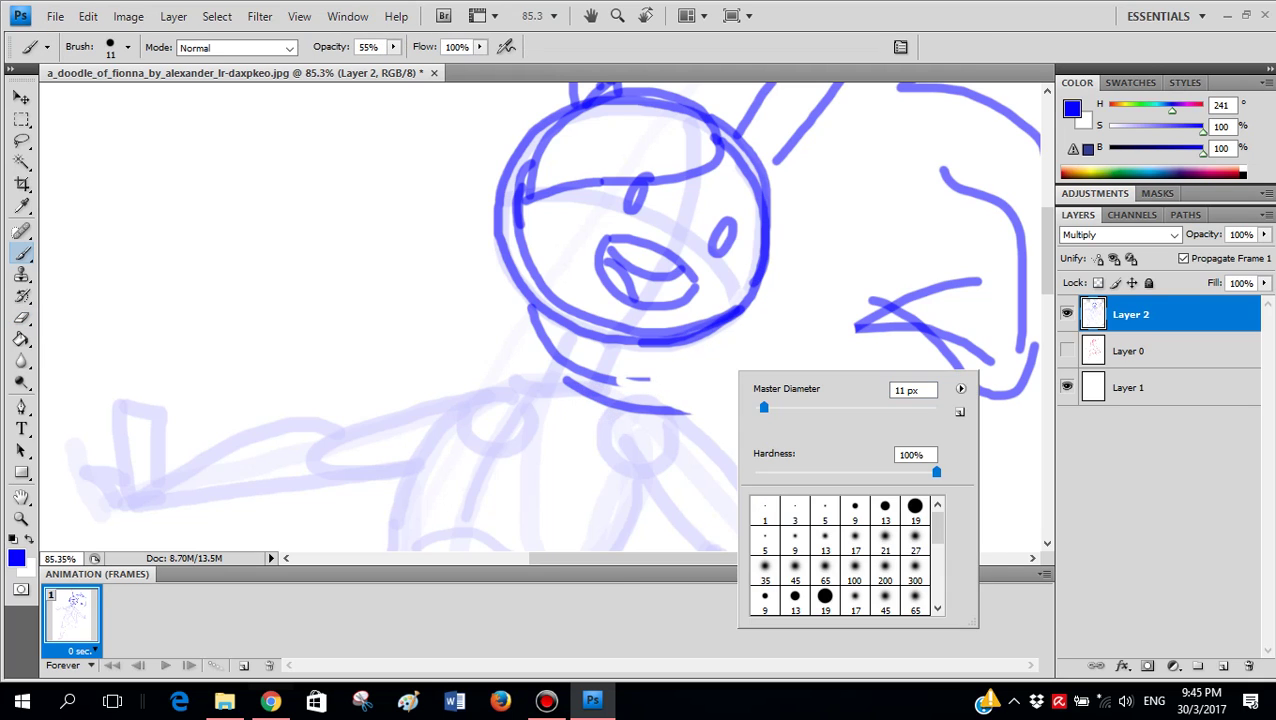
pyautogui.press('Return')
pyautogui.scroll(-2, 706, 381)
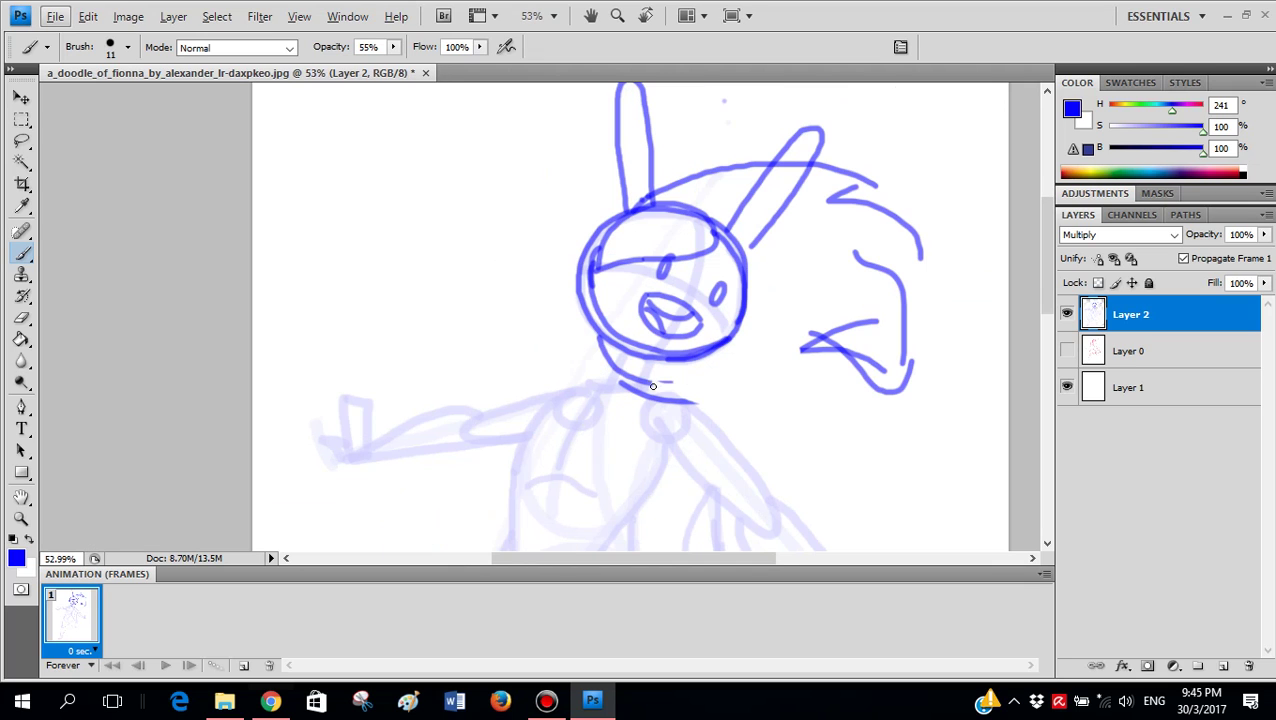
pyautogui.moveTo(690, 385)
pyautogui.mouseDown()
pyautogui.moveTo(945, 367)
pyautogui.moveTo(935, 258)
pyautogui.mouseUp()
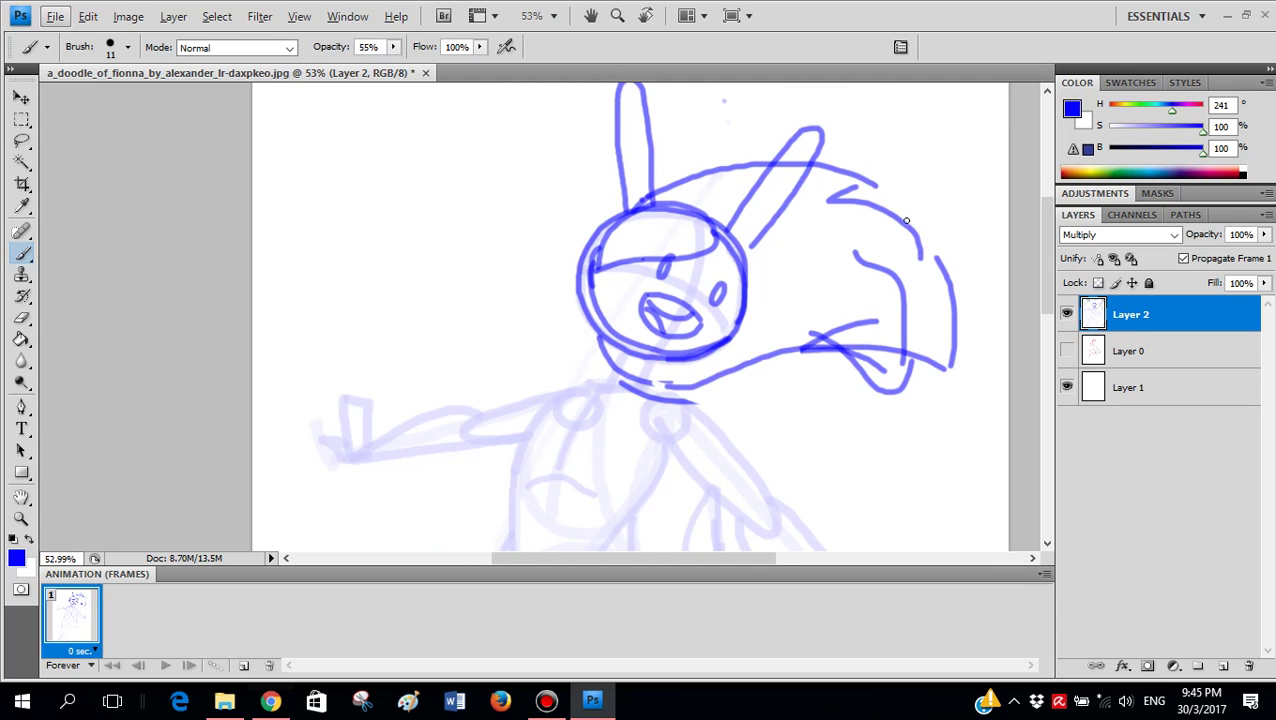
pyautogui.scroll(2, 749, 242)
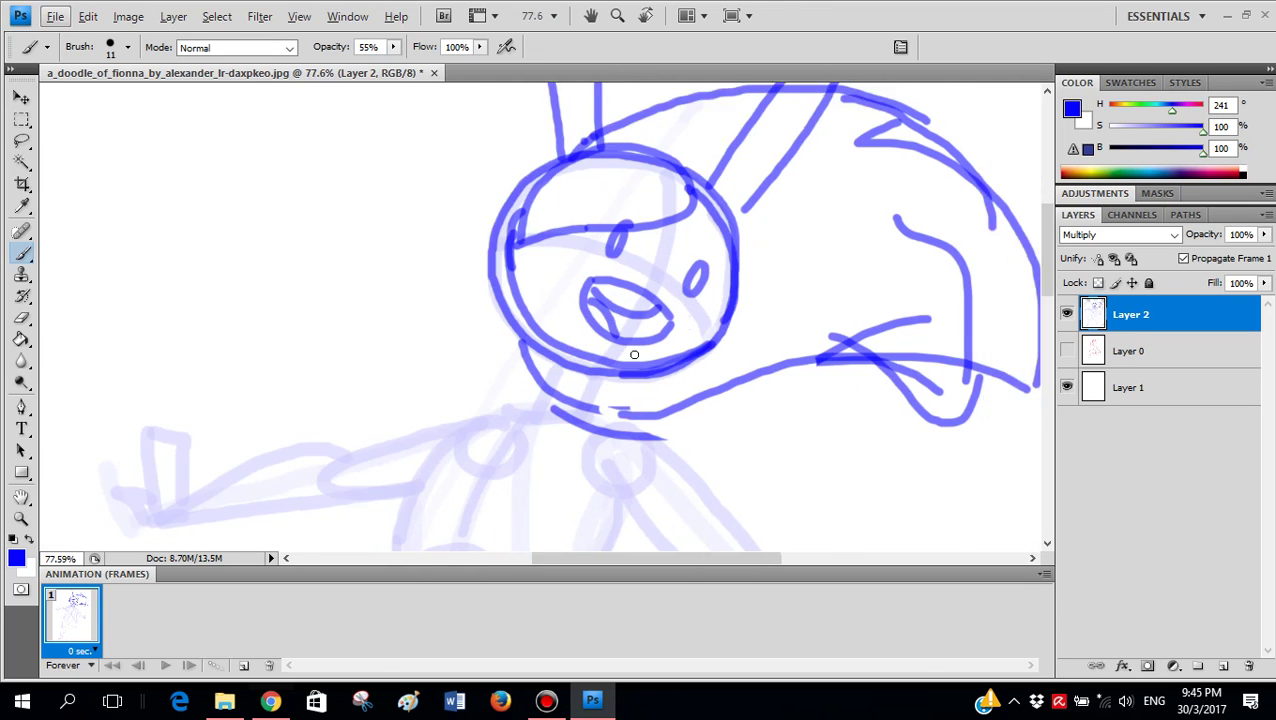
# - Draw both sides of the neck below the chin and a curved neckline around its base
pyautogui.scroll(3, 528, 373)
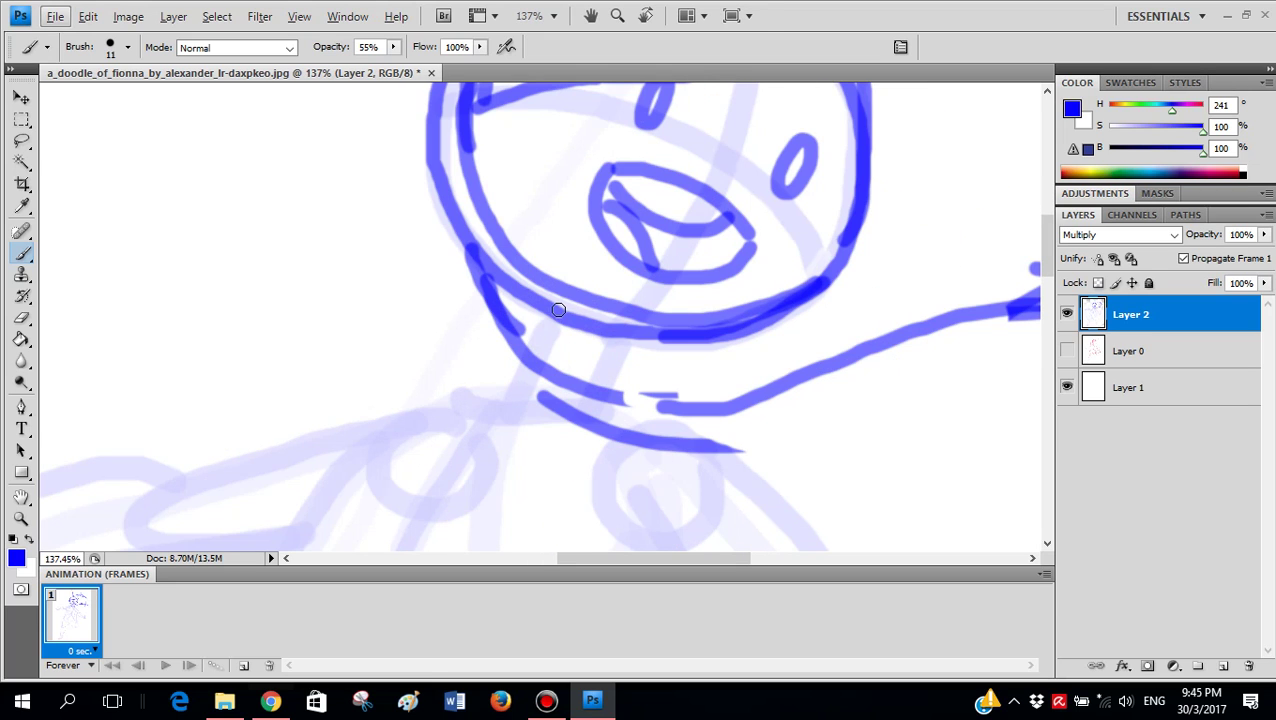
pyautogui.moveTo(550, 316); pyautogui.dragTo(492, 406)
pyautogui.moveTo(621, 331); pyautogui.dragTo(584, 410)
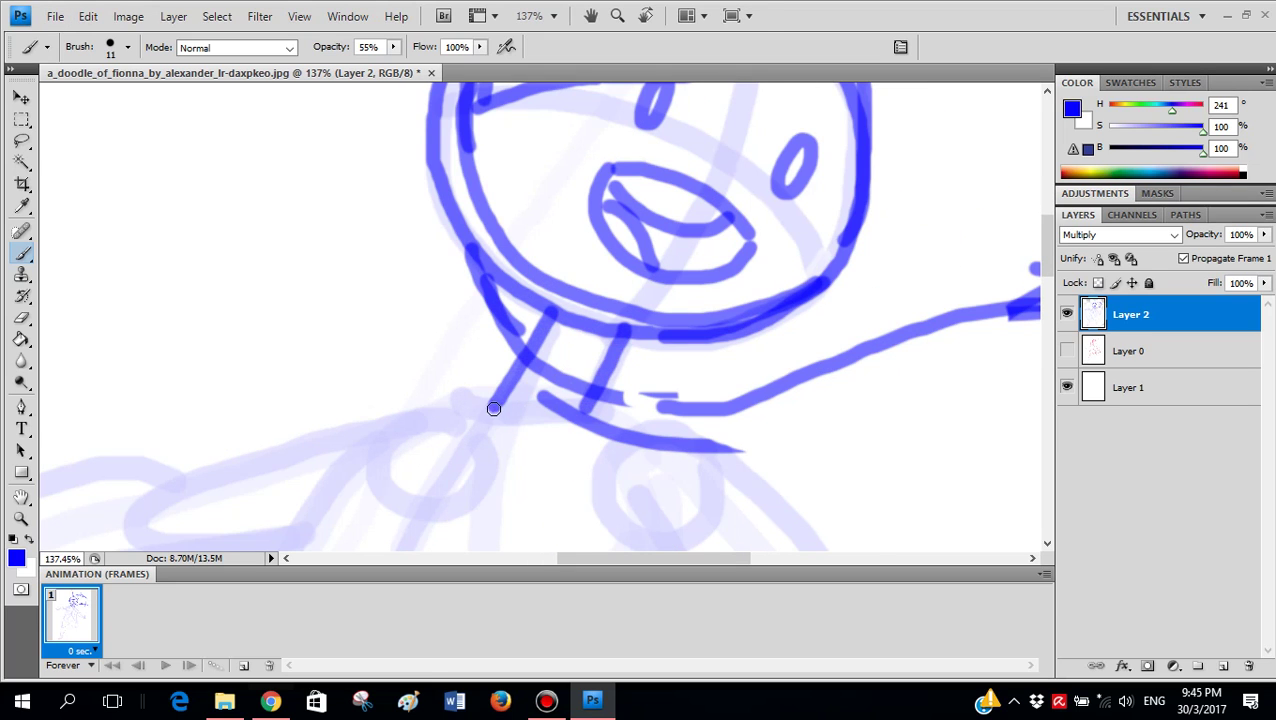
pyautogui.scroll(2, 484, 408)
pyautogui.moveTo(479, 327)
pyautogui.mouseDown()
pyautogui.moveTo(456, 347)
pyautogui.moveTo(547, 382)
pyautogui.moveTo(660, 344)
pyautogui.mouseUp()
pyautogui.scroll(-5, 691, 353)
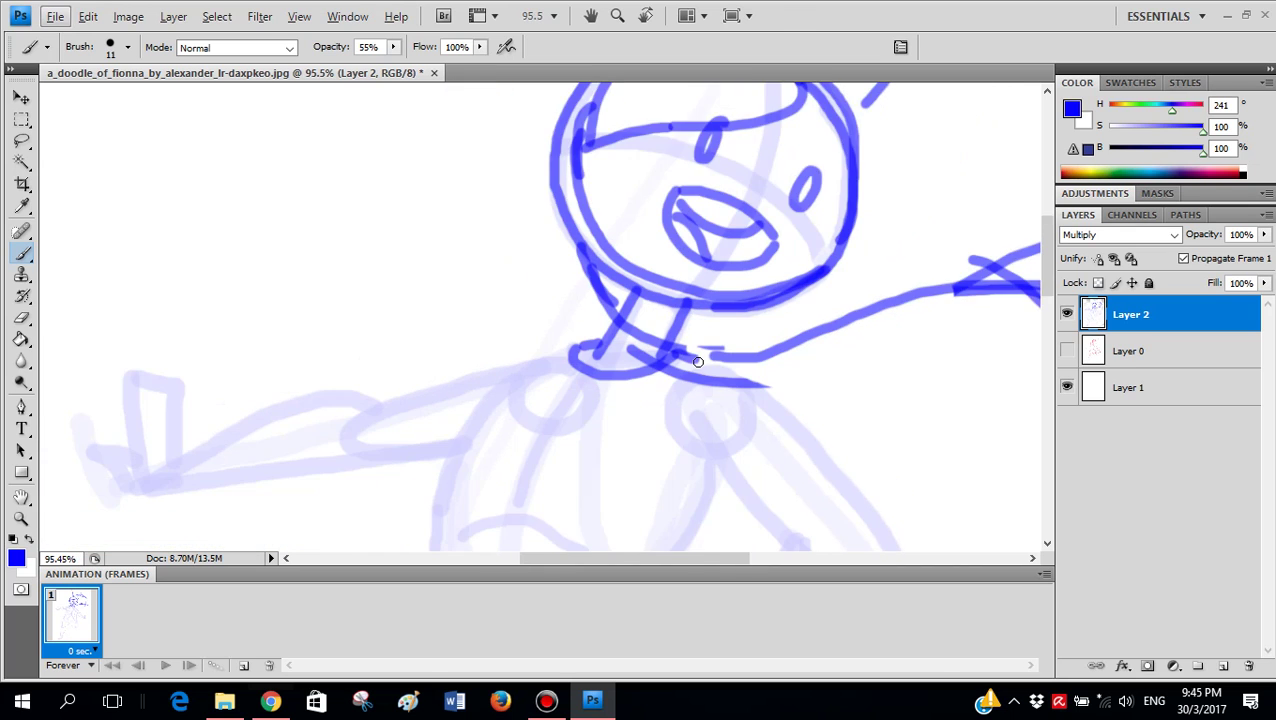
# - Try to draw a curve across the right chest and a sloping right shoulder line
pyautogui.scroll(4, 698, 359)
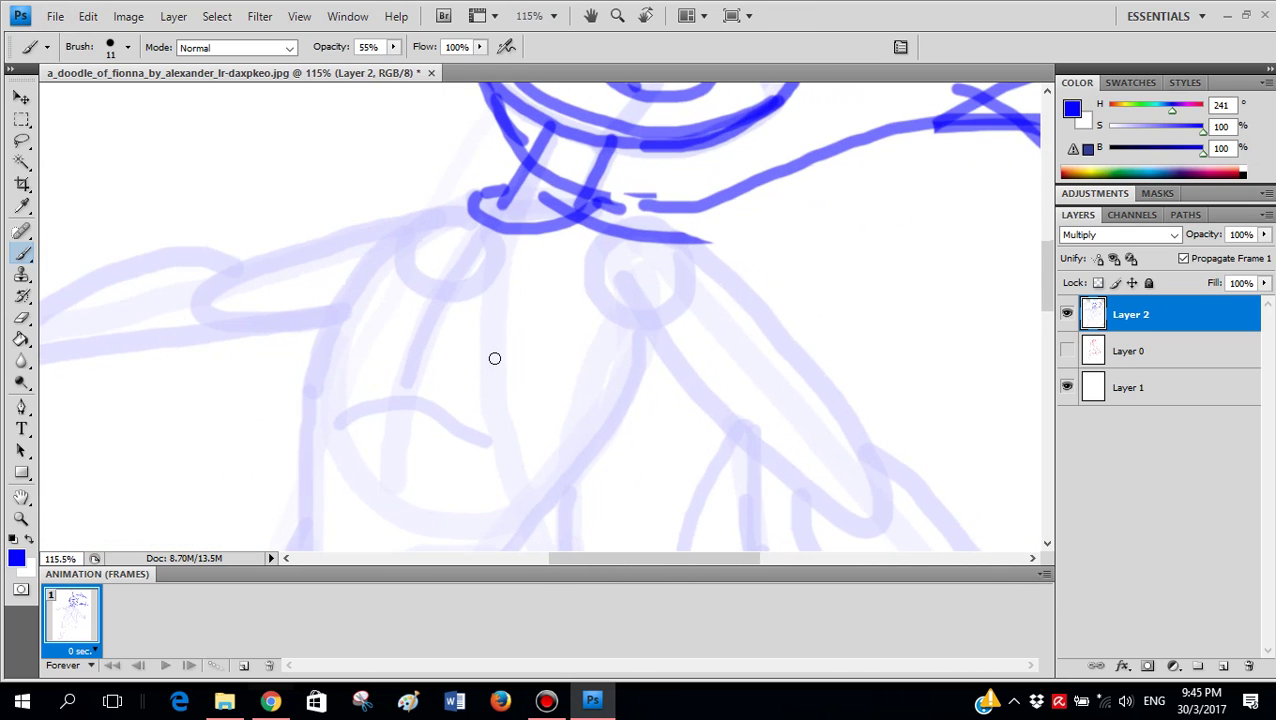
pyautogui.moveTo(578, 310); pyautogui.dragTo(662, 293)
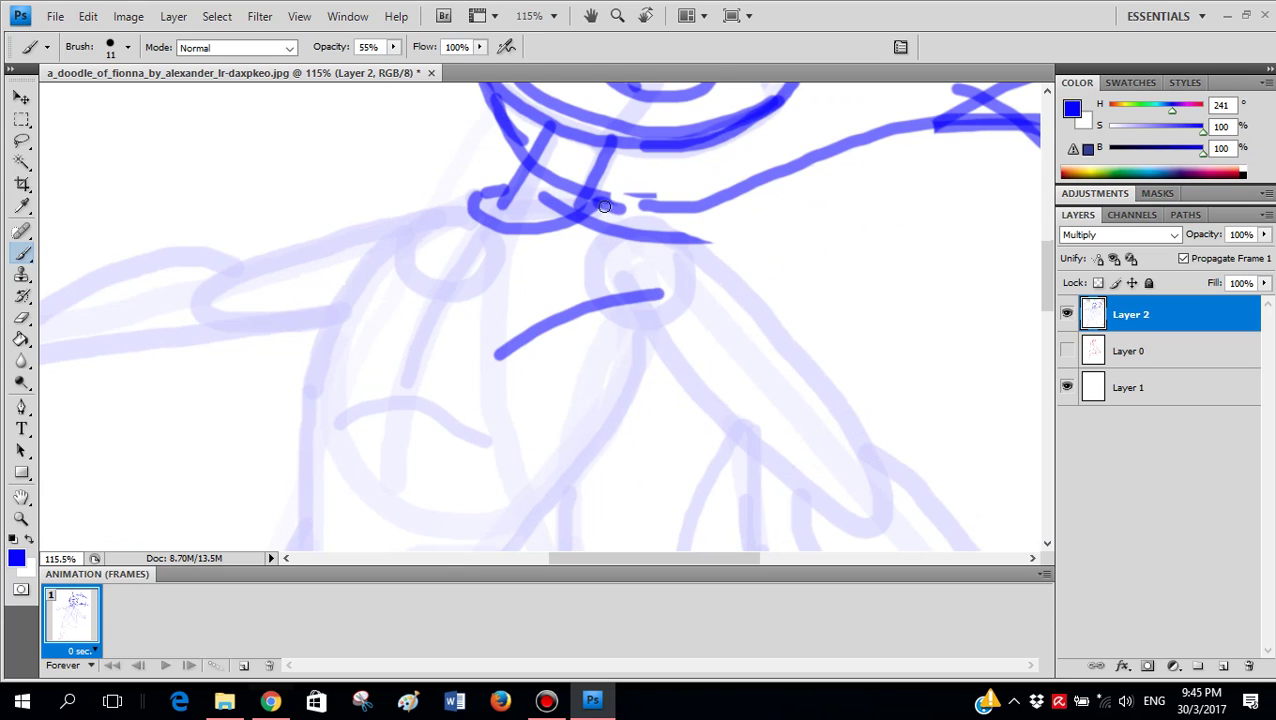
pyautogui.moveTo(604, 206); pyautogui.dragTo(783, 310)
pyautogui.moveTo(797, 293); pyautogui.dragTo(820, 313)
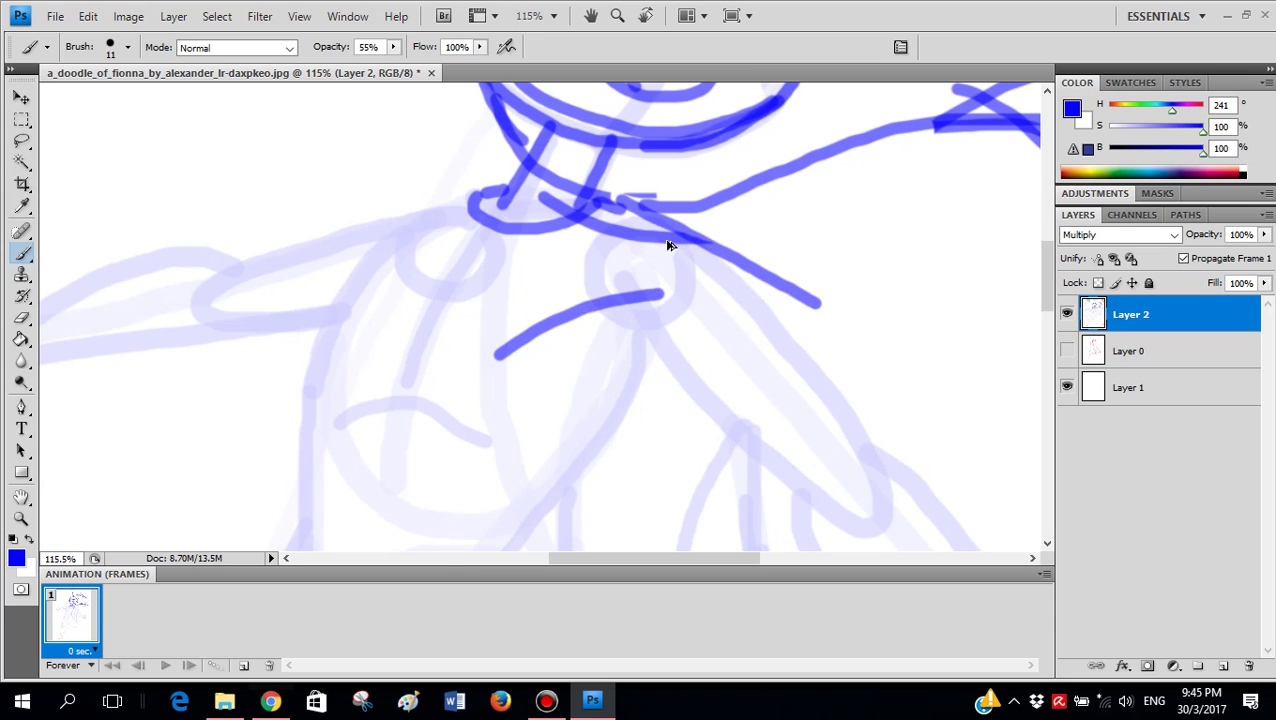
pyautogui.hotkey('ctrl', 'alt', 'z')
pyautogui.hotkey('ctrl', 'alt', 'z')
pyautogui.moveTo(660, 219)
pyautogui.mouseDown()
pyautogui.moveTo(595, 244)
pyautogui.moveTo(555, 305)
pyautogui.mouseUp()
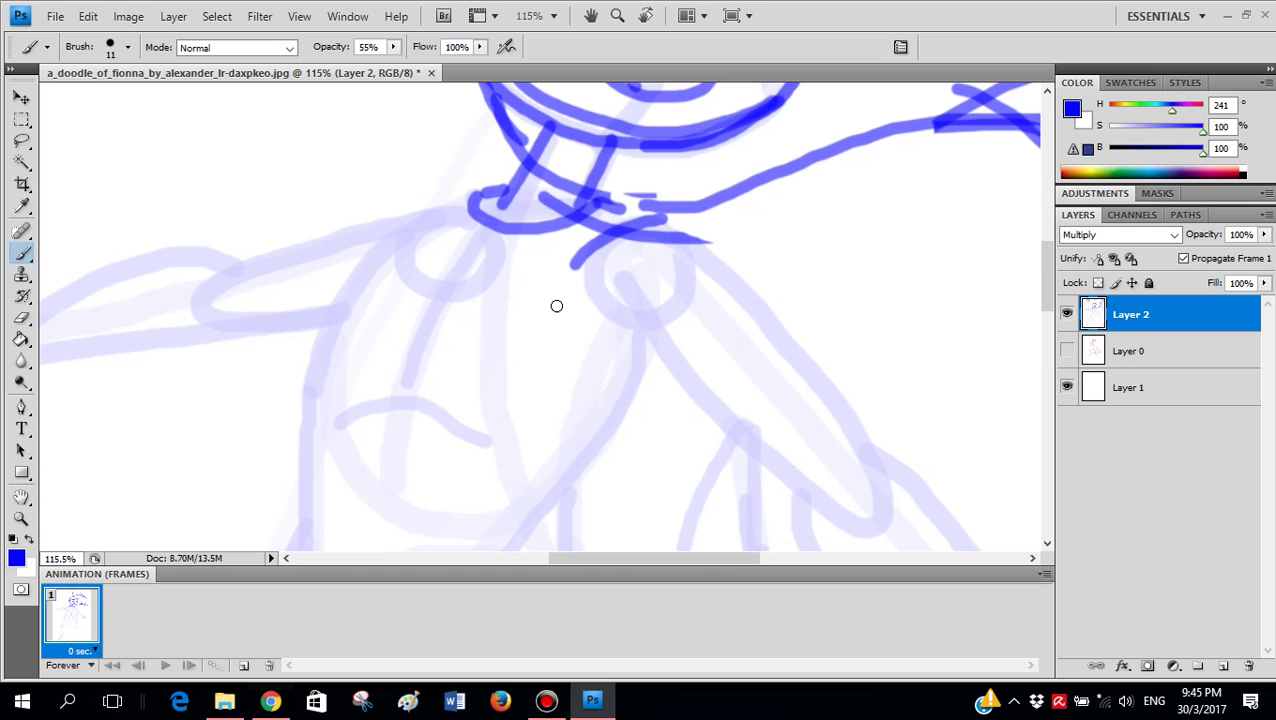
pyautogui.hotkey('ctrl', 'alt', 'z')
# - Try a longer right shoulder line sloping down from the neck, plus rough strokes over the figure
pyautogui.moveTo(600, 198); pyautogui.dragTo(857, 337)
pyautogui.scroll(-3, 821, 428)
pyautogui.scroll(7, 785, 297)
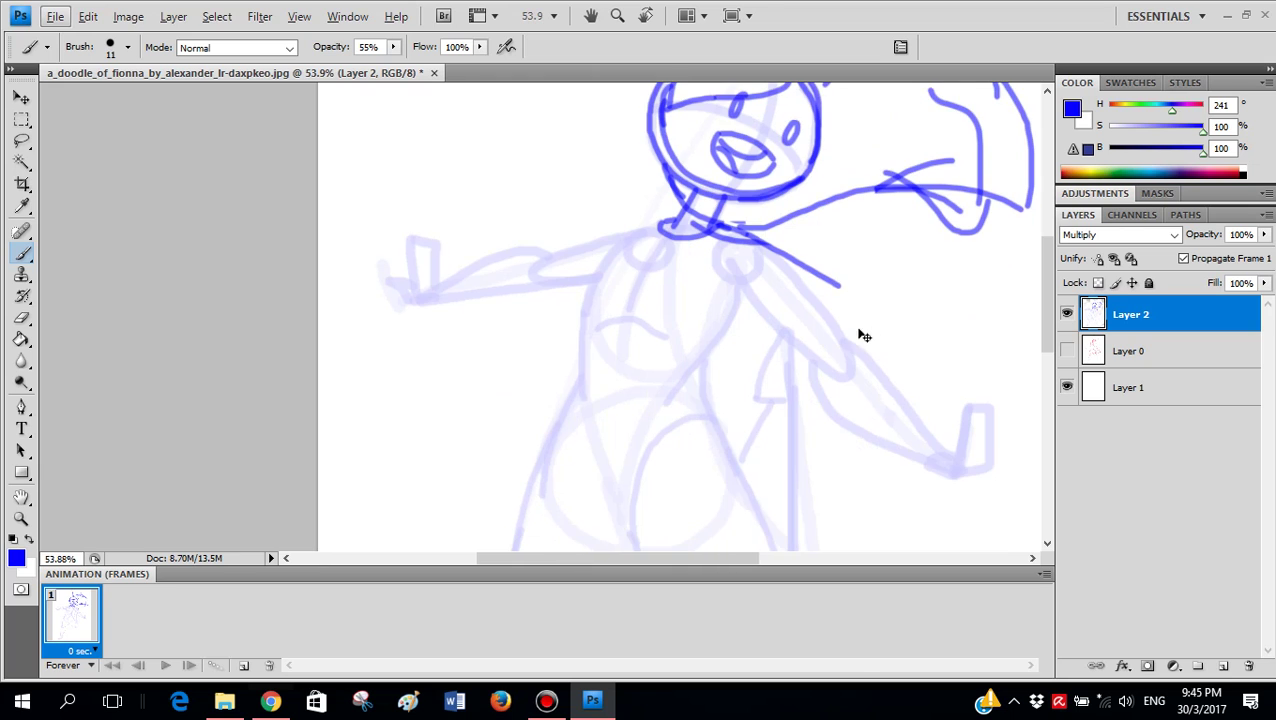
pyautogui.scroll(-10, 575, 215)
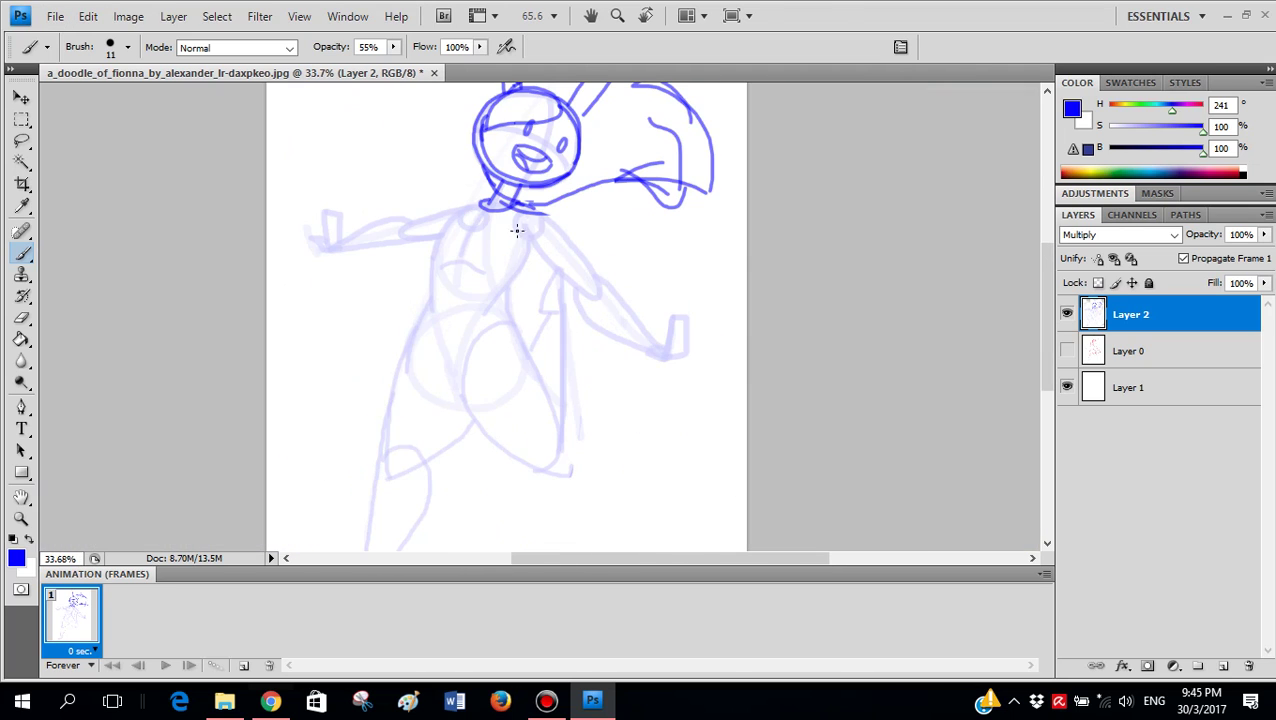
pyautogui.moveTo(389, 419); pyautogui.dragTo(554, 108)
pyautogui.hotkey('ctrl', 'z')
pyautogui.moveTo(517, 163)
pyautogui.mouseDown()
pyautogui.moveTo(447, 339)
pyautogui.moveTo(462, 408)
pyautogui.moveTo(505, 323)
pyautogui.mouseUp()
pyautogui.hotkey('ctrl', 'alt', 'z')
pyautogui.hotkey('ctrl', 'alt', 'z')
# - Draw the right short sleeve with a sloping shoulder line, a curved cuff and a straight underside over the upper arm
pyautogui.scroll(5, 535, 330)
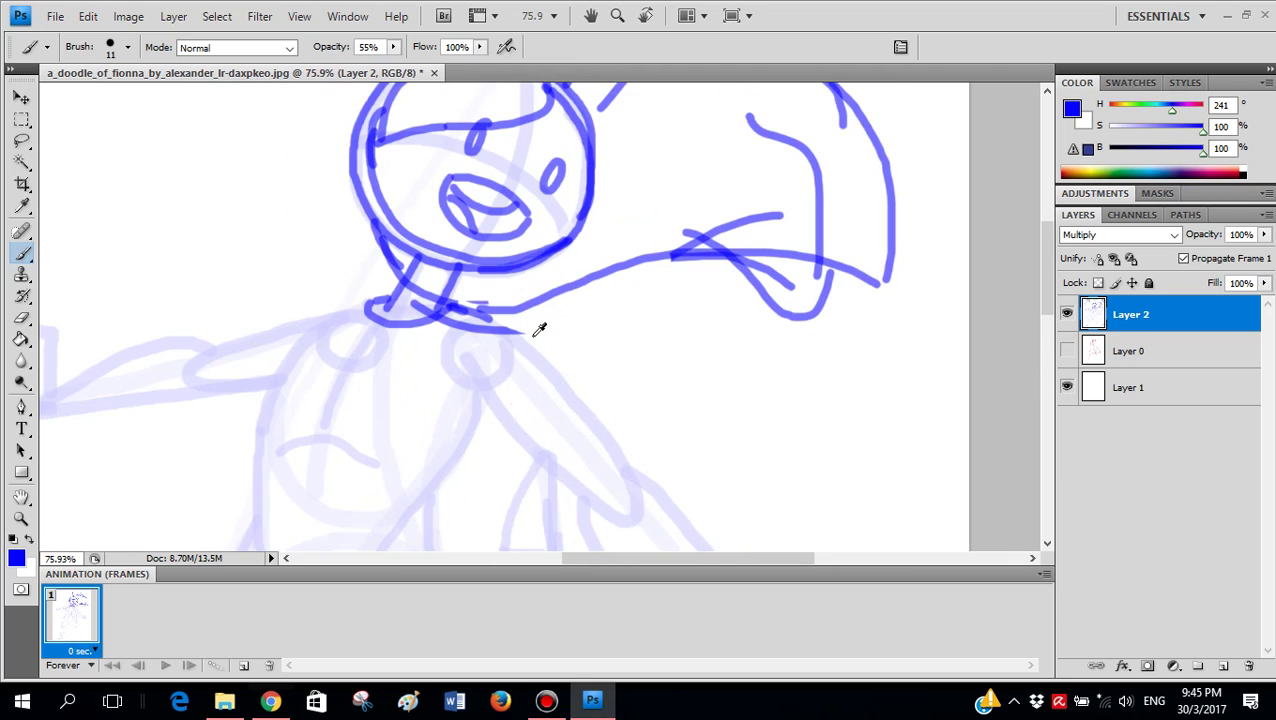
pyautogui.scroll(3, 529, 343)
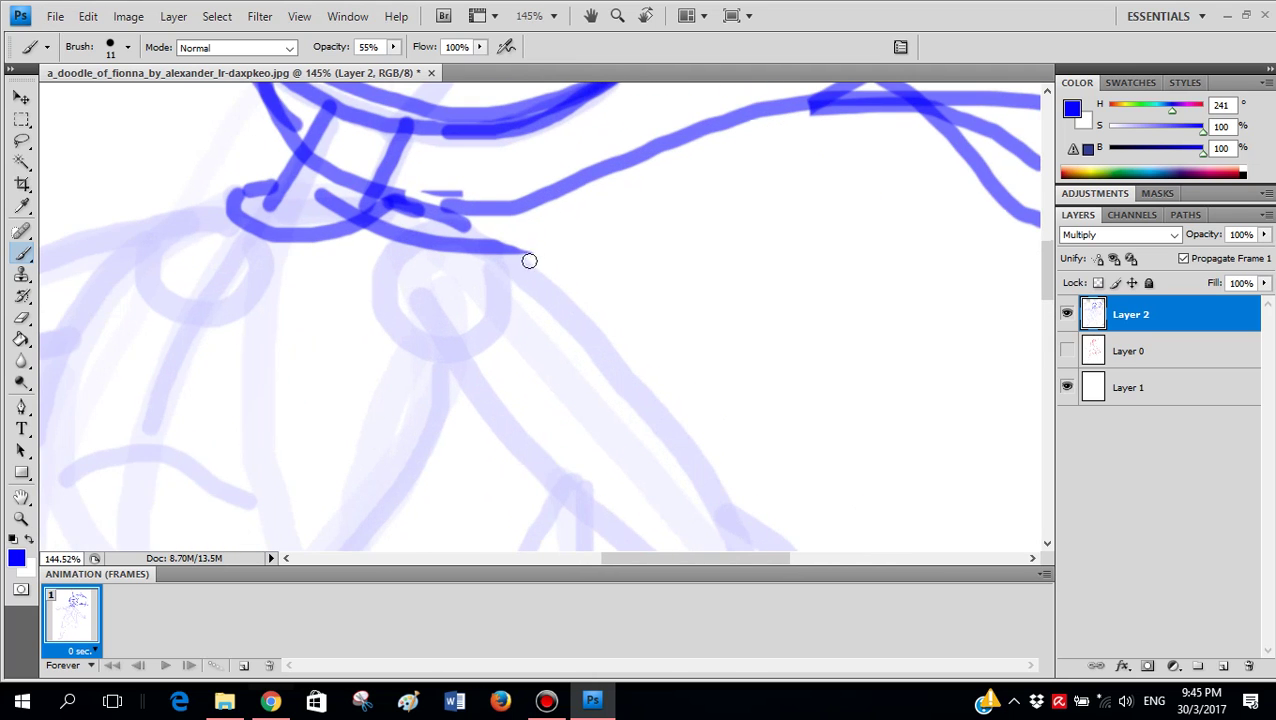
pyautogui.scroll(-2, 529, 261)
pyautogui.moveTo(515, 388)
pyautogui.mouseDown()
pyautogui.moveTo(597, 300)
pyautogui.moveTo(660, 277)
pyautogui.moveTo(682, 303)
pyautogui.moveTo(648, 352)
pyautogui.mouseUp()
pyautogui.moveTo(673, 273)
pyautogui.mouseDown()
pyautogui.moveTo(575, 207)
pyautogui.moveTo(457, 175)
pyautogui.moveTo(415, 184)
pyautogui.moveTo(377, 245)
pyautogui.moveTo(531, 400)
pyautogui.mouseUp()
# - Draw a curved line from the right side of the neckline down across the chest
pyautogui.moveTo(386, 214); pyautogui.dragTo(312, 358)
pyautogui.hotkey('ctrl', 'z')
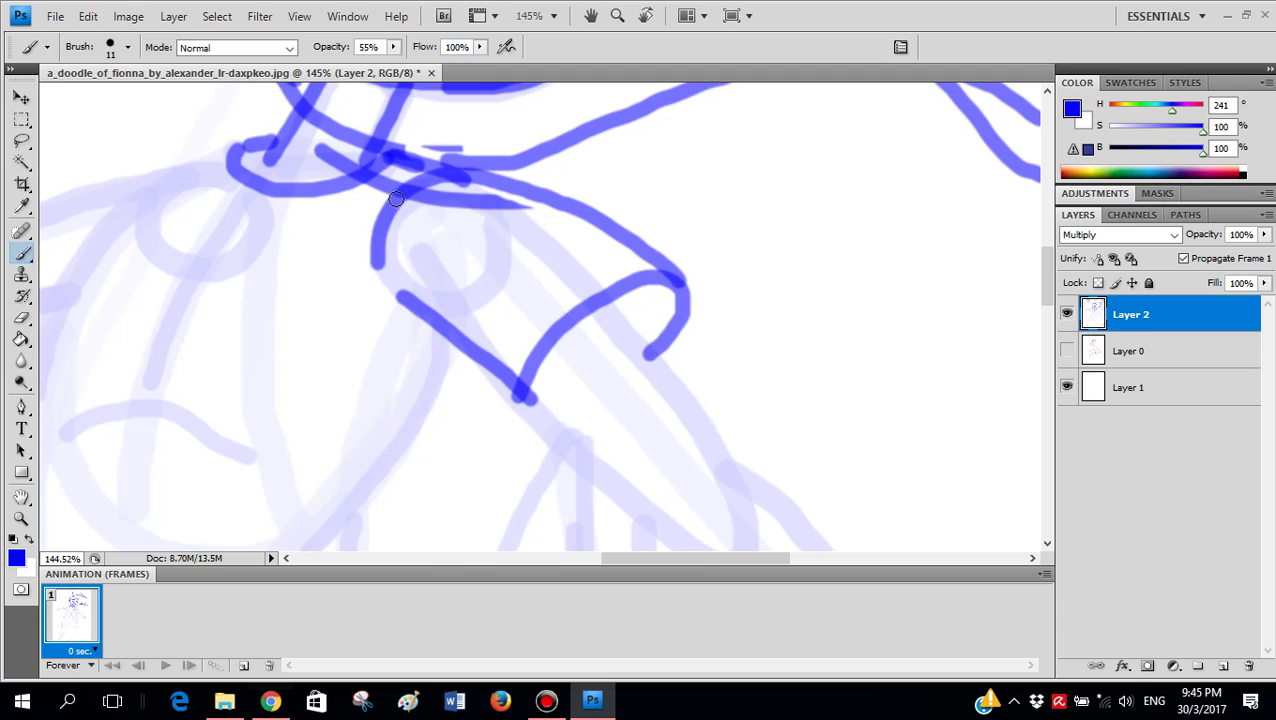
pyautogui.moveTo(395, 195)
pyautogui.mouseDown()
pyautogui.moveTo(355, 247)
pyautogui.moveTo(290, 386)
pyautogui.mouseUp()
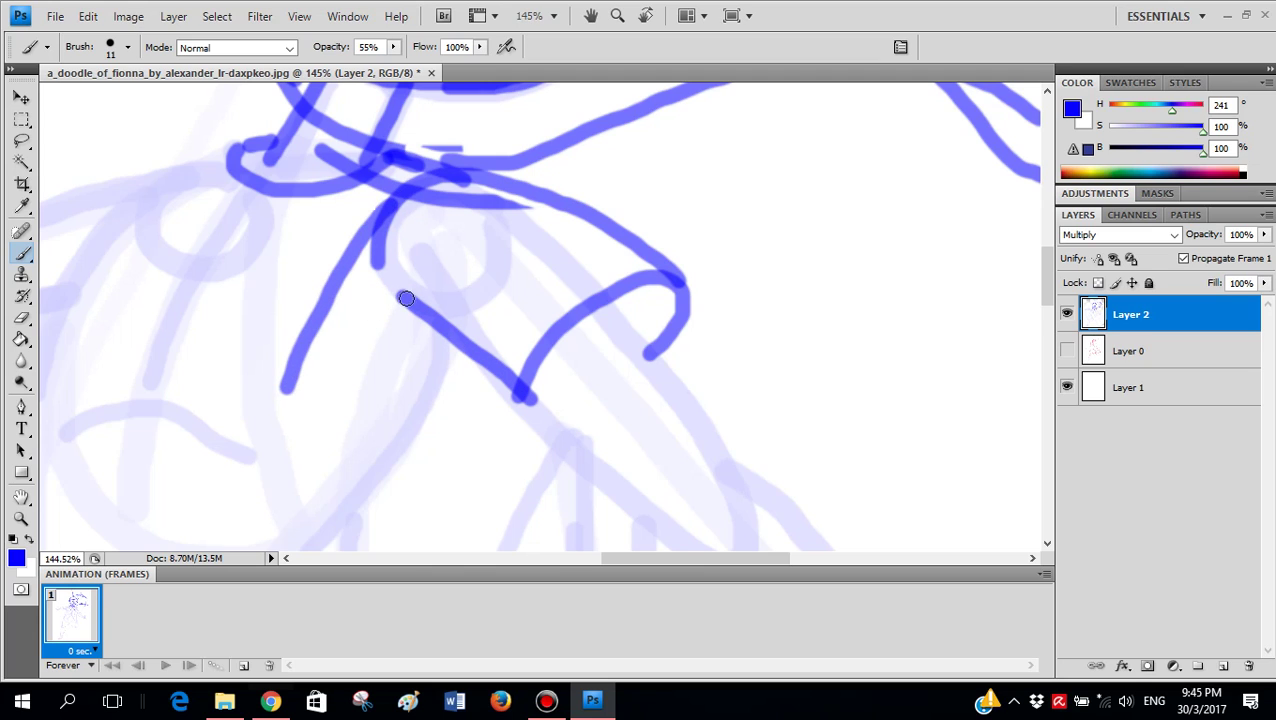
# - Draw the torso's right side from the sleeve to a notch at the waist, and add a slanted waistline
pyautogui.scroll(-3, 406, 299)
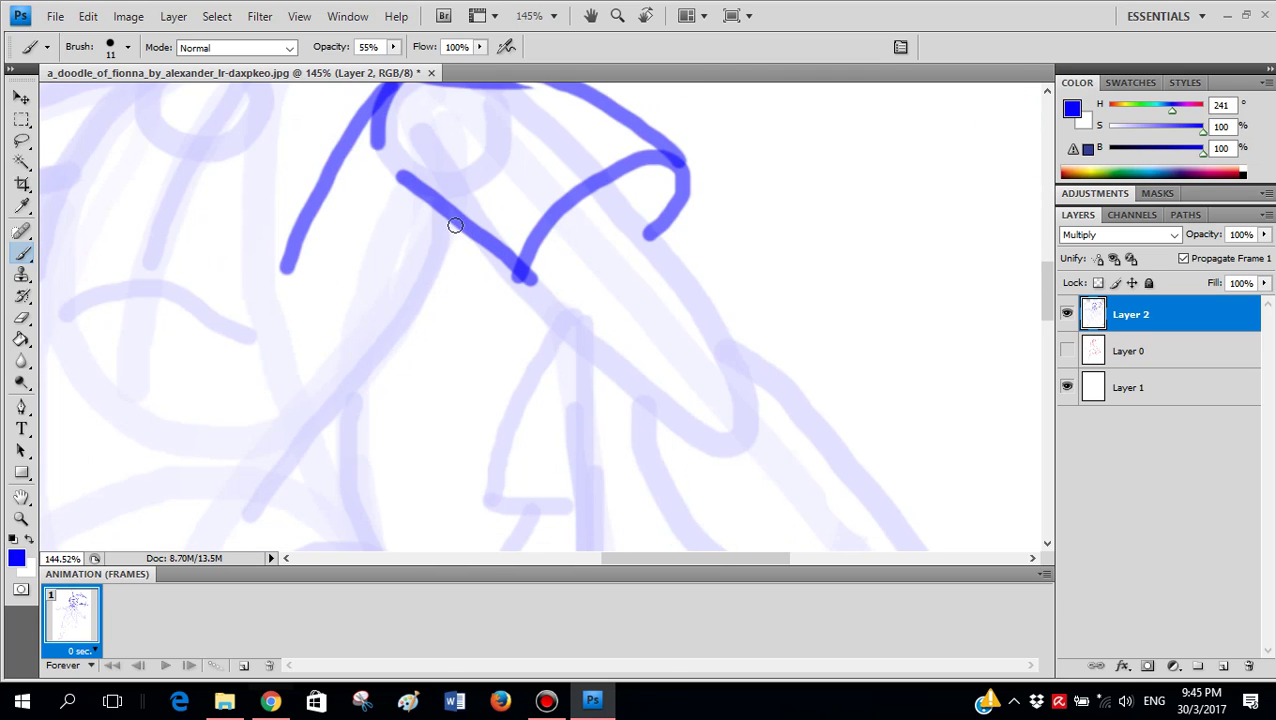
pyautogui.moveTo(457, 226)
pyautogui.mouseDown()
pyautogui.moveTo(356, 396)
pyautogui.moveTo(330, 405)
pyautogui.mouseUp()
pyautogui.hotkey('ctrl', 'z')
pyautogui.moveTo(365, 362)
pyautogui.mouseDown()
pyautogui.moveTo(347, 400)
pyautogui.moveTo(401, 408)
pyautogui.moveTo(118, 510)
pyautogui.mouseUp()
pyautogui.hscroll(-3, 360, 410)
pyautogui.scroll(-3, 293, 300)
pyautogui.hscroll(-3, 288, 256)
pyautogui.scroll(4, 353, 142)
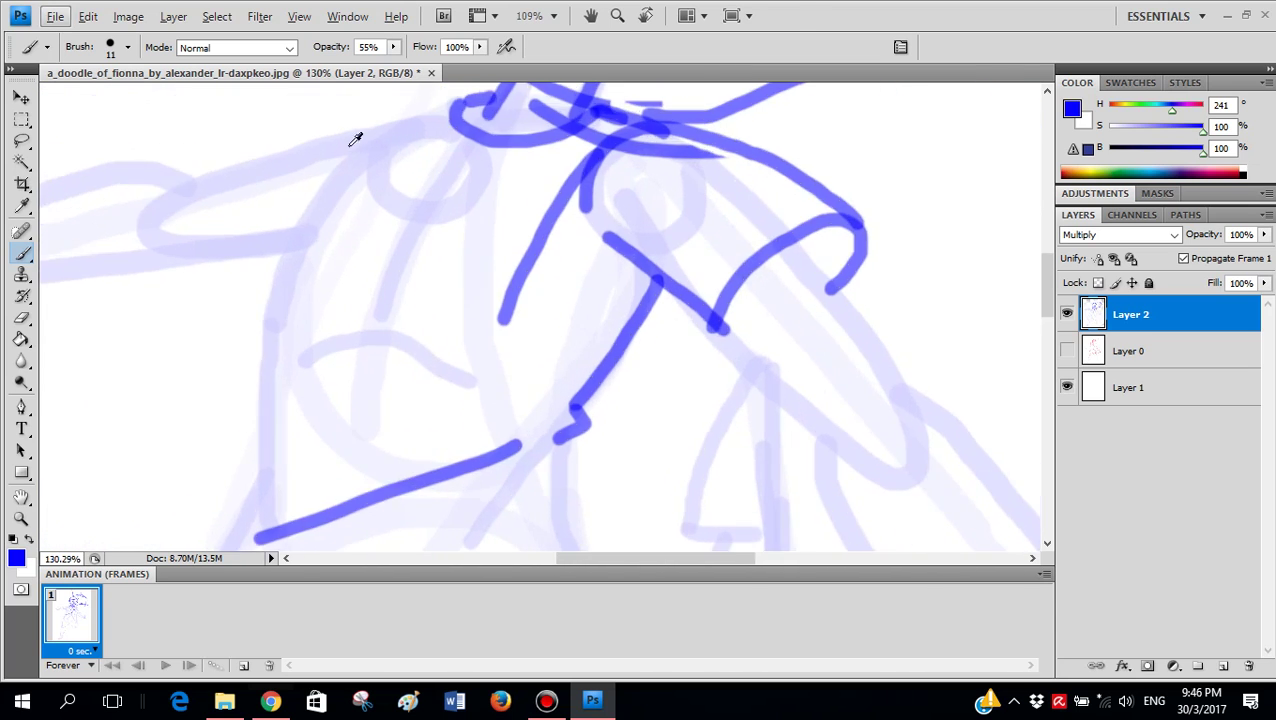
# - Draw the left shoulder as a curve down to the armpit and add a short slanted line on the chest
pyautogui.moveTo(423, 118)
pyautogui.mouseDown()
pyautogui.moveTo(290, 188)
pyautogui.moveTo(243, 236)
pyautogui.moveTo(228, 282)
pyautogui.moveTo(244, 350)
pyautogui.moveTo(278, 371)
pyautogui.moveTo(314, 358)
pyautogui.mouseUp()
pyautogui.moveTo(433, 373)
pyautogui.mouseDown()
pyautogui.moveTo(510, 357)
pyautogui.moveTo(321, 359)
pyautogui.moveTo(360, 335)
pyautogui.moveTo(493, 373)
pyautogui.mouseUp()
pyautogui.hotkey('ctrl', 'z')
pyautogui.hotkey('ctrl', 'z')
pyautogui.scroll(-3, 493, 372)
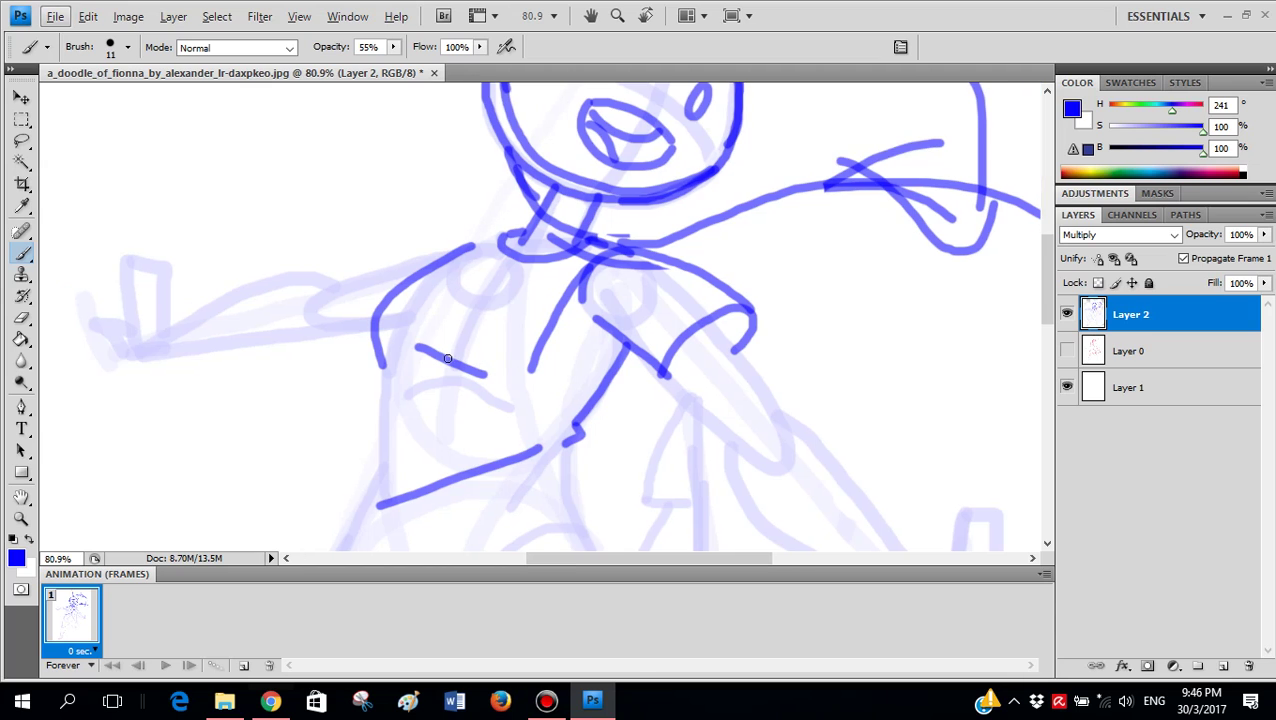
# - Draw the torso's left side down to the waist and outline the flared hips with a curved hem
pyautogui.scroll(-2, 418, 253)
pyautogui.scroll(1, 405, 254)
pyautogui.moveTo(394, 262); pyautogui.dragTo(389, 383)
pyautogui.scroll(-2, 380, 322)
pyautogui.moveTo(353, 338)
pyautogui.mouseDown()
pyautogui.moveTo(326, 423)
pyautogui.moveTo(359, 440)
pyautogui.moveTo(656, 371)
pyautogui.mouseUp()
pyautogui.moveTo(625, 258); pyautogui.dragTo(656, 370)
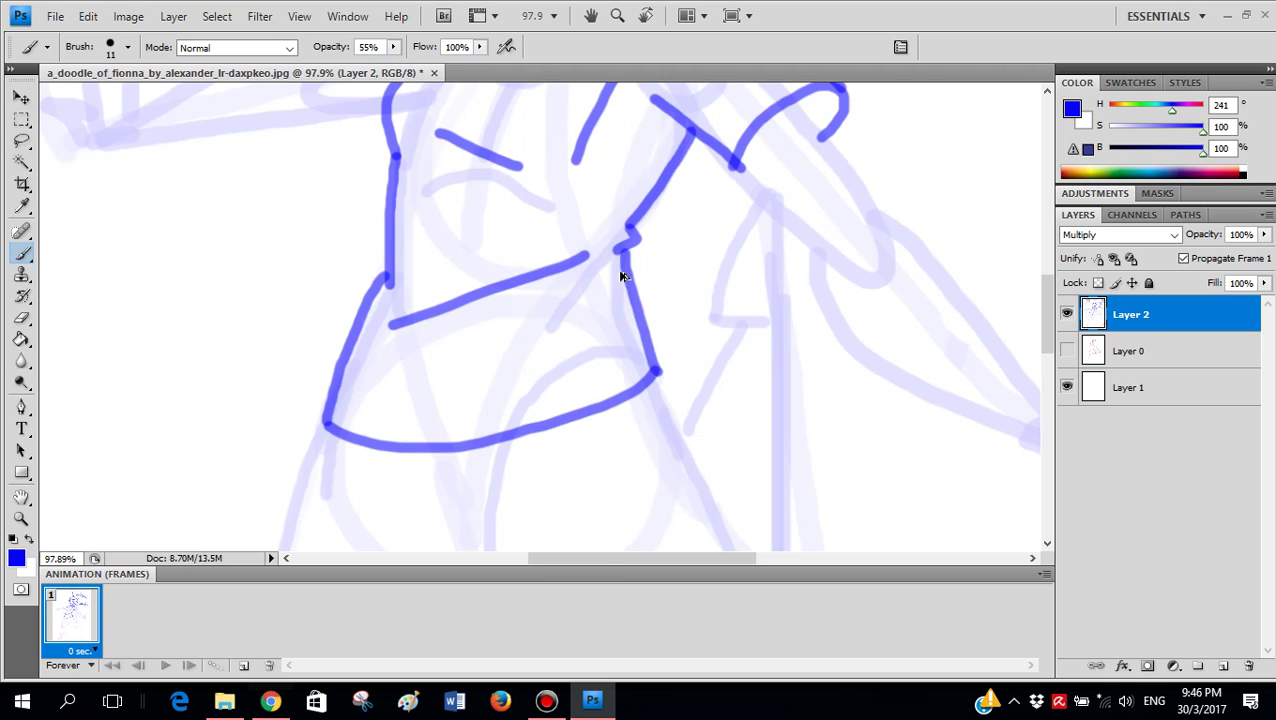
# - Undo the flared hips outline and its curved hem
pyautogui.hotkey('ctrl', 'alt', 'z')
pyautogui.hotkey('ctrl', 'alt', 'z')
pyautogui.hotkey('ctrl', 'alt', 'z')
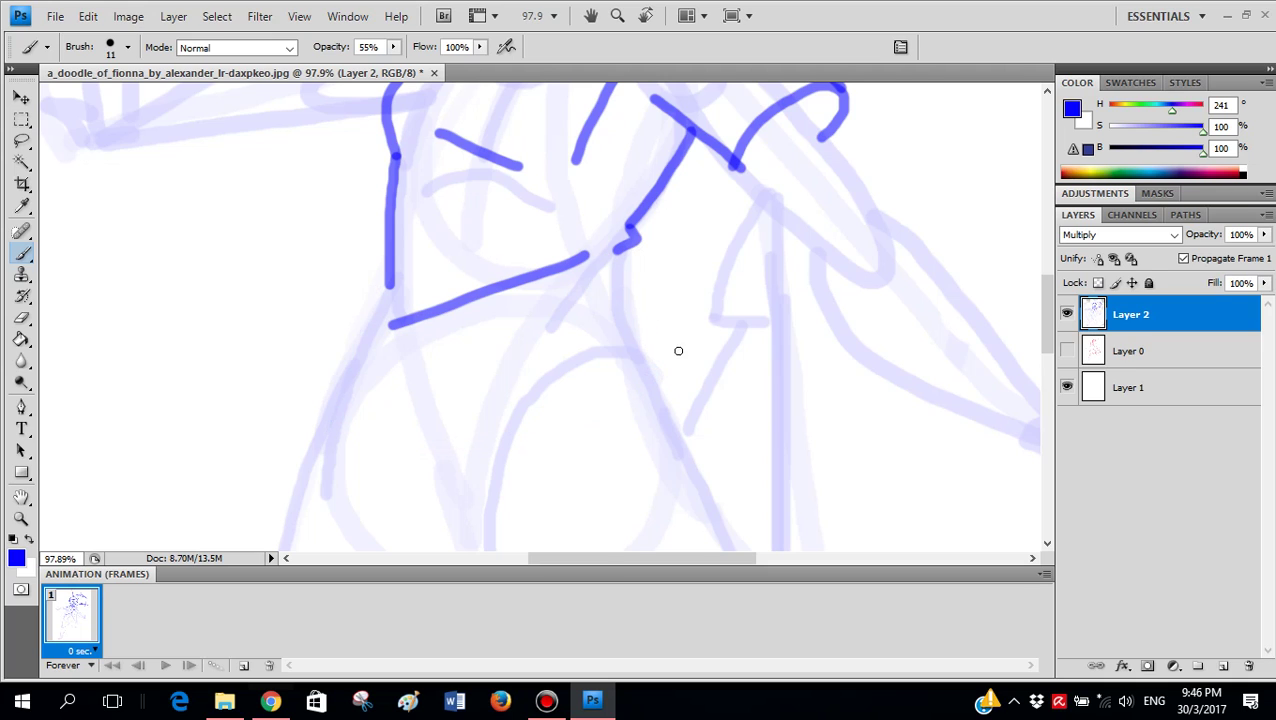
# - Try to draw a flared shirt hem from the waist notch across to beyond the left hip
pyautogui.moveTo(634, 268); pyautogui.dragTo(191, 336)
pyautogui.hotkey('ctrl', 'alt', 'z')
pyautogui.moveTo(632, 272)
pyautogui.mouseDown()
pyautogui.moveTo(228, 397)
pyautogui.moveTo(327, 412)
pyautogui.mouseUp()
pyautogui.scroll(-4, 475, 377)
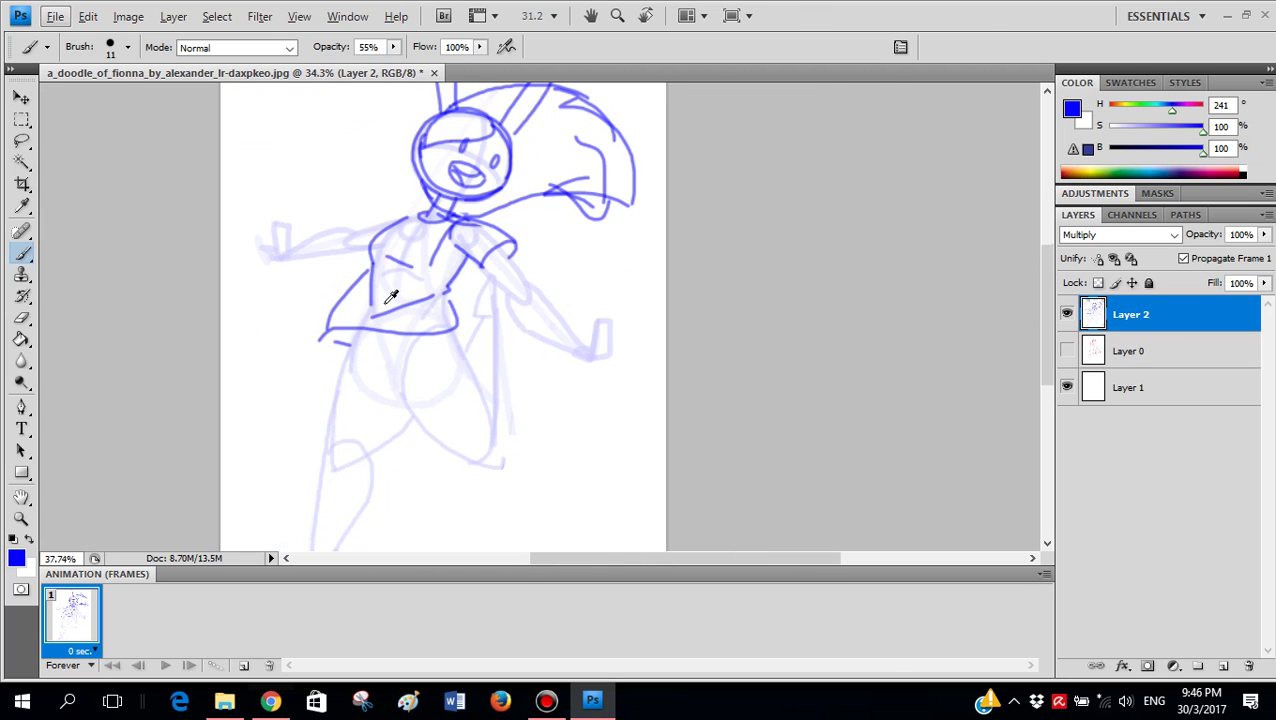
pyautogui.scroll(4, 430, 355)
pyautogui.hotkey('ctrl', 'z')
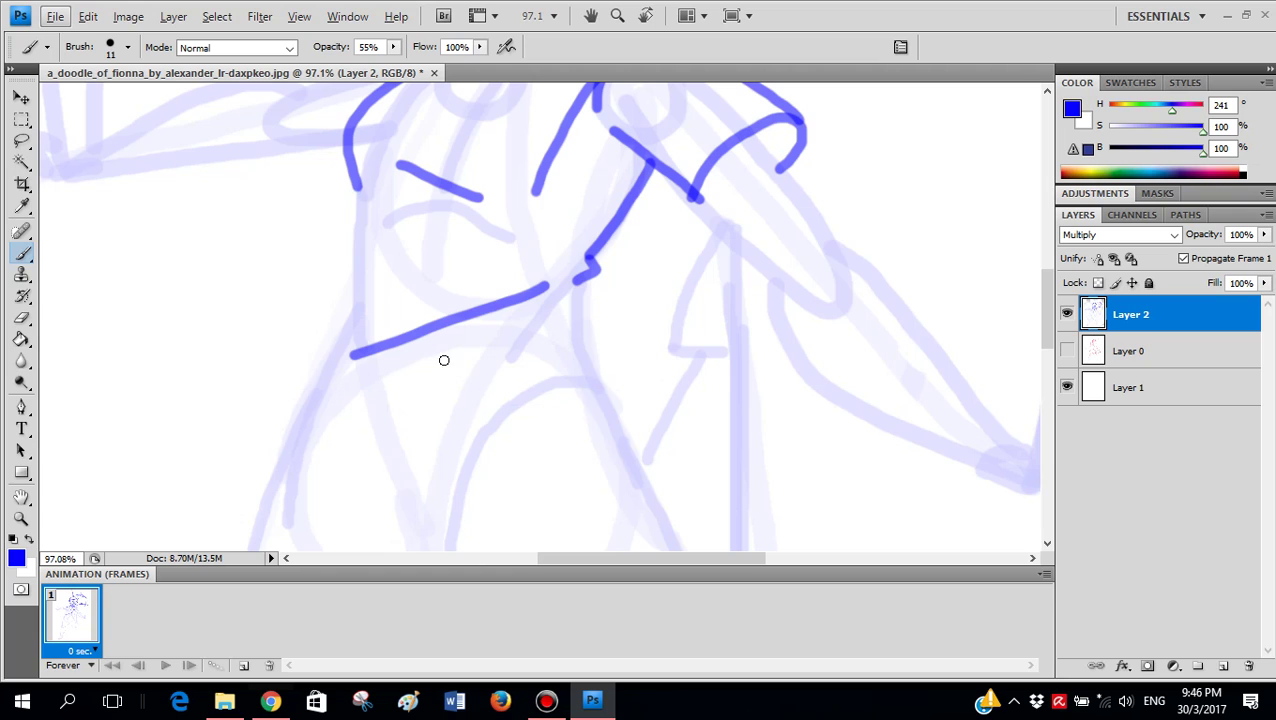
# - Undo the slanted waistline, the left shoulder curve and the short slanted chest line
pyautogui.hotkey('ctrl', 'alt', 'z')
pyautogui.hotkey('ctrl', 'alt', 'z')
pyautogui.hotkey('ctrl', 'alt', 'z')
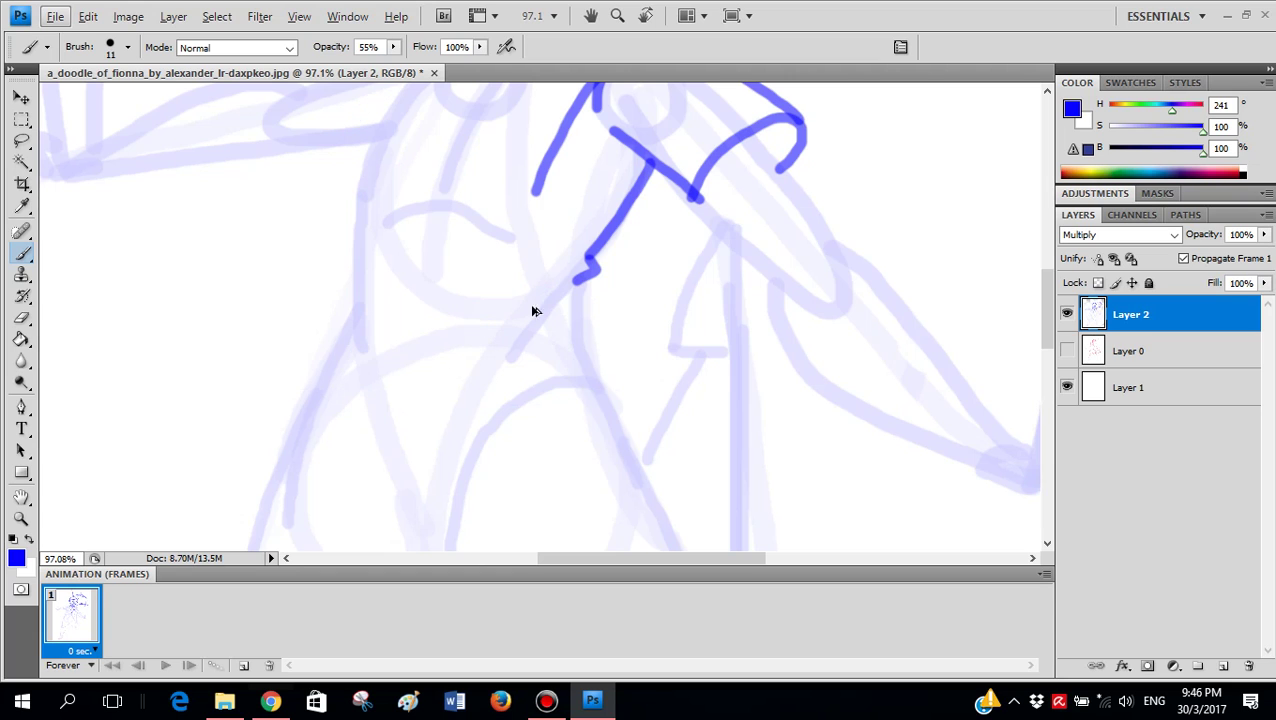
# - Outline a flared shirt bottom below the waist notch, with an arched hem and a slanted left side up to the armpit
pyautogui.scroll(2, 542, 305)
pyautogui.scroll(-1, 542, 305)
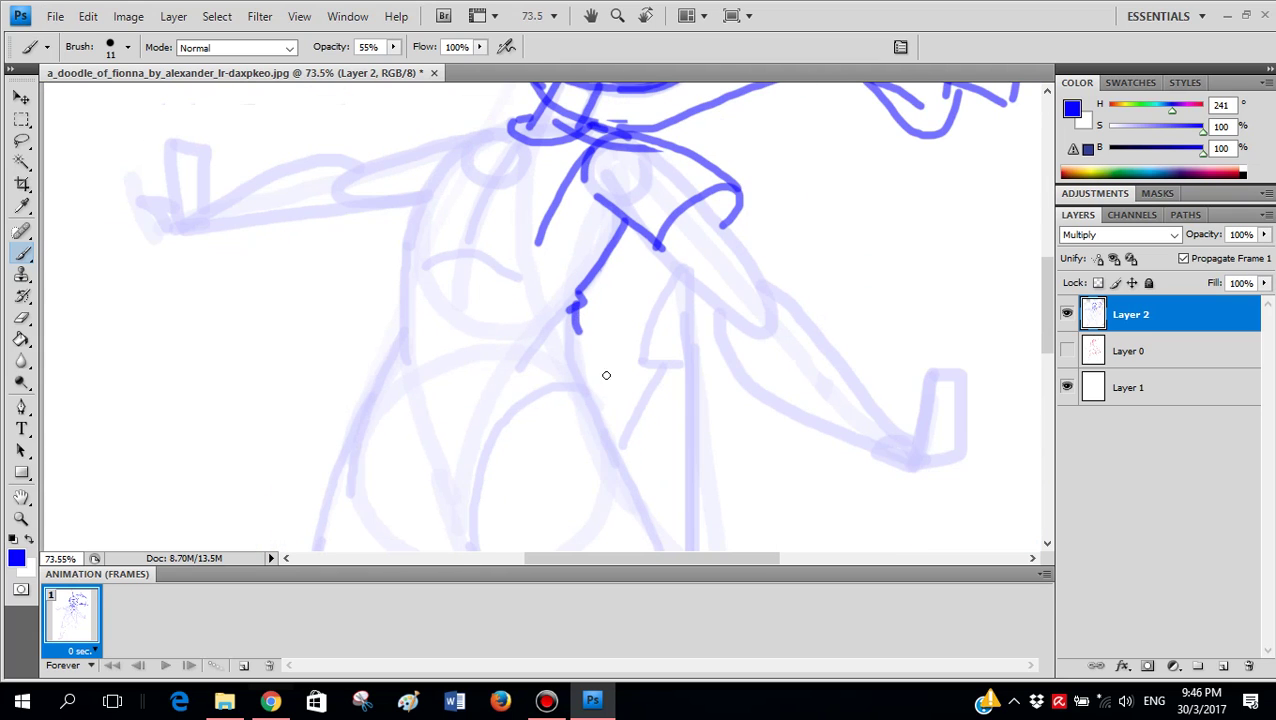
pyautogui.moveTo(606, 375); pyautogui.dragTo(606, 377)
pyautogui.hotkey('ctrl', 'z')
pyautogui.scroll(-2, 581, 348)
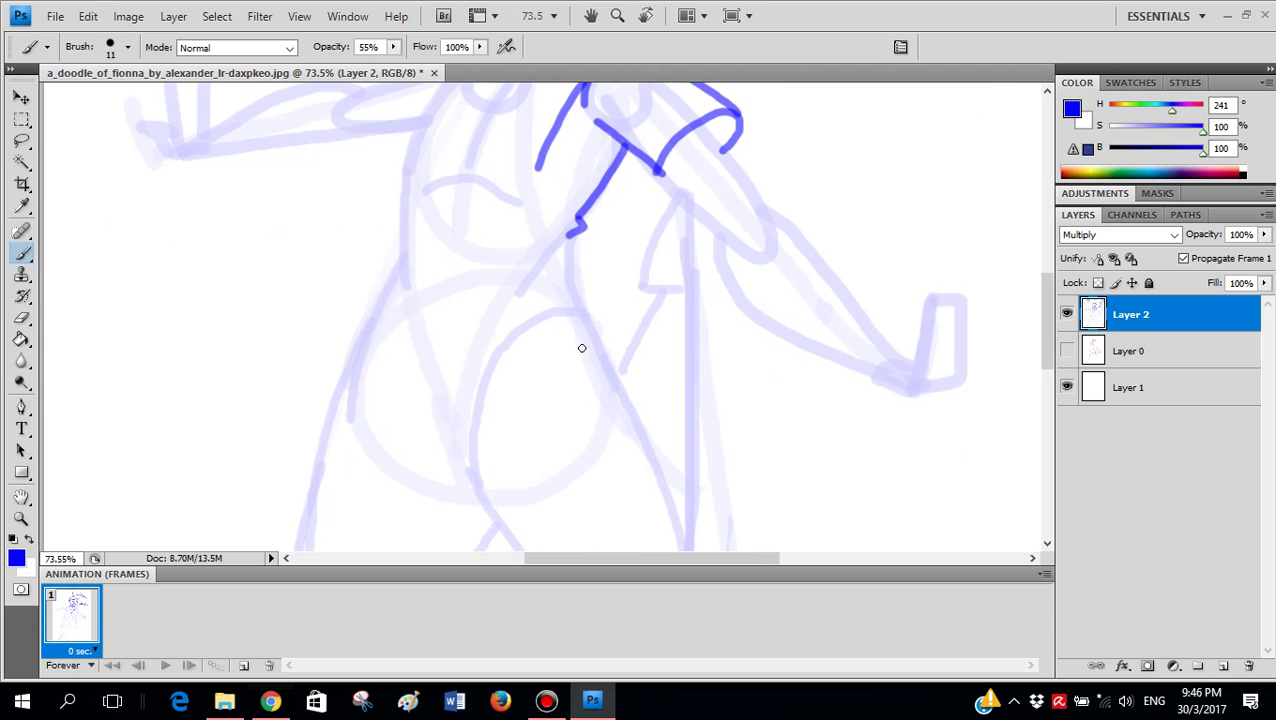
pyautogui.moveTo(608, 327)
pyautogui.mouseDown()
pyautogui.moveTo(515, 282)
pyautogui.moveTo(414, 262)
pyautogui.moveTo(346, 273)
pyautogui.moveTo(299, 303)
pyautogui.moveTo(298, 342)
pyautogui.moveTo(340, 377)
pyautogui.mouseUp()
pyautogui.scroll(2, 407, 196)
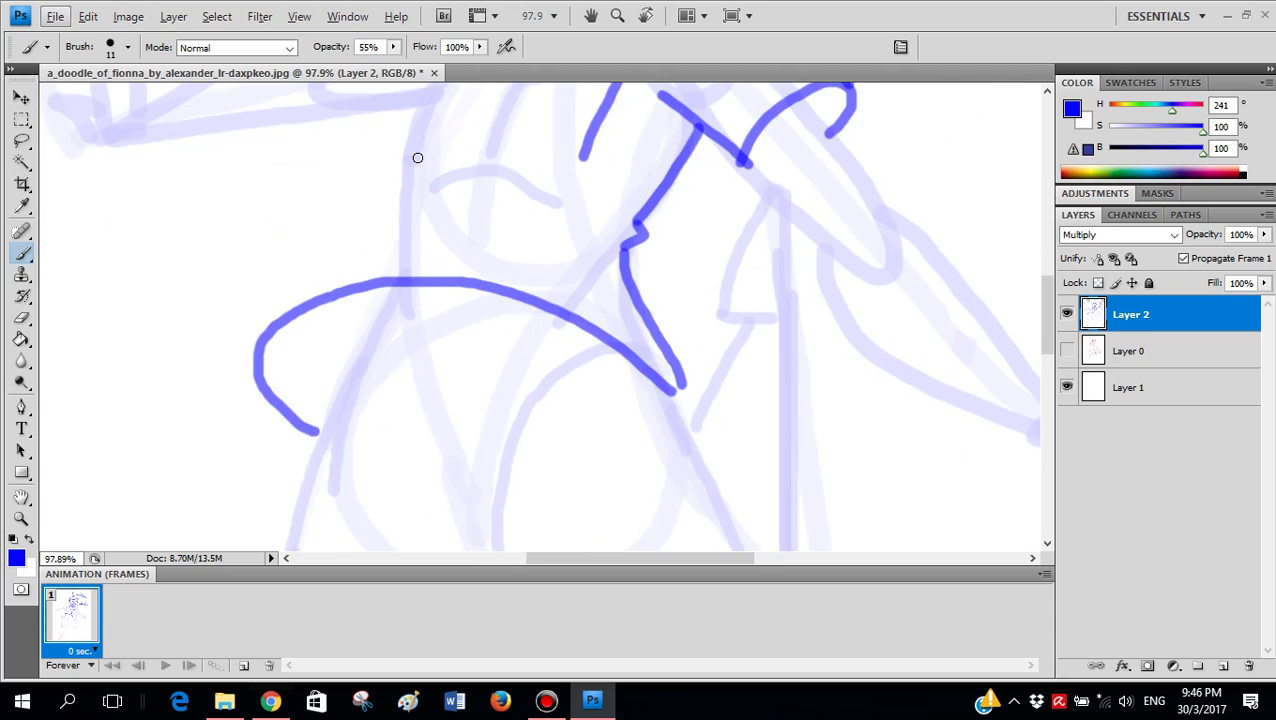
pyautogui.moveTo(402, 164); pyautogui.dragTo(256, 352)
# - Try to draw the left shoulder as an angled curve from near the neck down to the armpit
pyautogui.scroll(4, 370, 276)
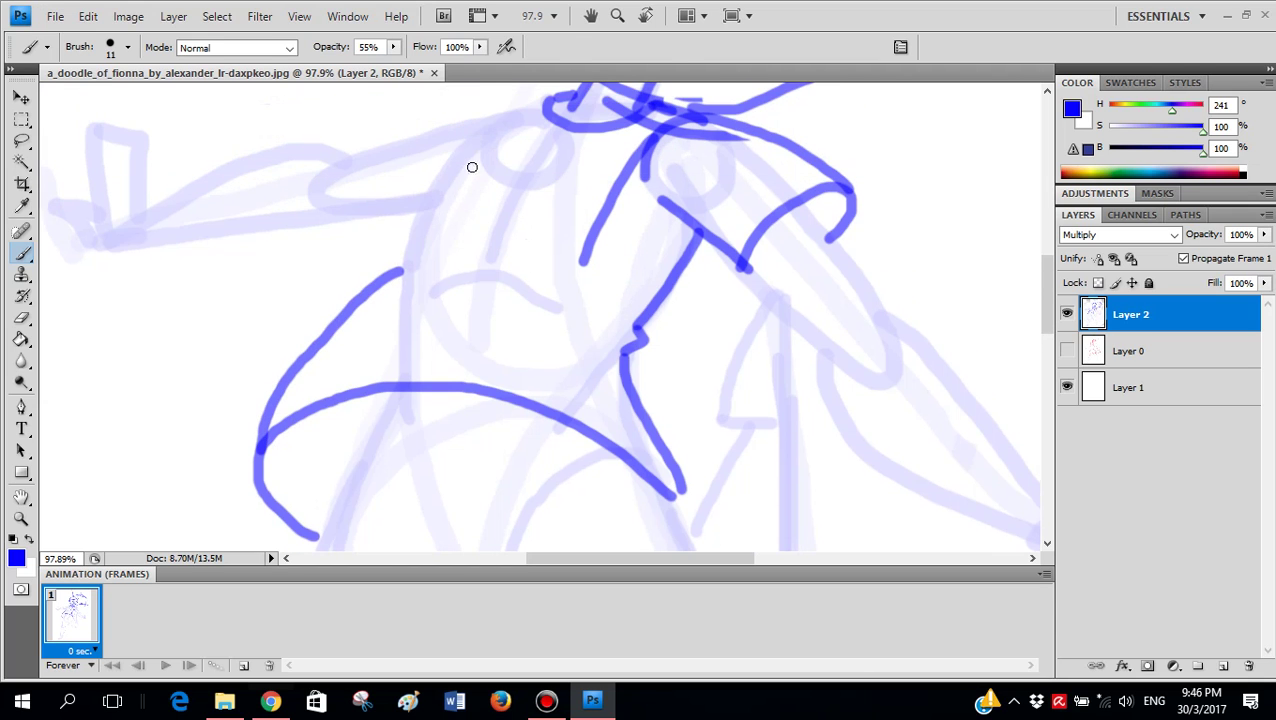
pyautogui.click(498, 148)
pyautogui.moveTo(498, 148)
pyautogui.mouseDown()
pyautogui.moveTo(387, 251)
pyautogui.moveTo(388, 276)
pyautogui.moveTo(473, 276)
pyautogui.moveTo(532, 295)
pyautogui.mouseUp()
pyautogui.hotkey('ctrl', 'z')
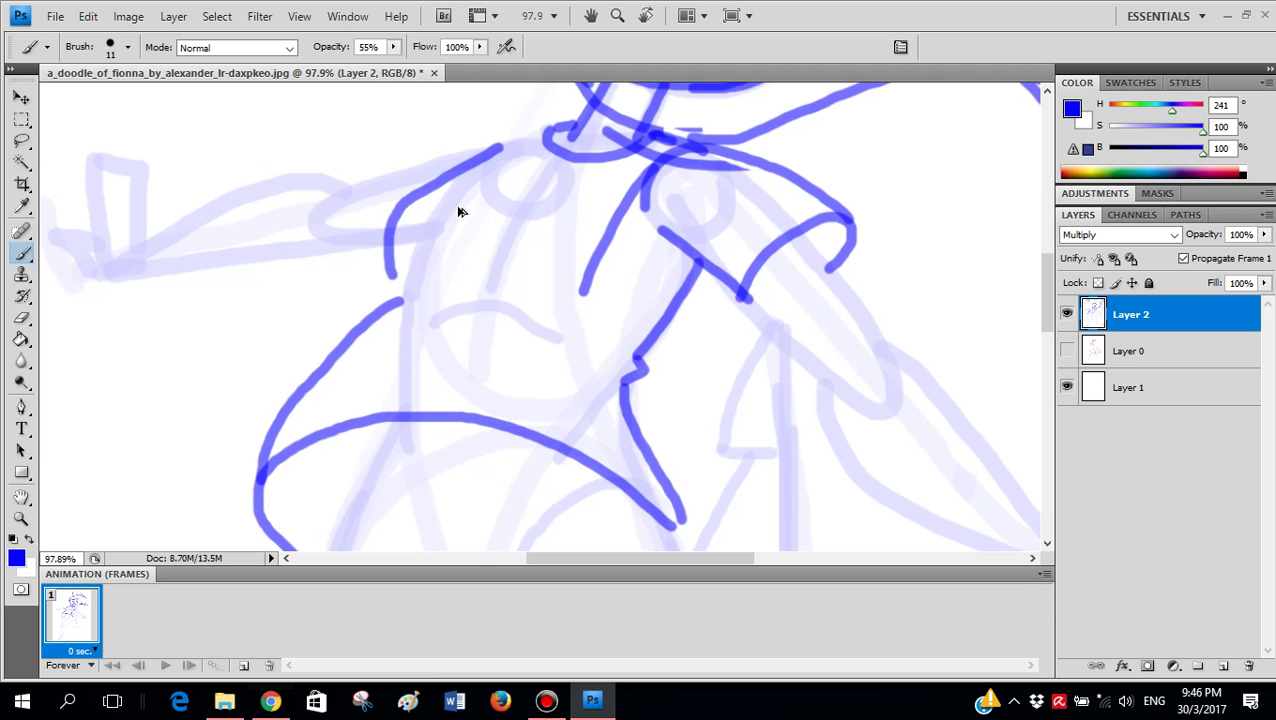
pyautogui.hotkey('ctrl', 'alt', 'z')
pyautogui.moveTo(490, 156); pyautogui.dragTo(384, 244)
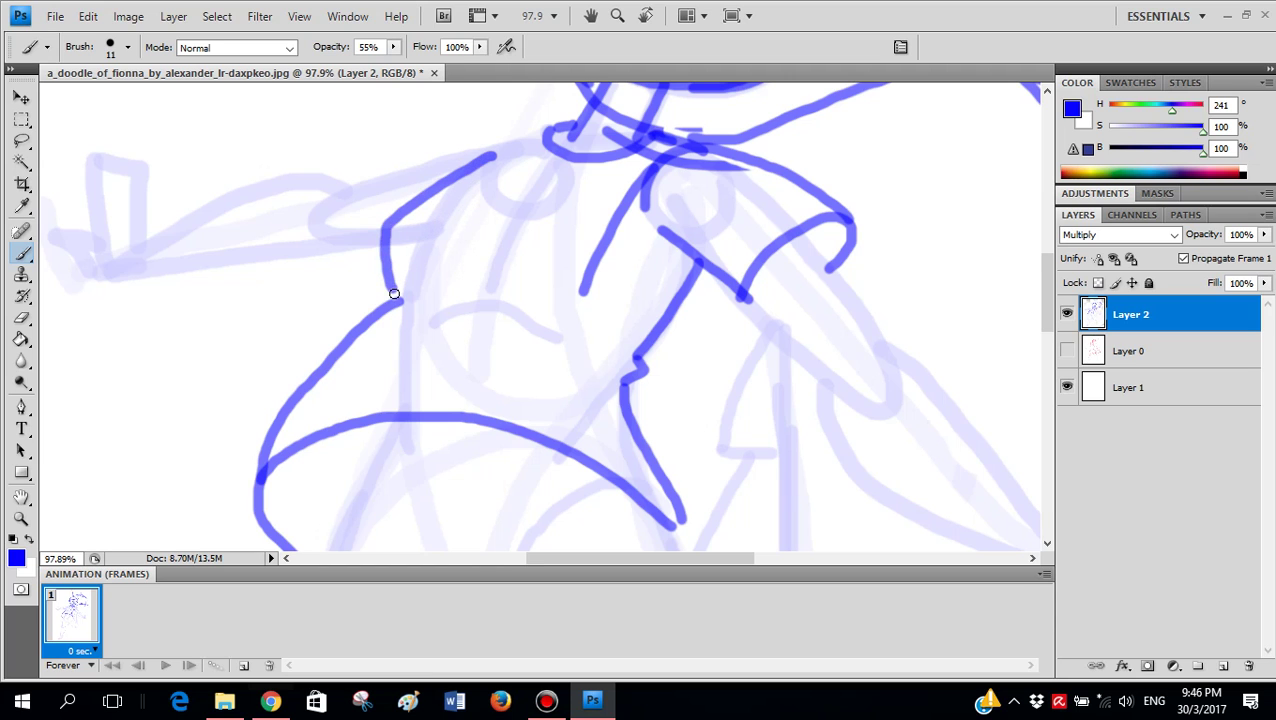
pyautogui.scroll(-5, 429, 262)
pyautogui.scroll(5, 429, 230)
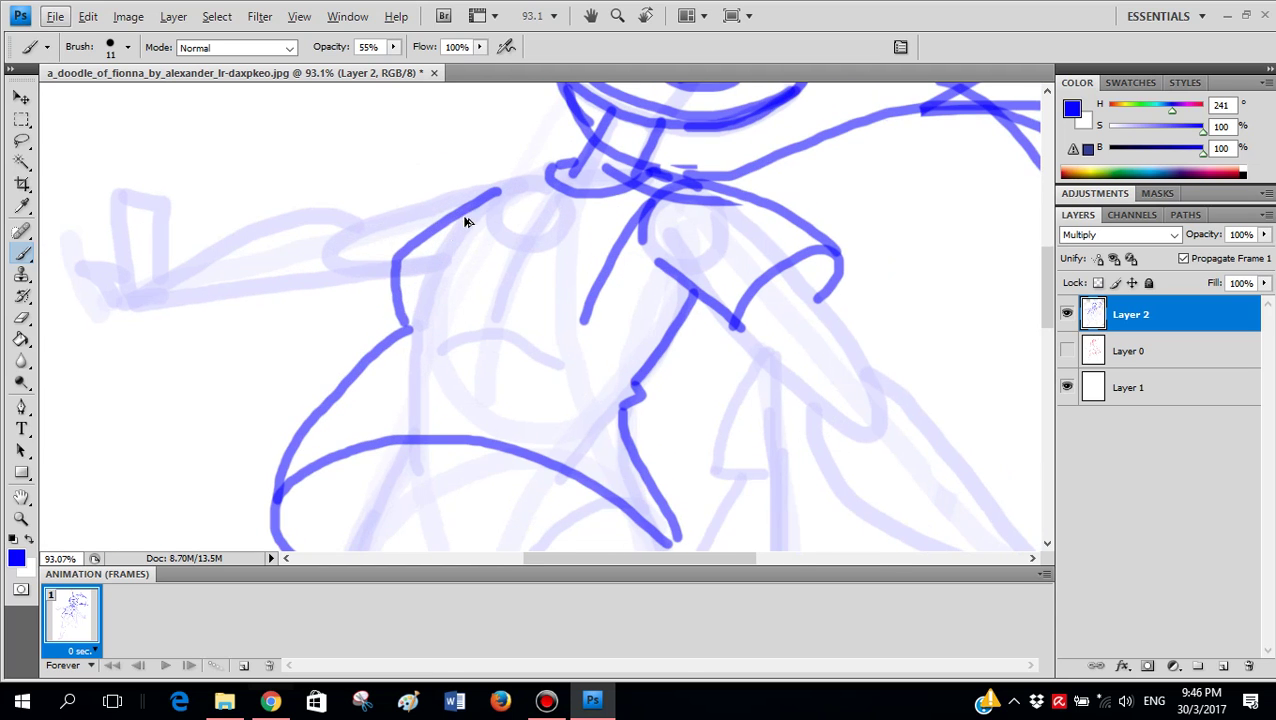
# - Redraw the left shoulder slightly further in, curving down to meet the top of the shirt's left side
pyautogui.hotkey('ctrl', 'alt', 'z')
pyautogui.moveTo(438, 223); pyautogui.dragTo(401, 250)
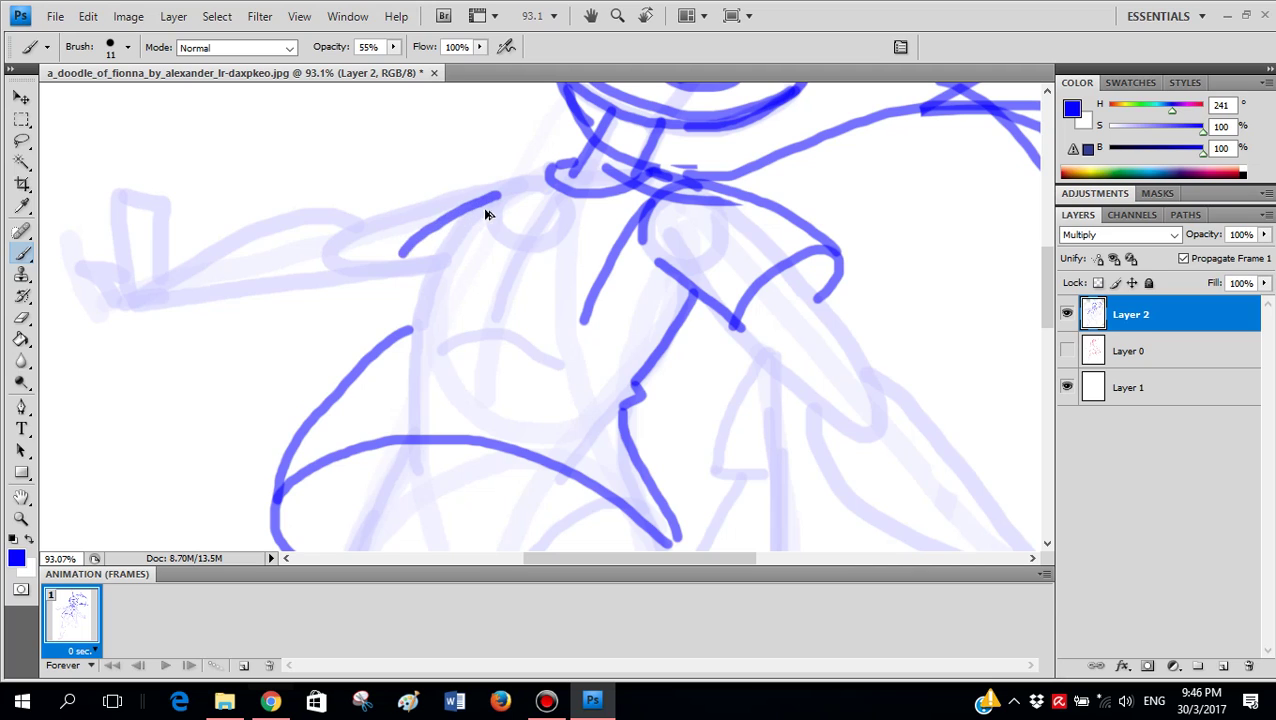
pyautogui.hotkey('ctrl', 'alt', 'z')
pyautogui.moveTo(489, 198)
pyautogui.mouseDown()
pyautogui.moveTo(406, 246)
pyautogui.moveTo(396, 317)
pyautogui.moveTo(345, 347)
pyautogui.moveTo(285, 421)
pyautogui.mouseUp()
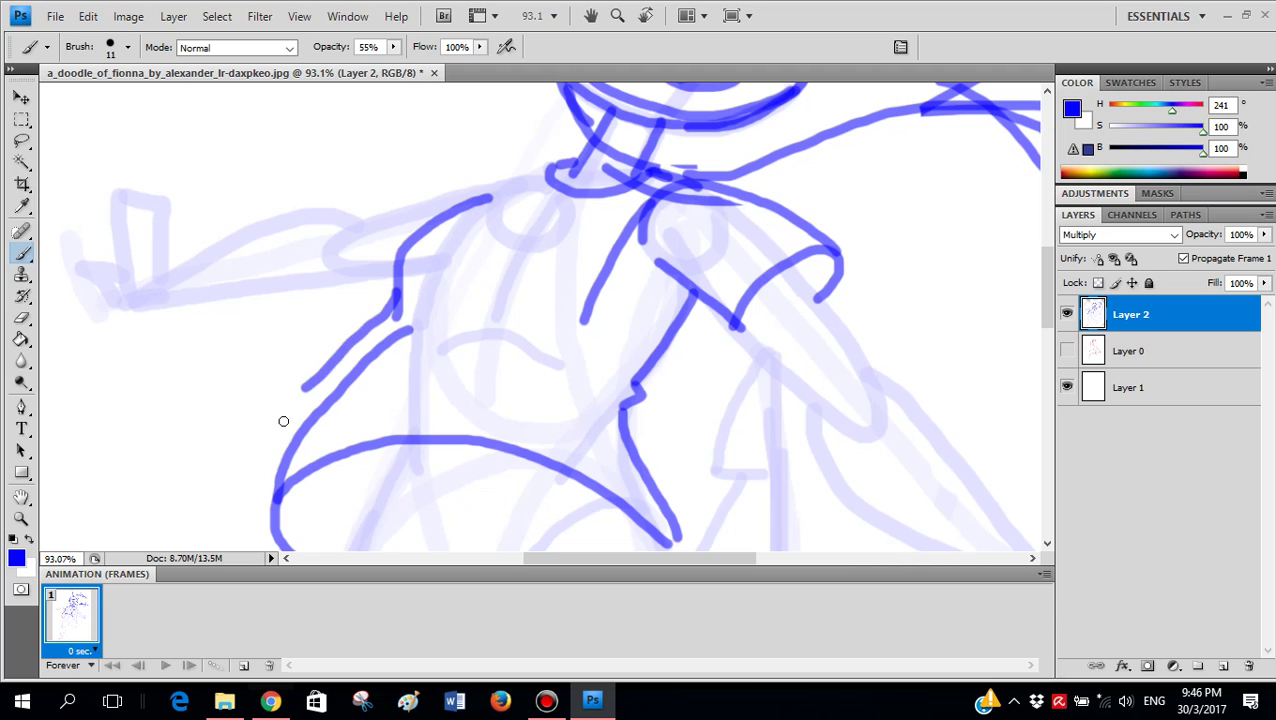
pyautogui.hotkey('ctrl', 'alt', 'z')
pyautogui.hotkey('ctrl', 'alt', 'z')
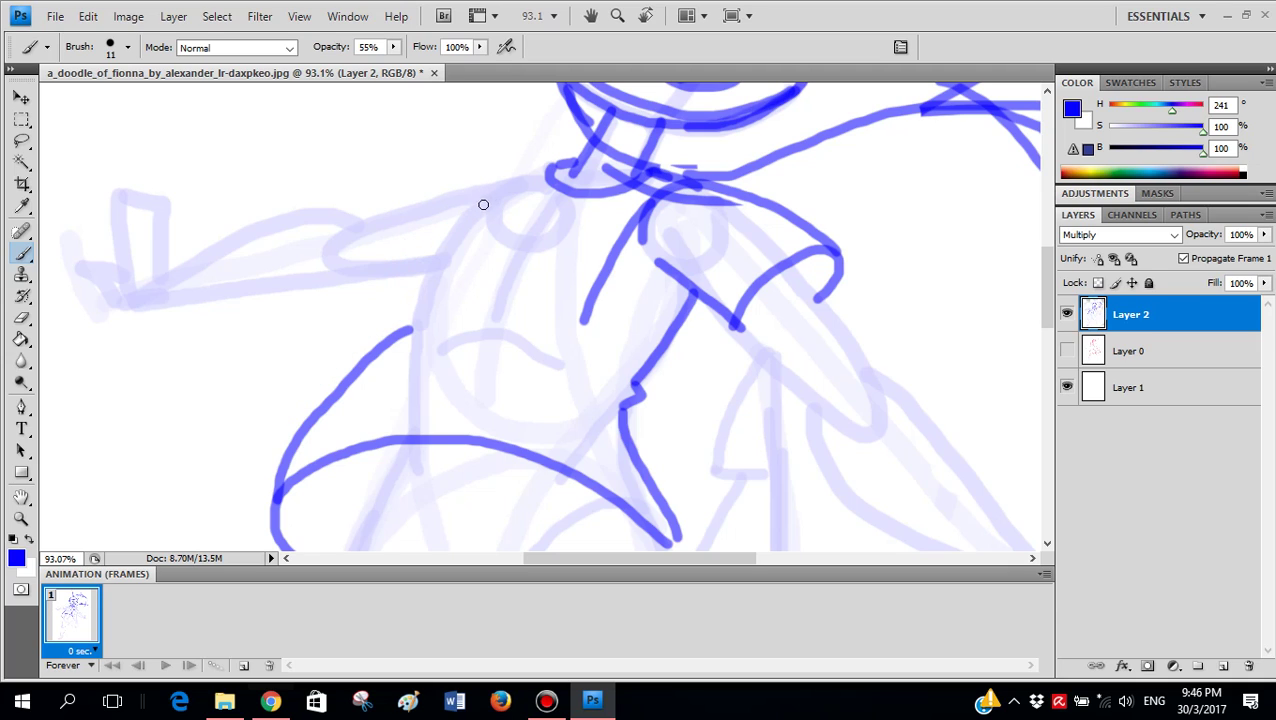
pyautogui.moveTo(483, 204)
pyautogui.mouseDown()
pyautogui.moveTo(387, 270)
pyautogui.moveTo(388, 288)
pyautogui.mouseUp()
pyautogui.hotkey('ctrl', 'alt', 'z')
pyautogui.moveTo(468, 215); pyautogui.dragTo(404, 278)
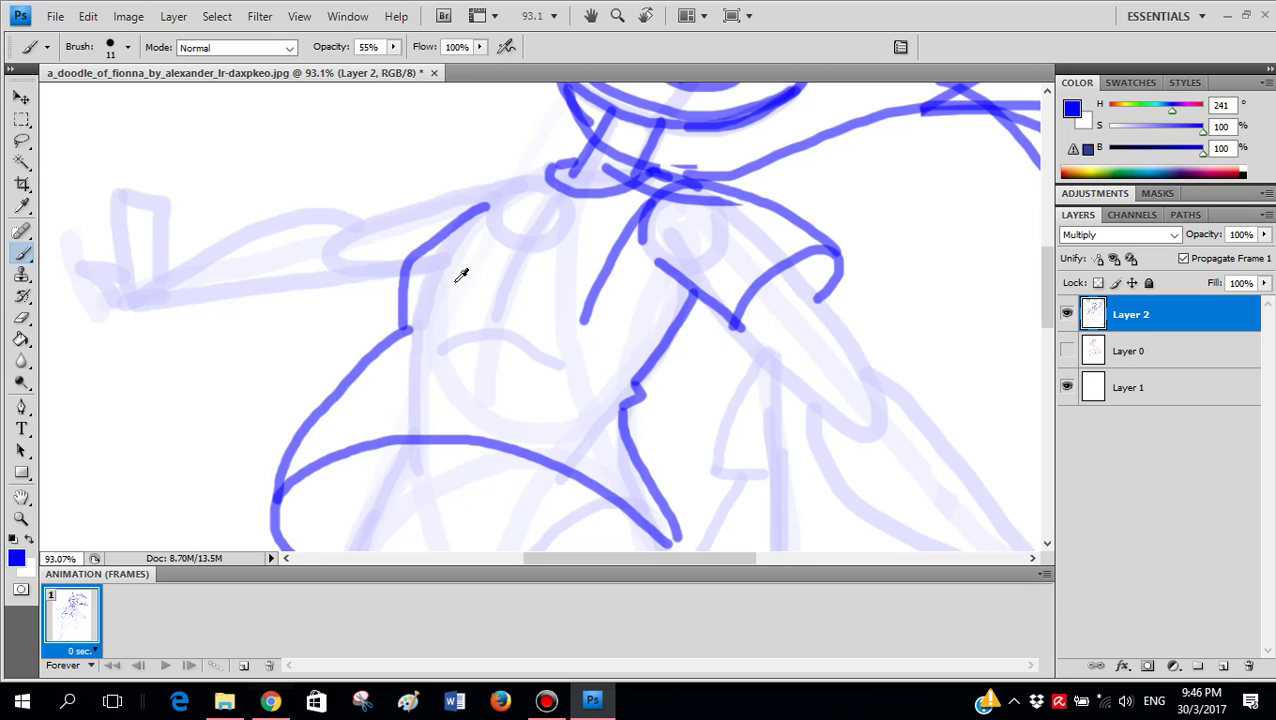
# - Bridge the left armpit corner with a slanted blue stroke and paint over the old corner in white
pyautogui.scroll(-3, 455, 290)
pyautogui.scroll(3, 464, 308)
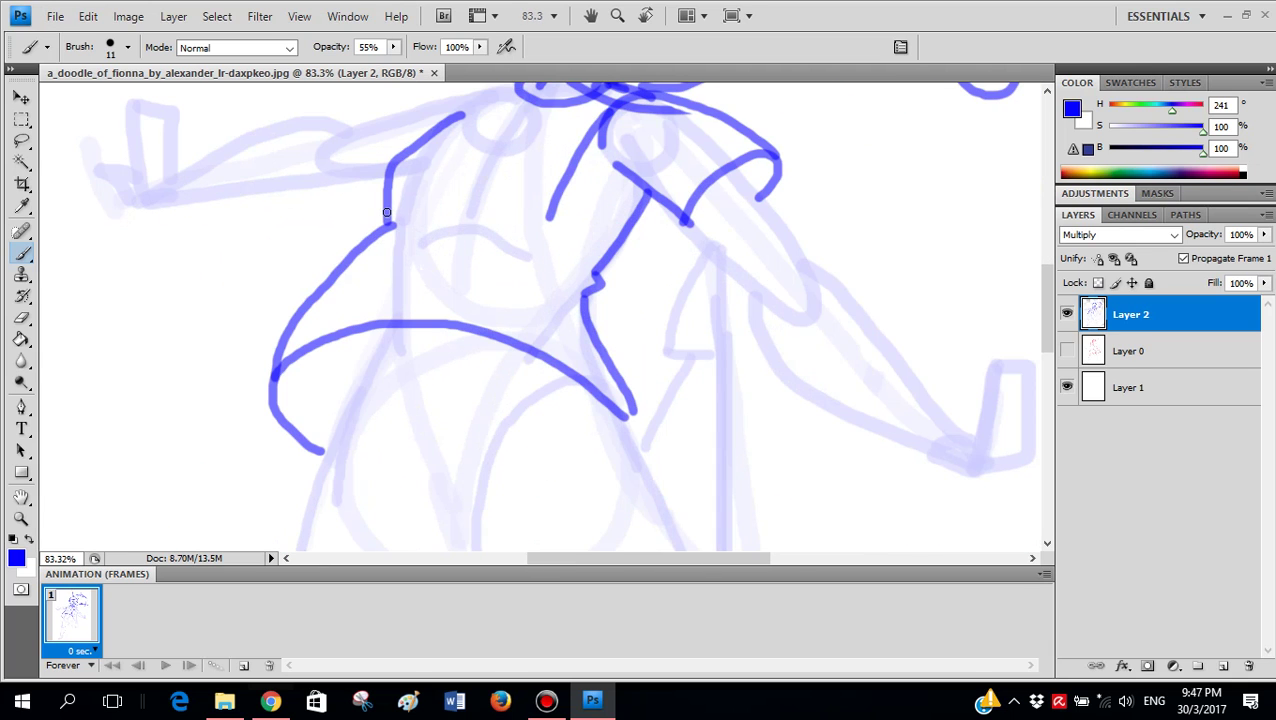
pyautogui.moveTo(387, 212); pyautogui.dragTo(265, 350)
pyautogui.hotkey('ctrl', 'alt', 'z')
pyautogui.moveTo(385, 214); pyautogui.dragTo(309, 296)
pyautogui.scroll(5, 394, 211)
pyautogui.press('x')
pyautogui.moveTo(393, 180)
pyautogui.mouseDown()
pyautogui.moveTo(401, 215)
pyautogui.moveTo(374, 248)
pyautogui.mouseUp()
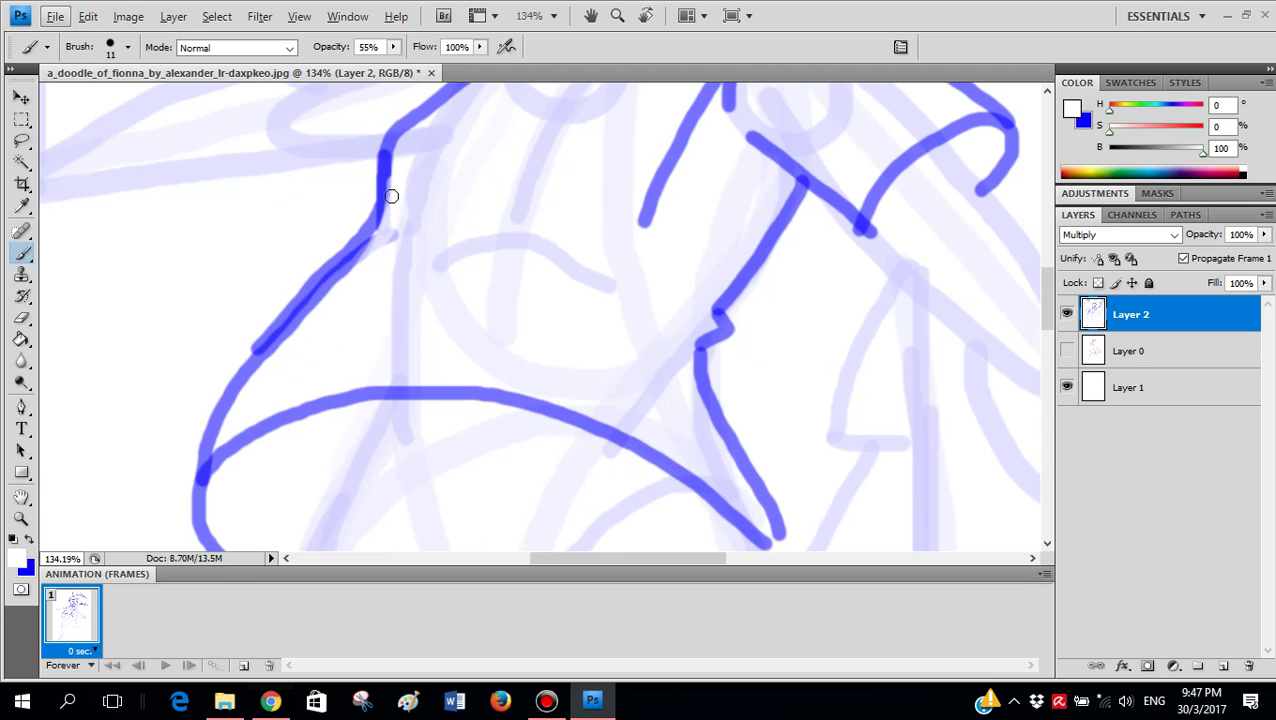
pyautogui.moveTo(391, 196); pyautogui.dragTo(354, 265)
# - Retrace the left shoulder and shirt side in blue as one continuous line
pyautogui.scroll(-7, 398, 253)
pyautogui.press('x')
pyautogui.scroll(4, 399, 228)
pyautogui.moveTo(390, 206)
pyautogui.mouseDown()
pyautogui.moveTo(361, 275)
pyautogui.moveTo(385, 203)
pyautogui.moveTo(431, 155)
pyautogui.moveTo(322, 312)
pyautogui.mouseUp()
pyautogui.hotkey('ctrl', 'z')
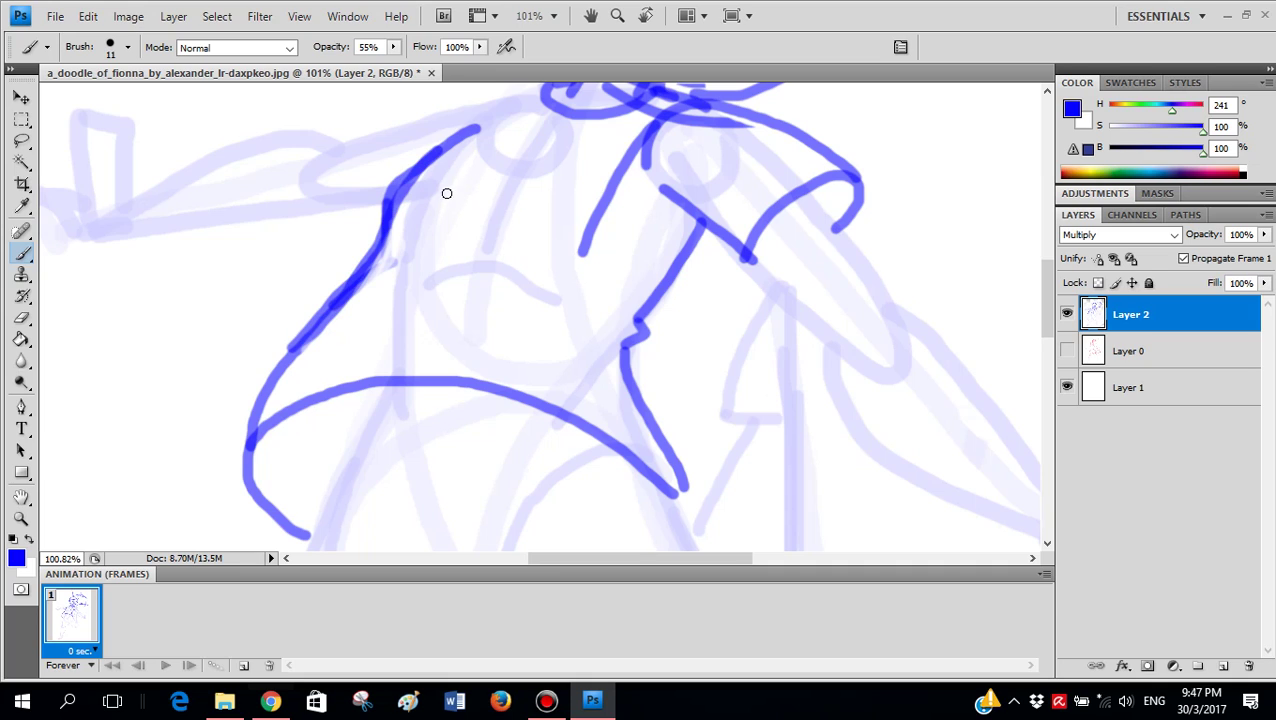
# - Draw a long diagonal line across the chest from below the left shoulder toward the waist notch
pyautogui.moveTo(447, 193)
pyautogui.mouseDown()
pyautogui.moveTo(559, 293)
pyautogui.moveTo(462, 189)
pyautogui.moveTo(566, 293)
pyautogui.mouseUp()
pyautogui.hotkey('ctrl', 'z')
pyautogui.hotkey('ctrl', 'z')
# - Erase the line running from the neckline down the chest and redraw it in blue as a shorter, steeper curve
pyautogui.press('x')
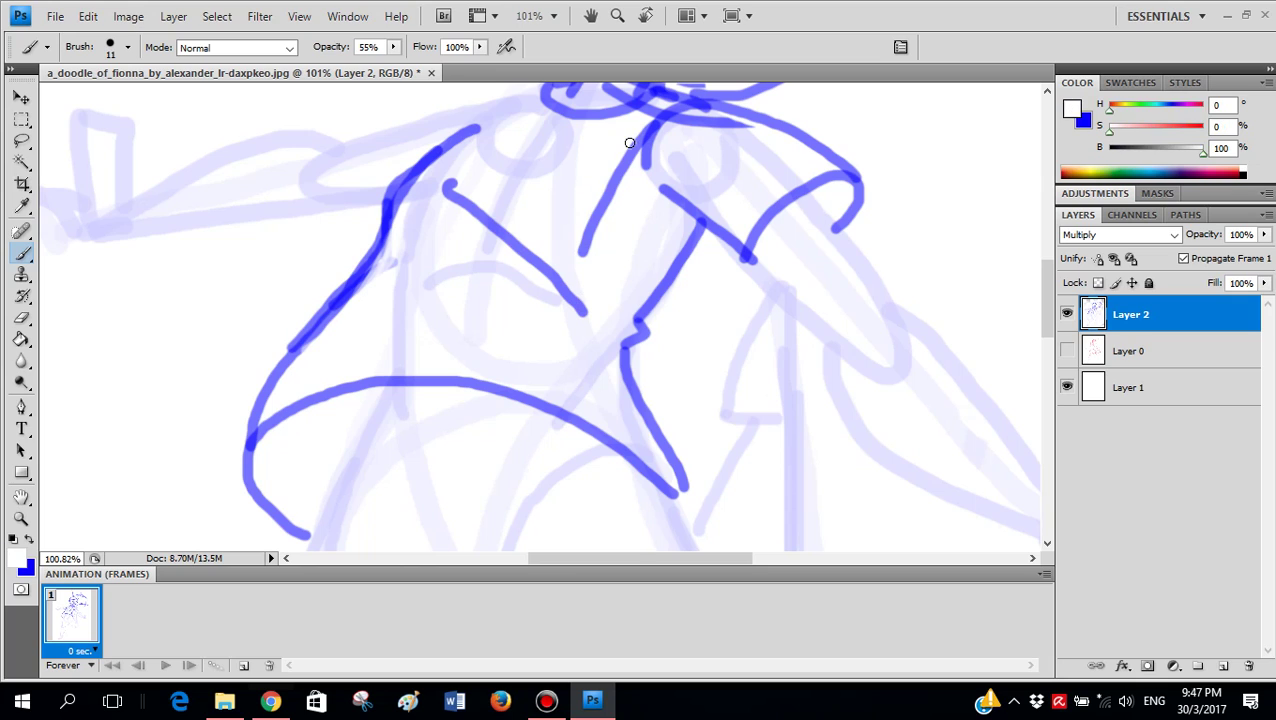
pyautogui.press('e')
pyautogui.moveTo(618, 230)
pyautogui.mouseDown()
pyautogui.moveTo(592, 239)
pyautogui.moveTo(609, 162)
pyautogui.moveTo(621, 196)
pyautogui.mouseUp()
pyautogui.press('b')
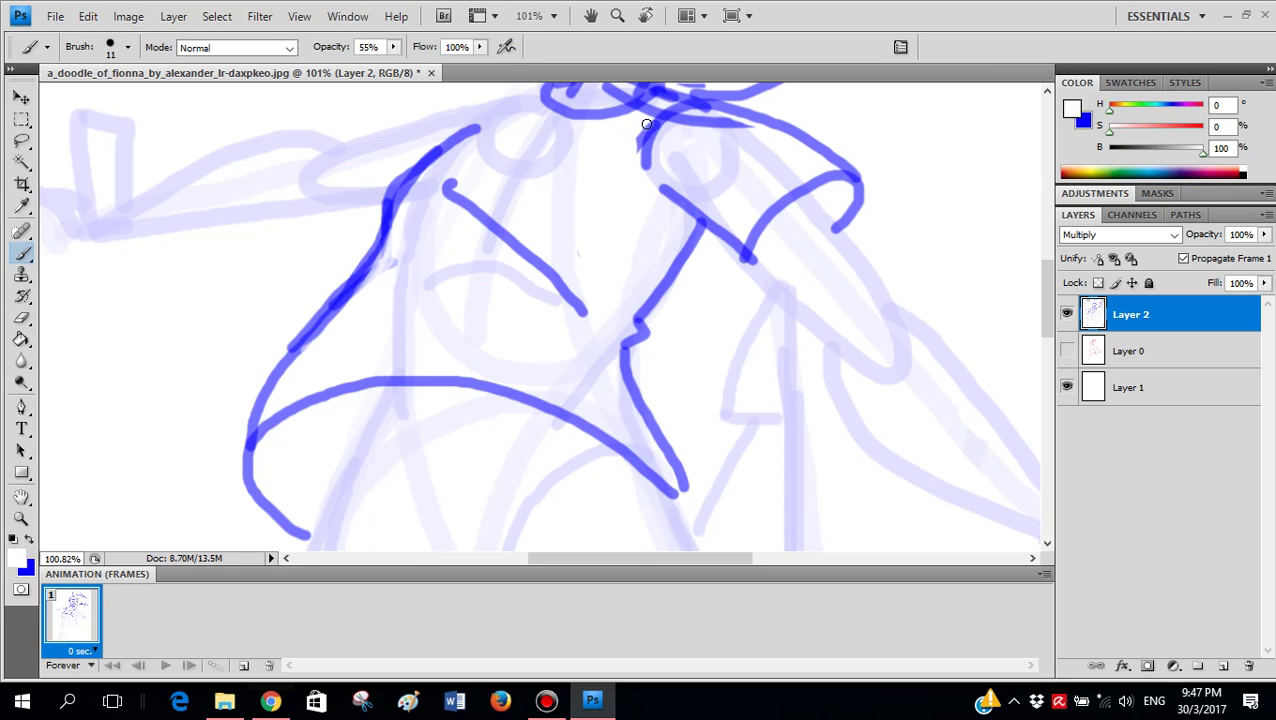
pyautogui.press('x')
pyautogui.moveTo(648, 127); pyautogui.dragTo(627, 219)
# - Draw a rounded belly curve below the shirt's arched hem, joining the hem on the right
pyautogui.scroll(-3, 627, 219)
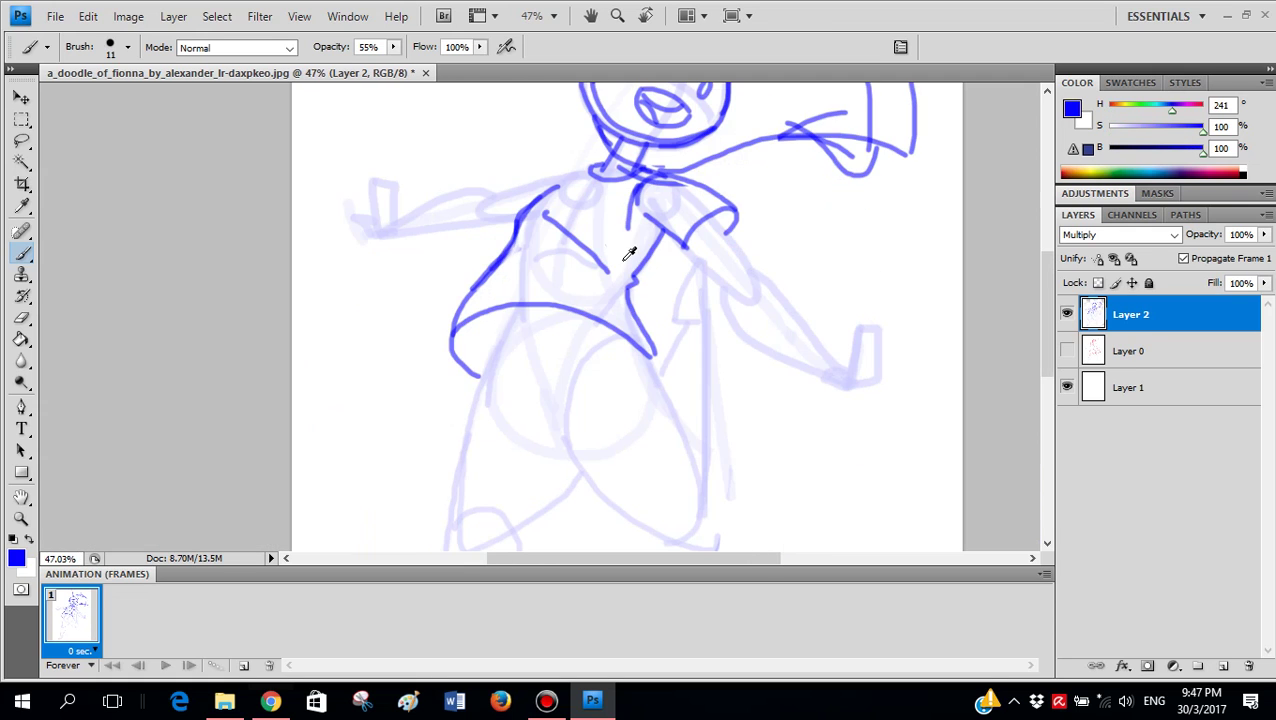
pyautogui.scroll(-2, 635, 270)
pyautogui.scroll(5, 641, 282)
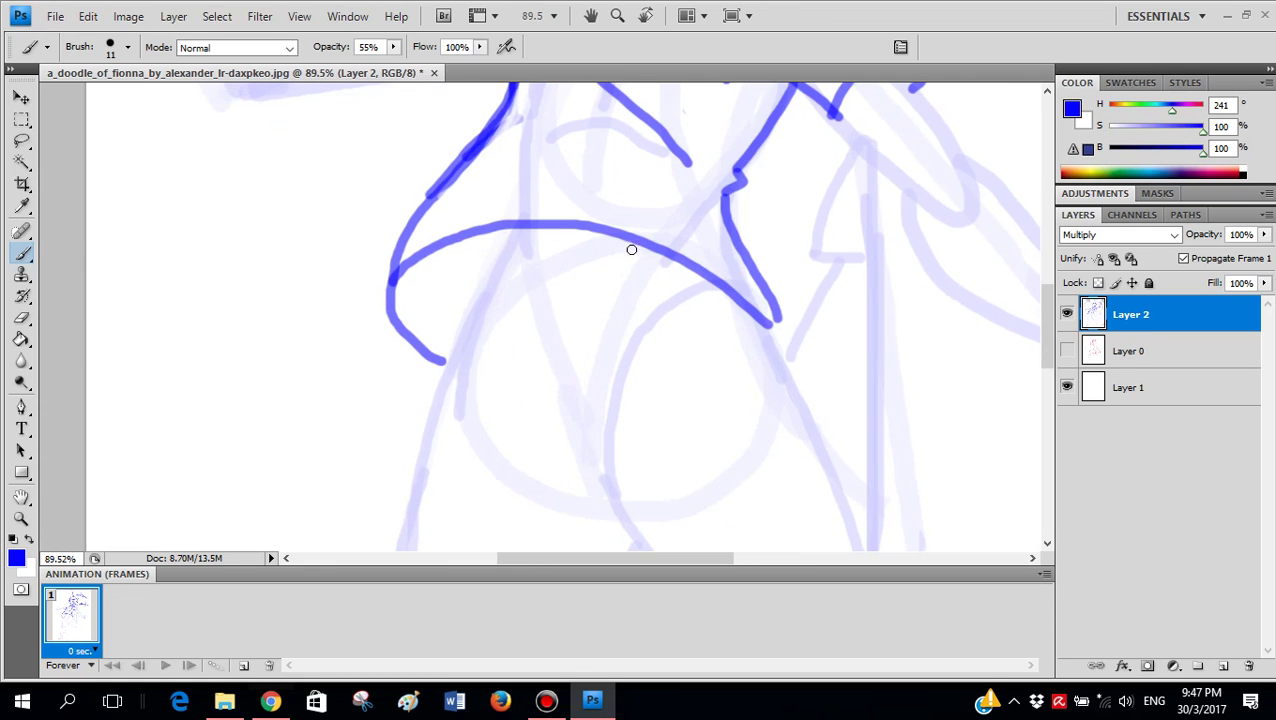
pyautogui.moveTo(683, 329)
pyautogui.mouseDown()
pyautogui.moveTo(647, 349)
pyautogui.moveTo(561, 356)
pyautogui.moveTo(511, 350)
pyautogui.moveTo(505, 320)
pyautogui.mouseUp()
pyautogui.hotkey('ctrl', 'z')
pyautogui.moveTo(550, 368)
pyautogui.mouseDown()
pyautogui.moveTo(605, 371)
pyautogui.moveTo(697, 322)
pyautogui.mouseUp()
pyautogui.scroll(1, 530, 313)
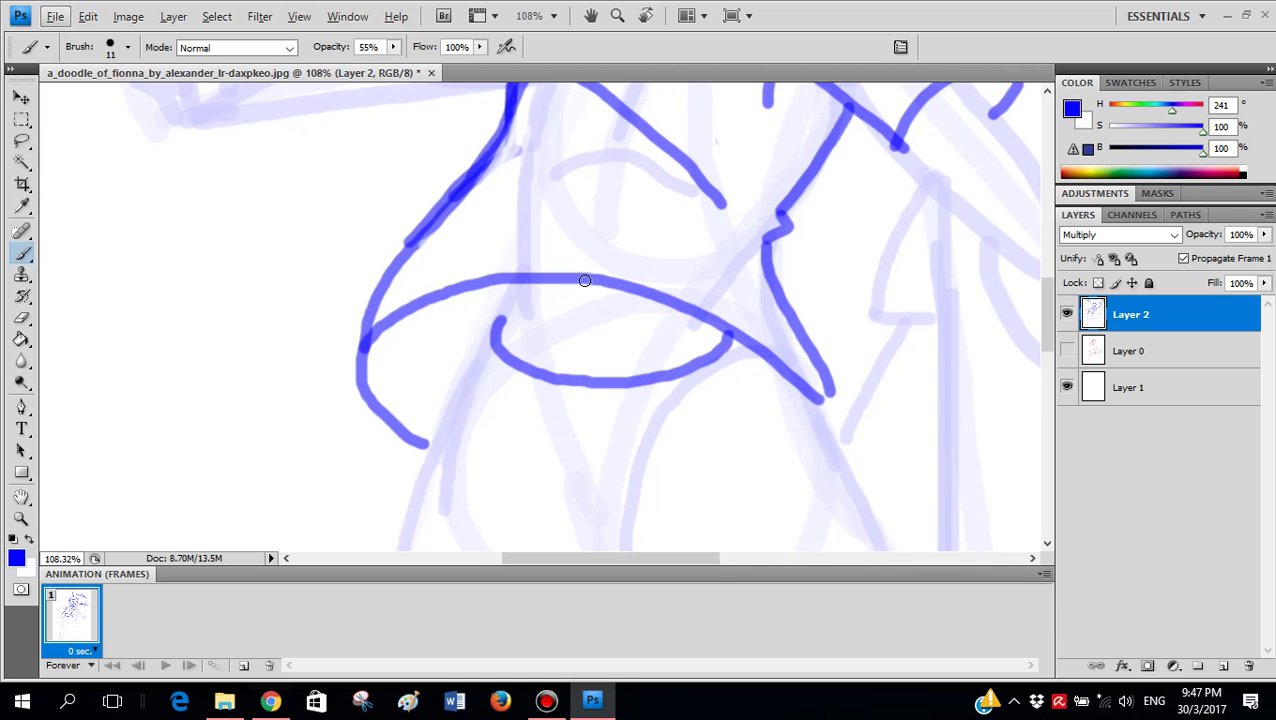
# - Add a short navel stroke and small lines at the belly's left edge under the hem
pyautogui.moveTo(593, 297); pyautogui.dragTo(584, 342)
pyautogui.moveTo(518, 280)
pyautogui.mouseDown()
pyautogui.moveTo(535, 328)
pyautogui.moveTo(517, 305)
pyautogui.mouseUp()
pyautogui.hotkey('ctrl', 'z')
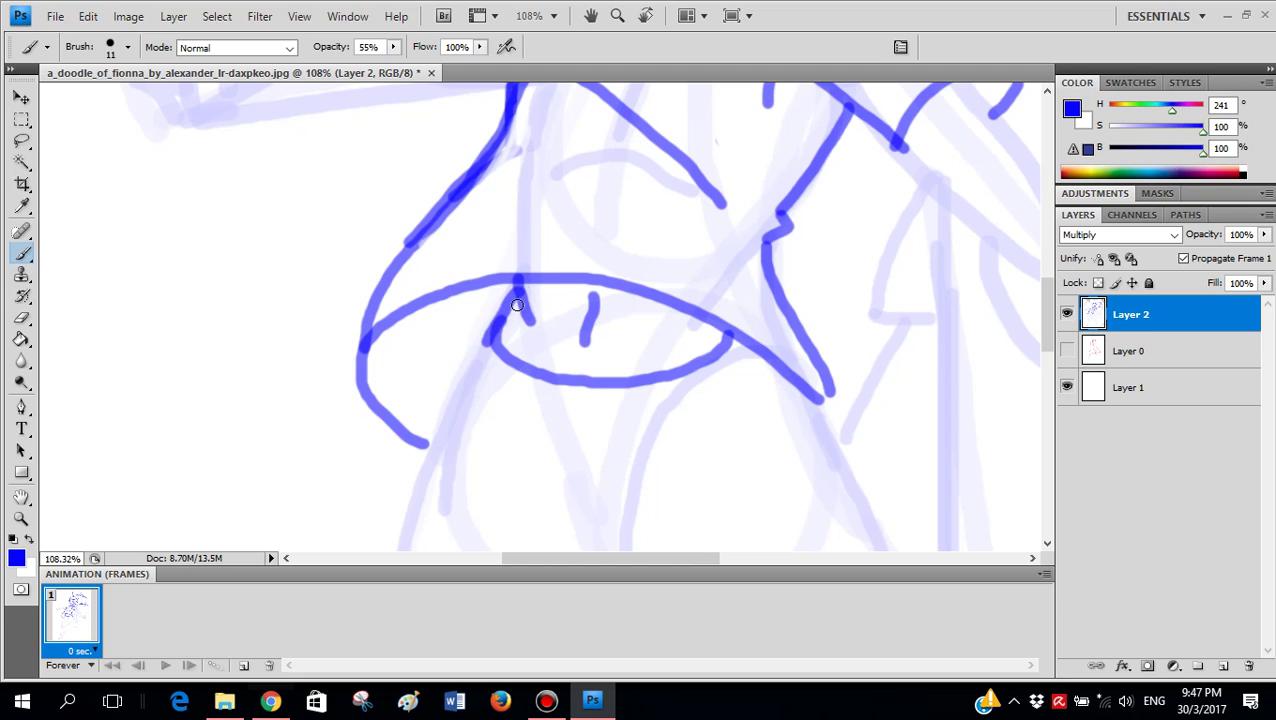
pyautogui.hotkey('ctrl', 'alt', 'z')
pyautogui.hotkey('ctrl', 'alt', 'z')
pyautogui.scroll(-5, 573, 256)
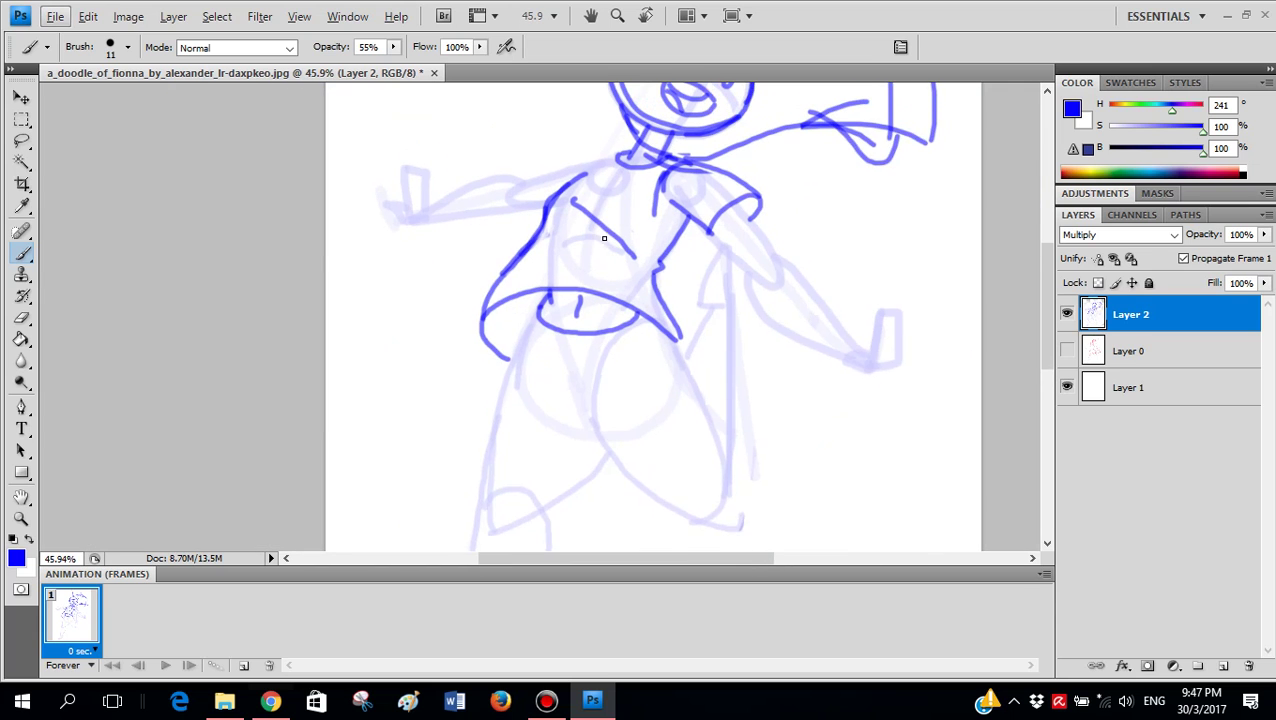
# - Draw a rounded left sleeve arching from the neckline over the shoulder down to the shirt's side
pyautogui.scroll(5, 659, 284)
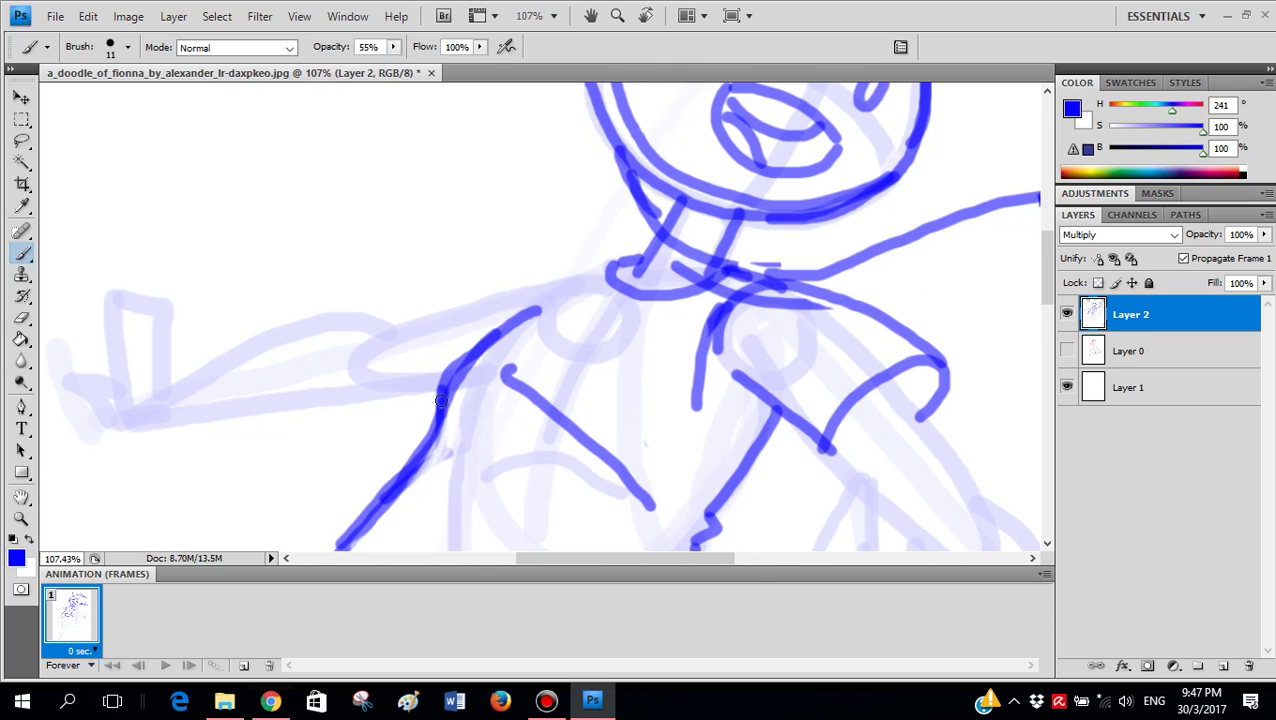
pyautogui.moveTo(442, 390)
pyautogui.mouseDown()
pyautogui.moveTo(372, 400)
pyautogui.moveTo(367, 384)
pyautogui.moveTo(369, 315)
pyautogui.moveTo(417, 267)
pyautogui.moveTo(542, 247)
pyautogui.moveTo(618, 270)
pyautogui.mouseUp()
pyautogui.hotkey('ctrl', 'z')
pyautogui.scroll(-3, 868, 370)
pyautogui.hscroll(3, 885, 381)
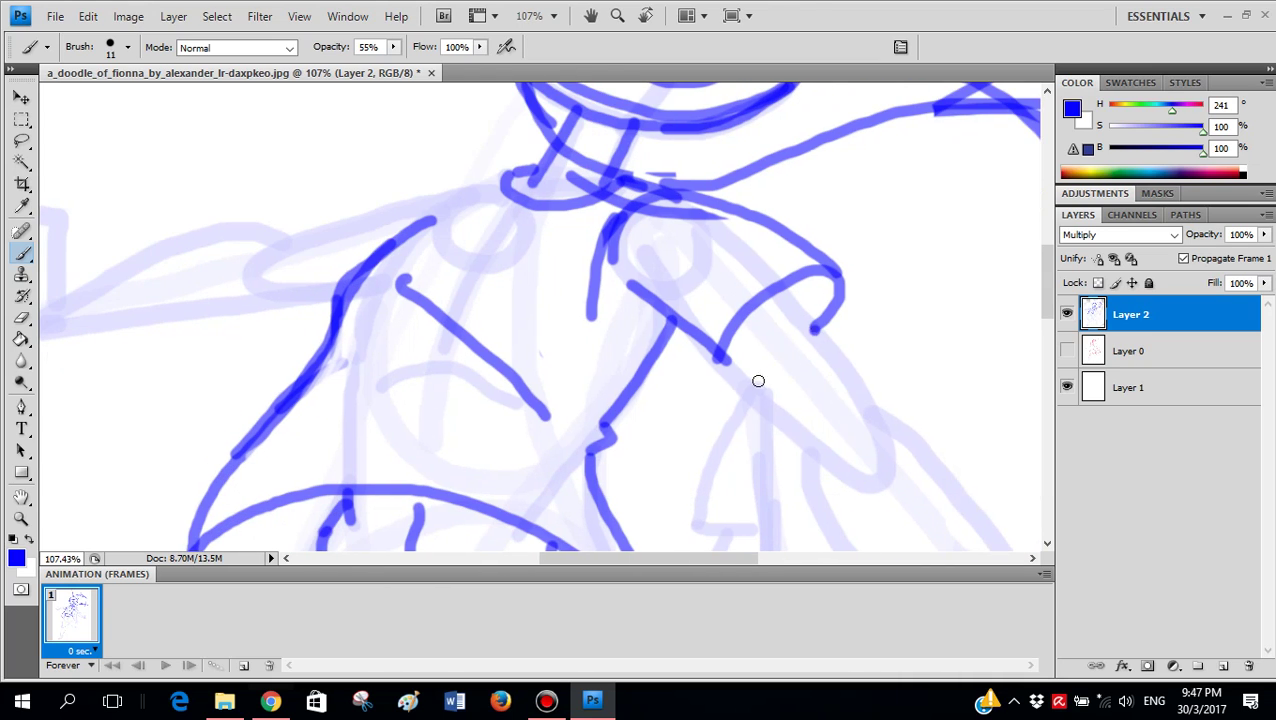
pyautogui.moveTo(758, 381); pyautogui.dragTo(755, 383)
pyautogui.hotkey('ctrl', 'z')
pyautogui.moveTo(365, 221)
pyautogui.mouseDown()
pyautogui.moveTo(355, 274)
pyautogui.moveTo(380, 182)
pyautogui.mouseUp()
pyautogui.hotkey('ctrl', 'z')
pyautogui.moveTo(507, 156)
pyautogui.mouseDown()
pyautogui.moveTo(400, 157)
pyautogui.moveTo(372, 186)
pyautogui.mouseUp()
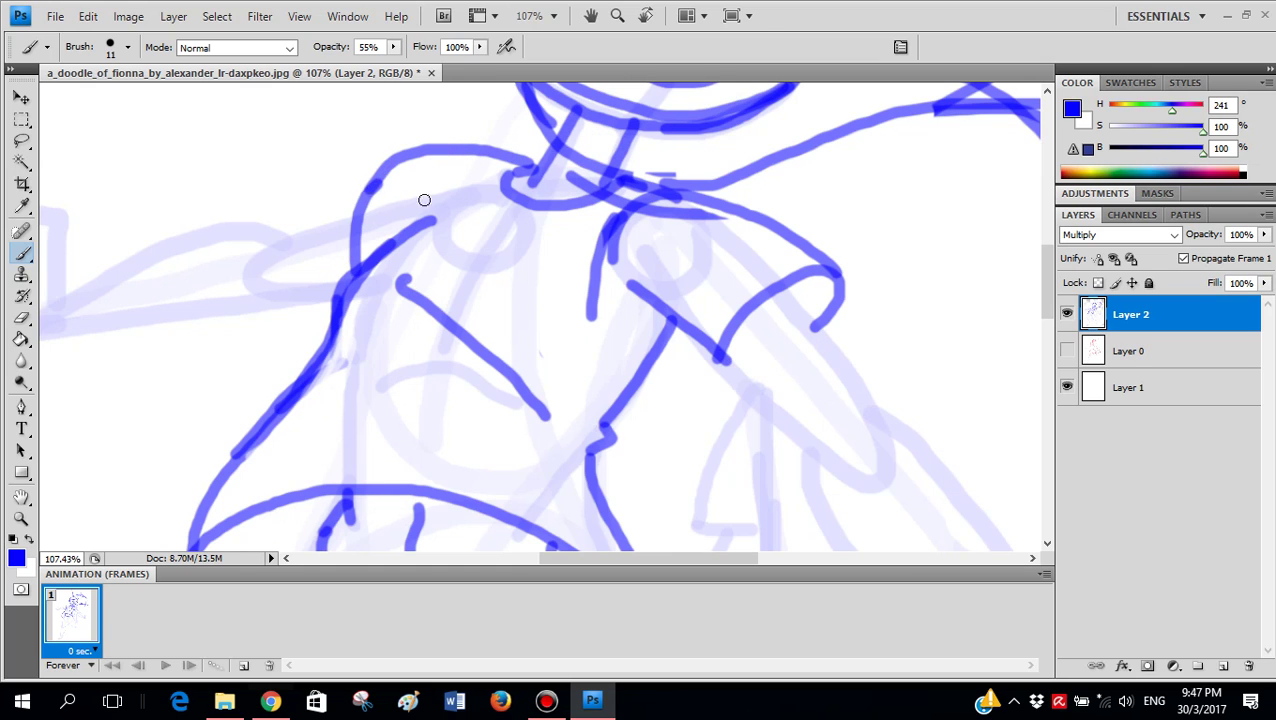
# - Extend the left shoulder line up to the neckline beneath the rounded sleeve
pyautogui.scroll(2, 521, 178)
pyautogui.moveTo(514, 175); pyautogui.dragTo(372, 258)
pyautogui.hotkey('ctrl', 'z')
pyautogui.hotkey('ctrl', 'z')
pyautogui.moveTo(564, 158); pyautogui.dragTo(470, 205)
# - Draw the upper contour of the left arm from the sleeve outward along the forearm
pyautogui.scroll(-5, 513, 299)
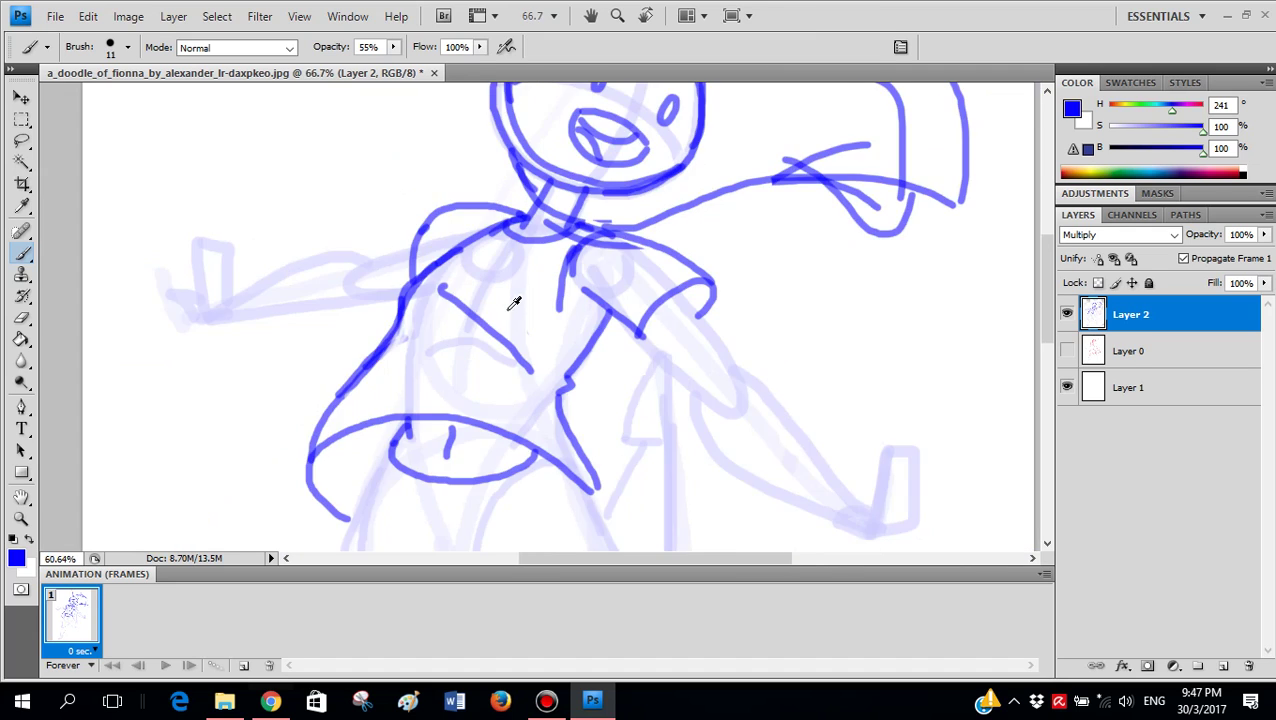
pyautogui.scroll(4, 608, 267)
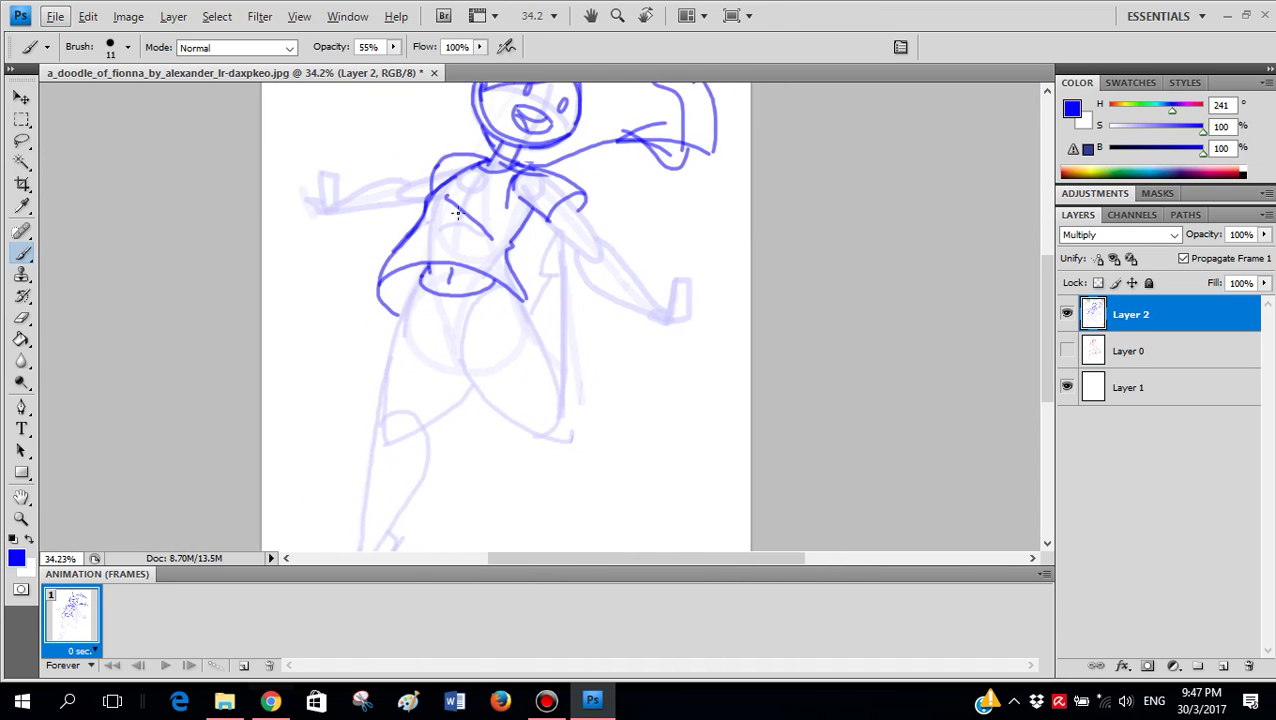
pyautogui.scroll(-3, 550, 276)
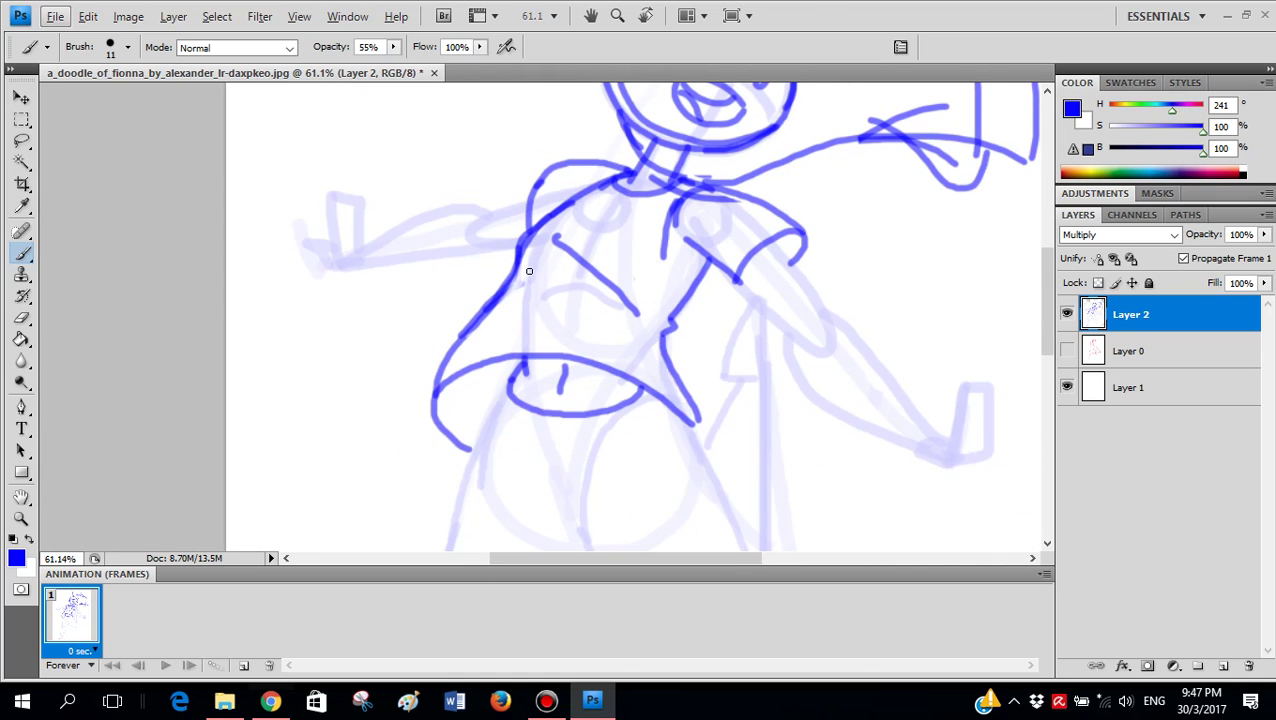
pyautogui.scroll(4, 464, 345)
pyautogui.scroll(2, 601, 349)
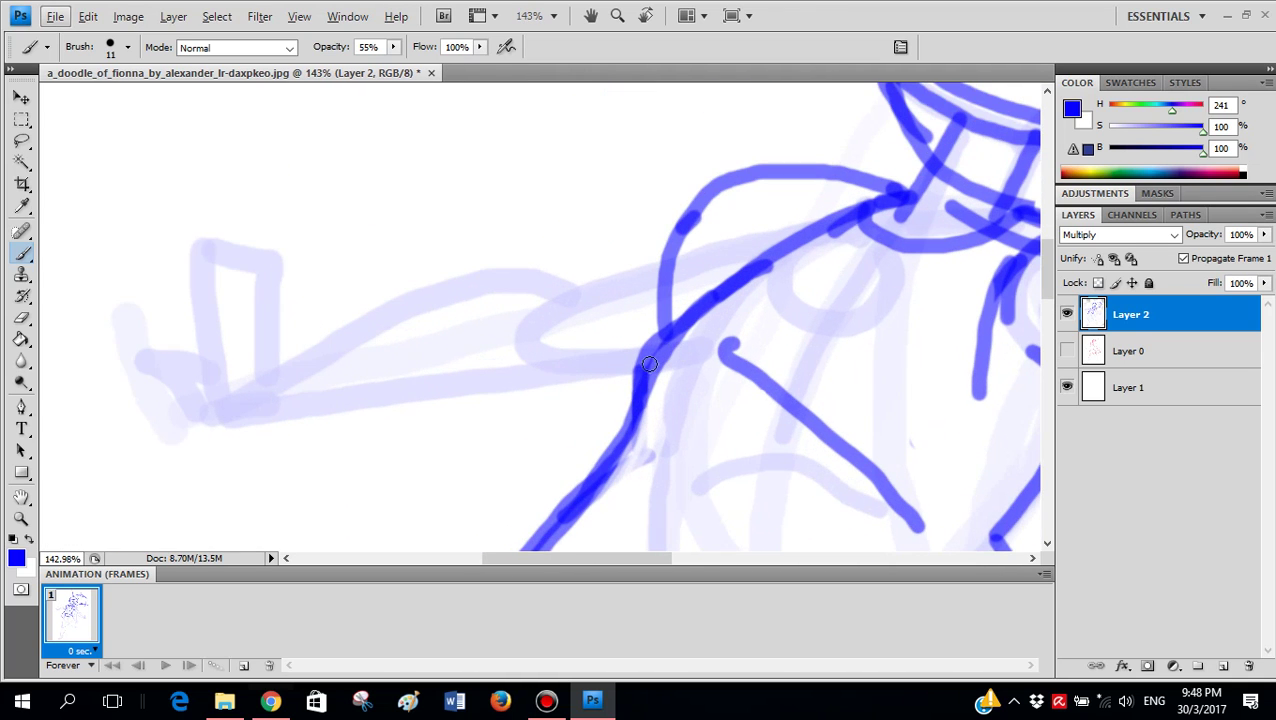
pyautogui.moveTo(650, 360); pyautogui.dragTo(222, 416)
pyautogui.hotkey('ctrl', 'z')
pyautogui.moveTo(650, 356); pyautogui.dragTo(200, 434)
pyautogui.hotkey('ctrl', 'z')
pyautogui.moveTo(670, 258)
pyautogui.mouseDown()
pyautogui.moveTo(593, 291)
pyautogui.moveTo(340, 312)
pyautogui.mouseUp()
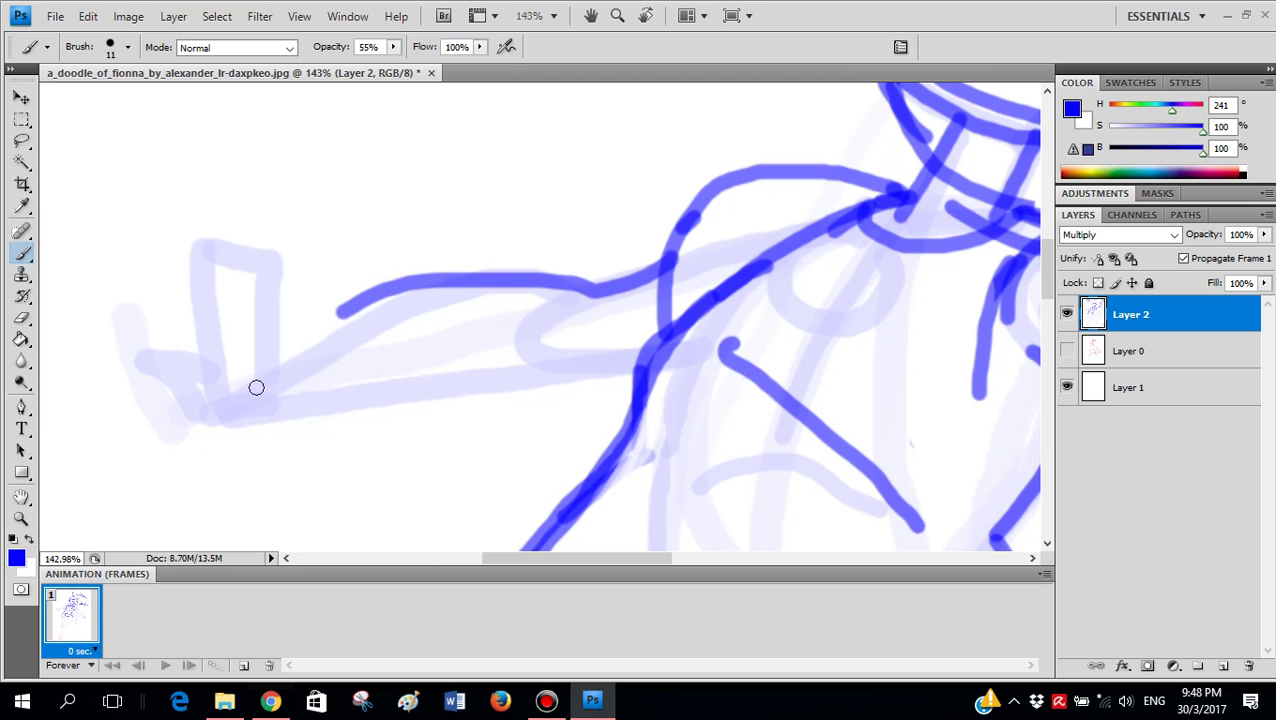
# - Try to draw the lower contour of the left arm from the wrist back to the sleeve
pyautogui.moveTo(256, 387)
pyautogui.mouseDown()
pyautogui.moveTo(225, 416)
pyautogui.moveTo(630, 355)
pyautogui.mouseUp()
pyautogui.scroll(-2, 610, 349)
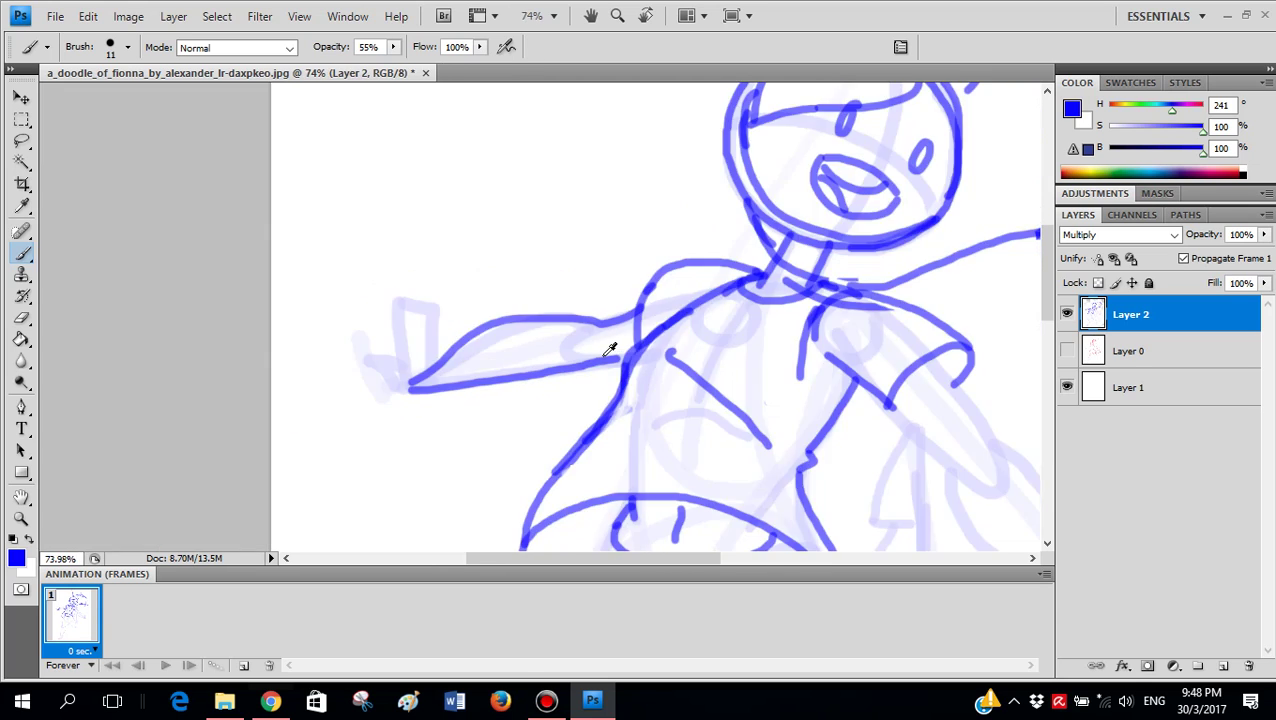
pyautogui.scroll(-2, 609, 347)
pyautogui.scroll(4, 596, 330)
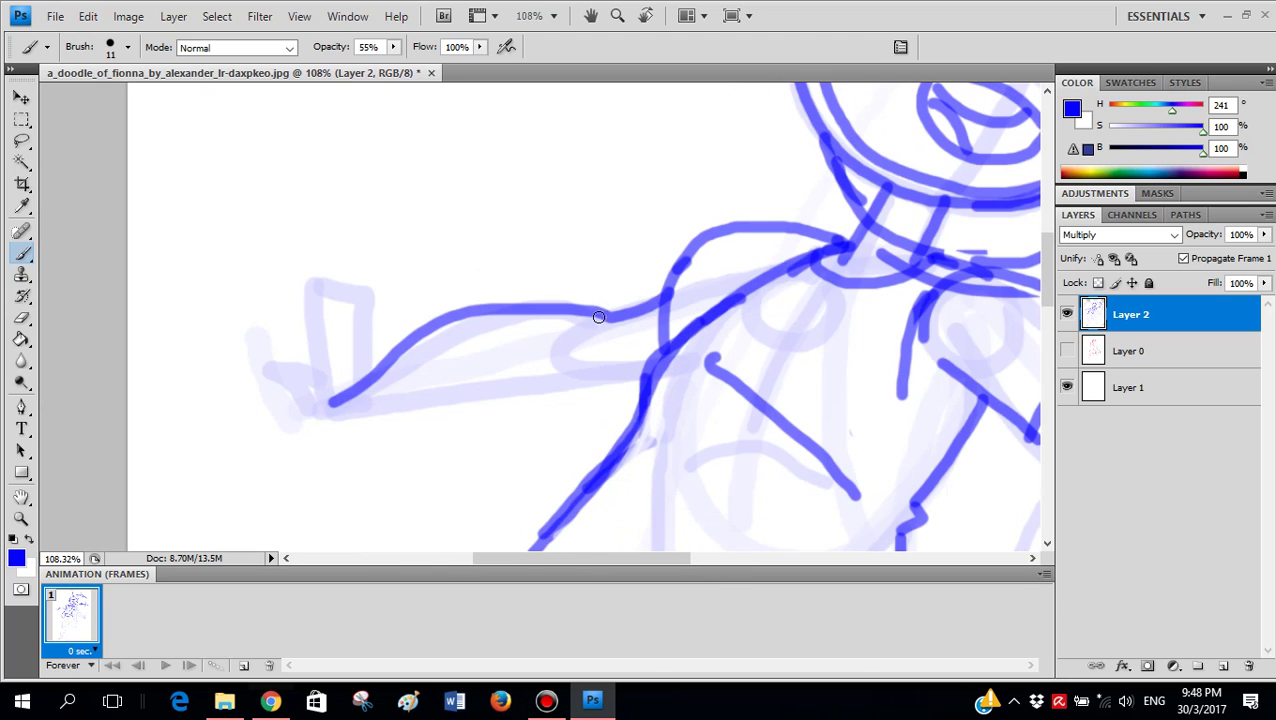
# - Try to redraw the left forearm with a separate bulging upper contour and a curved lower contour
pyautogui.hotkey('ctrl', 'z')
pyautogui.moveTo(596, 316)
pyautogui.mouseDown()
pyautogui.moveTo(362, 376)
pyautogui.moveTo(345, 402)
pyautogui.mouseUp()
pyautogui.moveTo(355, 422); pyautogui.dragTo(592, 386)
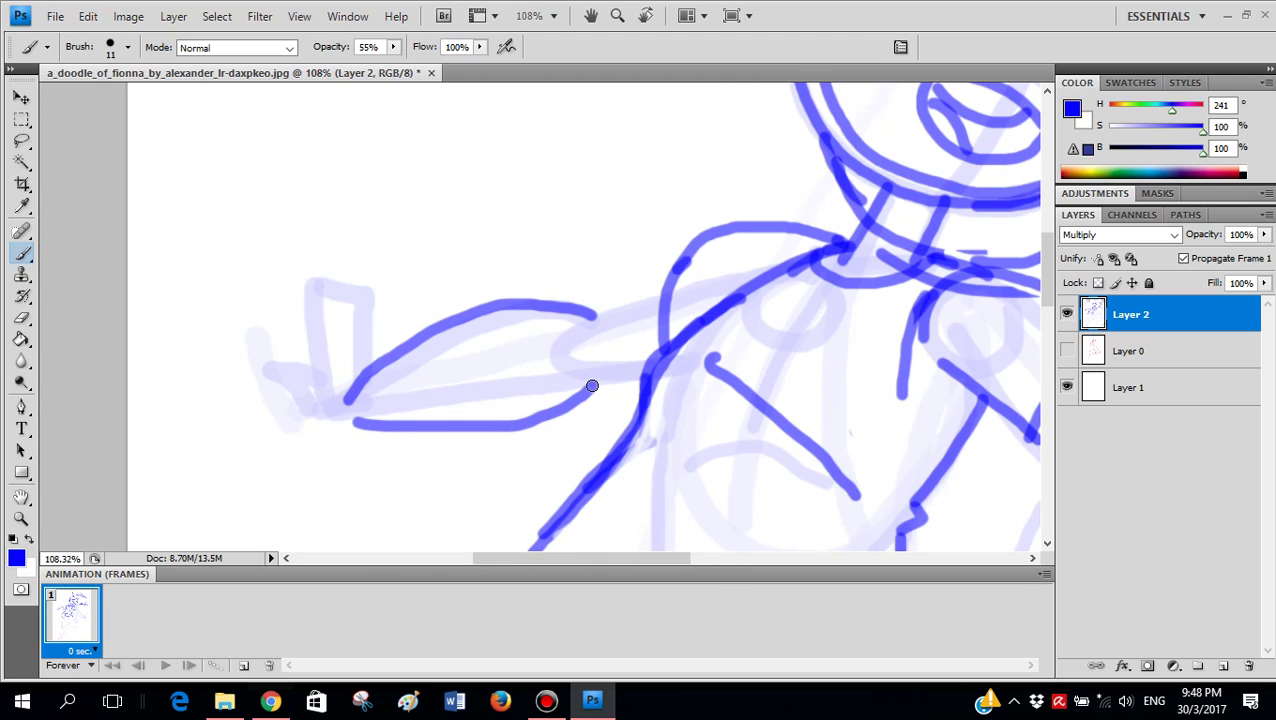
pyautogui.hotkey('ctrl', 'alt', 'z')
pyautogui.hotkey('ctrl', 'alt', 'z')
# - Draw the lower and upper contours of the right arm from the sleeve opening past the elbow to the wrist
pyautogui.scroll(-3, 561, 402)
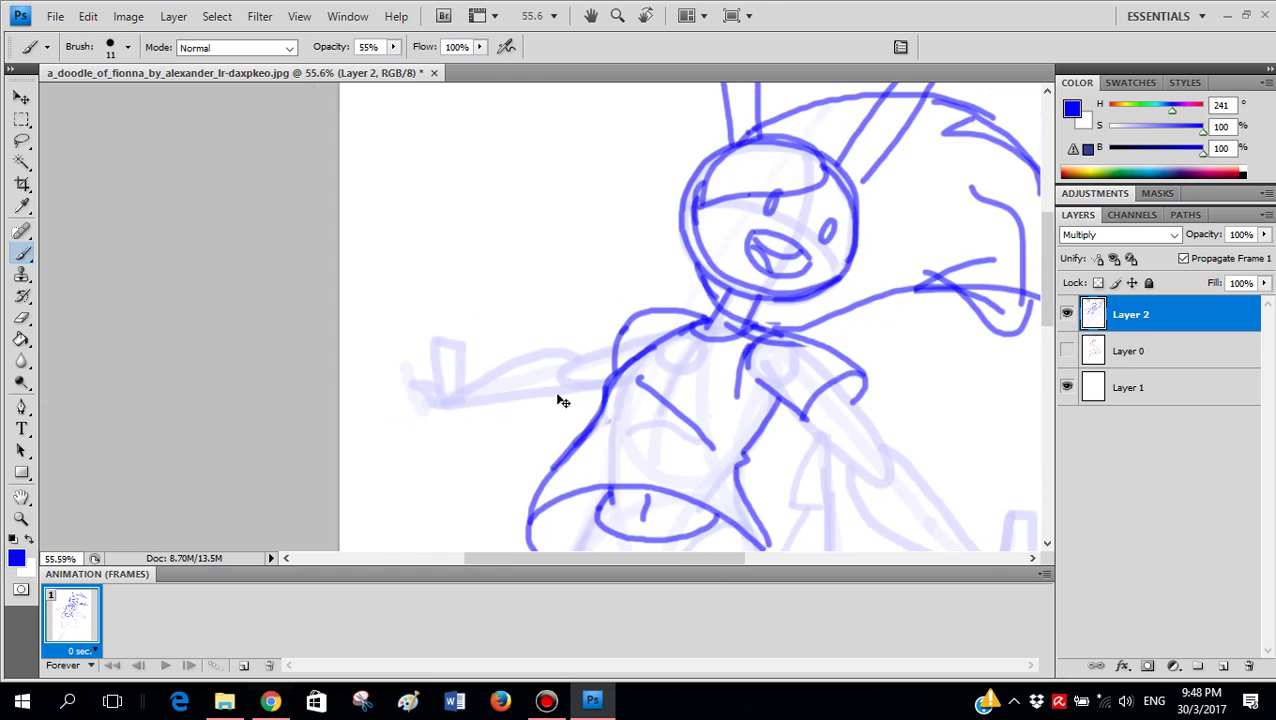
pyautogui.hscroll(2, 561, 402)
pyautogui.scroll(-2, 626, 321)
pyautogui.scroll(4, 638, 301)
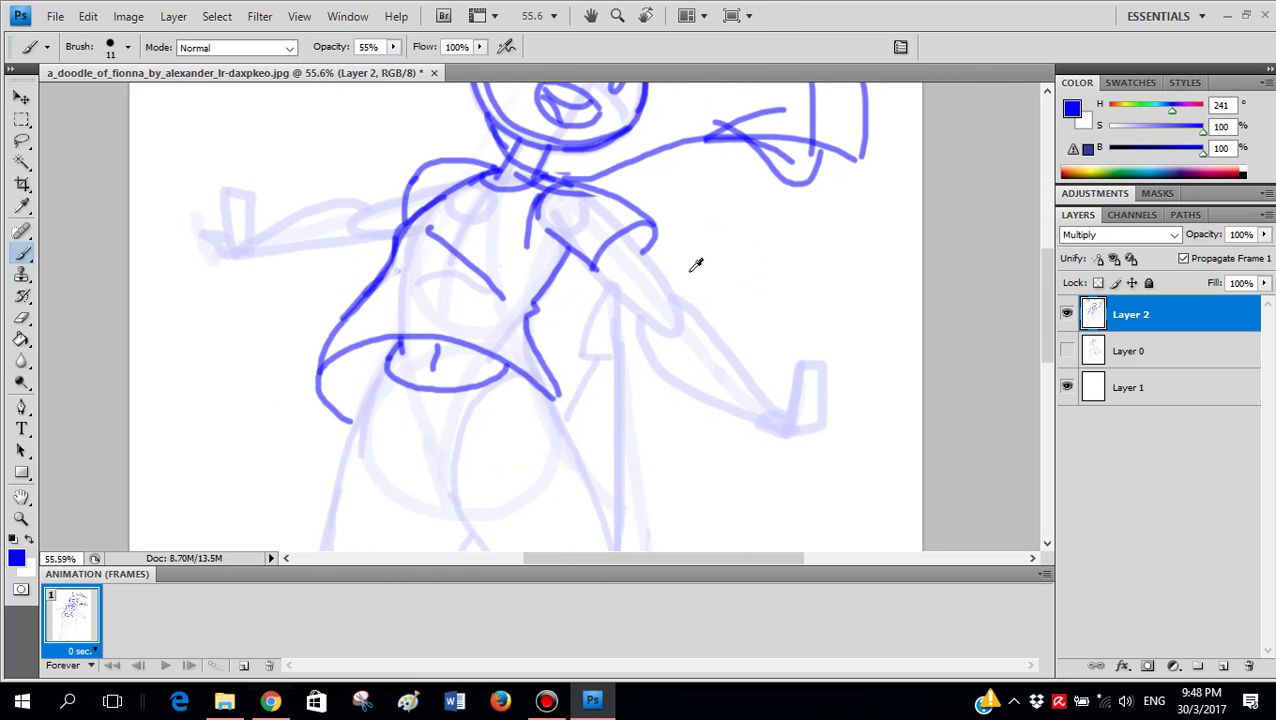
pyautogui.scroll(-1, 645, 262)
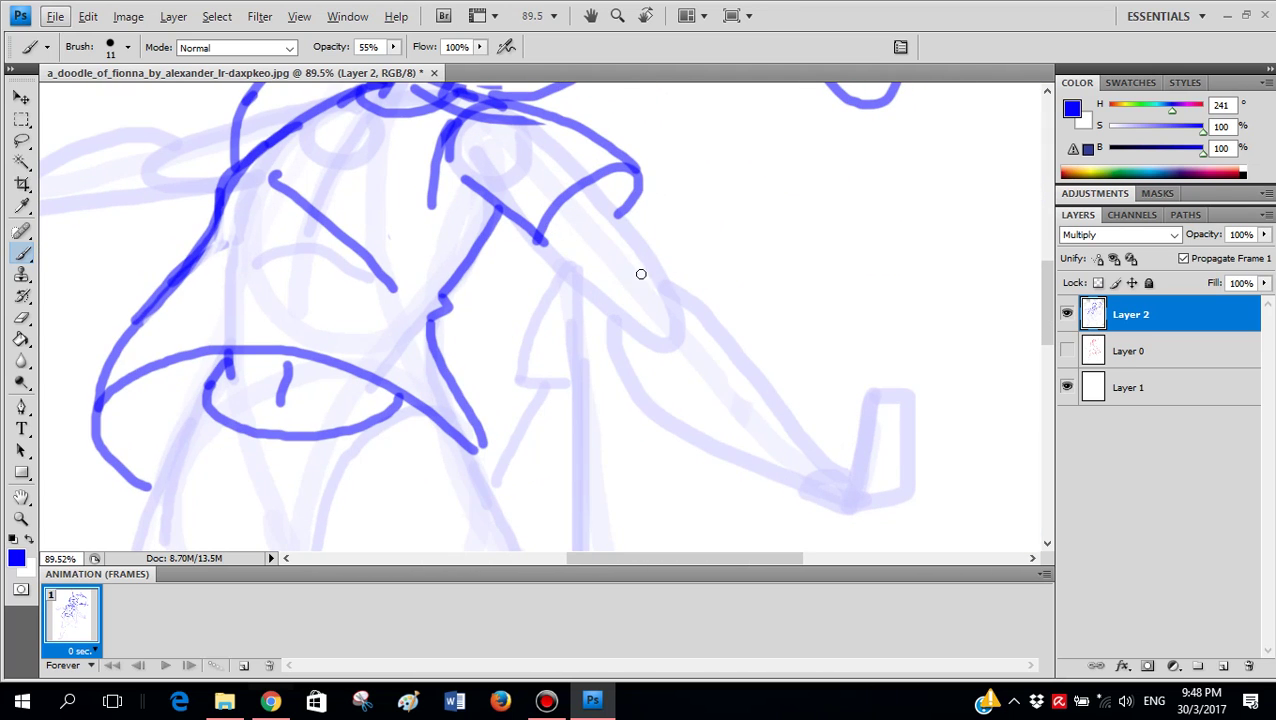
pyautogui.scroll(-4, 519, 283)
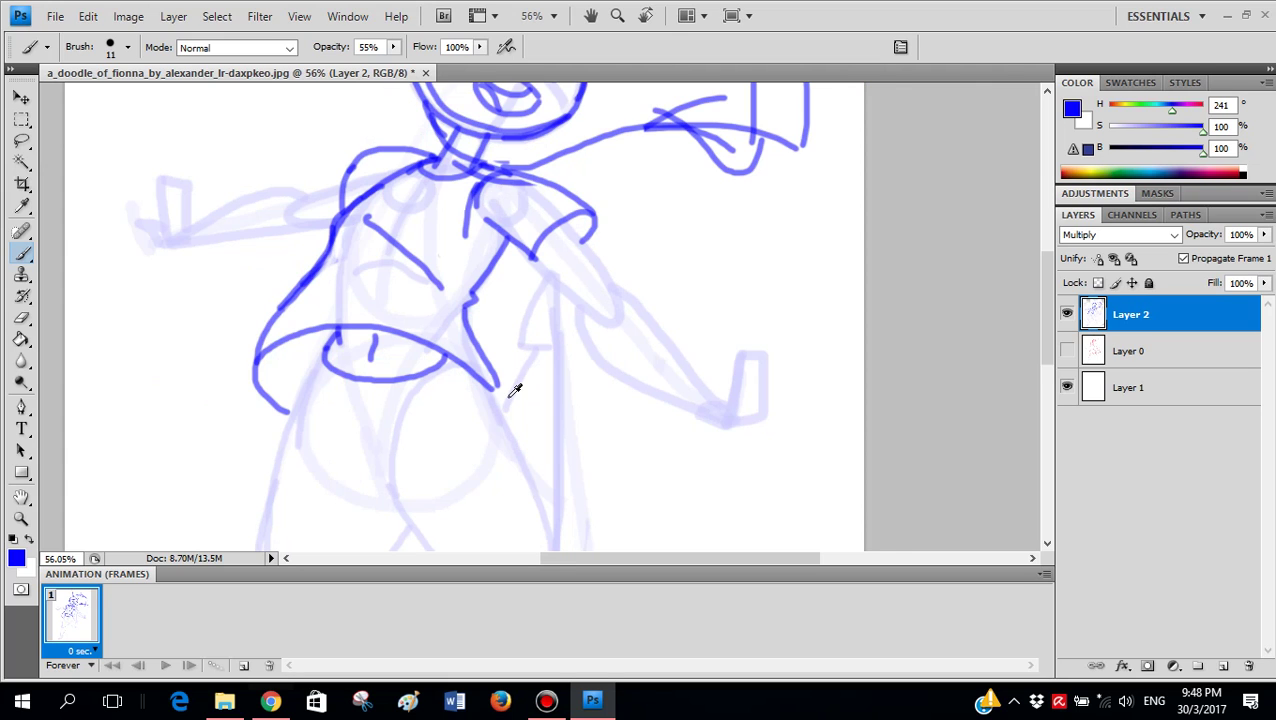
pyautogui.scroll(3, 514, 390)
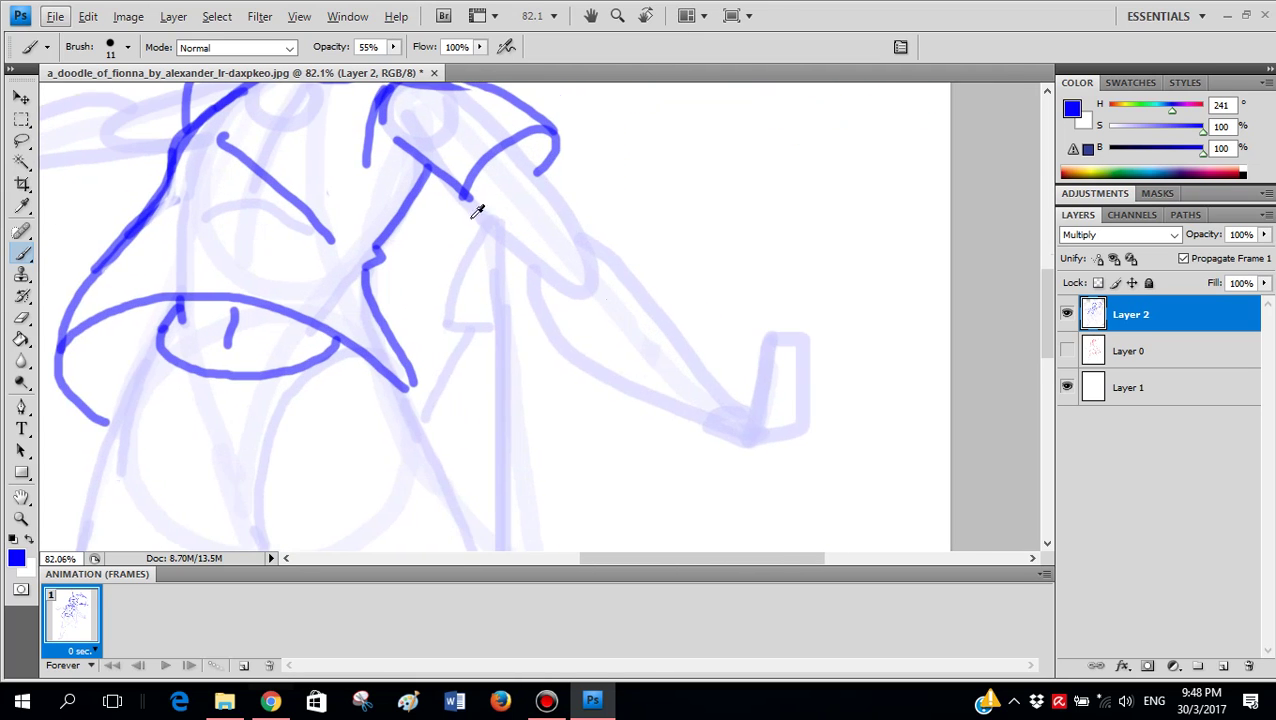
pyautogui.scroll(1, 547, 282)
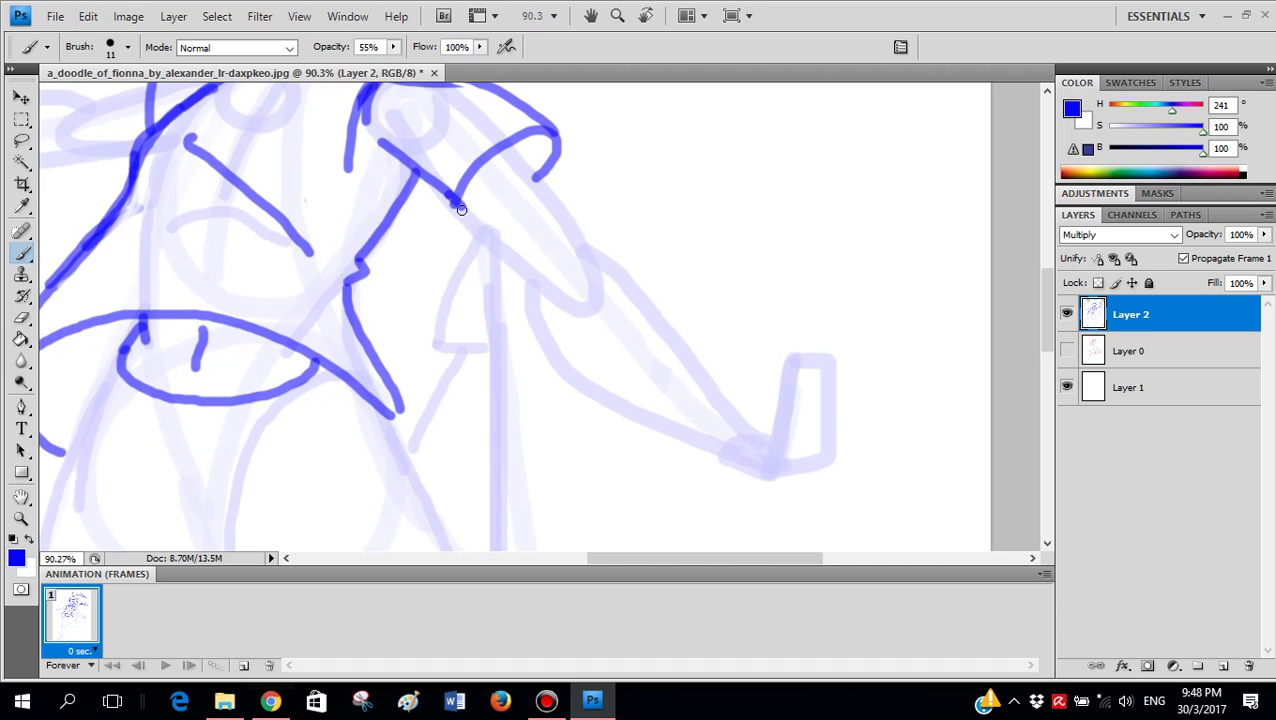
pyautogui.moveTo(461, 209)
pyautogui.mouseDown()
pyautogui.moveTo(592, 339)
pyautogui.moveTo(743, 455)
pyautogui.mouseUp()
pyautogui.scroll(3, 581, 220)
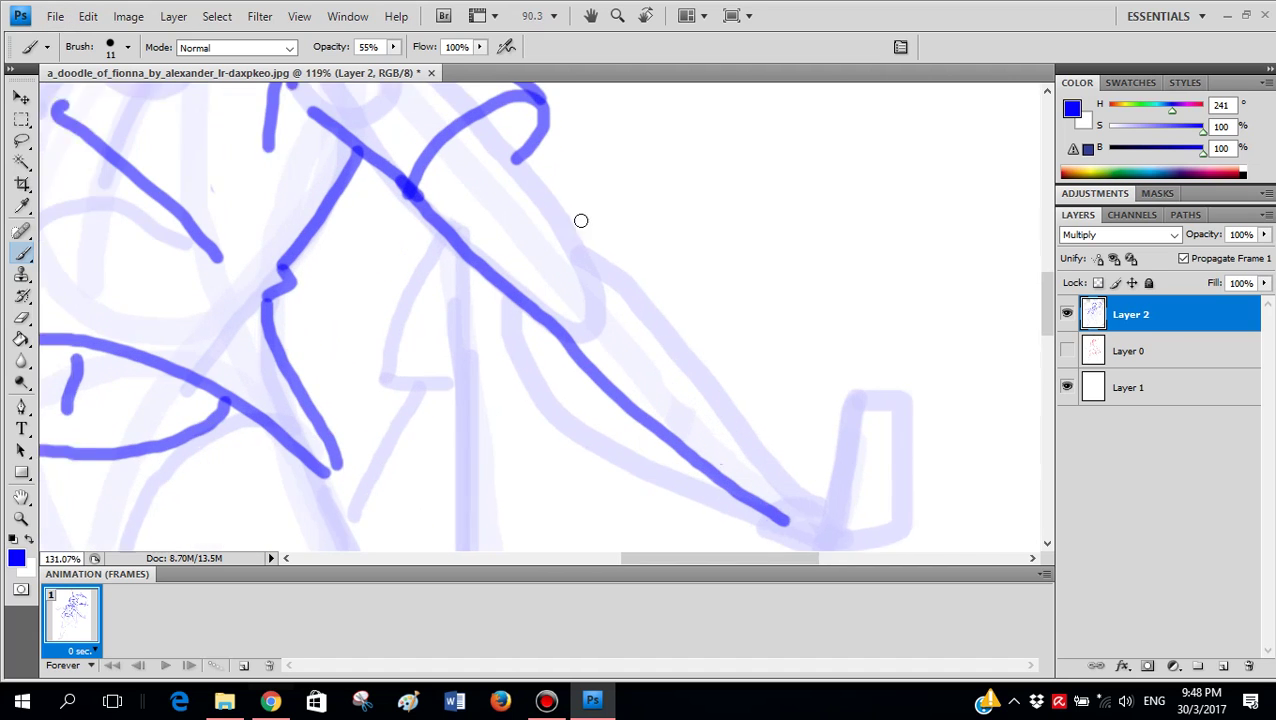
pyautogui.moveTo(470, 98)
pyautogui.mouseDown()
pyautogui.moveTo(575, 250)
pyautogui.moveTo(652, 282)
pyautogui.moveTo(804, 484)
pyautogui.mouseUp()
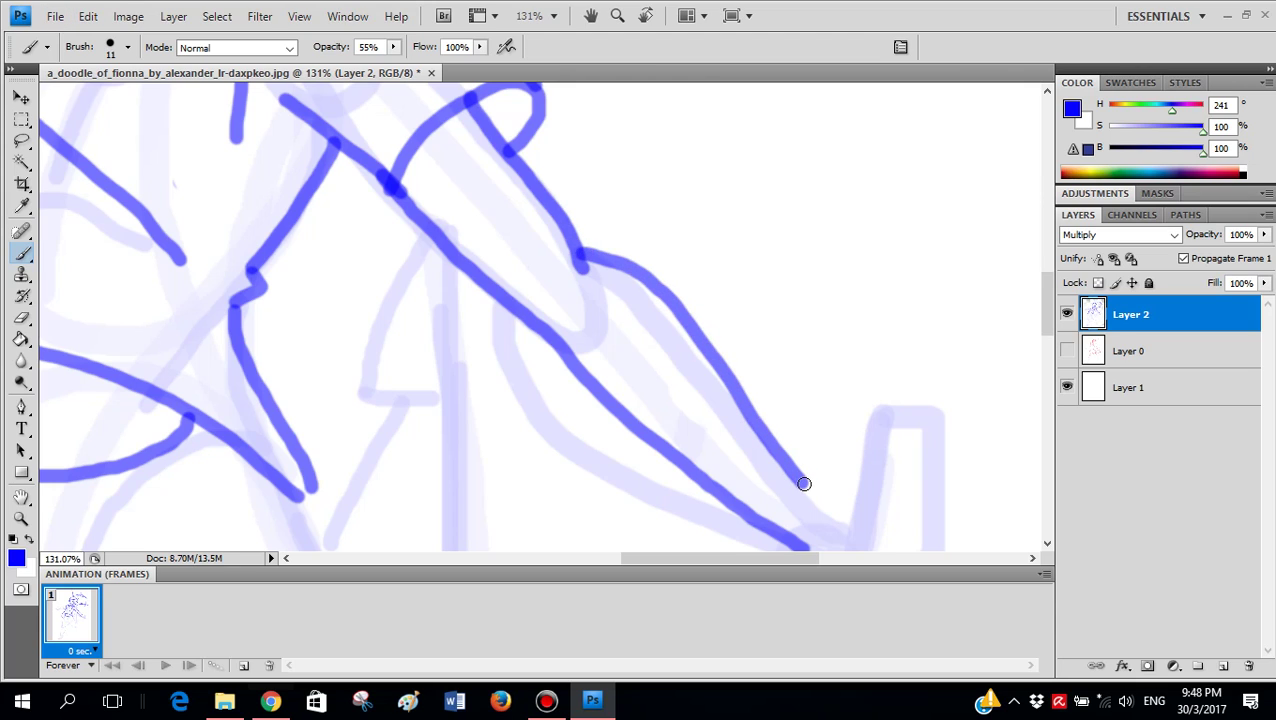
# - Draw the right hand with a thumb, an angled palm and an upright block of fingers divided by short lines
pyautogui.scroll(2, 811, 388)
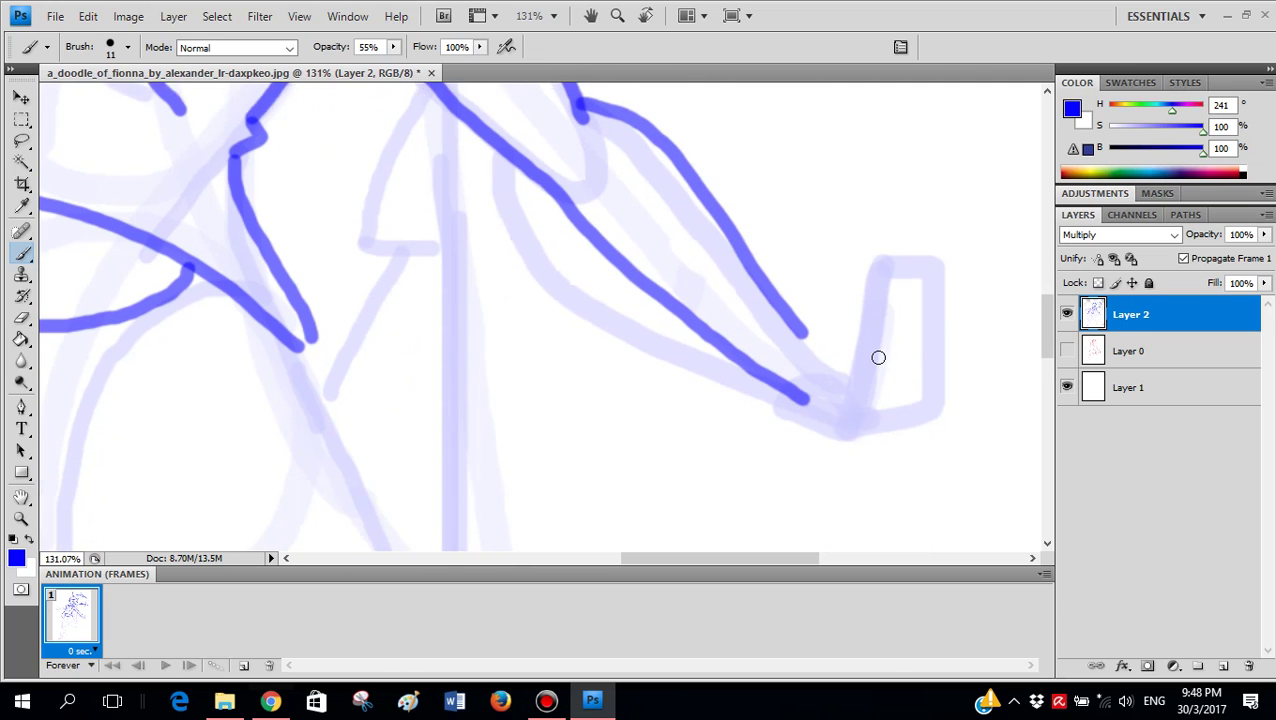
pyautogui.moveTo(890, 368)
pyautogui.mouseDown()
pyautogui.moveTo(866, 353)
pyautogui.moveTo(783, 370)
pyautogui.moveTo(823, 427)
pyautogui.moveTo(932, 388)
pyautogui.mouseUp()
pyautogui.hotkey('ctrl', 'z')
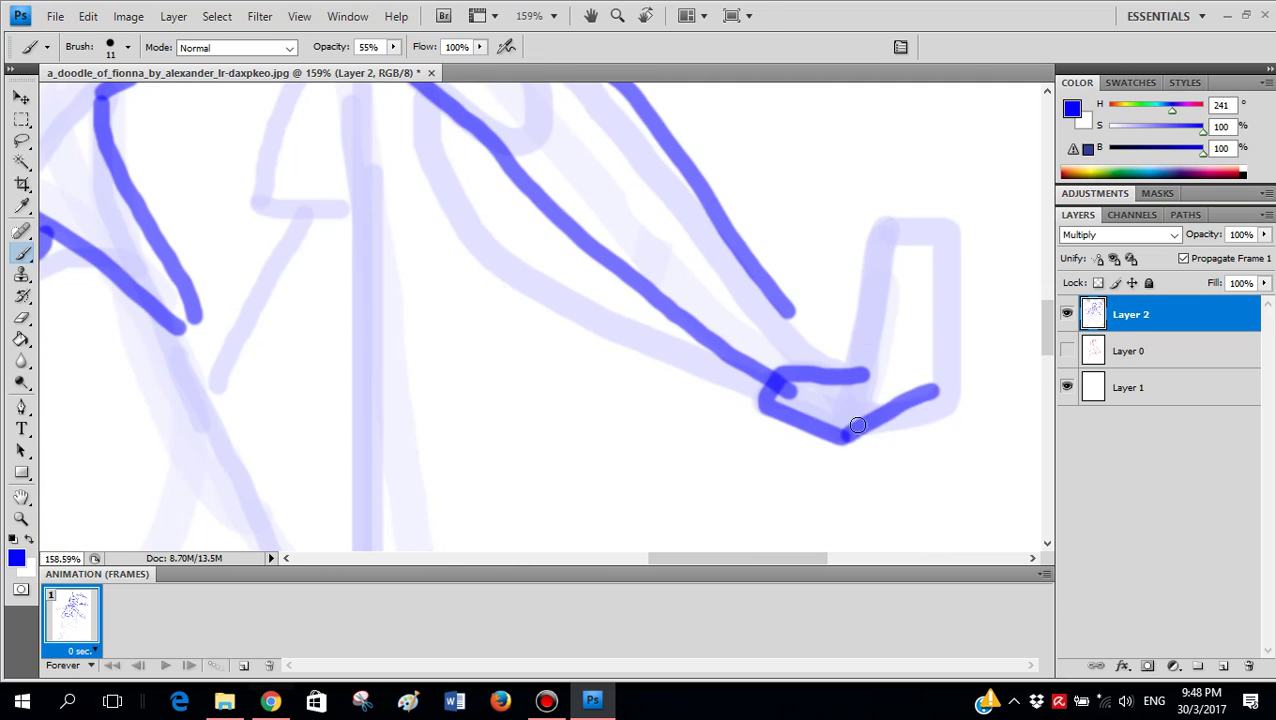
pyautogui.hotkey('ctrl', 'z')
pyautogui.moveTo(845, 433); pyautogui.dragTo(948, 401)
pyautogui.moveTo(851, 370)
pyautogui.mouseDown()
pyautogui.moveTo(865, 232)
pyautogui.moveTo(954, 252)
pyautogui.moveTo(956, 381)
pyautogui.mouseUp()
pyautogui.moveTo(866, 333); pyautogui.dragTo(950, 337)
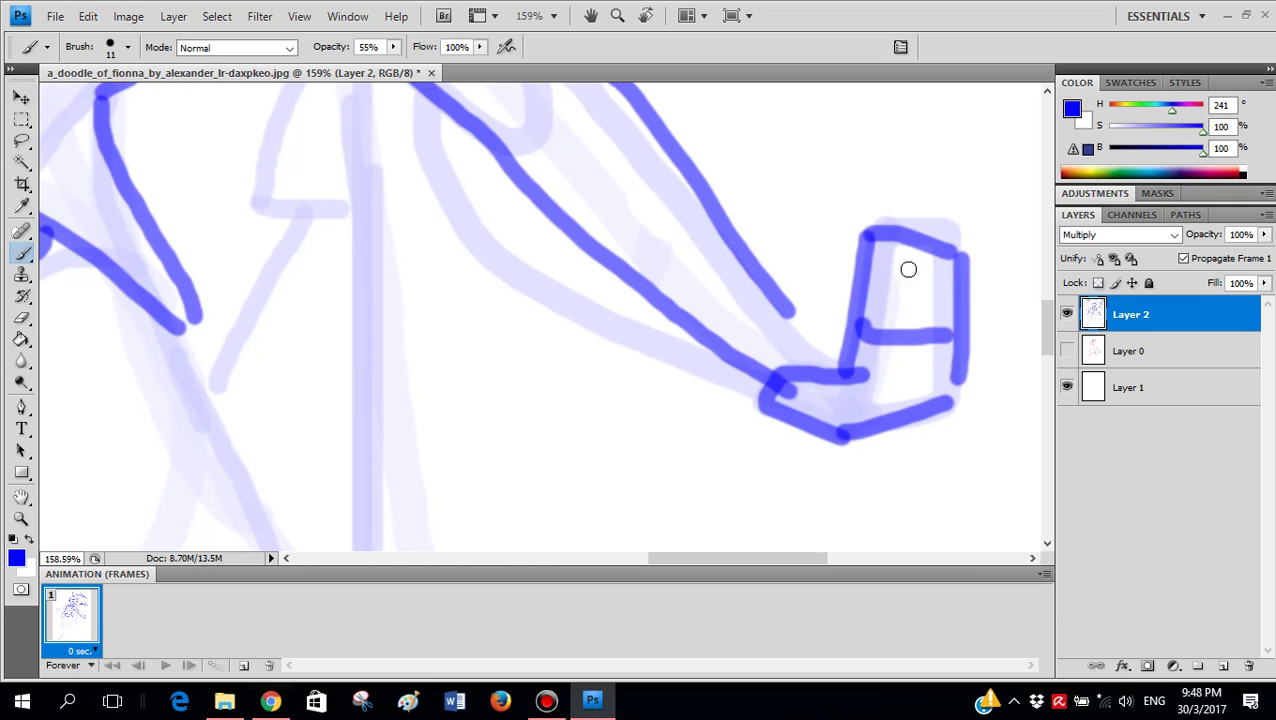
pyautogui.moveTo(895, 238)
pyautogui.mouseDown()
pyautogui.moveTo(897, 313)
pyautogui.moveTo(936, 262)
pyautogui.mouseUp()
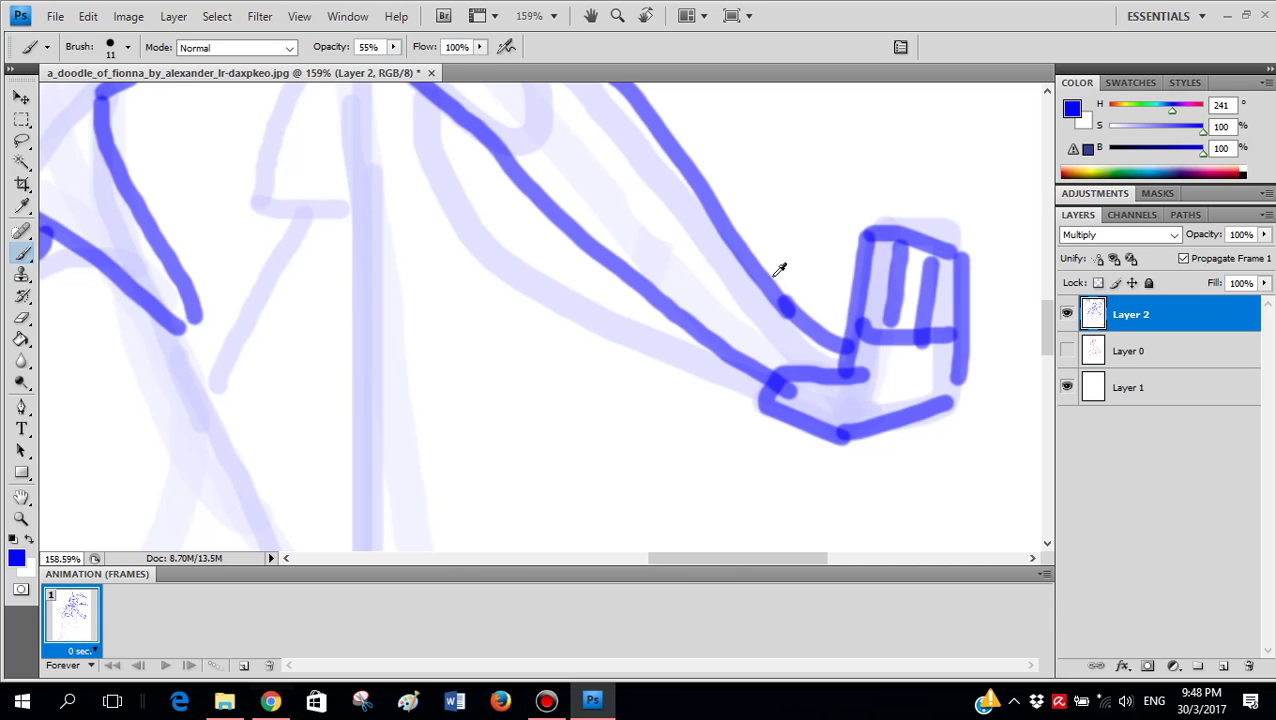
# - Draw the left arm's lower and upper contours from the sleeve to the wrist, plus a hand outline with raised fingers
pyautogui.scroll(-4, 769, 270)
pyautogui.scroll(3, 810, 210)
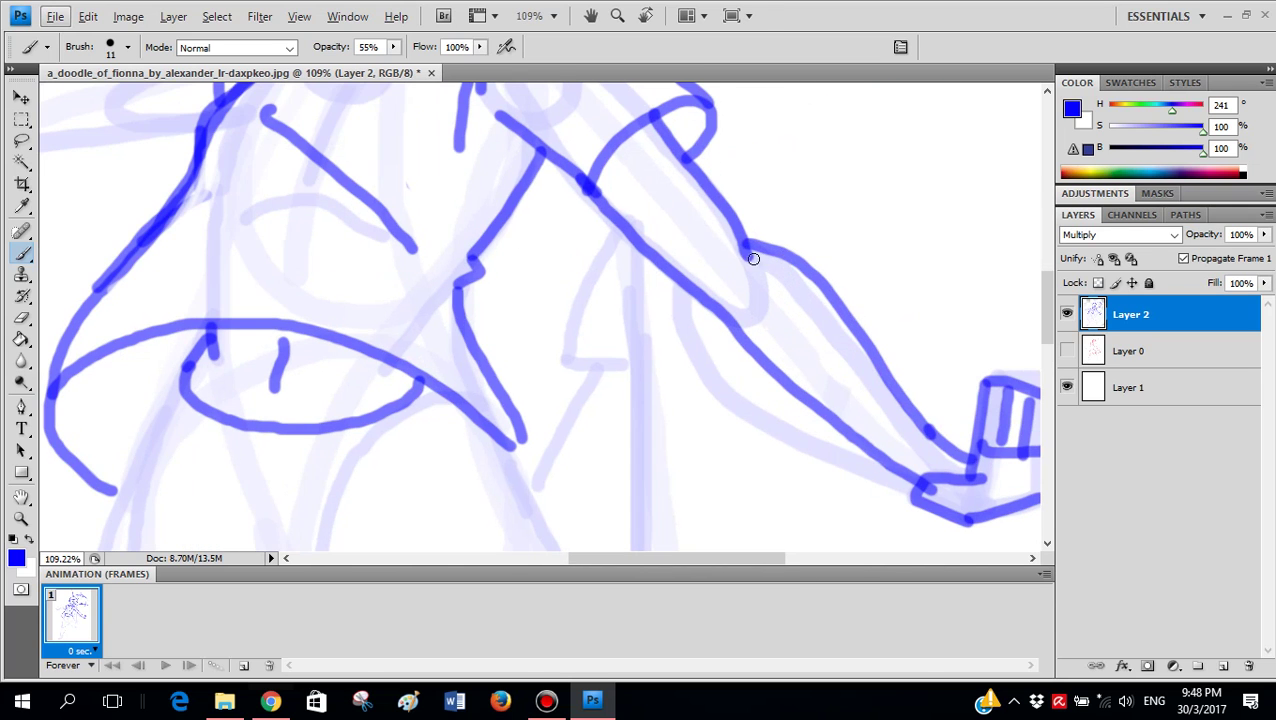
pyautogui.scroll(-2, 598, 207)
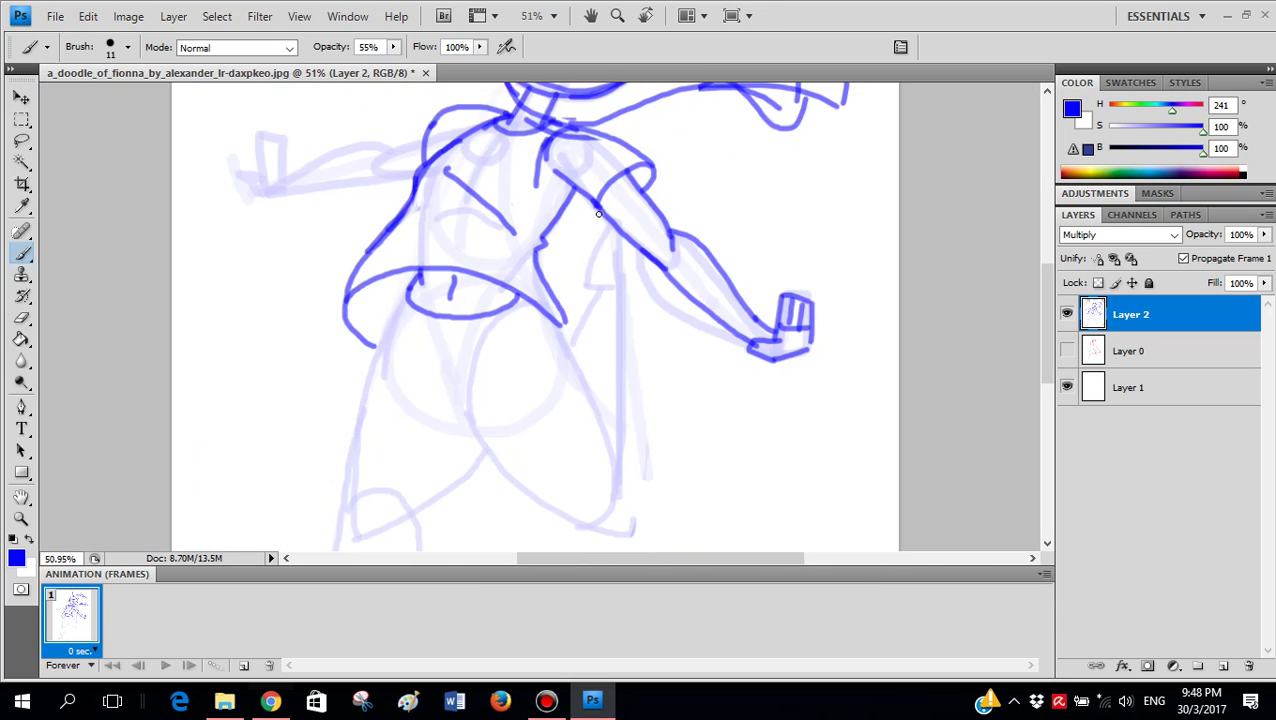
pyautogui.scroll(3, 500, 345)
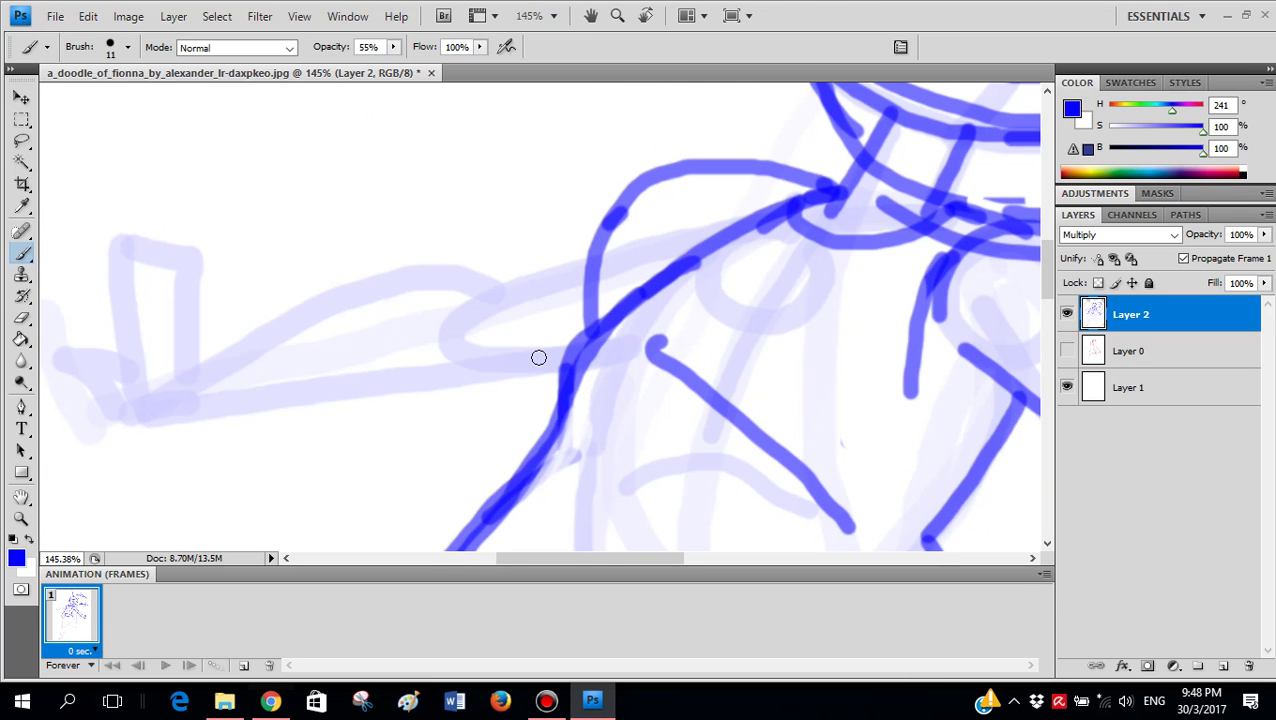
pyautogui.scroll(2, 538, 357)
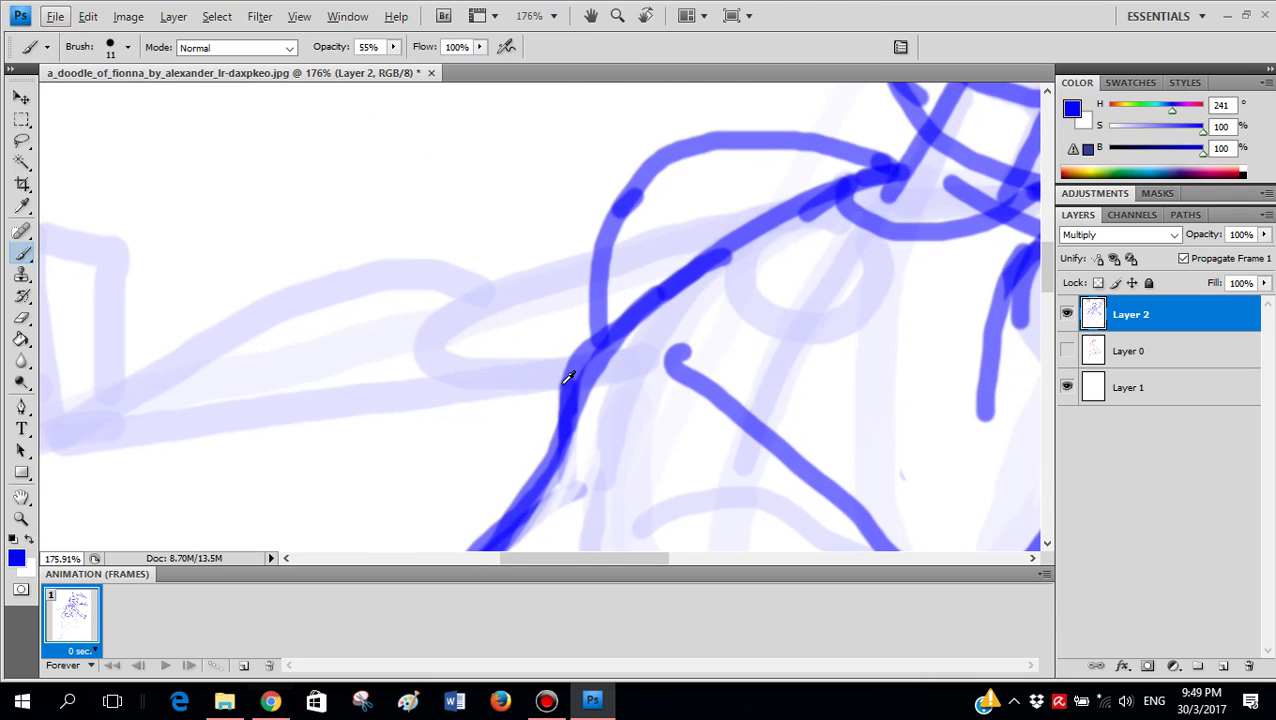
pyautogui.hscroll(-2, 532, 396)
pyautogui.moveTo(654, 375); pyautogui.dragTo(216, 428)
pyautogui.moveTo(694, 256)
pyautogui.mouseDown()
pyautogui.moveTo(574, 297)
pyautogui.moveTo(530, 330)
pyautogui.mouseUp()
pyautogui.moveTo(585, 291)
pyautogui.mouseDown()
pyautogui.moveTo(459, 281)
pyautogui.moveTo(217, 383)
pyautogui.moveTo(176, 376)
pyautogui.moveTo(229, 373)
pyautogui.moveTo(222, 238)
pyautogui.moveTo(318, 265)
pyautogui.moveTo(313, 327)
pyautogui.mouseUp()
pyautogui.hscroll(-3, 227, 434)
pyautogui.scroll(-8, 365, 300)
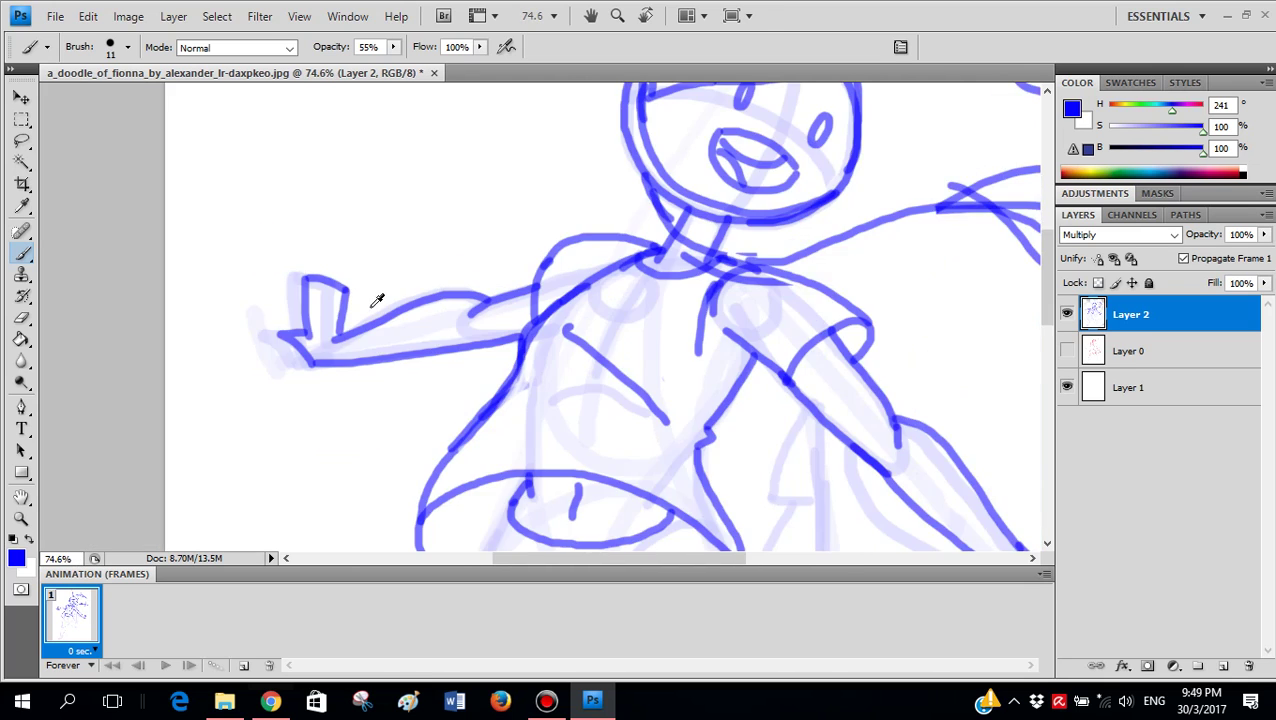
# - Try rough guide strokes beside the right hand and along the left arm to compare arm lengths
pyautogui.scroll(-2, 658, 304)
pyautogui.scroll(4, 774, 327)
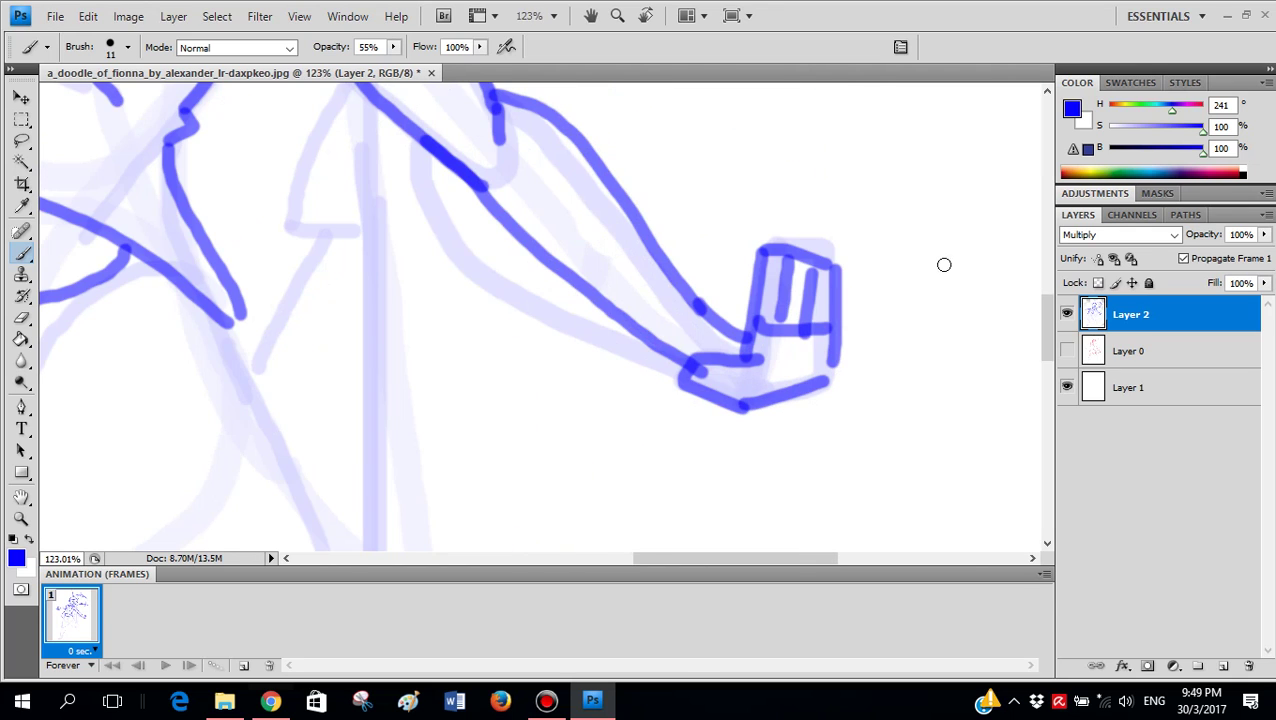
pyautogui.moveTo(944, 264)
pyautogui.mouseDown()
pyautogui.moveTo(886, 288)
pyautogui.moveTo(880, 315)
pyautogui.mouseUp()
pyautogui.scroll(-3, 905, 315)
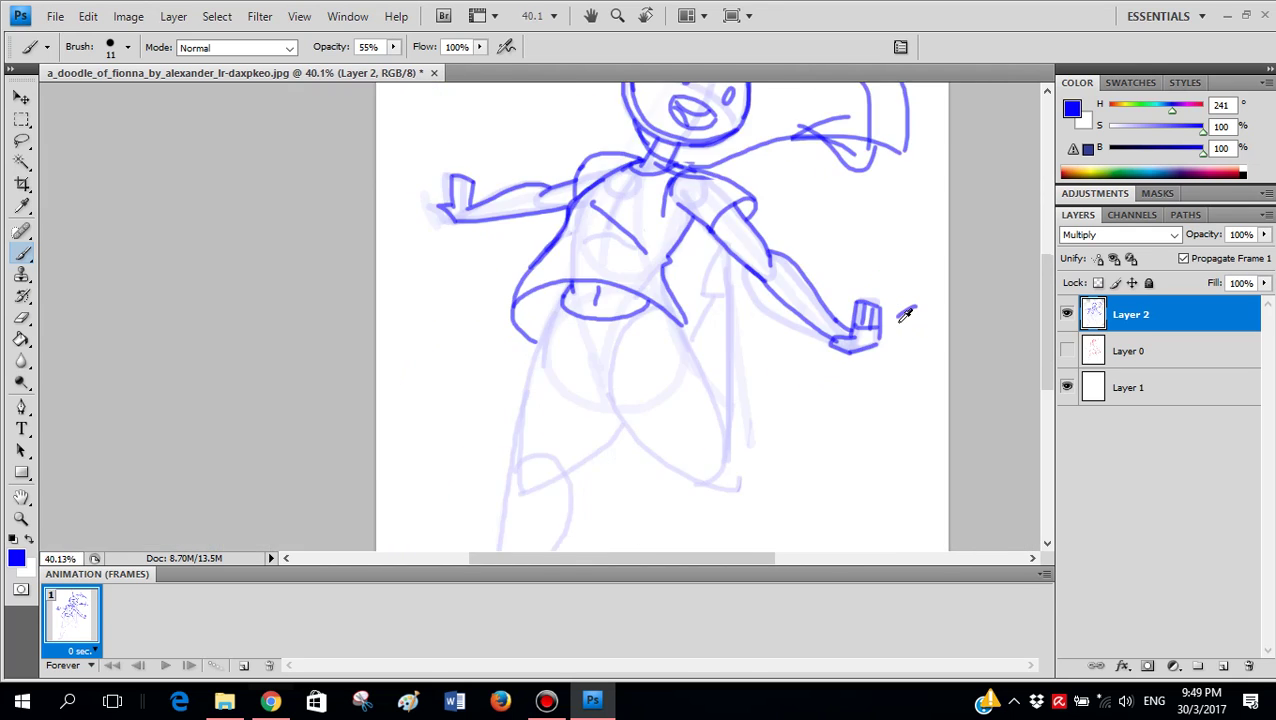
pyautogui.moveTo(598, 204); pyautogui.dragTo(692, 208)
pyautogui.hotkey('ctrl', 'alt', 'z')
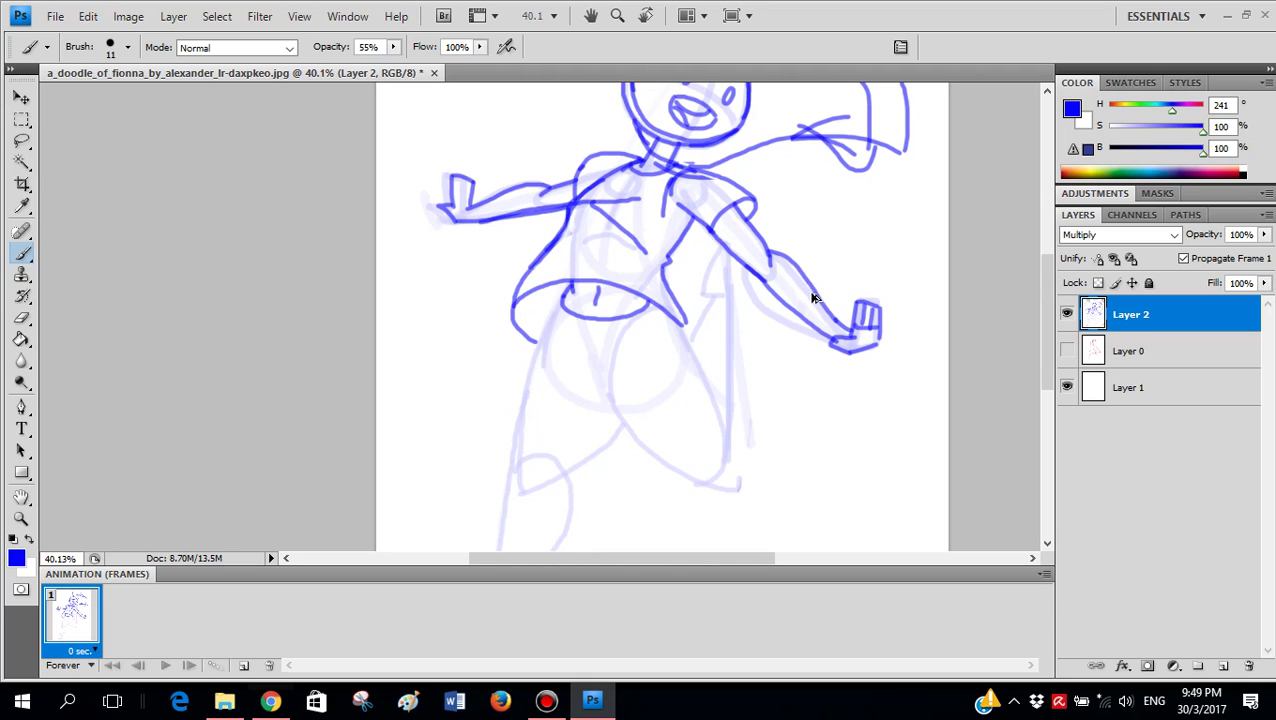
pyautogui.hotkey('ctrl', 'alt', 'z')
pyautogui.moveTo(890, 314); pyautogui.dragTo(827, 302)
pyautogui.hotkey('ctrl', 'z')
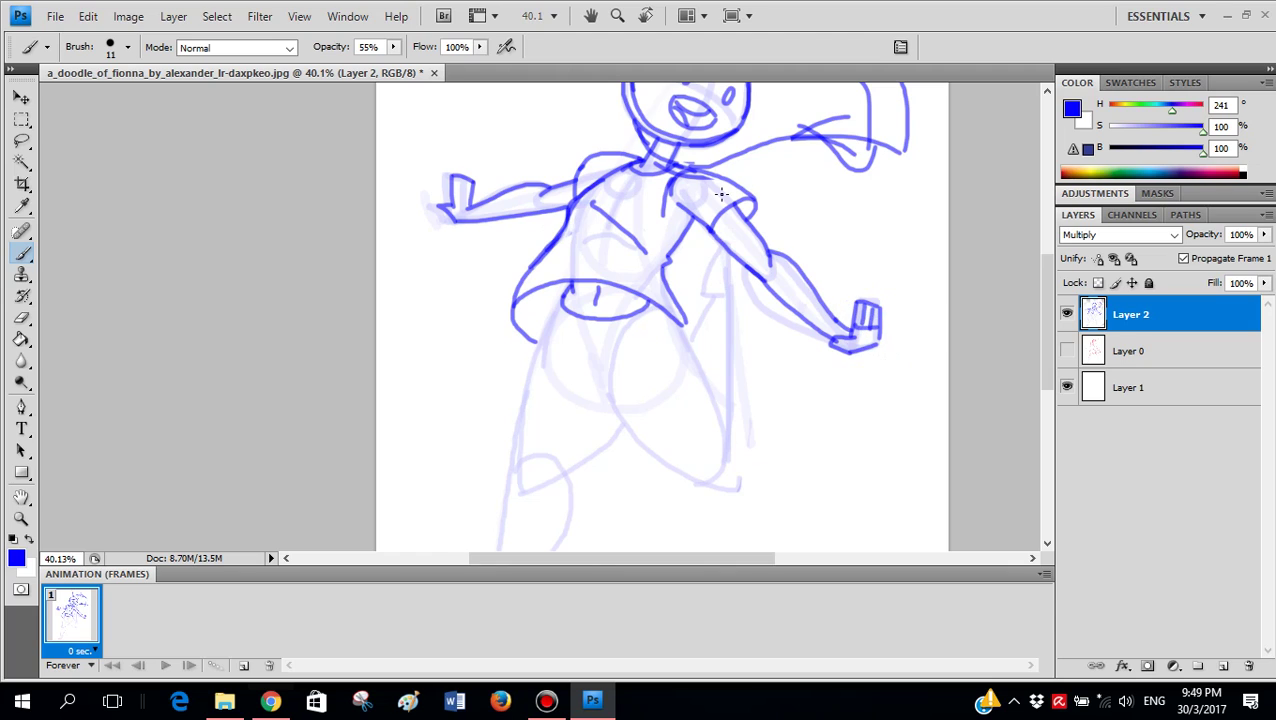
# - Try guide strokes from the right shoulder downward and along the right arm to judge its length
pyautogui.moveTo(700, 231); pyautogui.dragTo(726, 369)
pyautogui.moveTo(689, 197); pyautogui.dragTo(797, 291)
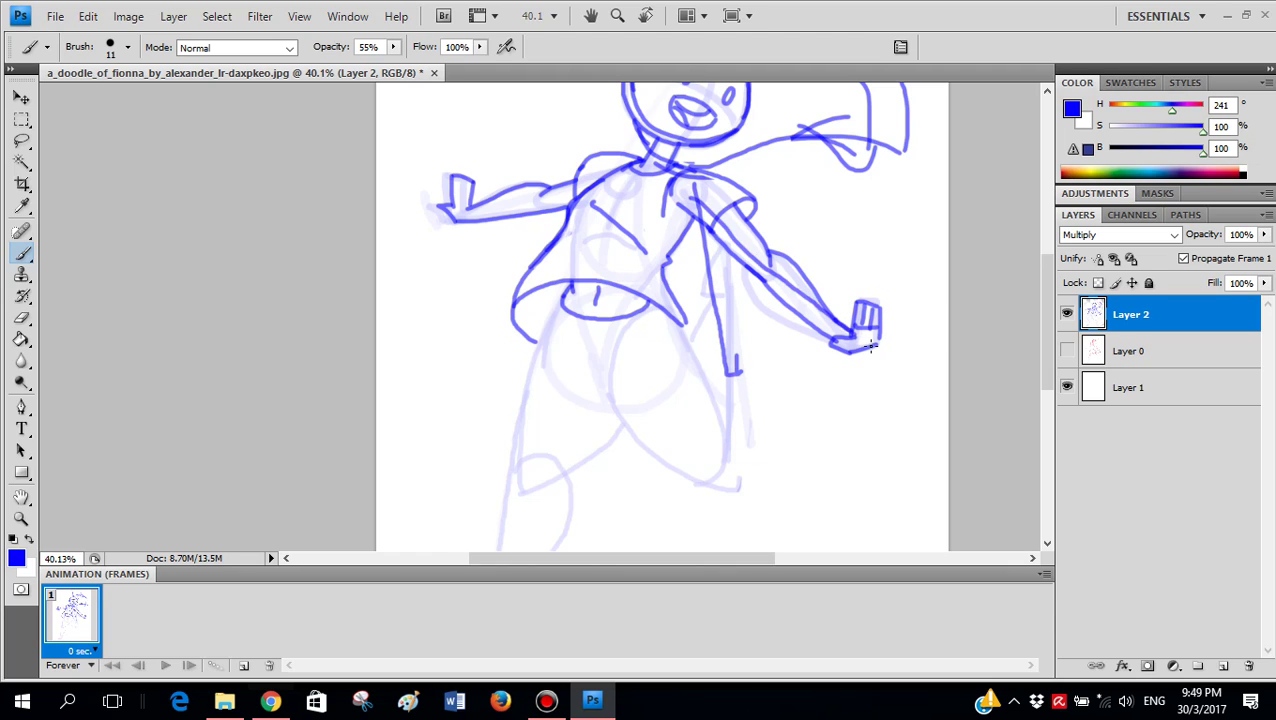
pyautogui.hotkey('ctrl', 'alt', 'z')
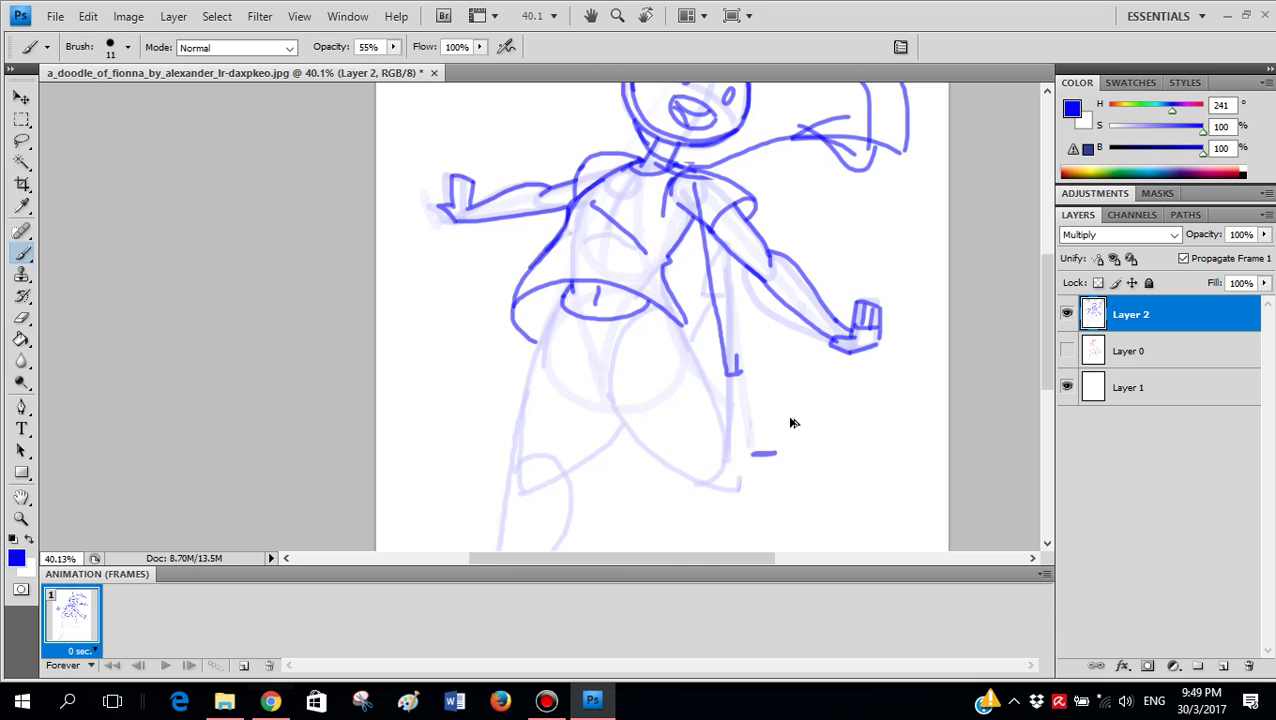
pyautogui.hotkey('ctrl', 'alt', 'z')
# - Select the right arm and hand below the sleeve with a freehand Lasso outline, ready to transform
pyautogui.scroll(3, 840, 320)
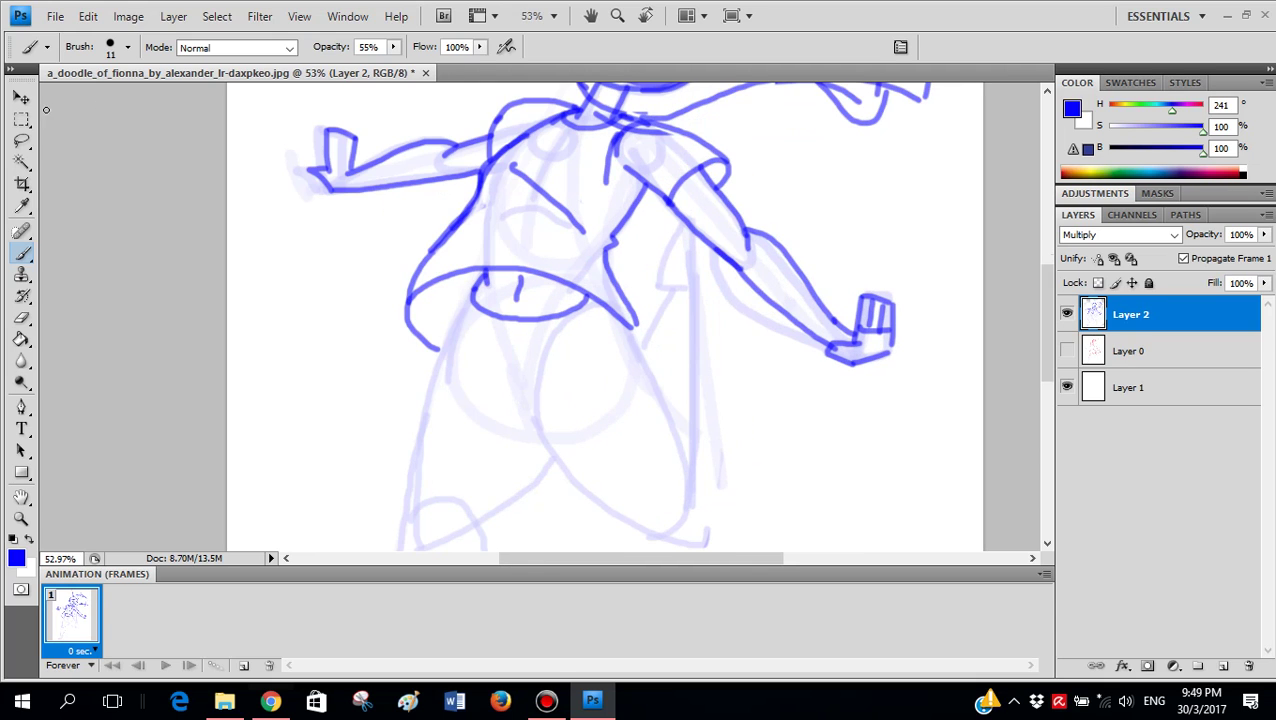
pyautogui.click(22, 145)
pyautogui.moveTo(916, 283); pyautogui.dragTo(757, 174)
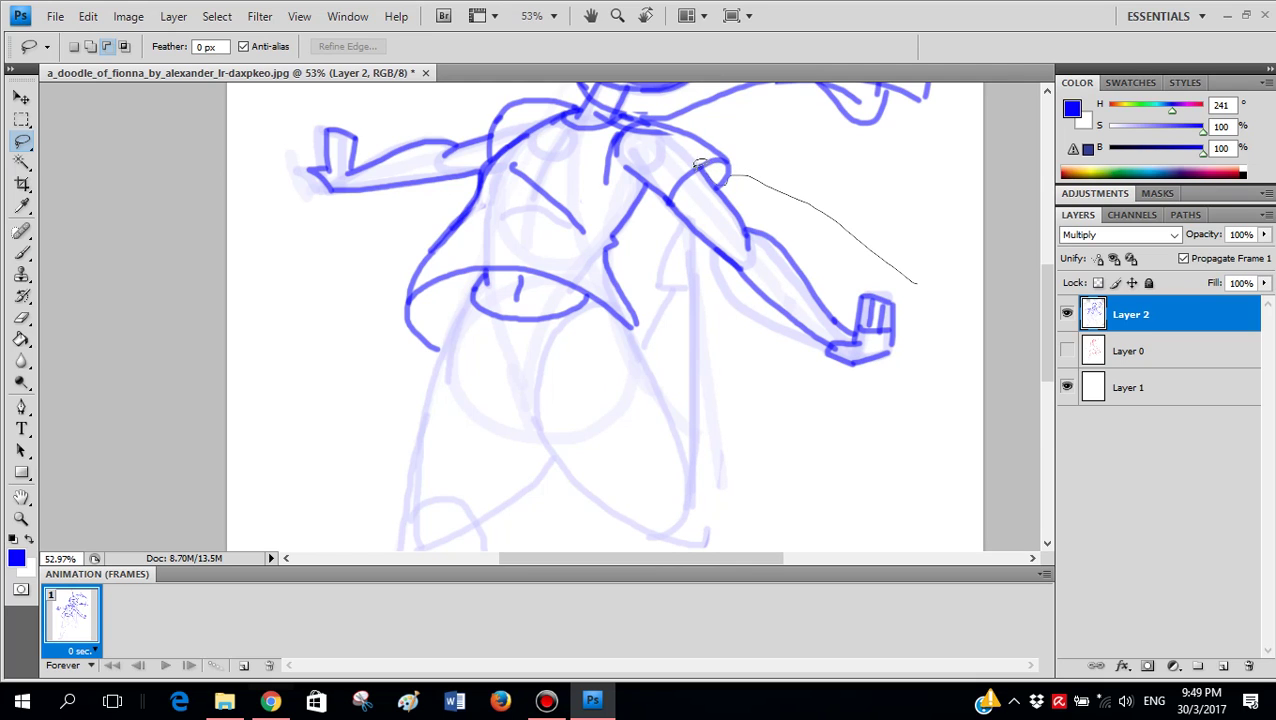
pyautogui.moveTo(767, 316)
pyautogui.mouseDown()
pyautogui.moveTo(925, 255)
pyautogui.moveTo(916, 283)
pyautogui.mouseUp()
pyautogui.press('v')
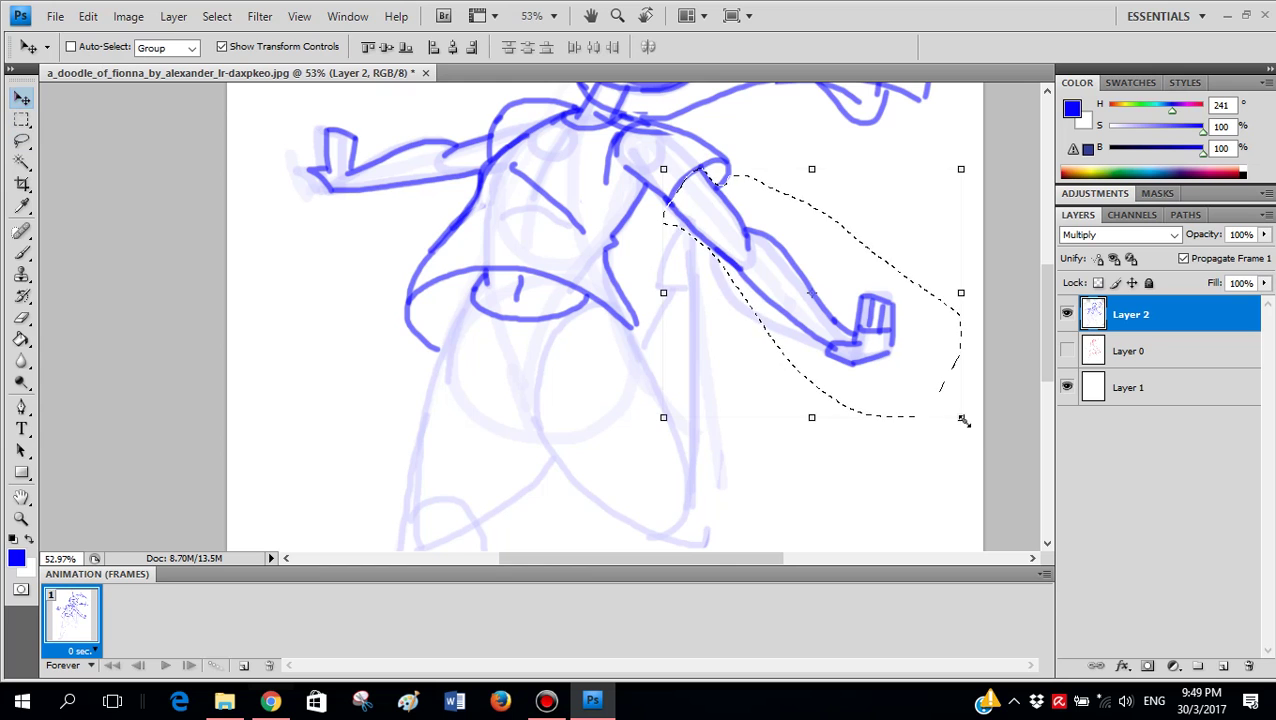
# - Try to shrink the selected right arm to 93.4% width and 84.2% height and shift it under the sleeve
pyautogui.moveTo(960, 417); pyautogui.dragTo(900, 367)
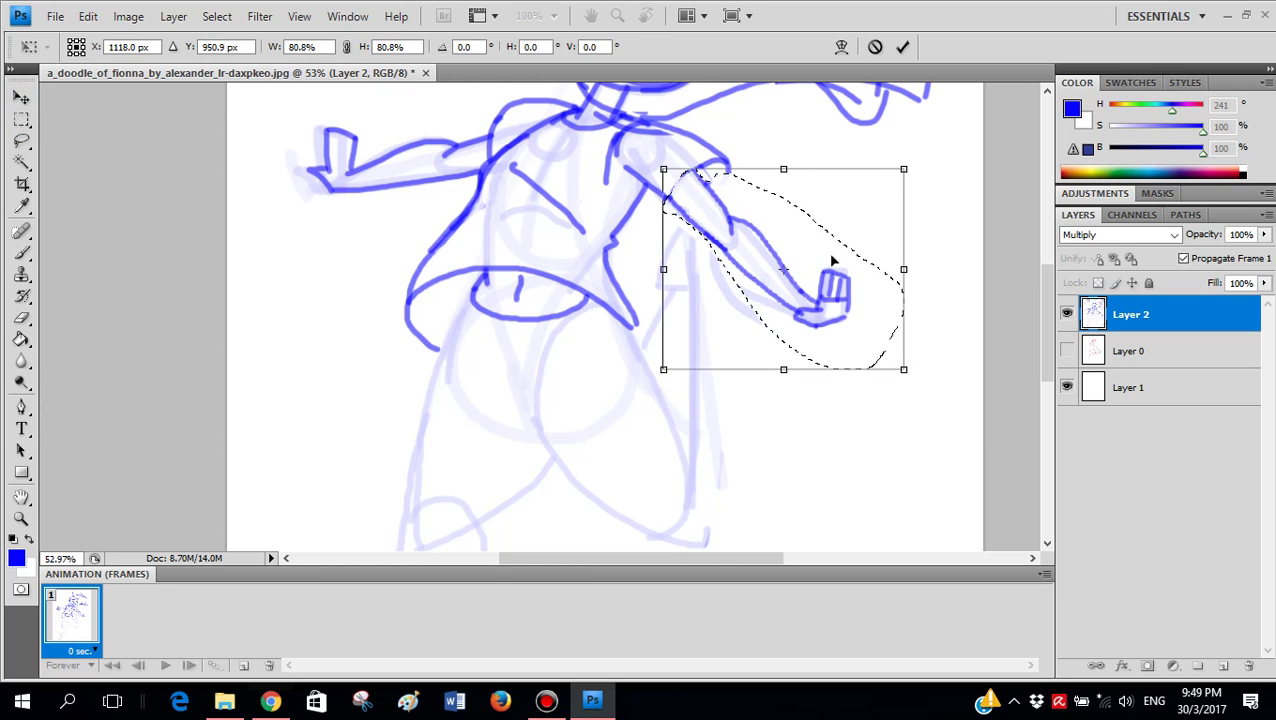
pyautogui.moveTo(834, 262)
pyautogui.mouseDown()
pyautogui.moveTo(826, 273)
pyautogui.moveTo(836, 268)
pyautogui.mouseUp()
pyautogui.moveTo(902, 174); pyautogui.dragTo(943, 166)
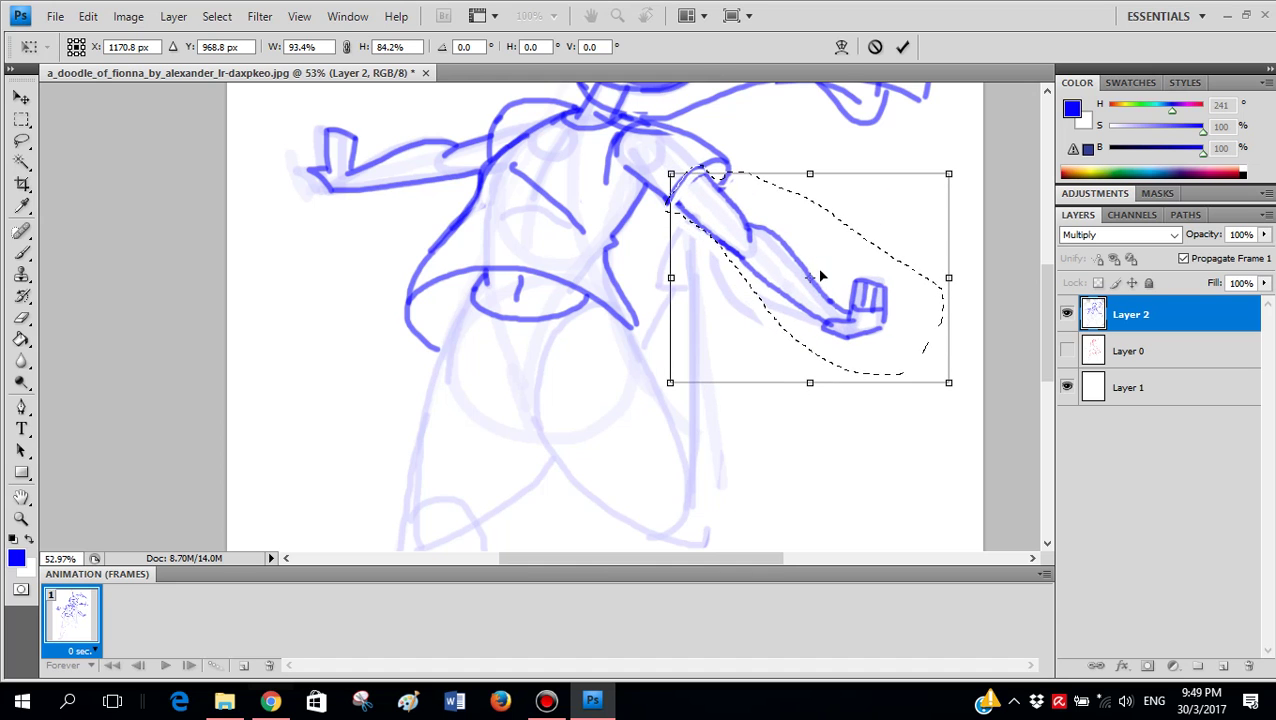
pyautogui.click(872, 47)
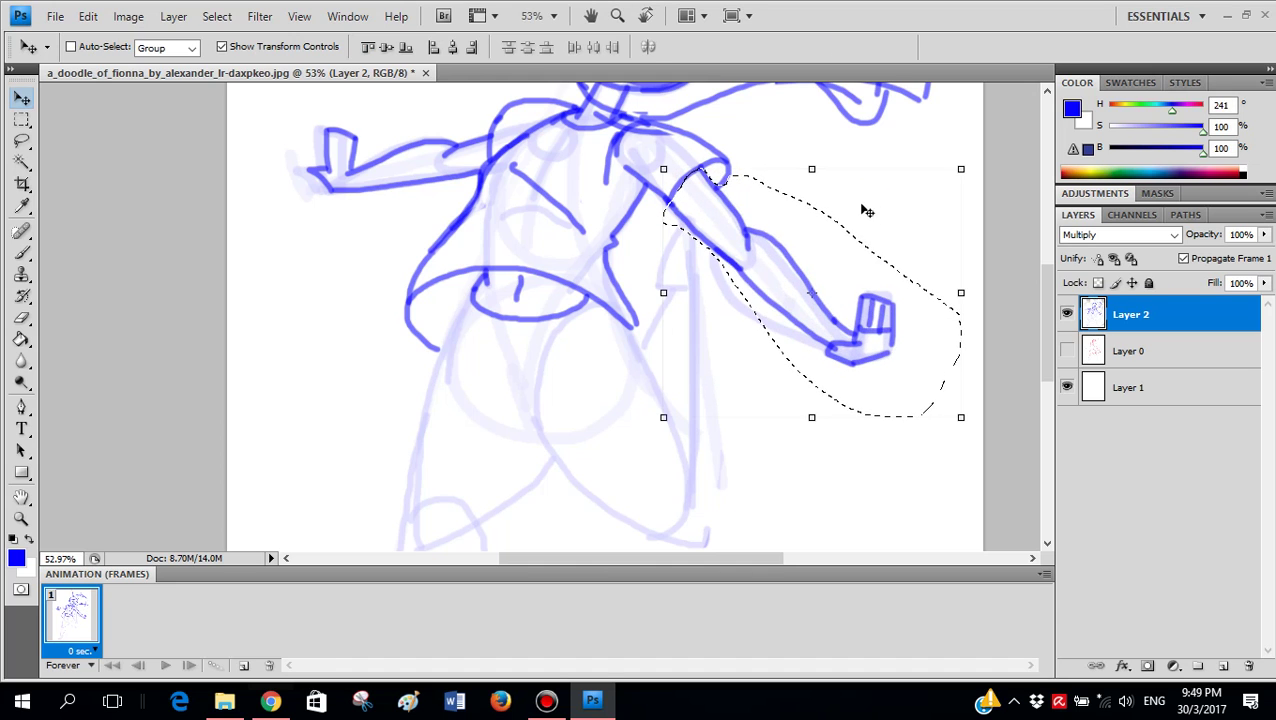
# - Delete the selected right arm and hand from Layer 2 and clear the selection
pyautogui.hotkey('ctrl', 'd')
pyautogui.hotkey('ctrl', 'shift', 'd')
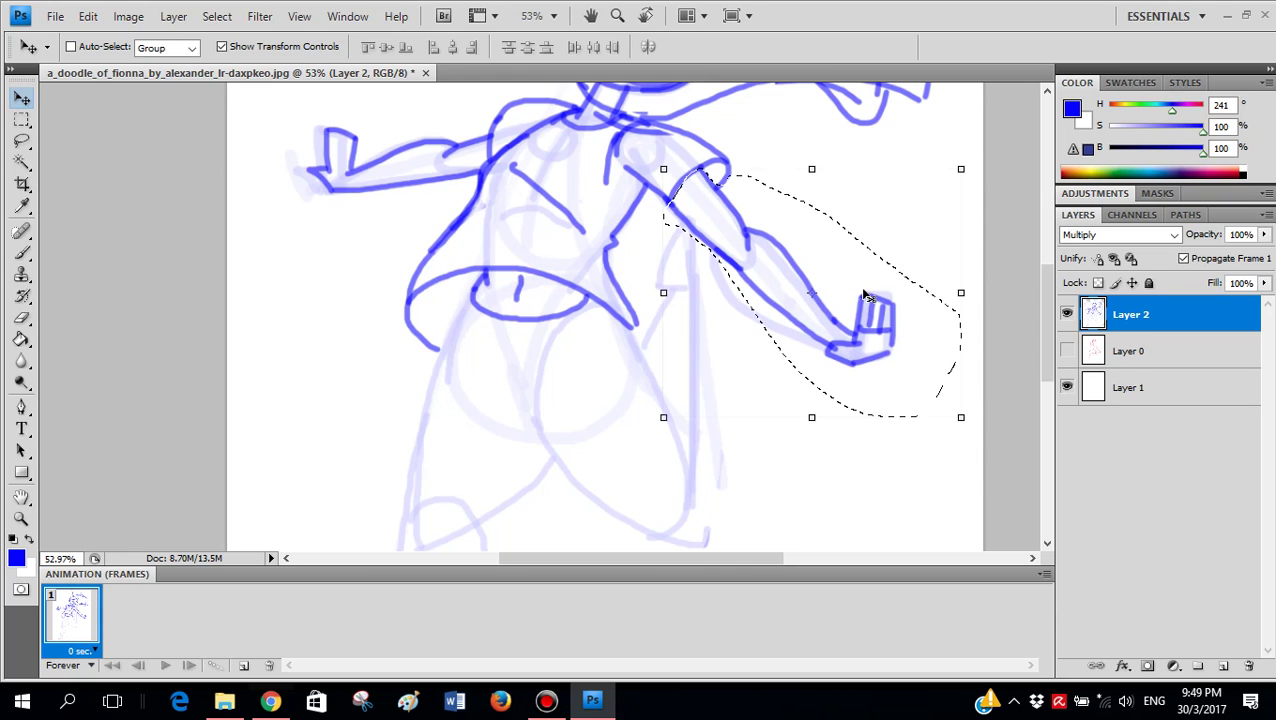
pyautogui.press('Delete')
pyautogui.hotkey('ctrl', 'd')
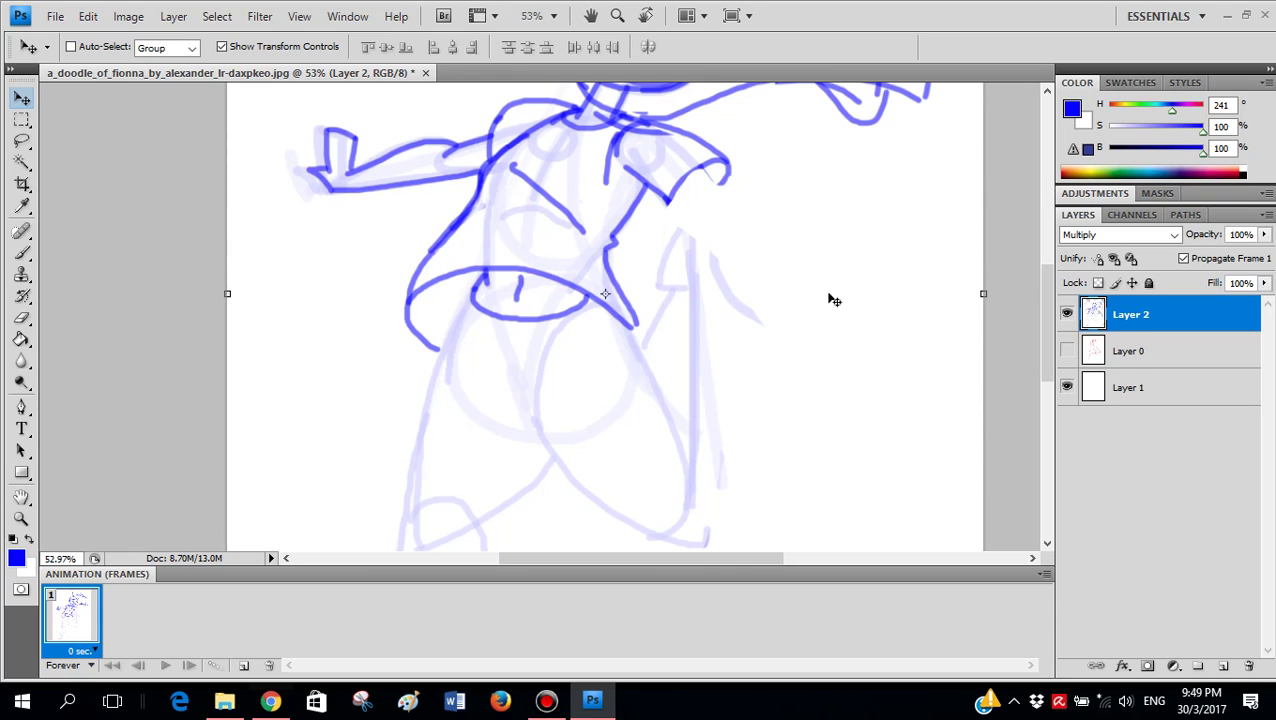
# - Draw a new lower contour for the right arm with the brush, sloping from the armpit down to the wrist
pyautogui.press('b')
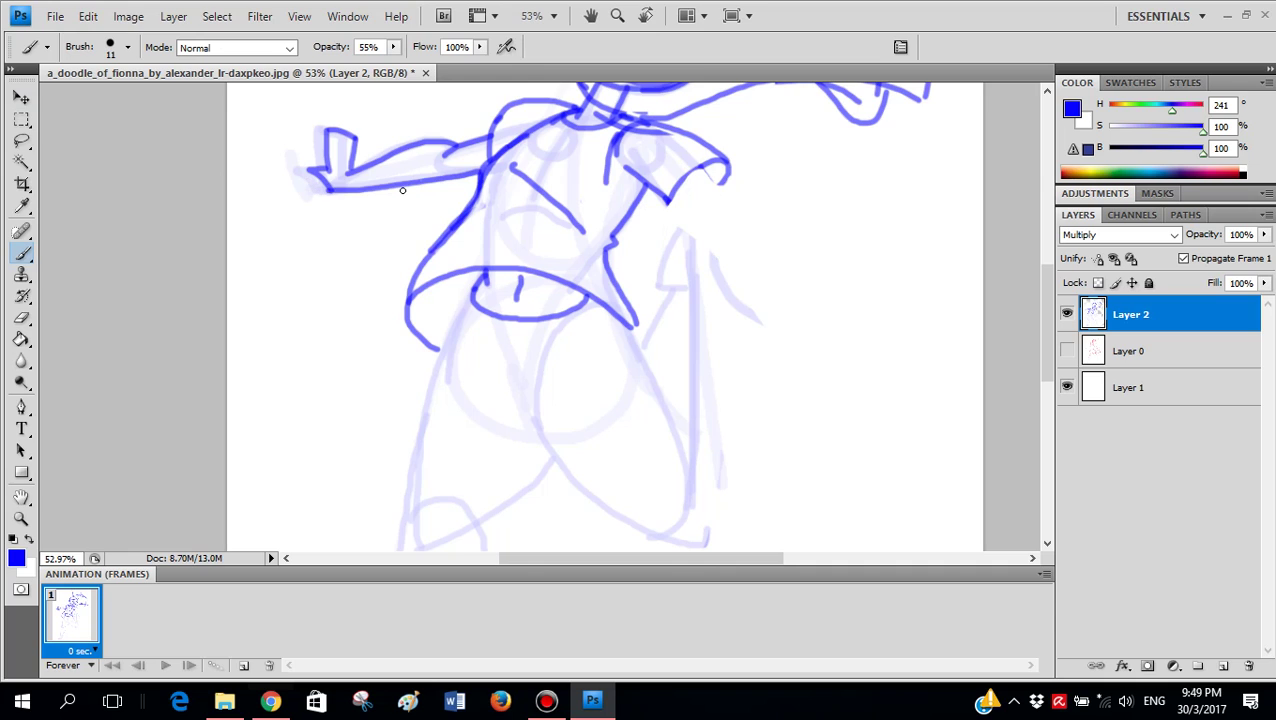
pyautogui.moveTo(633, 170); pyautogui.dragTo(810, 310)
pyautogui.hotkey('ctrl', 'z')
pyautogui.moveTo(630, 170); pyautogui.dragTo(798, 356)
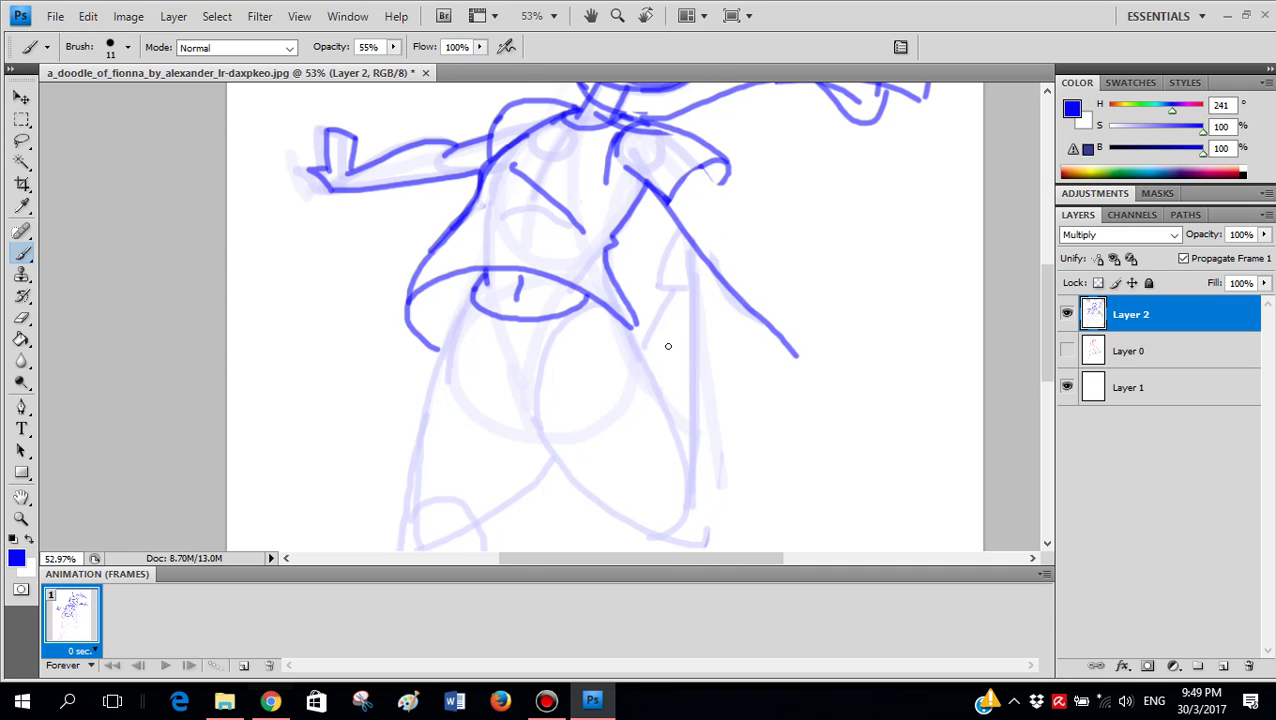
# - Draw the right arm's upper contour from the sleeve to the wrist, with a glove cuff across the elbow
pyautogui.moveTo(633, 150)
pyautogui.mouseDown()
pyautogui.moveTo(668, 384)
pyautogui.moveTo(760, 388)
pyautogui.moveTo(858, 320)
pyautogui.mouseUp()
pyautogui.hotkey('ctrl', 'z')
pyautogui.moveTo(692, 160); pyautogui.dragTo(745, 254)
pyautogui.hotkey('ctrl', 'z')
pyautogui.scroll(4, 676, 164)
pyautogui.moveTo(678, 157); pyautogui.dragTo(741, 260)
pyautogui.hotkey('ctrl', 'z')
pyautogui.moveTo(670, 128)
pyautogui.mouseDown()
pyautogui.moveTo(725, 289)
pyautogui.moveTo(758, 246)
pyautogui.moveTo(793, 252)
pyautogui.moveTo(860, 398)
pyautogui.mouseUp()
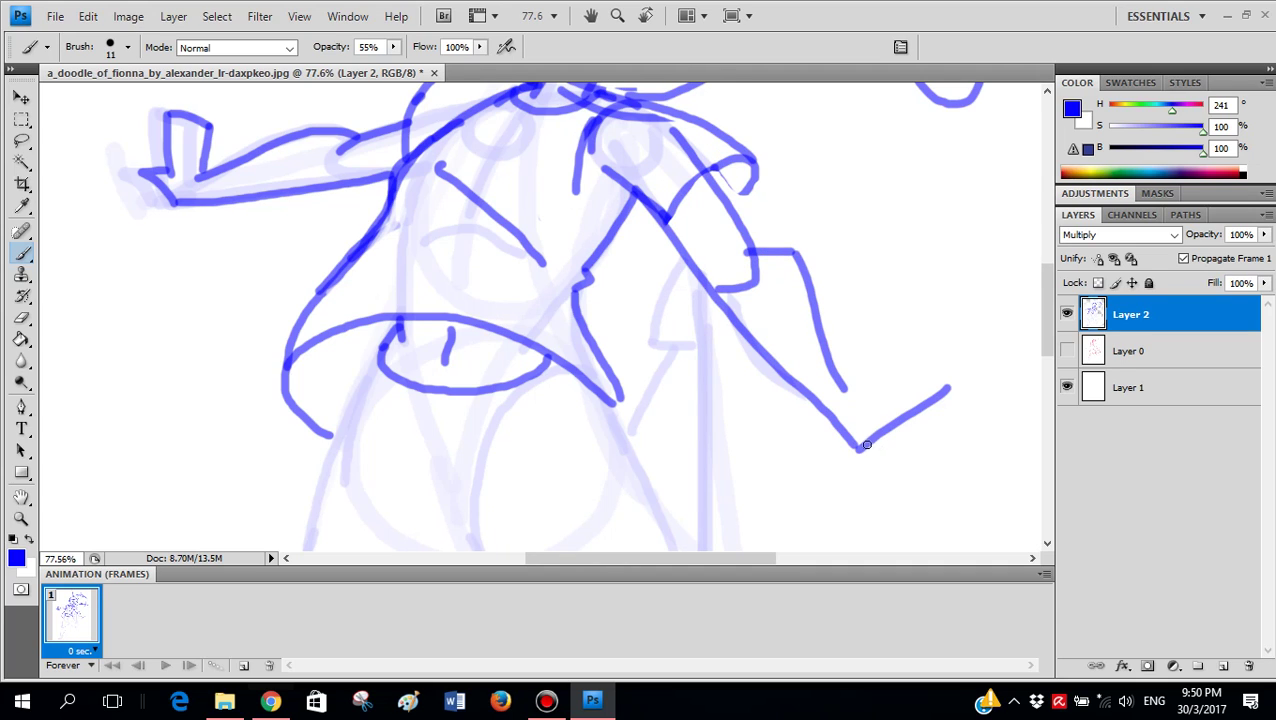
# - Draw the right hand with a pointed thumb, palm and raised fingers, and reinforce the glove's upper forearm line
pyautogui.moveTo(841, 456); pyautogui.dragTo(852, 434)
pyautogui.moveTo(843, 316)
pyautogui.mouseDown()
pyautogui.moveTo(879, 368)
pyautogui.moveTo(942, 340)
pyautogui.moveTo(918, 424)
pyautogui.moveTo(860, 450)
pyautogui.mouseUp()
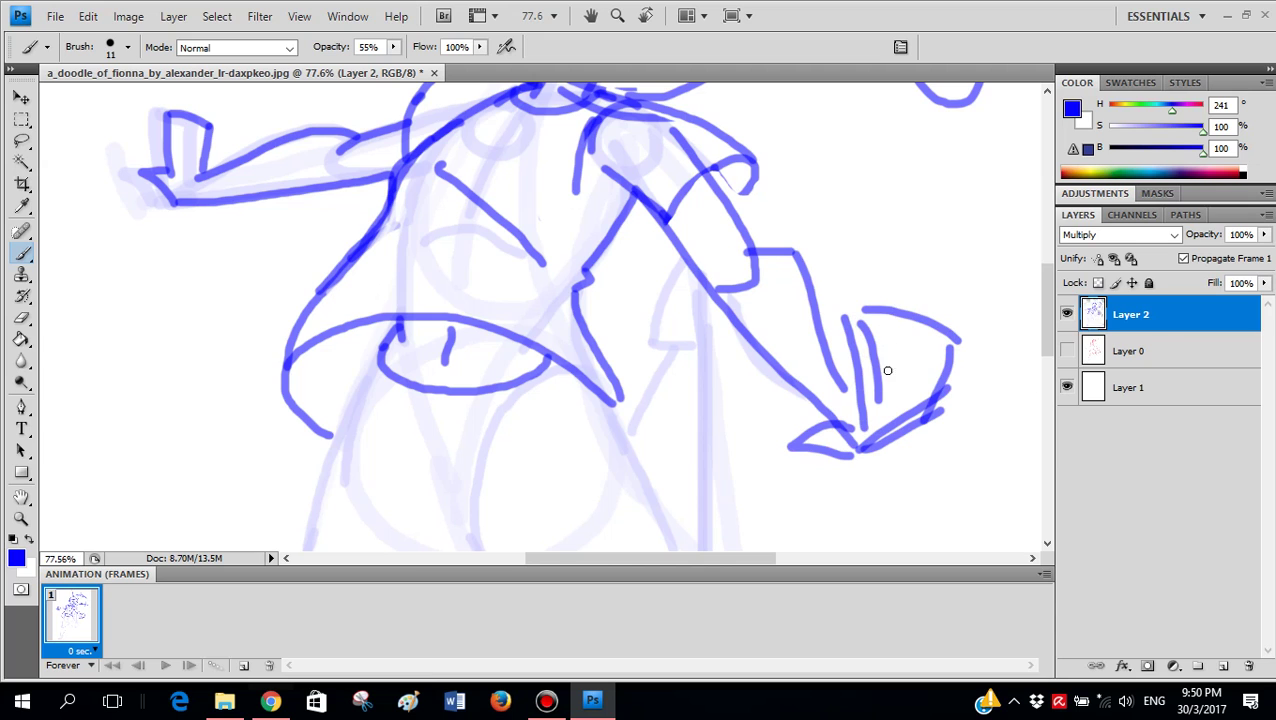
pyautogui.moveTo(904, 306)
pyautogui.mouseDown()
pyautogui.moveTo(882, 380)
pyautogui.moveTo(922, 381)
pyautogui.mouseUp()
pyautogui.moveTo(940, 326); pyautogui.dragTo(926, 381)
pyautogui.moveTo(949, 329)
pyautogui.mouseDown()
pyautogui.moveTo(938, 397)
pyautogui.moveTo(875, 447)
pyautogui.mouseUp()
pyautogui.scroll(-1, 837, 349)
pyautogui.scroll(1, 837, 349)
pyautogui.moveTo(846, 389)
pyautogui.mouseDown()
pyautogui.moveTo(799, 283)
pyautogui.moveTo(755, 242)
pyautogui.moveTo(770, 214)
pyautogui.mouseUp()
# - Examine the skirt and legs in the red Layer 0 sketch with Layer 2 hidden, then restore both layers' visibility
pyautogui.scroll(-2, 752, 242)
pyautogui.scroll(3, 755, 200)
pyautogui.scroll(-3, 751, 233)
pyautogui.scroll(-3, 732, 256)
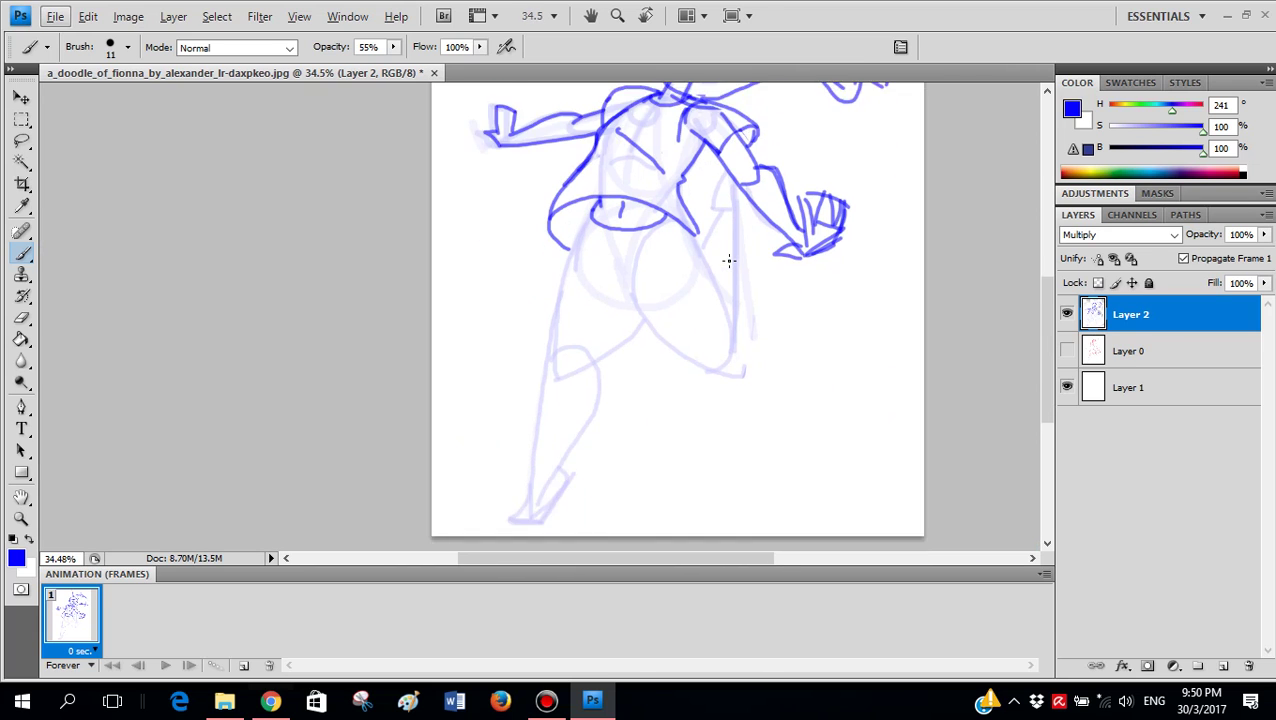
pyautogui.scroll(2, 706, 214)
pyautogui.scroll(1, 527, 194)
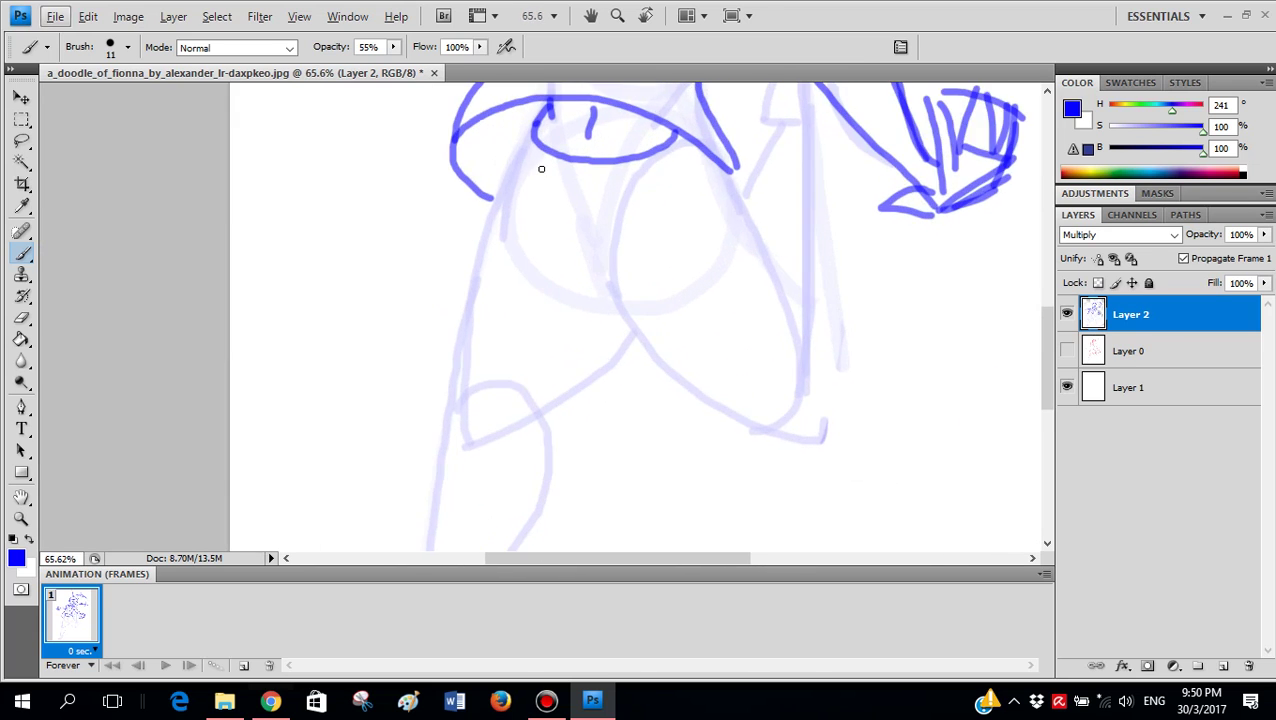
pyautogui.scroll(2, 541, 171)
pyautogui.scroll(-2, 630, 248)
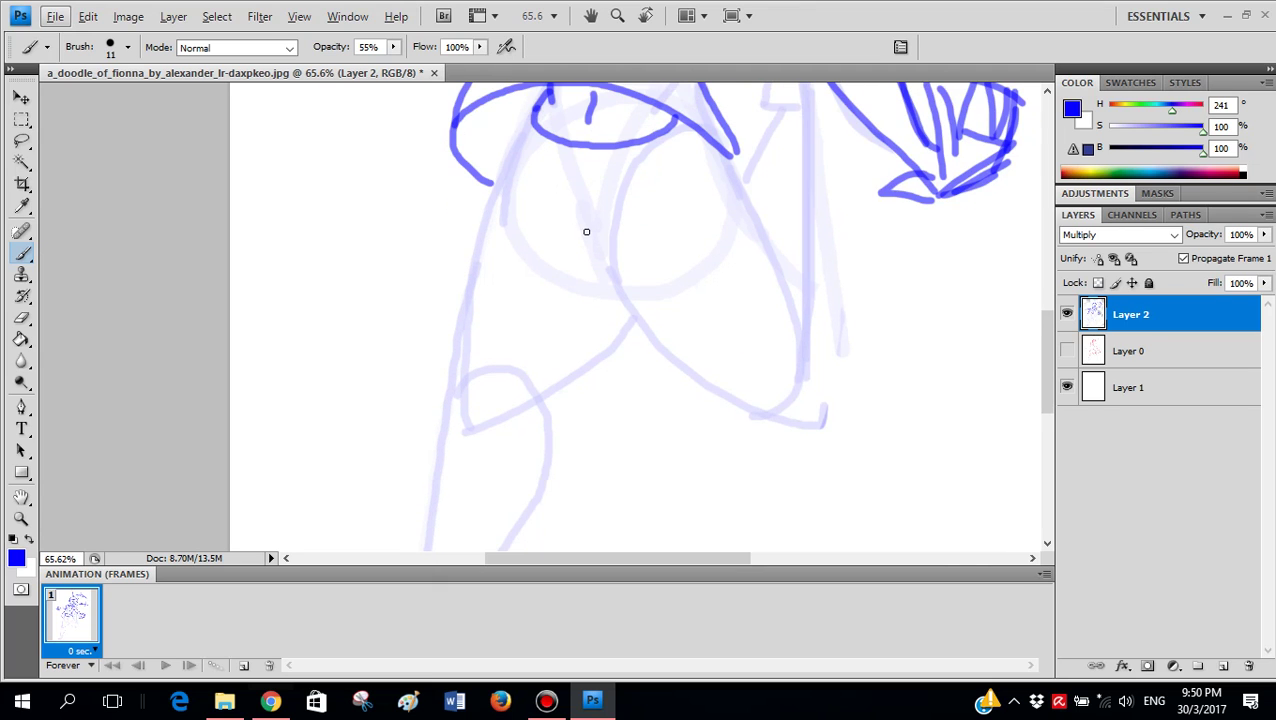
pyautogui.scroll(1, 1045, 307)
pyautogui.click(1067, 350)
pyautogui.click(1066, 314)
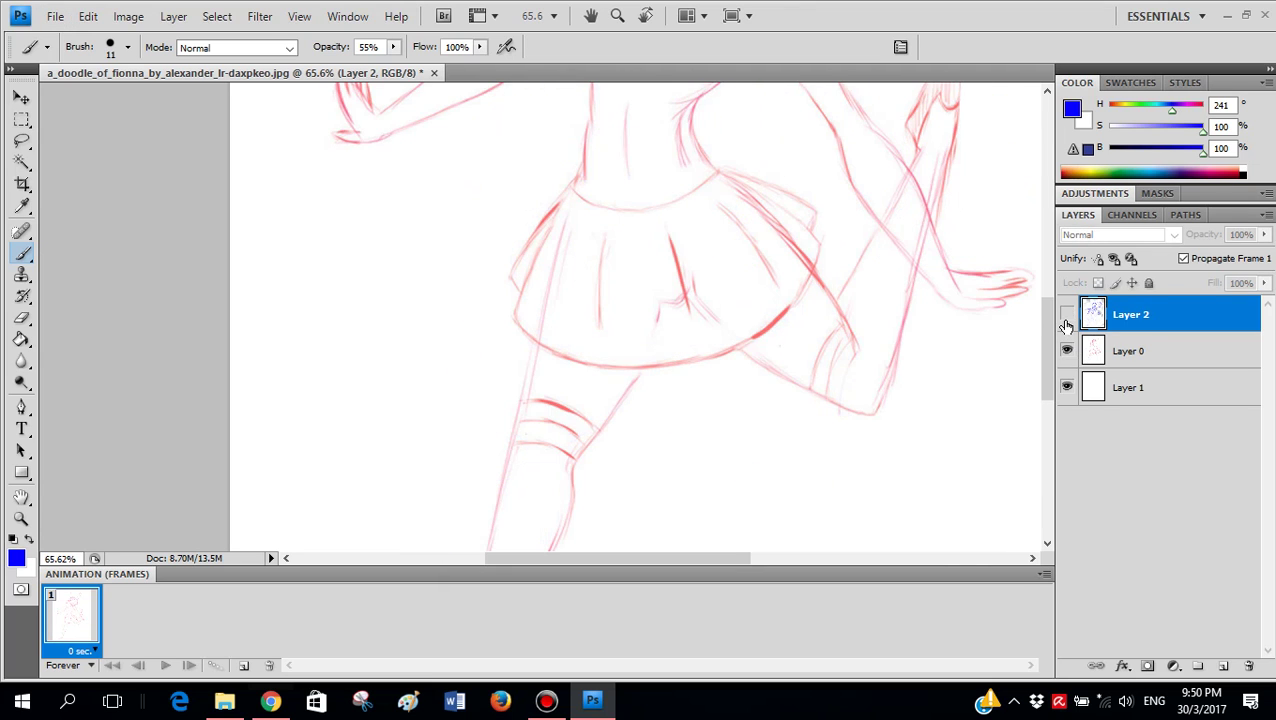
pyautogui.click(1066, 314)
pyautogui.click(1067, 350)
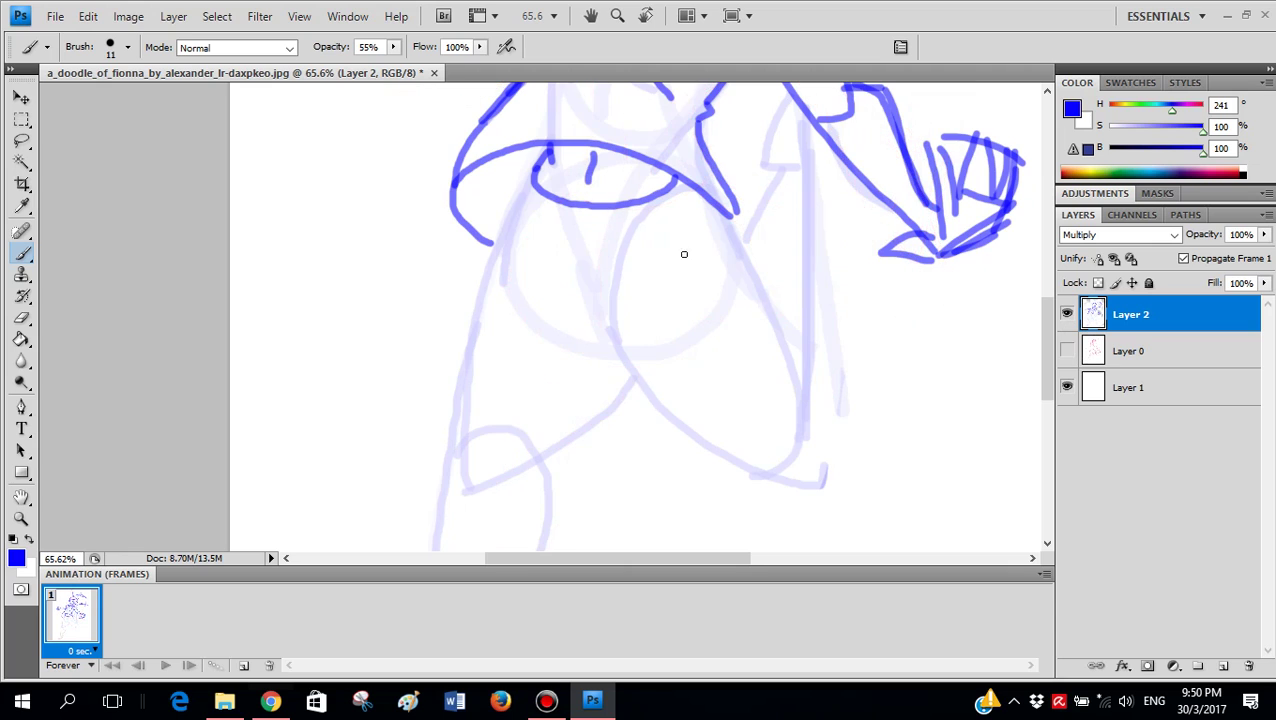
# - Try to draw the skirt's left side flaring outward from the waist
pyautogui.scroll(1, 547, 193)
pyautogui.scroll(-1, 535, 119)
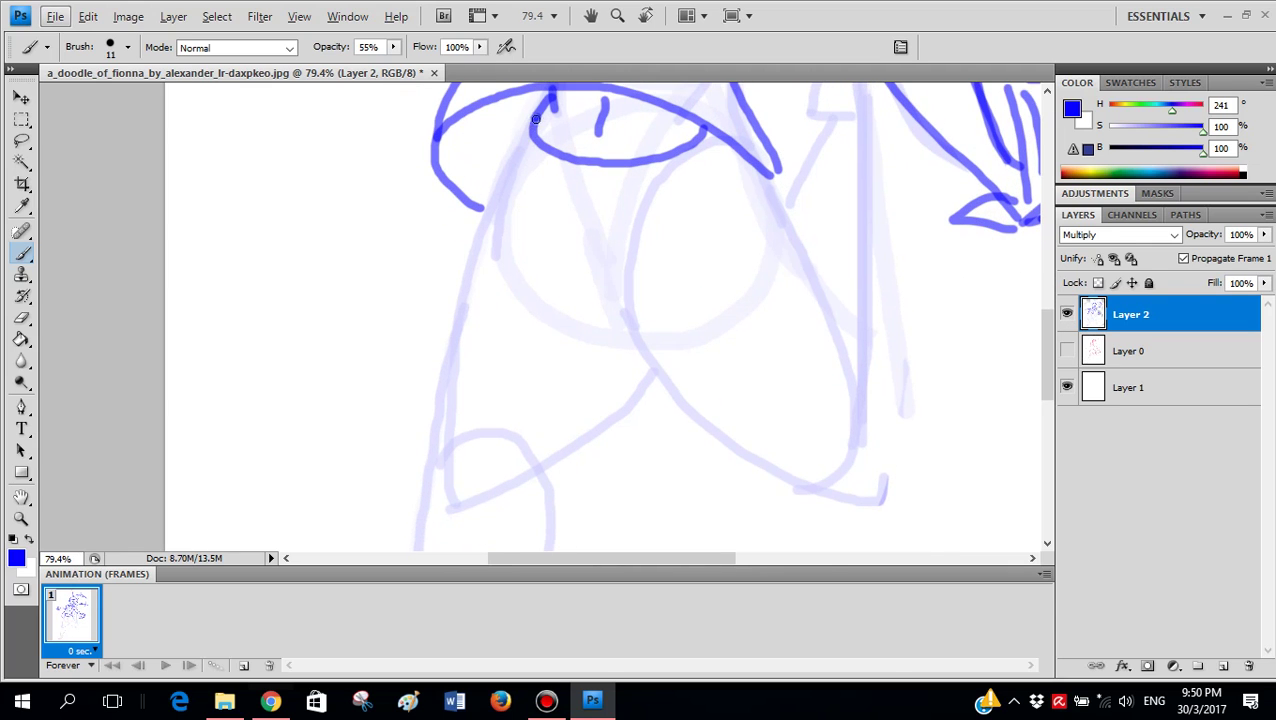
pyautogui.moveTo(529, 118); pyautogui.dragTo(424, 346)
pyautogui.hotkey('ctrl', 'z')
pyautogui.moveTo(536, 104); pyautogui.dragTo(380, 278)
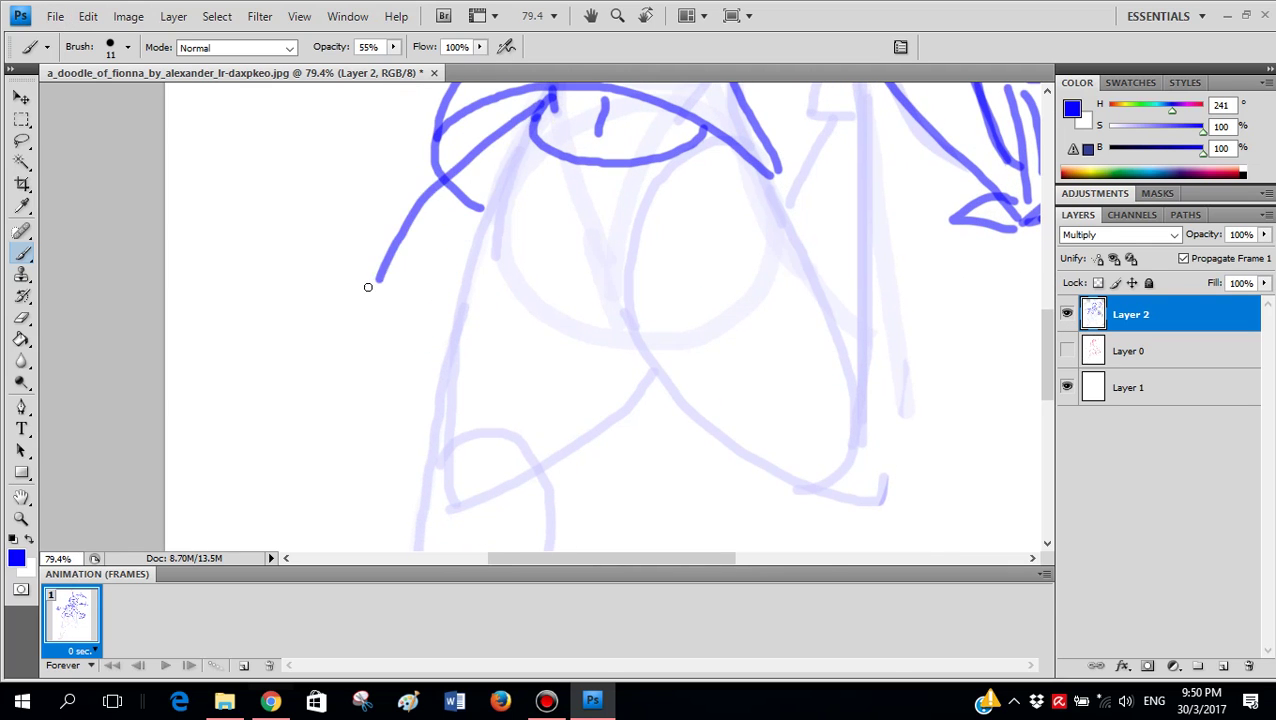
pyautogui.hotkey('ctrl', 'z')
pyautogui.moveTo(540, 116); pyautogui.dragTo(328, 246)
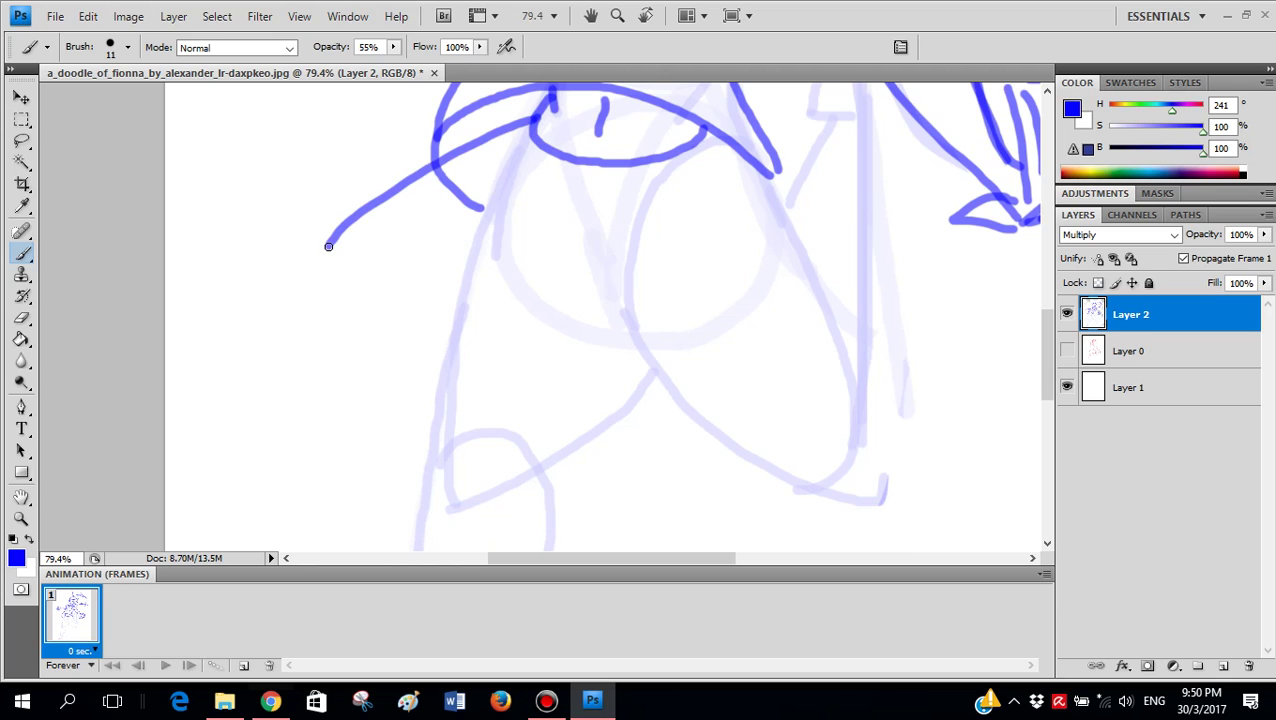
# - Try to draw the flared skirt's right side and wide hem, with short underside curves and a stroke at the crotch
pyautogui.moveTo(760, 158)
pyautogui.mouseDown()
pyautogui.moveTo(845, 210)
pyautogui.moveTo(356, 276)
pyautogui.mouseUp()
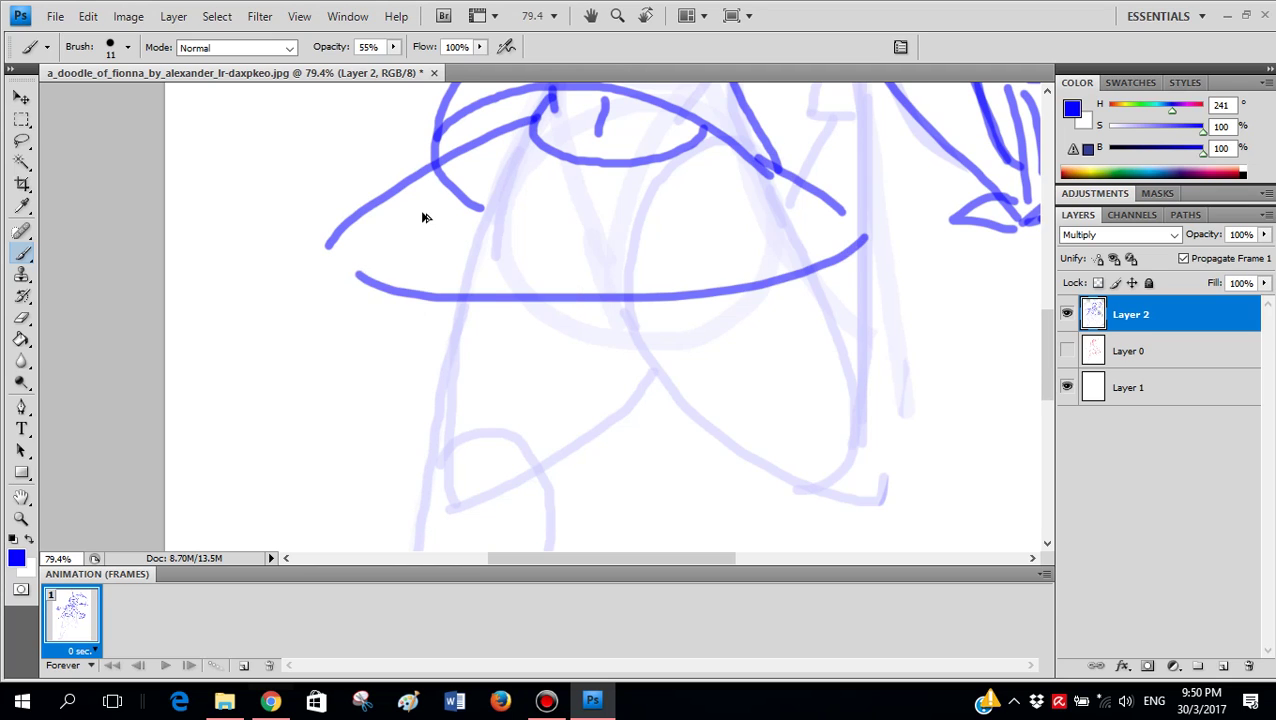
pyautogui.hotkey('ctrl', 'z')
pyautogui.moveTo(546, 245); pyautogui.dragTo(896, 260)
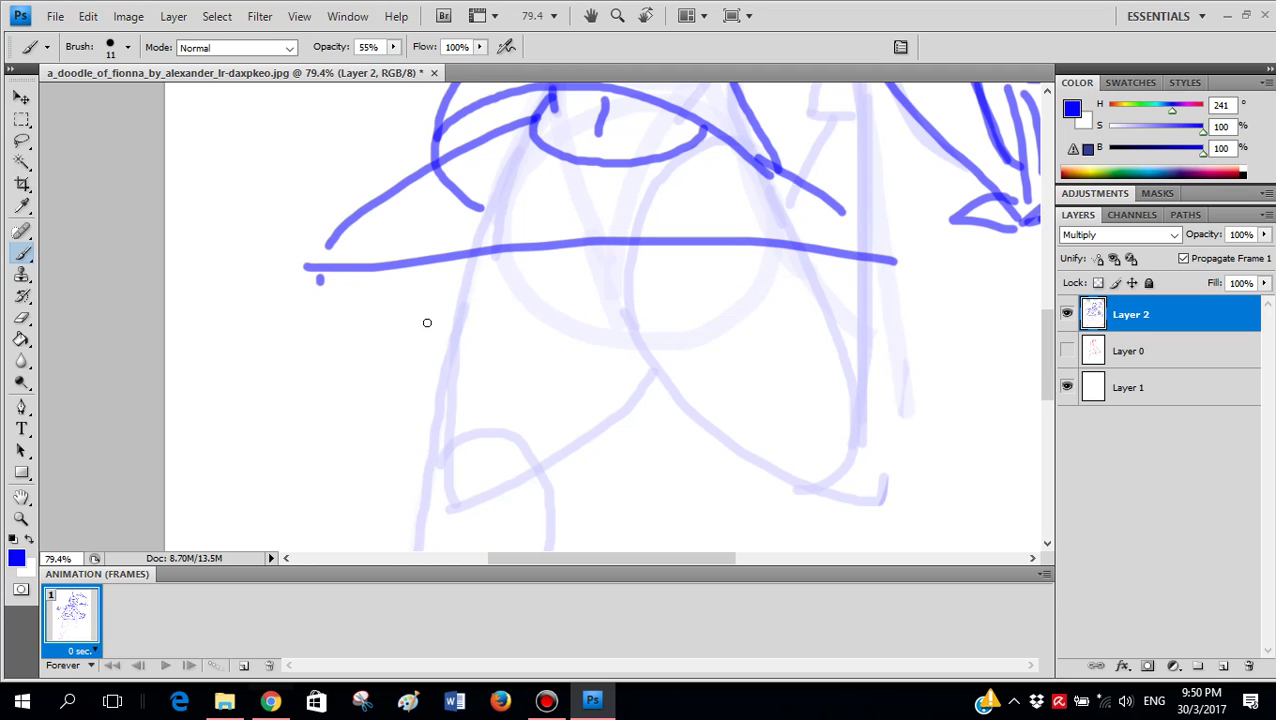
pyautogui.moveTo(320, 280); pyautogui.dragTo(430, 326)
pyautogui.moveTo(884, 281); pyautogui.dragTo(806, 326)
pyautogui.scroll(-3, 810, 356)
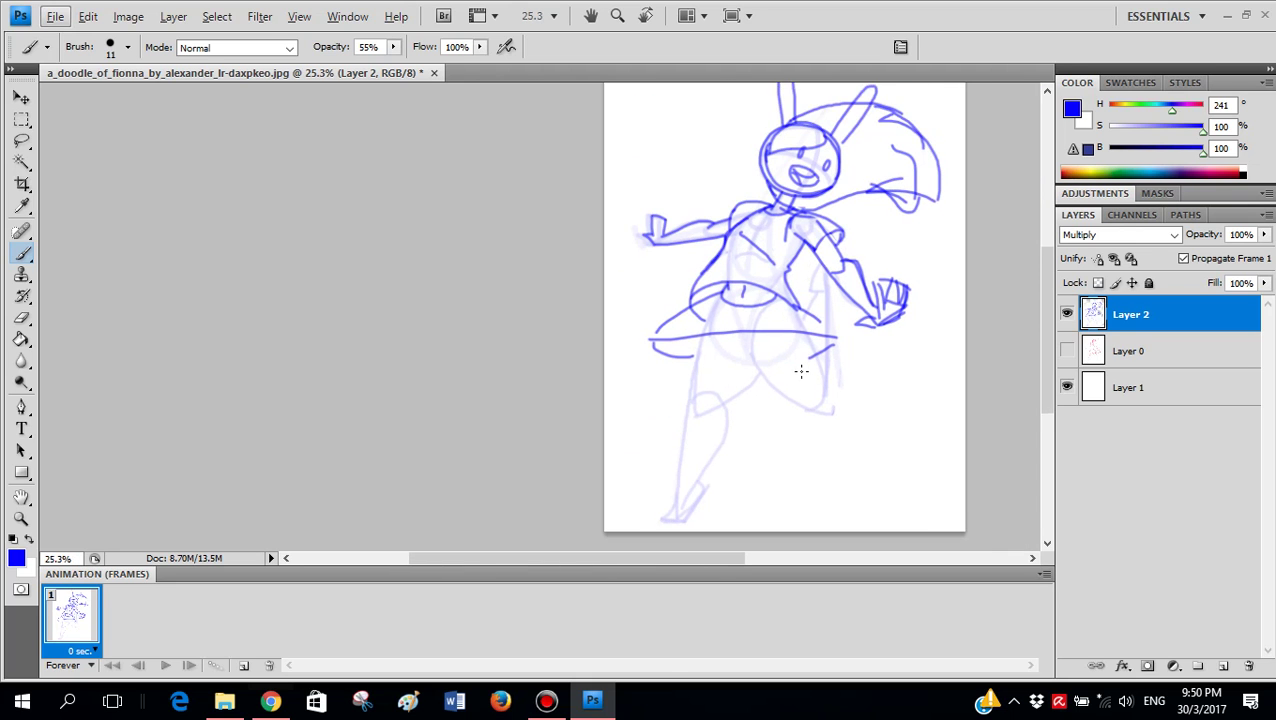
pyautogui.scroll(-2, 801, 371)
pyautogui.scroll(1, 796, 353)
pyautogui.scroll(3, 726, 276)
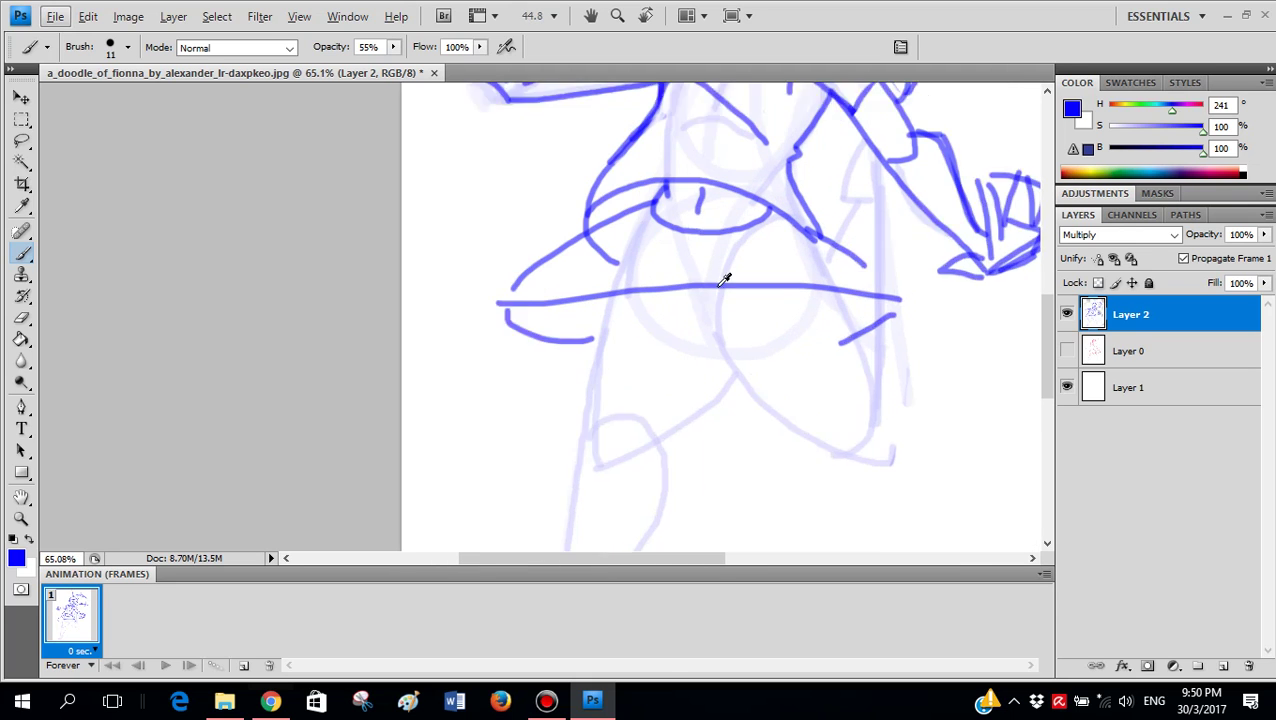
pyautogui.moveTo(703, 324); pyautogui.dragTo(703, 324)
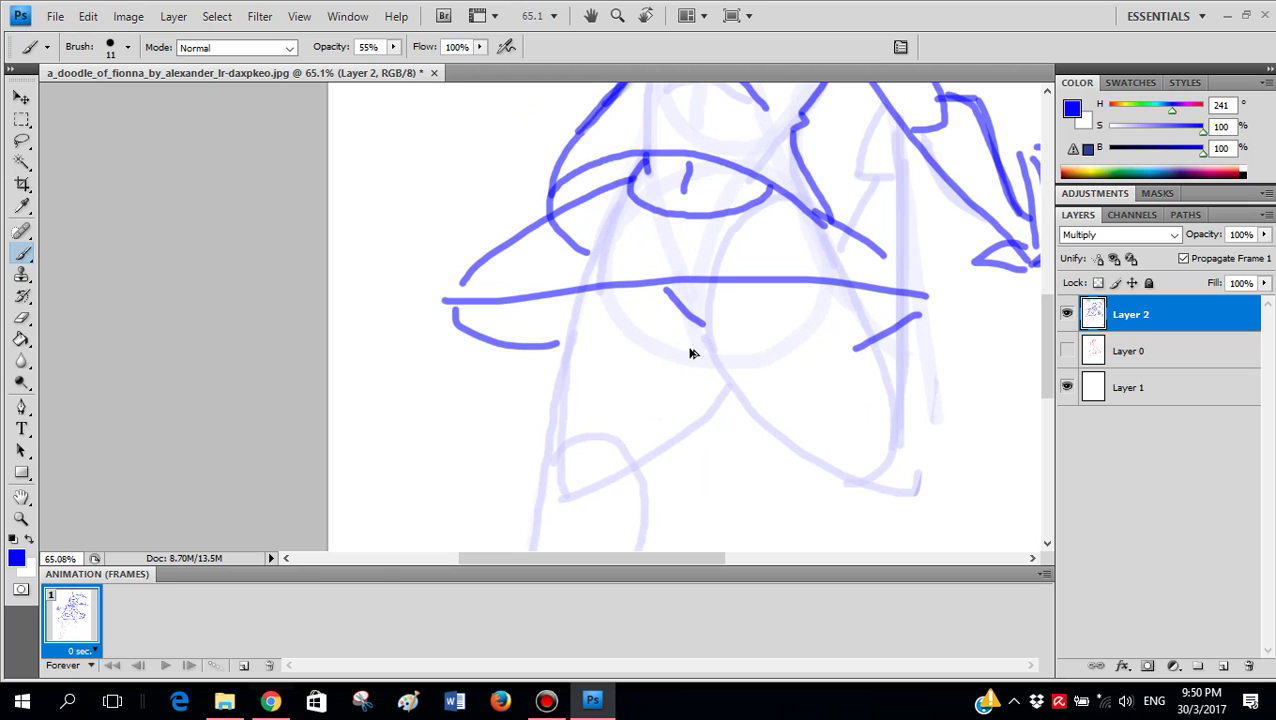
# - Undo all the flared skirt strokes below the shirt
pyautogui.hotkey('ctrl', 'alt', 'z')
pyautogui.hotkey('ctrl', 'alt', 'z')
pyautogui.hotkey('ctrl', 'alt', 'z')
pyautogui.hotkey('ctrl', 'alt', 'z')
pyautogui.hotkey('ctrl', 'alt', 'z')
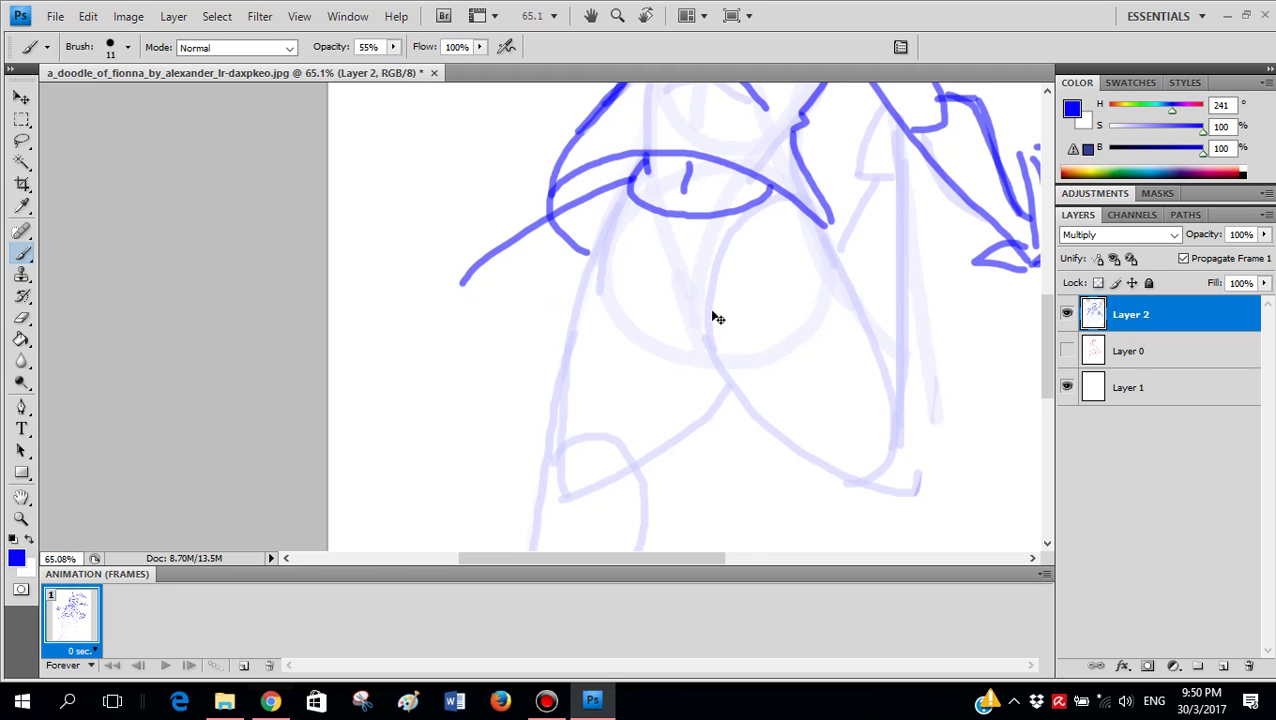
pyautogui.hotkey('ctrl', 'alt', 'z')
# - Draw the skirt's right side curving down from the shirt's corner along the outer thigh
pyautogui.scroll(2, 709, 310)
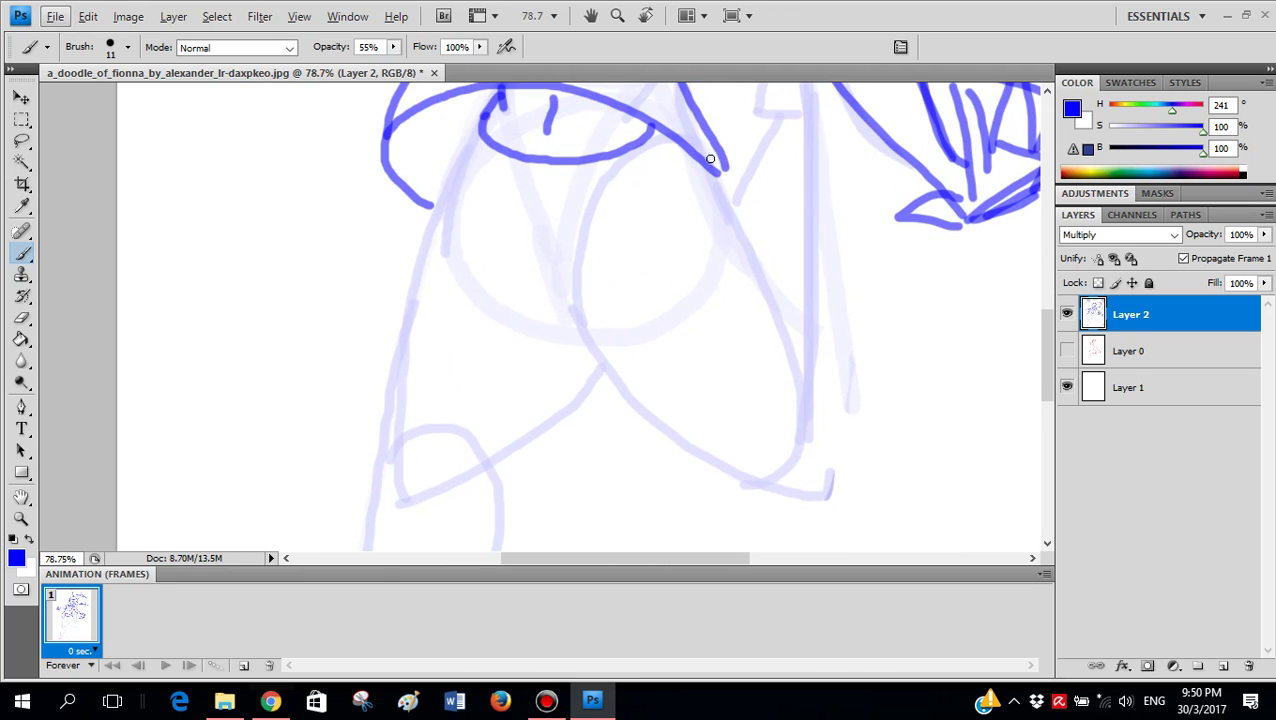
pyautogui.moveTo(712, 166); pyautogui.dragTo(778, 274)
pyautogui.hotkey('ctrl', 'alt', 'z')
pyautogui.moveTo(720, 175)
pyautogui.mouseDown()
pyautogui.moveTo(784, 322)
pyautogui.moveTo(770, 336)
pyautogui.moveTo(324, 290)
pyautogui.mouseUp()
pyautogui.hotkey('ctrl', 'alt', 'z')
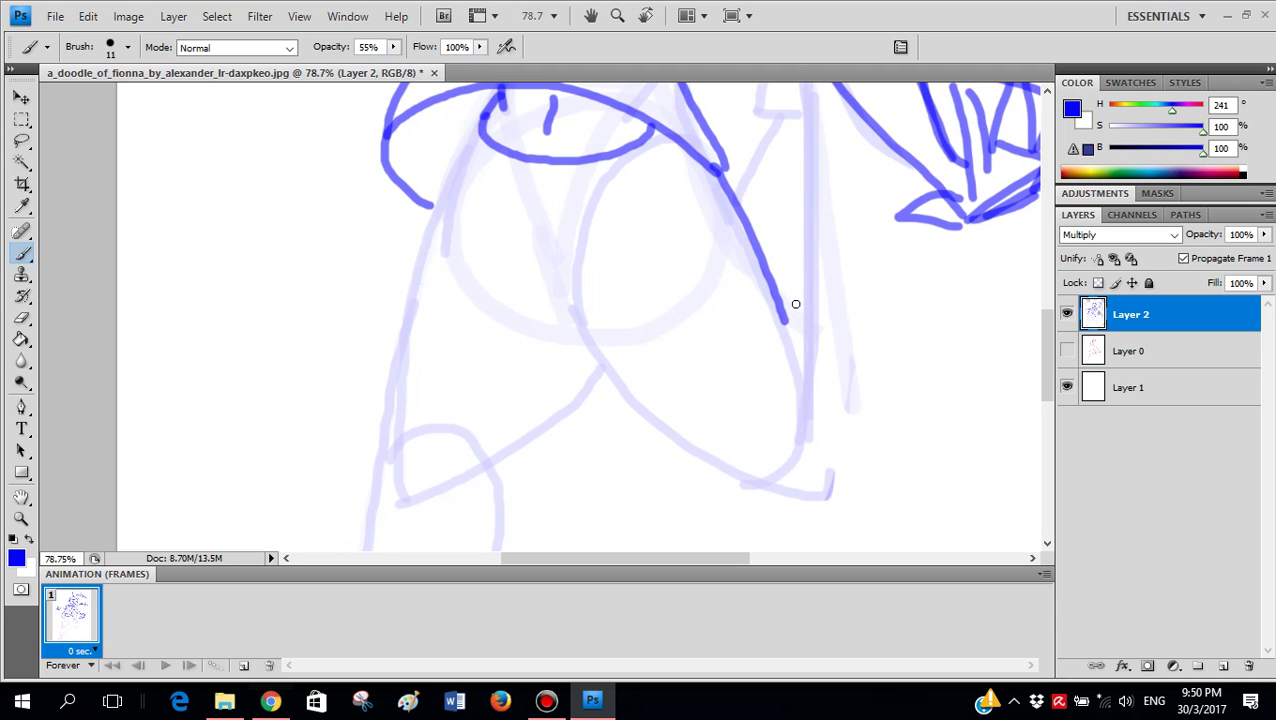
pyautogui.moveTo(788, 330); pyautogui.dragTo(393, 319)
pyautogui.hotkey('ctrl', 'alt', 'z')
# - Try to mark the crotch with a short horizontal stroke and guide lines along the inner thigh
pyautogui.scroll(2, 601, 330)
pyautogui.moveTo(590, 346); pyautogui.dragTo(589, 352)
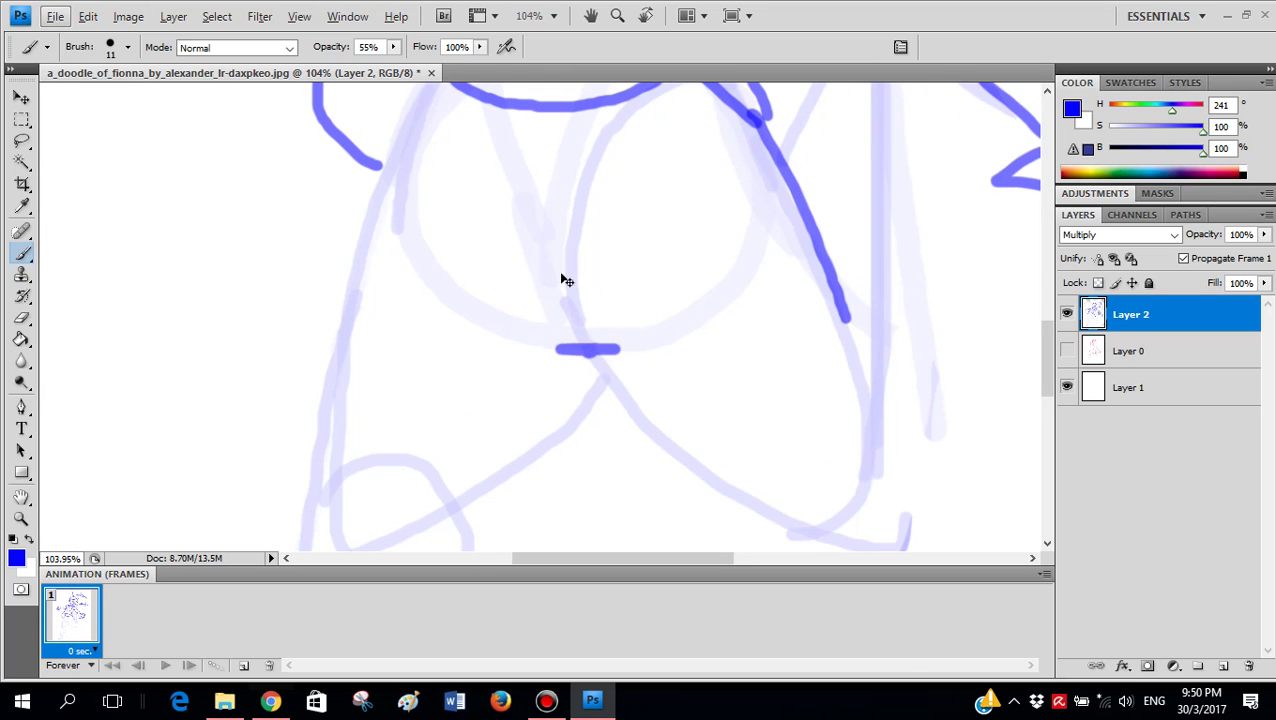
pyautogui.hotkey('ctrl', 'alt', 'z')
pyautogui.moveTo(569, 296); pyautogui.dragTo(576, 298)
pyautogui.moveTo(497, 190); pyautogui.dragTo(565, 295)
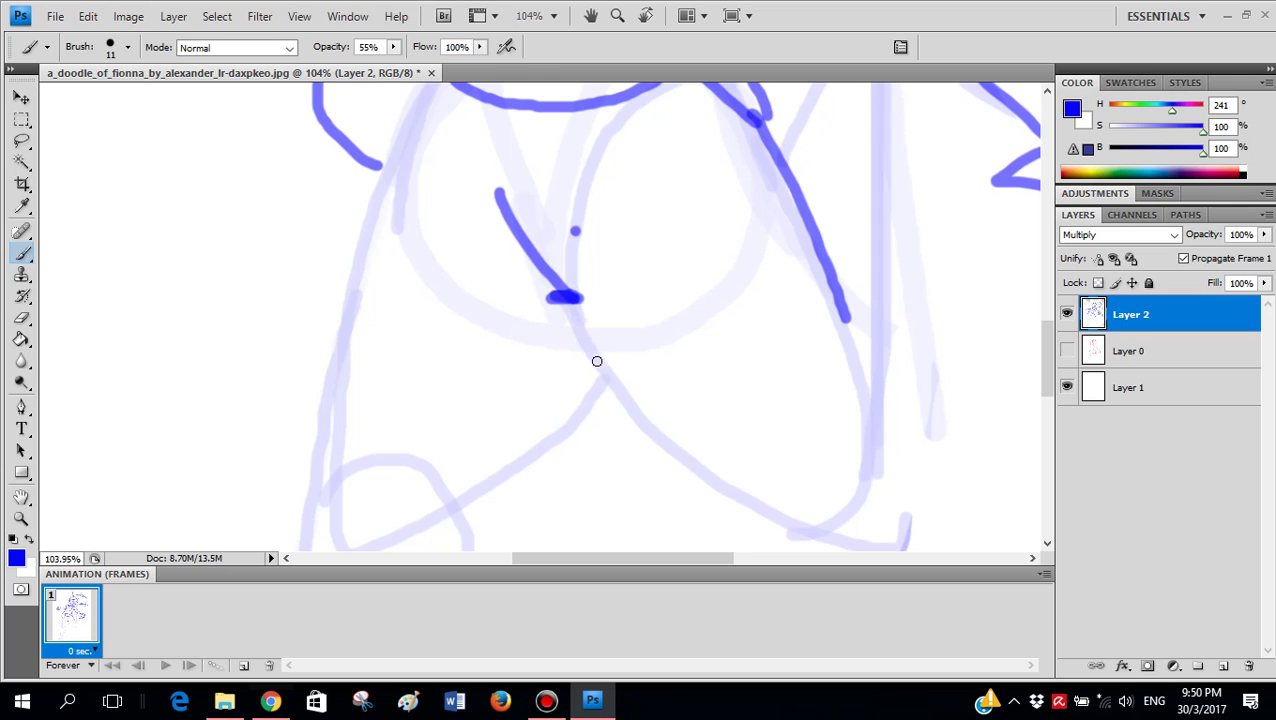
pyautogui.moveTo(575, 230); pyautogui.dragTo(698, 460)
pyautogui.moveTo(541, 343); pyautogui.dragTo(678, 342)
pyautogui.hotkey('ctrl', 'alt', 'z')
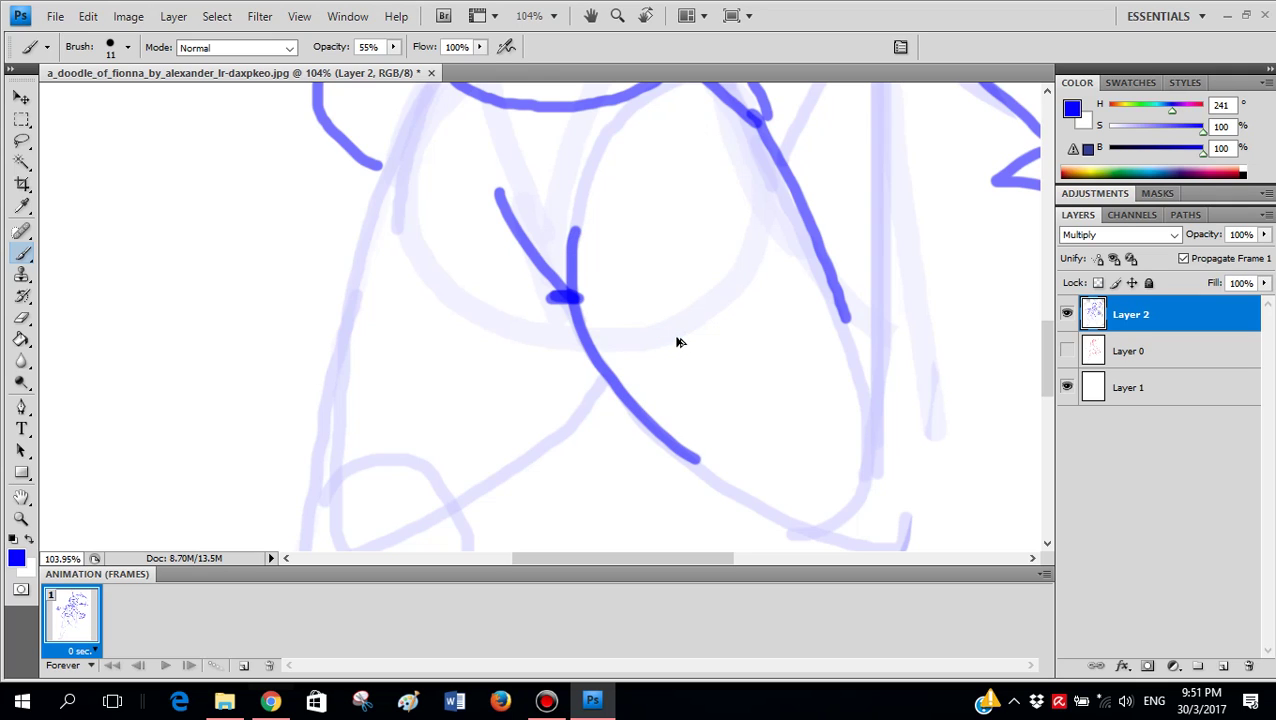
pyautogui.hotkey('ctrl', 'alt', 'z')
pyautogui.hotkey('ctrl', 'alt', 'z')
pyautogui.hotkey('ctrl', 'alt', 'z')
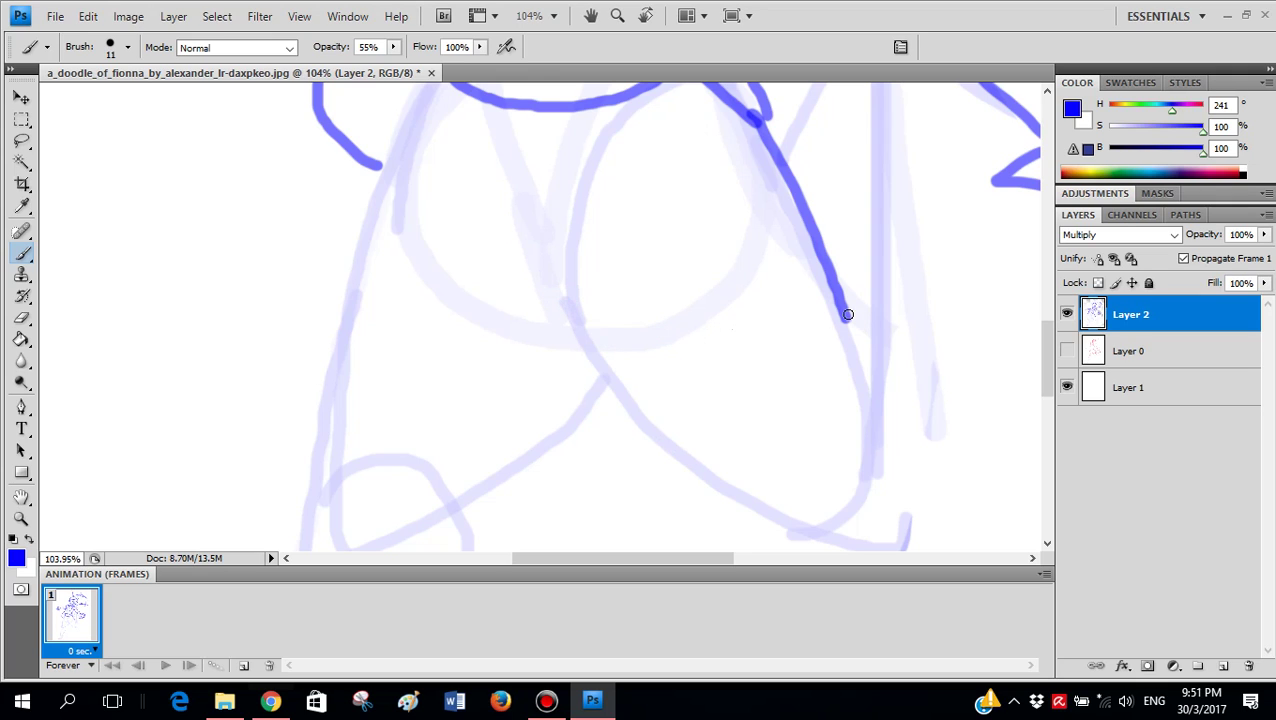
# - Draw the skirt's wavy hem from its right side across both thighs, curling under at the left end
pyautogui.moveTo(846, 318)
pyautogui.mouseDown()
pyautogui.moveTo(811, 336)
pyautogui.moveTo(401, 292)
pyautogui.moveTo(220, 293)
pyautogui.mouseUp()
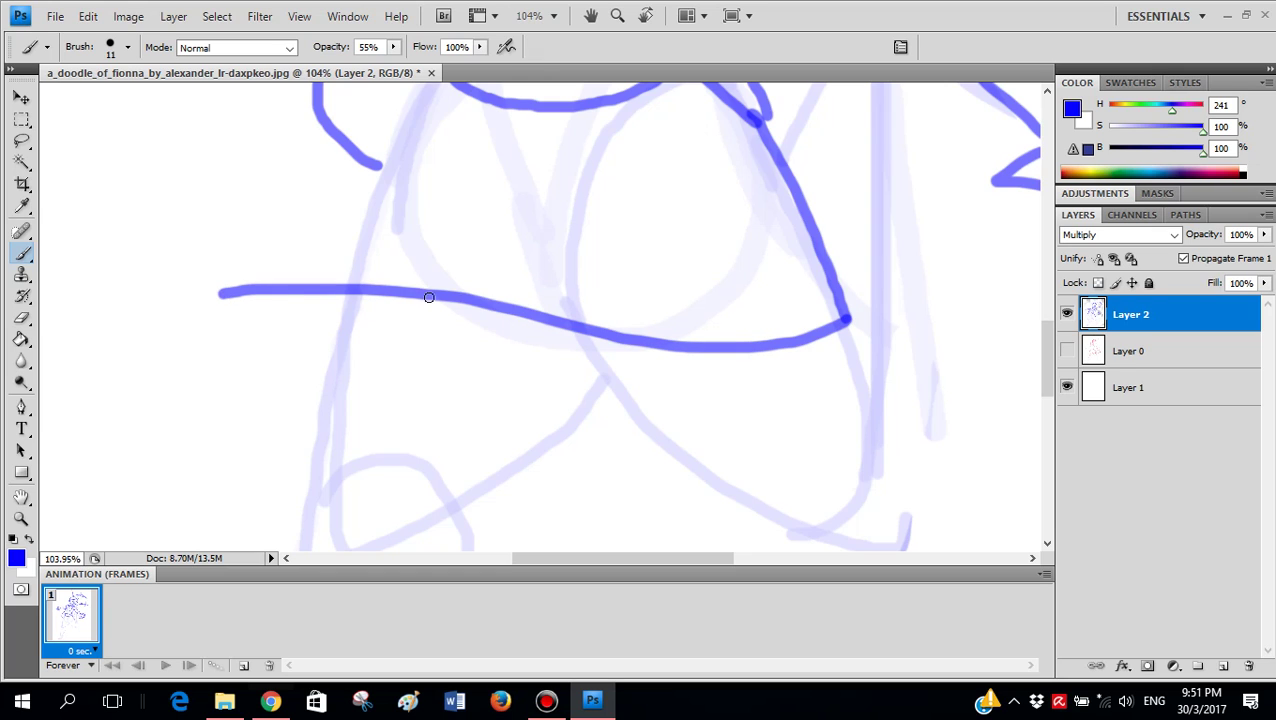
pyautogui.scroll(3, 419, 293)
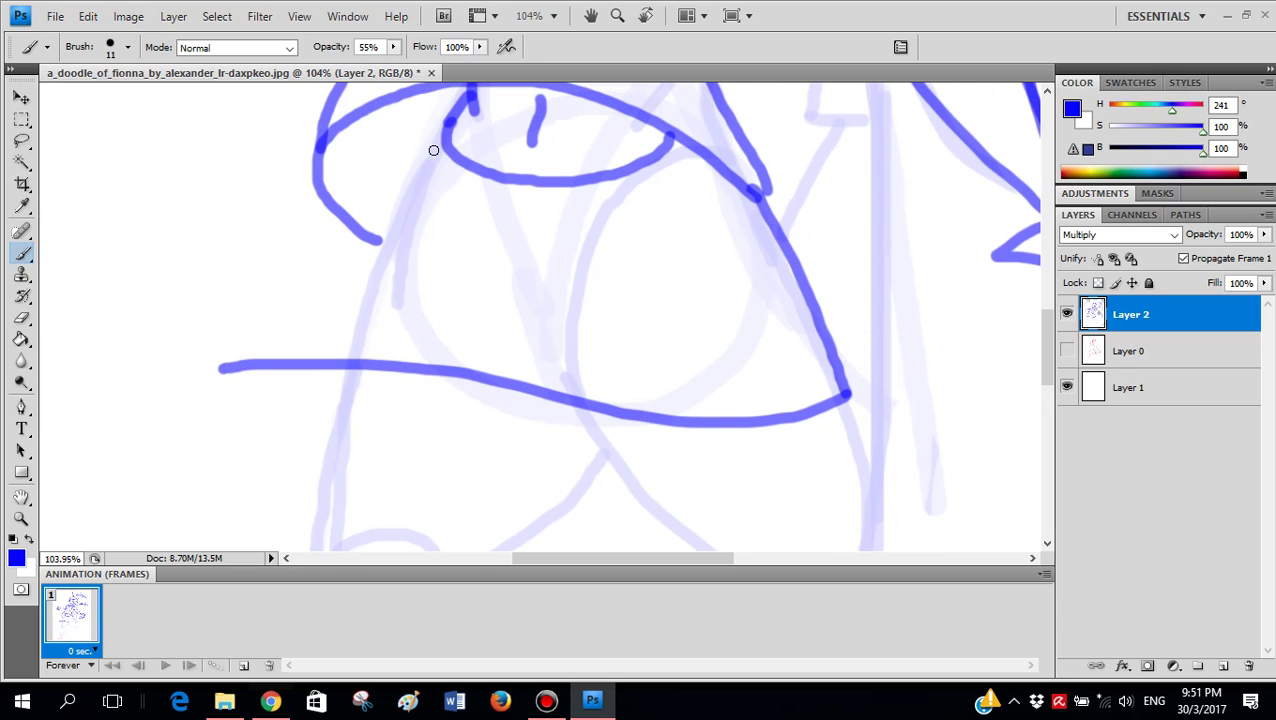
pyautogui.moveTo(388, 189)
pyautogui.mouseDown()
pyautogui.moveTo(310, 270)
pyautogui.moveTo(230, 392)
pyautogui.moveTo(305, 424)
pyautogui.mouseUp()
pyautogui.hotkey('ctrl', 'z')
pyautogui.hotkey('ctrl', 'z')
pyautogui.moveTo(842, 393)
pyautogui.mouseDown()
pyautogui.moveTo(736, 431)
pyautogui.moveTo(337, 368)
pyautogui.moveTo(257, 389)
pyautogui.moveTo(241, 409)
pyautogui.moveTo(355, 443)
pyautogui.moveTo(850, 387)
pyautogui.moveTo(815, 384)
pyautogui.moveTo(828, 414)
pyautogui.moveTo(673, 440)
pyautogui.moveTo(490, 383)
pyautogui.moveTo(363, 363)
pyautogui.moveTo(302, 376)
pyautogui.moveTo(275, 403)
pyautogui.mouseUp()
pyautogui.hotkey('ctrl', 'z')
pyautogui.moveTo(335, 432); pyautogui.dragTo(342, 432)
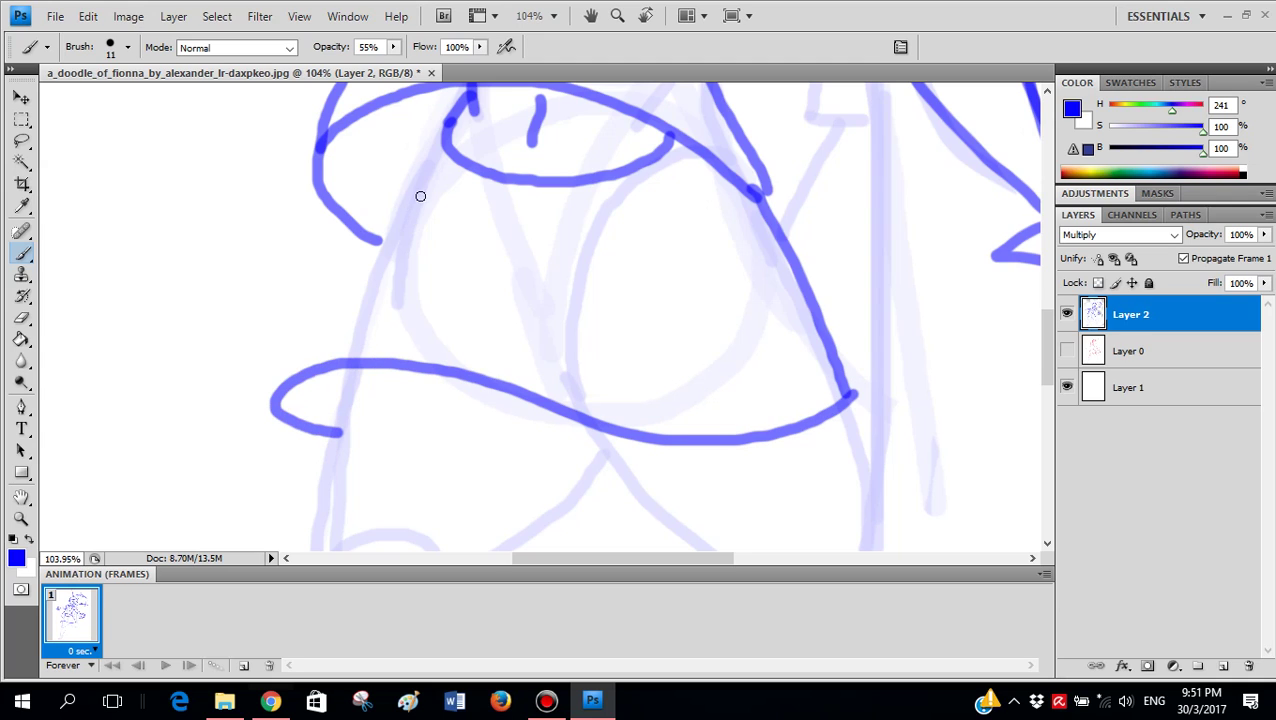
# - Draw the skirt's left side from the waist down to the curled end of the hem
pyautogui.moveTo(468, 115)
pyautogui.mouseDown()
pyautogui.moveTo(259, 365)
pyautogui.moveTo(259, 390)
pyautogui.moveTo(448, 118)
pyautogui.moveTo(362, 210)
pyautogui.moveTo(285, 391)
pyautogui.mouseUp()
pyautogui.hotkey('ctrl', 'z')
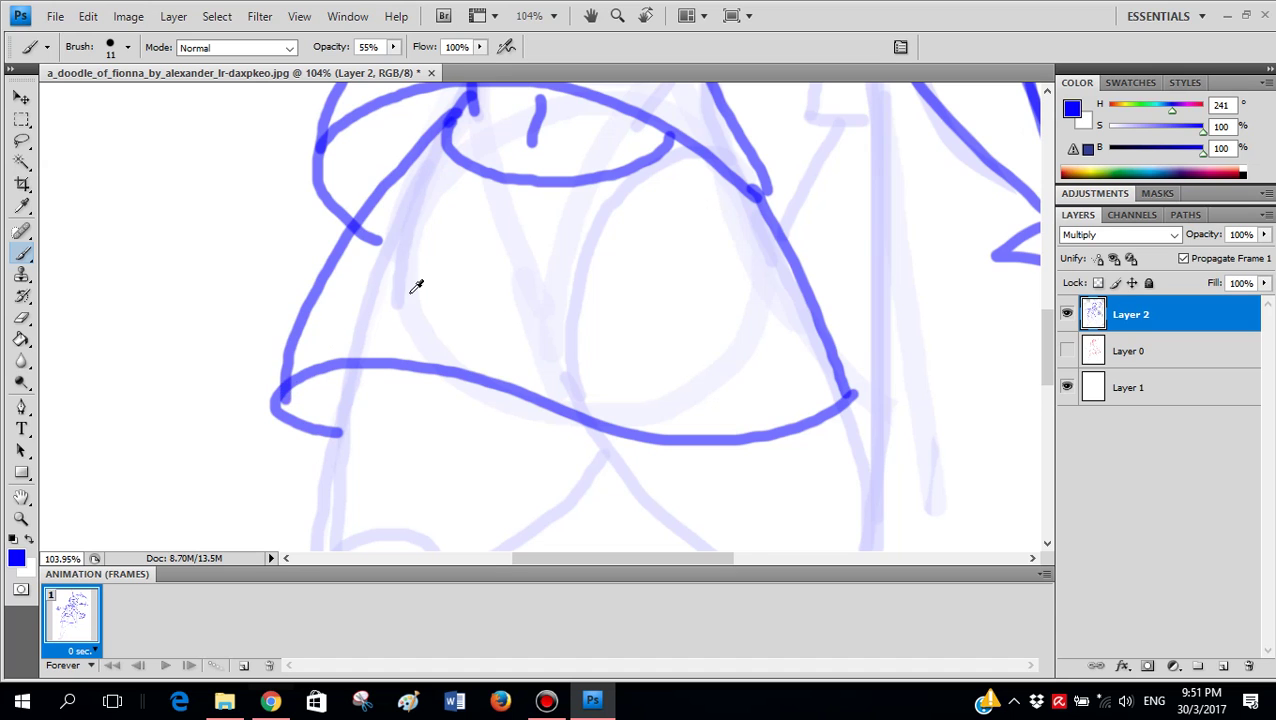
pyautogui.scroll(-3, 418, 300)
pyautogui.scroll(1, 568, 390)
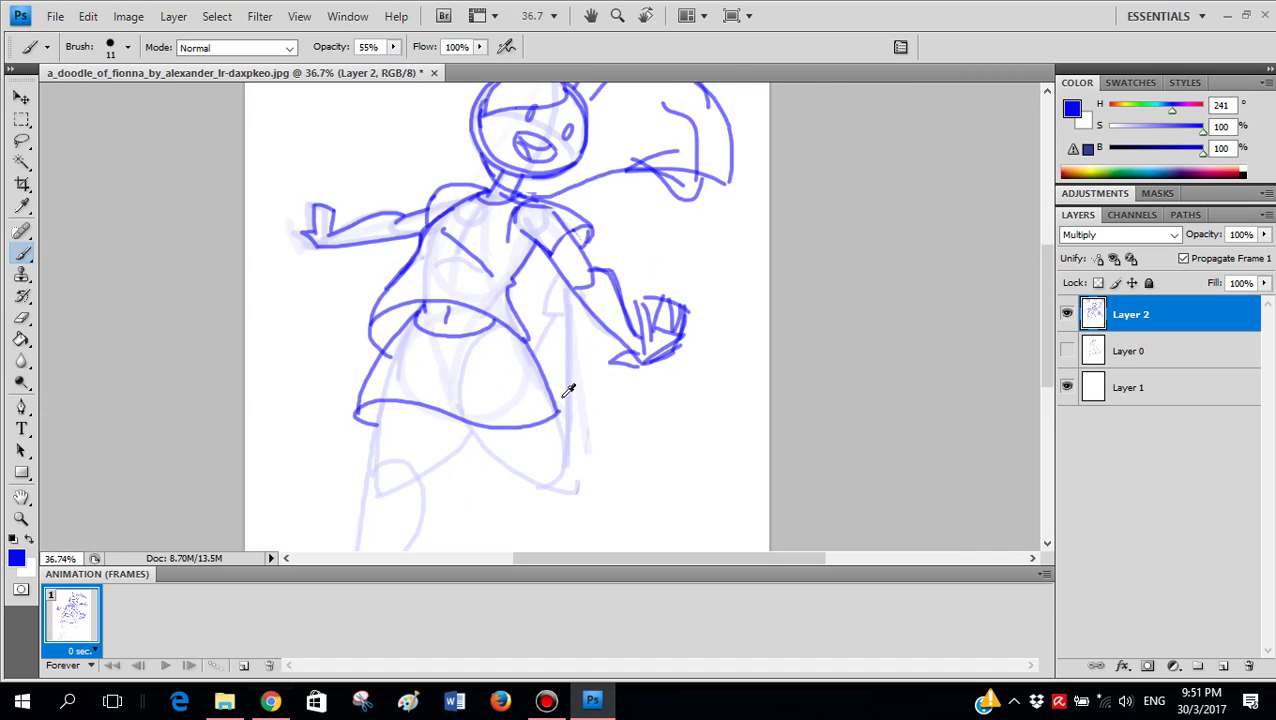
# - Try to draw the raised right leg with its thigh below the hem and the shin bent back upward
pyautogui.scroll(2, 568, 390)
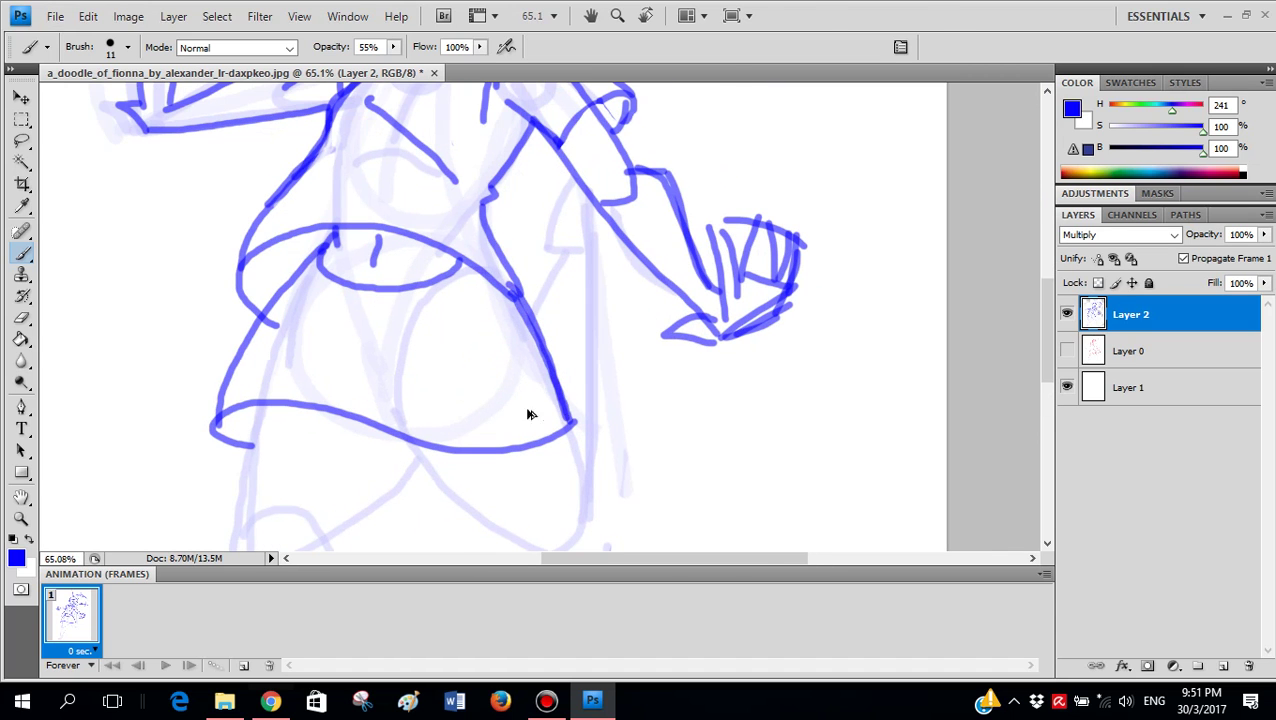
pyautogui.scroll(-2, 415, 394)
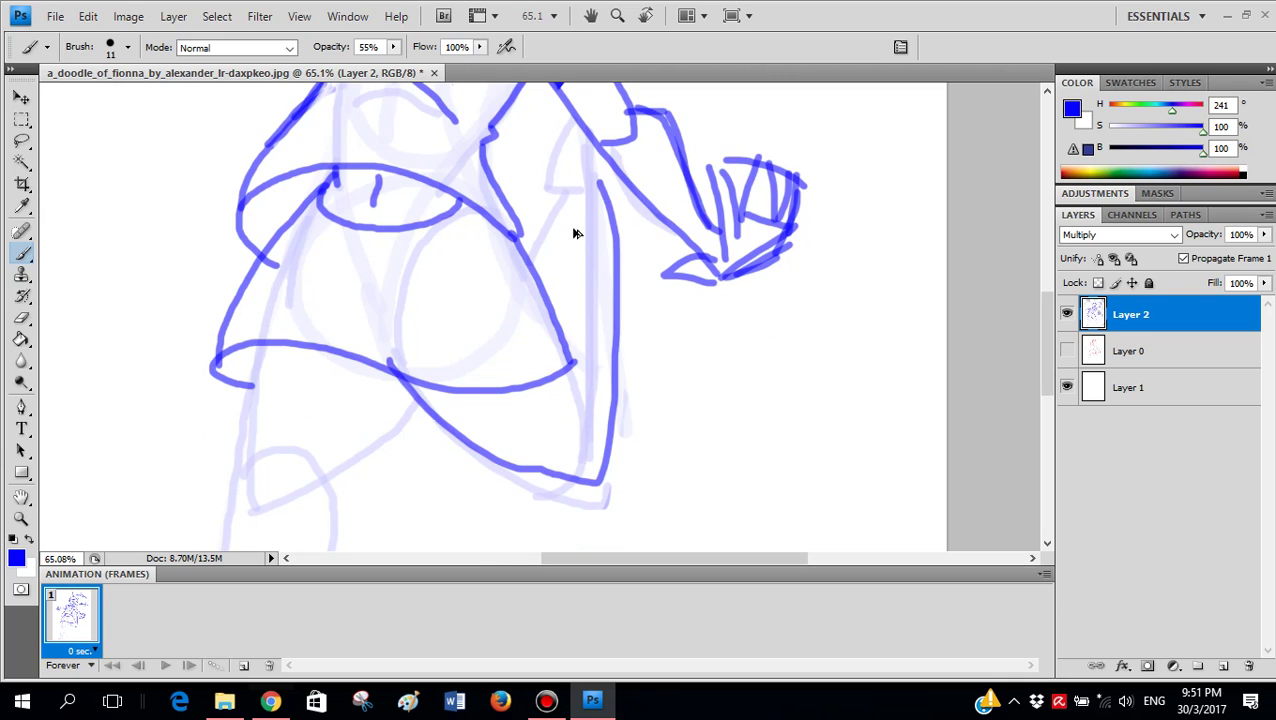
pyautogui.scroll(-3, 400, 400)
pyautogui.scroll(-2, 320, 276)
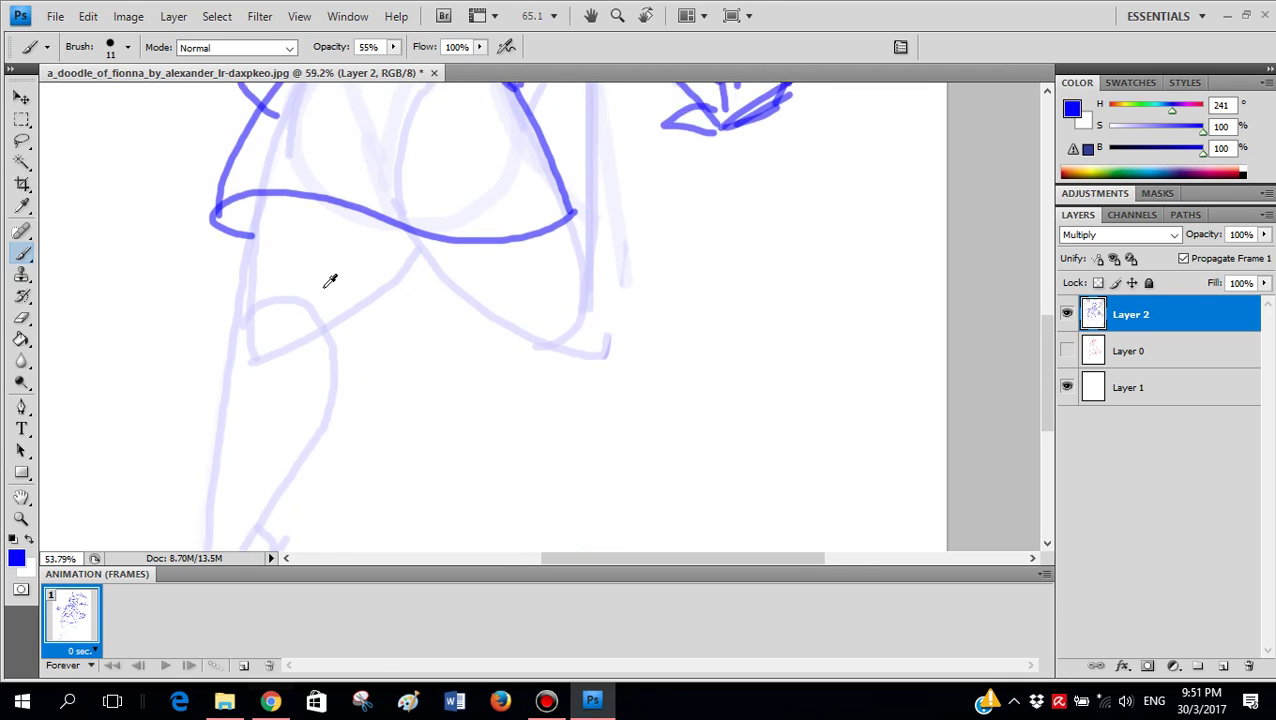
# - Try to sketch loose direction strokes beside the left knee and below the skirt
pyautogui.scroll(-2, 341, 184)
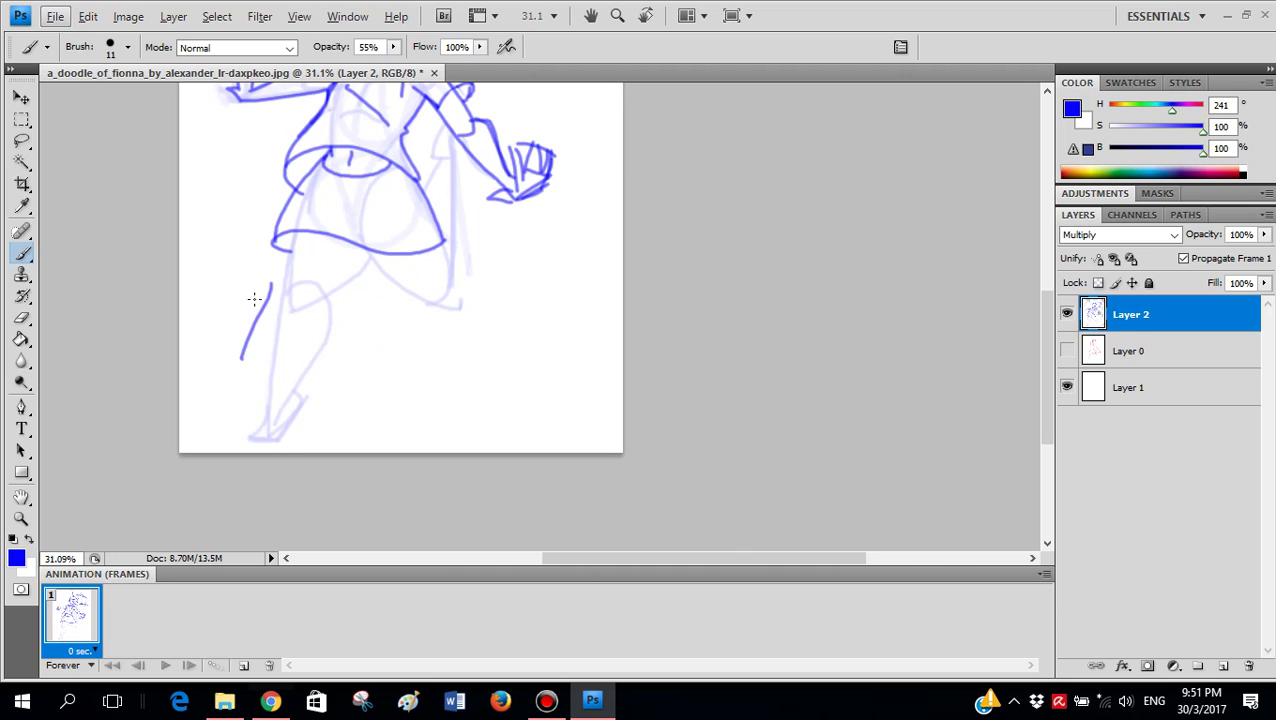
pyautogui.moveTo(284, 312); pyautogui.dragTo(297, 317)
pyautogui.moveTo(362, 273); pyautogui.dragTo(397, 392)
pyautogui.hotkey('ctrl', 'alt', 'z')
pyautogui.hotkey('ctrl', 'alt', 'z')
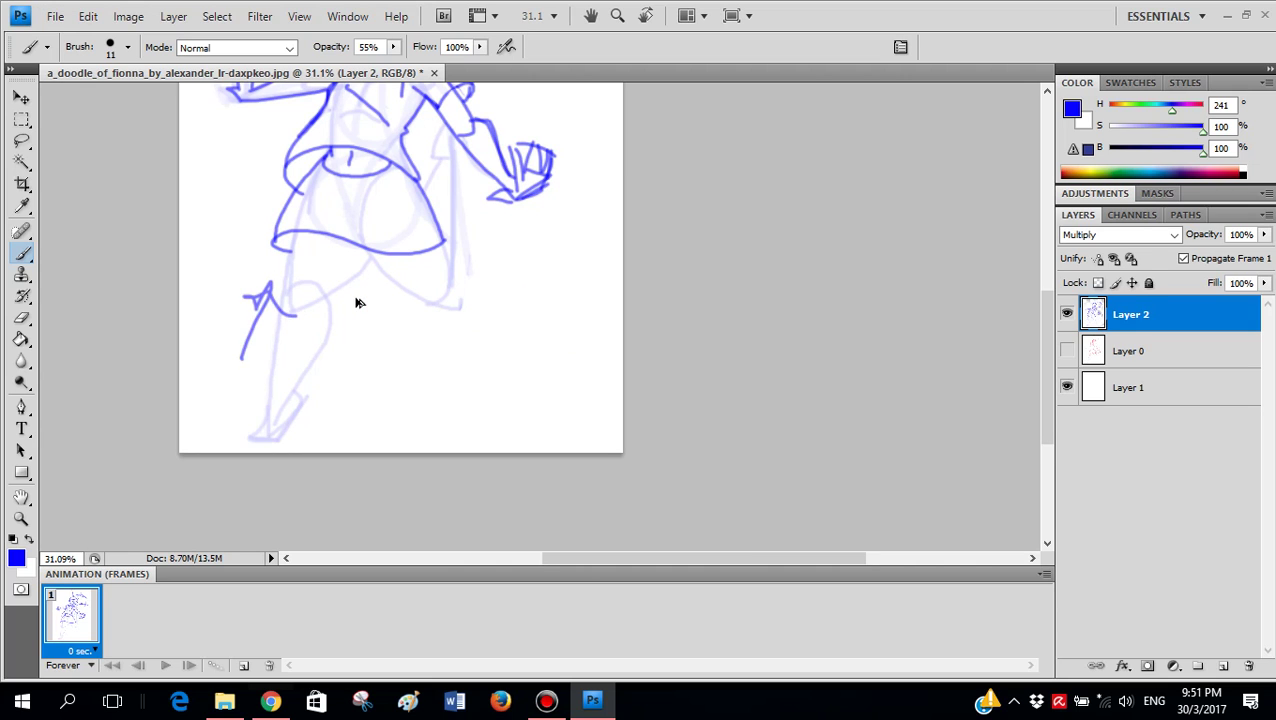
pyautogui.scroll(3, 353, 296)
pyautogui.scroll(4, 550, 322)
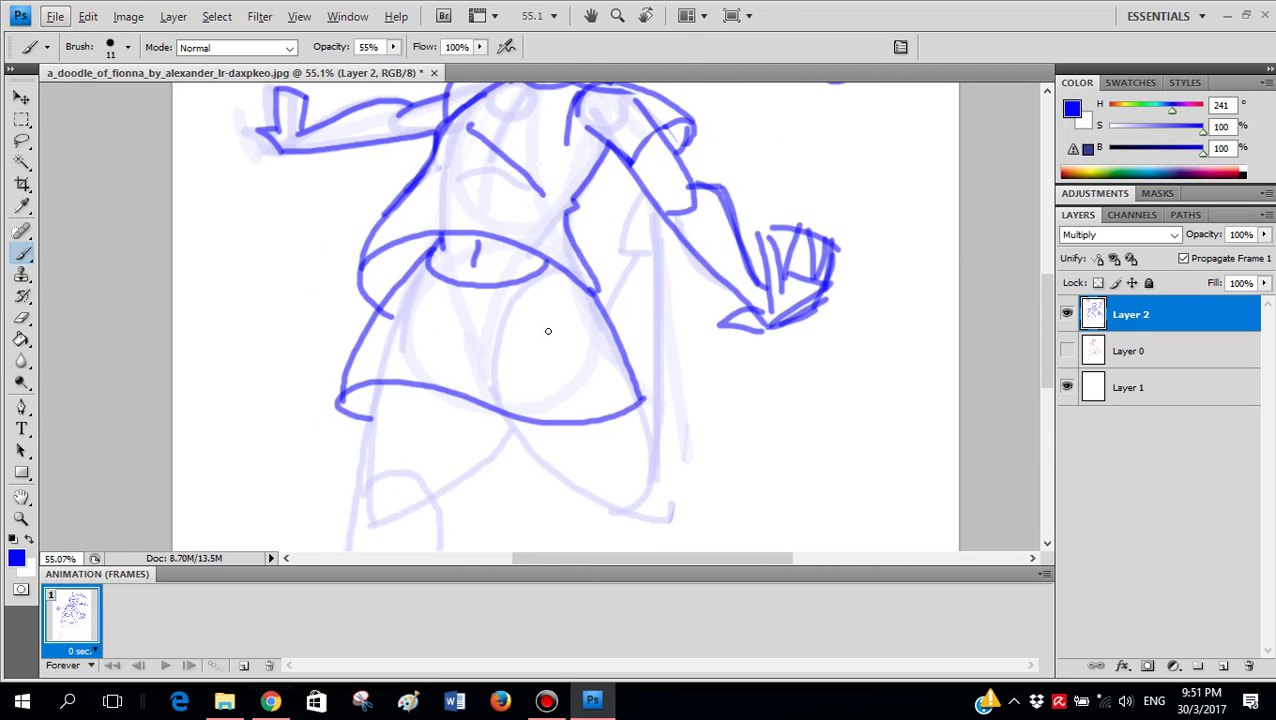
pyautogui.scroll(-4, 547, 350)
pyautogui.scroll(3, 570, 300)
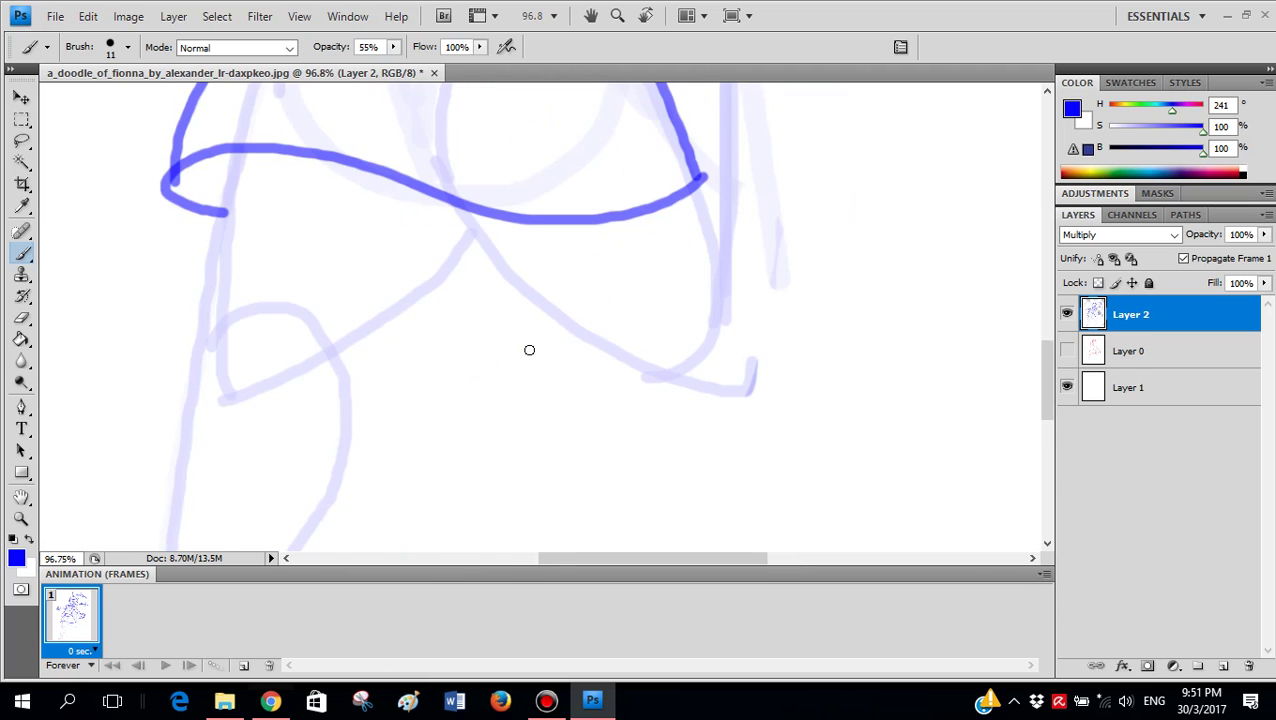
pyautogui.scroll(3, 527, 350)
pyautogui.hscroll(3, 484, 356)
pyautogui.scroll(-2, 305, 325)
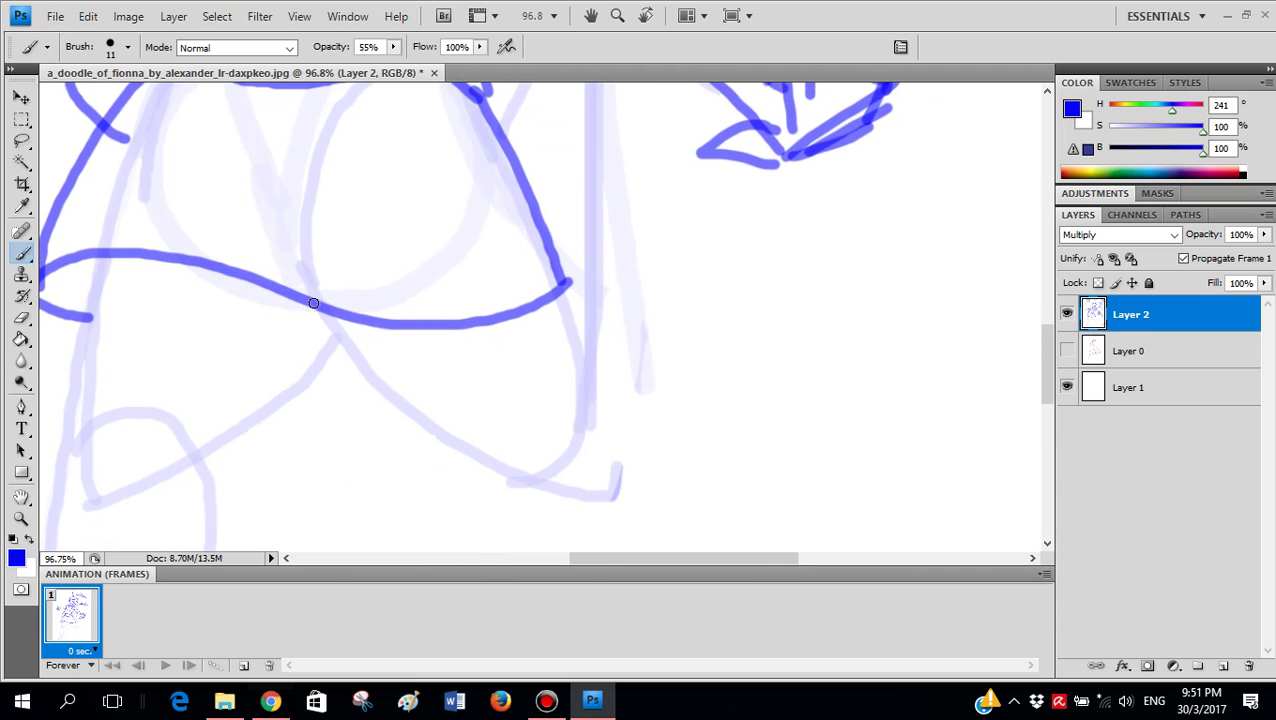
# - Draw the raised right thigh from the skirt's hem to a curved knee, with a short outer edge below the hem's right end
pyautogui.moveTo(369, 366)
pyautogui.mouseDown()
pyautogui.moveTo(473, 427)
pyautogui.moveTo(541, 444)
pyautogui.mouseUp()
pyautogui.hotkey('ctrl', 'z')
pyautogui.hotkey('ctrl', 'z')
pyautogui.moveTo(351, 343); pyautogui.dragTo(484, 446)
pyautogui.hotkey('ctrl', 'z')
pyautogui.moveTo(331, 323)
pyautogui.mouseDown()
pyautogui.moveTo(495, 459)
pyautogui.moveTo(552, 474)
pyautogui.mouseUp()
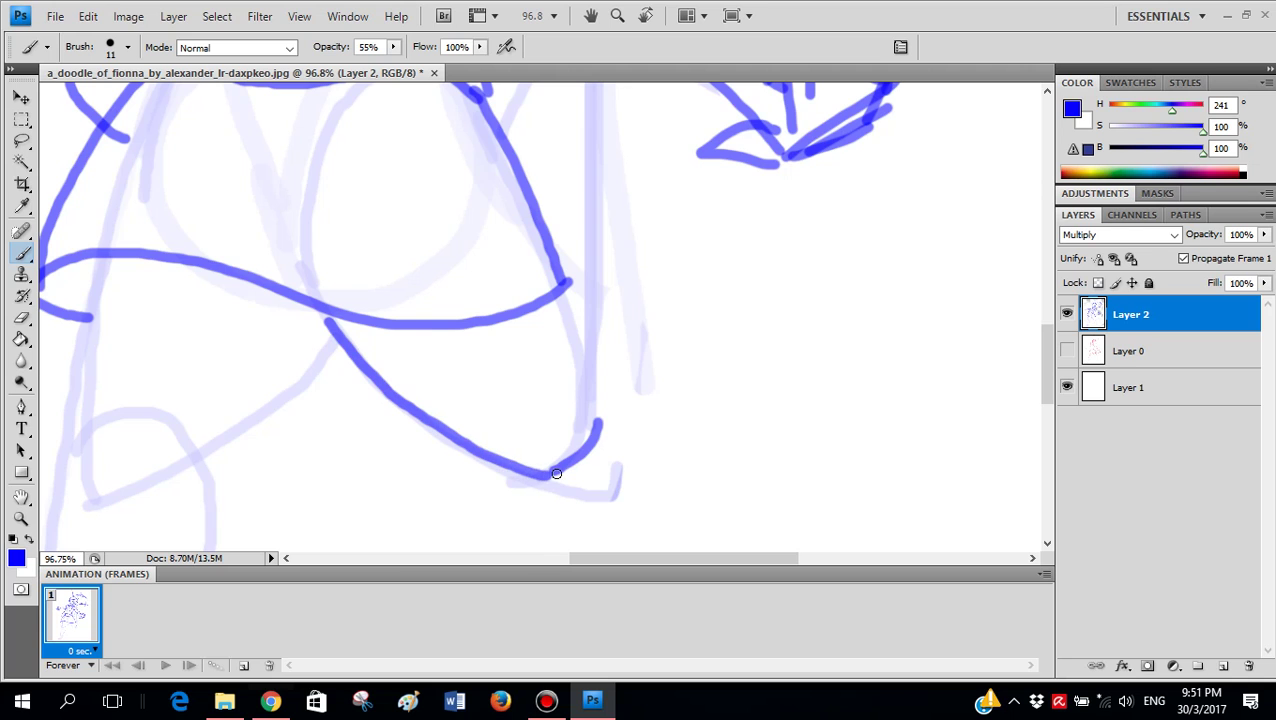
pyautogui.scroll(-3, 604, 362)
pyautogui.scroll(3, 548, 317)
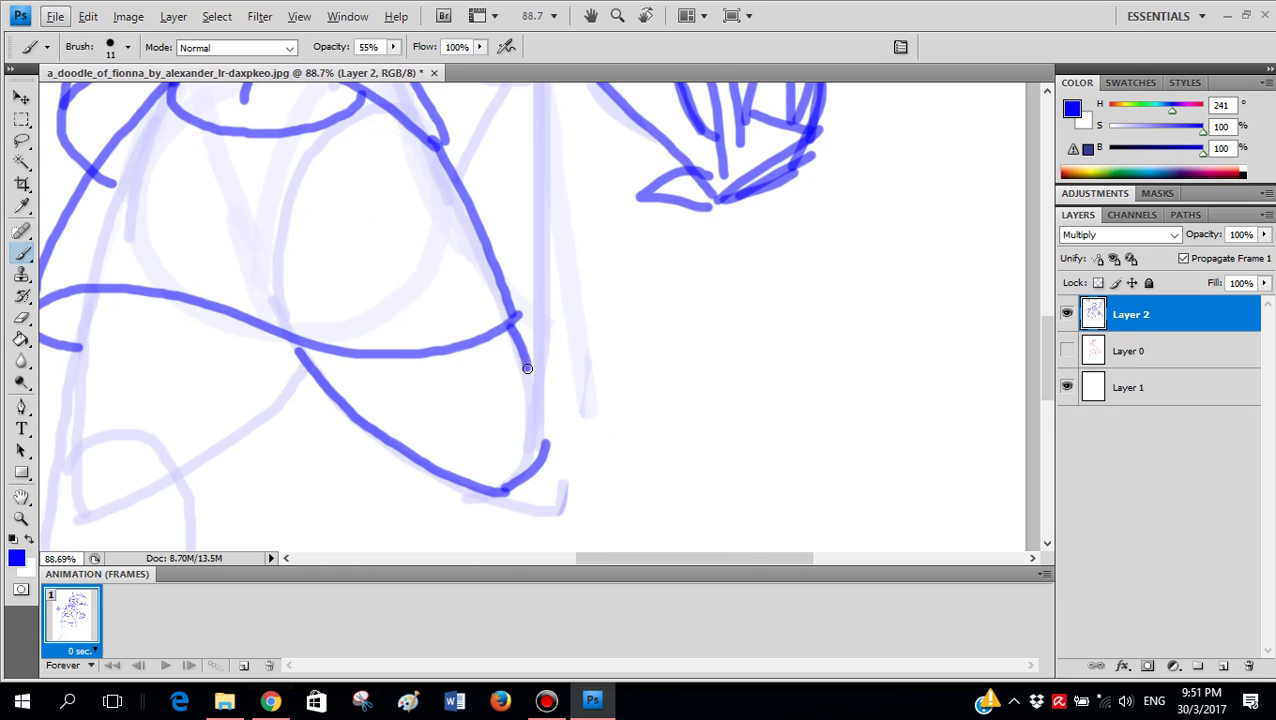
pyautogui.scroll(-2, 530, 336)
pyautogui.scroll(3, 545, 270)
pyautogui.scroll(-2, 545, 235)
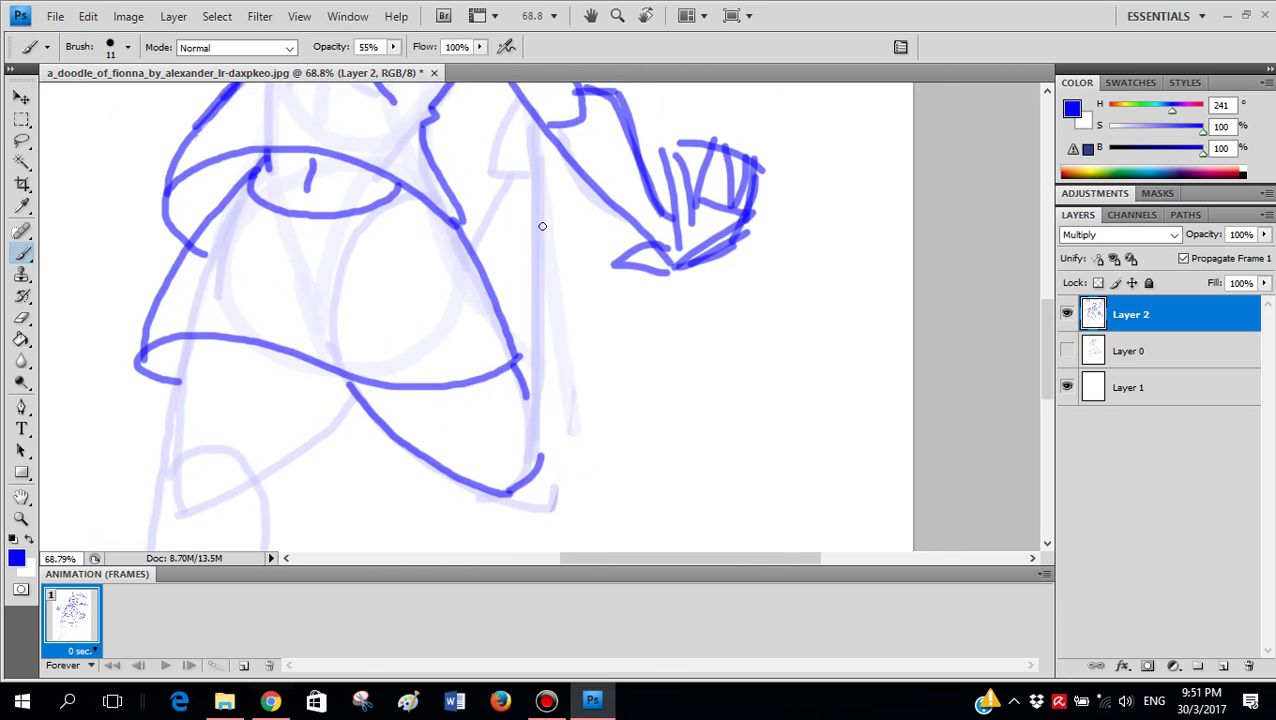
# - Try to draw the raised right shin's outer edge as a long line from beside the upper arm toward the knee
pyautogui.moveTo(500, 113); pyautogui.dragTo(544, 438)
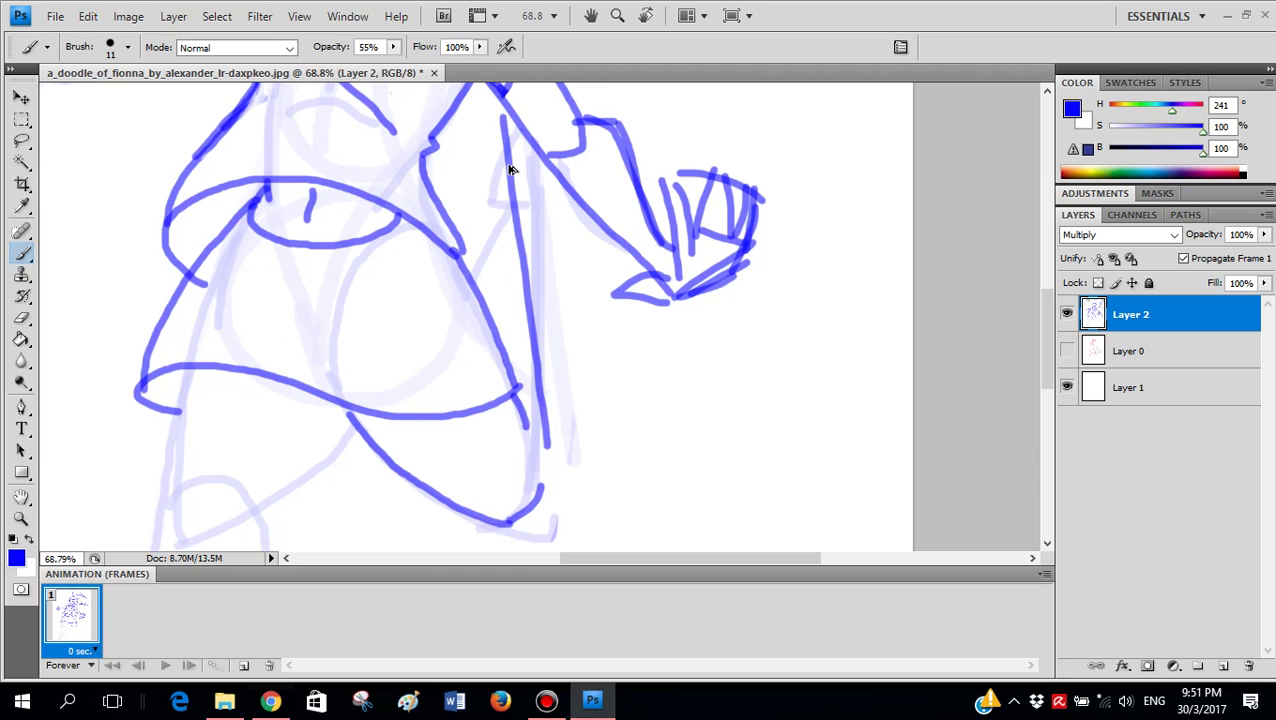
pyautogui.hotkey('ctrl', 'z')
pyautogui.moveTo(483, 196)
pyautogui.mouseDown()
pyautogui.moveTo(535, 198)
pyautogui.moveTo(447, 197)
pyautogui.moveTo(493, 177)
pyautogui.mouseUp()
pyautogui.hotkey('ctrl', 'alt', 'z')
pyautogui.hotkey('ctrl', 'alt', 'z')
# - Draw the raised right shin's outer edge as a near-vertical line between the knee and the right forearm
pyautogui.scroll(-3, 531, 210)
pyautogui.scroll(3, 535, 265)
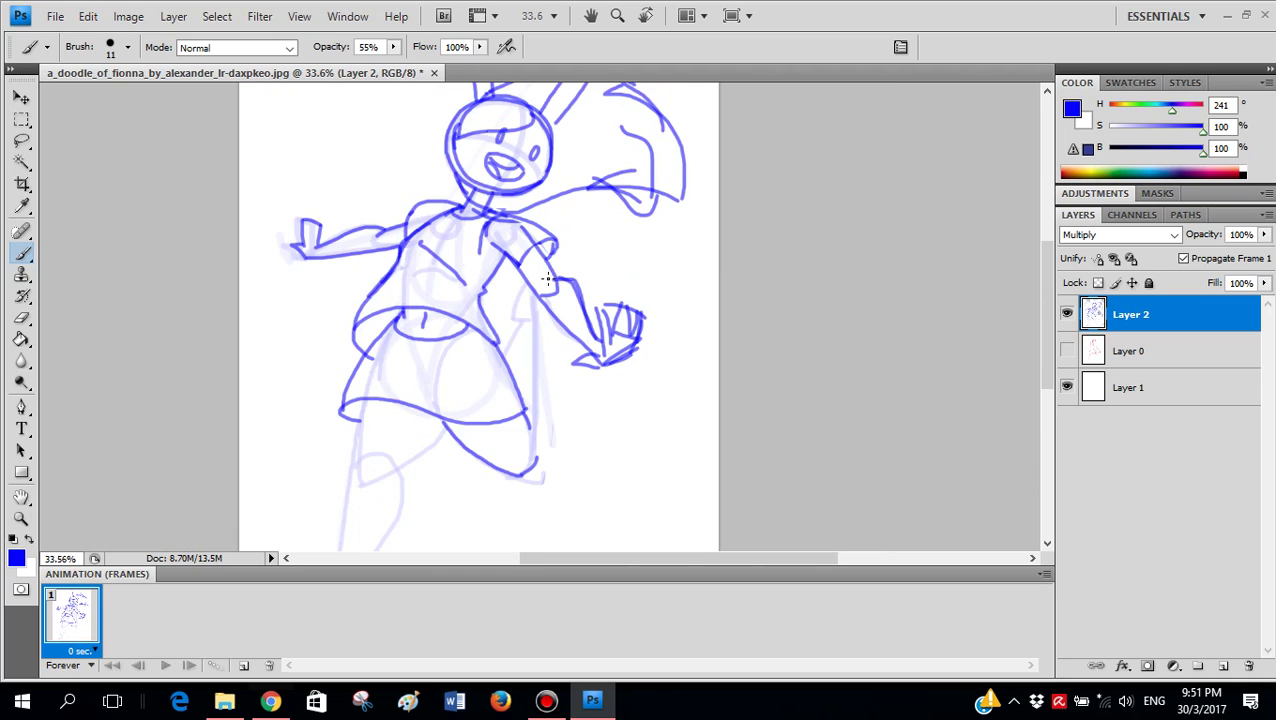
pyautogui.scroll(-2, 550, 270)
pyautogui.scroll(2, 558, 274)
pyautogui.scroll(1, 560, 272)
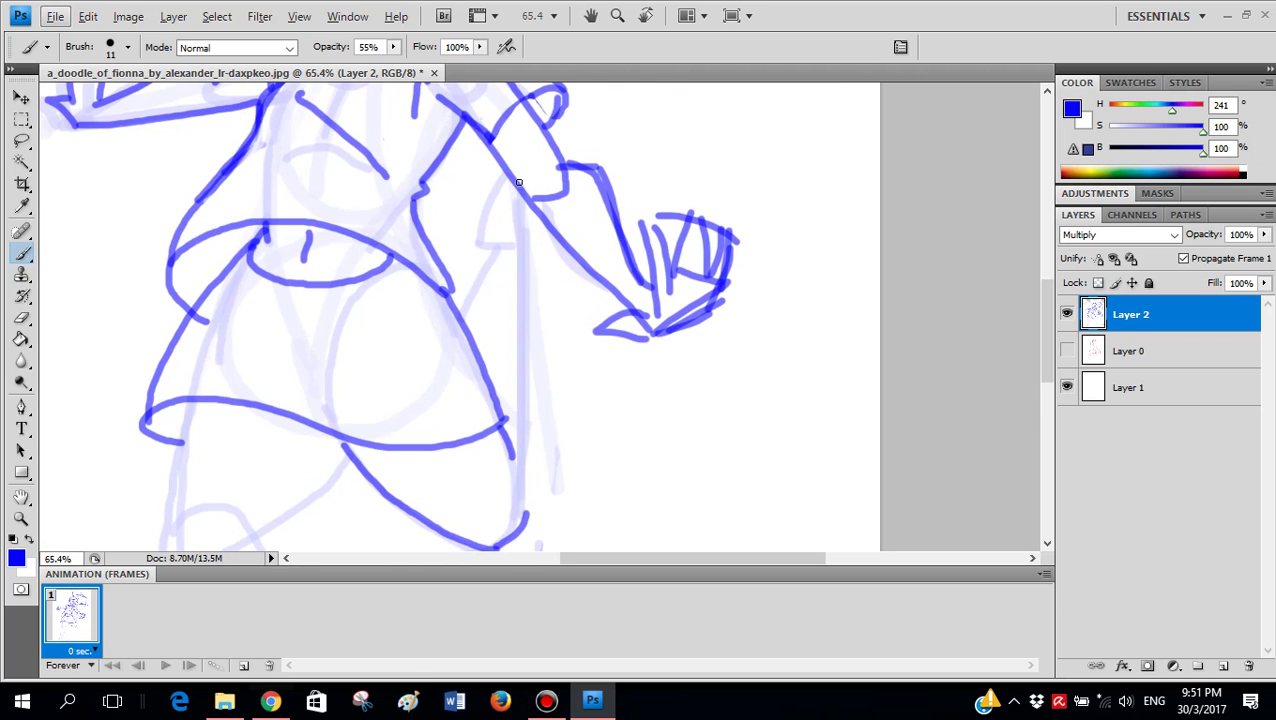
pyautogui.moveTo(523, 308); pyautogui.dragTo(499, 557)
pyautogui.hotkey('ctrl', 'alt', 'z')
pyautogui.moveTo(517, 180)
pyautogui.mouseDown()
pyautogui.moveTo(527, 455)
pyautogui.moveTo(510, 530)
pyautogui.mouseUp()
pyautogui.hotkey('ctrl', 'alt', 'z')
pyautogui.moveTo(522, 198)
pyautogui.mouseDown()
pyautogui.moveTo(538, 313)
pyautogui.moveTo(537, 517)
pyautogui.moveTo(517, 230)
pyautogui.moveTo(520, 517)
pyautogui.mouseUp()
pyautogui.hotkey('ctrl', 'alt', 'z')
pyautogui.hotkey('ctrl', 'z')
pyautogui.hotkey('ctrl', 'z')
pyautogui.moveTo(528, 444); pyautogui.dragTo(528, 323)
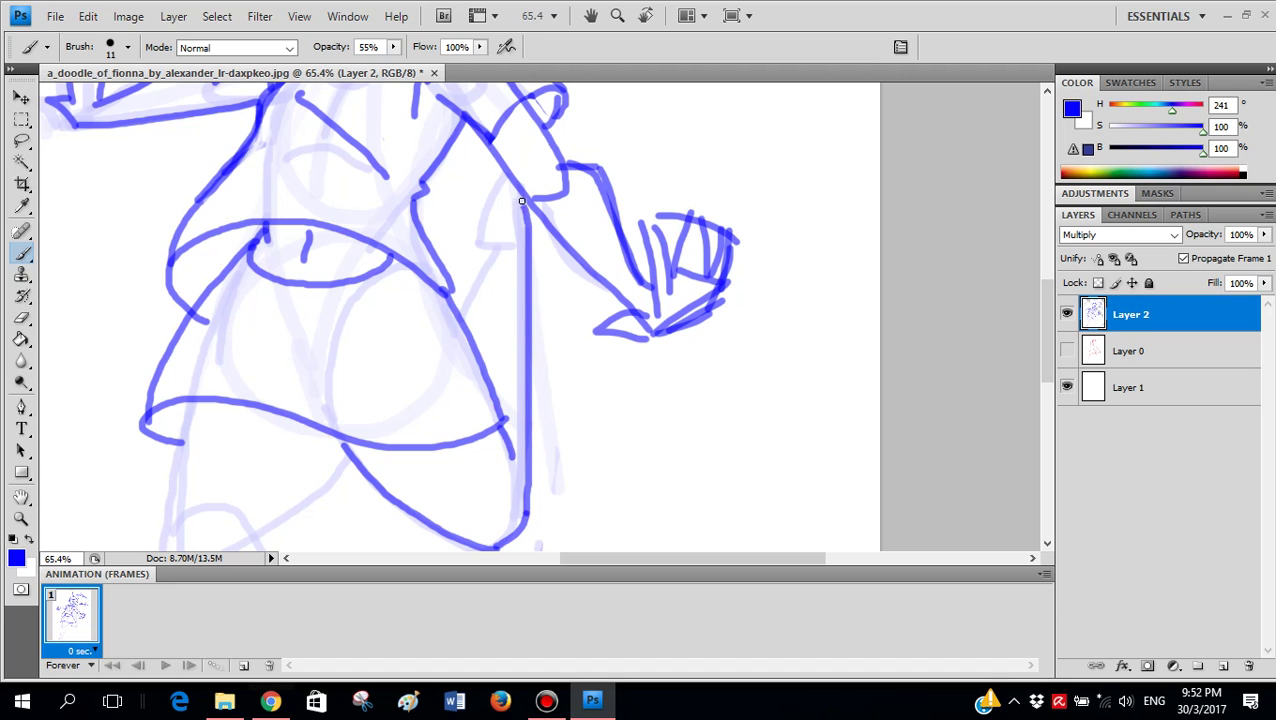
pyautogui.hotkey('ctrl', 'z')
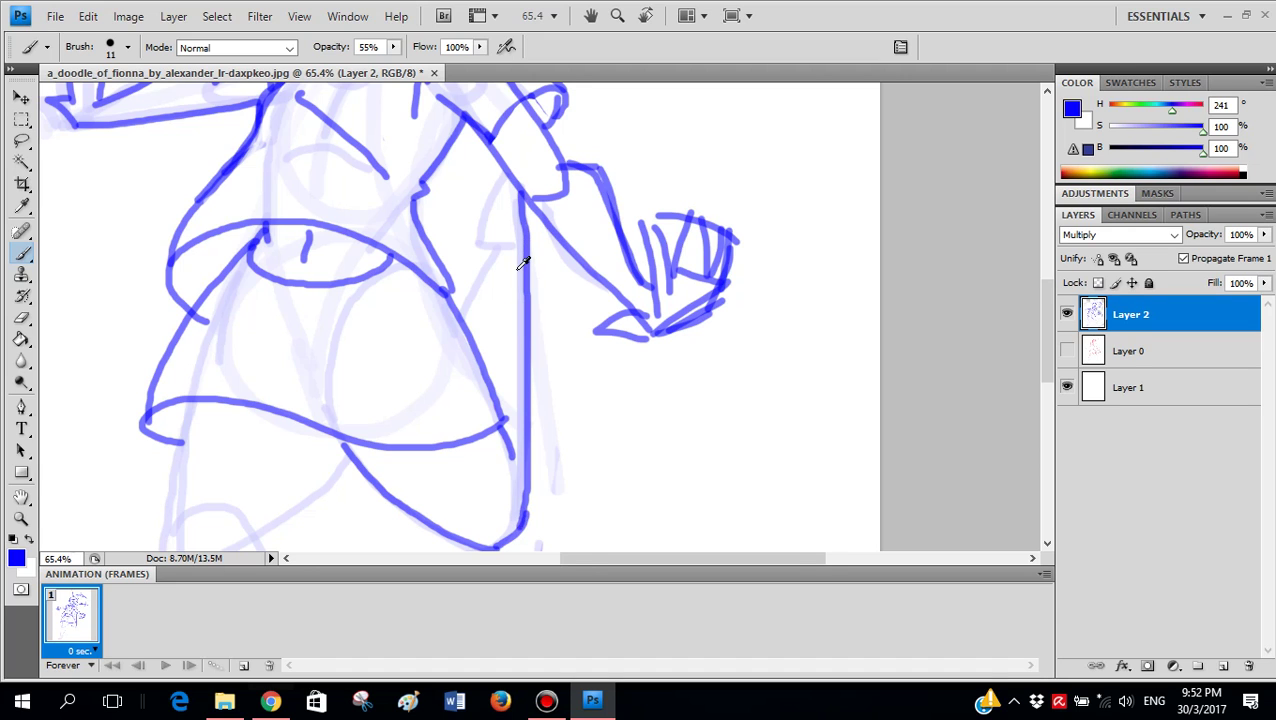
# - Draw the raised shin's short inner edge slanting up from the skirt's right side toward the ankle
pyautogui.scroll(3, 522, 263)
pyautogui.scroll(-1, 490, 239)
pyautogui.moveTo(483, 178); pyautogui.dragTo(418, 312)
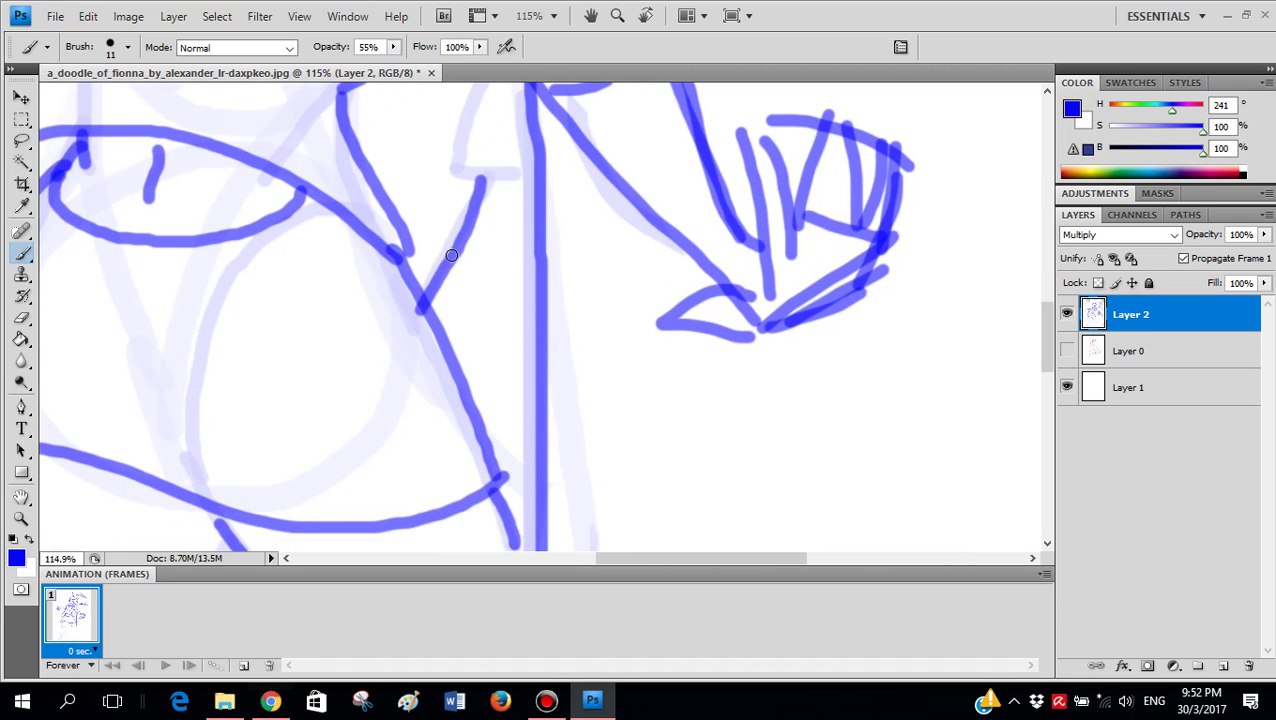
pyautogui.scroll(2, 475, 240)
pyautogui.scroll(-8, 510, 308)
pyautogui.scroll(4, 530, 306)
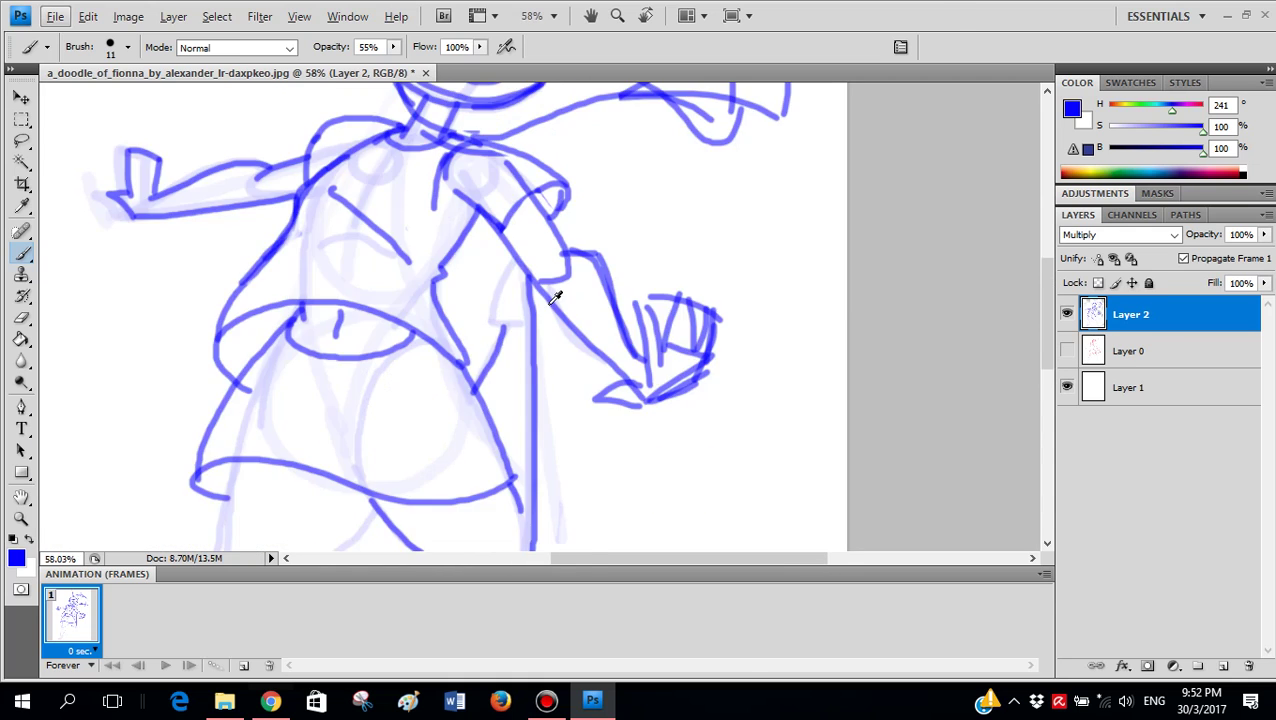
# - Try to sketch the raised foot between the waist and right arm, with a slanted side and a flat lower edge
pyautogui.scroll(3, 556, 297)
pyautogui.moveTo(467, 208); pyautogui.dragTo(412, 354)
pyautogui.moveTo(520, 371); pyautogui.dragTo(435, 366)
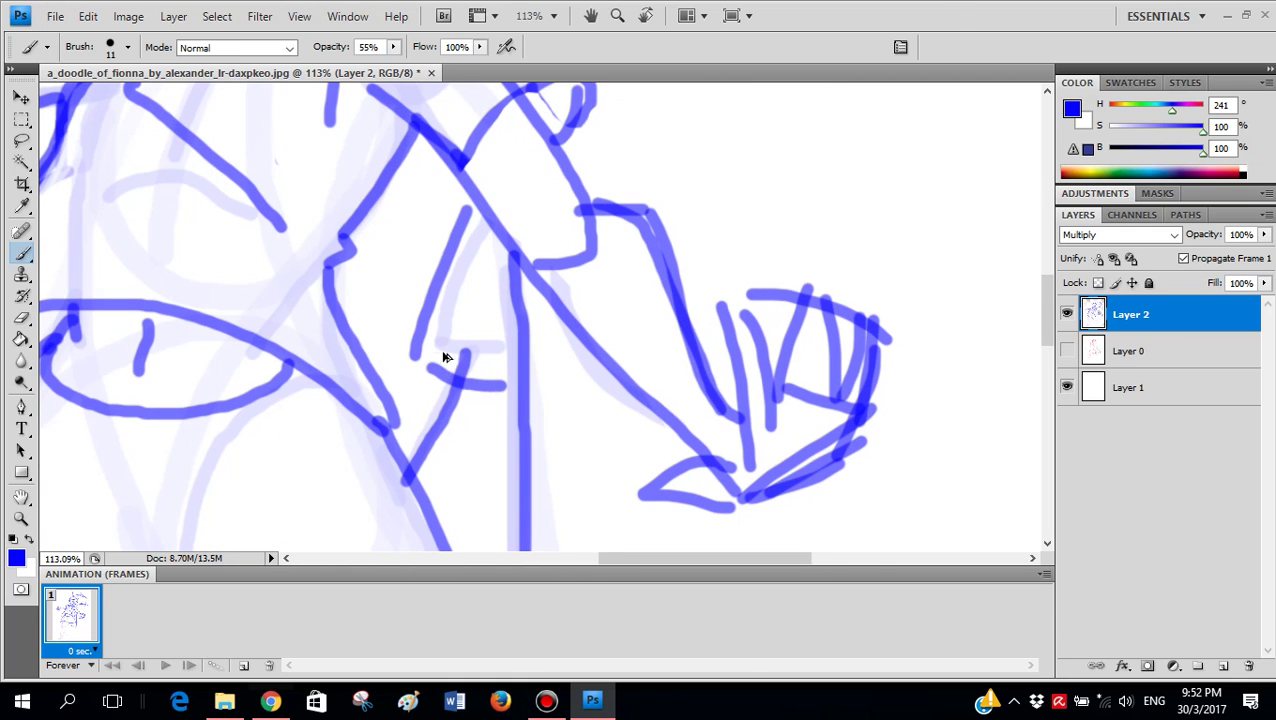
pyautogui.moveTo(524, 344)
pyautogui.mouseDown()
pyautogui.moveTo(484, 196)
pyautogui.moveTo(436, 347)
pyautogui.moveTo(440, 385)
pyautogui.moveTo(520, 382)
pyautogui.mouseUp()
pyautogui.moveTo(490, 216)
pyautogui.mouseDown()
pyautogui.moveTo(504, 478)
pyautogui.moveTo(516, 282)
pyautogui.mouseUp()
pyautogui.hotkey('ctrl', 'alt', 'z')
pyautogui.scroll(-3, 532, 388)
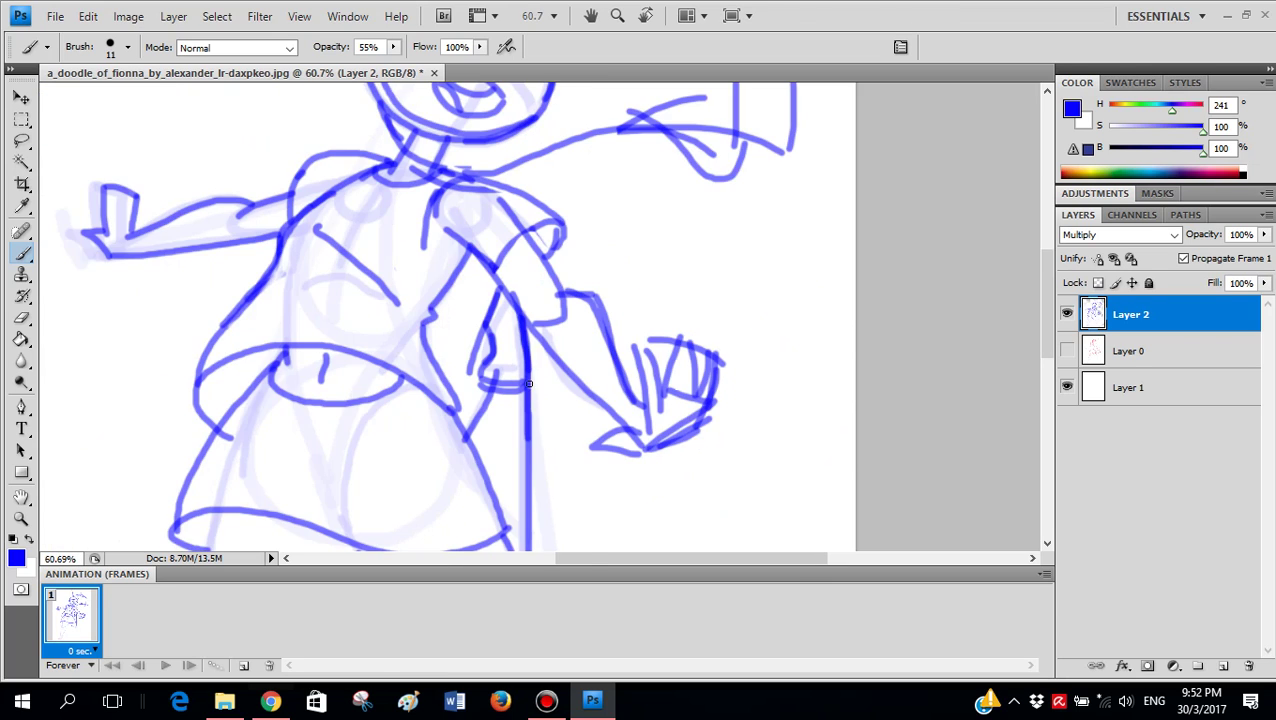
pyautogui.scroll(3, 529, 382)
pyautogui.hotkey('ctrl', 'alt', 'z')
pyautogui.hotkey('ctrl', 'alt', 'z')
pyautogui.hotkey('ctrl', 'alt', 'z')
pyautogui.hotkey('ctrl', 'alt', 'z')
pyautogui.hotkey('ctrl', 'alt', 'z')
pyautogui.hotkey('ctrl', 'alt', 'z')
pyautogui.hotkey('ctrl', 'alt', 'z')
pyautogui.hotkey('ctrl', 'alt', 'z')
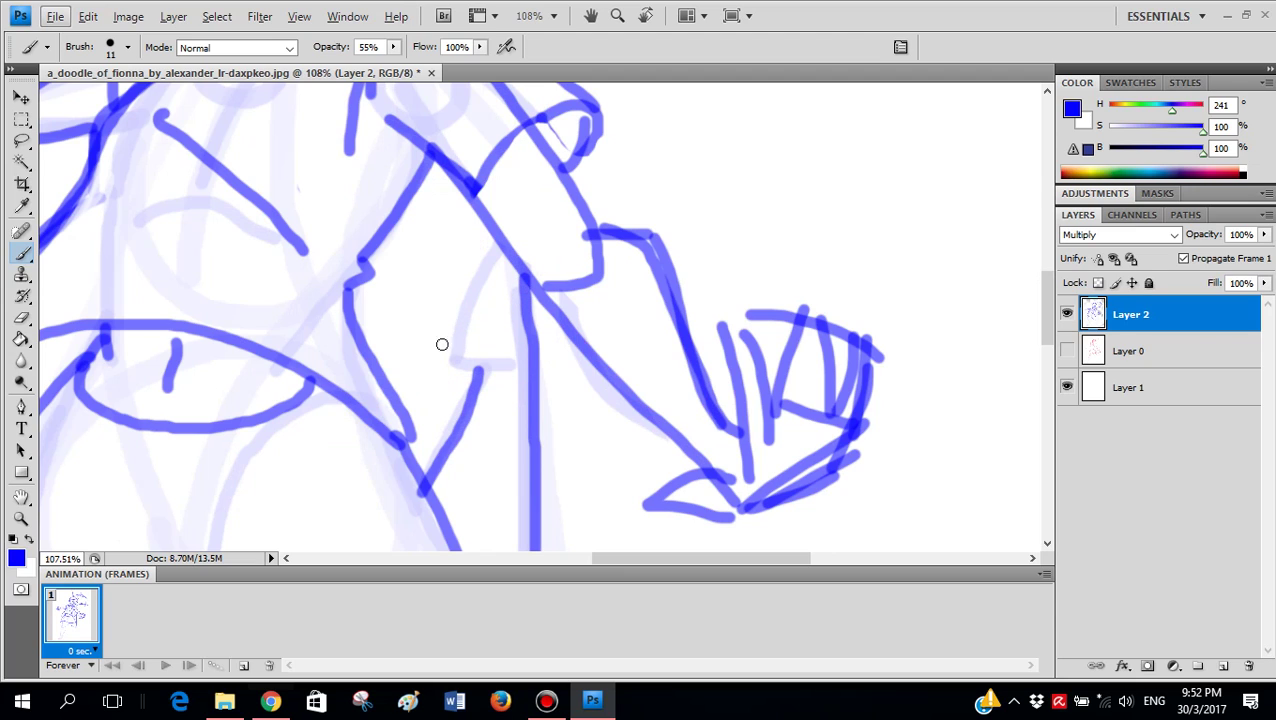
# - Extend the raised leg's inner edge with a slanted line from the skirt up to the right forearm
pyautogui.moveTo(442, 344)
pyautogui.mouseDown()
pyautogui.moveTo(477, 371)
pyautogui.moveTo(497, 195)
pyautogui.mouseUp()
pyautogui.hotkey('ctrl', 'alt', 'z')
pyautogui.hotkey('ctrl', 'alt', 'z')
pyautogui.hotkey('ctrl', 'alt', 'z')
pyautogui.moveTo(481, 370); pyautogui.dragTo(424, 488)
pyautogui.moveTo(535, 410)
pyautogui.mouseDown()
pyautogui.moveTo(562, 221)
pyautogui.moveTo(443, 487)
pyautogui.moveTo(520, 285)
pyautogui.mouseUp()
pyautogui.hotkey('ctrl', 'alt', 'z')
pyautogui.hotkey('ctrl', 'alt', 'z')
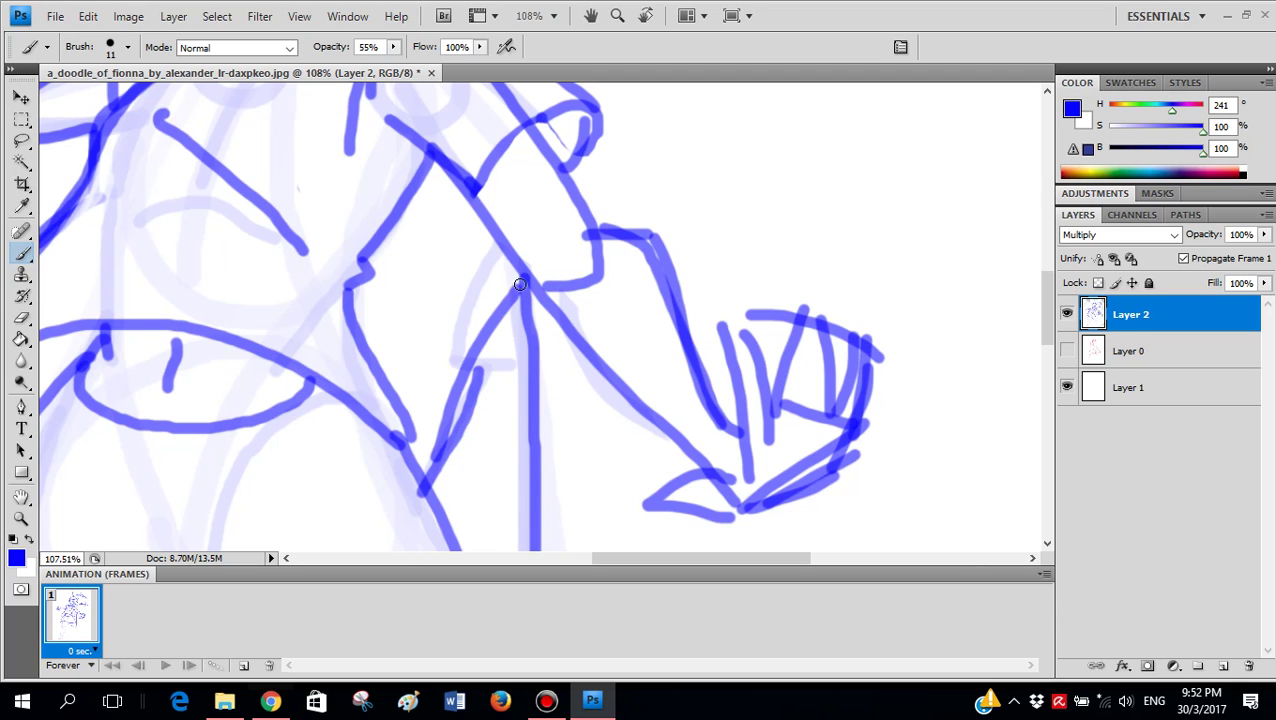
# - Draw the raised foot's elongated outline across the right forearm and close its lower end beside the ankle
pyautogui.moveTo(536, 375); pyautogui.dragTo(578, 226)
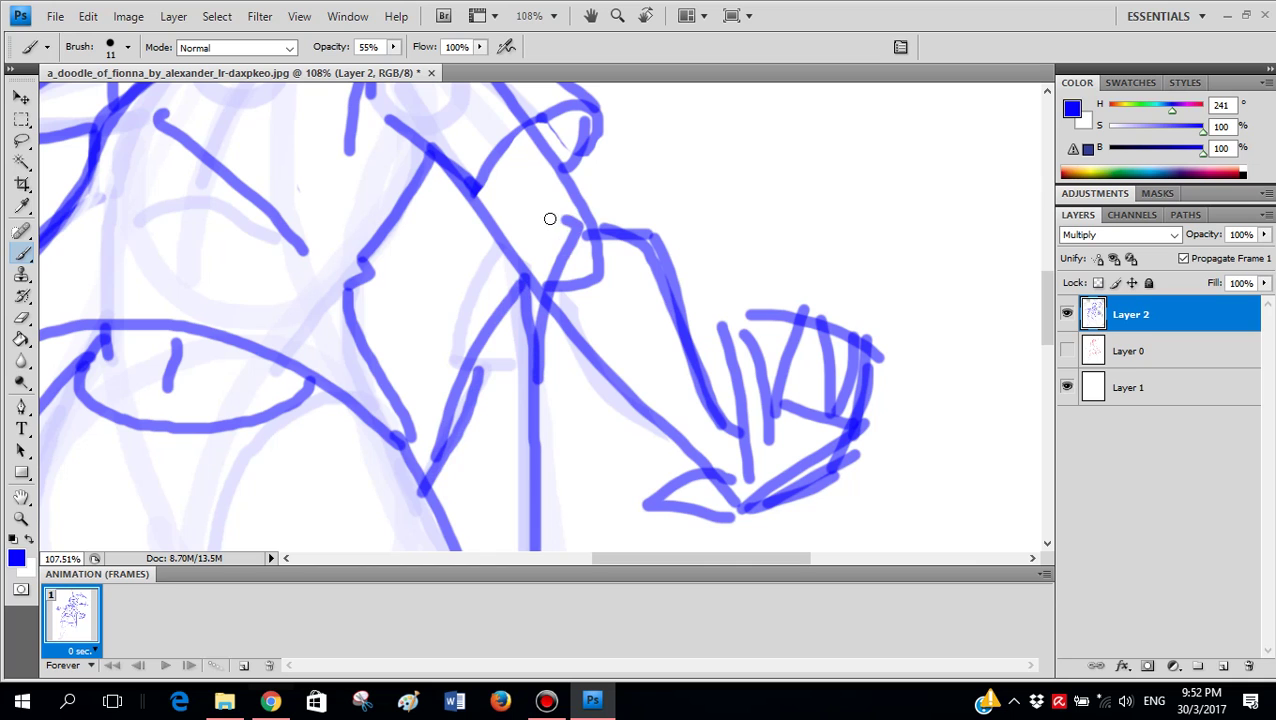
pyautogui.moveTo(441, 345)
pyautogui.mouseDown()
pyautogui.moveTo(453, 310)
pyautogui.moveTo(539, 231)
pyautogui.moveTo(577, 215)
pyautogui.moveTo(482, 282)
pyautogui.mouseUp()
pyautogui.scroll(-5, 512, 347)
pyautogui.scroll(5, 535, 368)
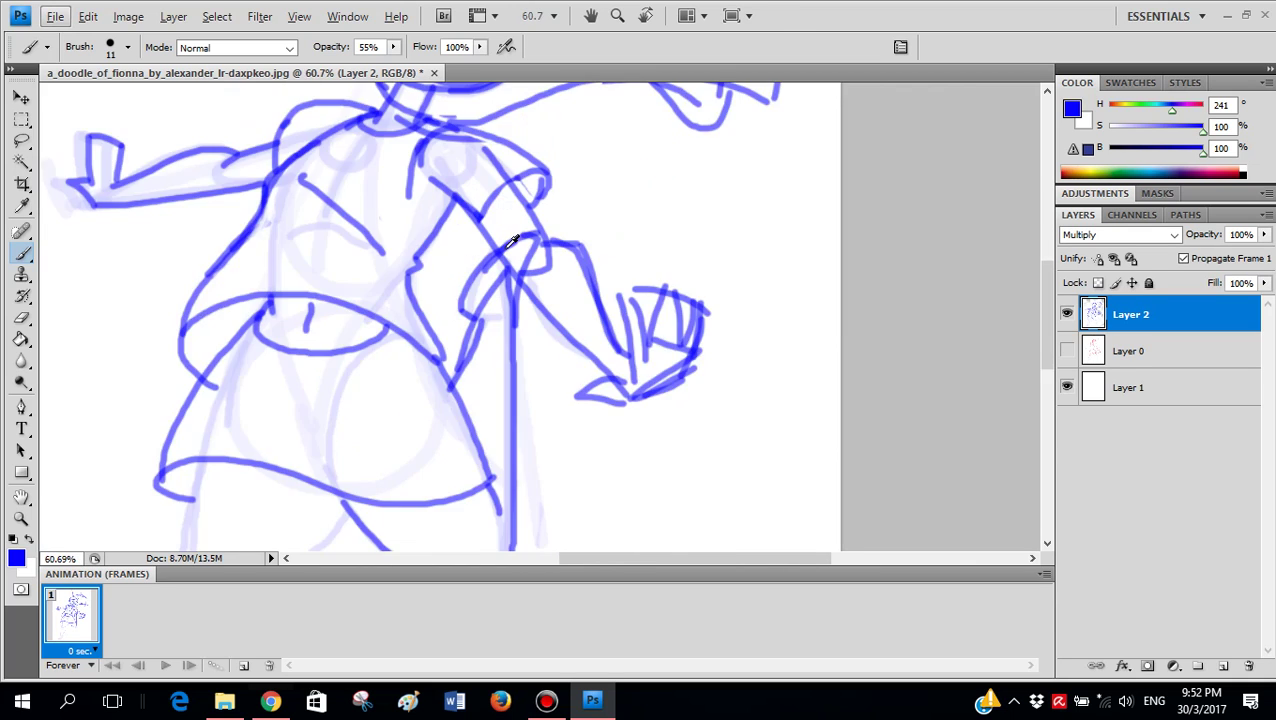
pyautogui.moveTo(477, 396); pyautogui.dragTo(495, 384)
pyautogui.moveTo(543, 315)
pyautogui.mouseDown()
pyautogui.moveTo(509, 367)
pyautogui.moveTo(450, 404)
pyautogui.mouseUp()
pyautogui.scroll(-3, 437, 415)
pyautogui.scroll(-5, 457, 292)
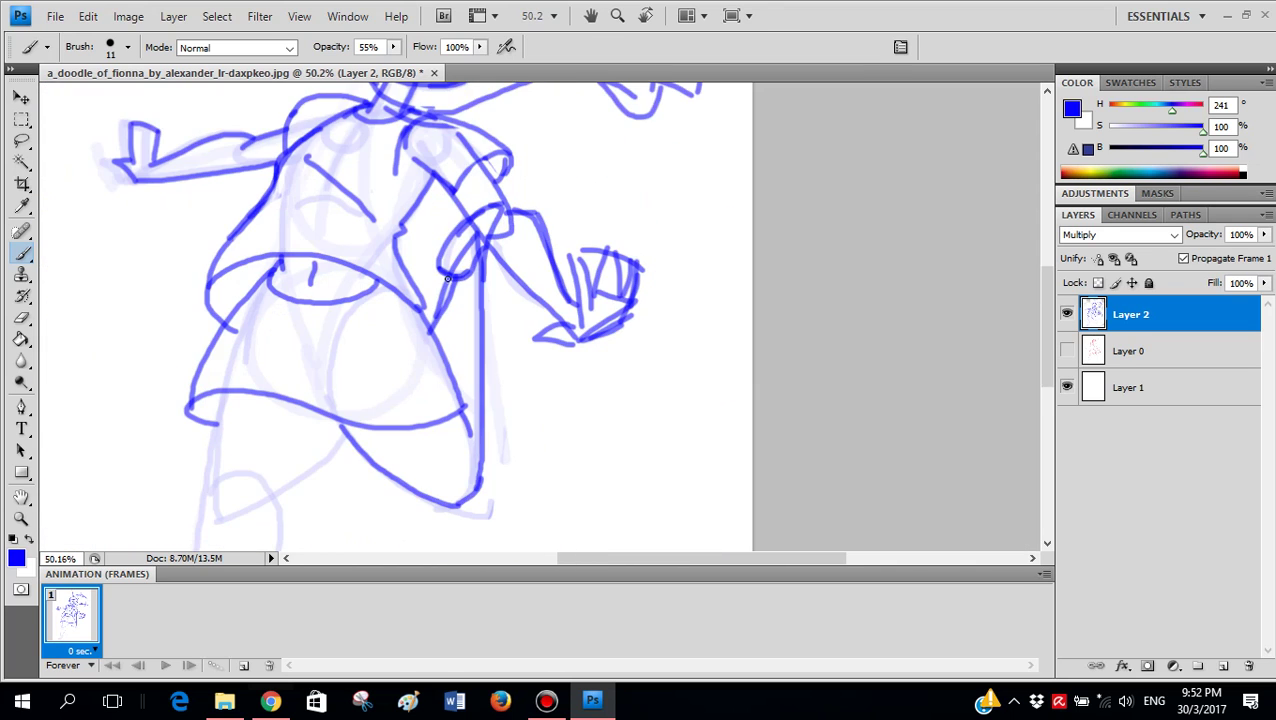
# - Compare the drawing with the reference sketch by showing Layer 0 instead of Layer 2, and restore the original layer visibility
pyautogui.scroll(-3, 427, 317)
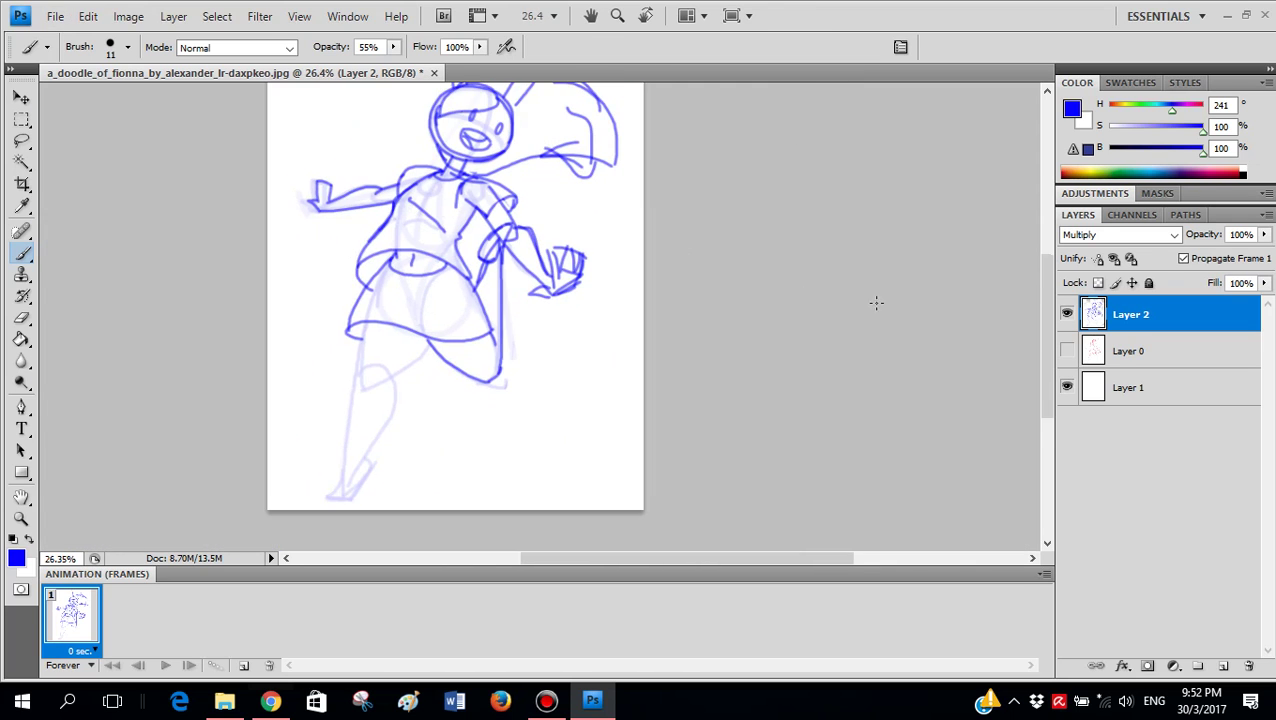
pyautogui.click(1067, 314)
pyautogui.click(1067, 351)
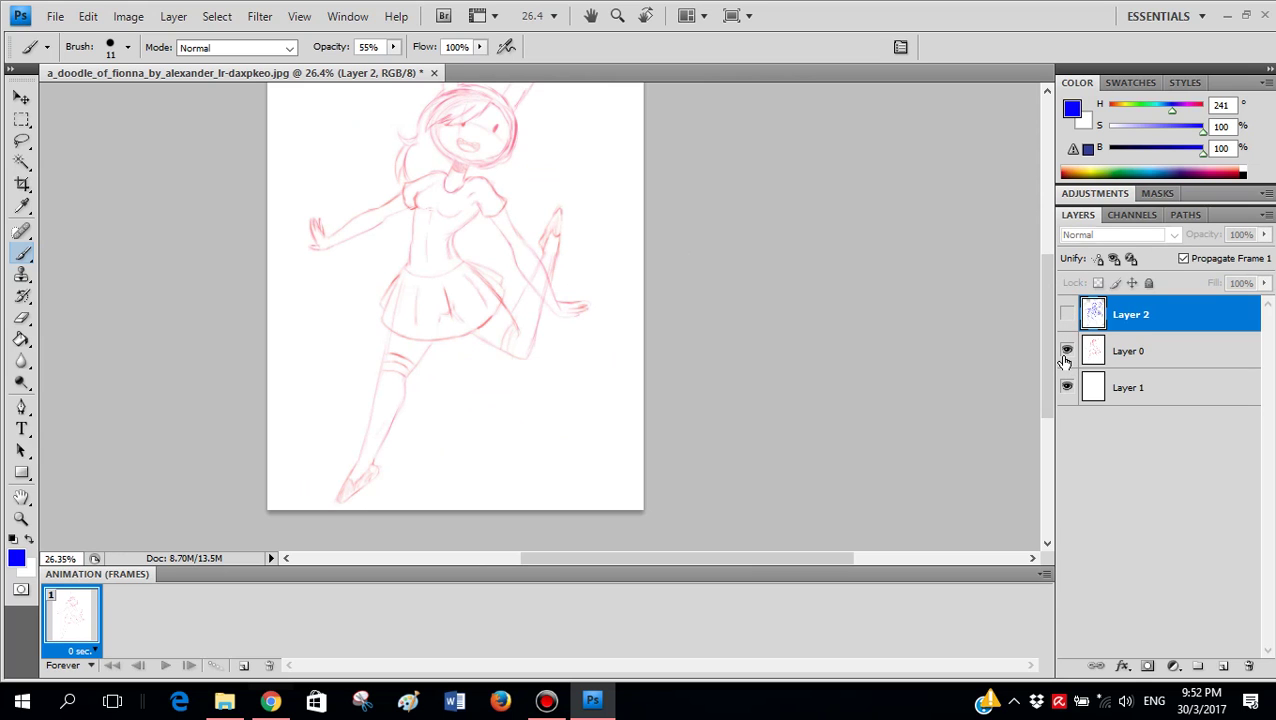
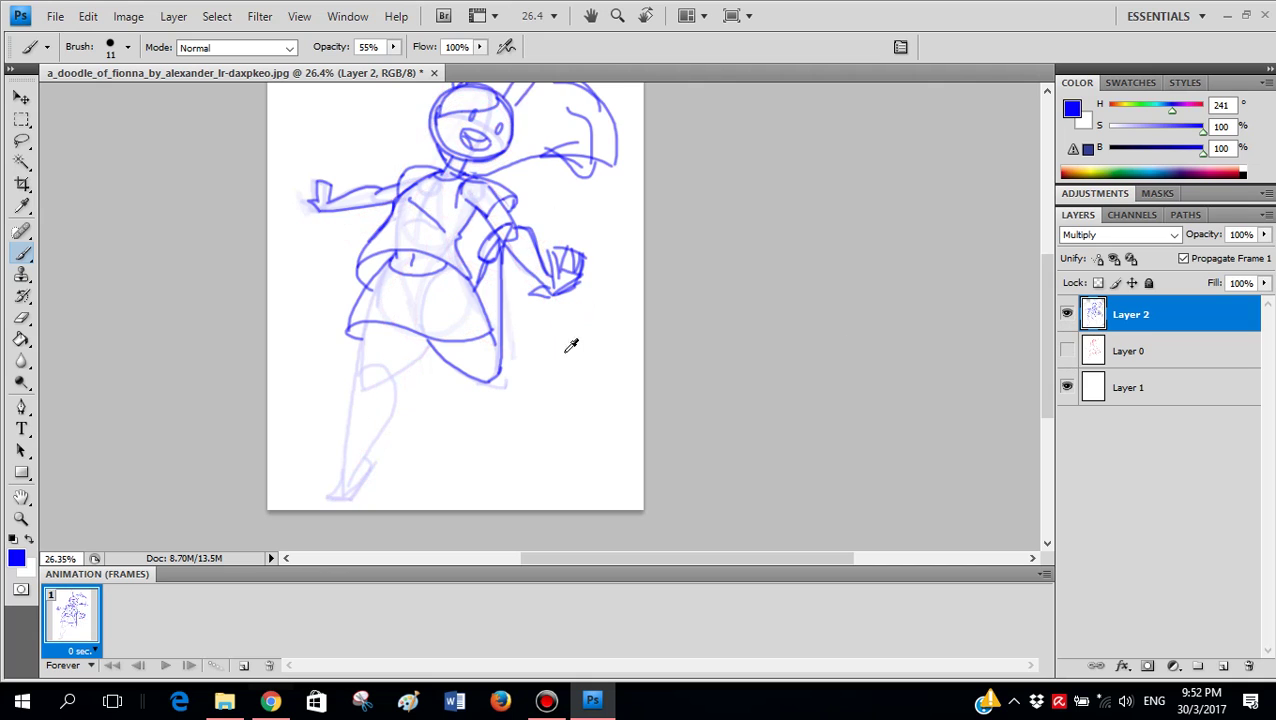
pyautogui.scroll(2, 570, 345)
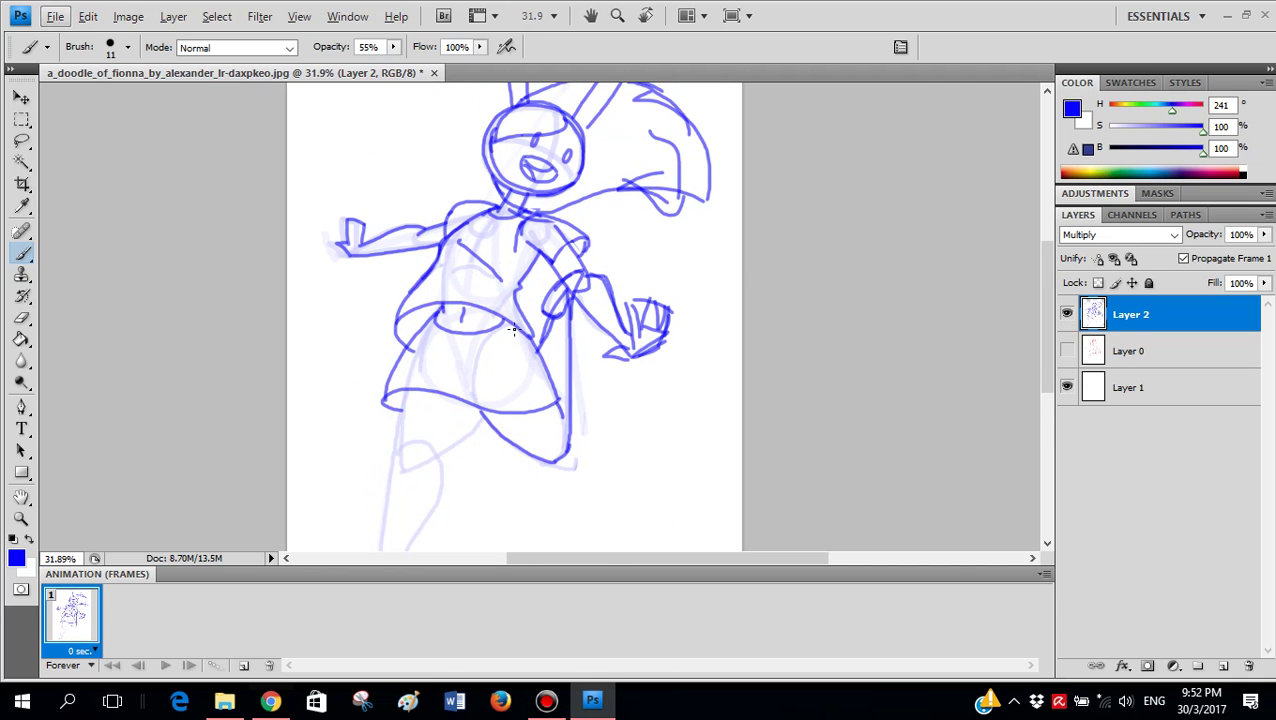
pyautogui.scroll(-3, 513, 330)
pyautogui.scroll(-2, 517, 385)
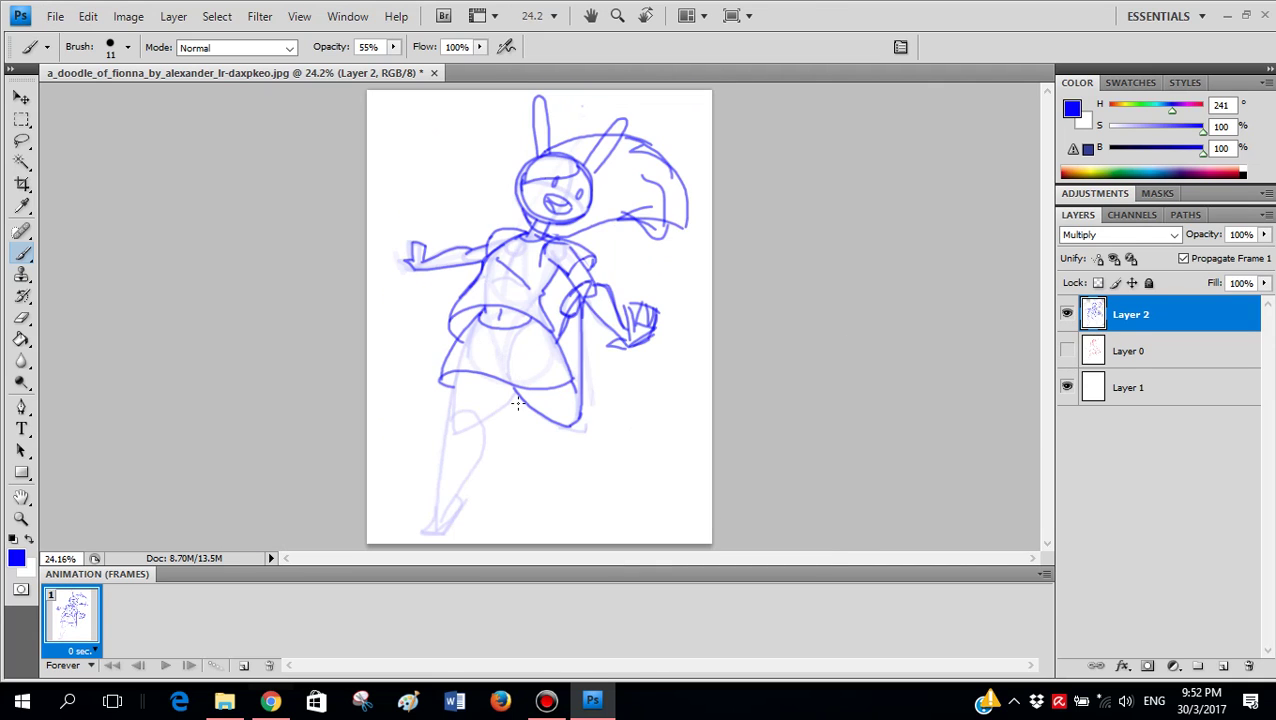
# - Draw the left thigh's inner edge curving down from the middle of the skirt's hem to the knee
pyautogui.scroll(3, 512, 422)
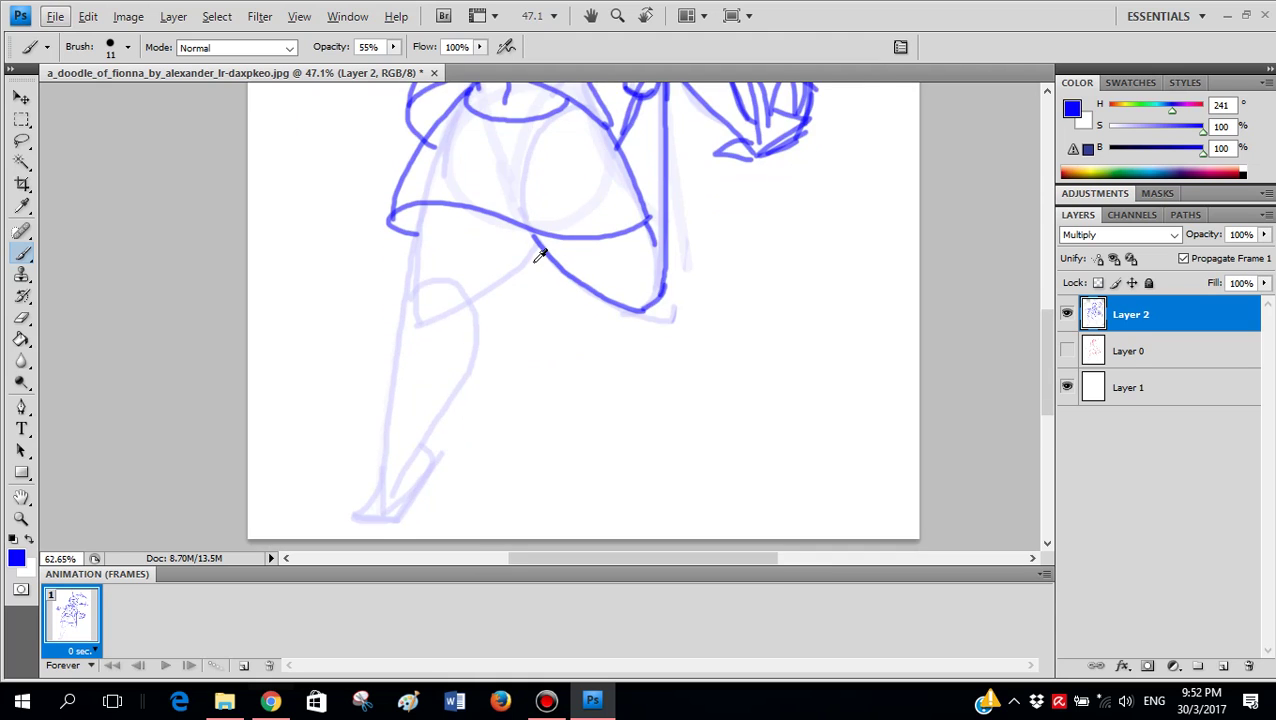
pyautogui.scroll(2, 540, 256)
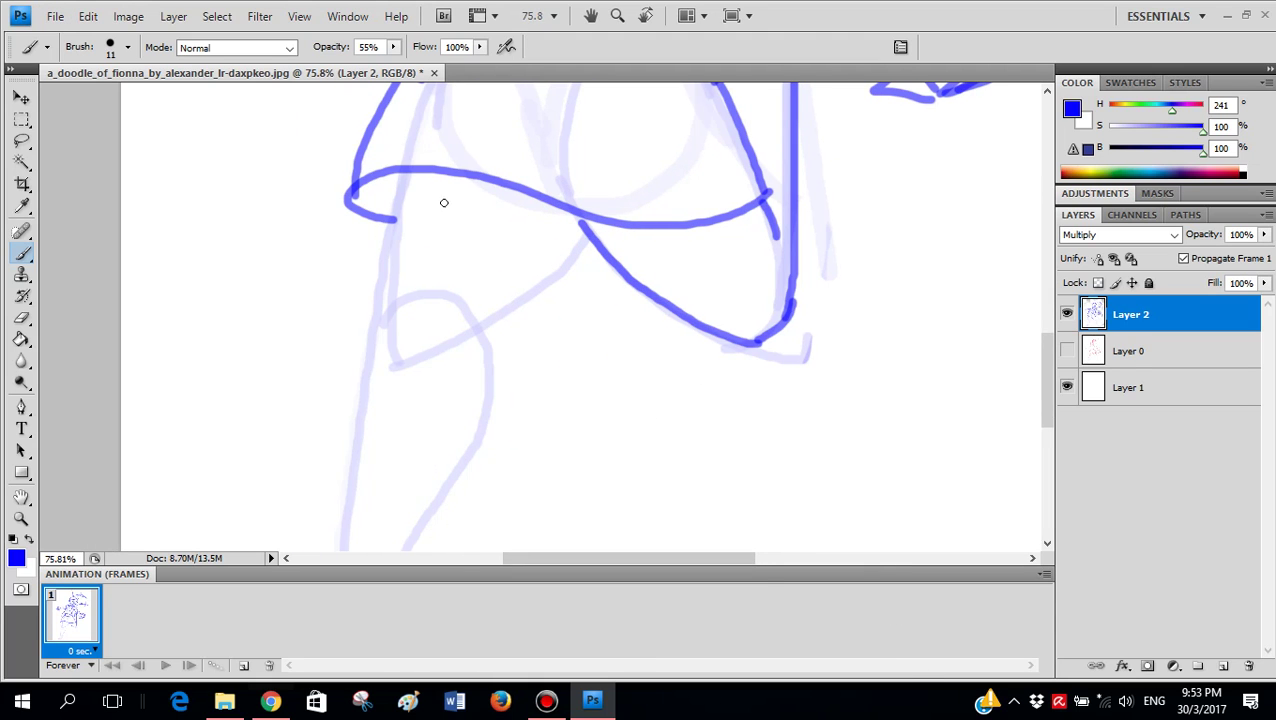
pyautogui.scroll(1, 416, 231)
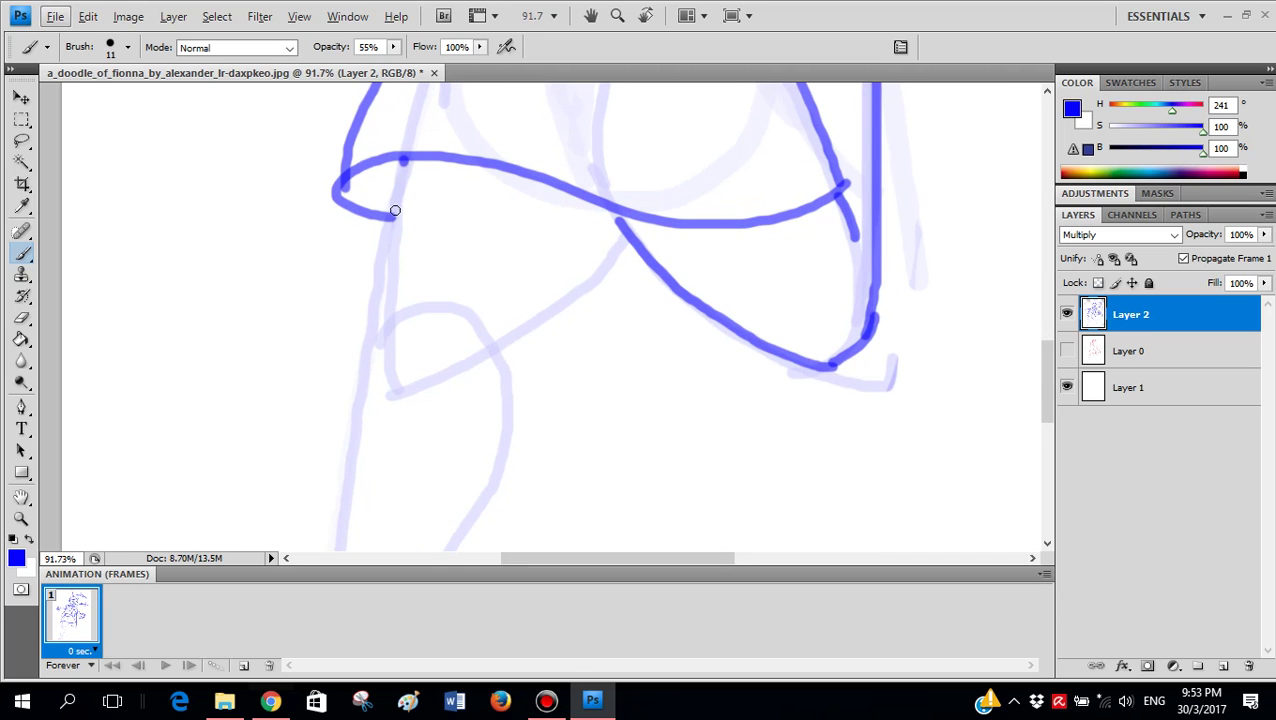
pyautogui.moveTo(436, 384); pyautogui.dragTo(527, 342)
pyautogui.hotkey('ctrl', 'z')
pyautogui.scroll(2, 603, 237)
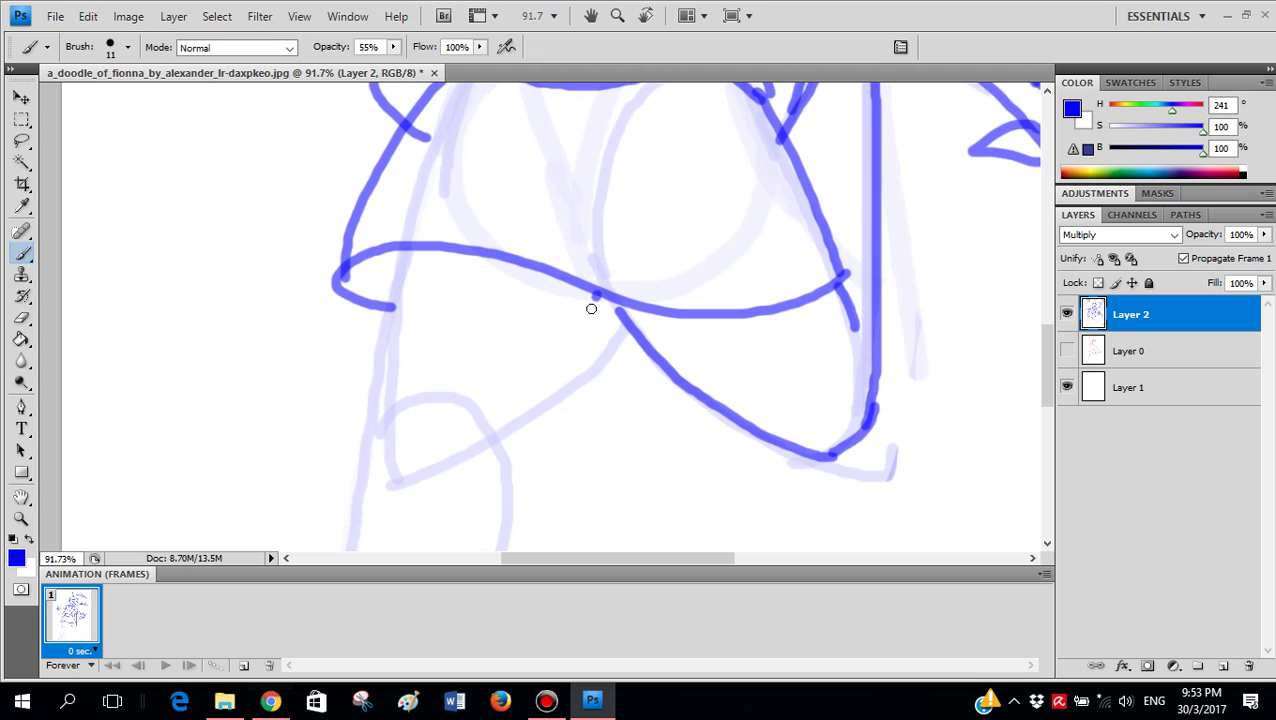
pyautogui.moveTo(591, 308); pyautogui.dragTo(533, 383)
pyautogui.hotkey('ctrl', 'z')
pyautogui.moveTo(605, 271)
pyautogui.mouseDown()
pyautogui.moveTo(568, 342)
pyautogui.moveTo(462, 453)
pyautogui.moveTo(574, 335)
pyautogui.moveTo(519, 409)
pyautogui.mouseUp()
pyautogui.hotkey('ctrl', 'z')
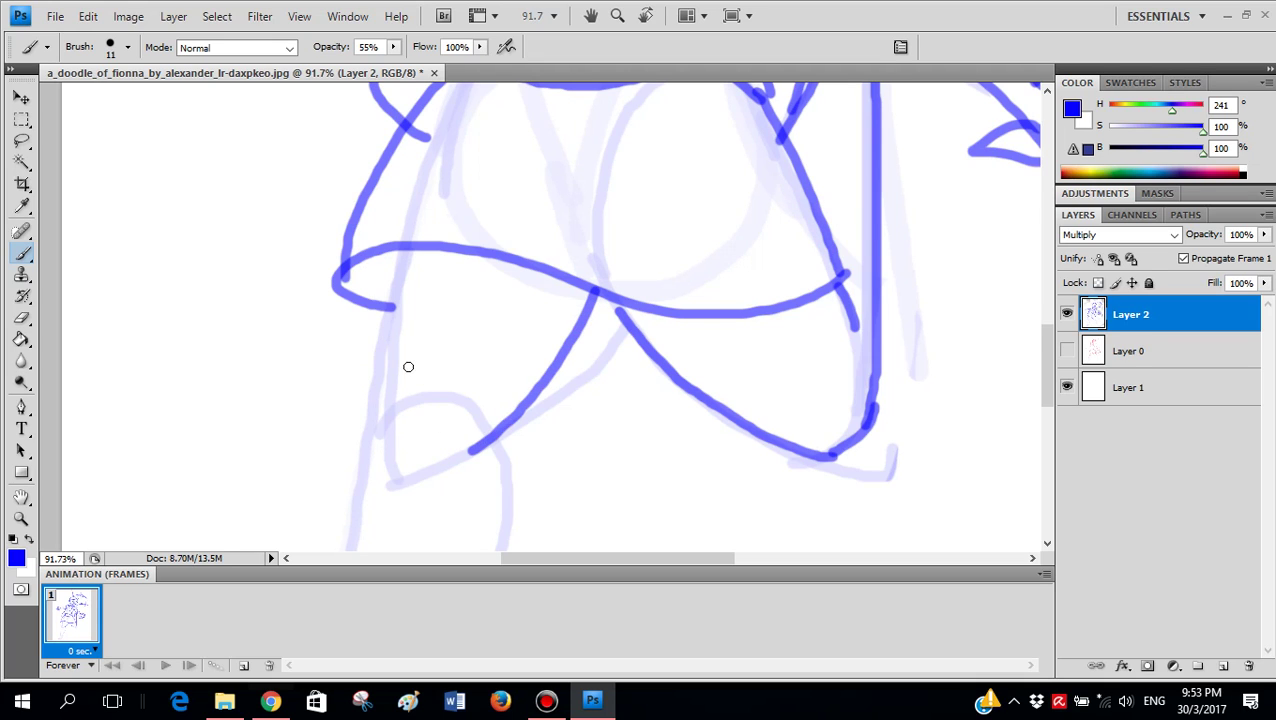
# - Mark the left knee with two short facing arcs at the lower end of the thigh
pyautogui.scroll(1, 408, 367)
pyautogui.moveTo(567, 245)
pyautogui.mouseDown()
pyautogui.moveTo(545, 274)
pyautogui.moveTo(366, 405)
pyautogui.mouseUp()
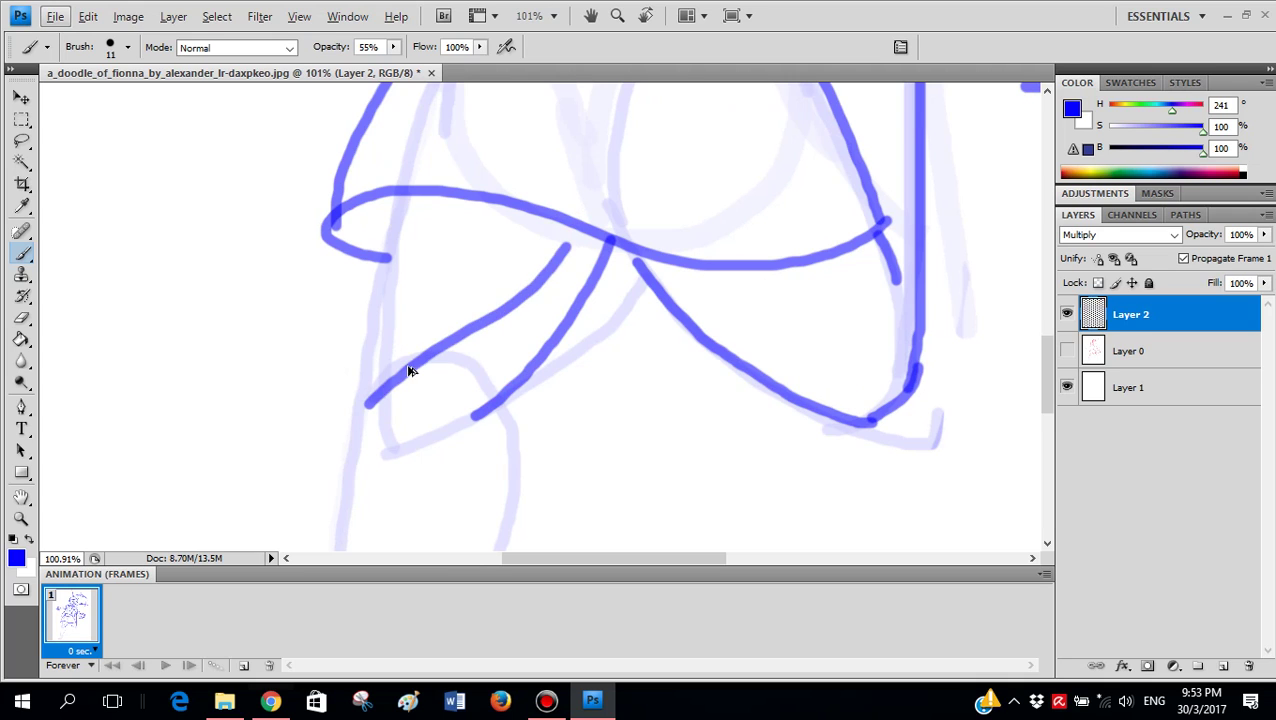
pyautogui.hotkey('ctrl', 'z')
pyautogui.moveTo(467, 378); pyautogui.dragTo(453, 434)
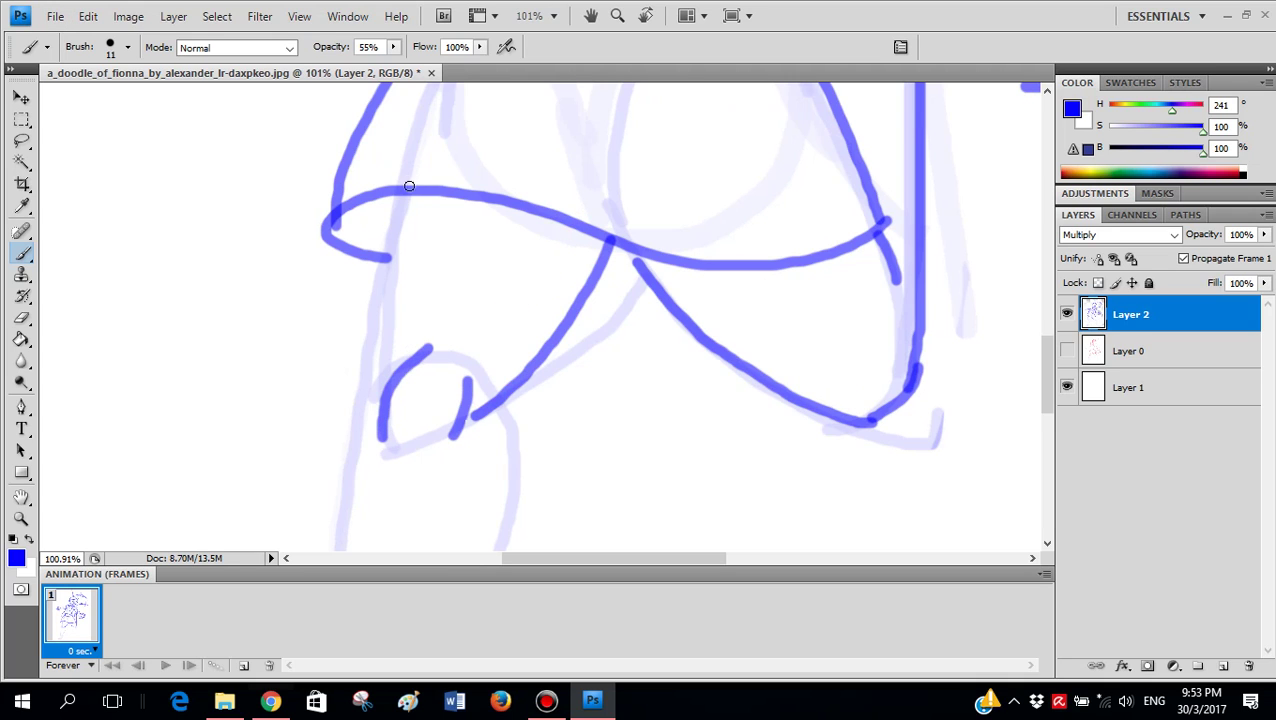
# - Draw the left leg's outer edge from the skirt's hem past the knee and down the shin to the ankle
pyautogui.scroll(-6, 453, 270)
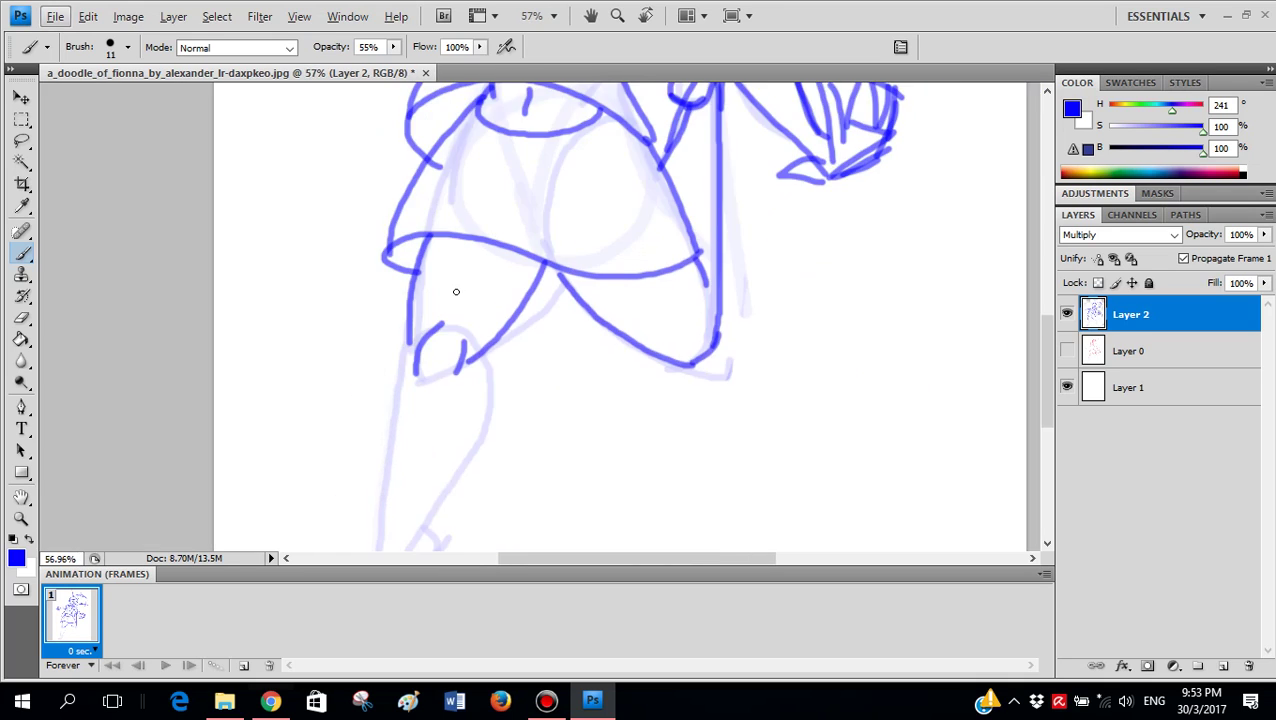
pyautogui.hotkey('ctrl', 'z')
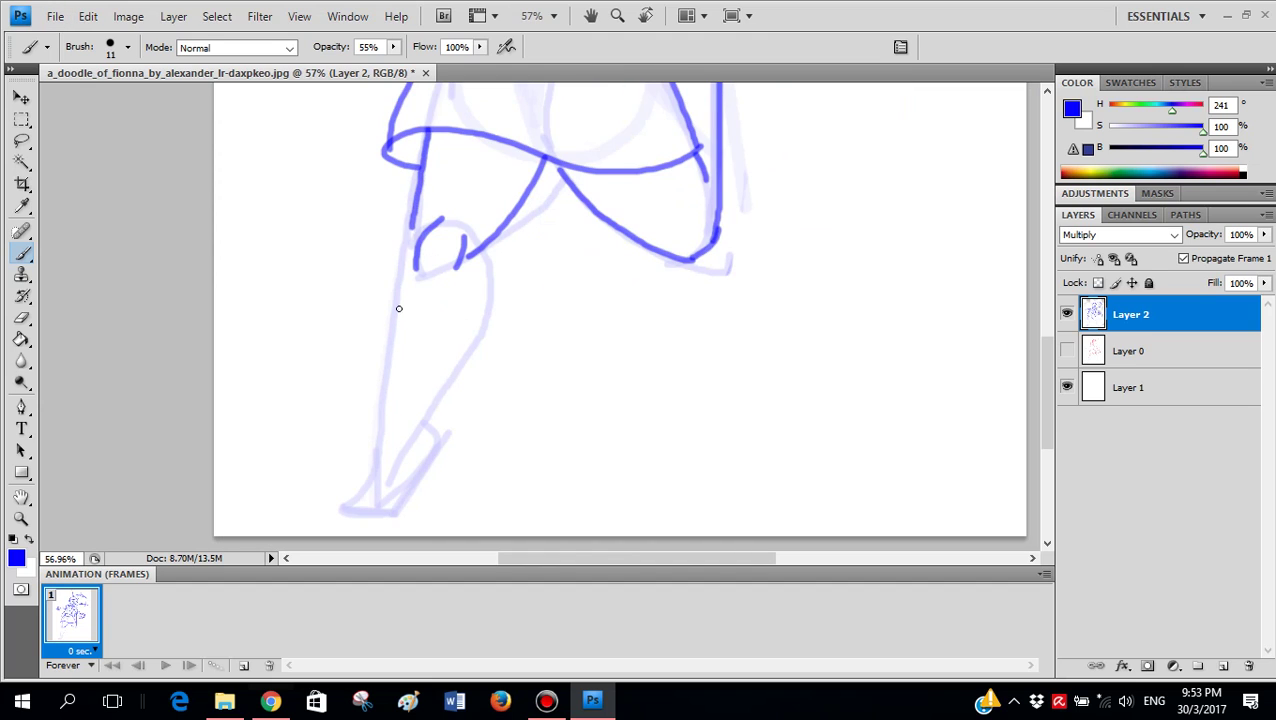
pyautogui.moveTo(398, 308); pyautogui.dragTo(381, 440)
pyautogui.scroll(4, 453, 365)
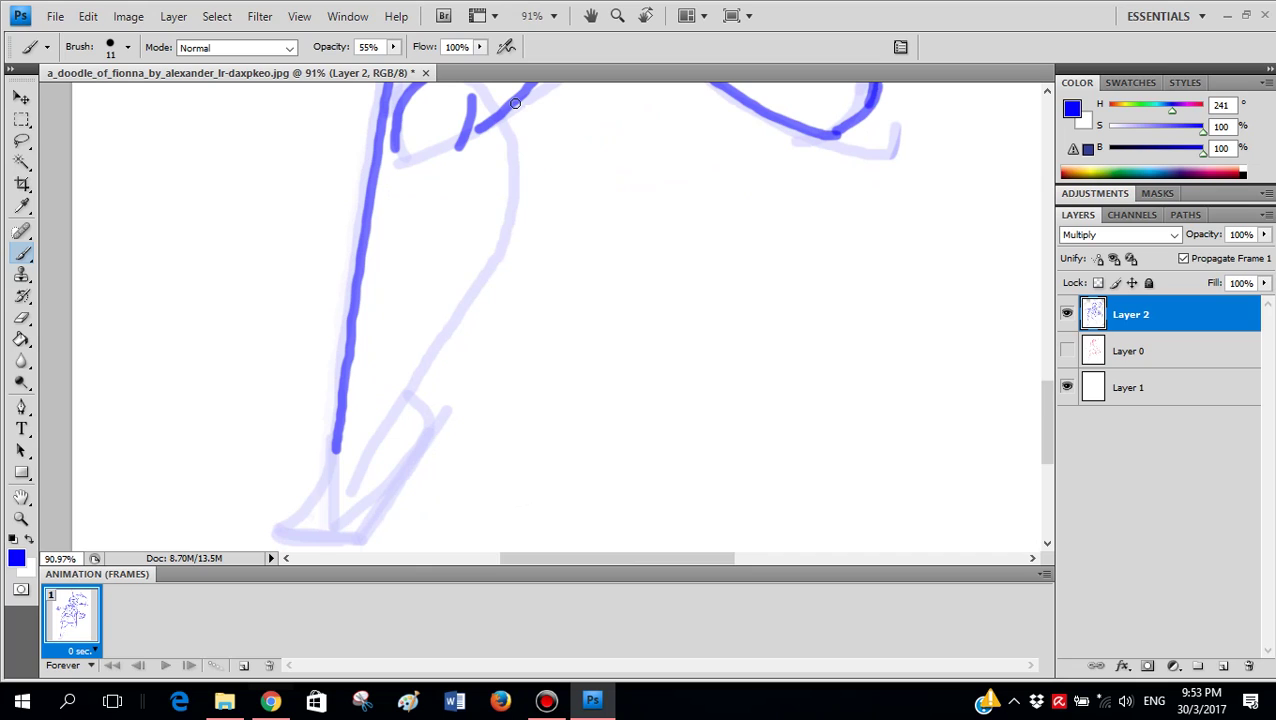
# - Draw the left calf's rounded inner edge from below the knee, tapering down to the ankle
pyautogui.moveTo(512, 133)
pyautogui.mouseDown()
pyautogui.moveTo(510, 240)
pyautogui.moveTo(460, 340)
pyautogui.mouseUp()
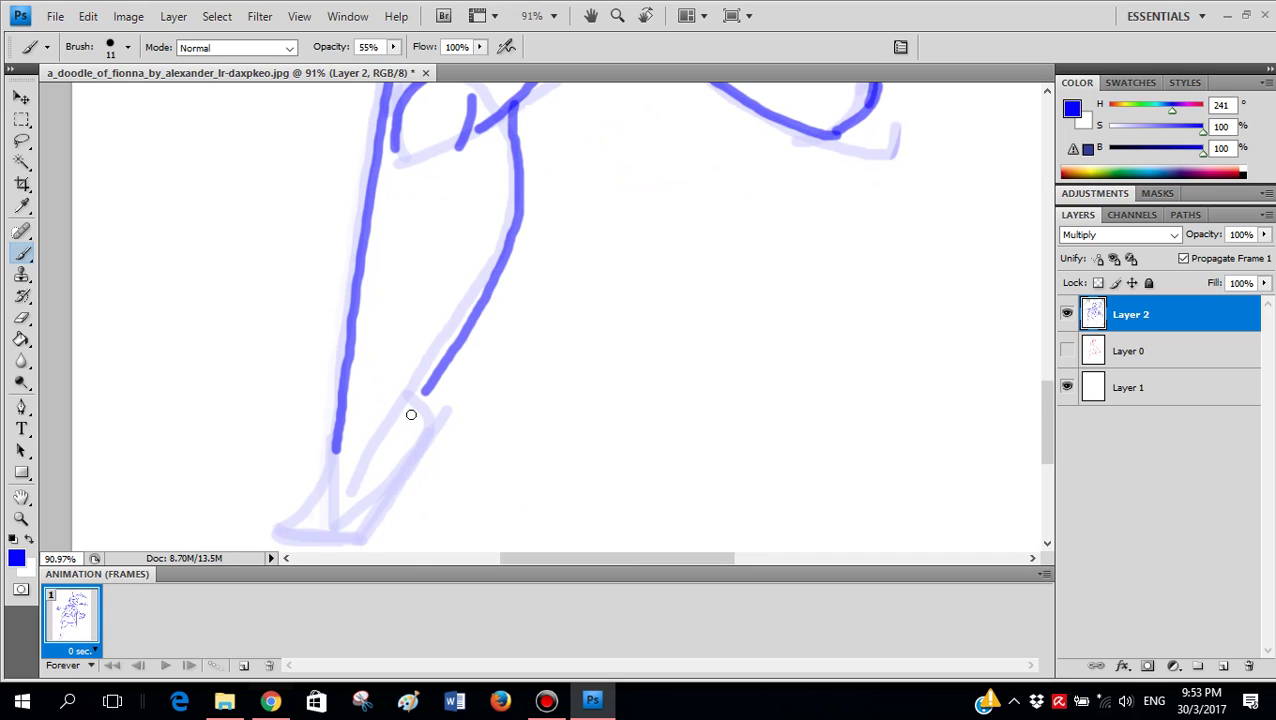
pyautogui.scroll(-1, 440, 320)
pyautogui.hotkey('ctrl', 'z')
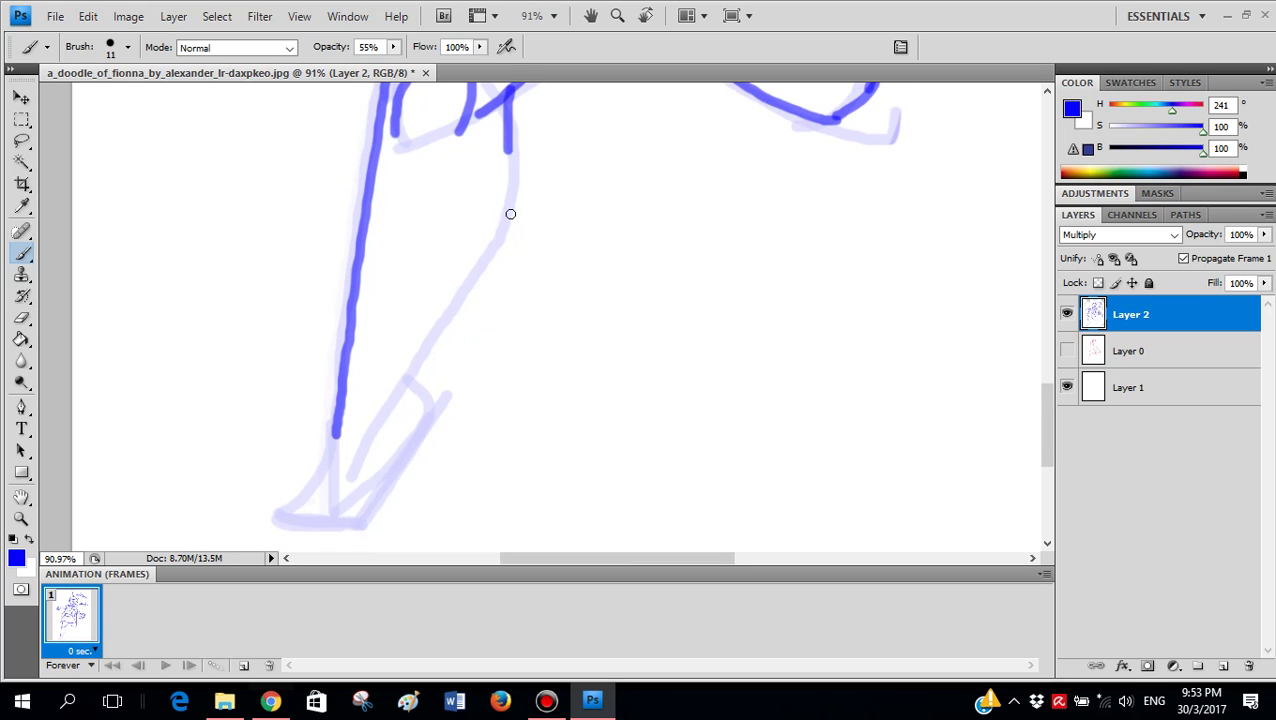
pyautogui.moveTo(510, 214)
pyautogui.mouseDown()
pyautogui.moveTo(482, 293)
pyautogui.moveTo(360, 468)
pyautogui.mouseUp()
pyautogui.hotkey('ctrl', 'z')
pyautogui.moveTo(508, 124)
pyautogui.mouseDown()
pyautogui.moveTo(428, 342)
pyautogui.moveTo(340, 458)
pyautogui.mouseUp()
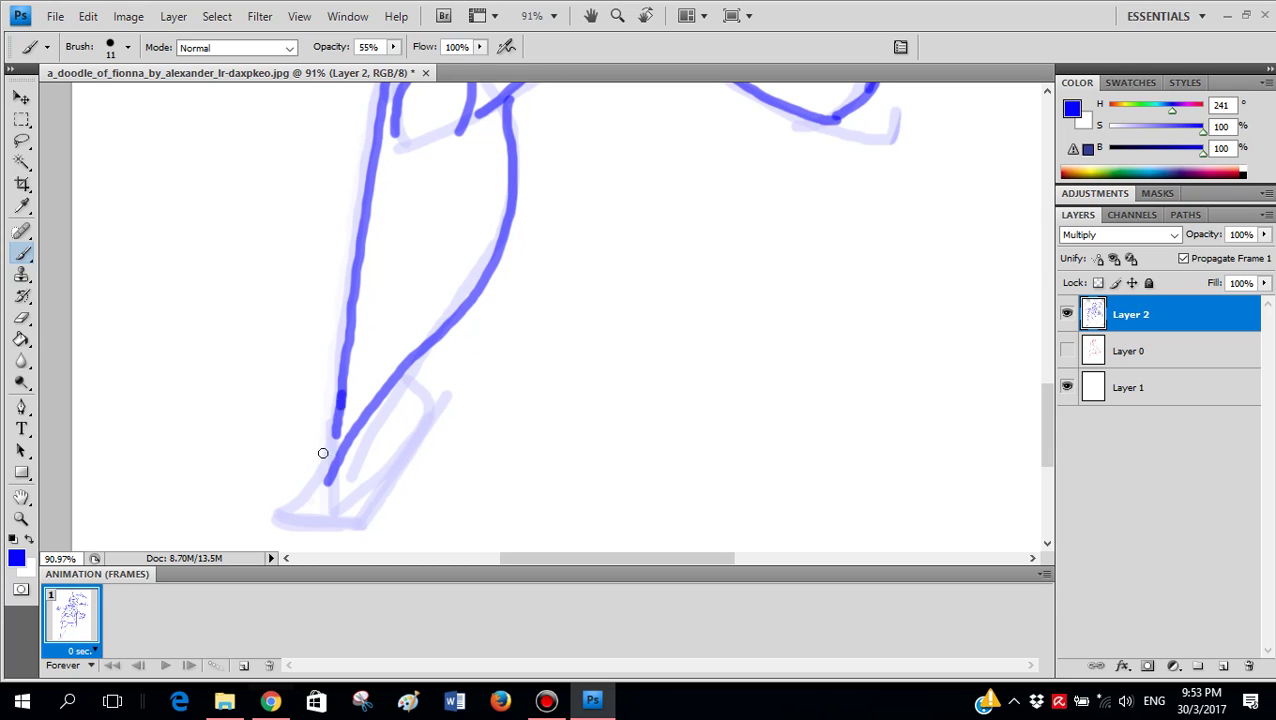
# - Redraw the left calf's lower inner edge down to the ankle and outline the pointed left foot below it
pyautogui.moveTo(342, 406); pyautogui.dragTo(285, 501)
pyautogui.hotkey('ctrl', 'z')
pyautogui.hotkey('ctrl', 'alt', 'z')
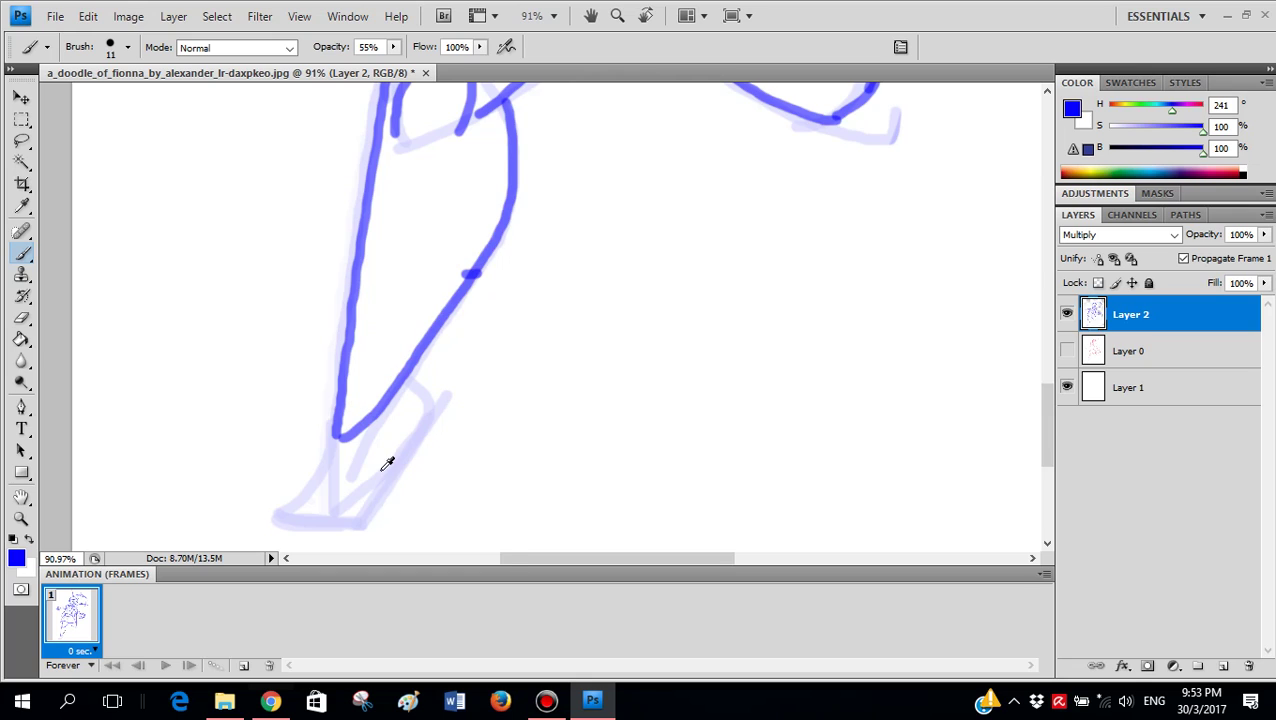
pyautogui.scroll(2, 387, 463)
pyautogui.moveTo(327, 378)
pyautogui.mouseDown()
pyautogui.moveTo(321, 424)
pyautogui.moveTo(252, 520)
pyautogui.mouseUp()
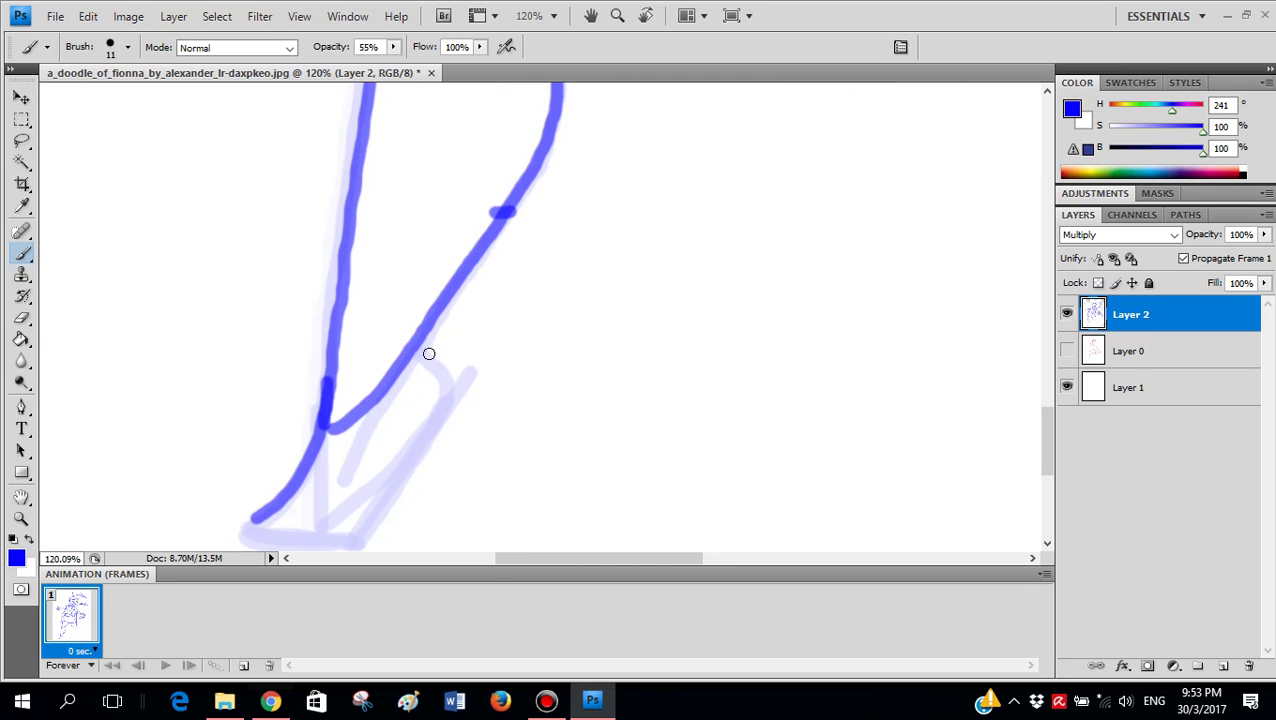
pyautogui.moveTo(441, 349)
pyautogui.mouseDown()
pyautogui.moveTo(450, 370)
pyautogui.moveTo(400, 493)
pyautogui.moveTo(283, 522)
pyautogui.mouseUp()
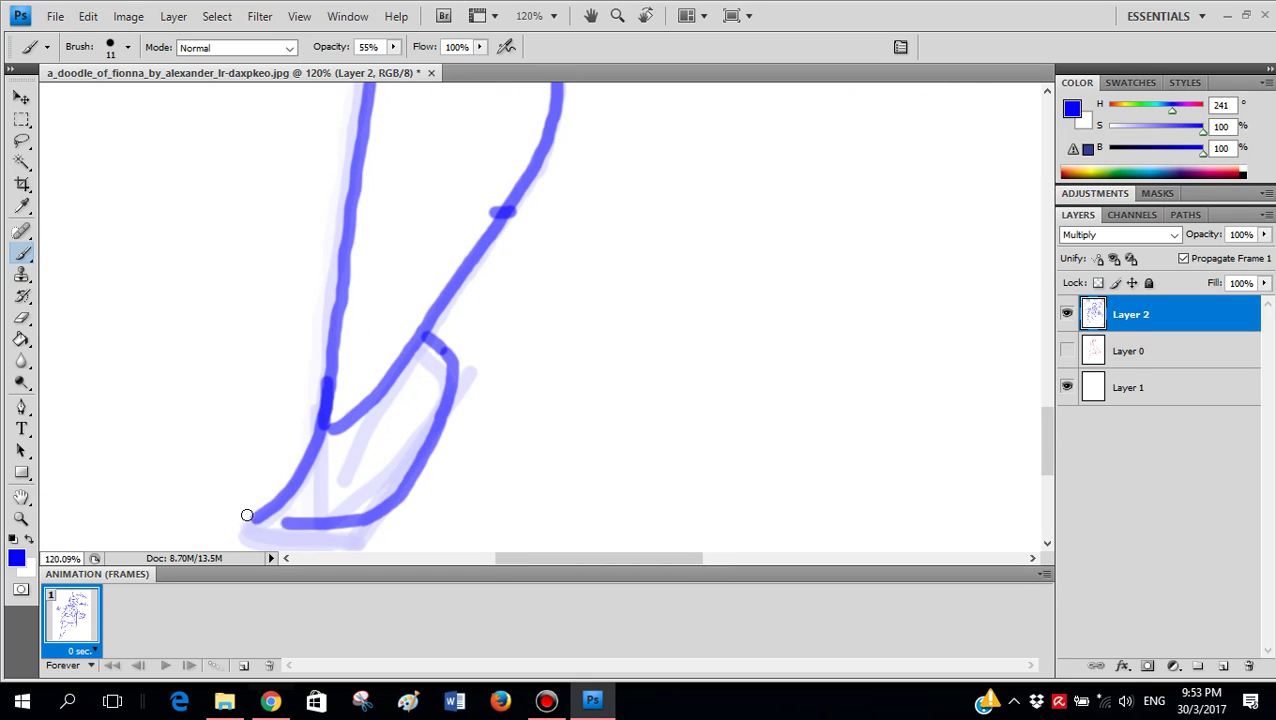
# - Switch the painting colour to white and set the brush diameter to 246 px
pyautogui.scroll(-7, 695, 379)
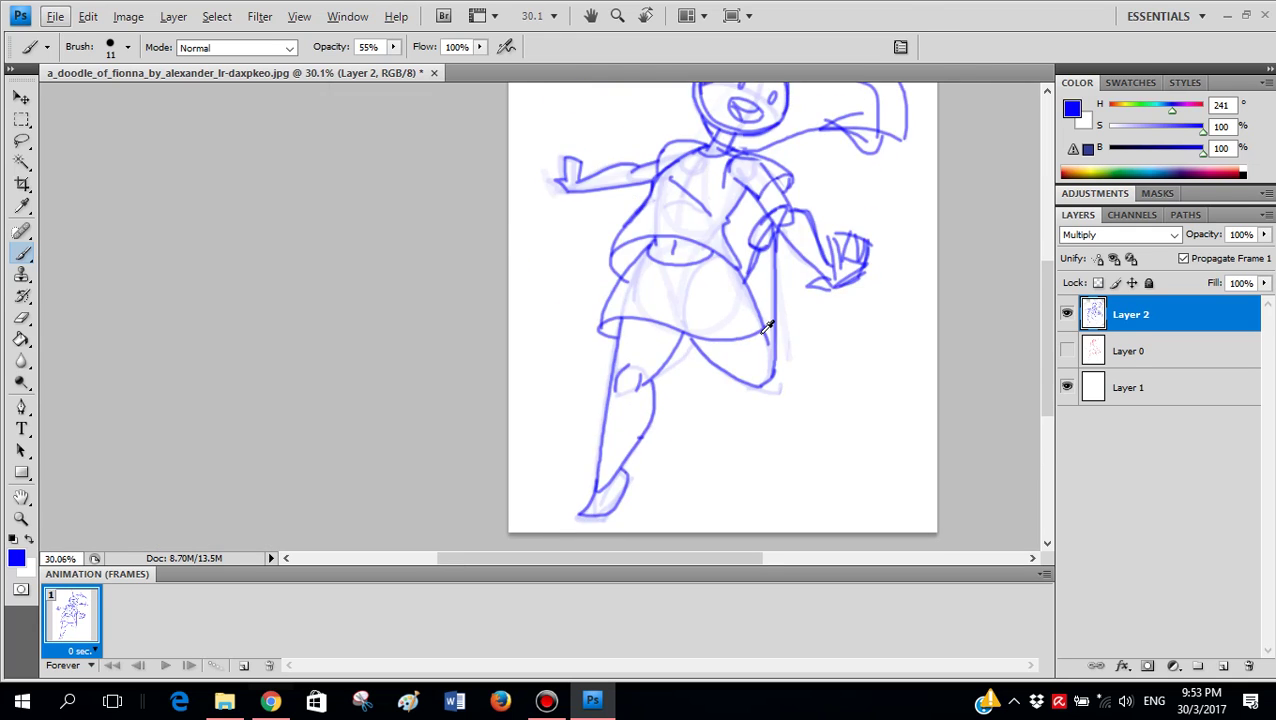
pyautogui.press('x')
pyautogui.rightClick(652, 285)
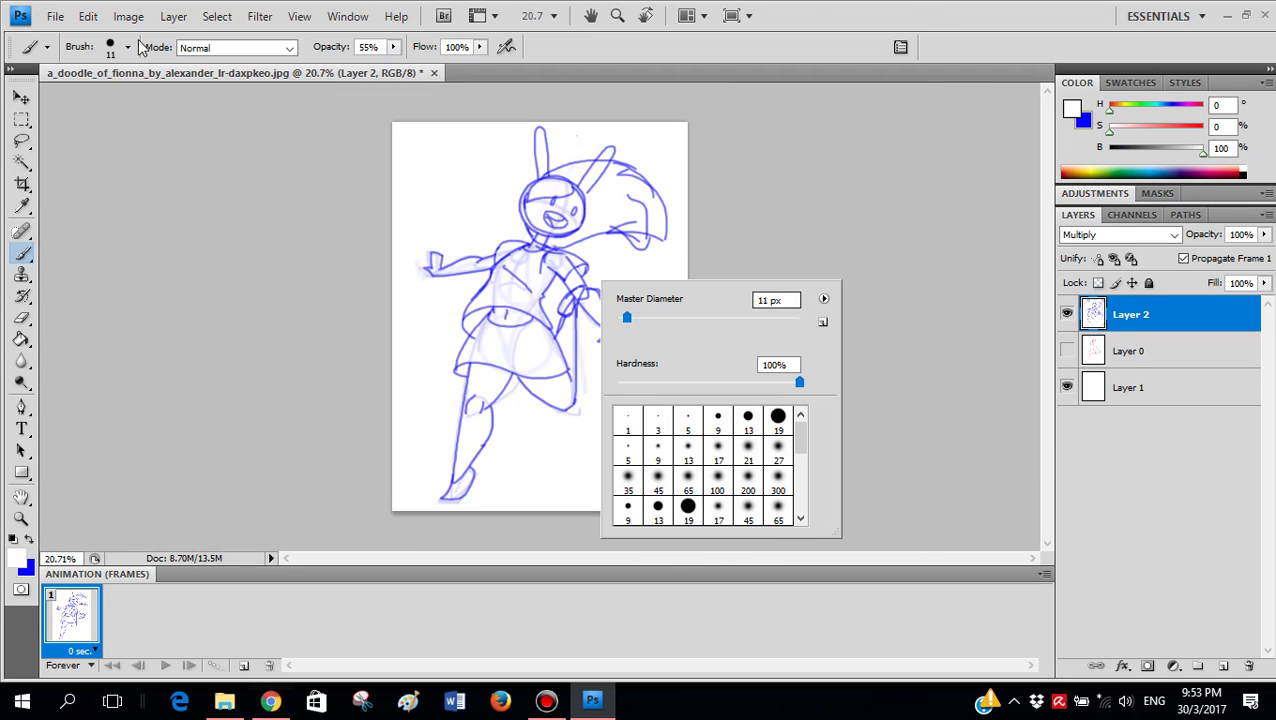
pyautogui.moveTo(627, 317); pyautogui.dragTo(758, 317)
pyautogui.moveTo(589, 205)
pyautogui.mouseDown()
pyautogui.moveTo(571, 185)
pyautogui.moveTo(638, 387)
pyautogui.mouseUp()
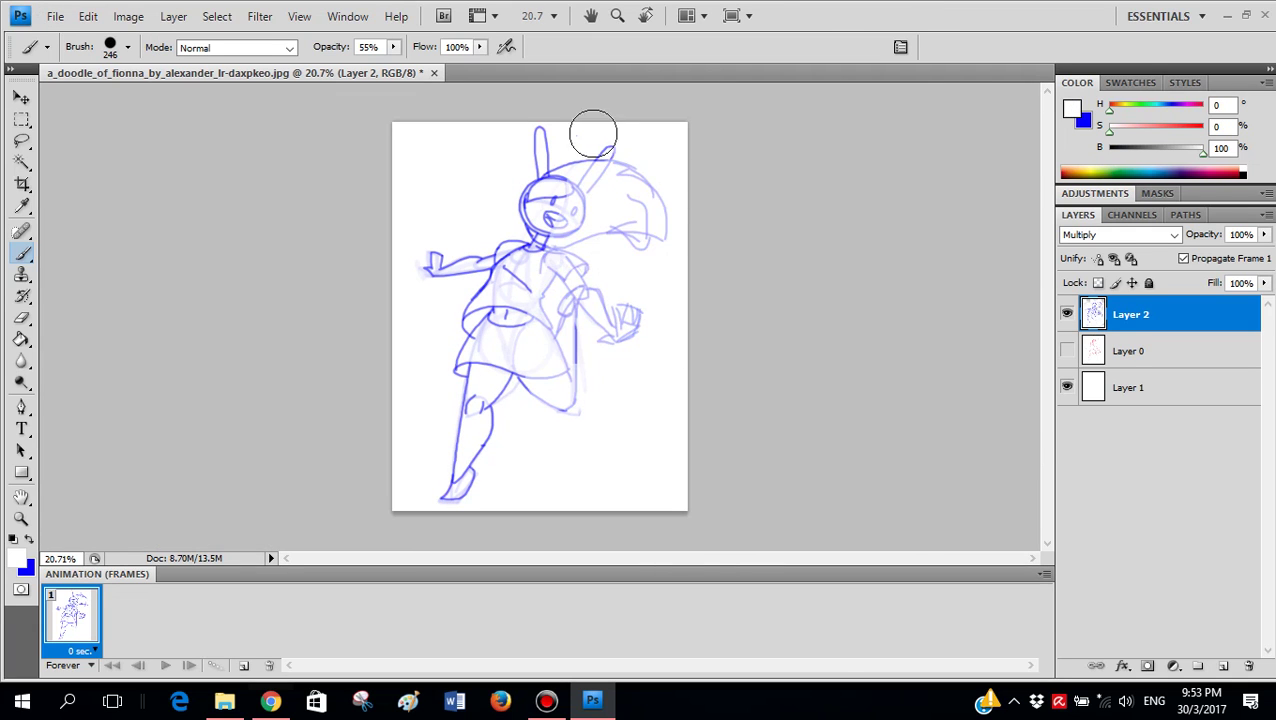
pyautogui.moveTo(593, 133)
pyautogui.mouseDown()
pyautogui.moveTo(531, 133)
pyautogui.moveTo(523, 220)
pyautogui.moveTo(453, 338)
pyautogui.moveTo(456, 530)
pyautogui.moveTo(430, 500)
pyautogui.mouseUp()
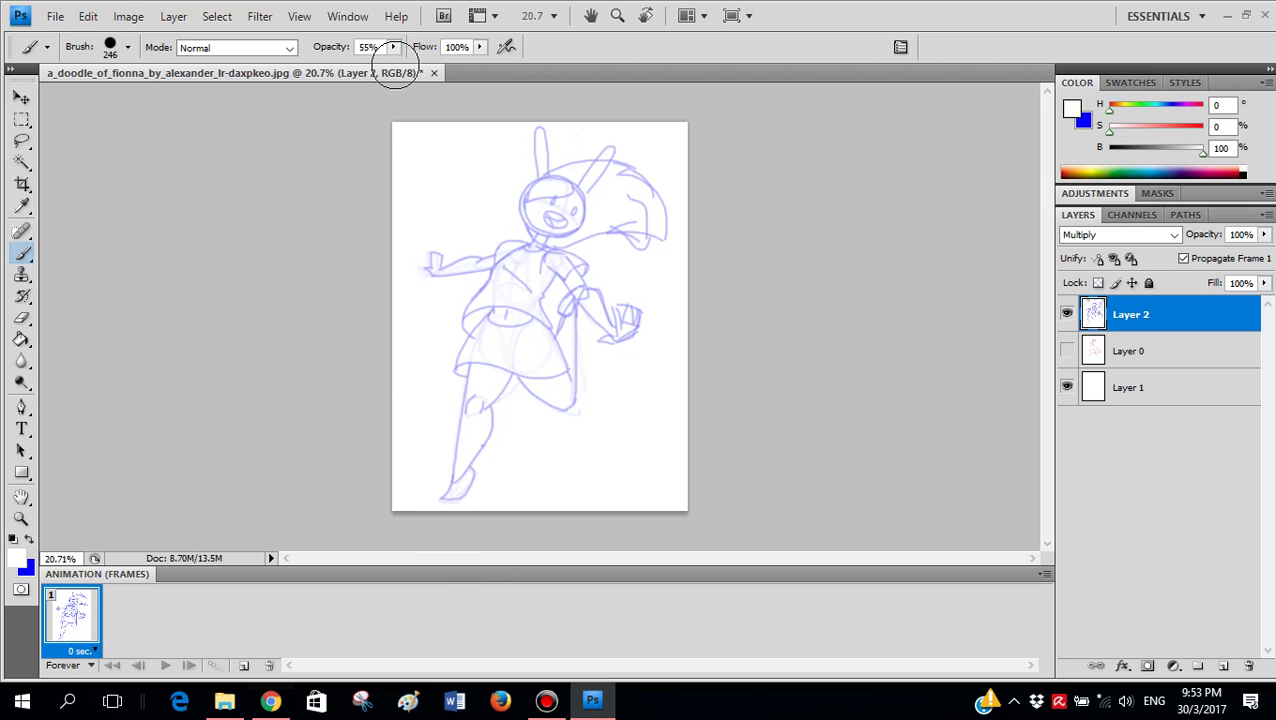
pyautogui.hotkey('ctrl', 'z')
# - Set the brush opacity to 81% and paint white over the whole figure to fade the sketch
pyautogui.click(394, 47)
pyautogui.click(421, 66)
pyautogui.moveTo(538, 108); pyautogui.dragTo(463, 478)
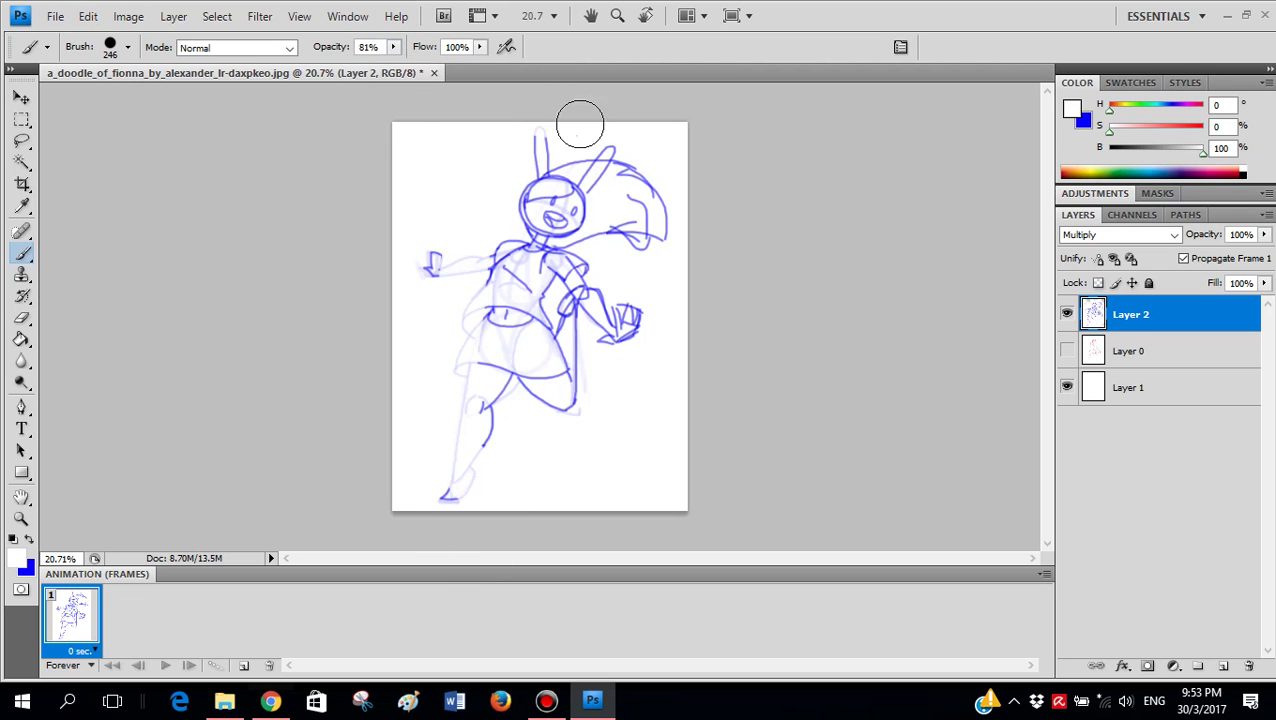
pyautogui.moveTo(580, 124)
pyautogui.mouseDown()
pyautogui.moveTo(550, 122)
pyautogui.moveTo(499, 371)
pyautogui.moveTo(487, 366)
pyautogui.moveTo(444, 507)
pyautogui.mouseUp()
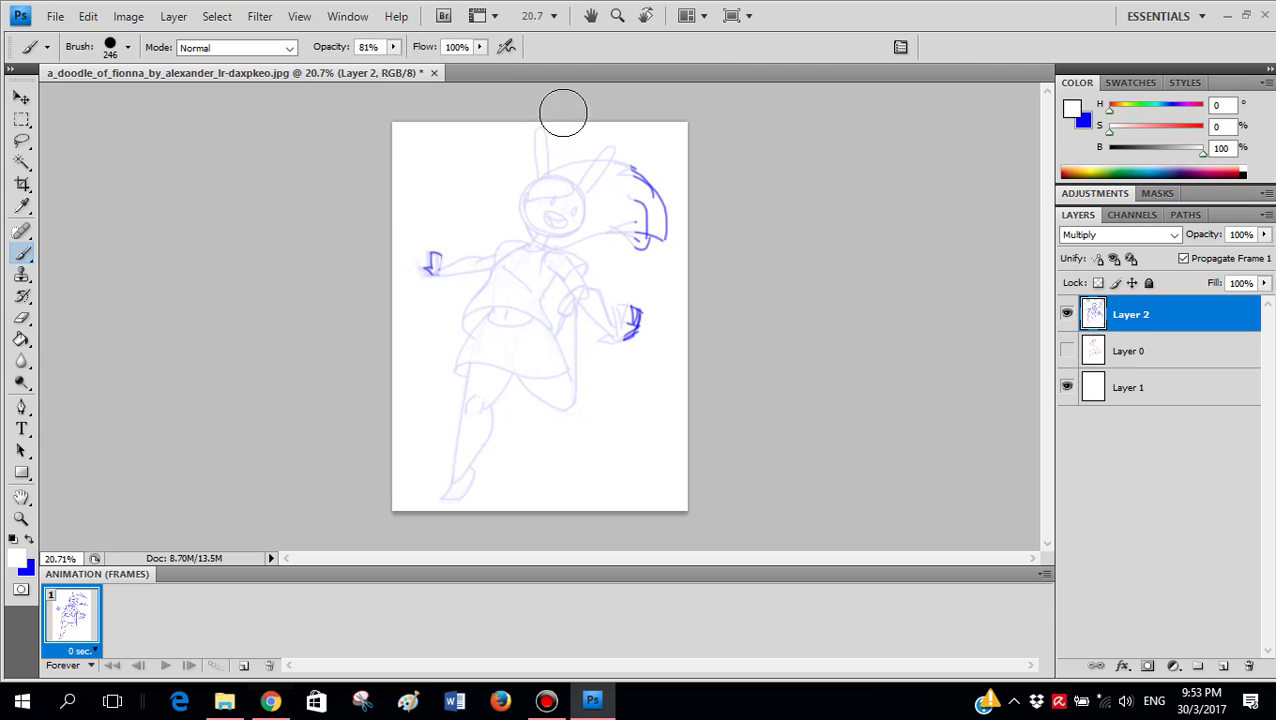
pyautogui.moveTo(563, 113)
pyautogui.mouseDown()
pyautogui.moveTo(629, 342)
pyautogui.moveTo(612, 450)
pyautogui.mouseUp()
# - Switch the painting colour back to blue and set the brush diameter to 6 px
pyautogui.scroll(3, 621, 353)
pyautogui.press('x')
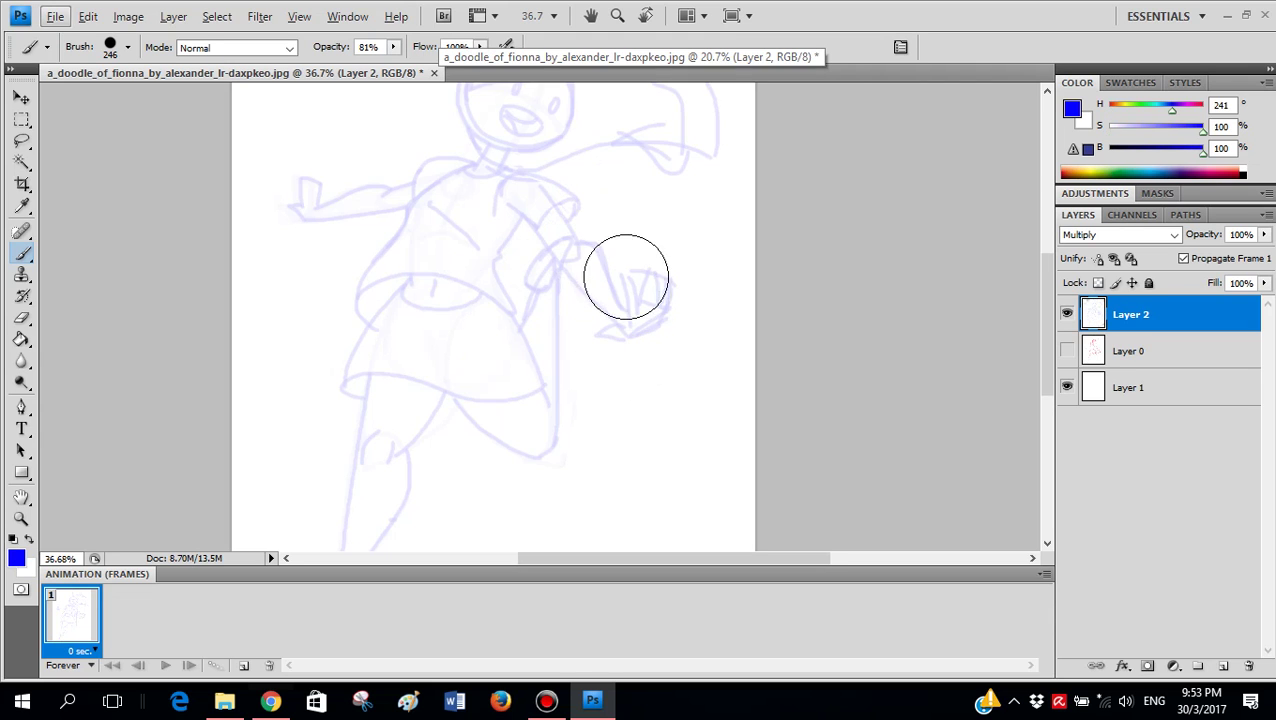
pyautogui.scroll(3, 615, 280)
pyautogui.rightClick(655, 268)
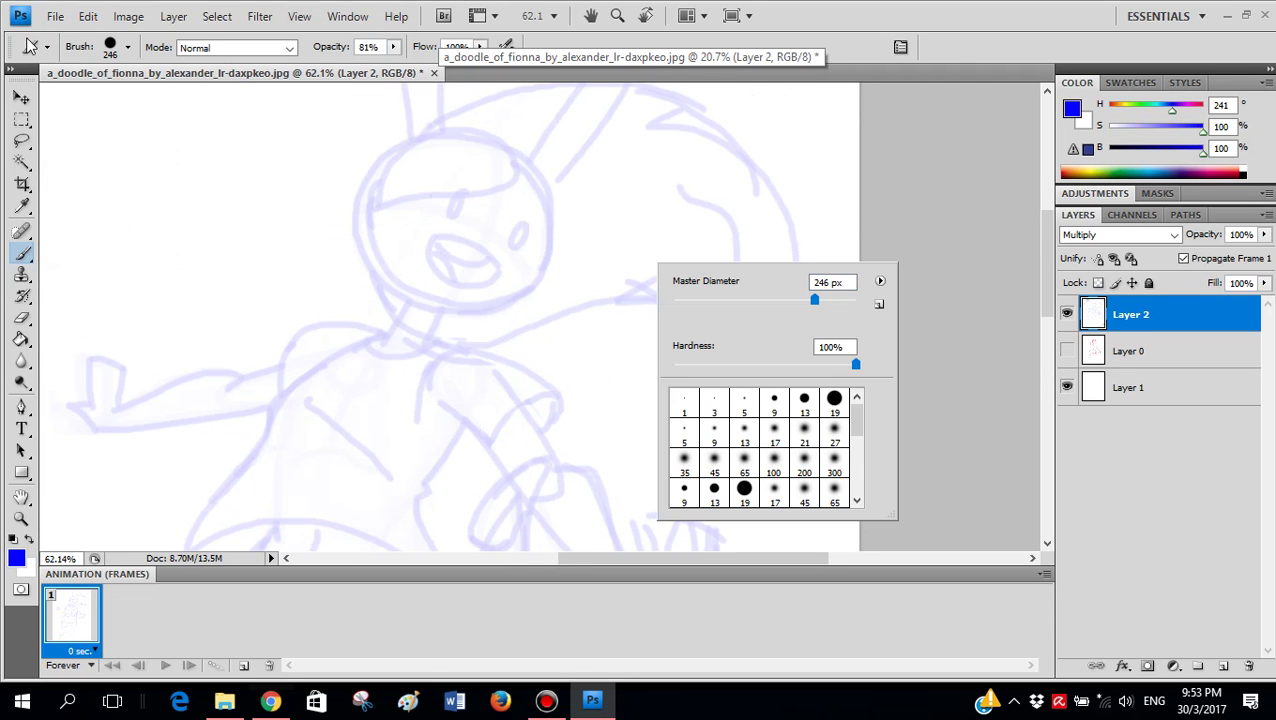
pyautogui.click(586, 255)
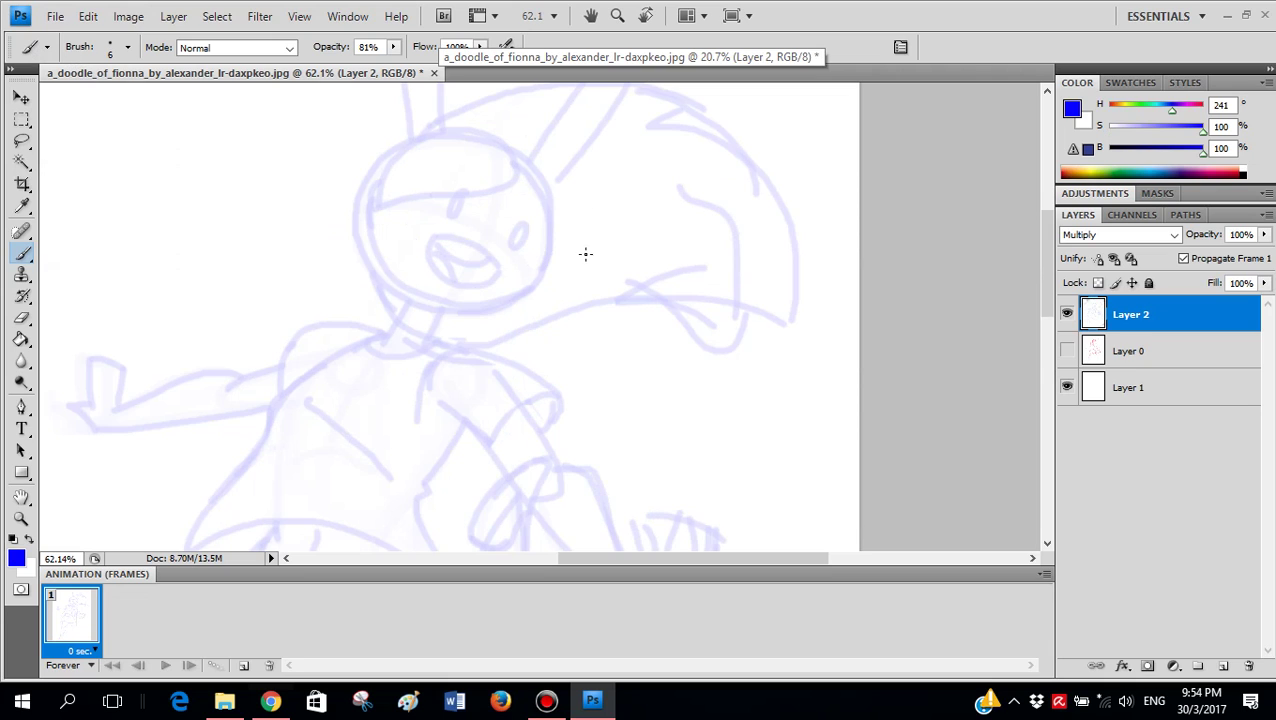
pyautogui.moveTo(413, 239); pyautogui.dragTo(627, 314)
pyautogui.hotkey('ctrl', 'z')
pyautogui.rightClick(581, 261)
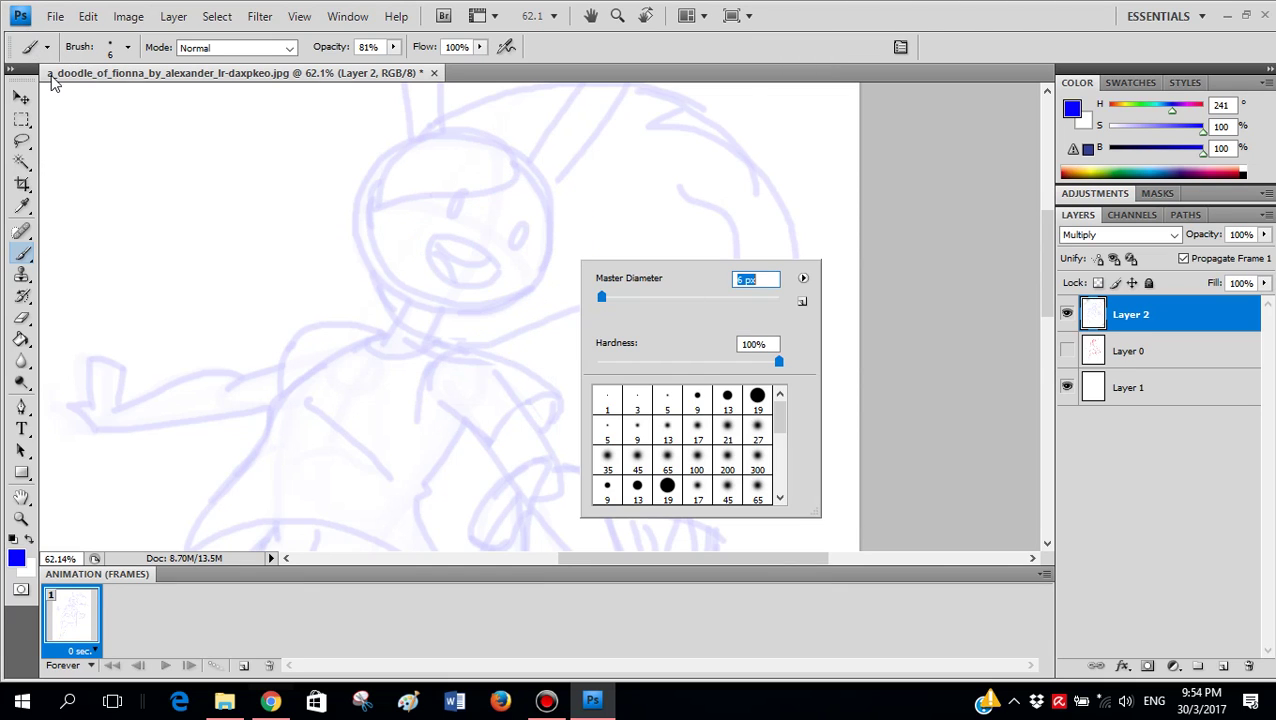
pyautogui.press('Return')
pyautogui.moveTo(529, 192); pyautogui.dragTo(610, 300)
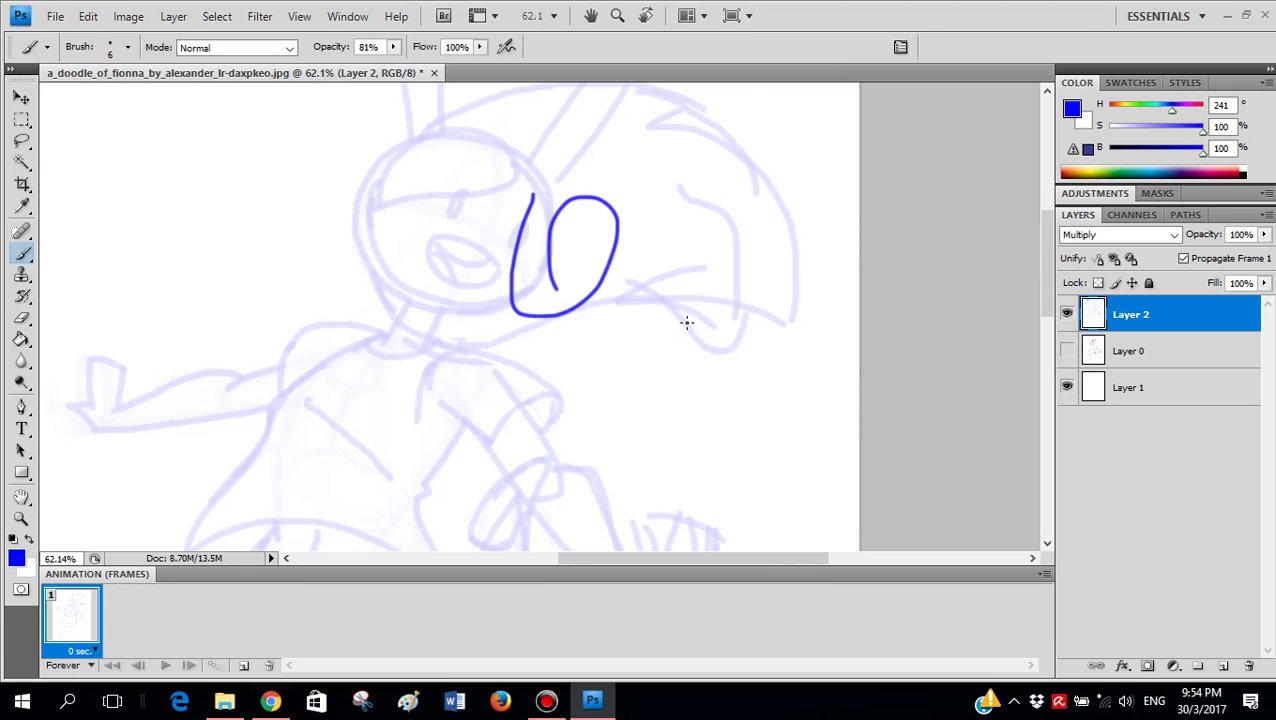
pyautogui.hotkey('ctrl', 'z')
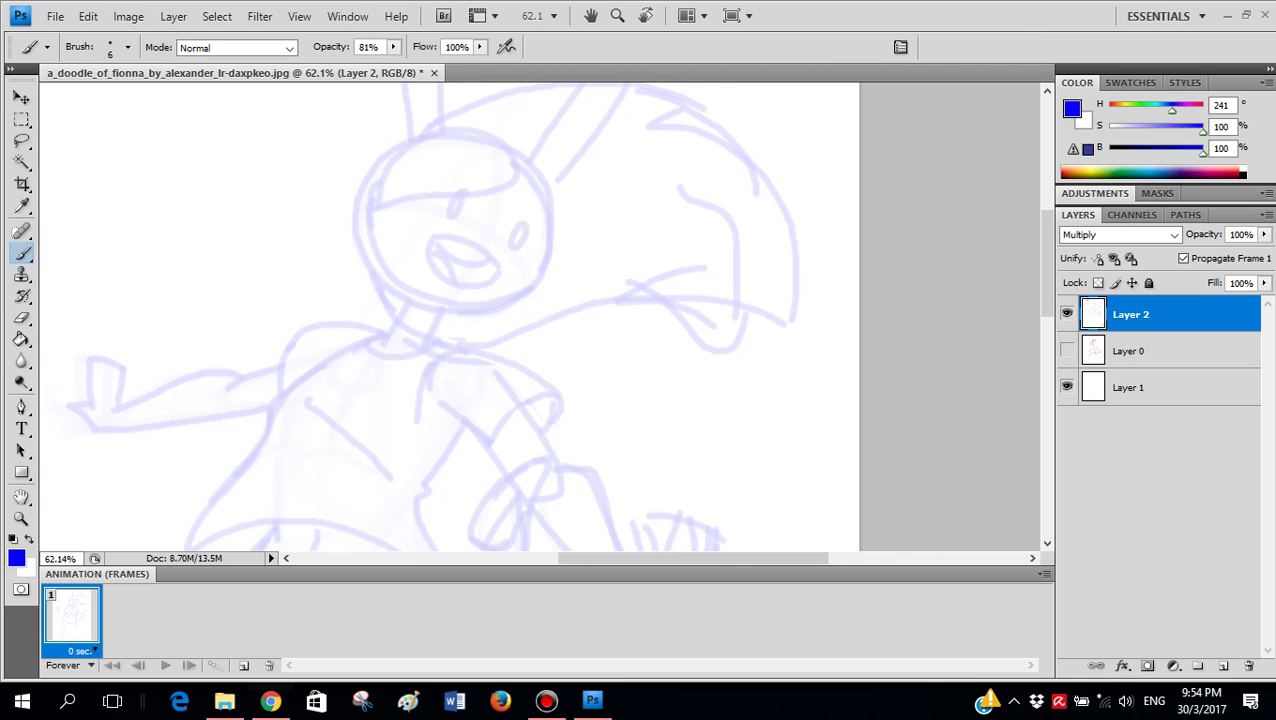
# - Trace the hair fringe's rounded right end, its lower edge and the pointed left tip with the side rising from it
pyautogui.scroll(5, 452, 249)
pyautogui.scroll(1, 452, 249)
pyautogui.scroll(5, 500, 250)
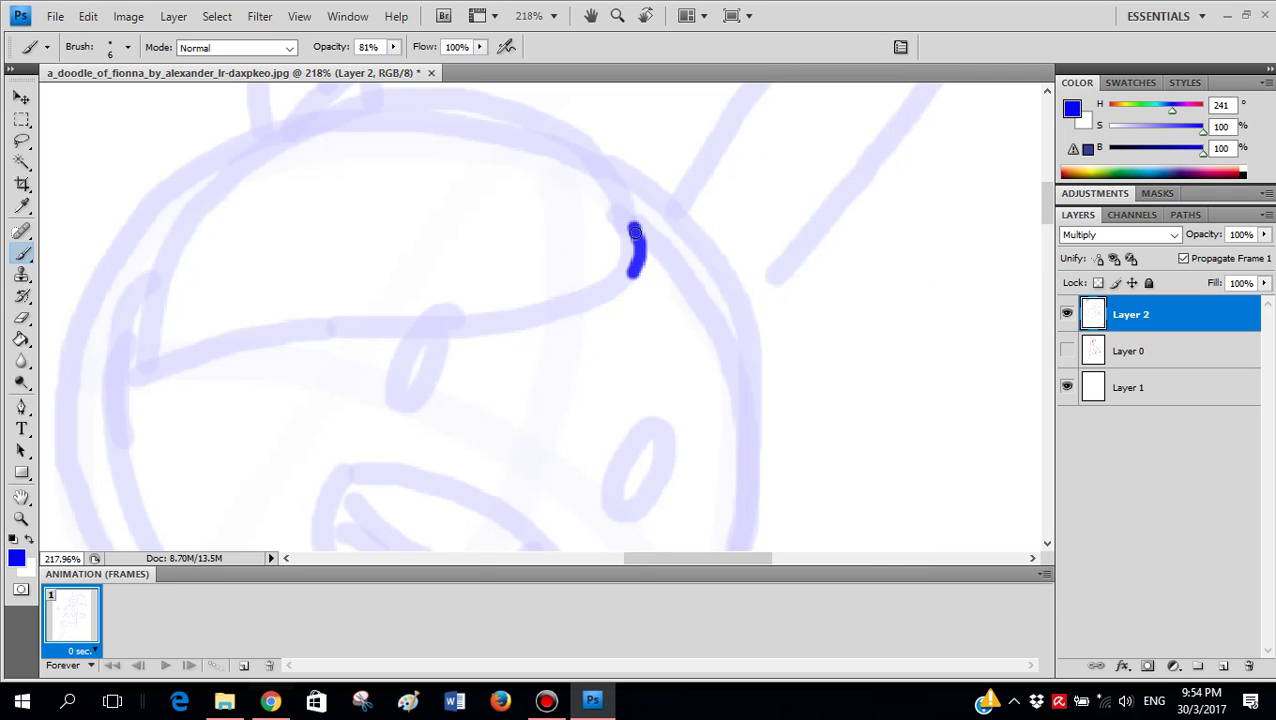
pyautogui.hotkey('ctrl', 'z')
pyautogui.moveTo(615, 289)
pyautogui.mouseDown()
pyautogui.moveTo(558, 318)
pyautogui.moveTo(442, 318)
pyautogui.mouseUp()
pyautogui.hotkey('ctrl', 'alt', 'z')
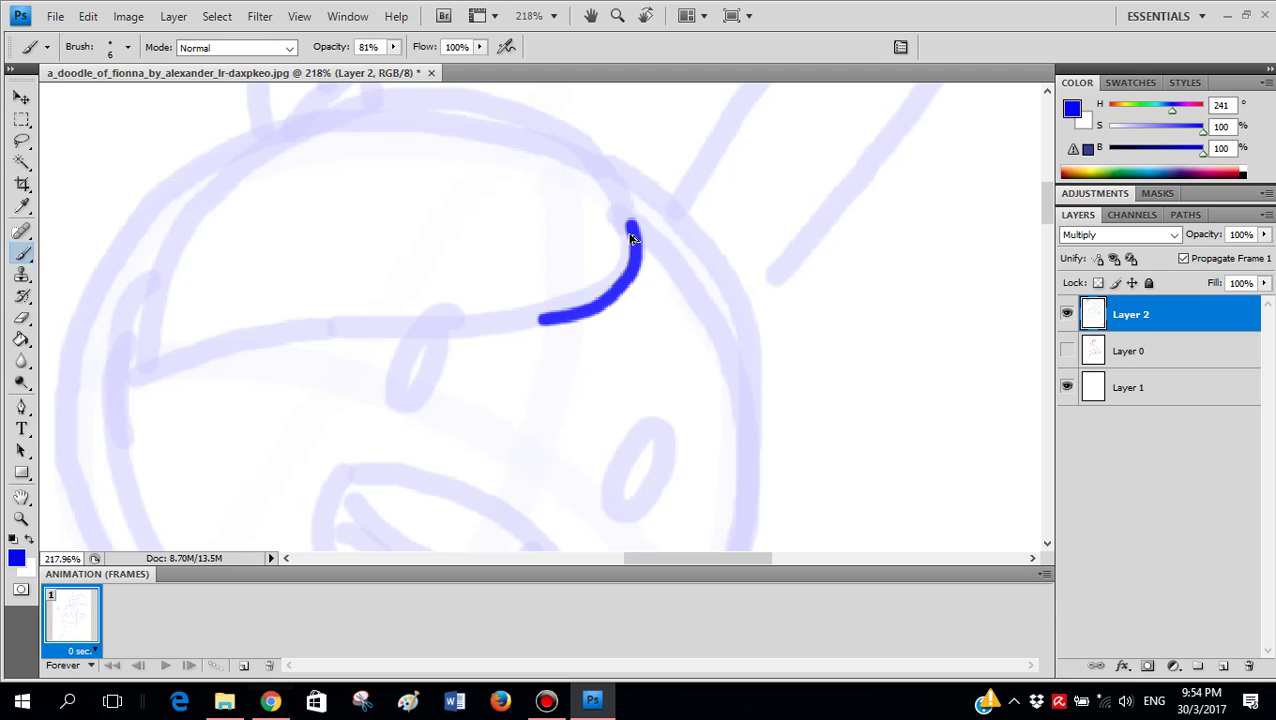
pyautogui.hotkey('ctrl', 'alt', 'z')
pyautogui.moveTo(634, 269)
pyautogui.mouseDown()
pyautogui.moveTo(600, 313)
pyautogui.moveTo(370, 322)
pyautogui.moveTo(288, 348)
pyautogui.moveTo(302, 318)
pyautogui.moveTo(140, 383)
pyautogui.moveTo(222, 279)
pyautogui.moveTo(164, 324)
pyautogui.moveTo(138, 384)
pyautogui.mouseUp()
pyautogui.hotkey('ctrl', 'z')
pyautogui.moveTo(148, 328); pyautogui.dragTo(190, 229)
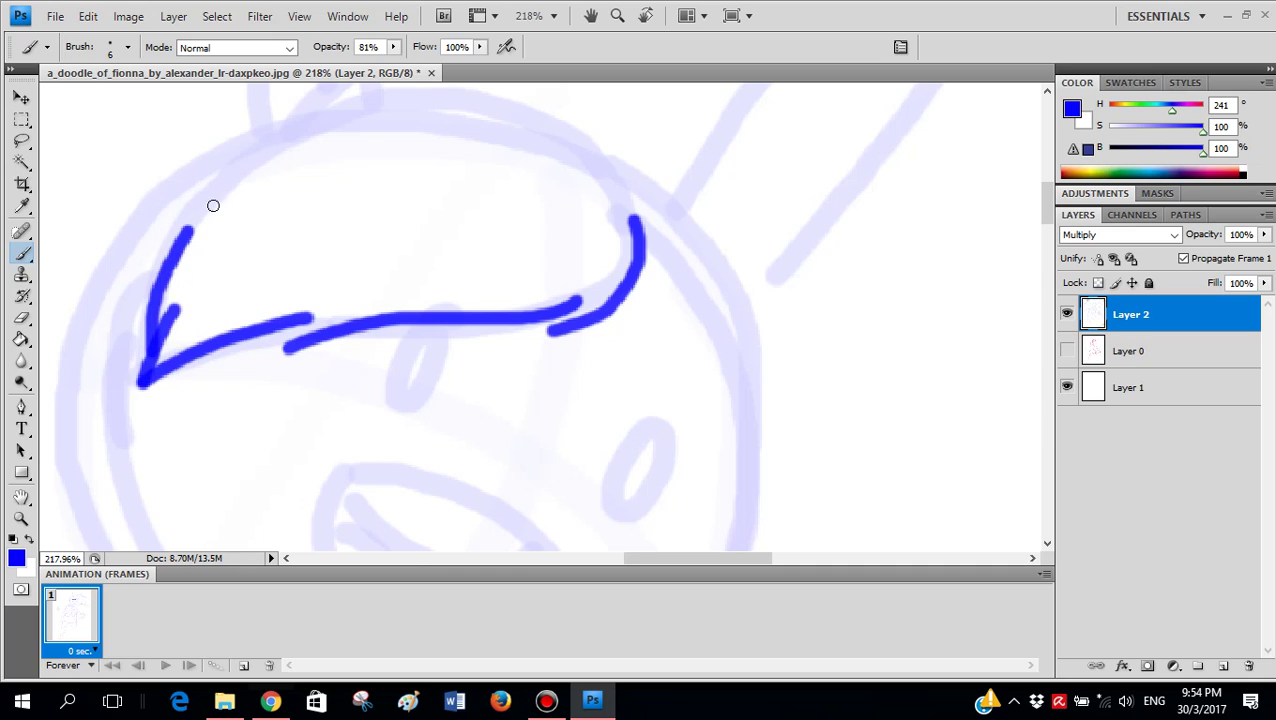
# - Trace the fringe's curved top edge from the rounded right end over the forehead to the left side
pyautogui.hscroll(-2, 607, 191)
pyautogui.scroll(2, 655, 245)
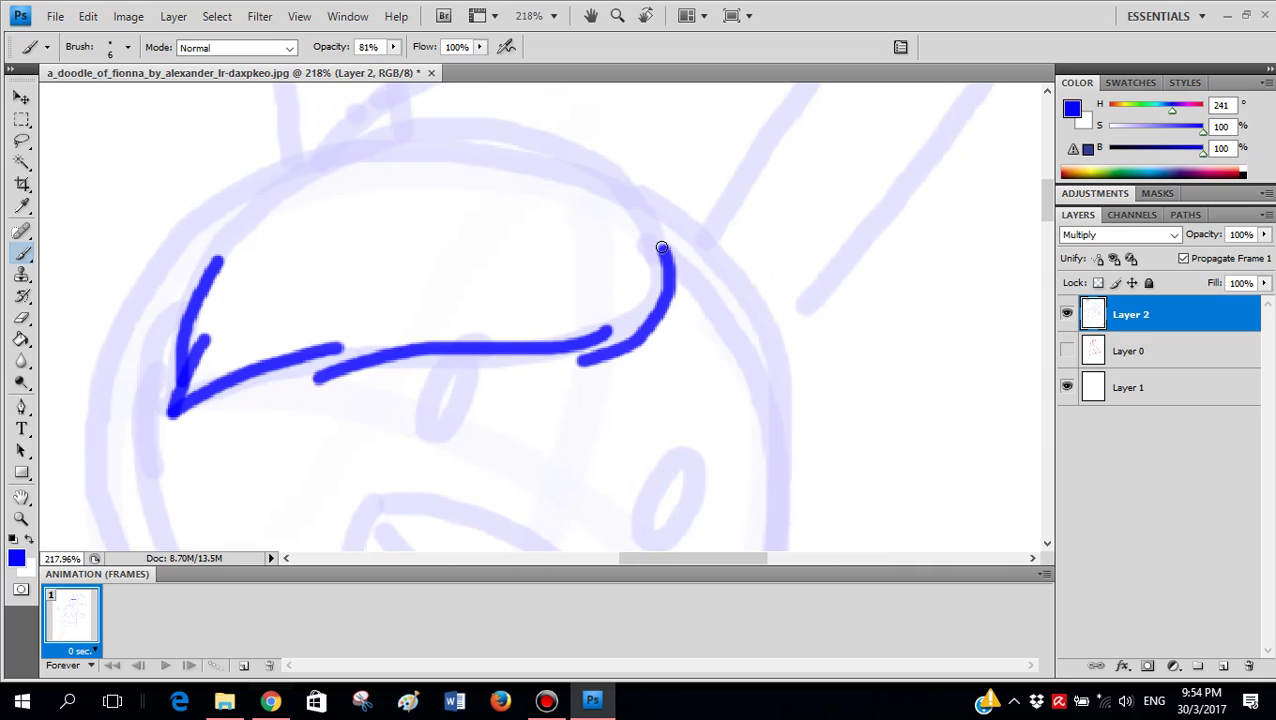
pyautogui.moveTo(615, 193)
pyautogui.mouseDown()
pyautogui.moveTo(500, 135)
pyautogui.moveTo(391, 127)
pyautogui.moveTo(326, 142)
pyautogui.moveTo(344, 160)
pyautogui.moveTo(248, 211)
pyautogui.moveTo(262, 242)
pyautogui.mouseUp()
pyautogui.hotkey('ctrl', 'z')
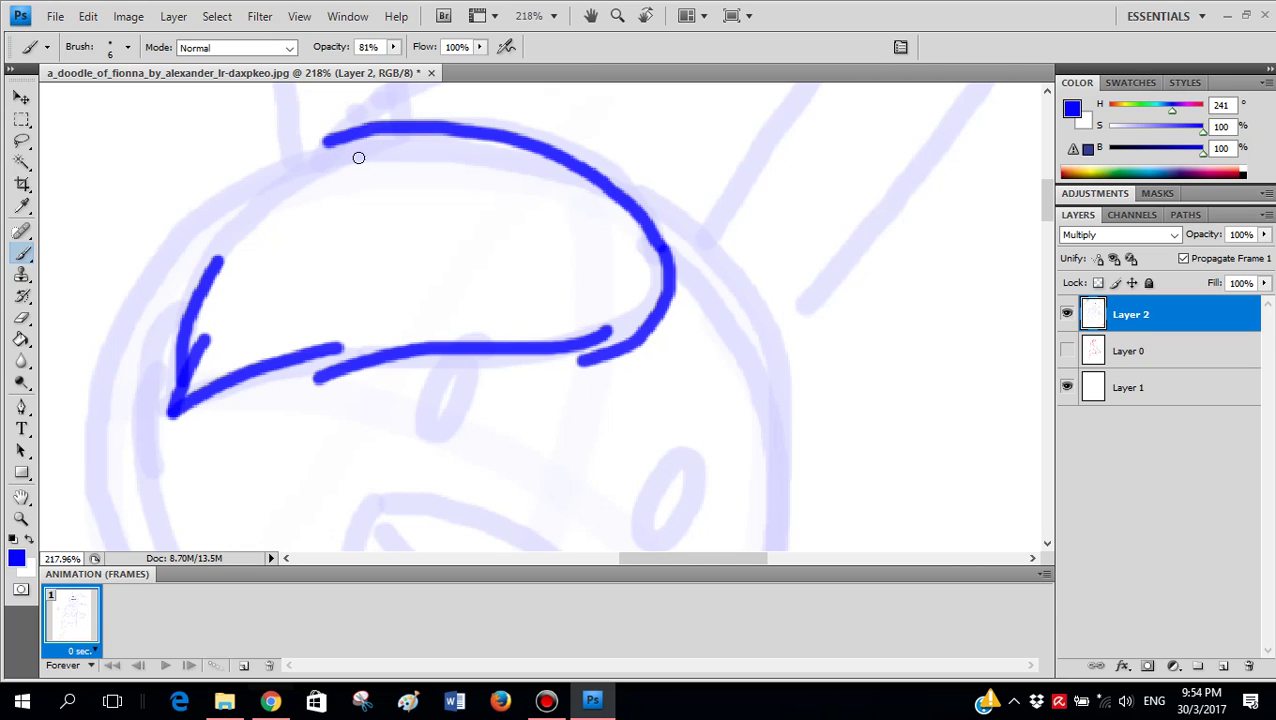
pyautogui.moveTo(354, 149); pyautogui.dragTo(284, 188)
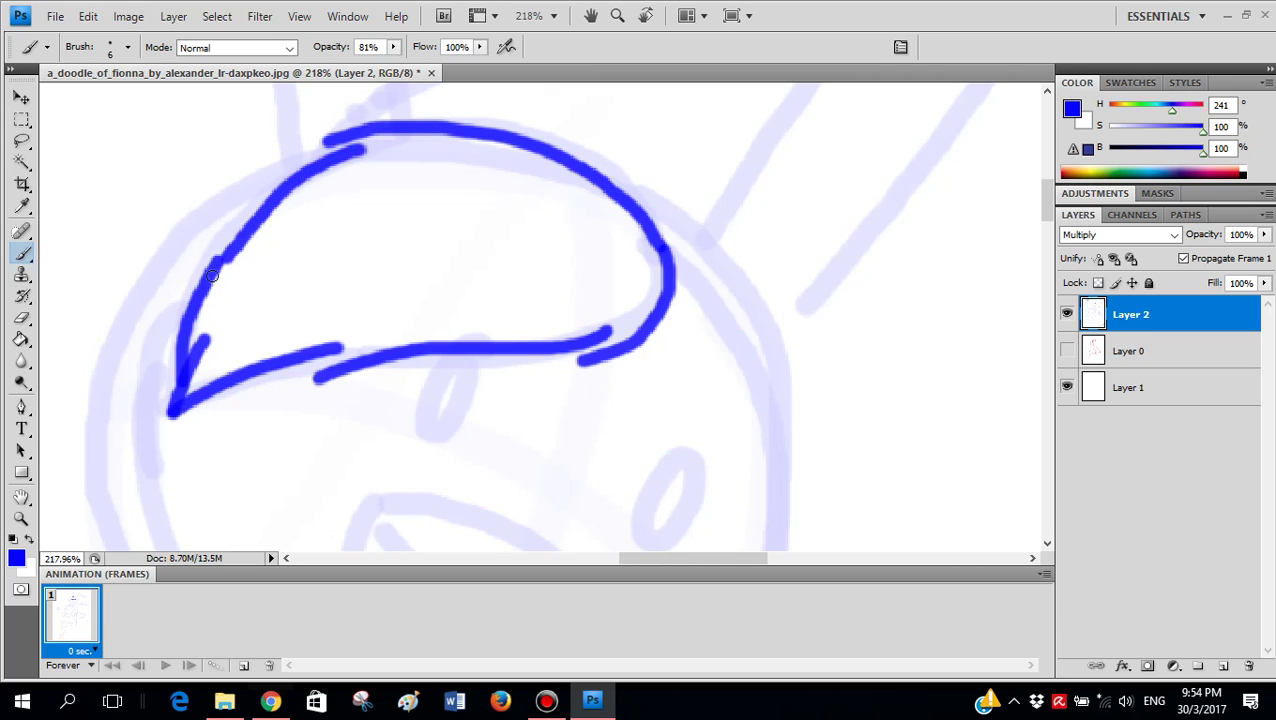
pyautogui.hotkey('ctrl', 'z')
pyautogui.moveTo(212, 275)
pyautogui.mouseDown()
pyautogui.moveTo(206, 298)
pyautogui.moveTo(293, 185)
pyautogui.moveTo(371, 156)
pyautogui.mouseUp()
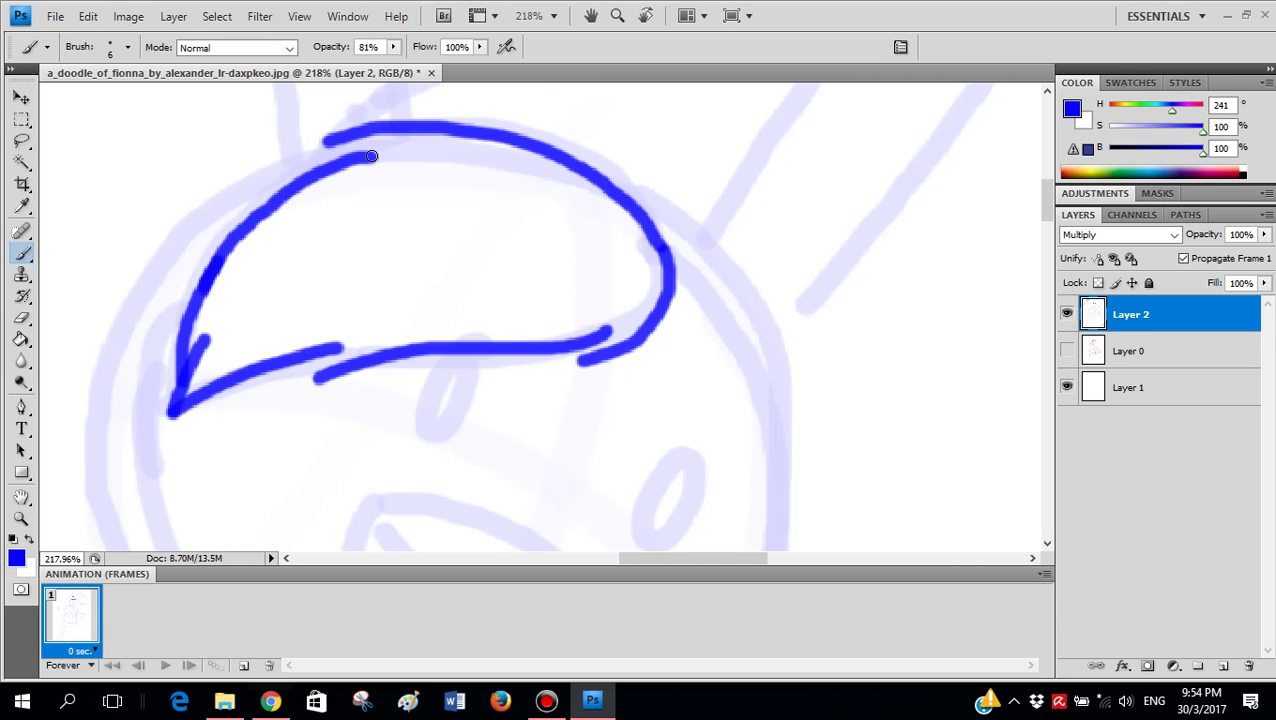
# - Trace the slanted oval of the eye on the right side of the face
pyautogui.scroll(-6, 374, 154)
pyautogui.scroll(-3, 401, 171)
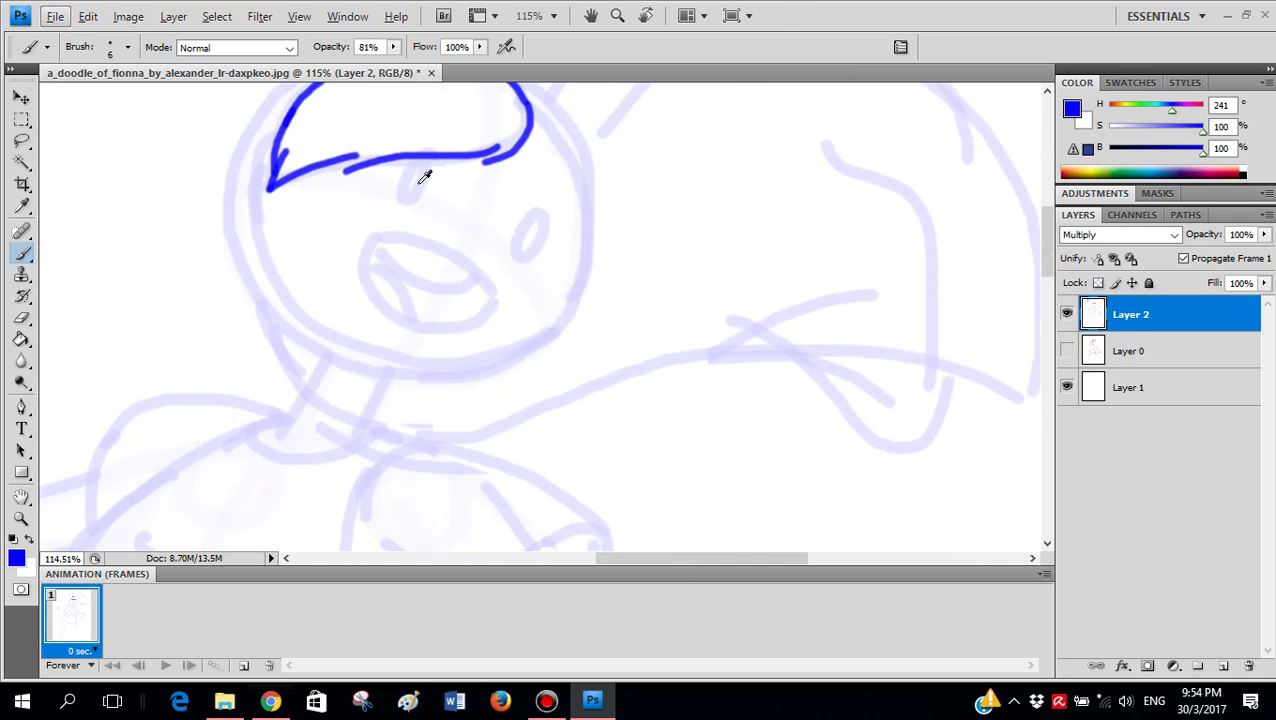
pyautogui.scroll(6, 548, 258)
pyautogui.scroll(3, 540, 237)
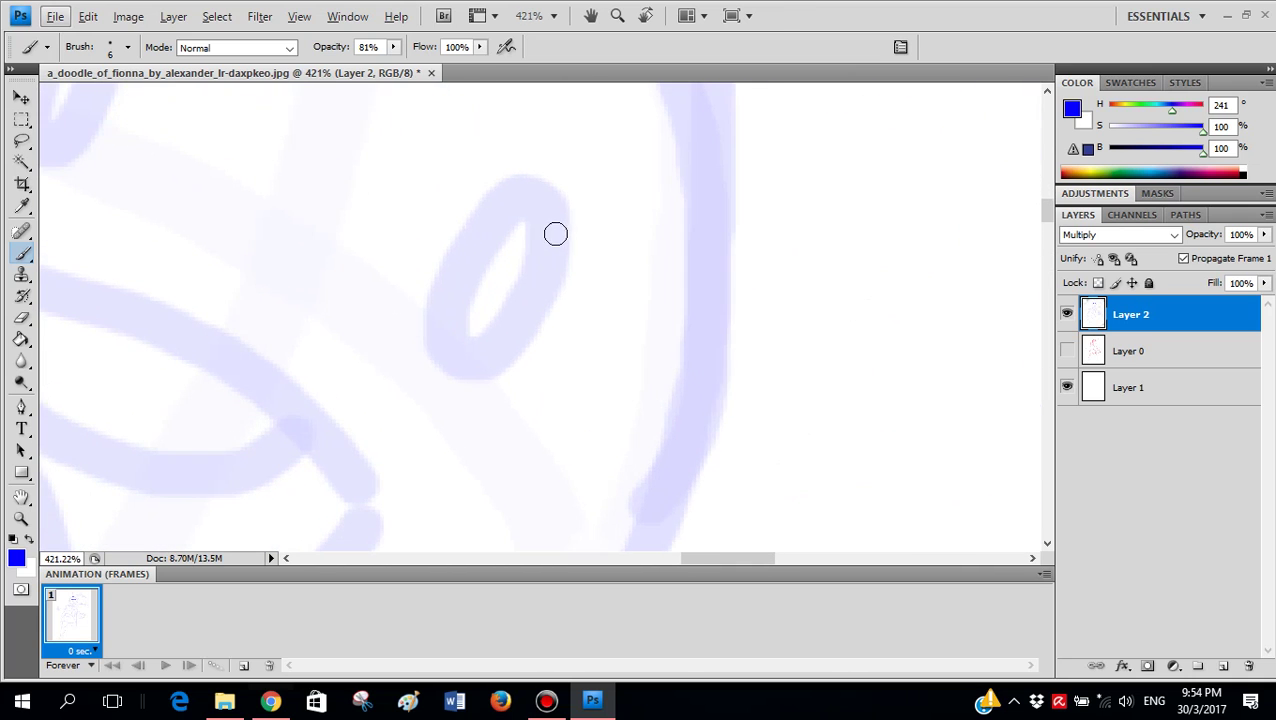
pyautogui.click(557, 228)
pyautogui.moveTo(556, 219)
pyautogui.mouseDown()
pyautogui.moveTo(524, 197)
pyautogui.moveTo(464, 242)
pyautogui.moveTo(439, 299)
pyautogui.moveTo(445, 344)
pyautogui.moveTo(476, 350)
pyautogui.moveTo(515, 313)
pyautogui.moveTo(550, 221)
pyautogui.mouseUp()
# - Trace the slanted oval of the other eye just beneath the fringe's lower edge
pyautogui.hscroll(-2, 570, 245)
pyautogui.scroll(2, 339, 242)
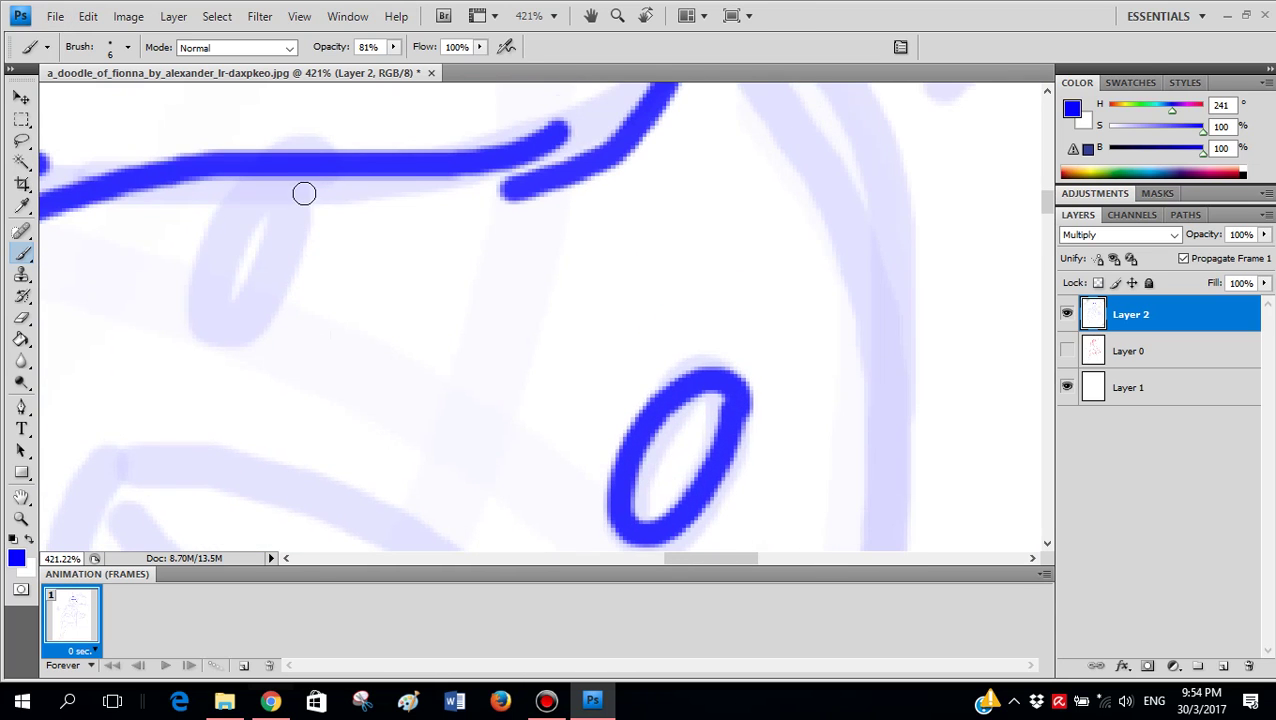
pyautogui.moveTo(307, 199)
pyautogui.mouseDown()
pyautogui.moveTo(300, 173)
pyautogui.moveTo(239, 185)
pyautogui.moveTo(197, 268)
pyautogui.moveTo(210, 305)
pyautogui.mouseUp()
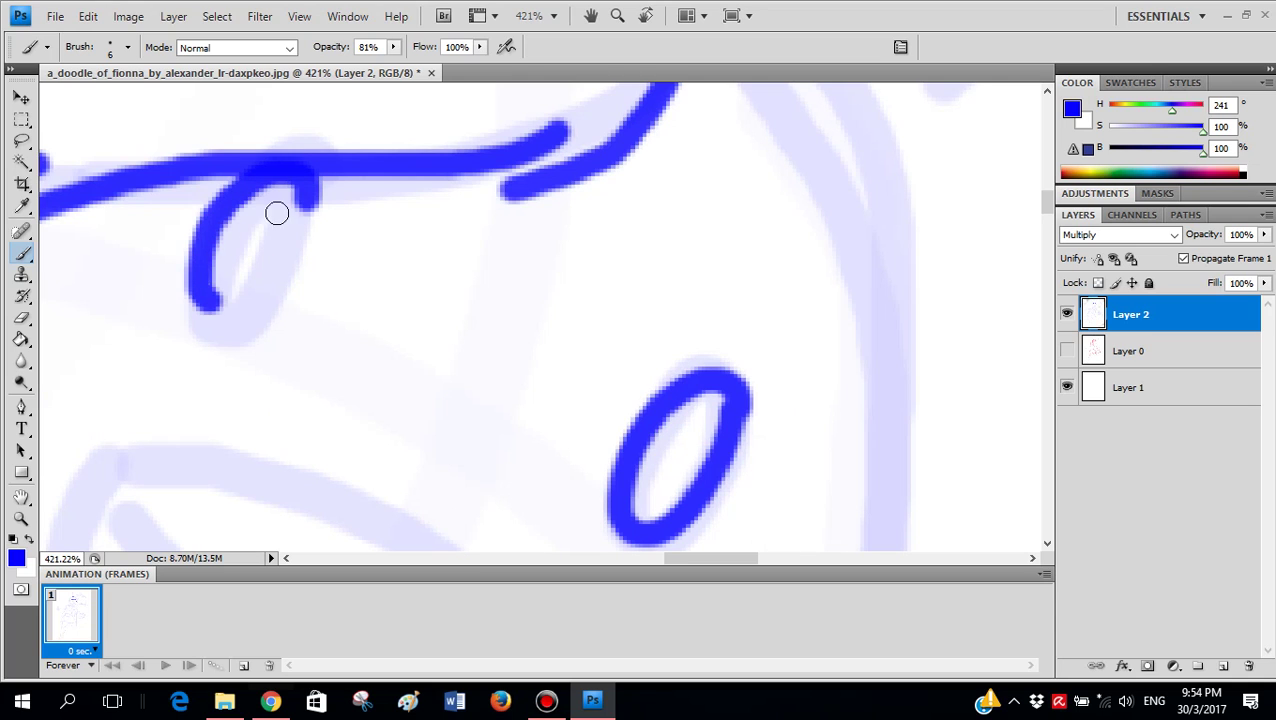
pyautogui.hotkey('ctrl', 'z')
pyautogui.moveTo(305, 180)
pyautogui.mouseDown()
pyautogui.moveTo(256, 180)
pyautogui.moveTo(225, 214)
pyautogui.moveTo(206, 257)
pyautogui.moveTo(207, 311)
pyautogui.moveTo(228, 323)
pyautogui.moveTo(261, 313)
pyautogui.moveTo(306, 244)
pyautogui.moveTo(315, 185)
pyautogui.mouseUp()
# - Try to trace the open mouth's outline over the faint sketch lines
pyautogui.scroll(-5, 470, 330)
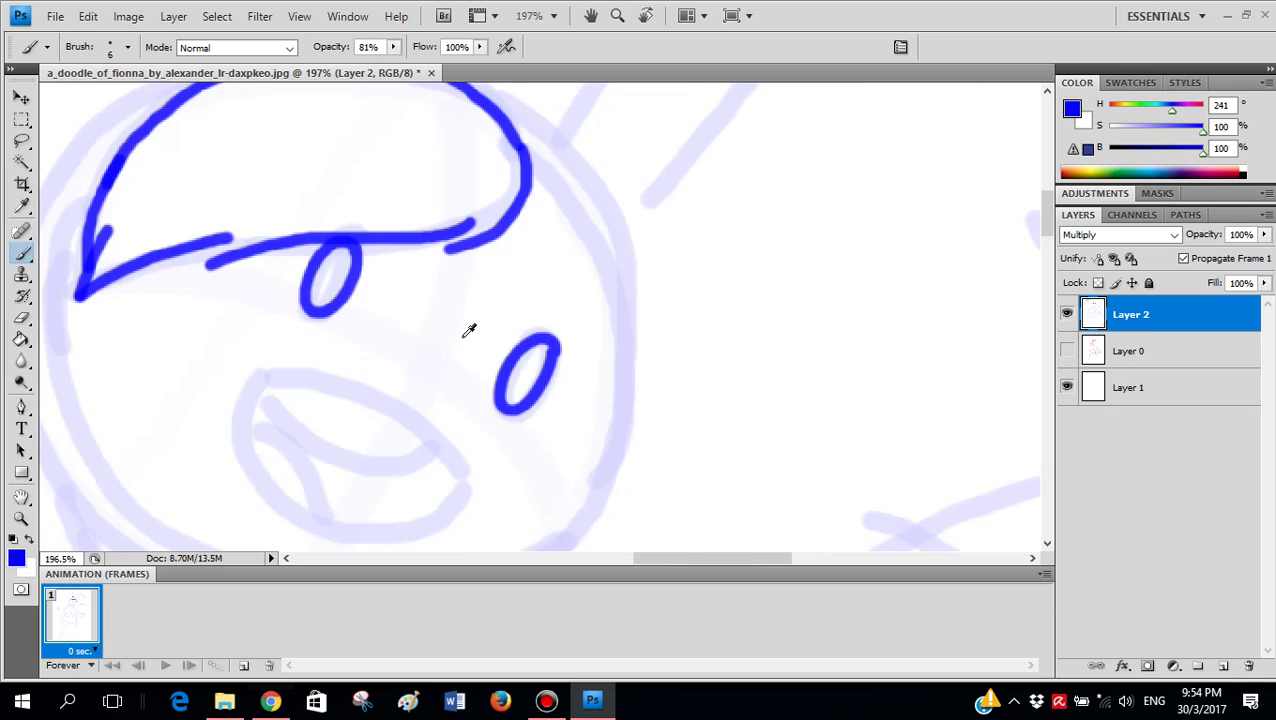
pyautogui.scroll(6, 541, 367)
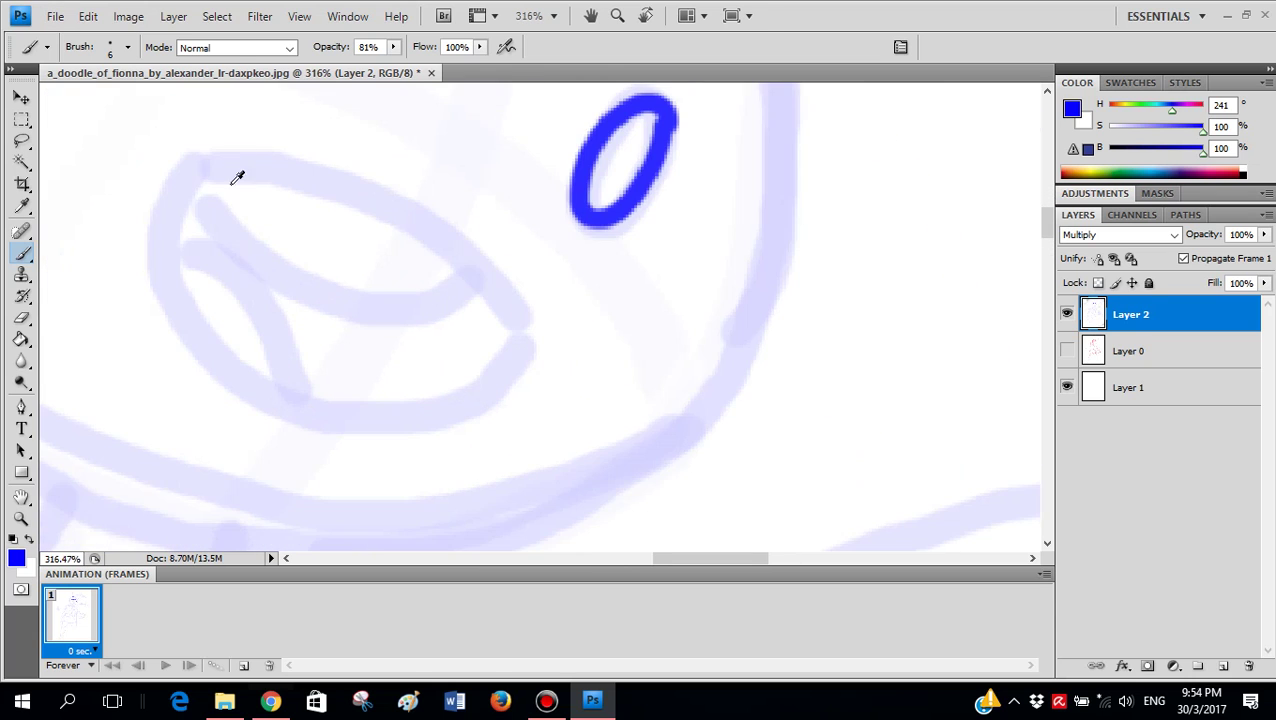
pyautogui.scroll(-2, 189, 195)
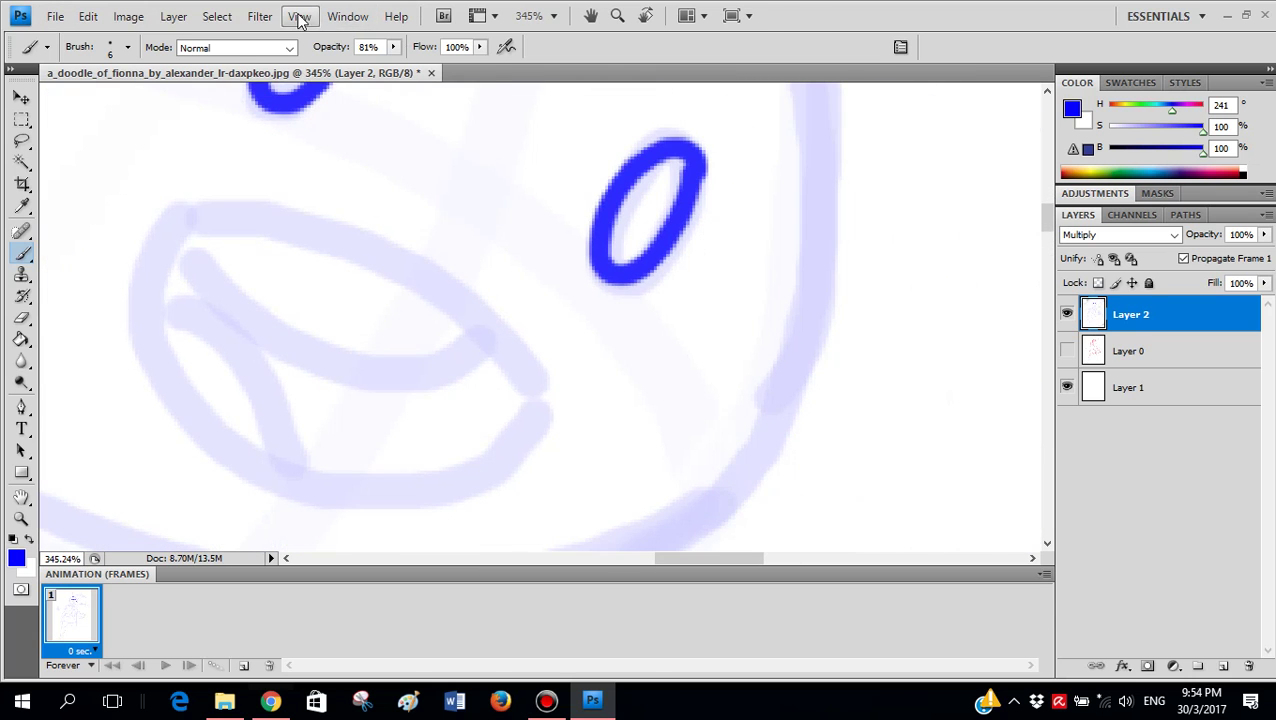
pyautogui.click(298, 16)
pyautogui.click(330, 277)
pyautogui.scroll(3, 198, 248)
pyautogui.scroll(-3, 195, 244)
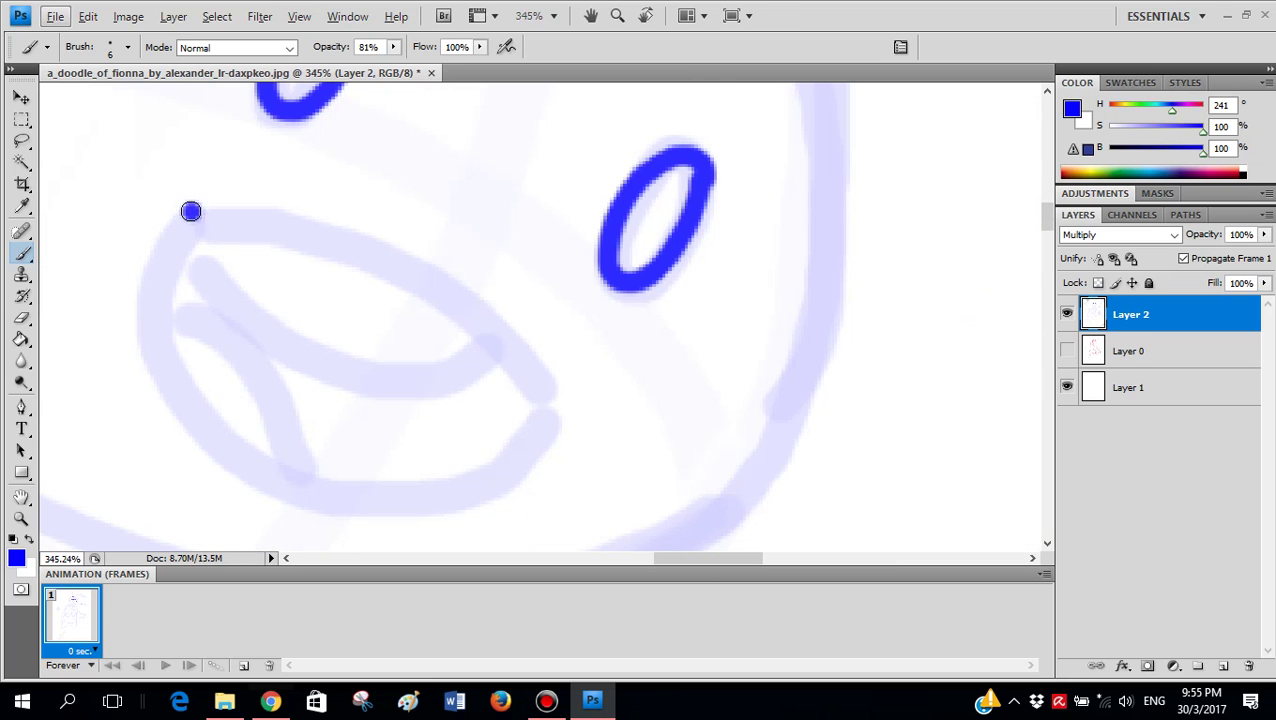
pyautogui.moveTo(462, 330); pyautogui.dragTo(492, 345)
pyautogui.moveTo(250, 237)
pyautogui.mouseDown()
pyautogui.moveTo(336, 242)
pyautogui.moveTo(470, 300)
pyautogui.mouseUp()
pyautogui.hotkey('ctrl', 'z')
pyautogui.moveTo(229, 236)
pyautogui.mouseDown()
pyautogui.moveTo(353, 259)
pyautogui.moveTo(419, 290)
pyautogui.moveTo(505, 341)
pyautogui.moveTo(576, 430)
pyautogui.moveTo(501, 507)
pyautogui.moveTo(362, 515)
pyautogui.mouseUp()
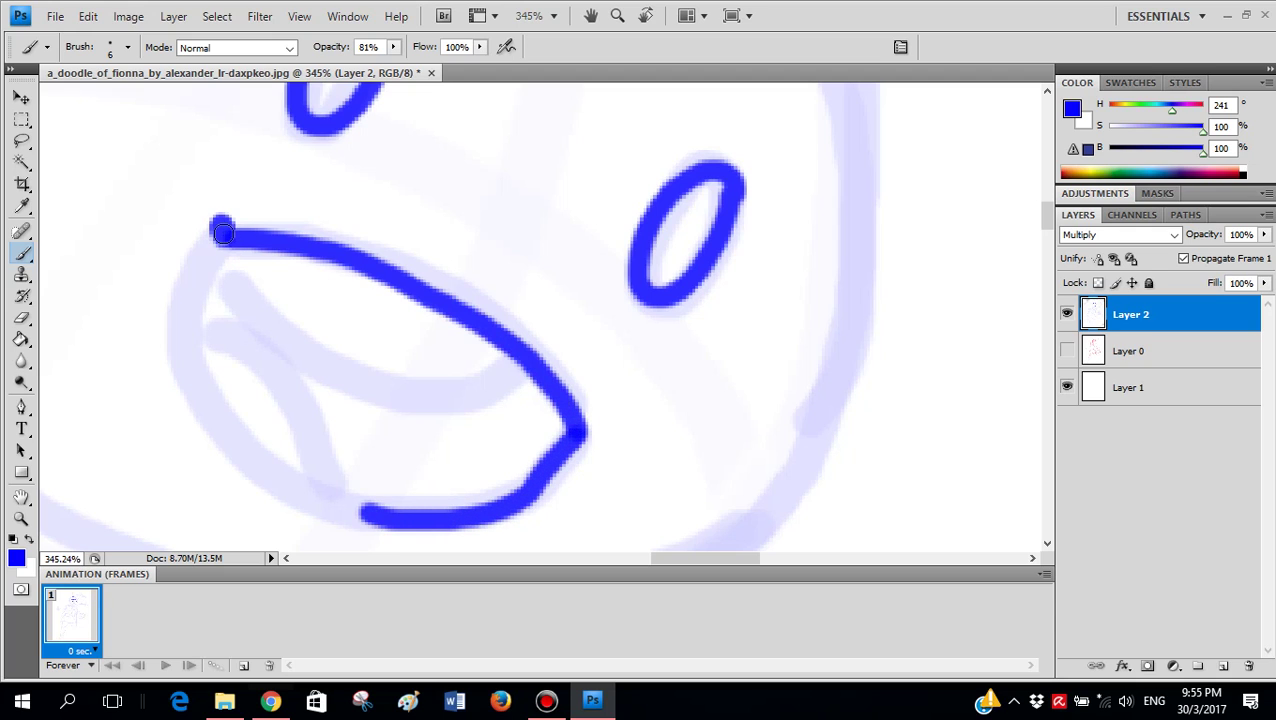
pyautogui.moveTo(211, 247)
pyautogui.mouseDown()
pyautogui.moveTo(201, 328)
pyautogui.moveTo(216, 378)
pyautogui.moveTo(255, 439)
pyautogui.moveTo(366, 512)
pyautogui.mouseUp()
# - Undo the strokes of the mouth's outline
pyautogui.scroll(-5, 466, 368)
pyautogui.hotkey('ctrl', 'alt', 'z')
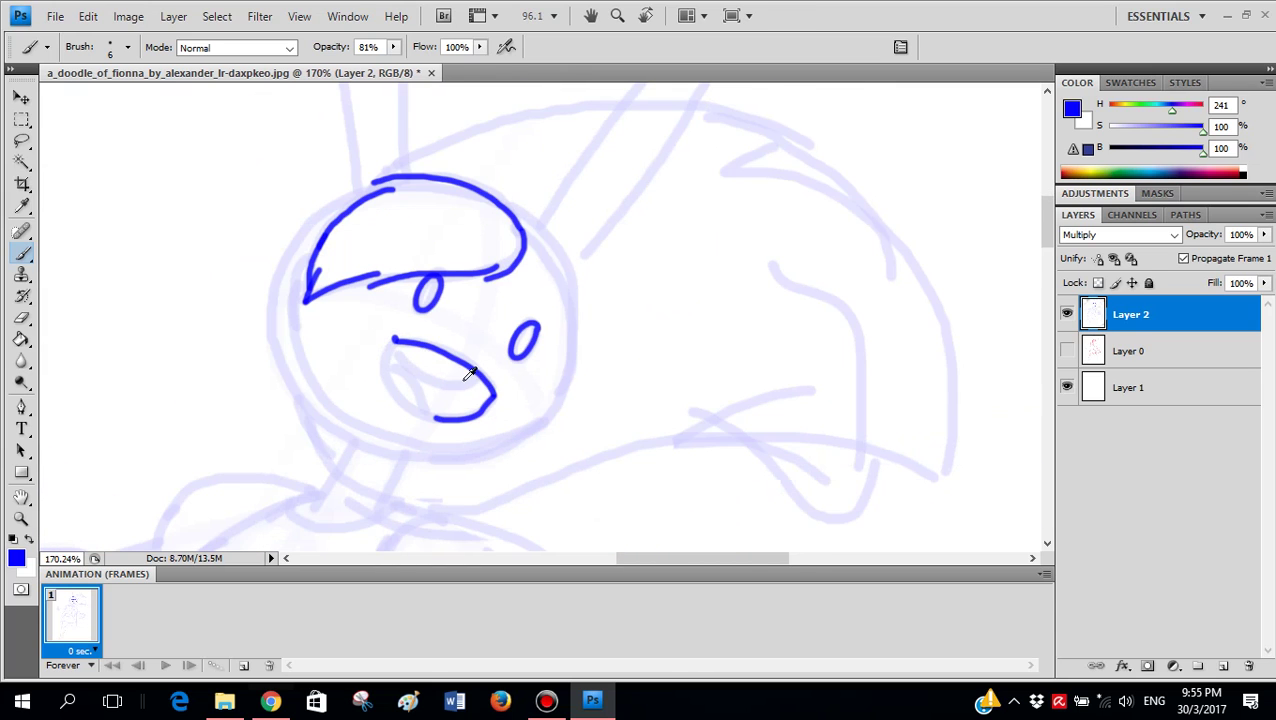
pyautogui.scroll(3, 464, 382)
pyautogui.hotkey('ctrl', 'alt', 'z')
pyautogui.hotkey('ctrl', 'alt', 'z')
pyautogui.hotkey('ctrl', 'alt', 'z')
# - Trace the open mouth's closed outline in blue over the faint sketch lines
pyautogui.scroll(3, 520, 405)
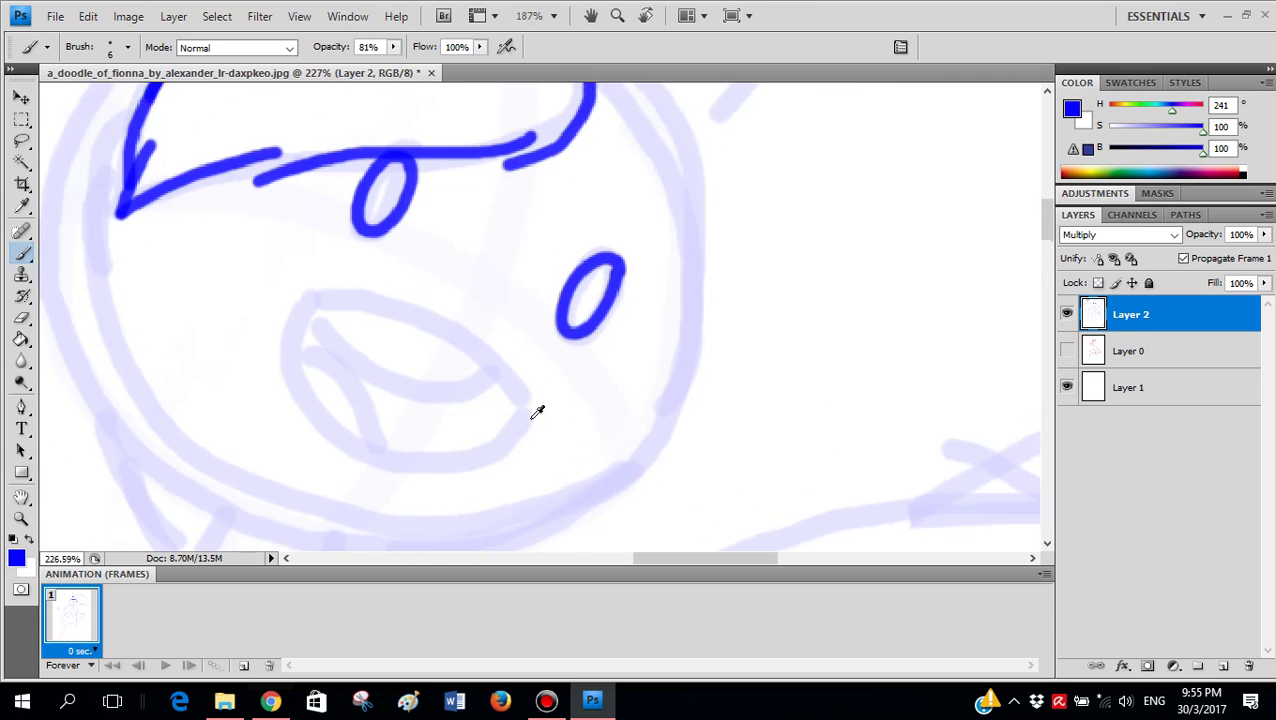
pyautogui.scroll(1, 562, 409)
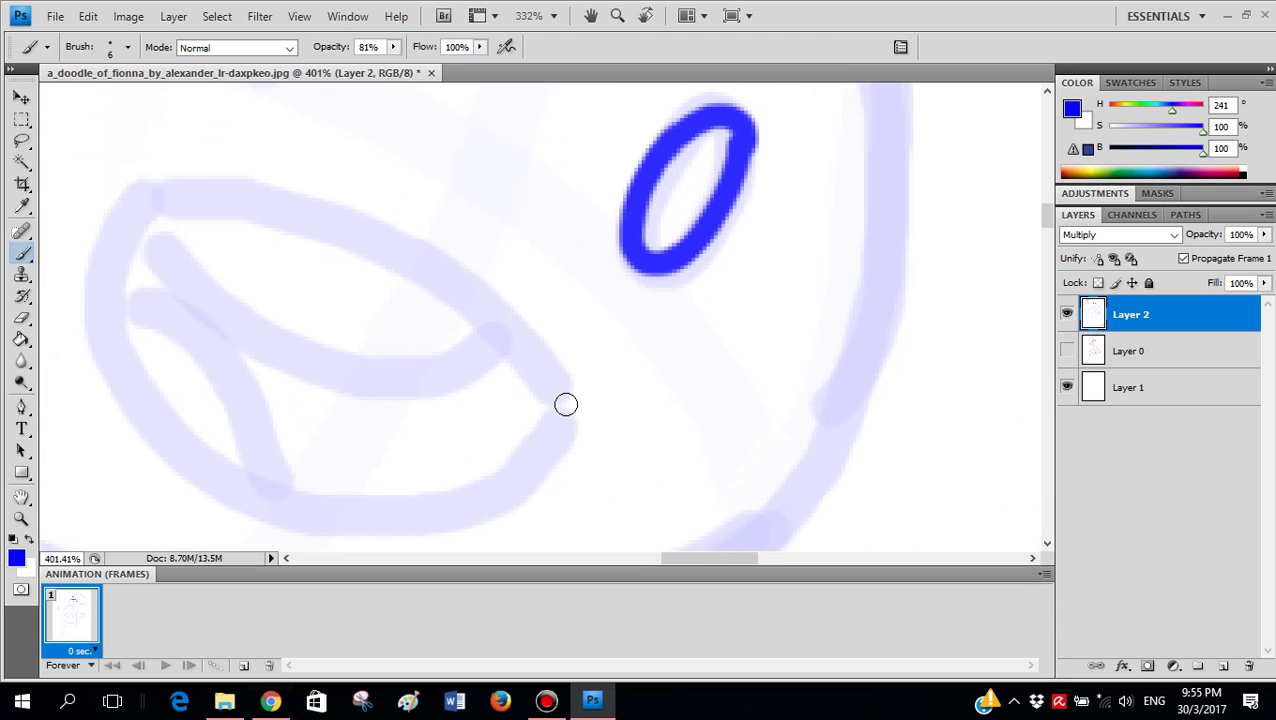
pyautogui.moveTo(566, 398)
pyautogui.mouseDown()
pyautogui.moveTo(476, 279)
pyautogui.moveTo(373, 219)
pyautogui.moveTo(240, 185)
pyautogui.moveTo(194, 191)
pyautogui.moveTo(279, 197)
pyautogui.moveTo(444, 273)
pyautogui.moveTo(565, 430)
pyautogui.mouseUp()
pyautogui.hotkey('ctrl', 'z')
pyautogui.moveTo(147, 190)
pyautogui.mouseDown()
pyautogui.moveTo(108, 239)
pyautogui.moveTo(100, 345)
pyautogui.moveTo(142, 427)
pyautogui.moveTo(218, 497)
pyautogui.mouseUp()
pyautogui.moveTo(401, 538)
pyautogui.mouseDown()
pyautogui.moveTo(515, 487)
pyautogui.moveTo(561, 436)
pyautogui.moveTo(535, 464)
pyautogui.moveTo(404, 514)
pyautogui.mouseUp()
pyautogui.hotkey('ctrl', 'z')
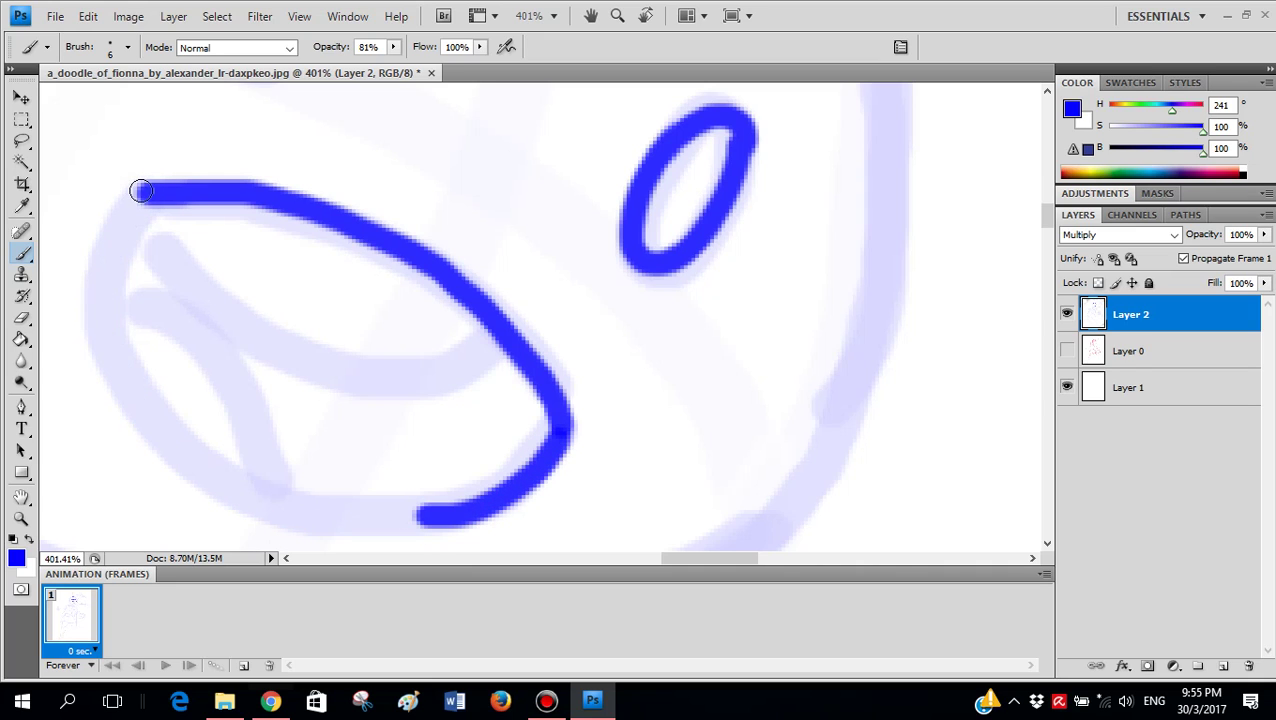
pyautogui.moveTo(134, 203)
pyautogui.mouseDown()
pyautogui.moveTo(101, 322)
pyautogui.moveTo(150, 425)
pyautogui.moveTo(222, 483)
pyautogui.moveTo(284, 508)
pyautogui.moveTo(425, 515)
pyautogui.mouseUp()
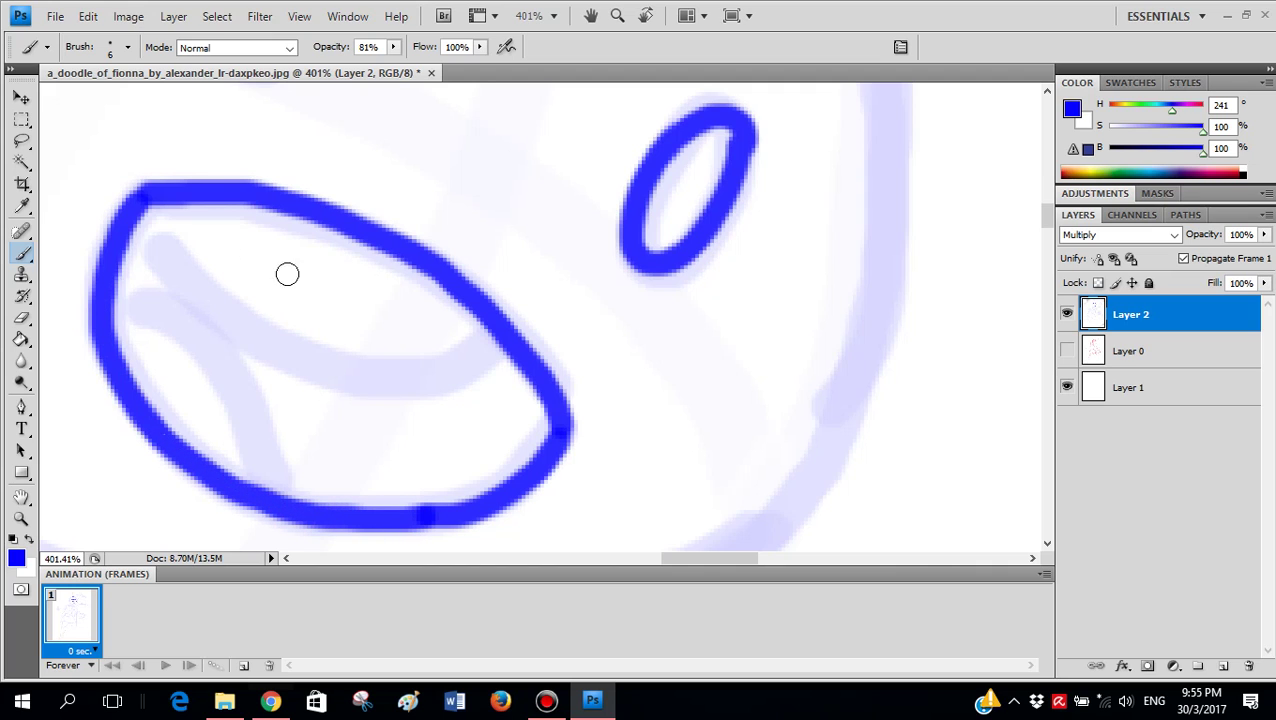
# - Trace the curved teeth line and the tongue's curve inside the open mouth
pyautogui.moveTo(135, 232)
pyautogui.mouseDown()
pyautogui.moveTo(158, 268)
pyautogui.moveTo(298, 352)
pyautogui.moveTo(444, 379)
pyautogui.moveTo(500, 334)
pyautogui.mouseUp()
pyautogui.scroll(-3, 396, 336)
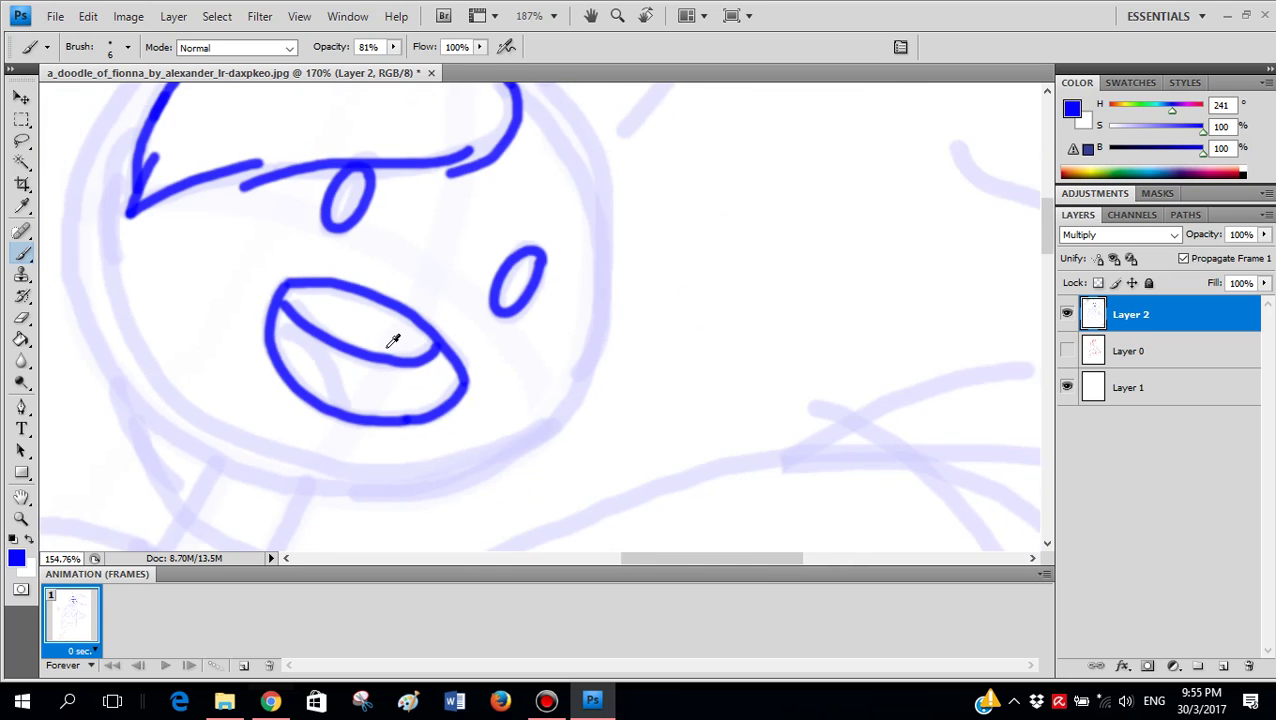
pyautogui.scroll(3, 303, 335)
pyautogui.moveTo(203, 287)
pyautogui.mouseDown()
pyautogui.moveTo(293, 350)
pyautogui.moveTo(353, 470)
pyautogui.moveTo(362, 520)
pyautogui.mouseUp()
pyautogui.scroll(-3, 400, 383)
pyautogui.scroll(-3, 400, 383)
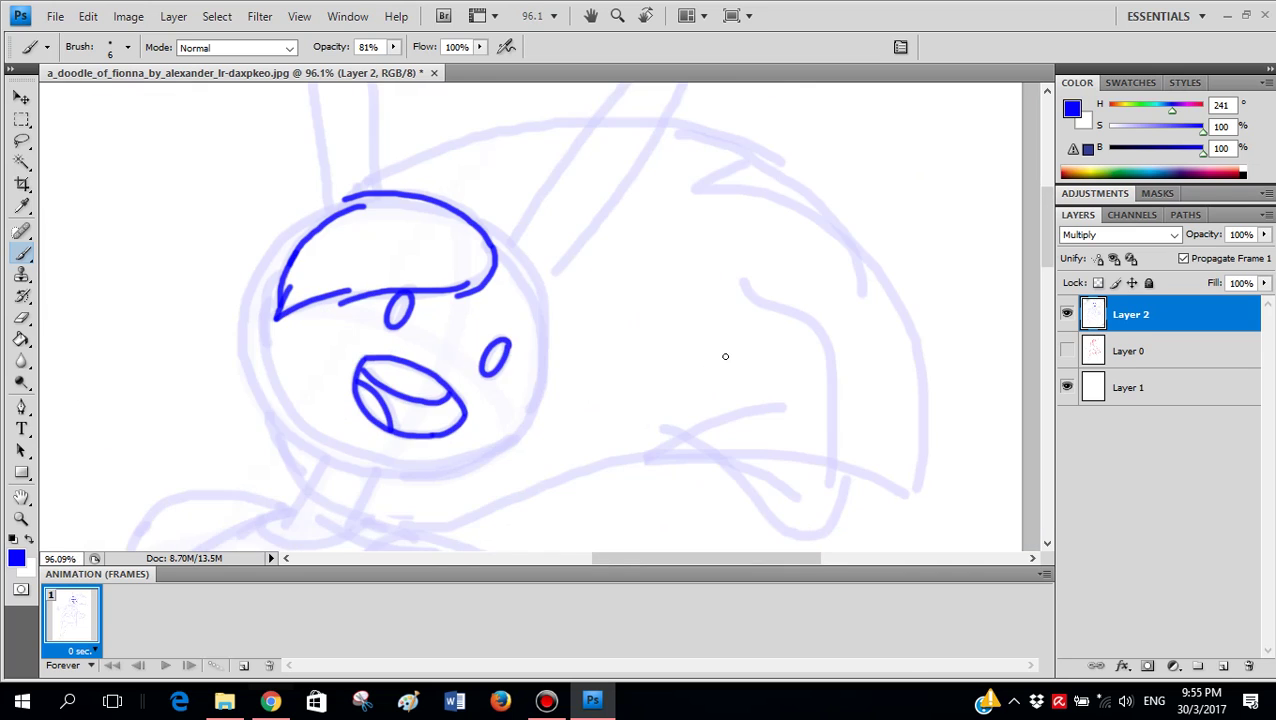
# - Try to trace the hat's upright bunny ear with two straight sides joined by a rounded tip
pyautogui.scroll(2, 530, 114)
pyautogui.hscroll(-2, 399, 229)
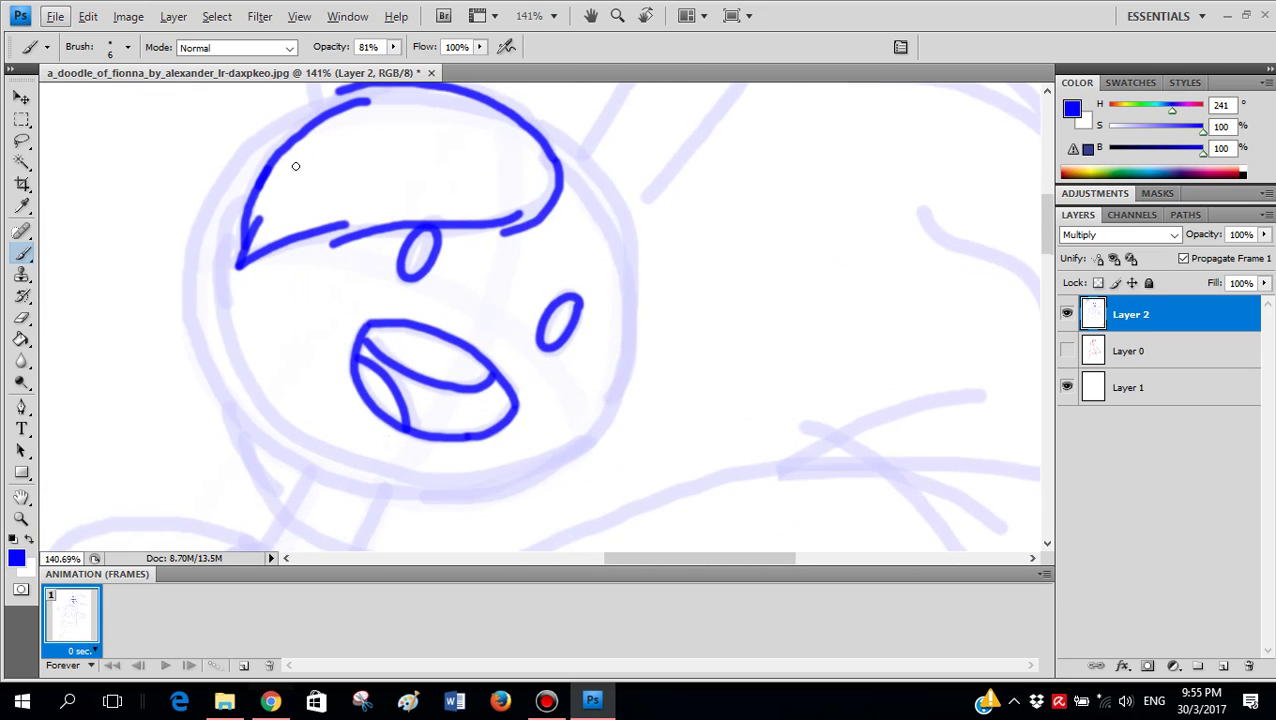
pyautogui.scroll(6, 296, 165)
pyautogui.scroll(1, 385, 420)
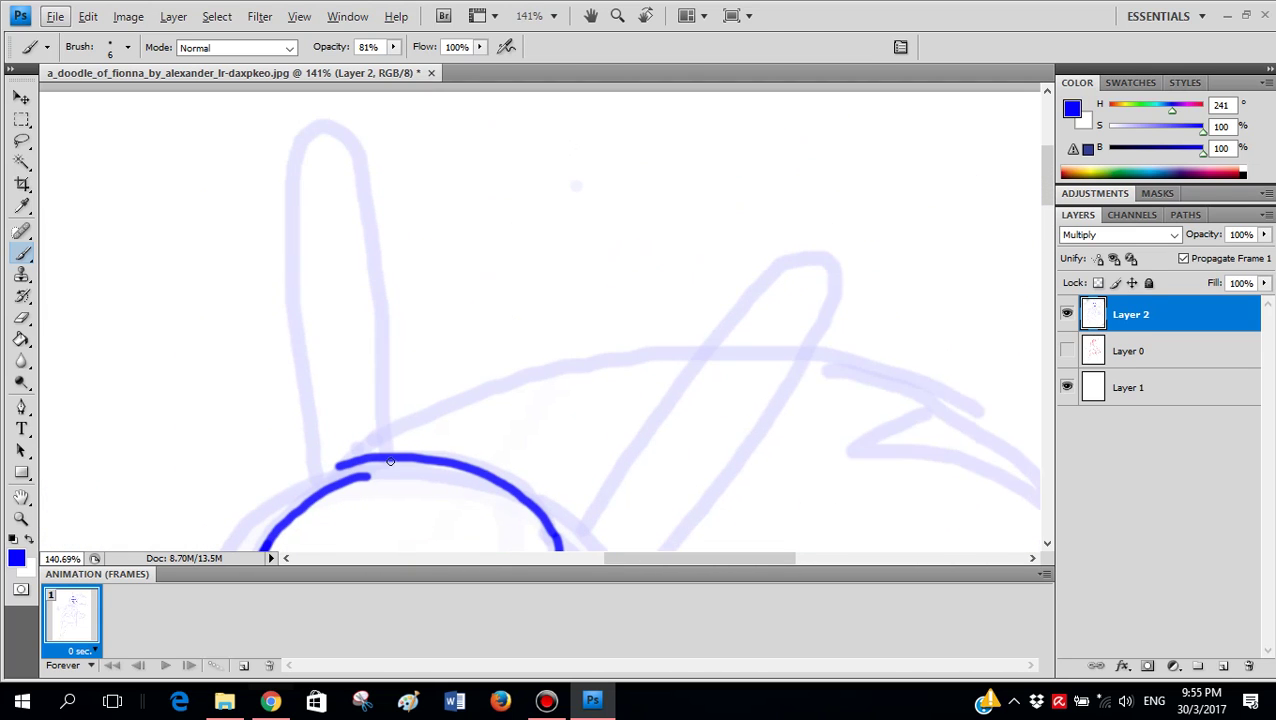
pyautogui.keyDown('shift'); pyautogui.click(367, 190); pyautogui.keyUp('shift')
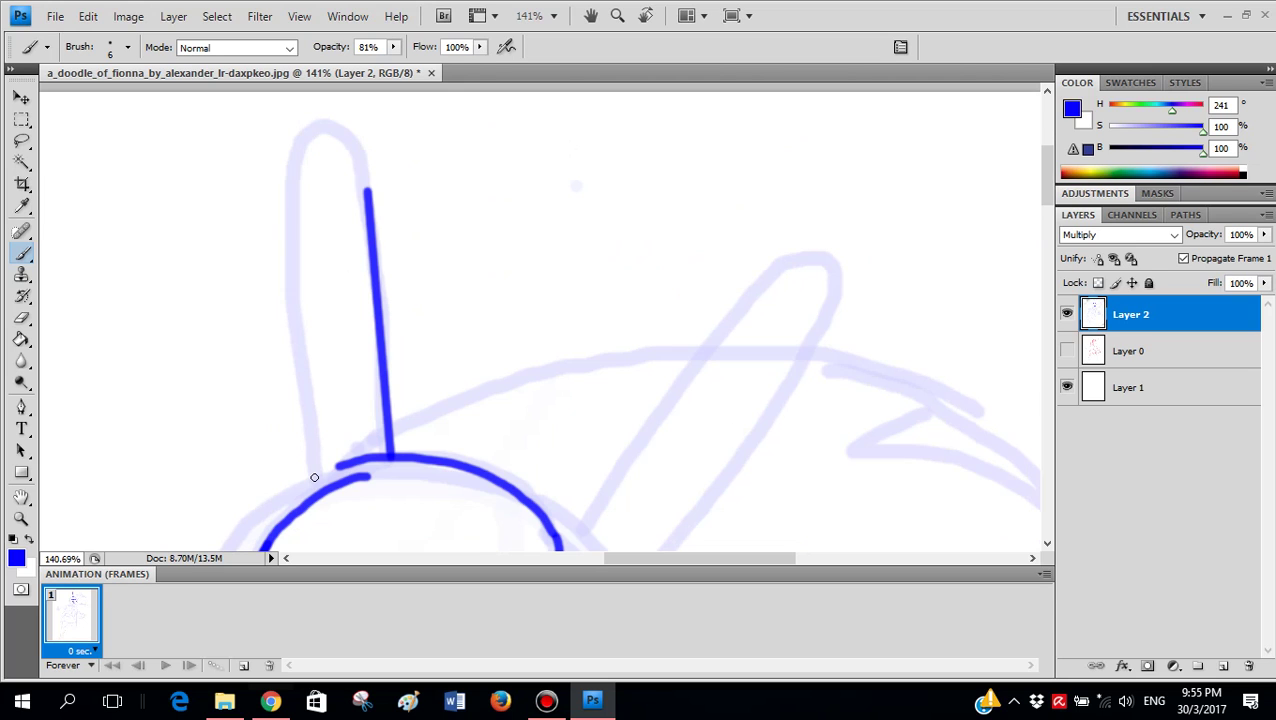
pyautogui.keyDown('shift'); pyautogui.click(285, 203); pyautogui.keyUp('shift')
pyautogui.scroll(5, 359, 194)
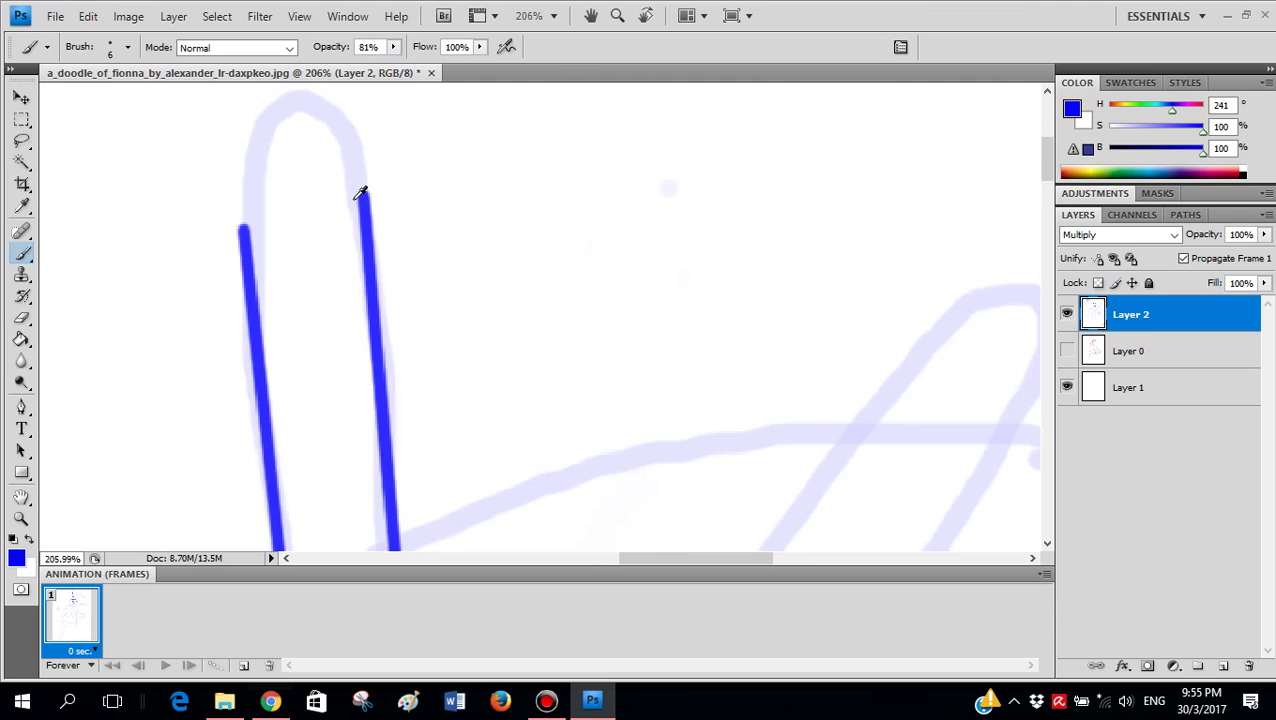
pyautogui.moveTo(389, 316)
pyautogui.mouseDown()
pyautogui.moveTo(350, 185)
pyautogui.moveTo(296, 157)
pyautogui.moveTo(250, 164)
pyautogui.moveTo(208, 196)
pyautogui.moveTo(194, 248)
pyautogui.moveTo(198, 352)
pyautogui.moveTo(214, 350)
pyautogui.mouseUp()
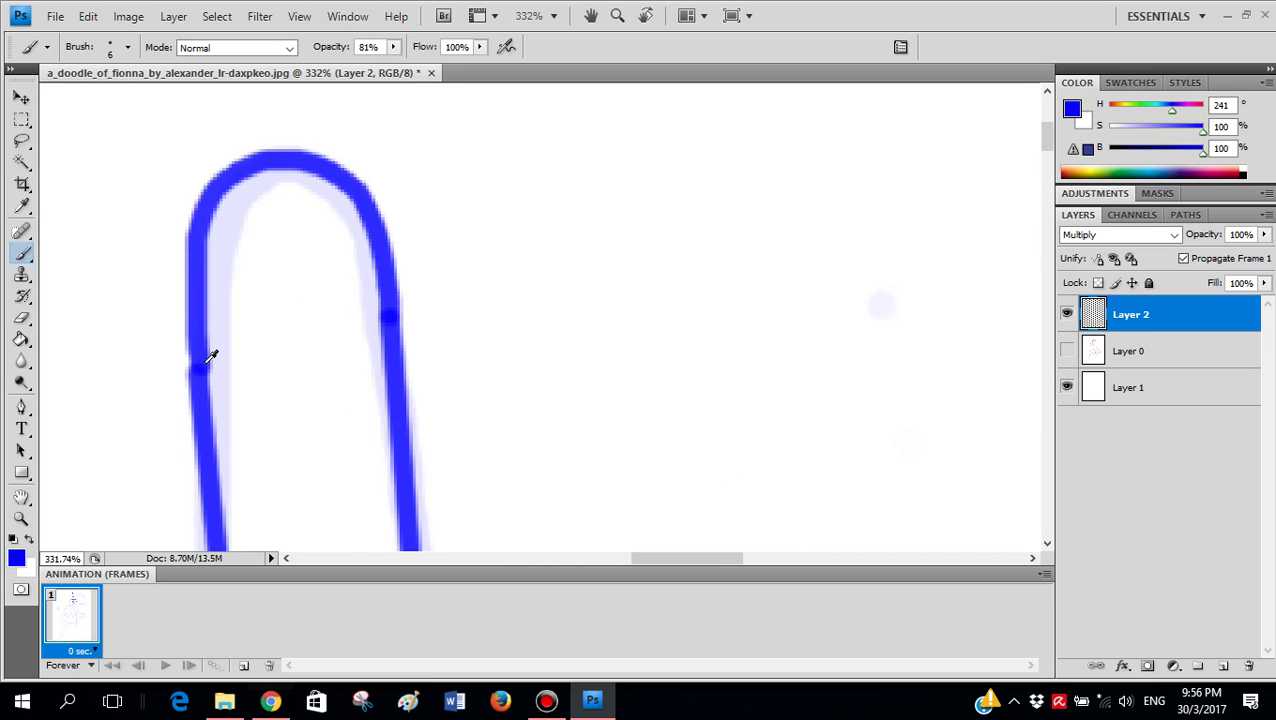
pyautogui.scroll(-10, 473, 384)
pyautogui.scroll(-3, 642, 390)
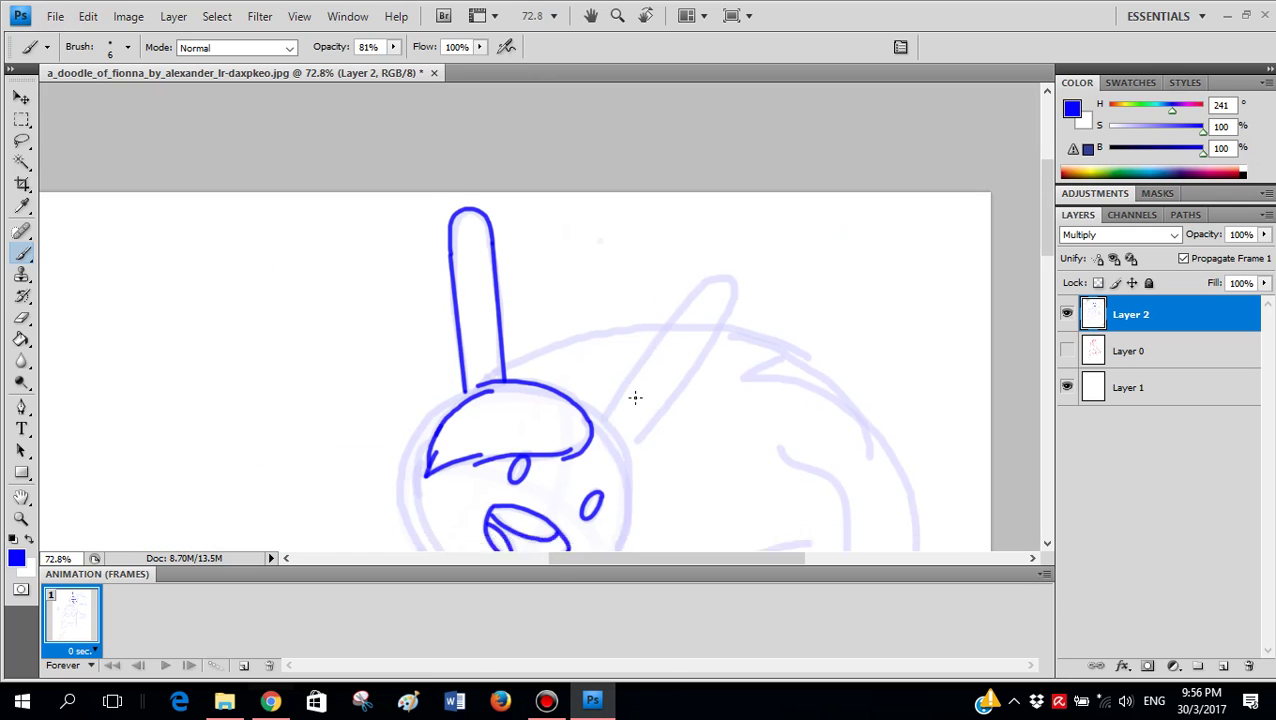
# - Undo the tip and both straight sides of the upright ear
pyautogui.hotkey('ctrl', 'alt', 'z')
pyautogui.hotkey('ctrl', 'alt', 'z')
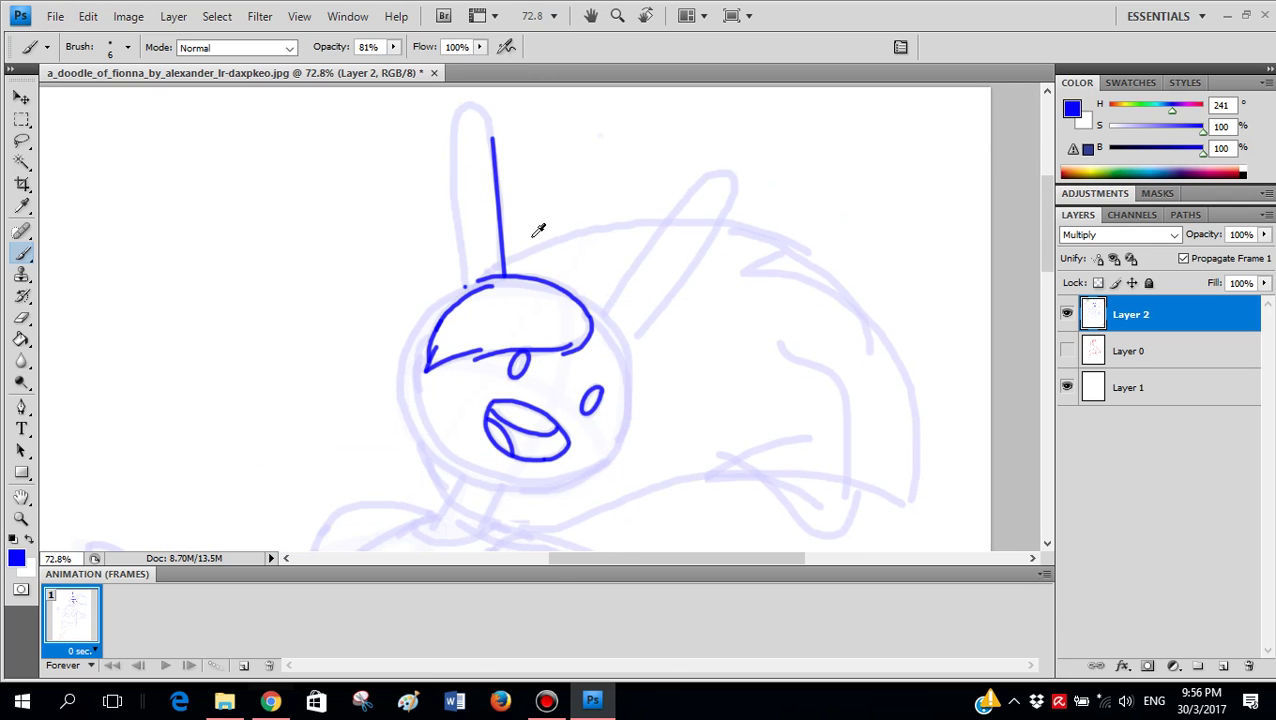
pyautogui.scroll(2, 504, 207)
pyautogui.hotkey('ctrl', 'alt', 'z')
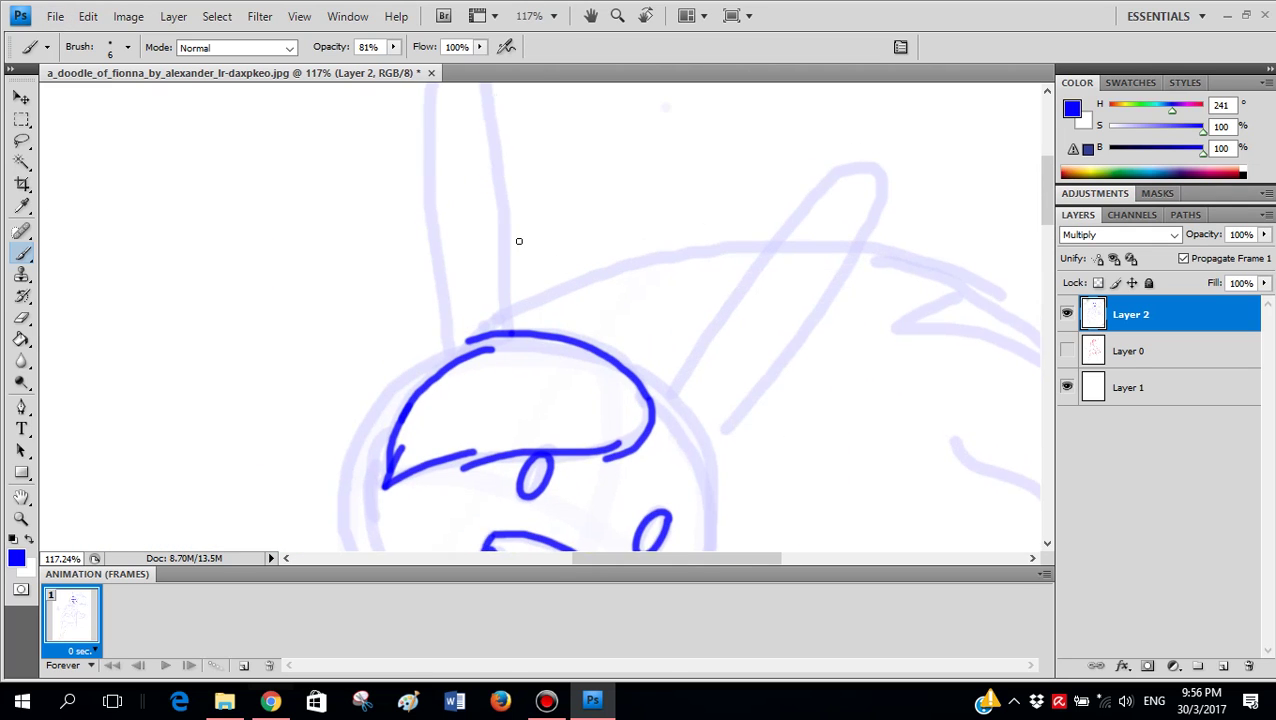
# - Try to trace the upright ear's rounded tip and right side freehand, undoing each stroke
pyautogui.scroll(3, 518, 239)
pyautogui.scroll(3, 455, 175)
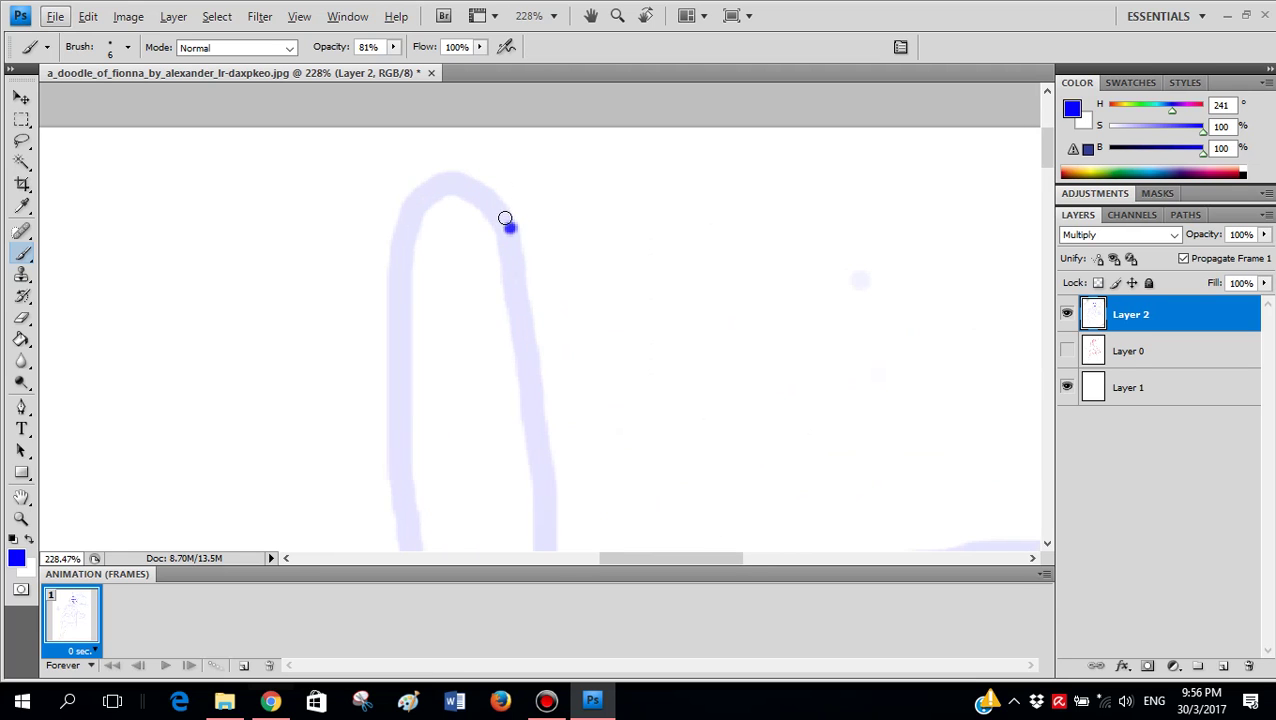
pyautogui.moveTo(479, 182)
pyautogui.mouseDown()
pyautogui.moveTo(424, 182)
pyautogui.moveTo(393, 231)
pyautogui.moveTo(392, 266)
pyautogui.mouseUp()
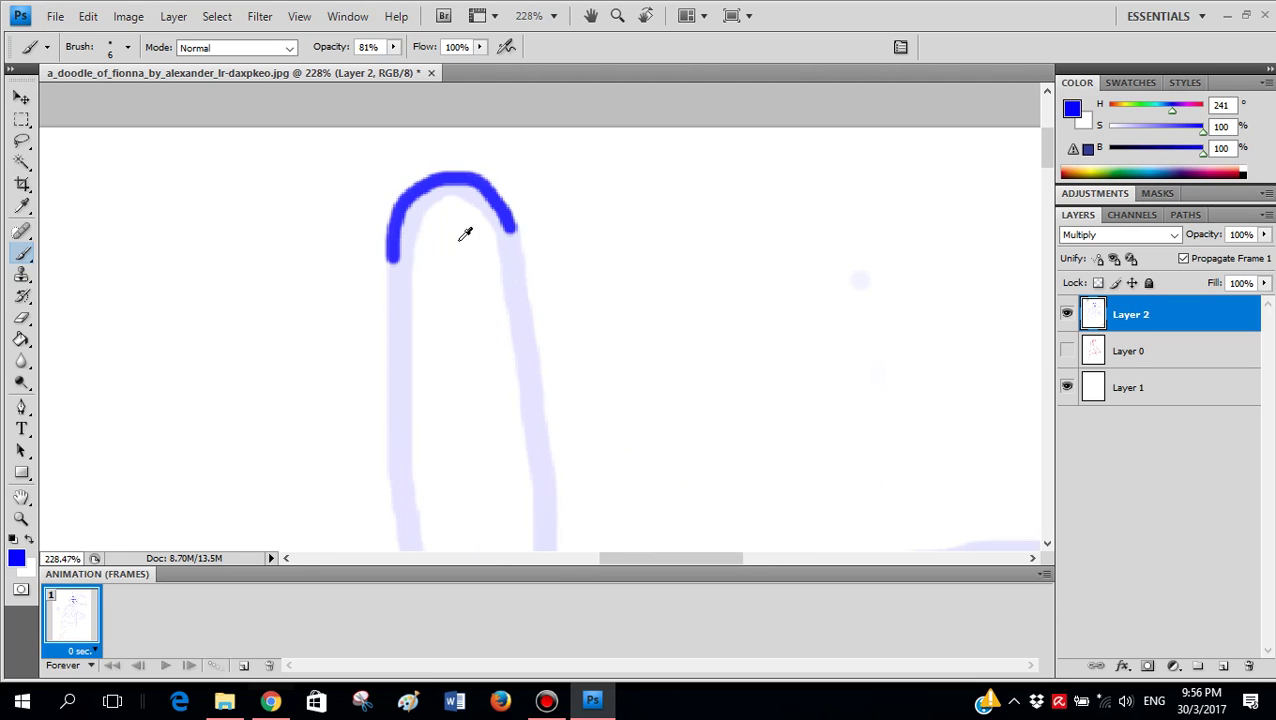
pyautogui.scroll(-2, 464, 234)
pyautogui.scroll(-2, 498, 229)
pyautogui.hotkey('ctrl', 'alt', 'z')
pyautogui.moveTo(494, 170); pyautogui.dragTo(528, 406)
pyautogui.hotkey('ctrl', 'z')
pyautogui.moveTo(529, 461)
pyautogui.mouseDown()
pyautogui.moveTo(493, 167)
pyautogui.moveTo(504, 269)
pyautogui.mouseUp()
pyautogui.hotkey('ctrl', 'z')
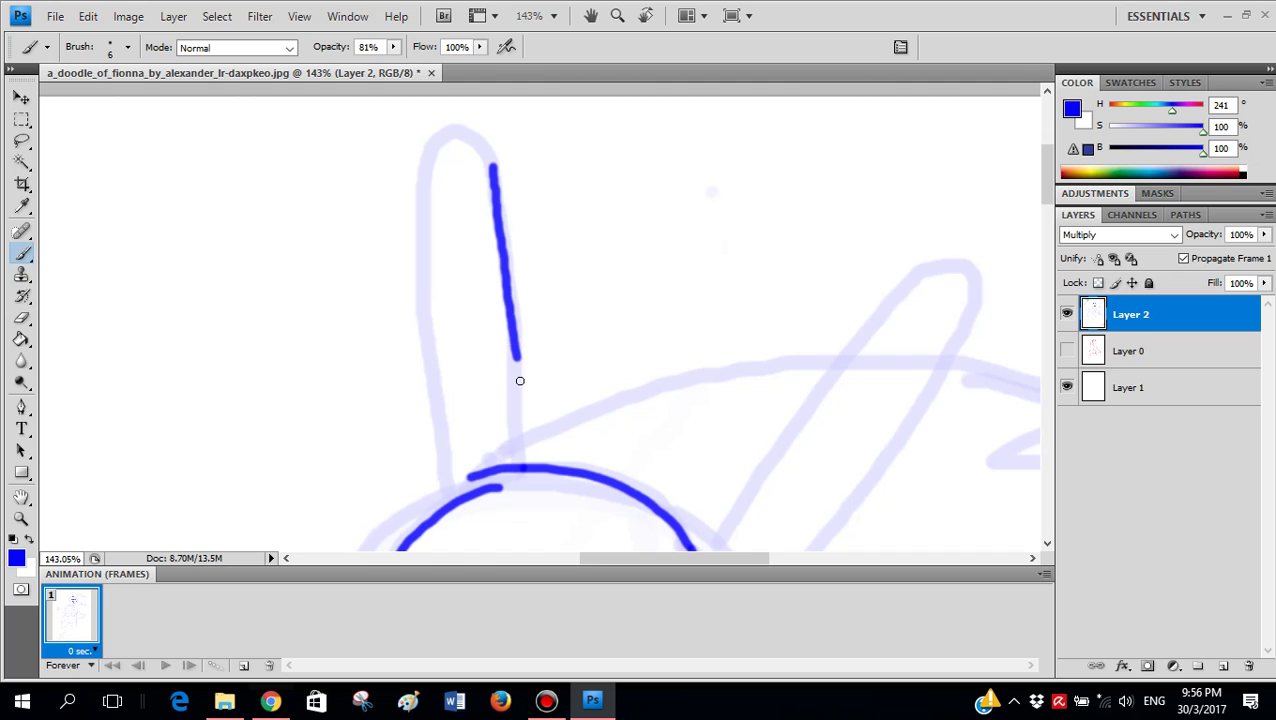
pyautogui.hotkey('ctrl', 'z')
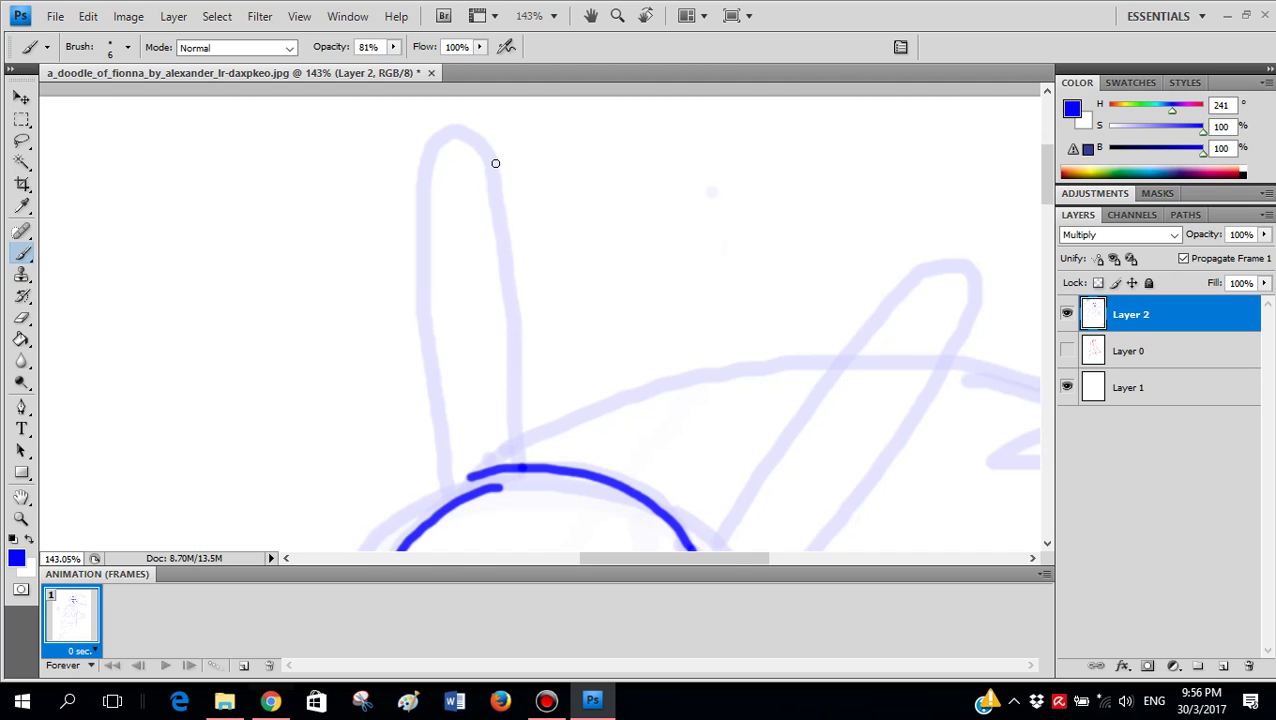
# - Try again to trace the upright ear using straight sides closed by a round arc at the tip
pyautogui.moveTo(495, 163); pyautogui.dragTo(522, 465)
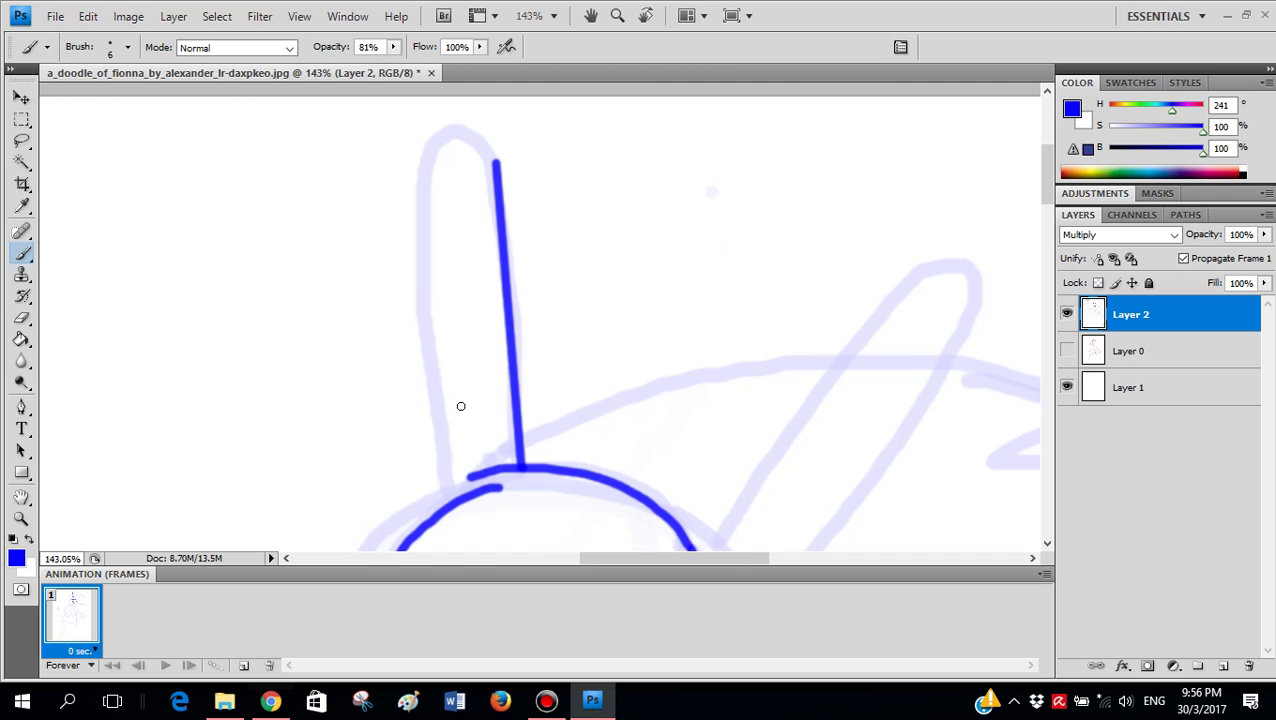
pyautogui.keyDown('shift'); pyautogui.click(419, 171); pyautogui.keyUp('shift')
pyautogui.scroll(3, 478, 165)
pyautogui.moveTo(510, 147)
pyautogui.mouseDown()
pyautogui.moveTo(465, 97)
pyautogui.moveTo(403, 104)
pyautogui.moveTo(378, 157)
pyautogui.moveTo(387, 192)
pyautogui.moveTo(405, 136)
pyautogui.moveTo(443, 118)
pyautogui.moveTo(503, 145)
pyautogui.moveTo(543, 202)
pyautogui.moveTo(509, 139)
pyautogui.moveTo(448, 120)
pyautogui.moveTo(401, 151)
pyautogui.moveTo(384, 225)
pyautogui.mouseUp()
pyautogui.scroll(-2, 406, 166)
pyautogui.hotkey('ctrl', 'z')
pyautogui.scroll(3, 420, 185)
pyautogui.hotkey('ctrl', 'z')
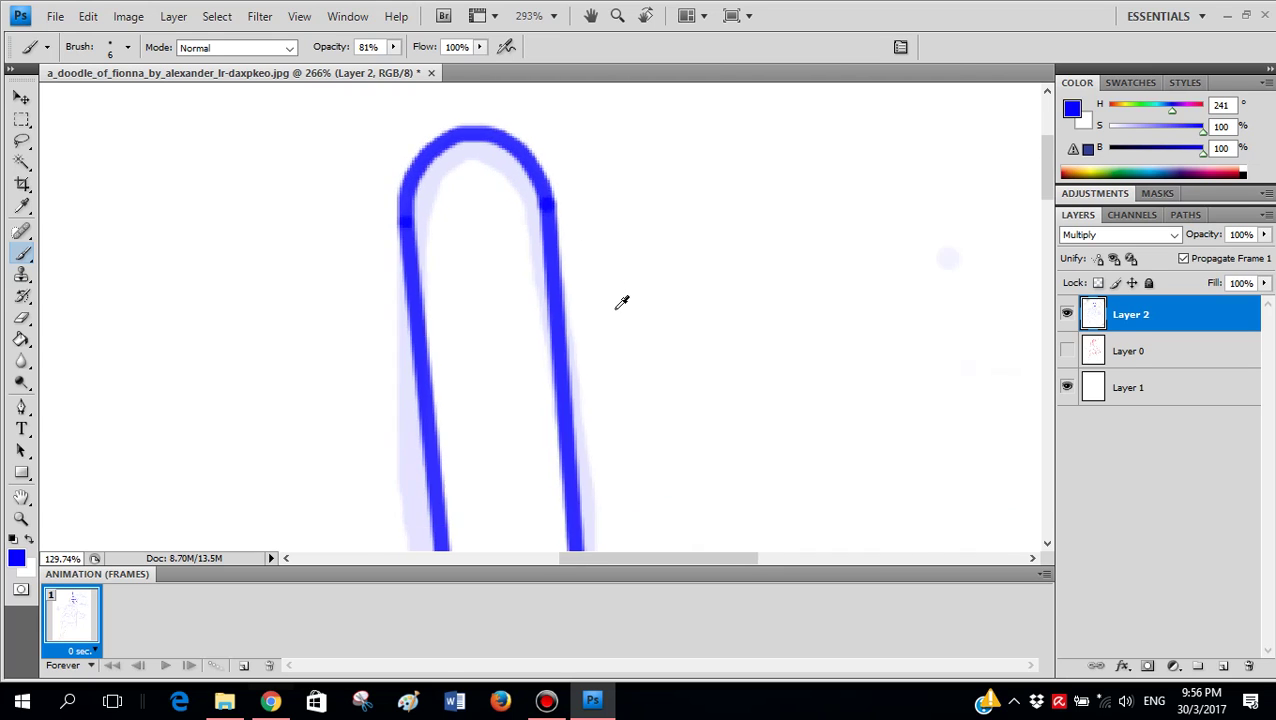
pyautogui.scroll(-5, 621, 320)
pyautogui.scroll(3, 687, 226)
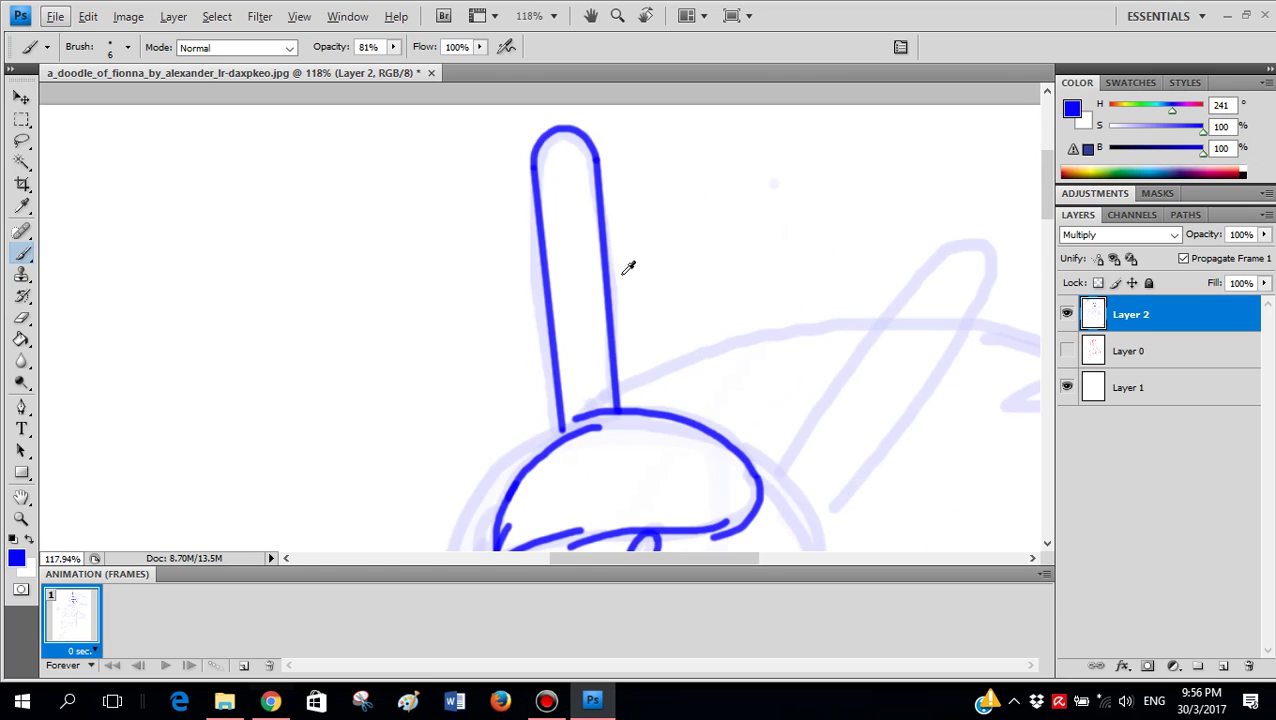
# - Undo the straight-sided outline of the upright ear
pyautogui.hotkey('ctrl', 'alt', 'z')
pyautogui.hotkey('ctrl', 'alt', 'z')
pyautogui.hotkey('ctrl', 'alt', 'z')
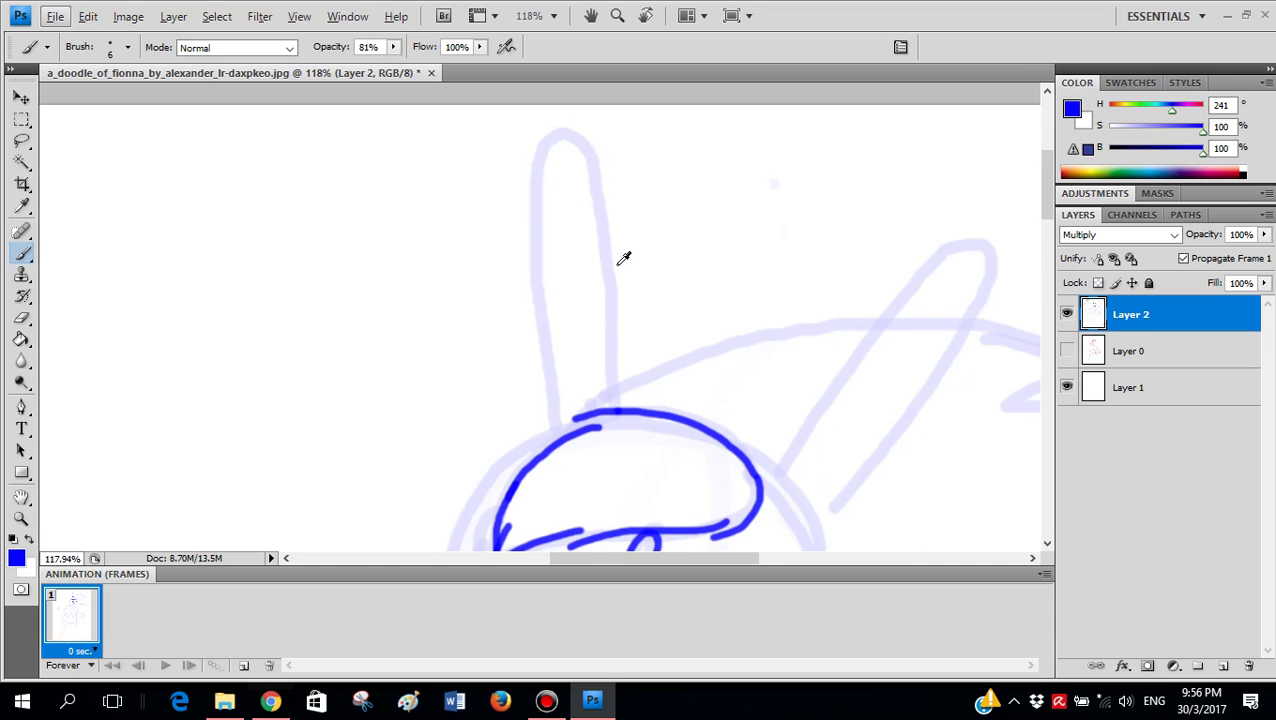
# - Trace the upright ear freehand as two curved sides meeting at a narrow tip and ending at the hair
pyautogui.scroll(3, 618, 282)
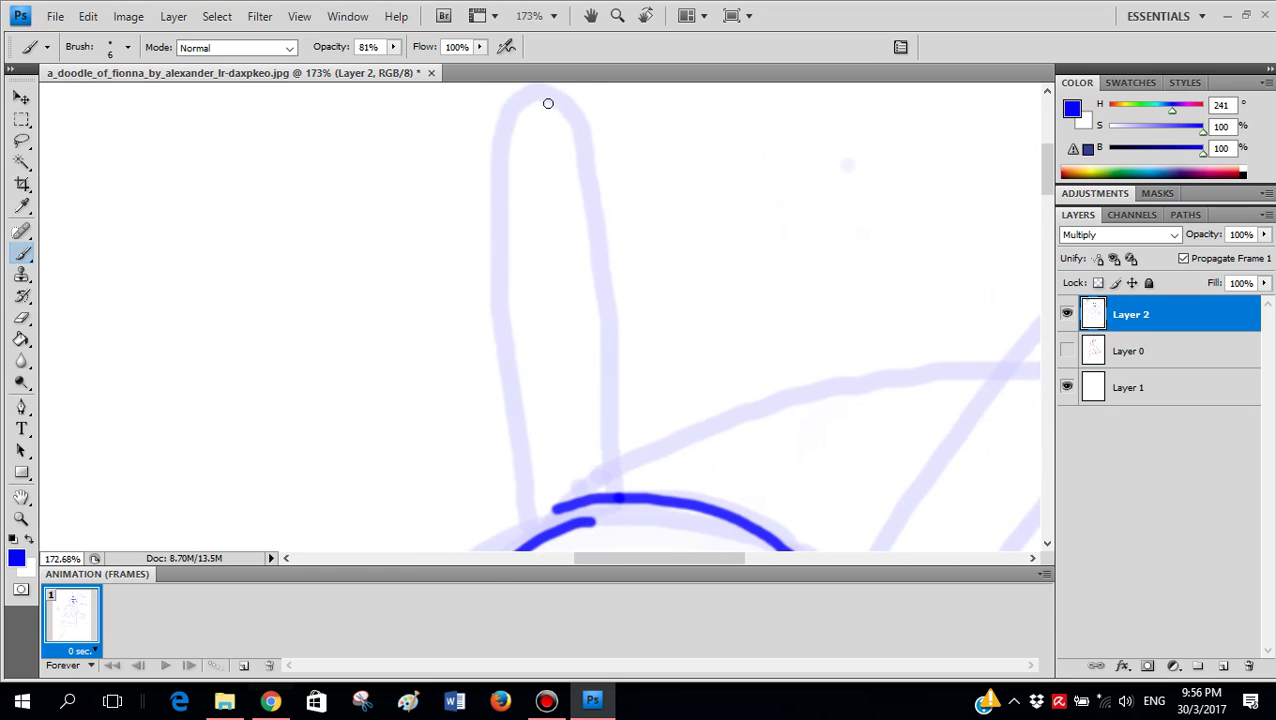
pyautogui.scroll(1, 530, 118)
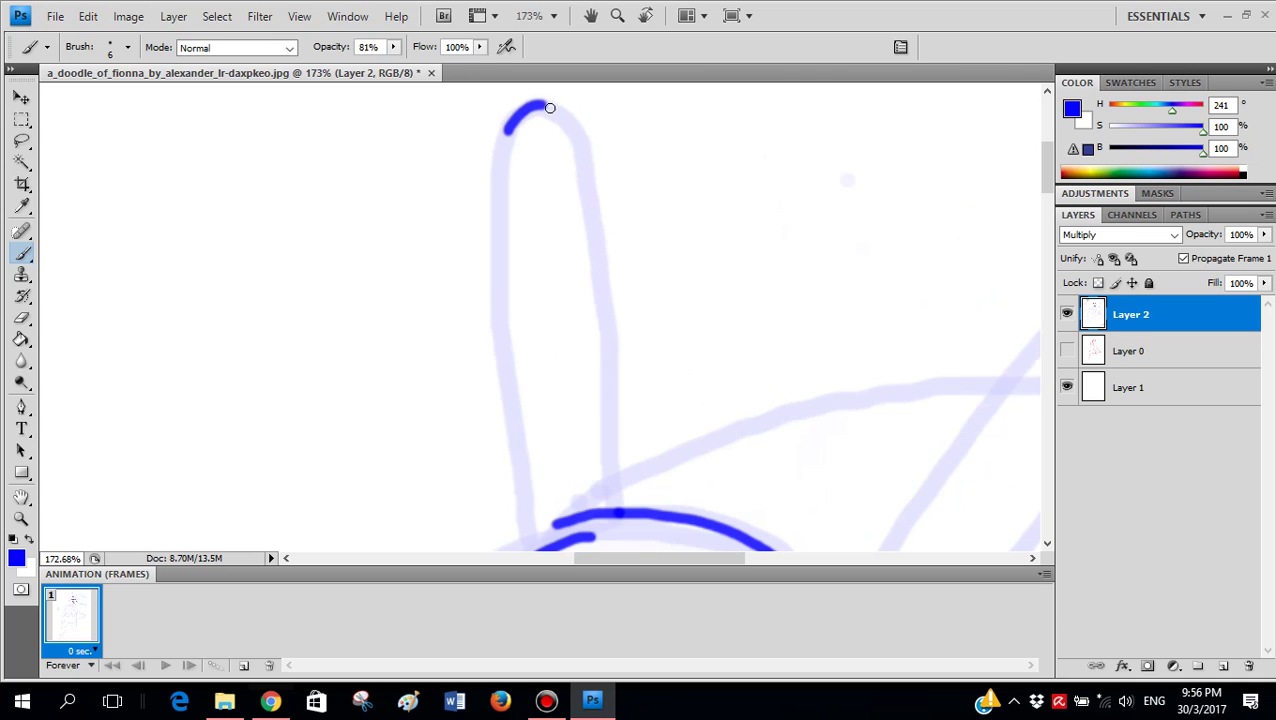
pyautogui.hotkey('ctrl', 'alt', 'z')
pyautogui.moveTo(592, 165)
pyautogui.mouseDown()
pyautogui.moveTo(616, 258)
pyautogui.moveTo(613, 471)
pyautogui.mouseUp()
pyautogui.hotkey('ctrl', 'alt', 'z')
pyautogui.moveTo(571, 138)
pyautogui.mouseDown()
pyautogui.moveTo(612, 273)
pyautogui.moveTo(614, 495)
pyautogui.mouseUp()
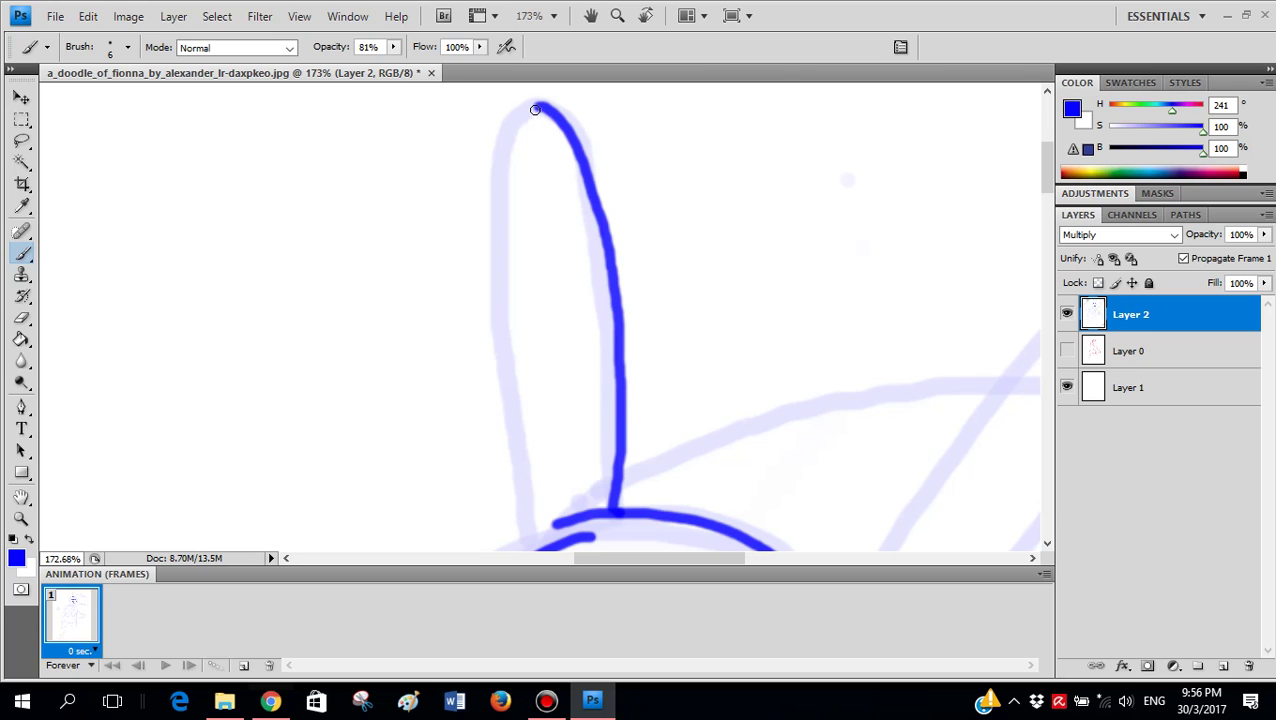
pyautogui.moveTo(501, 150)
pyautogui.mouseDown()
pyautogui.moveTo(495, 400)
pyautogui.moveTo(517, 535)
pyautogui.mouseUp()
pyautogui.hotkey('ctrl', 'z')
pyautogui.moveTo(506, 162)
pyautogui.mouseDown()
pyautogui.moveTo(504, 346)
pyautogui.moveTo(529, 507)
pyautogui.mouseUp()
pyautogui.scroll(-6, 627, 421)
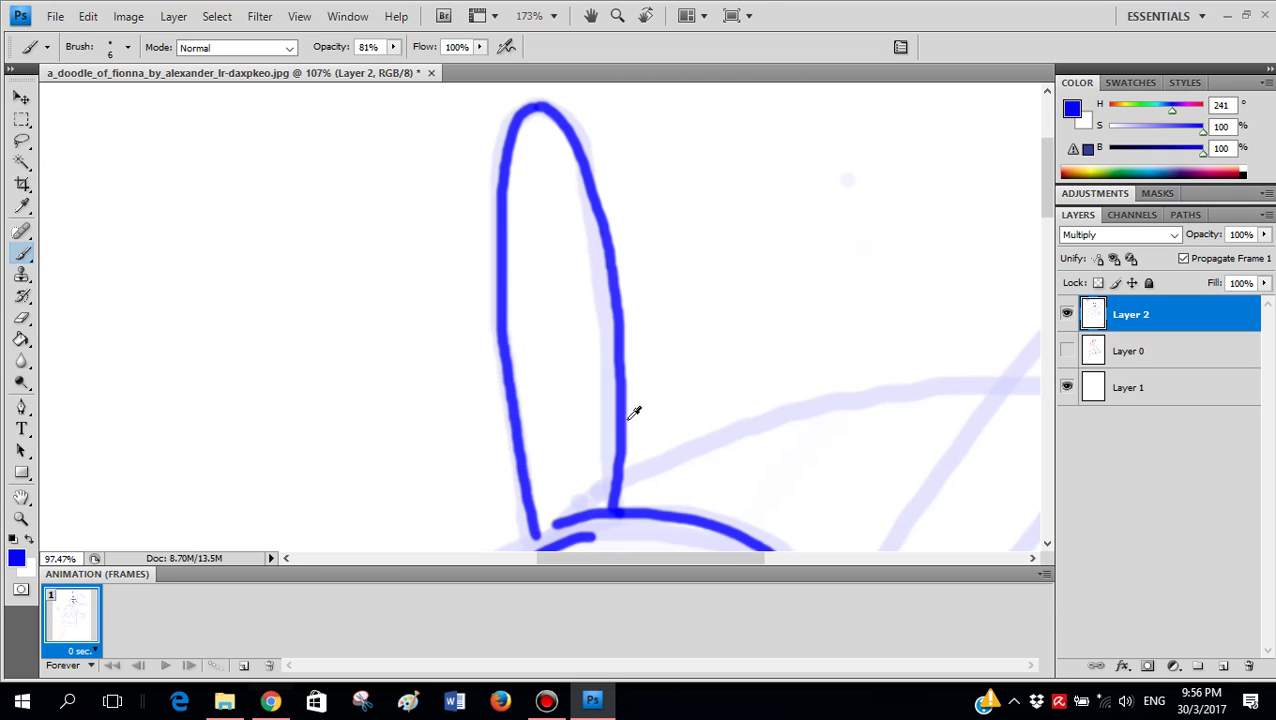
# - Trace the slanted bunny ear's outline with curved sides around its rounded tip, redoing the bent stroke near the tip
pyautogui.scroll(3, 812, 233)
pyautogui.scroll(1, 828, 219)
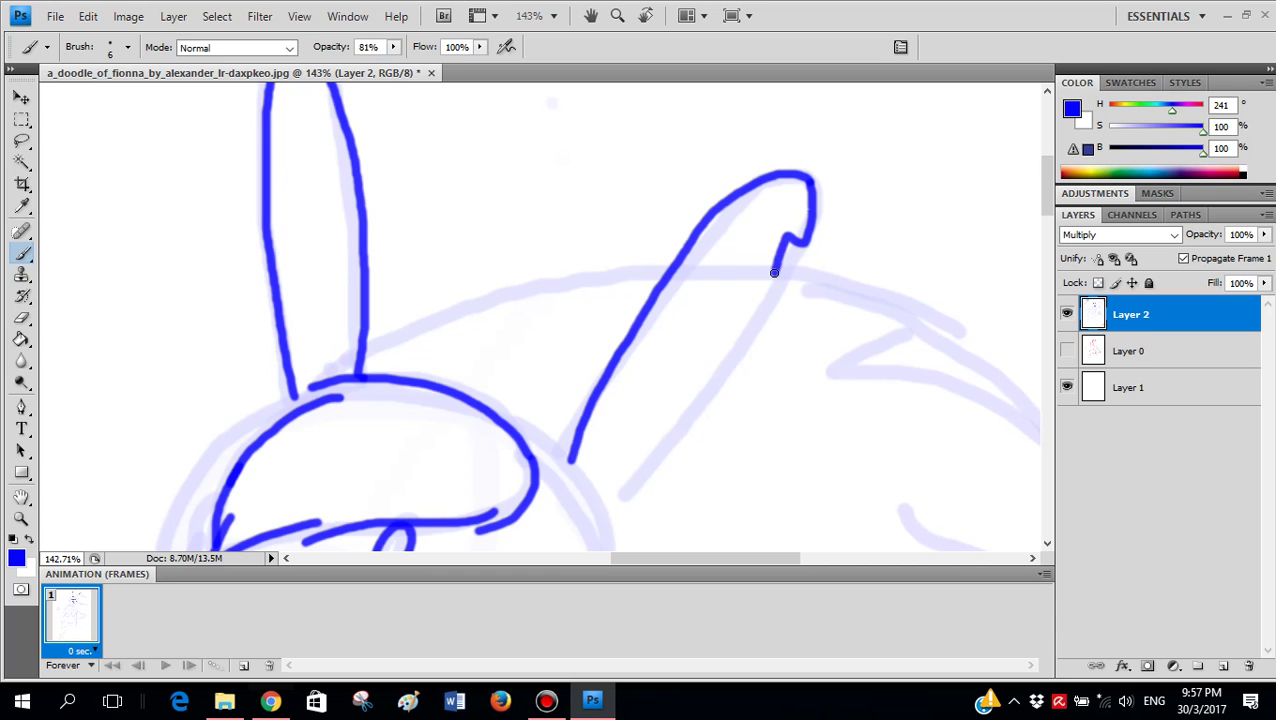
pyautogui.scroll(2, 801, 261)
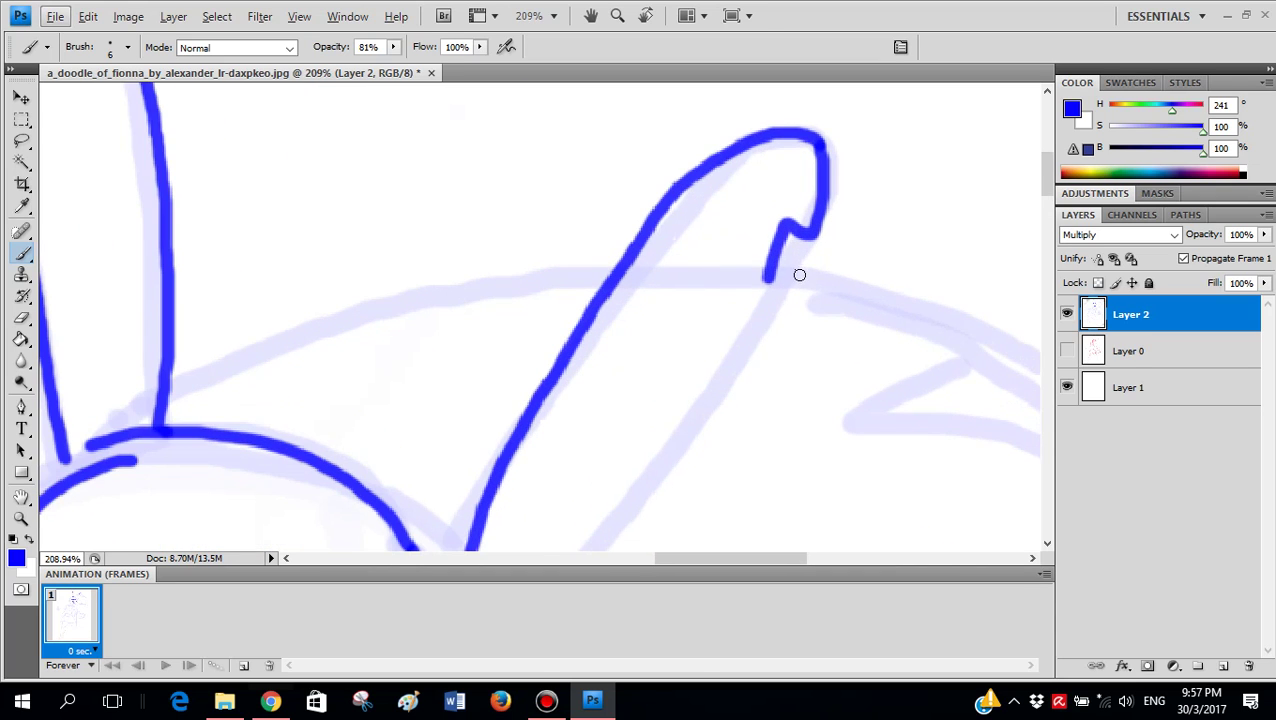
pyautogui.hotkey('ctrl', 'z')
pyautogui.scroll(-2, 807, 258)
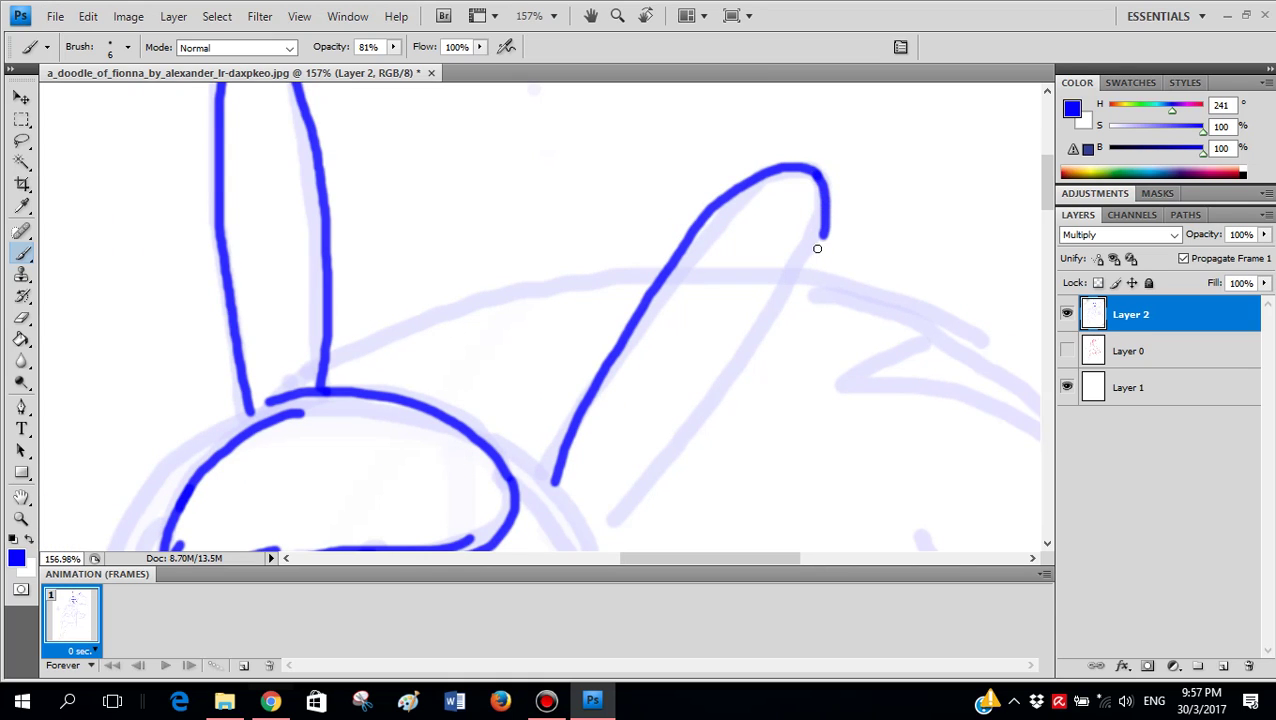
pyautogui.moveTo(793, 306)
pyautogui.mouseDown()
pyautogui.moveTo(704, 443)
pyautogui.moveTo(611, 539)
pyautogui.mouseUp()
pyautogui.scroll(-5, 603, 405)
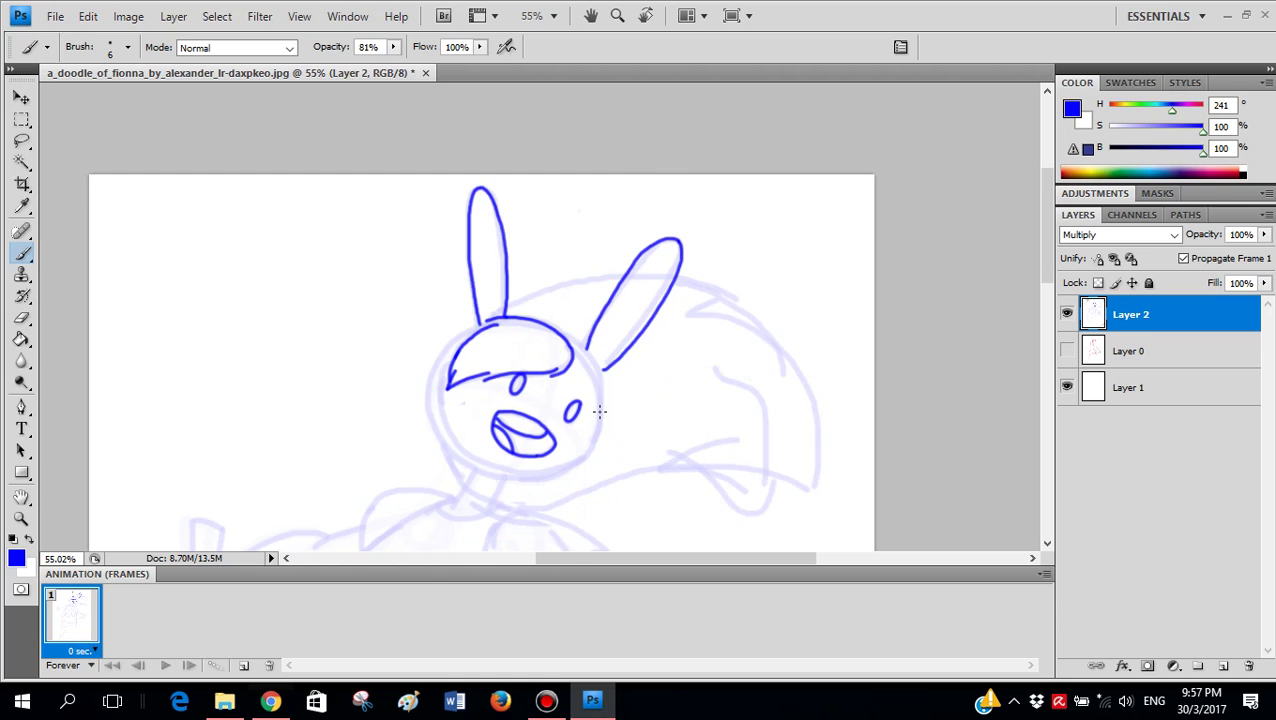
# - Try to trace the right edge of the face from the fringe around the cheek to the chin
pyautogui.scroll(4, 599, 411)
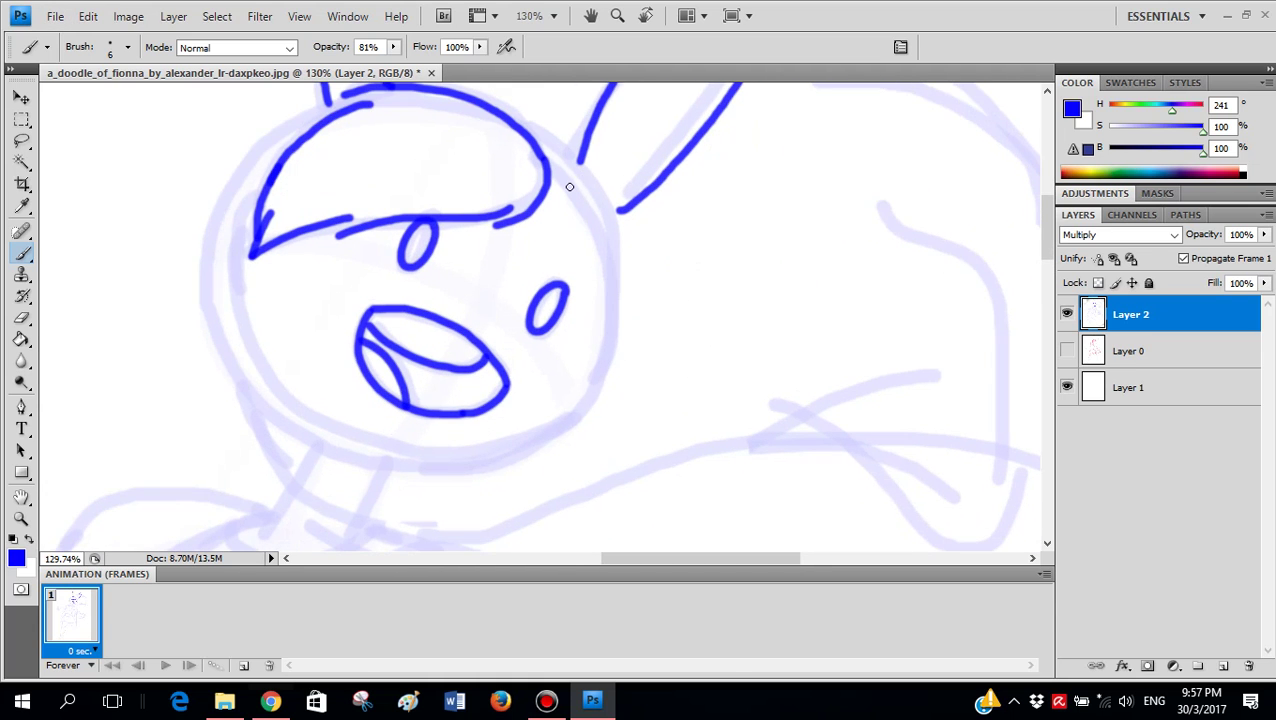
pyautogui.scroll(2, 569, 186)
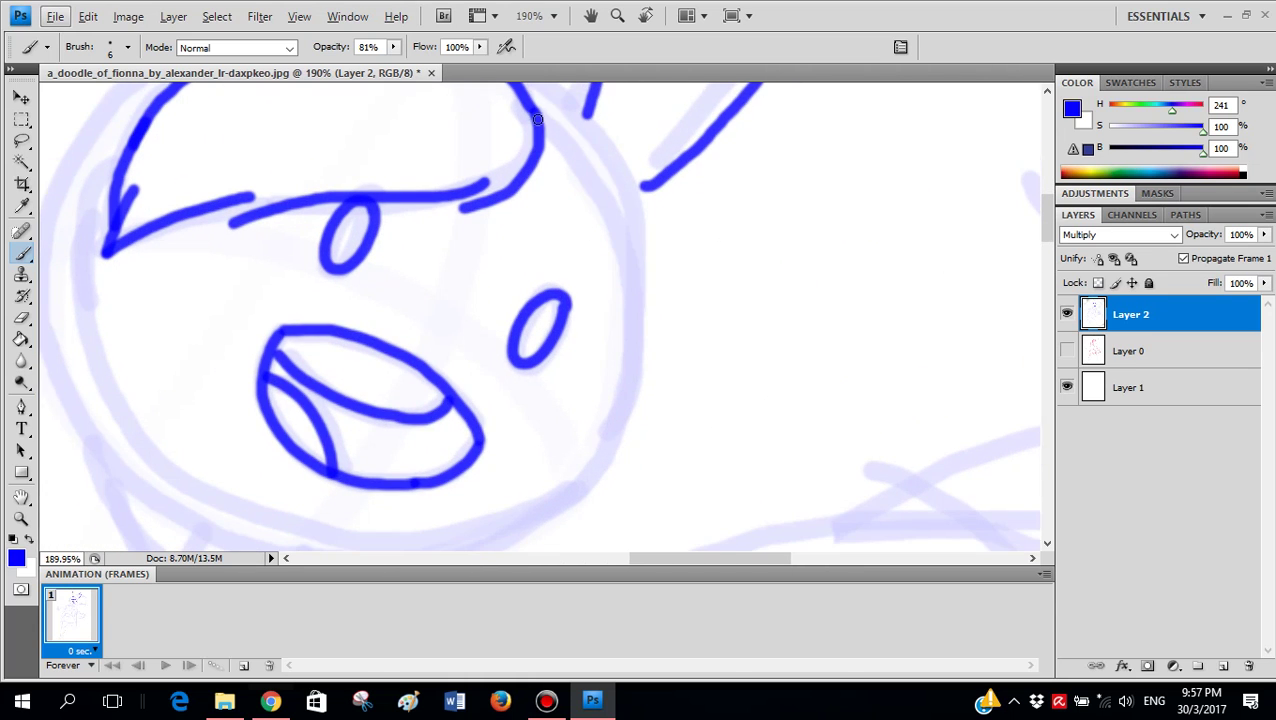
pyautogui.moveTo(565, 143)
pyautogui.mouseDown()
pyautogui.moveTo(619, 246)
pyautogui.moveTo(629, 327)
pyautogui.mouseUp()
pyautogui.moveTo(616, 381); pyautogui.dragTo(606, 410)
pyautogui.hotkey('ctrl', 'z')
pyautogui.moveTo(547, 123)
pyautogui.mouseDown()
pyautogui.moveTo(593, 180)
pyautogui.moveTo(632, 286)
pyautogui.mouseUp()
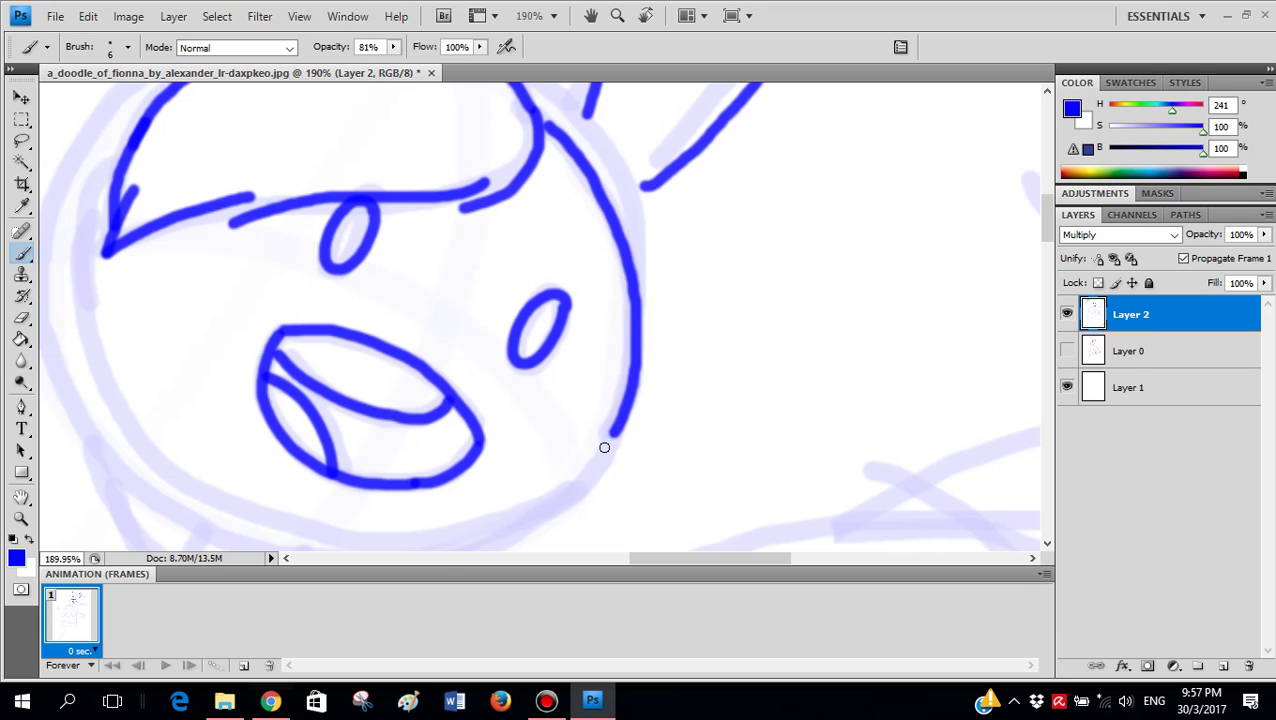
pyautogui.moveTo(604, 447)
pyautogui.mouseDown()
pyautogui.moveTo(532, 530)
pyautogui.moveTo(379, 521)
pyautogui.mouseUp()
pyautogui.scroll(-3, 391, 490)
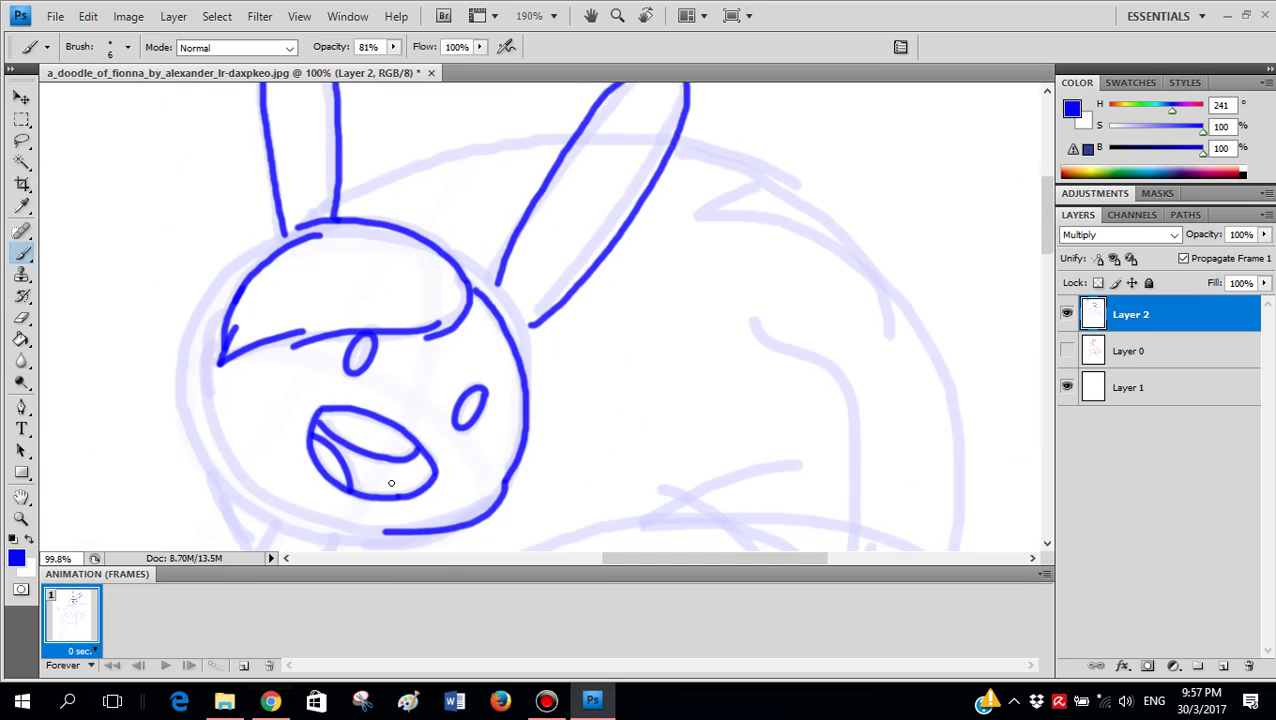
pyautogui.scroll(3, 391, 483)
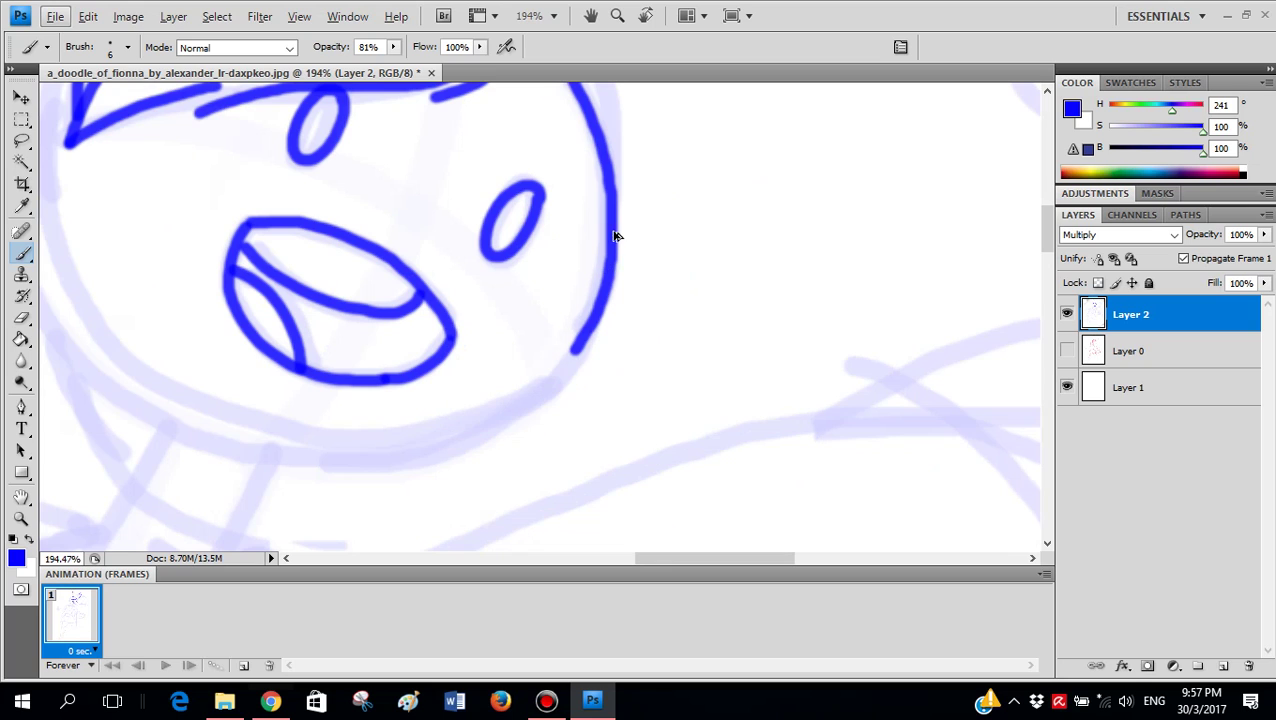
# - Undo the cheek and chin strokes and retrace the face's right edge from the fringe down along the jaw to the chin
pyautogui.hotkey('ctrl', 'z')
pyautogui.moveTo(591, 284); pyautogui.dragTo(553, 342)
pyautogui.scroll(2, 581, 231)
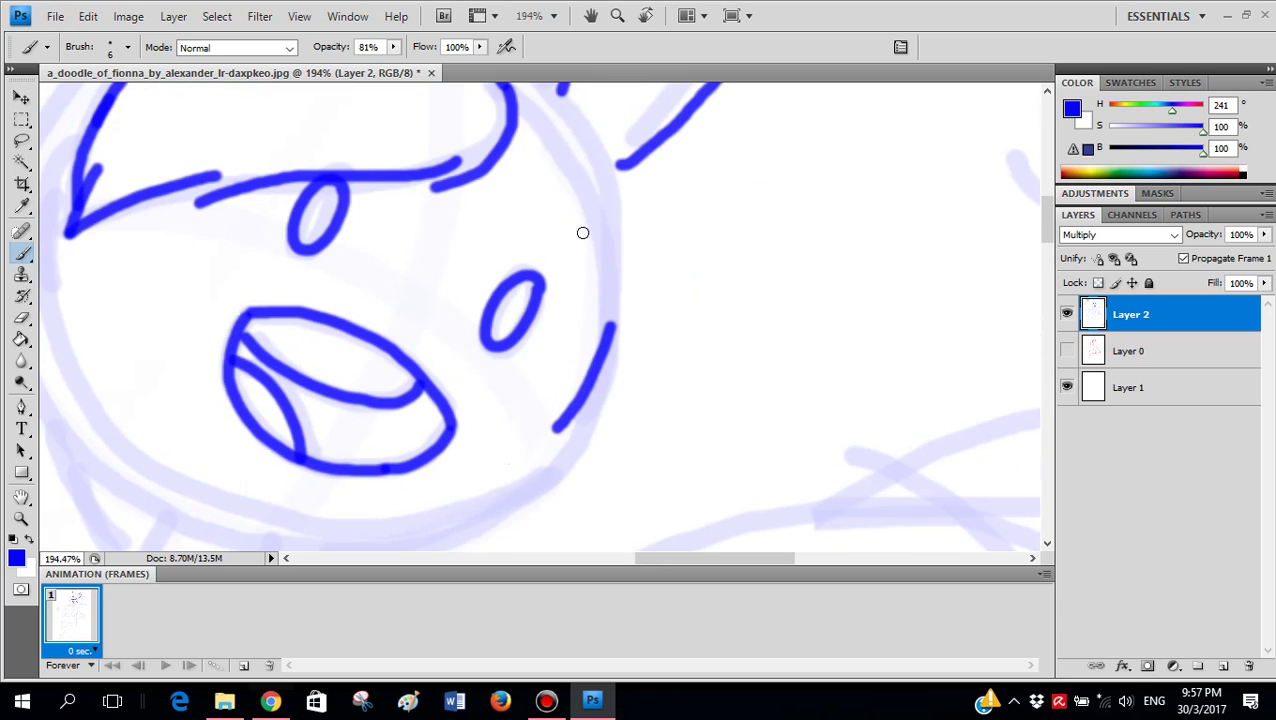
pyautogui.moveTo(529, 128)
pyautogui.mouseDown()
pyautogui.moveTo(572, 201)
pyautogui.moveTo(609, 341)
pyautogui.moveTo(583, 203)
pyautogui.moveTo(512, 115)
pyautogui.mouseUp()
pyautogui.hotkey('ctrl', 'z')
pyautogui.scroll(-1, 549, 381)
pyautogui.scroll(-1, 549, 381)
pyautogui.moveTo(555, 398)
pyautogui.mouseDown()
pyautogui.moveTo(544, 450)
pyautogui.moveTo(473, 504)
pyautogui.moveTo(360, 515)
pyautogui.mouseUp()
pyautogui.hscroll(-2, 182, 308)
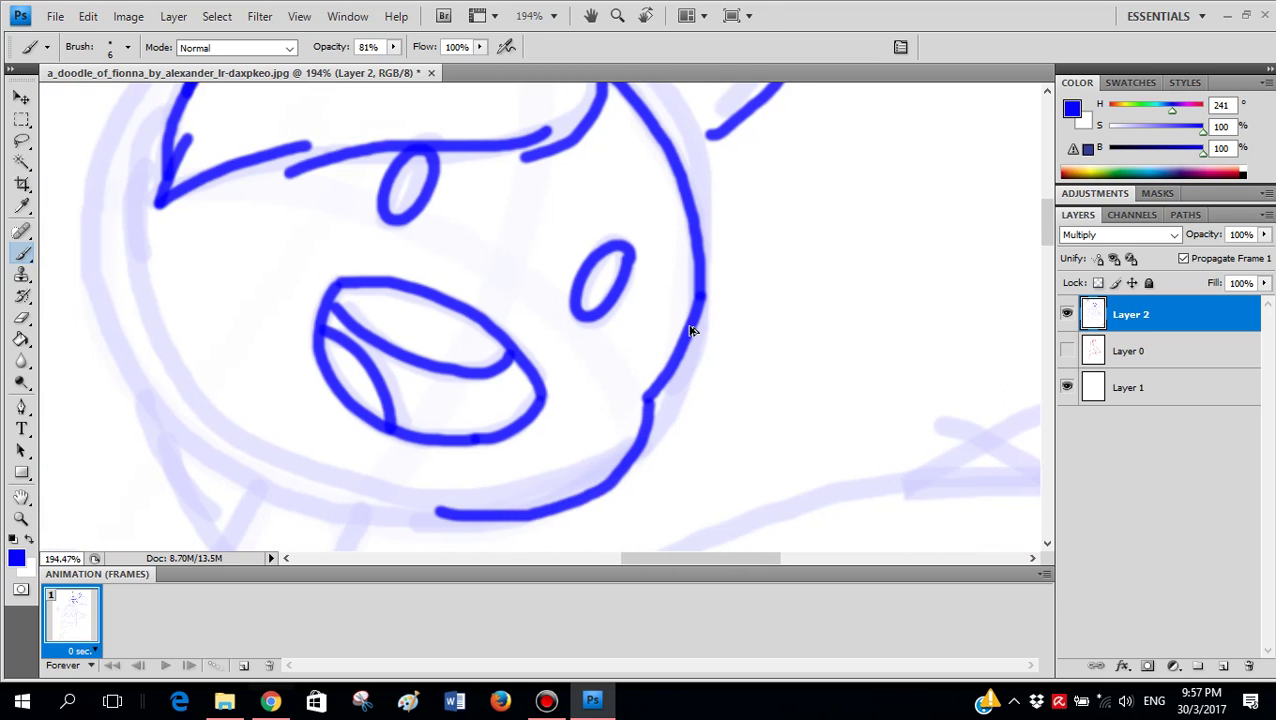
# - Undo the last strokes of the face's right and lower outline on Layer 2
pyautogui.hotkey('ctrl', 'alt', 'z')
pyautogui.hotkey('ctrl', 'alt', 'z')
pyautogui.hotkey('ctrl', 'alt', 'z')
pyautogui.scroll(1, 638, 140)
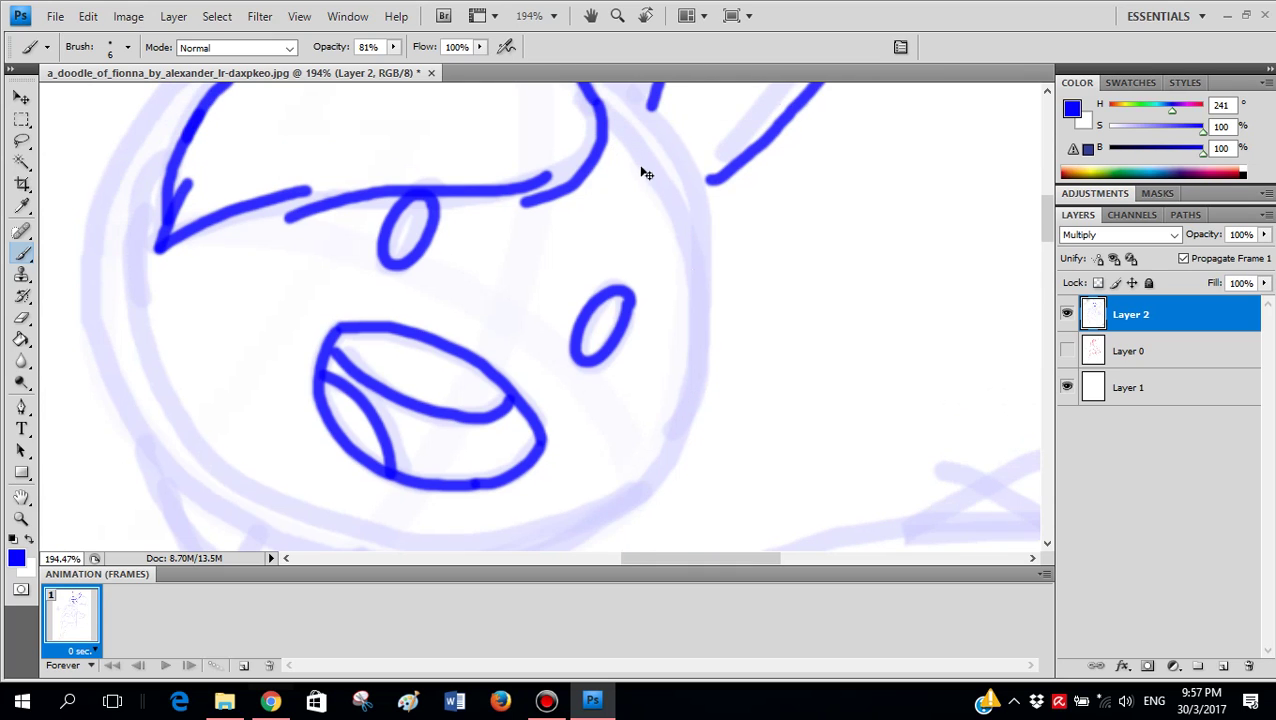
pyautogui.hotkey('ctrl', 'shift', 'z')
pyautogui.hotkey('ctrl', 'alt', 'z')
pyautogui.hotkey('ctrl', 'alt', 'z')
pyautogui.moveTo(600, 108); pyautogui.dragTo(640, 160)
pyautogui.hotkey('ctrl', 'alt', 'z')
# - Try tracing the face outline in blue down the right cheek and around the left cheek to close at the chin
pyautogui.moveTo(600, 104); pyautogui.dragTo(620, 127)
pyautogui.moveTo(701, 310)
pyautogui.mouseDown()
pyautogui.moveTo(695, 402)
pyautogui.moveTo(657, 479)
pyautogui.moveTo(595, 520)
pyautogui.moveTo(547, 532)
pyautogui.mouseUp()
pyautogui.hscroll(-2, 208, 305)
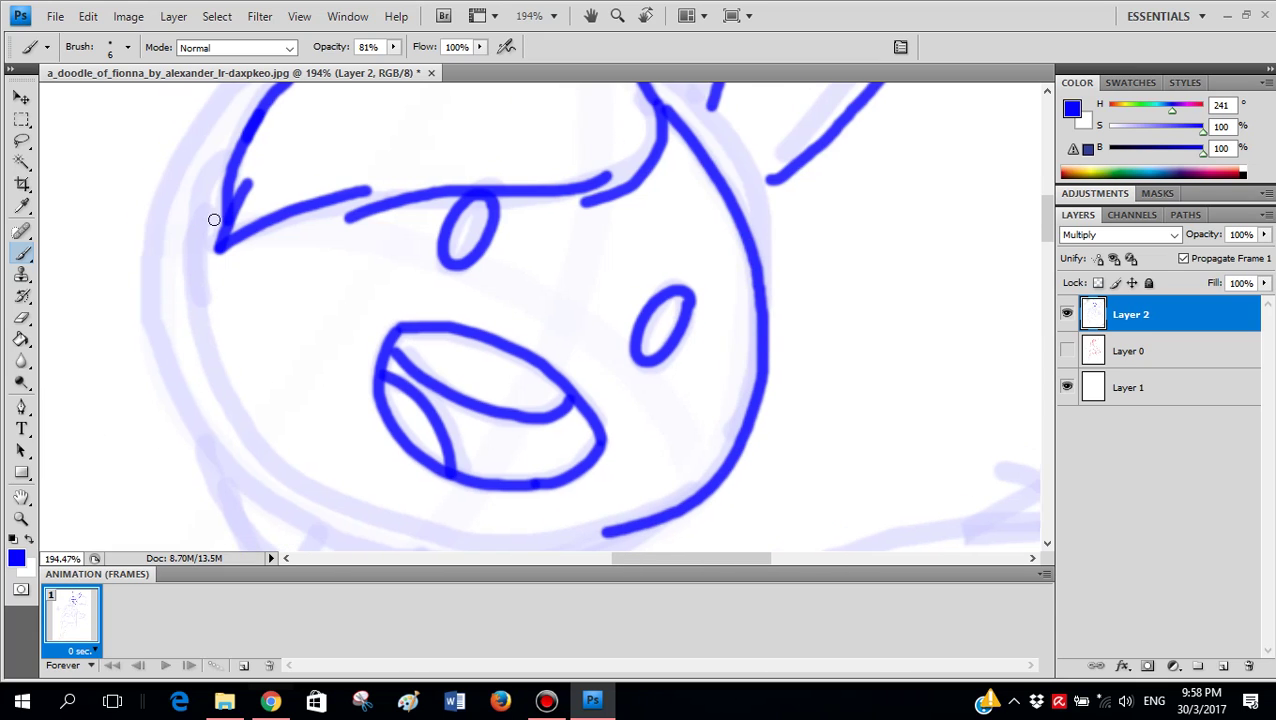
pyautogui.scroll(-2, 222, 160)
pyautogui.moveTo(232, 105)
pyautogui.mouseDown()
pyautogui.moveTo(205, 205)
pyautogui.moveTo(216, 293)
pyautogui.moveTo(245, 367)
pyautogui.moveTo(288, 423)
pyautogui.moveTo(453, 492)
pyautogui.mouseUp()
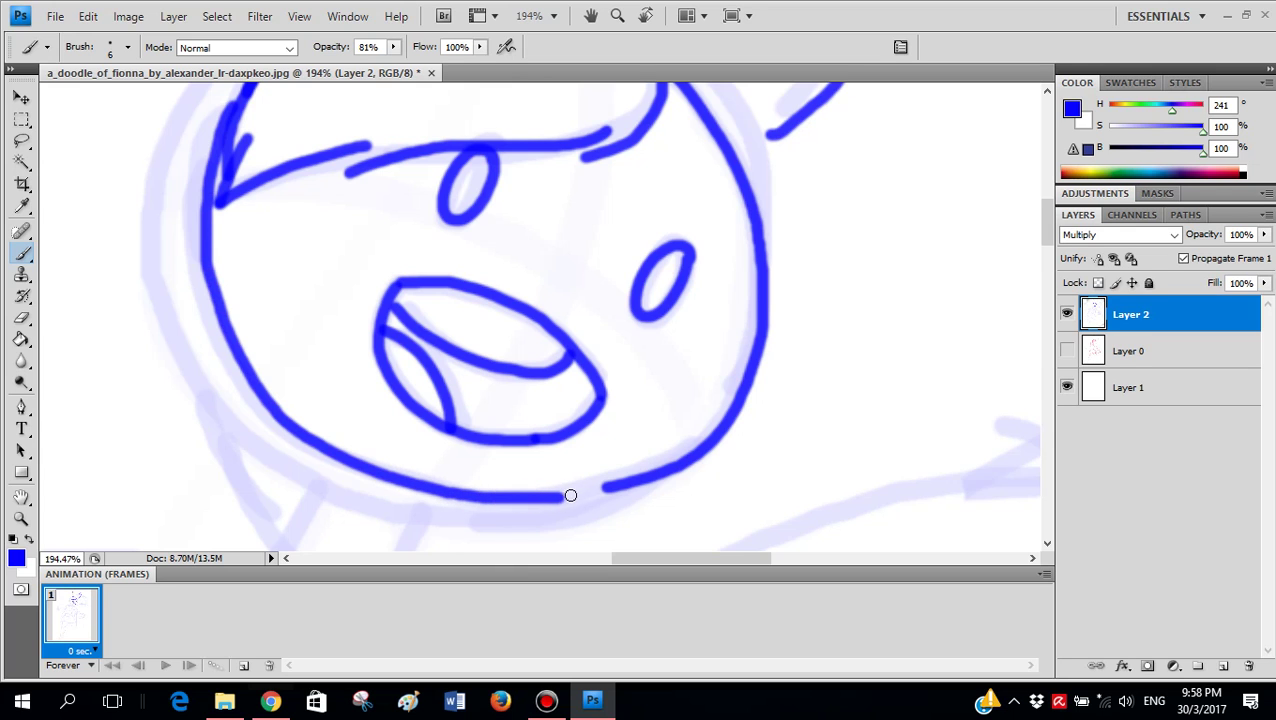
pyautogui.moveTo(599, 489); pyautogui.dragTo(620, 478)
pyautogui.scroll(-6, 690, 283)
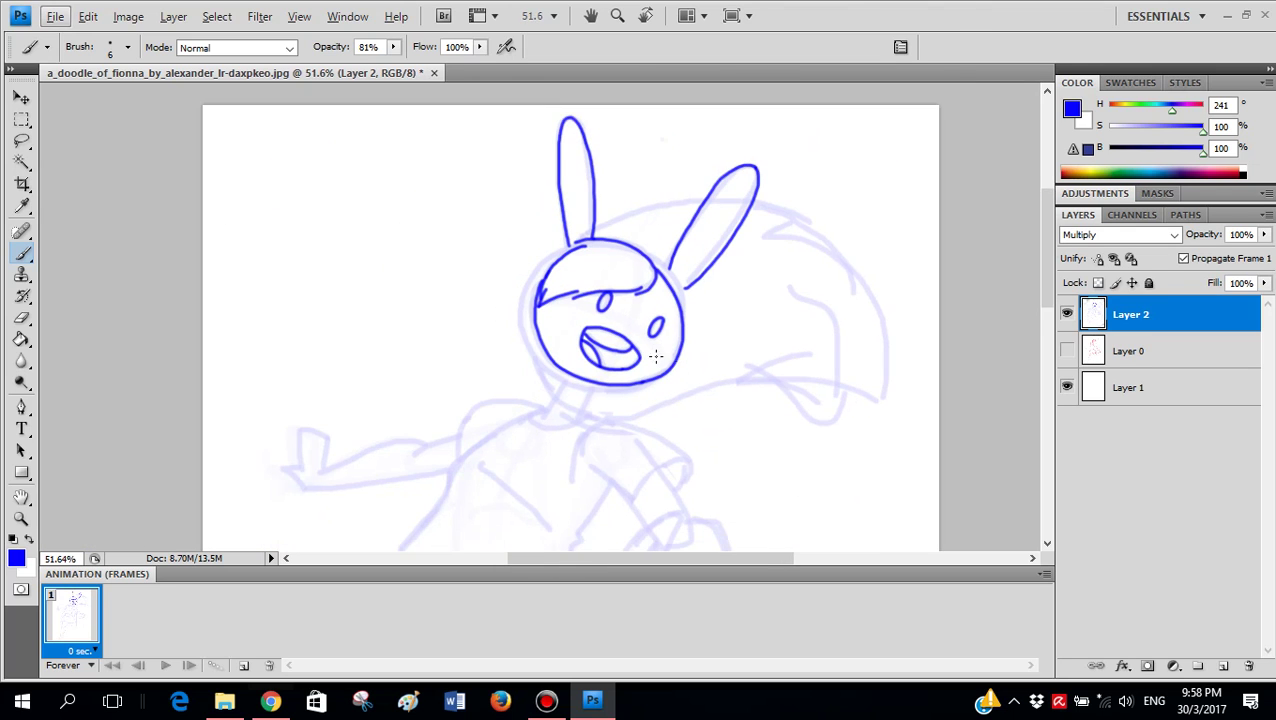
pyautogui.scroll(5, 708, 282)
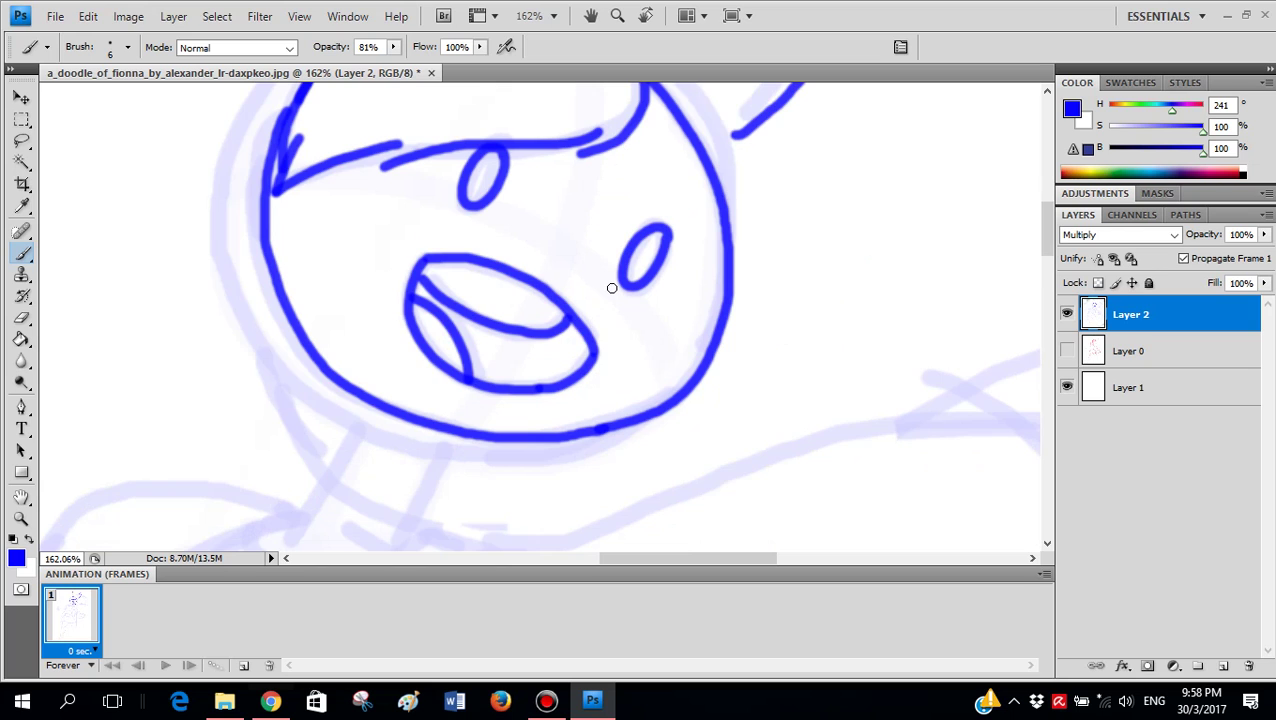
pyautogui.scroll(-3, 612, 288)
pyautogui.scroll(3, 740, 401)
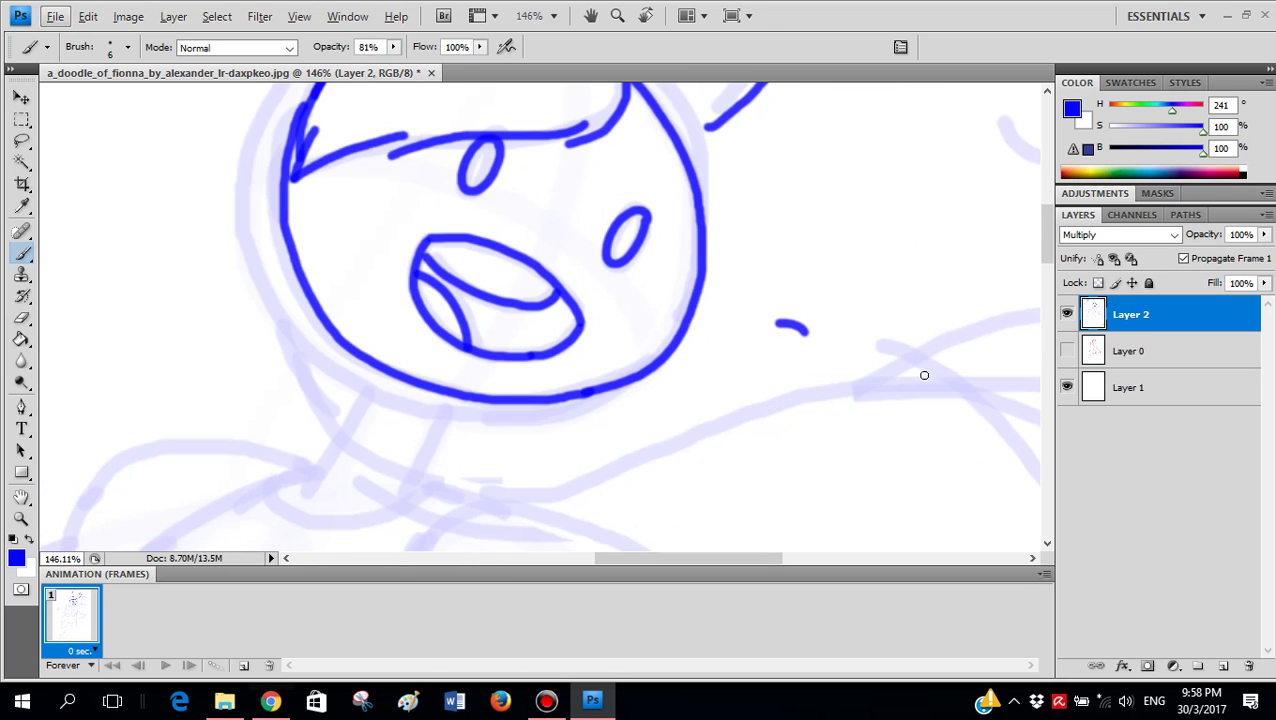
# - Undo the stray mark beside the face and the traced face outline
pyautogui.moveTo(924, 375); pyautogui.dragTo(806, 367)
pyautogui.hotkey('ctrl', 'alt', 'z')
pyautogui.hotkey('ctrl', 'alt', 'z')
pyautogui.hotkey('ctrl', 'alt', 'z')
pyautogui.hotkey('ctrl', 'alt', 'z')
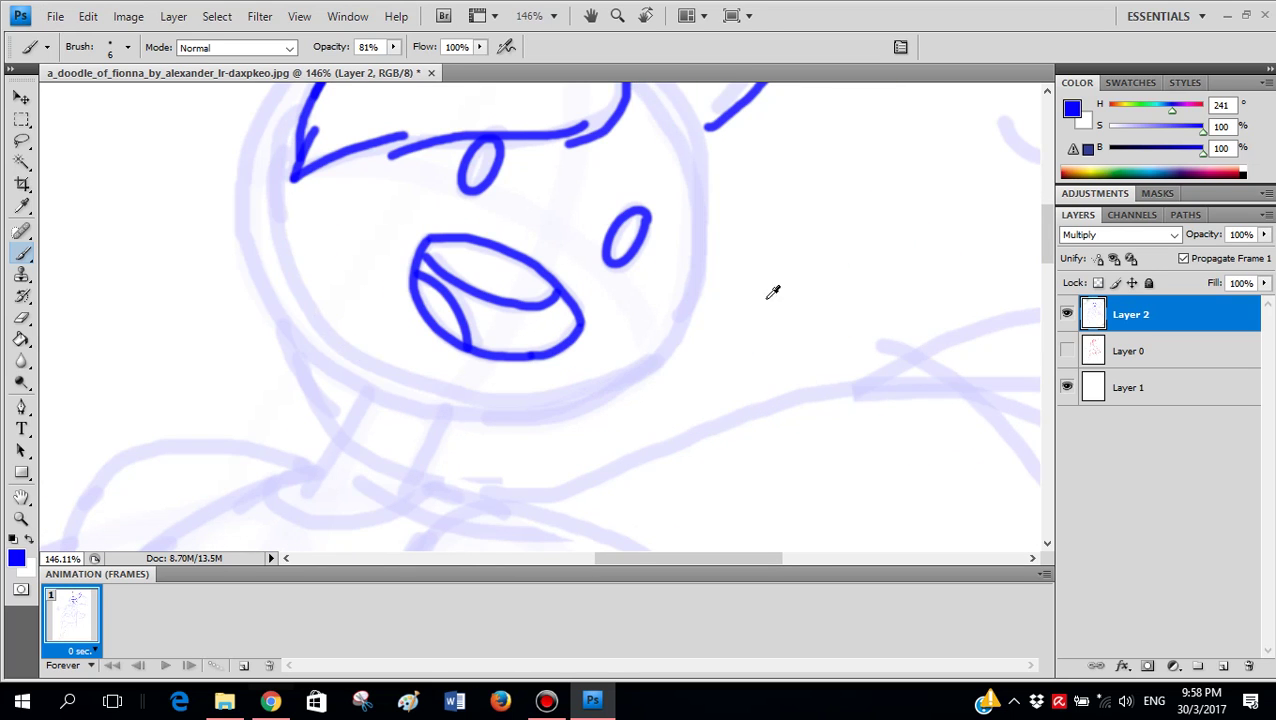
# - Draw the chin curve in blue from the lower right cheek to below the mouth
pyautogui.scroll(-3, 715, 242)
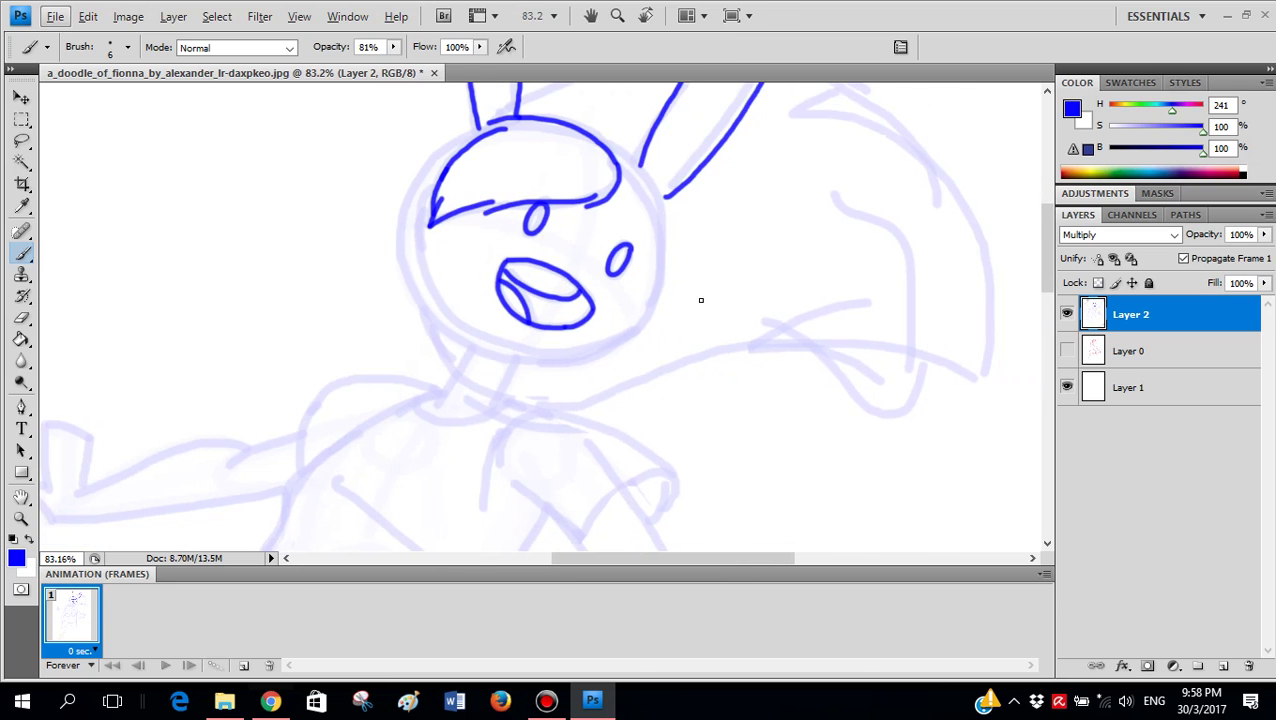
pyautogui.scroll(4, 709, 327)
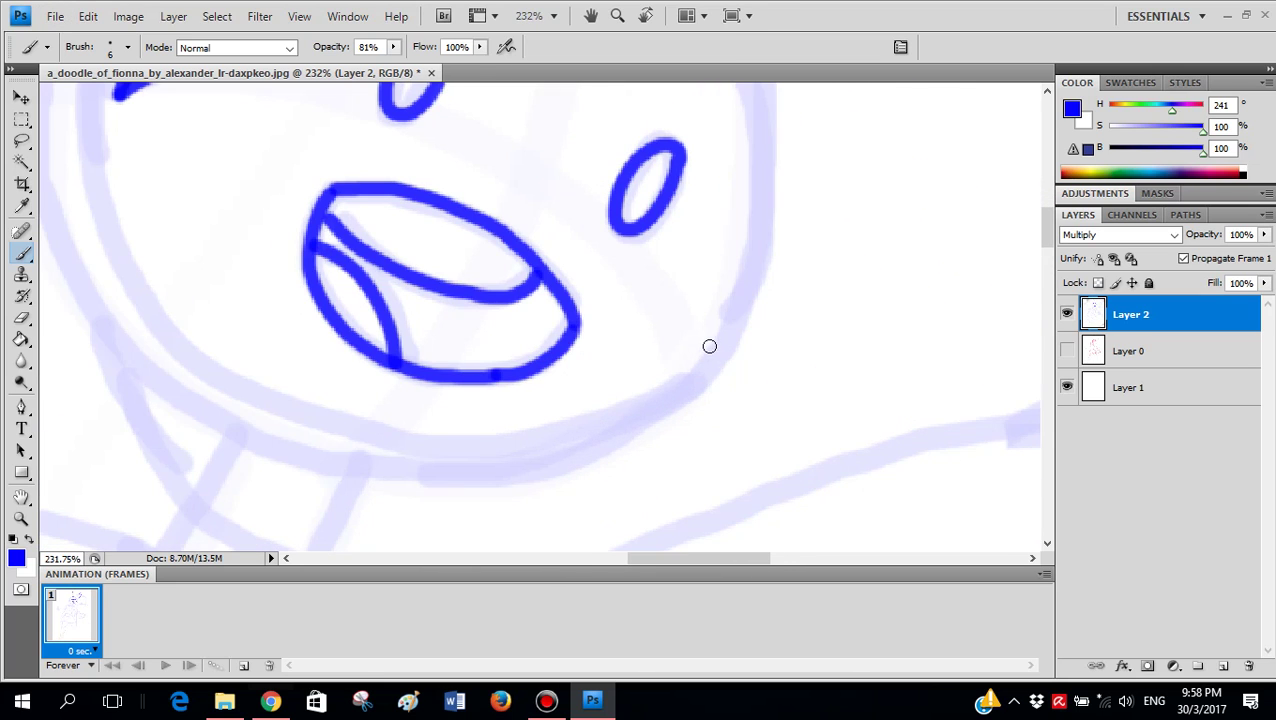
pyautogui.moveTo(716, 357)
pyautogui.mouseDown()
pyautogui.moveTo(657, 430)
pyautogui.moveTo(564, 455)
pyautogui.moveTo(464, 459)
pyautogui.moveTo(374, 436)
pyautogui.mouseUp()
pyautogui.scroll(1, 155, 325)
pyautogui.scroll(4, 155, 325)
pyautogui.scroll(4, 124, 90)
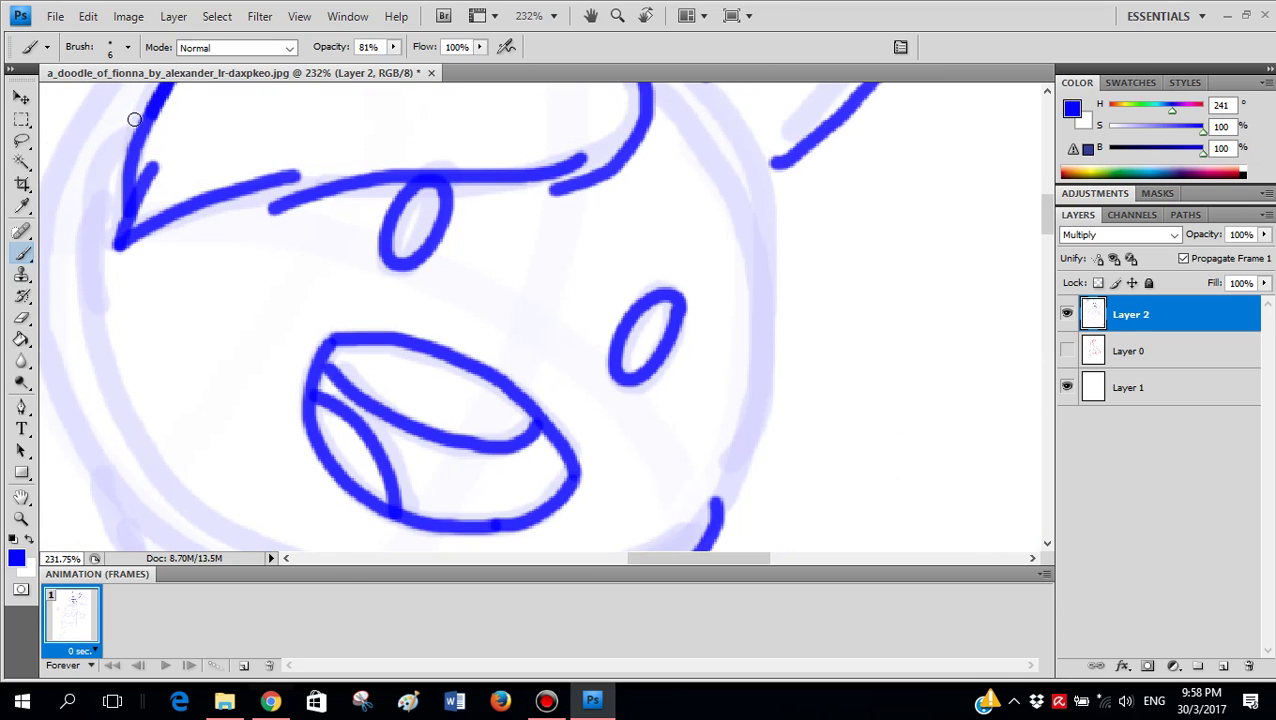
# - Trace the left cheek from the tip of the fringe down to the chin curve, redrawing its lower part
pyautogui.scroll(-2, 134, 110)
pyautogui.moveTo(133, 94)
pyautogui.mouseDown()
pyautogui.moveTo(83, 235)
pyautogui.moveTo(94, 323)
pyautogui.moveTo(124, 390)
pyautogui.moveTo(137, 407)
pyautogui.moveTo(136, 359)
pyautogui.moveTo(268, 458)
pyautogui.moveTo(372, 510)
pyautogui.mouseUp()
pyautogui.scroll(-3, 138, 405)
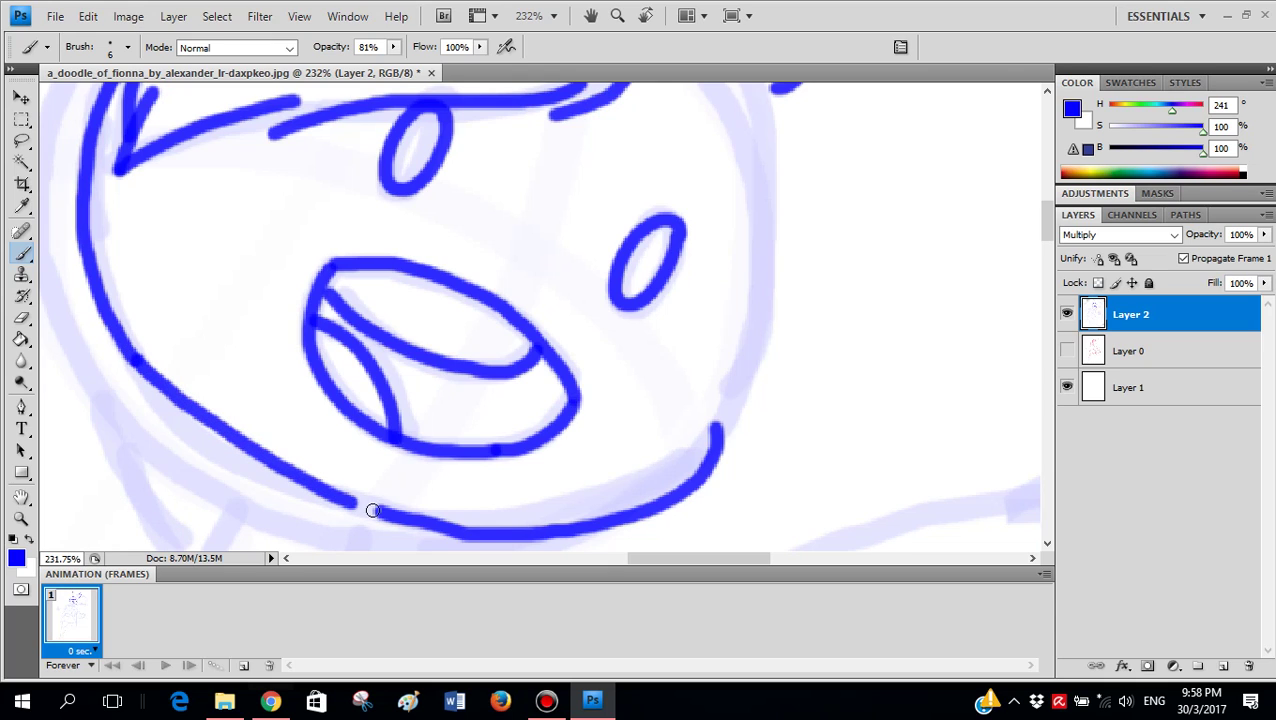
pyautogui.hotkey('ctrl', 'z')
pyautogui.moveTo(136, 362)
pyautogui.mouseDown()
pyautogui.moveTo(182, 421)
pyautogui.moveTo(268, 473)
pyautogui.moveTo(388, 514)
pyautogui.mouseUp()
pyautogui.scroll(4, 265, 485)
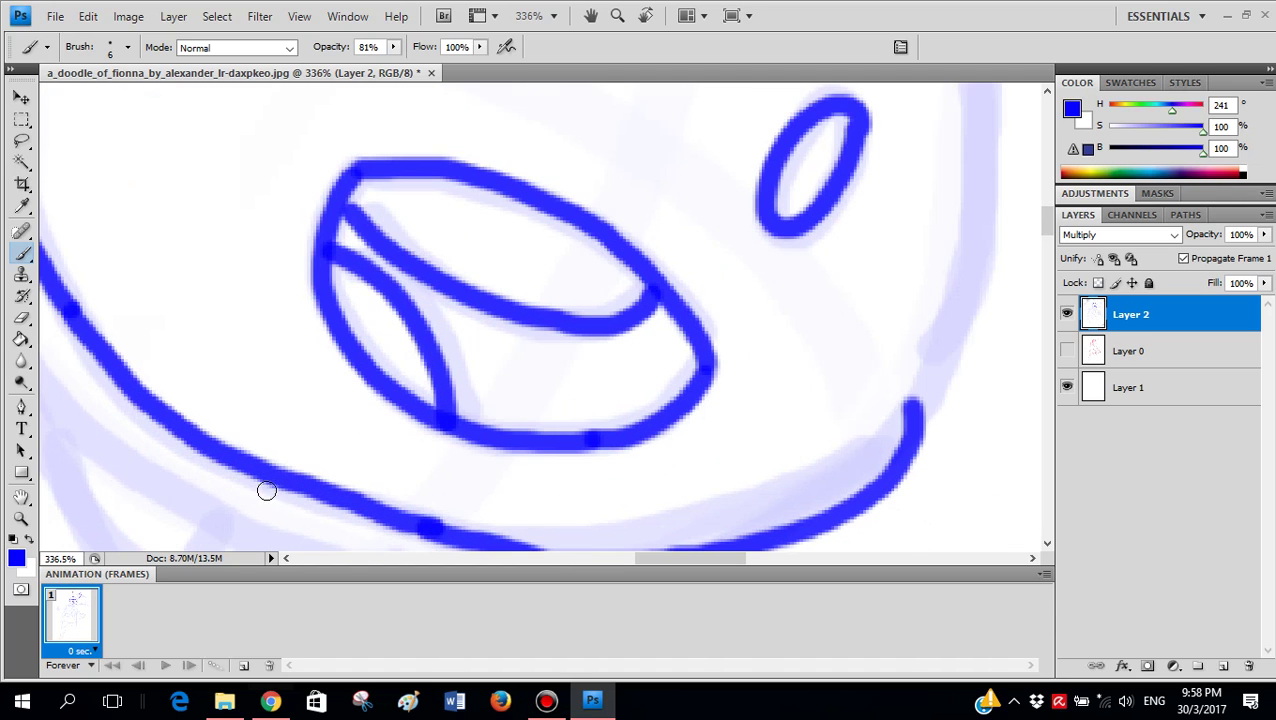
# - Smooth and reinforce the lower left jaw line with another blue stroke
pyautogui.press('x')
pyautogui.press('x')
pyautogui.moveTo(117, 381)
pyautogui.mouseDown()
pyautogui.moveTo(87, 328)
pyautogui.moveTo(157, 398)
pyautogui.moveTo(280, 468)
pyautogui.mouseUp()
pyautogui.scroll(-3, 700, 345)
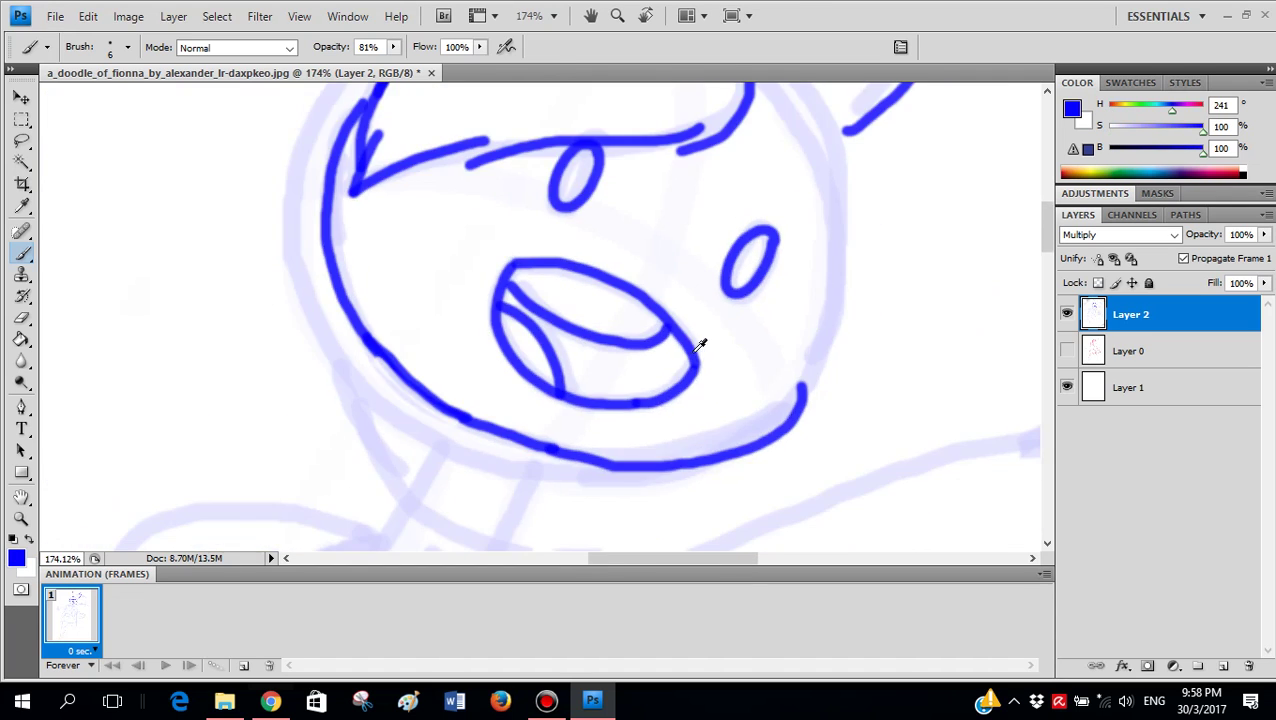
# - Draw the right cheek line from the fringe down to meet the chin curve
pyautogui.scroll(-3, 700, 345)
pyautogui.hscroll(3, 757, 336)
pyautogui.scroll(2, 743, 236)
pyautogui.scroll(2, 688, 200)
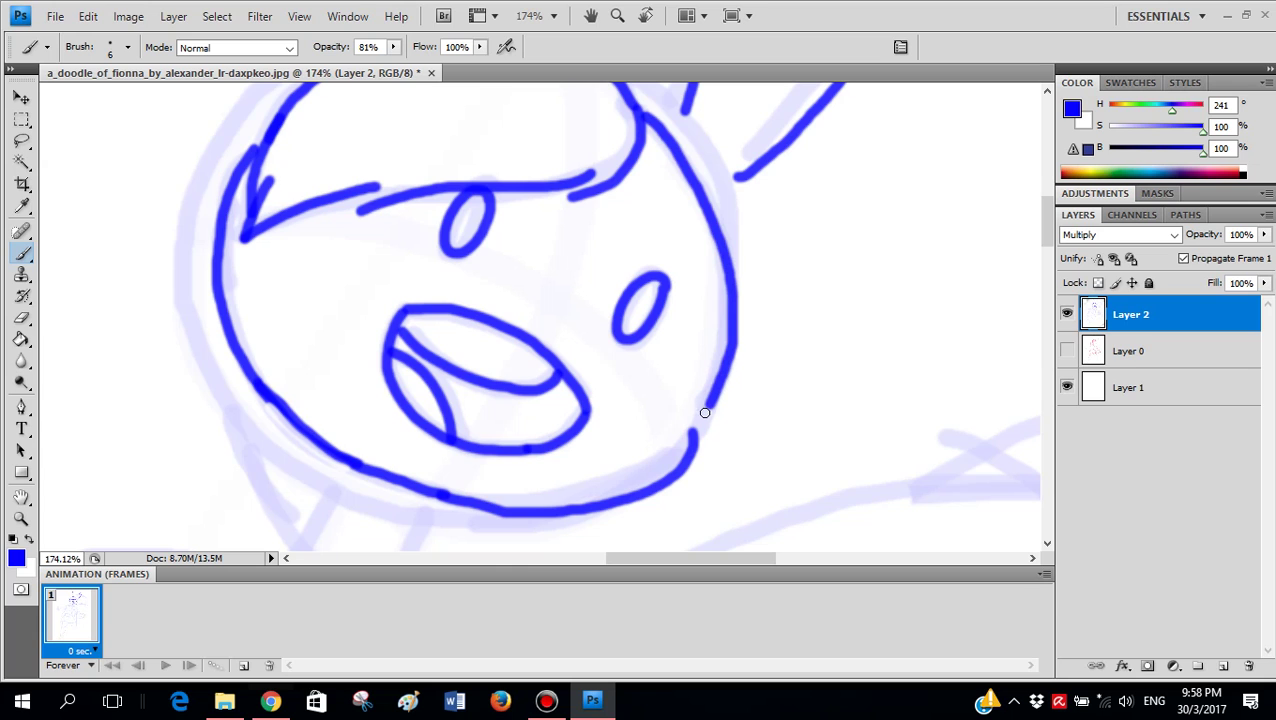
pyautogui.scroll(-5, 758, 270)
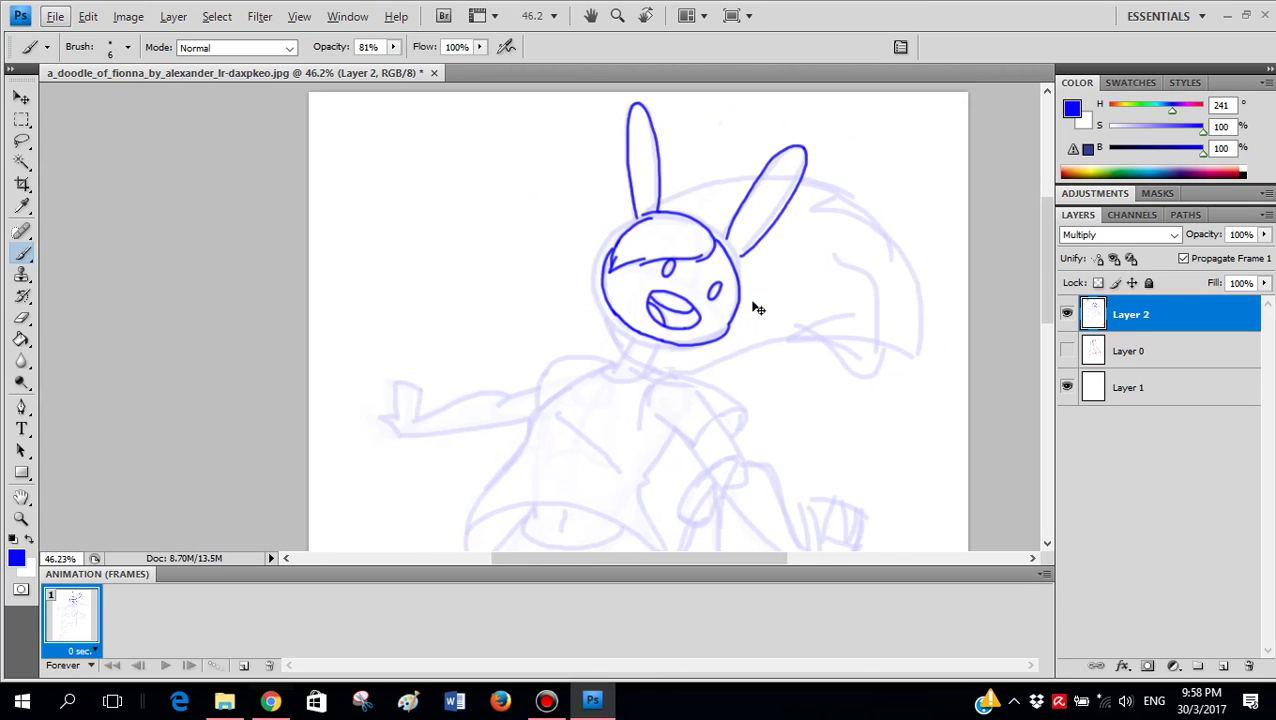
pyautogui.scroll(3, 755, 353)
pyautogui.scroll(4, 665, 390)
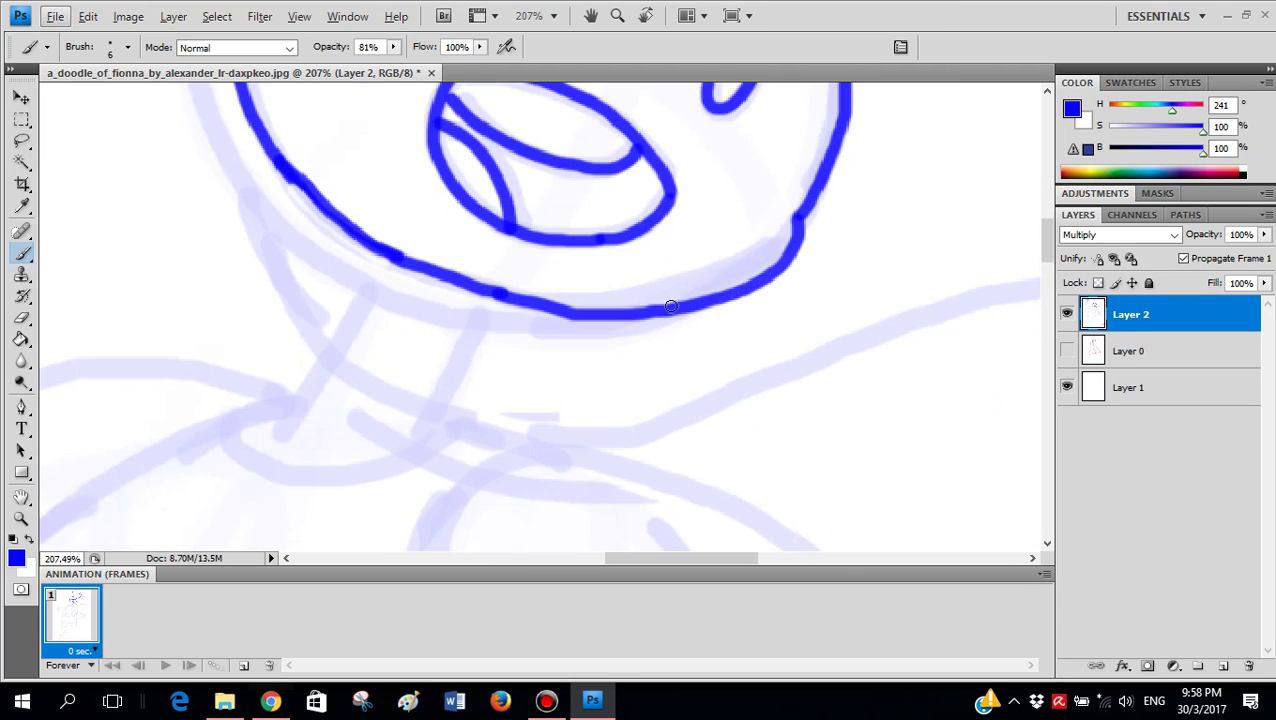
# - Trace the hood's outer edge beneath the chin and from the top of the head down the right side
pyautogui.moveTo(647, 324); pyautogui.dragTo(470, 334)
pyautogui.scroll(2, 865, 240)
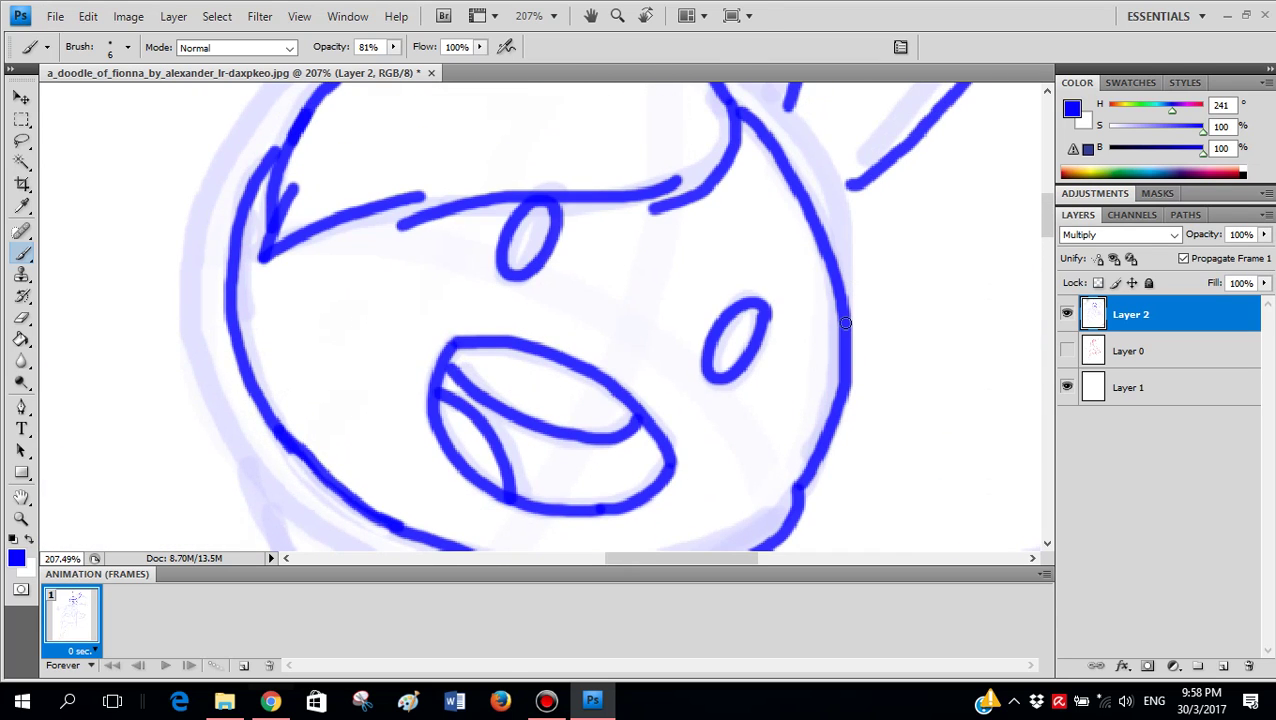
pyautogui.moveTo(847, 303)
pyautogui.mouseDown()
pyautogui.moveTo(840, 194)
pyautogui.moveTo(820, 162)
pyautogui.mouseUp()
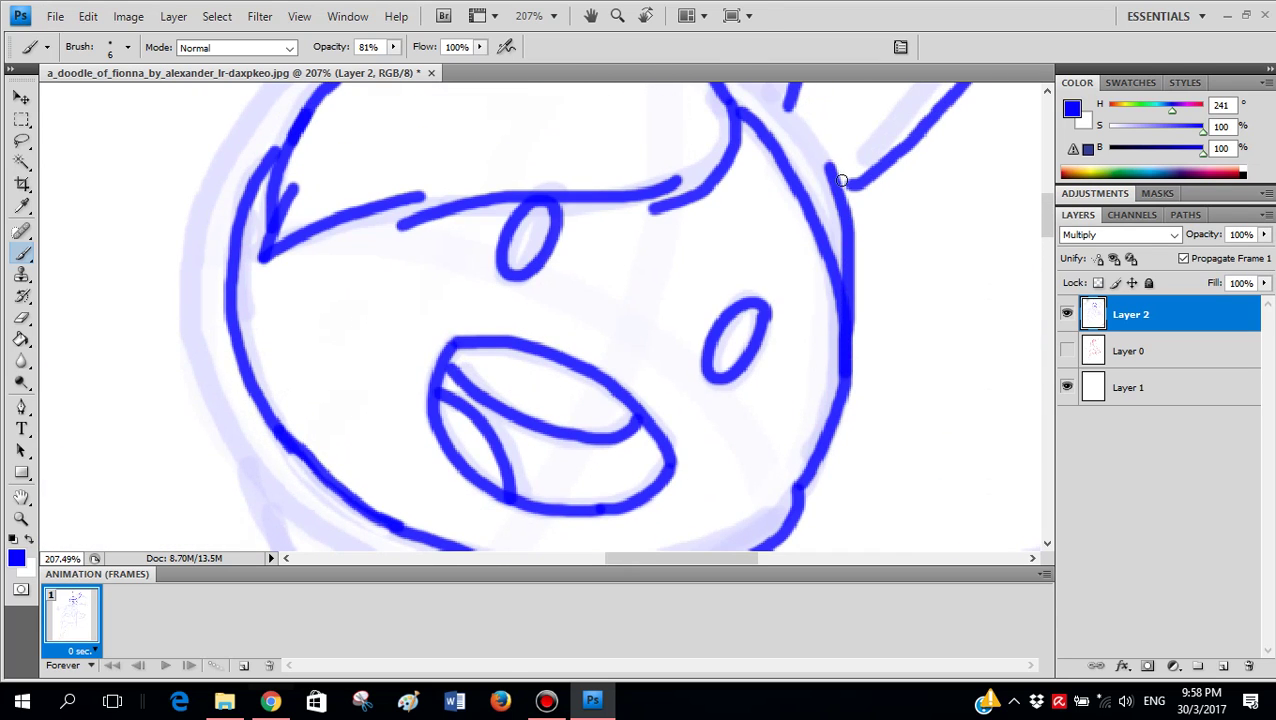
pyautogui.scroll(3, 700, 150)
pyautogui.hotkey('ctrl', 'z')
pyautogui.moveTo(650, 138)
pyautogui.mouseDown()
pyautogui.moveTo(746, 189)
pyautogui.moveTo(831, 272)
pyautogui.moveTo(861, 380)
pyautogui.moveTo(838, 505)
pyautogui.mouseUp()
pyautogui.scroll(1, 563, 161)
pyautogui.hscroll(-1, 563, 161)
pyautogui.hscroll(-1, 563, 161)
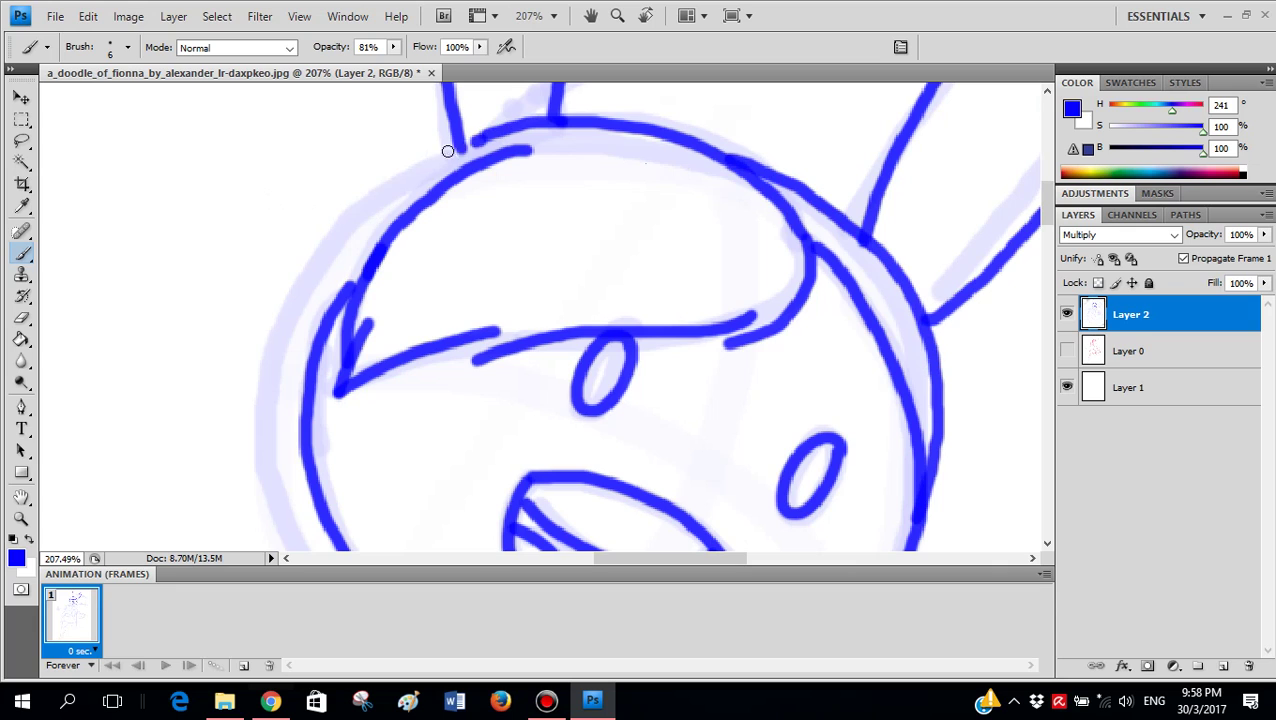
# - Trace the hood's outer left edge from the left ear around to the line beneath the chin
pyautogui.moveTo(447, 150)
pyautogui.mouseDown()
pyautogui.moveTo(367, 202)
pyautogui.moveTo(333, 243)
pyautogui.mouseUp()
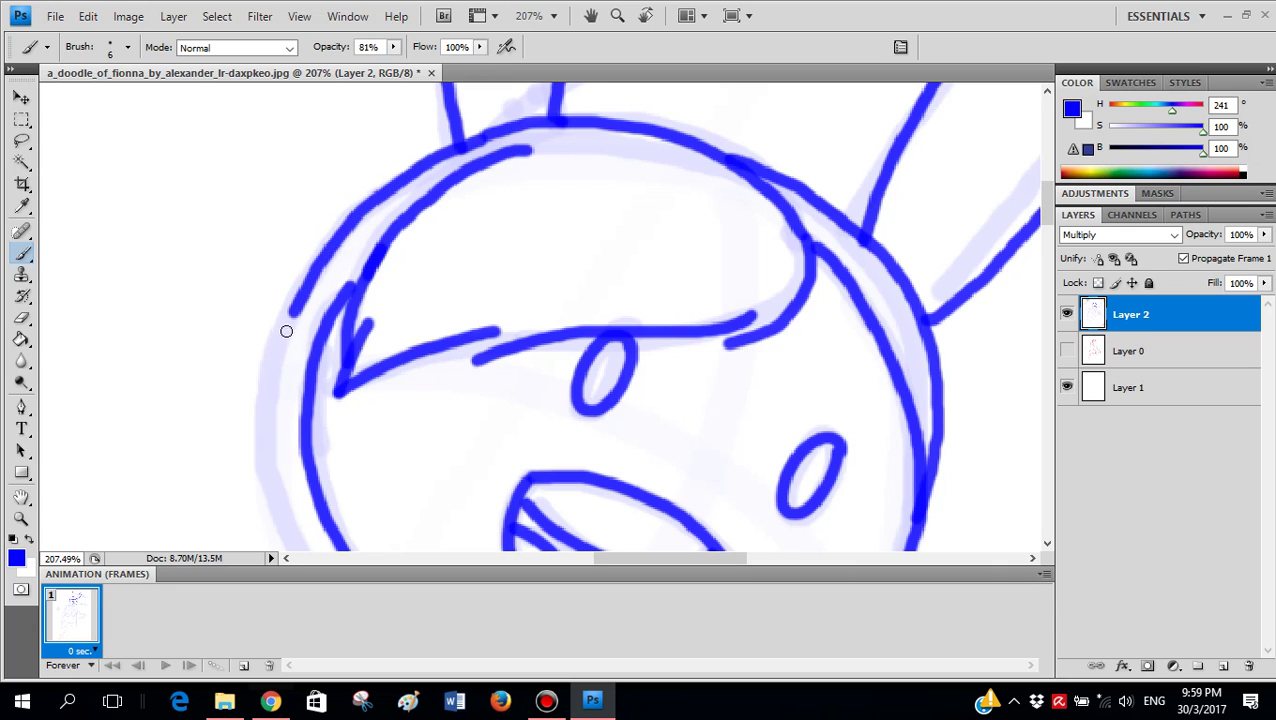
pyautogui.moveTo(281, 367)
pyautogui.mouseDown()
pyautogui.moveTo(288, 234)
pyautogui.moveTo(276, 178)
pyautogui.moveTo(286, 314)
pyautogui.moveTo(362, 444)
pyautogui.mouseUp()
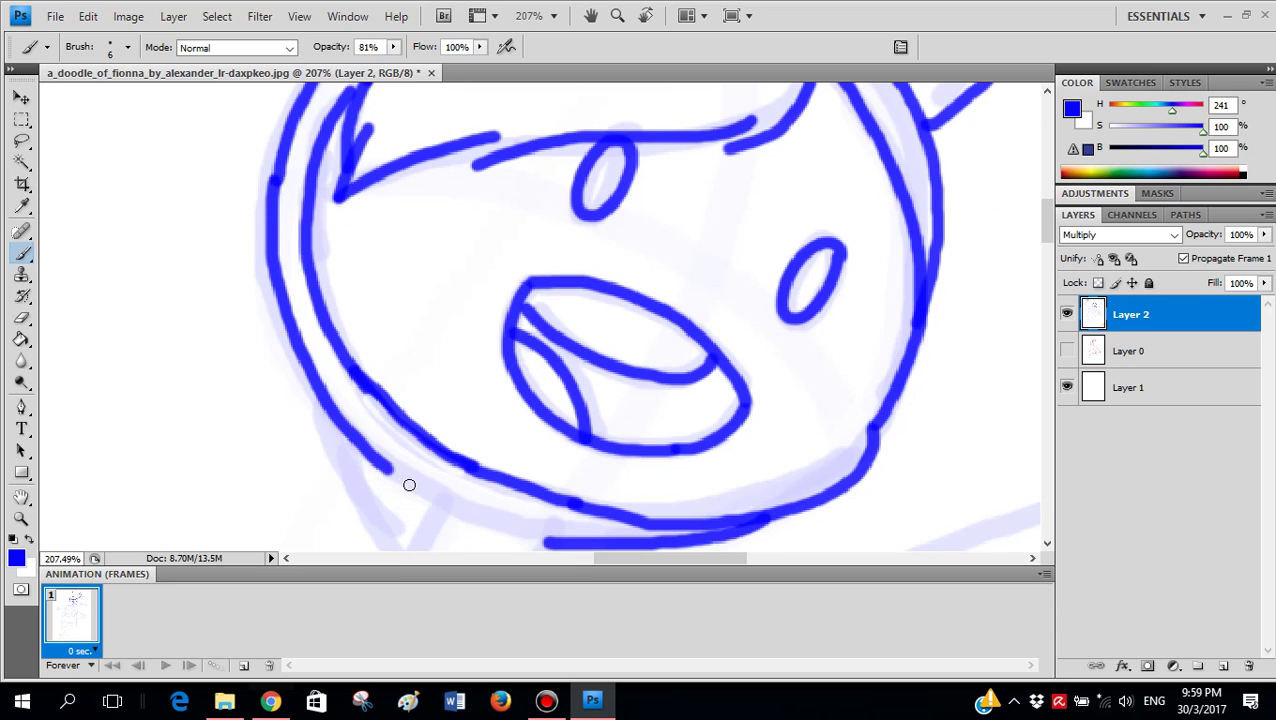
pyautogui.scroll(-8, 554, 541)
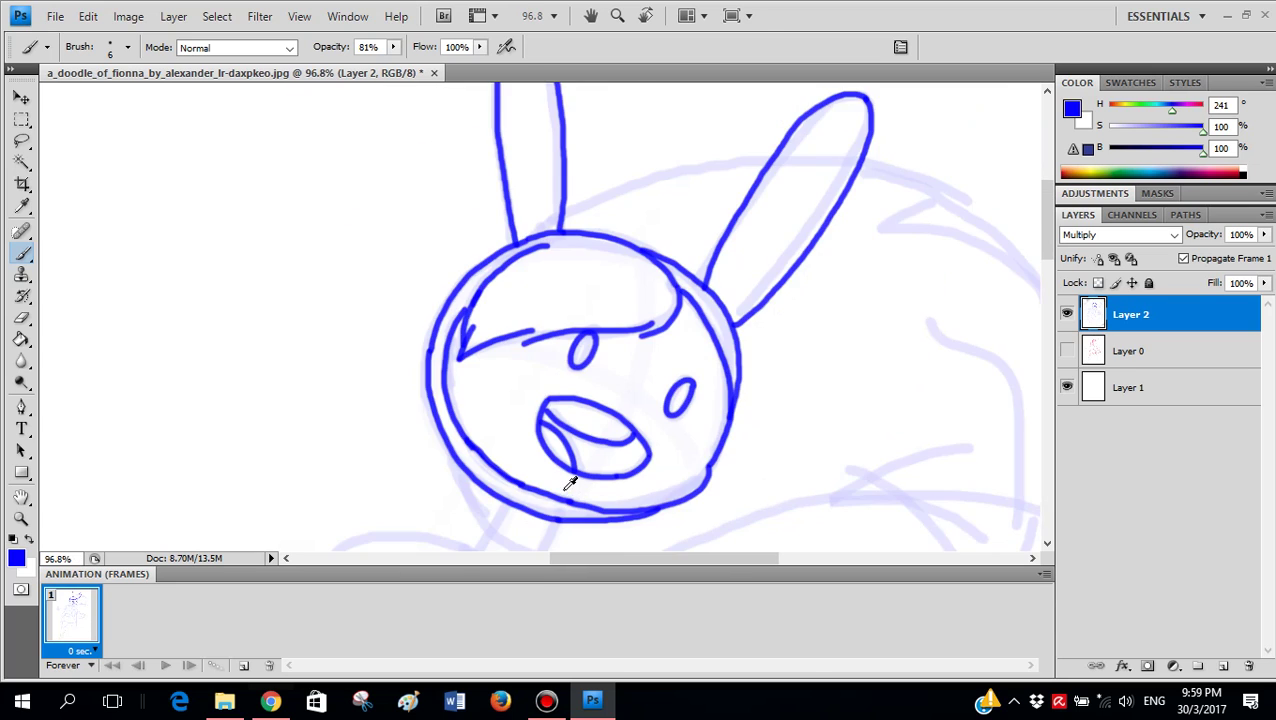
pyautogui.scroll(5, 743, 293)
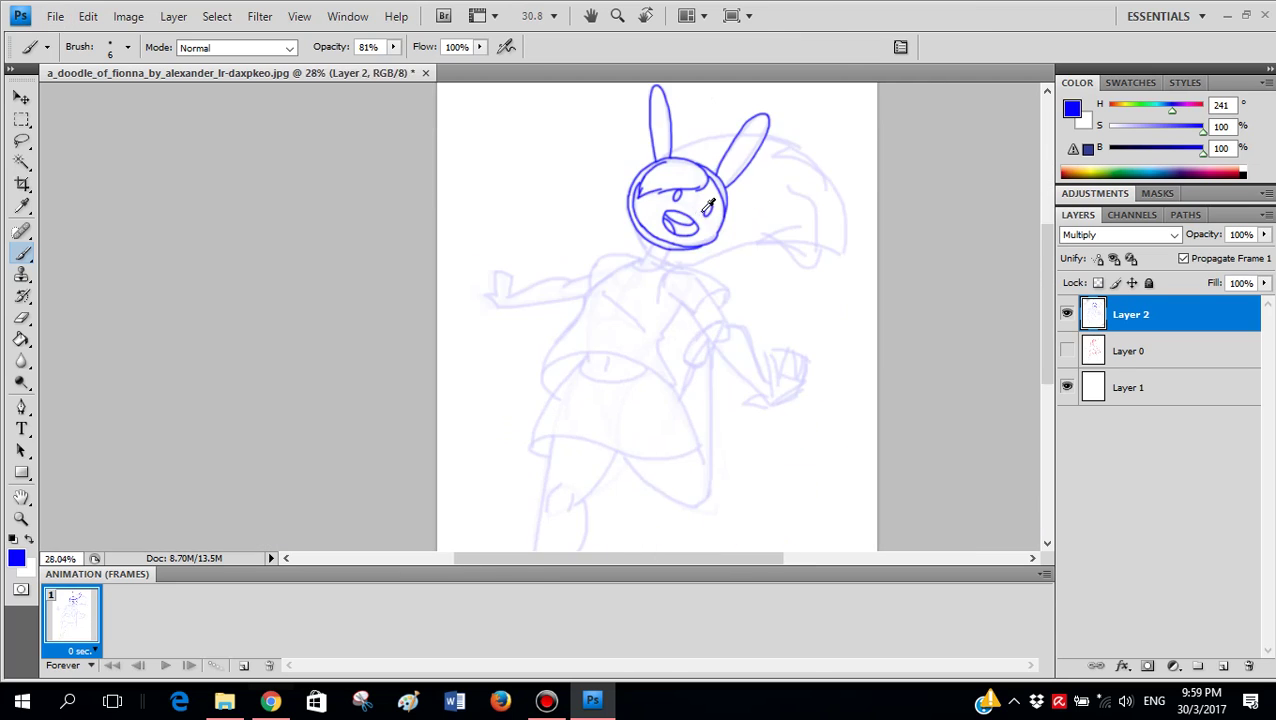
pyautogui.scroll(6, 793, 287)
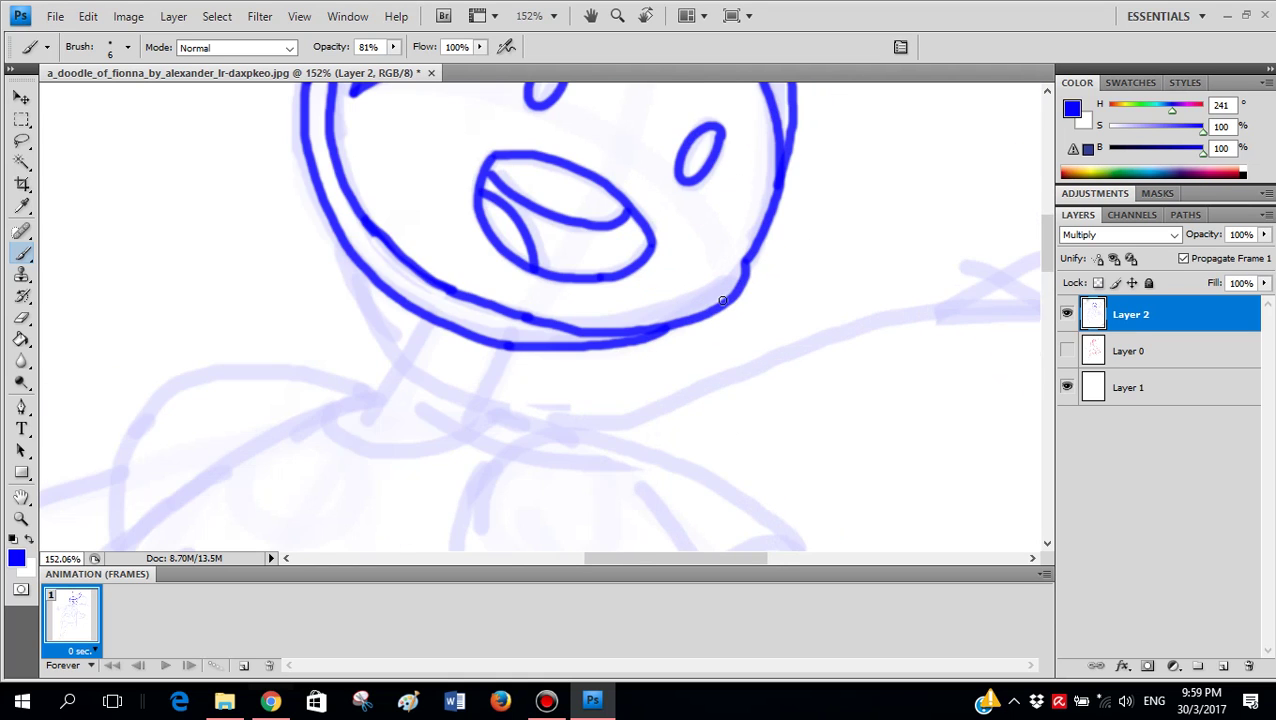
# - Trim the outer edge of the lower right jaw line by painting along it in white
pyautogui.press('x')
pyautogui.moveTo(846, 216)
pyautogui.mouseDown()
pyautogui.moveTo(720, 306)
pyautogui.moveTo(586, 357)
pyautogui.moveTo(397, 382)
pyautogui.mouseUp()
pyautogui.moveTo(510, 368); pyautogui.dragTo(742, 288)
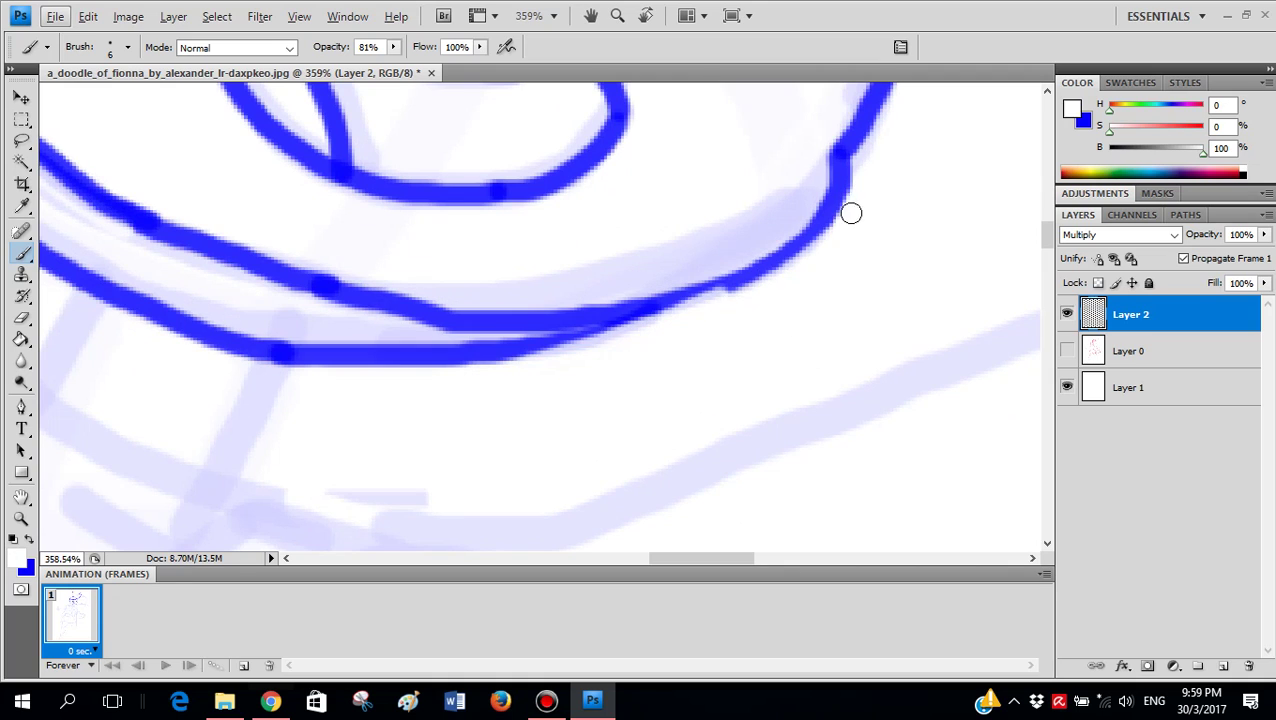
pyautogui.hotkey('ctrl', 'z')
pyautogui.moveTo(846, 220)
pyautogui.mouseDown()
pyautogui.moveTo(811, 253)
pyautogui.moveTo(534, 366)
pyautogui.moveTo(428, 382)
pyautogui.mouseUp()
# - Retrace the lower right jaw in blue so it blends into the hood's lower edge
pyautogui.press('x')
pyautogui.moveTo(828, 165)
pyautogui.mouseDown()
pyautogui.moveTo(836, 212)
pyautogui.moveTo(772, 262)
pyautogui.moveTo(619, 324)
pyautogui.moveTo(505, 342)
pyautogui.mouseUp()
pyautogui.hotkey('ctrl', '-')
pyautogui.scroll(-3, 799, 304)
pyautogui.scroll(6, 799, 304)
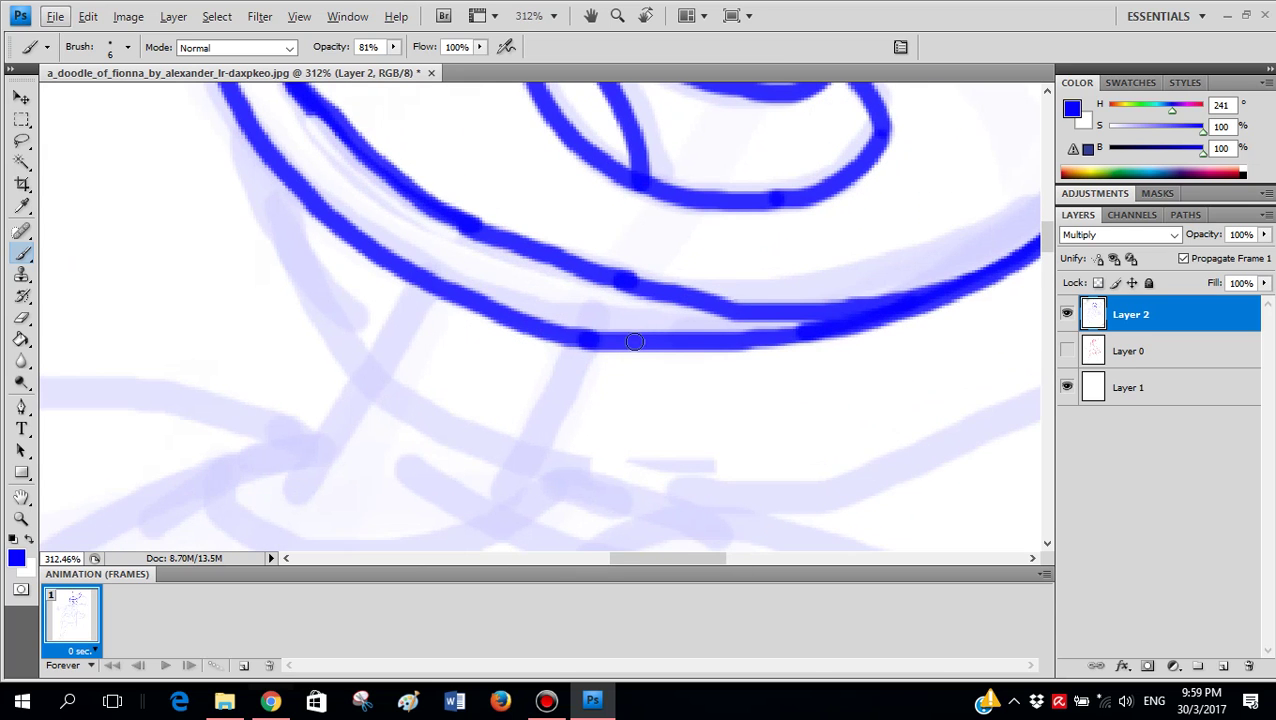
# - Touch up the hood's lower edge with white and blue, and draw the neck's right side line
pyautogui.press('x')
pyautogui.press('x')
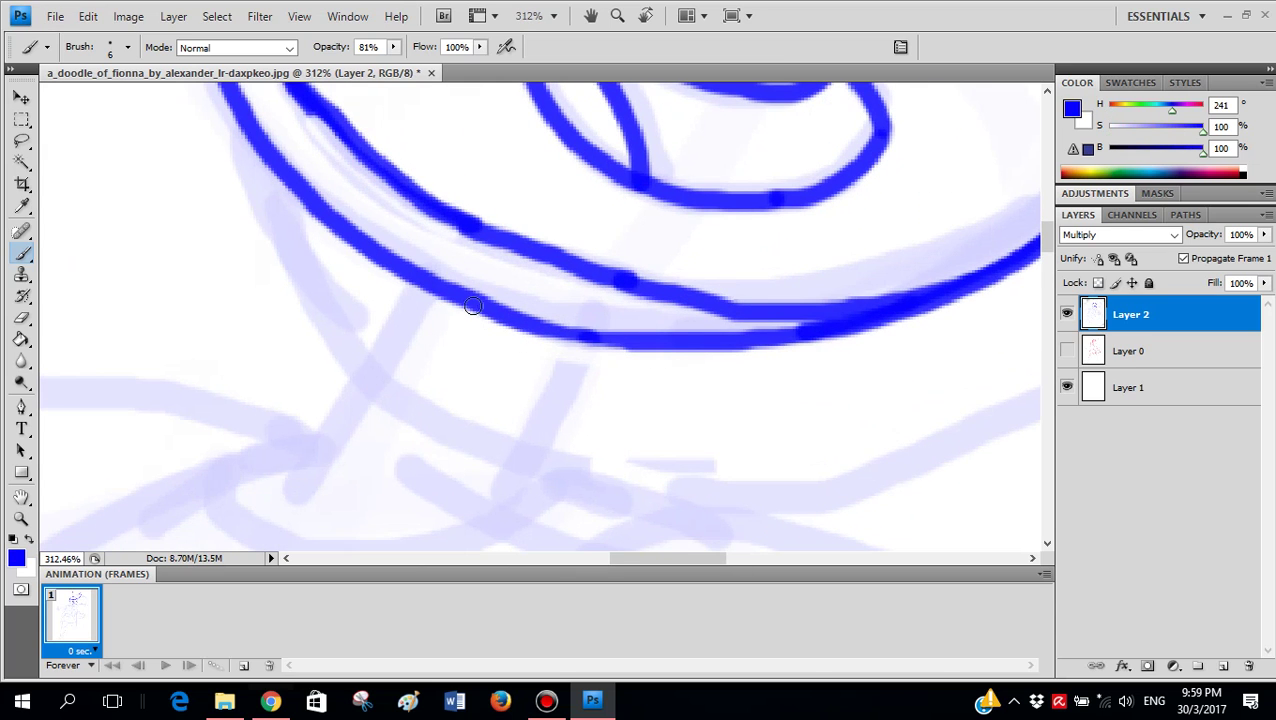
pyautogui.moveTo(528, 323)
pyautogui.mouseDown()
pyautogui.moveTo(650, 342)
pyautogui.moveTo(579, 309)
pyautogui.moveTo(505, 414)
pyautogui.mouseUp()
pyautogui.scroll(-2, 600, 340)
pyautogui.press('alt')
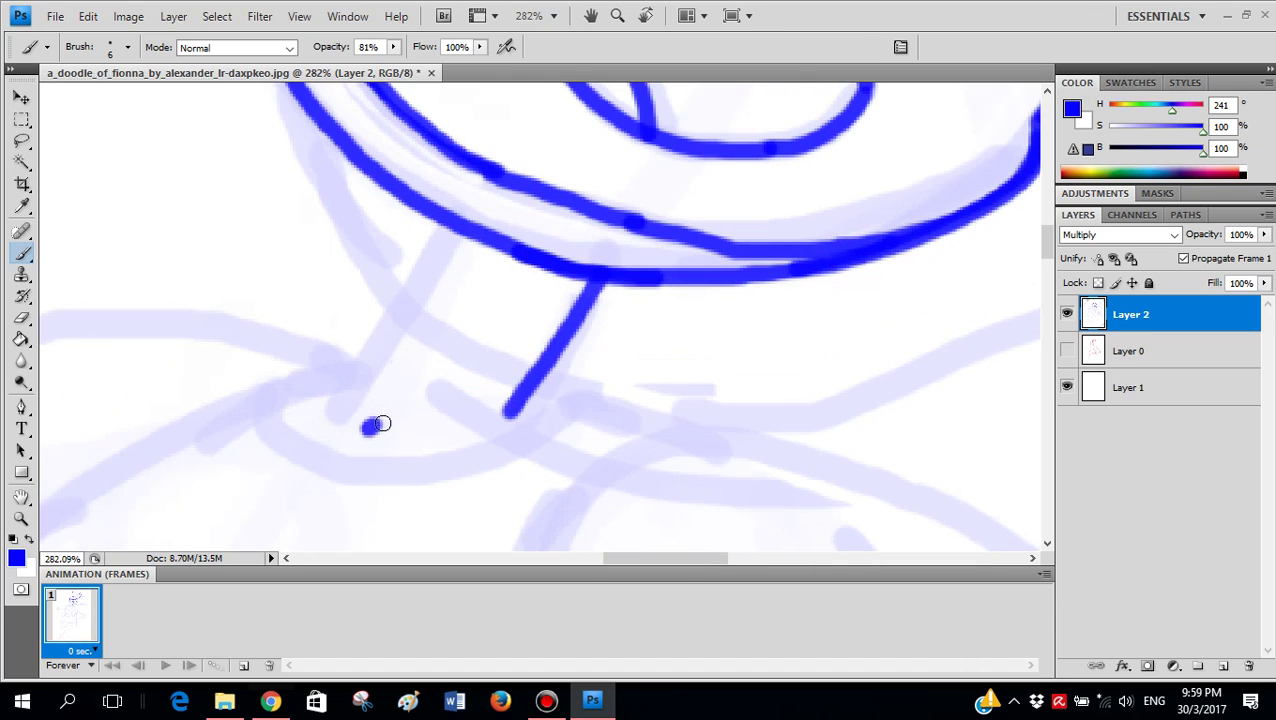
# - Draw two short collarbone marks at the neck's base and the line for the neck's left side
pyautogui.moveTo(381, 423); pyautogui.dragTo(488, 436)
pyautogui.hotkey('ctrl', 'z')
pyautogui.moveTo(384, 421); pyautogui.dragTo(465, 443)
pyautogui.moveTo(293, 401); pyautogui.dragTo(336, 423)
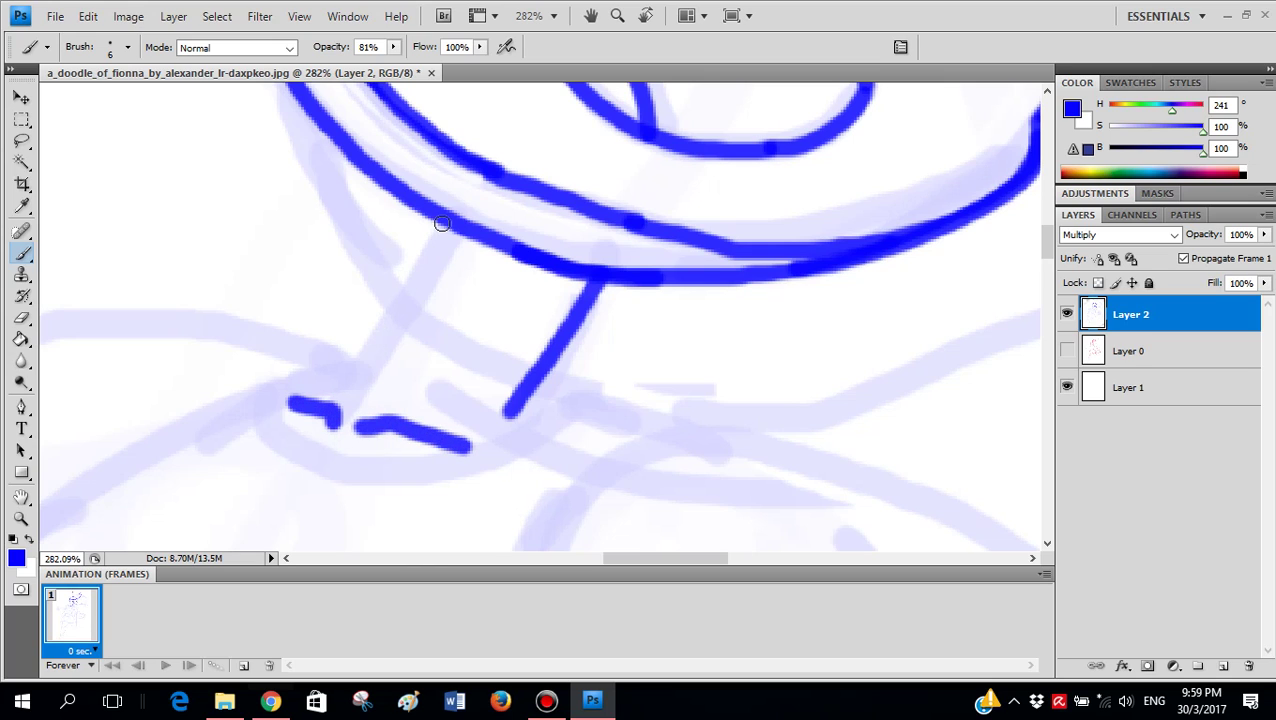
pyautogui.moveTo(442, 223); pyautogui.dragTo(330, 414)
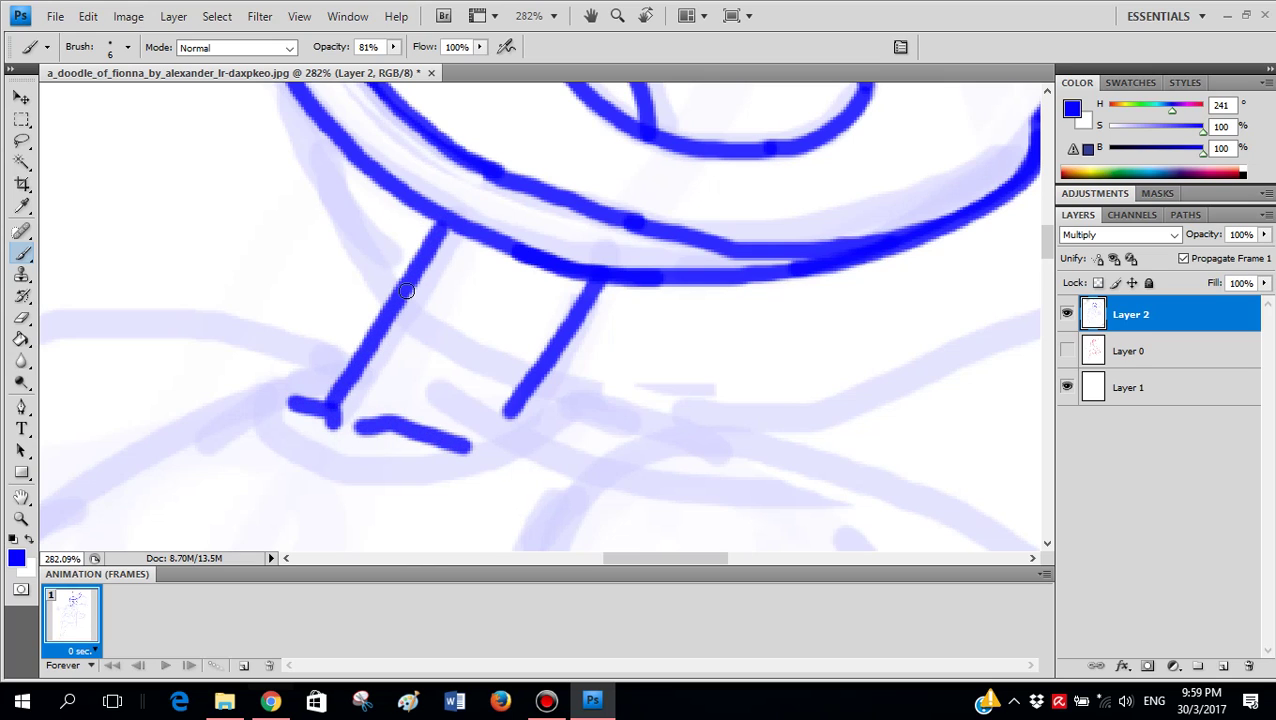
pyautogui.scroll(-5, 418, 331)
pyautogui.scroll(4, 439, 385)
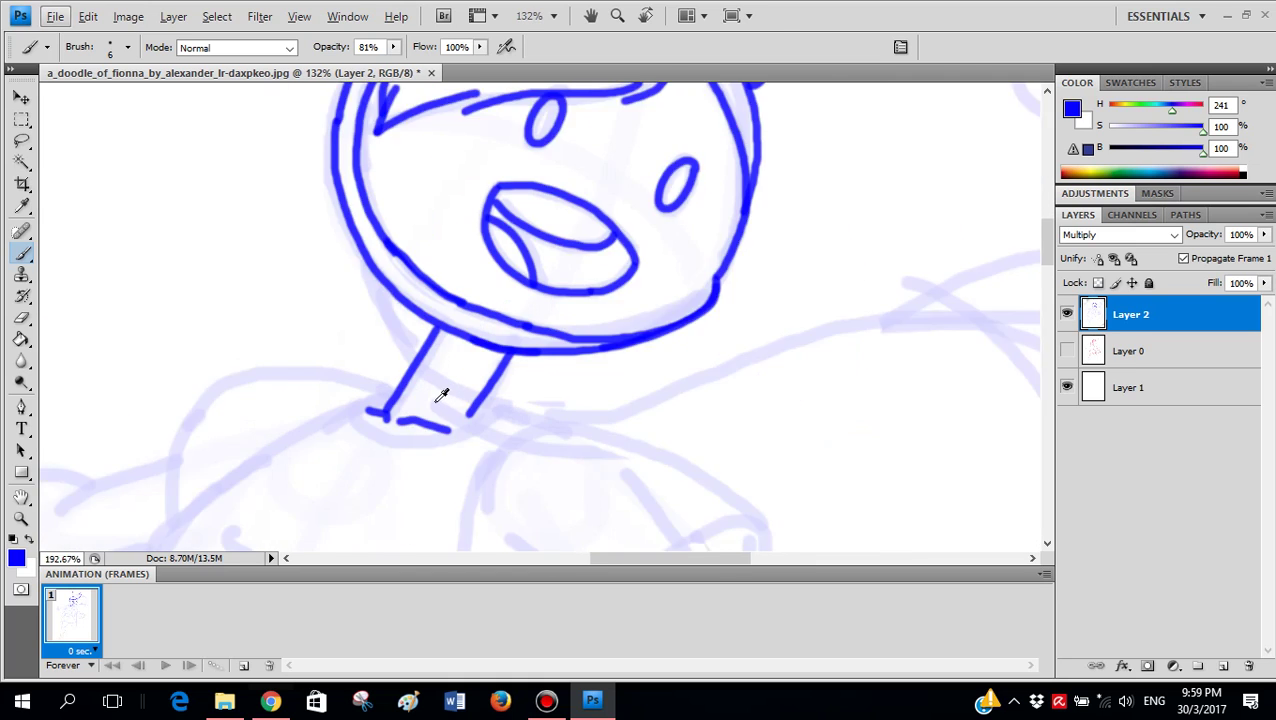
# - Fill the upper neck under the chin with a solid blue shadow
pyautogui.moveTo(398, 348)
pyautogui.mouseDown()
pyautogui.moveTo(553, 324)
pyautogui.moveTo(396, 370)
pyautogui.mouseUp()
pyautogui.hotkey('ctrl', 'z')
pyautogui.scroll(2, 430, 320)
pyautogui.moveTo(447, 288)
pyautogui.mouseDown()
pyautogui.moveTo(399, 362)
pyautogui.moveTo(444, 285)
pyautogui.moveTo(417, 383)
pyautogui.moveTo(404, 384)
pyautogui.moveTo(495, 318)
pyautogui.moveTo(462, 350)
pyautogui.moveTo(500, 320)
pyautogui.moveTo(605, 345)
pyautogui.moveTo(541, 318)
pyautogui.moveTo(553, 336)
pyautogui.moveTo(445, 350)
pyautogui.mouseUp()
pyautogui.hotkey('ctrl', 'z')
pyautogui.scroll(-5, 536, 361)
pyautogui.scroll(-2, 683, 347)
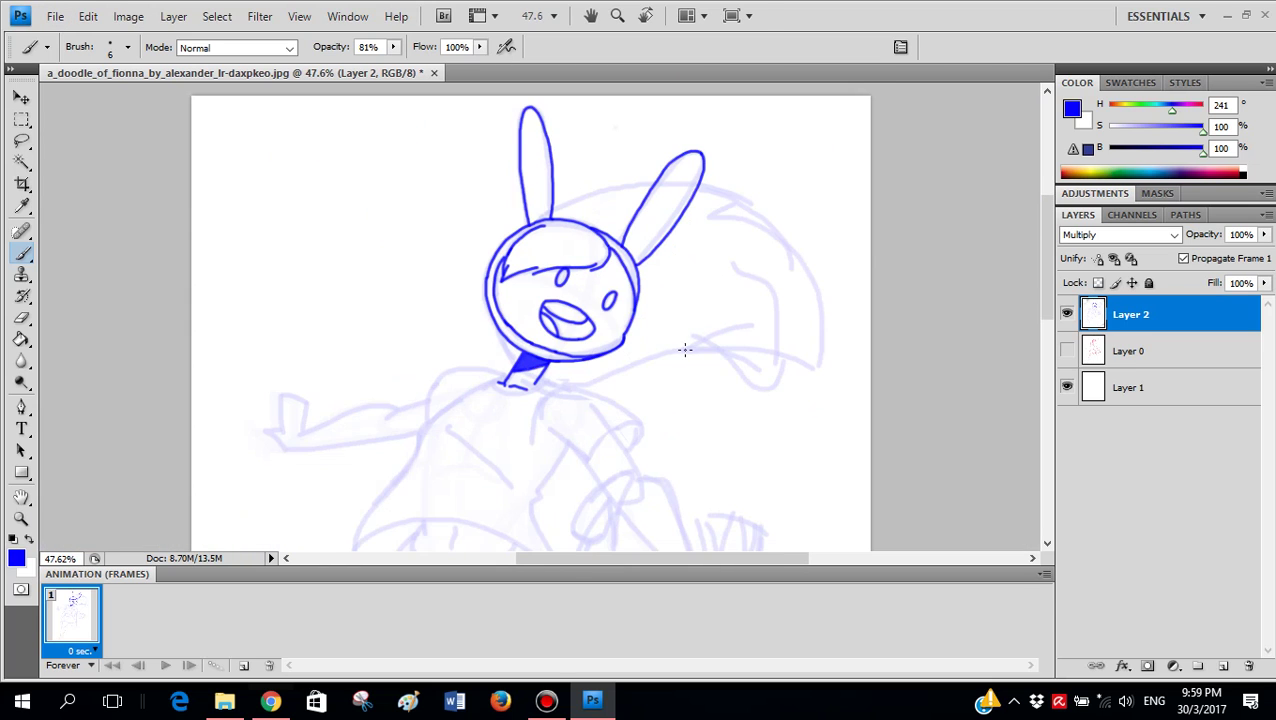
# - Draw the shirt's oval neckline in blue around the base of the neck
pyautogui.scroll(6, 530, 315)
pyautogui.hscroll(-2, 560, 308)
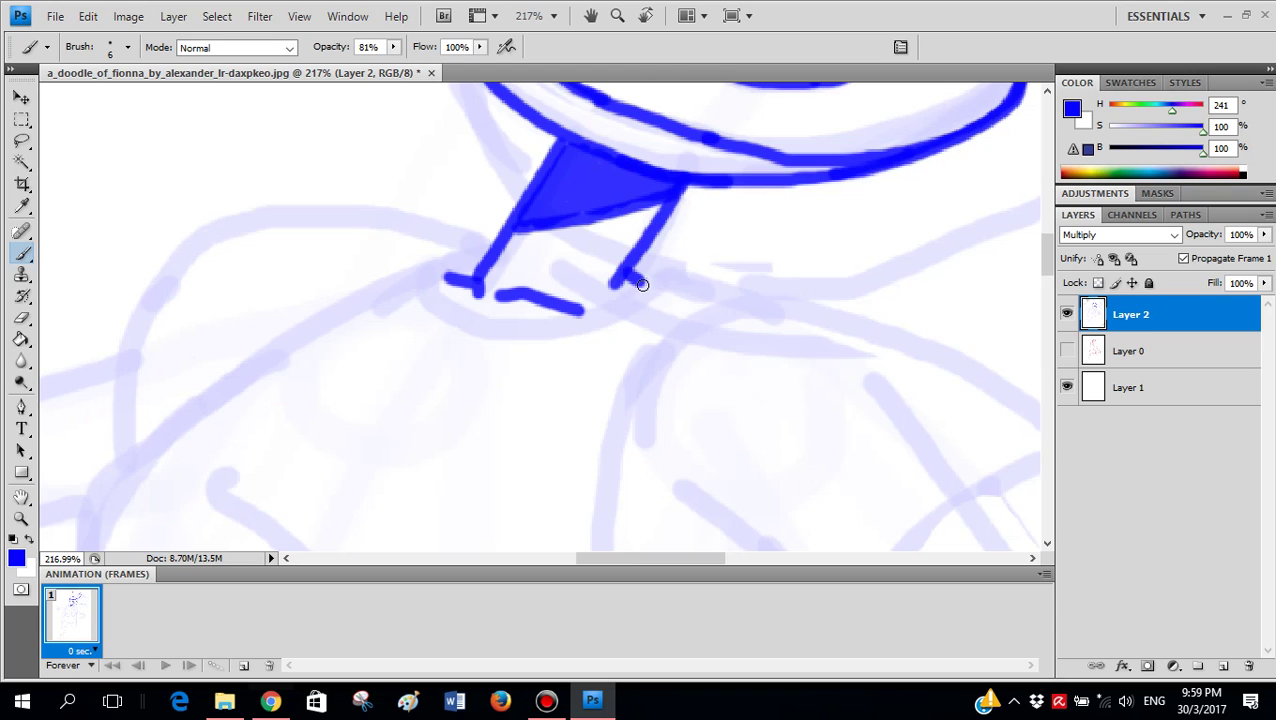
pyautogui.moveTo(642, 288); pyautogui.dragTo(530, 338)
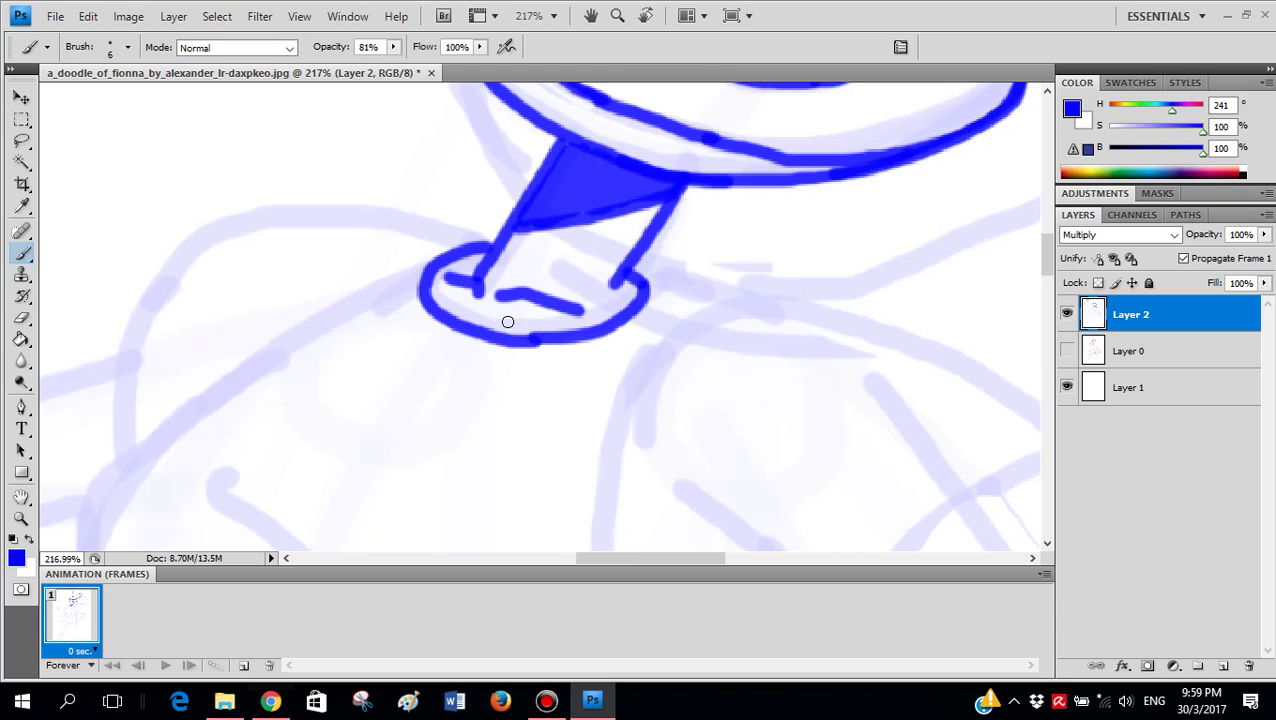
pyautogui.hscroll(-1, 464, 258)
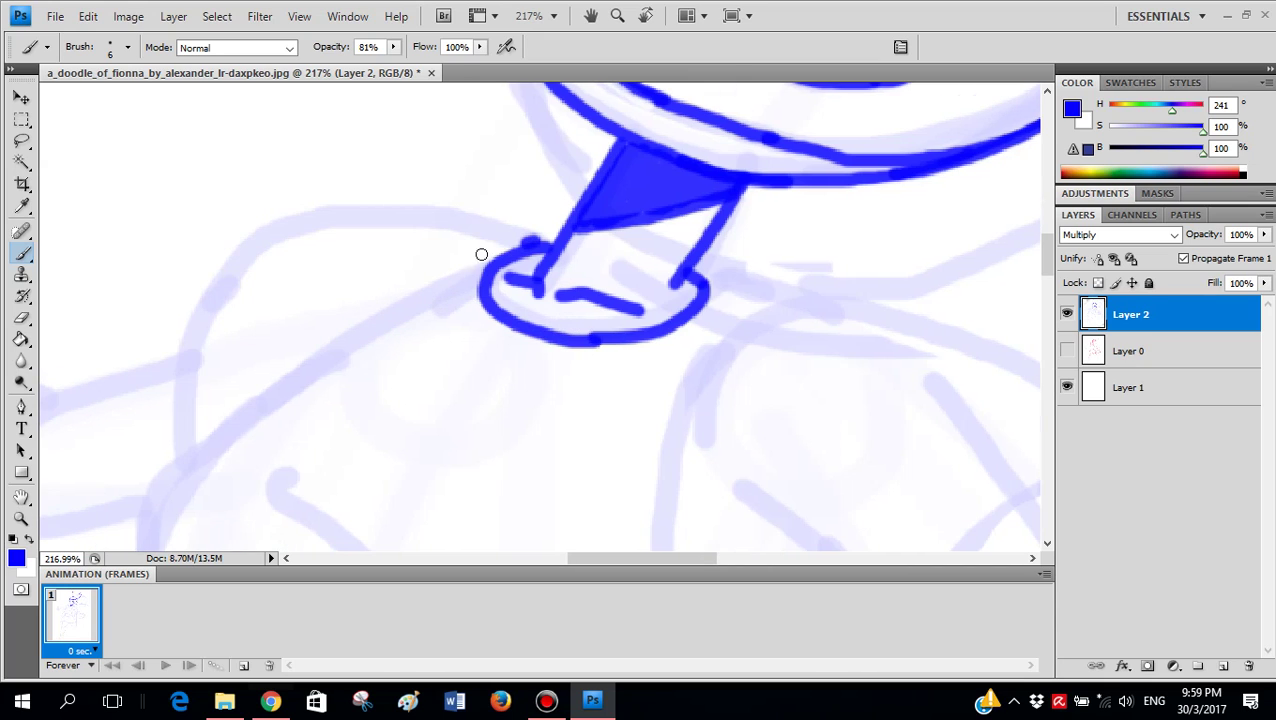
# - Draw the blue shirt line from beside the neckline down over the chest to the armpit of the outstretched arm
pyautogui.moveTo(481, 254); pyautogui.dragTo(320, 349)
pyautogui.hotkey('ctrl', 'z')
pyautogui.moveTo(462, 266)
pyautogui.mouseDown()
pyautogui.moveTo(367, 319)
pyautogui.moveTo(213, 440)
pyautogui.mouseUp()
pyautogui.scroll(-2, 219, 400)
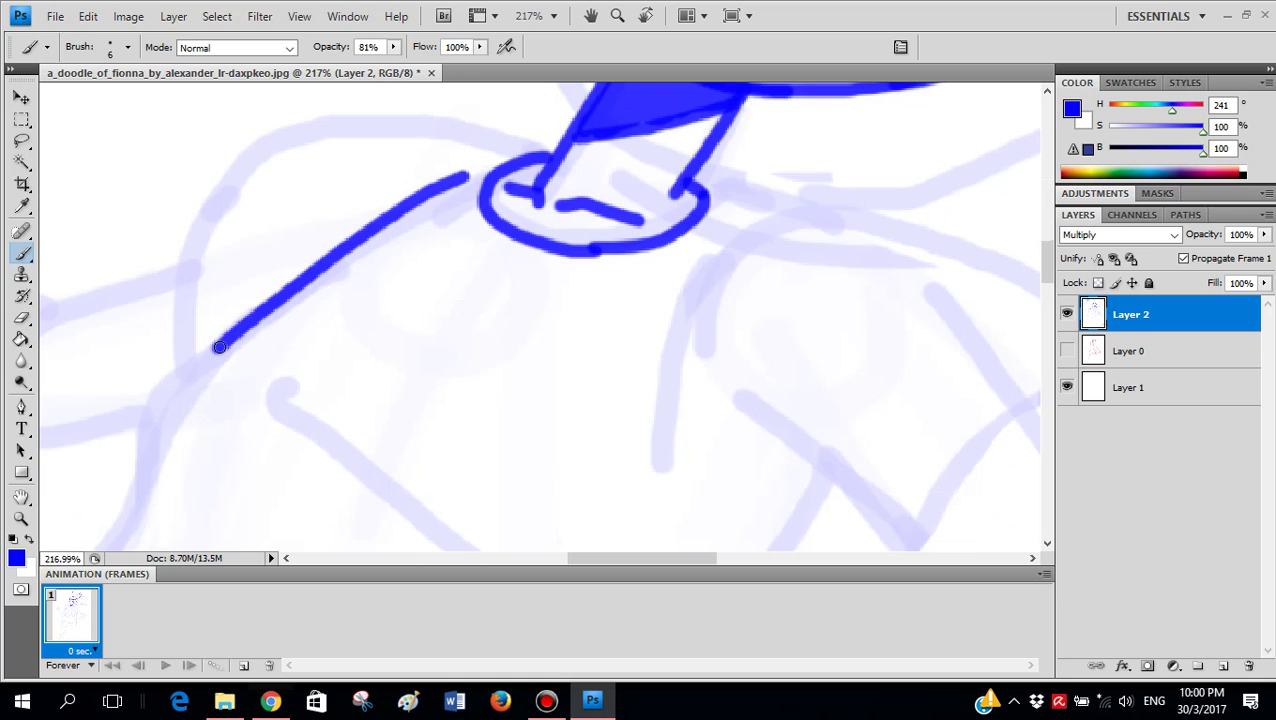
pyautogui.moveTo(189, 380); pyautogui.dragTo(148, 490)
pyautogui.scroll(-2, 387, 242)
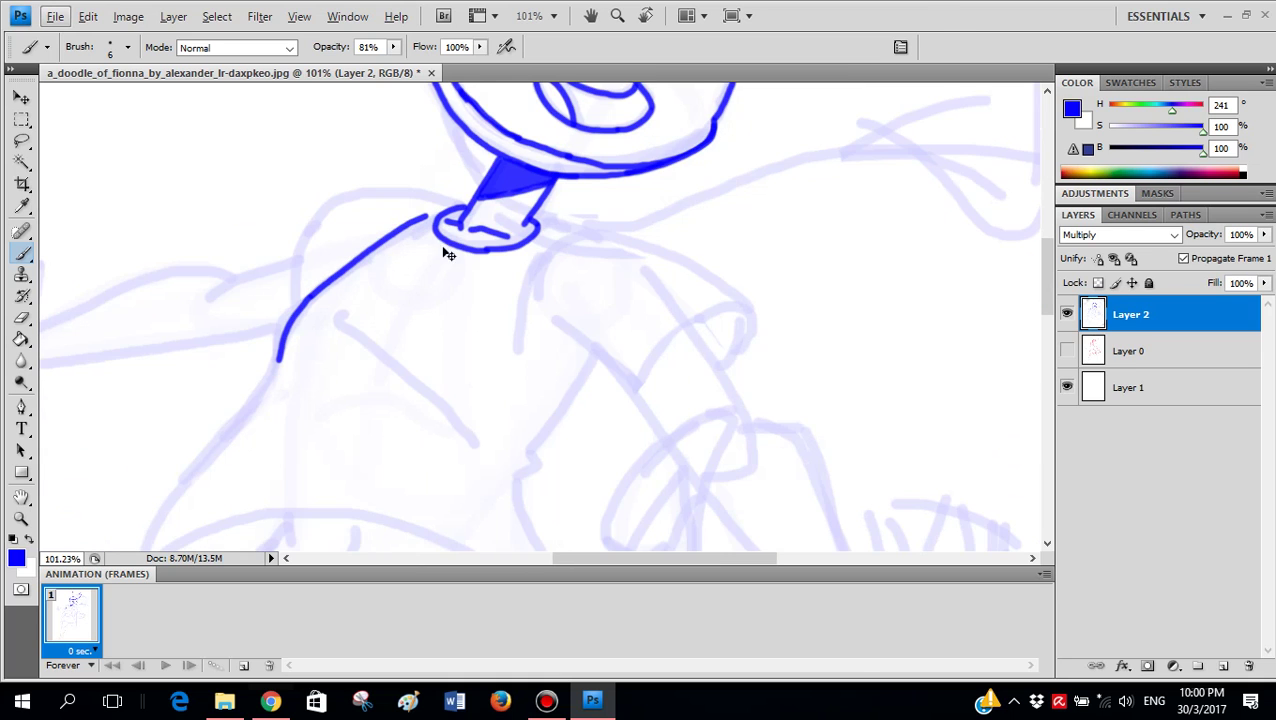
# - Draw the rounded shoulder curve above the outstretched arm, from the neckline to the armpit line
pyautogui.hscroll(-1, 444, 251)
pyautogui.scroll(4, 548, 183)
pyautogui.moveTo(430, 250)
pyautogui.mouseDown()
pyautogui.moveTo(592, 242)
pyautogui.moveTo(704, 210)
pyautogui.moveTo(624, 179)
pyautogui.moveTo(513, 174)
pyautogui.moveTo(441, 200)
pyautogui.moveTo(370, 284)
pyautogui.mouseUp()
pyautogui.scroll(-2, 592, 242)
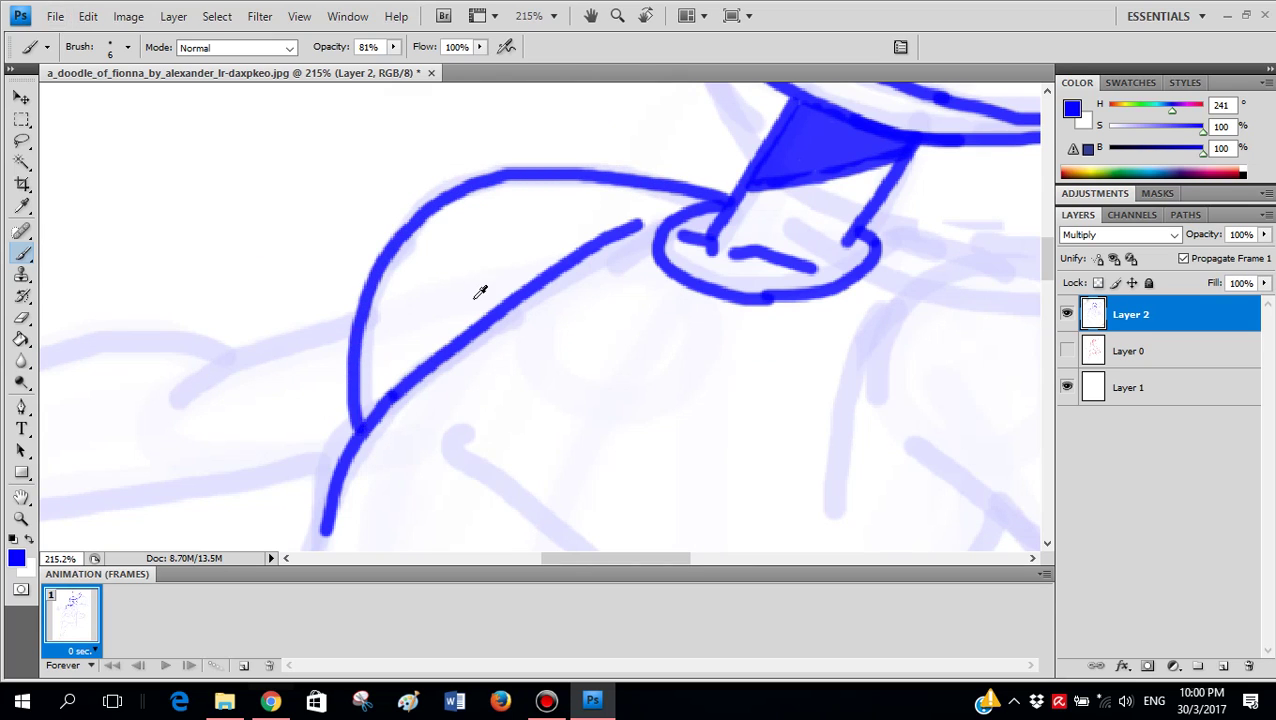
# - Draw a diagonal blue crease across the shirt's chest and taper its lower end with white
pyautogui.scroll(-4, 480, 291)
pyautogui.scroll(-3, 578, 214)
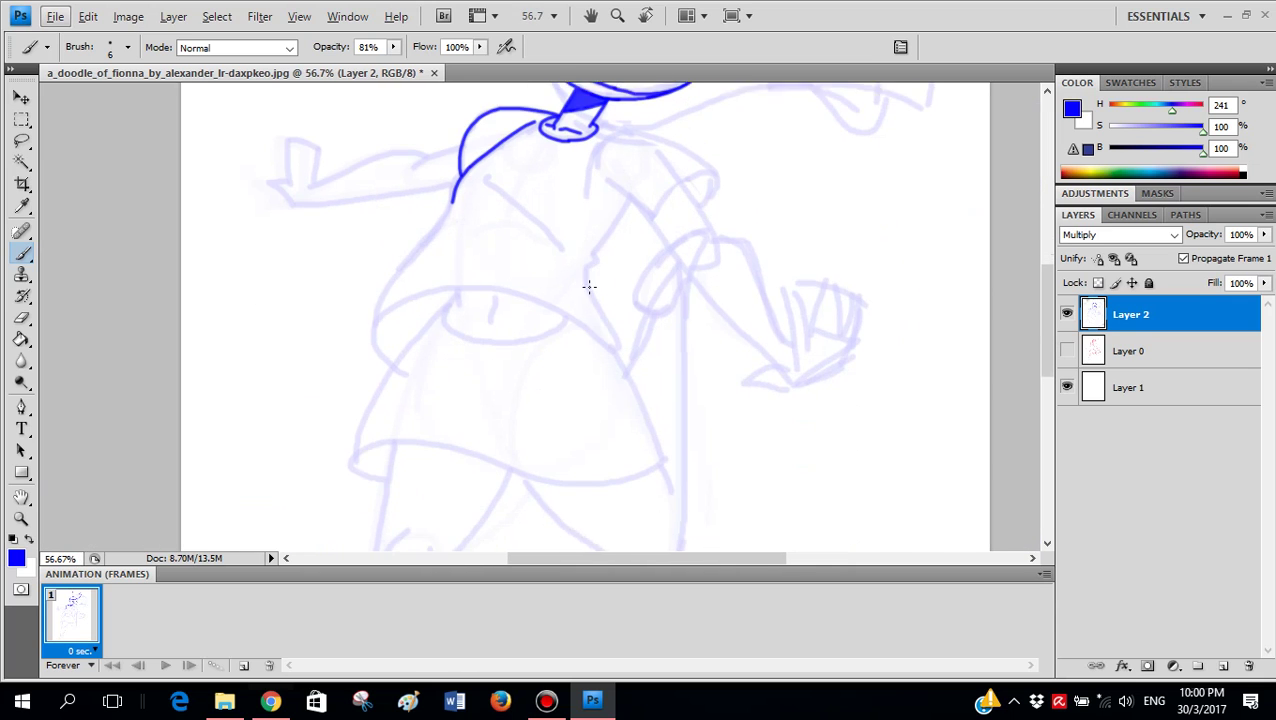
pyautogui.scroll(-1, 589, 287)
pyautogui.scroll(4, 547, 162)
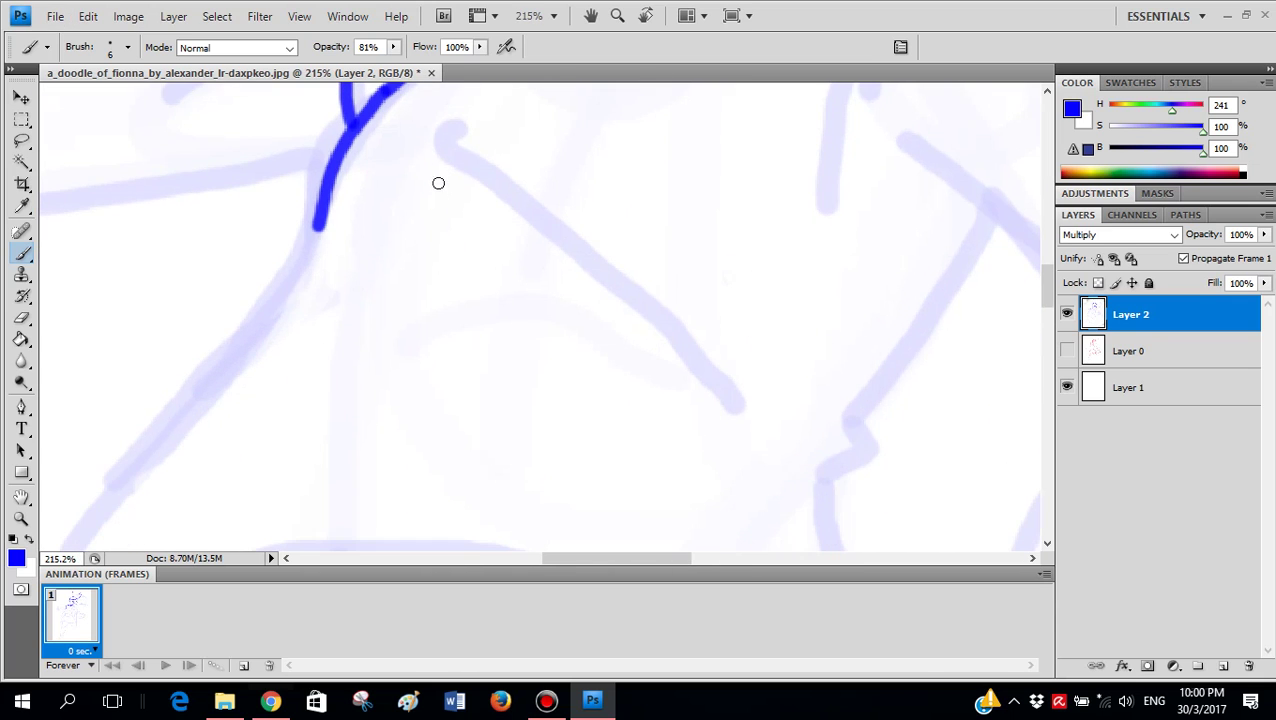
pyautogui.moveTo(434, 201)
pyautogui.mouseDown()
pyautogui.moveTo(613, 306)
pyautogui.moveTo(735, 405)
pyautogui.mouseUp()
pyautogui.scroll(2, 464, 199)
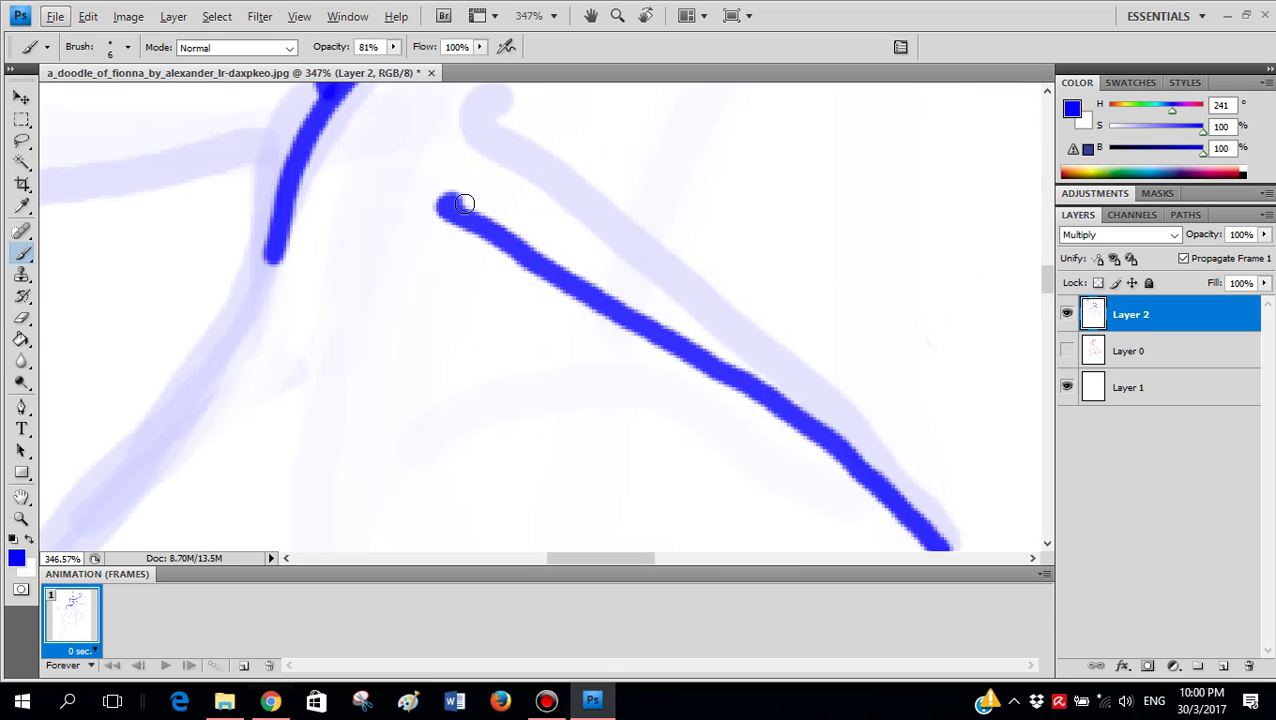
pyautogui.scroll(-1, 775, 359)
pyautogui.press('x')
pyautogui.moveTo(938, 508)
pyautogui.mouseDown()
pyautogui.moveTo(791, 393)
pyautogui.moveTo(945, 523)
pyautogui.moveTo(848, 432)
pyautogui.mouseUp()
pyautogui.scroll(-6, 750, 383)
pyautogui.press('x')
# - Draw the lowered arm's shoulder line from the neckline to the sleeve end, and the curved armhole seam below it
pyautogui.hscroll(1, 716, 344)
pyautogui.hscroll(2, 716, 344)
pyautogui.scroll(-2, 712, 245)
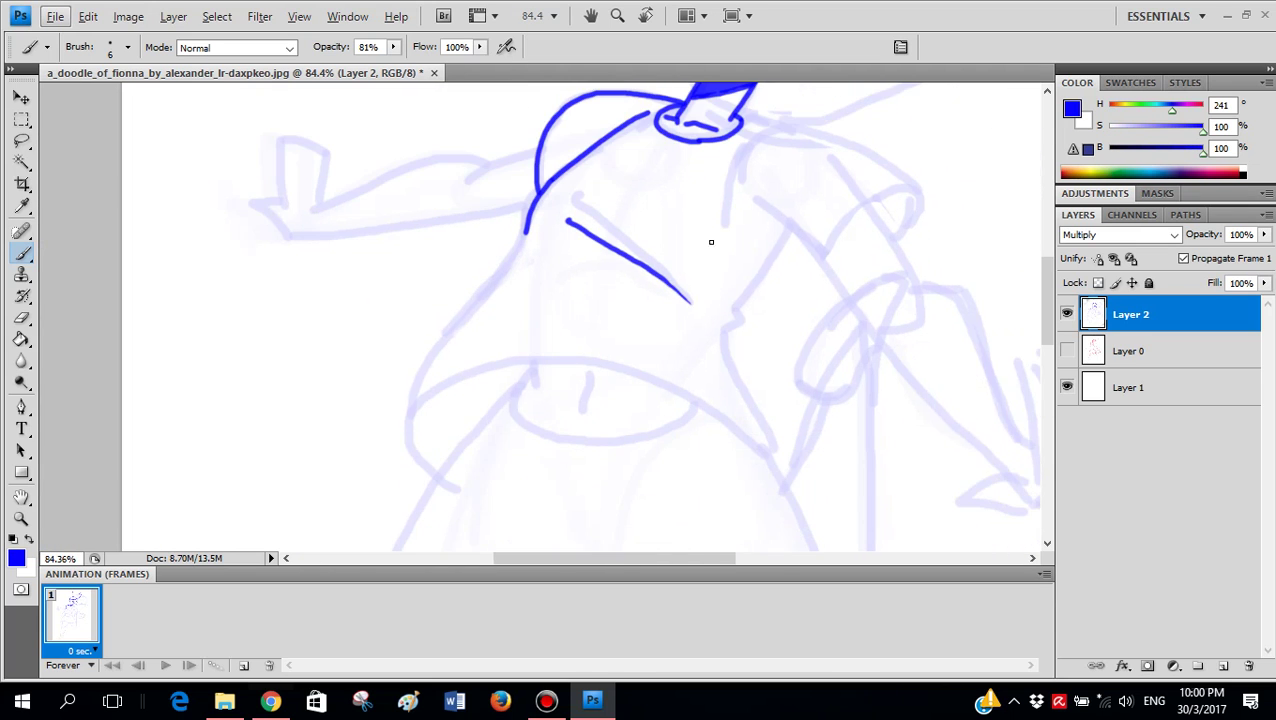
pyautogui.hscroll(1, 790, 260)
pyautogui.scroll(2, 738, 276)
pyautogui.hscroll(2, 735, 296)
pyautogui.scroll(6, 630, 270)
pyautogui.scroll(3, 631, 263)
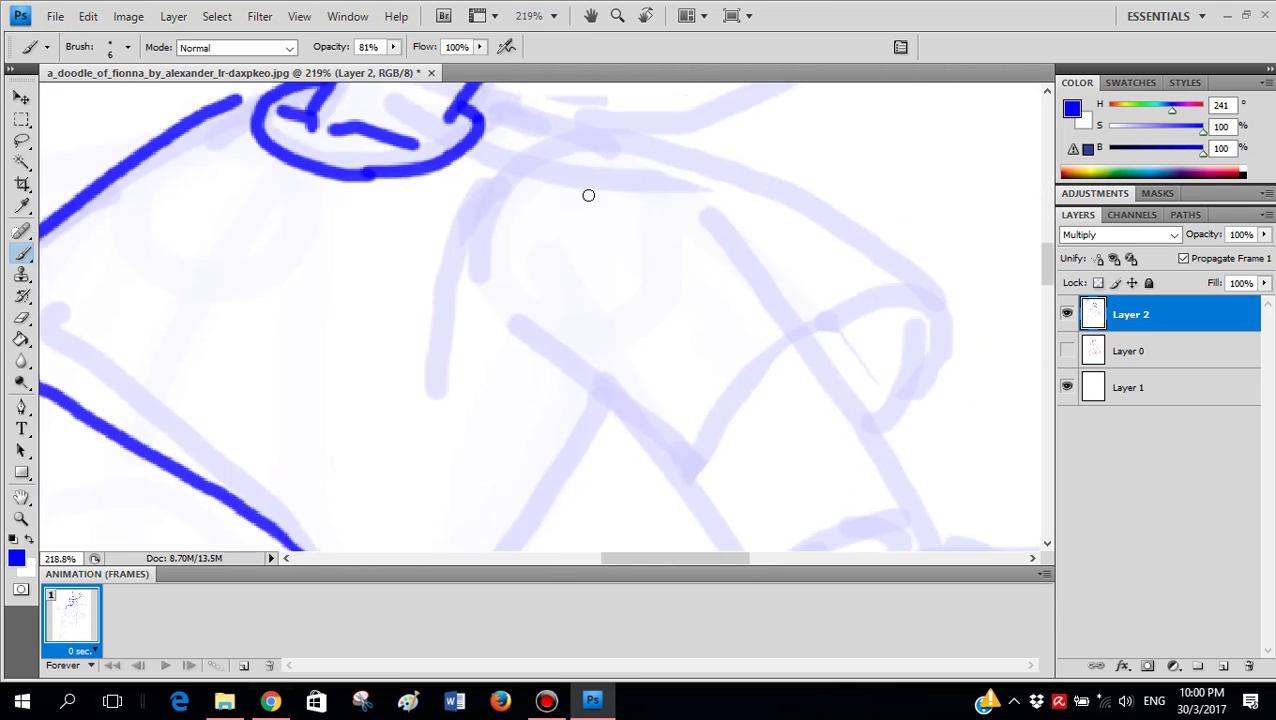
pyautogui.moveTo(505, 244)
pyautogui.mouseDown()
pyautogui.moveTo(548, 270)
pyautogui.moveTo(699, 292)
pyautogui.moveTo(891, 400)
pyautogui.moveTo(943, 454)
pyautogui.moveTo(883, 387)
pyautogui.moveTo(806, 342)
pyautogui.moveTo(701, 293)
pyautogui.moveTo(631, 279)
pyautogui.mouseUp()
pyautogui.hotkey('ctrl', 'z')
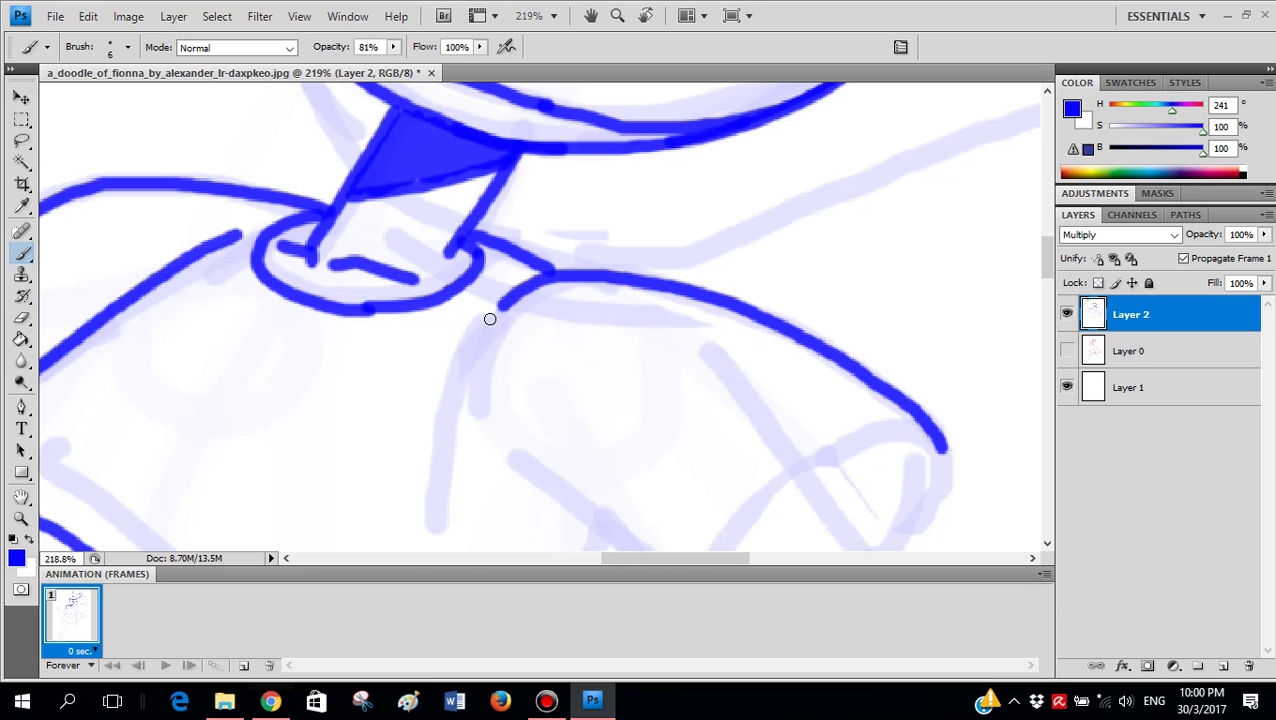
pyautogui.moveTo(490, 318)
pyautogui.mouseDown()
pyautogui.moveTo(461, 378)
pyautogui.moveTo(457, 432)
pyautogui.mouseUp()
pyautogui.scroll(-5, 465, 420)
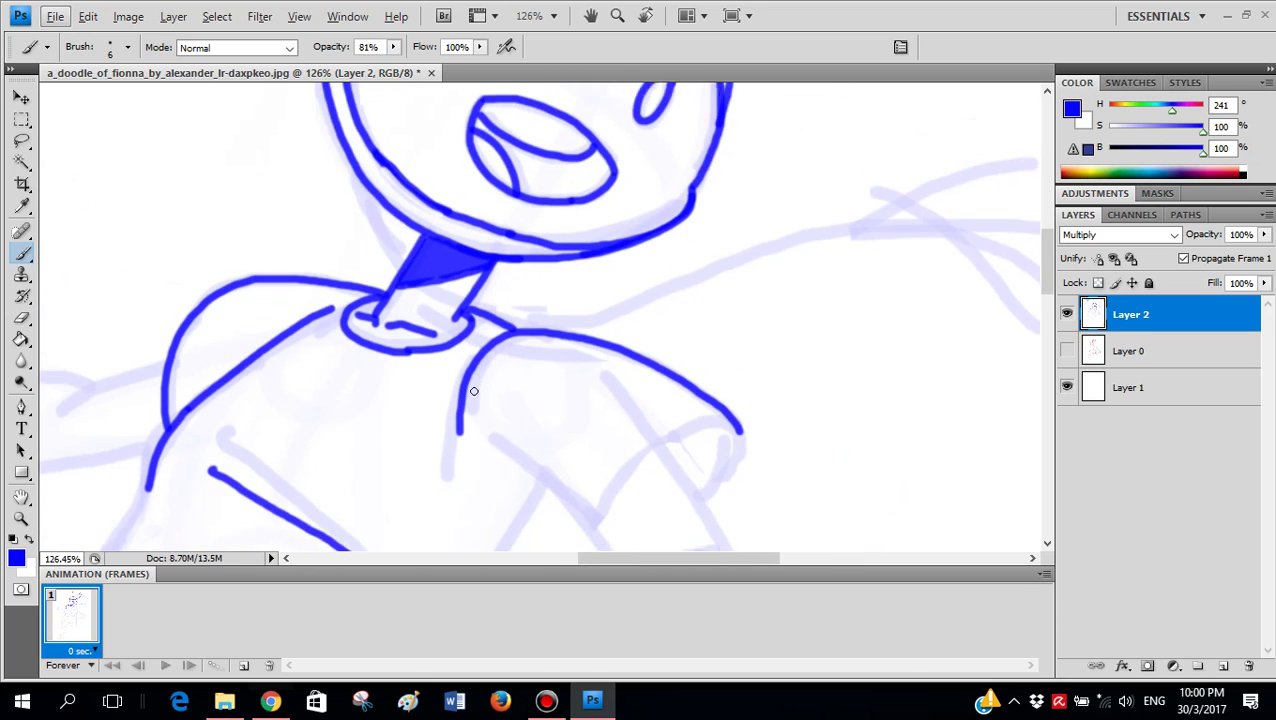
# - Draw the underside of the lowered arm's sleeve, from a short mark near the armhole seam to the hem
pyautogui.moveTo(482, 478); pyautogui.dragTo(436, 373)
pyautogui.scroll(5, 436, 362)
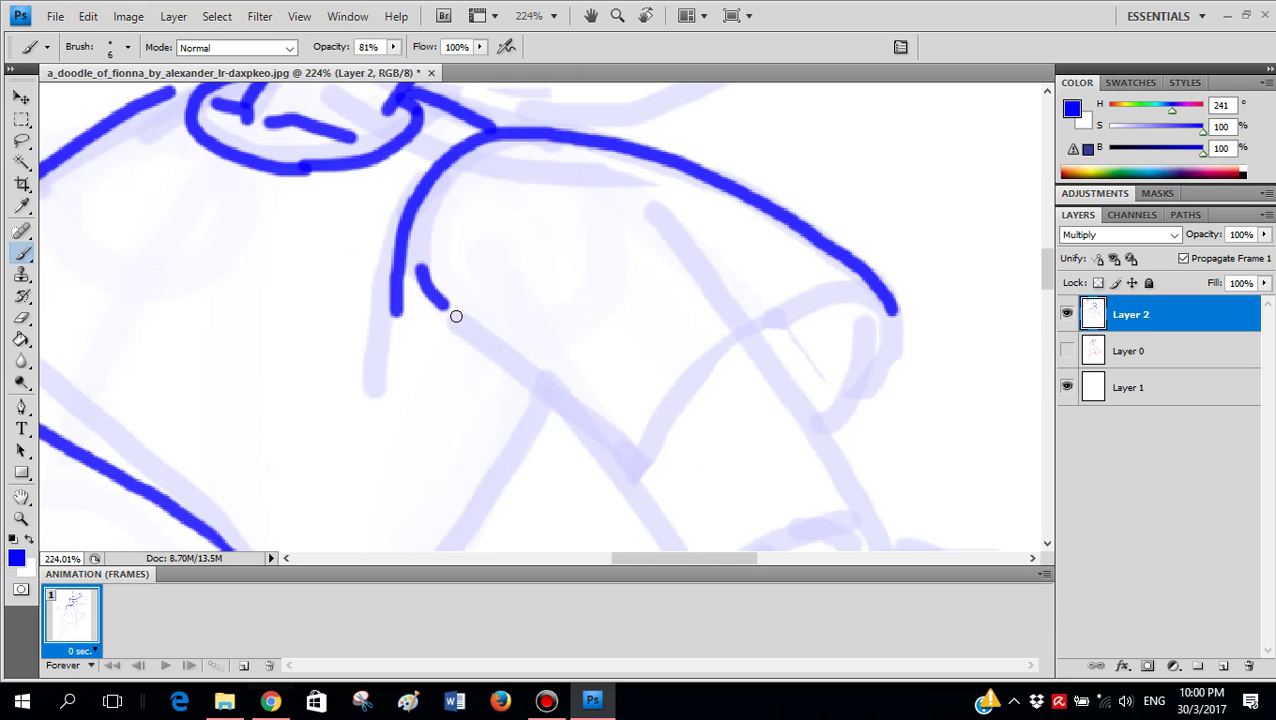
pyautogui.moveTo(542, 380); pyautogui.dragTo(658, 500)
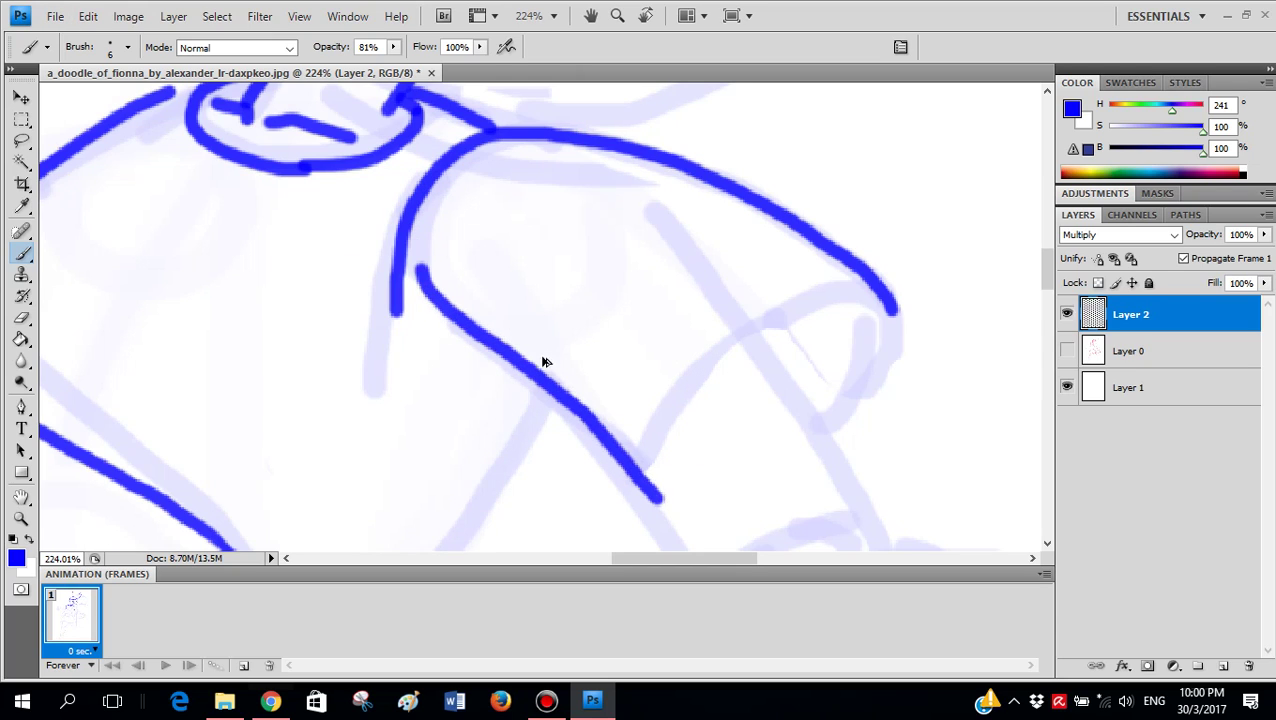
pyautogui.hotkey('ctrl', 'z')
pyautogui.moveTo(420, 282); pyautogui.dragTo(562, 410)
pyautogui.moveTo(603, 459); pyautogui.dragTo(646, 504)
# - Draw the curved hem of the lowered arm's sleeve and the rounded outer edge of its opening
pyautogui.scroll(-2, 852, 256)
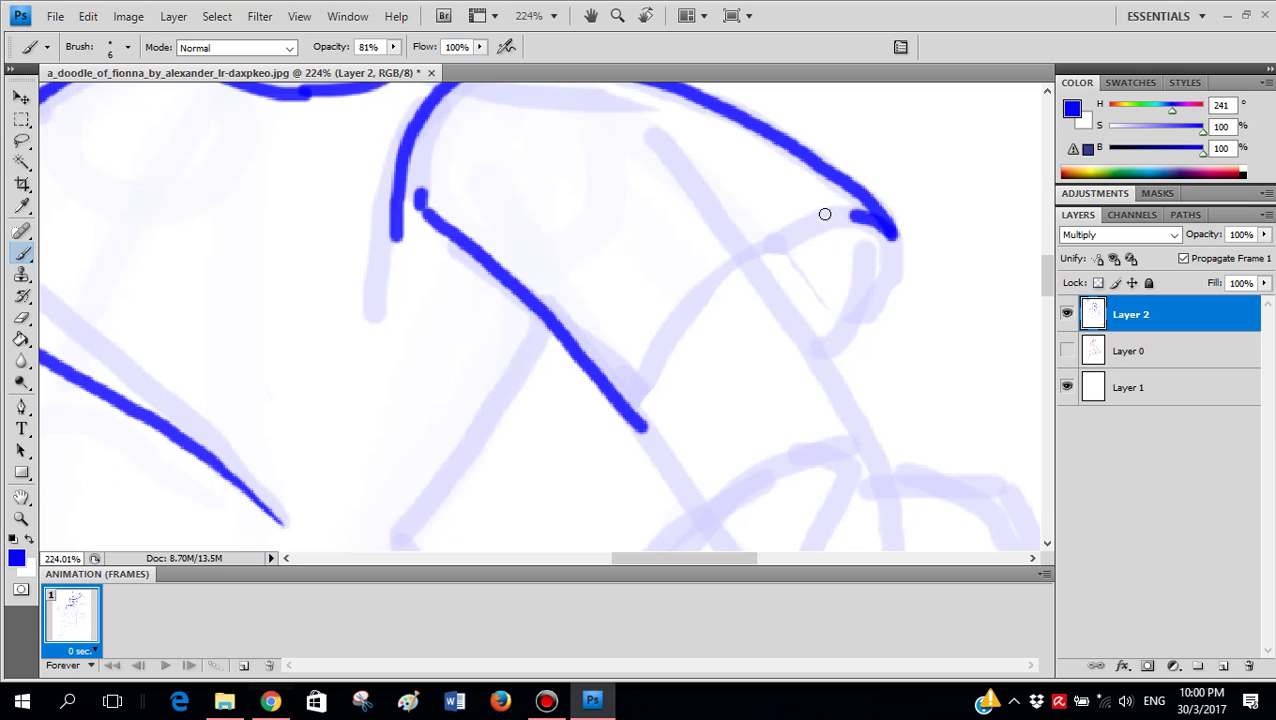
pyautogui.moveTo(825, 214)
pyautogui.mouseDown()
pyautogui.moveTo(746, 251)
pyautogui.moveTo(689, 308)
pyautogui.moveTo(698, 339)
pyautogui.moveTo(665, 355)
pyautogui.mouseUp()
pyautogui.hotkey('ctrl', 'z')
pyautogui.hotkey('ctrl', 'z')
pyautogui.moveTo(825, 218)
pyautogui.mouseDown()
pyautogui.moveTo(725, 286)
pyautogui.moveTo(647, 390)
pyautogui.mouseUp()
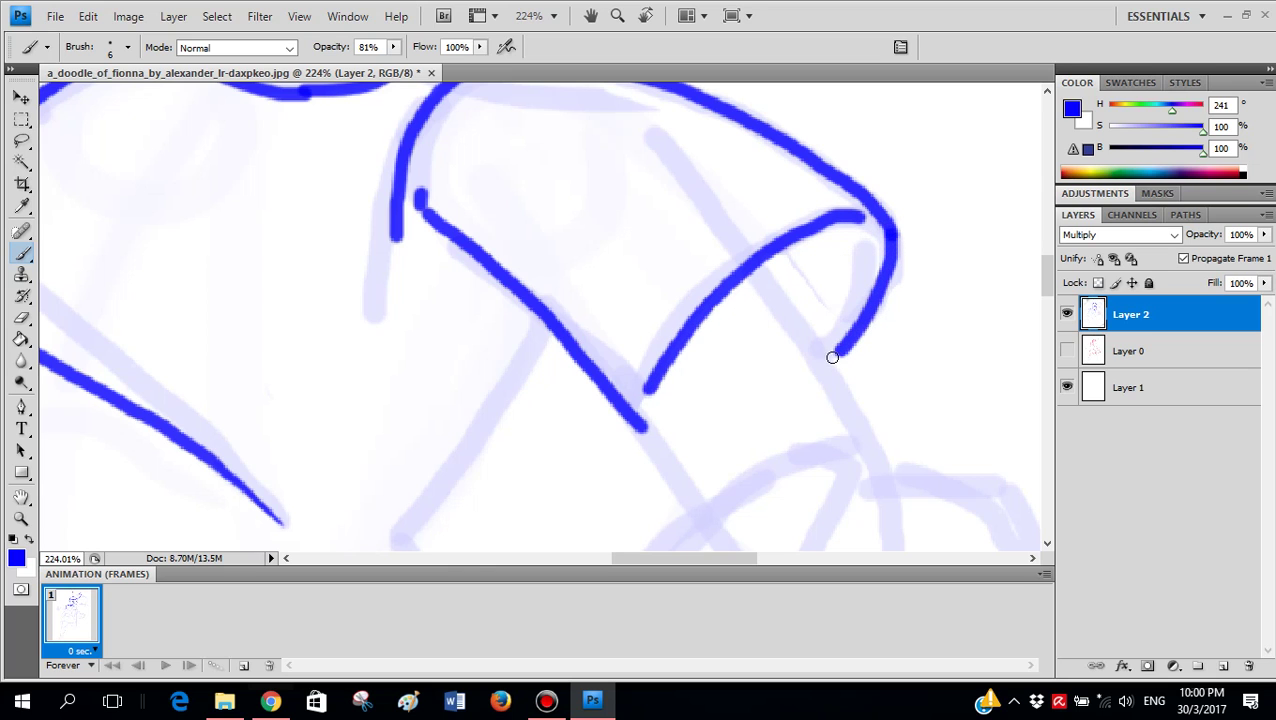
pyautogui.scroll(-5, 850, 285)
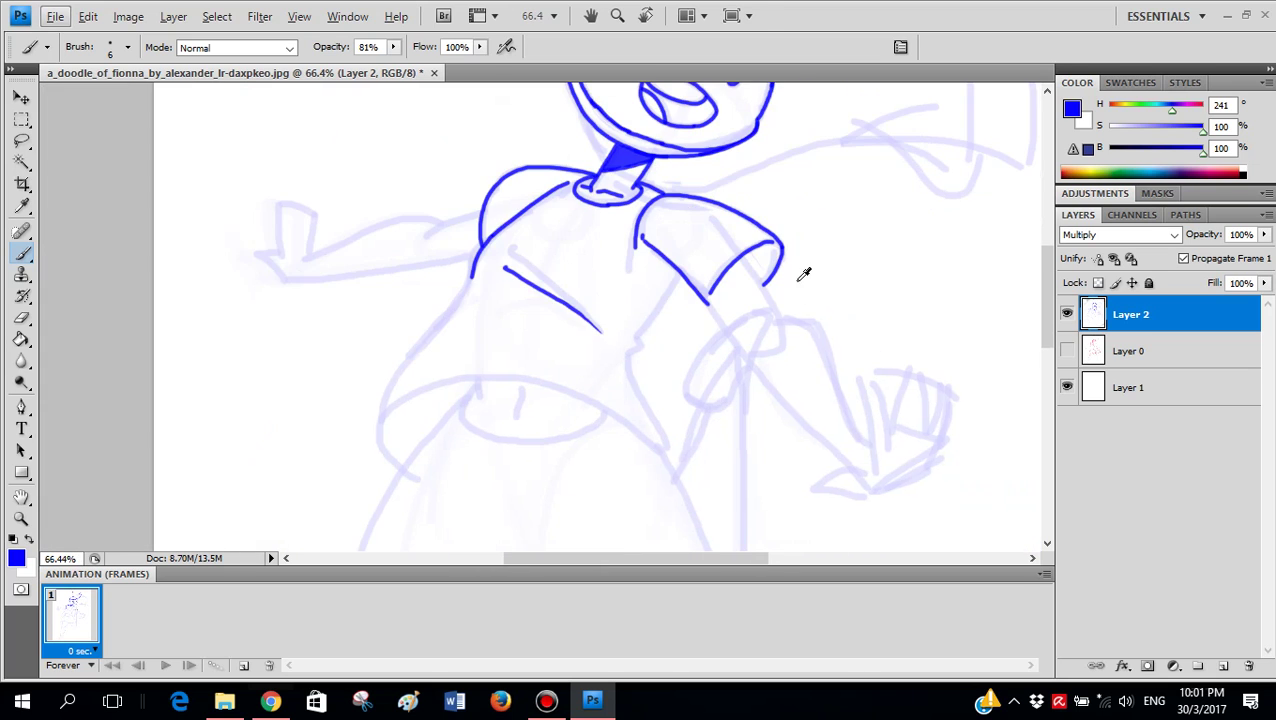
# - Shade the inside of the sleeve opening with short vertical blue hatch lines
pyautogui.scroll(5, 803, 276)
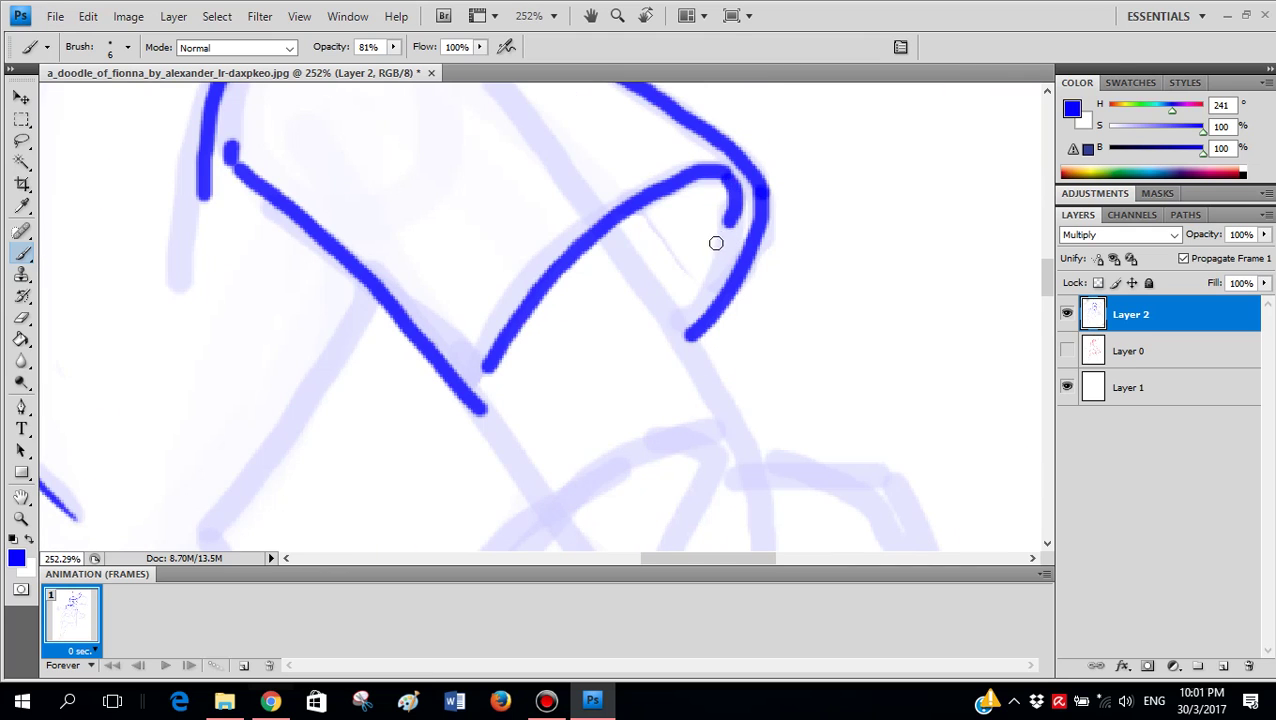
pyautogui.moveTo(716, 243); pyautogui.dragTo(675, 291)
pyautogui.hotkey('ctrl', 'z')
pyautogui.moveTo(633, 208)
pyautogui.mouseDown()
pyautogui.moveTo(634, 266)
pyautogui.moveTo(656, 295)
pyautogui.mouseUp()
pyautogui.moveTo(682, 185); pyautogui.dragTo(682, 310)
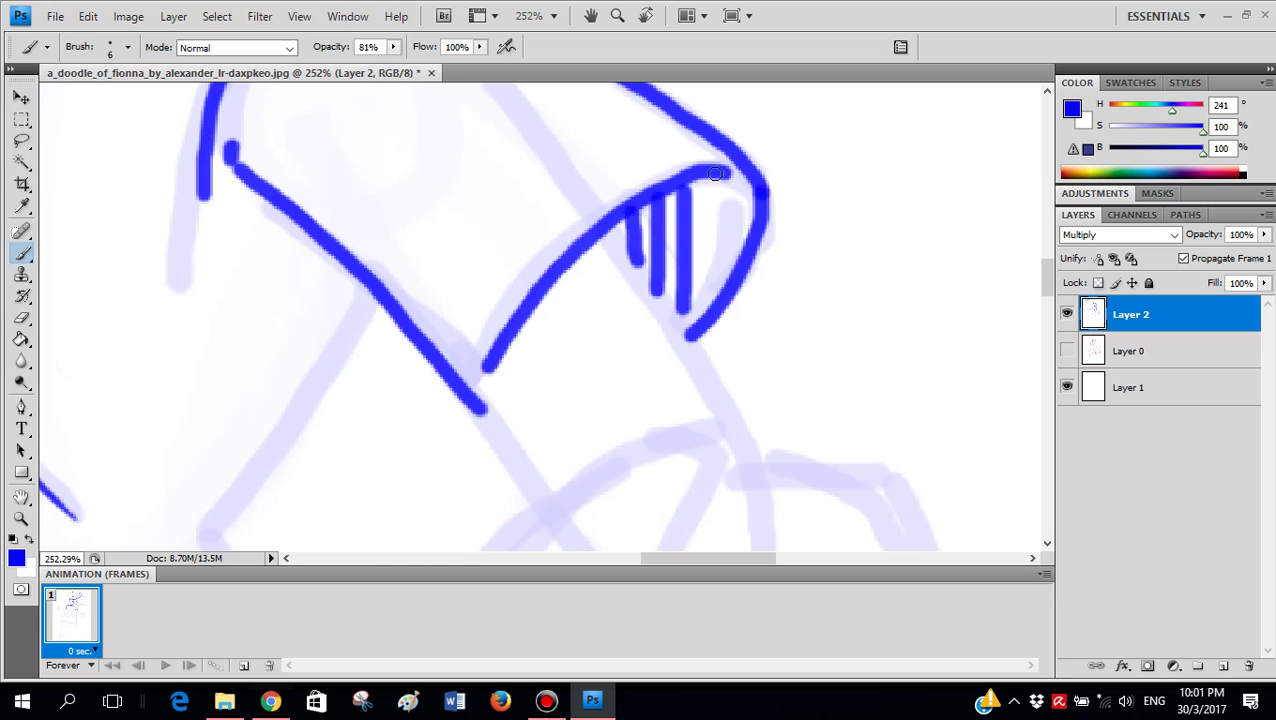
pyautogui.moveTo(715, 174); pyautogui.dragTo(716, 280)
pyautogui.scroll(-5, 832, 313)
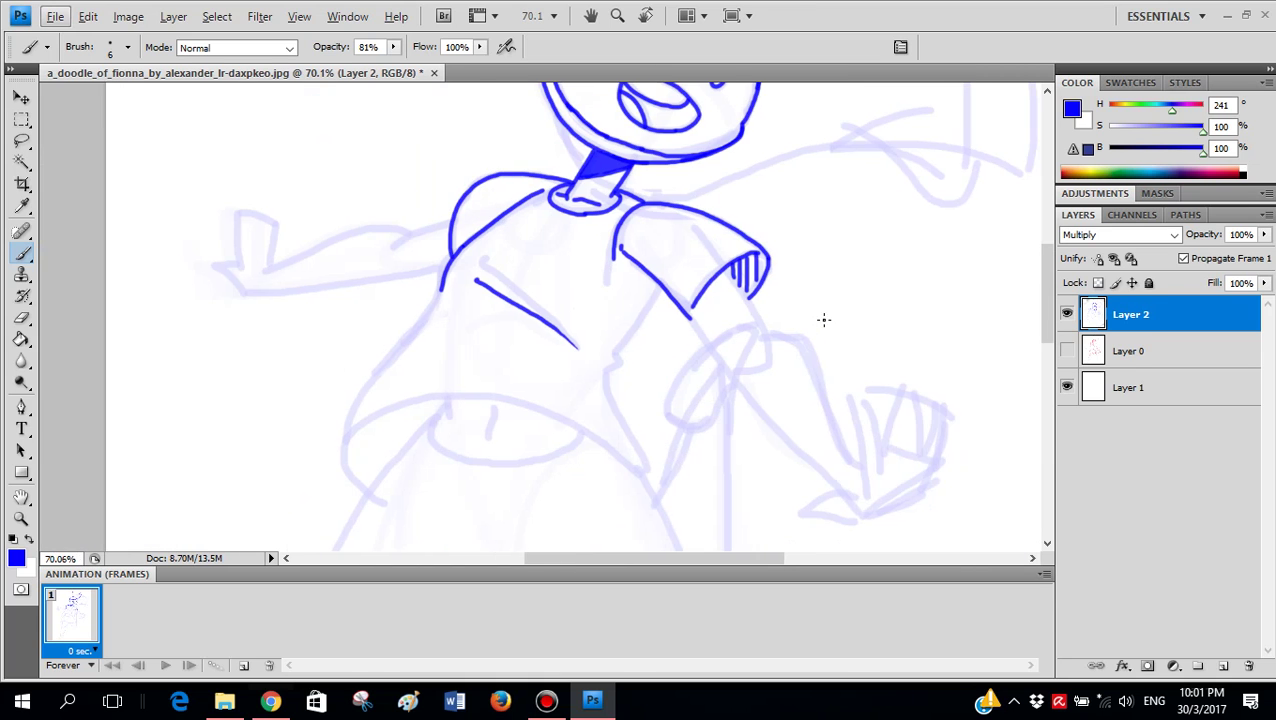
# - Draw the lowered arm's inner line from the sleeve's underside down to the wrist
pyautogui.scroll(4, 824, 319)
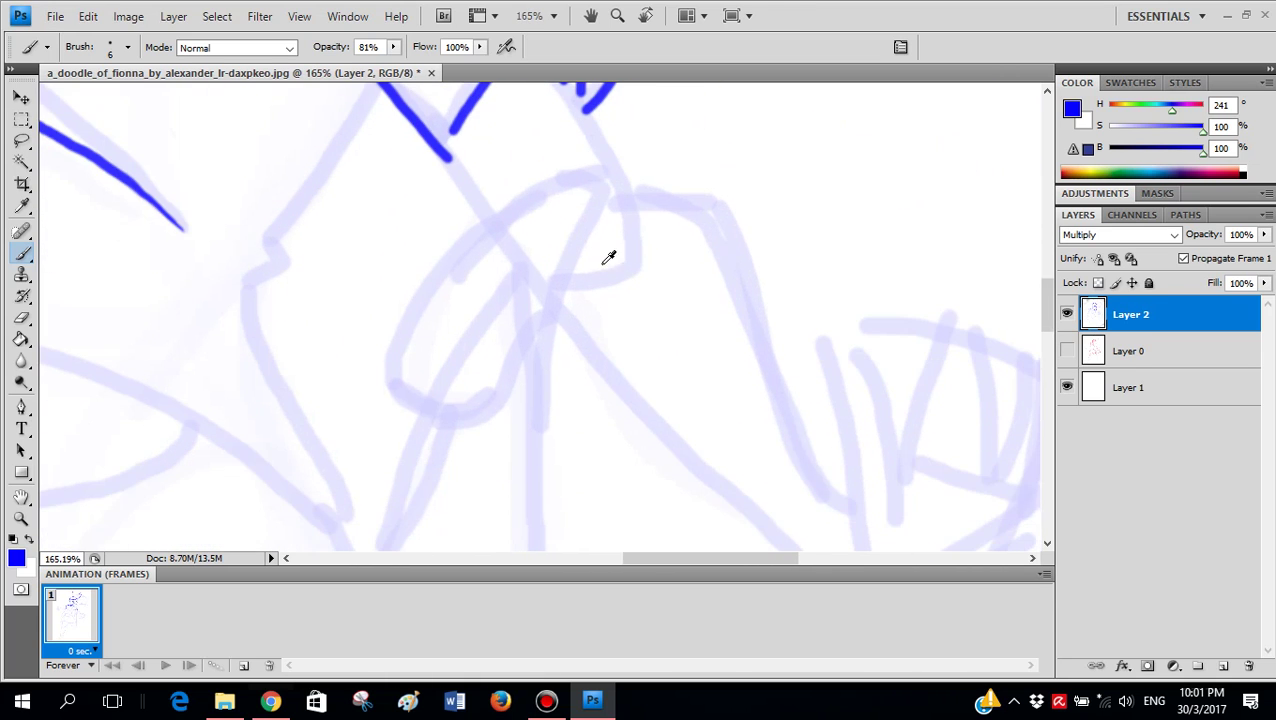
pyautogui.scroll(-1, 592, 272)
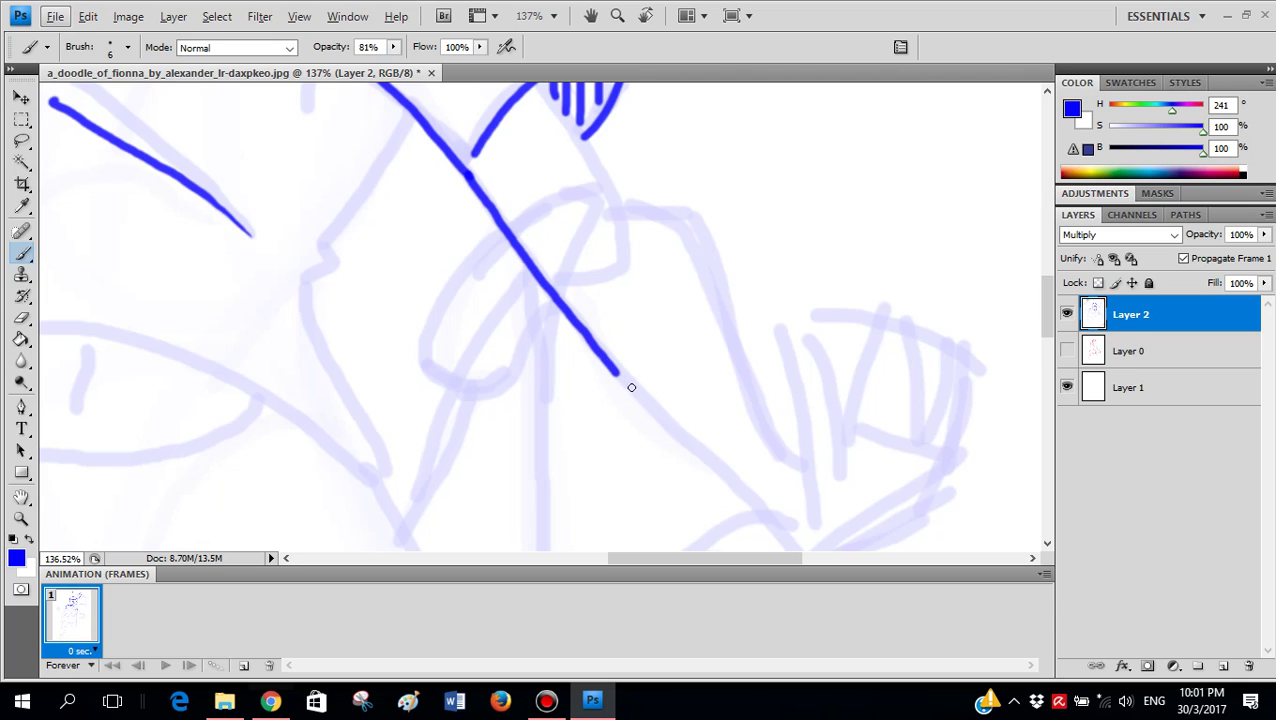
pyautogui.hotkey('ctrl', 'z')
pyautogui.moveTo(760, 512)
pyautogui.mouseDown()
pyautogui.moveTo(628, 381)
pyautogui.moveTo(491, 204)
pyautogui.mouseUp()
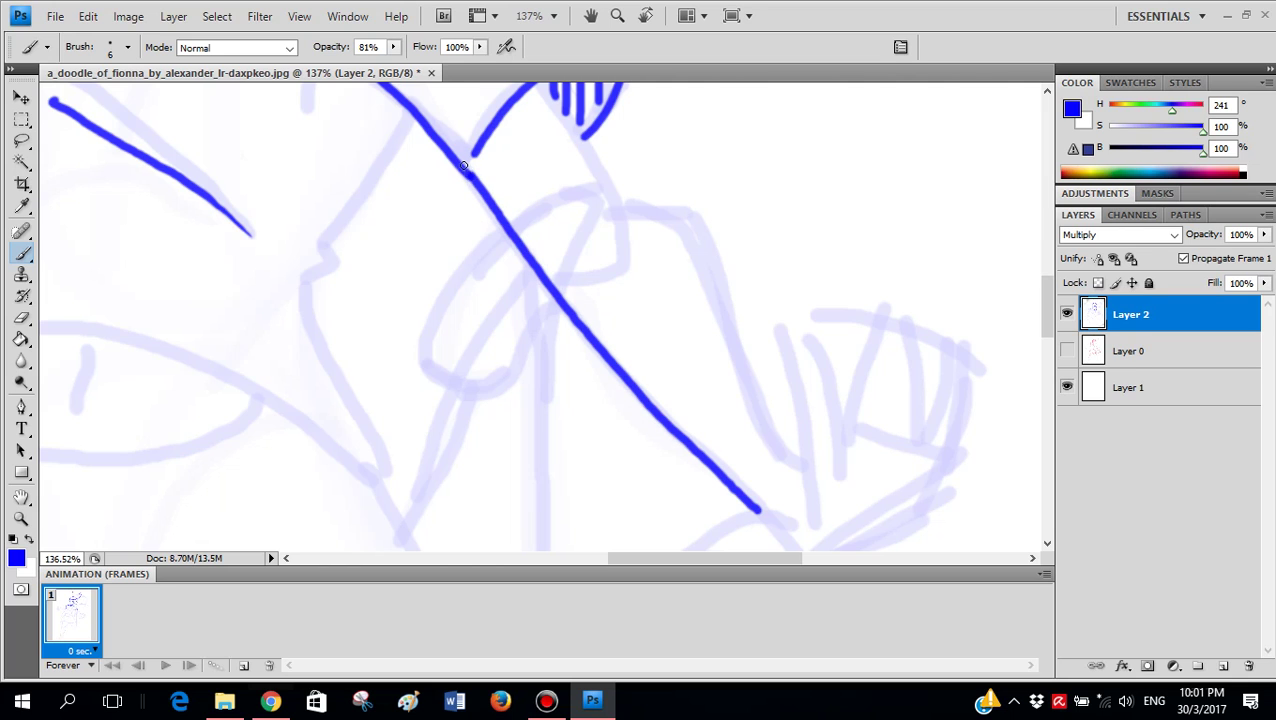
pyautogui.scroll(2, 605, 245)
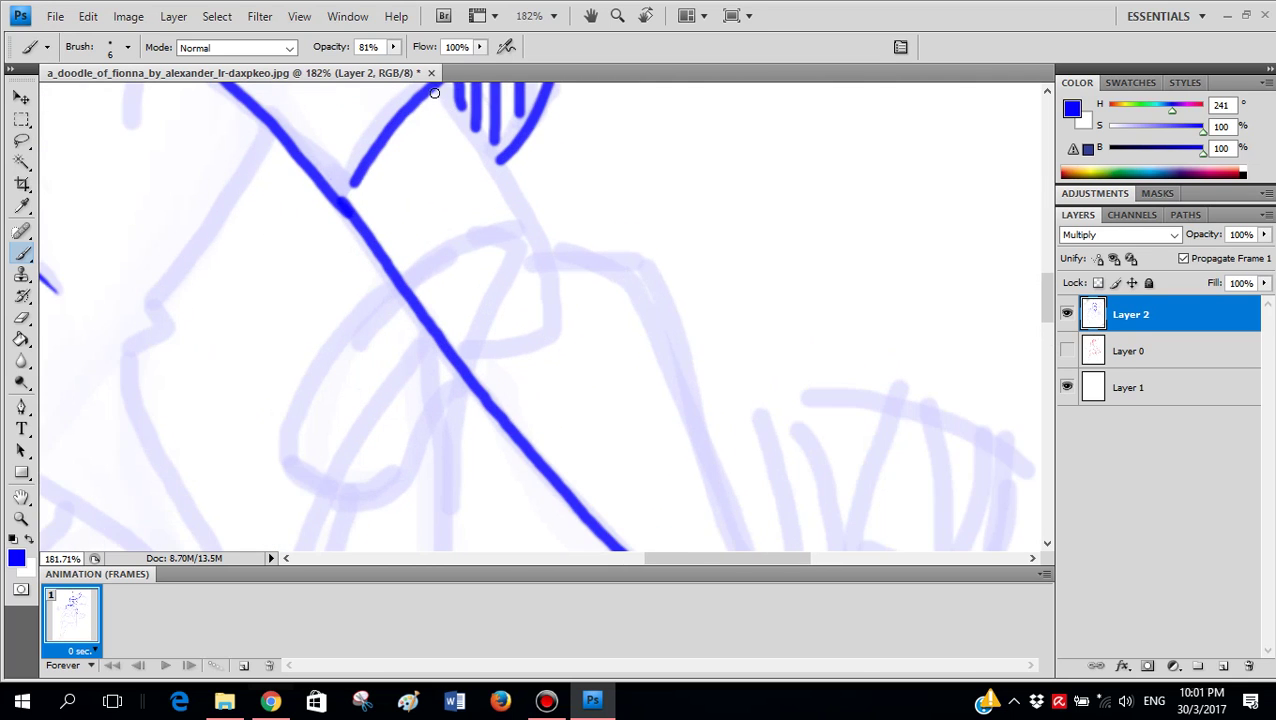
# - Draw the lowered arm's outer line from the sleeve opening to the elbow, and the forearm's outer line to the wrist
pyautogui.moveTo(490, 187); pyautogui.dragTo(549, 314)
pyautogui.scroll(-1, 561, 339)
pyautogui.hotkey('ctrl', 'z')
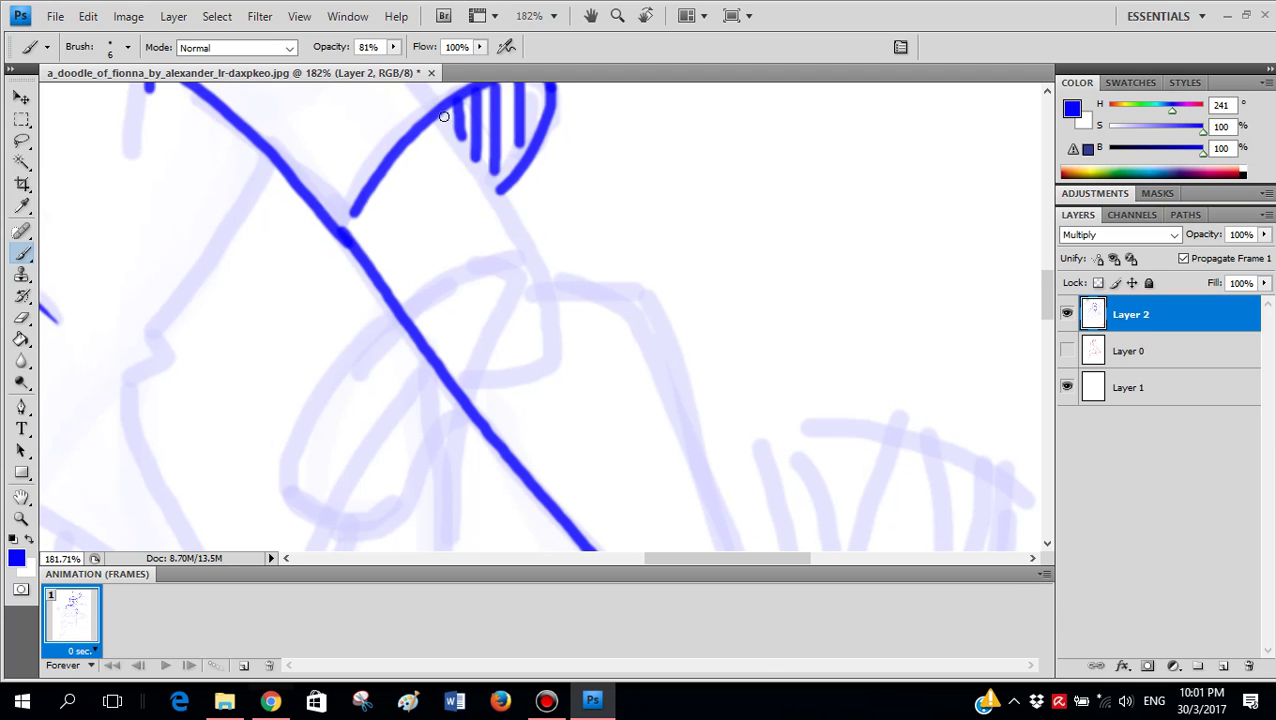
pyautogui.moveTo(435, 107)
pyautogui.mouseDown()
pyautogui.moveTo(551, 307)
pyautogui.moveTo(554, 330)
pyautogui.moveTo(478, 370)
pyautogui.mouseUp()
pyautogui.hotkey('ctrl', 'z')
pyautogui.scroll(-5, 570, 304)
pyautogui.hotkey('ctrl', 'z')
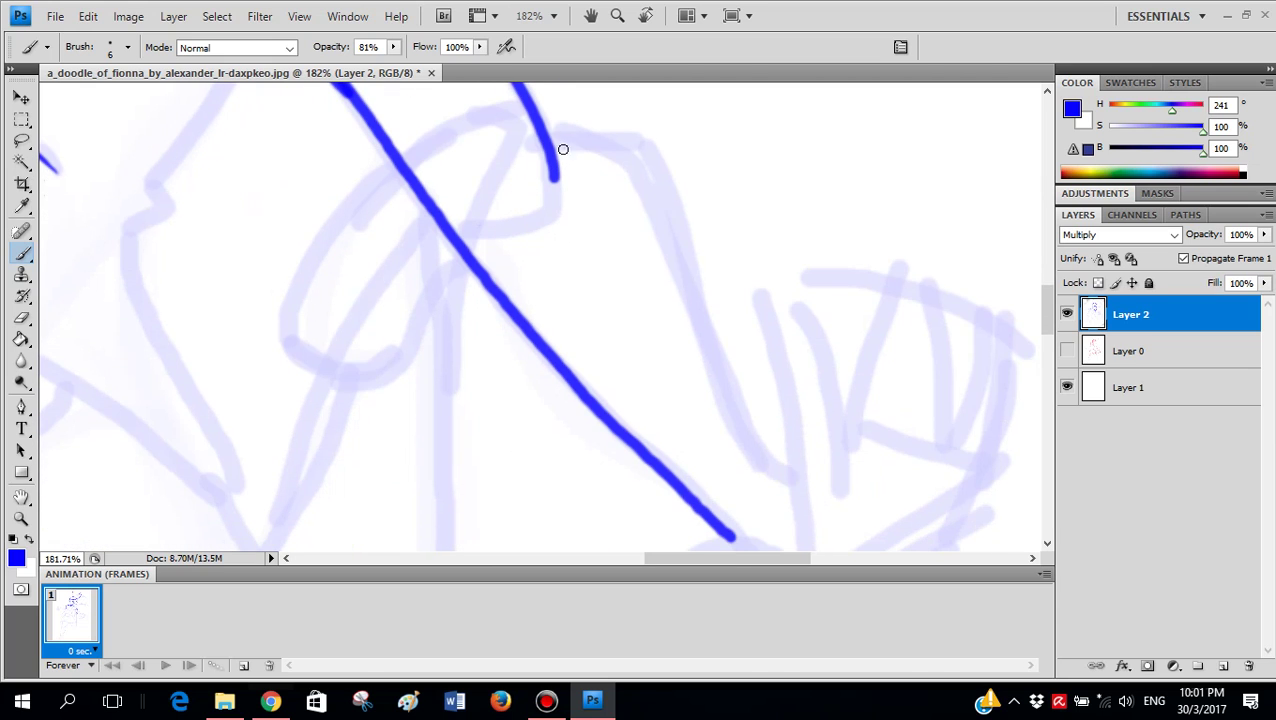
pyautogui.hotkey('ctrl', 'z')
pyautogui.moveTo(660, 216)
pyautogui.mouseDown()
pyautogui.moveTo(735, 396)
pyautogui.moveTo(786, 466)
pyautogui.mouseUp()
# - Draw the open hand's thumb, the lower edge of the palm and a short palm crease
pyautogui.scroll(-3, 779, 437)
pyautogui.scroll(-2, 779, 437)
pyautogui.scroll(2, 891, 325)
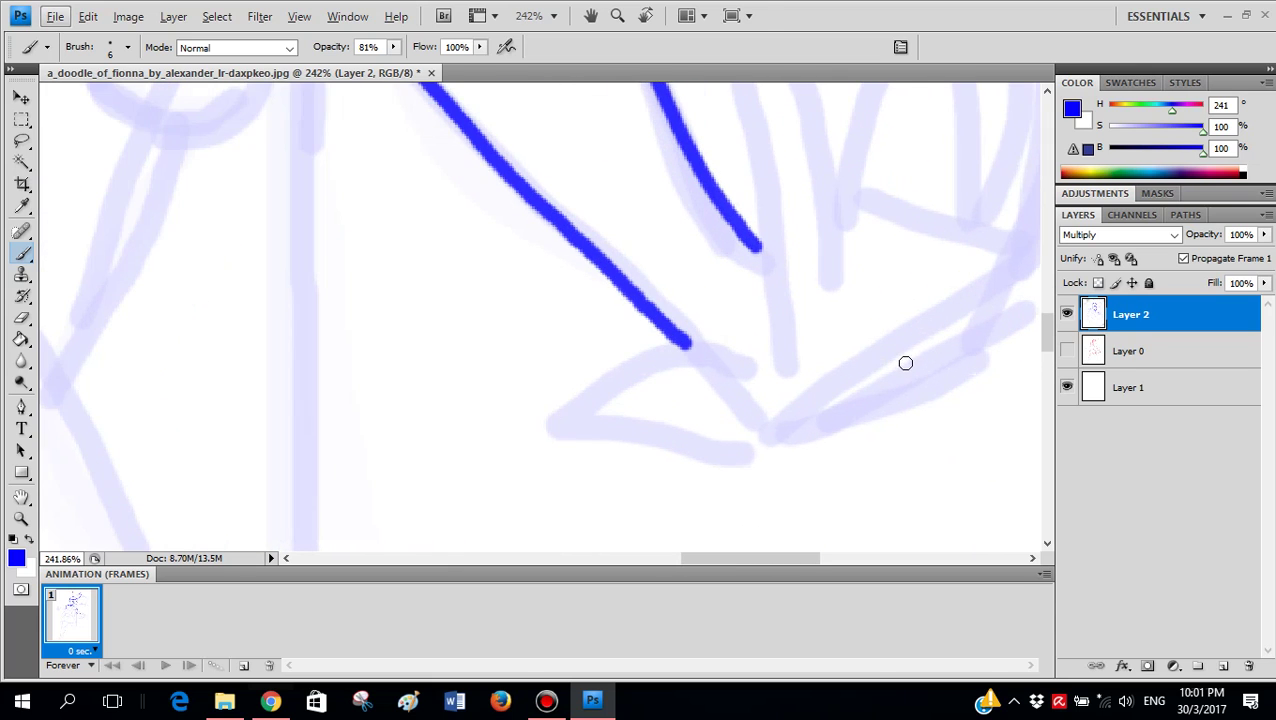
pyautogui.moveTo(896, 335)
pyautogui.mouseDown()
pyautogui.moveTo(812, 327)
pyautogui.moveTo(760, 359)
pyautogui.moveTo(657, 350)
pyautogui.moveTo(600, 379)
pyautogui.moveTo(608, 421)
pyautogui.moveTo(744, 440)
pyautogui.moveTo(786, 439)
pyautogui.moveTo(885, 369)
pyautogui.mouseUp()
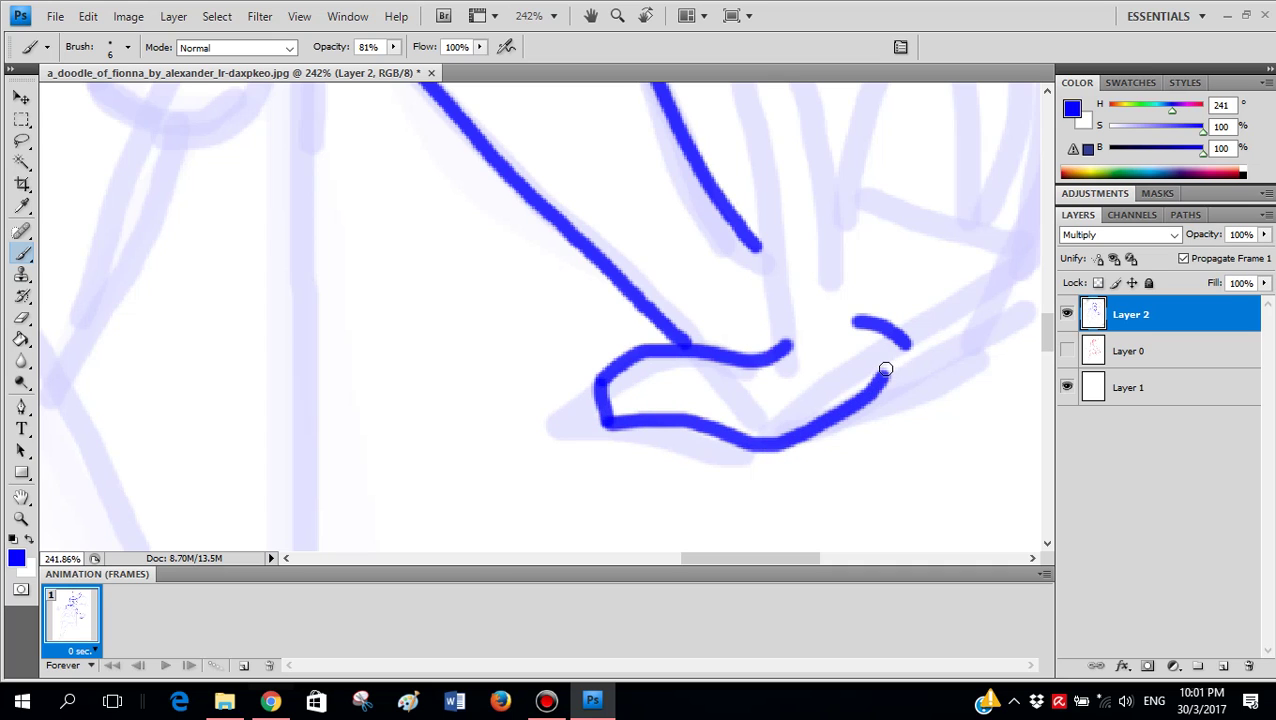
pyautogui.hotkey('ctrl', 'z')
pyautogui.moveTo(606, 422)
pyautogui.mouseDown()
pyautogui.moveTo(817, 424)
pyautogui.moveTo(926, 355)
pyautogui.mouseUp()
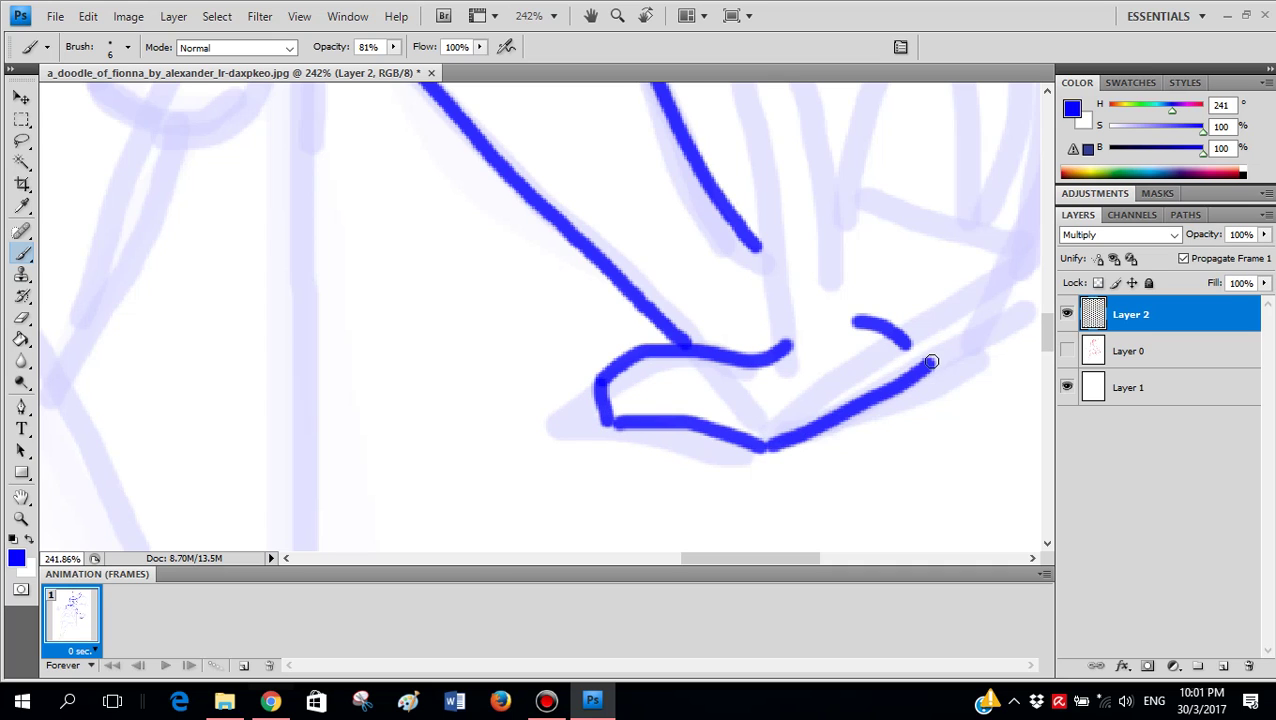
# - Draw the open hand's index finger and the line along the base of the other fingers
pyautogui.scroll(2, 794, 387)
pyautogui.scroll(2, 794, 387)
pyautogui.moveTo(758, 500)
pyautogui.mouseDown()
pyautogui.moveTo(738, 185)
pyautogui.moveTo(780, 180)
pyautogui.moveTo(813, 253)
pyautogui.moveTo(826, 356)
pyautogui.moveTo(1000, 390)
pyautogui.mouseUp()
pyautogui.hscroll(2, 871, 353)
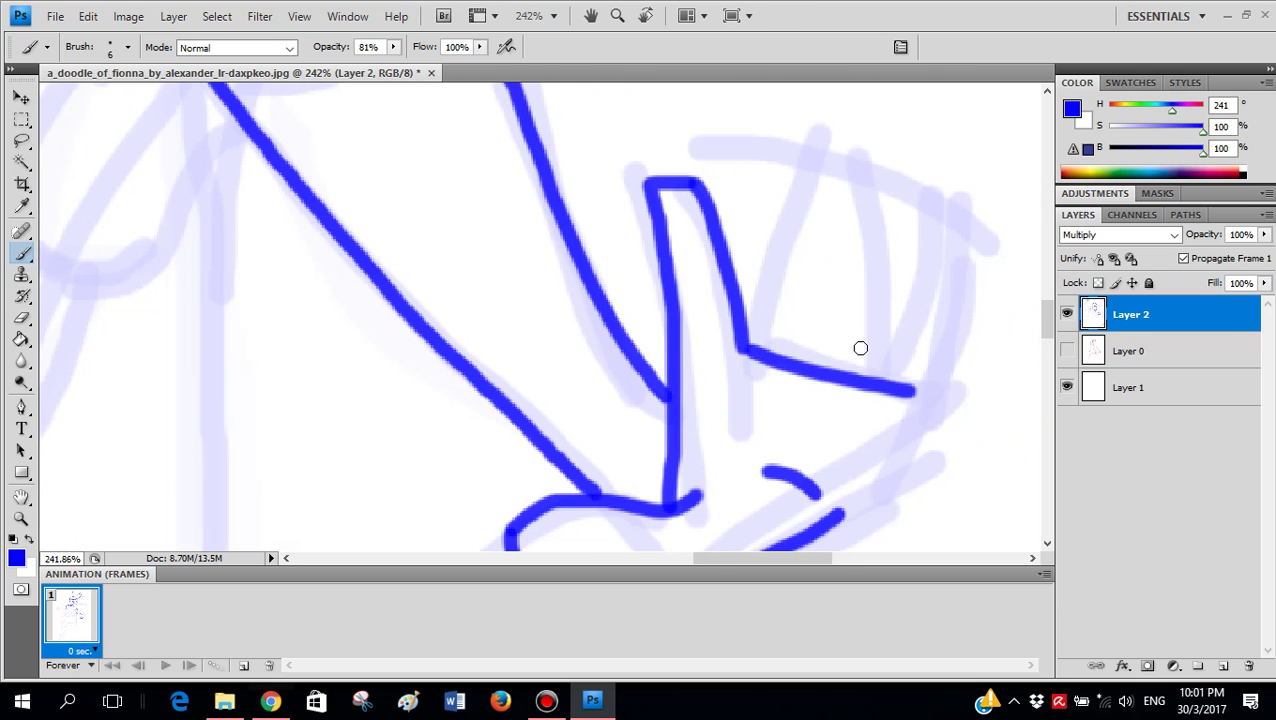
# - Outline the two joined middle fingers of the open hand and draw the curved line dividing them
pyautogui.scroll(2, 797, 322)
pyautogui.moveTo(753, 365)
pyautogui.mouseDown()
pyautogui.moveTo(783, 208)
pyautogui.moveTo(843, 219)
pyautogui.moveTo(871, 282)
pyautogui.moveTo(864, 438)
pyautogui.mouseUp()
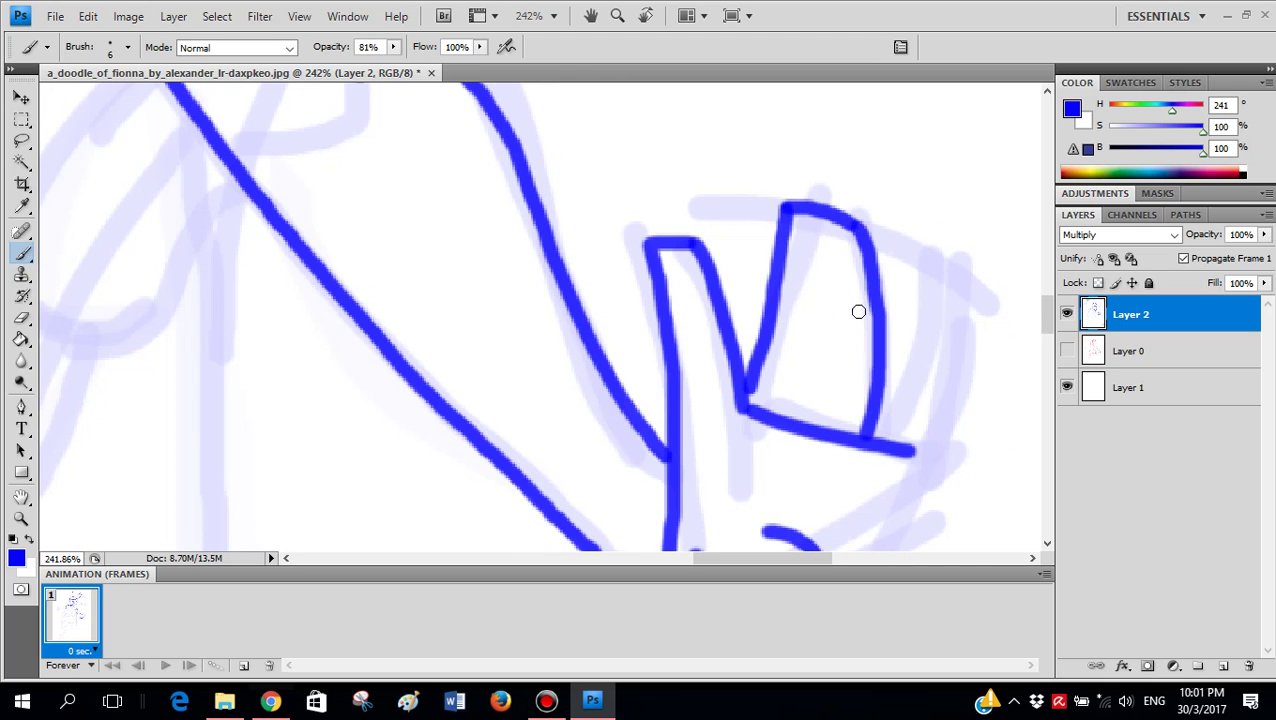
pyautogui.moveTo(827, 212); pyautogui.dragTo(838, 402)
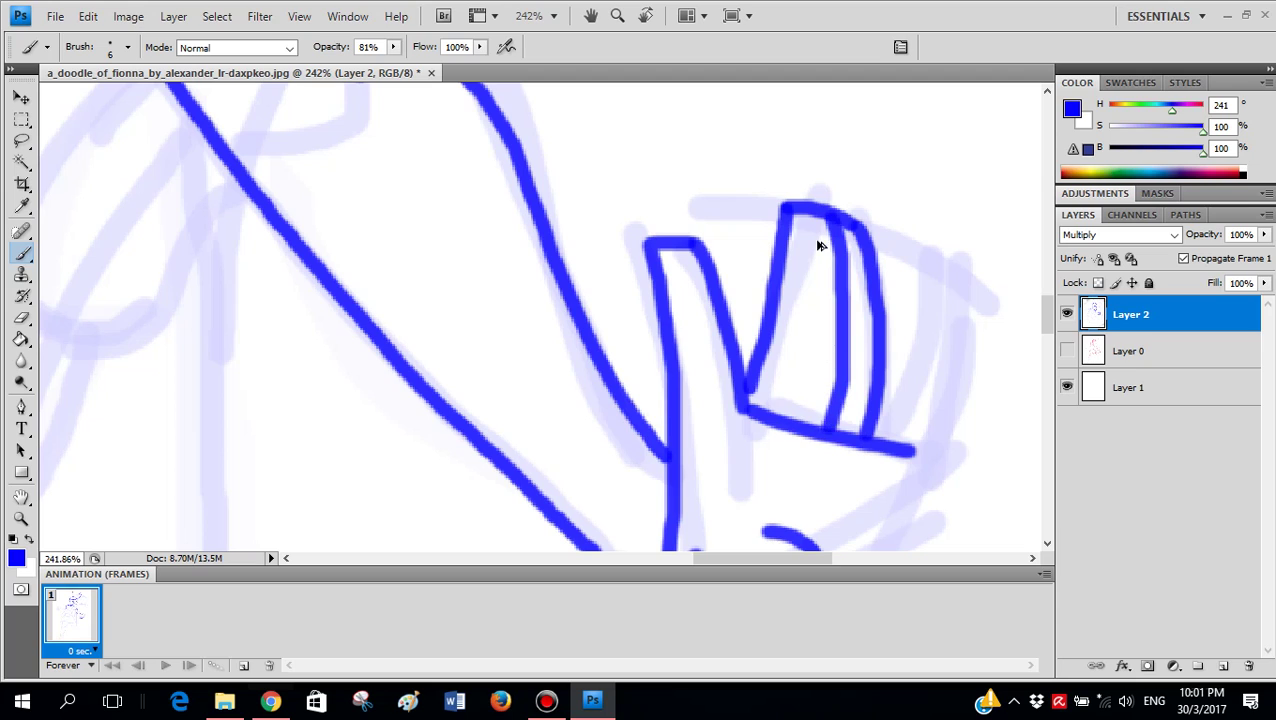
pyautogui.hotkey('ctrl', 'z')
pyautogui.moveTo(815, 211); pyautogui.dragTo(826, 436)
pyautogui.hotkey('ctrl', 'z')
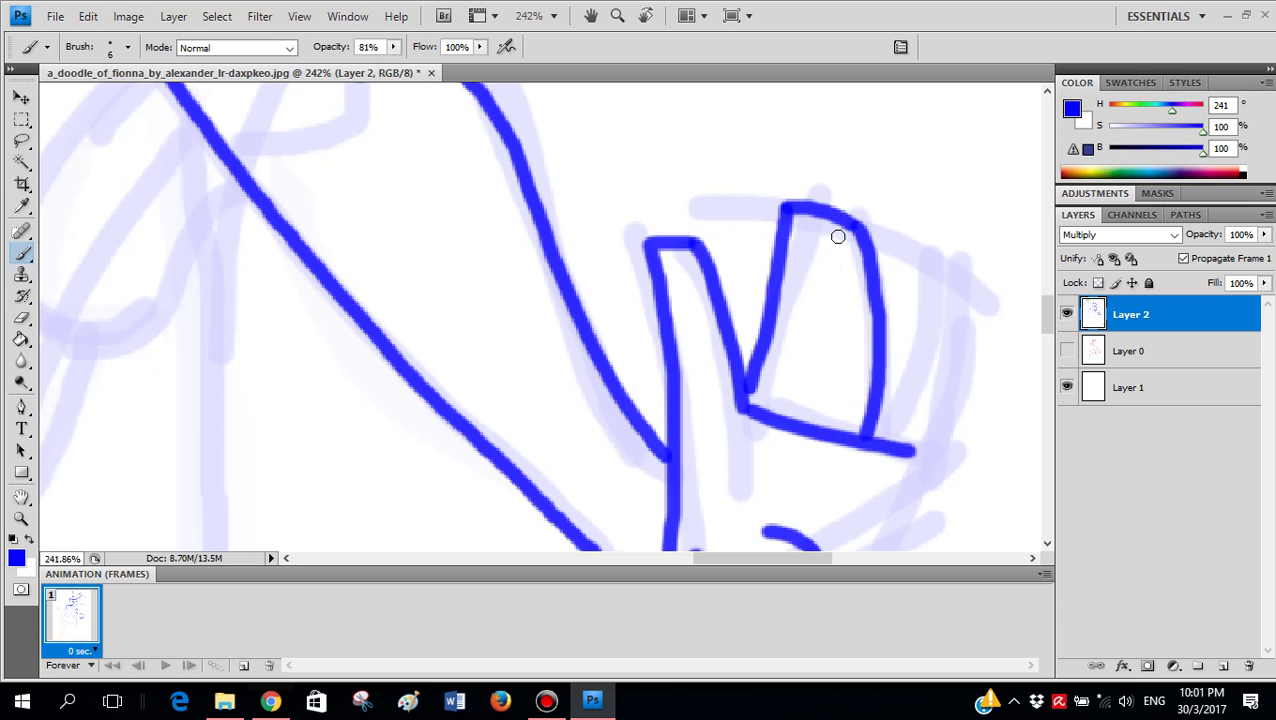
pyautogui.moveTo(828, 212)
pyautogui.mouseDown()
pyautogui.moveTo(829, 384)
pyautogui.moveTo(812, 432)
pyautogui.mouseUp()
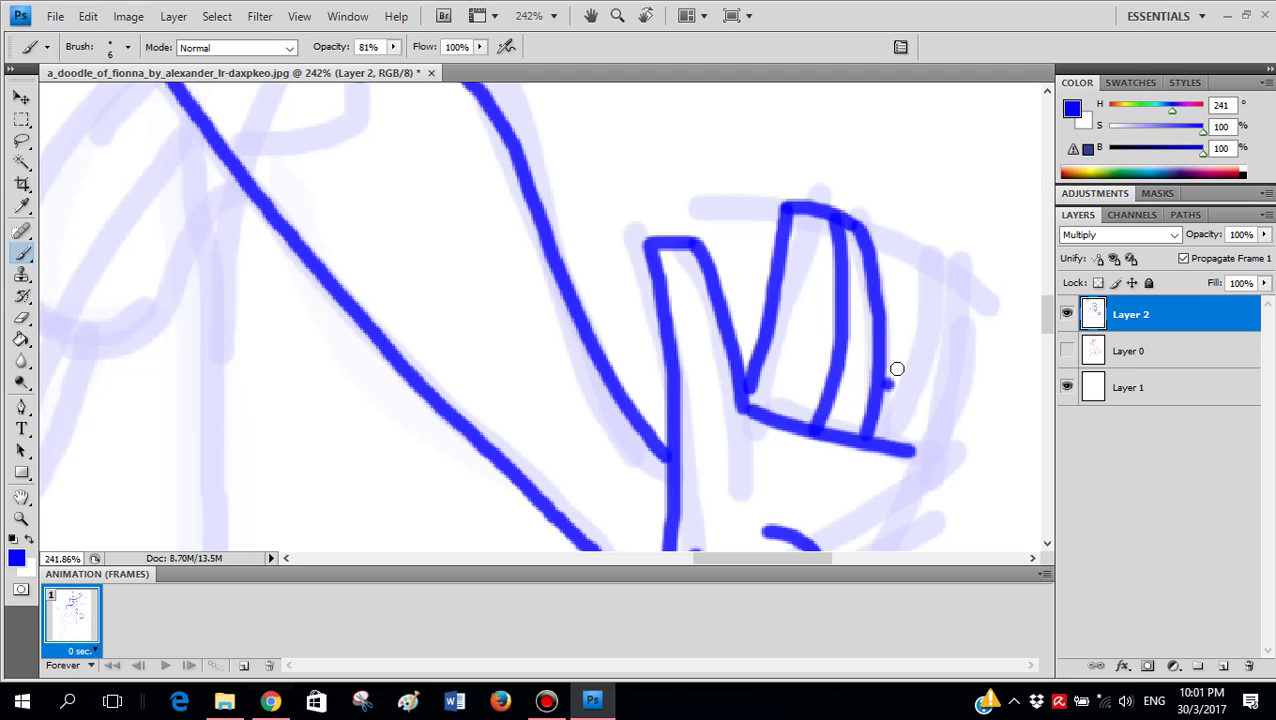
# - Draw the open hand's little finger and the outer edge of the palm
pyautogui.moveTo(897, 369)
pyautogui.mouseDown()
pyautogui.moveTo(948, 256)
pyautogui.moveTo(963, 339)
pyautogui.moveTo(926, 436)
pyautogui.moveTo(857, 549)
pyautogui.mouseUp()
pyautogui.scroll(-2, 875, 462)
pyautogui.moveTo(864, 446); pyautogui.dragTo(836, 470)
pyautogui.hotkey('ctrl', 'z')
# - Draw the shirt's side line from under the lowered arm's sleeve down to the small fold at the waist
pyautogui.scroll(-2, 874, 424)
pyautogui.scroll(-5, 871, 424)
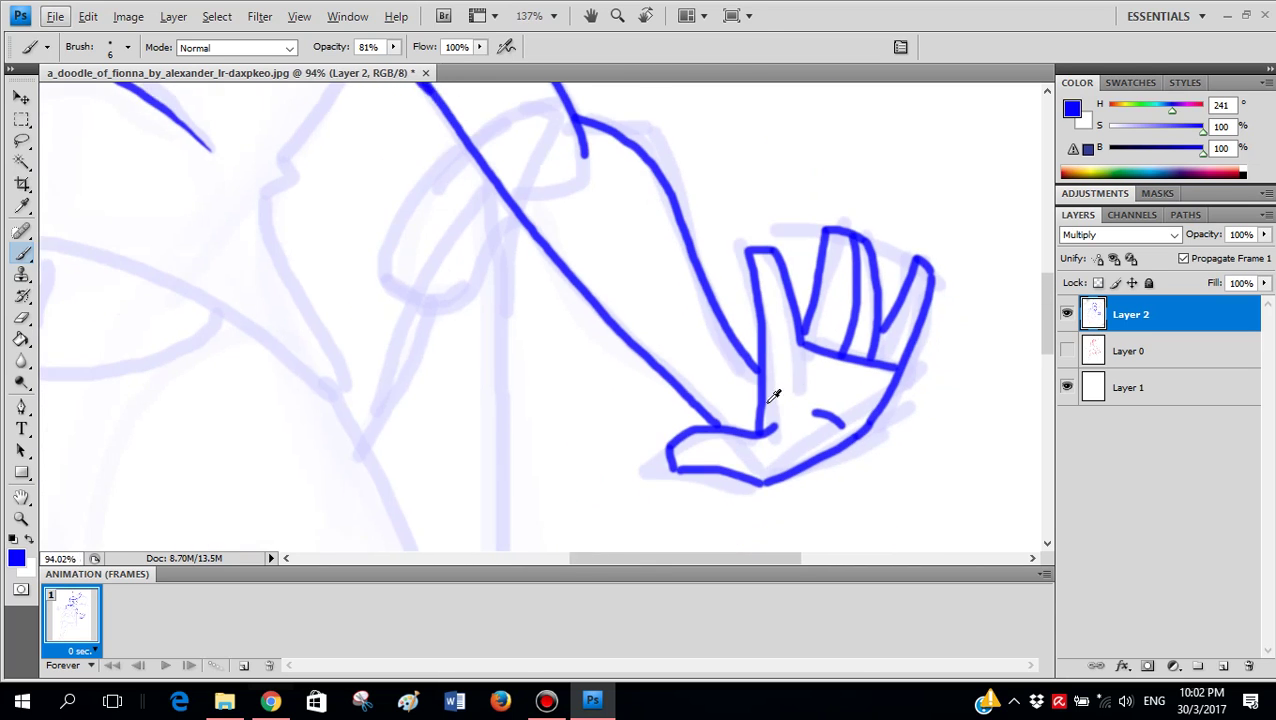
pyautogui.scroll(5, 780, 390)
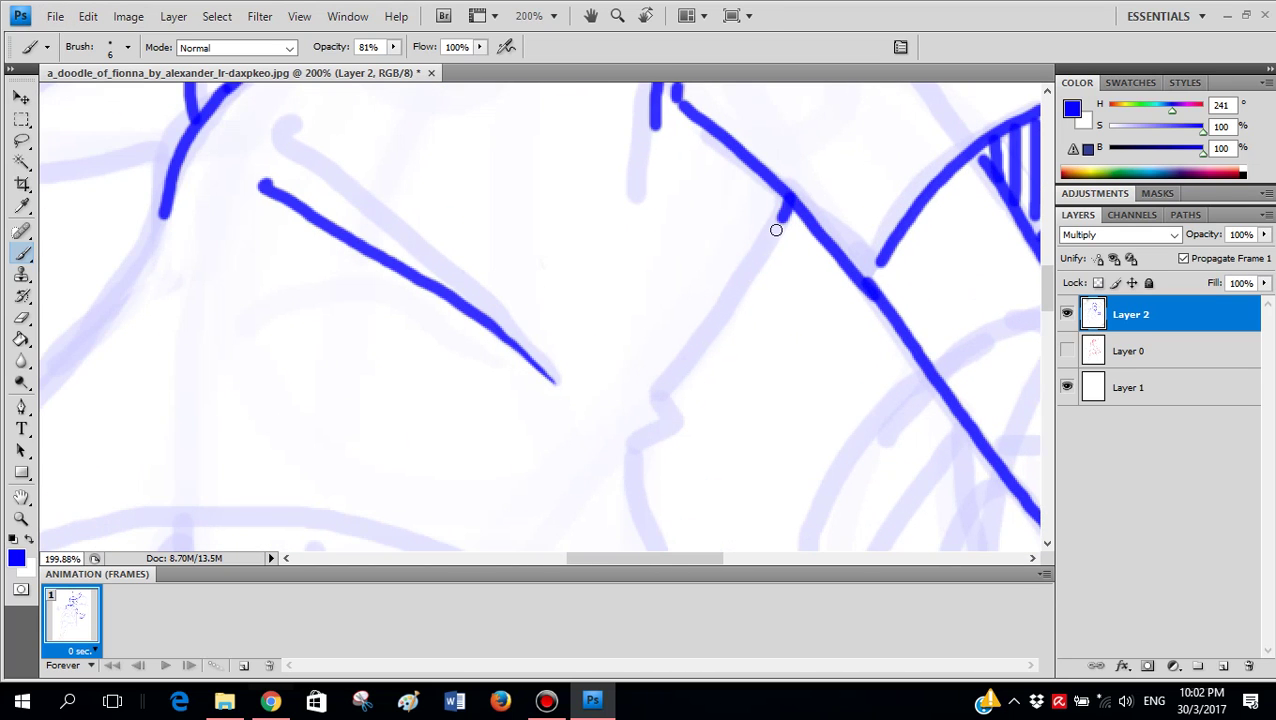
pyautogui.moveTo(742, 286); pyautogui.dragTo(704, 338)
pyautogui.moveTo(675, 380)
pyautogui.mouseDown()
pyautogui.moveTo(682, 416)
pyautogui.moveTo(638, 452)
pyautogui.mouseUp()
pyautogui.scroll(-10, 650, 432)
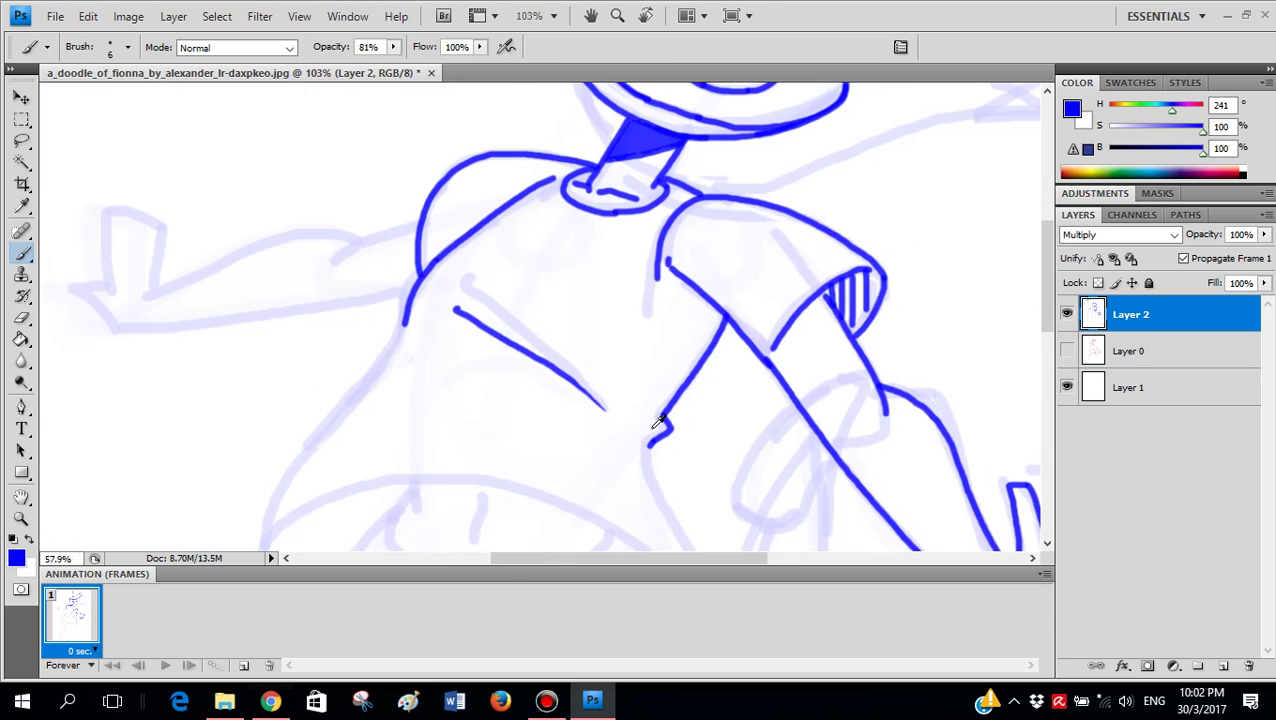
# - Draw the shirt's long side line from under the far sleeve down to the hem, curving it inward around the rounded lower corner
pyautogui.scroll(-3, 758, 402)
pyautogui.scroll(10, 693, 262)
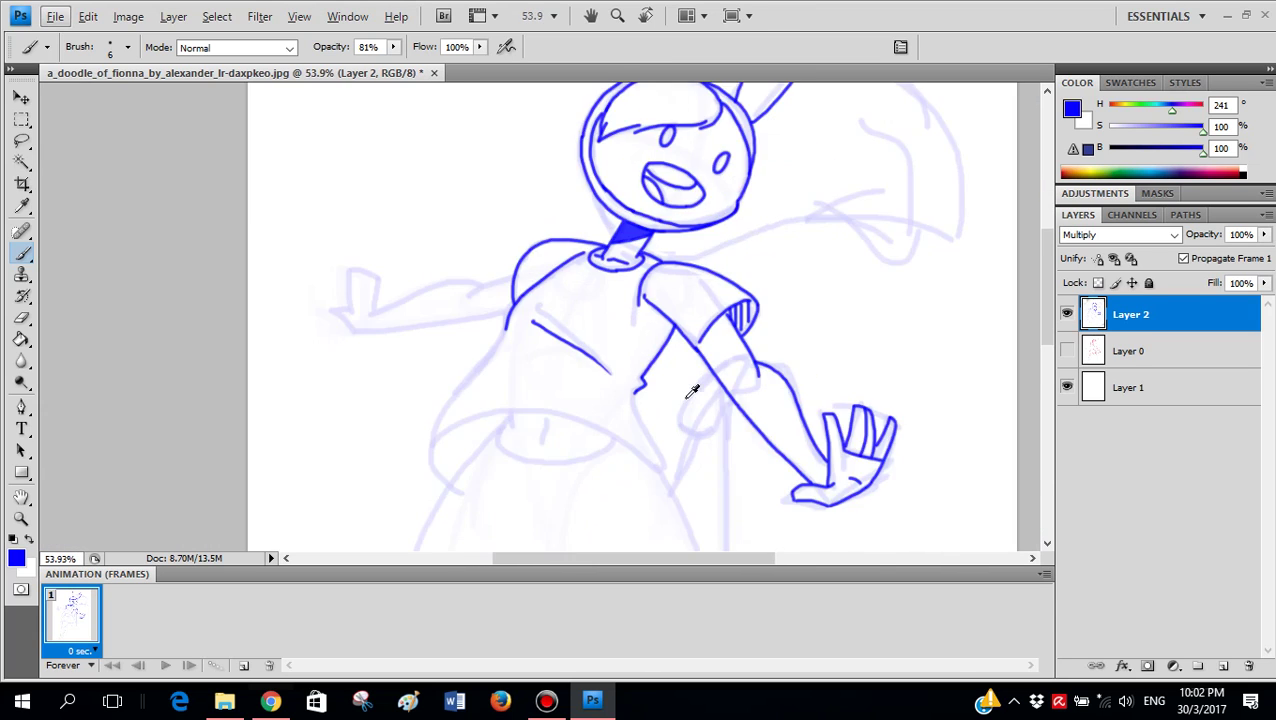
pyautogui.scroll(-3, 585, 232)
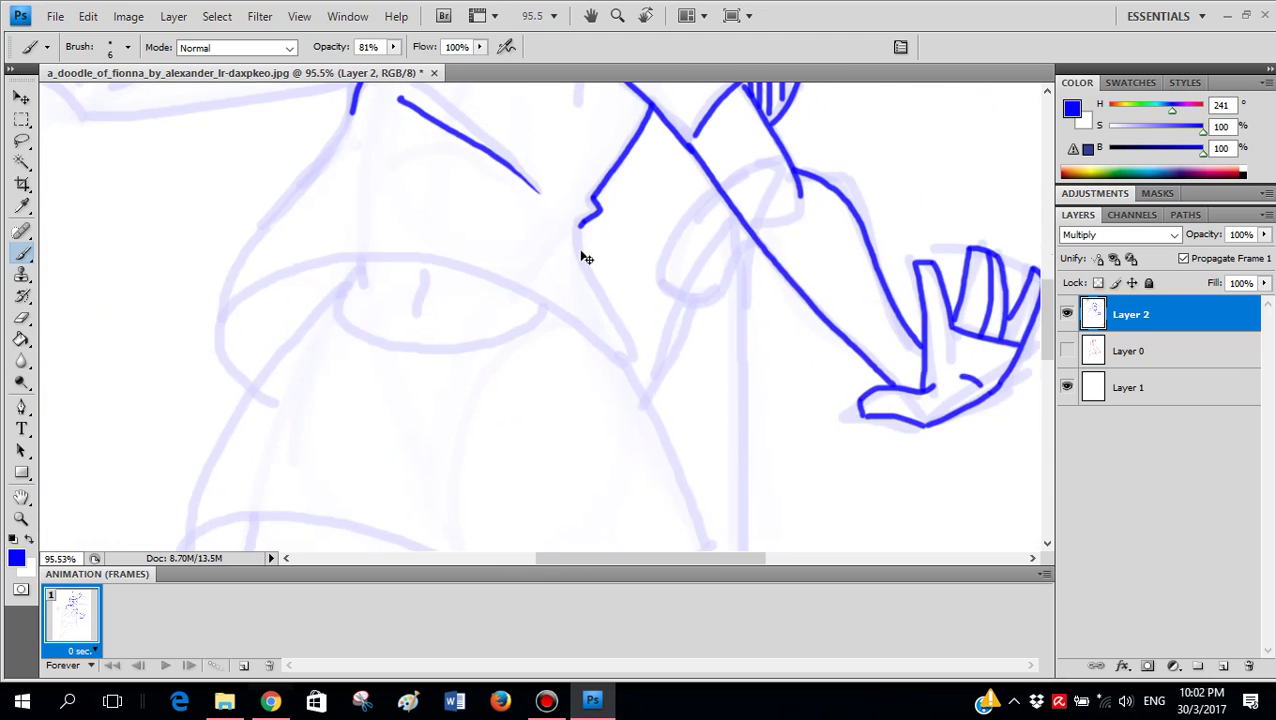
pyautogui.moveTo(353, 147); pyautogui.dragTo(501, 213)
pyautogui.scroll(2, 498, 208)
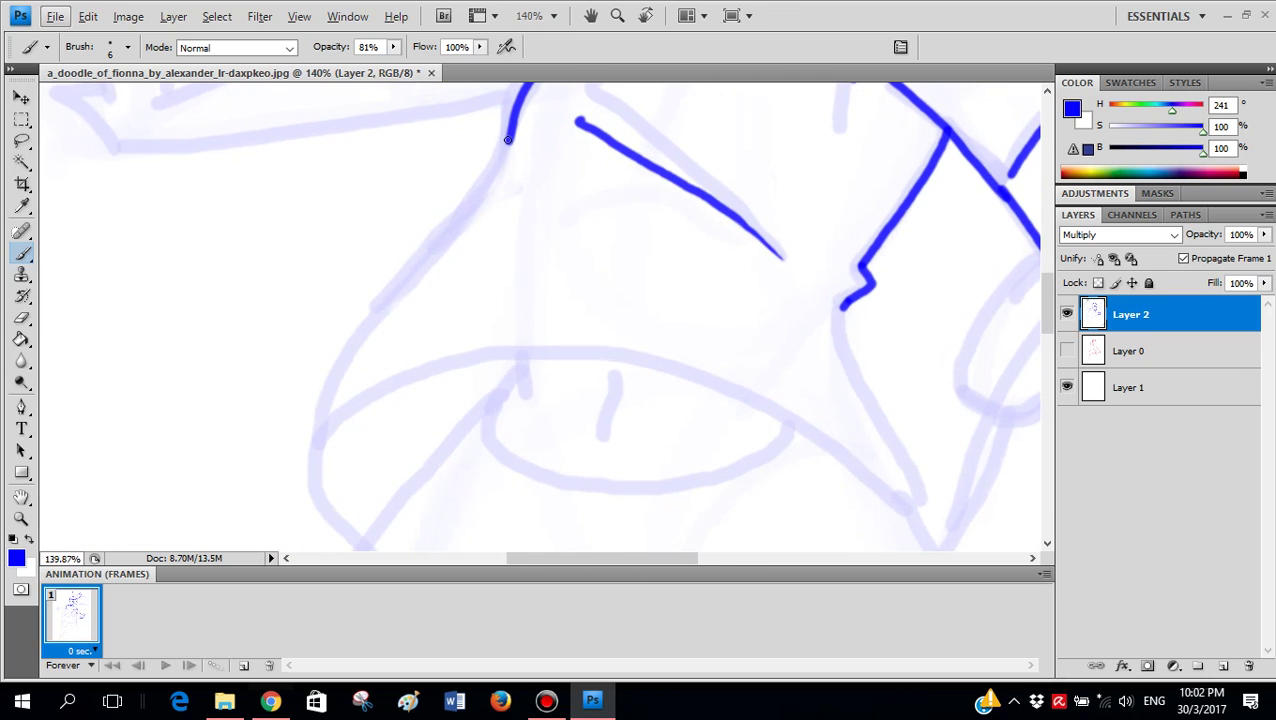
pyautogui.moveTo(497, 165); pyautogui.dragTo(345, 356)
pyautogui.moveTo(314, 442)
pyautogui.mouseDown()
pyautogui.moveTo(330, 490)
pyautogui.moveTo(363, 518)
pyautogui.mouseUp()
pyautogui.moveTo(491, 450); pyautogui.dragTo(401, 376)
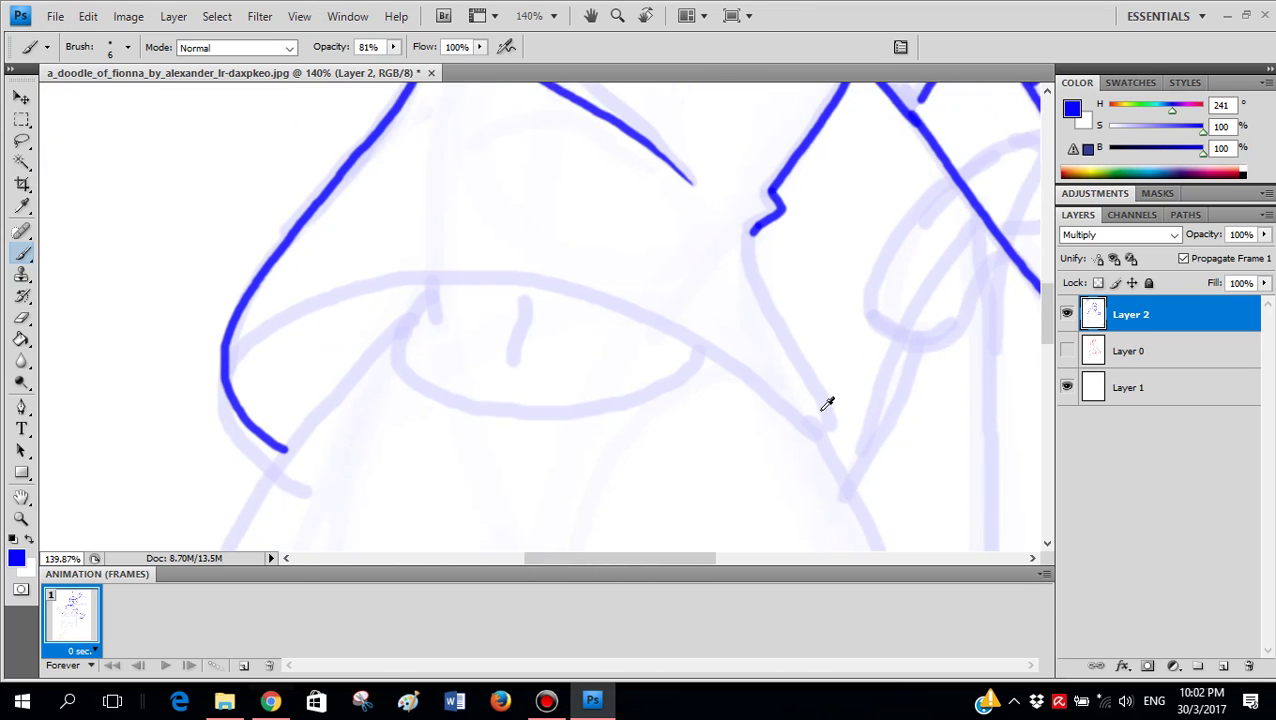
# - Draw the shirt's arched front hem and the side line running from the small waist fold down to the hem's pointed corner
pyautogui.scroll(1, 821, 413)
pyautogui.moveTo(834, 436)
pyautogui.mouseDown()
pyautogui.moveTo(846, 439)
pyautogui.moveTo(731, 353)
pyautogui.moveTo(607, 287)
pyautogui.moveTo(461, 258)
pyautogui.moveTo(276, 288)
pyautogui.moveTo(206, 336)
pyautogui.mouseUp()
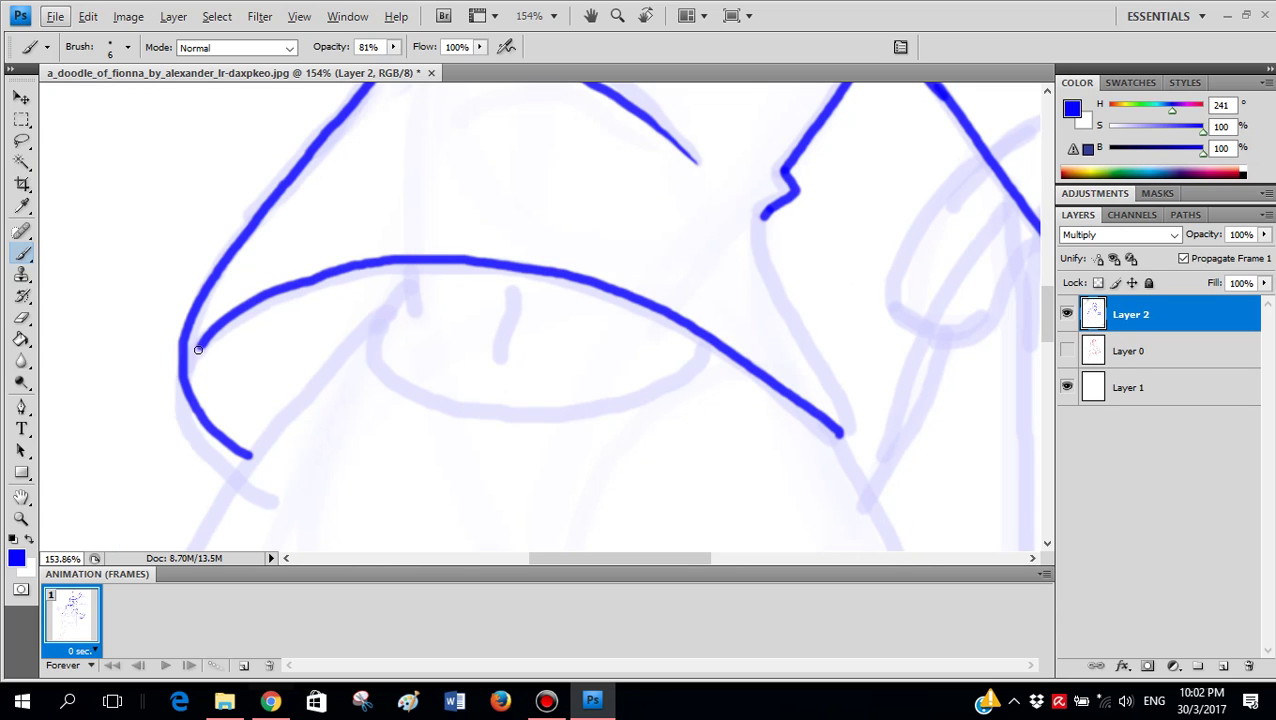
pyautogui.scroll(-3, 463, 298)
pyautogui.scroll(4, 593, 330)
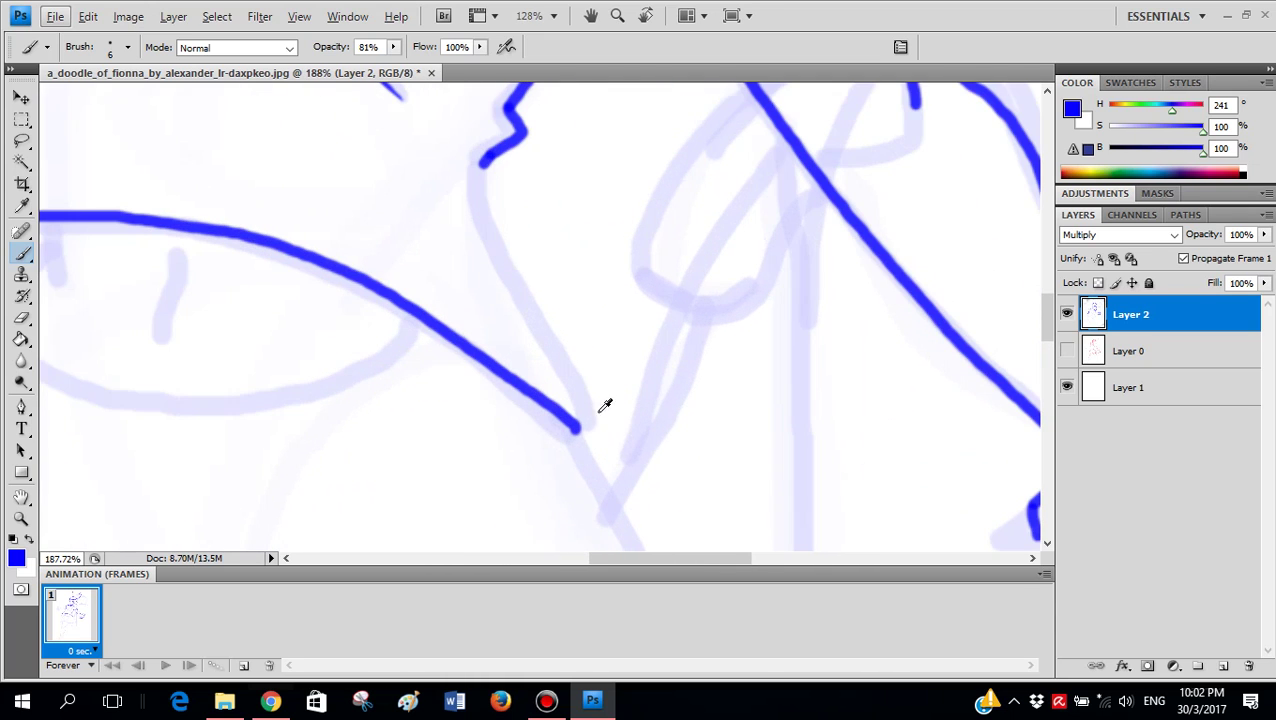
pyautogui.moveTo(594, 430)
pyautogui.mouseDown()
pyautogui.moveTo(510, 272)
pyautogui.moveTo(481, 160)
pyautogui.mouseUp()
pyautogui.scroll(-4, 618, 345)
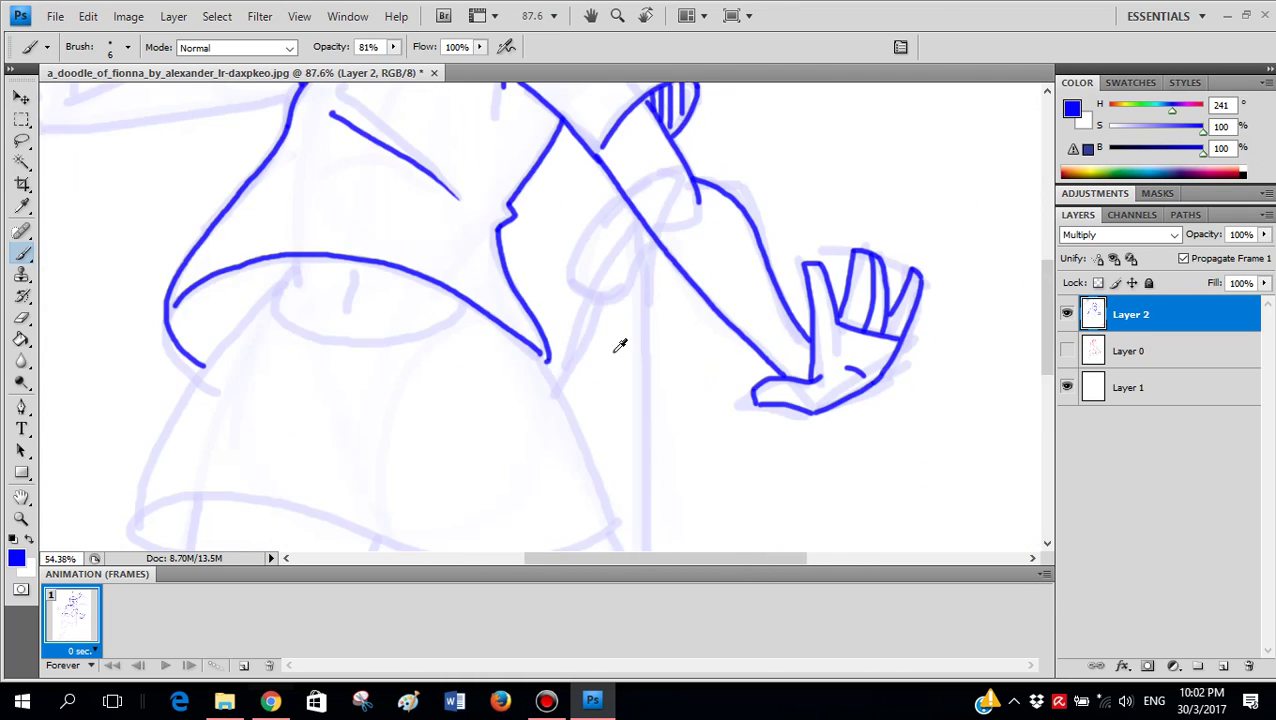
pyautogui.scroll(3, 584, 339)
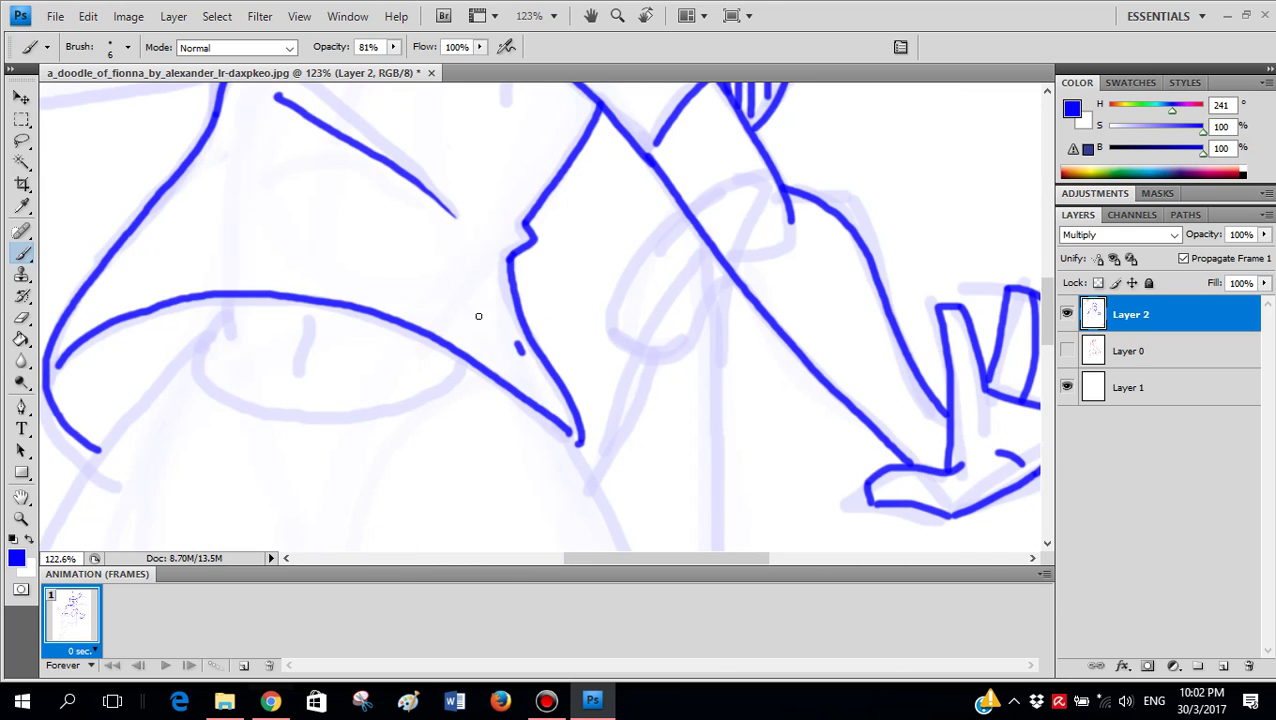
pyautogui.moveTo(478, 316); pyautogui.dragTo(300, 222)
pyautogui.scroll(-4, 600, 380)
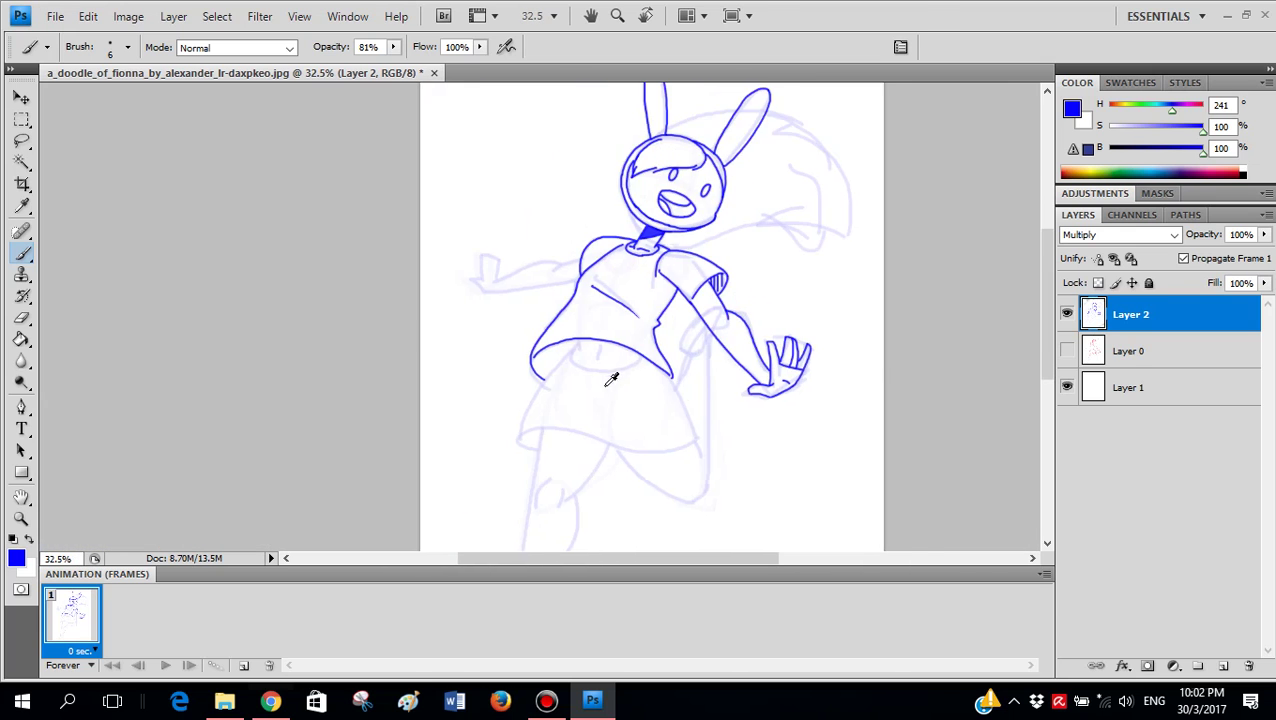
pyautogui.scroll(6, 611, 379)
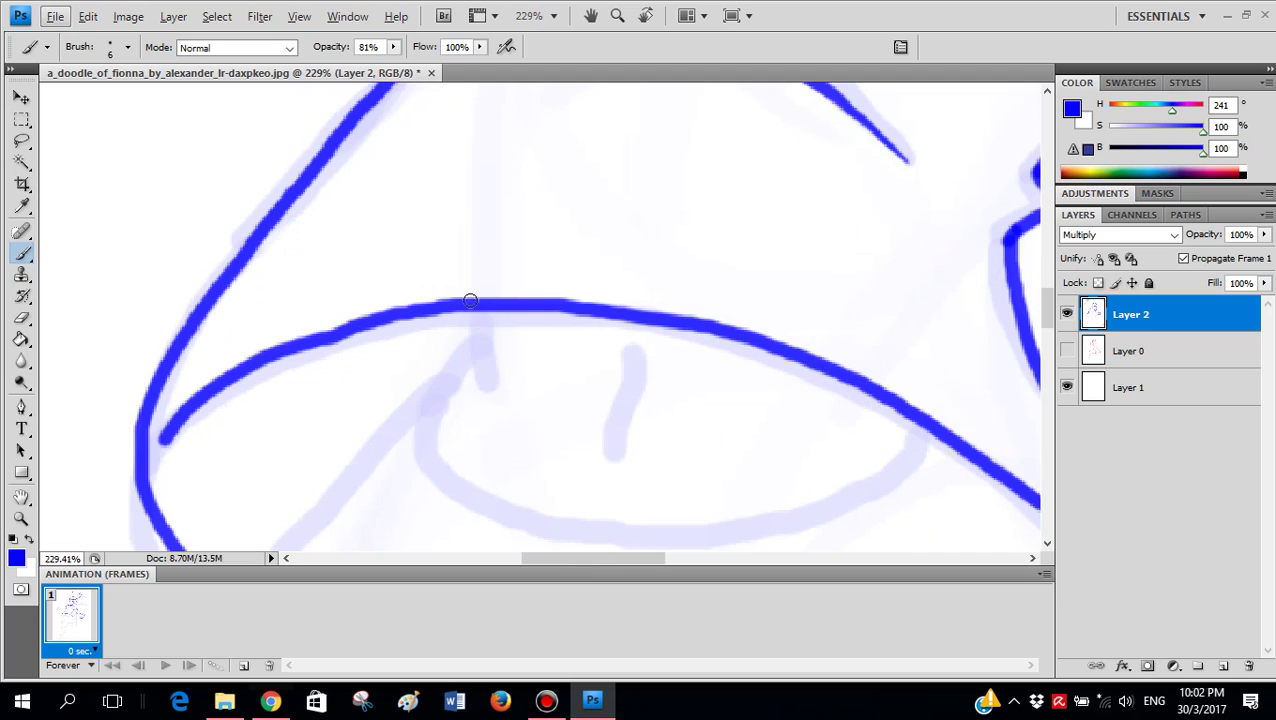
pyautogui.moveTo(476, 318); pyautogui.dragTo(485, 379)
pyautogui.moveTo(476, 326); pyautogui.dragTo(438, 395)
pyautogui.hotkey('ctrl', 'z')
pyautogui.moveTo(476, 335); pyautogui.dragTo(448, 406)
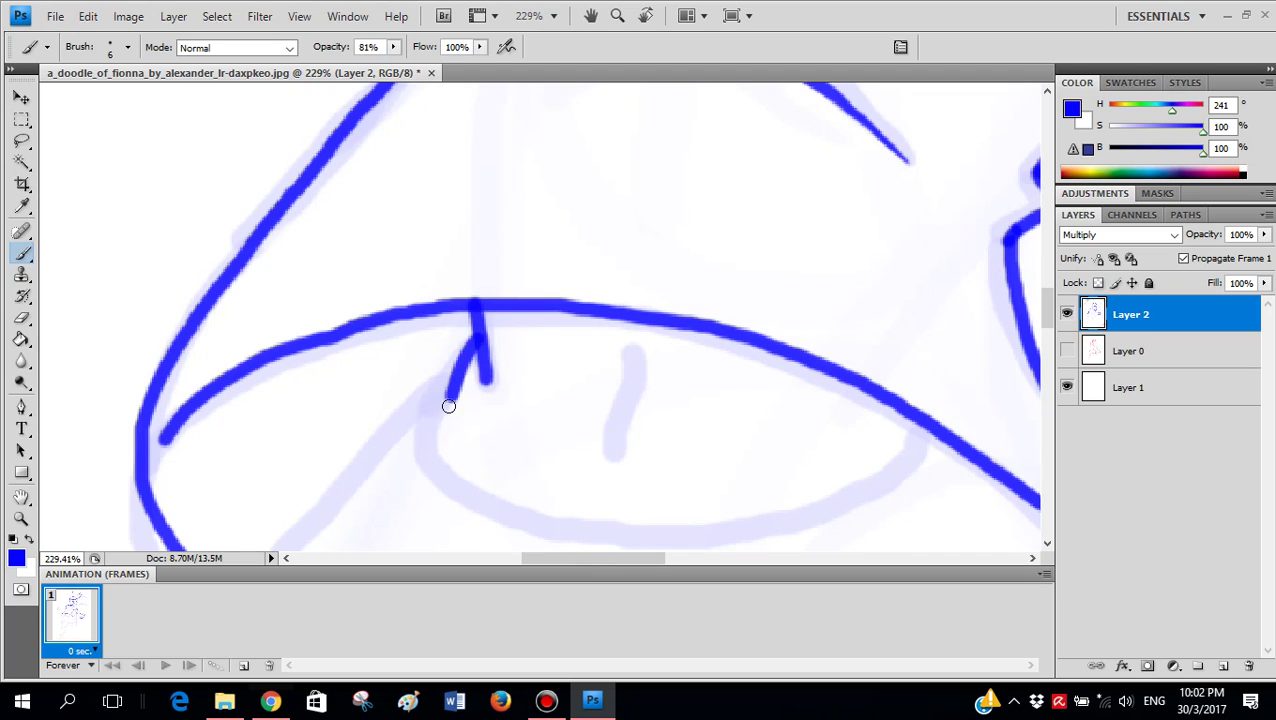
pyautogui.moveTo(629, 351); pyautogui.dragTo(612, 452)
pyautogui.scroll(-5, 620, 360)
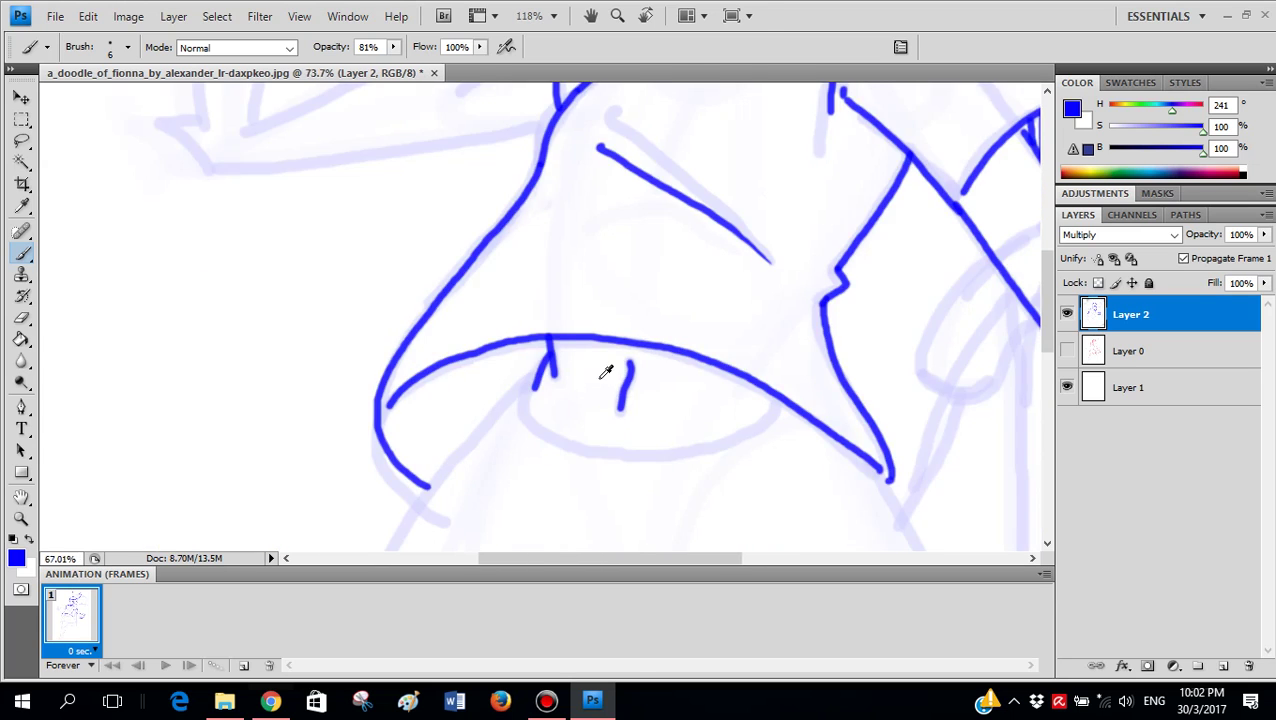
pyautogui.scroll(5, 642, 401)
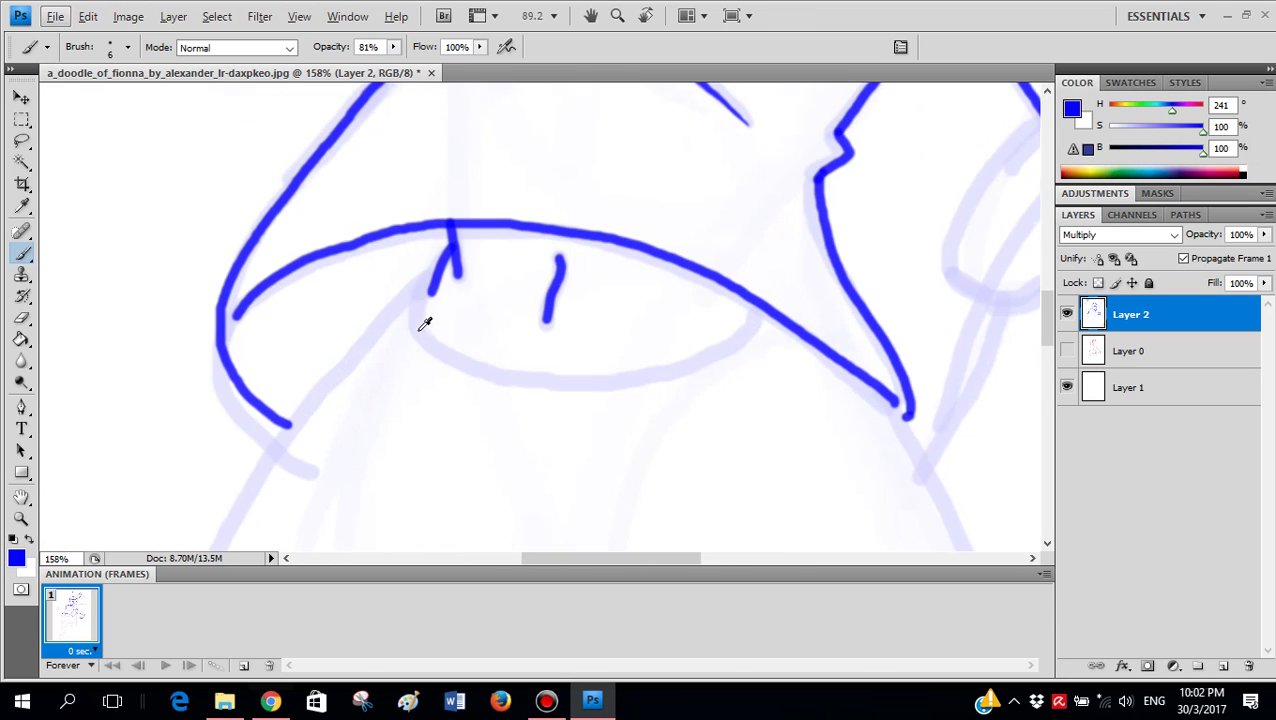
pyautogui.hotkey('ctrl', 'alt', 'z')
pyautogui.hotkey('ctrl', 'alt', 'z')
pyautogui.hotkey('ctrl', 'alt', 'z')
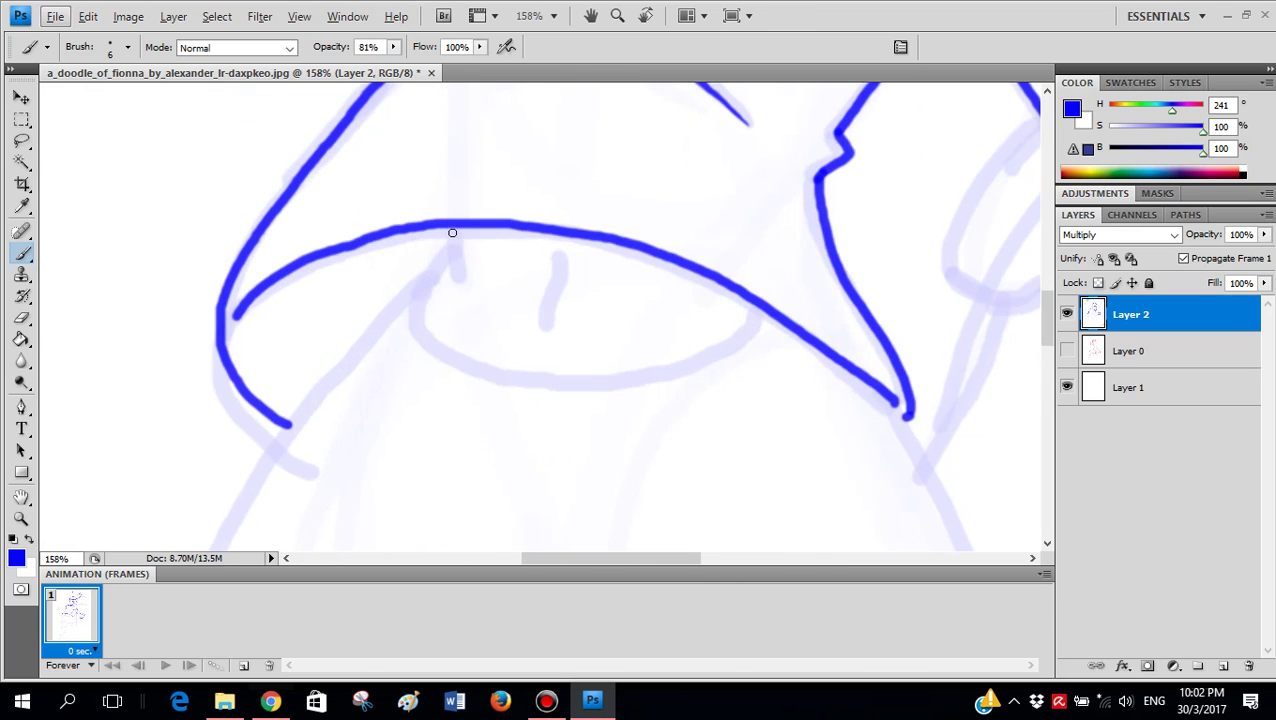
# - Draw two short crease lines meeting just below the shirt's arched hem and a short line for the navel
pyautogui.moveTo(445, 232); pyautogui.dragTo(652, 378)
pyautogui.hotkey('ctrl', 'z')
pyautogui.scroll(2, 457, 225)
pyautogui.moveTo(458, 242); pyautogui.dragTo(461, 284)
pyautogui.hotkey('ctrl', 'z')
pyautogui.moveTo(455, 230); pyautogui.dragTo(431, 291)
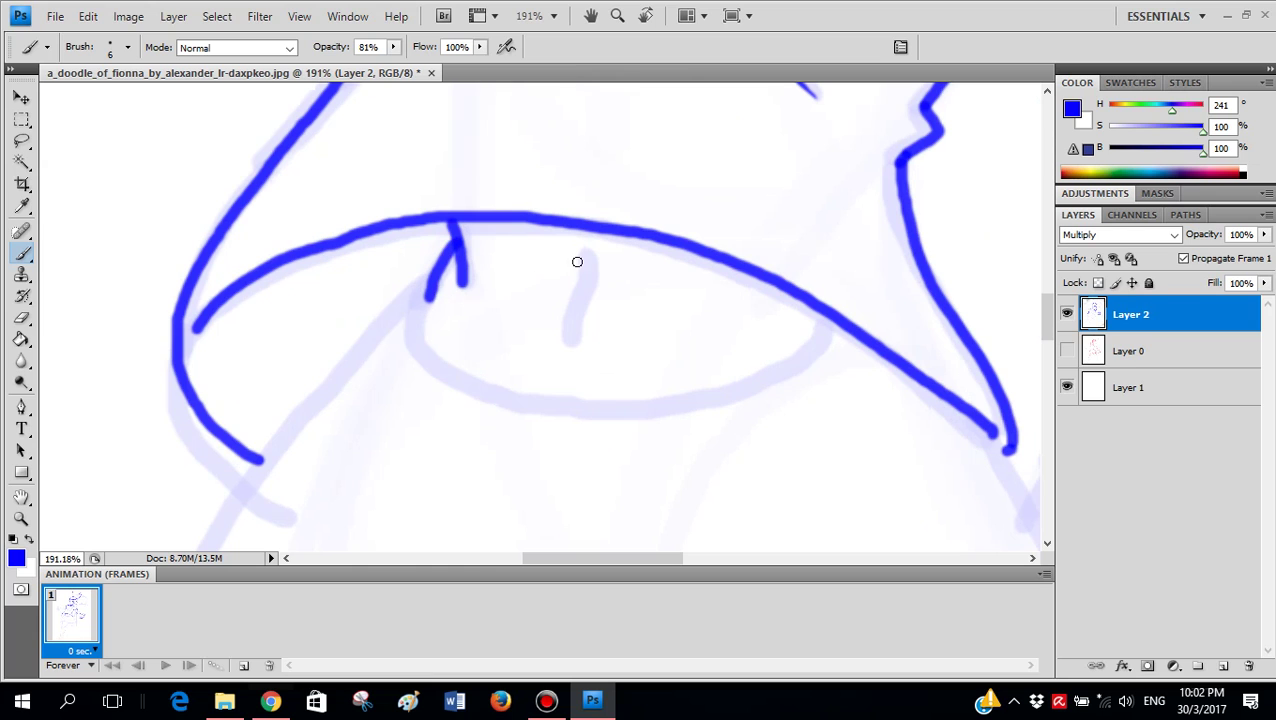
pyautogui.moveTo(587, 267); pyautogui.dragTo(592, 330)
pyautogui.scroll(-15, 604, 353)
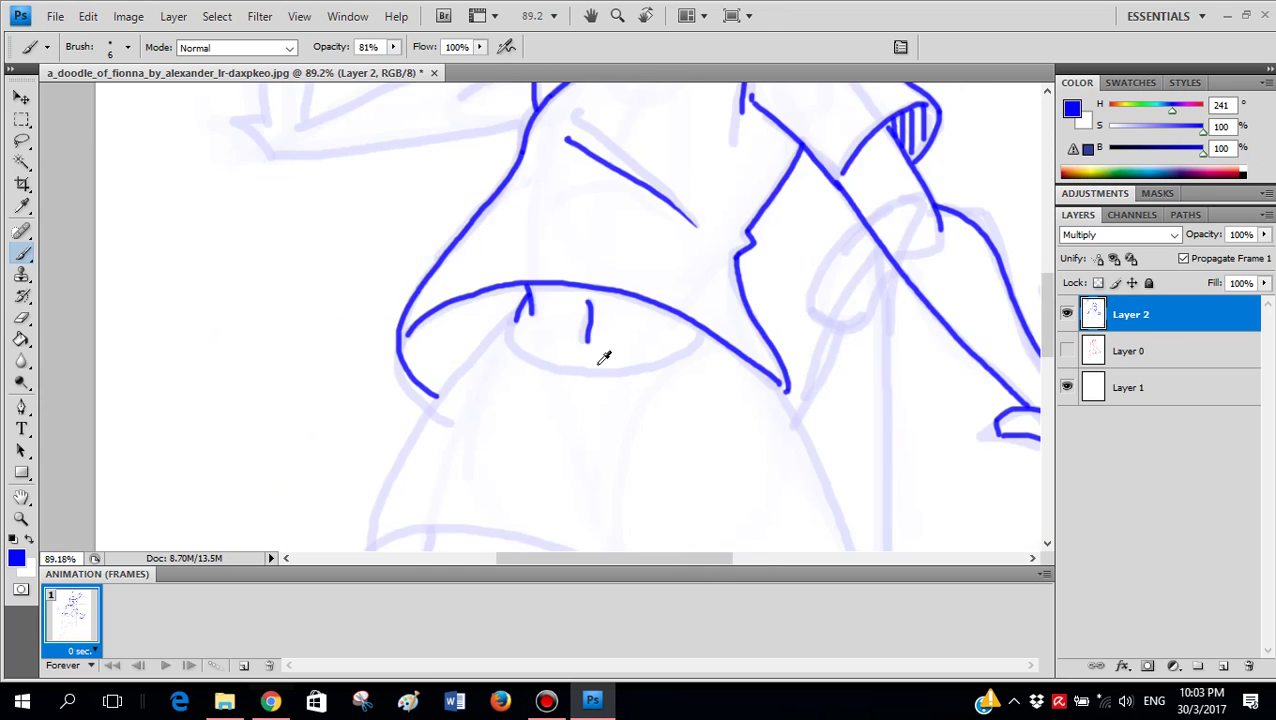
pyautogui.hscroll(1, 644, 398)
pyautogui.scroll(-1, 644, 393)
pyautogui.scroll(10, 510, 293)
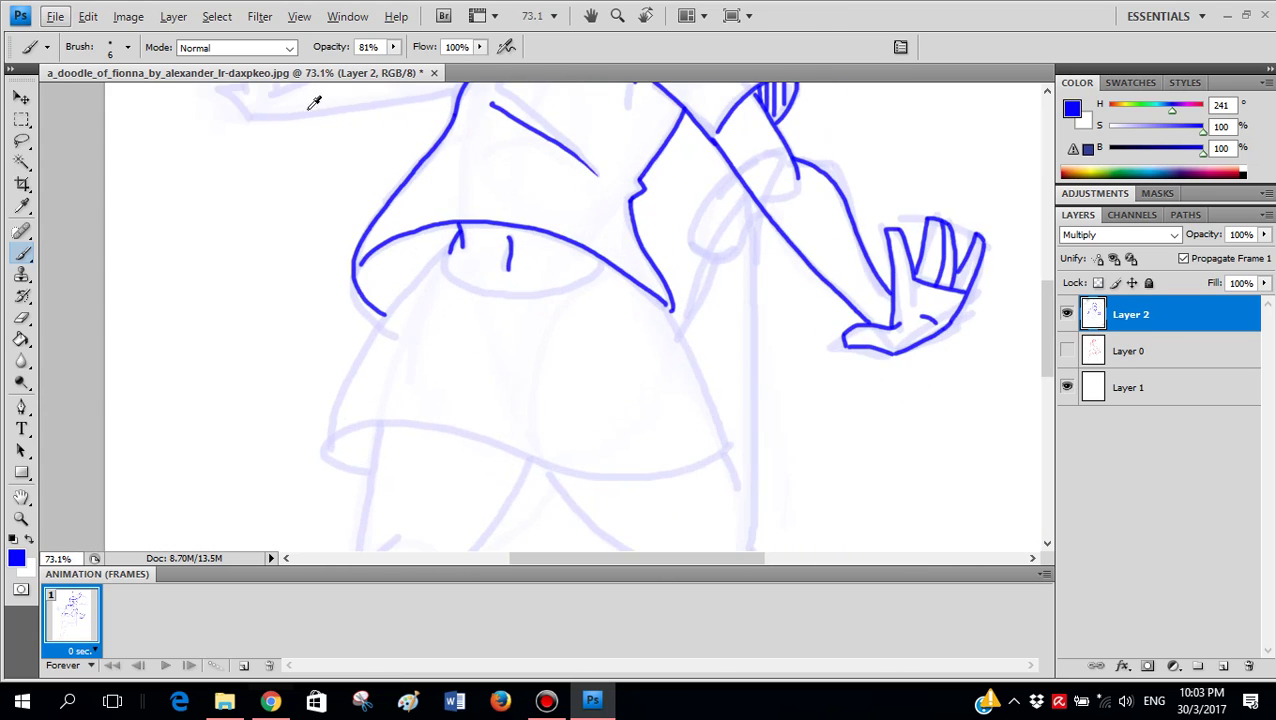
pyautogui.scroll(2, 490, 250)
pyautogui.scroll(2, 675, 322)
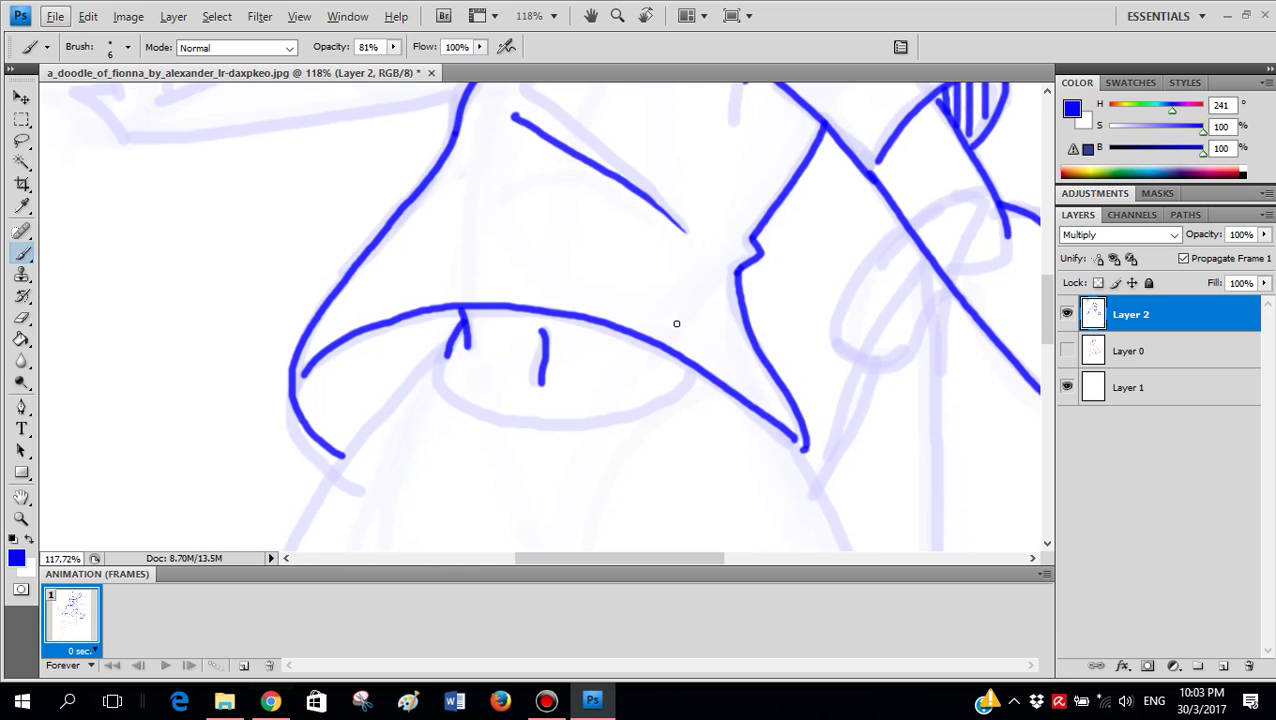
pyautogui.scroll(-10, 692, 342)
pyautogui.scroll(-3, 716, 347)
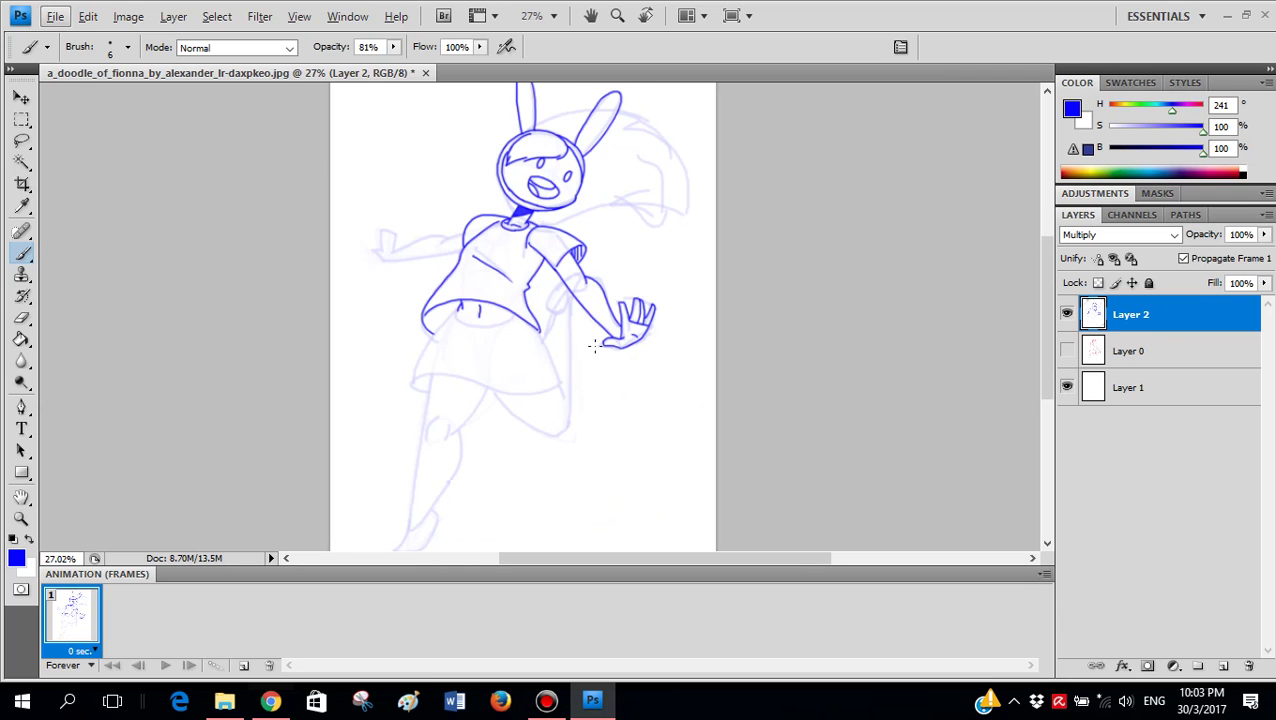
pyautogui.scroll(11, 580, 325)
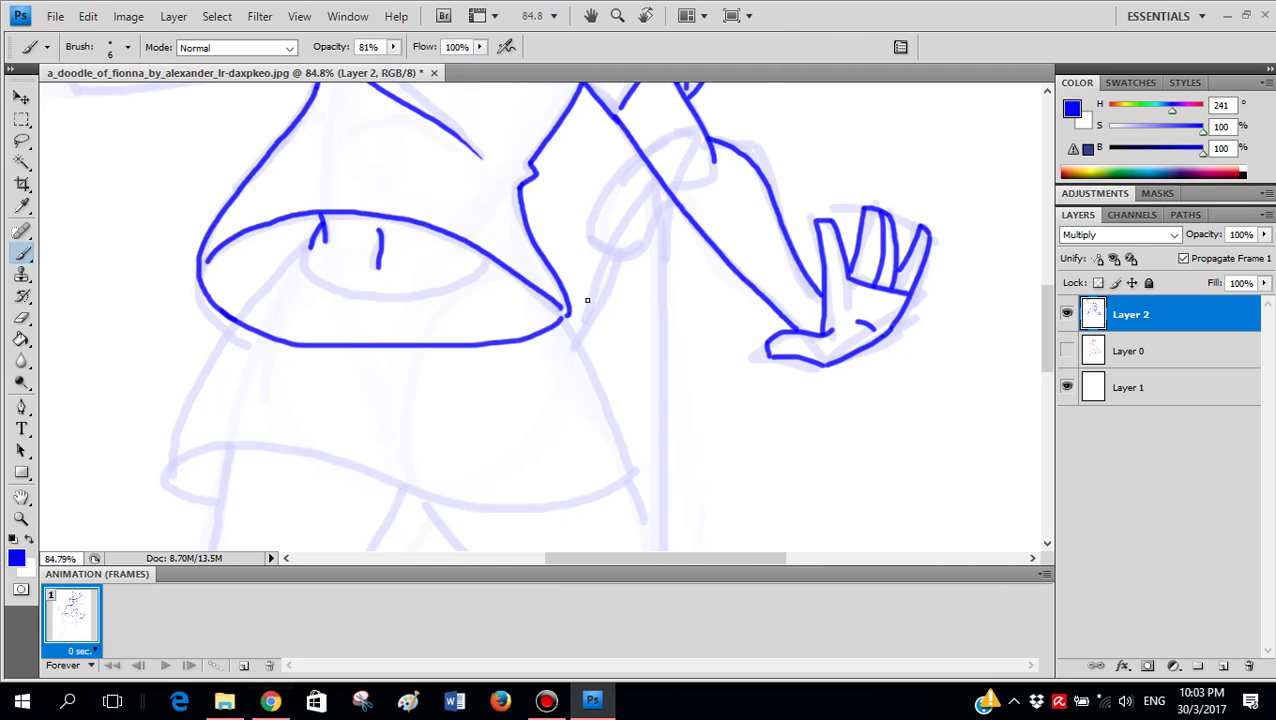
pyautogui.hotkey('ctrl', 'z')
pyautogui.moveTo(560, 310)
pyautogui.mouseDown()
pyautogui.moveTo(343, 186)
pyautogui.moveTo(267, 184)
pyautogui.moveTo(238, 244)
pyautogui.mouseUp()
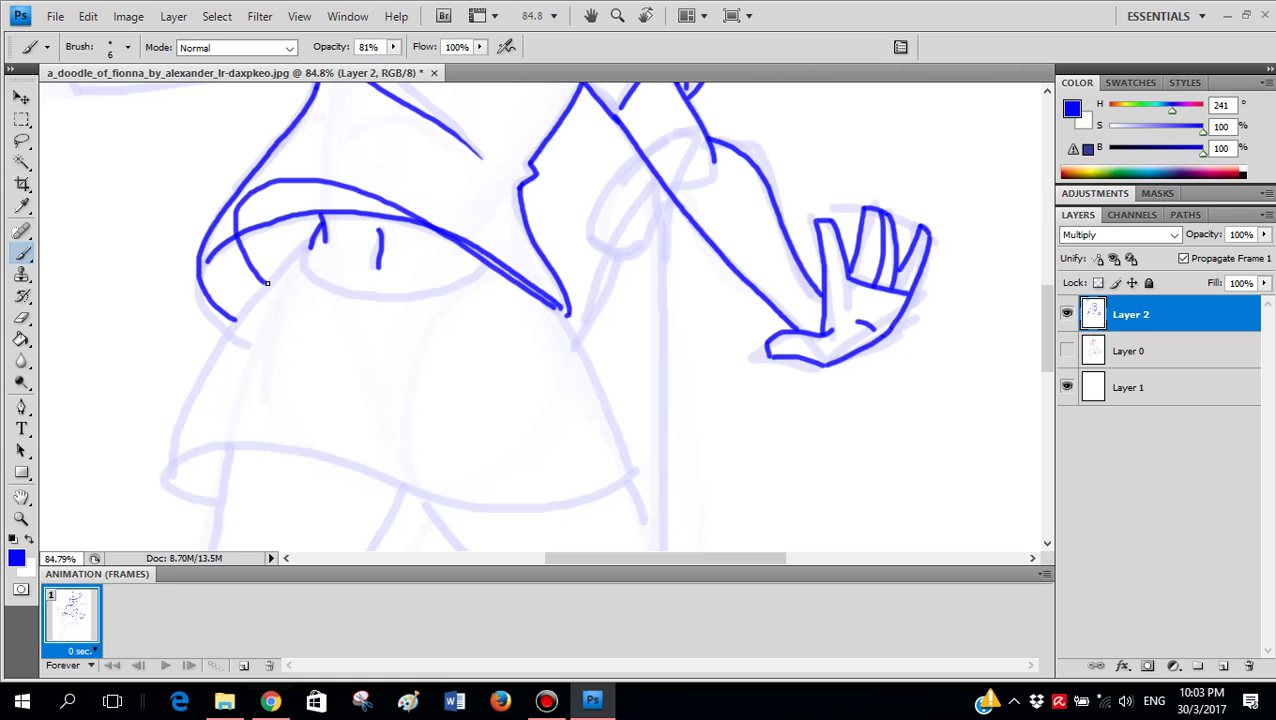
pyautogui.scroll(-6, 380, 286)
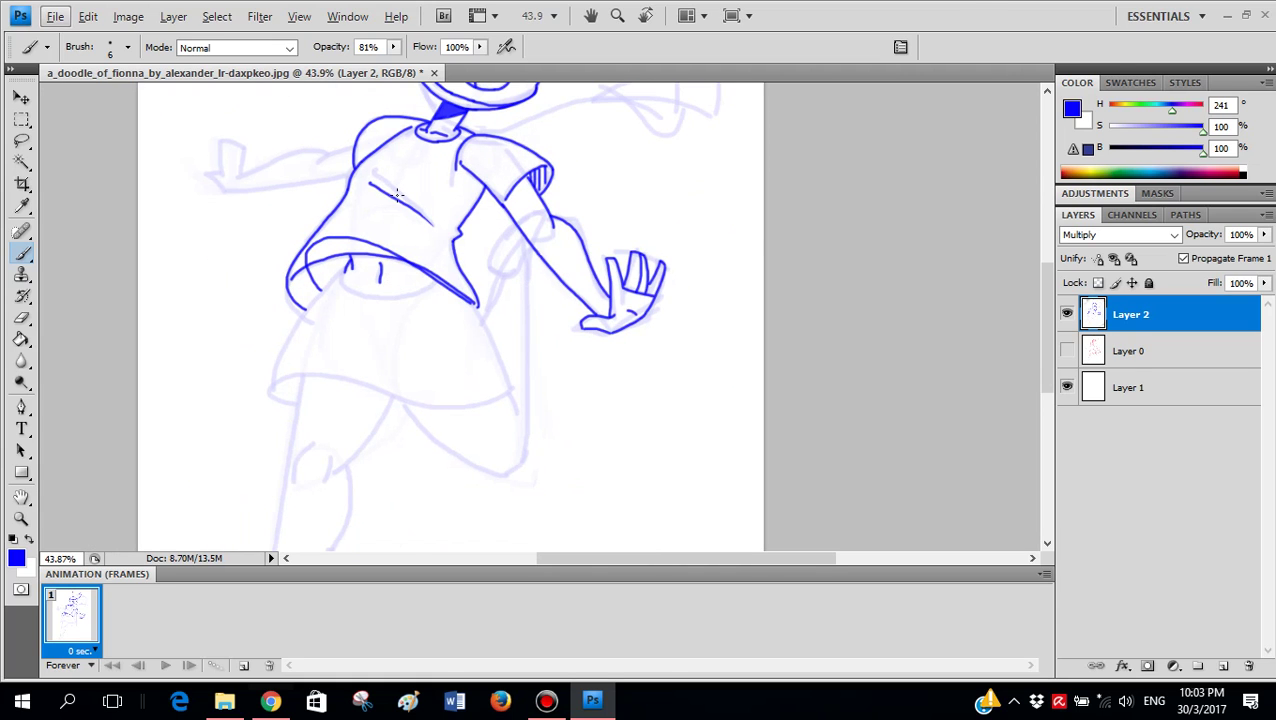
pyautogui.scroll(3, 400, 230)
pyautogui.moveTo(407, 273); pyautogui.dragTo(210, 273)
pyautogui.moveTo(246, 257); pyautogui.dragTo(246, 315)
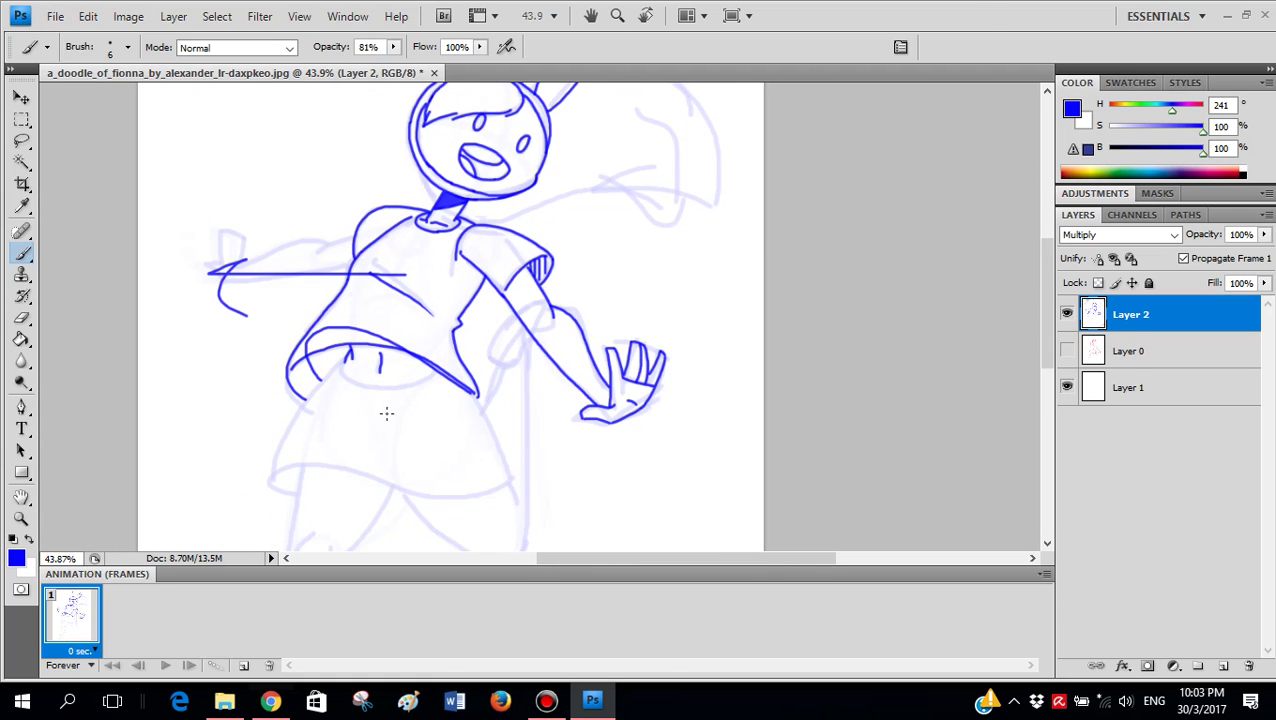
pyautogui.moveTo(386, 413)
pyautogui.mouseDown()
pyautogui.moveTo(275, 468)
pyautogui.moveTo(330, 493)
pyautogui.moveTo(244, 490)
pyautogui.mouseUp()
pyautogui.hotkey('ctrl', 'z')
pyautogui.hotkey('ctrl', 'alt', 'z')
pyautogui.hotkey('ctrl', 'alt', 'z')
# - Draw the curved waistline below the navel, from the crease lines around to the shirt's hem on the other side
pyautogui.scroll(5, 395, 323)
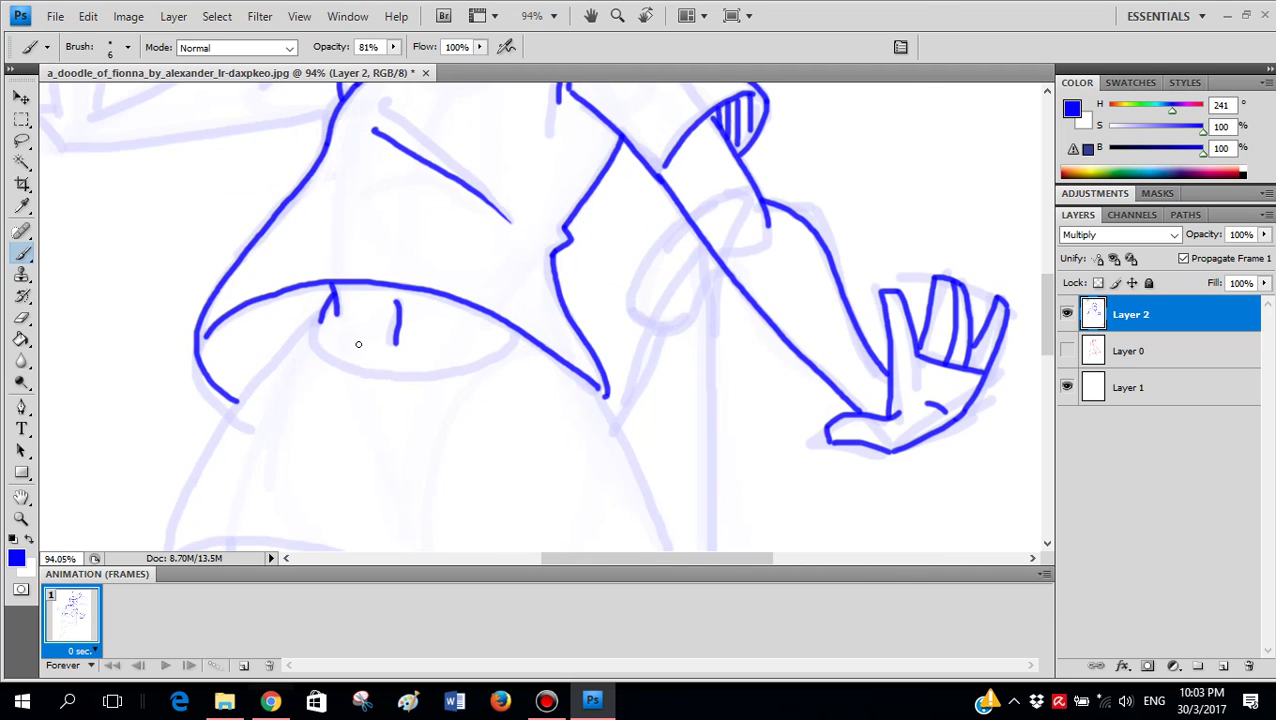
pyautogui.scroll(5, 380, 346)
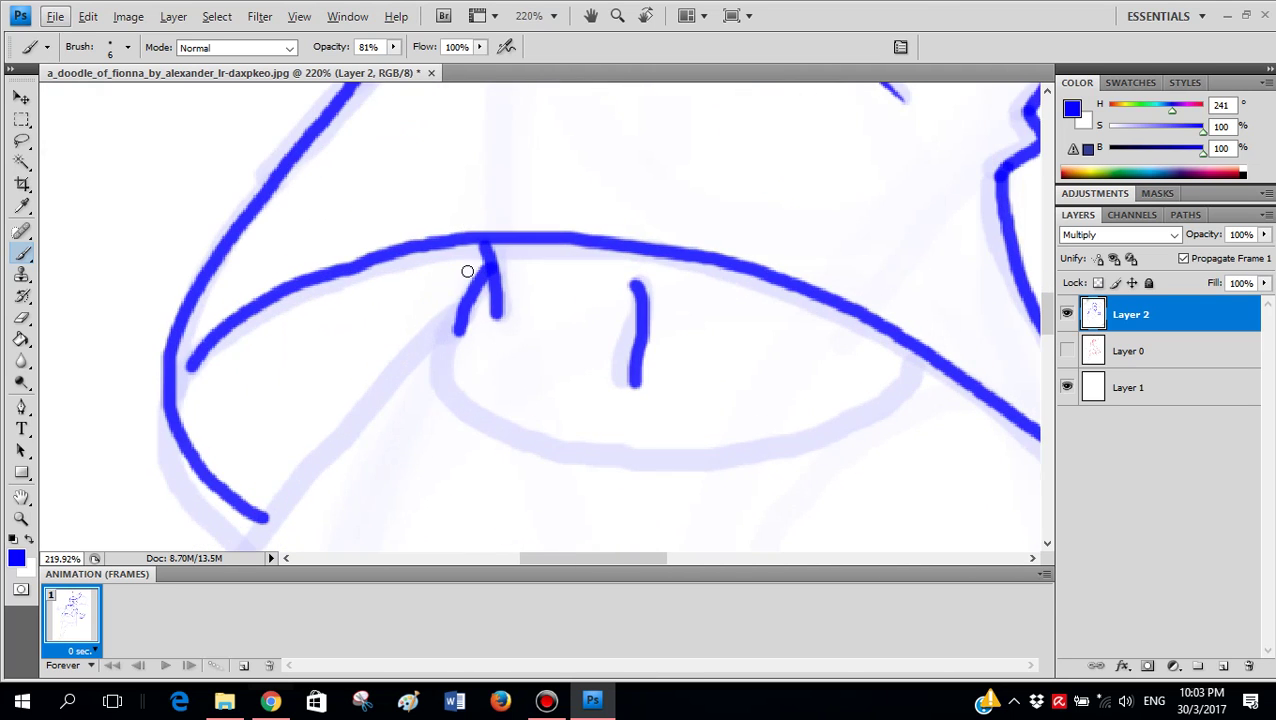
pyautogui.scroll(-2, 467, 271)
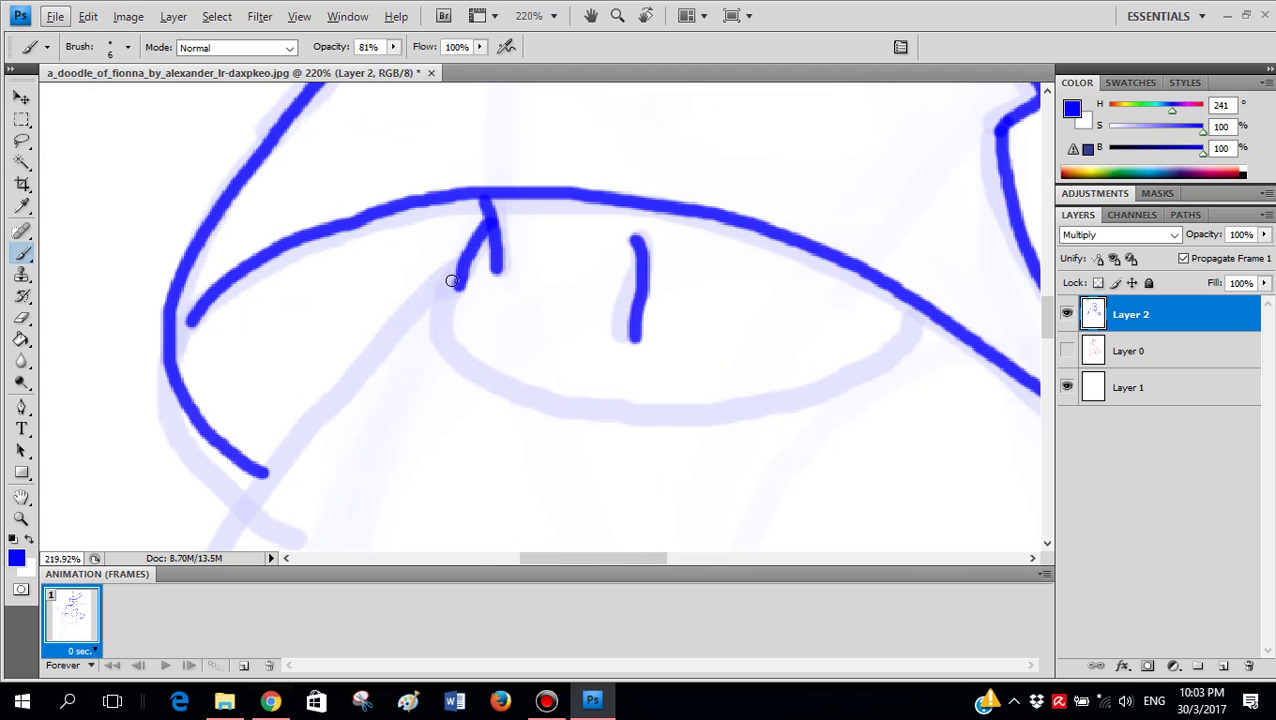
pyautogui.moveTo(458, 287)
pyautogui.mouseDown()
pyautogui.moveTo(444, 333)
pyautogui.moveTo(487, 376)
pyautogui.moveTo(624, 410)
pyautogui.moveTo(809, 384)
pyautogui.moveTo(872, 360)
pyautogui.moveTo(940, 296)
pyautogui.mouseUp()
pyautogui.scroll(-5, 911, 347)
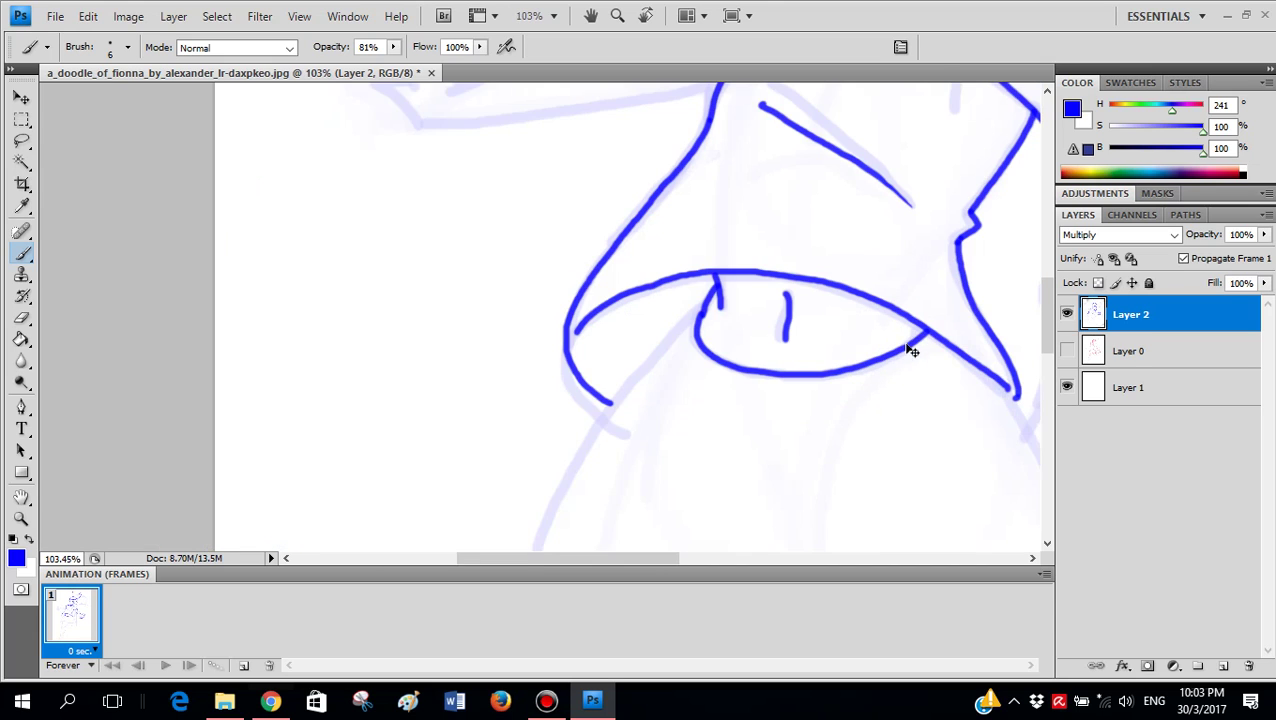
# - Compare the line art with the red sketch by briefly showing Layer 0 and toggling the visibility of Layer 2
pyautogui.scroll(-2, 794, 334)
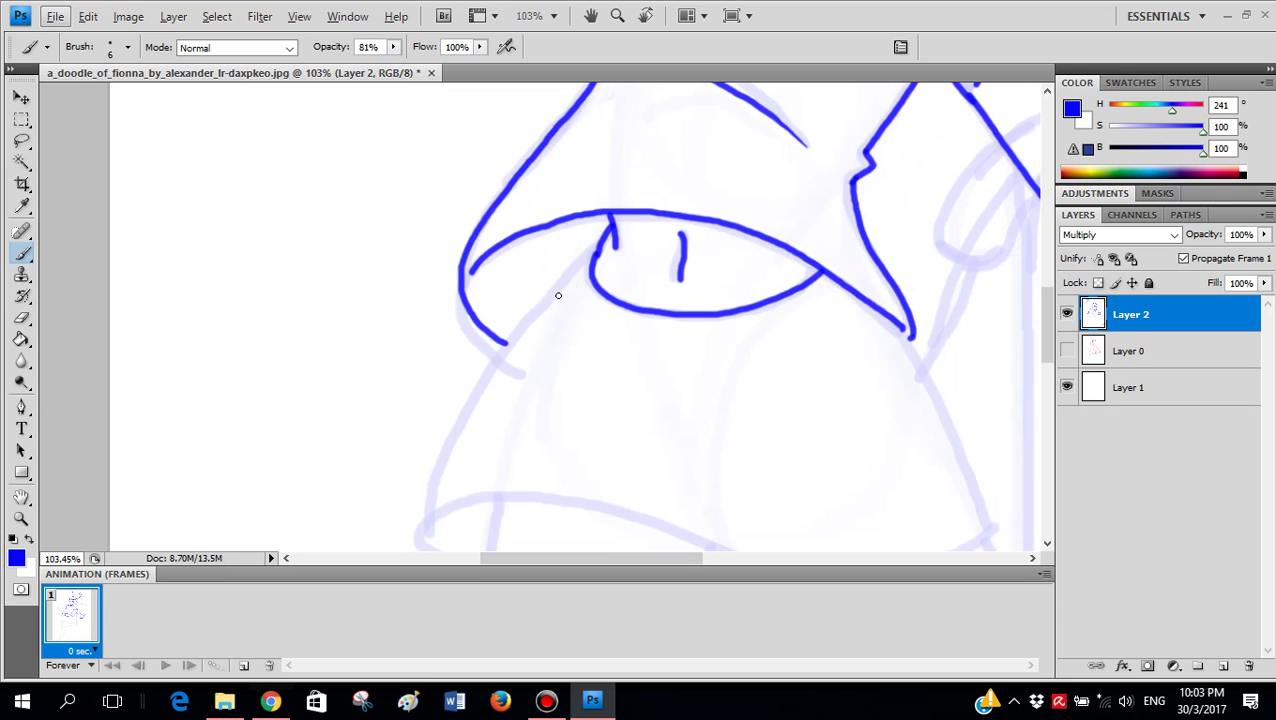
pyautogui.scroll(2, 558, 295)
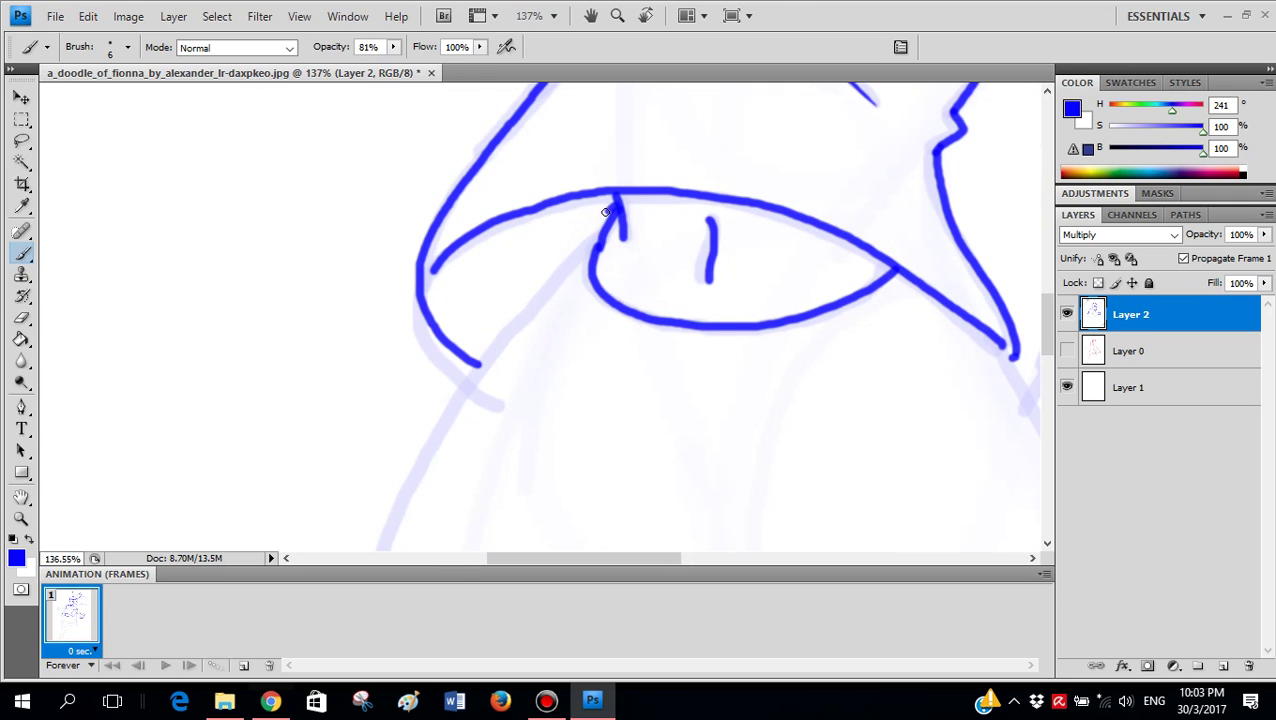
pyautogui.scroll(-3, 581, 256)
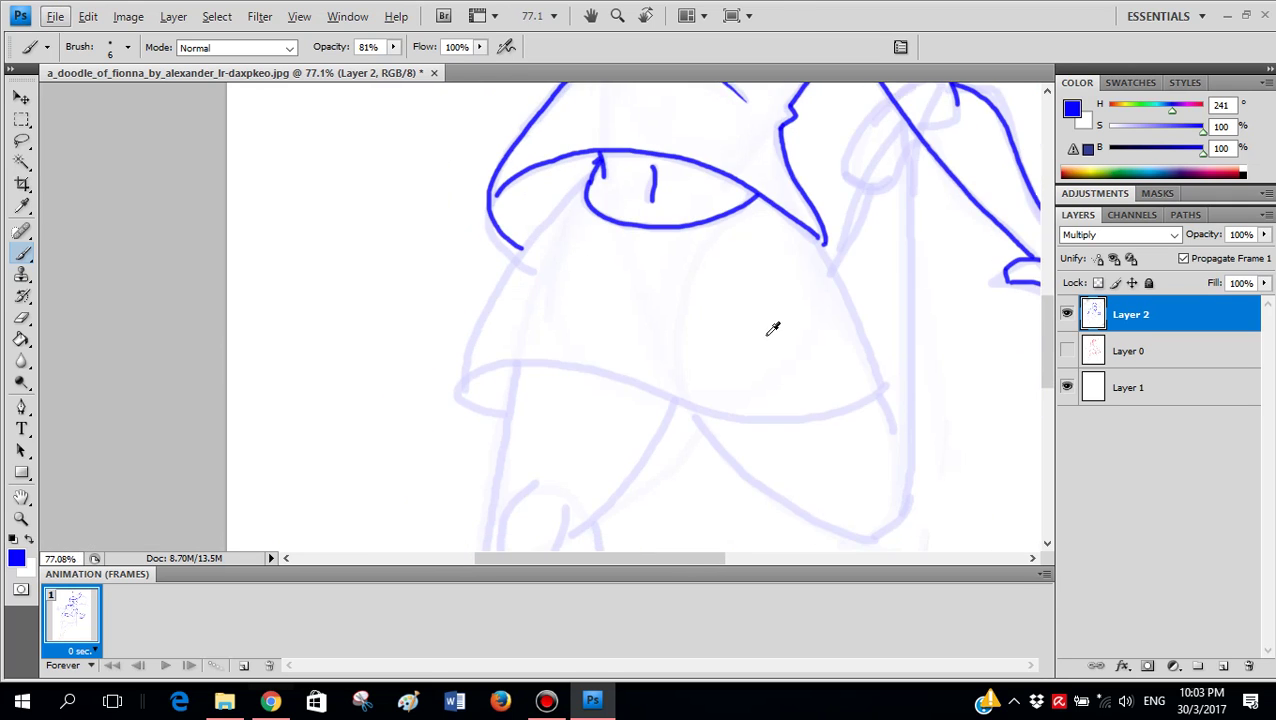
pyautogui.scroll(-2, 773, 329)
pyautogui.click(1067, 350)
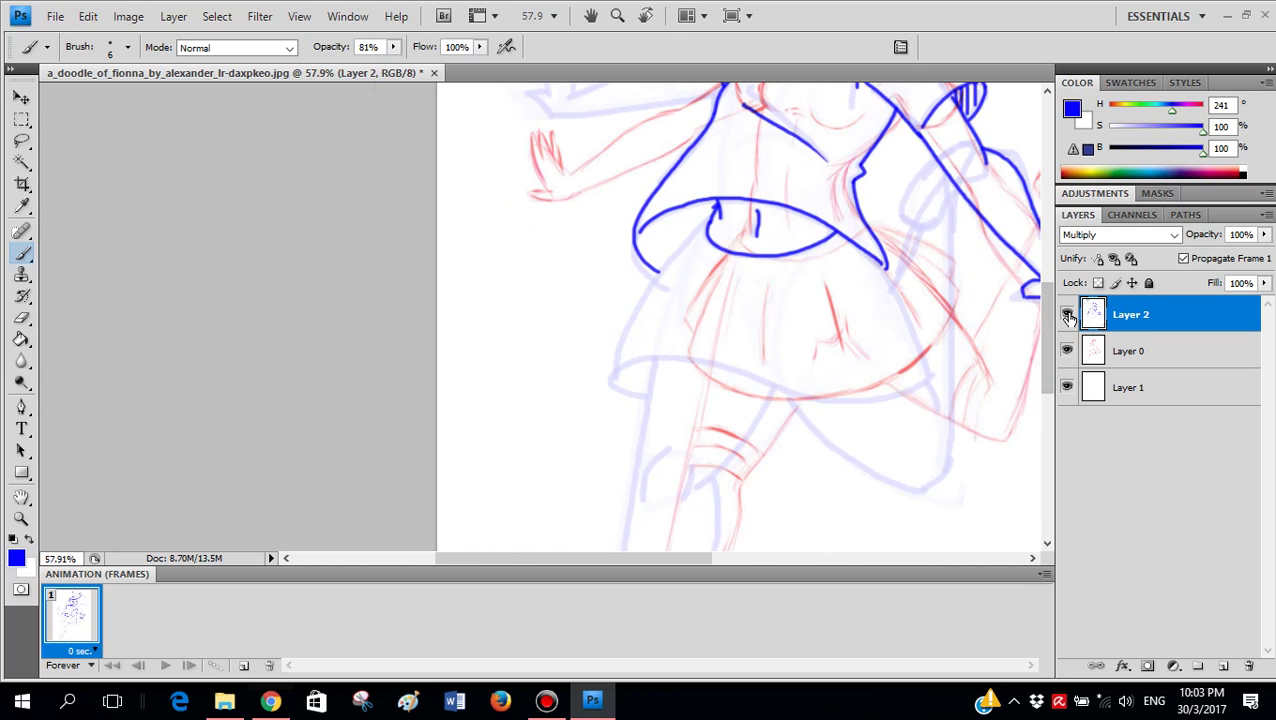
pyautogui.click(1067, 314)
pyautogui.click(1067, 314)
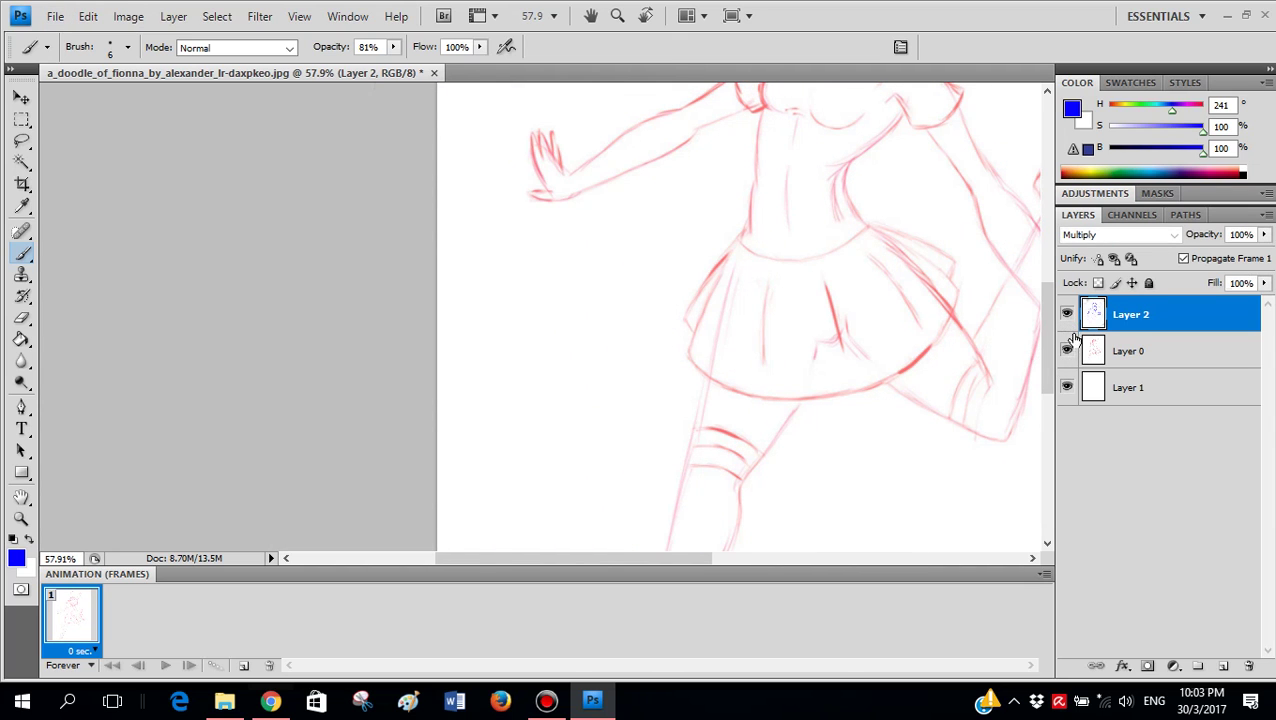
pyautogui.click(1067, 350)
pyautogui.hscroll(3, 810, 386)
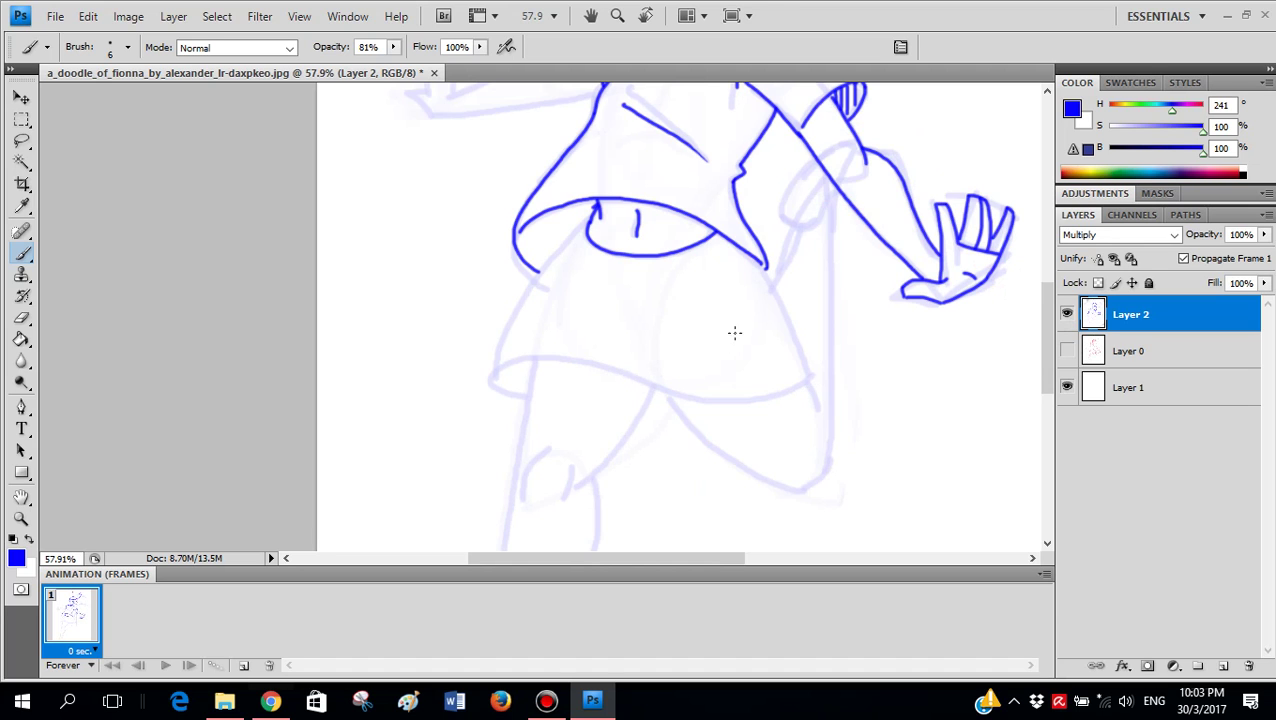
# - Try to draw the skirt's side edge sloping from the small crease under the shirt hem toward the skirt hem
pyautogui.scroll(3, 632, 222)
pyautogui.scroll(1, 523, 206)
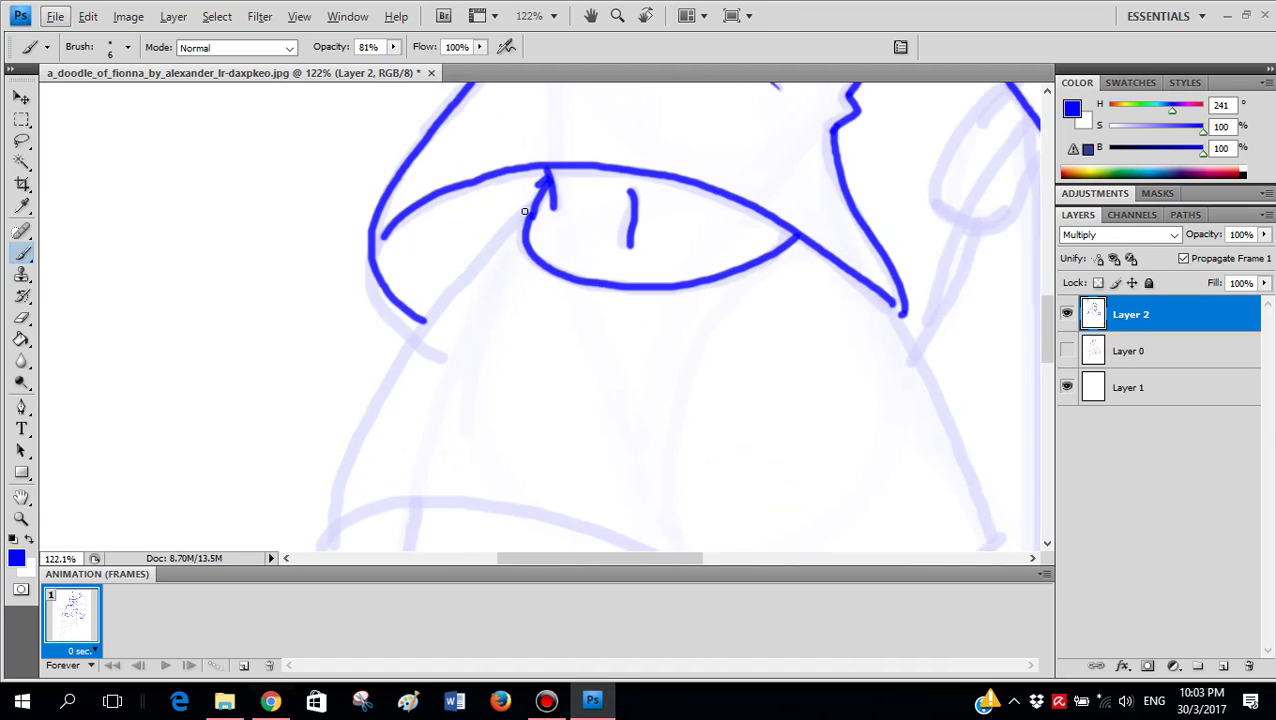
pyautogui.moveTo(535, 161); pyautogui.dragTo(362, 376)
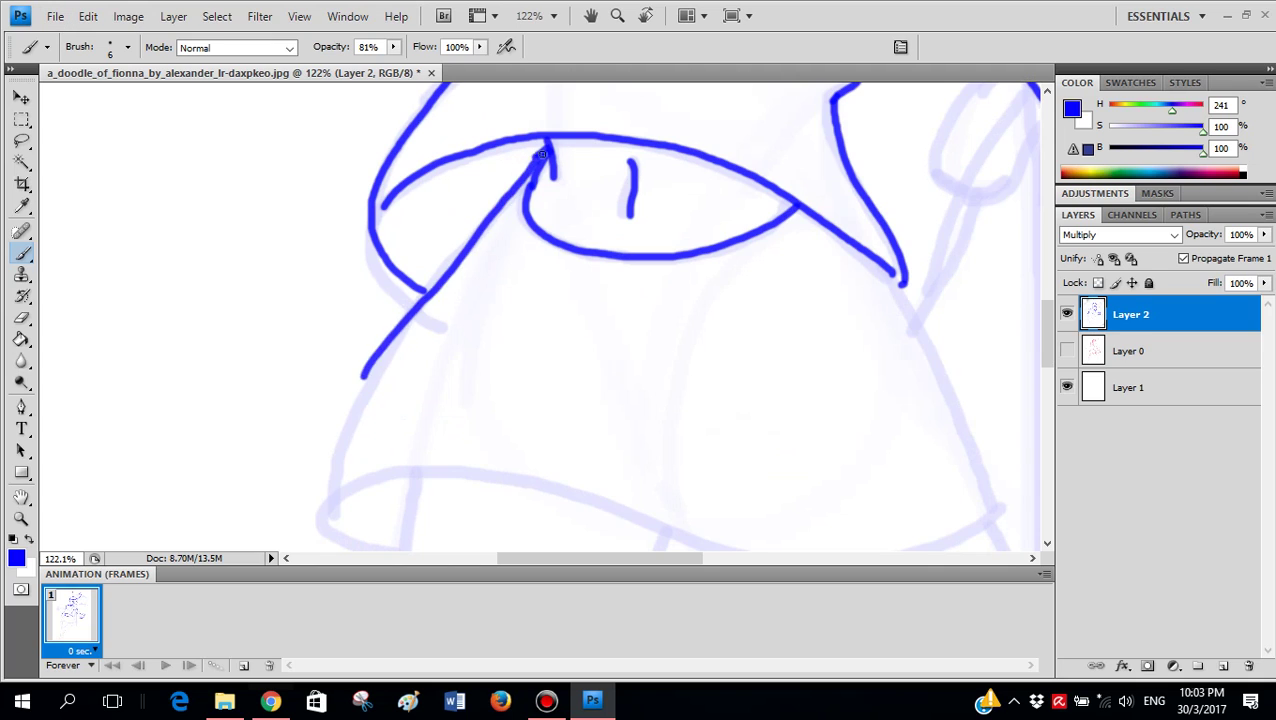
pyautogui.hotkey('ctrl', 'z')
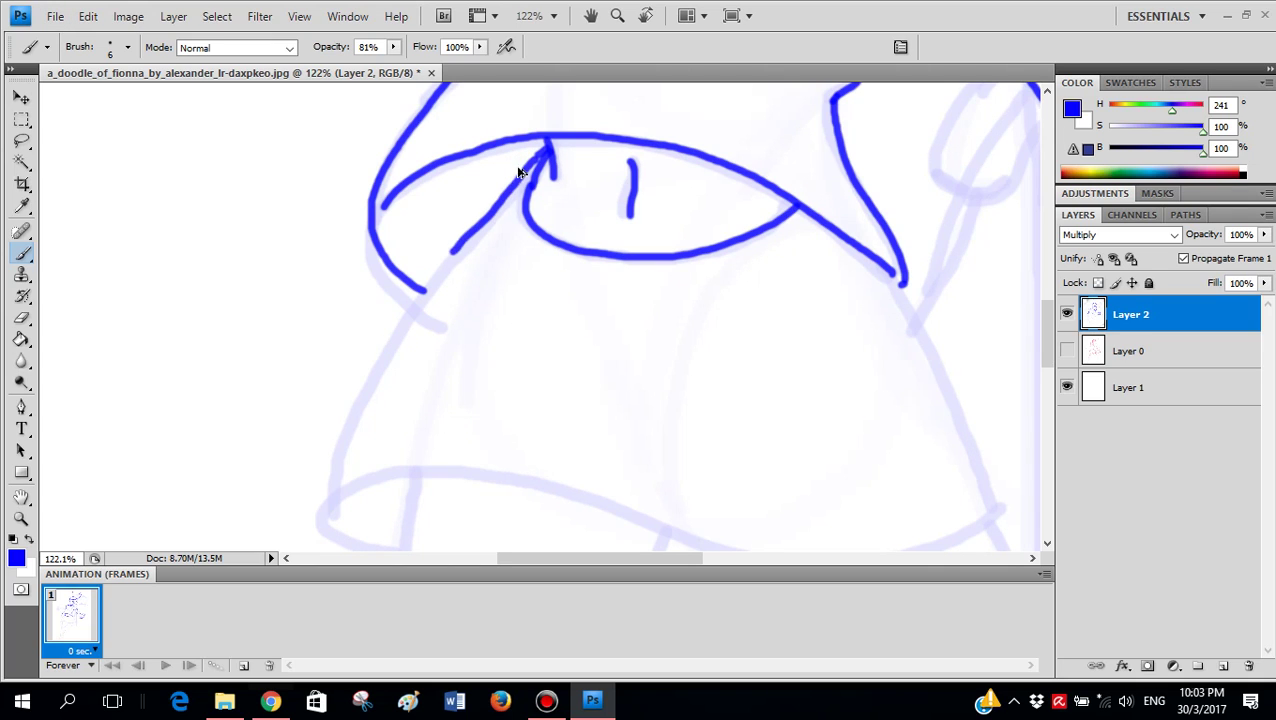
pyautogui.hotkey('ctrl', 'z')
# - Try four long, widely spaced pleat lines fanning down the skirt from below the waistline
pyautogui.moveTo(520, 252); pyautogui.dragTo(409, 452)
pyautogui.moveTo(567, 312); pyautogui.dragTo(533, 502)
pyautogui.moveTo(651, 328); pyautogui.dragTo(676, 520)
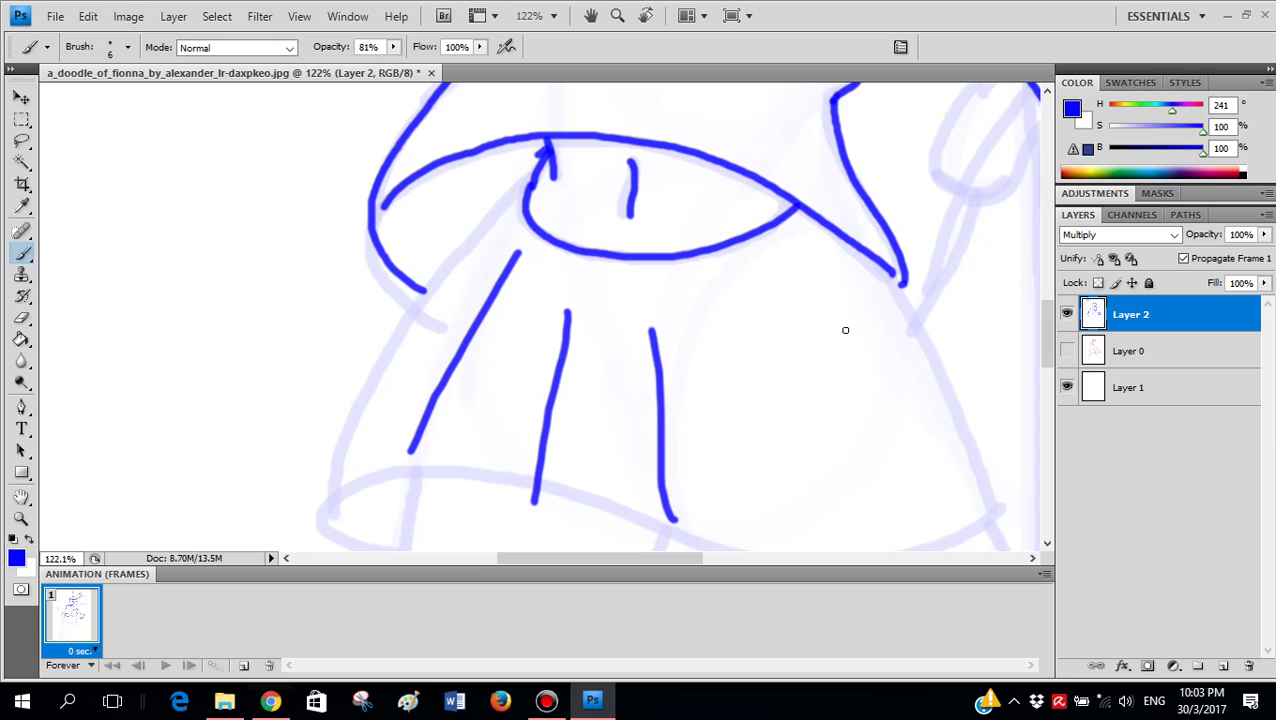
pyautogui.moveTo(838, 288); pyautogui.dragTo(908, 530)
pyautogui.hotkey('ctrl', 'alt', 'z')
pyautogui.hotkey('ctrl', 'alt', 'z')
pyautogui.hotkey('ctrl', 'alt', 'z')
pyautogui.hotkey('ctrl', 'alt', 'z')
# - Try a wavy section of skirt hem and three short hooked folds just below the waistline
pyautogui.scroll(-1, 716, 321)
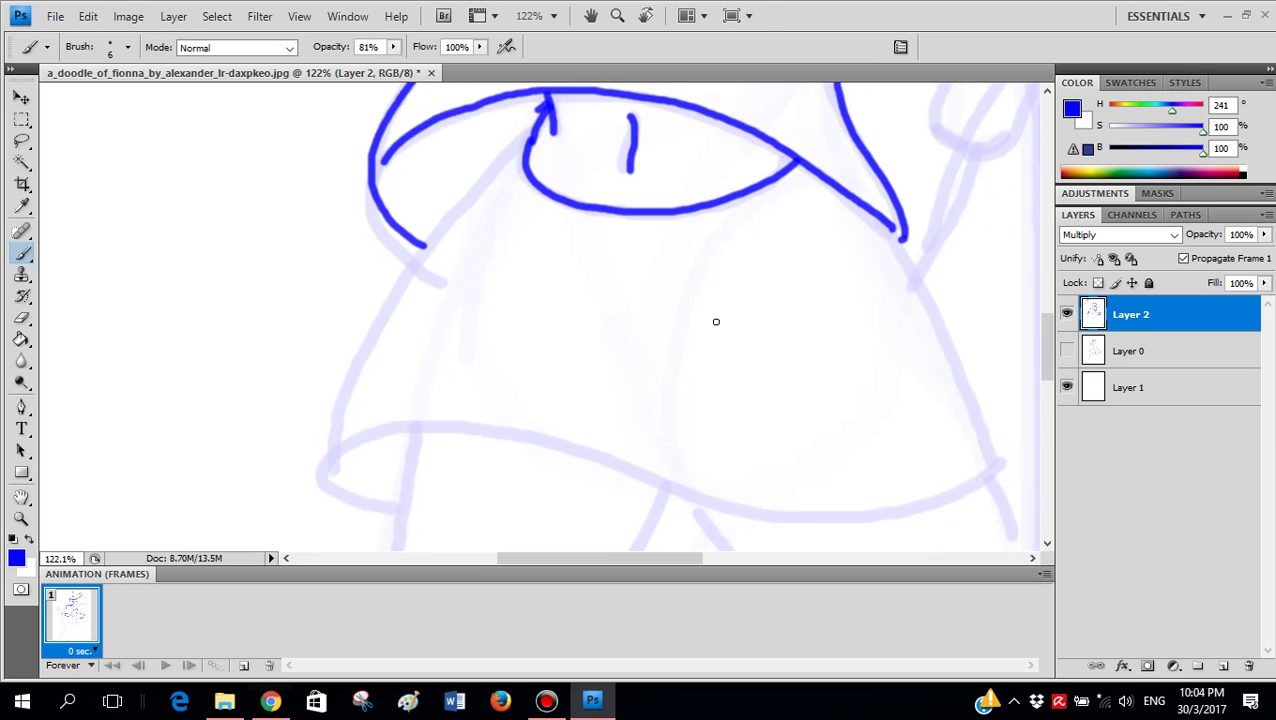
pyautogui.scroll(-1, 716, 321)
pyautogui.moveTo(442, 367); pyautogui.dragTo(600, 408)
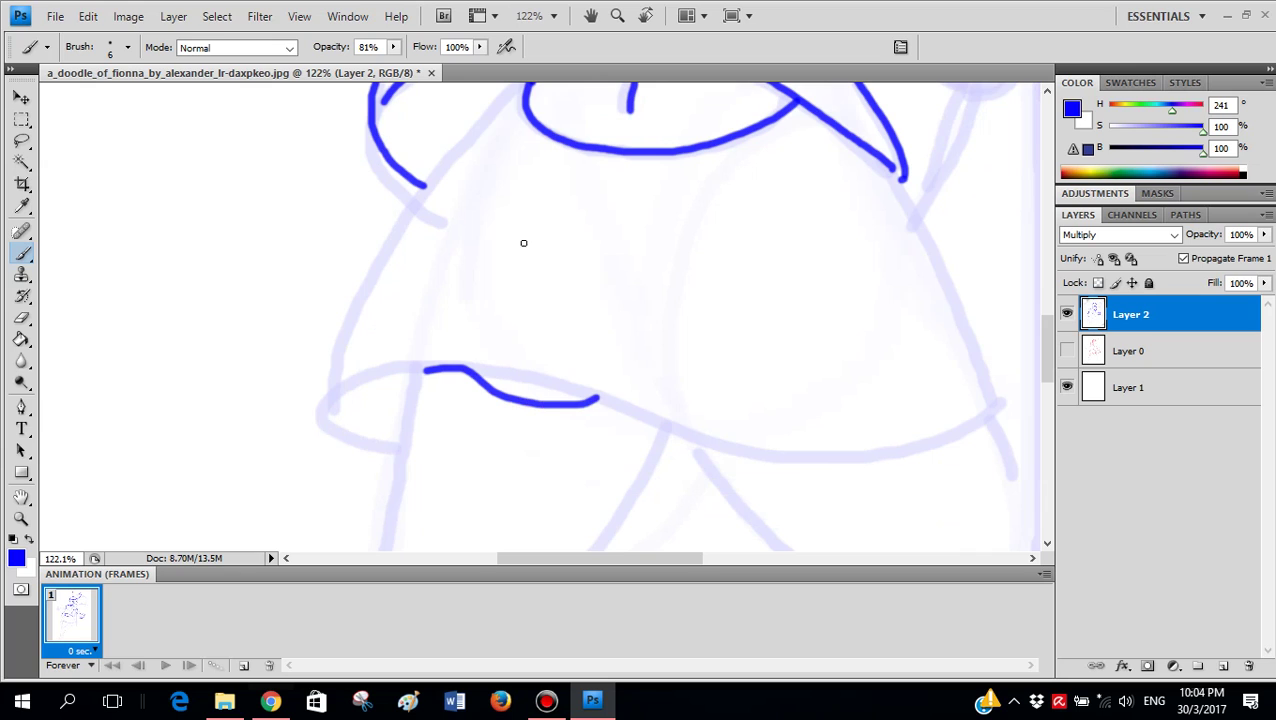
pyautogui.hotkey('ctrl', 'z')
pyautogui.moveTo(635, 189); pyautogui.dragTo(641, 285)
pyautogui.moveTo(756, 164); pyautogui.dragTo(749, 221)
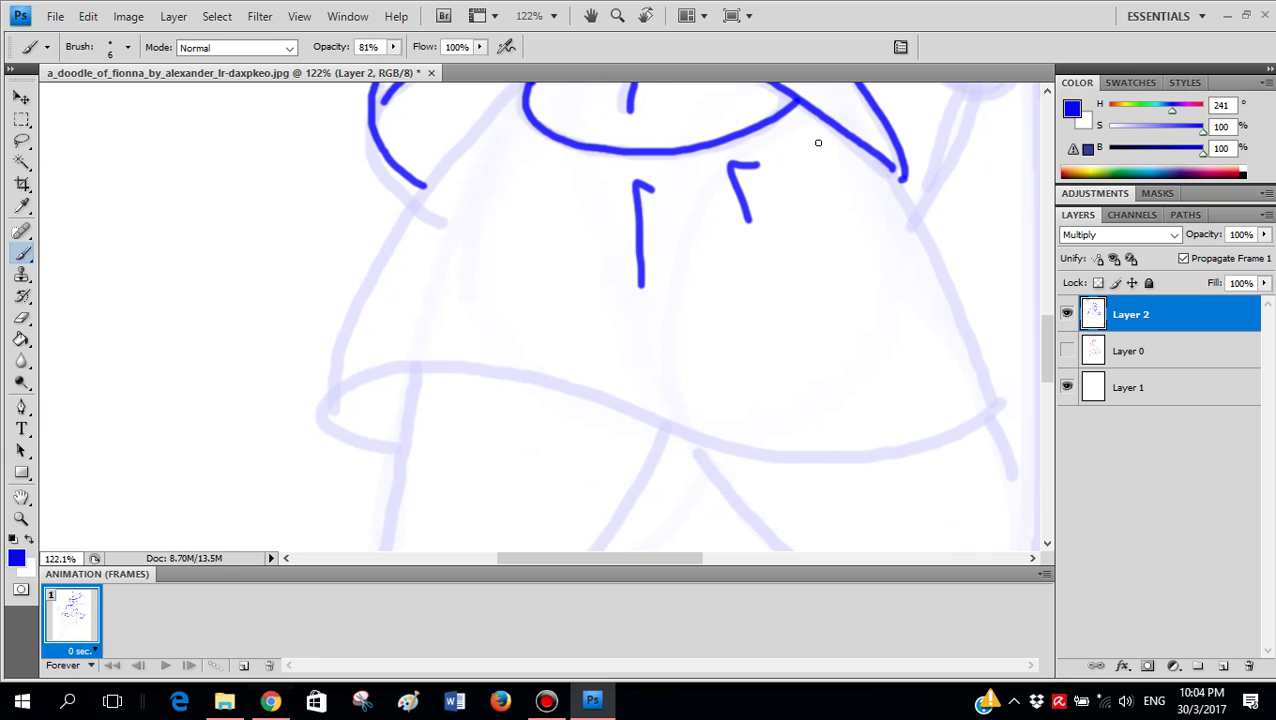
pyautogui.moveTo(817, 143); pyautogui.dragTo(813, 179)
pyautogui.hotkey('ctrl', 'alt', 'z')
pyautogui.hotkey('ctrl', 'alt', 'z')
pyautogui.hotkey('ctrl', 'alt', 'z')
# - Try to draw a plain skirt outline with one side edge and a curved bottom hem
pyautogui.scroll(-3, 550, 262)
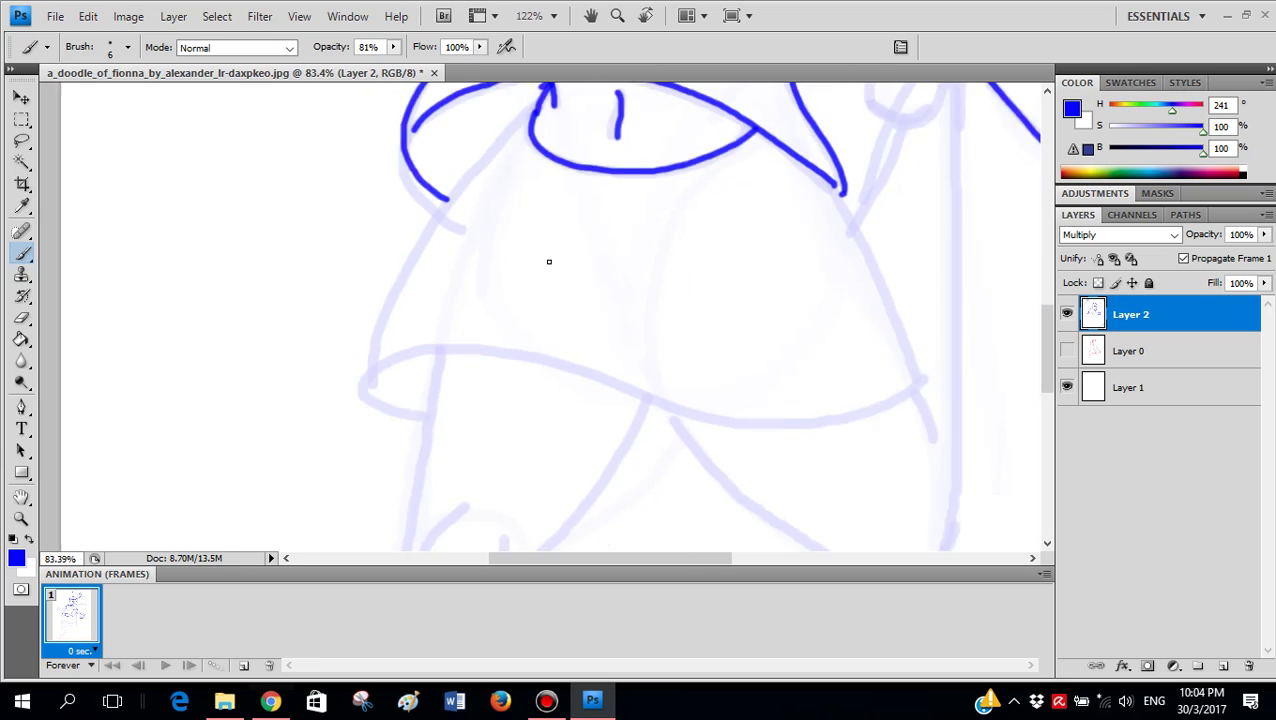
pyautogui.moveTo(545, 180)
pyautogui.mouseDown()
pyautogui.moveTo(452, 423)
pyautogui.moveTo(756, 449)
pyautogui.moveTo(822, 436)
pyautogui.mouseUp()
pyautogui.scroll(-4, 847, 407)
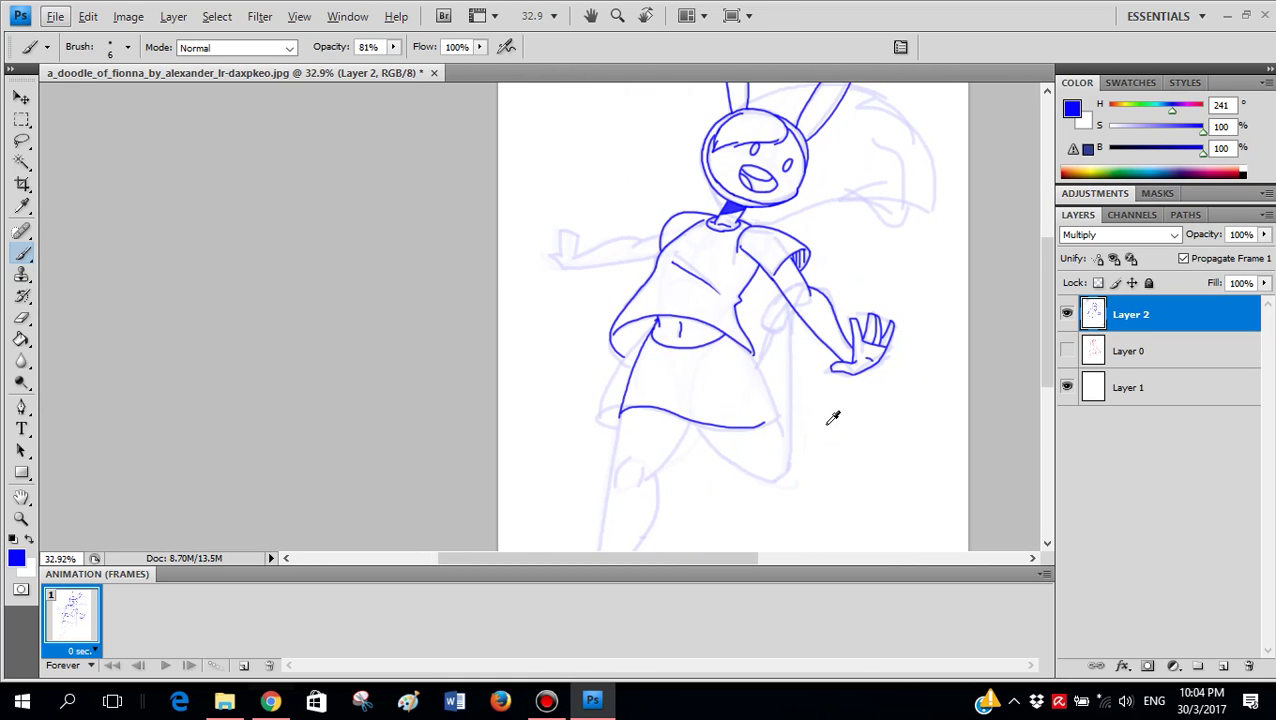
pyautogui.scroll(3, 833, 418)
pyautogui.scroll(2, 679, 363)
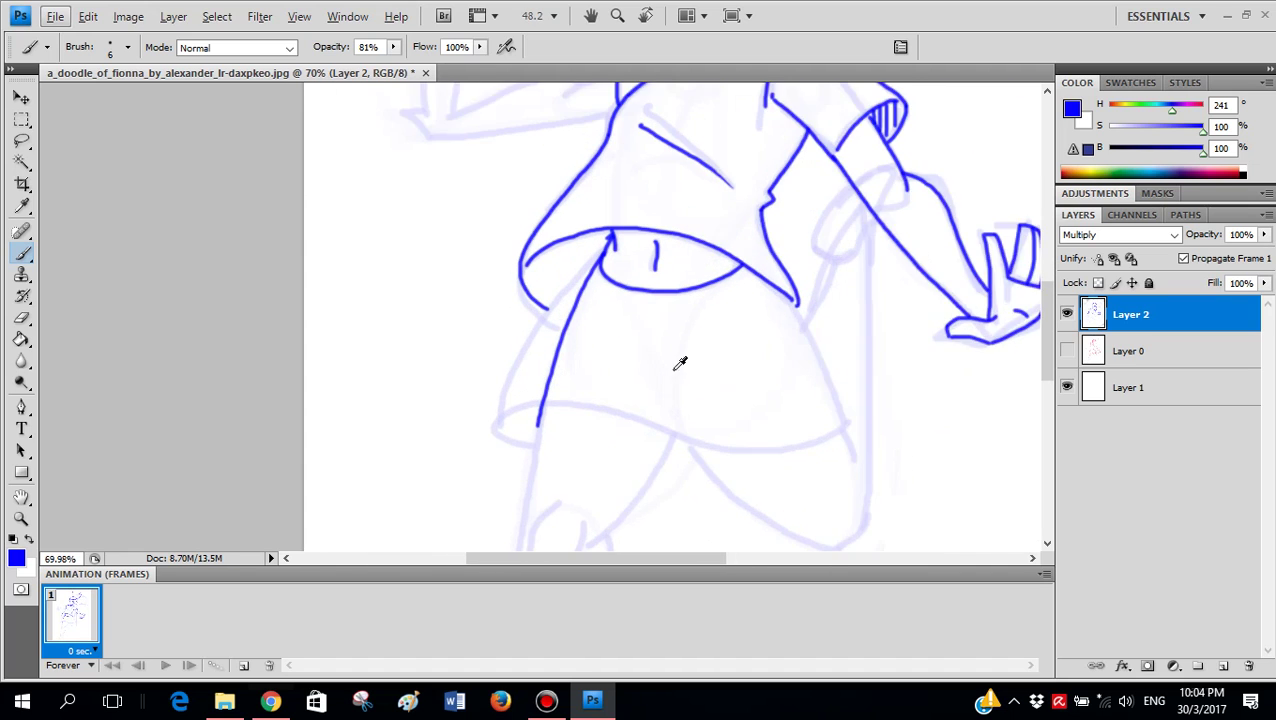
pyautogui.hotkey('ctrl', 'alt', 'z')
# - Examine the skirt in the red sketch by briefly showing Layer 0 and hiding the line art on Layer 2
pyautogui.hscroll(2, 686, 373)
pyautogui.scroll(-1, 683, 373)
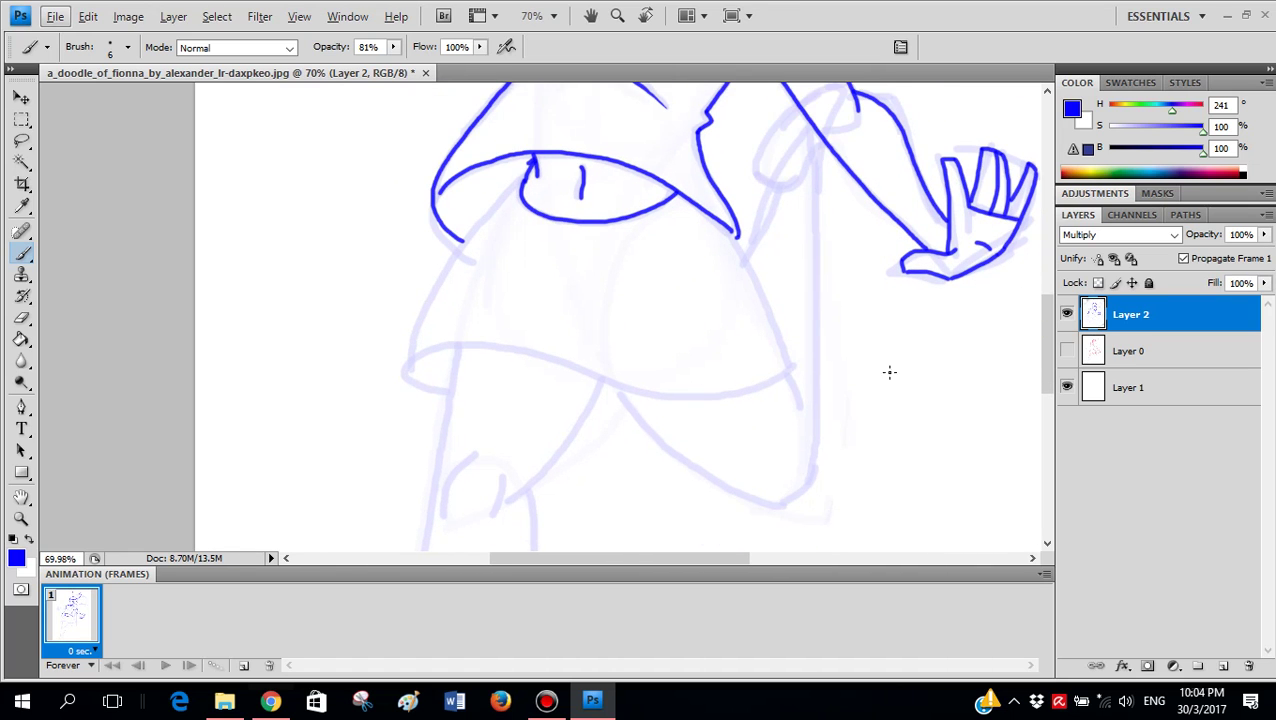
pyautogui.click(1067, 351)
pyautogui.click(1067, 314)
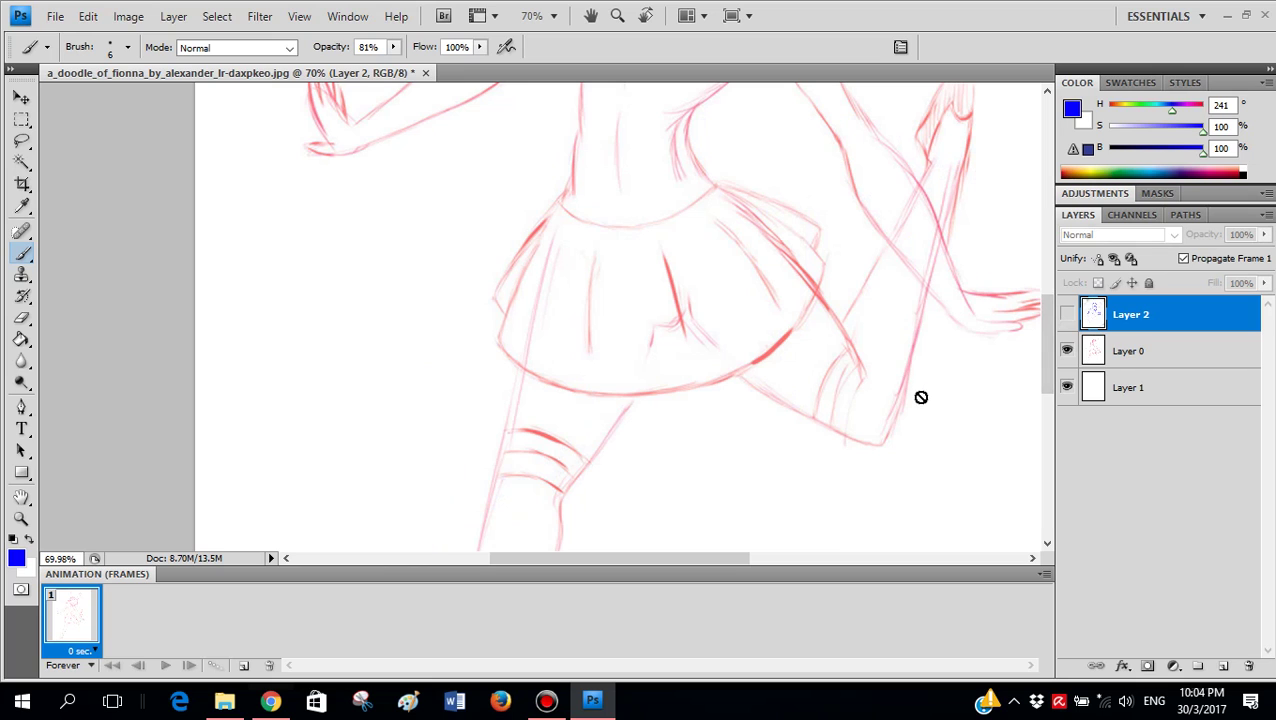
pyautogui.click(1067, 314)
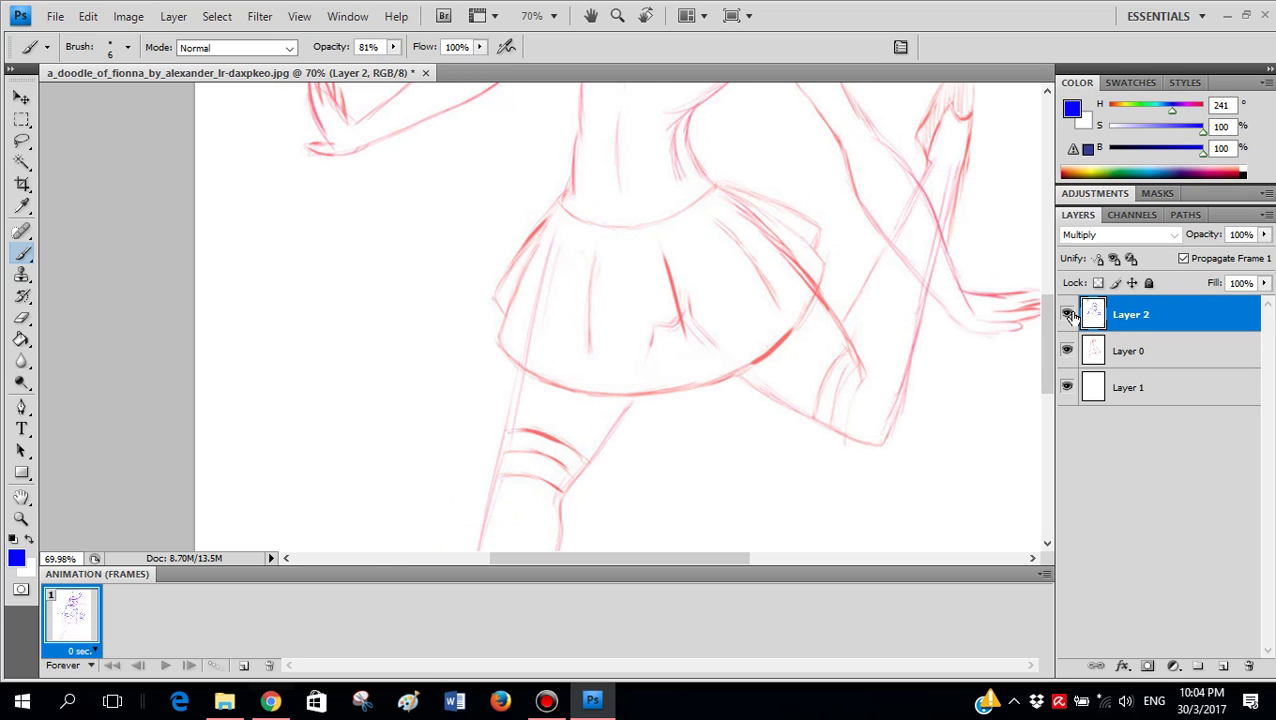
pyautogui.click(1067, 351)
# - Lower the brush opacity to 31%
pyautogui.scroll(2, 460, 375)
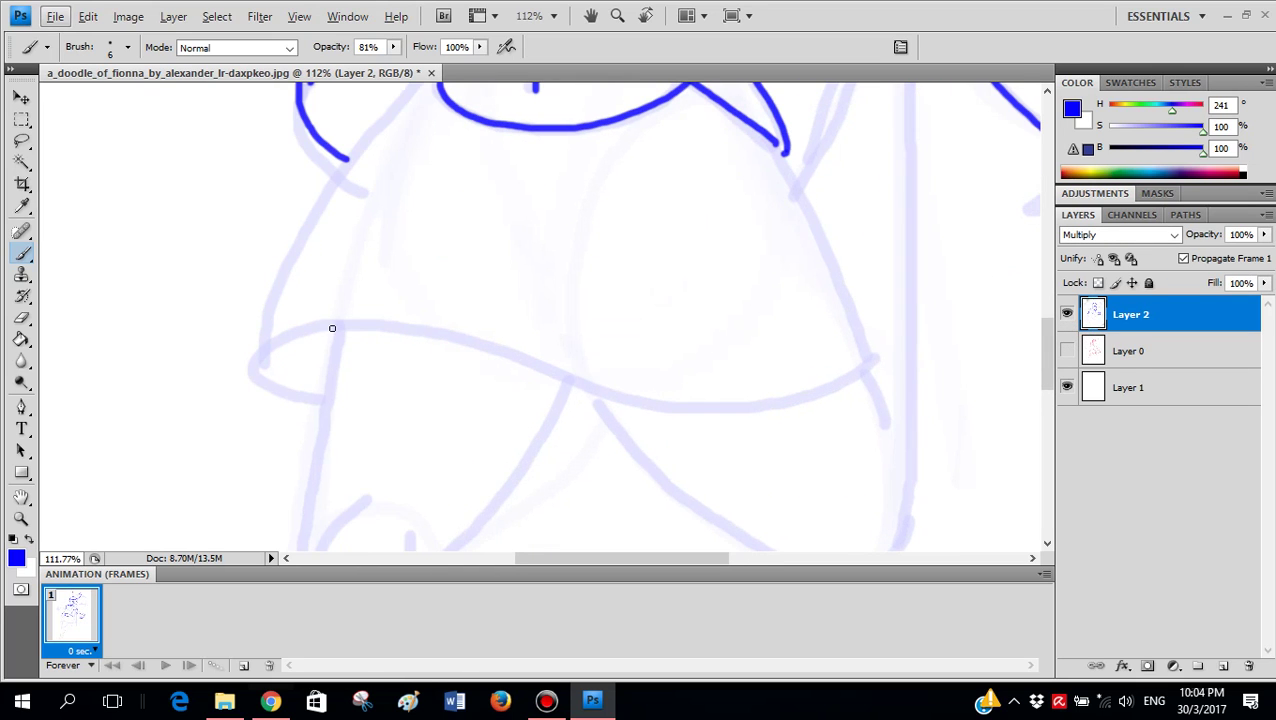
pyautogui.click(390, 18)
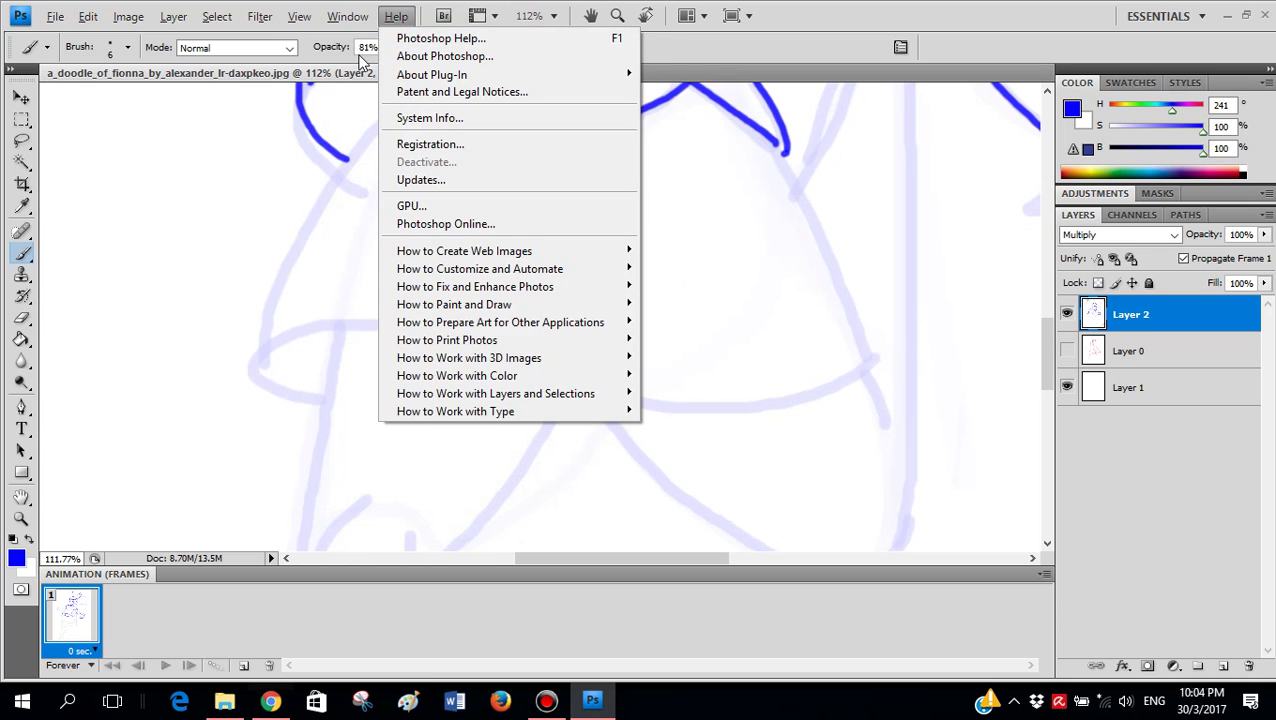
pyautogui.click(396, 47)
pyautogui.moveTo(397, 64); pyautogui.dragTo(346, 65)
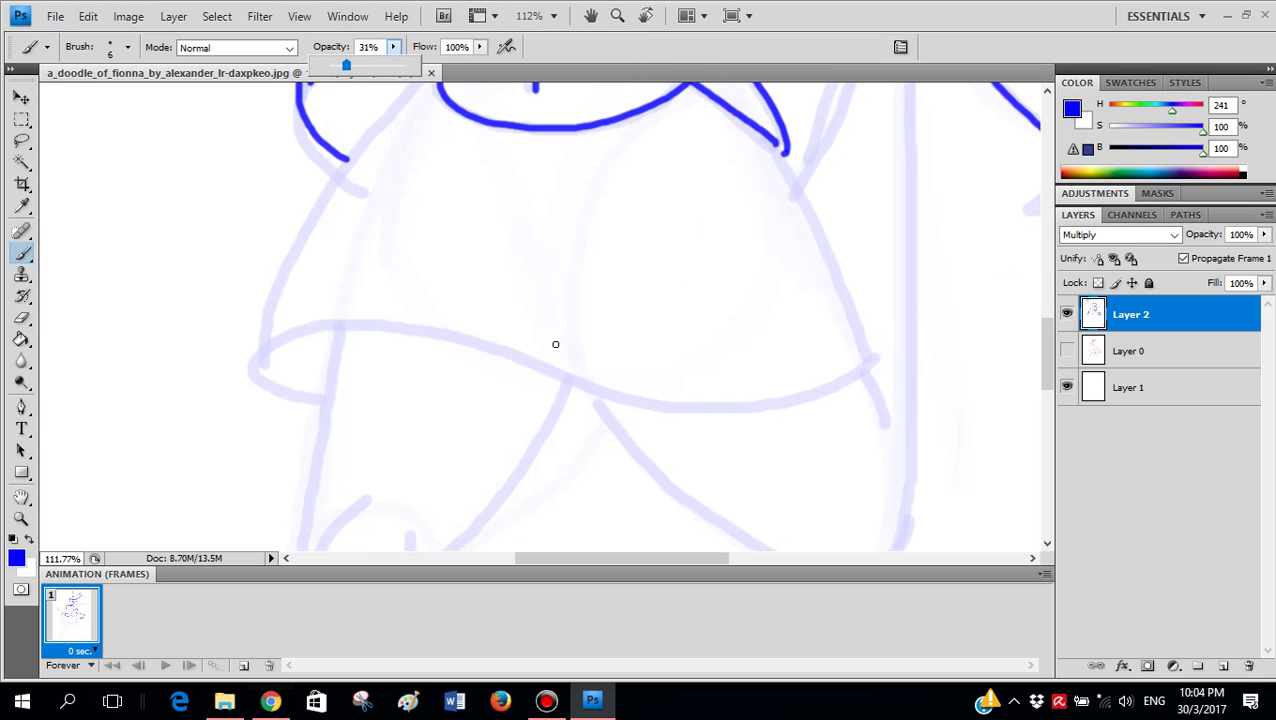
# - Try to draw a rippled skirt hem with small zigzag folds along the faded hem curve
pyautogui.moveTo(856, 374)
pyautogui.mouseDown()
pyautogui.moveTo(647, 413)
pyautogui.moveTo(729, 390)
pyautogui.mouseUp()
pyautogui.hotkey('ctrl', 'z')
pyautogui.scroll(3, 259, 339)
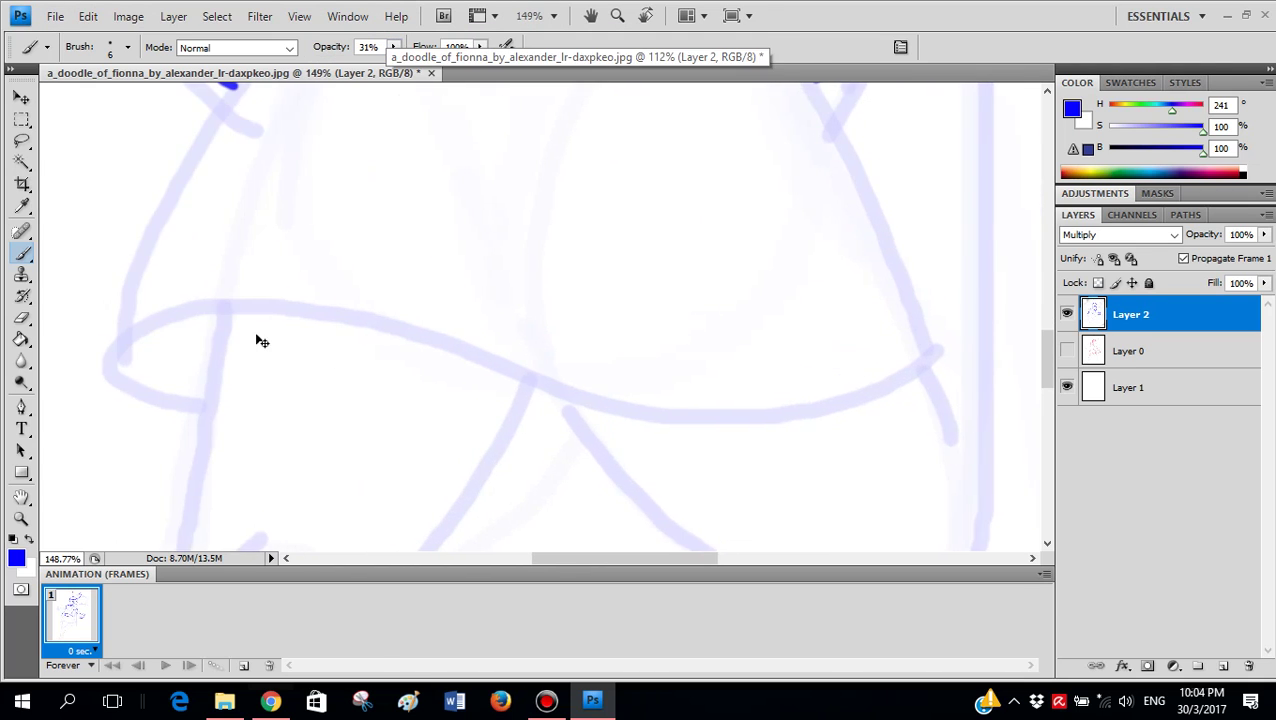
pyautogui.scroll(-3, 274, 244)
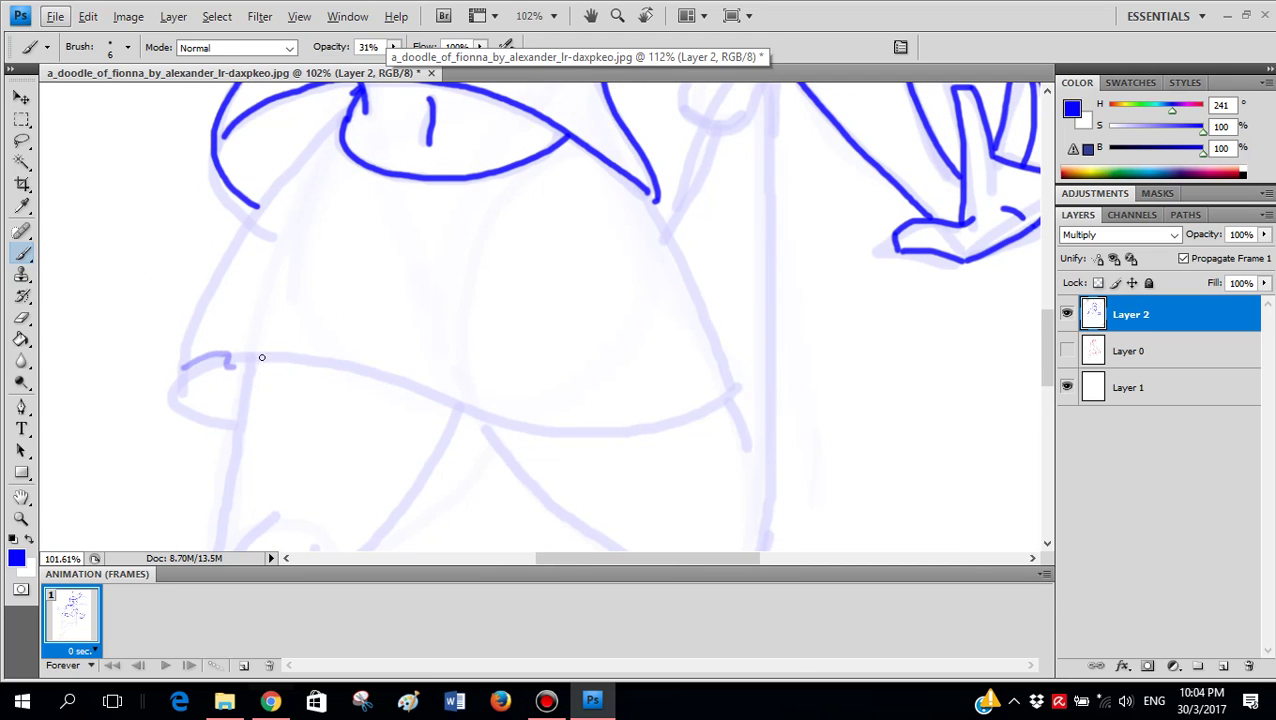
pyautogui.moveTo(262, 357)
pyautogui.mouseDown()
pyautogui.moveTo(311, 355)
pyautogui.moveTo(307, 368)
pyautogui.moveTo(434, 390)
pyautogui.mouseUp()
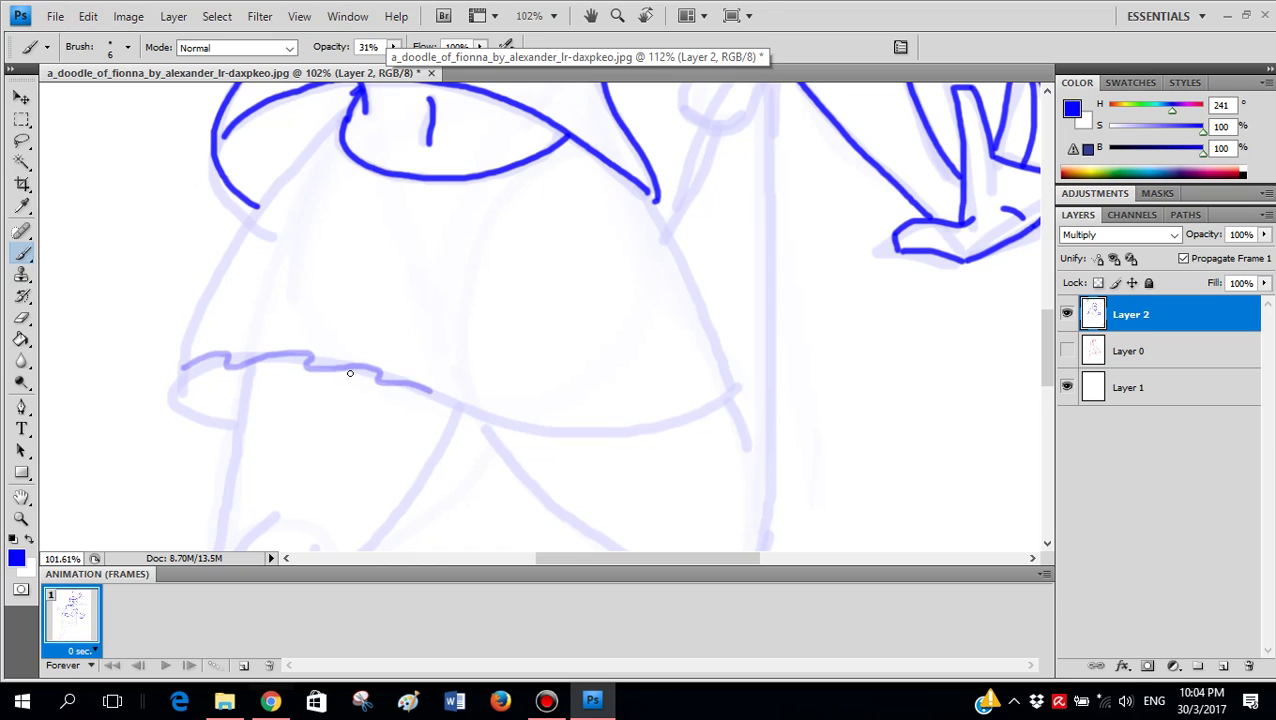
pyautogui.hotkey('ctrl', 'z')
# - Mark the skirt hem with short, evenly spaced dashes along the faded curve, including its folded-back end
pyautogui.scroll(2, 234, 376)
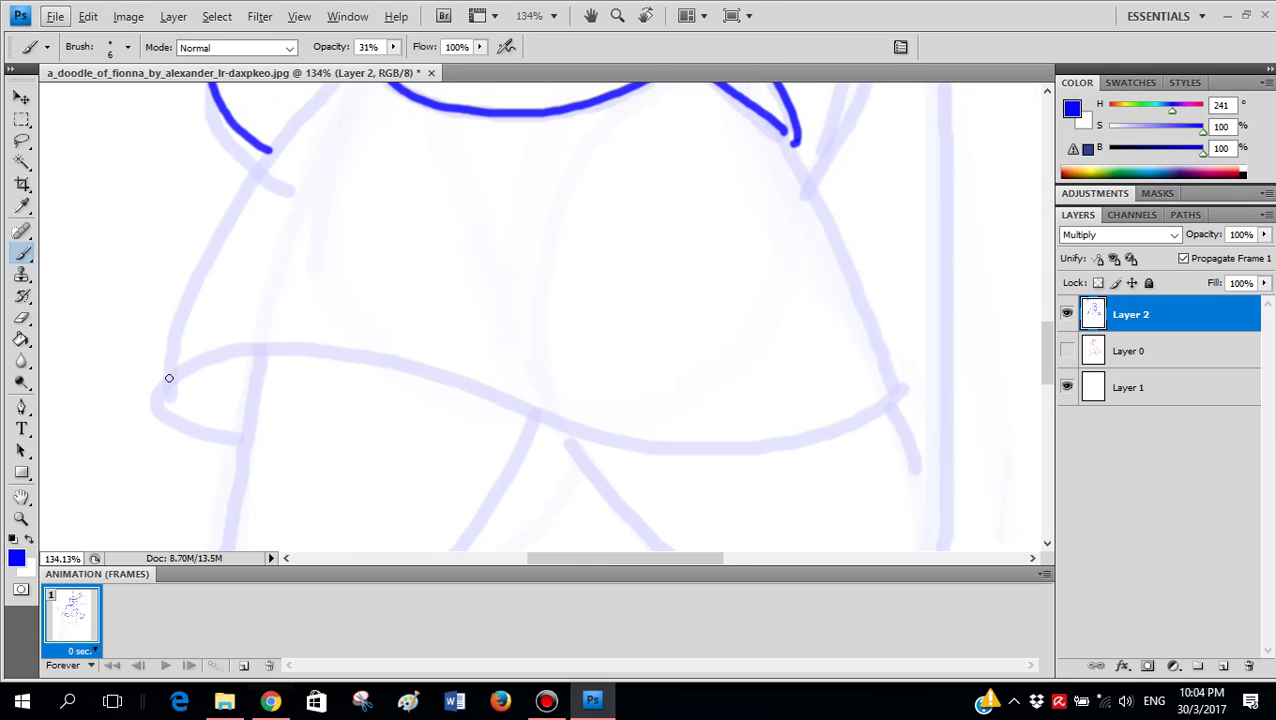
pyautogui.moveTo(169, 378); pyautogui.dragTo(218, 355)
pyautogui.moveTo(295, 345); pyautogui.dragTo(355, 355)
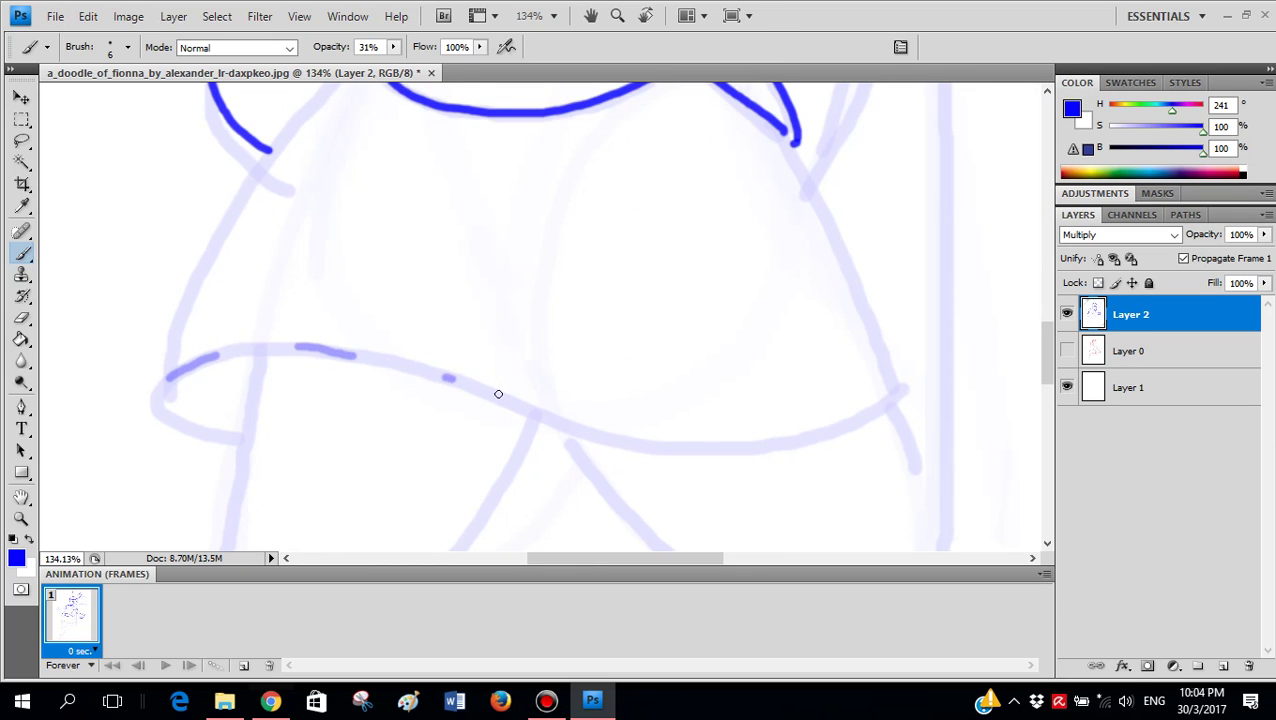
pyautogui.moveTo(498, 394); pyautogui.dragTo(515, 401)
pyautogui.moveTo(576, 422)
pyautogui.mouseDown()
pyautogui.moveTo(667, 440)
pyautogui.moveTo(795, 434)
pyautogui.mouseUp()
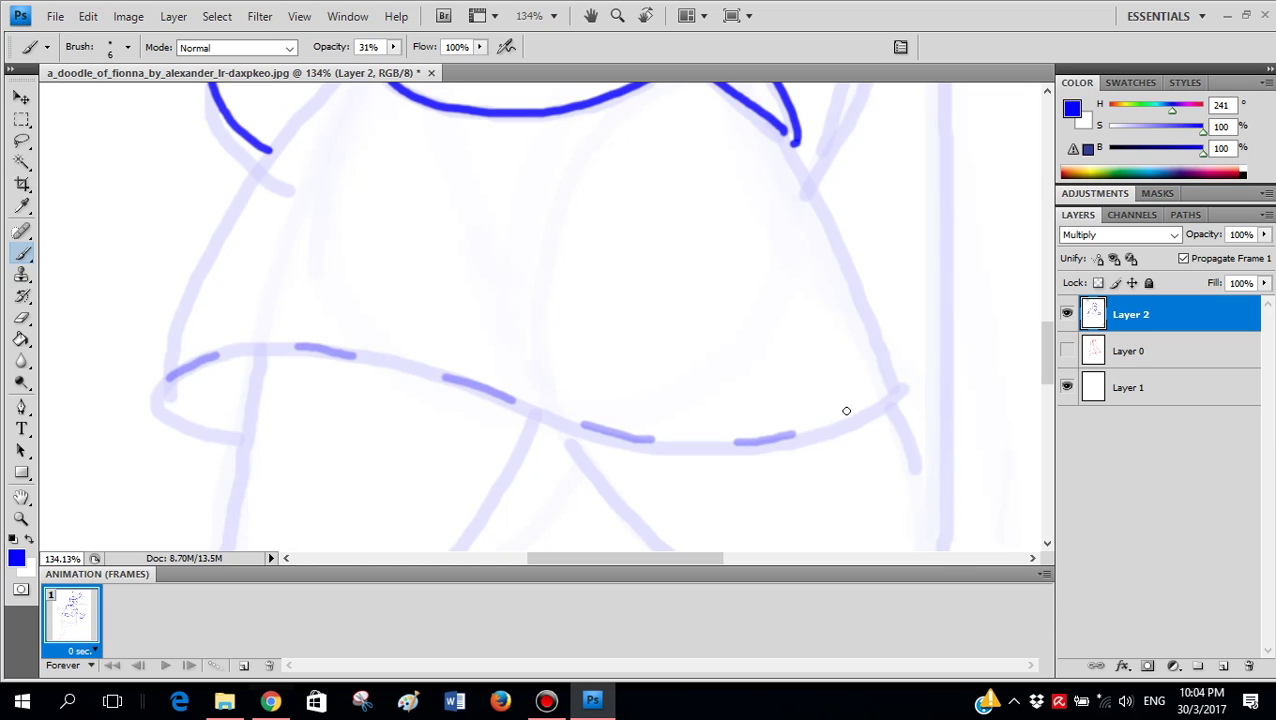
pyautogui.moveTo(894, 390); pyautogui.dragTo(850, 422)
pyautogui.moveTo(250, 438); pyautogui.dragTo(265, 439)
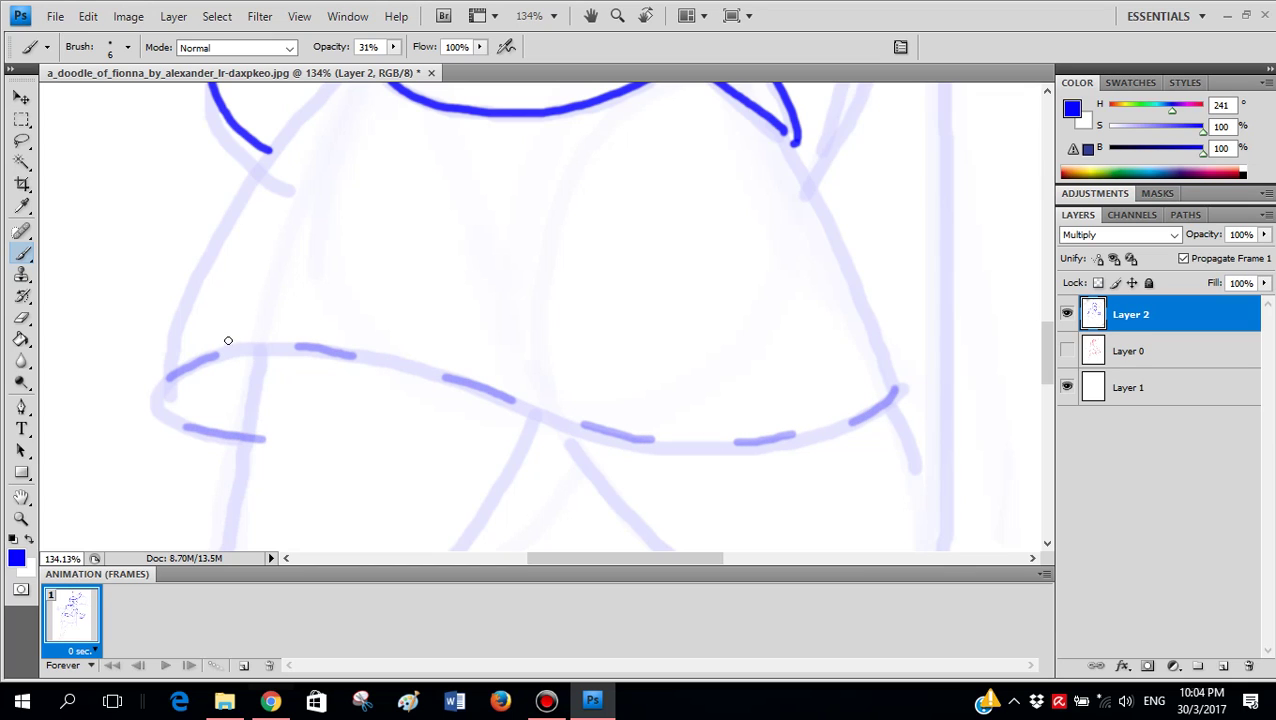
# - Try the skirt's near side edge and the first two pleat lines running from the waistline toward the hem dashes
pyautogui.scroll(2, 328, 219)
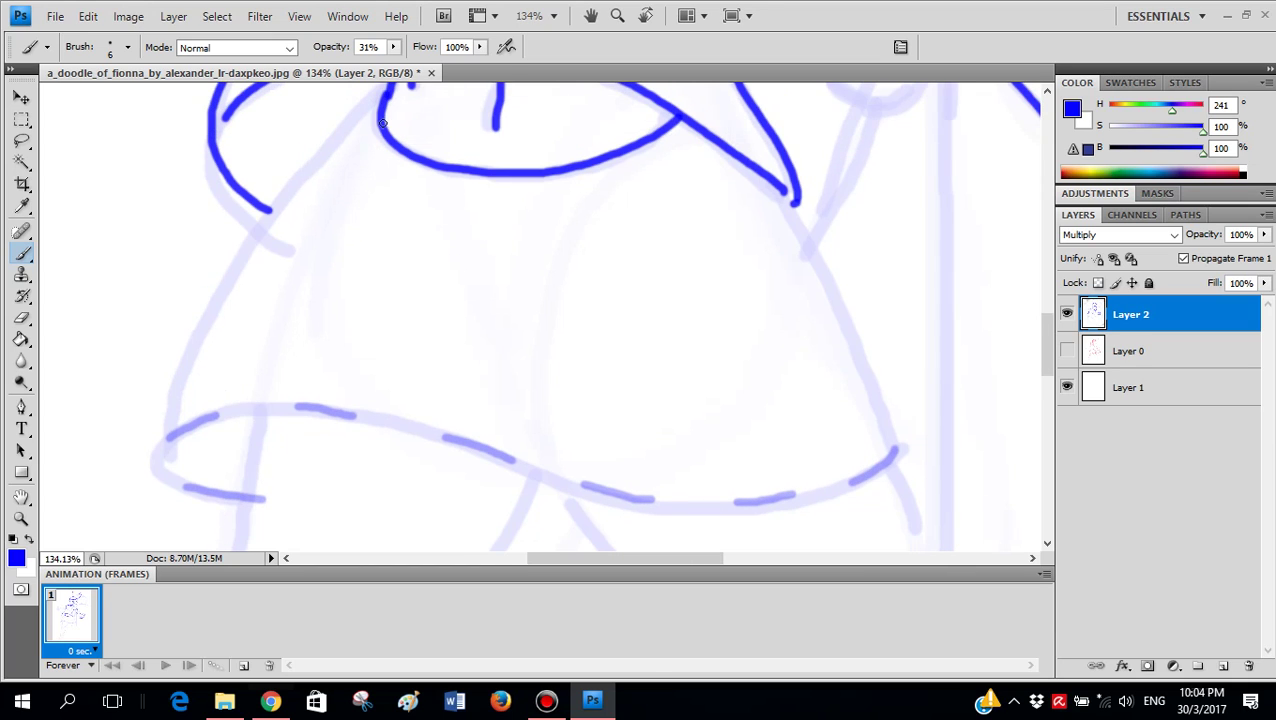
pyautogui.moveTo(382, 122); pyautogui.dragTo(268, 248)
pyautogui.moveTo(237, 340)
pyautogui.mouseDown()
pyautogui.moveTo(217, 407)
pyautogui.moveTo(262, 286)
pyautogui.moveTo(380, 173)
pyautogui.moveTo(338, 213)
pyautogui.moveTo(292, 380)
pyautogui.mouseUp()
pyautogui.hotkey('ctrl', 'z')
pyautogui.moveTo(398, 196); pyautogui.dragTo(345, 430)
pyautogui.moveTo(441, 250); pyautogui.dragTo(428, 434)
pyautogui.hotkey('ctrl', 'z')
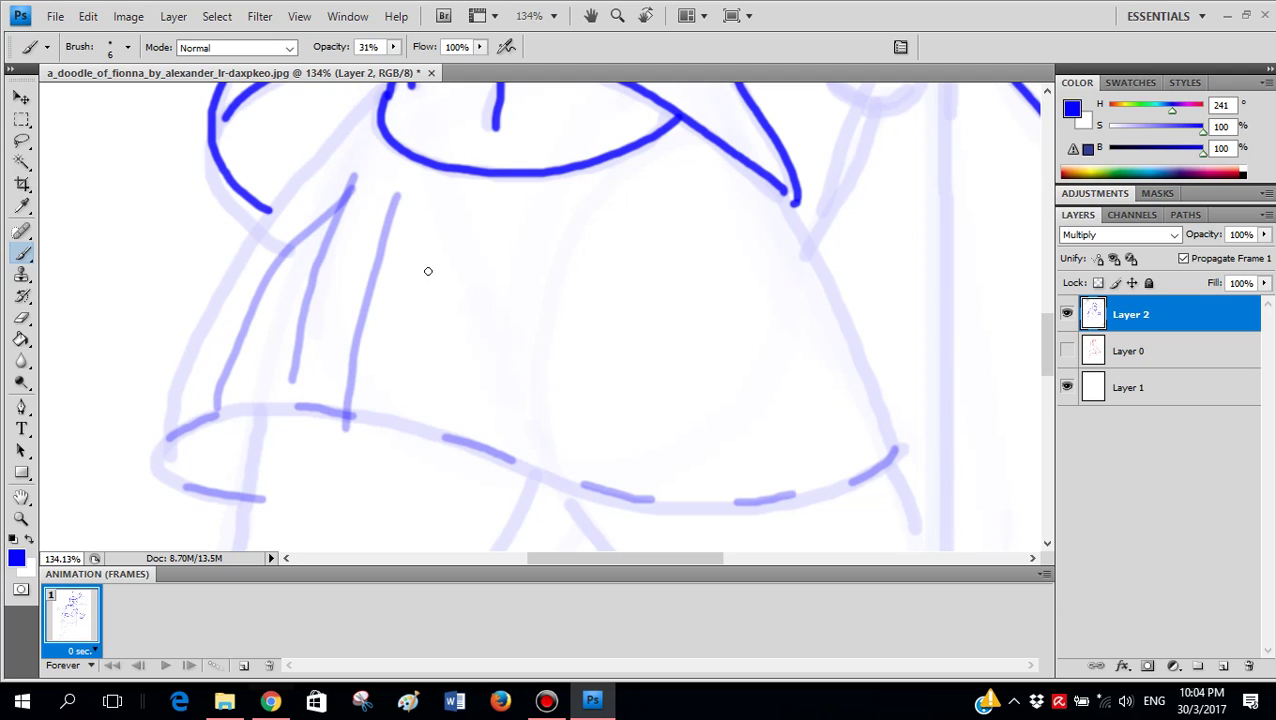
# - Try a series of fanned pleat lines across the middle and far side of the skirt down to the hem
pyautogui.moveTo(424, 216); pyautogui.dragTo(428, 438)
pyautogui.moveTo(503, 212); pyautogui.dragTo(522, 466)
pyautogui.moveTo(538, 250); pyautogui.dragTo(582, 494)
pyautogui.moveTo(587, 263); pyautogui.dragTo(704, 540)
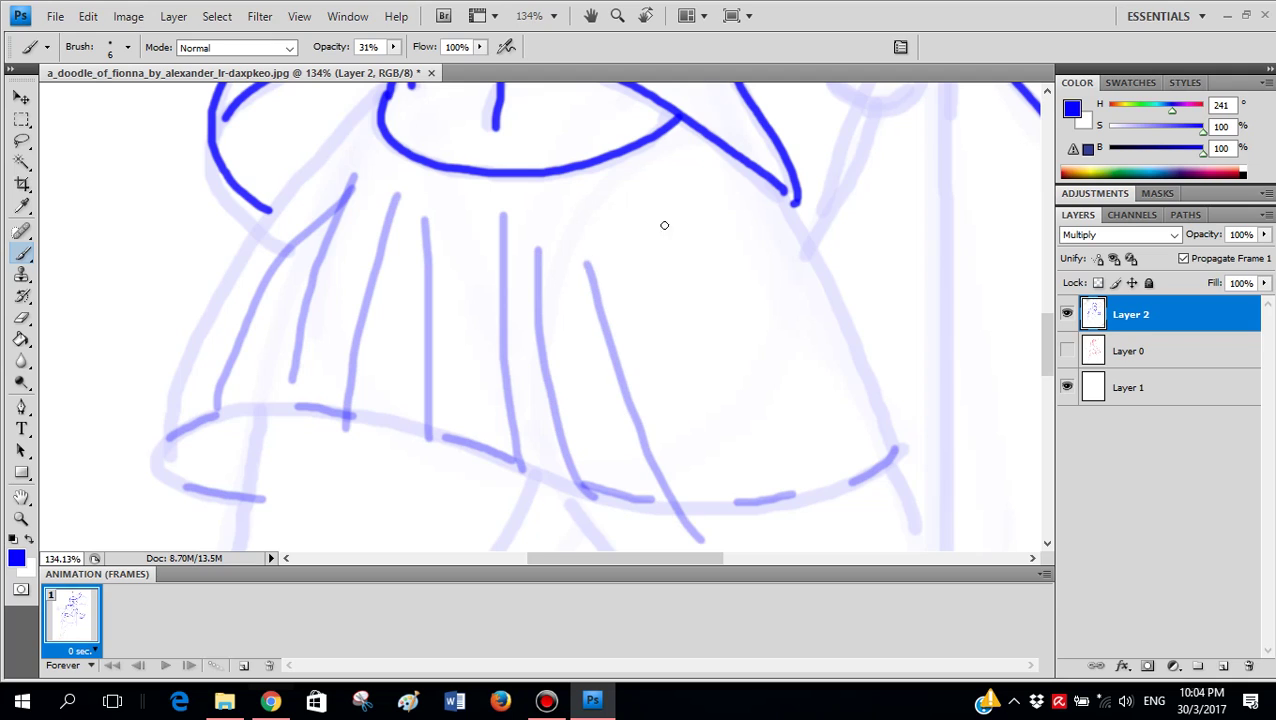
pyautogui.moveTo(627, 266)
pyautogui.mouseDown()
pyautogui.moveTo(656, 340)
pyautogui.moveTo(777, 522)
pyautogui.mouseUp()
pyautogui.moveTo(684, 214); pyautogui.dragTo(836, 469)
pyautogui.moveTo(727, 232); pyautogui.dragTo(897, 443)
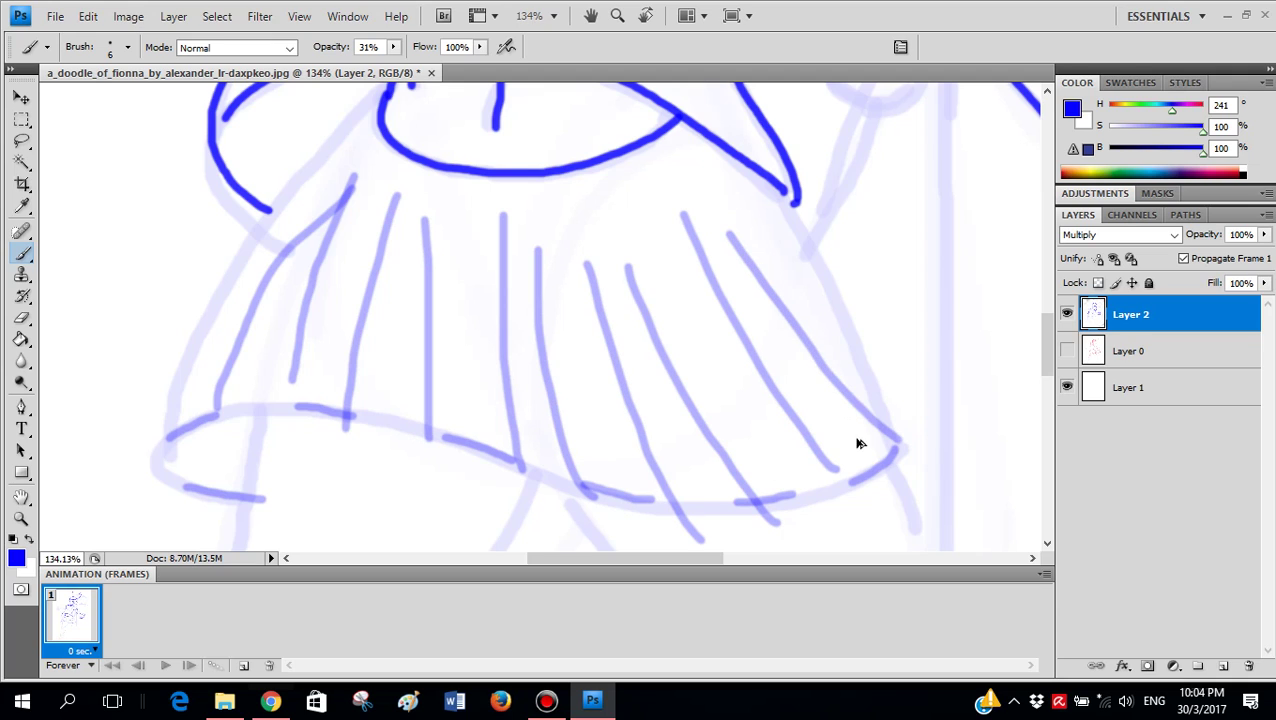
# - Replace the last two pleats with a new slanted line and link the pleat ends with short staggered hem segments
pyautogui.hotkey('ctrl', 'z')
pyautogui.hotkey('ctrl', 'z')
pyautogui.moveTo(683, 228)
pyautogui.mouseDown()
pyautogui.moveTo(854, 482)
pyautogui.moveTo(822, 467)
pyautogui.mouseUp()
pyautogui.moveTo(740, 378)
pyautogui.mouseDown()
pyautogui.moveTo(793, 490)
pyautogui.moveTo(663, 492)
pyautogui.mouseUp()
pyautogui.moveTo(572, 471); pyautogui.dragTo(497, 430)
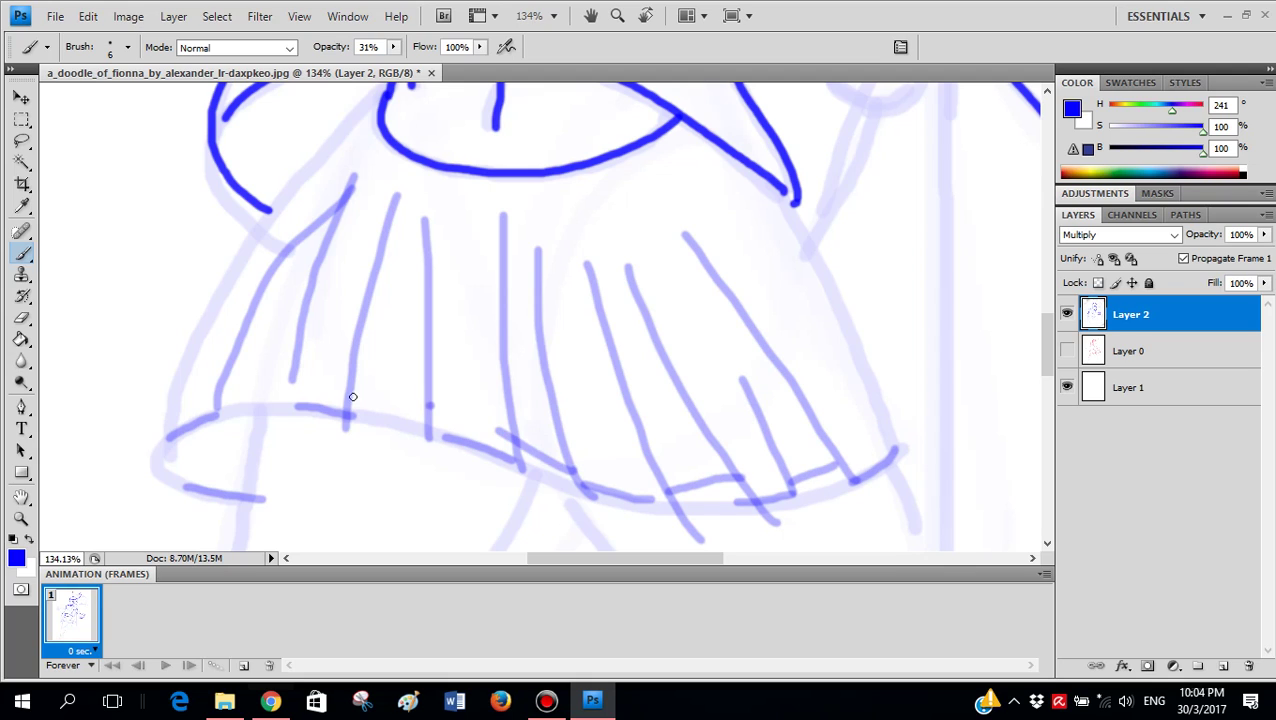
pyautogui.moveTo(430, 405); pyautogui.dragTo(215, 405)
pyautogui.moveTo(176, 450); pyautogui.dragTo(208, 482)
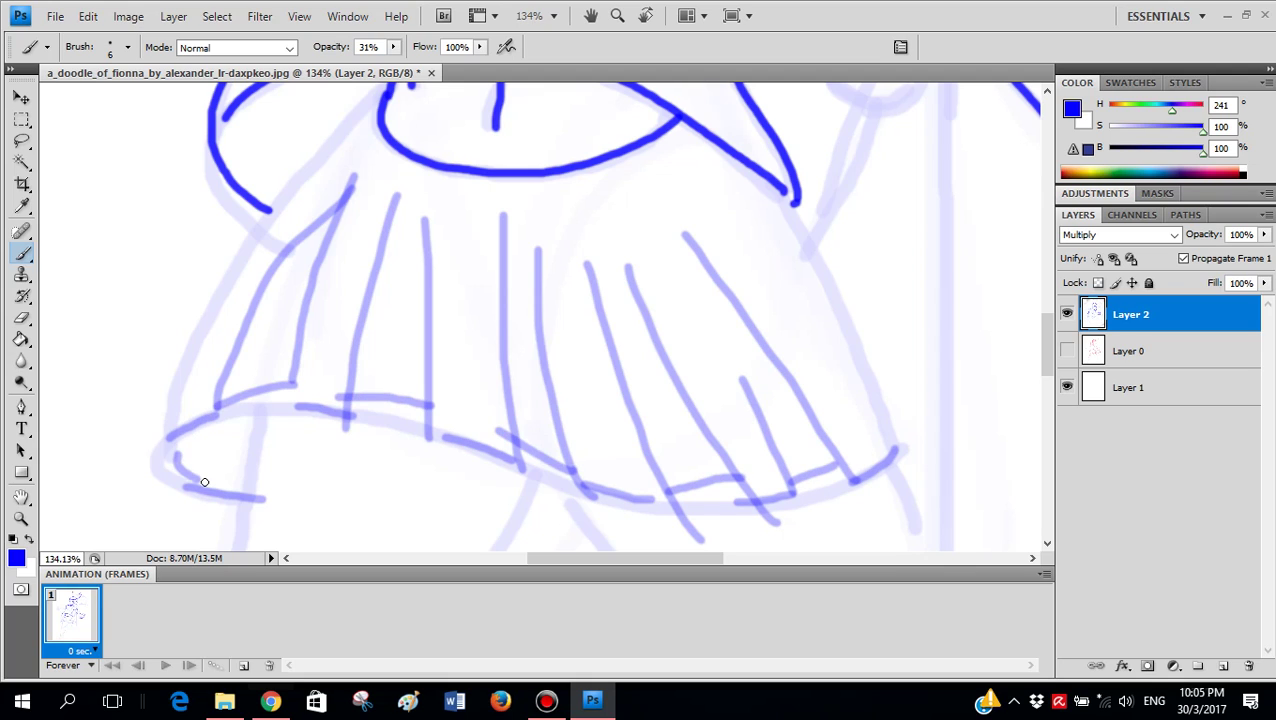
pyautogui.scroll(-6, 427, 421)
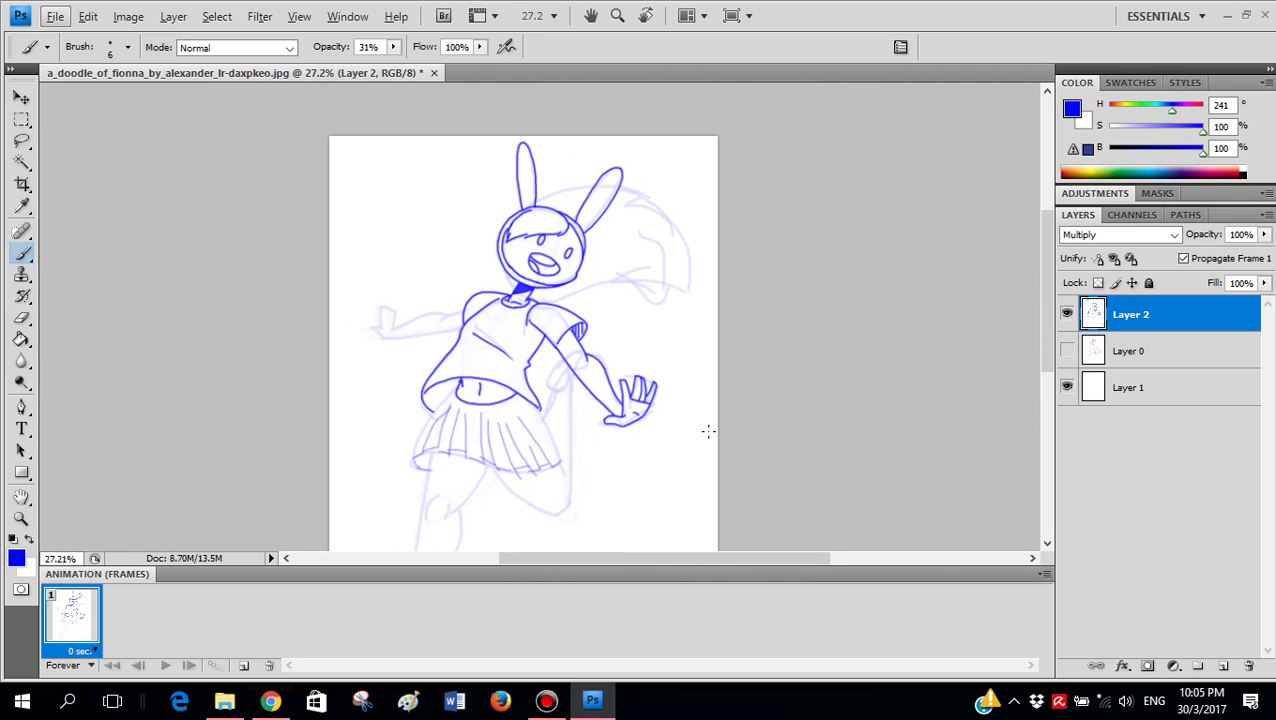
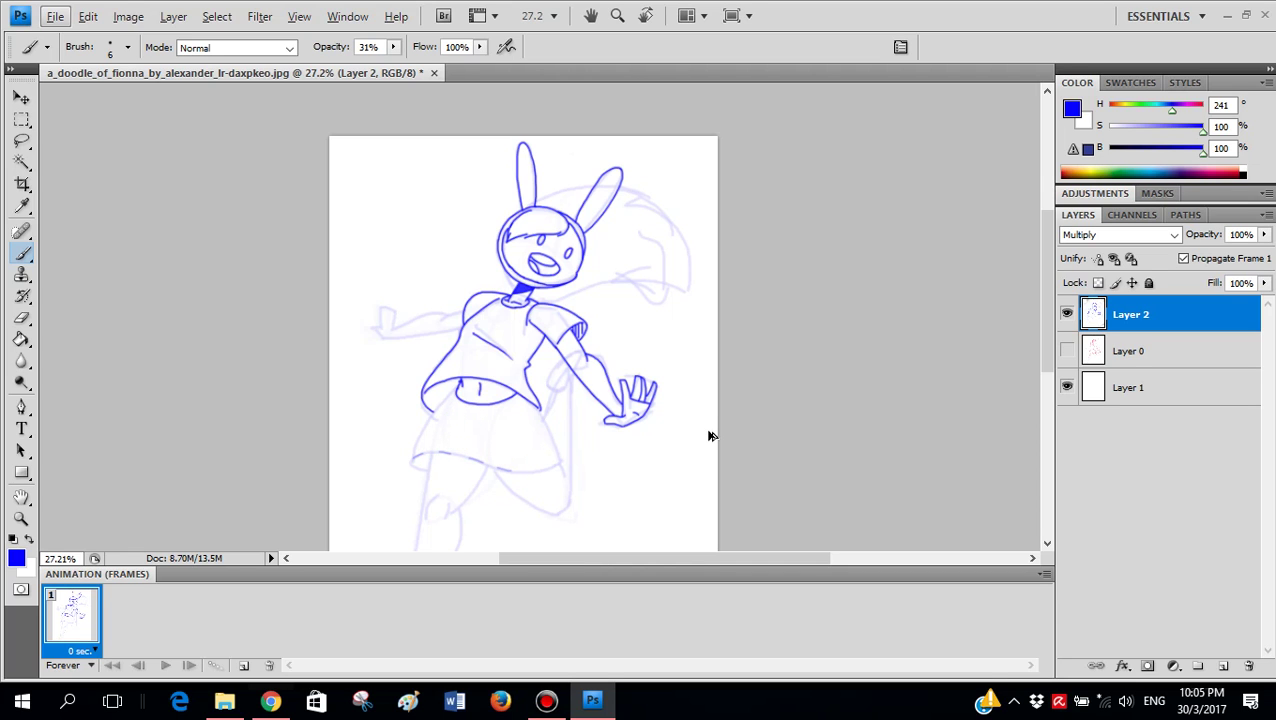
# - Increase the brush size to 9 px for working on the skirt
pyautogui.scroll(5, 464, 416)
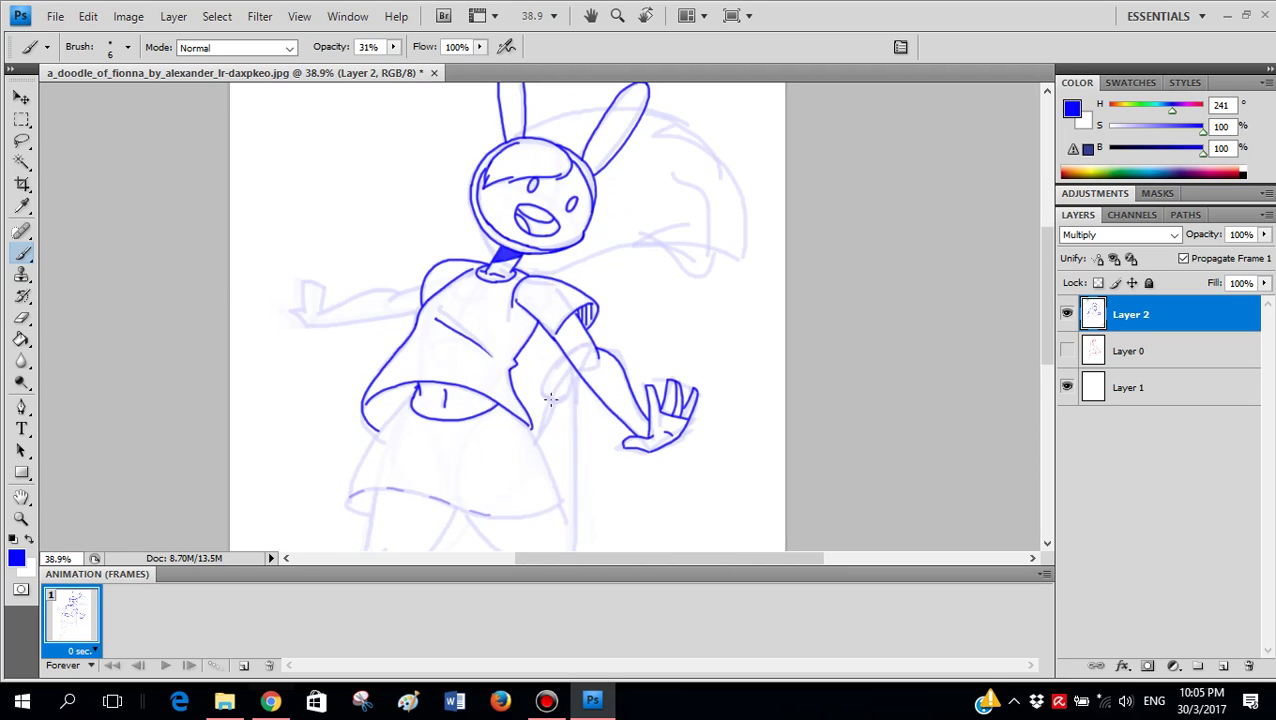
pyautogui.scroll(1, 578, 328)
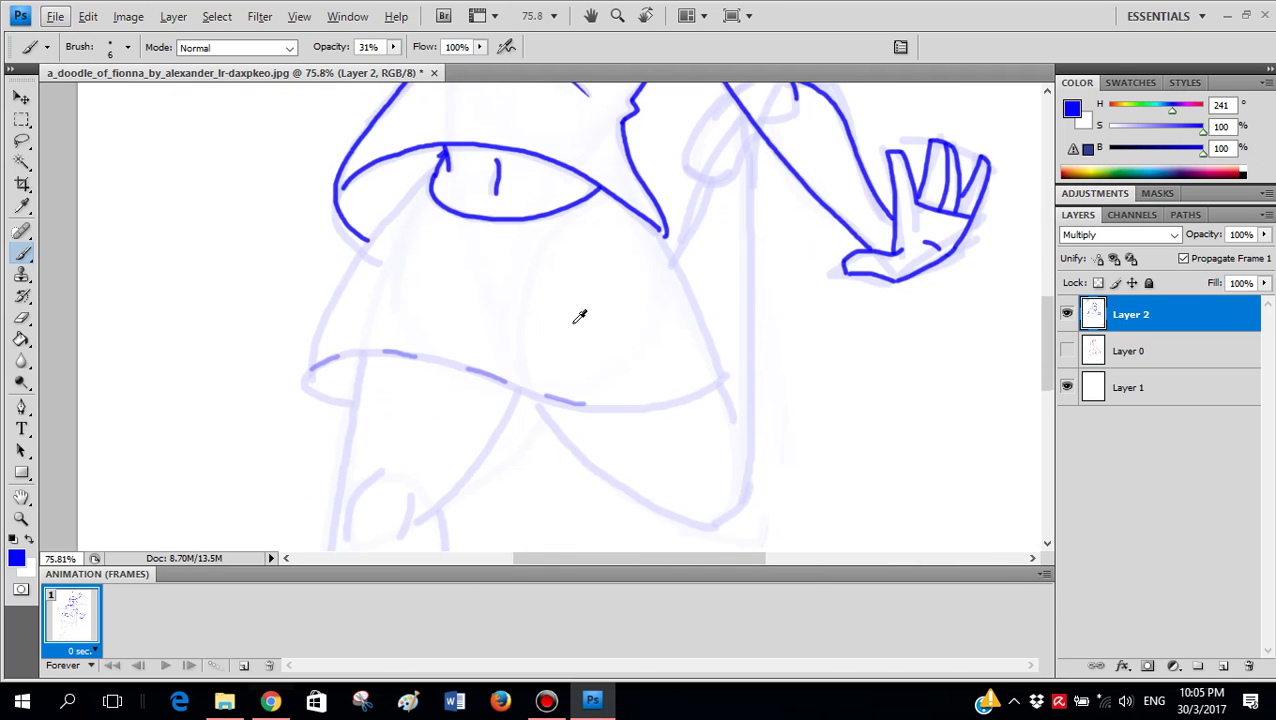
pyautogui.rightClick(580, 324)
pyautogui.press(']')
pyautogui.press(']')
pyautogui.press(']')
pyautogui.press(']')
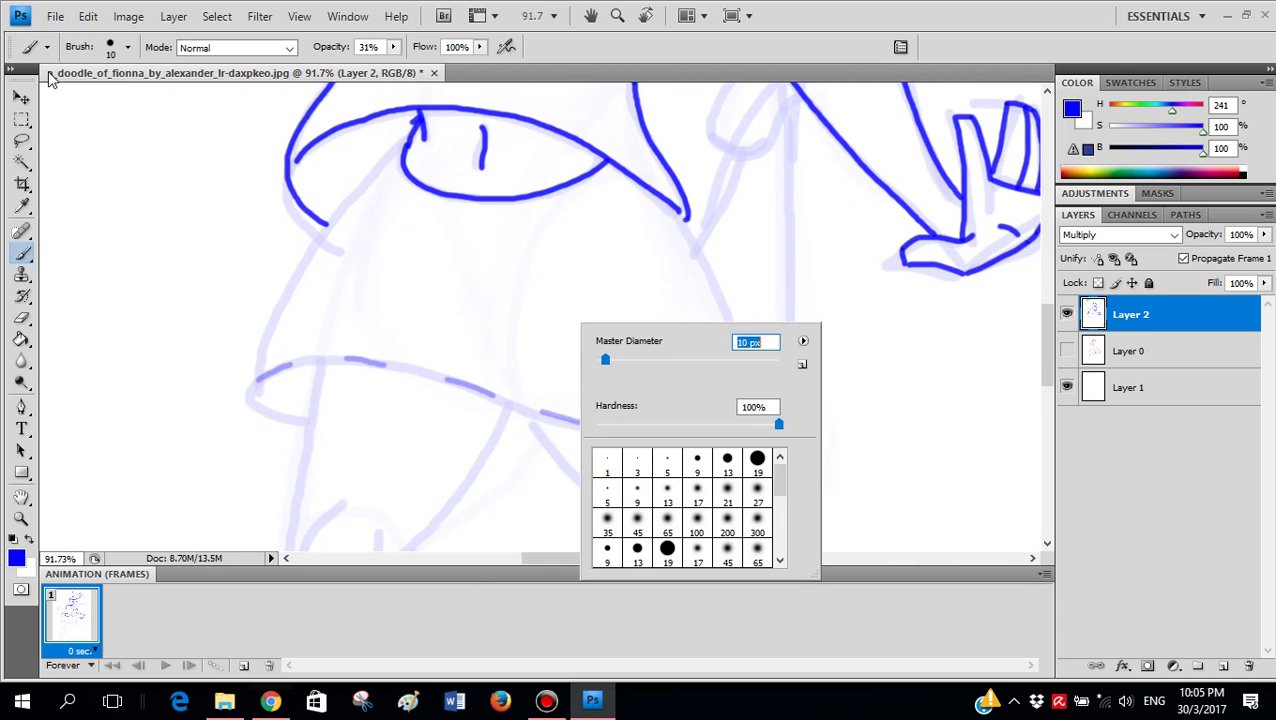
pyautogui.press('Return')
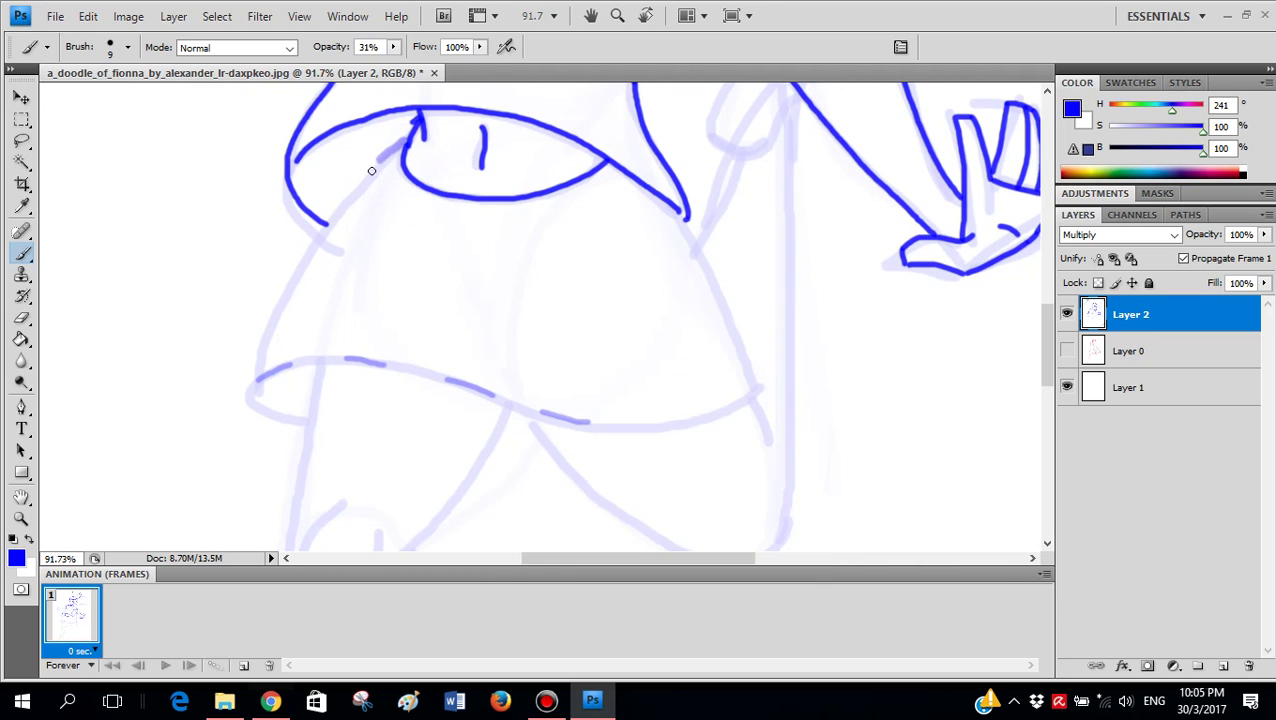
# - Undo the last faint skirt stroke and set the brush to 78% opacity and a 7 px diameter
pyautogui.hotkey('ctrl', 'z')
pyautogui.click(393, 47)
pyautogui.moveTo(394, 65); pyautogui.dragTo(439, 65)
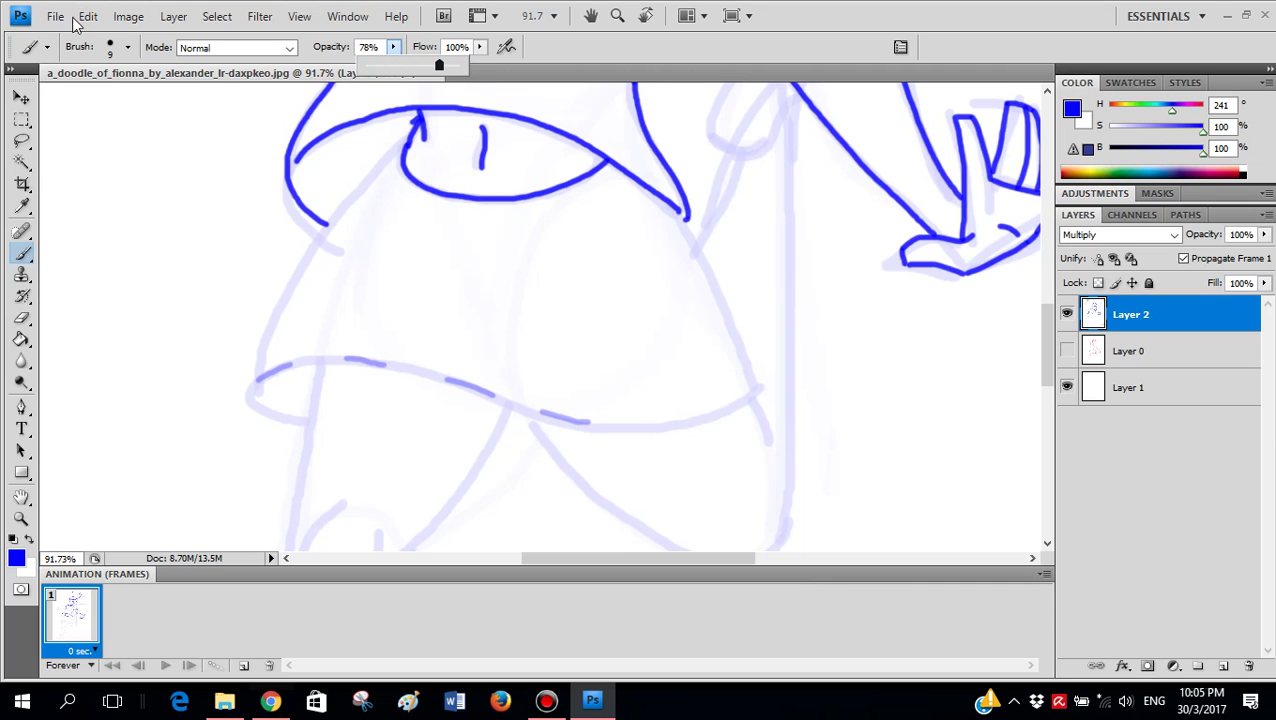
pyautogui.scroll(1, 109, 117)
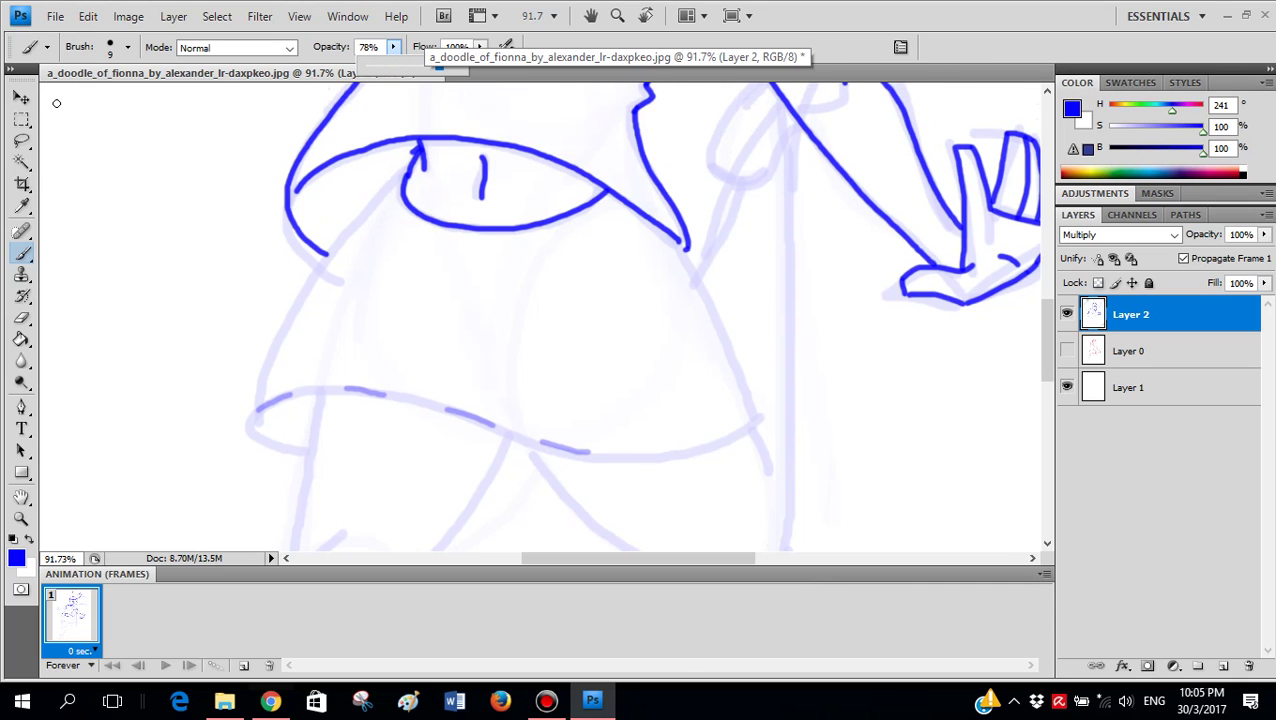
pyautogui.rightClick(466, 244)
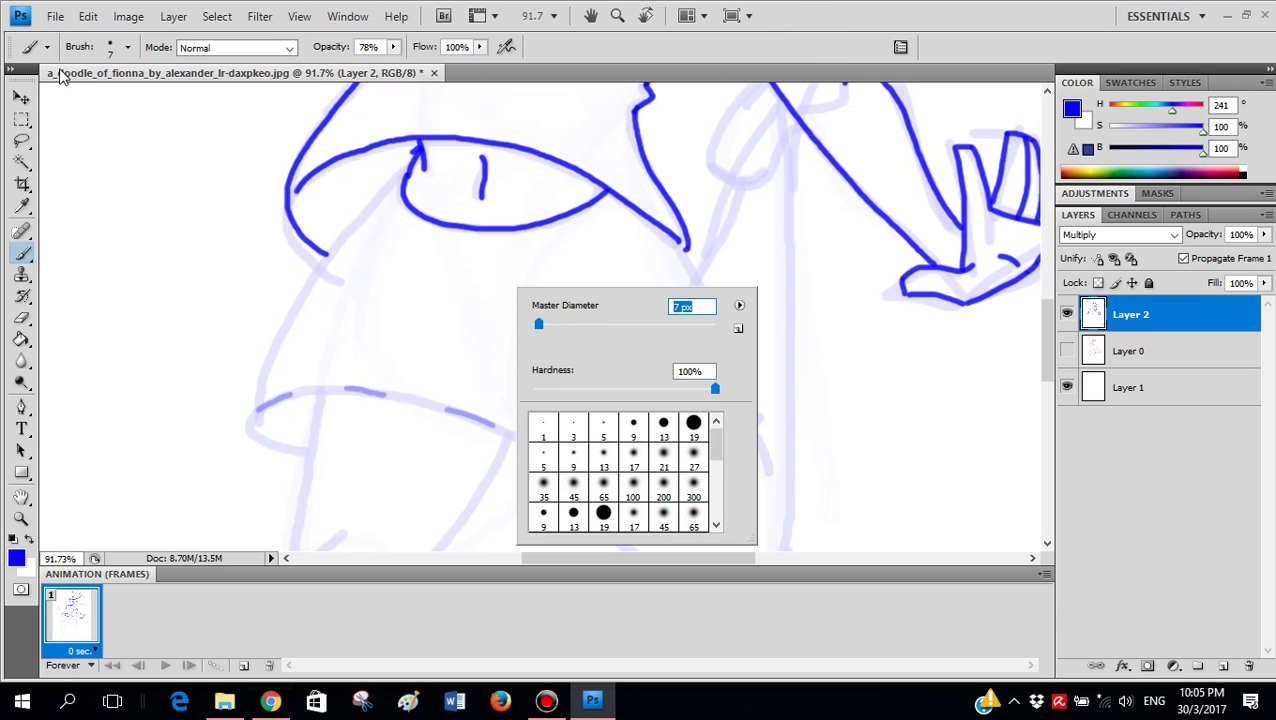
pyautogui.moveTo(408, 177); pyautogui.dragTo(355, 364)
pyautogui.moveTo(530, 216); pyautogui.dragTo(510, 208)
pyautogui.moveTo(366, 372); pyautogui.dragTo(630, 368)
pyautogui.hotkey('ctrl', 'alt', 'z')
pyautogui.hotkey('ctrl', 'alt', 'z')
pyautogui.hotkey('ctrl', 'alt', 'z')
# - Trace the skirt's far side edge from the shirt's corner and continue along the curved hem to the near leg
pyautogui.scroll(-1, 752, 285)
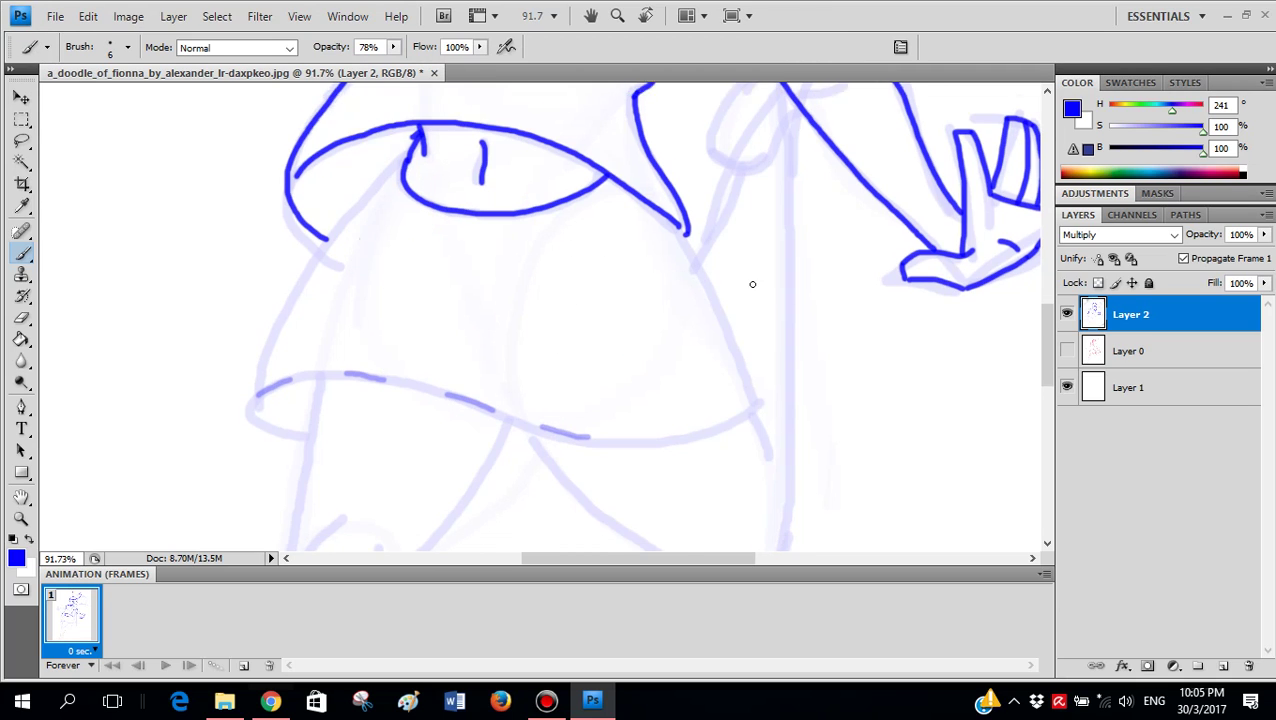
pyautogui.scroll(2, 718, 285)
pyautogui.scroll(-1, 661, 213)
pyautogui.moveTo(673, 188); pyautogui.dragTo(759, 394)
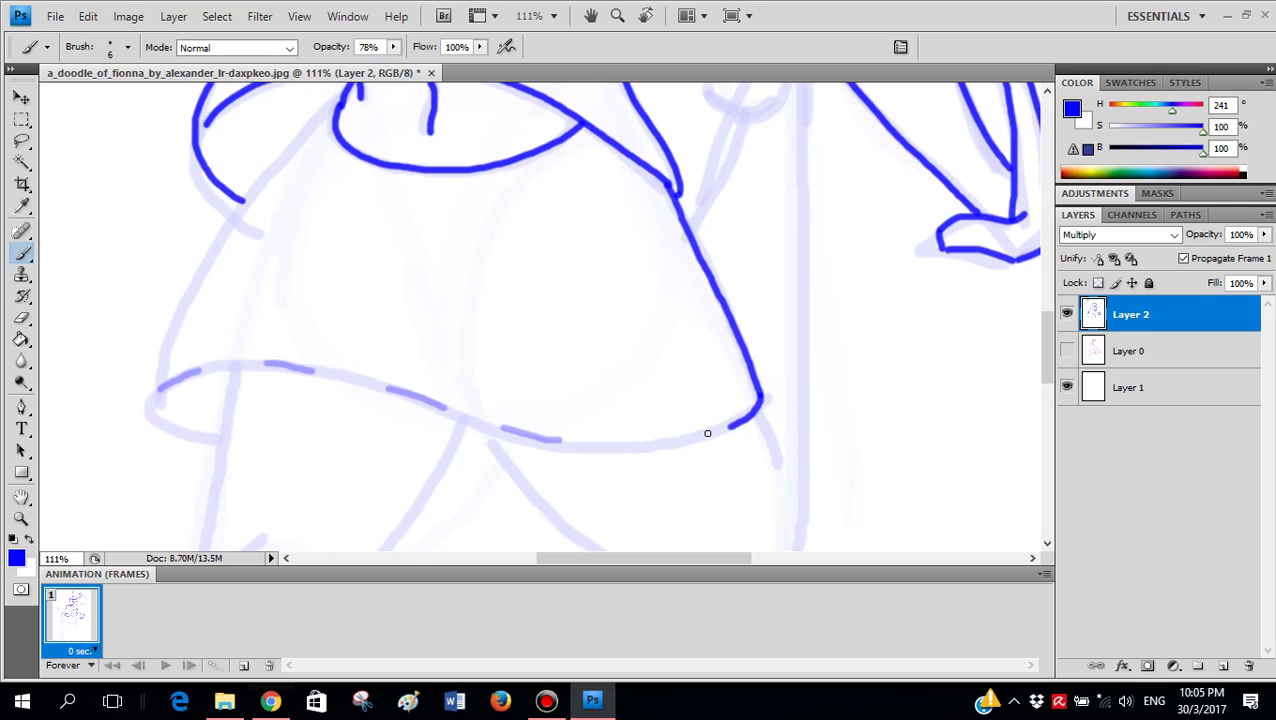
pyautogui.moveTo(707, 433)
pyautogui.mouseDown()
pyautogui.moveTo(613, 442)
pyautogui.moveTo(476, 425)
pyautogui.moveTo(314, 375)
pyautogui.mouseUp()
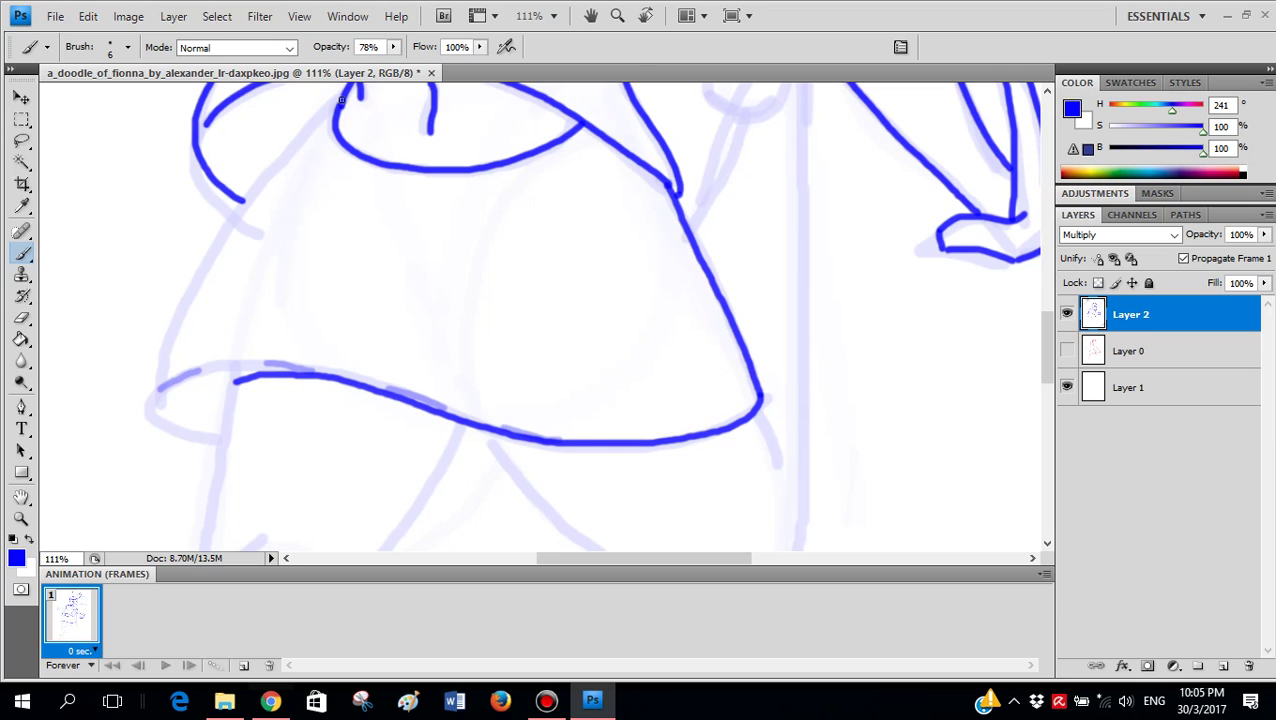
pyautogui.moveTo(268, 212); pyautogui.dragTo(241, 350)
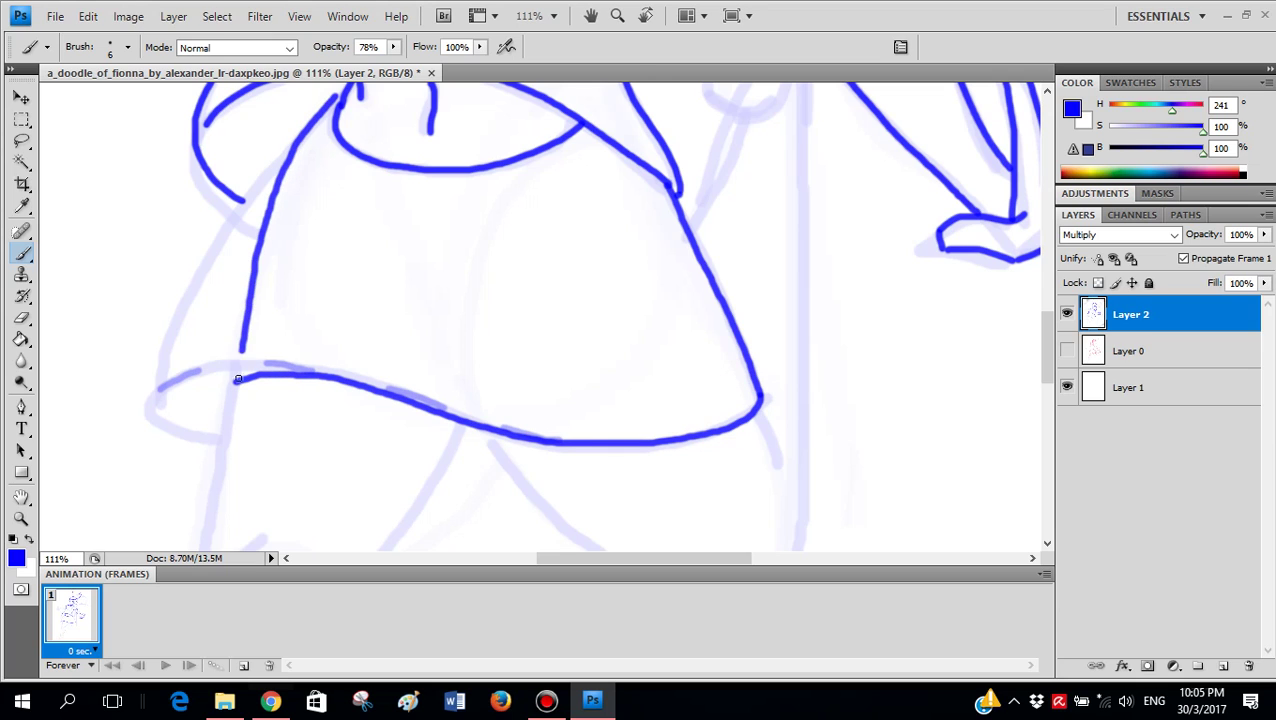
pyautogui.hotkey('ctrl', 'z')
# - Draw one slanted fold line from below the waist down the middle of the skirt to just above the hem
pyautogui.scroll(1, 710, 398)
pyautogui.moveTo(618, 445); pyautogui.dragTo(441, 271)
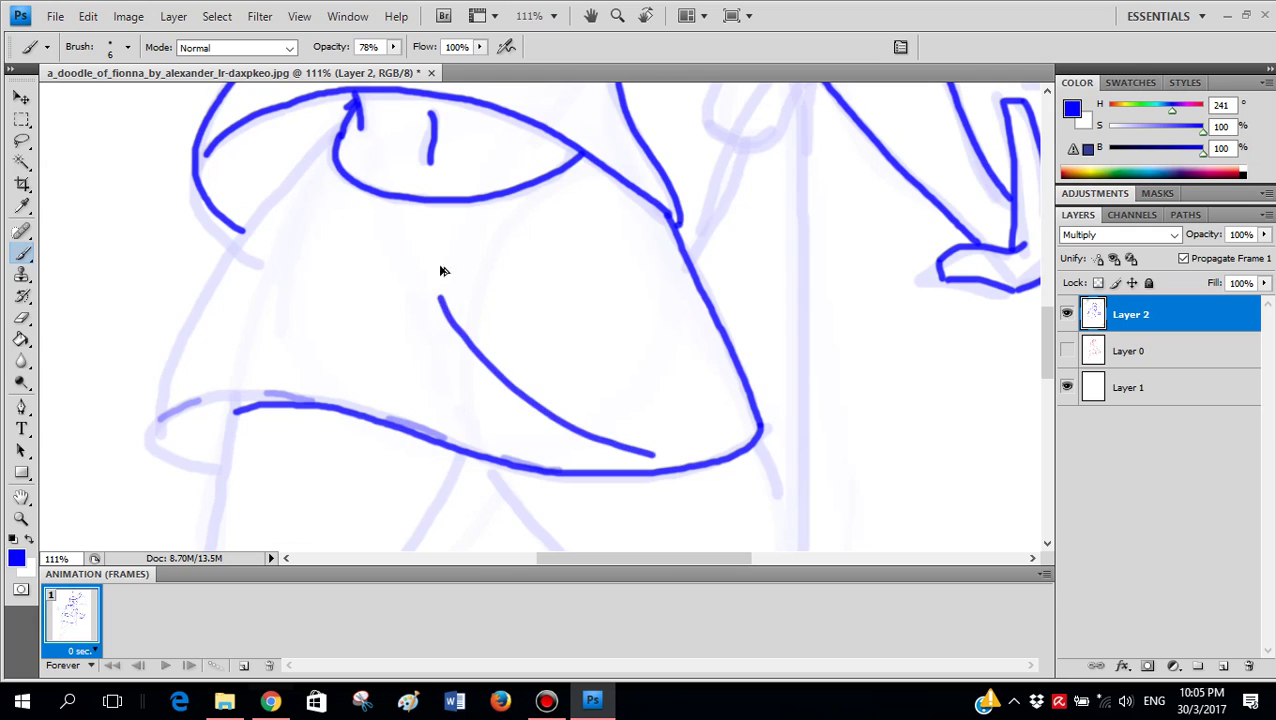
pyautogui.hotkey('ctrl', 'z')
pyautogui.moveTo(413, 229)
pyautogui.mouseDown()
pyautogui.moveTo(459, 333)
pyautogui.moveTo(530, 420)
pyautogui.mouseUp()
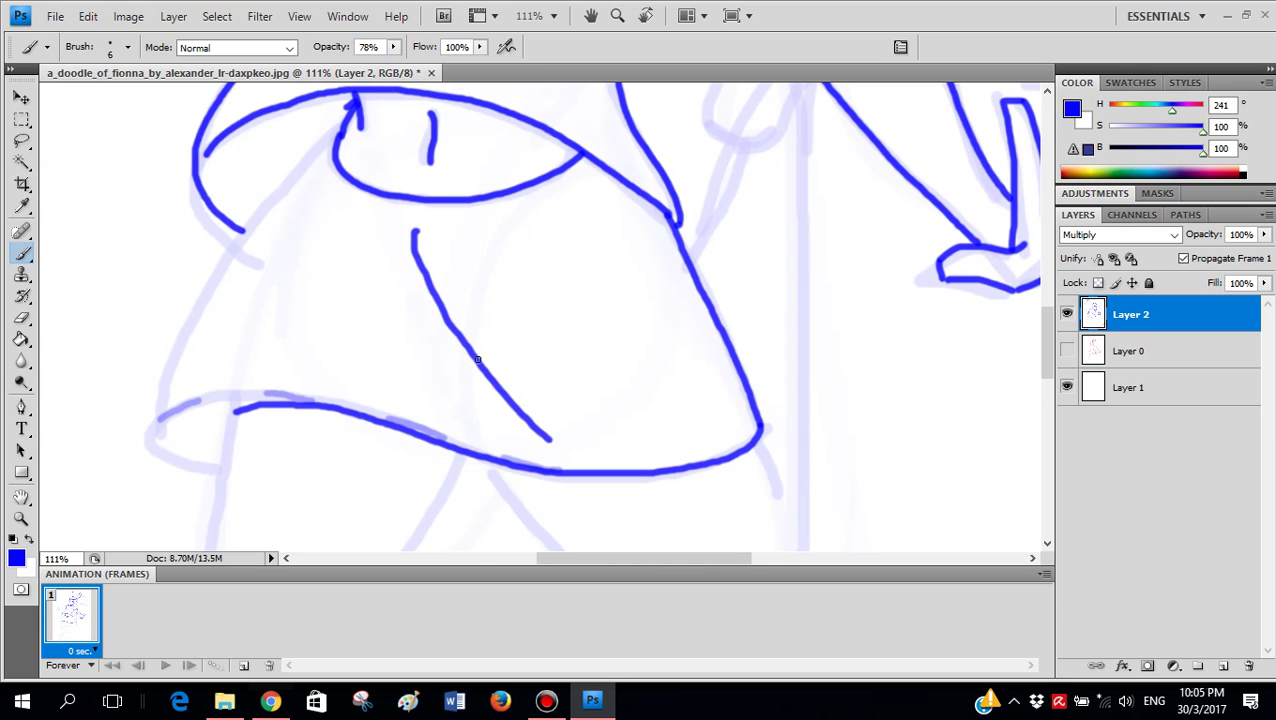
pyautogui.scroll(-3, 576, 389)
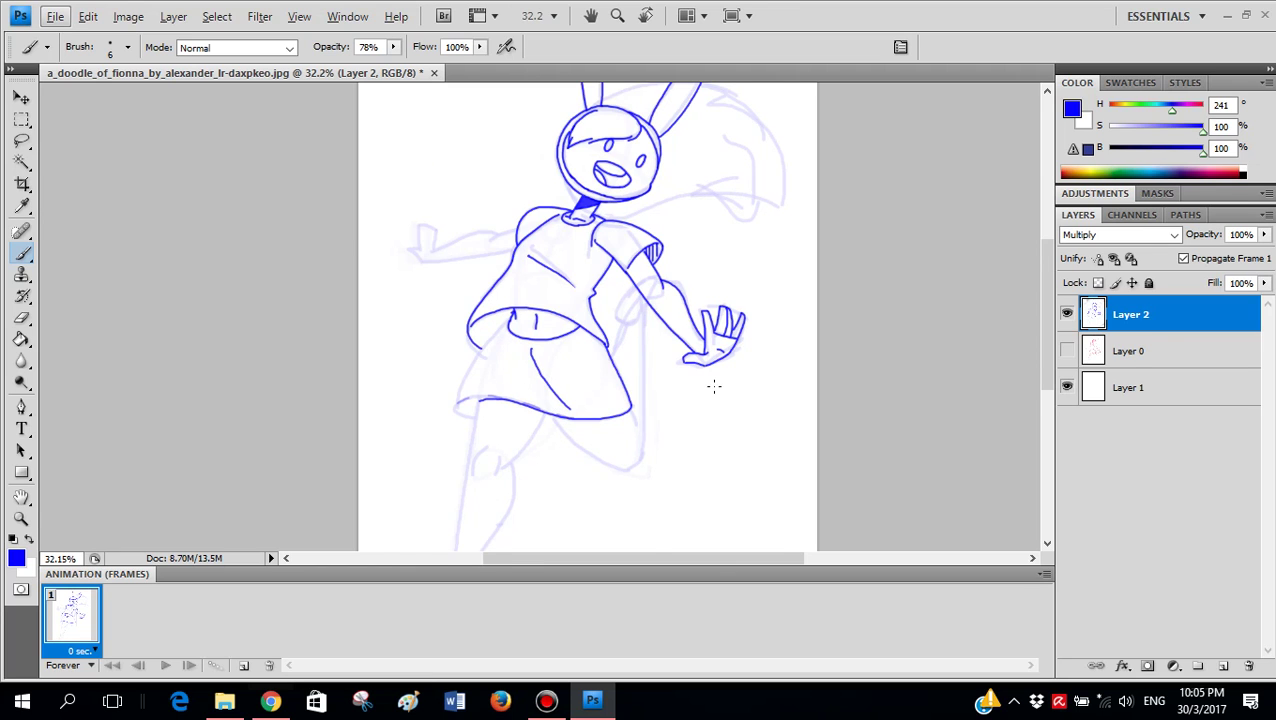
# - Trace the skirt's near side edge from the waistline down to the start of the hem
pyautogui.scroll(4, 561, 396)
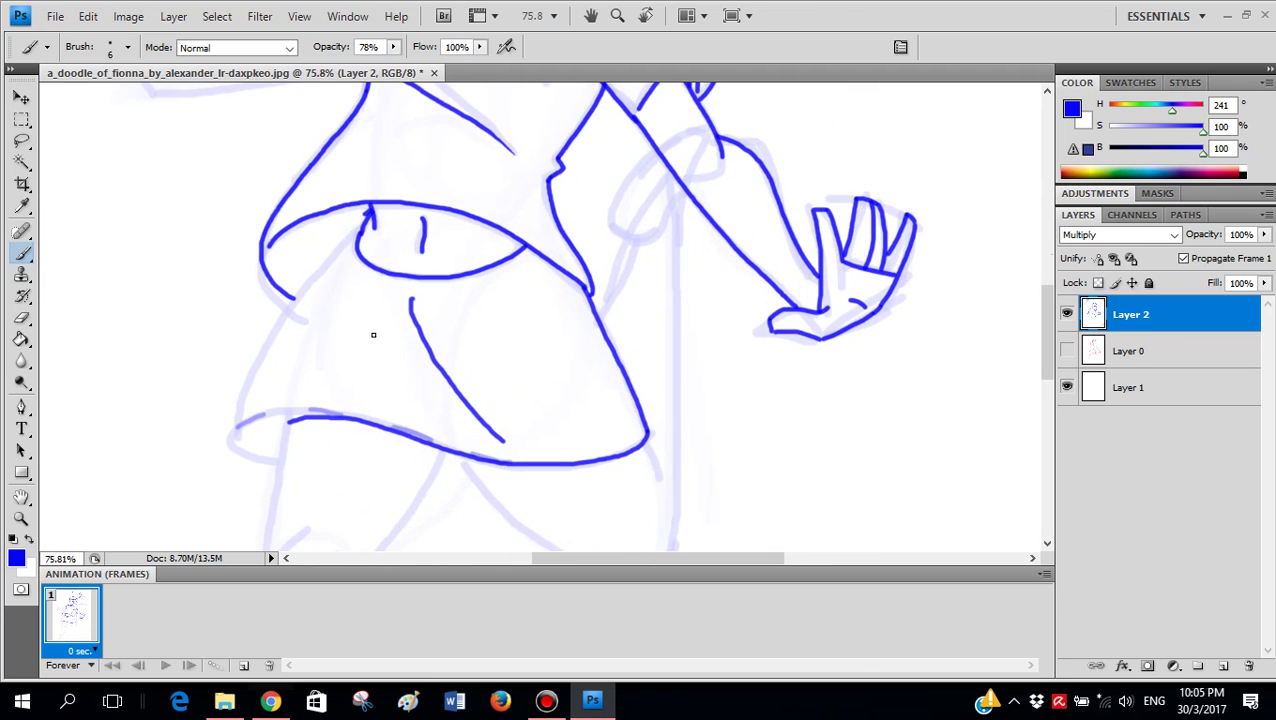
pyautogui.moveTo(365, 321); pyautogui.dragTo(540, 396)
pyautogui.hotkey('ctrl', 'alt', 'z')
pyautogui.hotkey('ctrl', 'alt', 'z')
pyautogui.scroll(2, 530, 356)
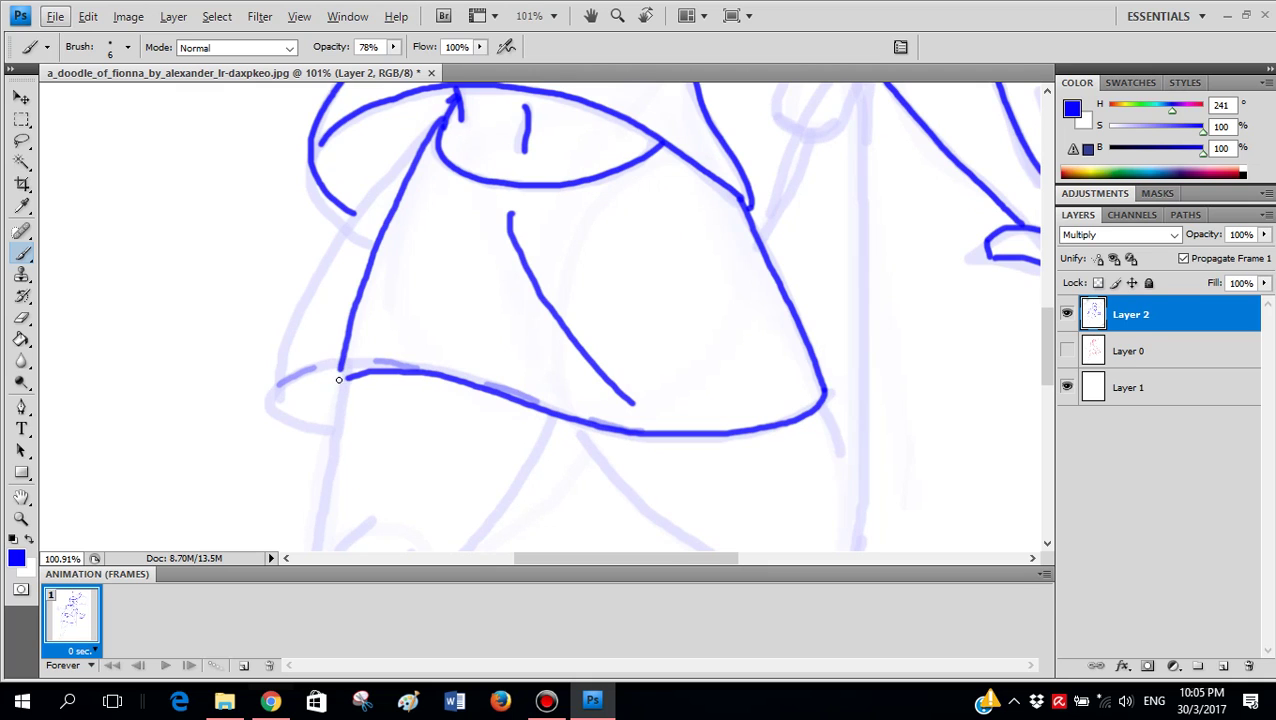
# - Extend the shirt's lower near-side curve until it meets the skirt's side edge
pyautogui.scroll(-4, 369, 366)
pyautogui.scroll(1, 676, 405)
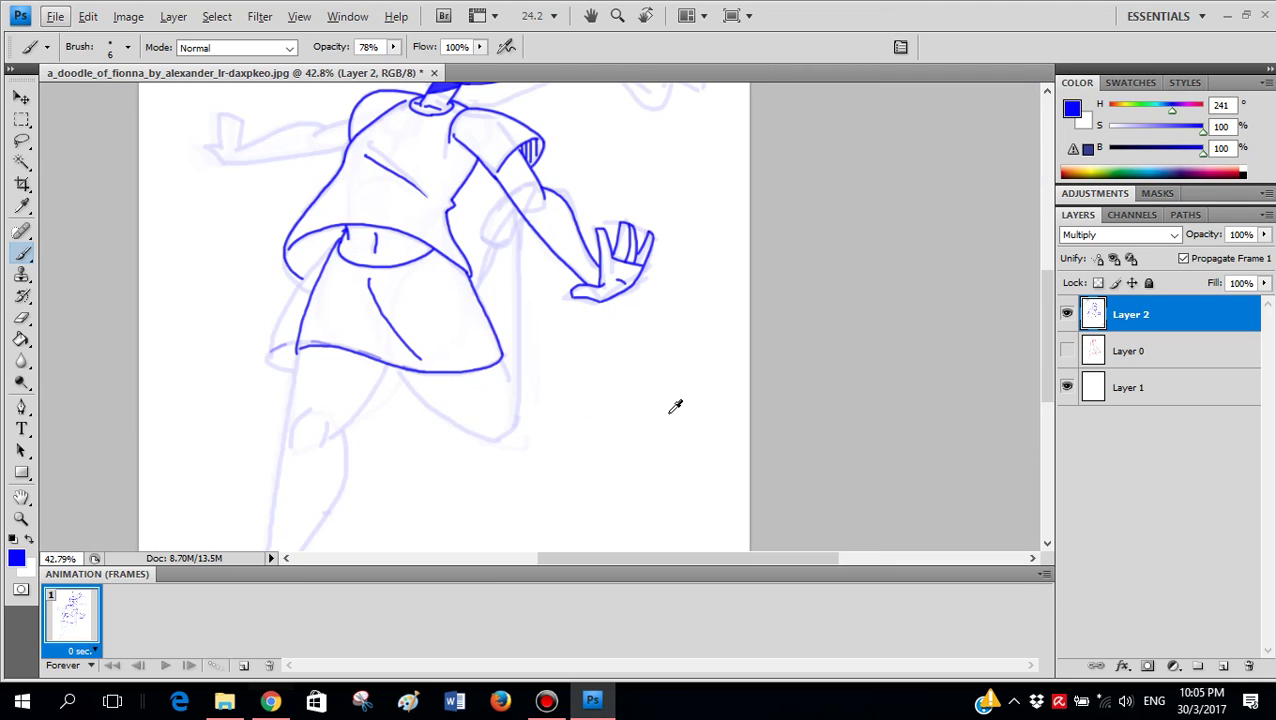
pyautogui.scroll(4, 339, 355)
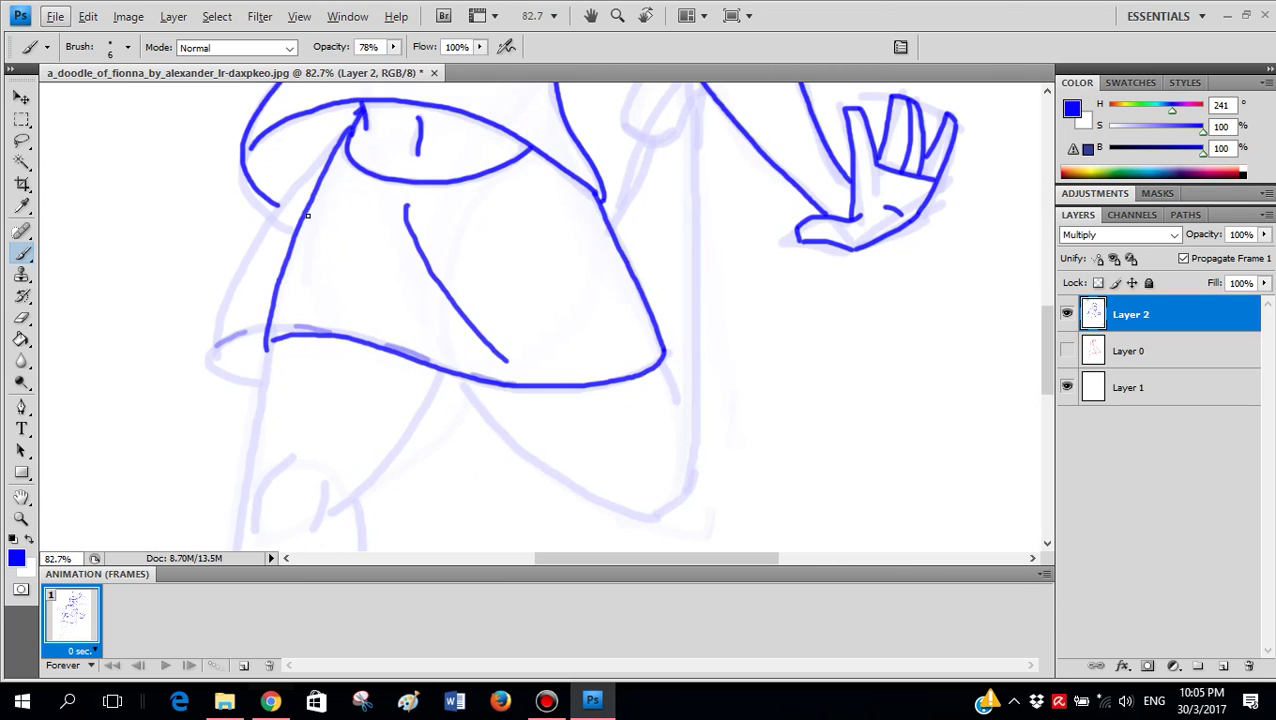
pyautogui.moveTo(244, 248); pyautogui.dragTo(270, 262)
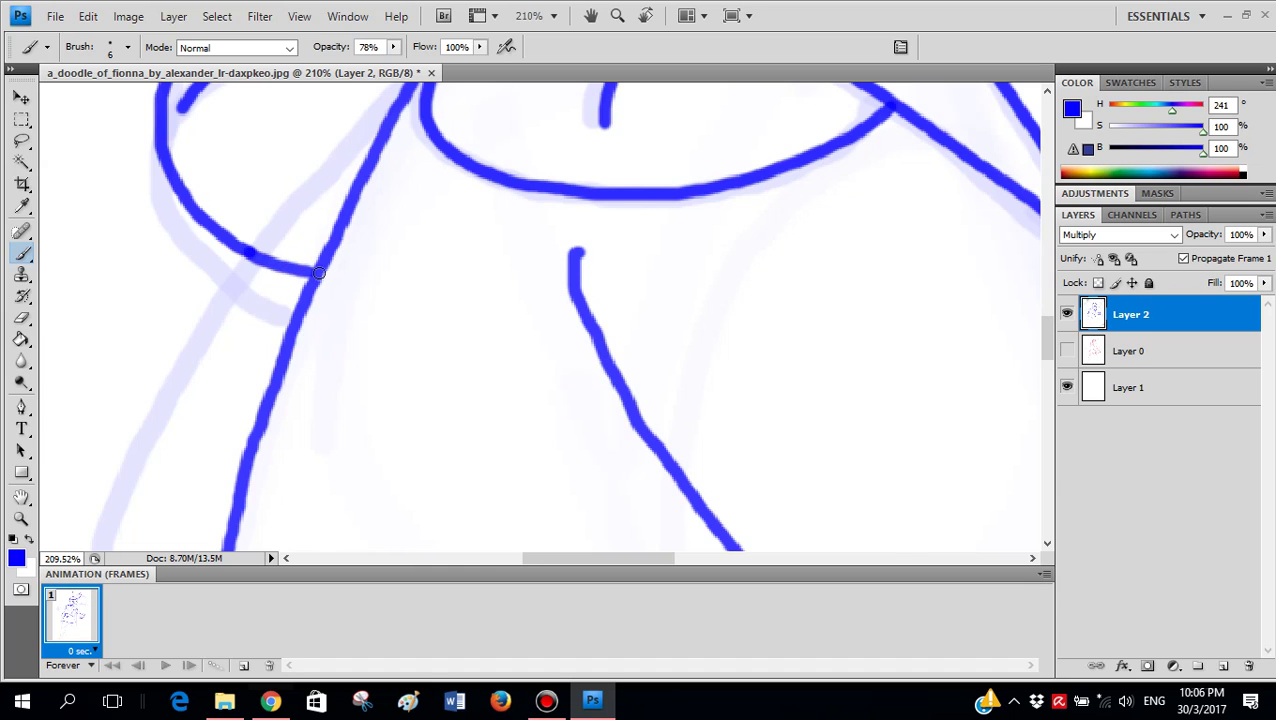
# - Fill the shirt's open underside beside the waist with closely spaced vertical hatch lines
pyautogui.scroll(-3, 555, 194)
pyautogui.scroll(1, 496, 181)
pyautogui.scroll(2, 496, 181)
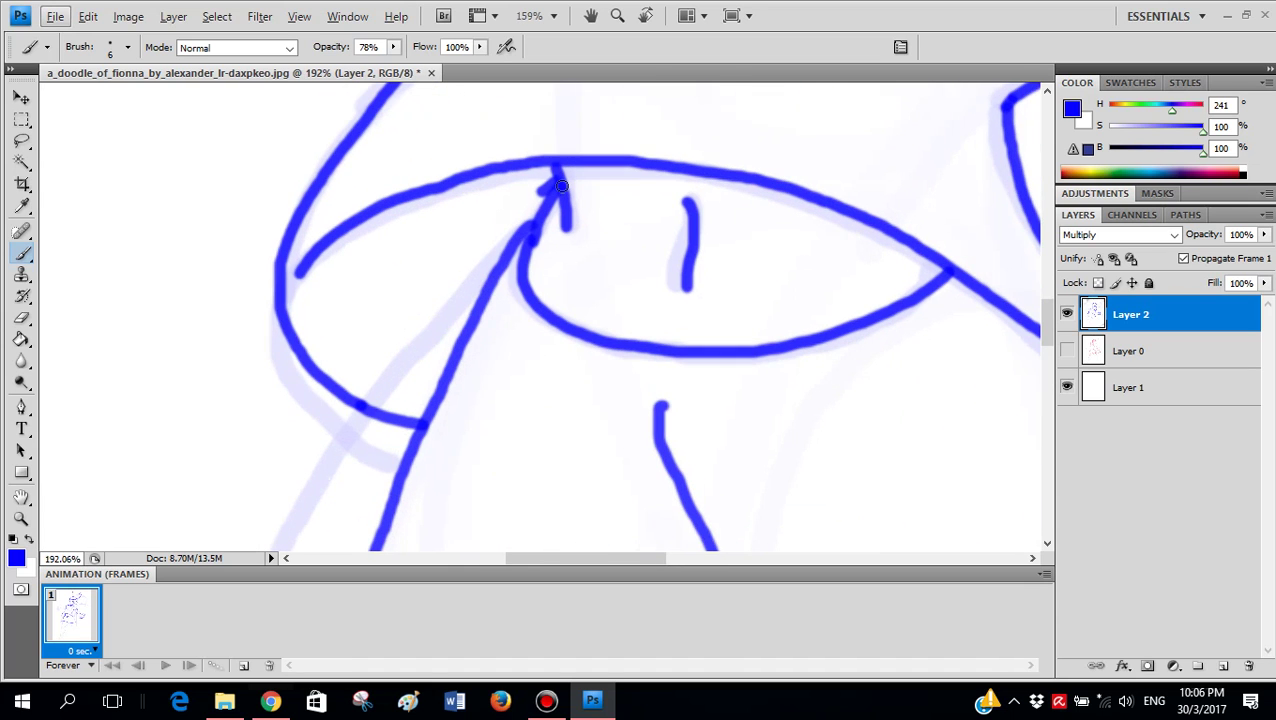
pyautogui.moveTo(526, 182); pyautogui.dragTo(514, 240)
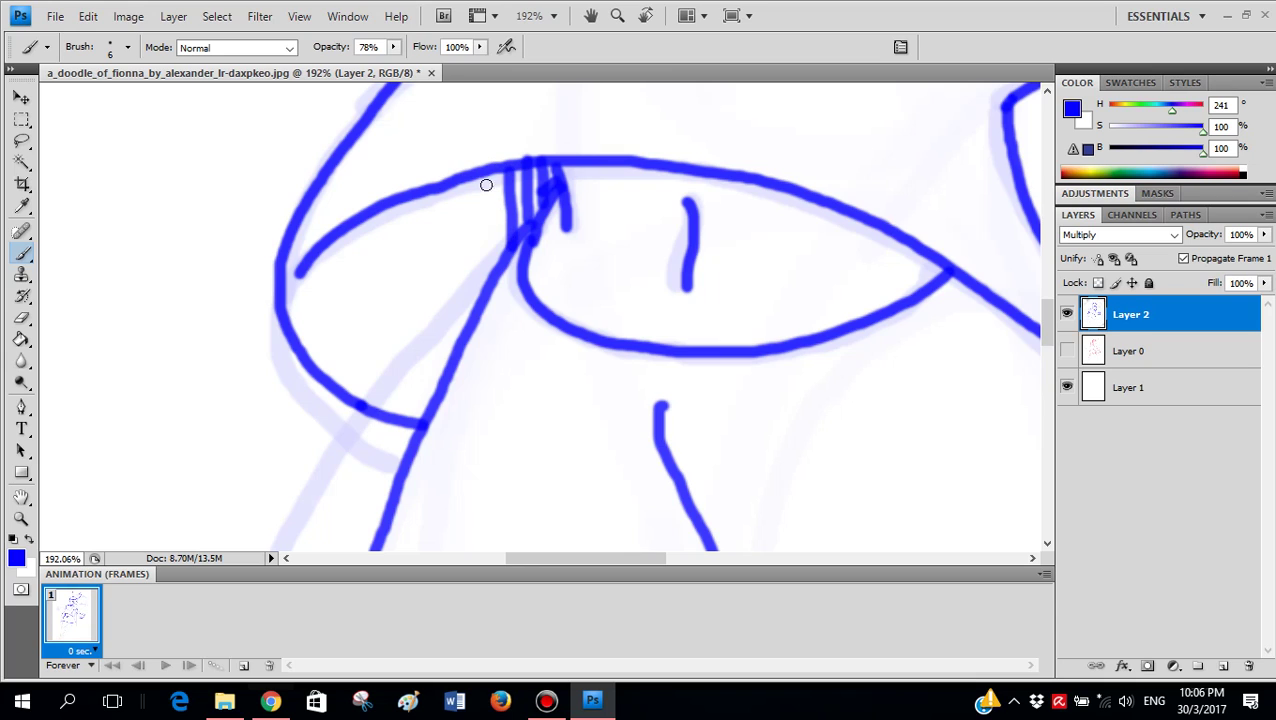
pyautogui.moveTo(498, 168); pyautogui.dragTo(503, 246)
pyautogui.moveTo(490, 172)
pyautogui.mouseDown()
pyautogui.moveTo(493, 282)
pyautogui.moveTo(471, 293)
pyautogui.moveTo(470, 326)
pyautogui.mouseUp()
pyautogui.moveTo(450, 182); pyautogui.dragTo(451, 240)
pyautogui.moveTo(448, 320); pyautogui.dragTo(449, 358)
pyautogui.moveTo(427, 192); pyautogui.dragTo(427, 389)
pyautogui.moveTo(408, 198); pyautogui.dragTo(407, 399)
pyautogui.moveTo(385, 220); pyautogui.dragTo(389, 394)
pyautogui.moveTo(364, 223); pyautogui.dragTo(364, 358)
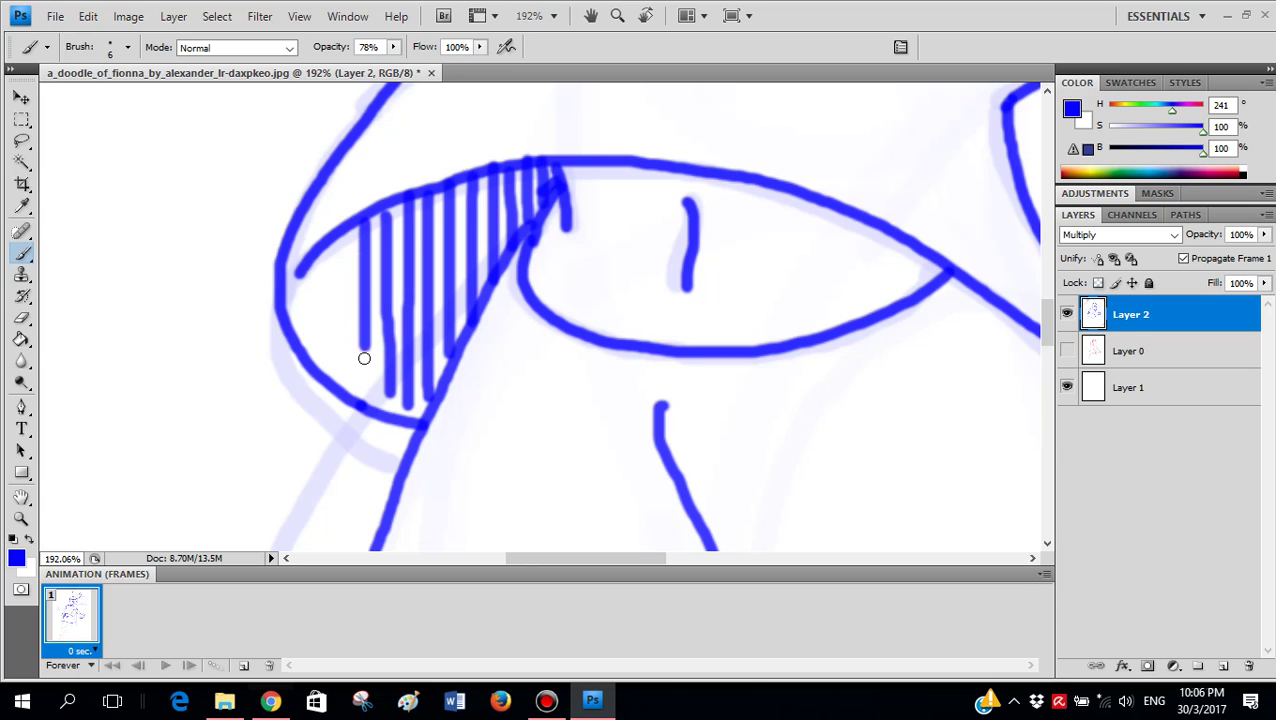
pyautogui.moveTo(348, 233); pyautogui.dragTo(350, 376)
pyautogui.moveTo(327, 242); pyautogui.dragTo(328, 348)
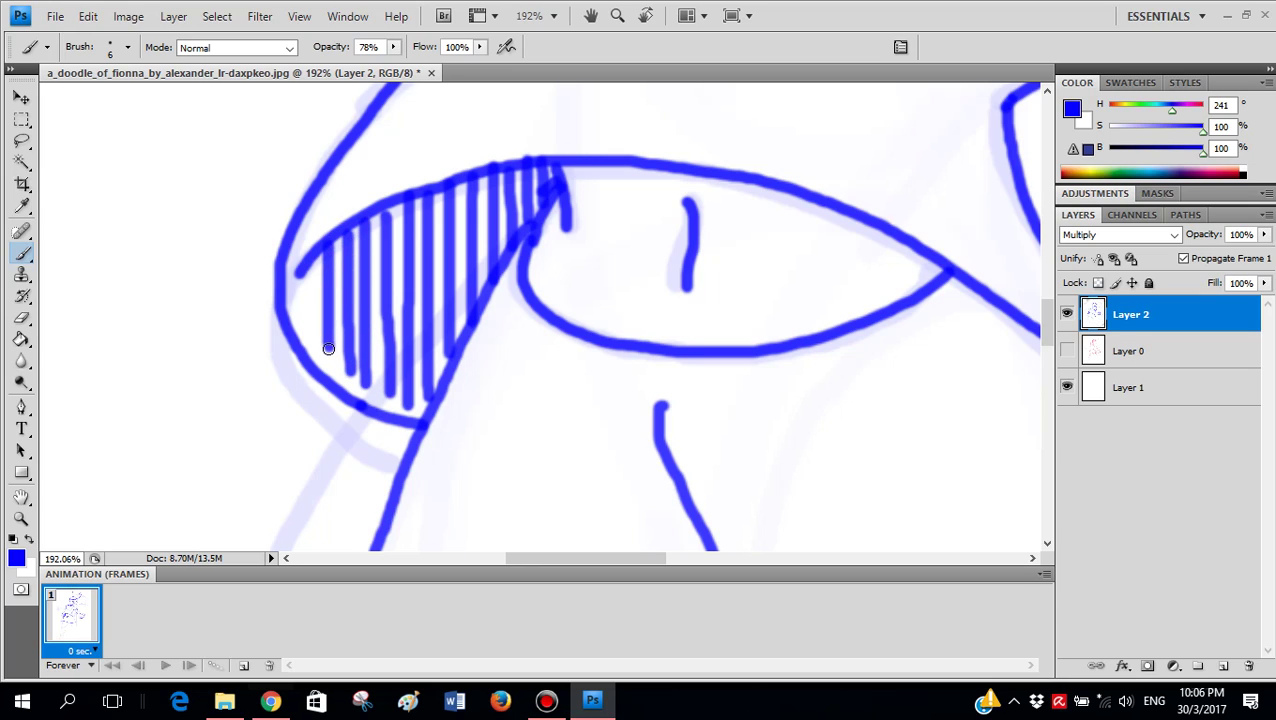
pyautogui.moveTo(307, 263); pyautogui.dragTo(308, 306)
pyautogui.scroll(-18, 580, 358)
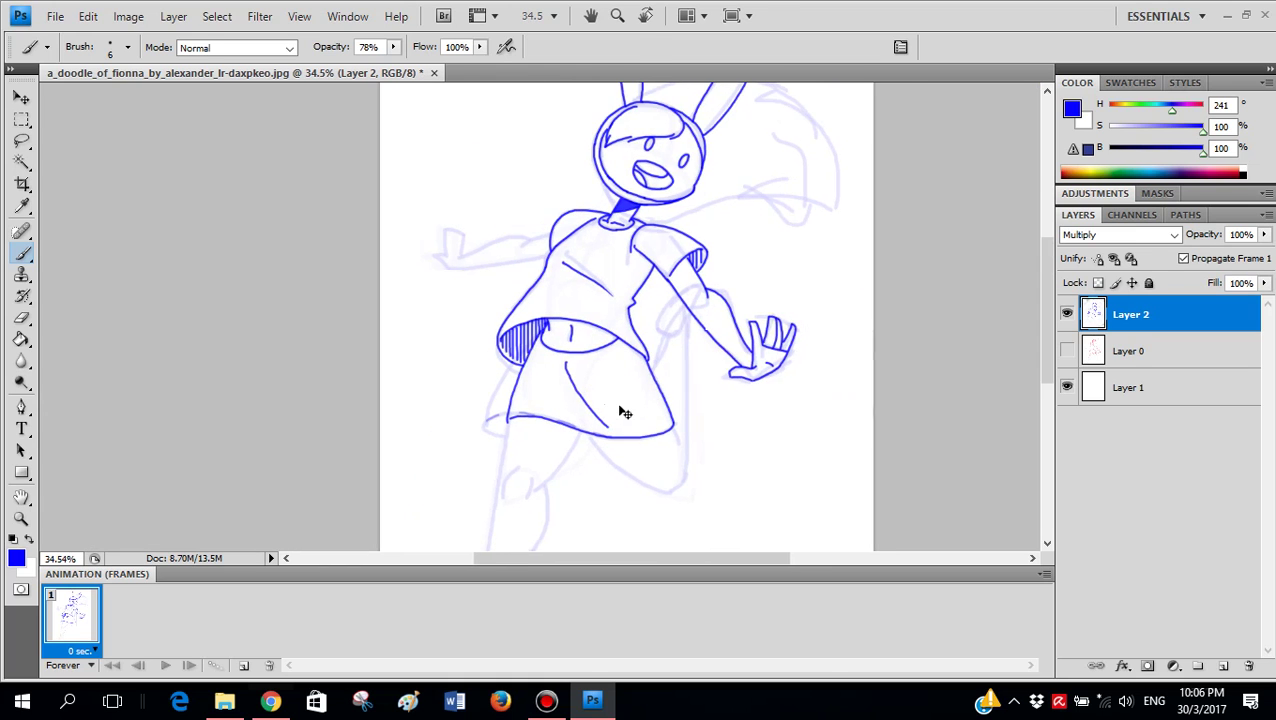
pyautogui.moveTo(624, 413); pyautogui.dragTo(534, 395)
pyautogui.scroll(5, 556, 451)
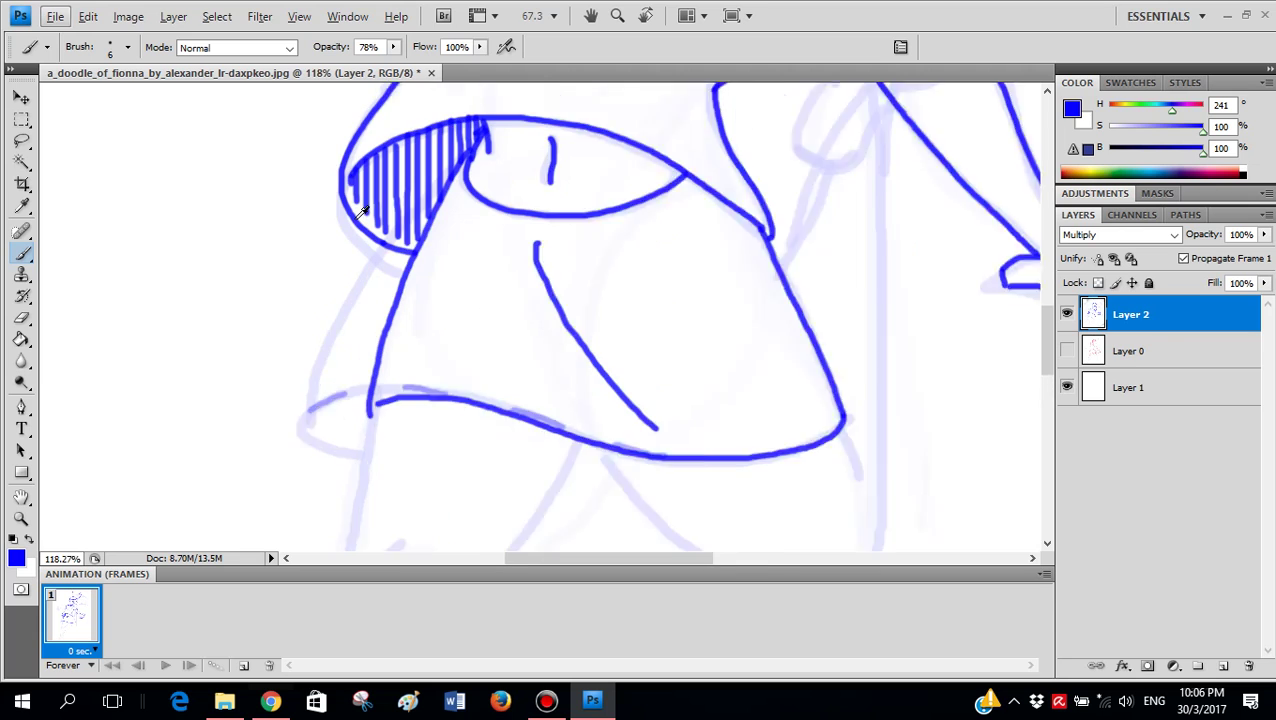
pyautogui.moveTo(357, 191); pyautogui.dragTo(449, 255)
# - Erase the faint kneecap marks from the sketch of the near leg
pyautogui.scroll(-4, 447, 302)
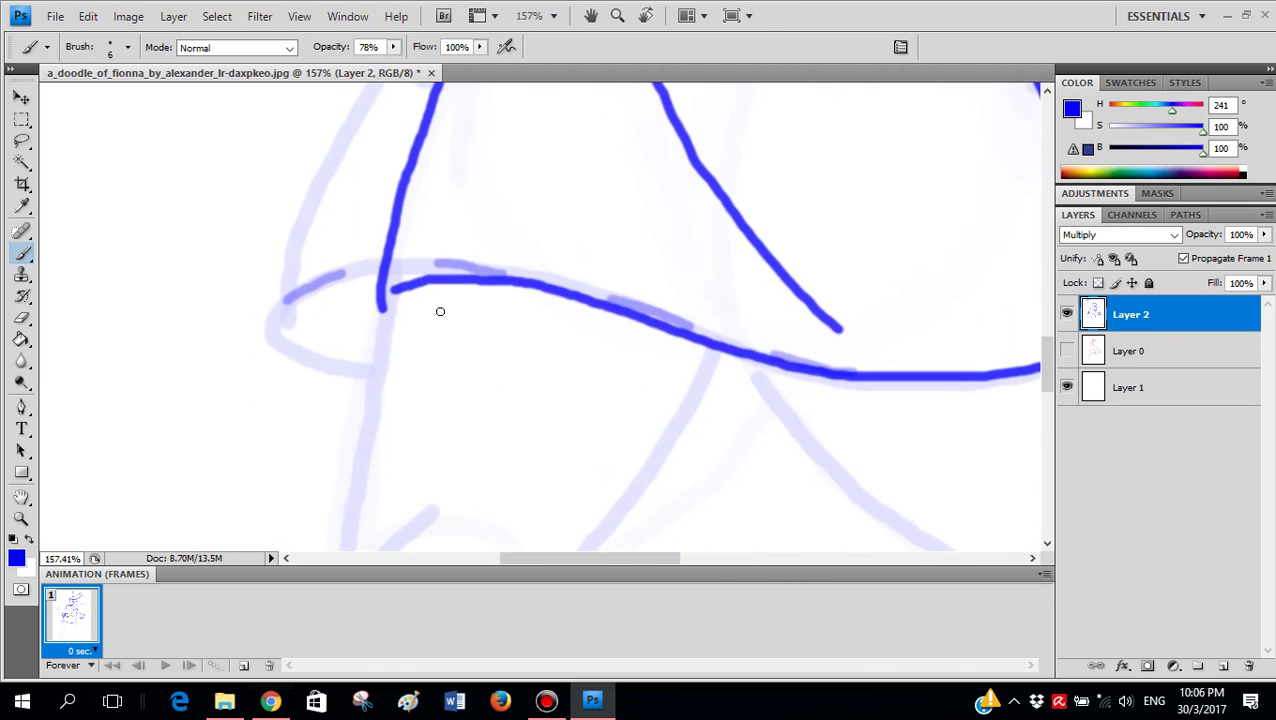
pyautogui.scroll(-4, 435, 312)
pyautogui.scroll(-2, 434, 312)
pyautogui.scroll(3, 444, 322)
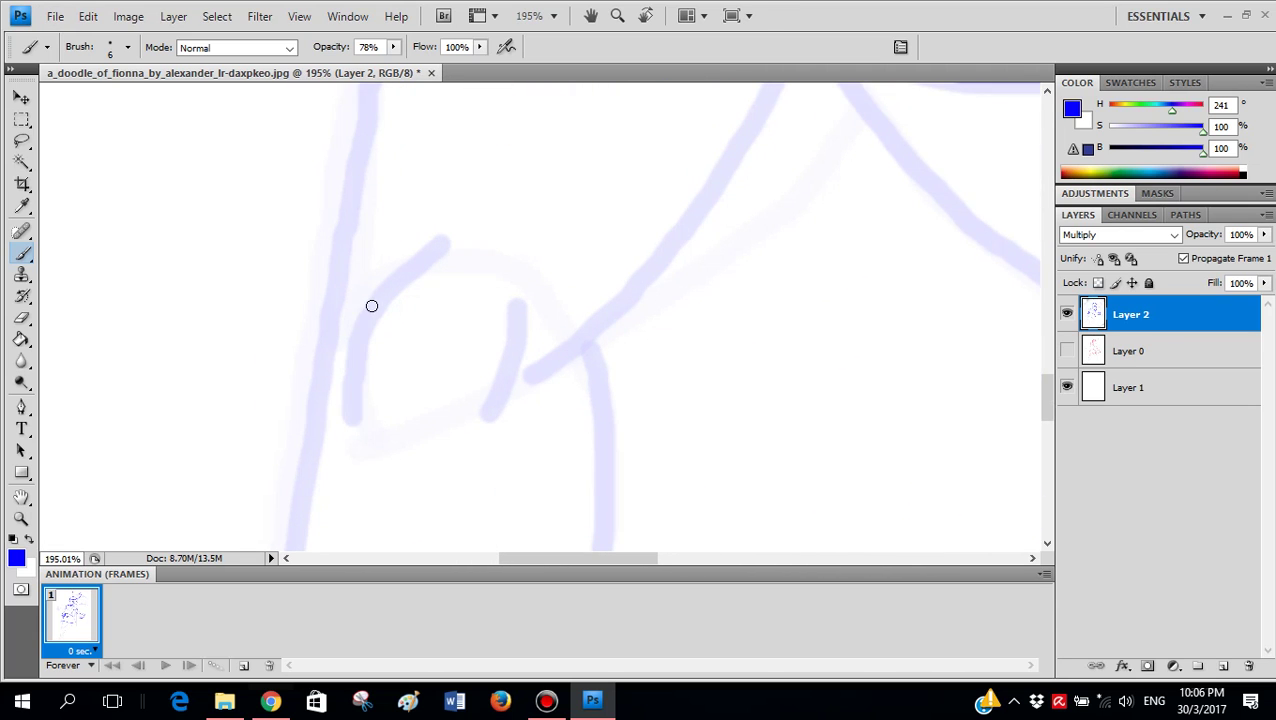
pyautogui.scroll(-5, 453, 312)
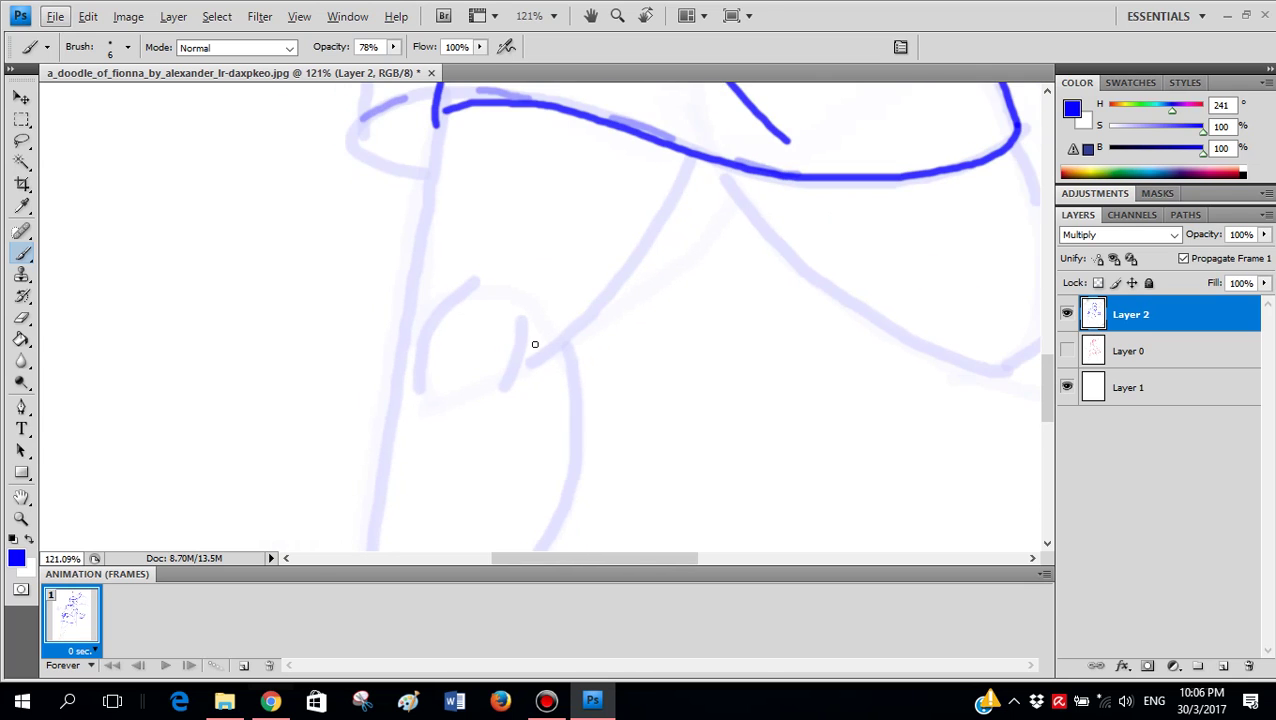
pyautogui.scroll(2, 535, 345)
pyautogui.scroll(-3, 439, 273)
pyautogui.scroll(2, 450, 281)
pyautogui.press('e')
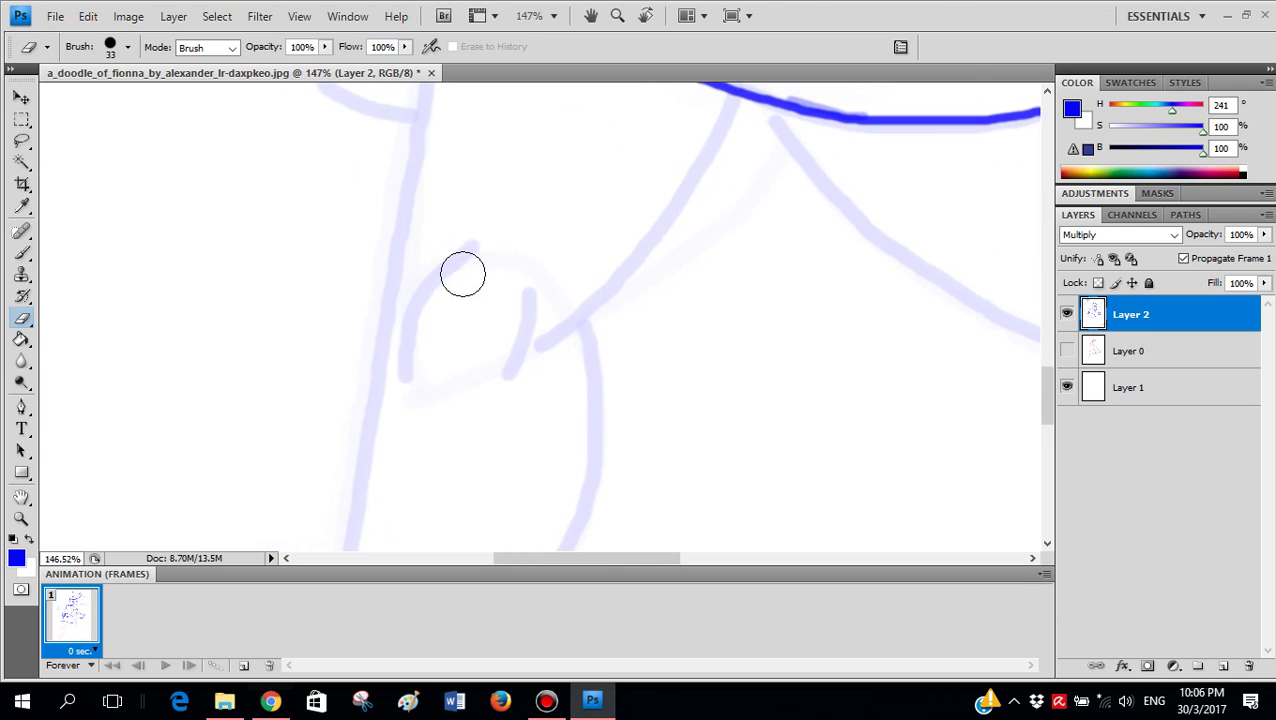
pyautogui.moveTo(461, 273)
pyautogui.mouseDown()
pyautogui.moveTo(431, 316)
pyautogui.moveTo(421, 378)
pyautogui.moveTo(421, 310)
pyautogui.moveTo(458, 367)
pyautogui.moveTo(504, 279)
pyautogui.moveTo(515, 359)
pyautogui.mouseUp()
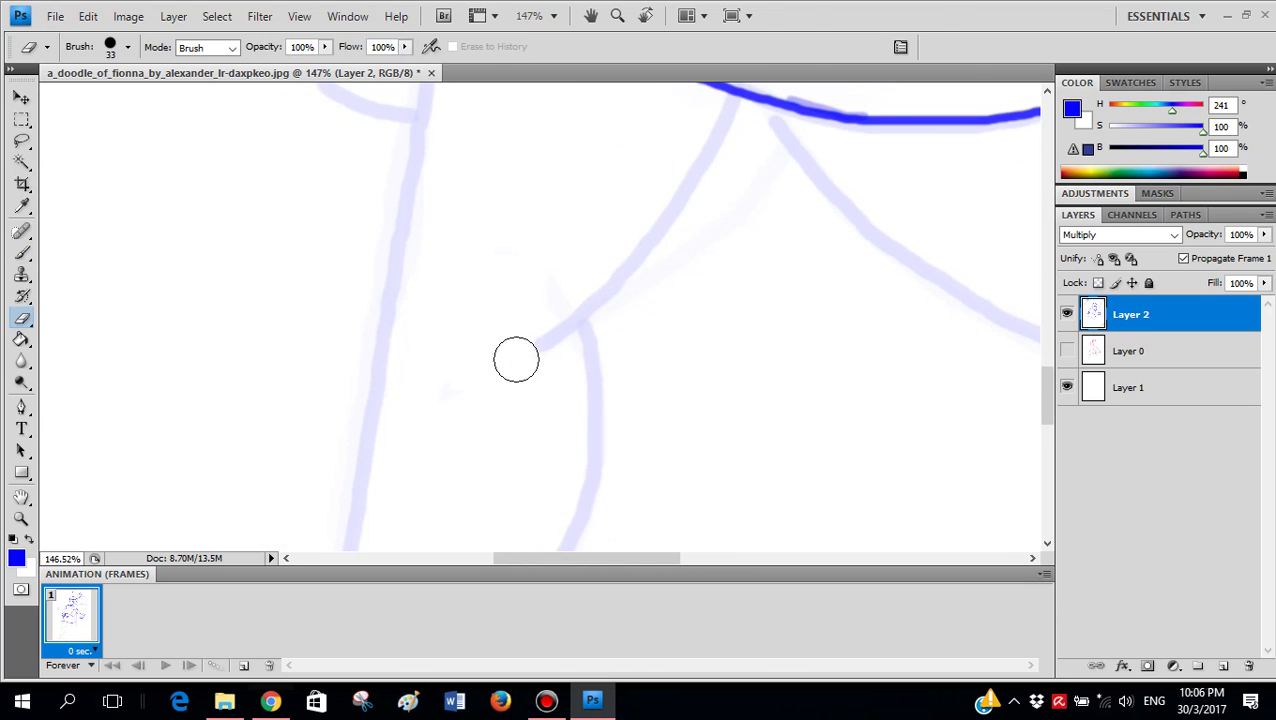
# - Draw a shallow curve across the near leg's knee between its two sketched edges
pyautogui.press('b')
pyautogui.scroll(-2, 405, 244)
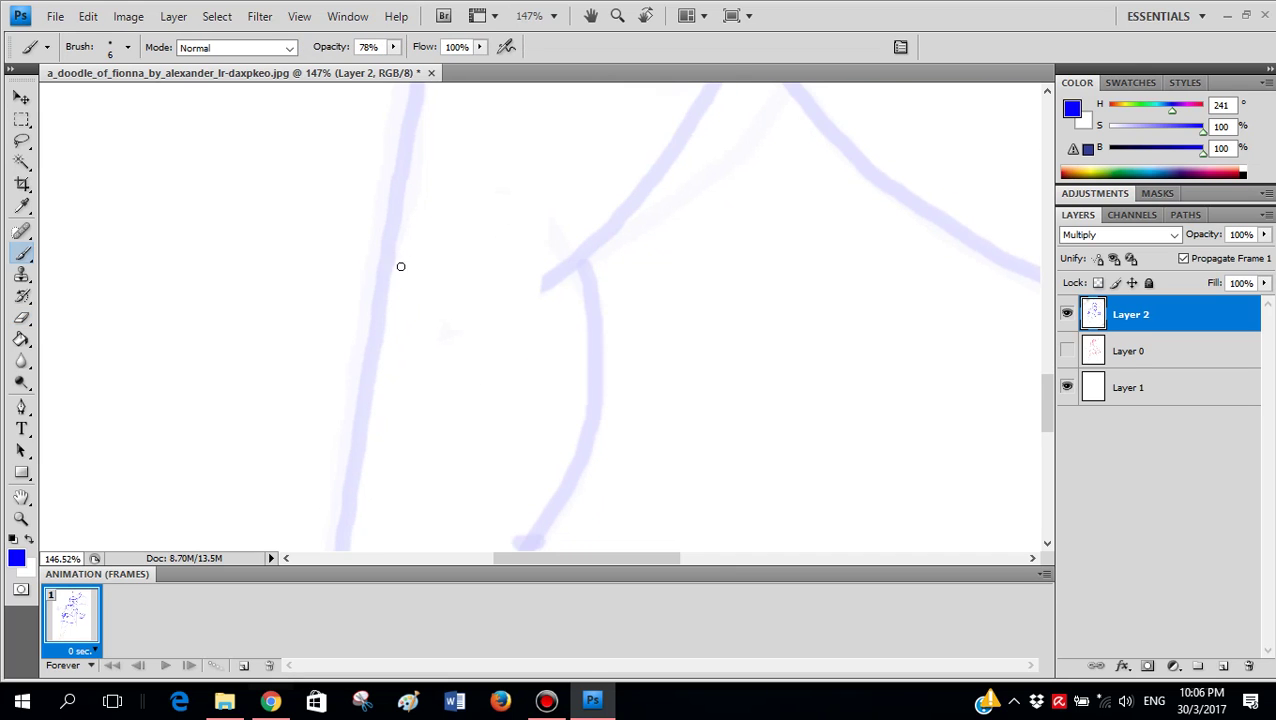
pyautogui.moveTo(400, 266)
pyautogui.mouseDown()
pyautogui.moveTo(476, 288)
pyautogui.moveTo(547, 284)
pyautogui.moveTo(583, 259)
pyautogui.mouseUp()
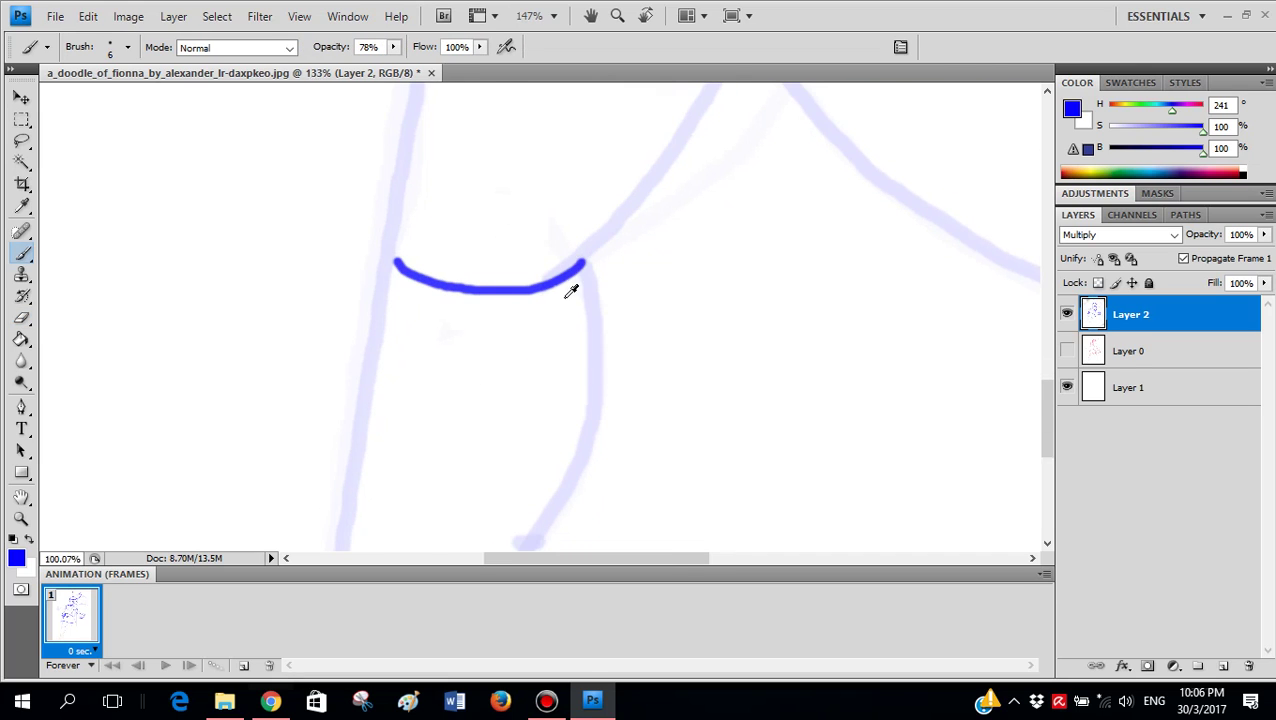
pyautogui.scroll(-5, 567, 292)
pyautogui.scroll(5, 432, 226)
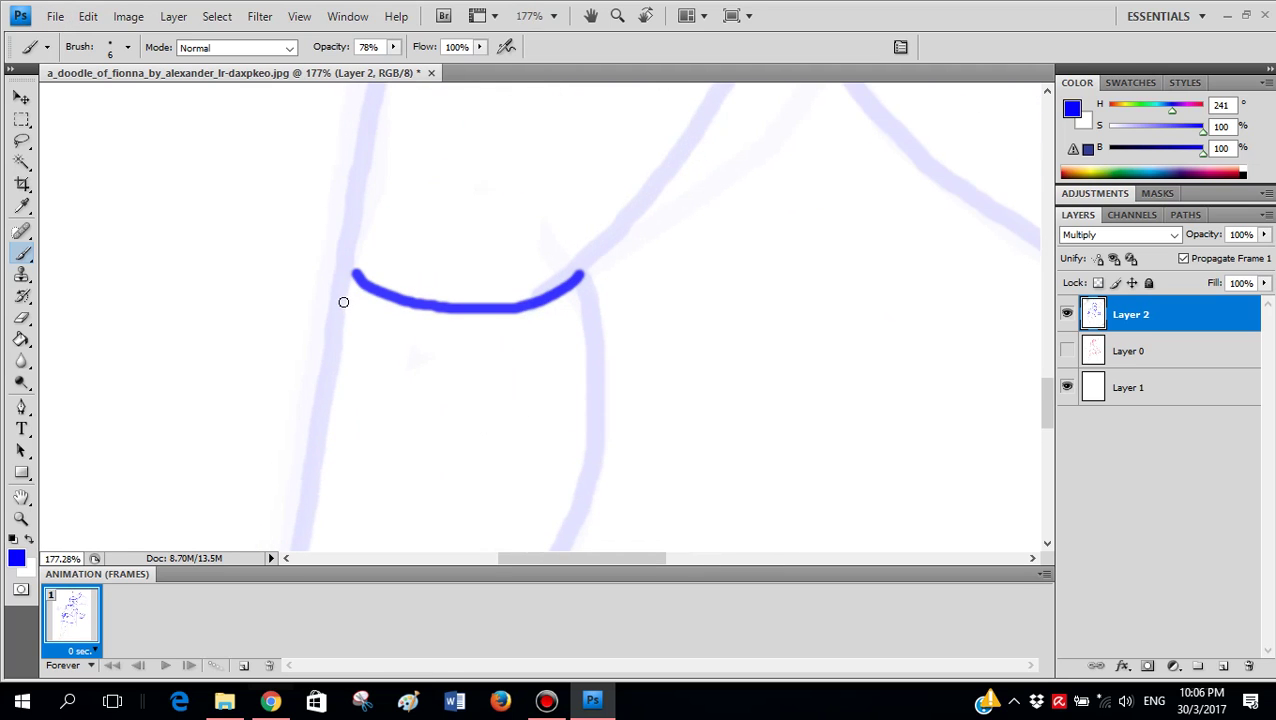
# - Trace the near thigh's outer edge from the skirt hem down to the knee curve
pyautogui.scroll(3, 370, 230)
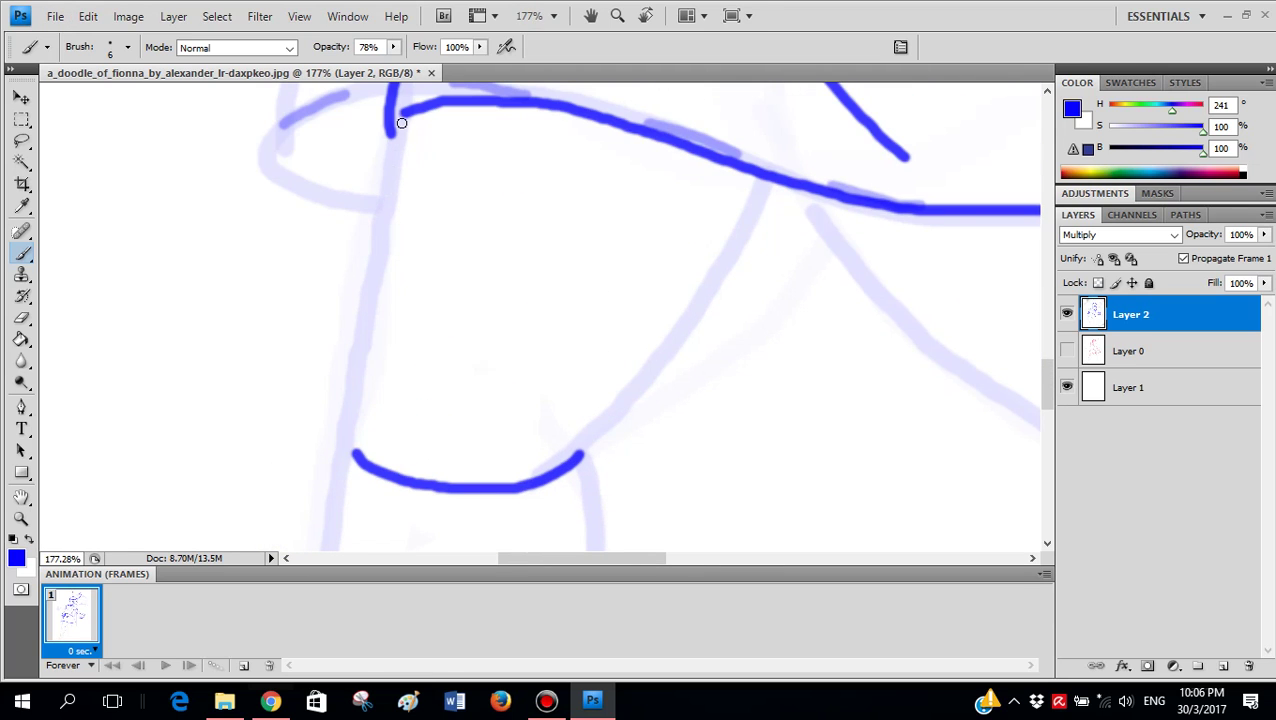
pyautogui.moveTo(393, 128)
pyautogui.mouseDown()
pyautogui.moveTo(360, 435)
pyautogui.moveTo(392, 160)
pyautogui.moveTo(352, 452)
pyautogui.mouseUp()
pyautogui.hotkey('ctrl', 'z')
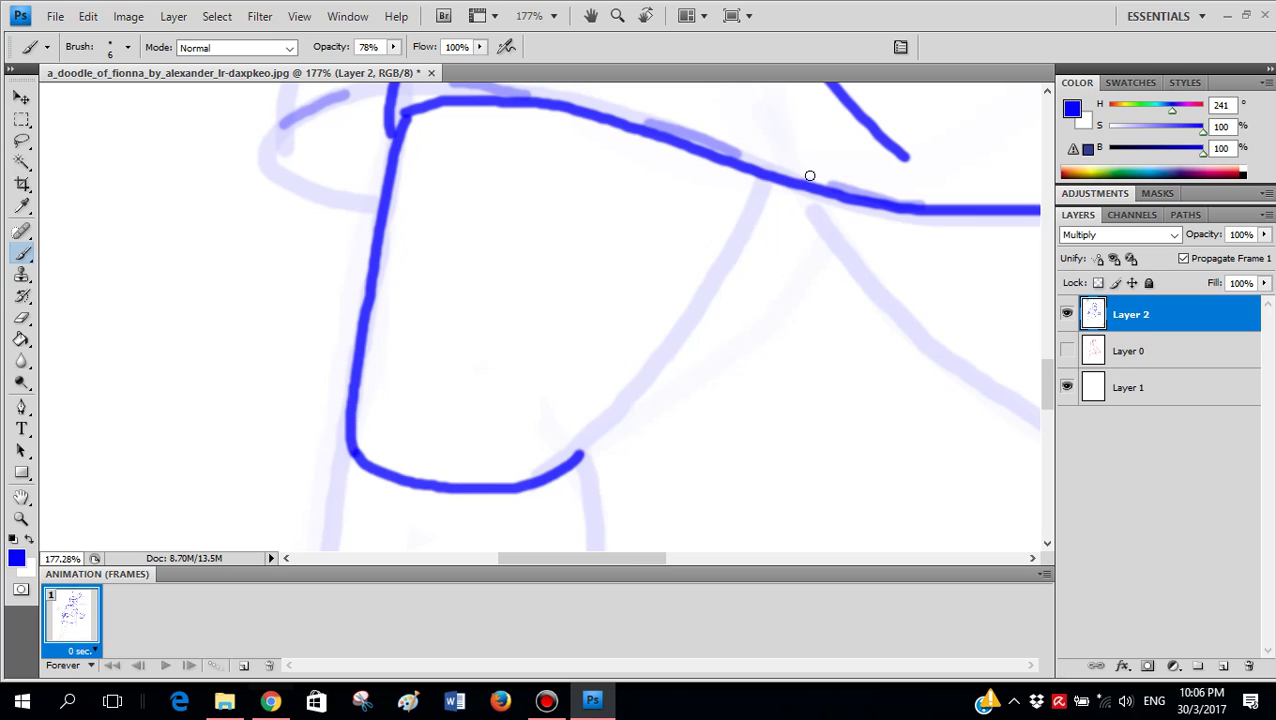
# - Try to trace the near thigh's inner edge from the hem down to the end of the knee curve
pyautogui.moveTo(770, 182); pyautogui.dragTo(718, 325)
pyautogui.hotkey('ctrl', 'z')
pyautogui.moveTo(756, 205)
pyautogui.mouseDown()
pyautogui.moveTo(673, 365)
pyautogui.moveTo(580, 463)
pyautogui.mouseUp()
pyautogui.hotkey('ctrl', 'z')
pyautogui.moveTo(762, 187); pyautogui.dragTo(610, 413)
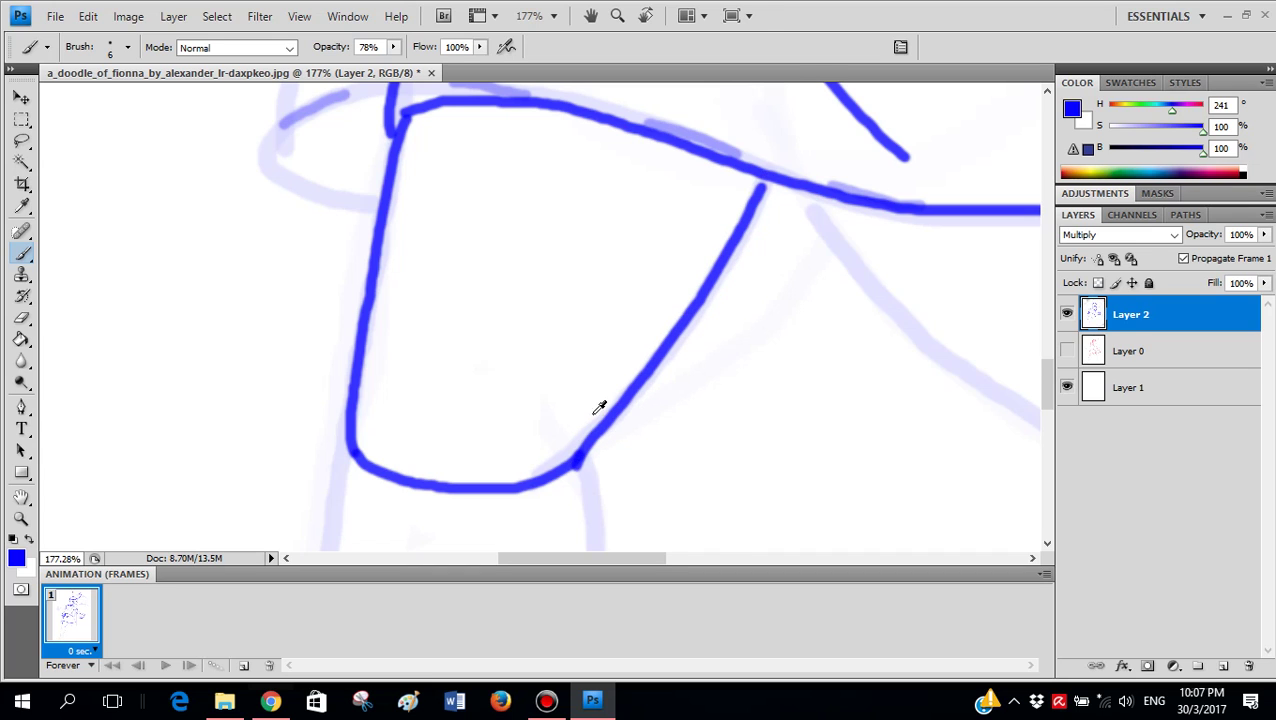
pyautogui.scroll(-7, 638, 398)
pyautogui.scroll(-2, 678, 390)
pyautogui.scroll(3, 680, 382)
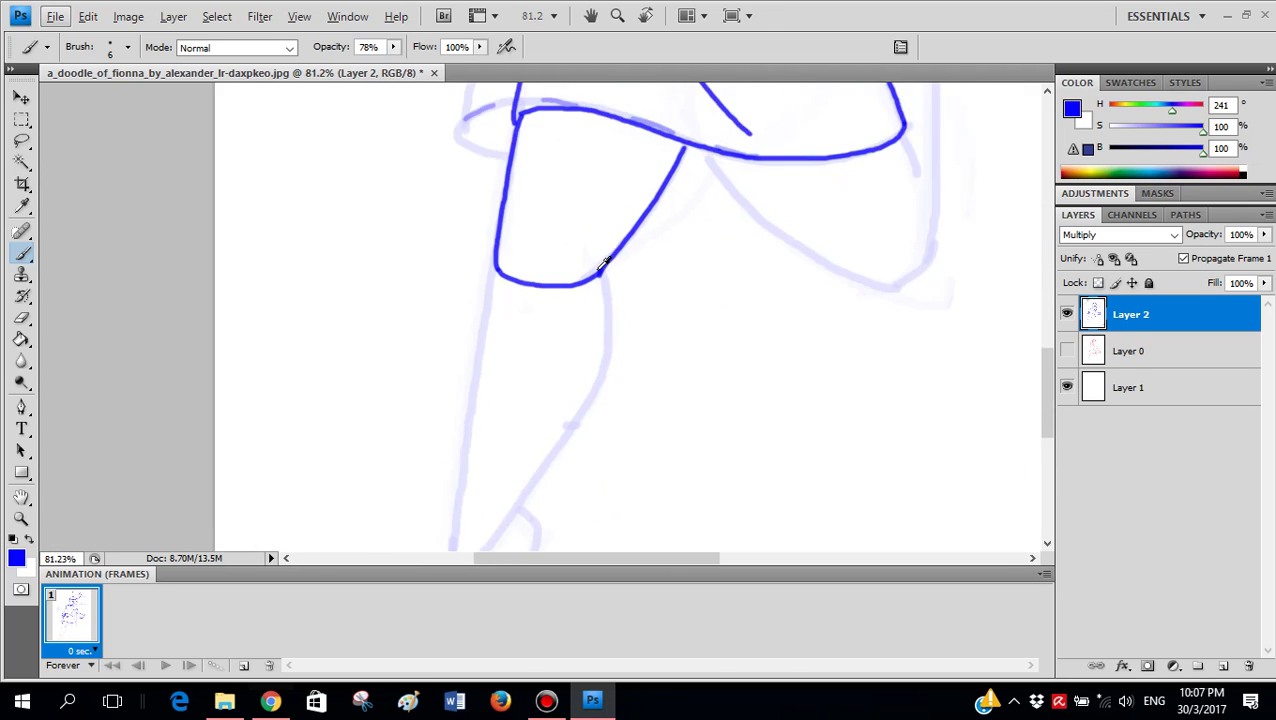
# - Add a short upright stroke at the inner end of the near leg's knee curve
pyautogui.keyDown('alt'); pyautogui.scroll(2, 604, 250); pyautogui.keyUp('alt')
pyautogui.scroll(2, 640, 320)
pyautogui.keyDown('alt'); pyautogui.scroll(2, 610, 380); pyautogui.keyUp('alt')
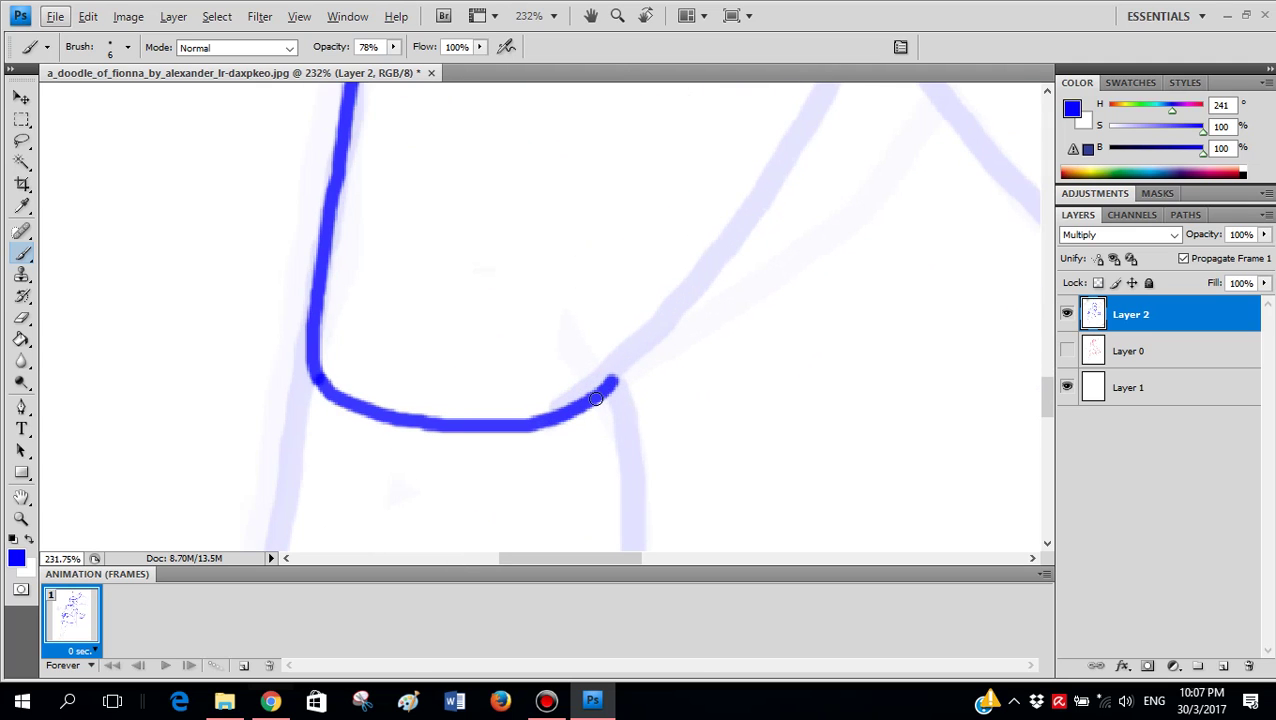
pyautogui.moveTo(583, 395); pyautogui.dragTo(740, 240)
pyautogui.hotkey('ctrl', 'z')
pyautogui.moveTo(620, 350); pyautogui.dragTo(615, 391)
pyautogui.scroll(2, 823, 188)
pyautogui.keyDown('alt'); pyautogui.scroll(-1, 830, 136); pyautogui.keyUp('alt')
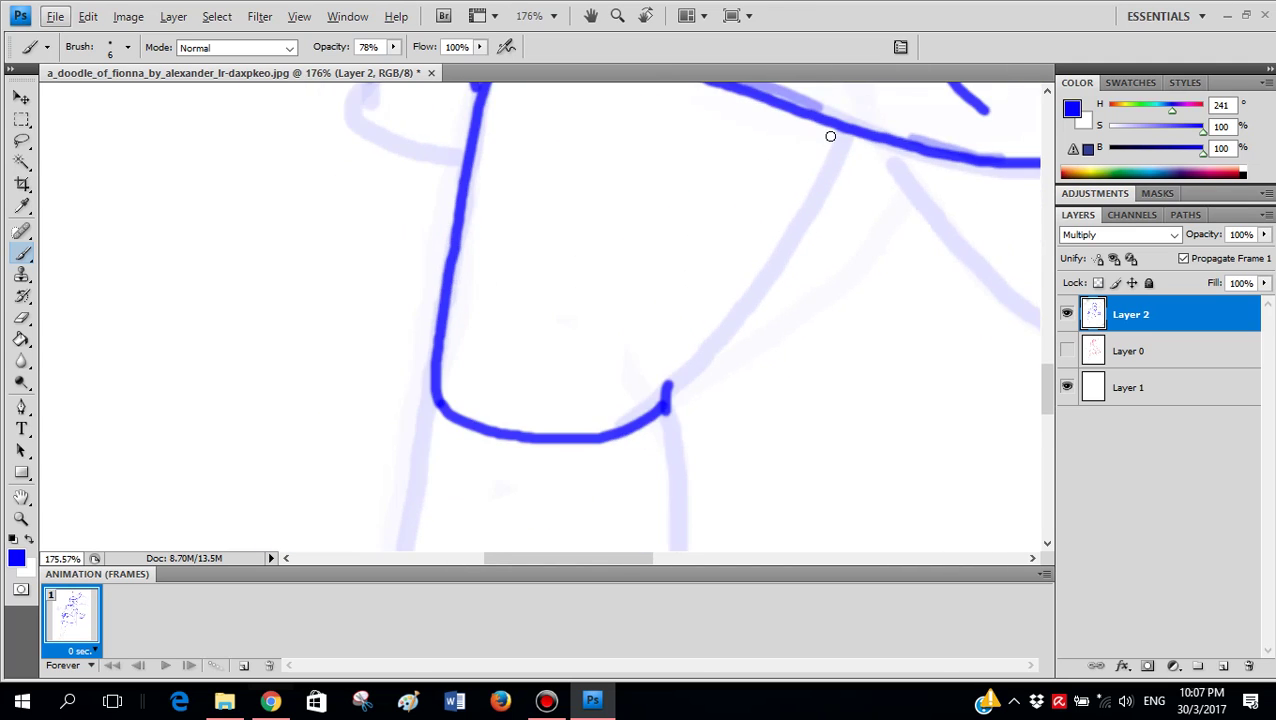
# - Trace the near thigh's inner edge from the skirt hem down to the inner end of the knee curve
pyautogui.moveTo(843, 135)
pyautogui.mouseDown()
pyautogui.moveTo(817, 197)
pyautogui.moveTo(712, 324)
pyautogui.mouseUp()
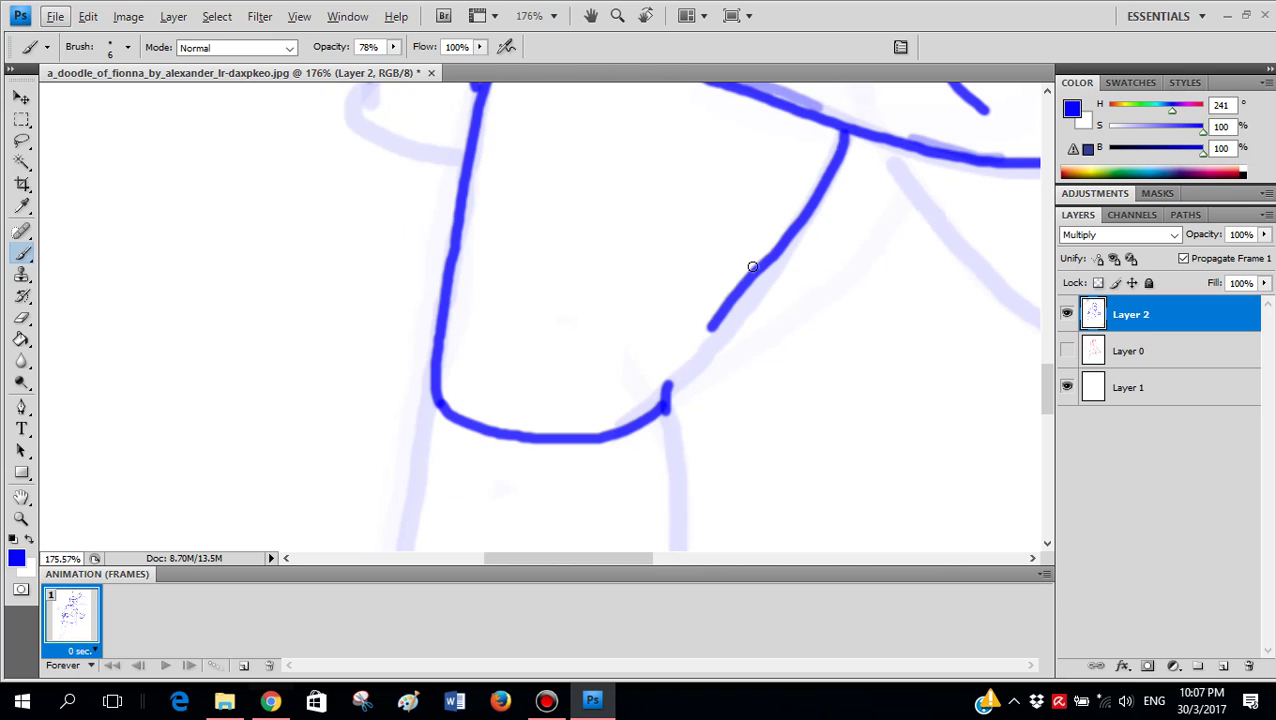
pyautogui.hotkey('ctrl', 'z')
pyautogui.moveTo(834, 160); pyautogui.dragTo(735, 313)
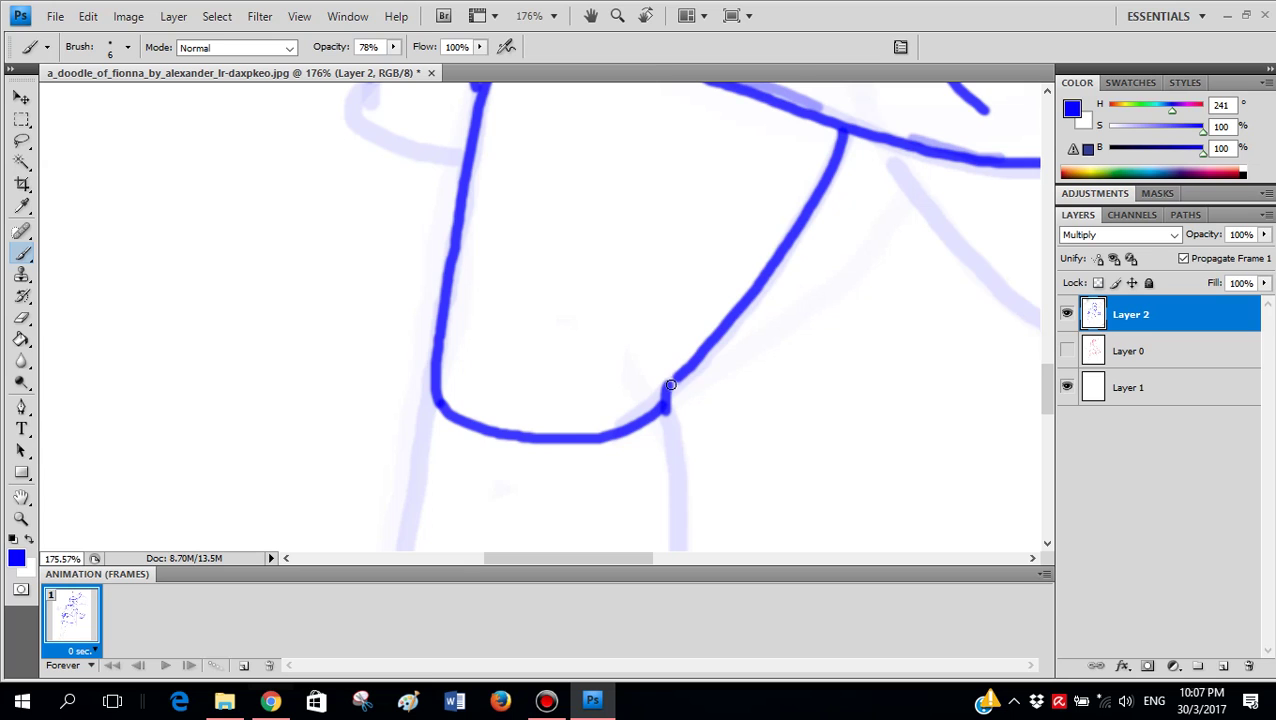
# - Trace the back edge of the near calf from the knee curve down to the top of the heel
pyautogui.keyDown('alt'); pyautogui.scroll(-3, 700, 340); pyautogui.keyUp('alt')
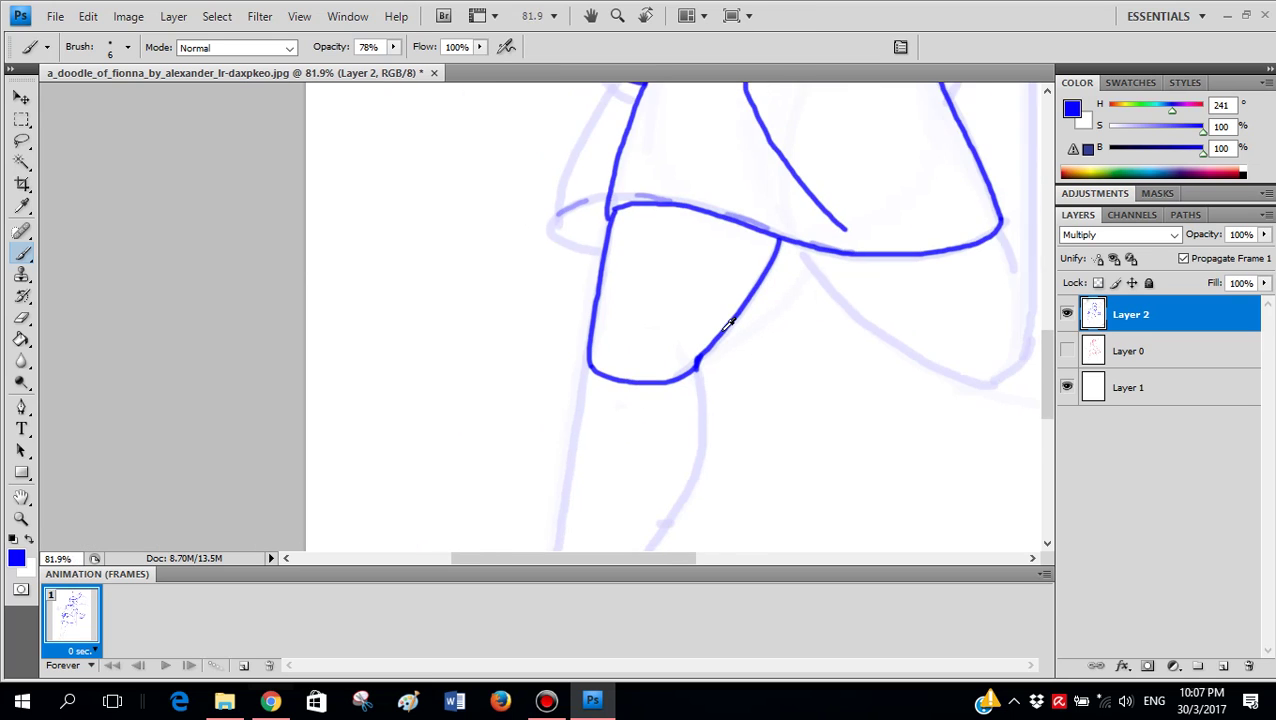
pyautogui.scroll(-1, 740, 320)
pyautogui.keyDown('alt'); pyautogui.scroll(3, 700, 240); pyautogui.keyUp('alt')
pyautogui.keyDown('alt'); pyautogui.scroll(2, 686, 215); pyautogui.keyUp('alt')
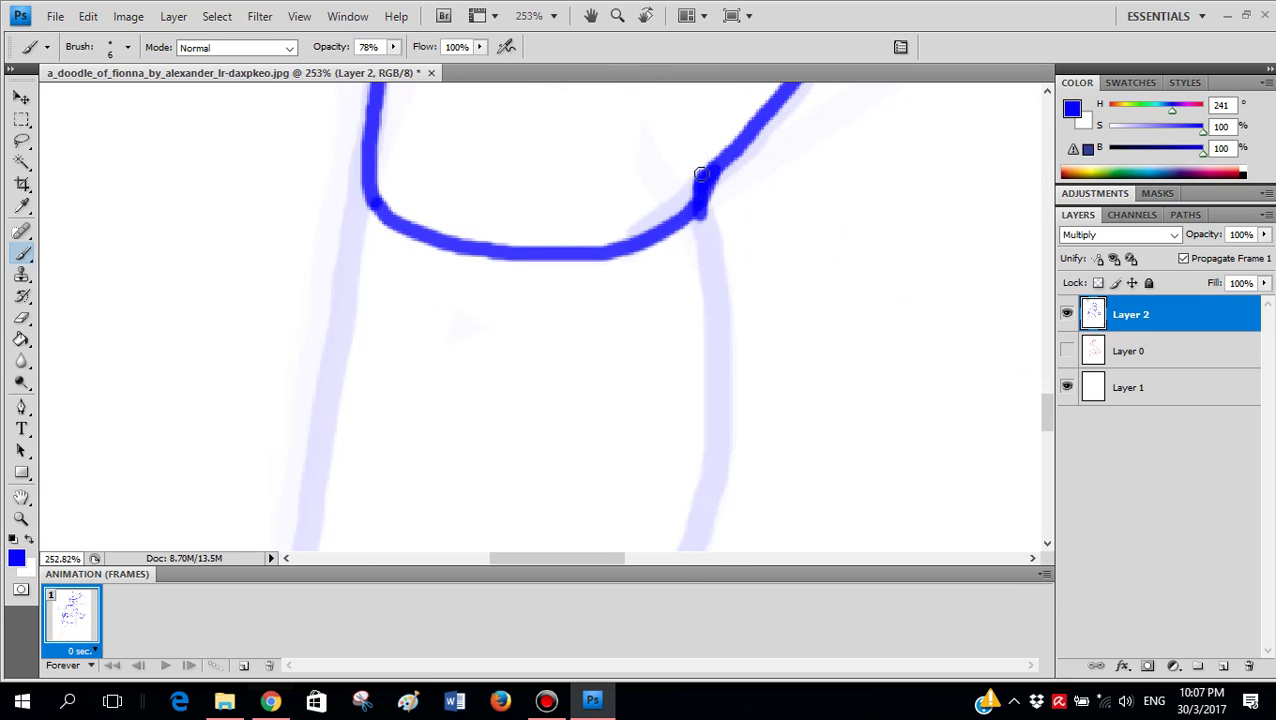
pyautogui.scroll(1, 525, 268)
pyautogui.press('x')
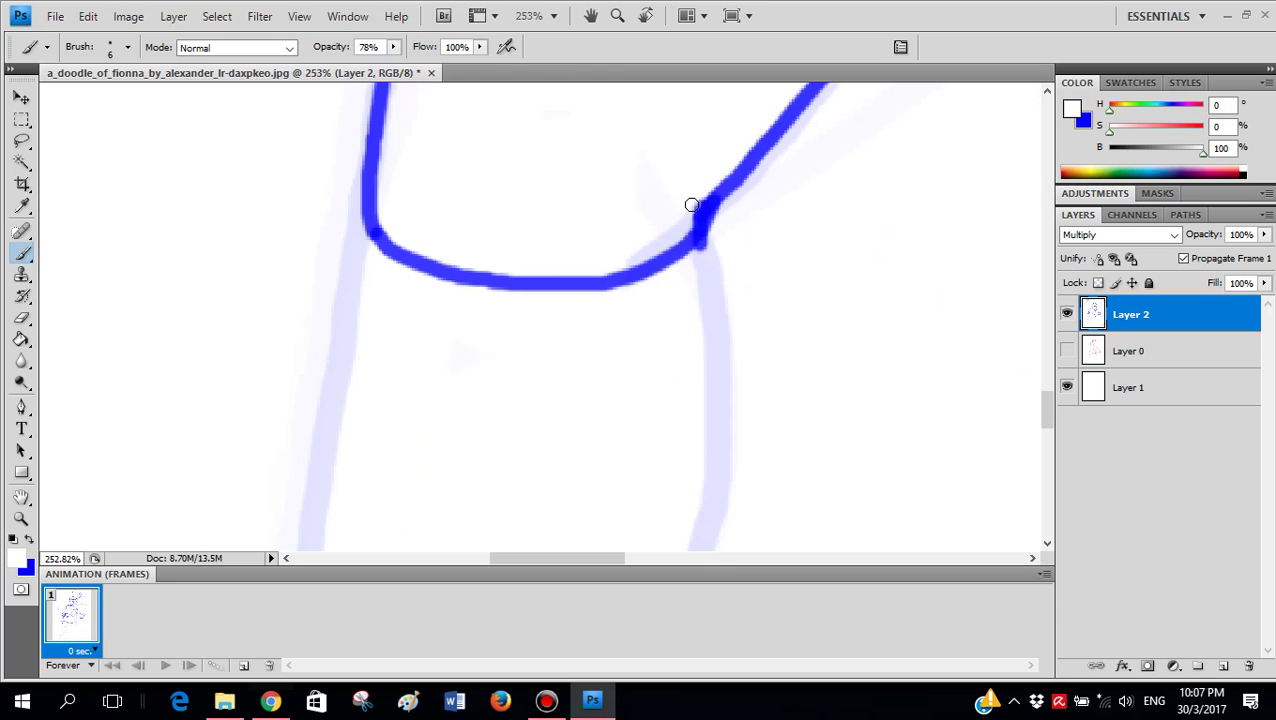
pyautogui.keyDown('alt'); pyautogui.scroll(-5, 558, 100); pyautogui.keyUp('alt')
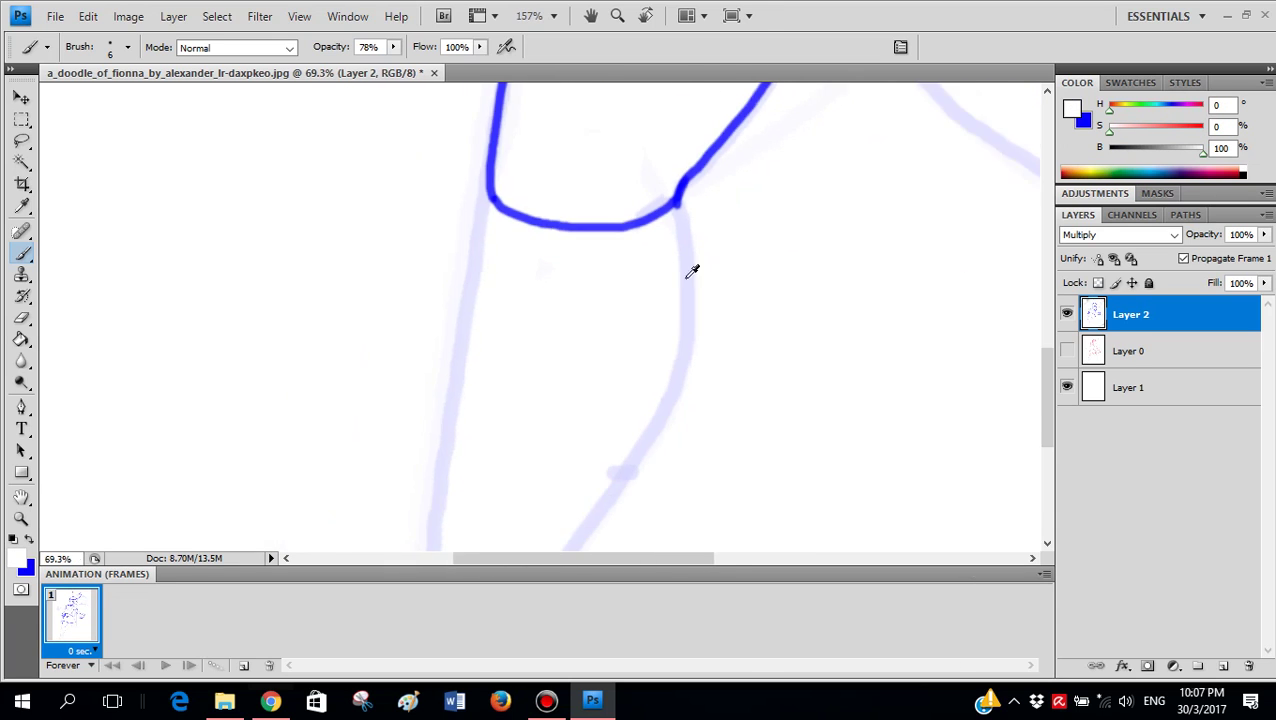
pyautogui.press('x')
pyautogui.keyDown('alt'); pyautogui.scroll(4, 703, 262); pyautogui.keyUp('alt')
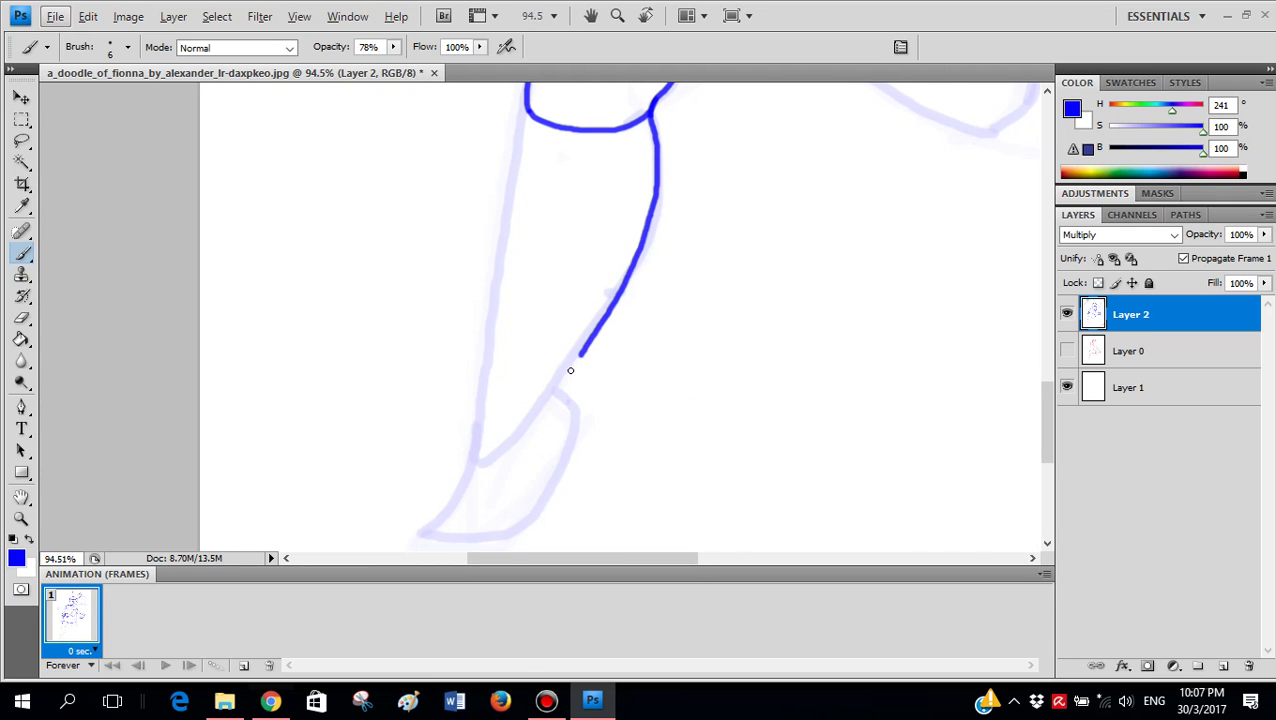
pyautogui.keyDown('alt'); pyautogui.scroll(2, 550, 433); pyautogui.keyUp('alt')
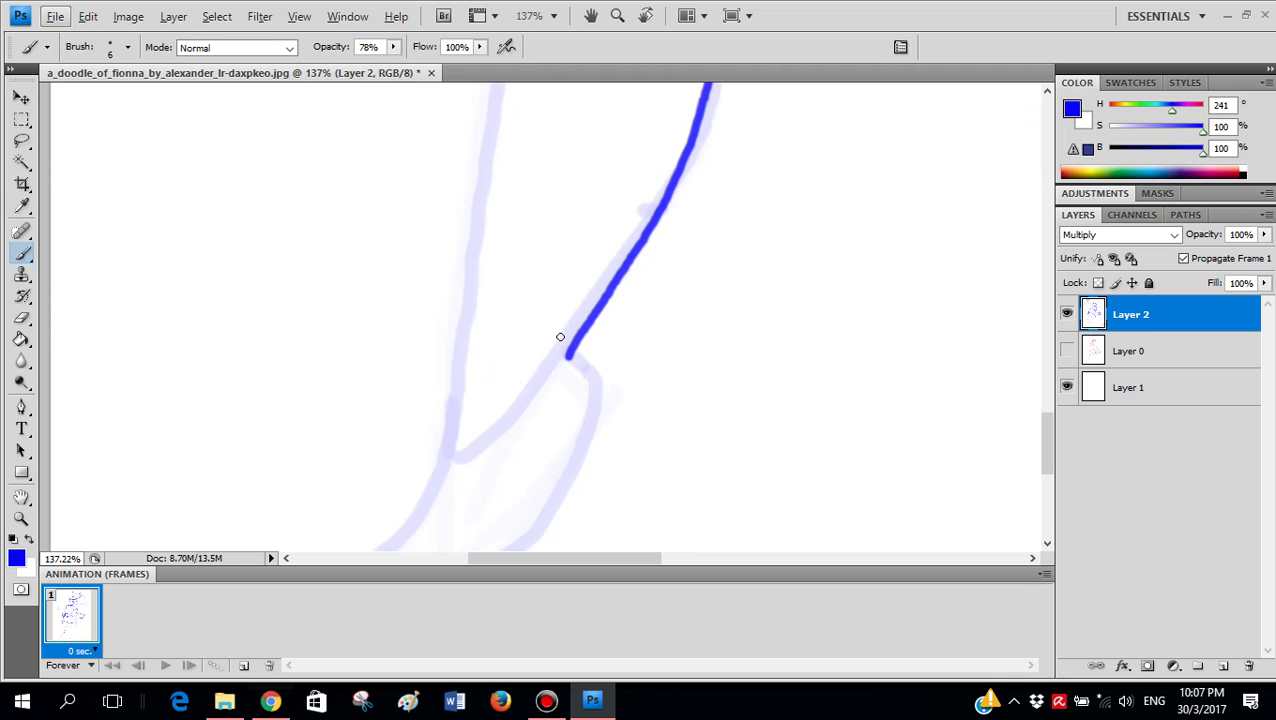
# - Try to trace the near foot's heel and back edge in one curve, with a sloping line for the toe
pyautogui.scroll(-3, 558, 397)
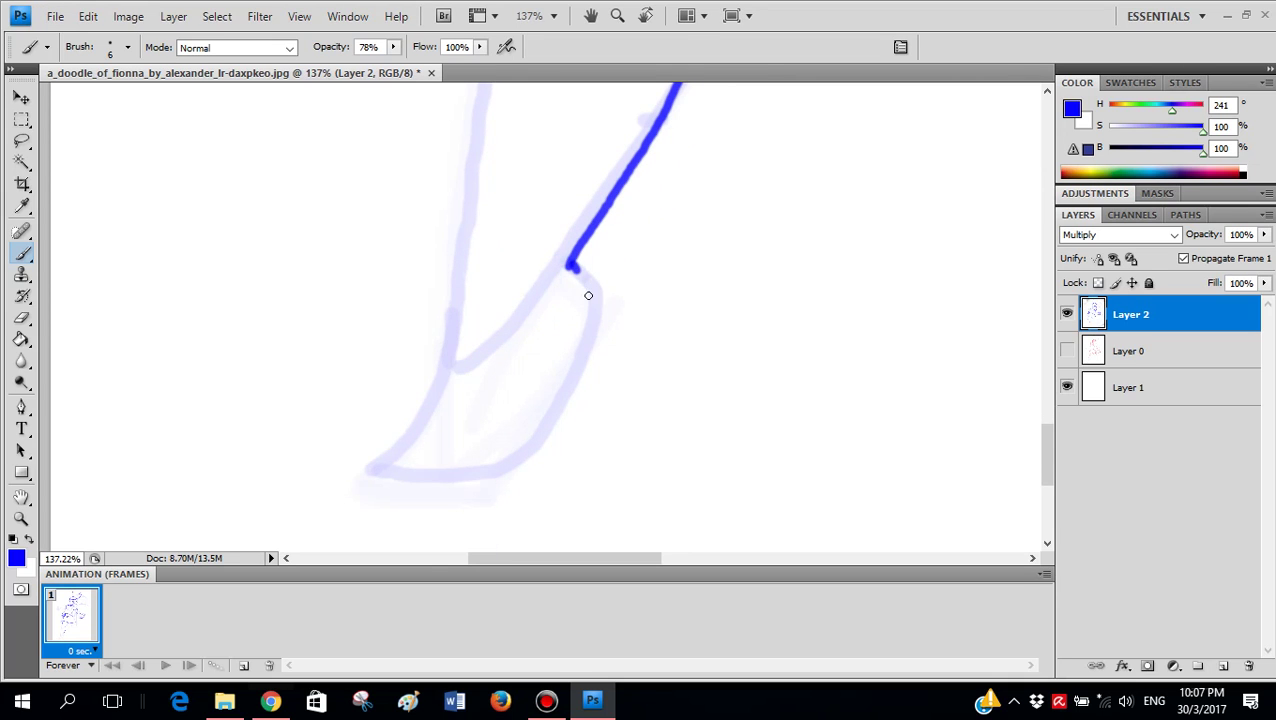
pyautogui.moveTo(580, 365); pyautogui.dragTo(532, 444)
pyautogui.keyDown('alt'); pyautogui.scroll(-5, 514, 422); pyautogui.keyUp('alt')
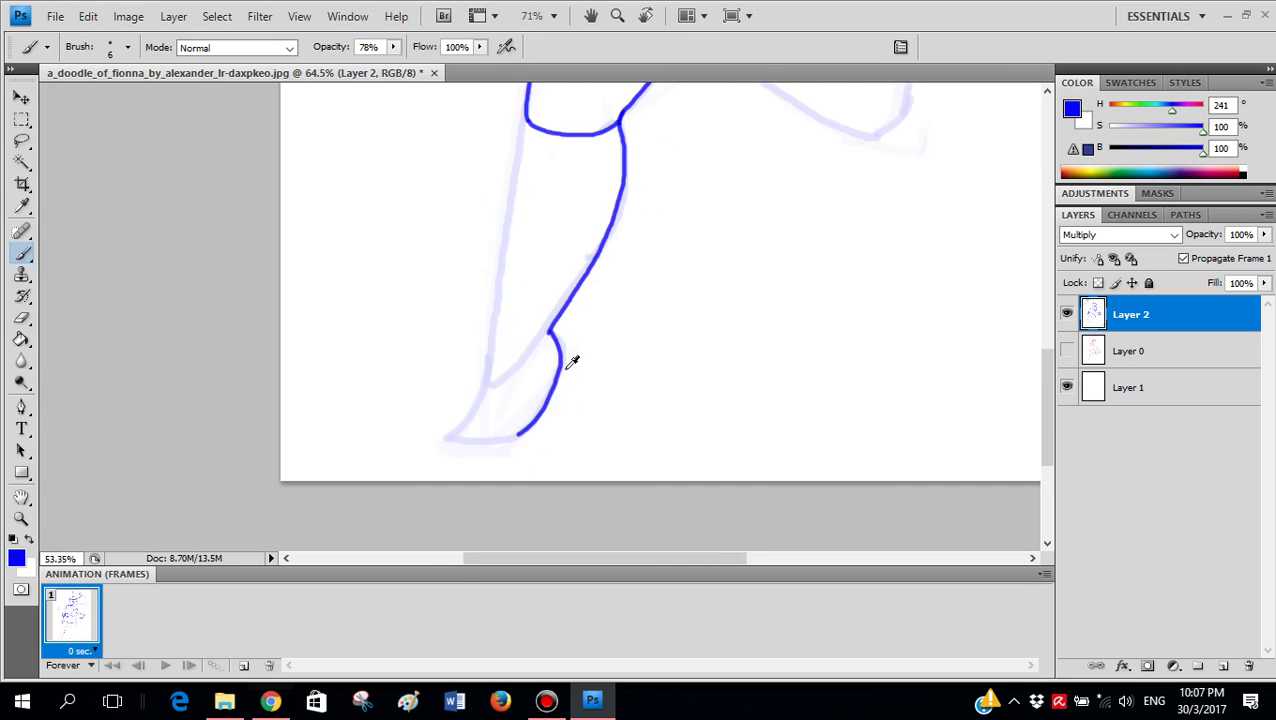
pyautogui.keyDown('alt'); pyautogui.scroll(6, 549, 399); pyautogui.keyUp('alt')
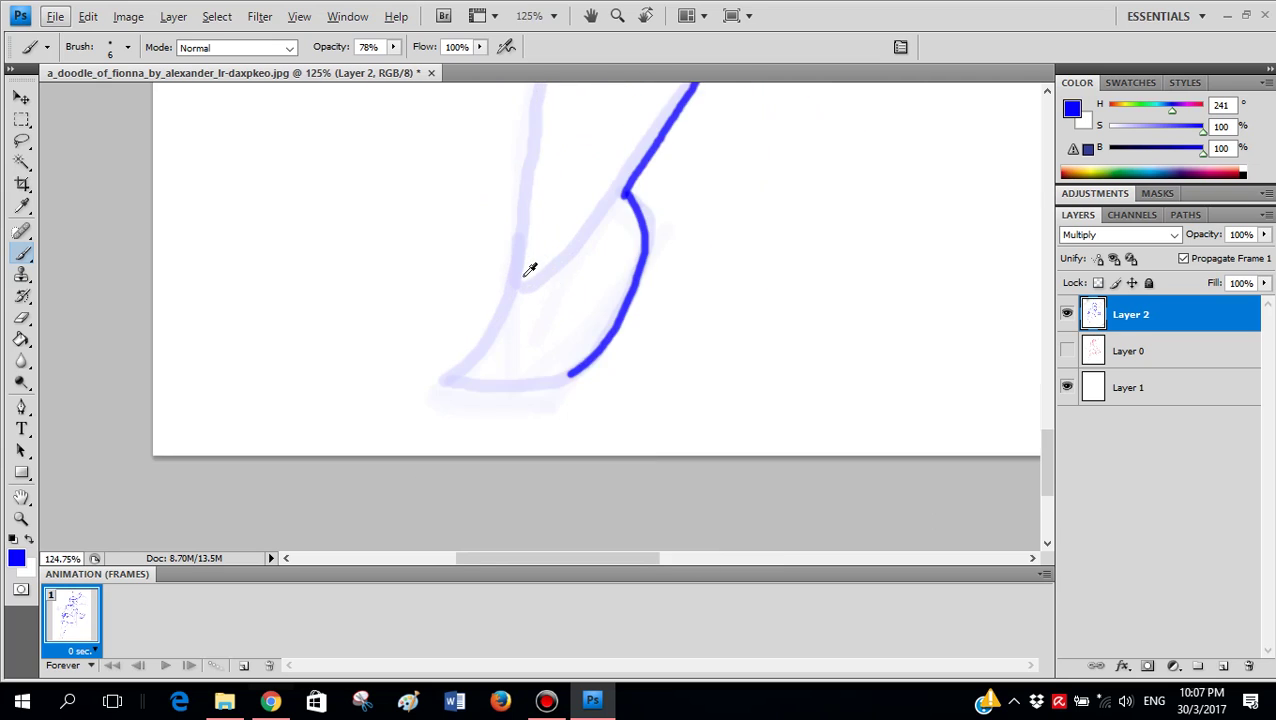
pyautogui.moveTo(575, 401)
pyautogui.mouseDown()
pyautogui.moveTo(540, 393)
pyautogui.moveTo(478, 410)
pyautogui.moveTo(369, 472)
pyautogui.mouseUp()
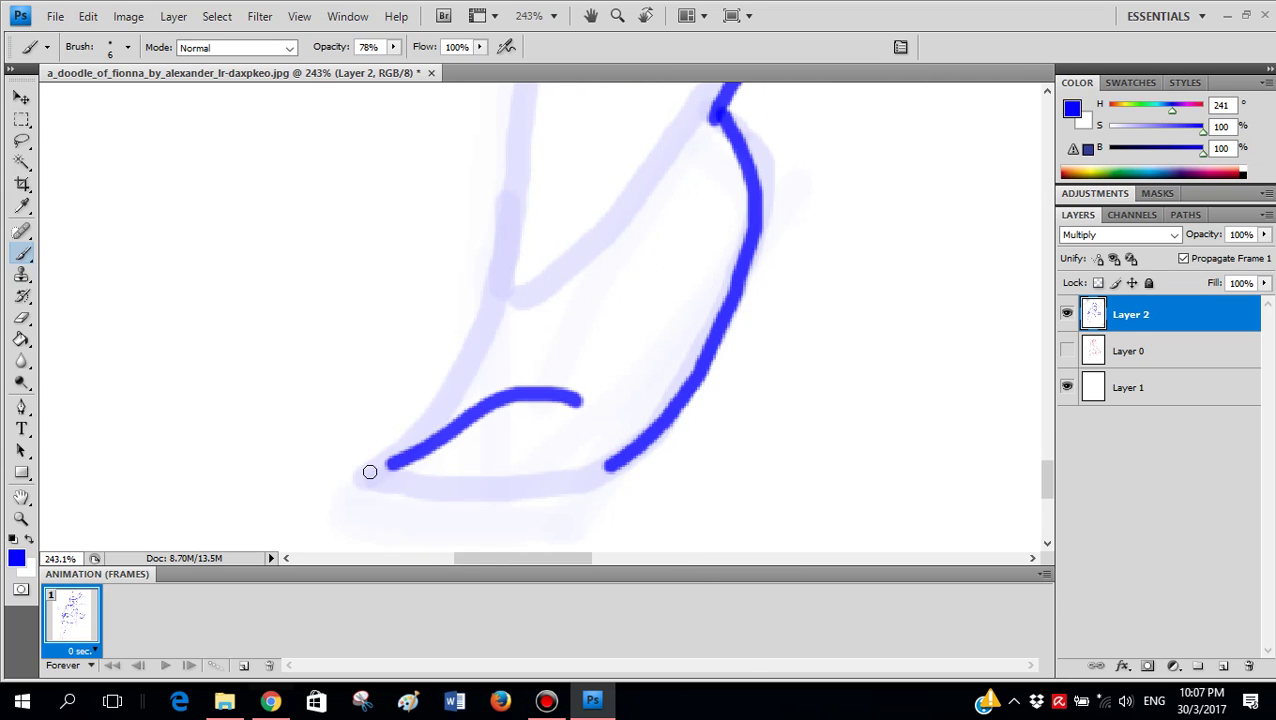
pyautogui.hotkey('ctrl', 'alt', 'z')
pyautogui.moveTo(559, 389); pyautogui.dragTo(463, 404)
pyautogui.hotkey('ctrl', 'alt', 'z')
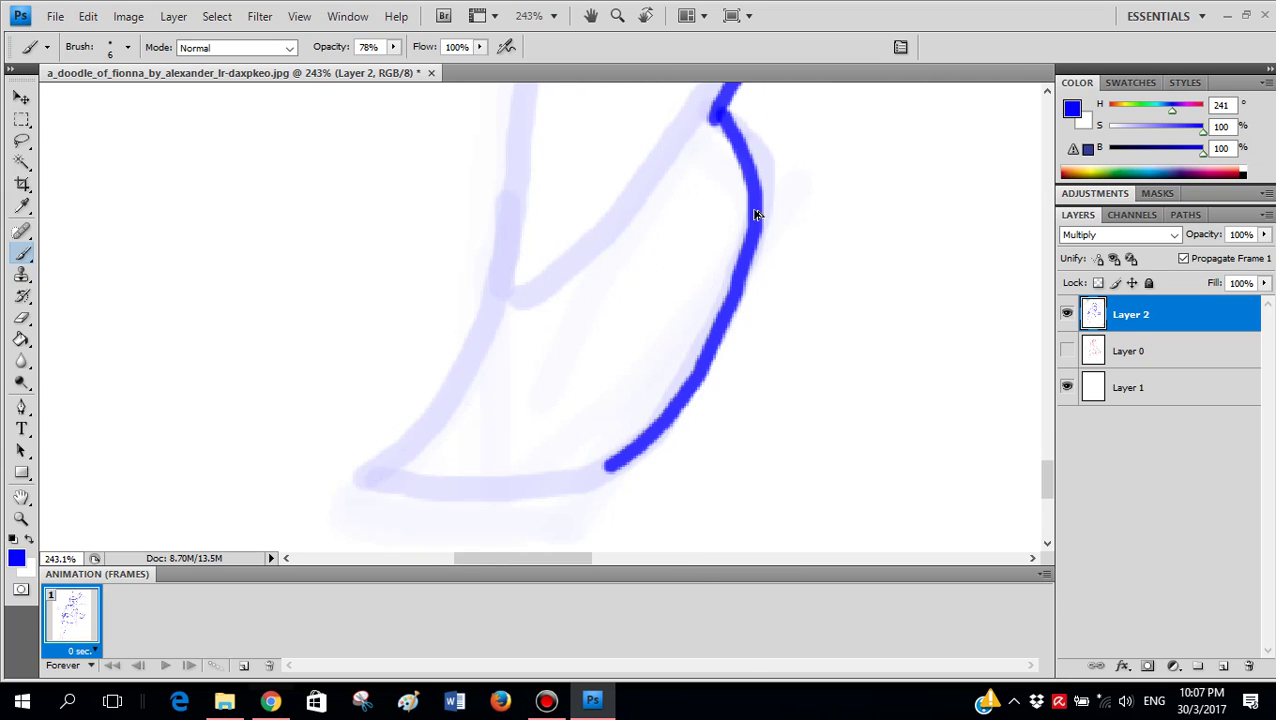
pyautogui.hotkey('ctrl', 'alt', 'z')
# - Draw a short curved stroke around the back of the near heel, just below the calf line
pyautogui.moveTo(733, 115)
pyautogui.mouseDown()
pyautogui.moveTo(760, 171)
pyautogui.moveTo(750, 262)
pyautogui.moveTo(675, 298)
pyautogui.mouseUp()
# - Try to outline the near foot's sole, toe and arch, joining the arch to the heel stroke
pyautogui.moveTo(644, 354)
pyautogui.mouseDown()
pyautogui.moveTo(570, 481)
pyautogui.moveTo(452, 488)
pyautogui.mouseUp()
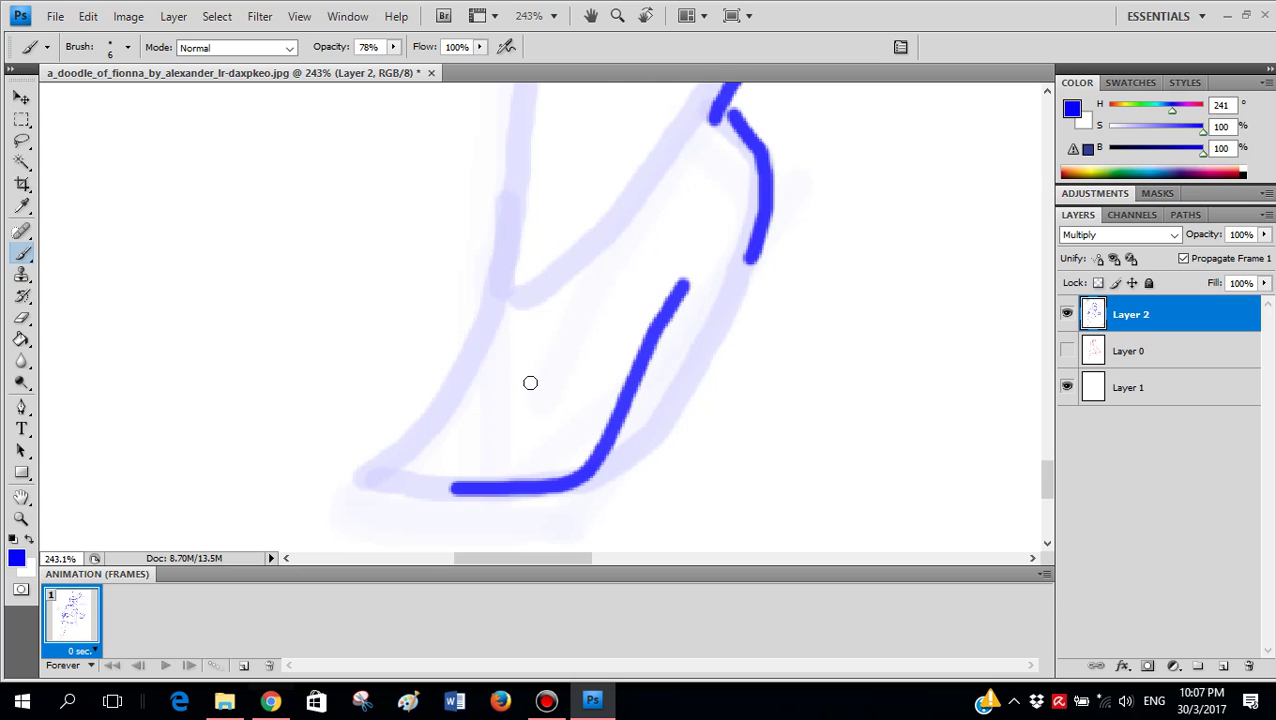
pyautogui.moveTo(549, 402)
pyautogui.mouseDown()
pyautogui.moveTo(498, 396)
pyautogui.moveTo(380, 470)
pyautogui.moveTo(462, 488)
pyautogui.mouseUp()
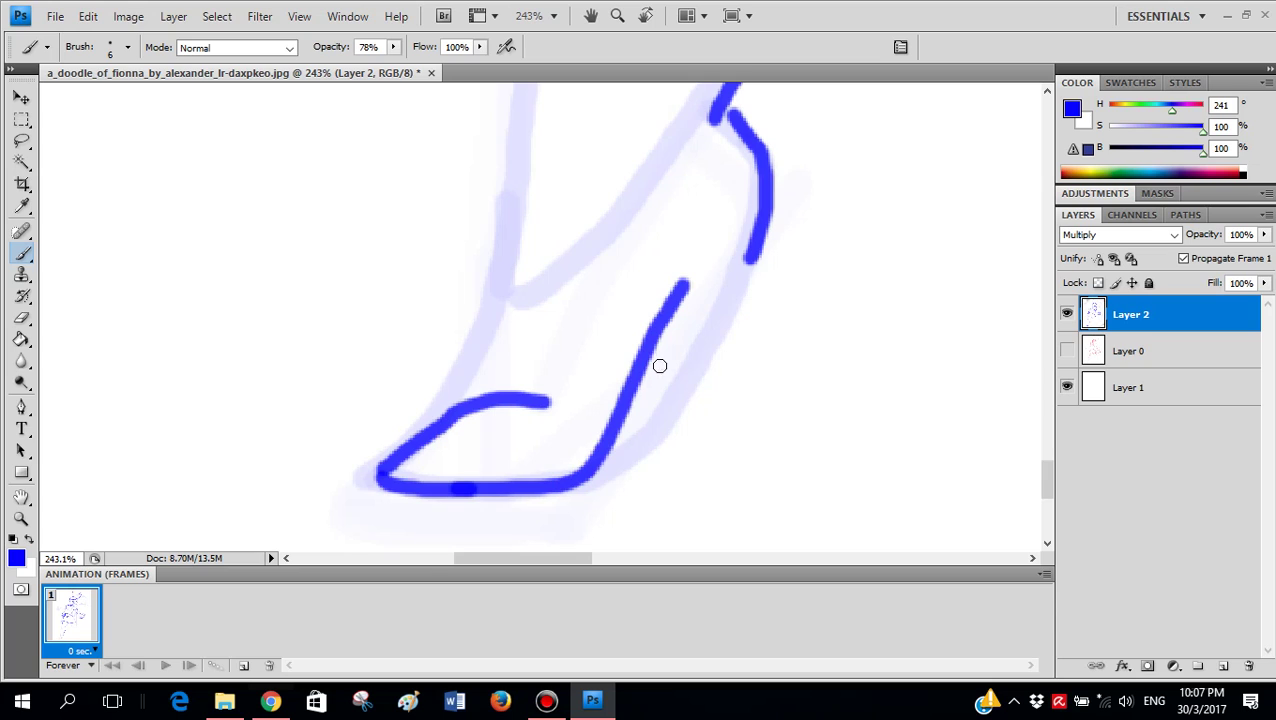
pyautogui.moveTo(632, 392); pyautogui.dragTo(758, 238)
pyautogui.scroll(3, 527, 374)
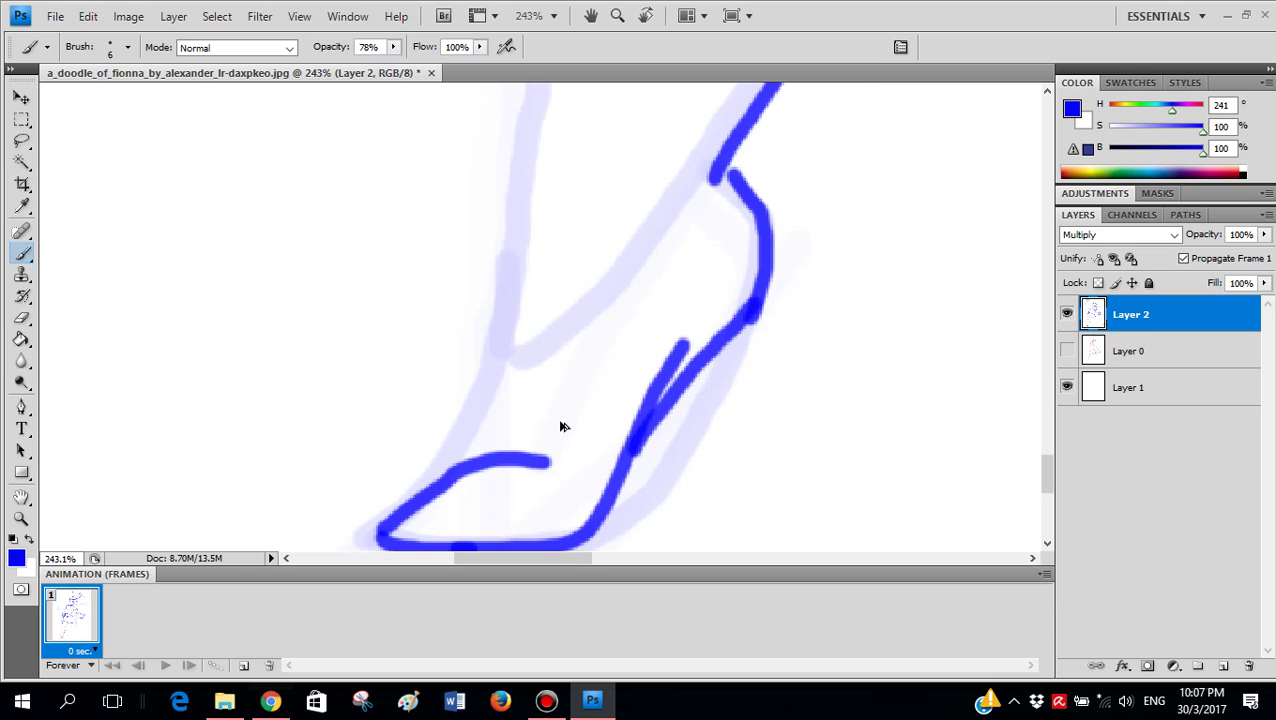
pyautogui.hotkey('ctrl', 'alt', 'z')
pyautogui.hotkey('ctrl', 'alt', 'z')
pyautogui.hotkey('ctrl', 'alt', 'z')
# - Outline the near foot from the heel along the sole and toe up to the ankle, with a curved shoe opening meeting the calf
pyautogui.scroll(-2, 750, 300)
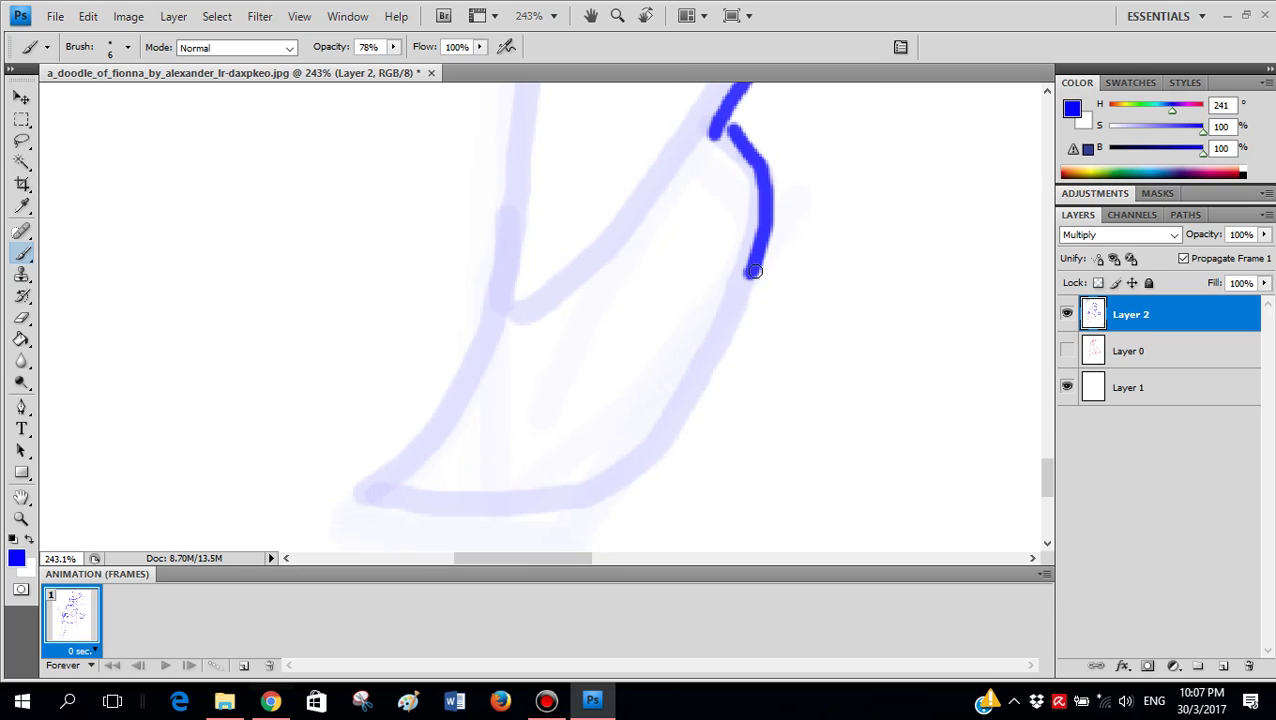
pyautogui.moveTo(728, 288)
pyautogui.mouseDown()
pyautogui.moveTo(693, 323)
pyautogui.moveTo(609, 478)
pyautogui.moveTo(572, 498)
pyautogui.moveTo(342, 501)
pyautogui.moveTo(361, 467)
pyautogui.moveTo(452, 411)
pyautogui.moveTo(527, 222)
pyautogui.mouseUp()
pyautogui.scroll(4, 535, 310)
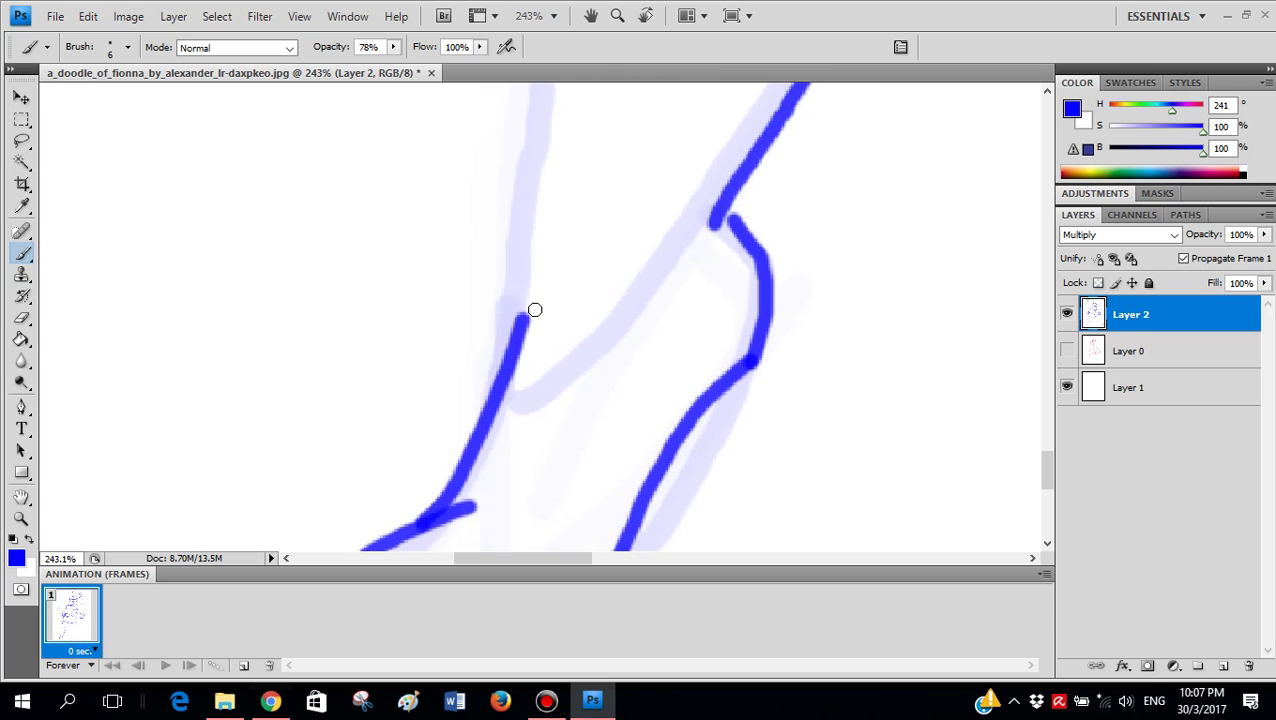
pyautogui.moveTo(520, 371)
pyautogui.mouseDown()
pyautogui.moveTo(553, 372)
pyautogui.moveTo(615, 328)
pyautogui.moveTo(718, 188)
pyautogui.mouseUp()
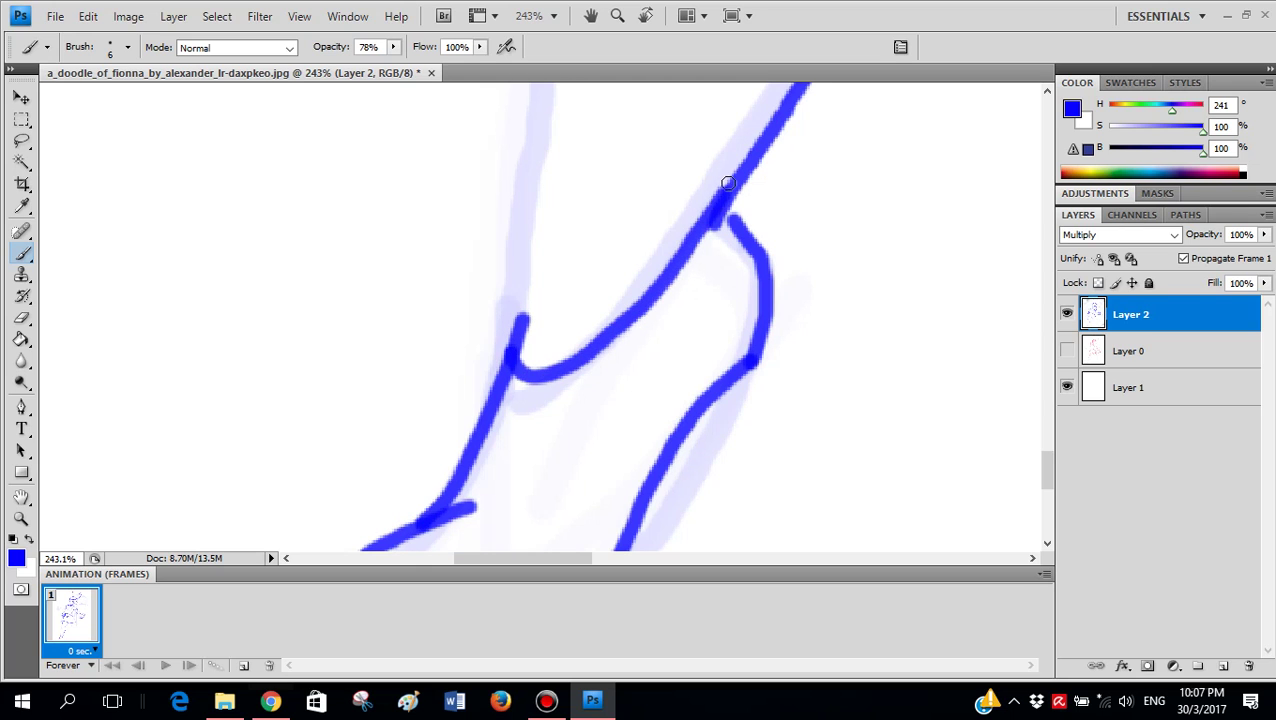
# - Trace the near shin's front edge from the knee curve down to the ankle
pyautogui.scroll(-3, 735, 287)
pyautogui.scroll(-4, 735, 287)
pyautogui.scroll(4, 738, 312)
pyautogui.scroll(-3, 716, 302)
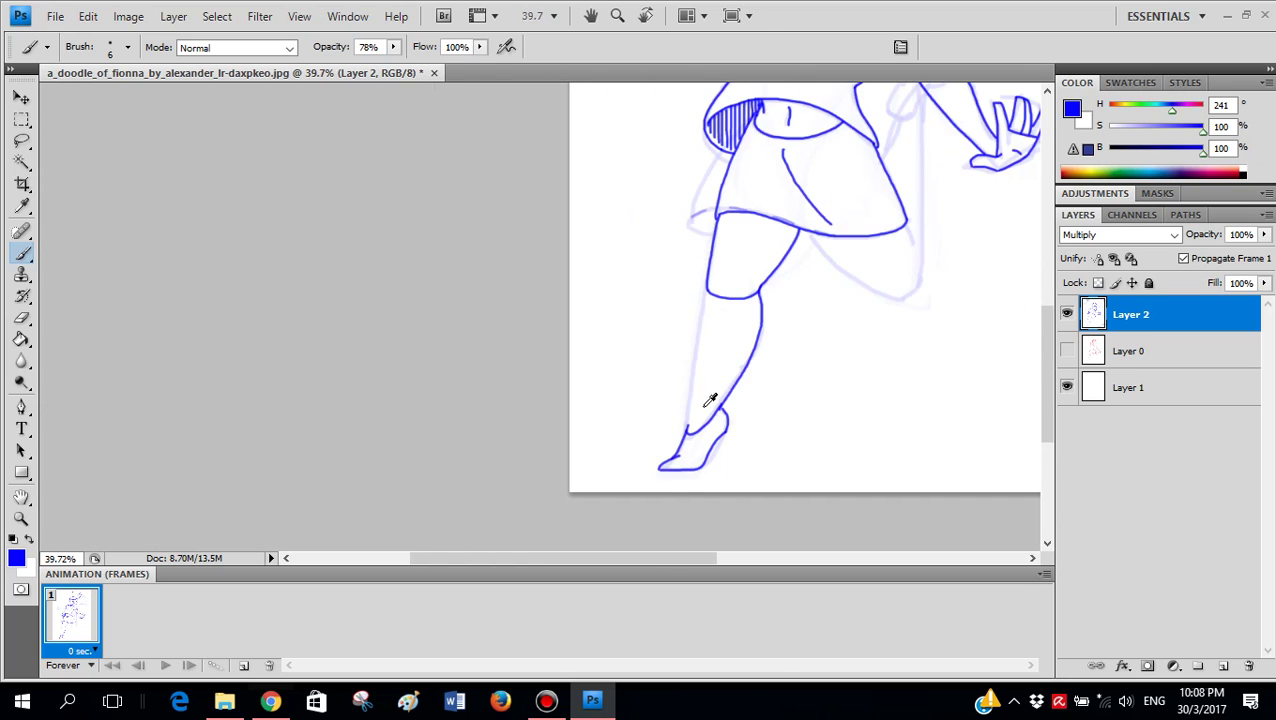
pyautogui.scroll(4, 706, 401)
pyautogui.scroll(4, 690, 232)
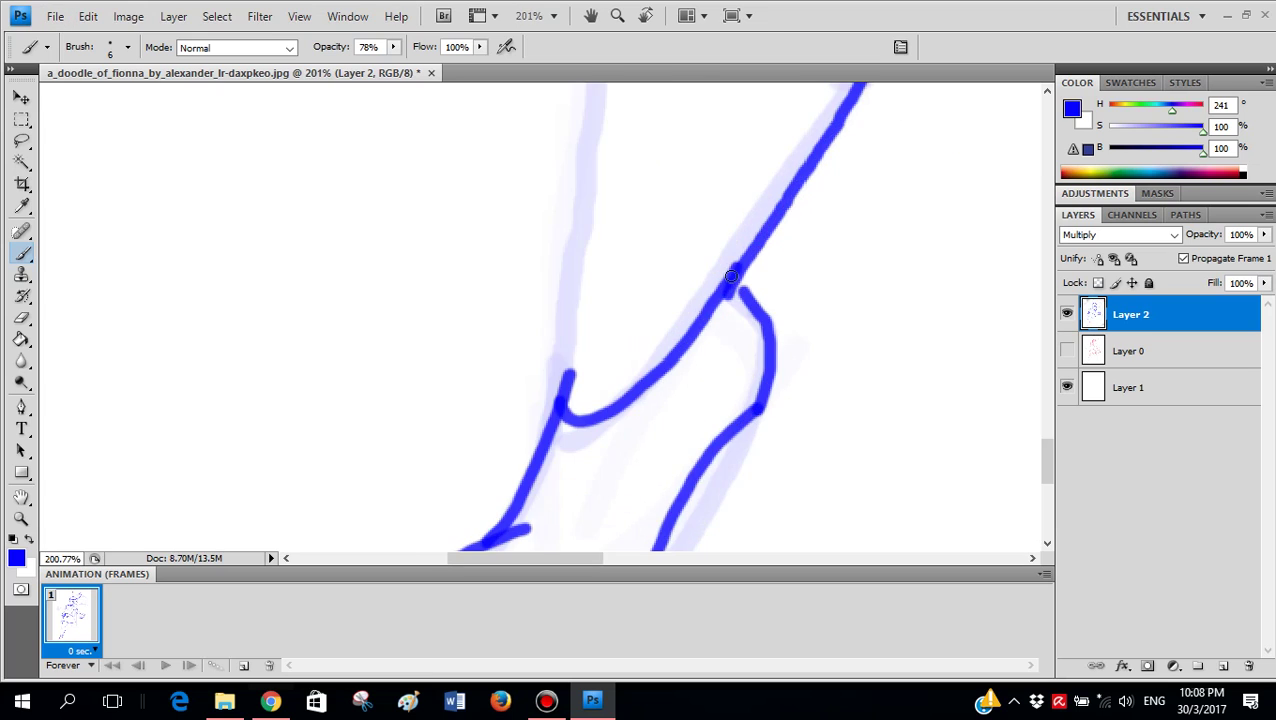
pyautogui.scroll(-6, 650, 213)
pyautogui.scroll(3, 644, 208)
pyautogui.scroll(-4, 644, 165)
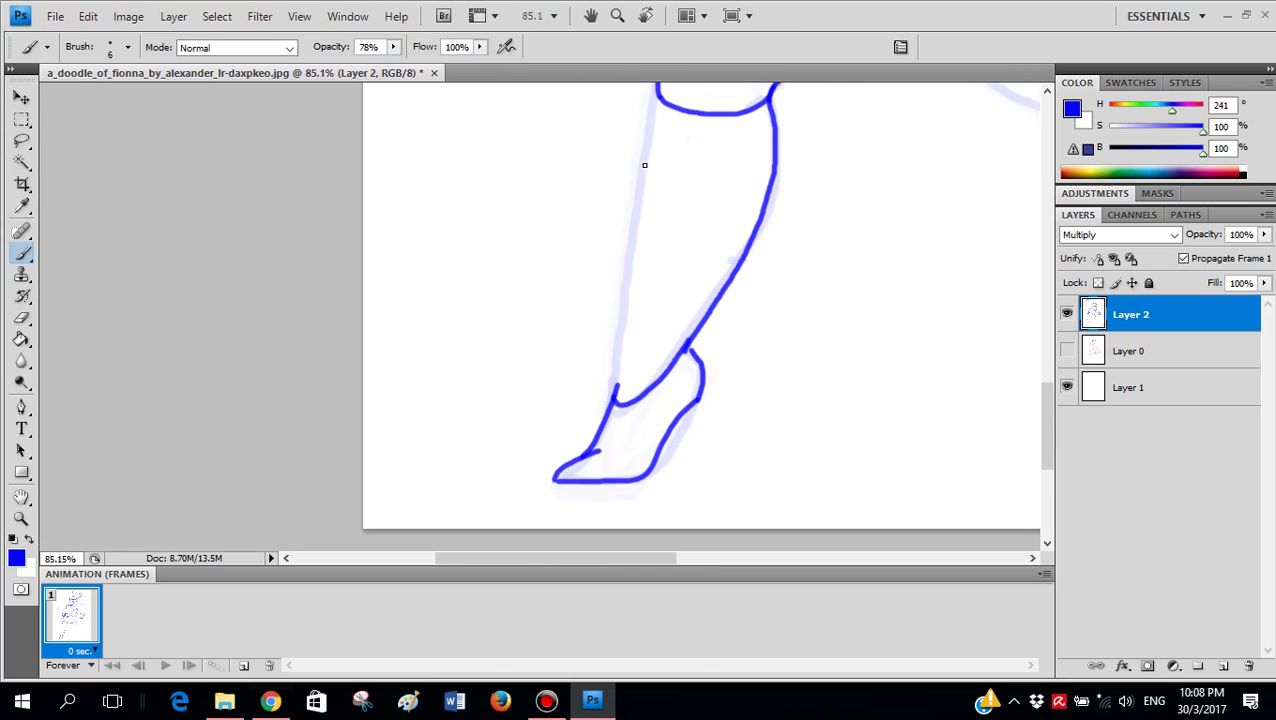
pyautogui.scroll(1, 644, 164)
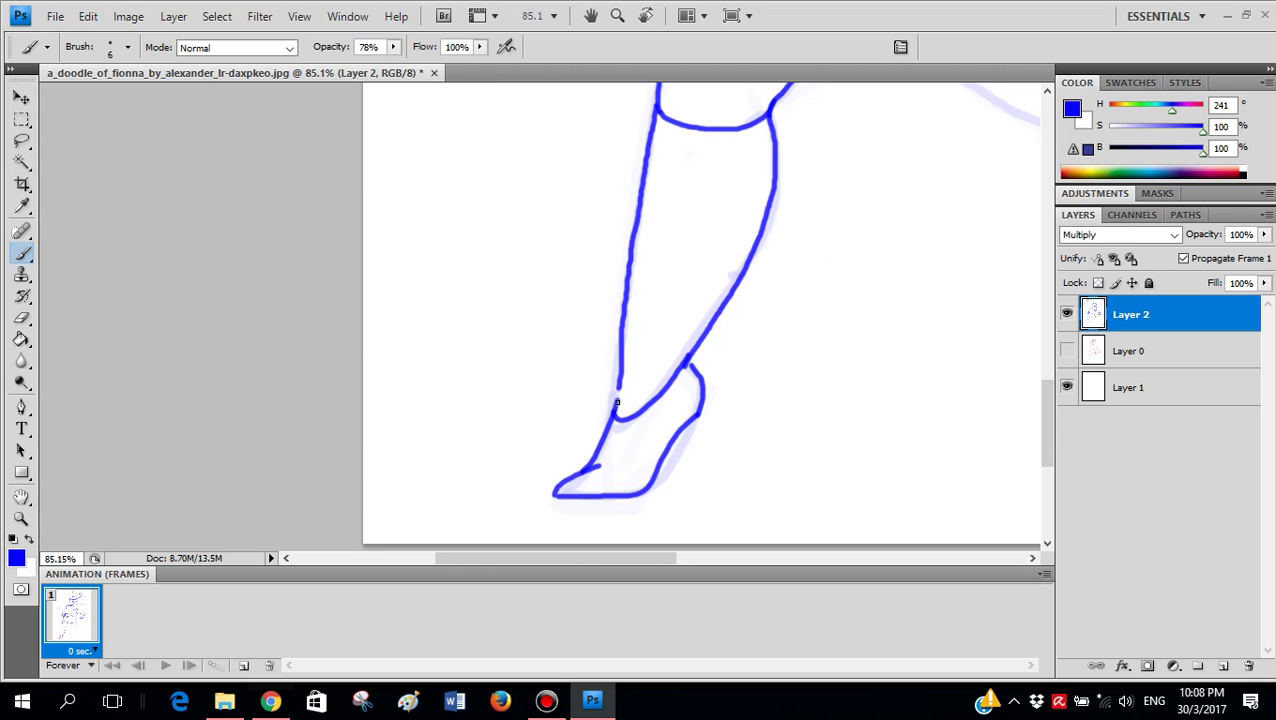
# - Paint white over the lower end of the near shin line and redraw that stretch in blue down to the ankle
pyautogui.scroll(2, 645, 312)
pyautogui.scroll(1, 621, 385)
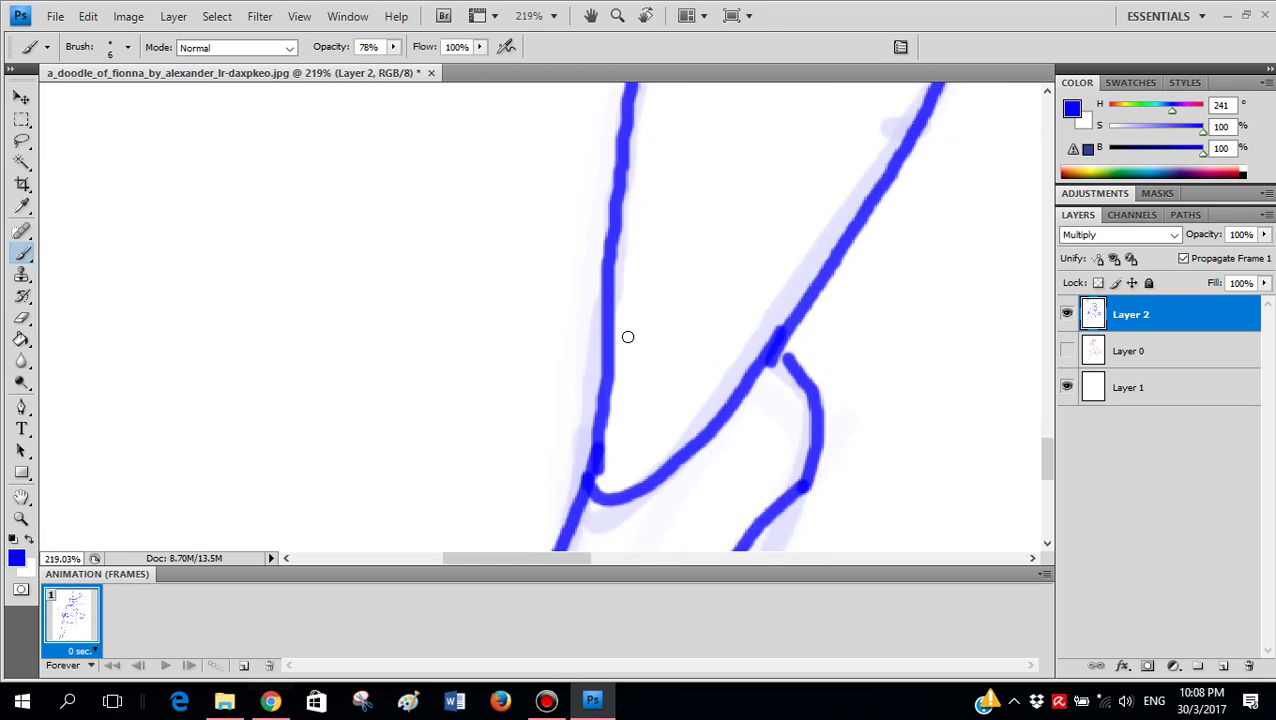
pyautogui.press('x')
pyautogui.moveTo(621, 265); pyautogui.dragTo(597, 443)
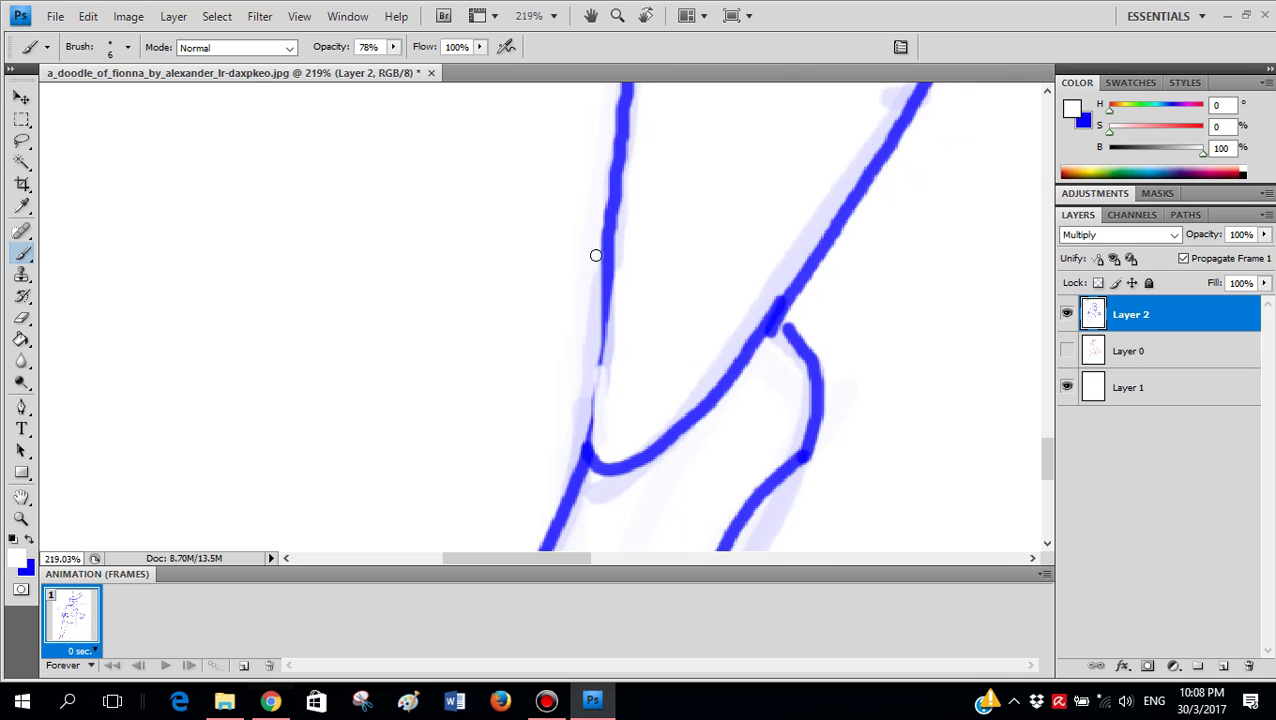
pyautogui.press('x')
pyautogui.moveTo(595, 256)
pyautogui.mouseDown()
pyautogui.moveTo(589, 458)
pyautogui.moveTo(614, 208)
pyautogui.mouseUp()
pyautogui.hotkey('ctrl', 'z')
pyautogui.scroll(-5, 660, 250)
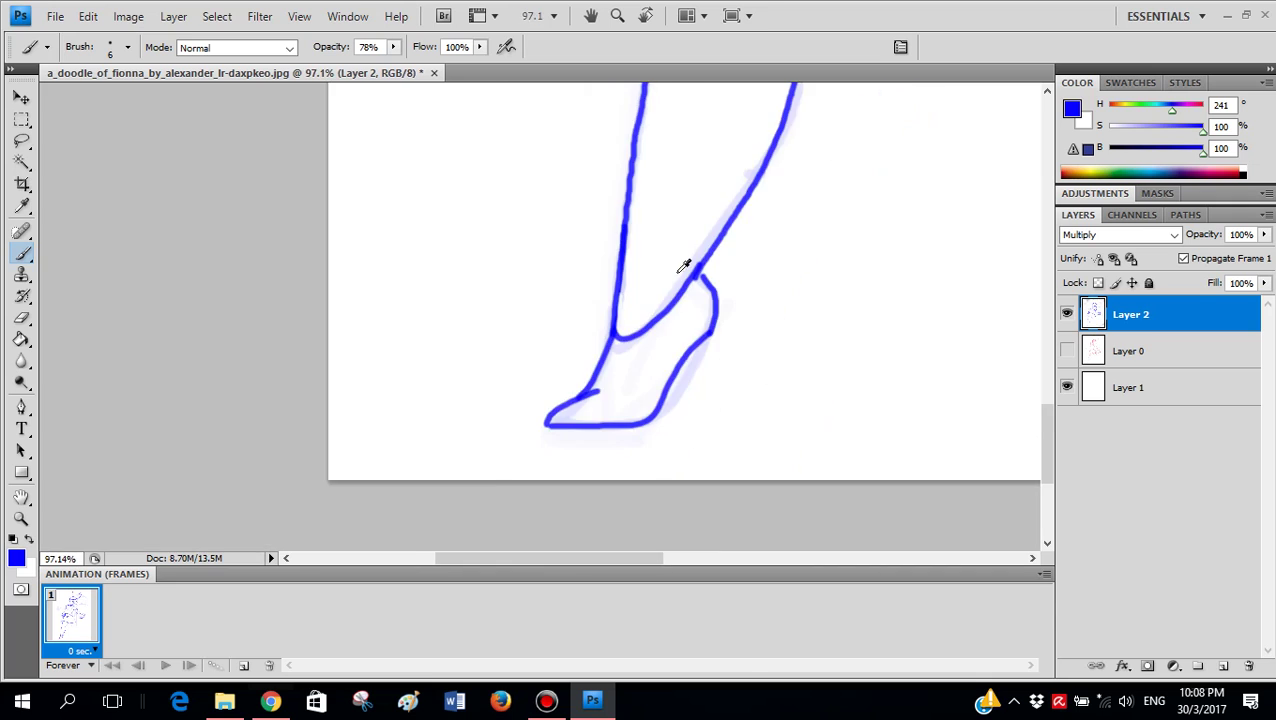
# - Try to even out the wobbly middle stretch of the near shin line by painting over it in blue
pyautogui.scroll(5, 676, 261)
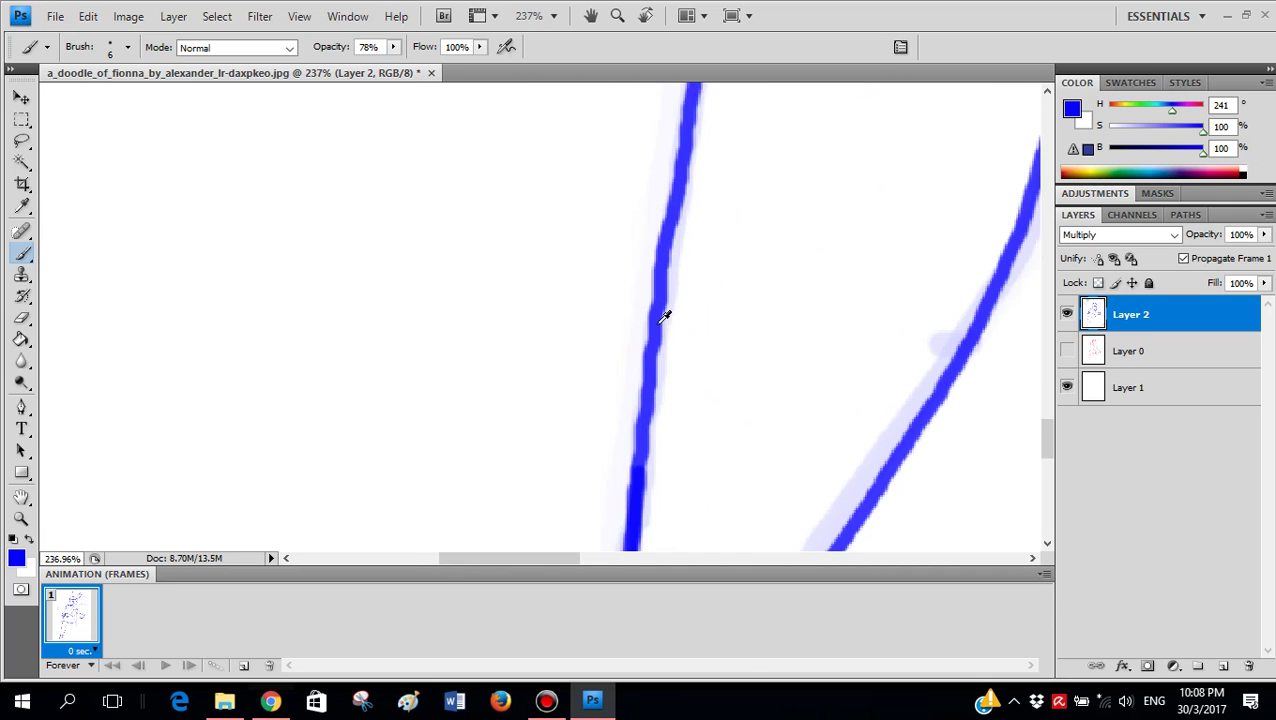
pyautogui.scroll(2, 664, 316)
pyautogui.moveTo(322, 148); pyautogui.dragTo(550, 366)
pyautogui.hotkey('ctrl', 'z')
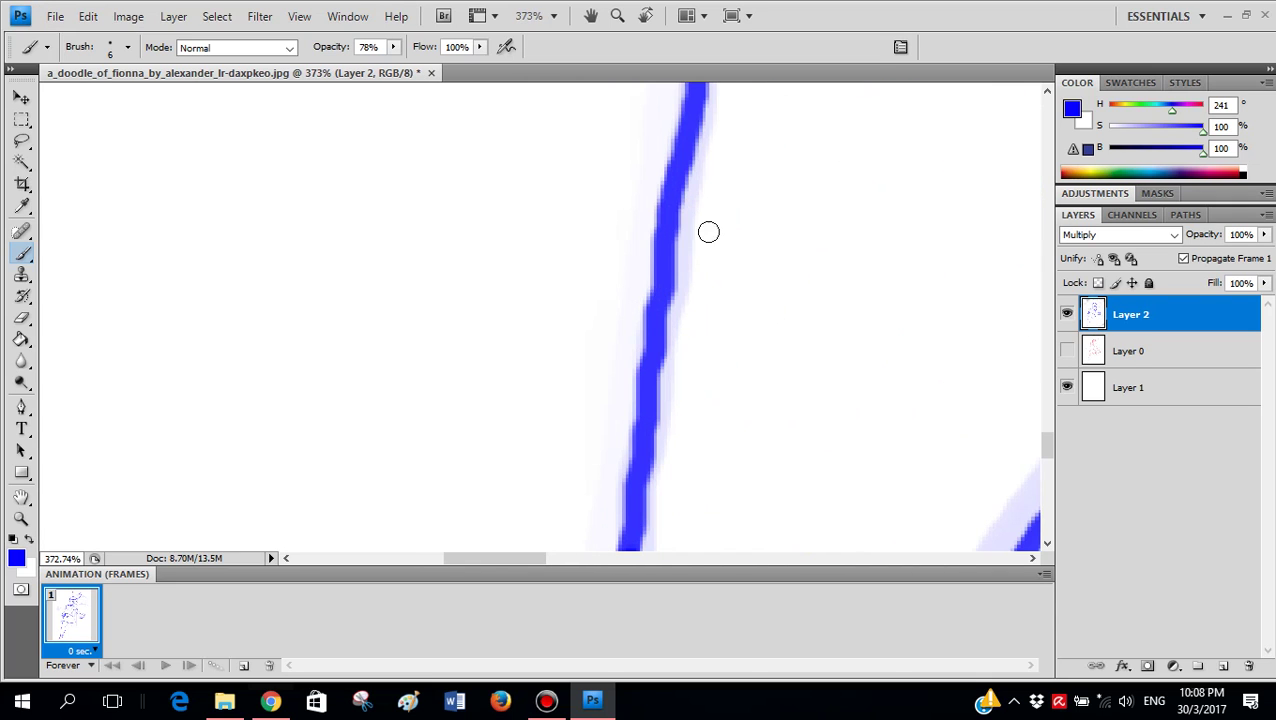
pyautogui.moveTo(720, 185); pyautogui.dragTo(716, 413)
pyautogui.hotkey('ctrl', 'z')
pyautogui.moveTo(652, 258)
pyautogui.mouseDown()
pyautogui.moveTo(627, 456)
pyautogui.moveTo(638, 500)
pyautogui.mouseUp()
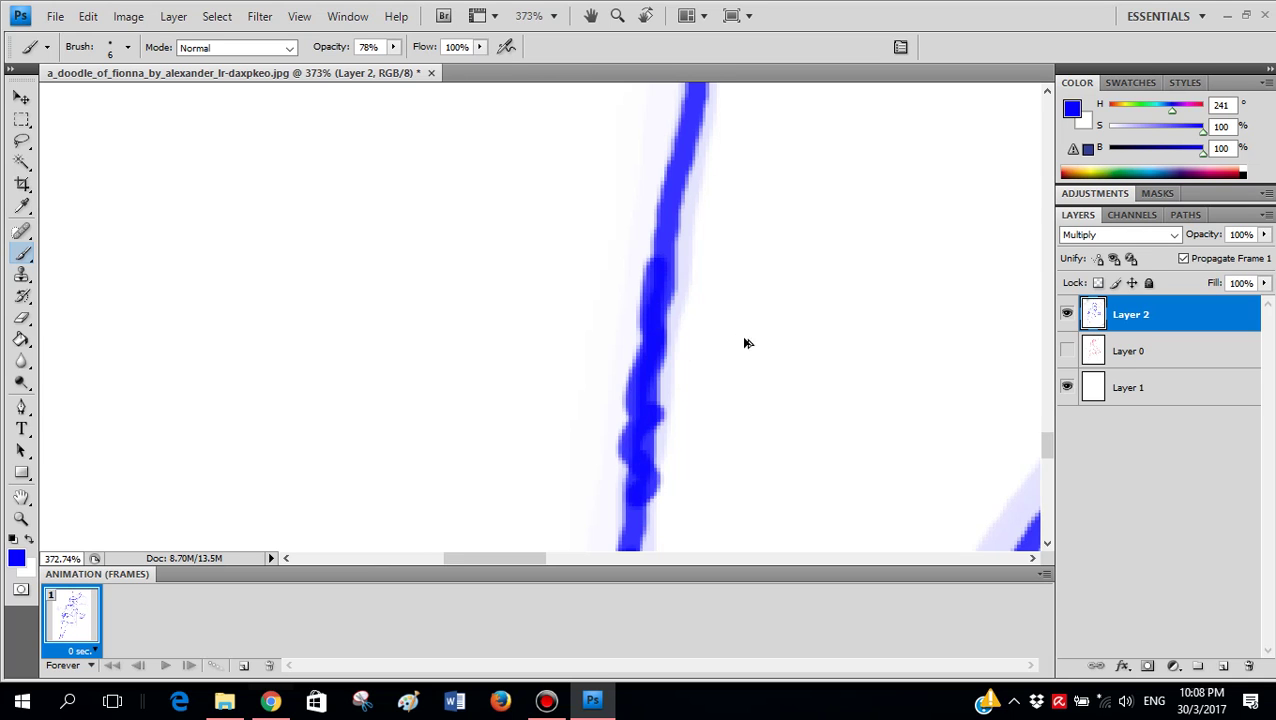
# - Trace the underside of the far thigh from the skirt hem down and around the bent knee
pyautogui.scroll(-7, 744, 343)
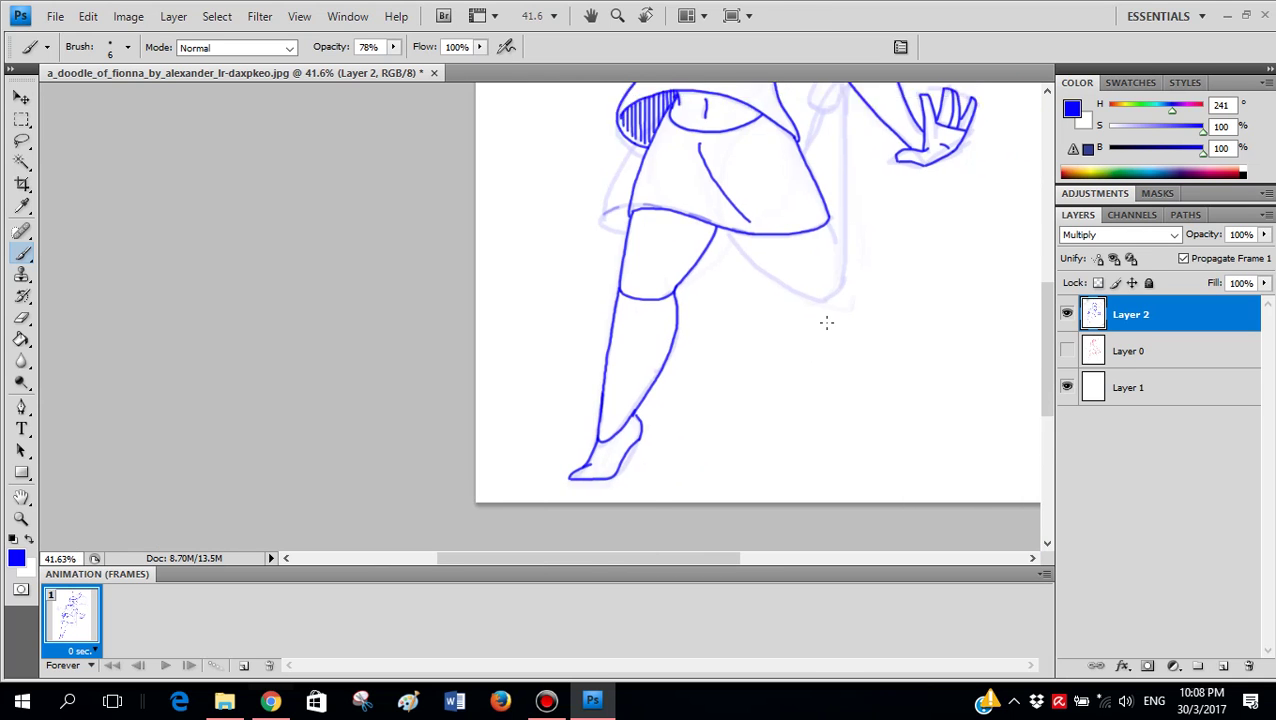
pyautogui.scroll(4, 826, 322)
pyautogui.scroll(-1, 826, 322)
pyautogui.scroll(1, 826, 322)
pyautogui.scroll(-2, 826, 322)
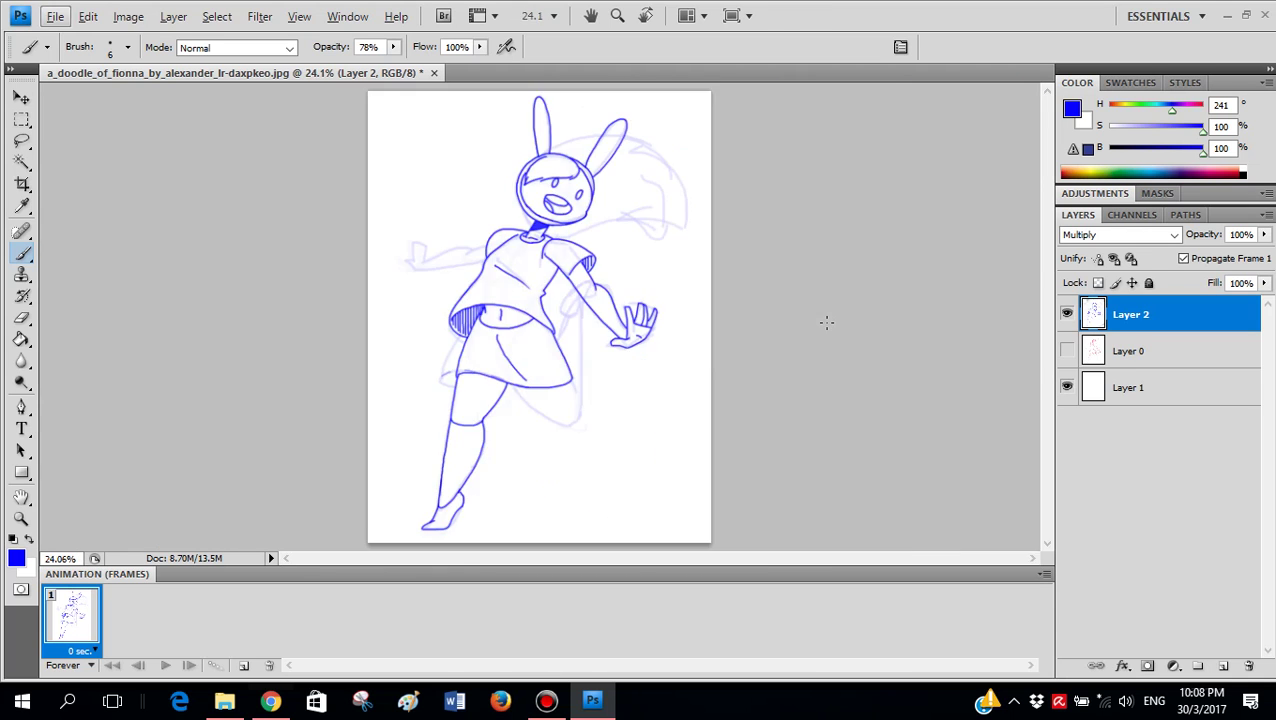
pyautogui.scroll(5, 655, 373)
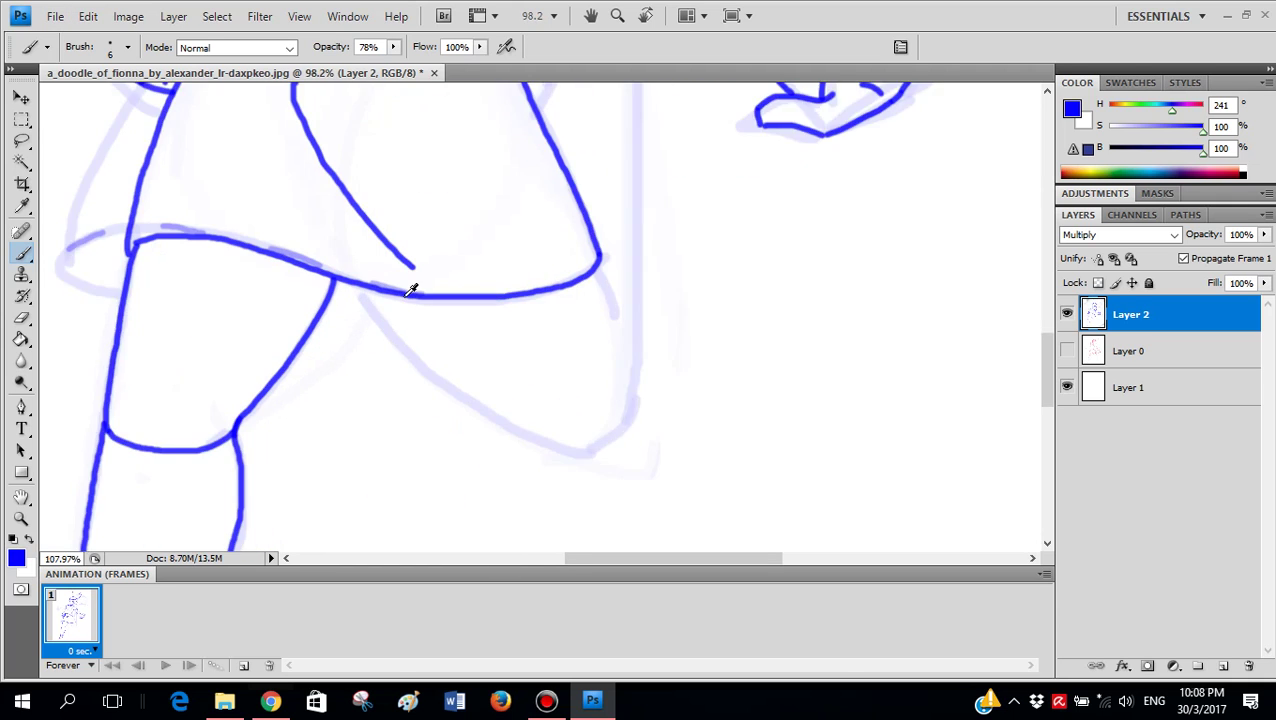
pyautogui.scroll(-1, 329, 259)
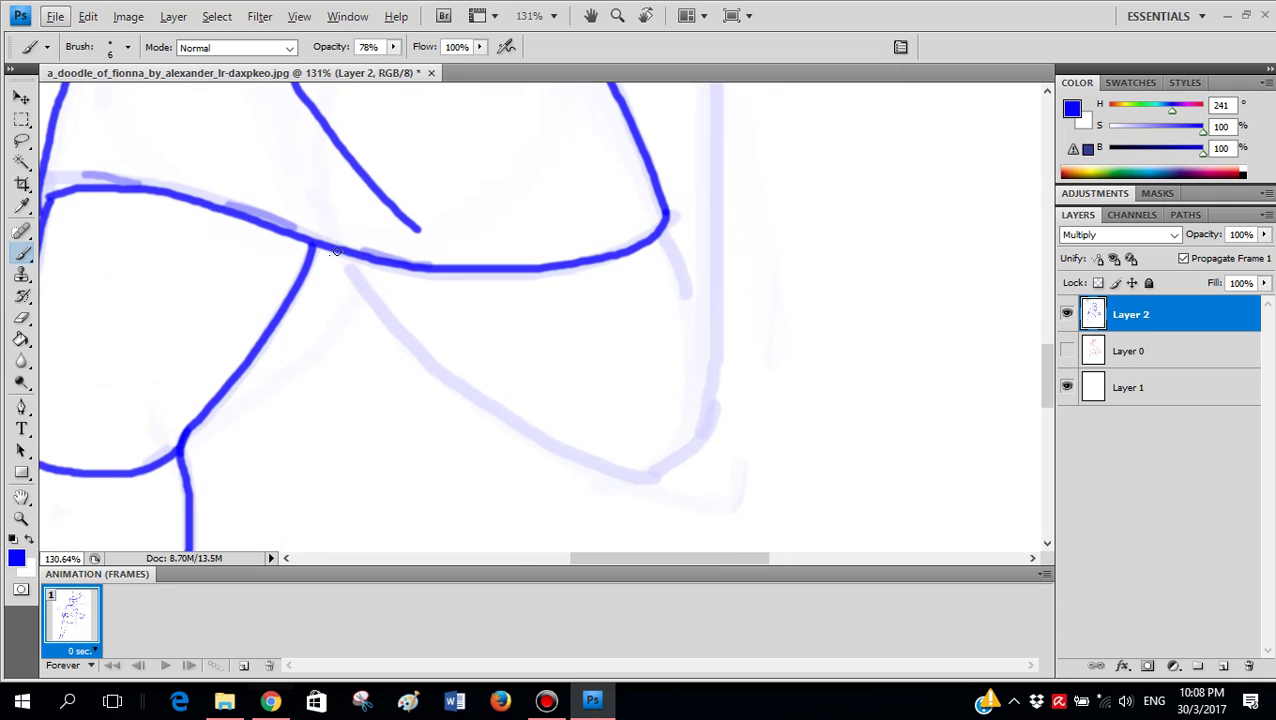
pyautogui.moveTo(436, 371); pyautogui.dragTo(490, 407)
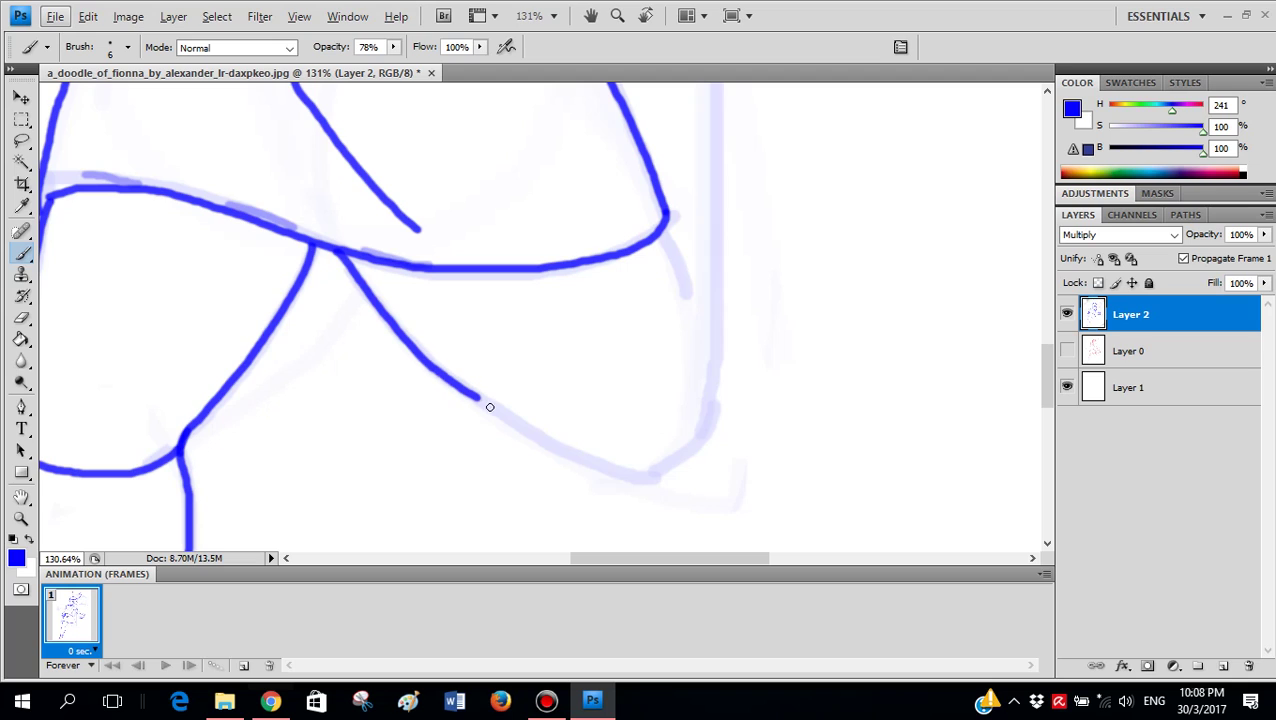
pyautogui.moveTo(604, 464)
pyautogui.mouseDown()
pyautogui.moveTo(642, 469)
pyautogui.moveTo(681, 449)
pyautogui.mouseUp()
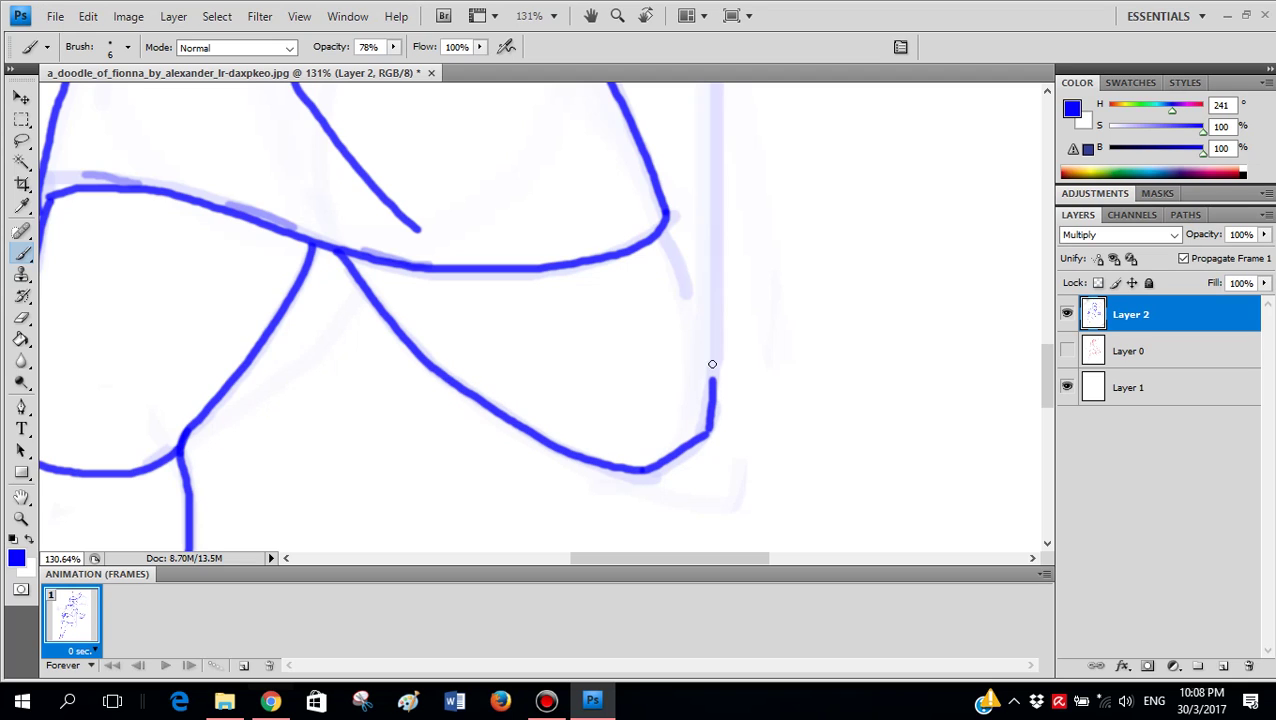
# - Trace the front edge of the far thigh from the skirt's corner down to the knee
pyautogui.moveTo(712, 364)
pyautogui.mouseDown()
pyautogui.moveTo(695, 271)
pyautogui.moveTo(660, 222)
pyautogui.mouseUp()
pyautogui.hotkey('ctrl', 'z')
pyautogui.scroll(2, 629, 196)
pyautogui.press('x')
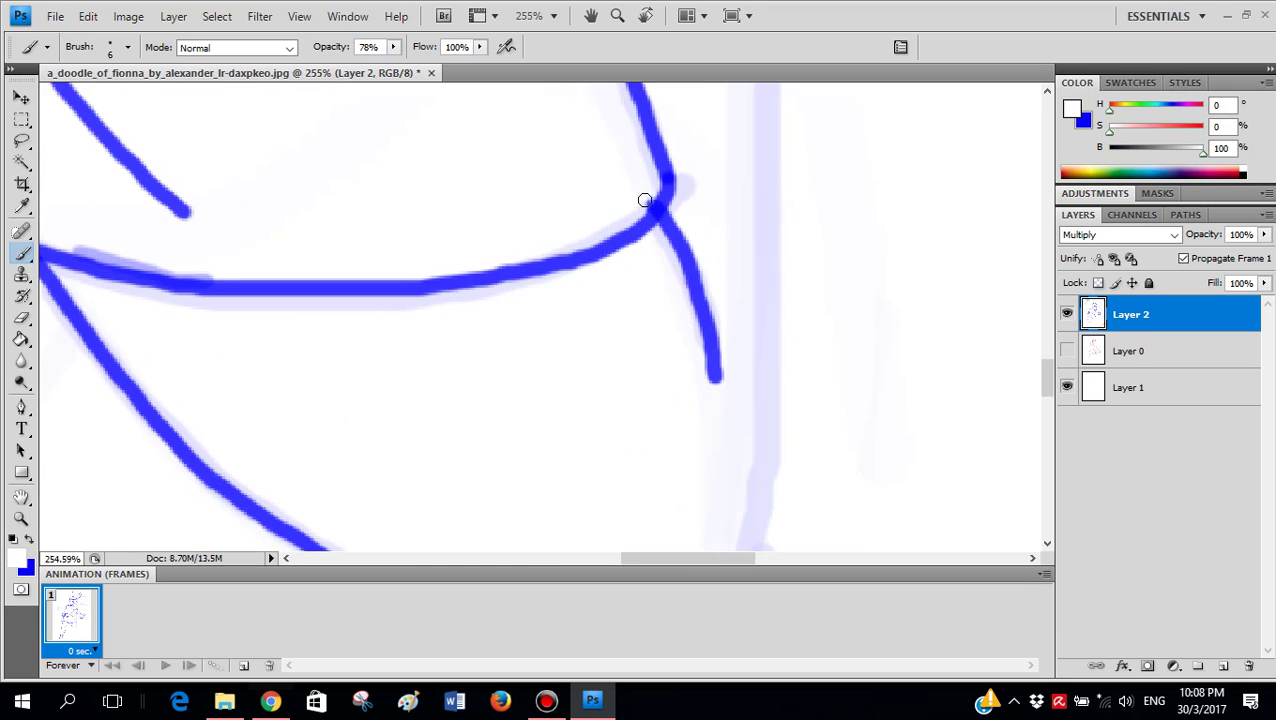
pyautogui.scroll(-3, 727, 239)
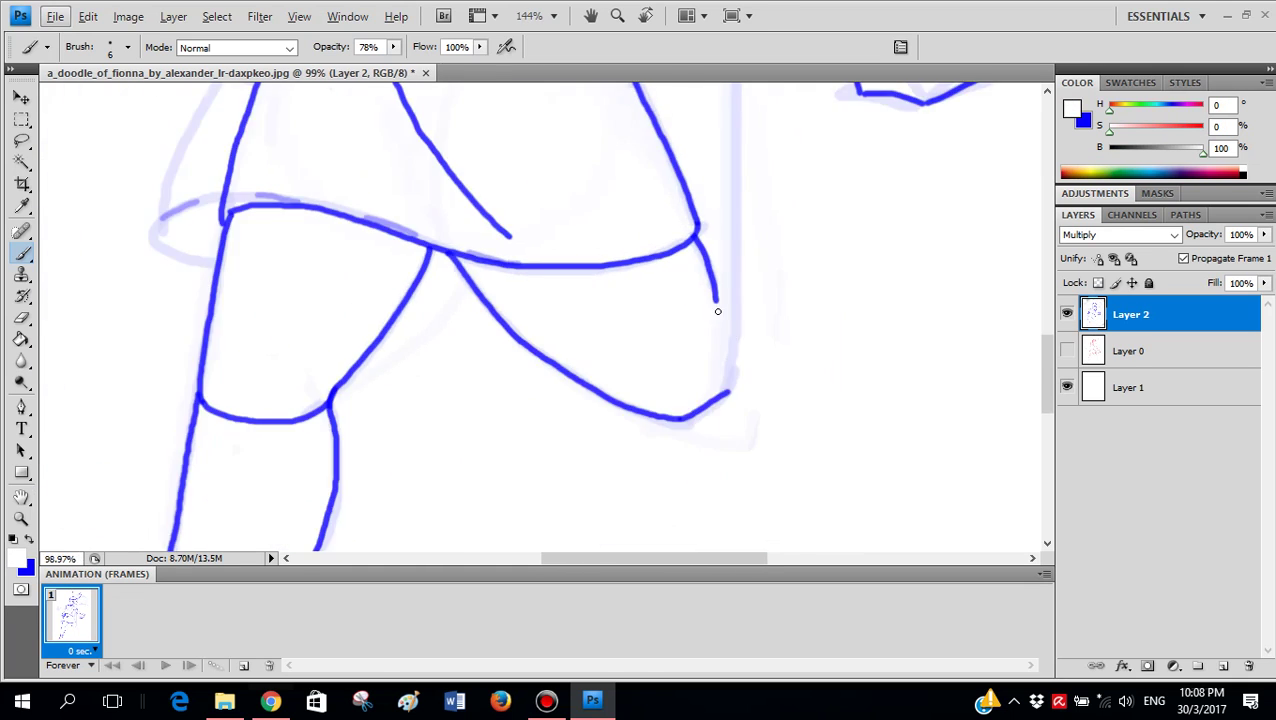
pyautogui.hscroll(-2, 720, 325)
pyautogui.hscroll(2, 750, 321)
pyautogui.press('x')
pyautogui.scroll(2, 728, 316)
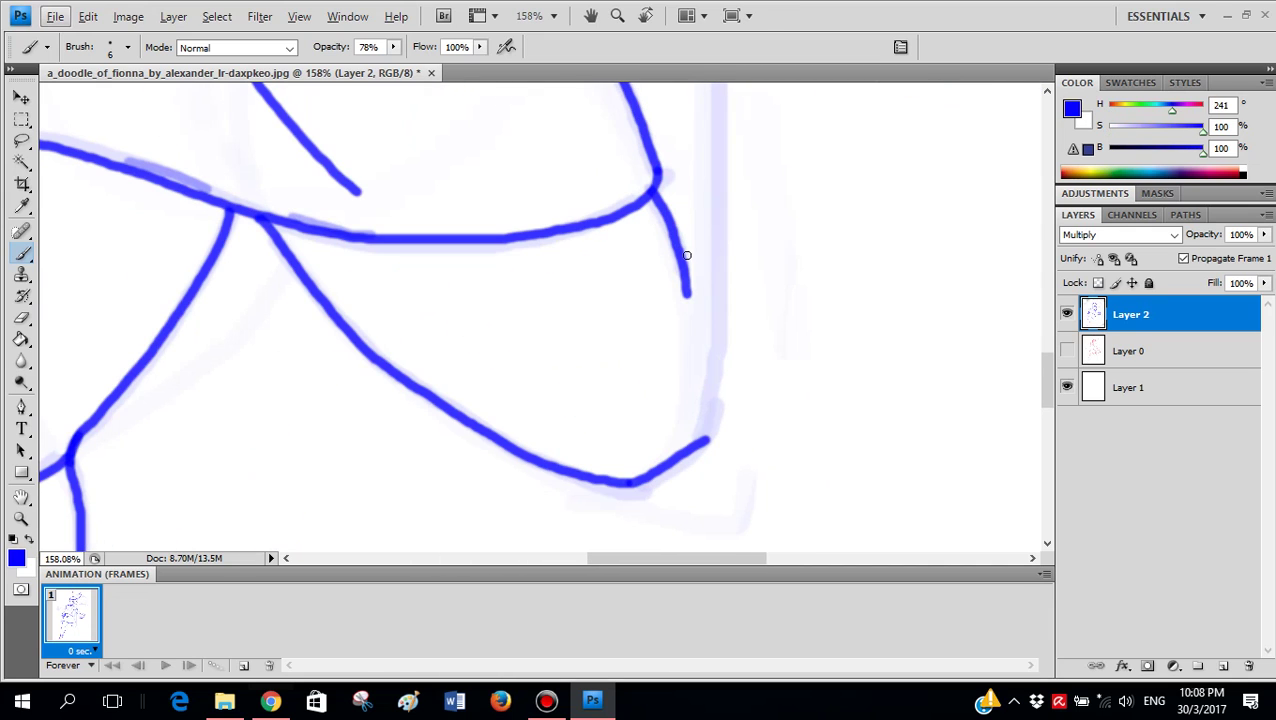
pyautogui.moveTo(705, 306)
pyautogui.mouseDown()
pyautogui.moveTo(718, 390)
pyautogui.moveTo(705, 436)
pyautogui.mouseUp()
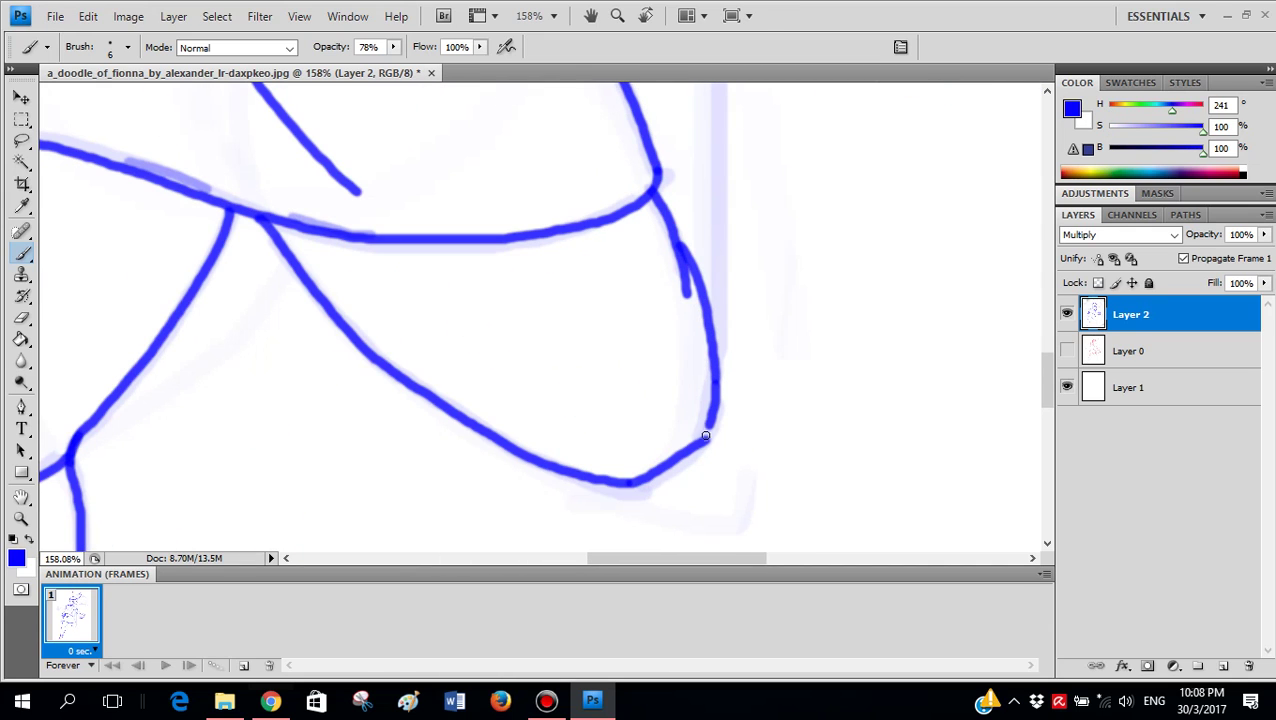
# - Trace the long straight outer edge of the far shin from below the forearm down to the knee
pyautogui.scroll(-2, 780, 276)
pyautogui.scroll(-1, 750, 200)
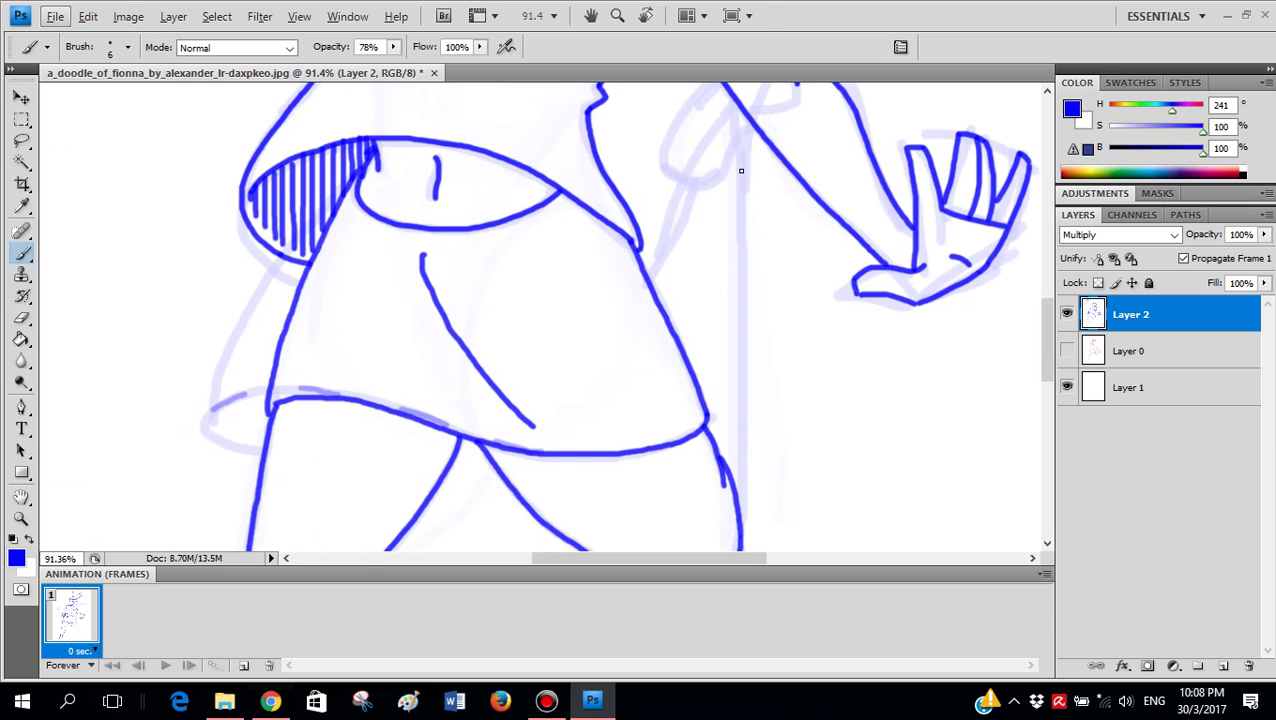
pyautogui.moveTo(743, 307); pyautogui.dragTo(741, 405)
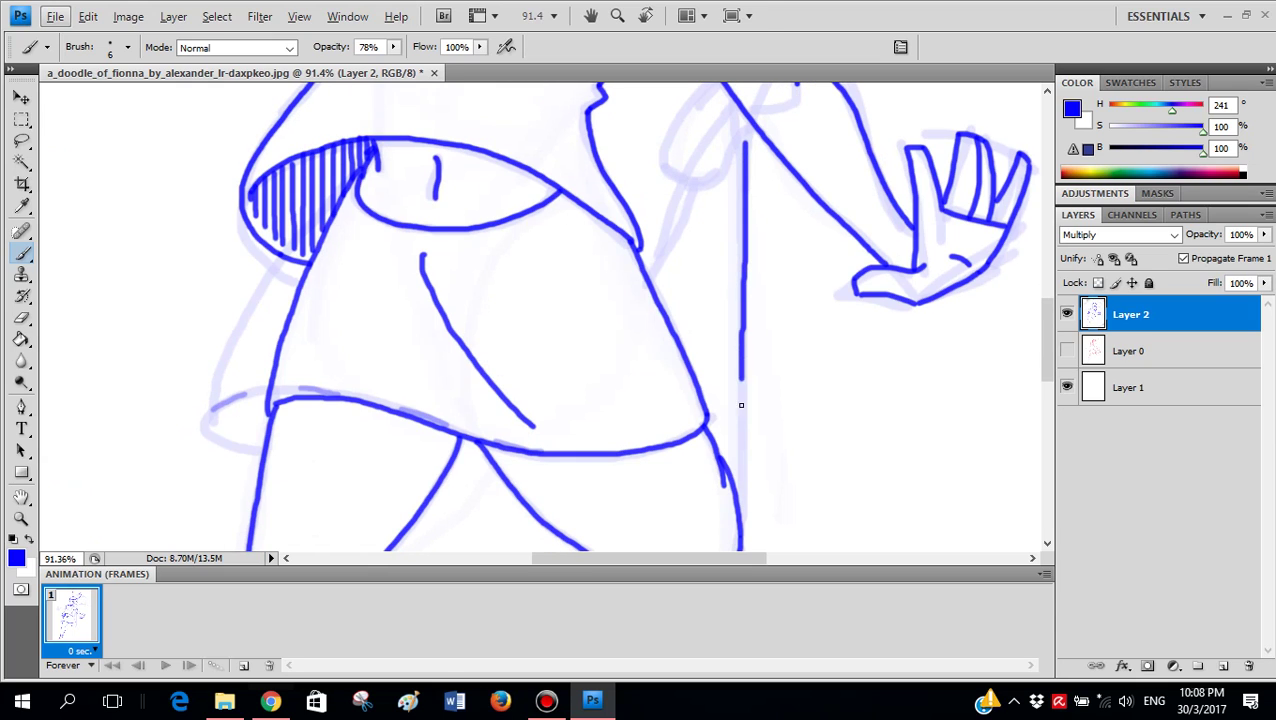
pyautogui.scroll(3, 744, 549)
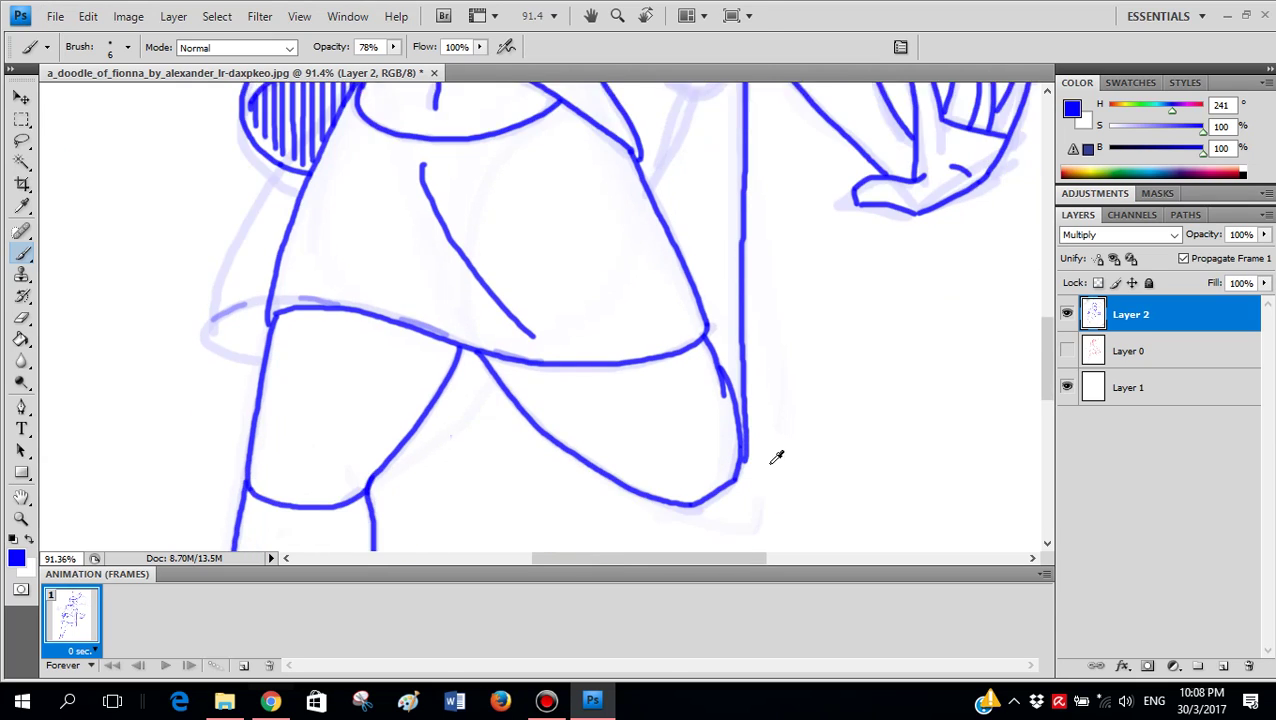
# - Paint white over the lower end of the far shin line and redraw it in blue so it merges into the knee
pyautogui.press('x')
pyautogui.moveTo(727, 454)
pyautogui.mouseDown()
pyautogui.moveTo(746, 325)
pyautogui.moveTo(728, 474)
pyautogui.moveTo(743, 306)
pyautogui.mouseUp()
pyautogui.press('x')
pyautogui.moveTo(729, 240); pyautogui.dragTo(711, 458)
pyautogui.moveTo(723, 383); pyautogui.dragTo(718, 330)
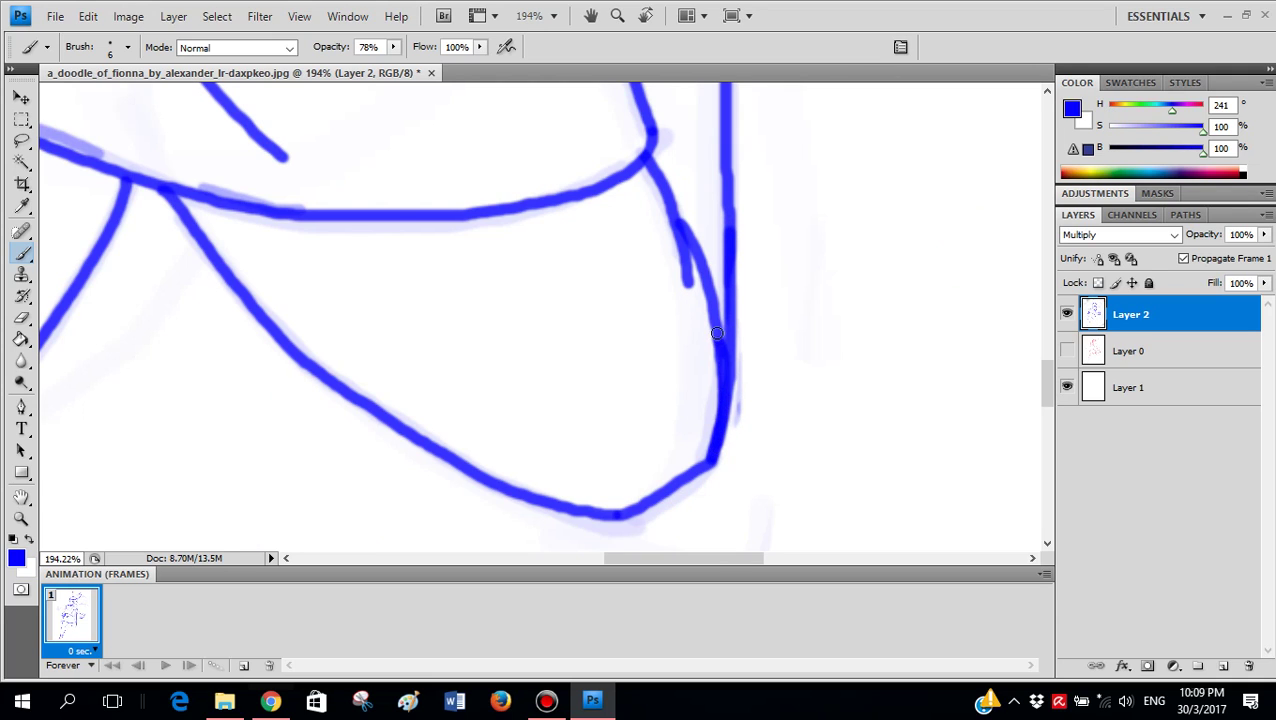
# - Trace the short inner edge of the far shin from the foot down to the skirt's side
pyautogui.scroll(-3, 728, 290)
pyautogui.scroll(3, 728, 290)
pyautogui.scroll(-3, 728, 290)
pyautogui.scroll(-4, 723, 297)
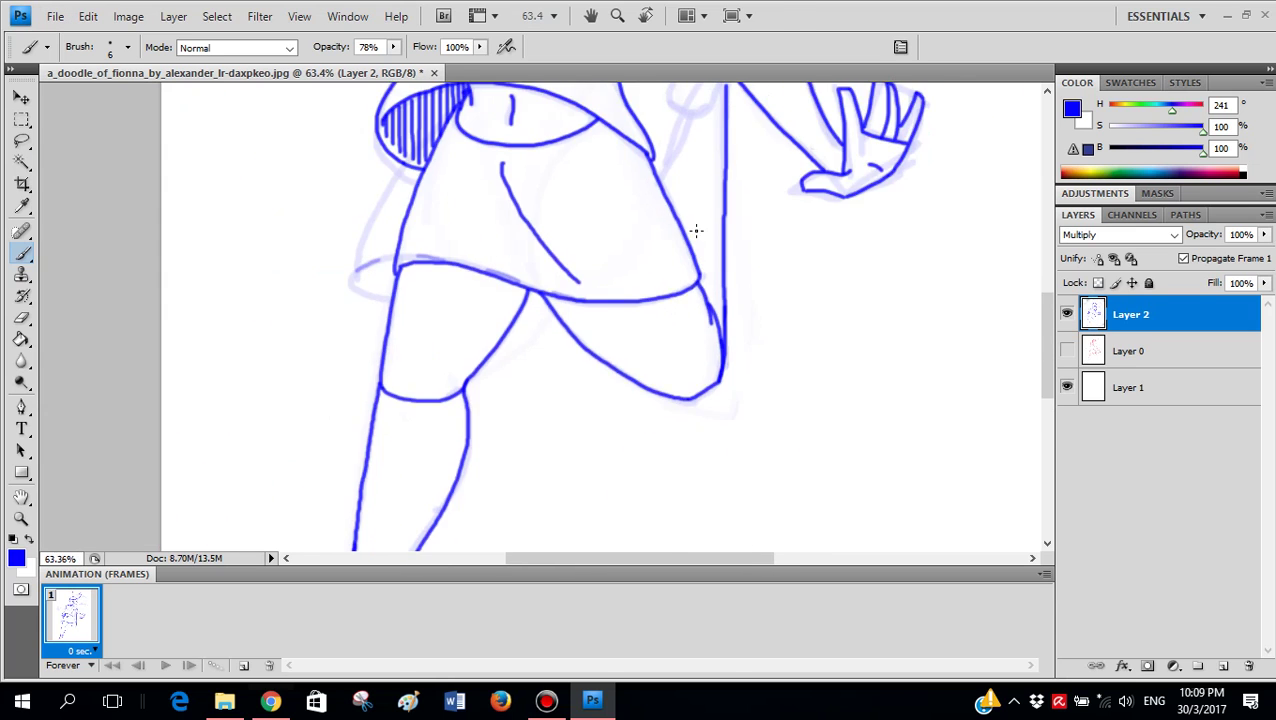
pyautogui.scroll(6, 696, 231)
pyautogui.scroll(2, 683, 355)
pyautogui.scroll(2, 700, 361)
pyautogui.scroll(3, 700, 330)
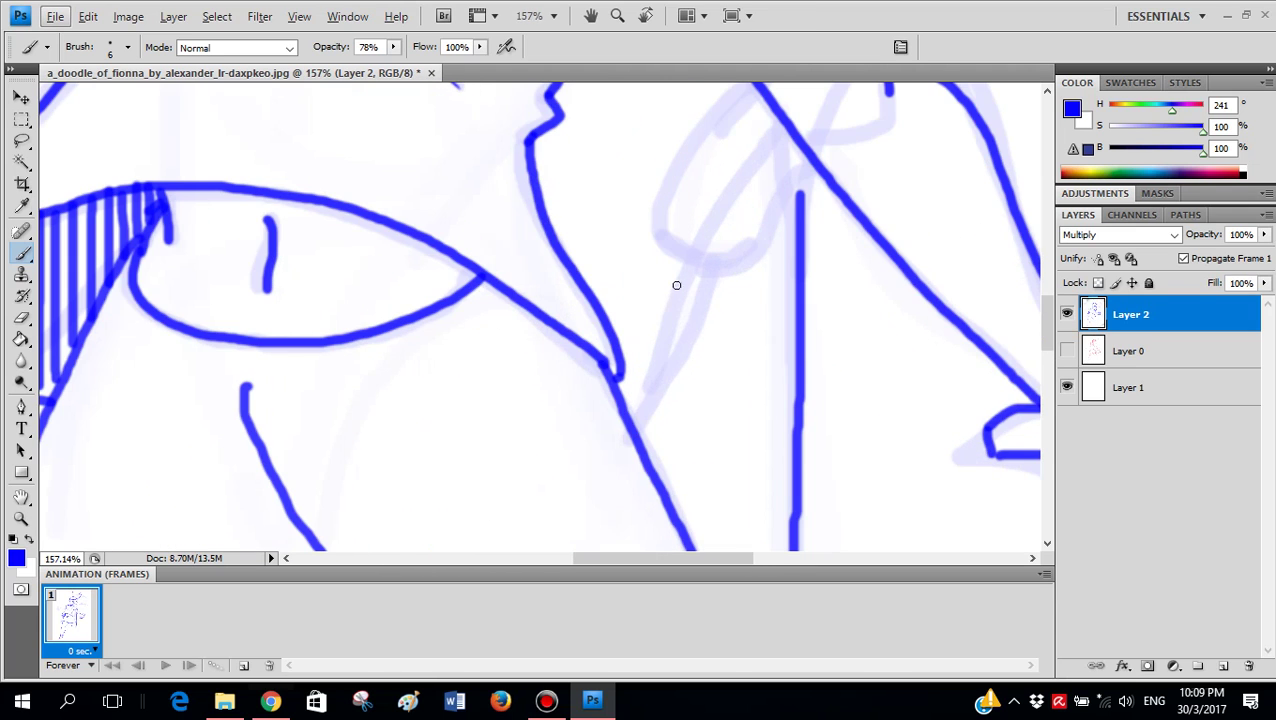
pyautogui.moveTo(696, 283); pyautogui.dragTo(672, 345)
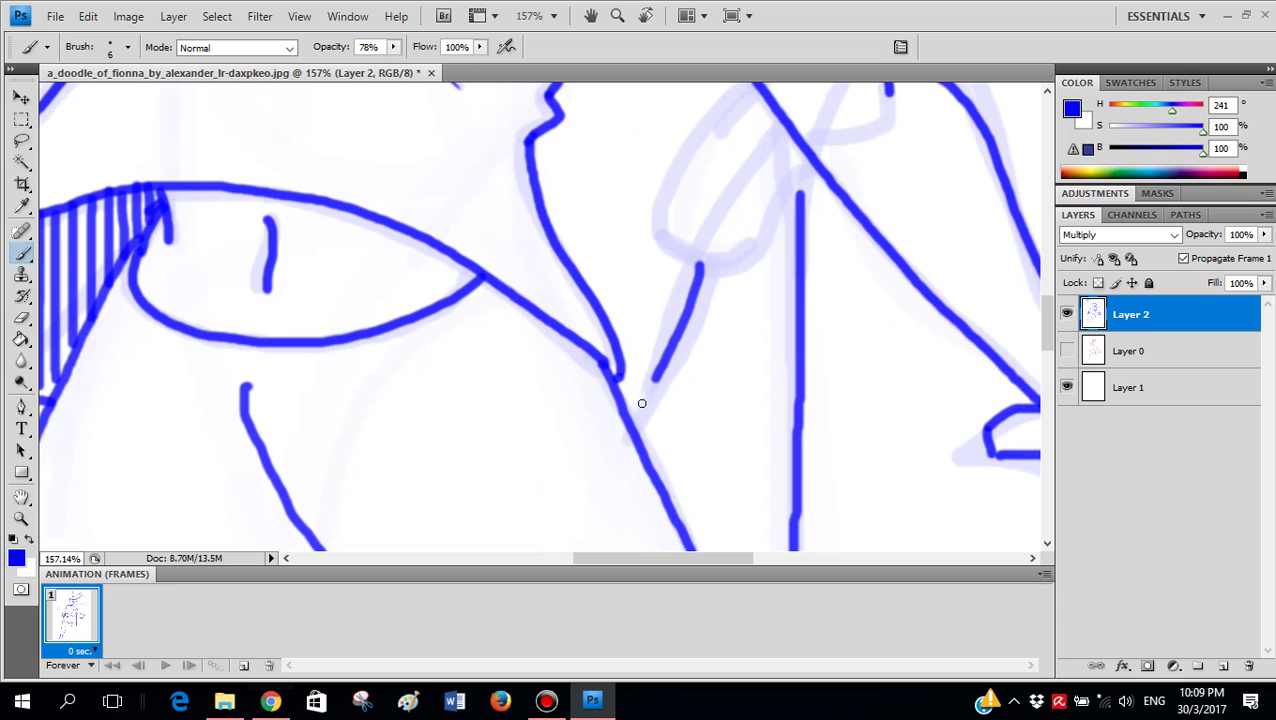
# - Outline the raised far foot from the ankle around the sole up to the forearm, with a short curved line inside its lower end
pyautogui.hscroll(2, 732, 270)
pyautogui.scroll(2, 732, 270)
pyautogui.scroll(2, 624, 364)
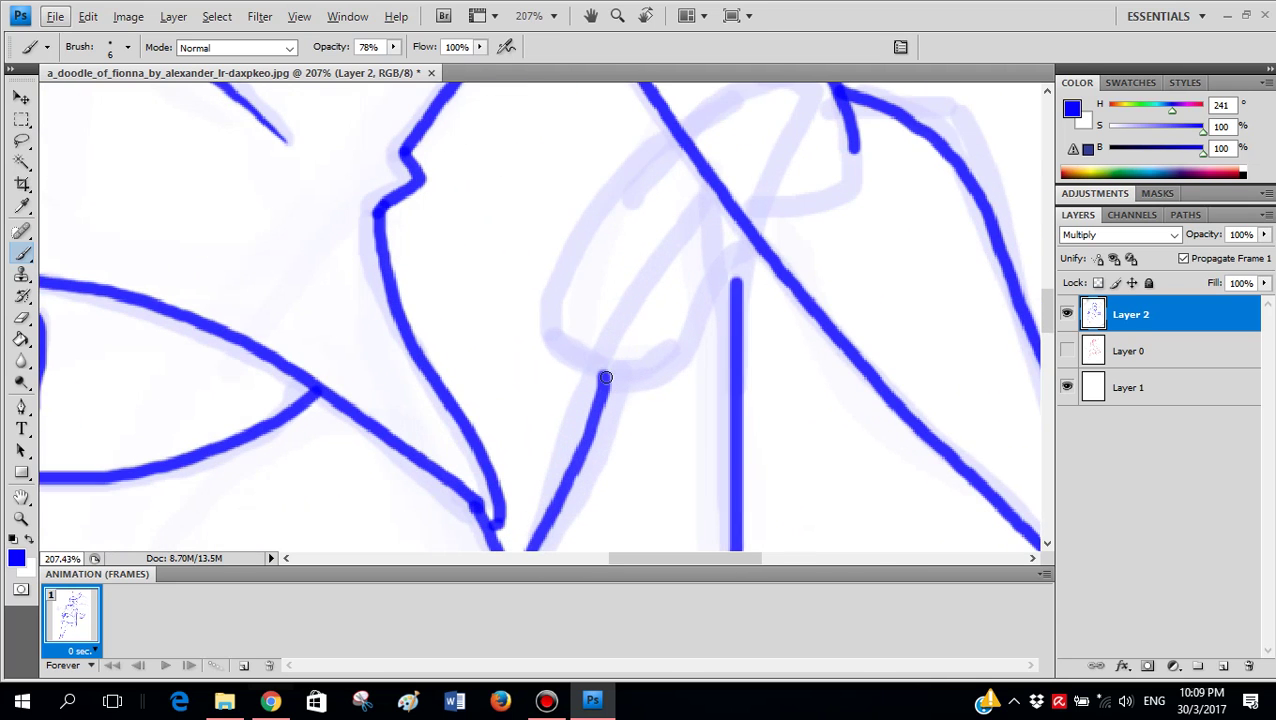
pyautogui.moveTo(648, 379)
pyautogui.mouseDown()
pyautogui.moveTo(674, 362)
pyautogui.moveTo(736, 278)
pyautogui.mouseUp()
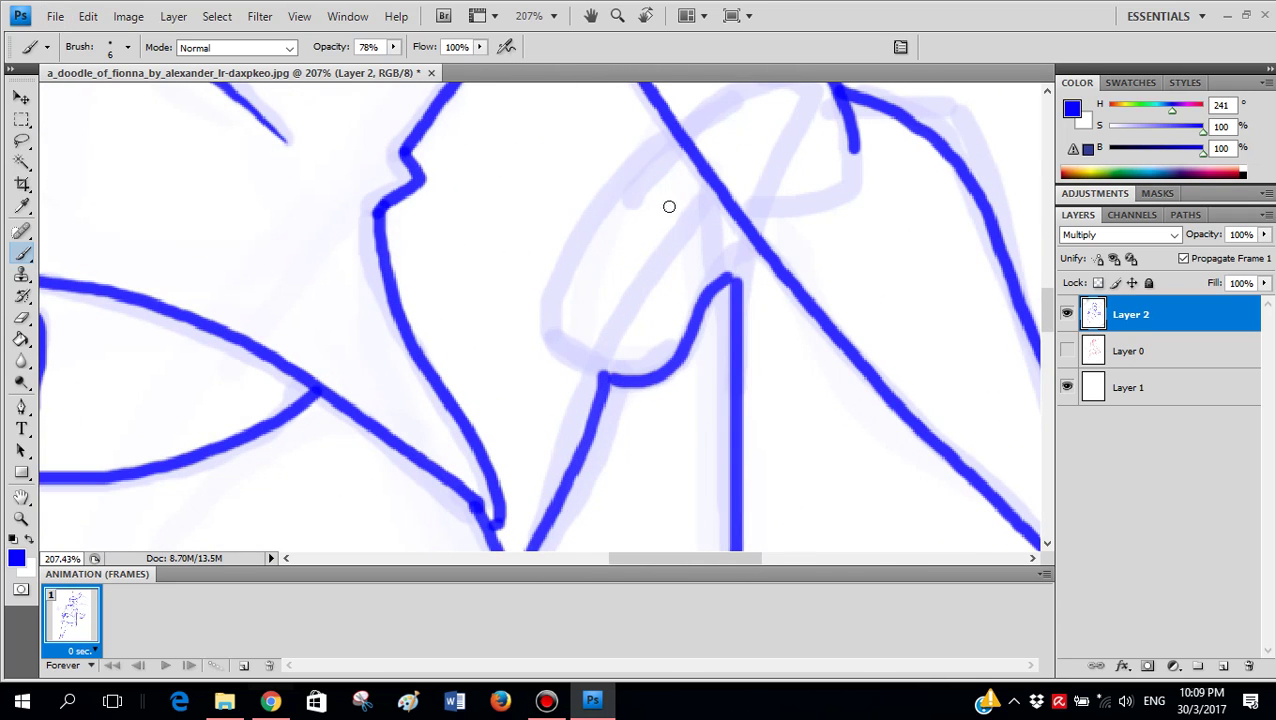
pyautogui.scroll(2, 669, 205)
pyautogui.moveTo(666, 194)
pyautogui.mouseDown()
pyautogui.moveTo(615, 248)
pyautogui.moveTo(561, 350)
pyautogui.moveTo(553, 407)
pyautogui.moveTo(636, 419)
pyautogui.mouseUp()
pyautogui.moveTo(555, 415); pyautogui.dragTo(605, 448)
pyautogui.moveTo(738, 342)
pyautogui.mouseDown()
pyautogui.moveTo(749, 309)
pyautogui.moveTo(736, 358)
pyautogui.mouseUp()
pyautogui.scroll(-8, 766, 293)
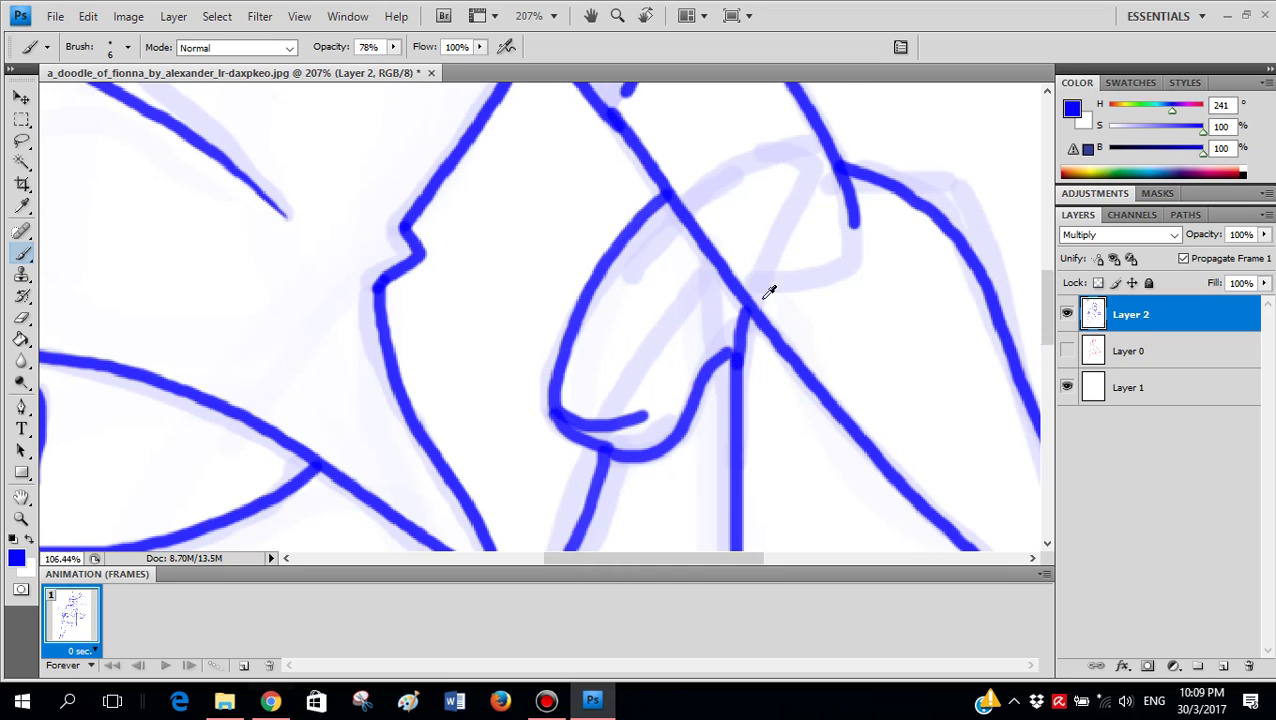
pyautogui.scroll(-3, 770, 370)
pyautogui.hscroll(-1, 765, 347)
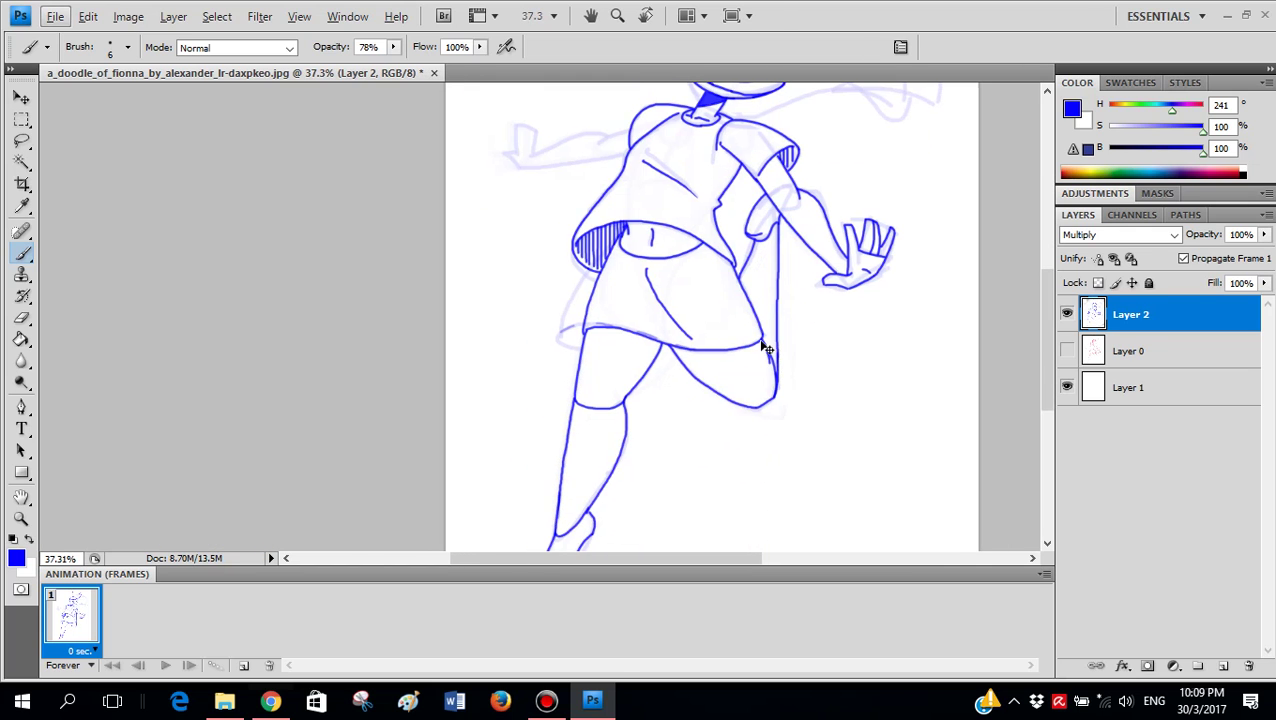
pyautogui.scroll(5, 800, 222)
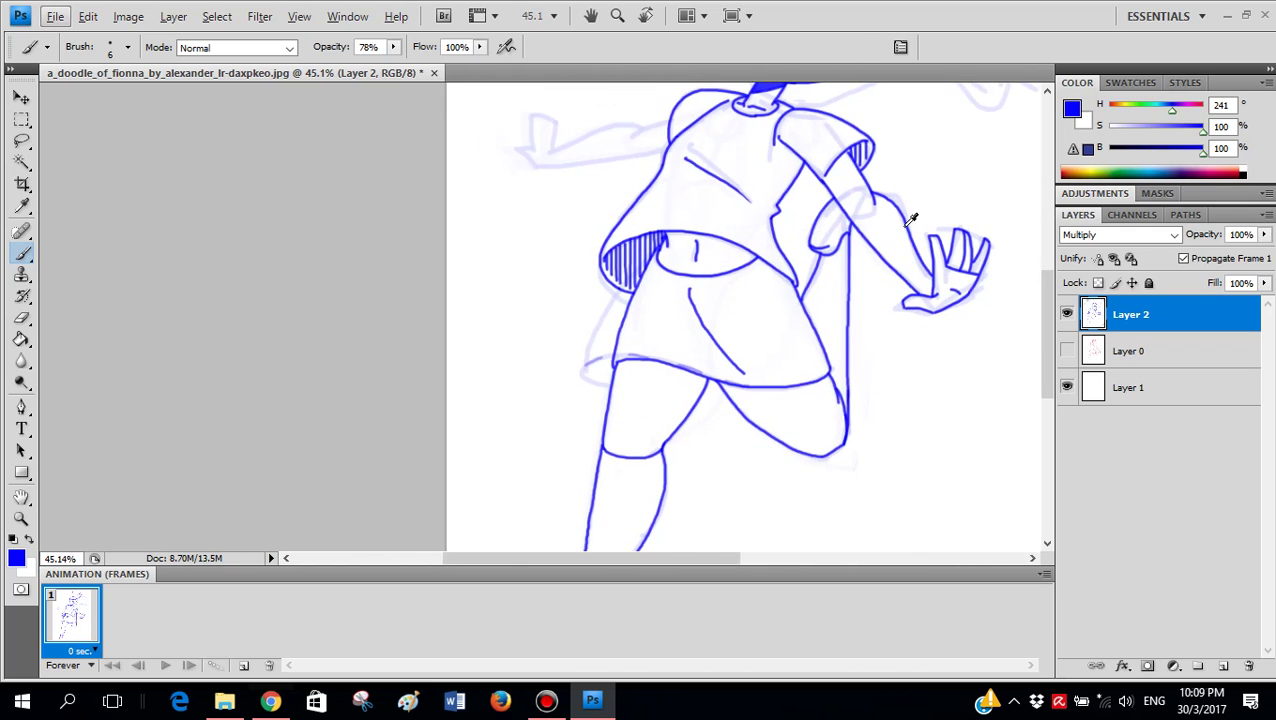
pyautogui.scroll(1, 800, 222)
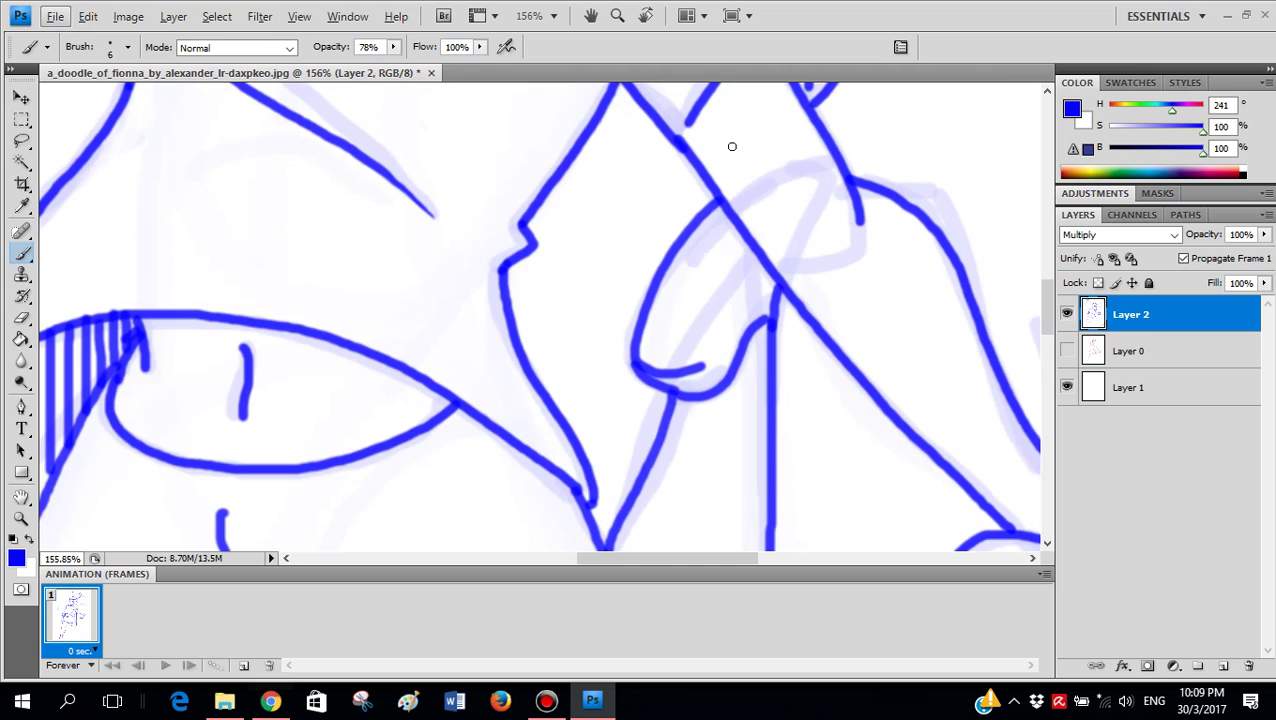
pyautogui.moveTo(763, 199); pyautogui.dragTo(772, 332)
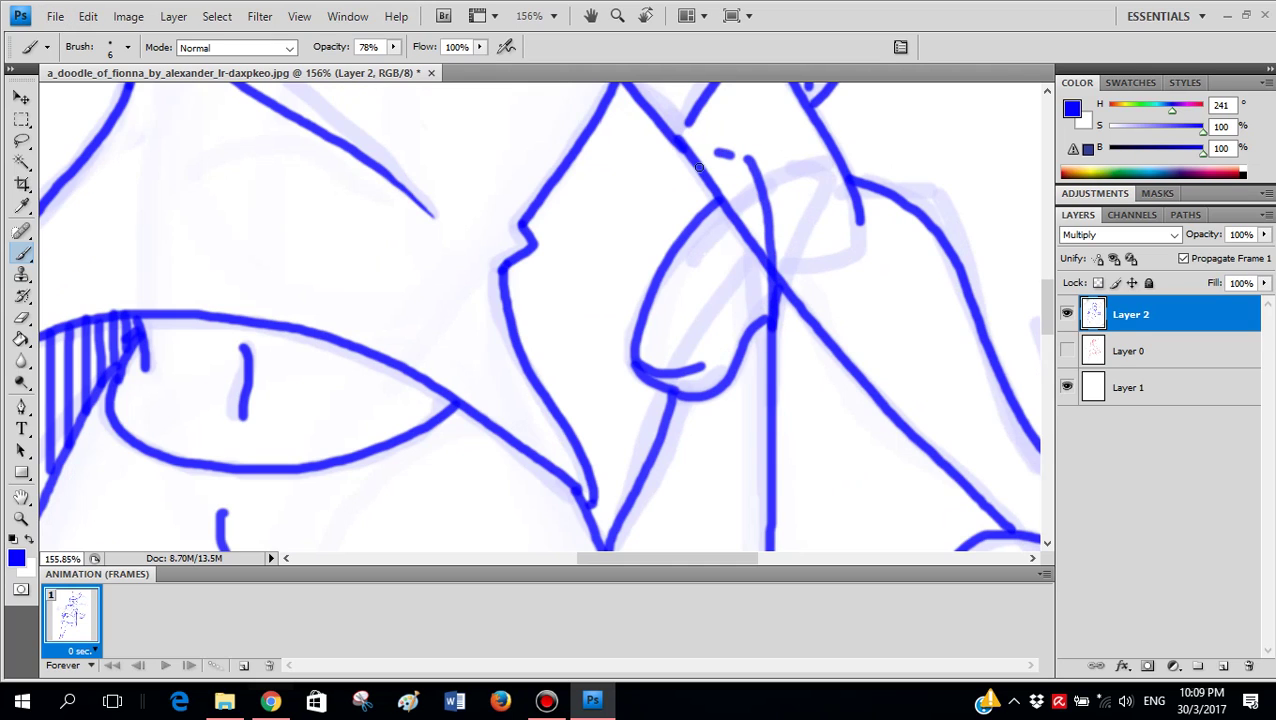
pyautogui.moveTo(730, 155); pyautogui.dragTo(658, 328)
pyautogui.moveTo(681, 226); pyautogui.dragTo(667, 316)
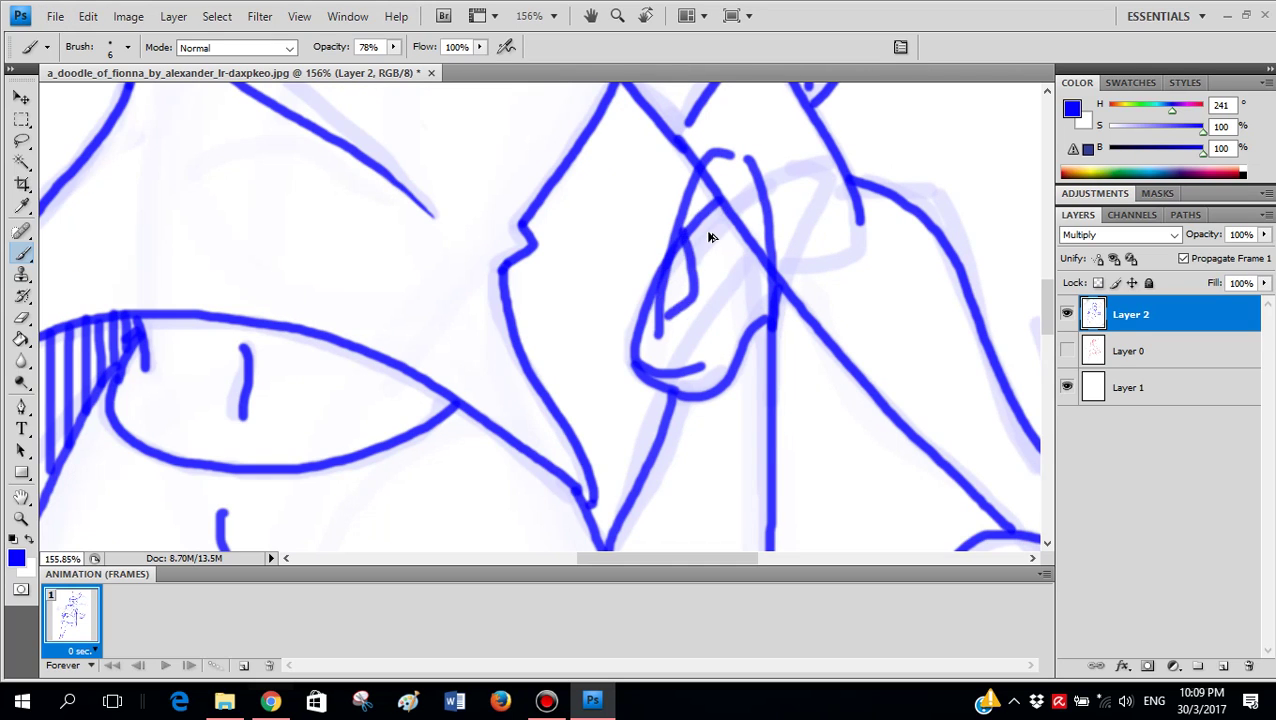
pyautogui.hotkey('ctrl', 'alt', 'z')
pyautogui.hotkey('ctrl', 'alt', 'z')
pyautogui.hotkey('ctrl', 'alt', 'z')
# - Touch up the outer edge of the far foot's outline with white just below the forearm
pyautogui.scroll(2, 700, 214)
pyautogui.press('x')
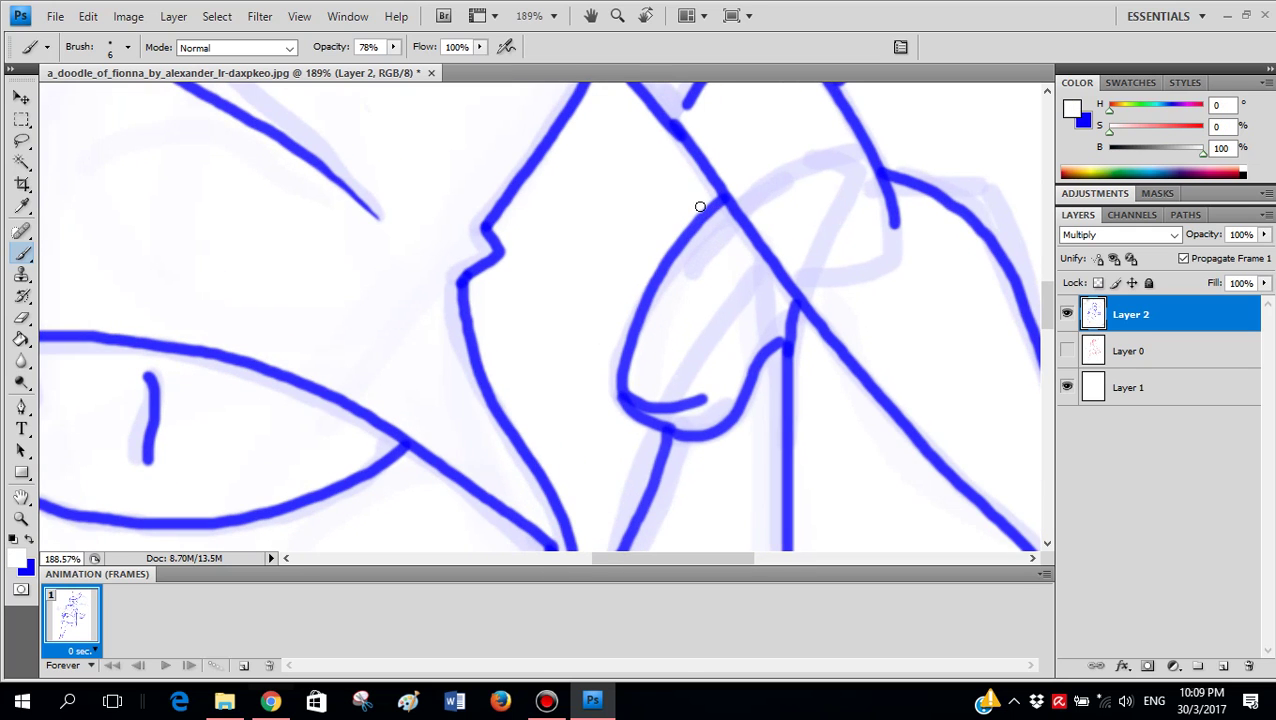
pyautogui.moveTo(702, 208); pyautogui.dragTo(668, 270)
pyautogui.scroll(-8, 735, 244)
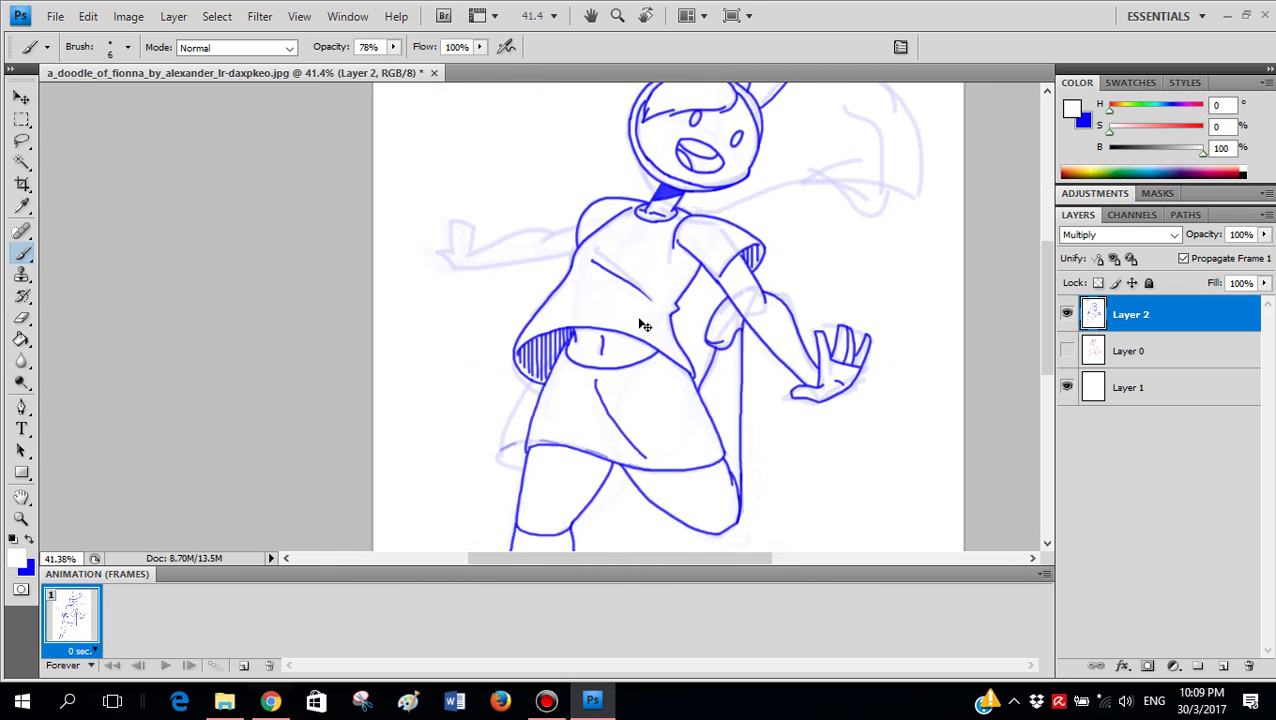
pyautogui.scroll(-2, 630, 324)
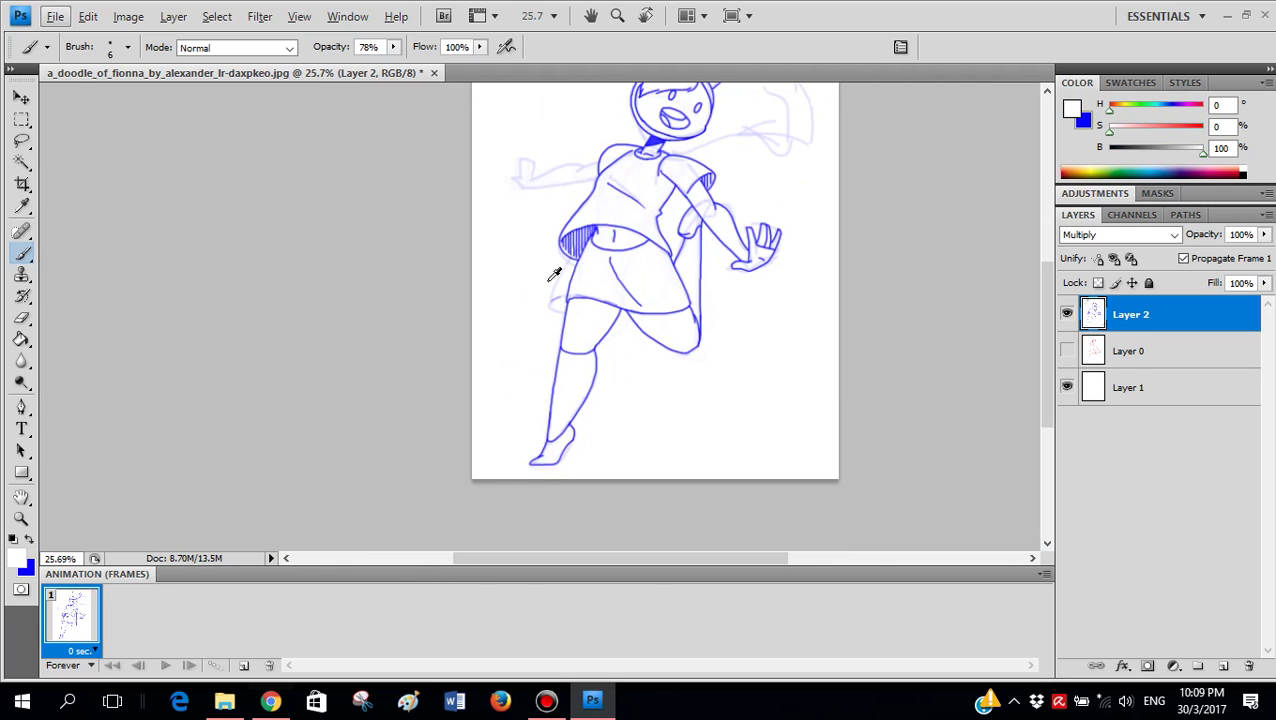
# - Trace the lower edge of the outstretched far arm in blue from the shirt to the wrist
pyautogui.scroll(4, 554, 274)
pyautogui.press('x')
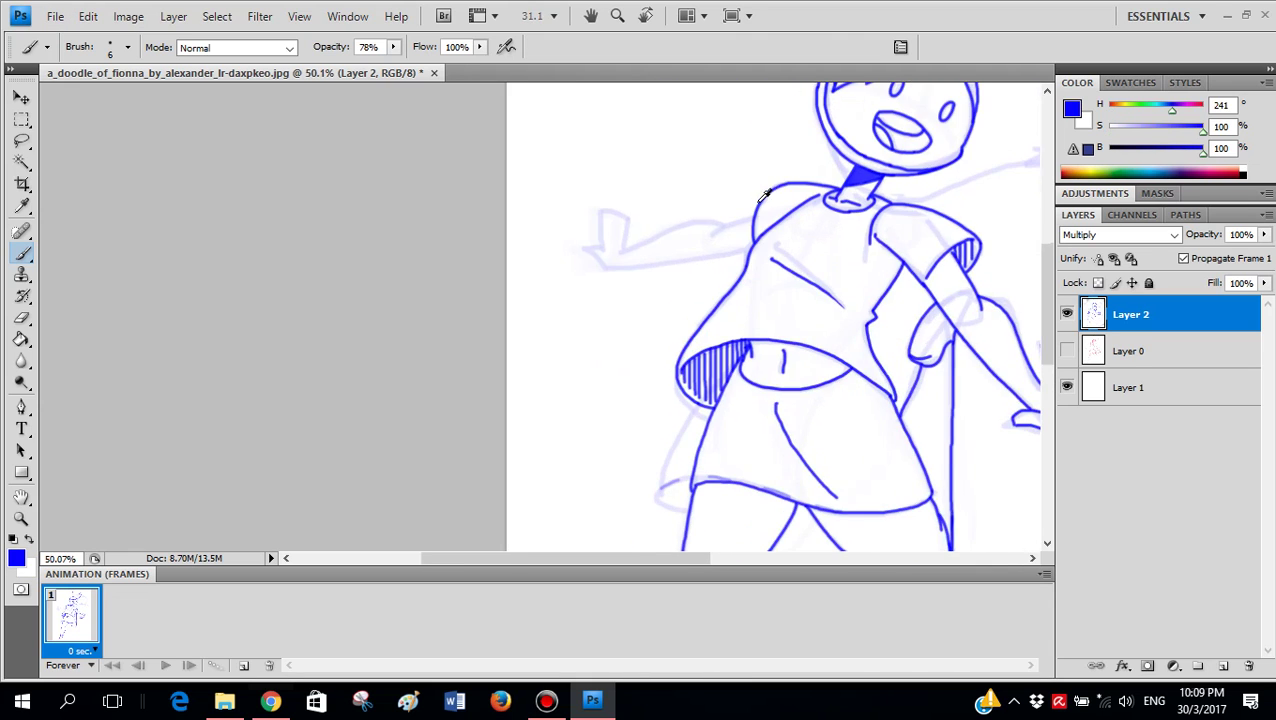
pyautogui.scroll(6, 763, 195)
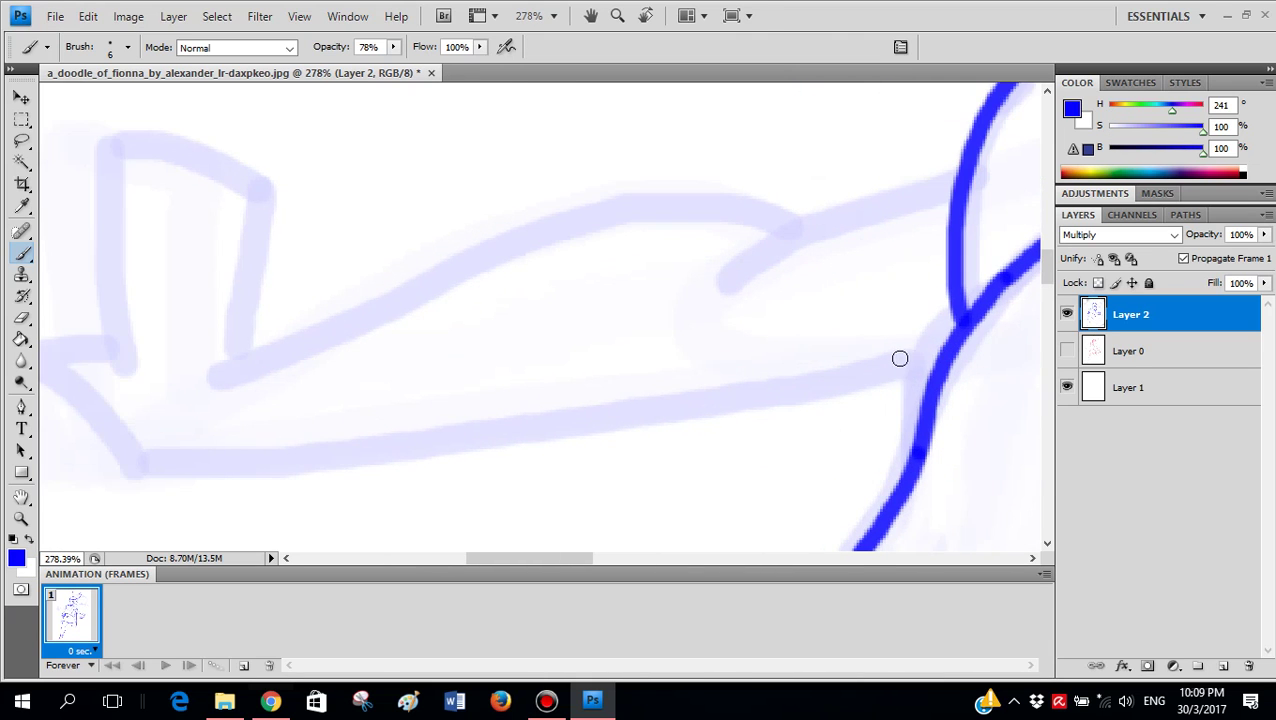
pyautogui.scroll(-1, 941, 342)
pyautogui.moveTo(927, 343)
pyautogui.mouseDown()
pyautogui.moveTo(581, 407)
pyautogui.moveTo(155, 457)
pyautogui.mouseUp()
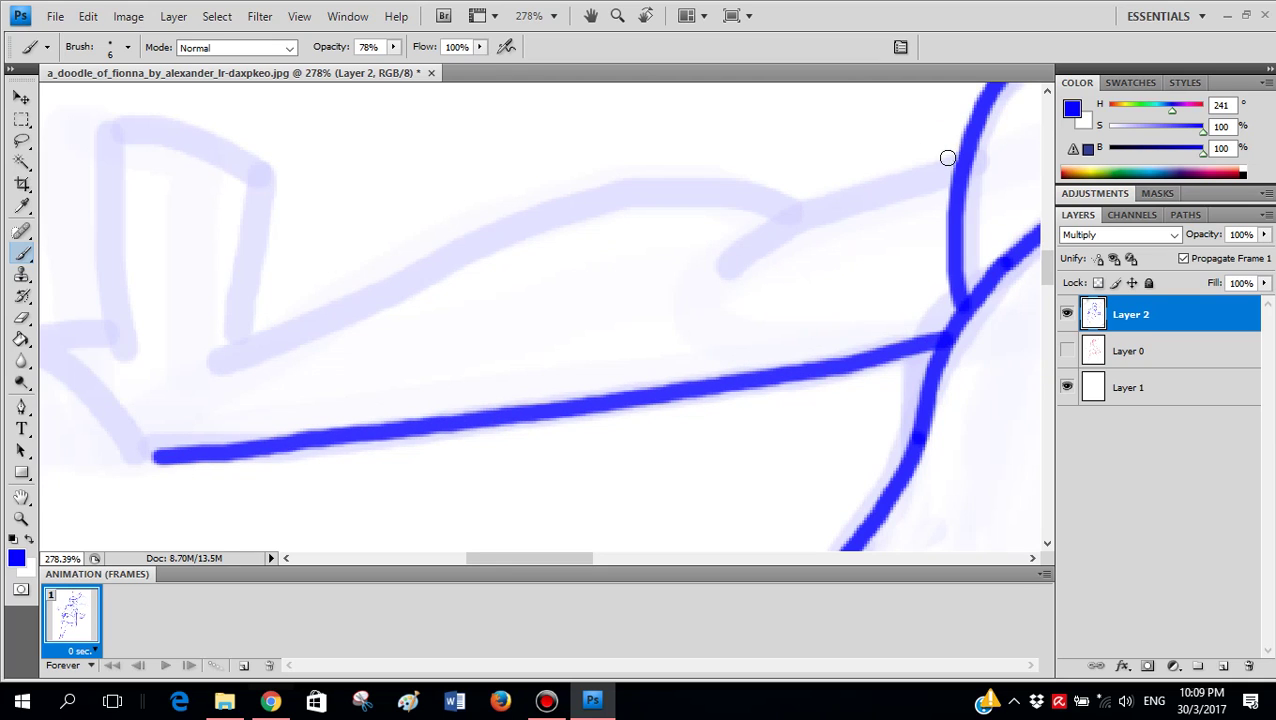
# - Trace the upper edge of the far arm from the sleeve to the wrist, with a short crease at the elbow
pyautogui.moveTo(958, 164)
pyautogui.mouseDown()
pyautogui.moveTo(743, 236)
pyautogui.moveTo(724, 255)
pyautogui.mouseUp()
pyautogui.click(805, 205)
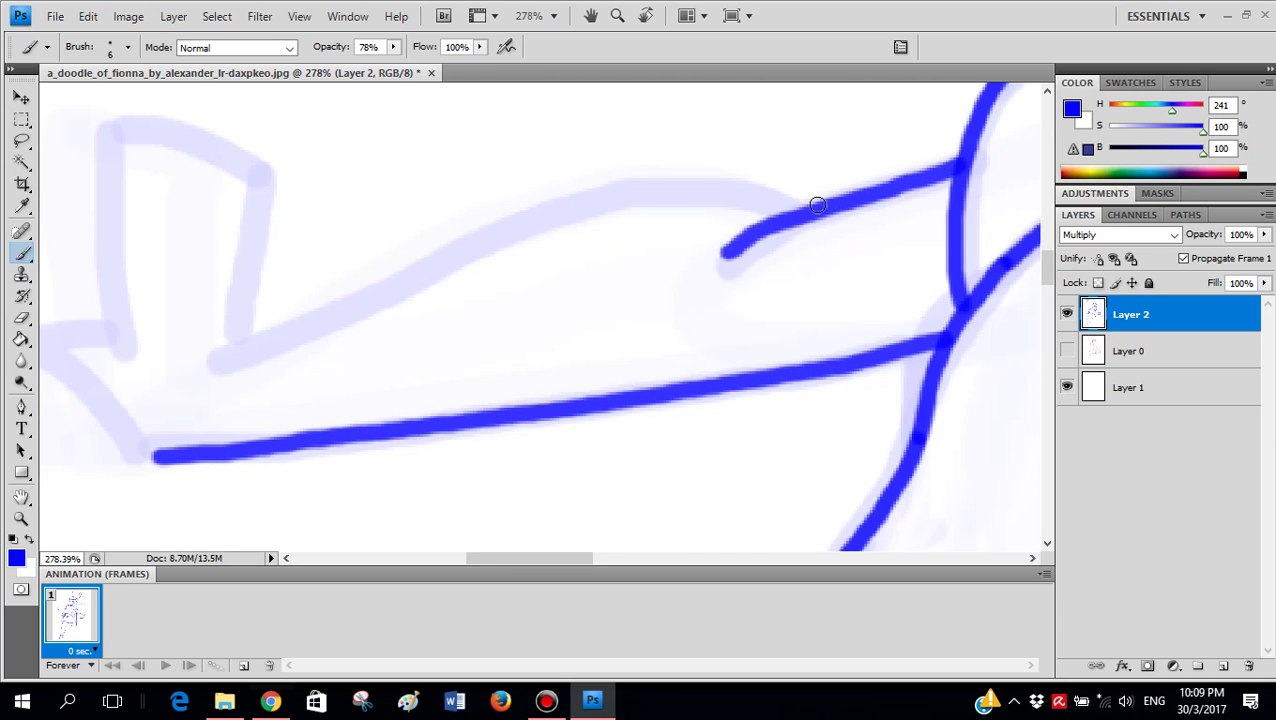
pyautogui.moveTo(800, 205)
pyautogui.mouseDown()
pyautogui.moveTo(592, 205)
pyautogui.moveTo(314, 328)
pyautogui.moveTo(217, 351)
pyautogui.moveTo(231, 352)
pyautogui.moveTo(184, 393)
pyautogui.moveTo(250, 371)
pyautogui.moveTo(183, 392)
pyautogui.moveTo(265, 362)
pyautogui.mouseUp()
pyautogui.press('x')
pyautogui.press('x')
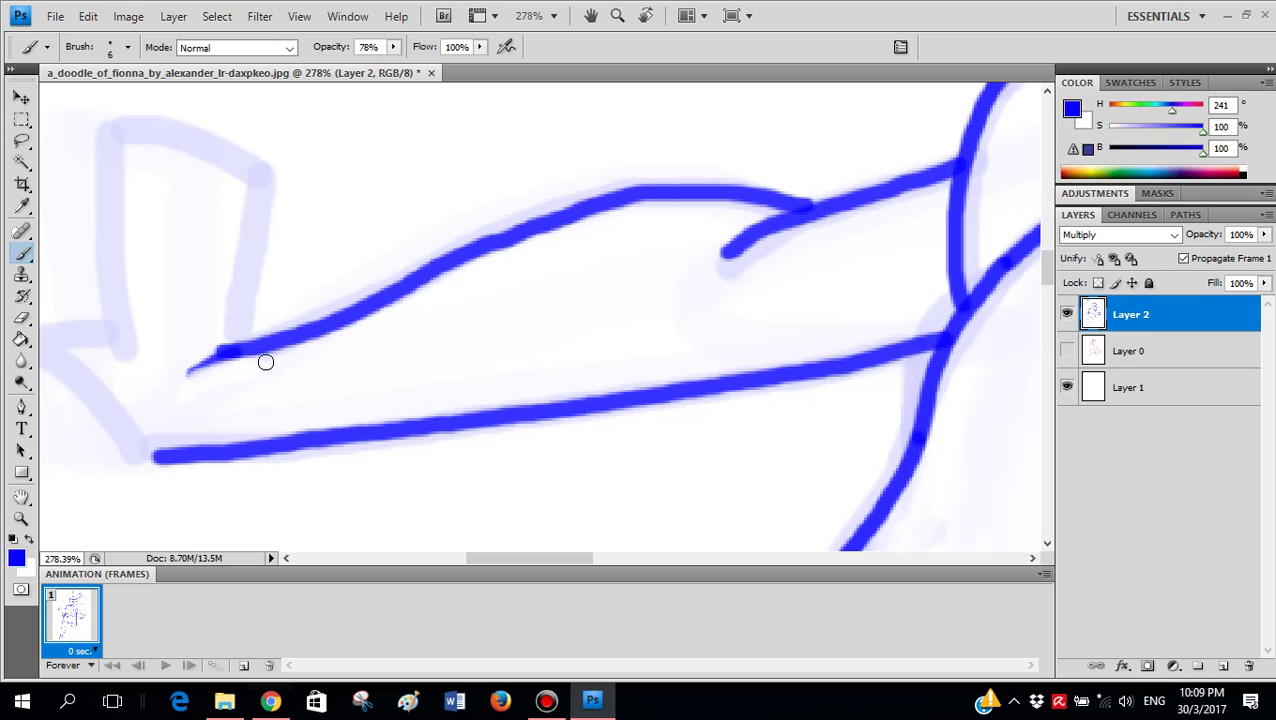
# - Outline the far hand with its thumb and separate raised fingers, joining it to the wrist
pyautogui.hscroll(-4, 296, 427)
pyautogui.moveTo(310, 453)
pyautogui.mouseDown()
pyautogui.moveTo(179, 427)
pyautogui.moveTo(228, 384)
pyautogui.moveTo(293, 393)
pyautogui.moveTo(293, 297)
pyautogui.mouseUp()
pyautogui.moveTo(285, 240)
pyautogui.mouseDown()
pyautogui.moveTo(284, 144)
pyautogui.moveTo(319, 151)
pyautogui.moveTo(347, 262)
pyautogui.moveTo(405, 273)
pyautogui.moveTo(345, 263)
pyautogui.moveTo(405, 147)
pyautogui.moveTo(480, 148)
pyautogui.moveTo(440, 270)
pyautogui.mouseUp()
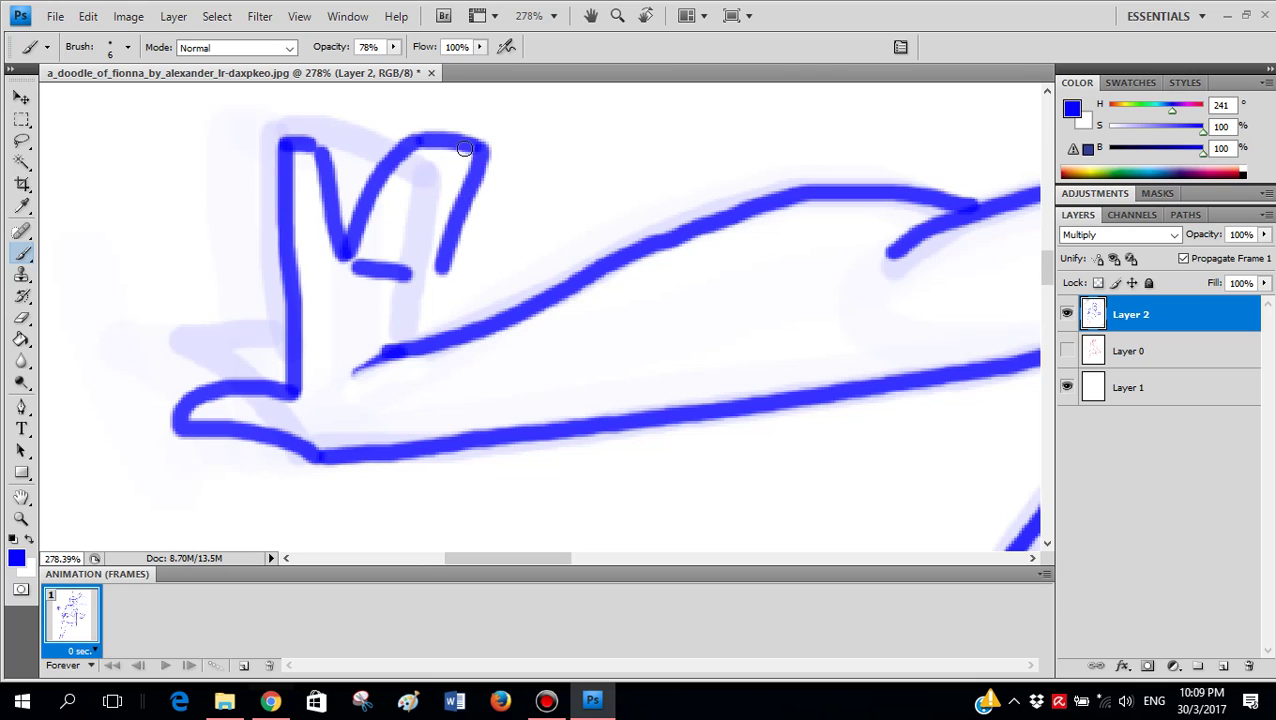
pyautogui.moveTo(464, 148)
pyautogui.mouseDown()
pyautogui.moveTo(396, 262)
pyautogui.moveTo(518, 198)
pyautogui.moveTo(542, 203)
pyautogui.moveTo(458, 336)
pyautogui.mouseUp()
pyautogui.scroll(-5, 592, 267)
pyautogui.scroll(-3, 679, 397)
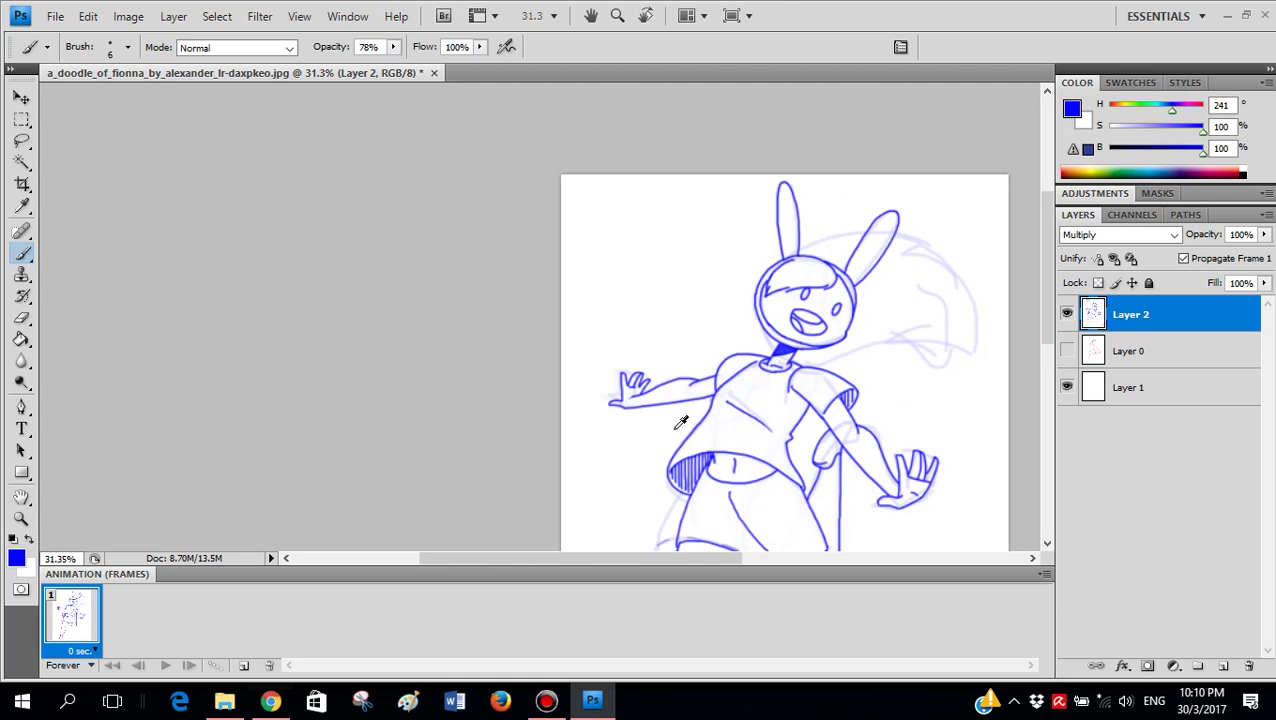
# - Trace the short blue curve of hair behind the neck, from the hood's lower edge to the neck
pyautogui.scroll(-2, 877, 366)
pyautogui.scroll(-2, 878, 372)
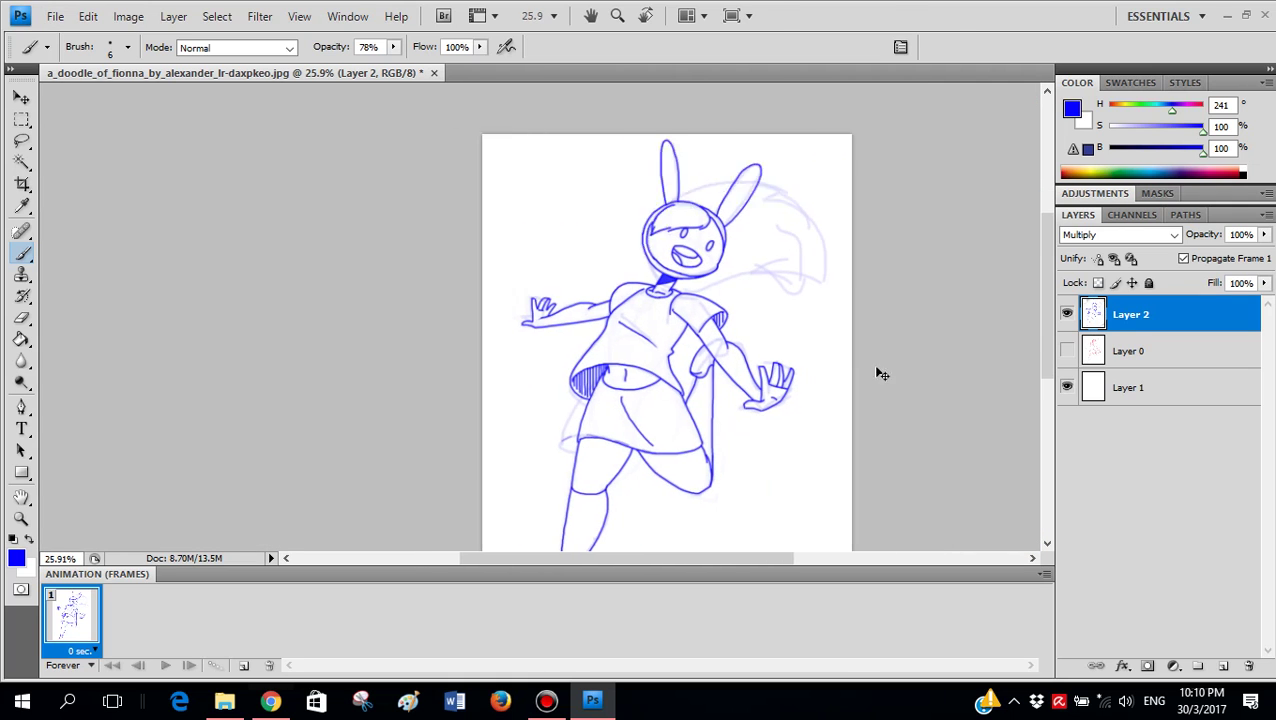
pyautogui.scroll(3, 662, 204)
pyautogui.scroll(1, 628, 226)
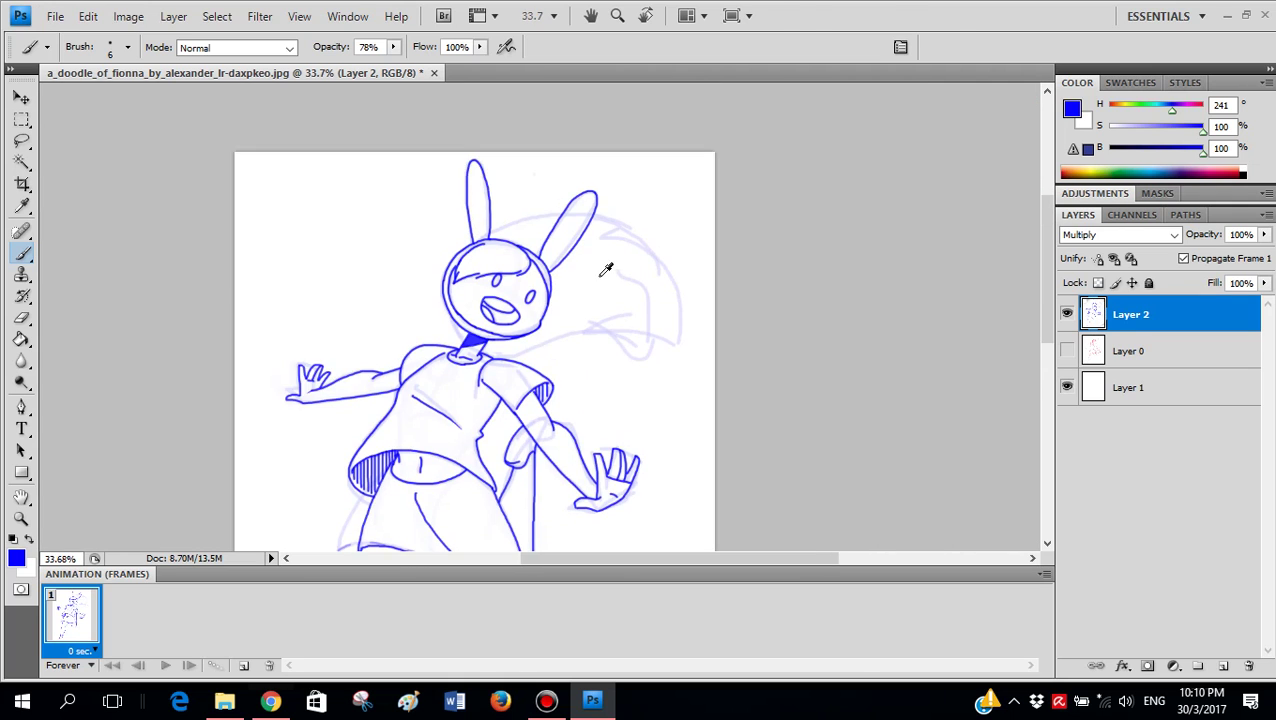
pyautogui.scroll(5, 604, 330)
pyautogui.scroll(1, 254, 250)
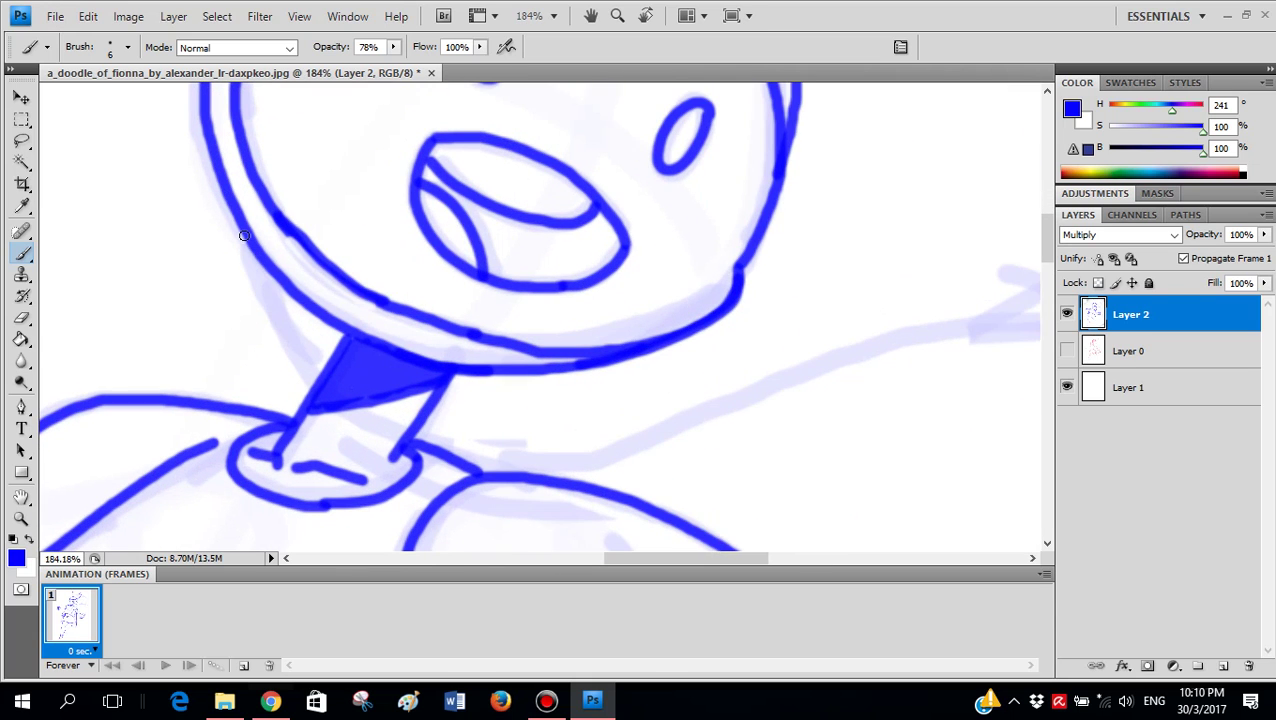
pyautogui.moveTo(244, 235); pyautogui.dragTo(263, 290)
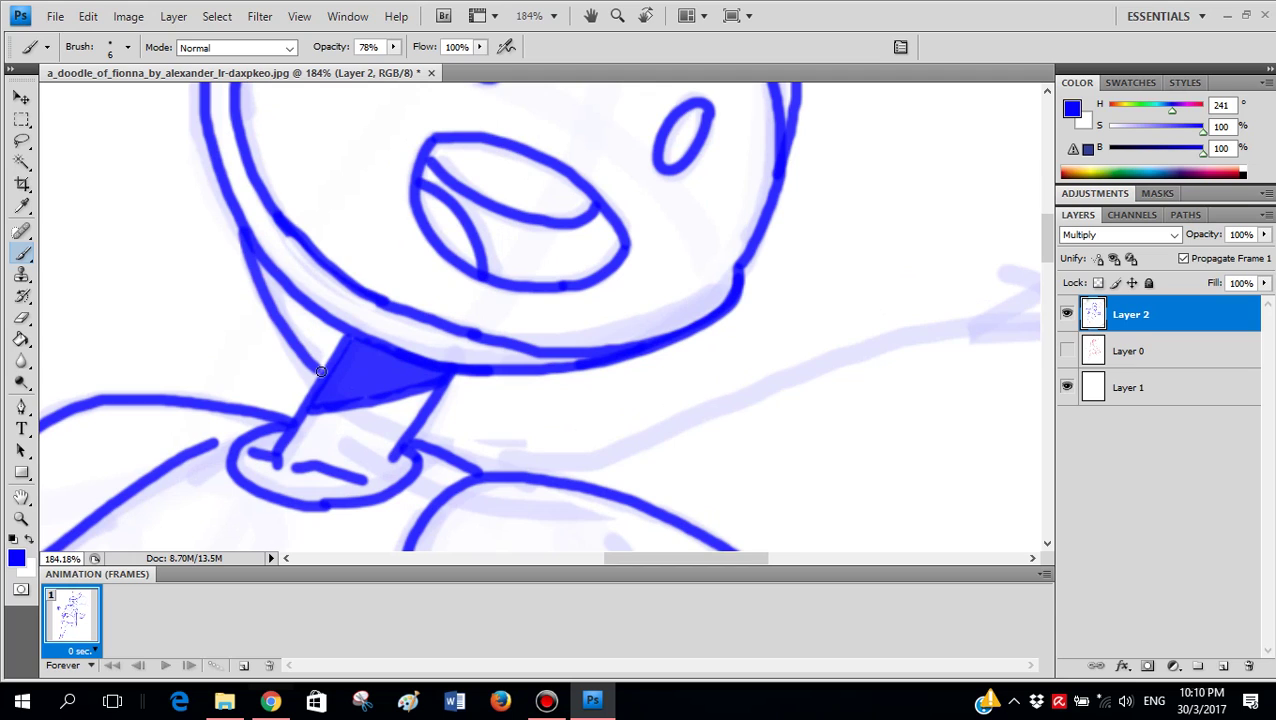
# - Trace the lower edge of the billowing hair from the neck to its far tip, with overlapping strokes at the fold
pyautogui.hscroll(2, 484, 435)
pyautogui.moveTo(361, 437)
pyautogui.mouseDown()
pyautogui.moveTo(493, 453)
pyautogui.moveTo(675, 381)
pyautogui.moveTo(886, 336)
pyautogui.moveTo(1027, 330)
pyautogui.mouseUp()
pyautogui.hscroll(5, 969, 353)
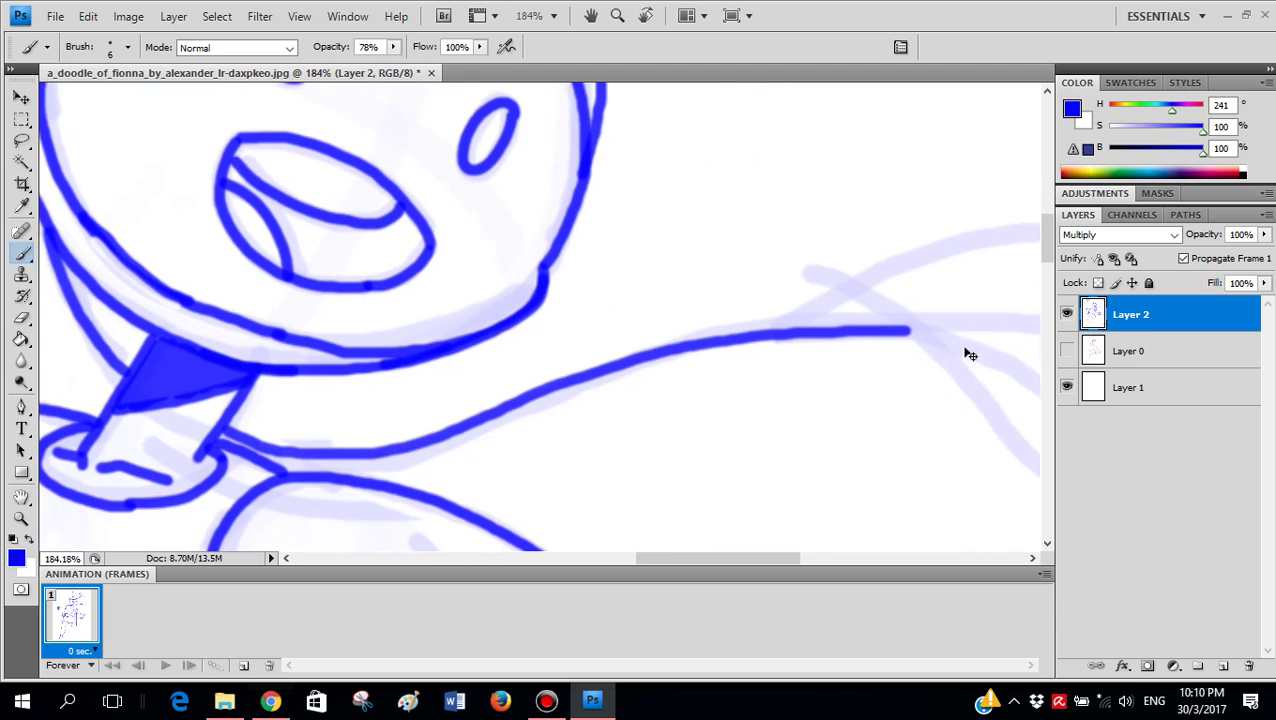
pyautogui.moveTo(818, 330); pyautogui.dragTo(900, 351)
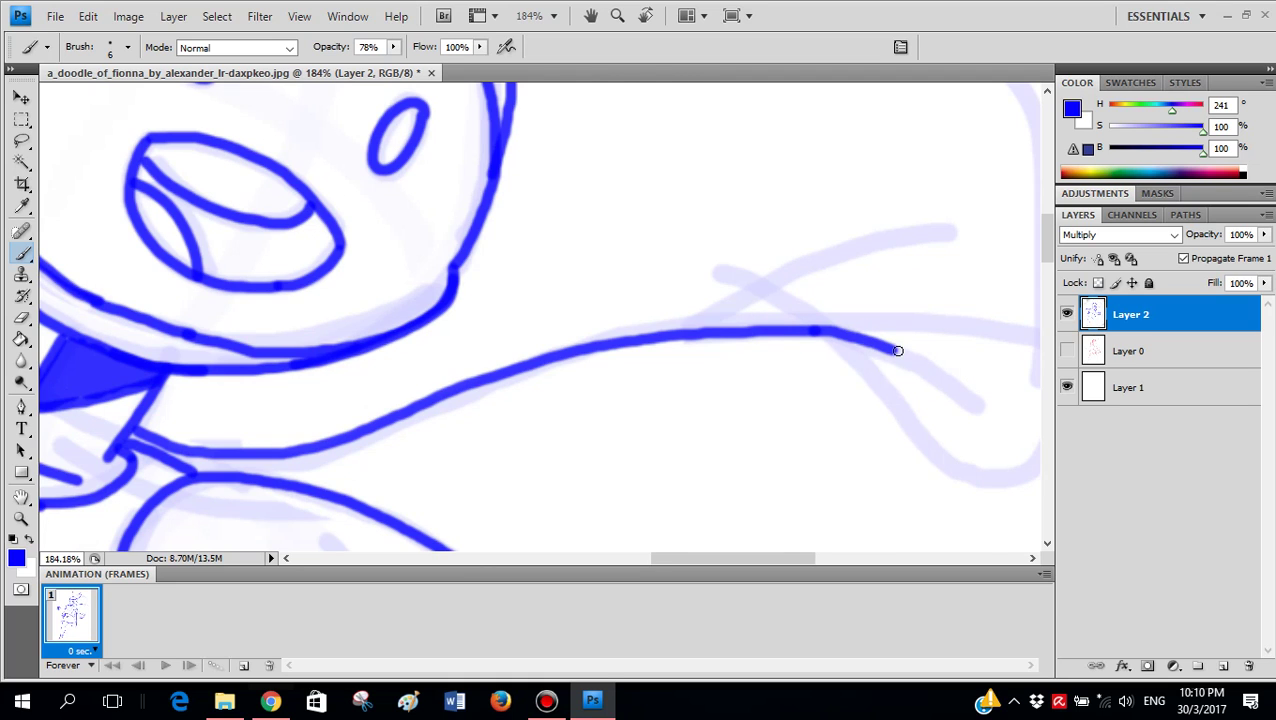
pyautogui.scroll(-5, 900, 353)
pyautogui.hscroll(3, 898, 360)
pyautogui.scroll(4, 894, 350)
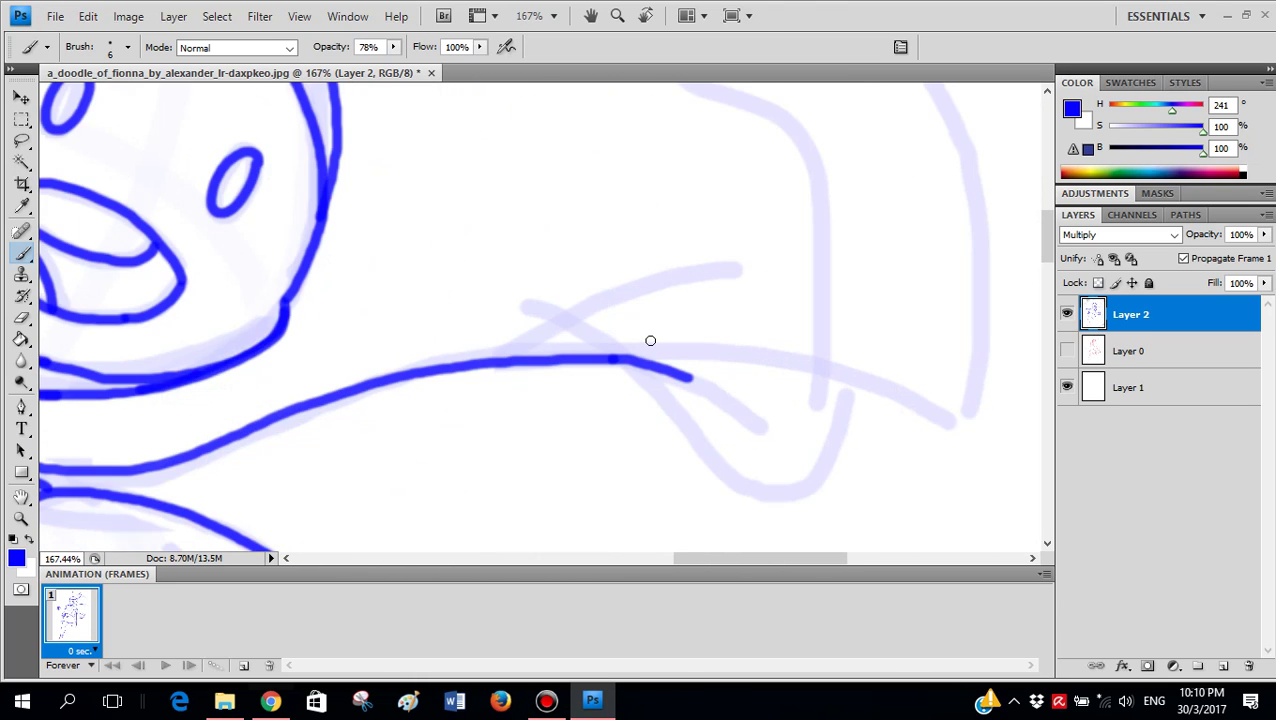
pyautogui.moveTo(650, 345)
pyautogui.mouseDown()
pyautogui.moveTo(769, 342)
pyautogui.moveTo(908, 370)
pyautogui.moveTo(990, 418)
pyautogui.mouseUp()
# - Check the original red sketch by showing Layer 0 with Layer 2 hidden, and restore the line art view
pyautogui.scroll(-5, 889, 242)
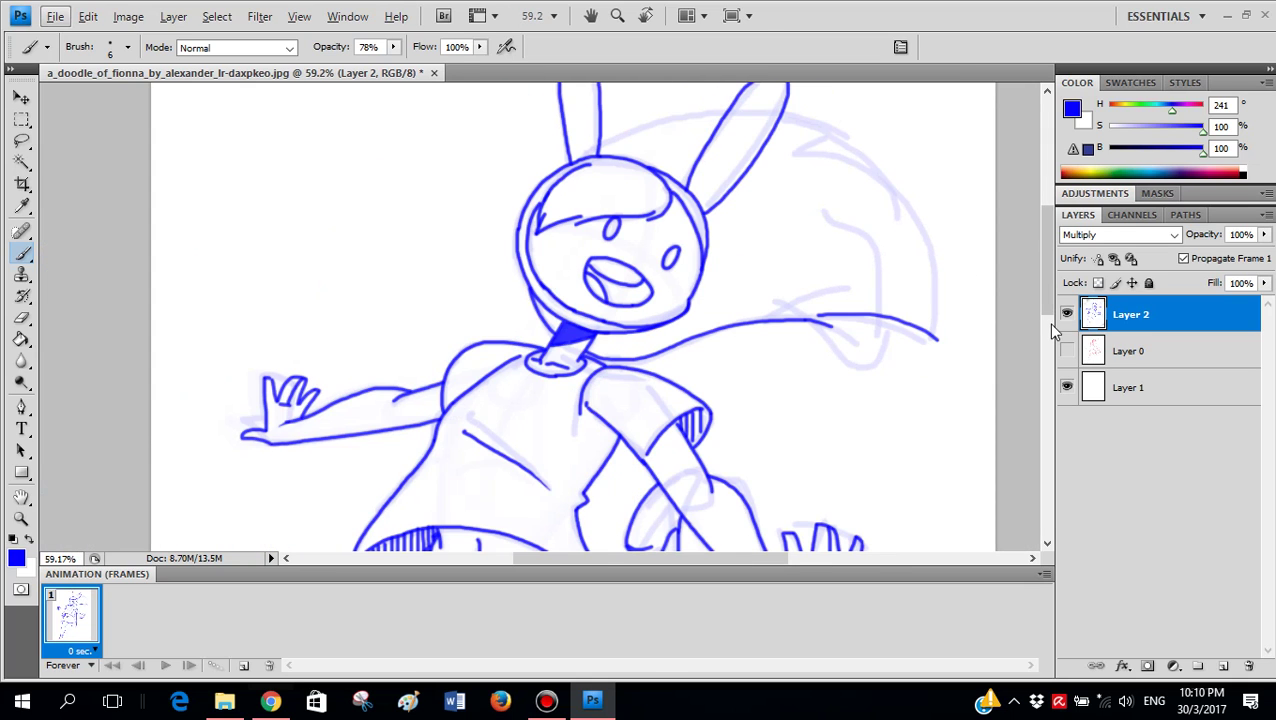
pyautogui.click(1067, 314)
pyautogui.click(1067, 351)
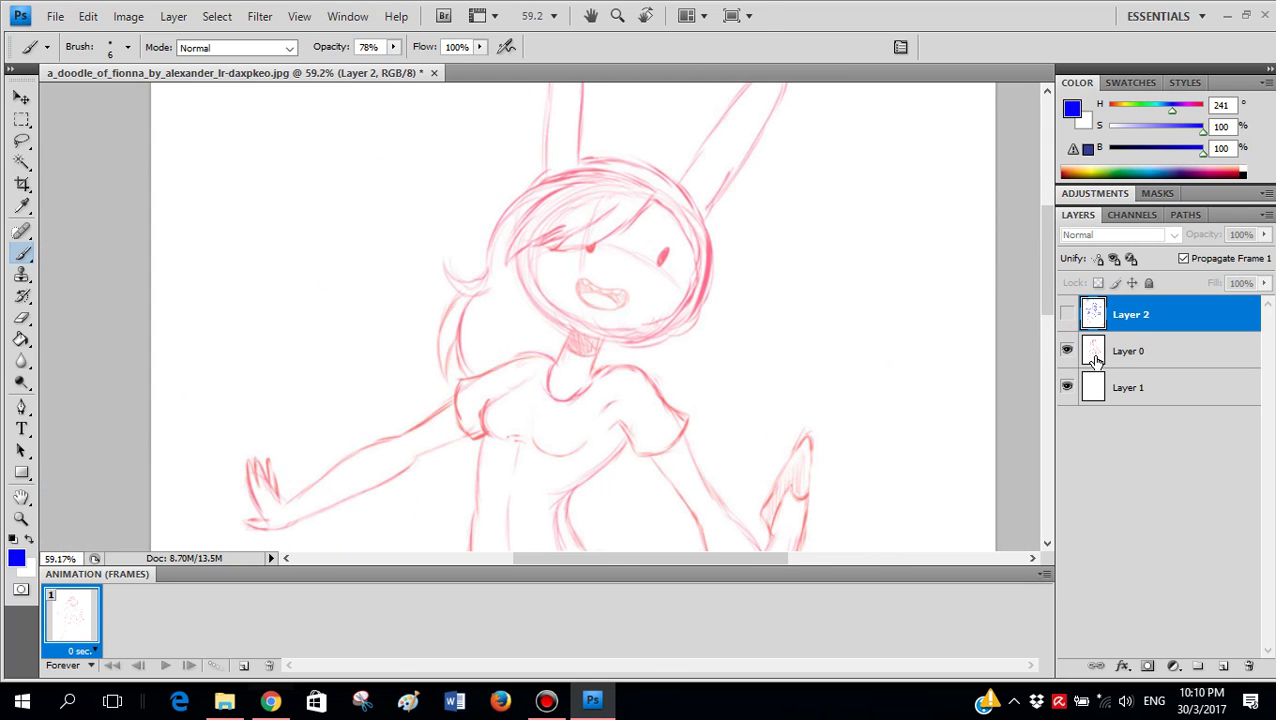
pyautogui.click(1067, 351)
pyautogui.click(1067, 314)
pyautogui.scroll(2, 891, 308)
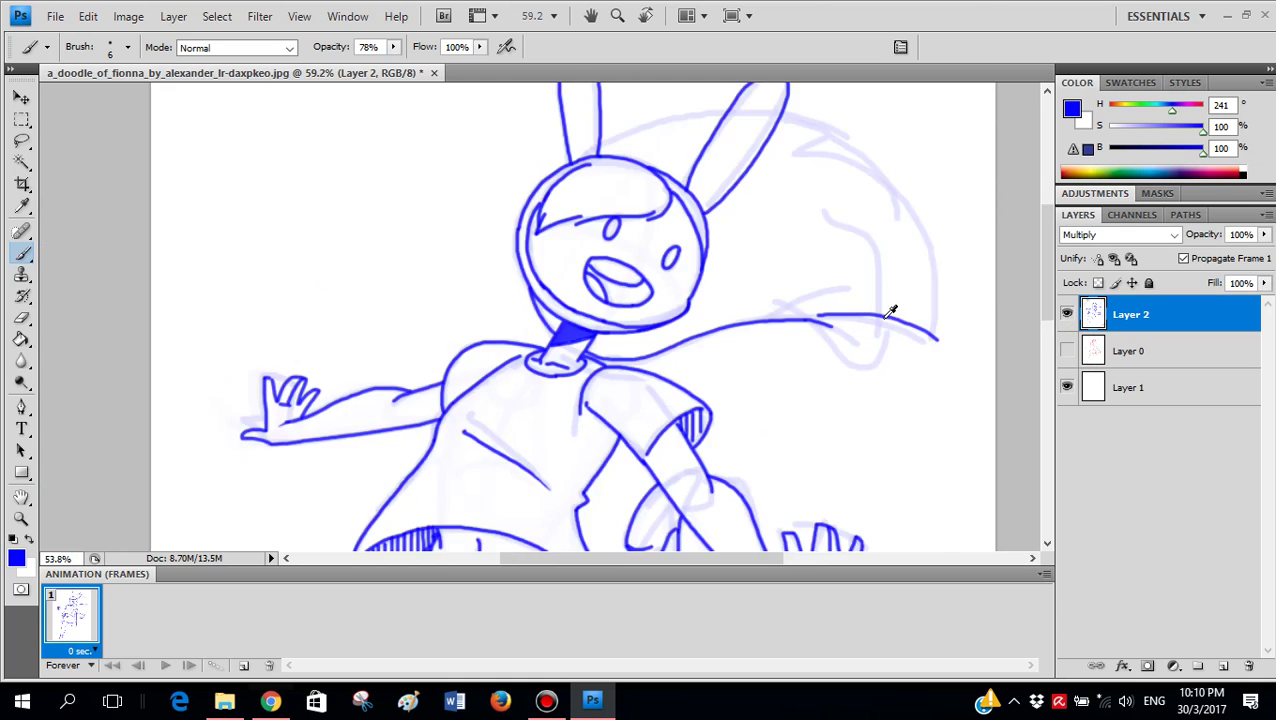
pyautogui.scroll(-3, 886, 322)
pyautogui.scroll(3, 829, 228)
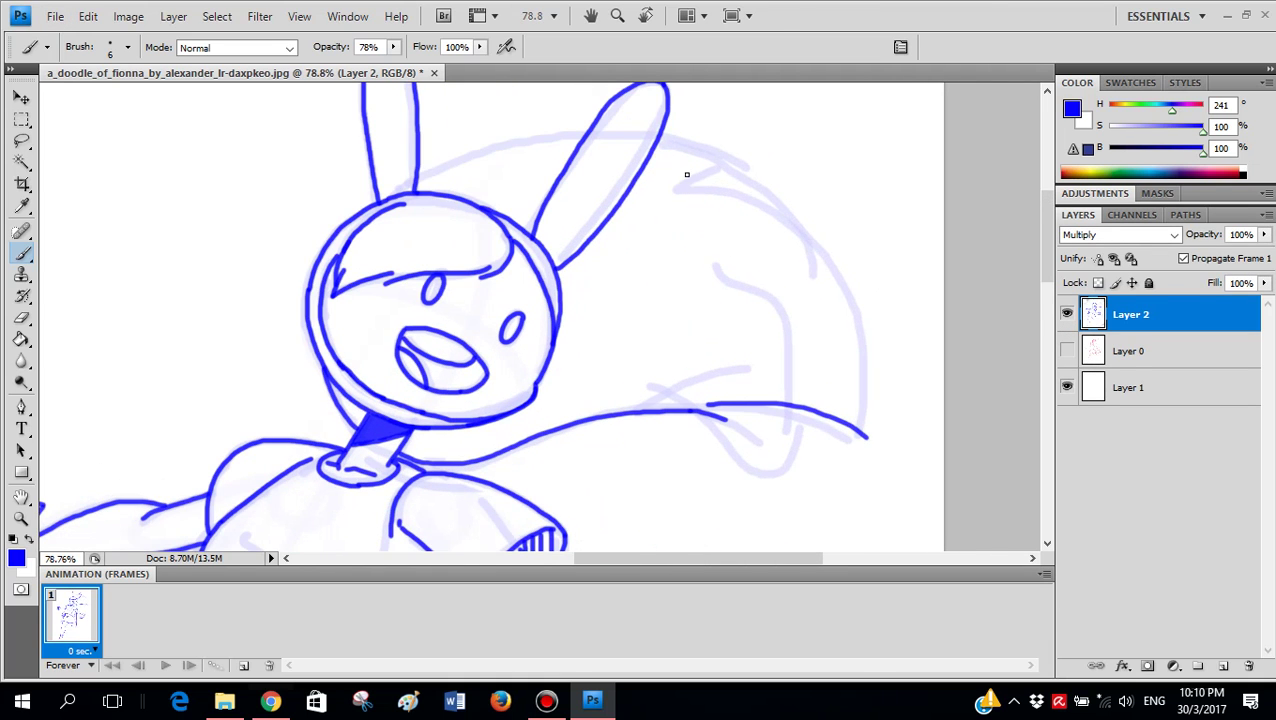
pyautogui.moveTo(687, 174)
pyautogui.mouseDown()
pyautogui.moveTo(833, 262)
pyautogui.moveTo(862, 310)
pyautogui.mouseUp()
pyautogui.hotkey('ctrl', 'z')
pyautogui.scroll(3, 379, 176)
pyautogui.scroll(-1, 519, 271)
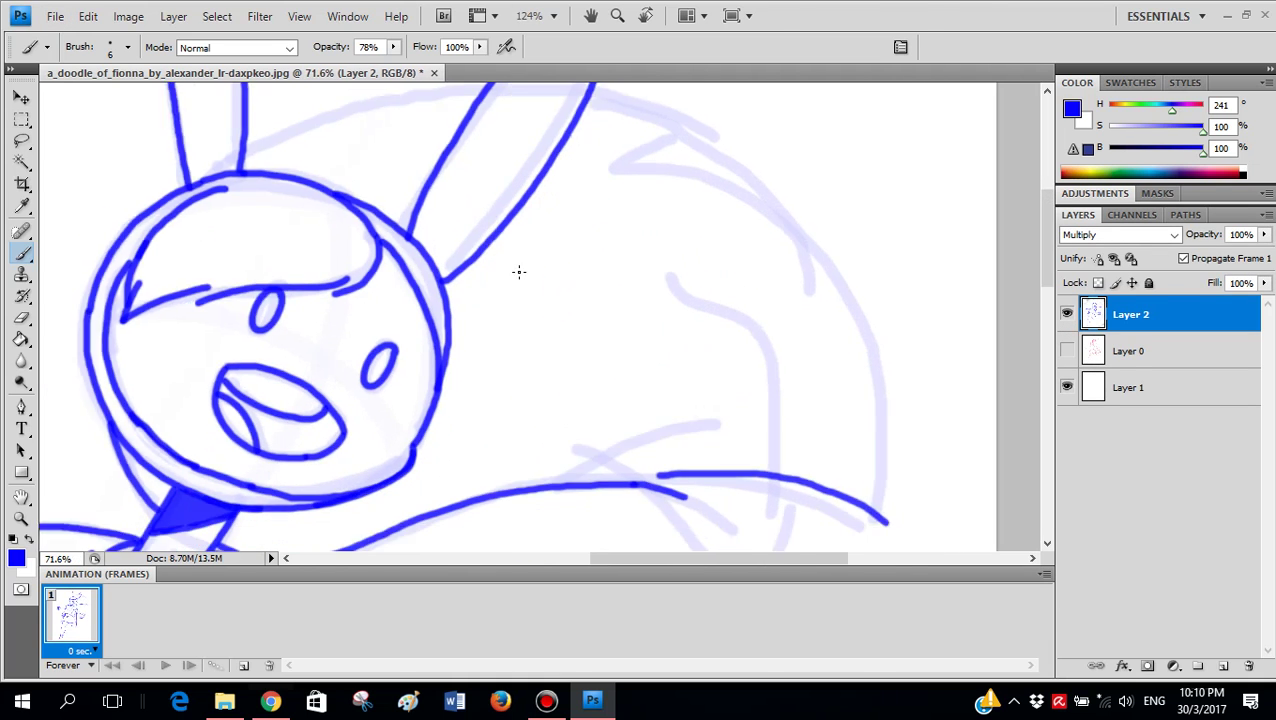
pyautogui.scroll(-3, 519, 271)
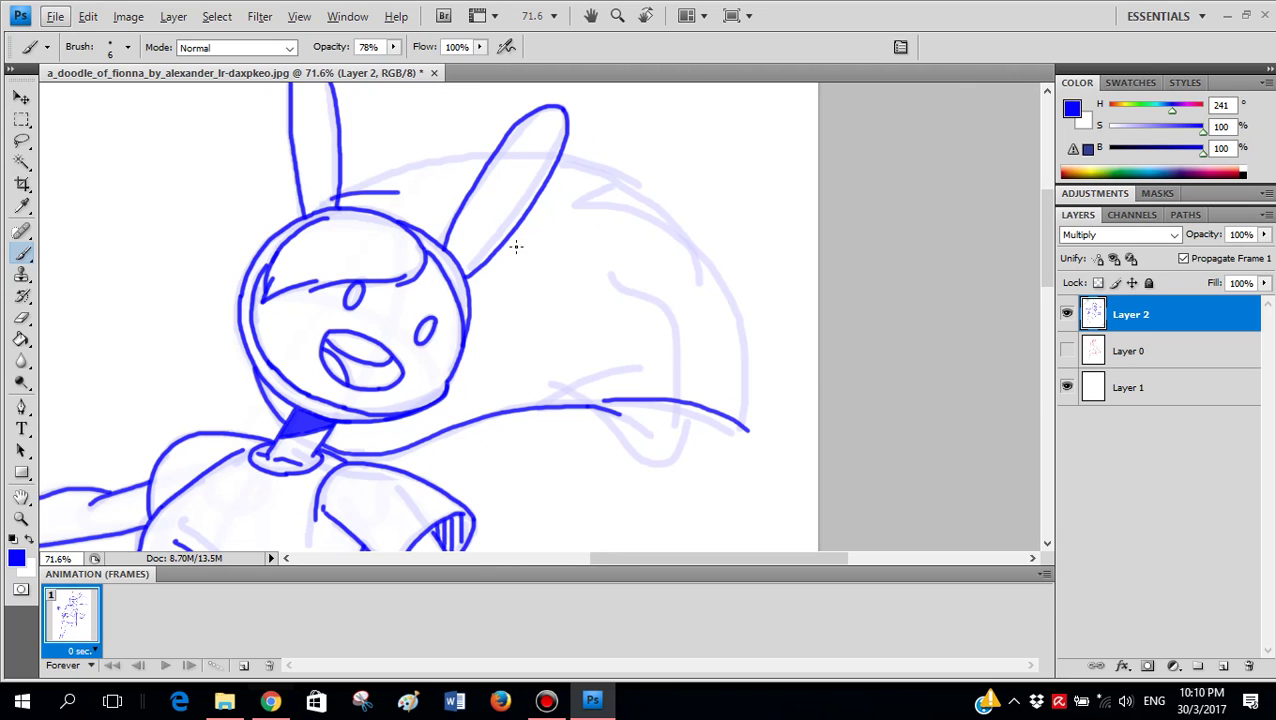
pyautogui.moveTo(516, 246); pyautogui.dragTo(699, 264)
pyautogui.hotkey('ctrl', 'z')
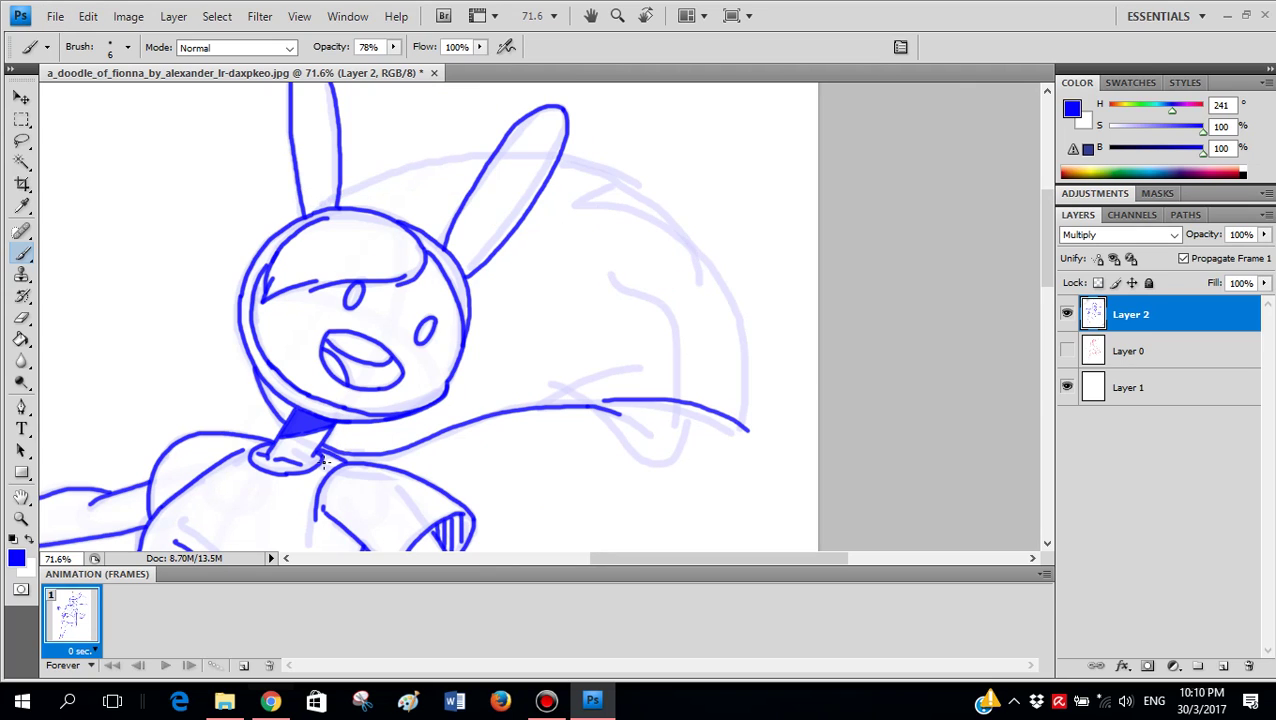
pyautogui.moveTo(328, 460); pyautogui.dragTo(661, 419)
pyautogui.hotkey('ctrl', 'z')
pyautogui.moveTo(356, 447)
pyautogui.mouseDown()
pyautogui.moveTo(749, 415)
pyautogui.moveTo(734, 365)
pyautogui.moveTo(634, 217)
pyautogui.moveTo(511, 184)
pyautogui.moveTo(340, 214)
pyautogui.mouseUp()
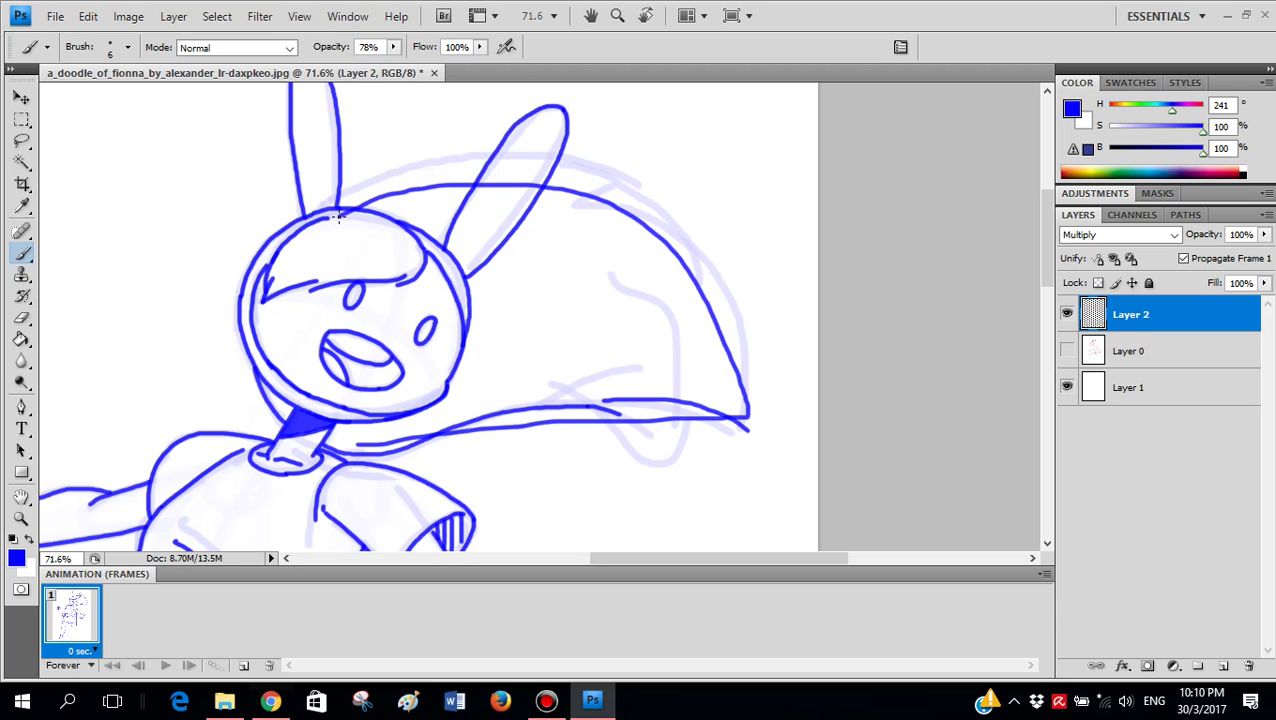
pyautogui.hotkey('ctrl', 'z')
pyautogui.scroll(1, 755, 251)
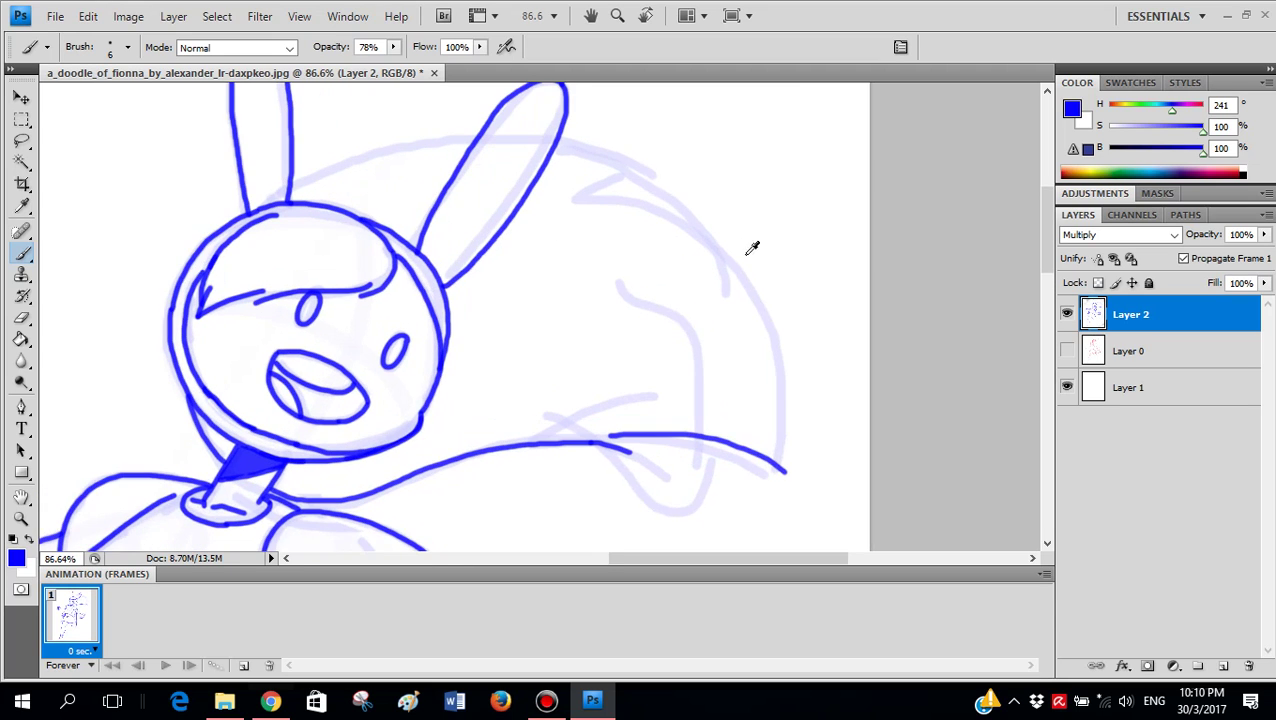
# - Examine the hair and head in the original red sketch with the line art hidden, and return to the line art
pyautogui.scroll(1, 885, 363)
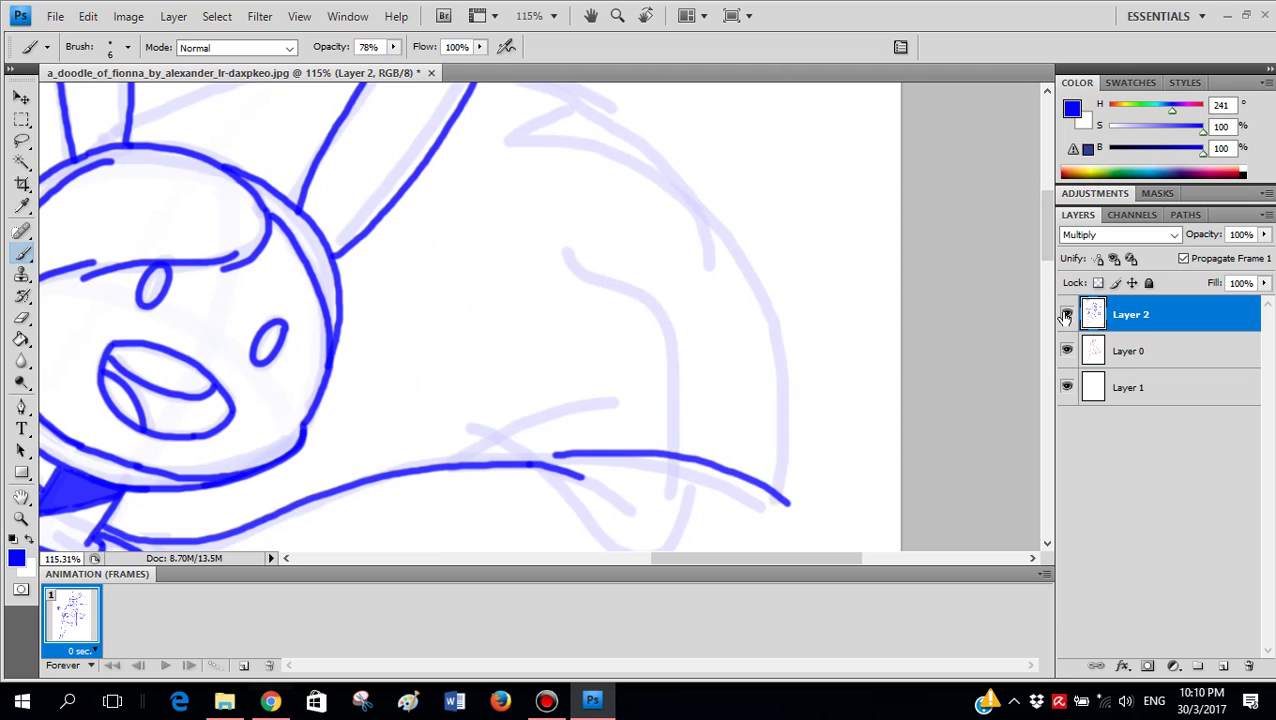
pyautogui.click(1066, 316)
pyautogui.scroll(-2, 436, 416)
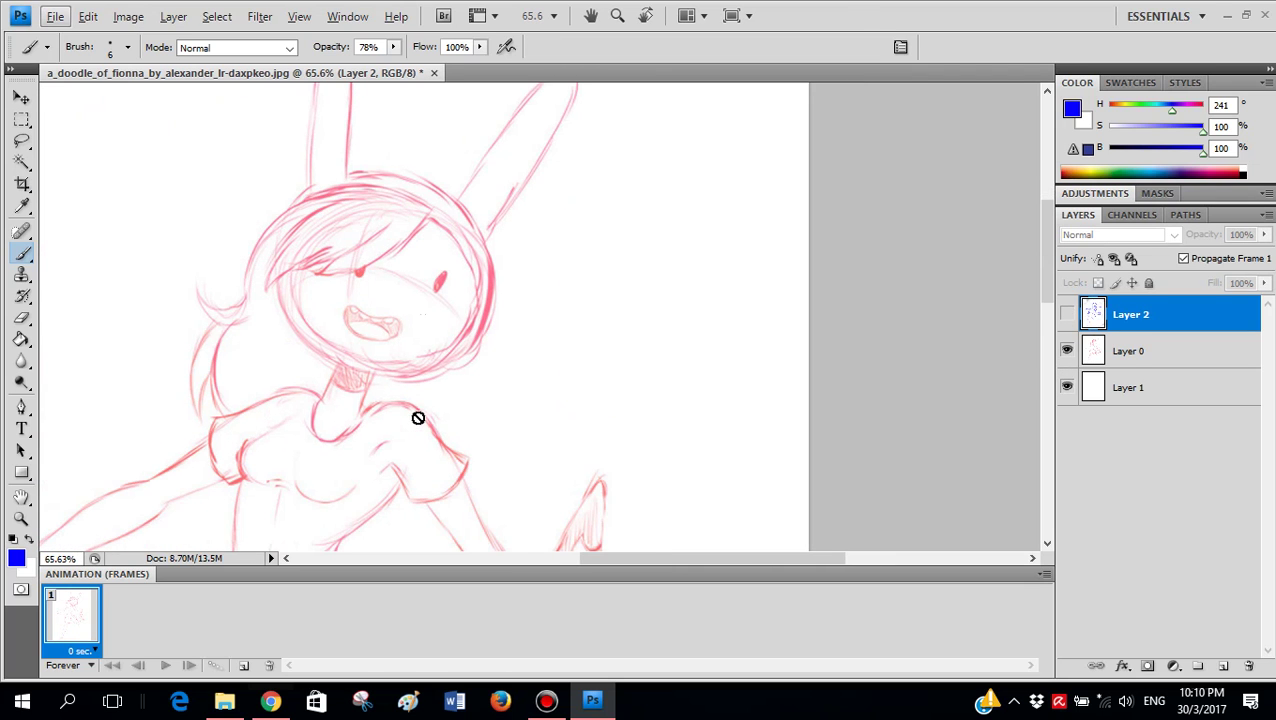
pyautogui.hotkey('shift', 'alt', 'm')
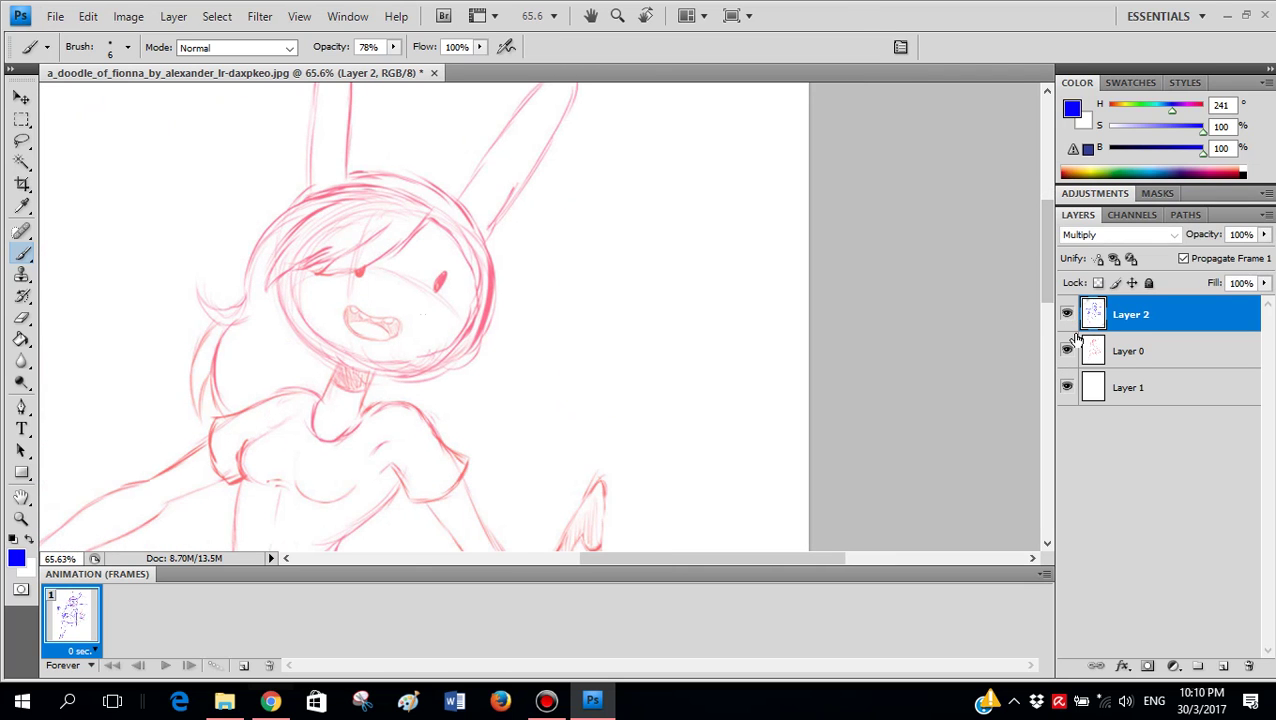
pyautogui.click(1066, 314)
pyautogui.click(1067, 351)
pyautogui.scroll(2, 419, 165)
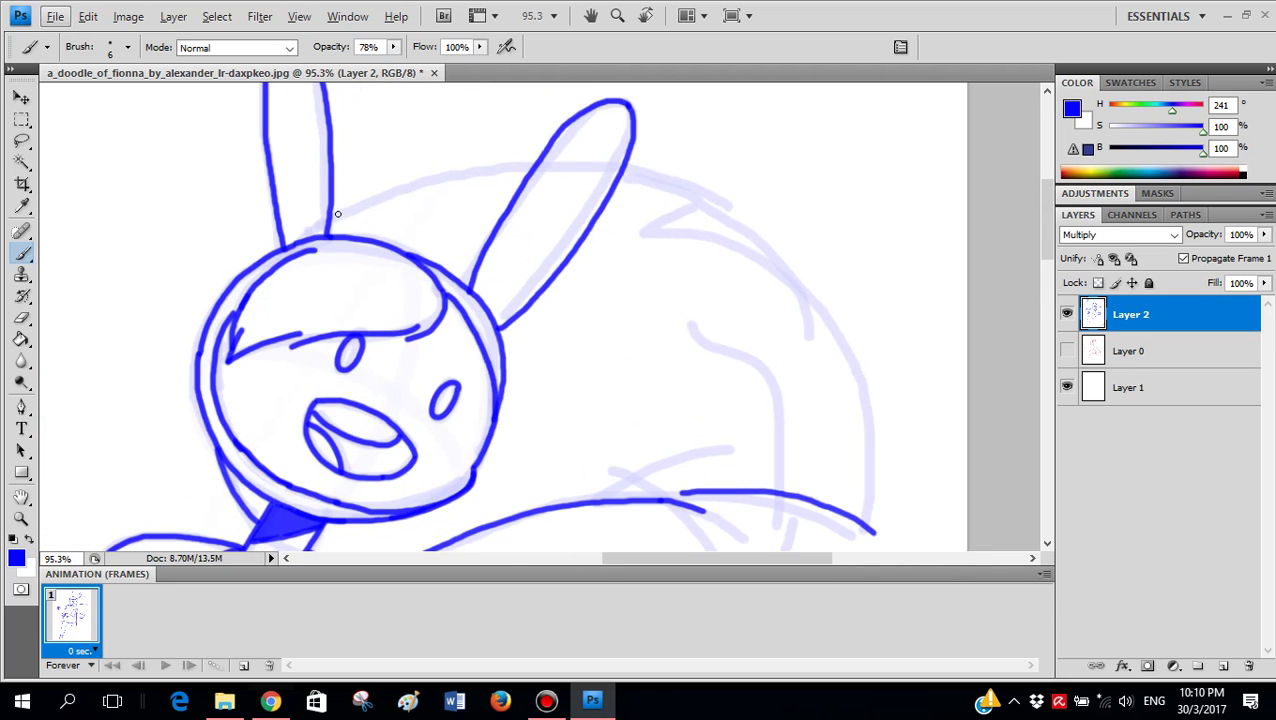
# - Trace the upper edge of the hair behind both bunny ears, with a pointed tuft between them
pyautogui.moveTo(332, 214); pyautogui.dragTo(422, 182)
pyautogui.hotkey('ctrl', 'z')
pyautogui.scroll(2, 416, 171)
pyautogui.moveTo(470, 146)
pyautogui.mouseDown()
pyautogui.moveTo(341, 201)
pyautogui.moveTo(296, 242)
pyautogui.mouseUp()
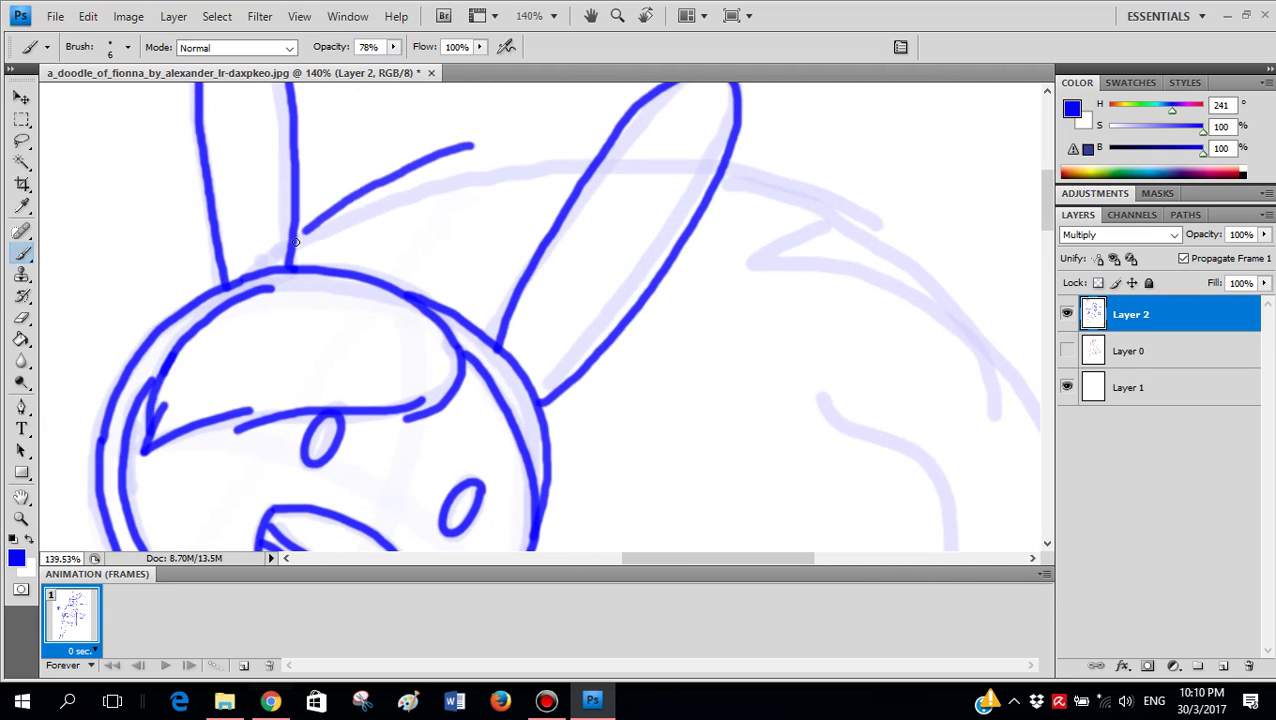
pyautogui.moveTo(427, 180)
pyautogui.mouseDown()
pyautogui.moveTo(410, 200)
pyautogui.moveTo(540, 176)
pyautogui.mouseUp()
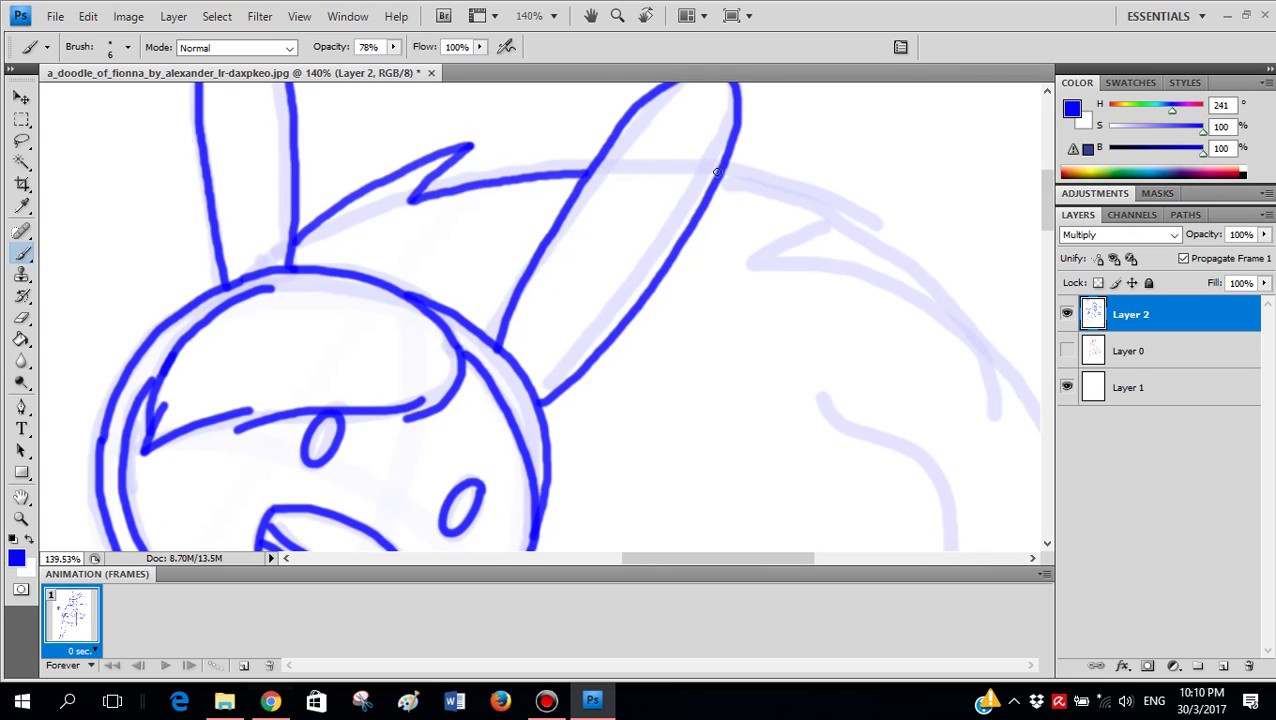
pyautogui.moveTo(733, 179)
pyautogui.mouseDown()
pyautogui.moveTo(881, 229)
pyautogui.moveTo(942, 264)
pyautogui.mouseUp()
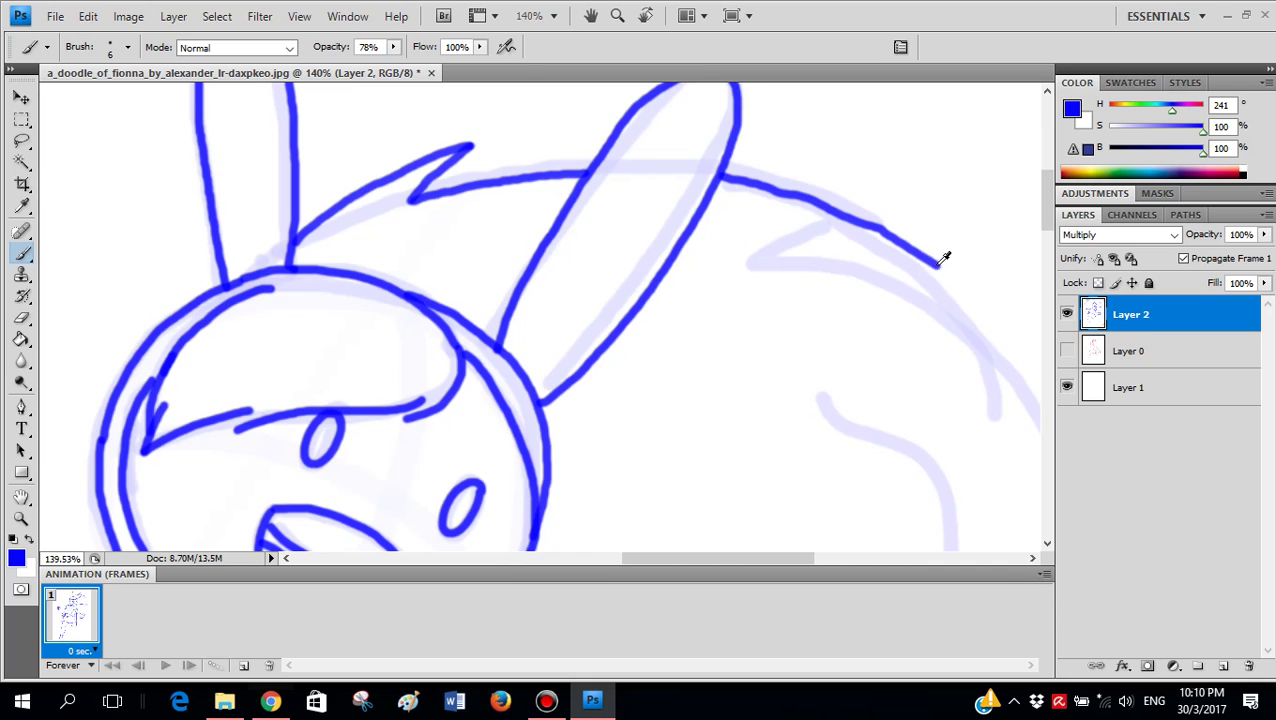
# - Continue the hair outline down its outer side to meet the lower edge at the tip
pyautogui.scroll(-3, 942, 262)
pyautogui.scroll(2, 919, 366)
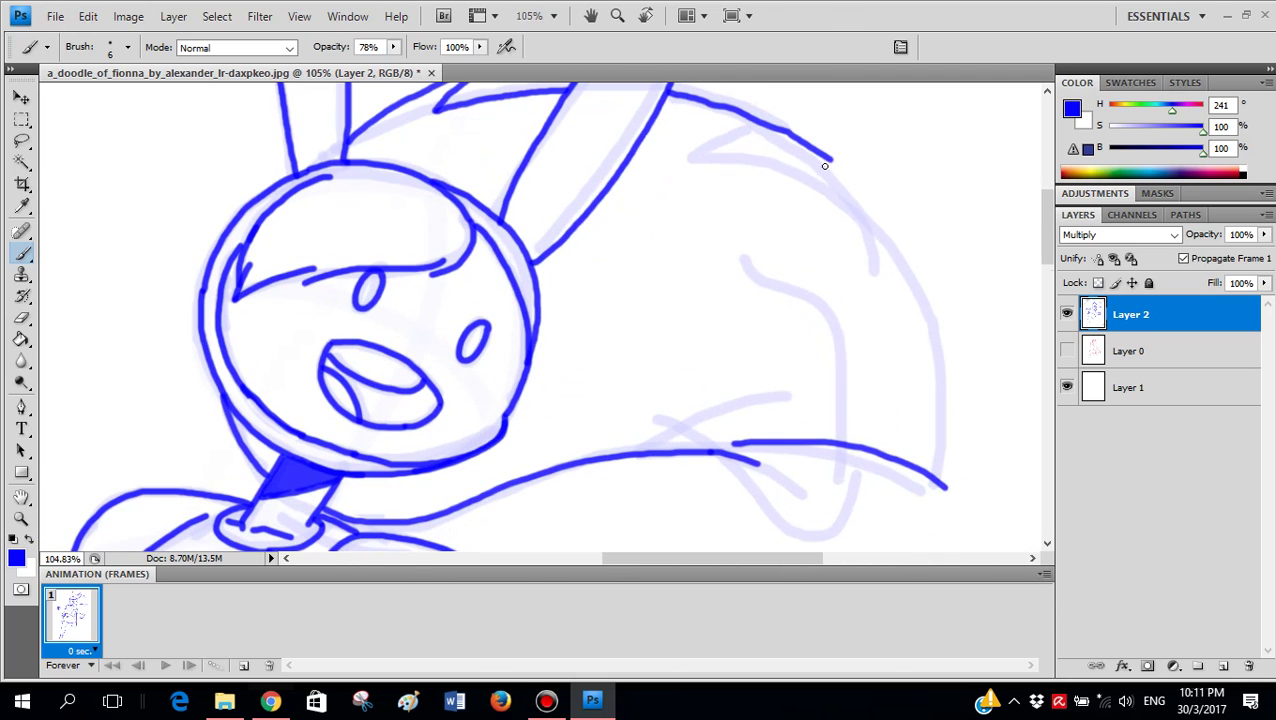
pyautogui.moveTo(884, 223)
pyautogui.mouseDown()
pyautogui.moveTo(942, 318)
pyautogui.moveTo(949, 383)
pyautogui.mouseUp()
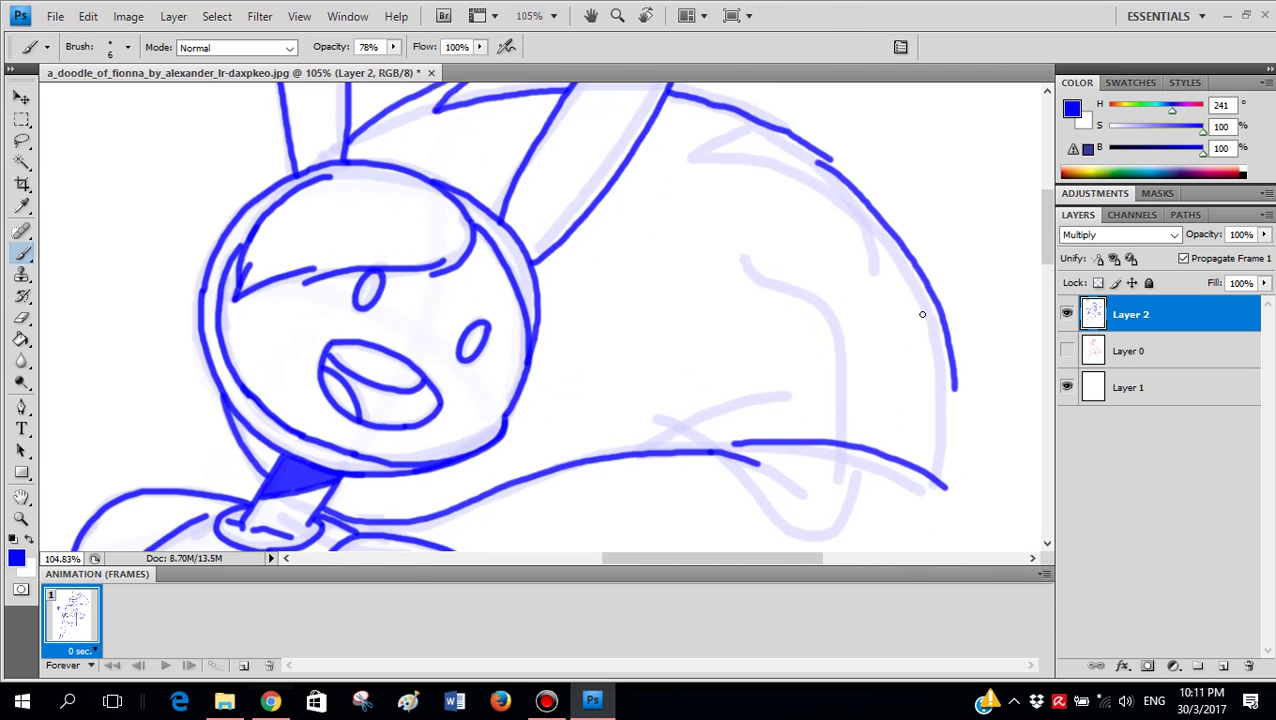
# - Extend the canvas to the right by anchoring it at the middle left and setting the width to 6.44 cm
pyautogui.scroll(-5, 777, 390)
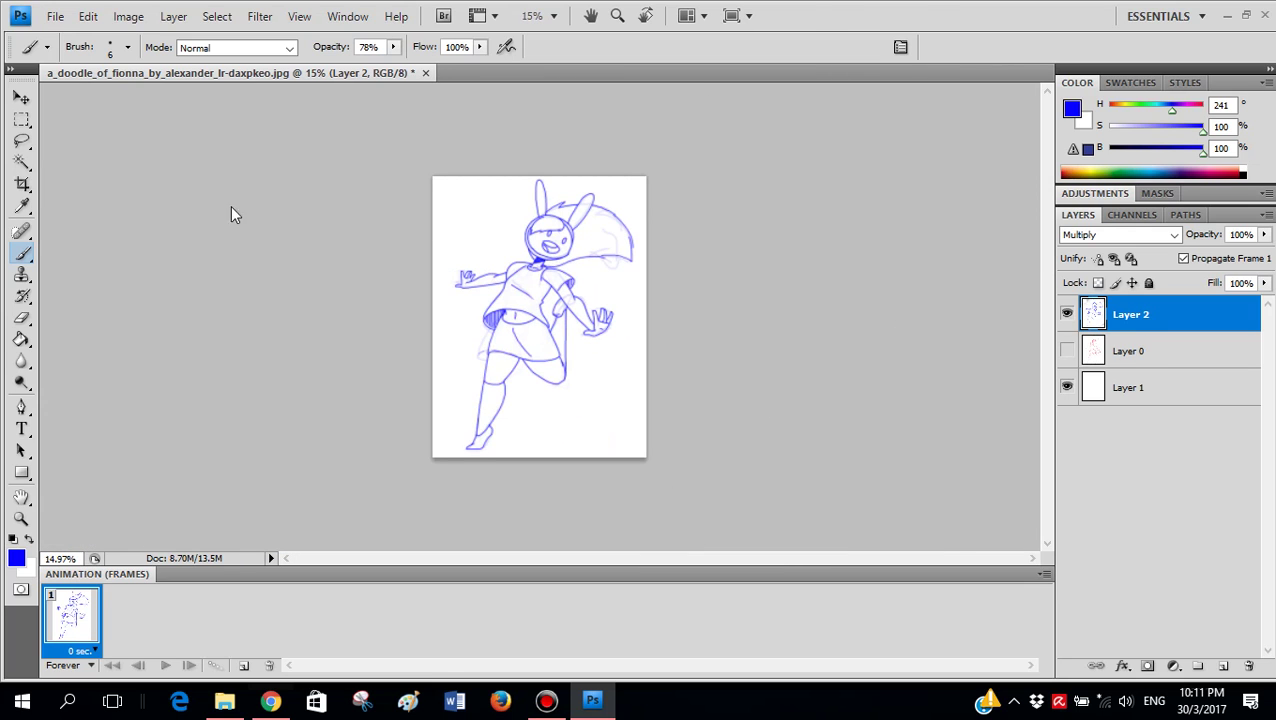
pyautogui.click(128, 17)
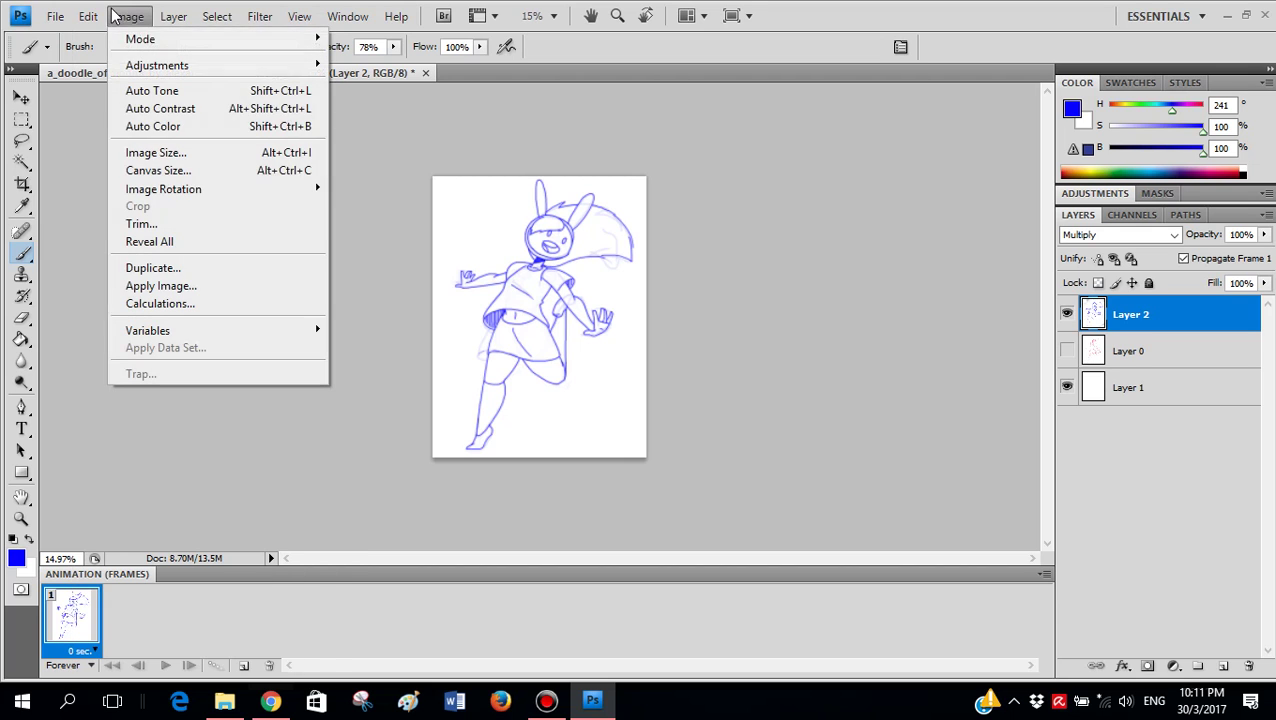
pyautogui.click(158, 171)
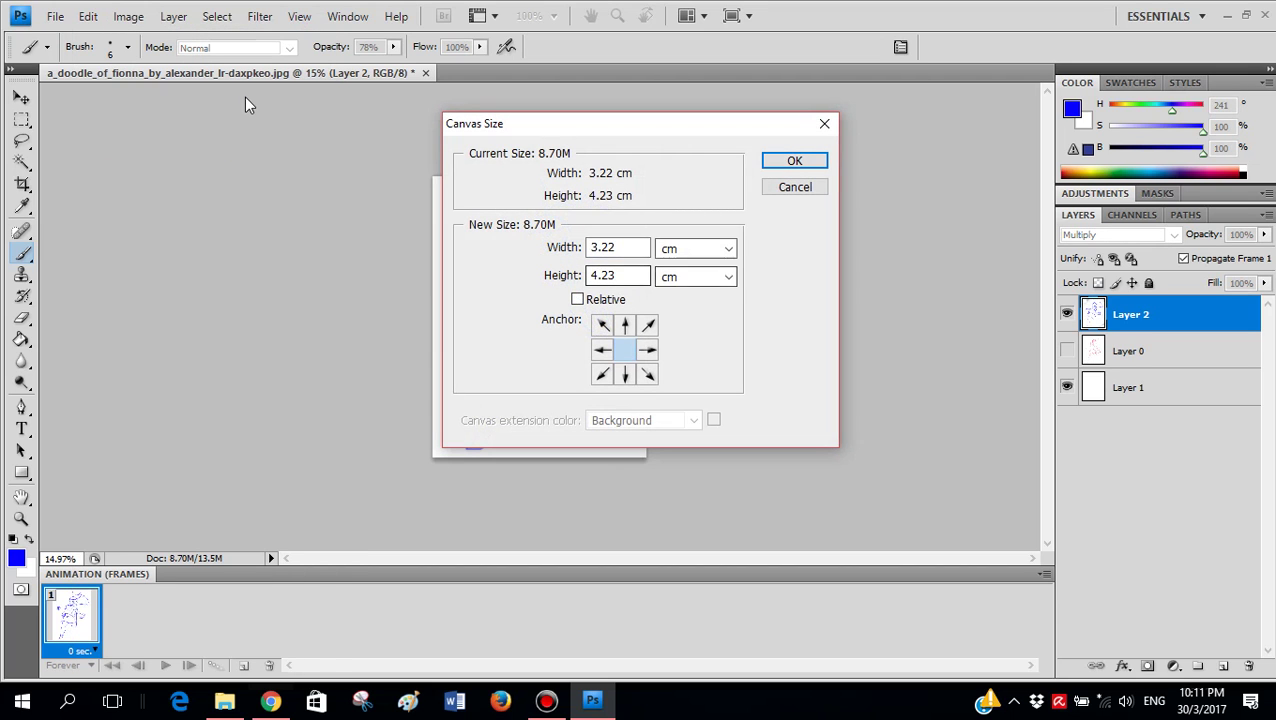
pyautogui.click(647, 349)
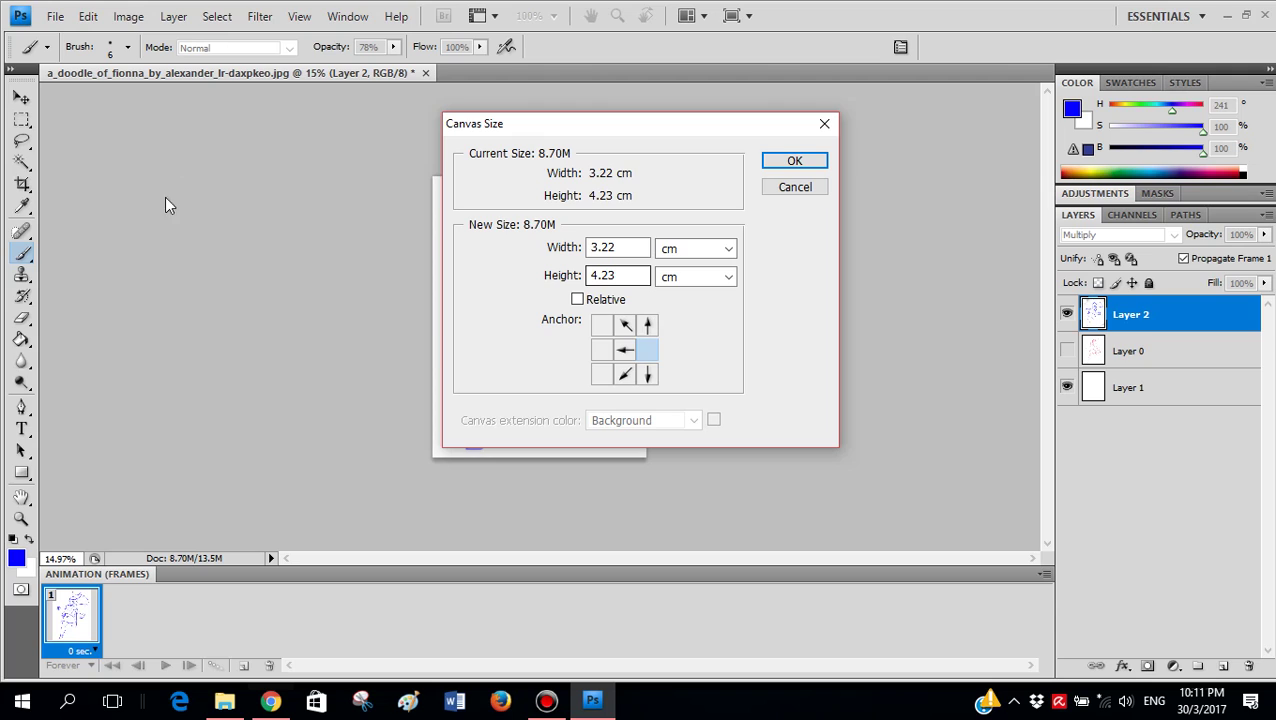
pyautogui.press('Left')
pyautogui.press('Left')
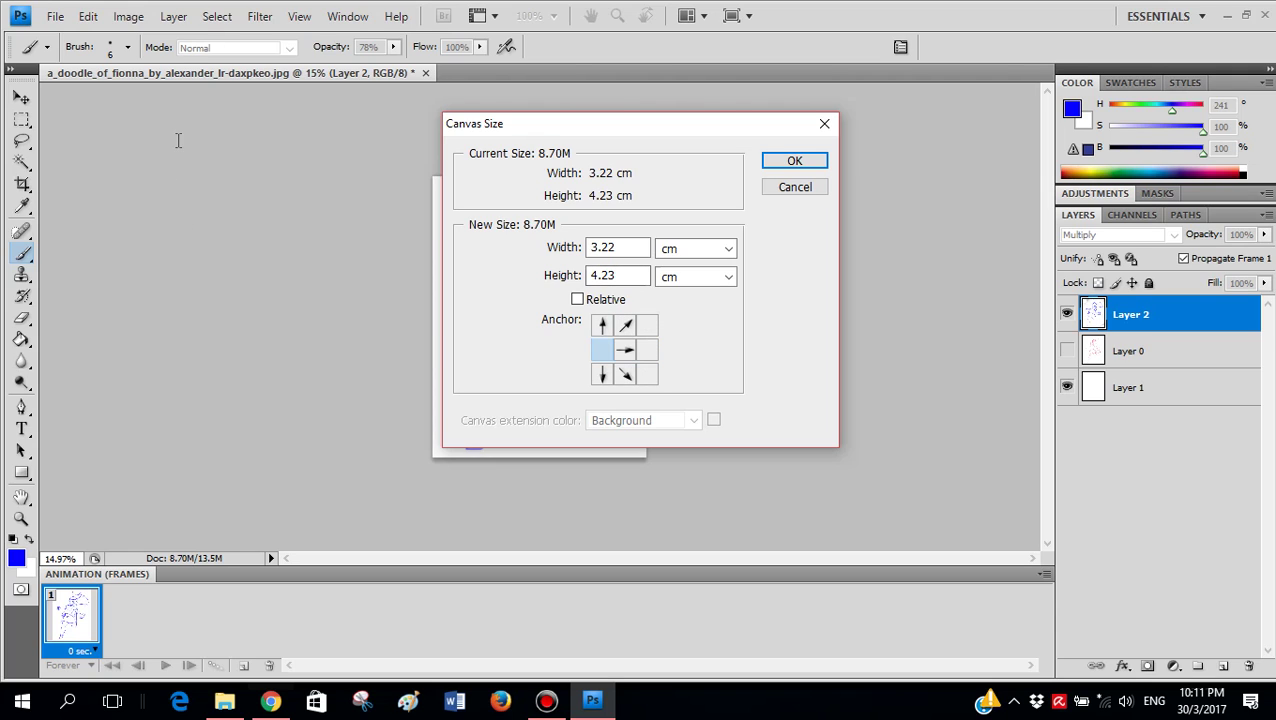
pyautogui.doubleClick(617, 247)
pyautogui.write('6.44')
pyautogui.press('Return')
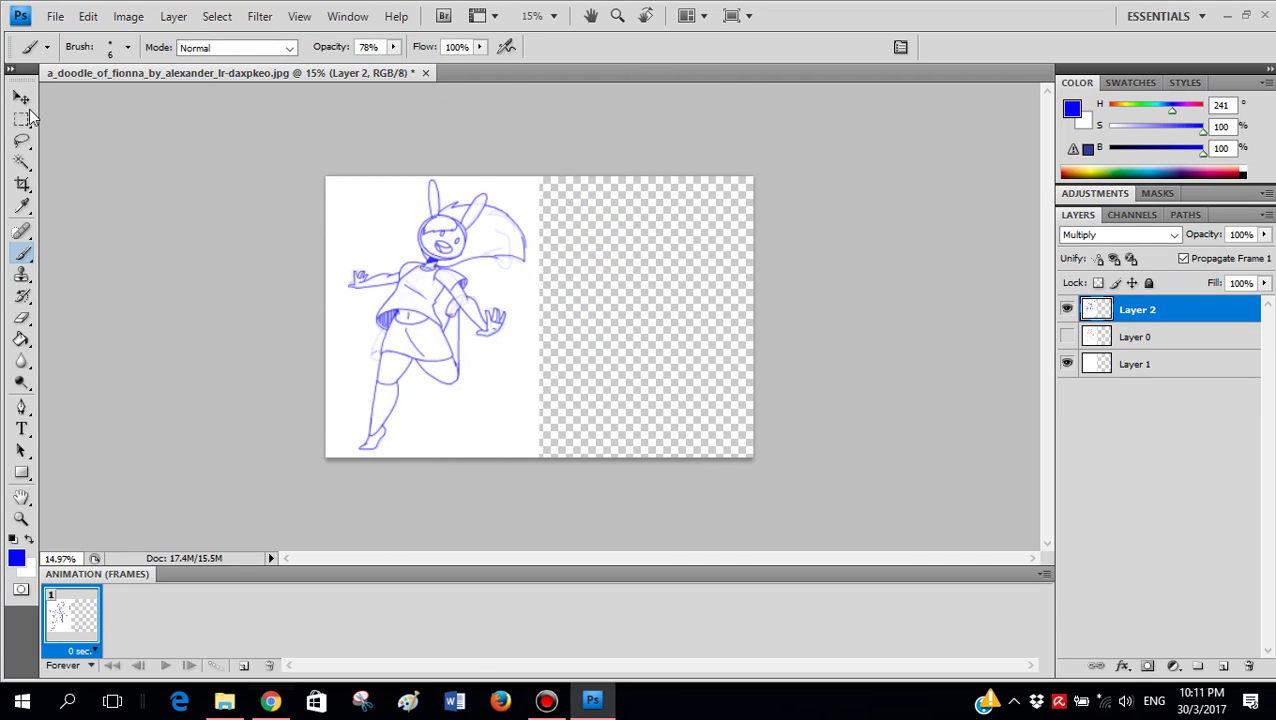
# - Fill the transparent right half of Layer 1 with white
pyautogui.click(1172, 366)
pyautogui.press('g')
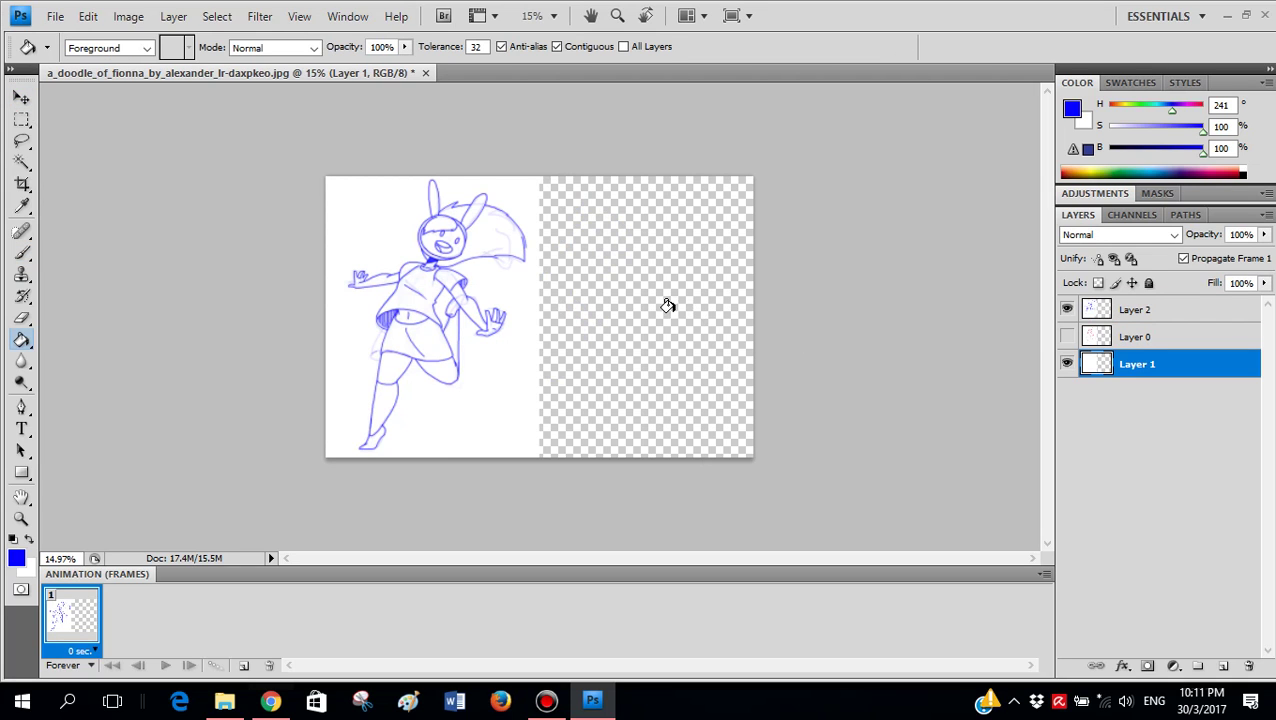
pyautogui.press('x')
pyautogui.click(670, 312)
# - Move the line art on Layer 2 to the right half of the canvas and show Layer 0's red sketch beside it
pyautogui.click(1167, 309)
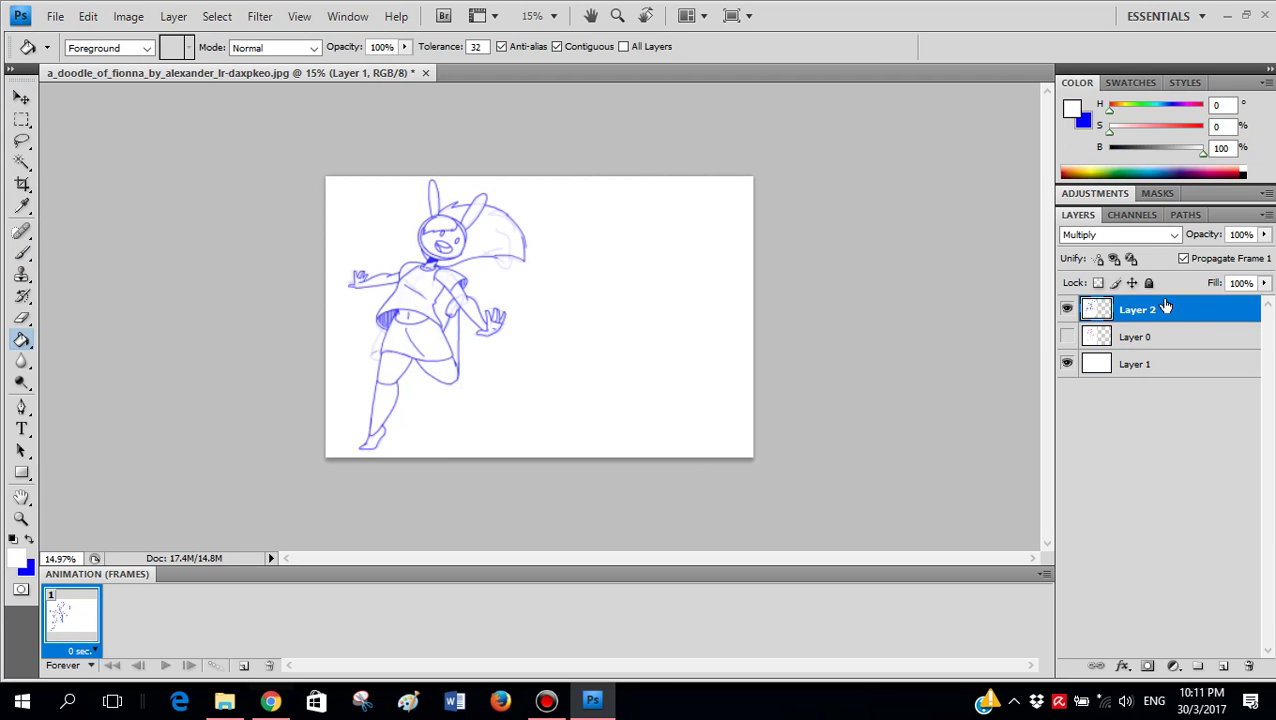
pyautogui.click(22, 97)
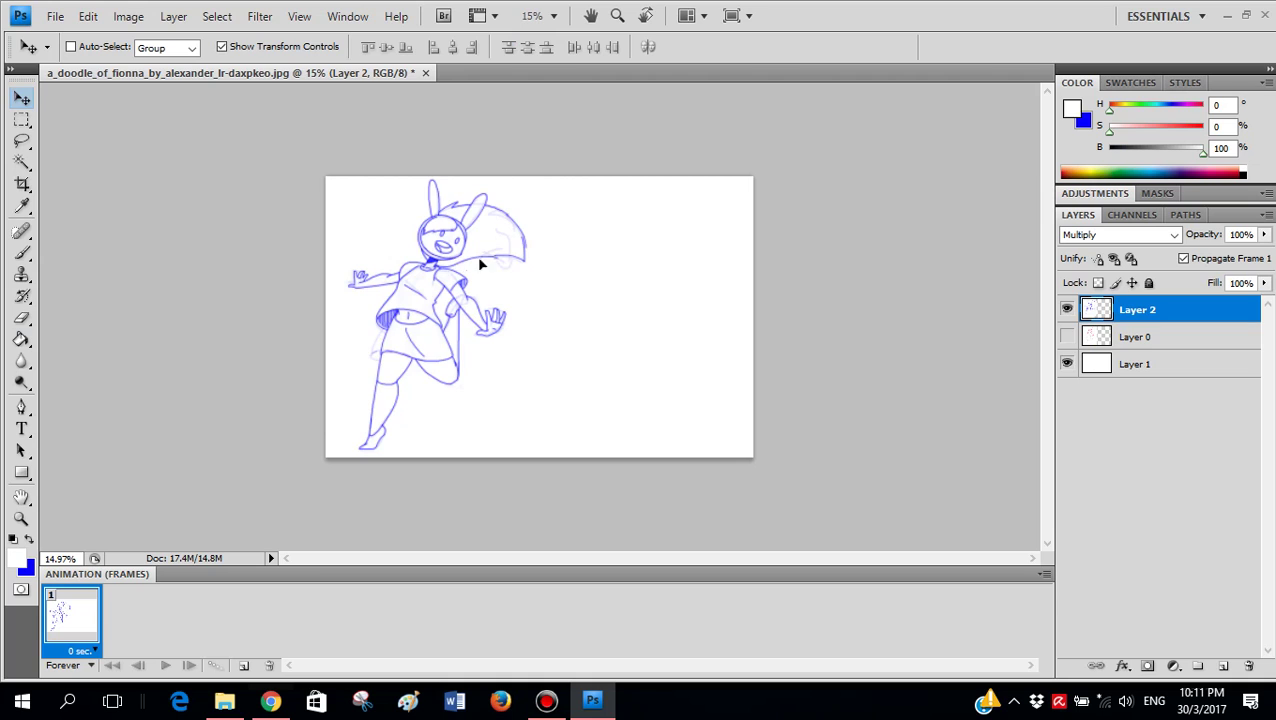
pyautogui.moveTo(480, 263); pyautogui.dragTo(682, 264)
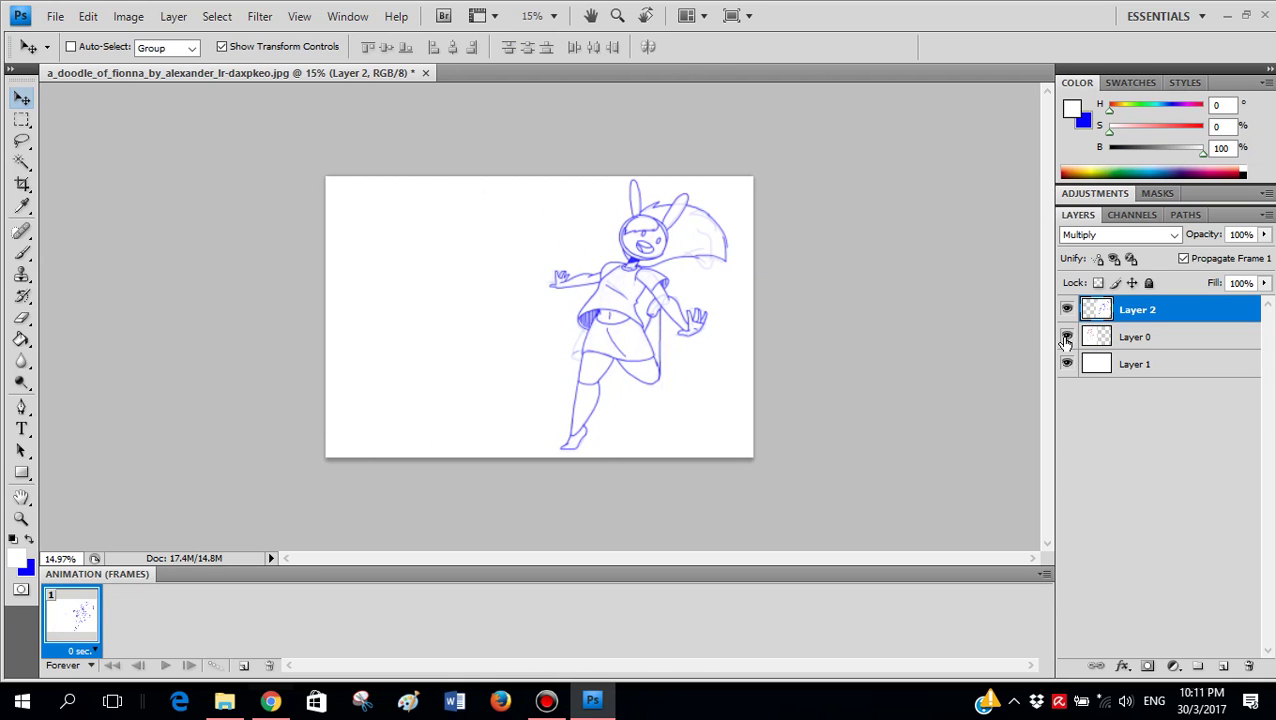
pyautogui.click(1066, 342)
pyautogui.moveTo(648, 306); pyautogui.dragTo(638, 307)
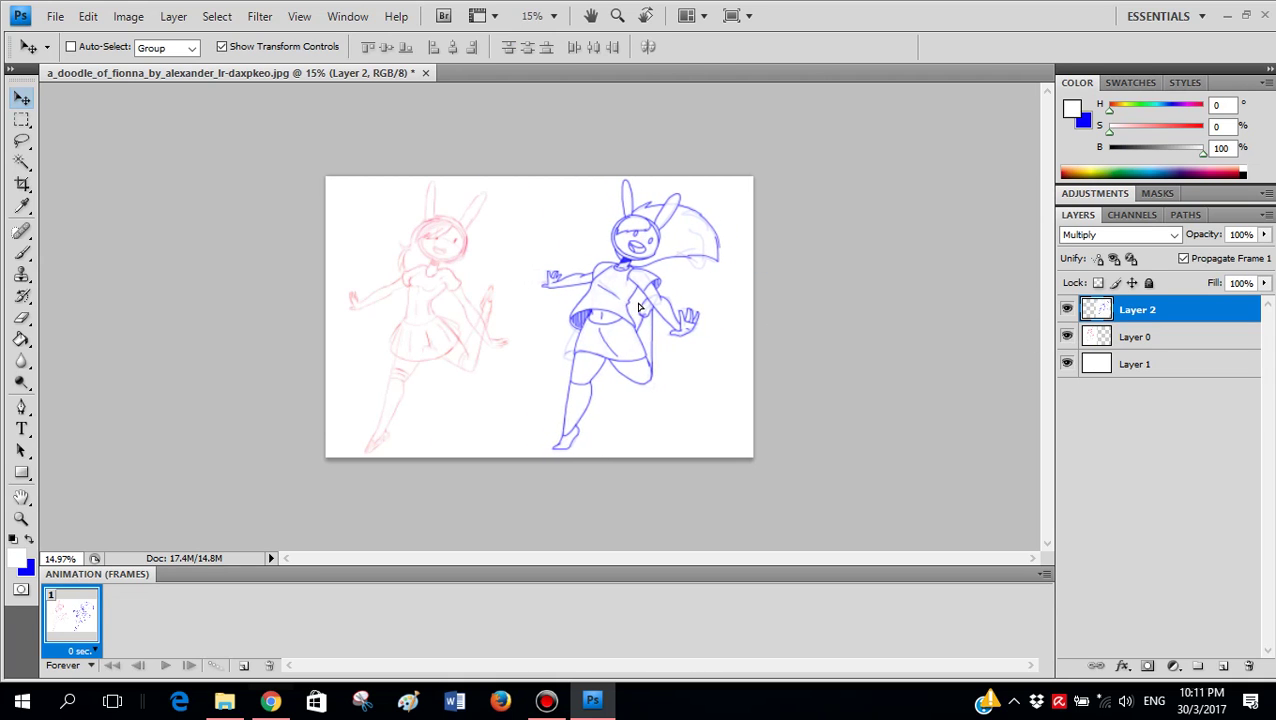
# - Erase the faint leftover sketch lines beside the skirt's left edge on Layer 2
pyautogui.scroll(5, 697, 368)
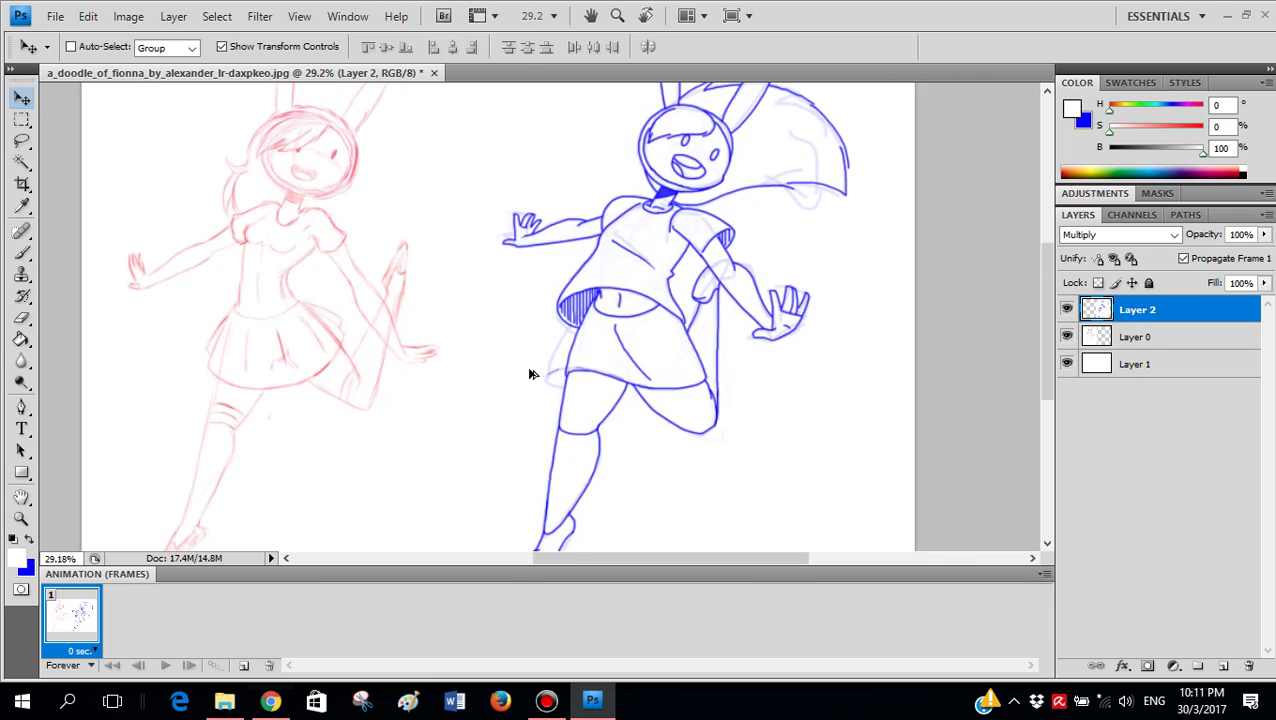
pyautogui.scroll(1, 586, 378)
pyautogui.press('e')
pyautogui.hotkey('alt', 'e')
pyautogui.click(560, 324)
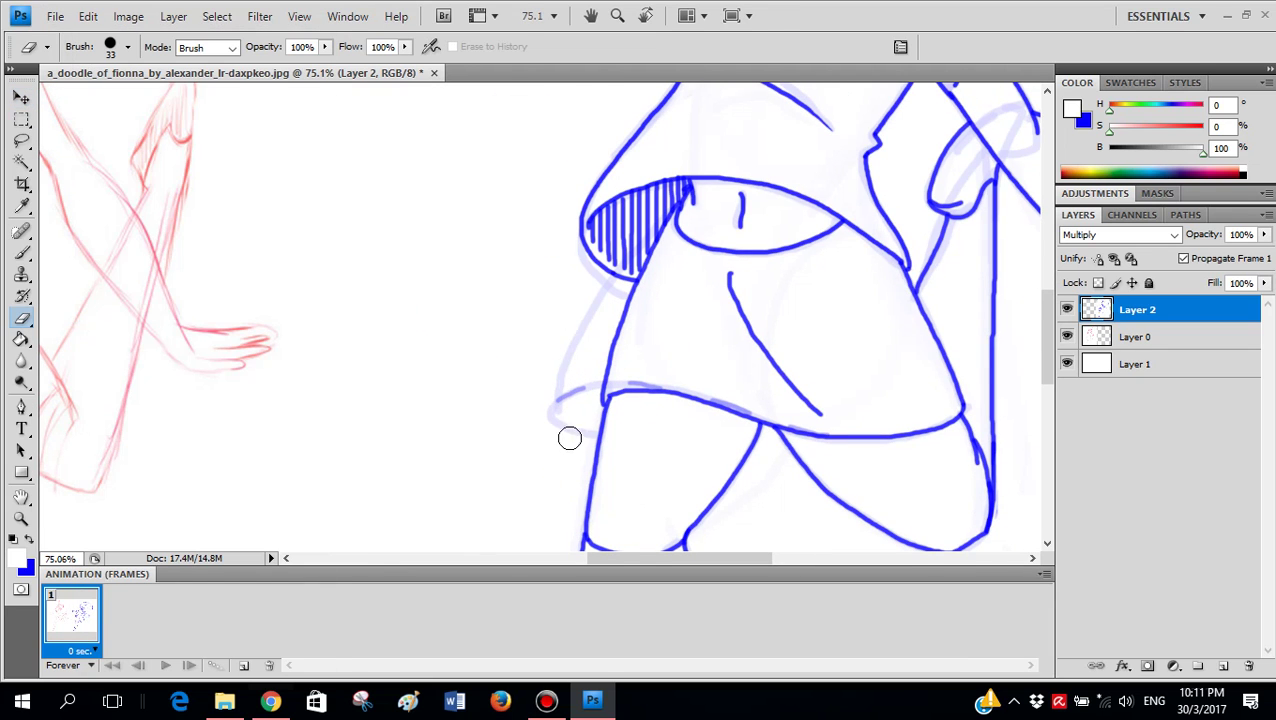
pyautogui.moveTo(569, 438)
pyautogui.mouseDown()
pyautogui.moveTo(575, 343)
pyautogui.moveTo(554, 366)
pyautogui.moveTo(565, 398)
pyautogui.moveTo(585, 340)
pyautogui.moveTo(580, 442)
pyautogui.moveTo(602, 290)
pyautogui.mouseUp()
pyautogui.scroll(-5, 602, 290)
pyautogui.scroll(2, 730, 354)
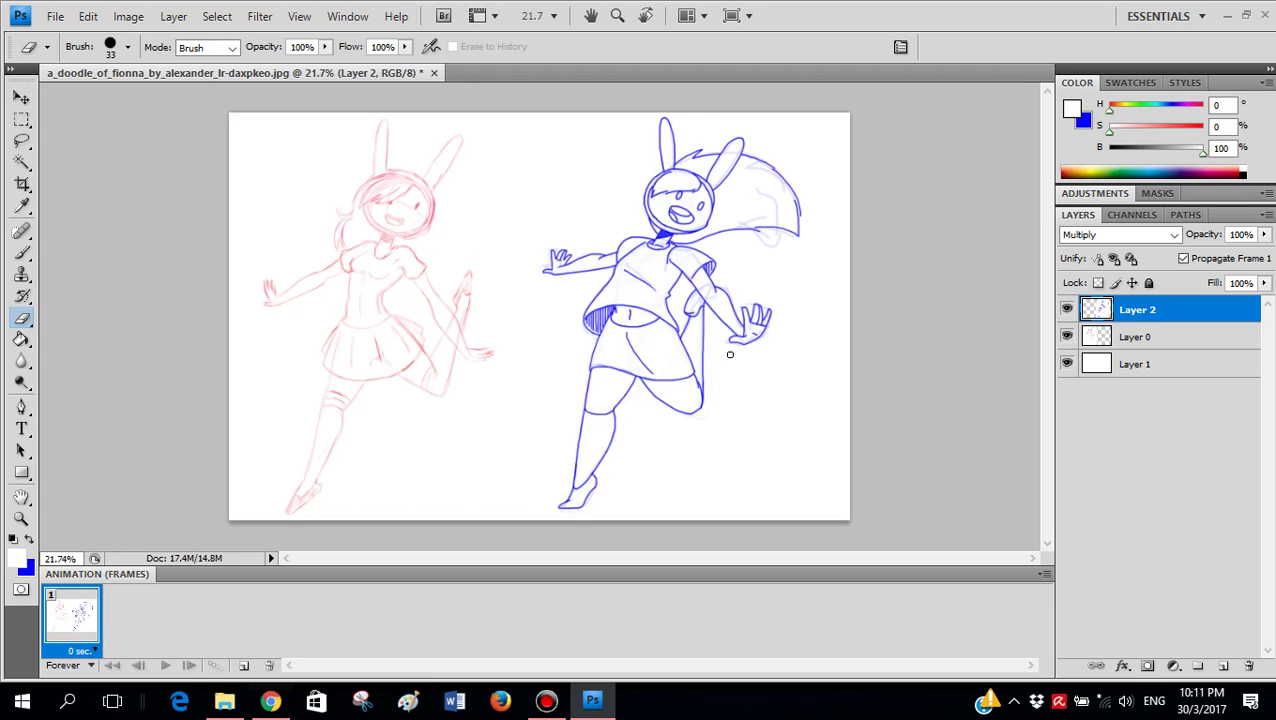
pyautogui.click(1013, 701)
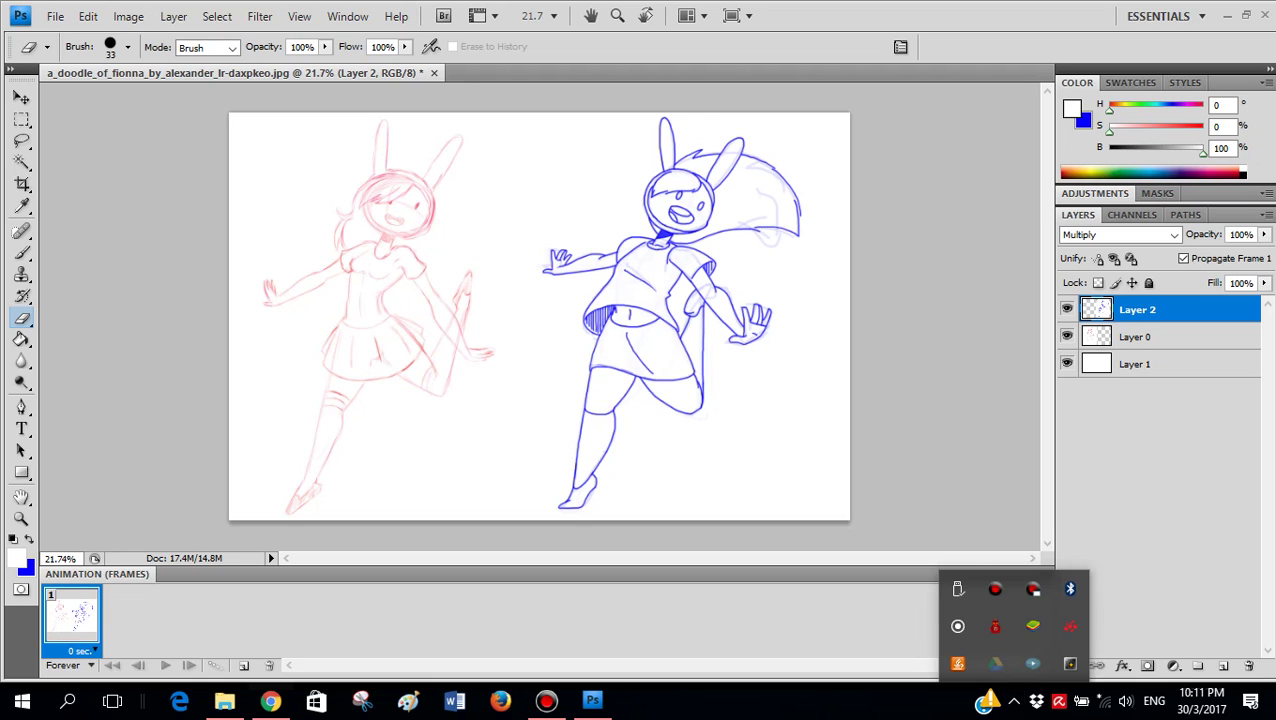